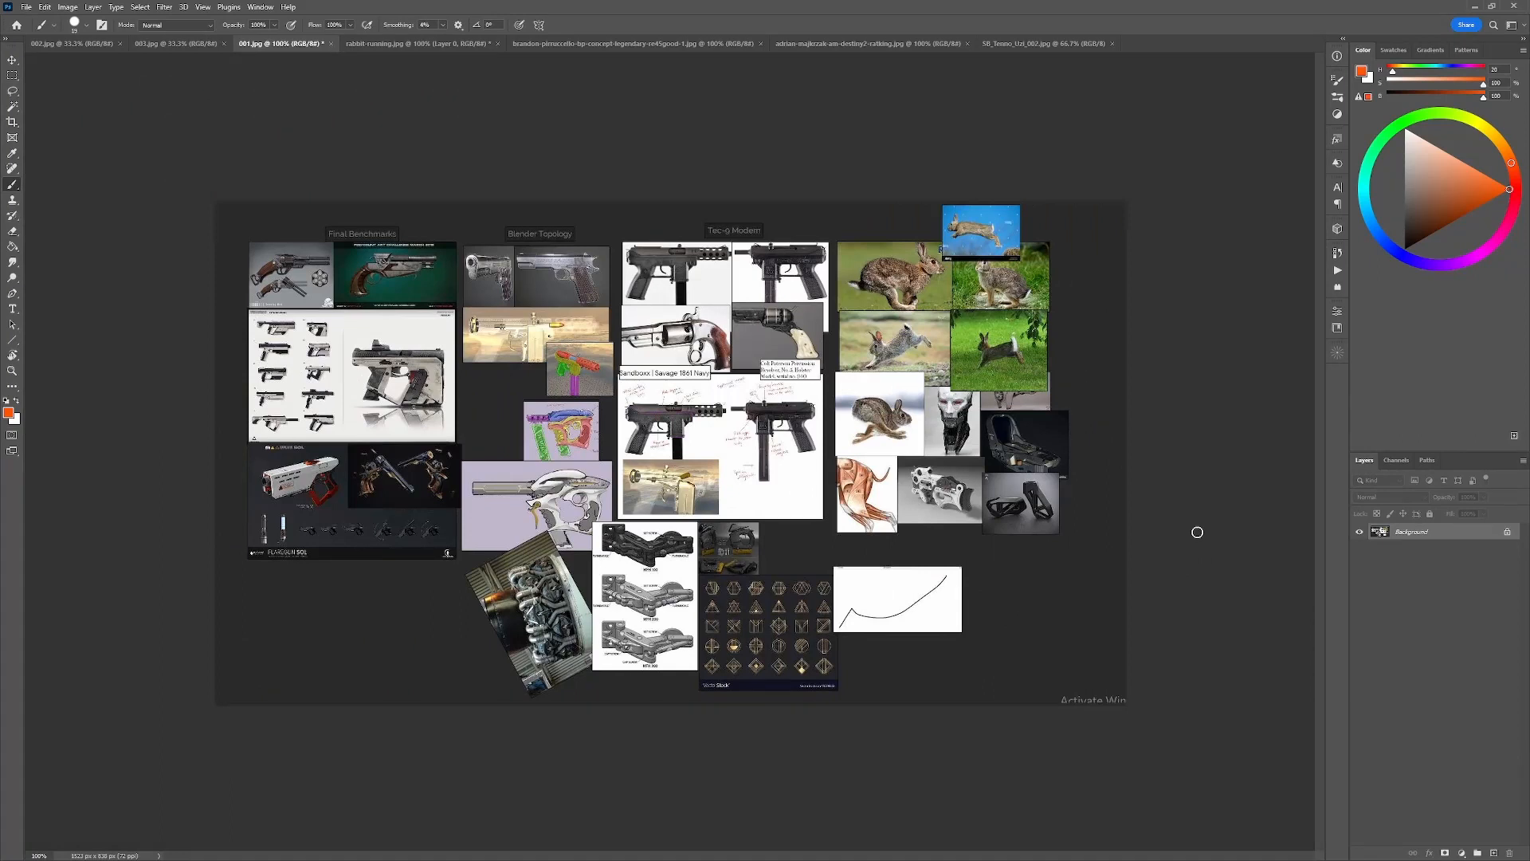
Circle the reference images around the rabbit photos in 001.jpg and draw a loop on the 002.jpg development sheet, undoing each mark.
mouse_move(1085, 296)
mouse_down()
mouse_move(792, 479)
mouse_move(1036, 227)
mouse_up()
key(ctrl+z)
click(76, 44)
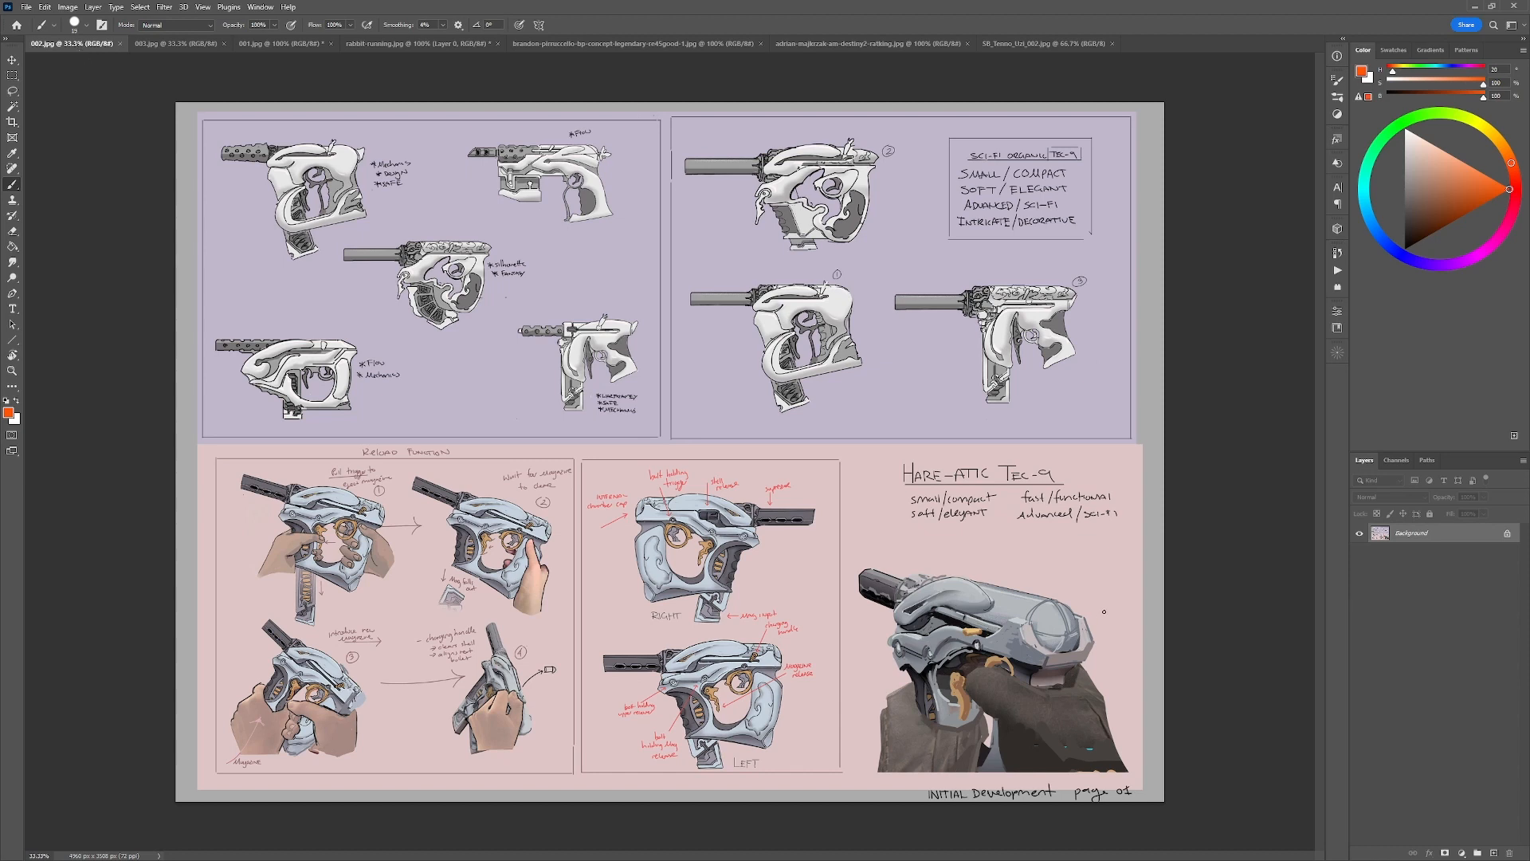
mouse_move(1128, 614)
mouse_down()
mouse_move(1127, 569)
mouse_move(956, 769)
mouse_move(1119, 488)
mouse_up()
key(ctrl+z)
View the 003.jpg design sheet, circle the group of rabbit references in 001.jpg in orange, and undo the circle.
click(158, 42)
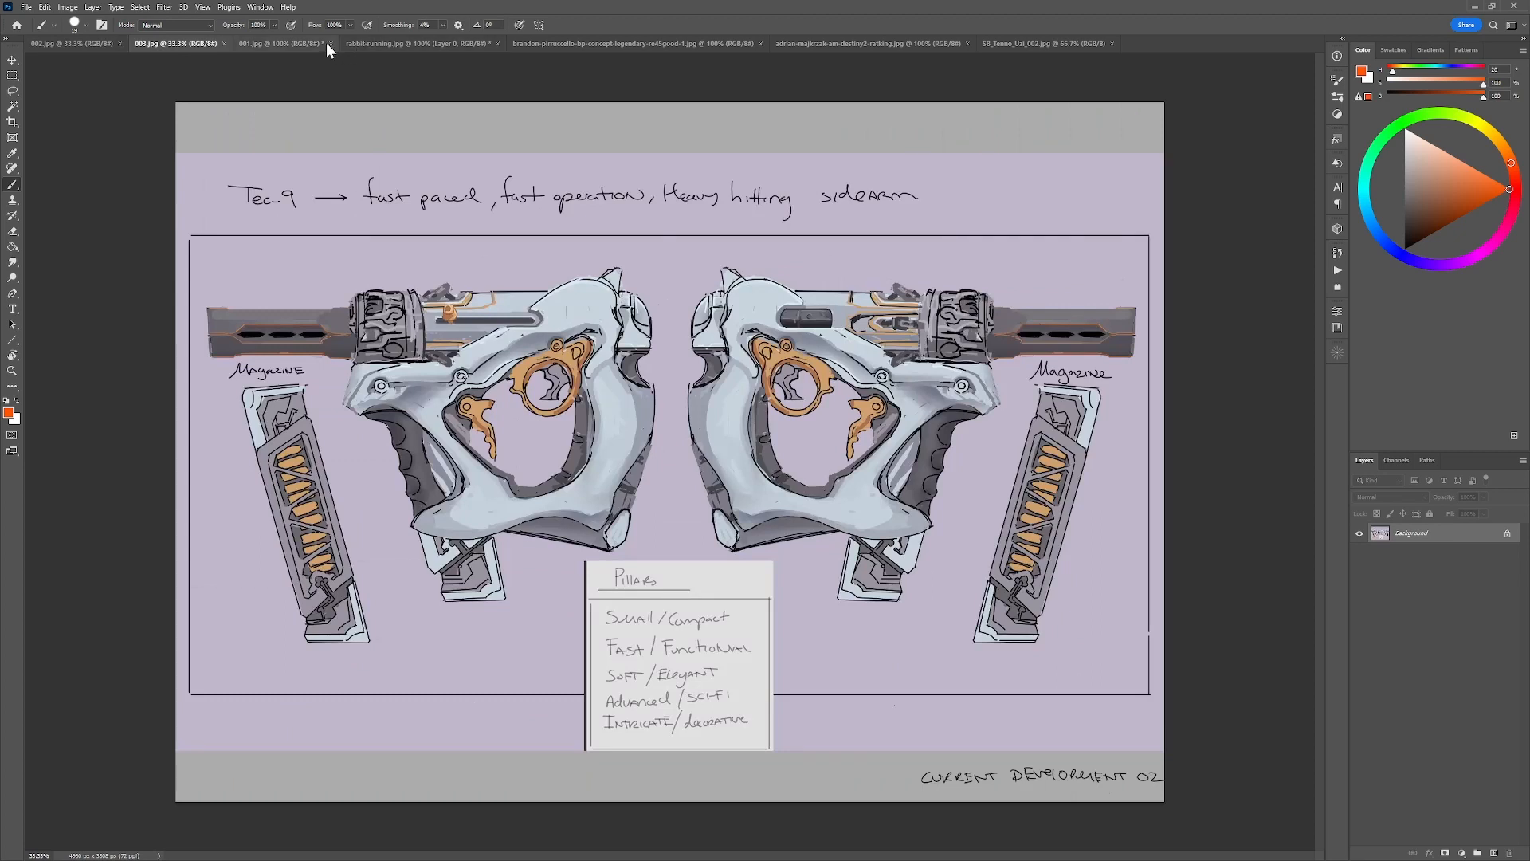
click(287, 44)
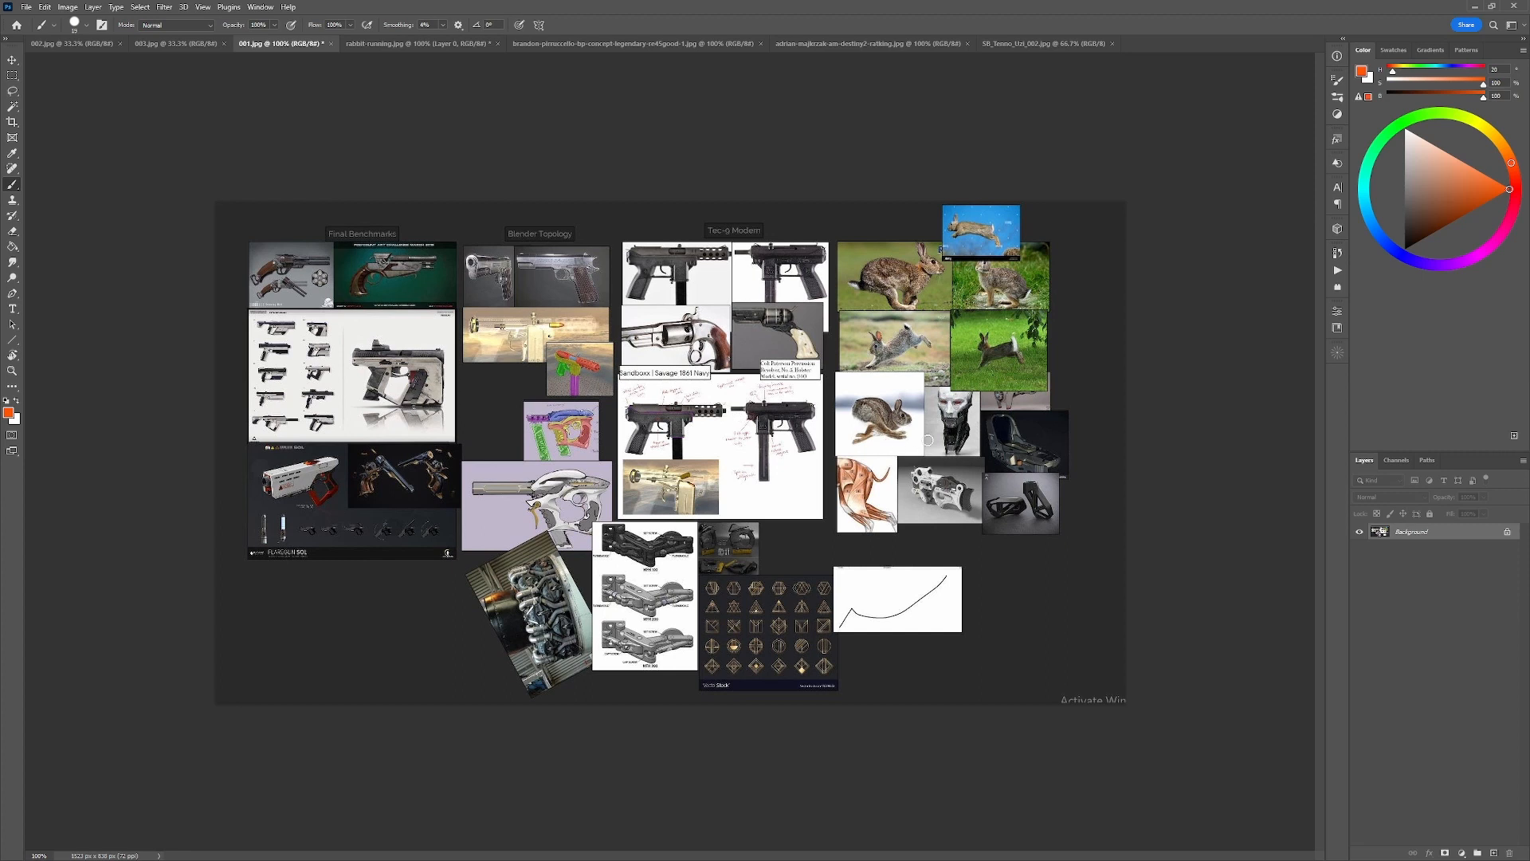
mouse_move(1051, 281)
mouse_down()
mouse_move(789, 478)
mouse_move(1024, 214)
mouse_up()
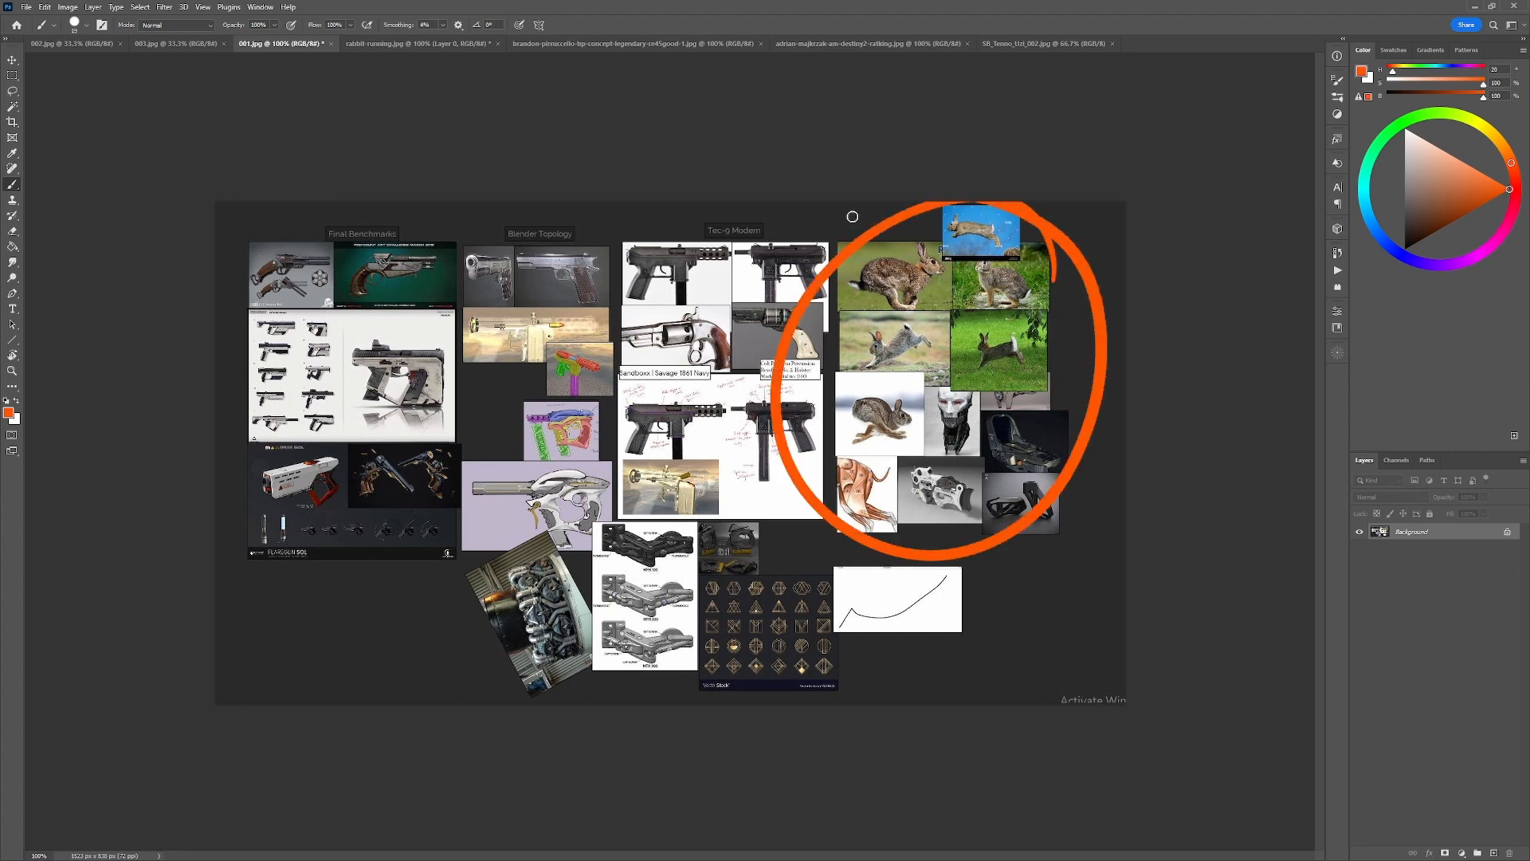
key(ctrl+z)
Mark gun sketch 1 in 002.jpg with an orange stroke and undo it.
click(81, 43)
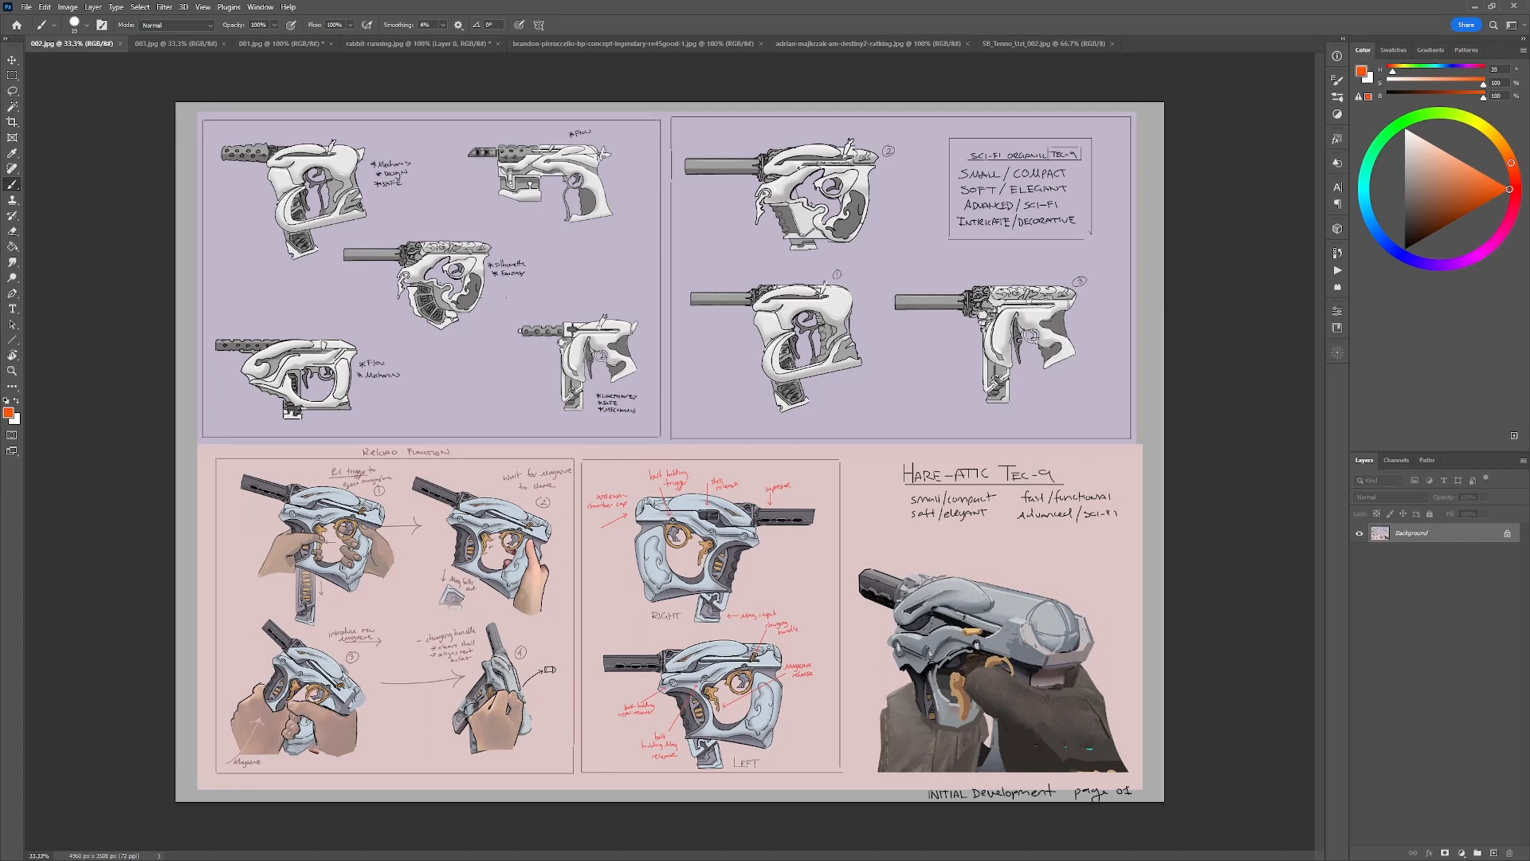
mouse_move(820, 294)
mouse_down()
mouse_move(770, 297)
mouse_move(763, 309)
mouse_move(808, 312)
mouse_up()
key(ctrl+z)
Trace the curved body shapes and upper contour of gun sketch 2 in orange, undoing the strokes.
drag(787, 195, 832, 219)
key(ctrl+z)
mouse_move(823, 180)
mouse_down()
mouse_move(795, 191)
mouse_move(810, 198)
mouse_move(771, 149)
mouse_move(784, 178)
mouse_up()
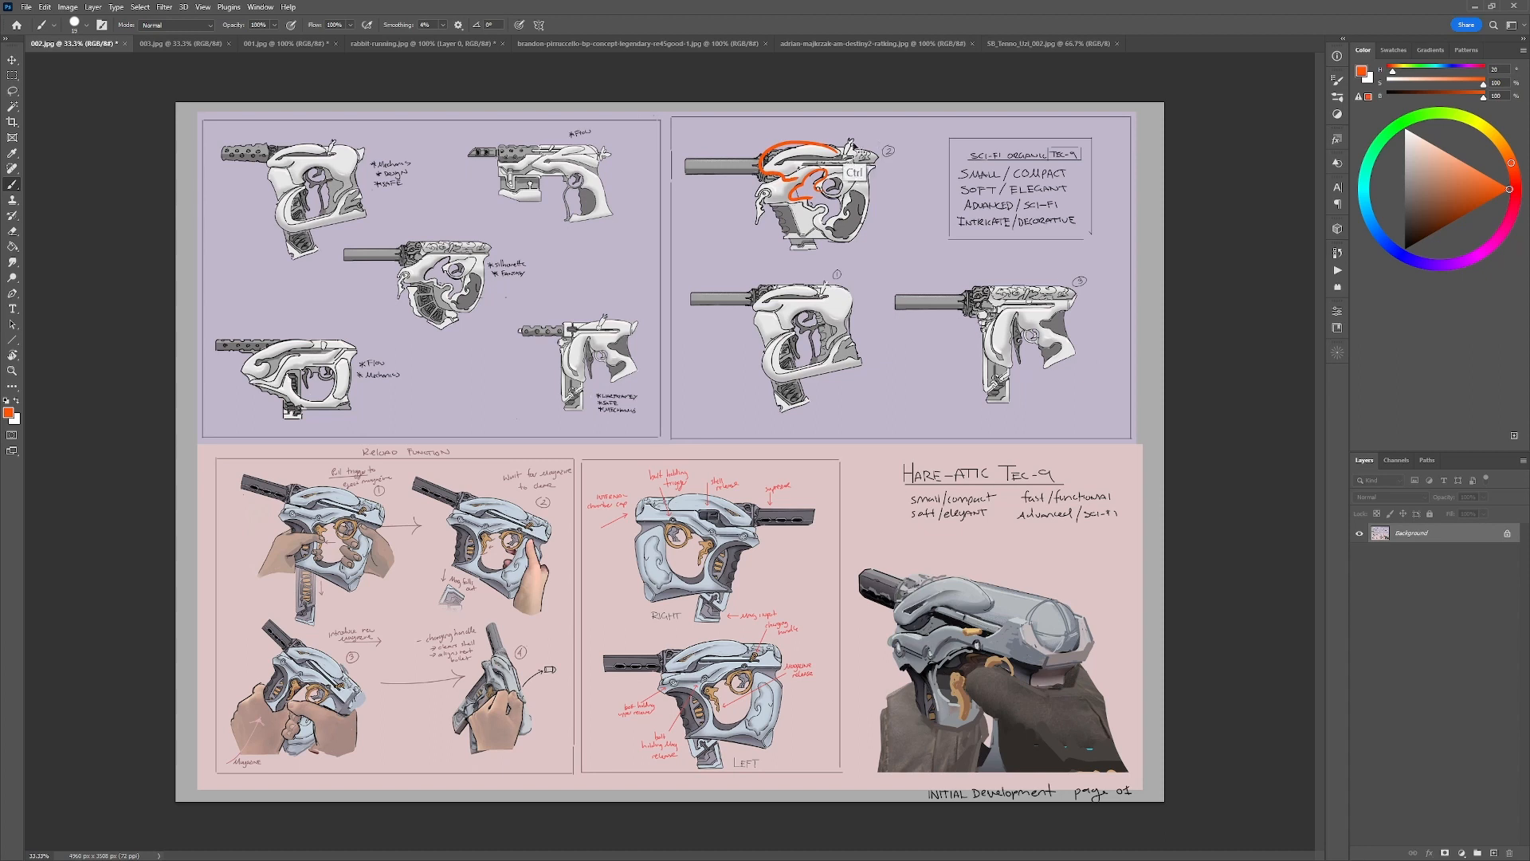
key(ctrl+z)
drag(850, 207, 838, 231)
key(ctrl+z)
key(ctrl+z)
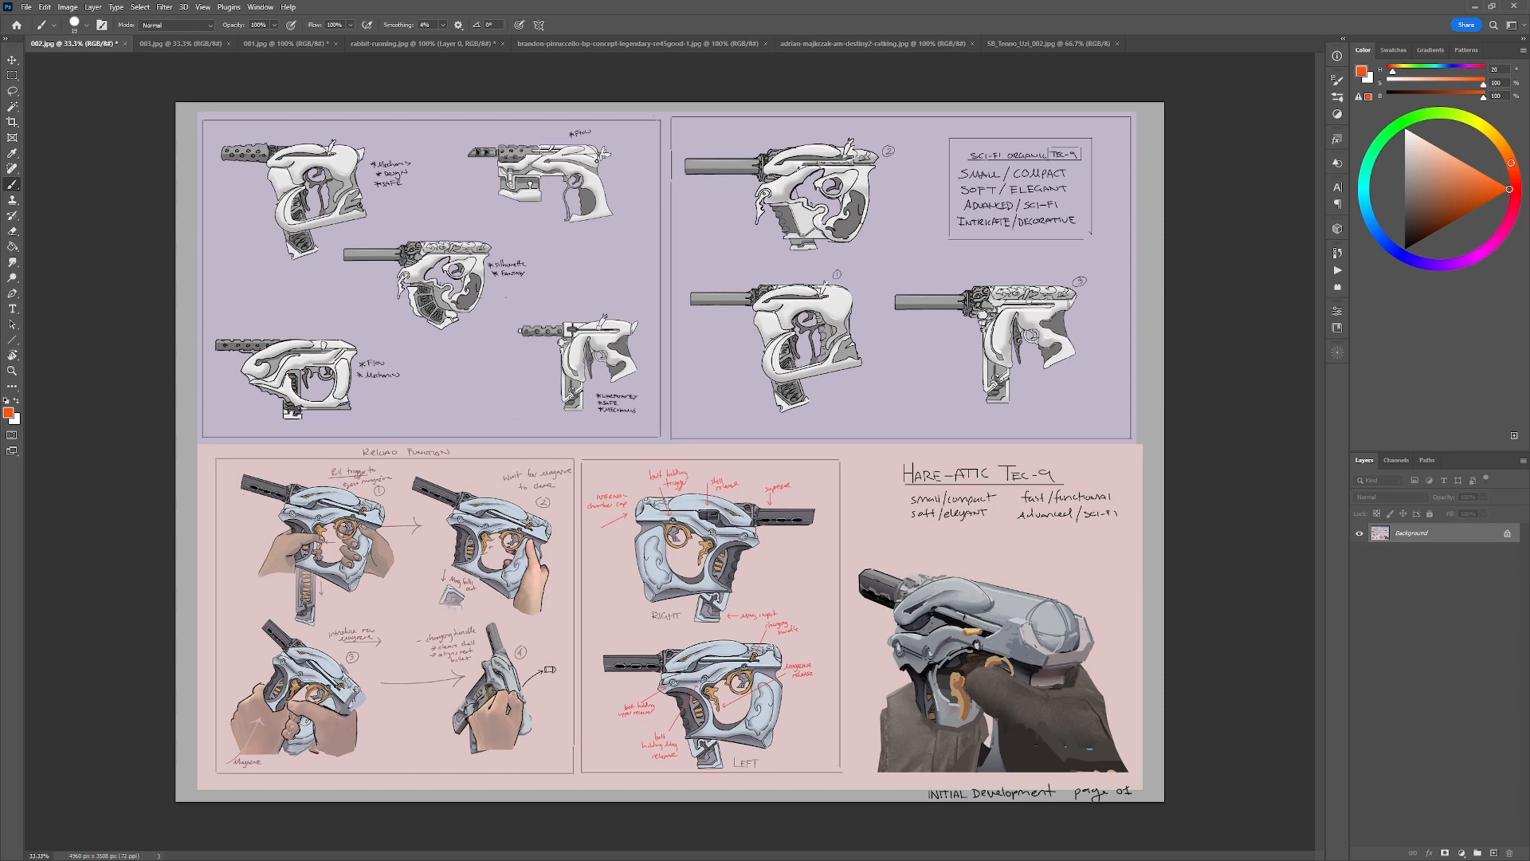
Mark the pistol sketch under the upper "Flow" note, draw a long stroke on the 002.jpg sheet, and undo both.
mouse_move(599, 163)
mouse_down()
mouse_move(548, 156)
mouse_move(560, 170)
mouse_up()
key(ctrl+z)
mouse_move(440, 493)
mouse_down()
mouse_move(889, 146)
mouse_move(702, 471)
mouse_move(945, 406)
mouse_up()
key(ctrl+z)
Add a new empty layer above the photo in rabbit-running.jpg.
click(393, 45)
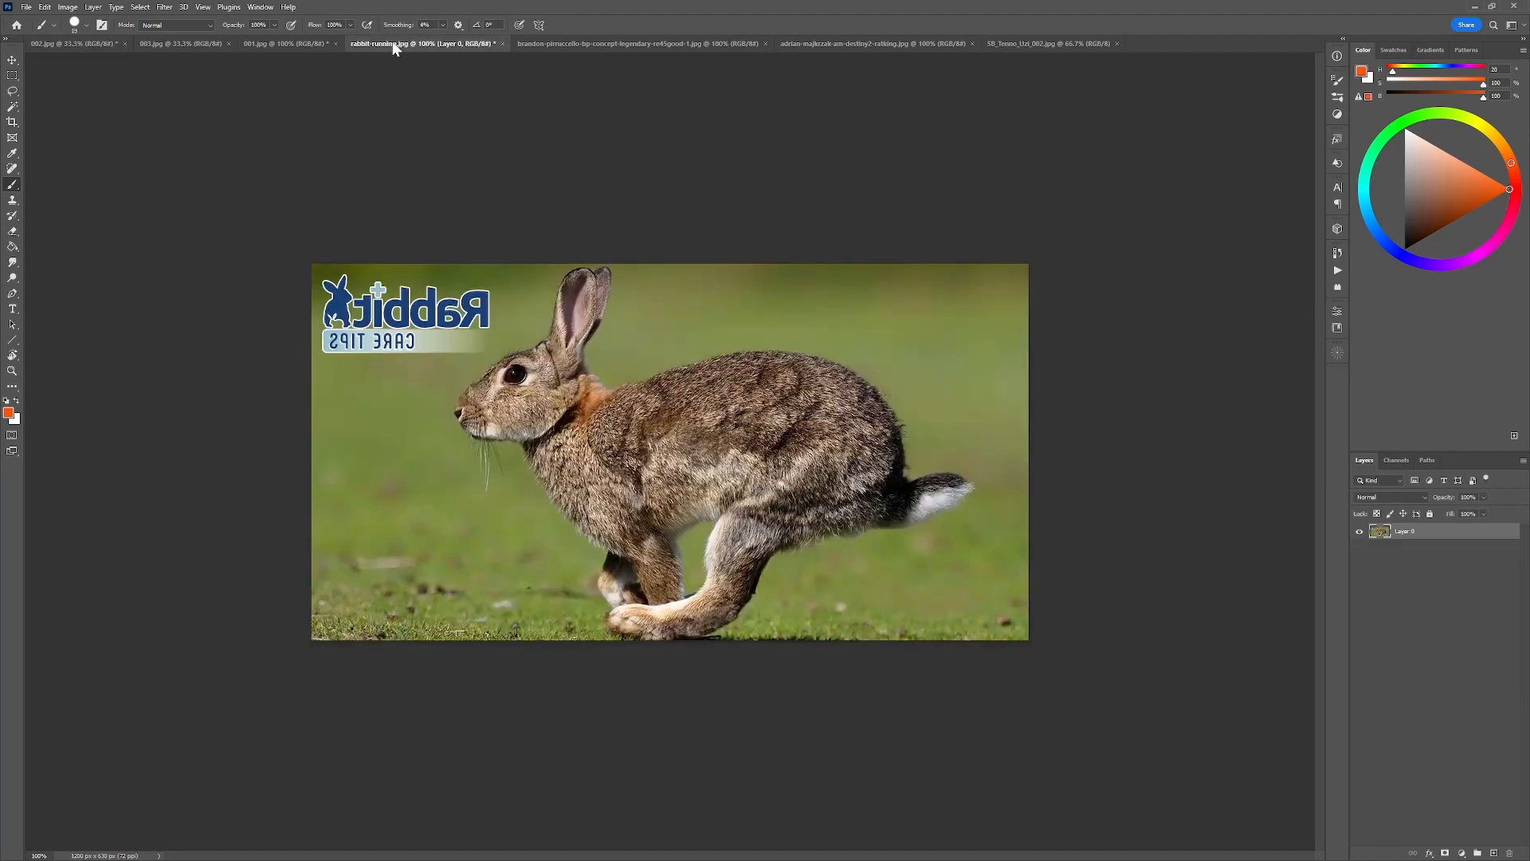
key(ctrl+shift+alt+n)
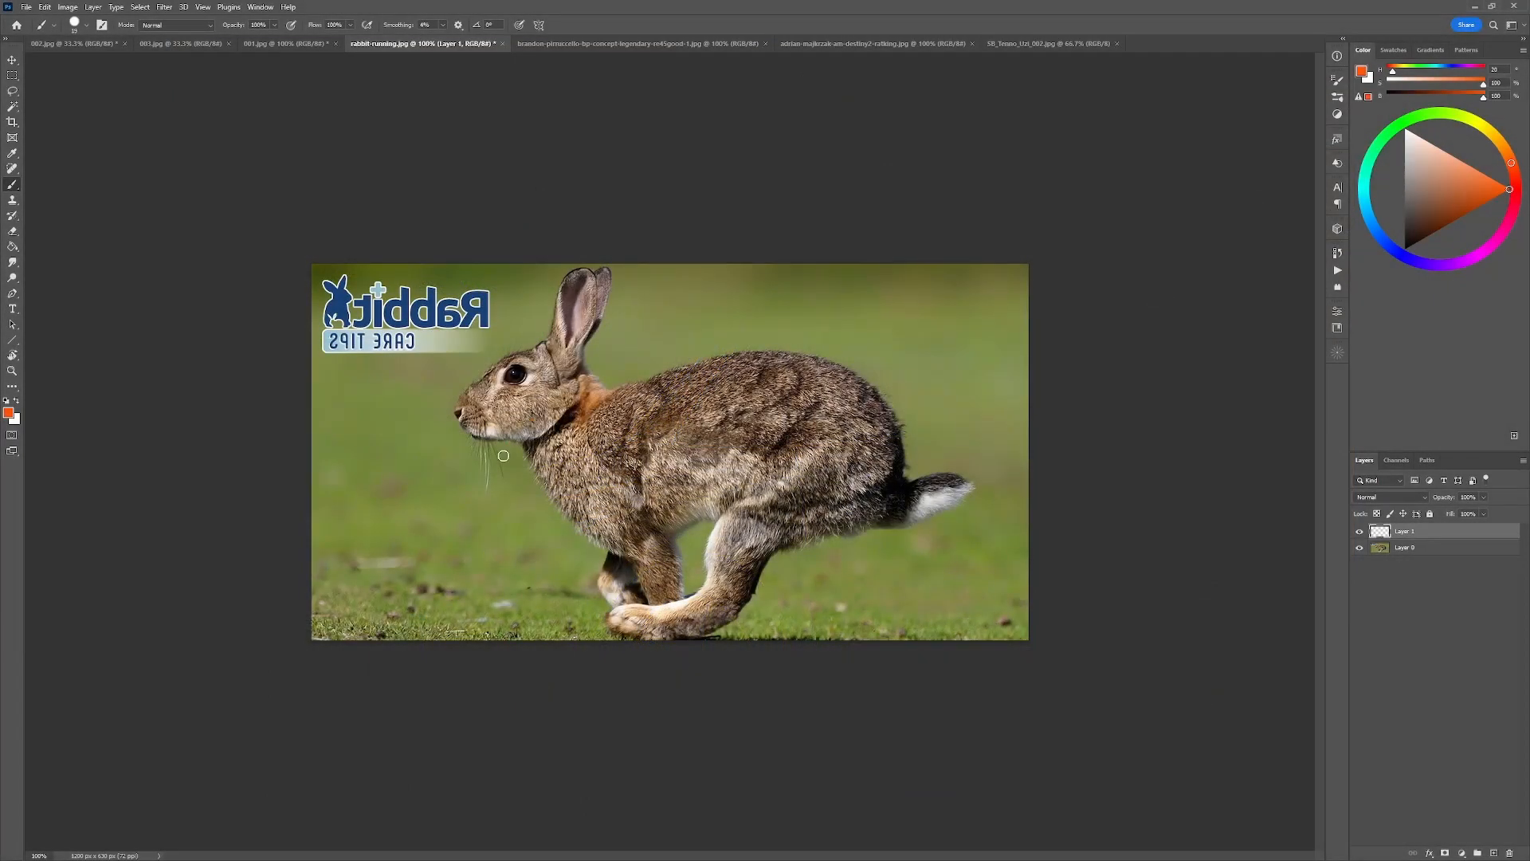
mouse_move(515, 437)
mouse_down()
mouse_move(874, 421)
mouse_move(862, 551)
mouse_move(641, 373)
mouse_move(864, 569)
mouse_up()
key(ctrl+z)
key(ctrl+z)
Outline the running rabbit's head, ear, back, tail, chest, belly and legs in orange on the new layer.
mouse_move(610, 396)
mouse_down()
mouse_move(602, 272)
mouse_move(540, 342)
mouse_move(482, 372)
mouse_move(496, 433)
mouse_move(622, 572)
mouse_move(891, 392)
mouse_move(899, 479)
mouse_move(954, 505)
mouse_move(829, 533)
mouse_move(738, 598)
mouse_up()
mouse_move(823, 415)
mouse_down()
mouse_move(720, 517)
mouse_move(701, 582)
mouse_move(649, 602)
mouse_move(709, 630)
mouse_move(742, 610)
mouse_up()
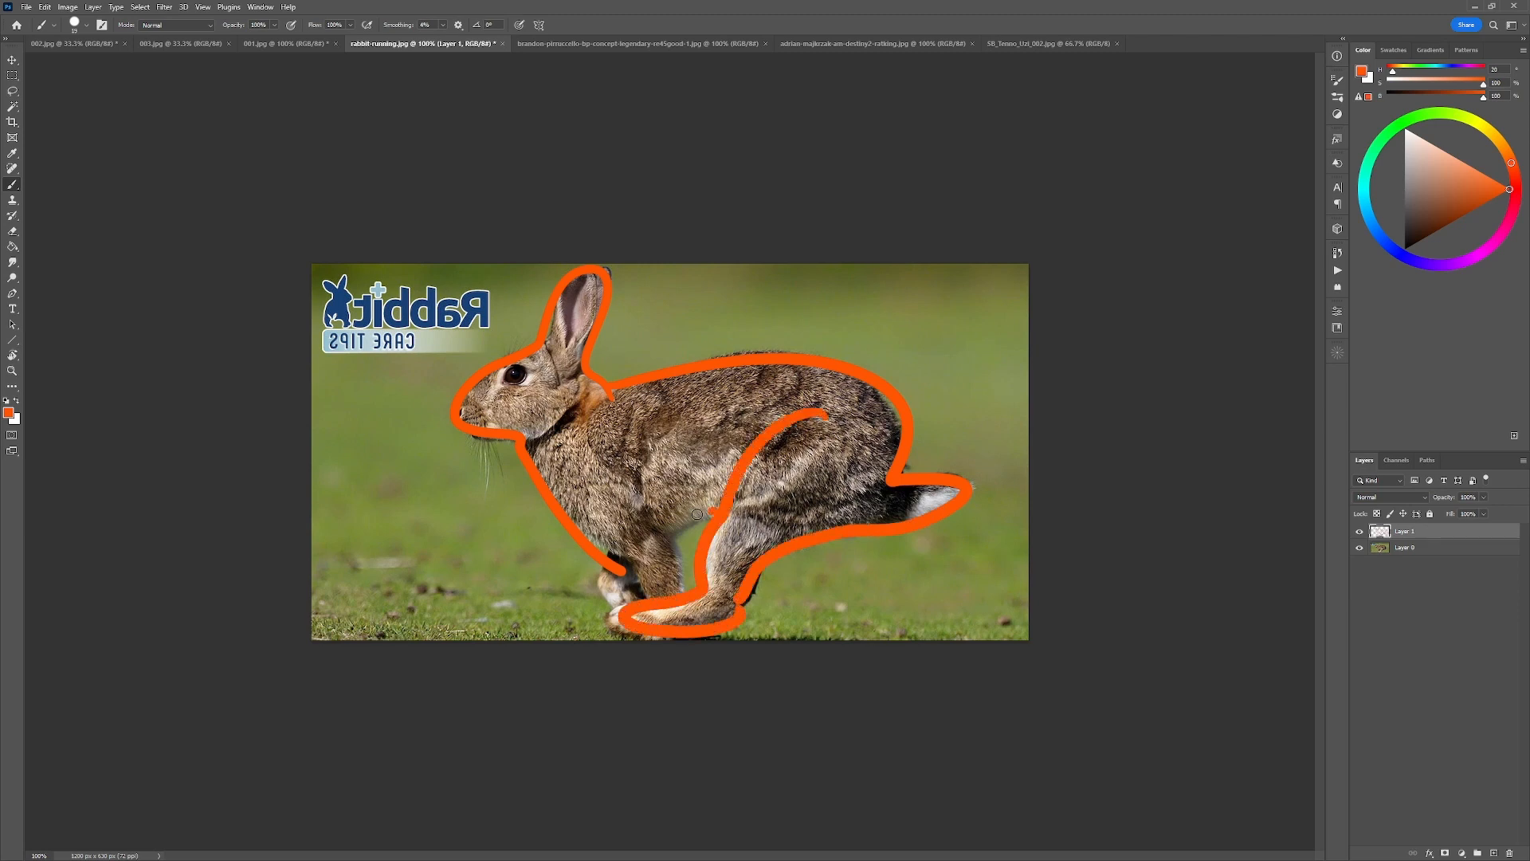
drag(715, 510, 678, 542)
drag(647, 478, 674, 586)
drag(645, 508, 639, 460)
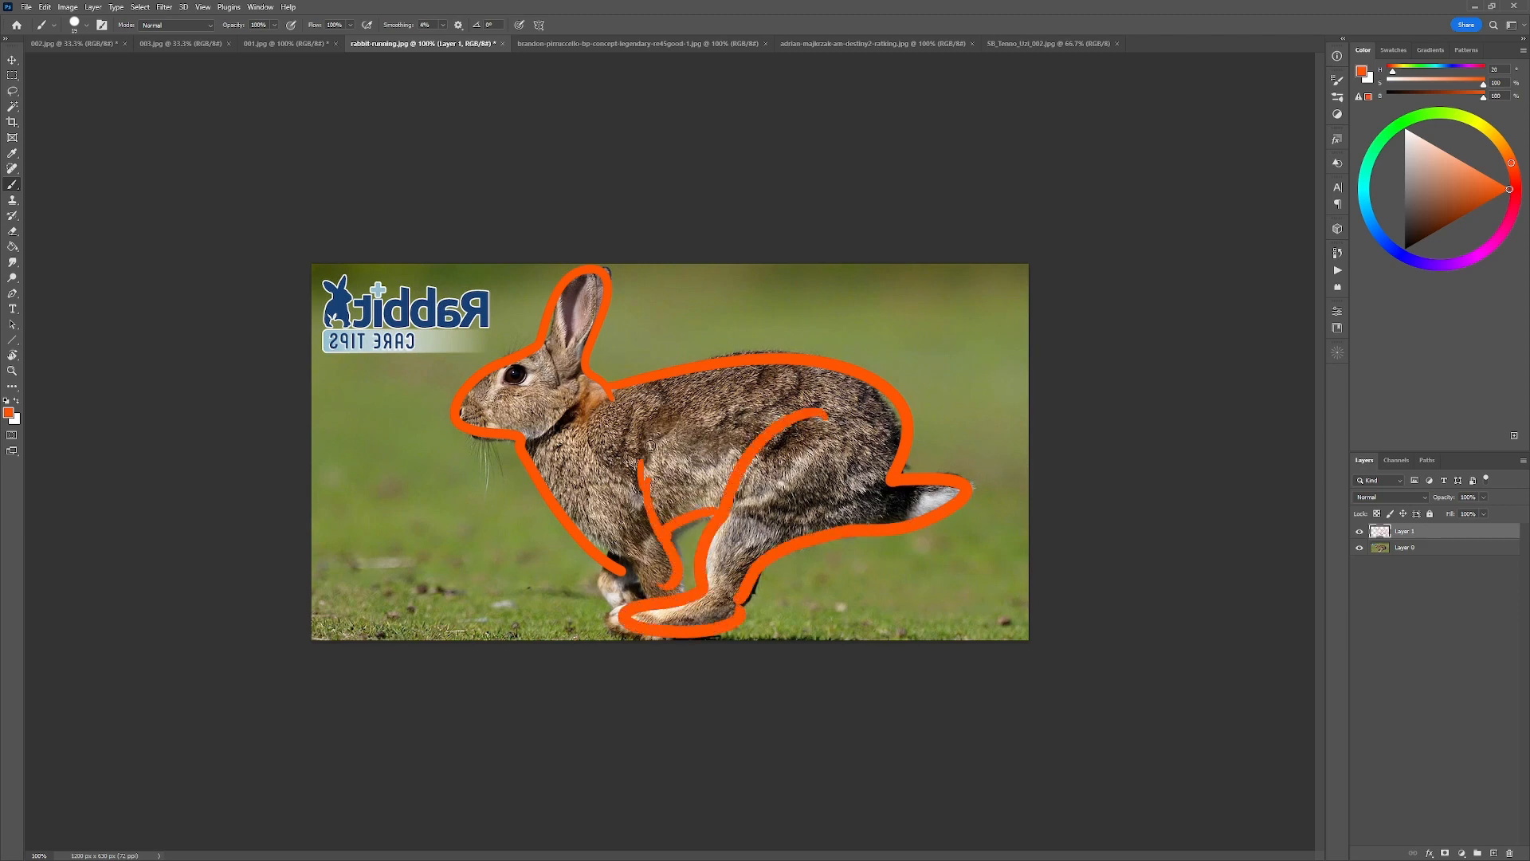
Hide the outline layer and, on another new layer, draw orange flow curves along the rabbit's back and belly.
click(1360, 532)
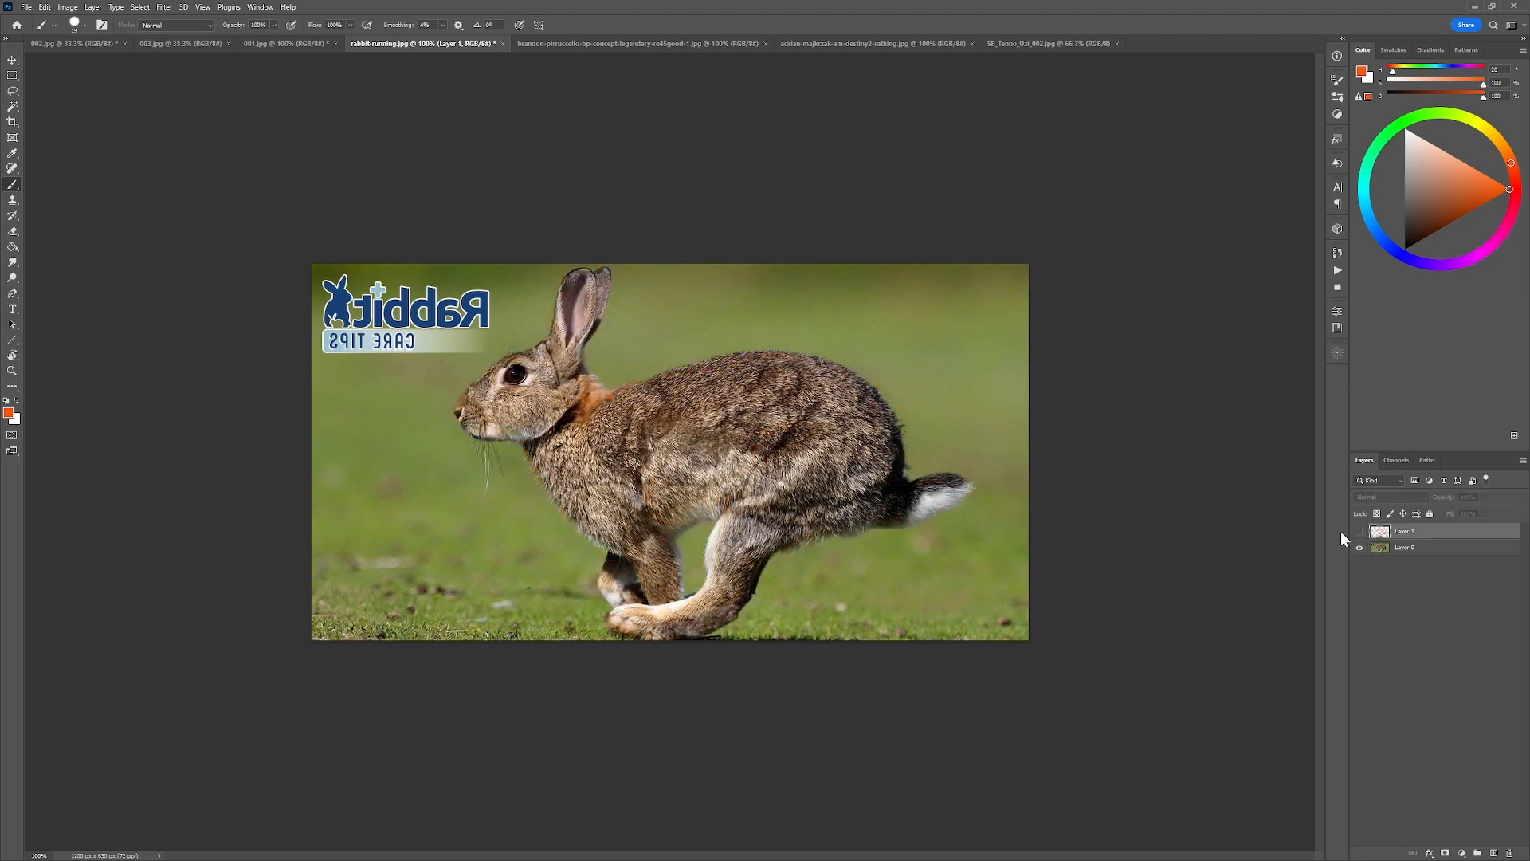
key(ctrl+shift+alt+n)
mouse_move(555, 431)
mouse_down()
mouse_move(704, 358)
mouse_move(871, 412)
mouse_move(863, 547)
mouse_up()
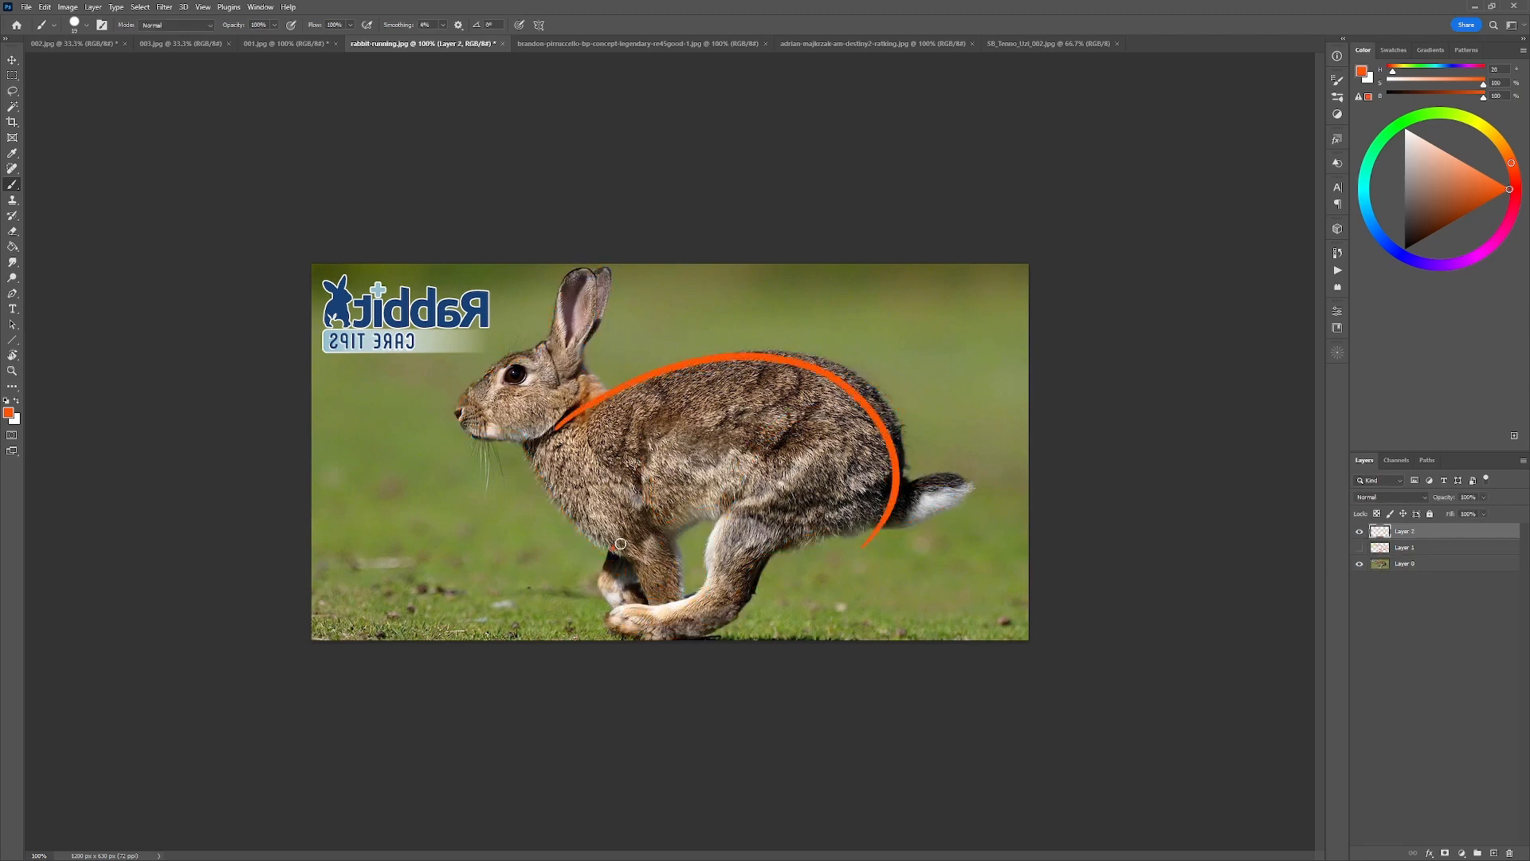
drag(606, 546, 867, 543)
key(ctrl+z)
drag(603, 546, 869, 542)
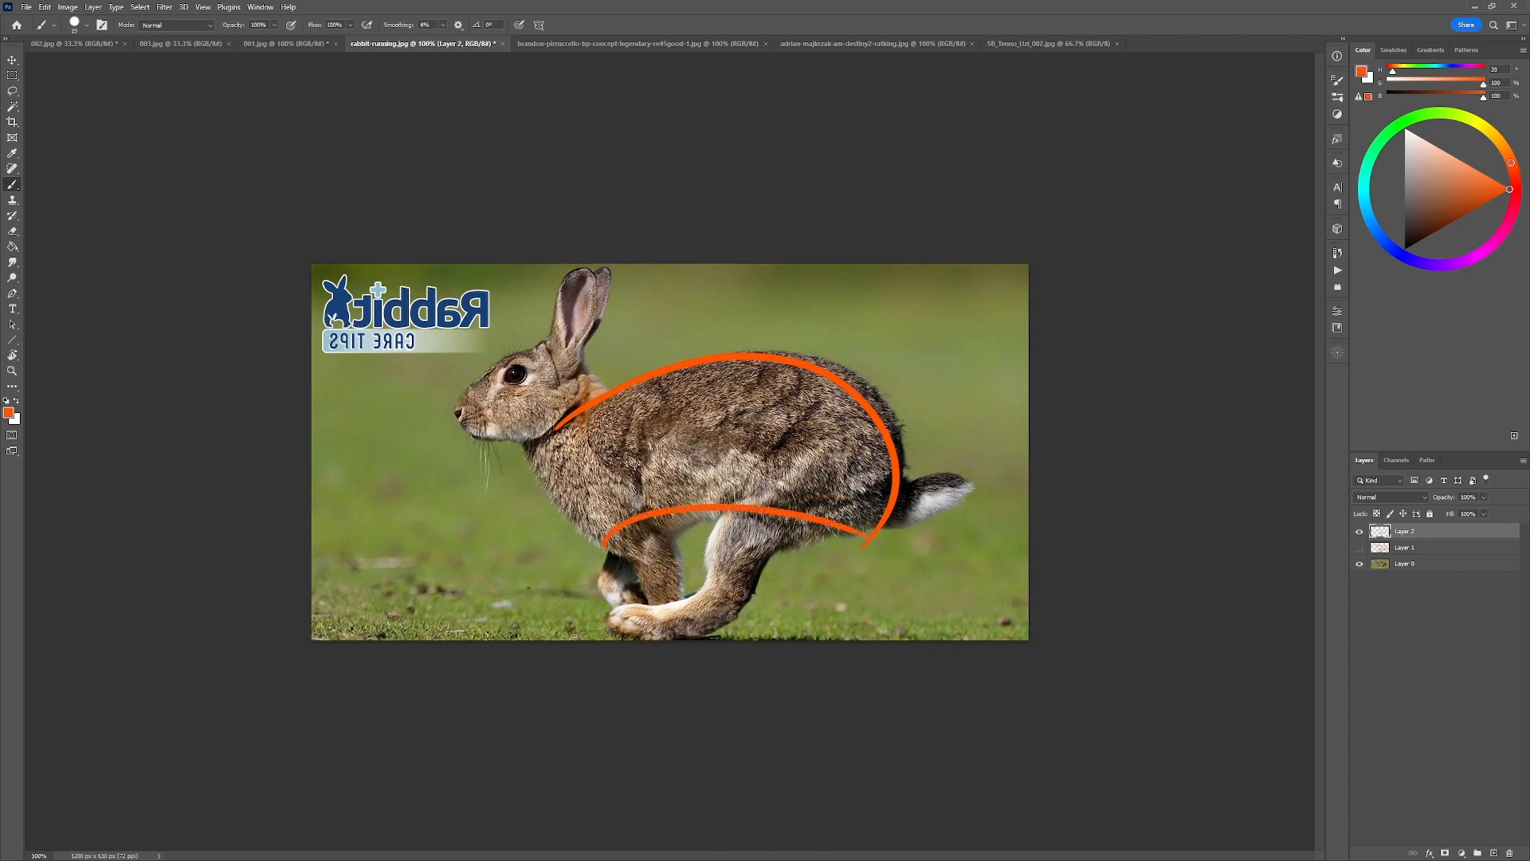
Draw orange flow lines beneath the rabbit's hind foot, under its tail and along the top of its head.
drag(626, 631, 877, 562)
mouse_move(765, 535)
mouse_down()
mouse_move(811, 537)
mouse_move(1001, 477)
mouse_move(1038, 393)
mouse_up()
mouse_move(627, 321)
mouse_down()
mouse_move(550, 341)
mouse_move(426, 434)
mouse_up()
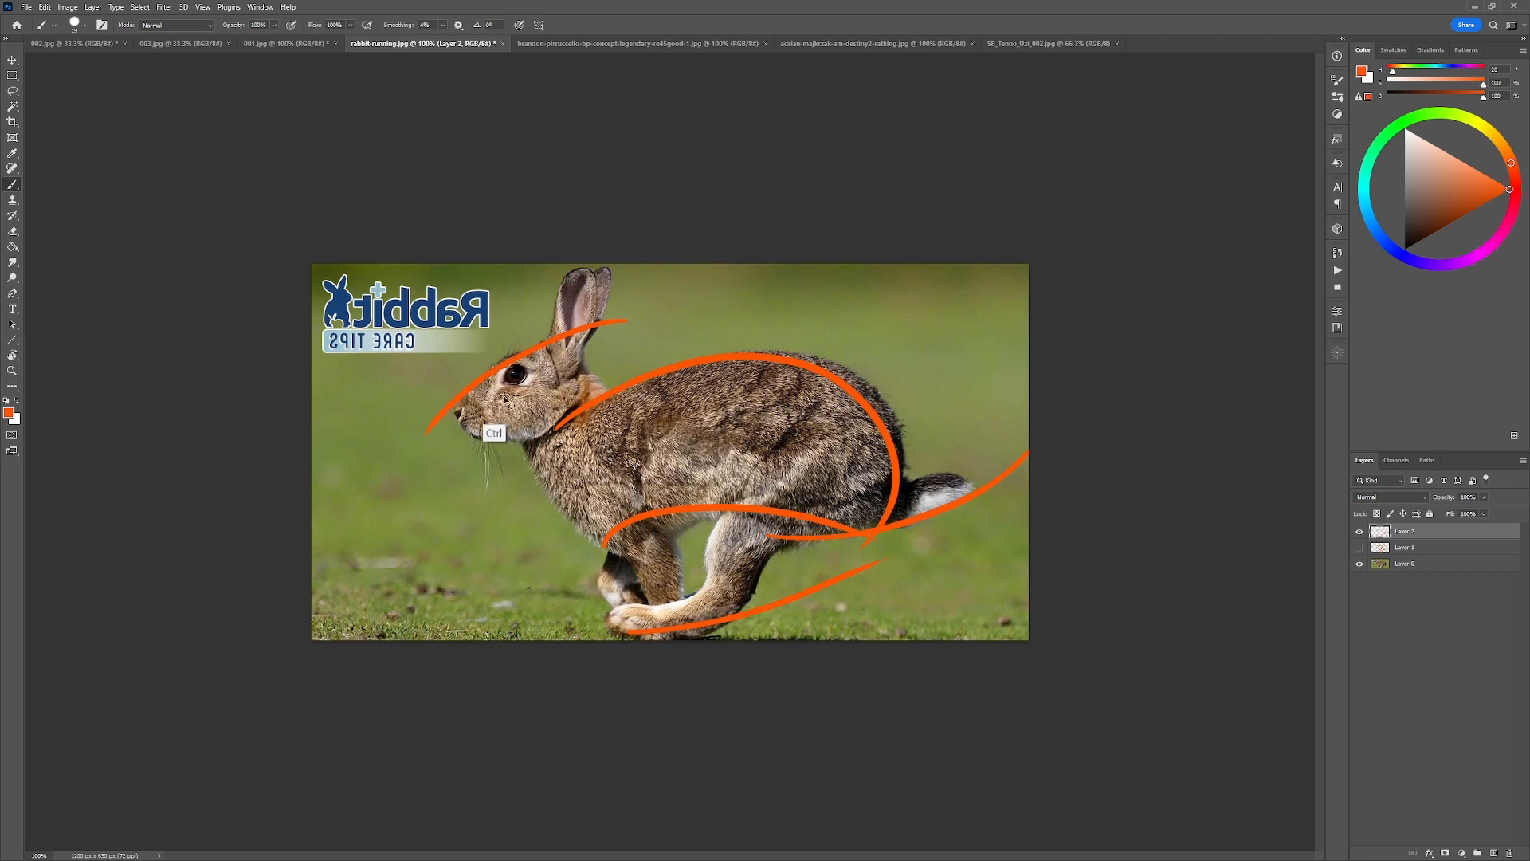
key(ctrl+z)
drag(587, 325, 424, 417)
Draw orange flow lines up the front of the rabbit's ear and from the hind foot through the thigh.
drag(545, 341, 583, 262)
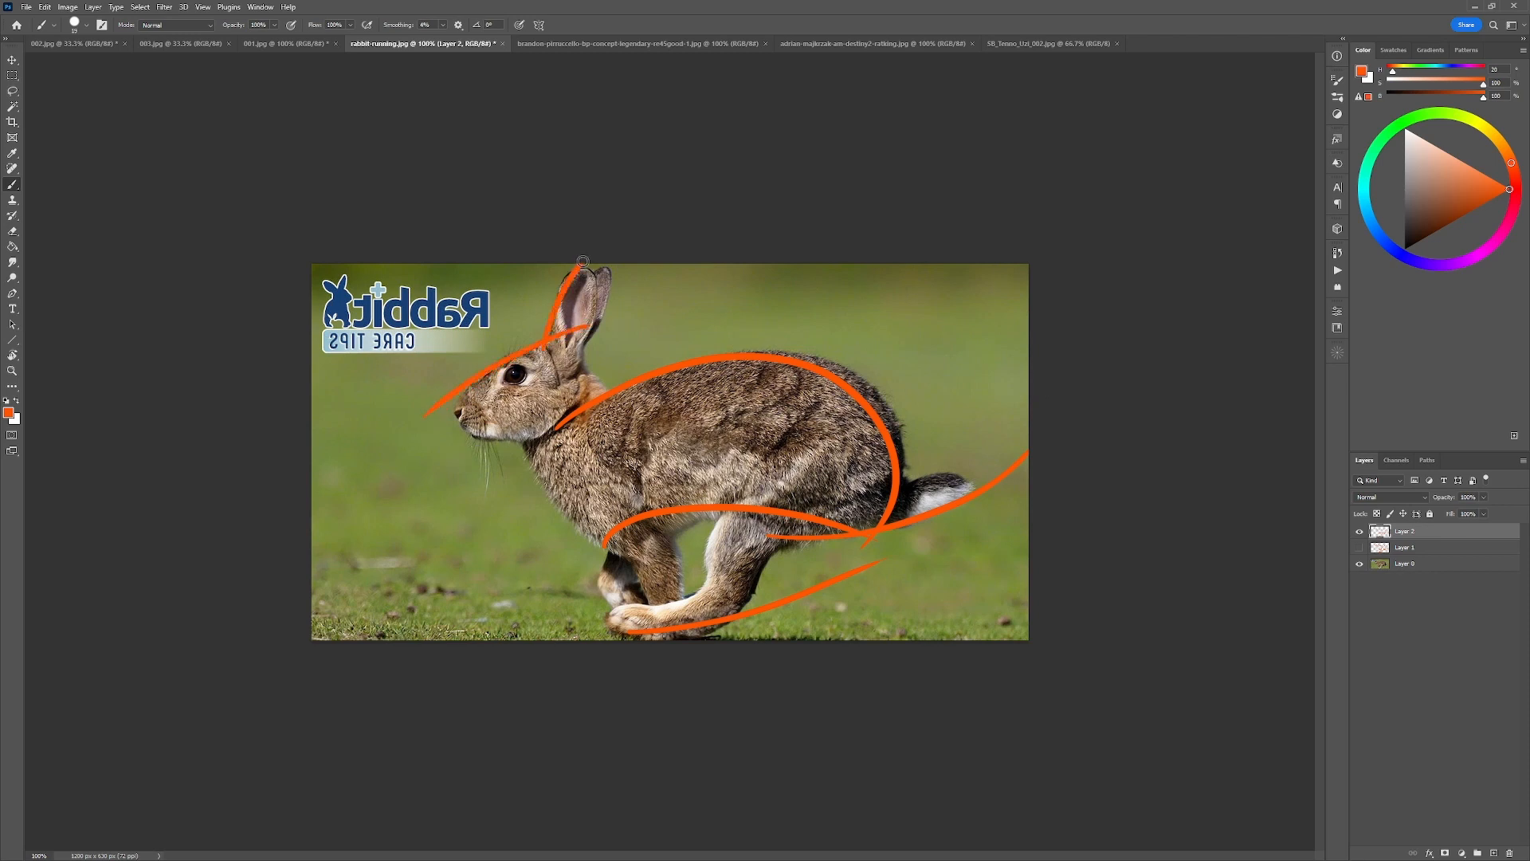
key(ctrl+z)
drag(541, 364, 579, 264)
key(ctrl+z)
mouse_move(561, 614)
mouse_down()
mouse_move(730, 526)
mouse_move(947, 342)
mouse_move(1013, 325)
mouse_up()
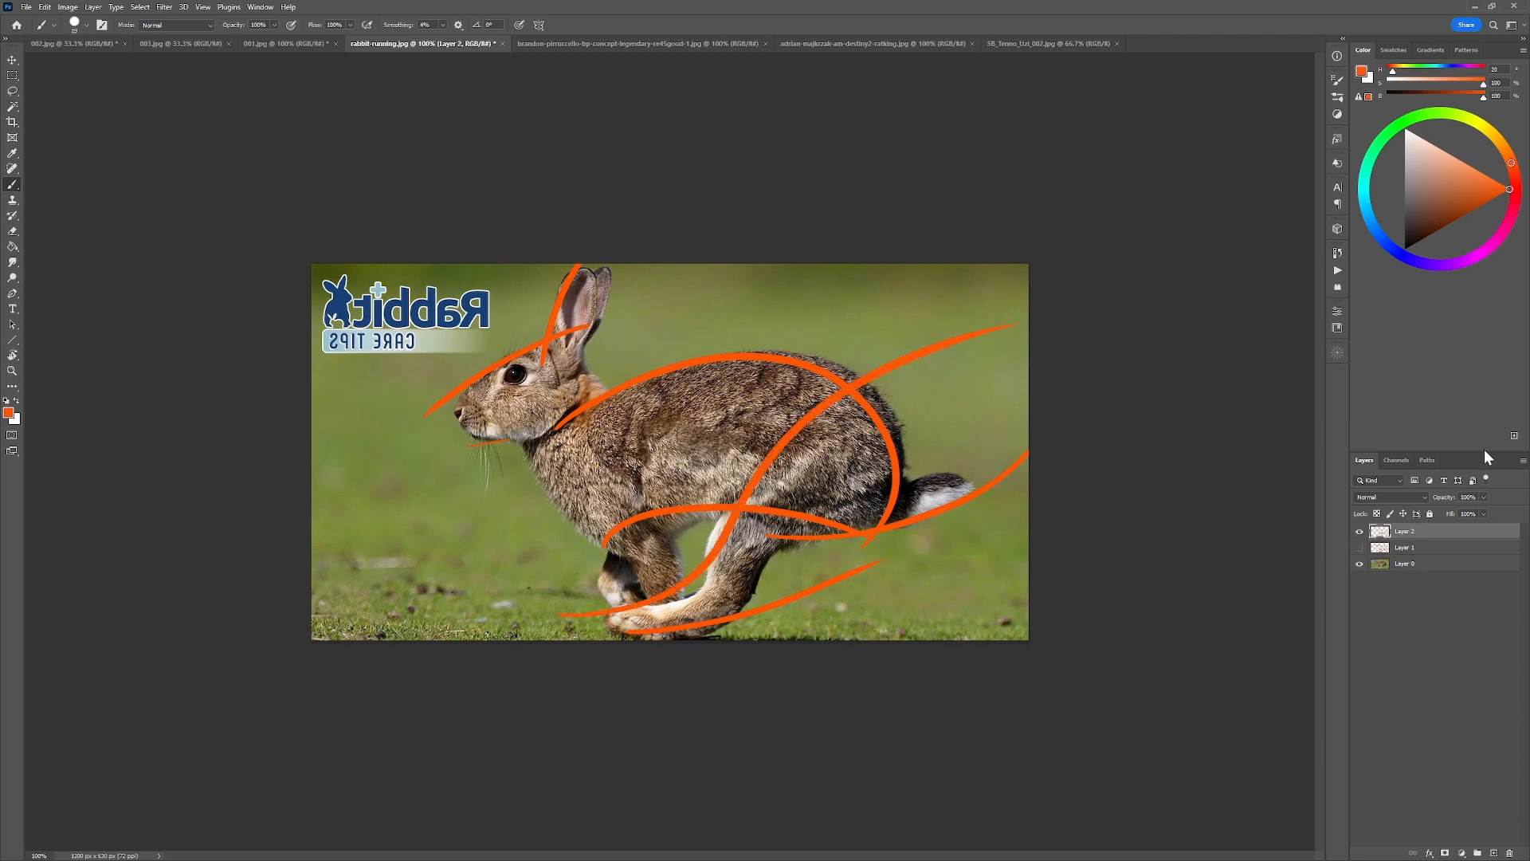
Compare the 002.jpg sheet with the rabbit photo, draw extra strokes around the rabbit's ear and head, and undo them.
click(83, 43)
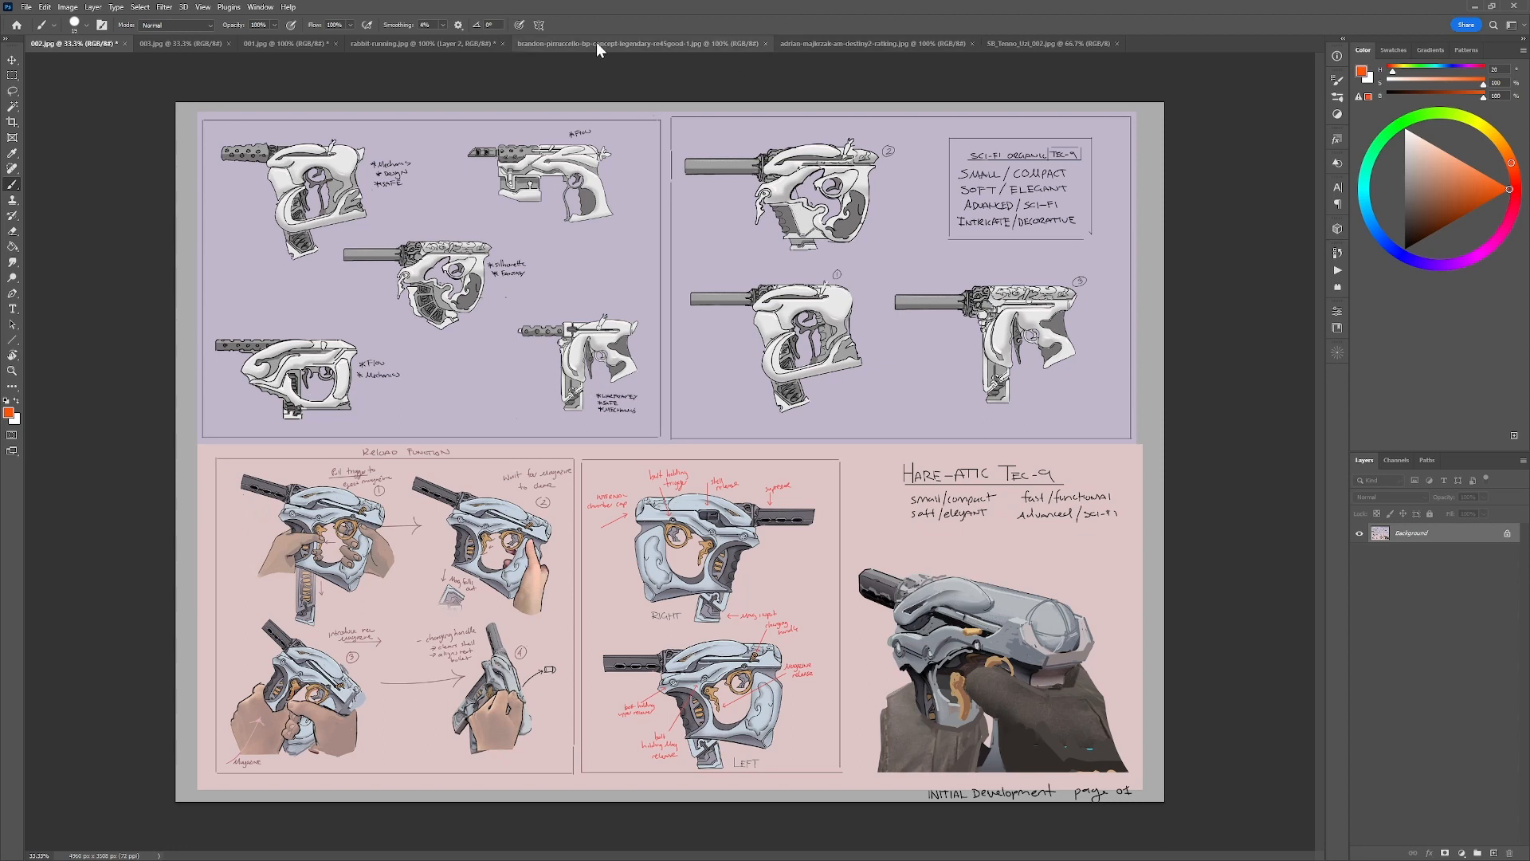
click(437, 44)
mouse_move(551, 306)
mouse_down()
mouse_move(542, 376)
mouse_move(559, 259)
mouse_move(580, 383)
mouse_move(570, 250)
mouse_move(526, 373)
mouse_move(612, 302)
mouse_move(518, 369)
mouse_move(600, 339)
mouse_move(604, 274)
mouse_move(571, 371)
mouse_up()
key(ctrl+z)
key(ctrl+z)
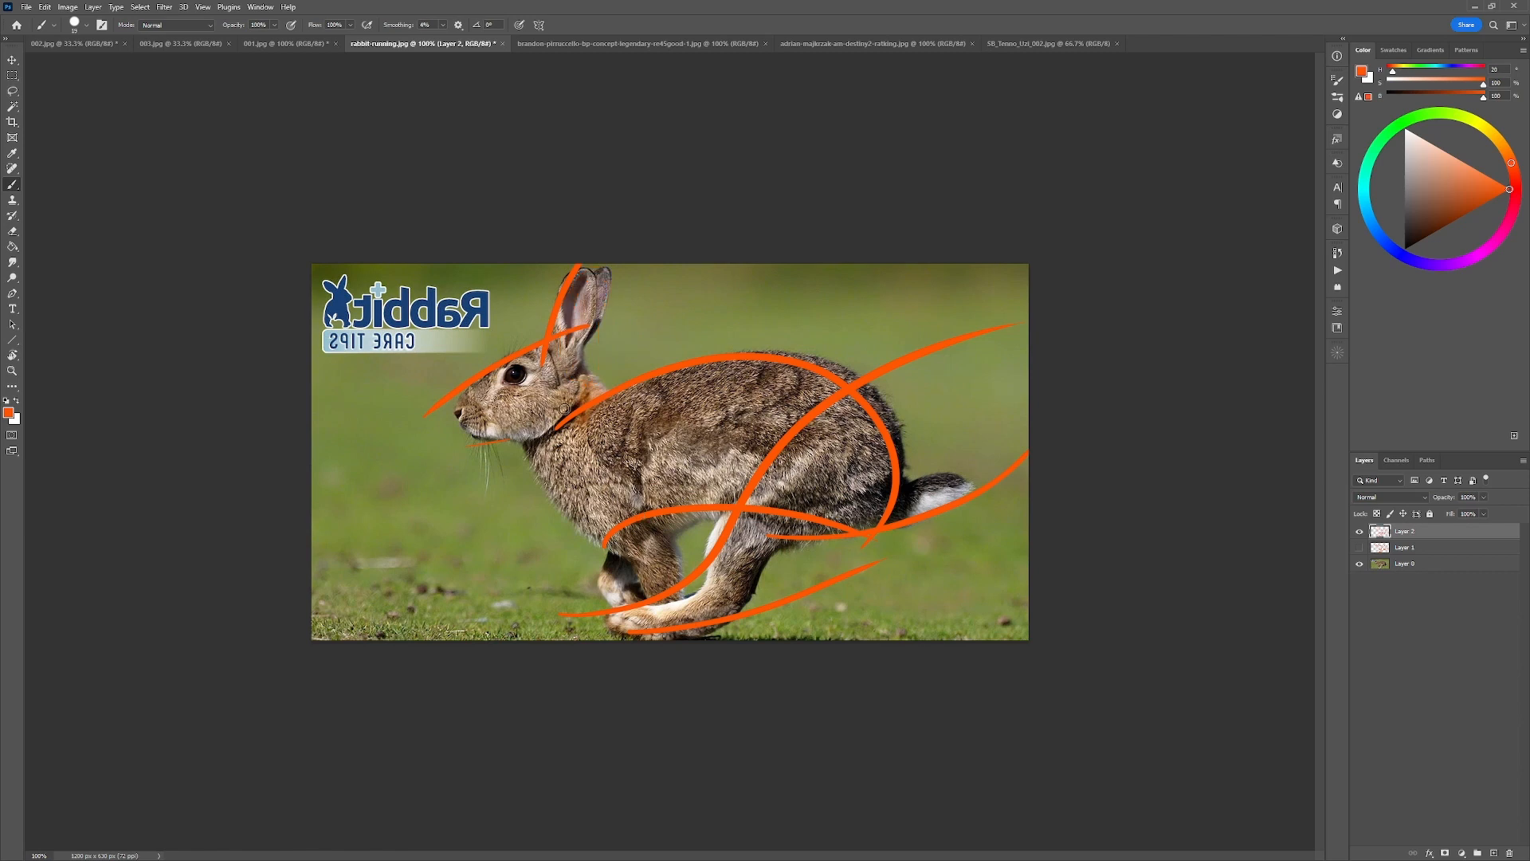
drag(626, 359, 502, 345)
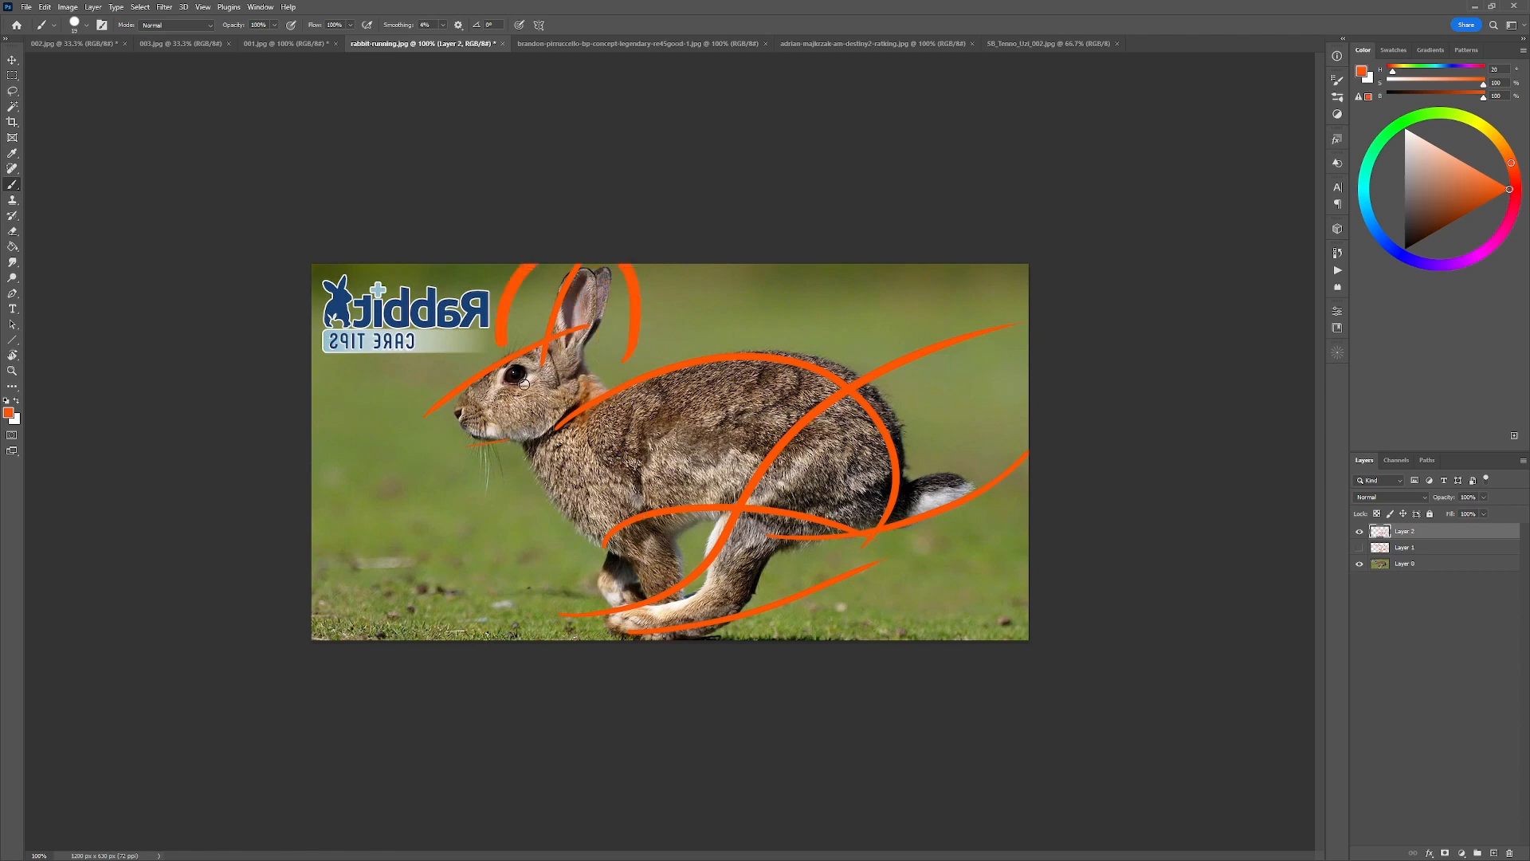
key(ctrl+z)
Paint an upright rabbit-ear shape on top of gun sketch 1 in 002.jpg using the gun's sampled light grey.
click(183, 44)
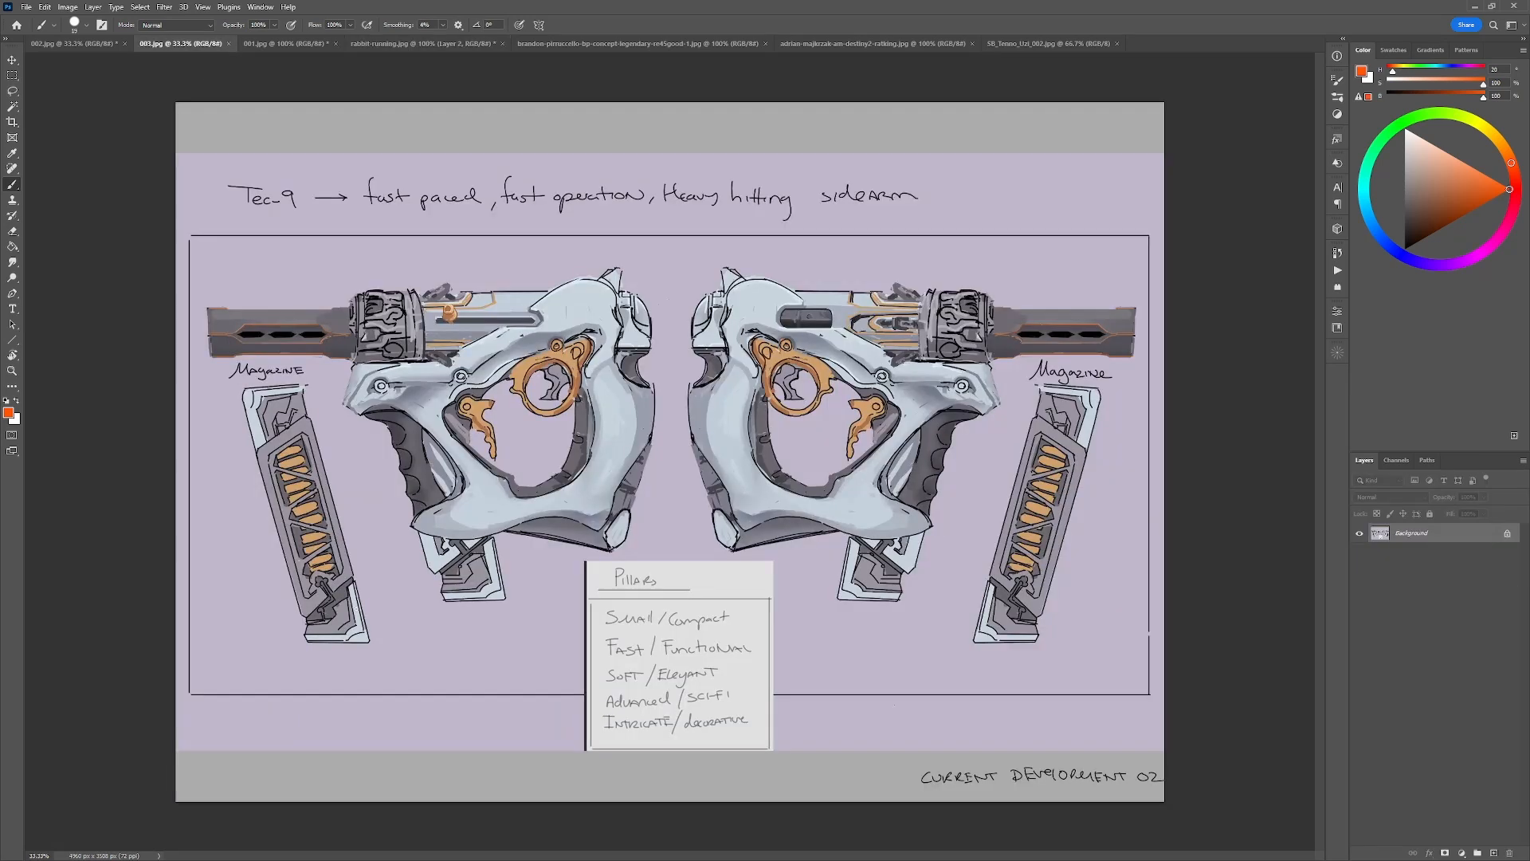
click(86, 43)
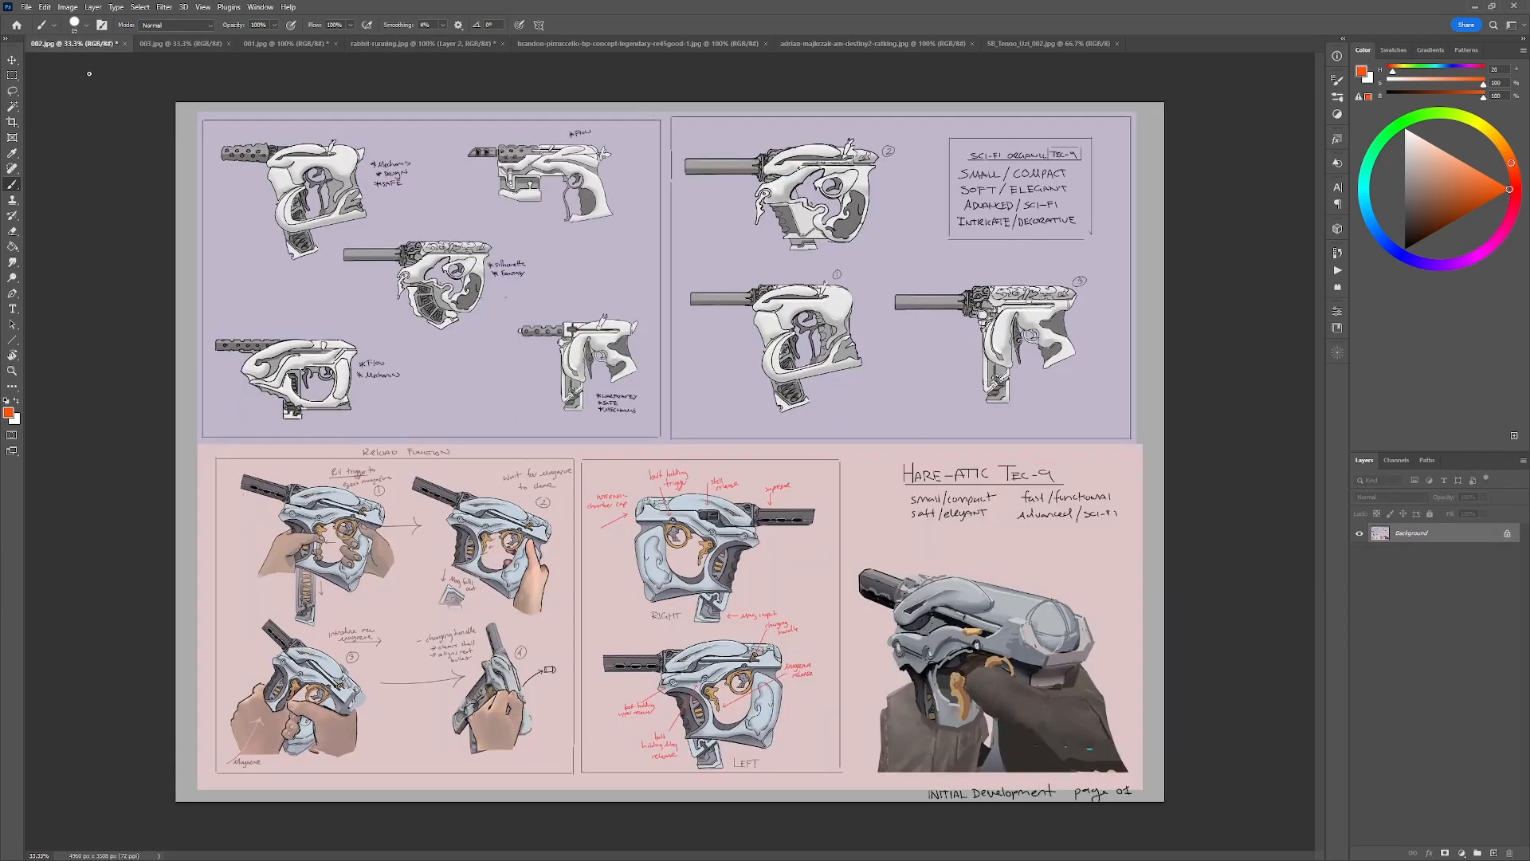
alt+click(765, 296)
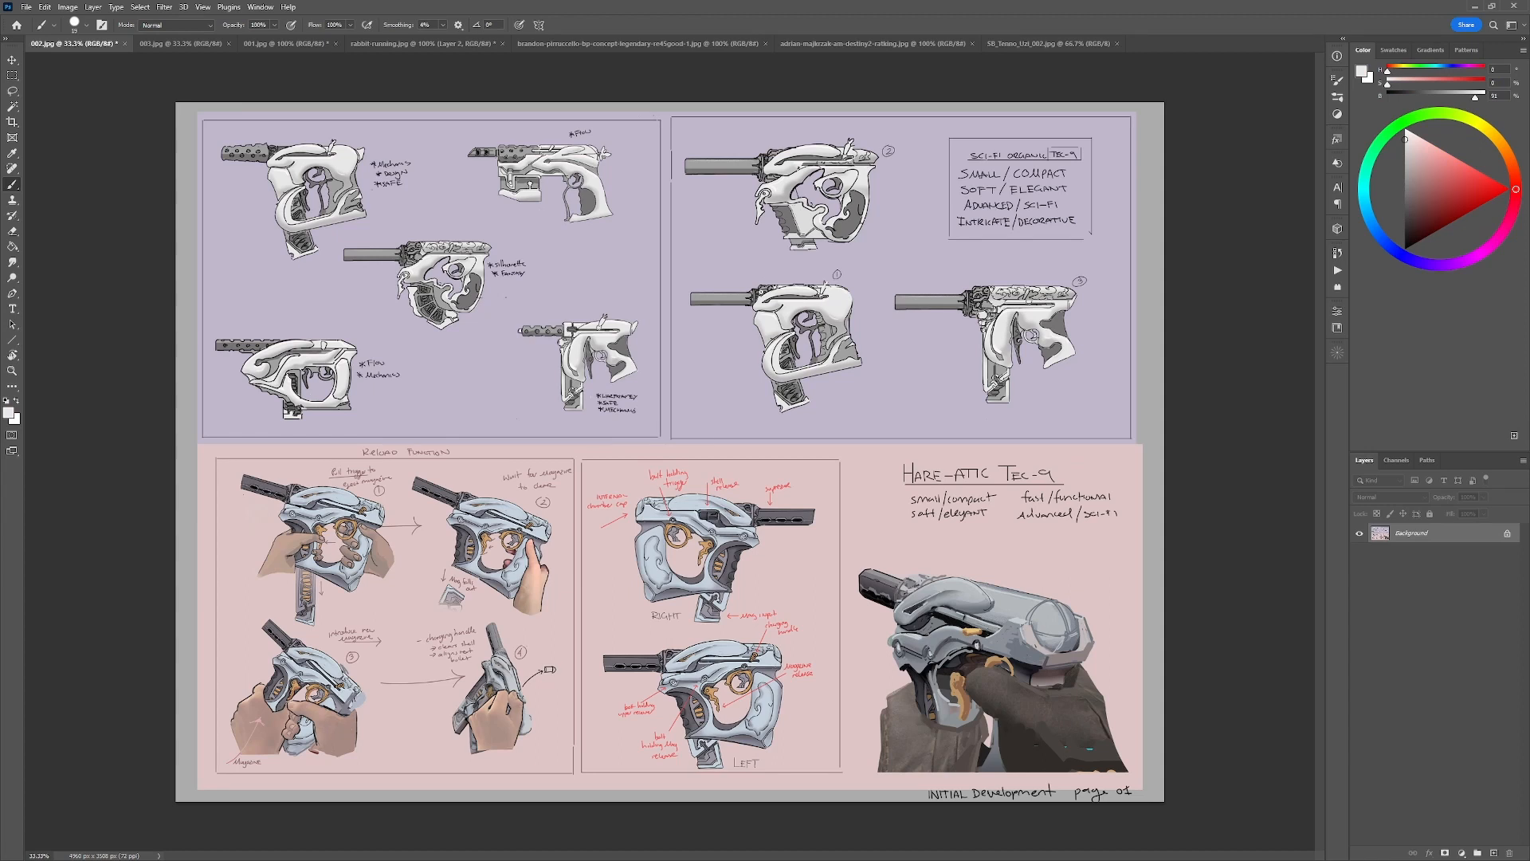
drag(765, 294, 769, 259)
key(d)
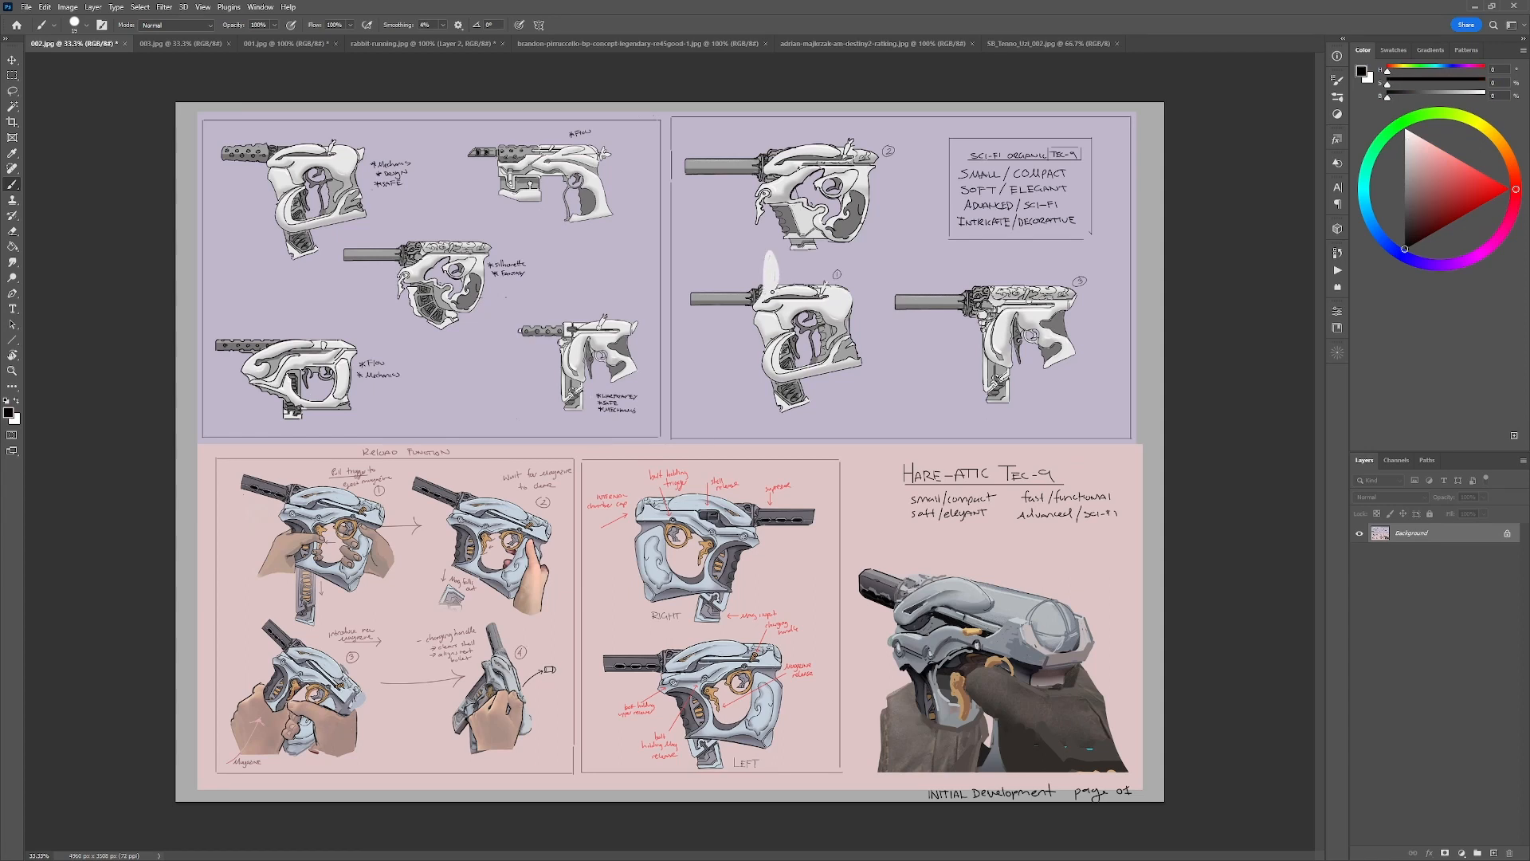
Touch up the base of the ear on gun sketch 1, try a black contour toward the rear, and undo the last strokes.
alt+click(810, 289)
key(d)
alt+click(762, 331)
drag(760, 291, 753, 305)
key(d)
mouse_move(767, 253)
mouse_down()
mouse_move(763, 286)
mouse_move(829, 282)
mouse_move(851, 289)
mouse_move(849, 312)
mouse_up()
key(ctrl+z)
key(ctrl+z)
Outline the ear and arched top of gun sketch 1 in black, cleaning up the edges with sampled colours.
key(ctrl+plus)
drag(836, 212, 684, 242)
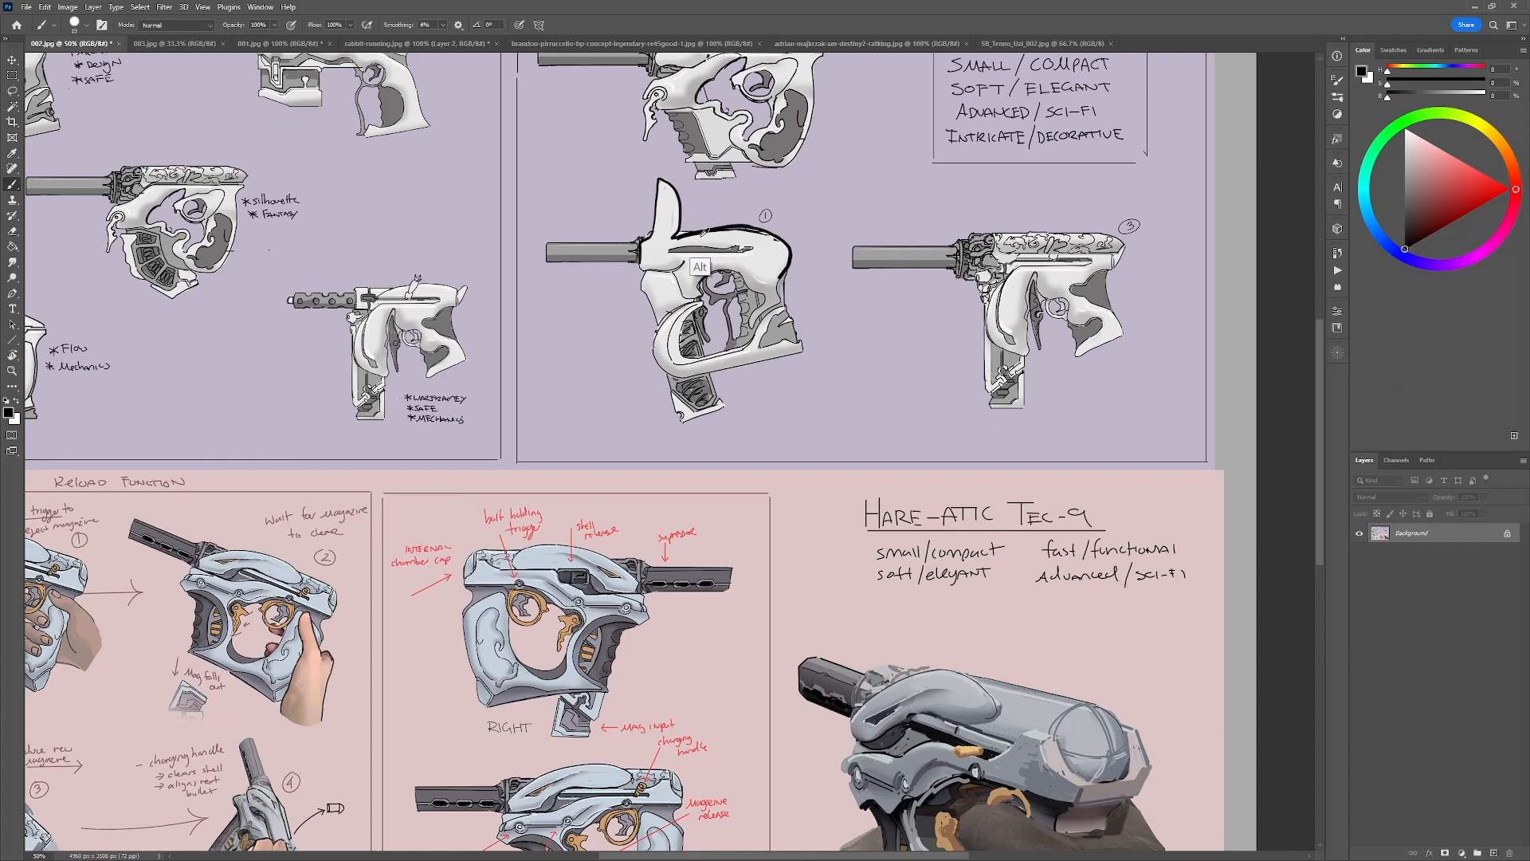
alt+click(701, 268)
drag(677, 239, 765, 233)
alt+click(720, 219)
alt+click(680, 220)
key(ctrl+z)
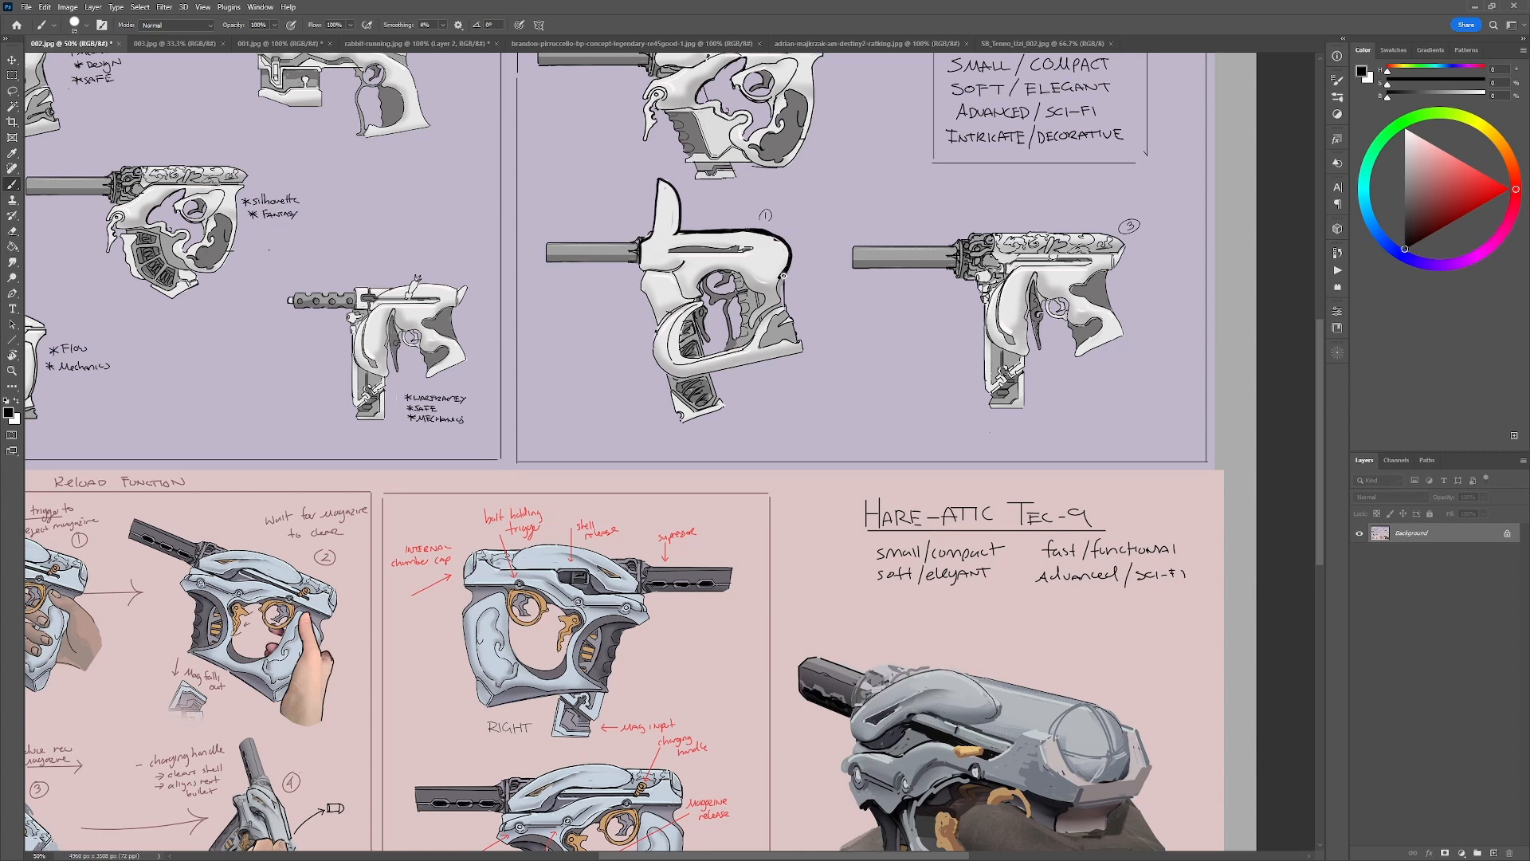
alt+click(831, 159)
Trace the rabbit's back and head lines over the photo in rabbit-running.jpg and undo both strokes.
click(408, 43)
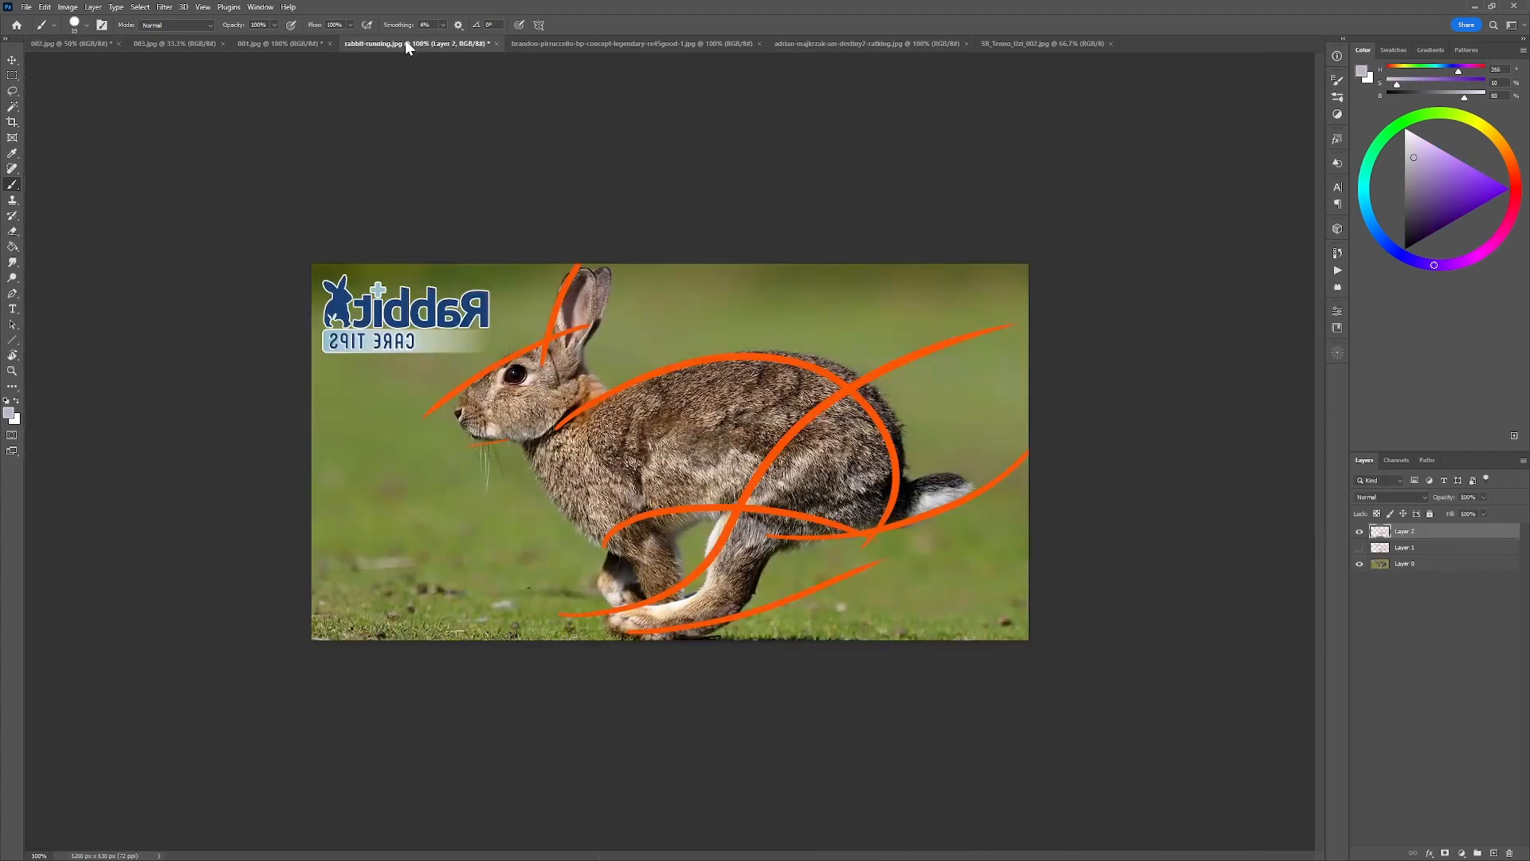
mouse_move(588, 370)
mouse_down()
mouse_move(861, 353)
mouse_move(897, 443)
mouse_up()
mouse_move(388, 402)
mouse_down()
mouse_move(596, 314)
mouse_move(667, 302)
mouse_up()
key(ctrl+z)
key(ctrl+z)
Refine the top contour behind the ear of gun sketch 1 in 002.jpg with sampled grey, background purple and black.
click(189, 41)
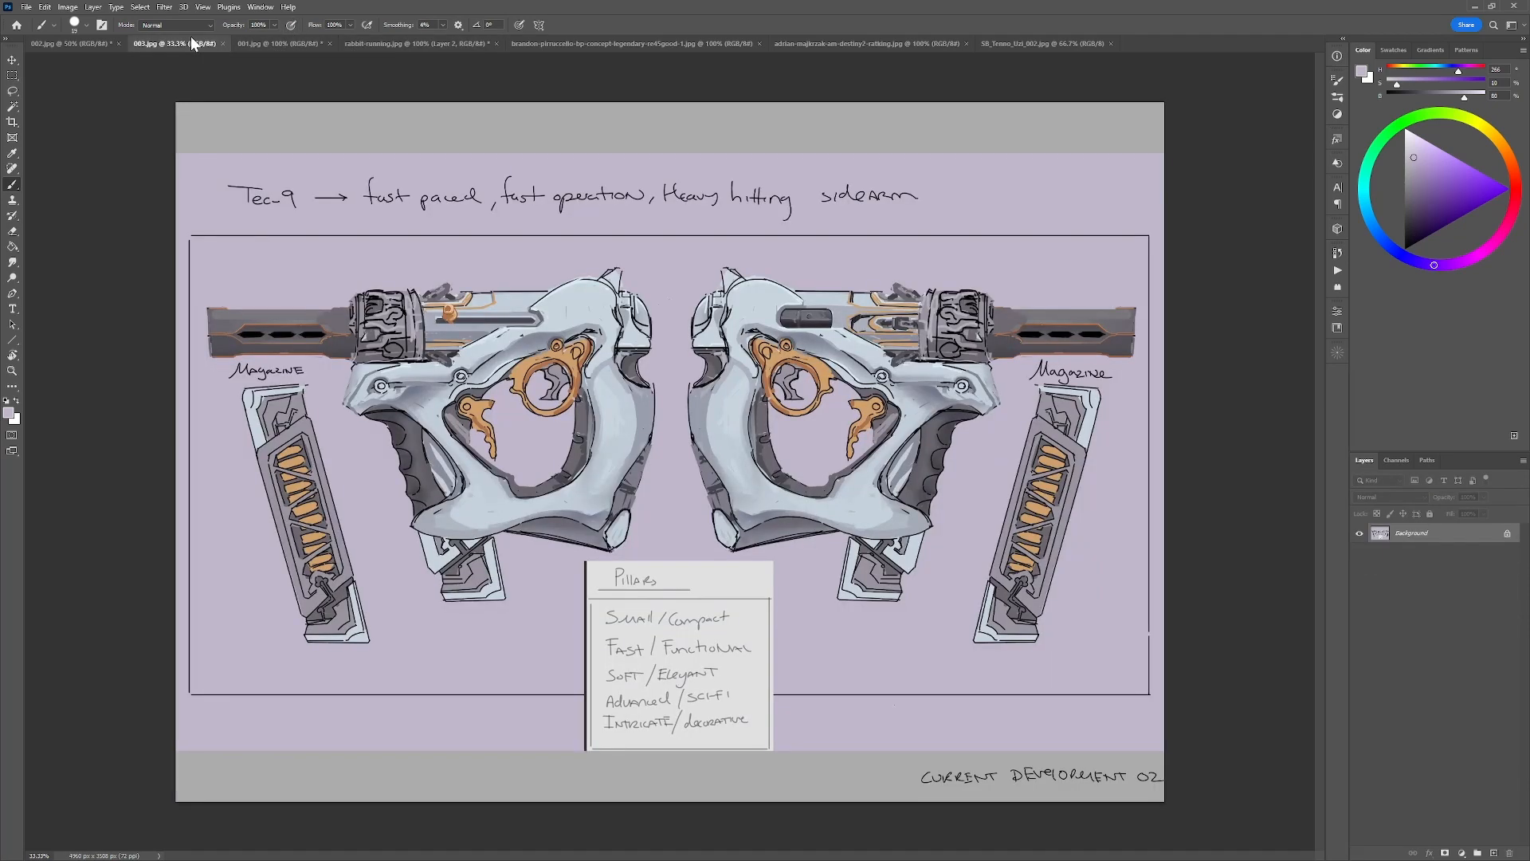
click(89, 45)
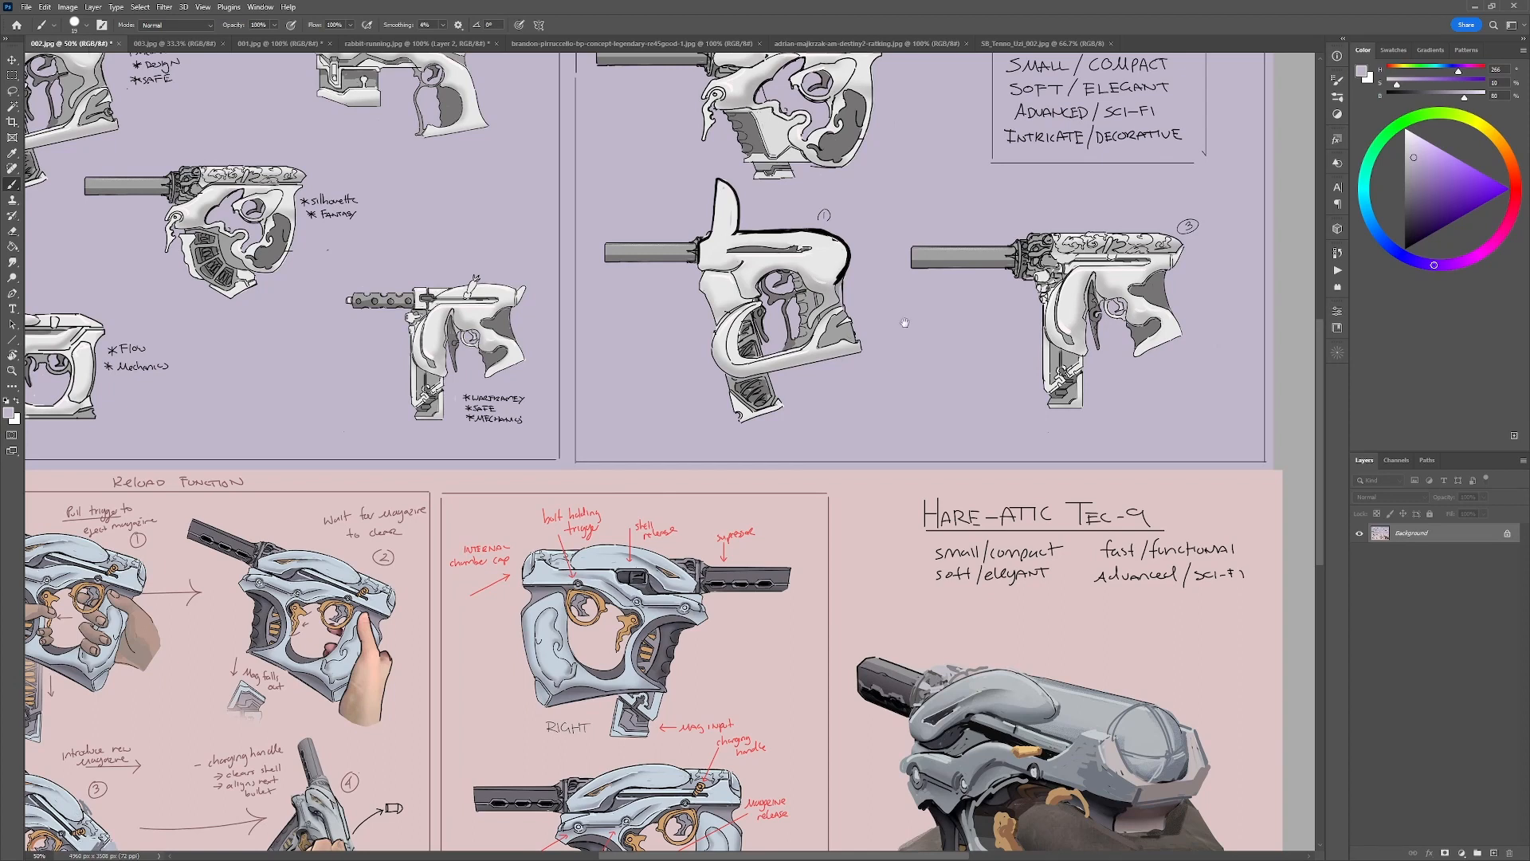
alt+click(745, 239)
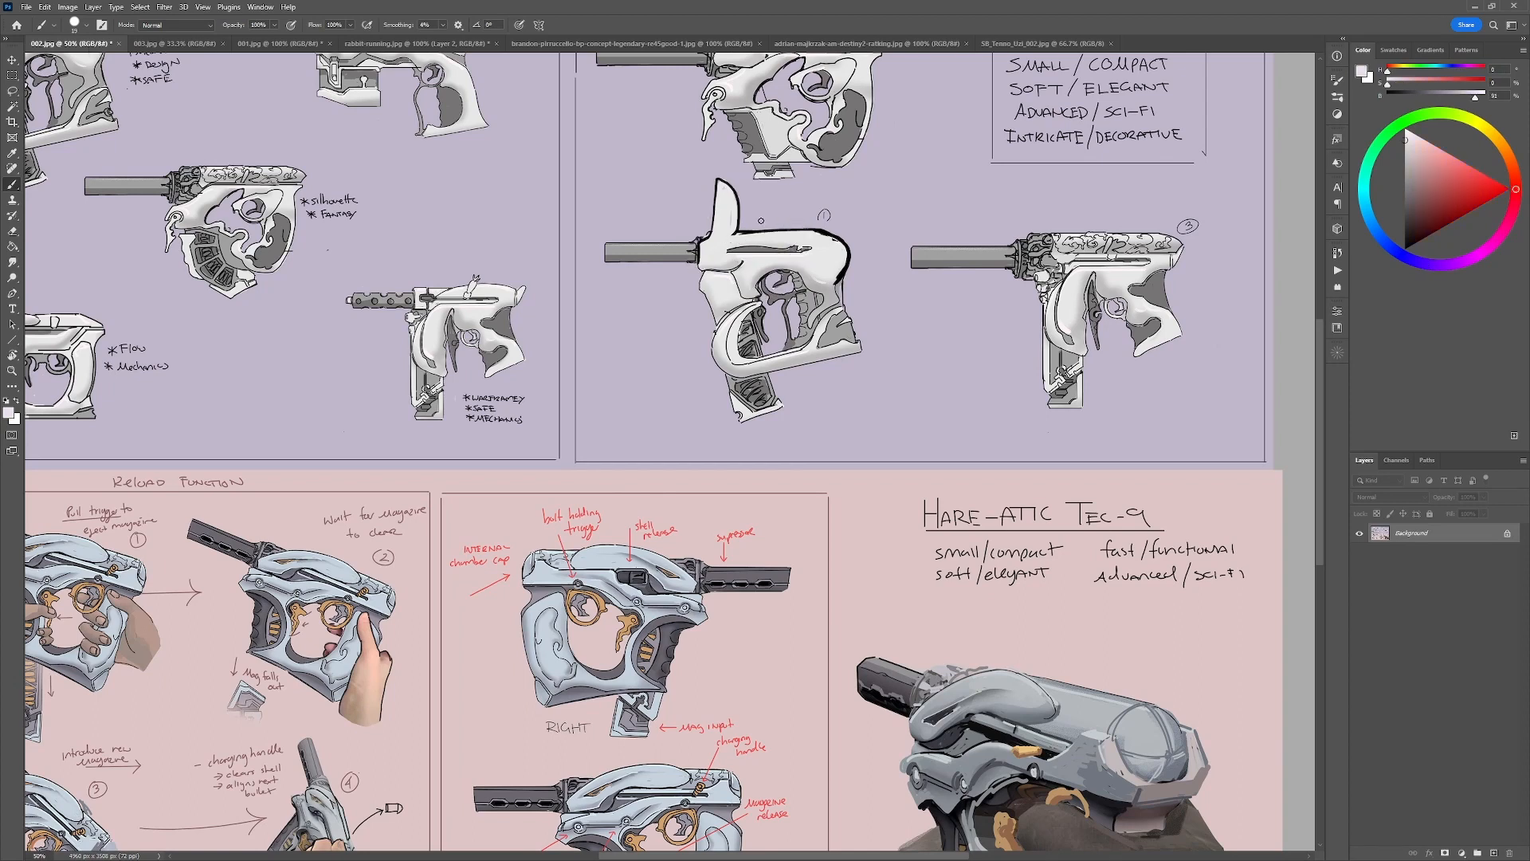
alt+click(777, 227)
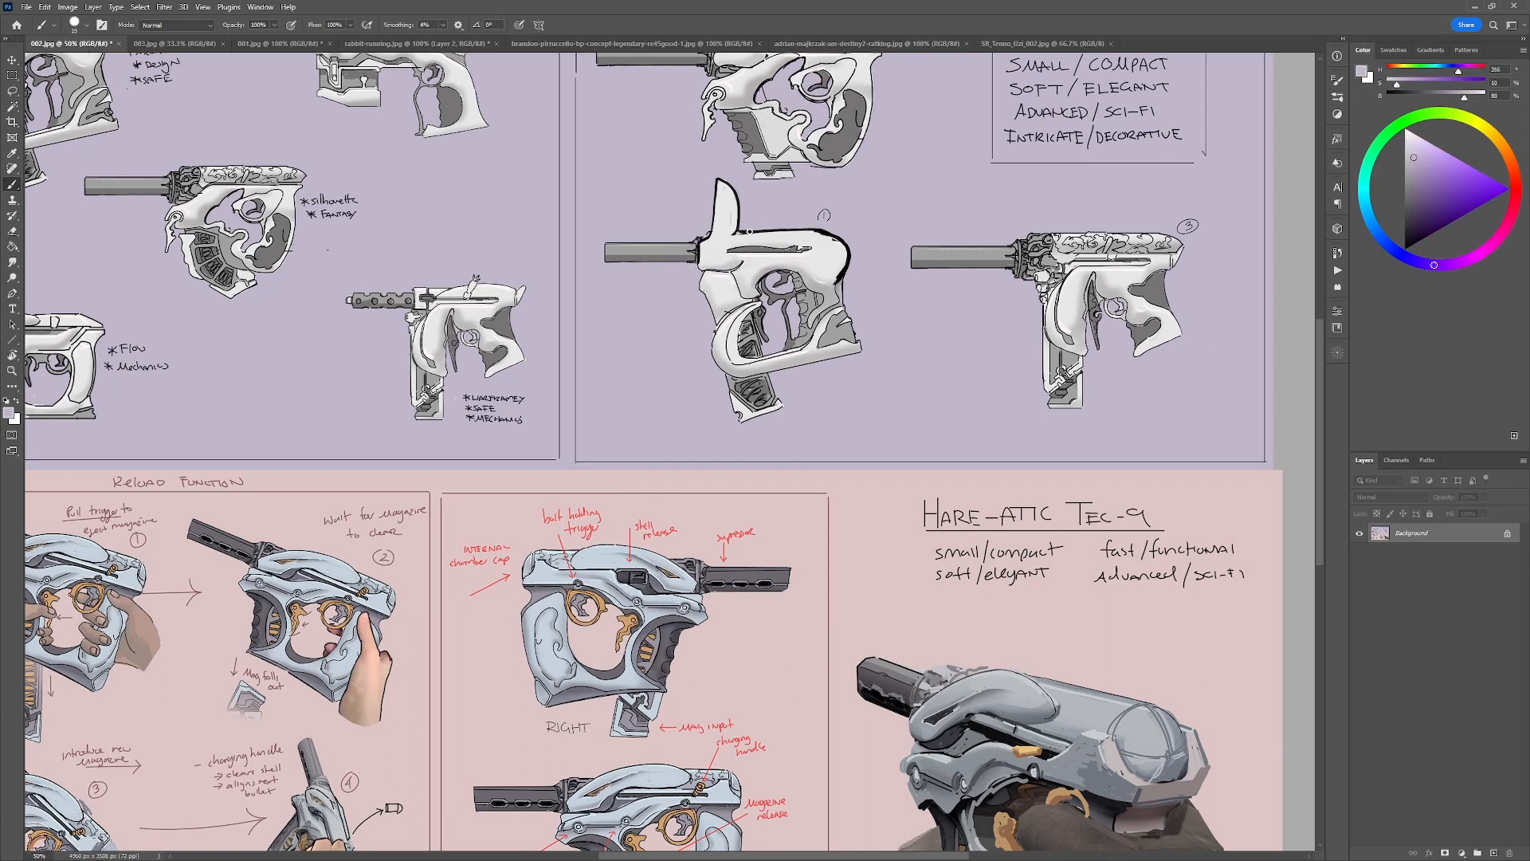
key(d)
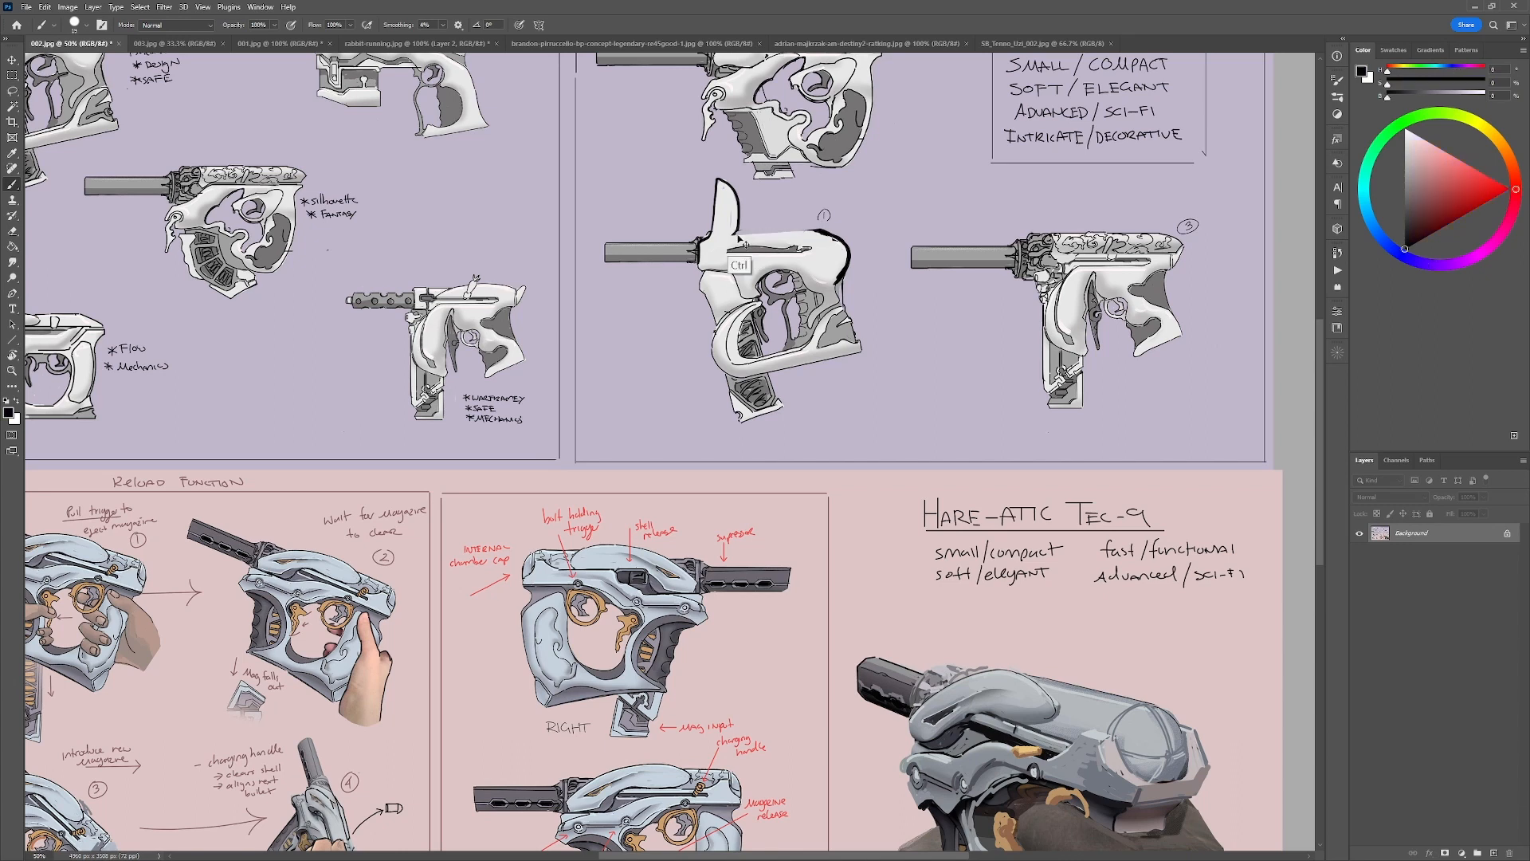
alt+click(798, 226)
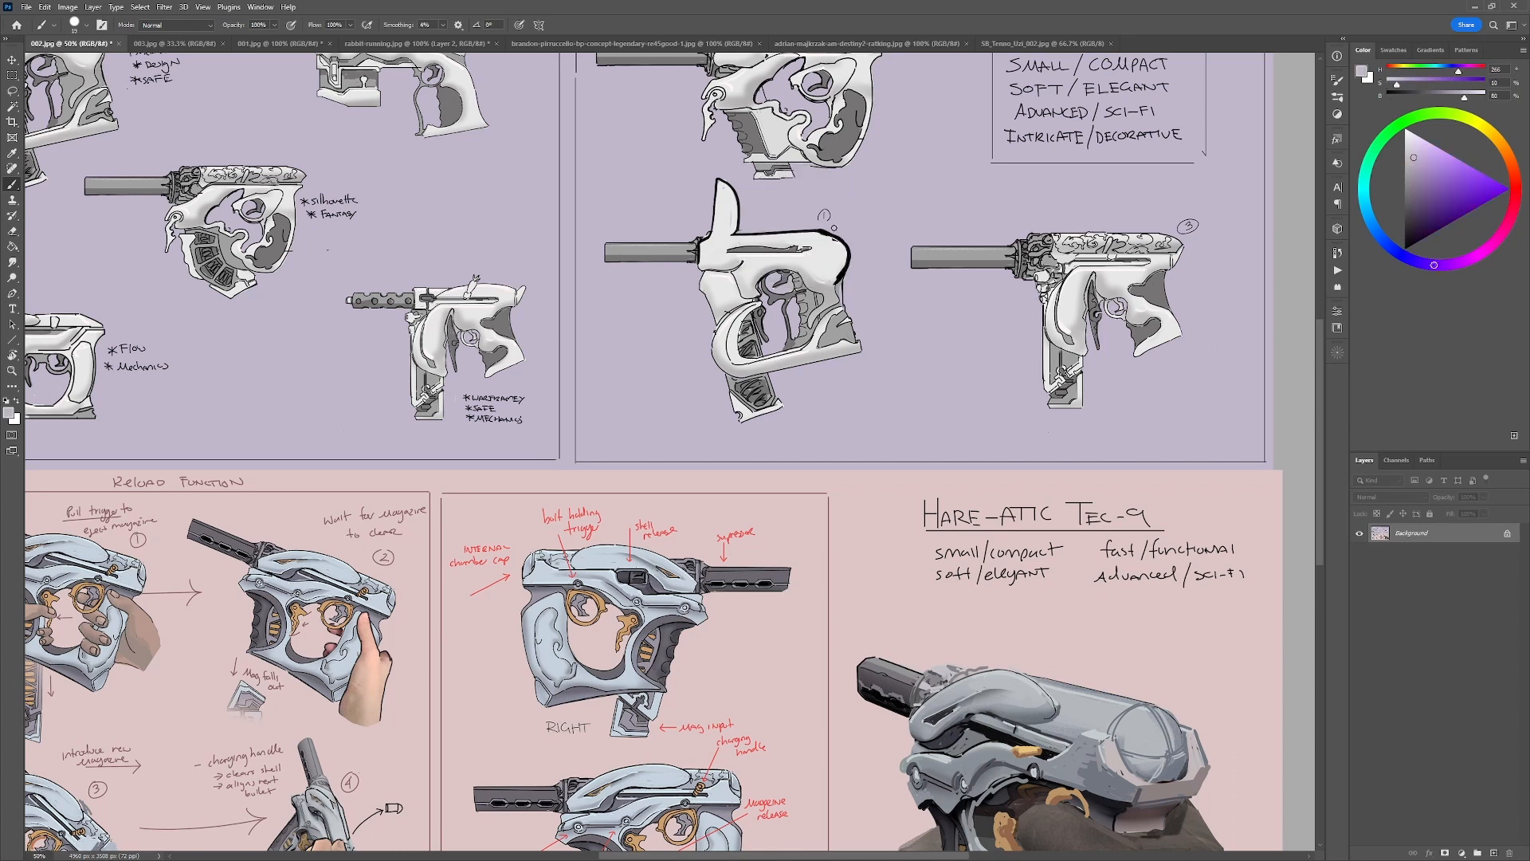
Rework the contour from the ear base to the rear curve of gun sketch 1 and compare it with the rabbit photo.
alt+click(776, 265)
mouse_move(745, 236)
mouse_down()
mouse_move(798, 235)
mouse_move(737, 238)
mouse_move(835, 231)
mouse_move(820, 235)
mouse_move(848, 248)
mouse_move(842, 235)
mouse_move(837, 282)
mouse_up()
key(d)
alt+click(822, 274)
key(d)
click(439, 41)
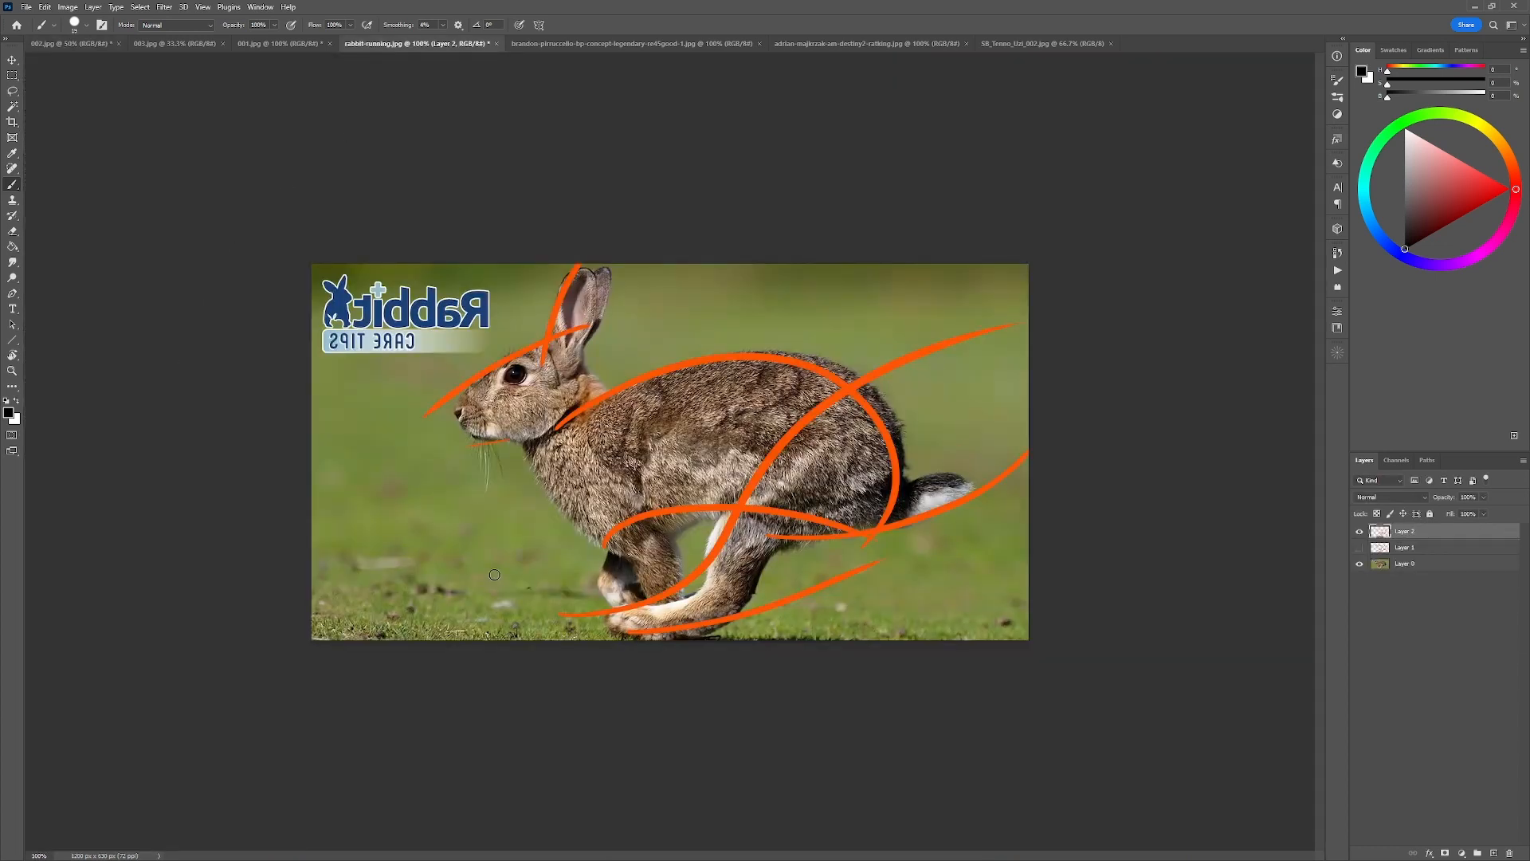
click(96, 43)
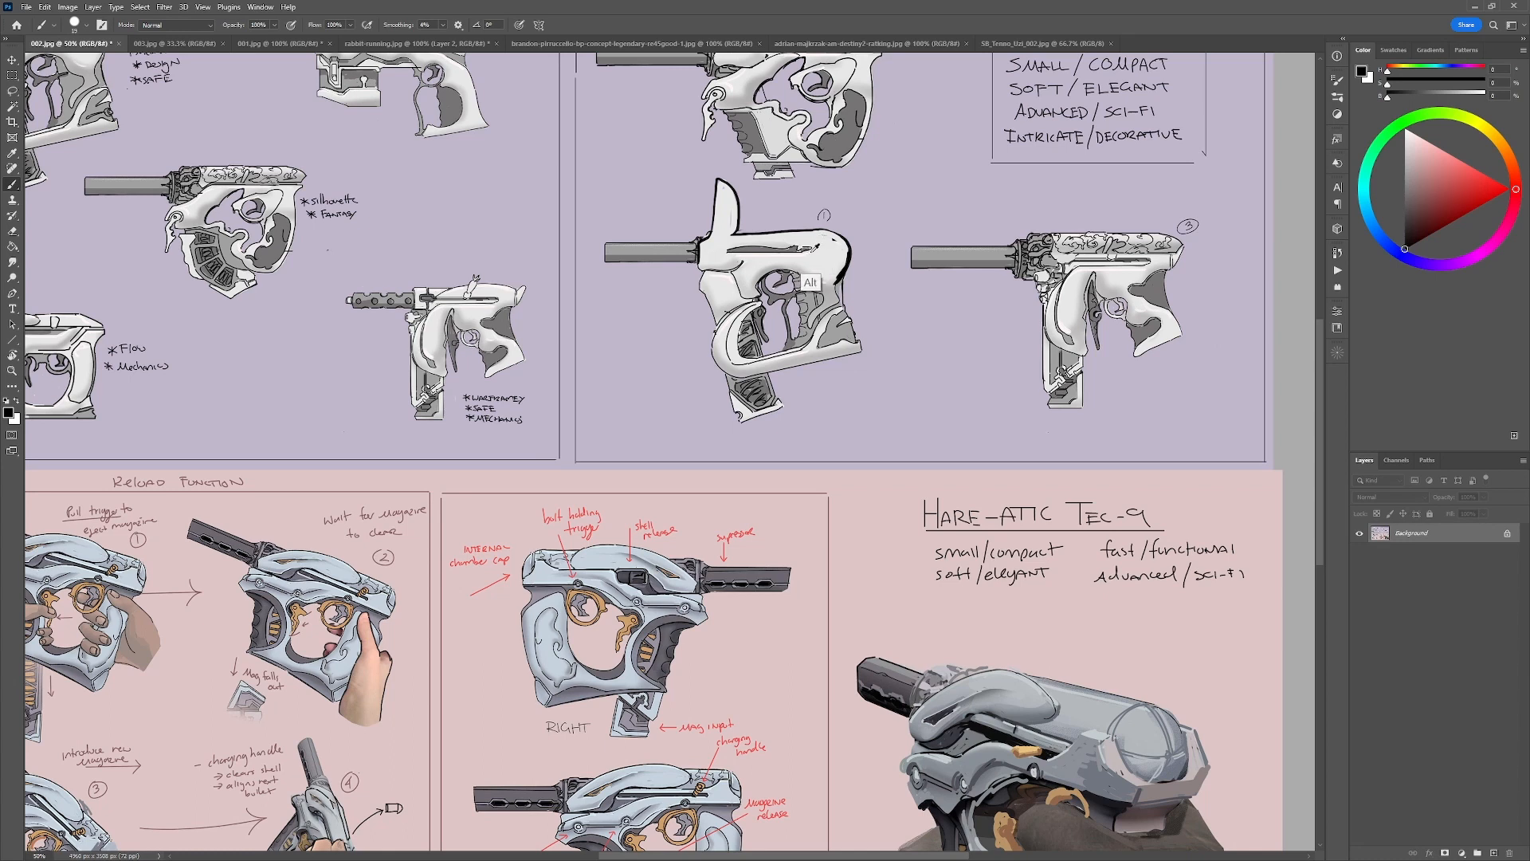
Hatch short black lines onto the rounded rear of gun sketch 1 in 002.jpg and undo the last stroke.
alt+click(816, 245)
key(d)
mouse_move(825, 238)
mouse_down()
mouse_move(812, 253)
mouse_move(831, 255)
mouse_up()
key(ctrl+z)
Float rabbit-running.jpg as a separate window below gun sketch 1 for comparison and return to 002.jpg.
click(385, 46)
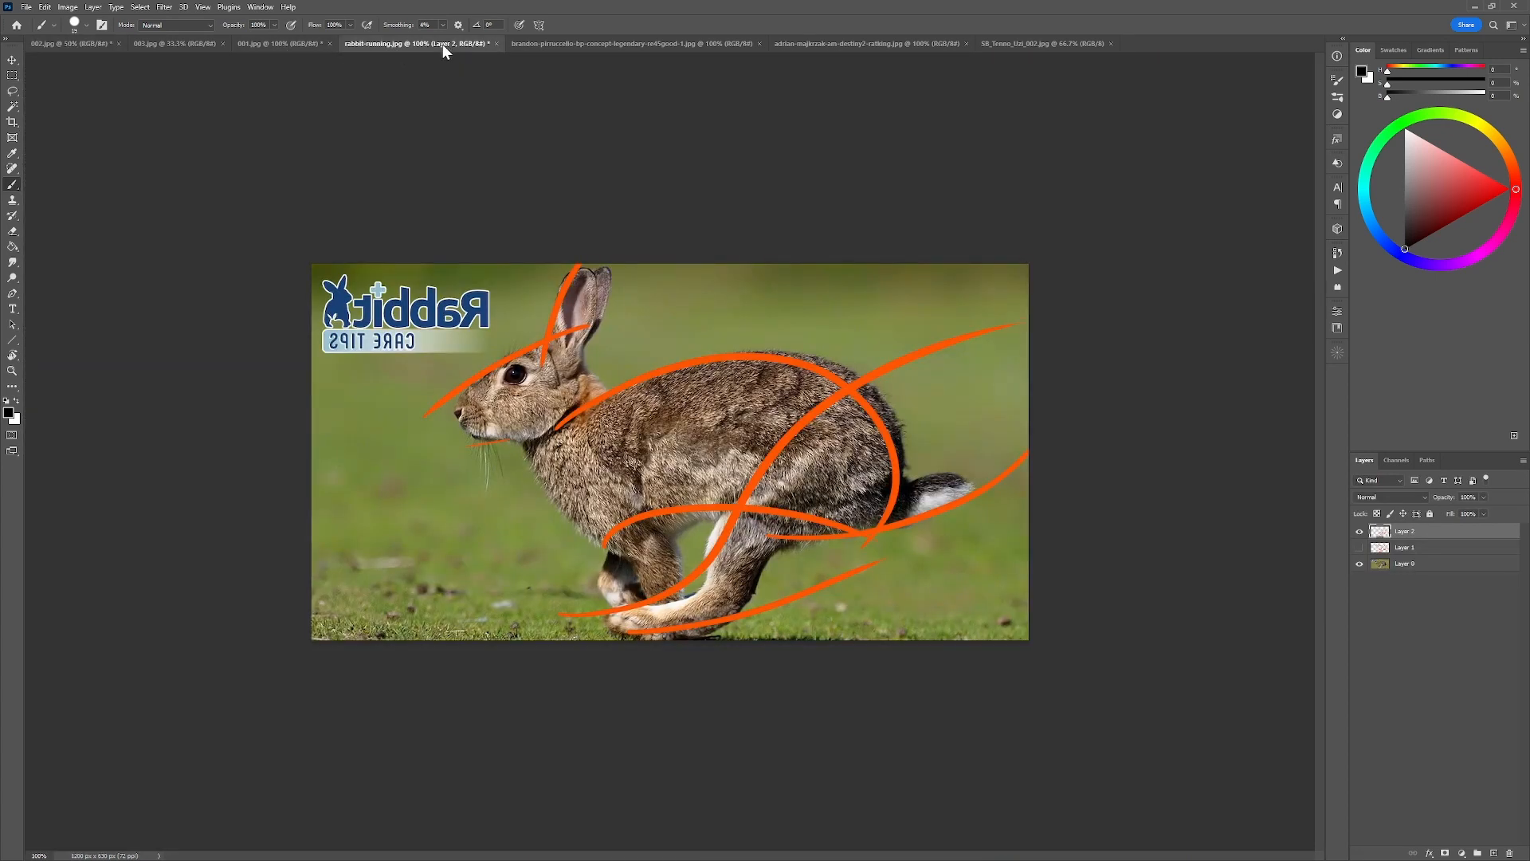
drag(442, 44, 129, 424)
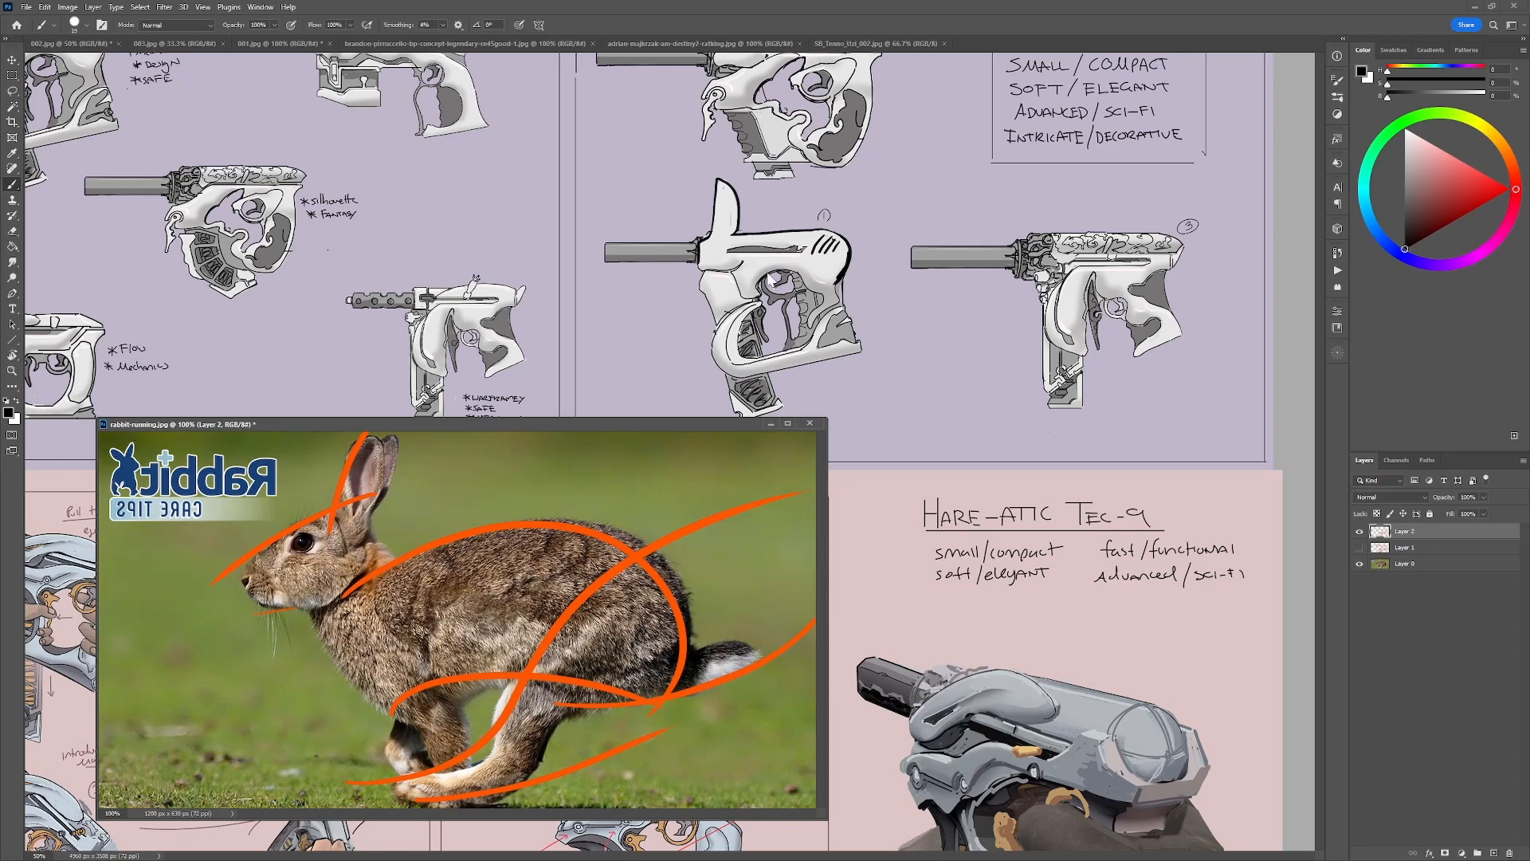
click(773, 279)
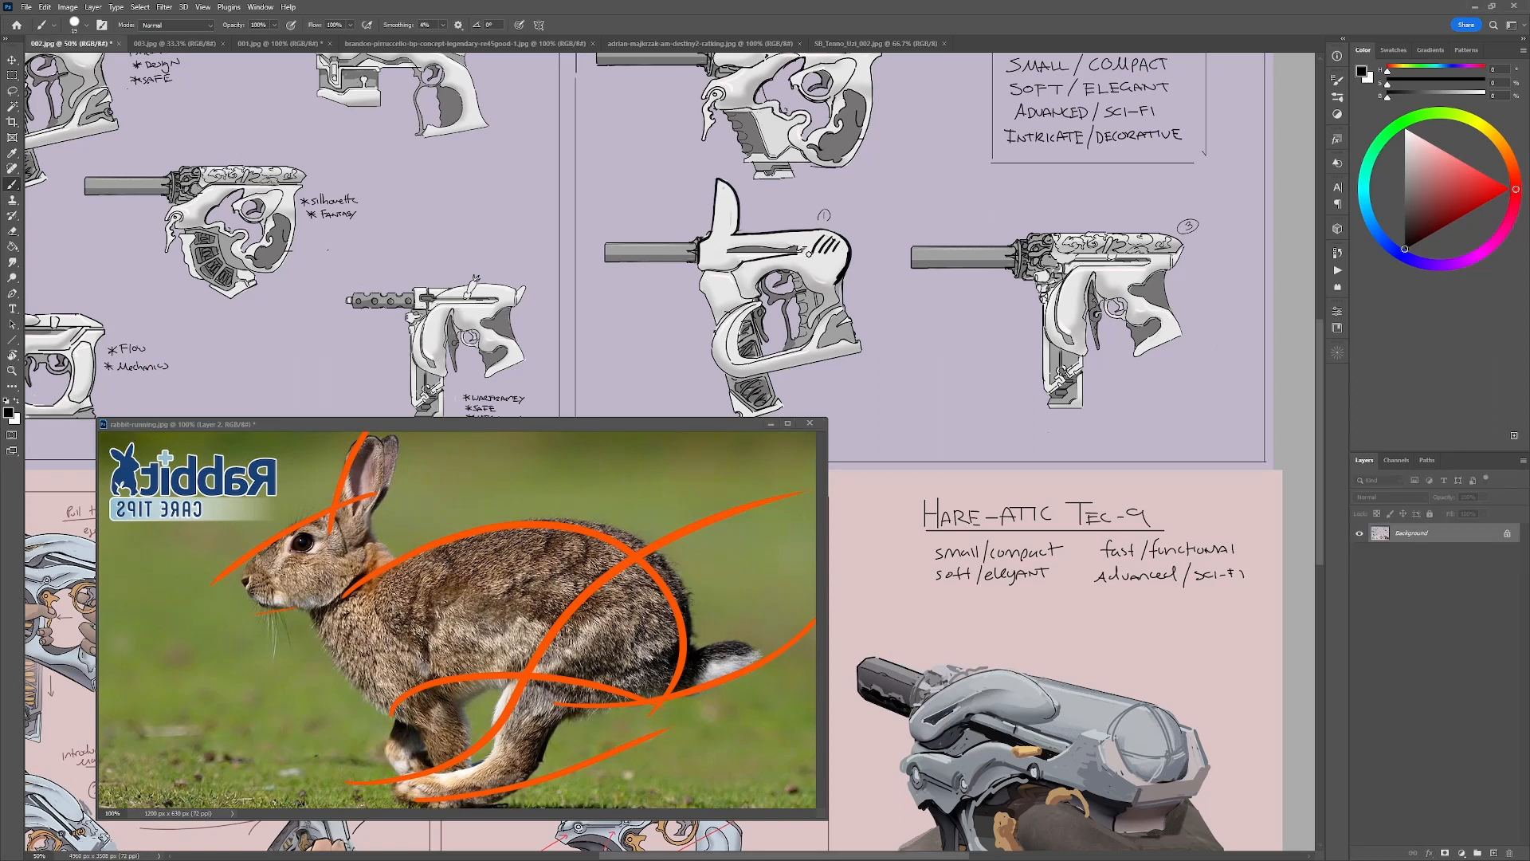
Try black strokes across the rear and middle of gun sketch 1, undoing each one.
drag(809, 254, 852, 254)
key(ctrl+z)
mouse_move(741, 263)
mouse_down()
mouse_move(854, 254)
mouse_move(804, 283)
mouse_up()
key(ctrl+z)
key(ctrl+z)
key(ctrl+z)
key(ctrl+z)
key(ctrl+z)
key(ctrl+z)
key(ctrl+z)
key(ctrl+z)
key(ctrl+z)
key(ctrl+z)
key(ctrl+z)
key(ctrl+z)
Undo all the rabbit shapes painted on gun sketch 1 and dock rabbit-running.jpg back among the open documents.
key(ctrl+z)
key(ctrl+z)
key(ctrl+z)
key(ctrl+z)
key(ctrl+z)
key(ctrl+z)
key(ctrl+z)
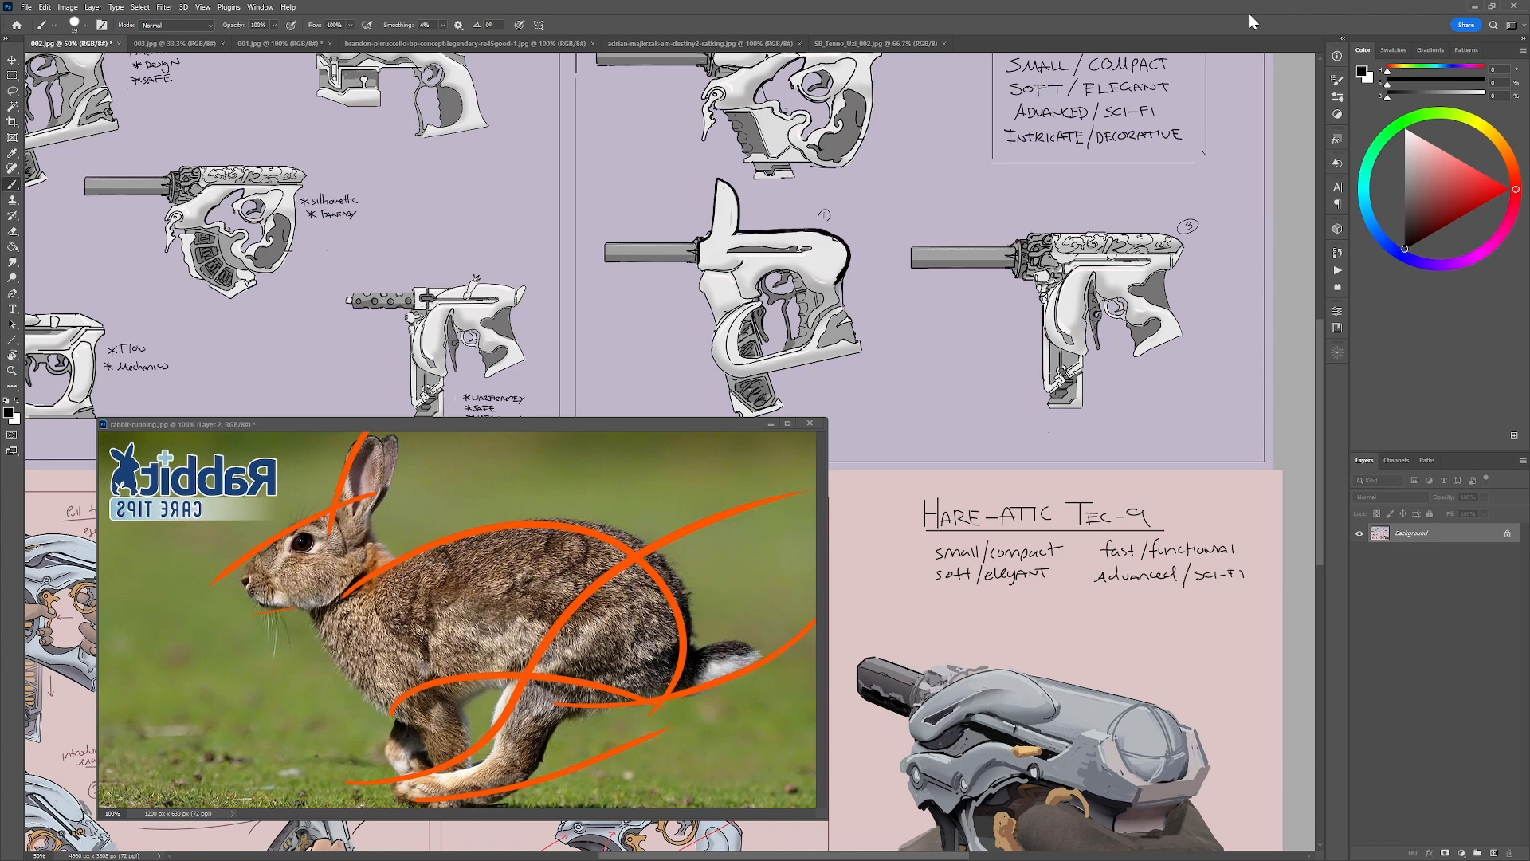
key(ctrl+z)
key(ctrl+z)
key(ctrl+z)
key(ctrl+z)
key(ctrl+z)
key(ctrl+z)
key(ctrl+z)
key(ctrl+z)
key(ctrl+z)
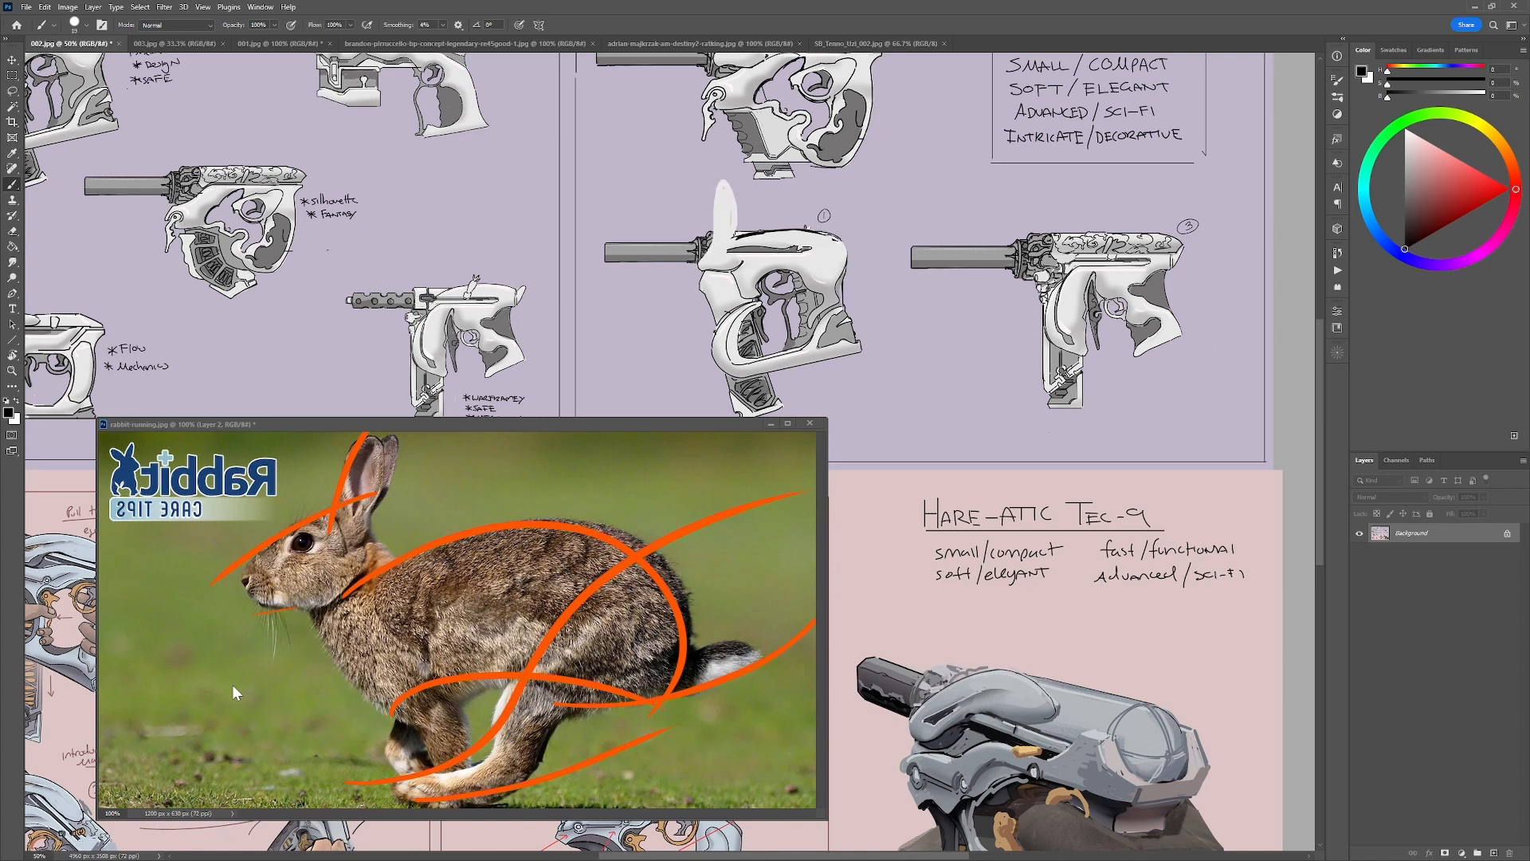
key(ctrl+z)
key(ctrl+z)
key(ctrl+z)
key(ctrl+z)
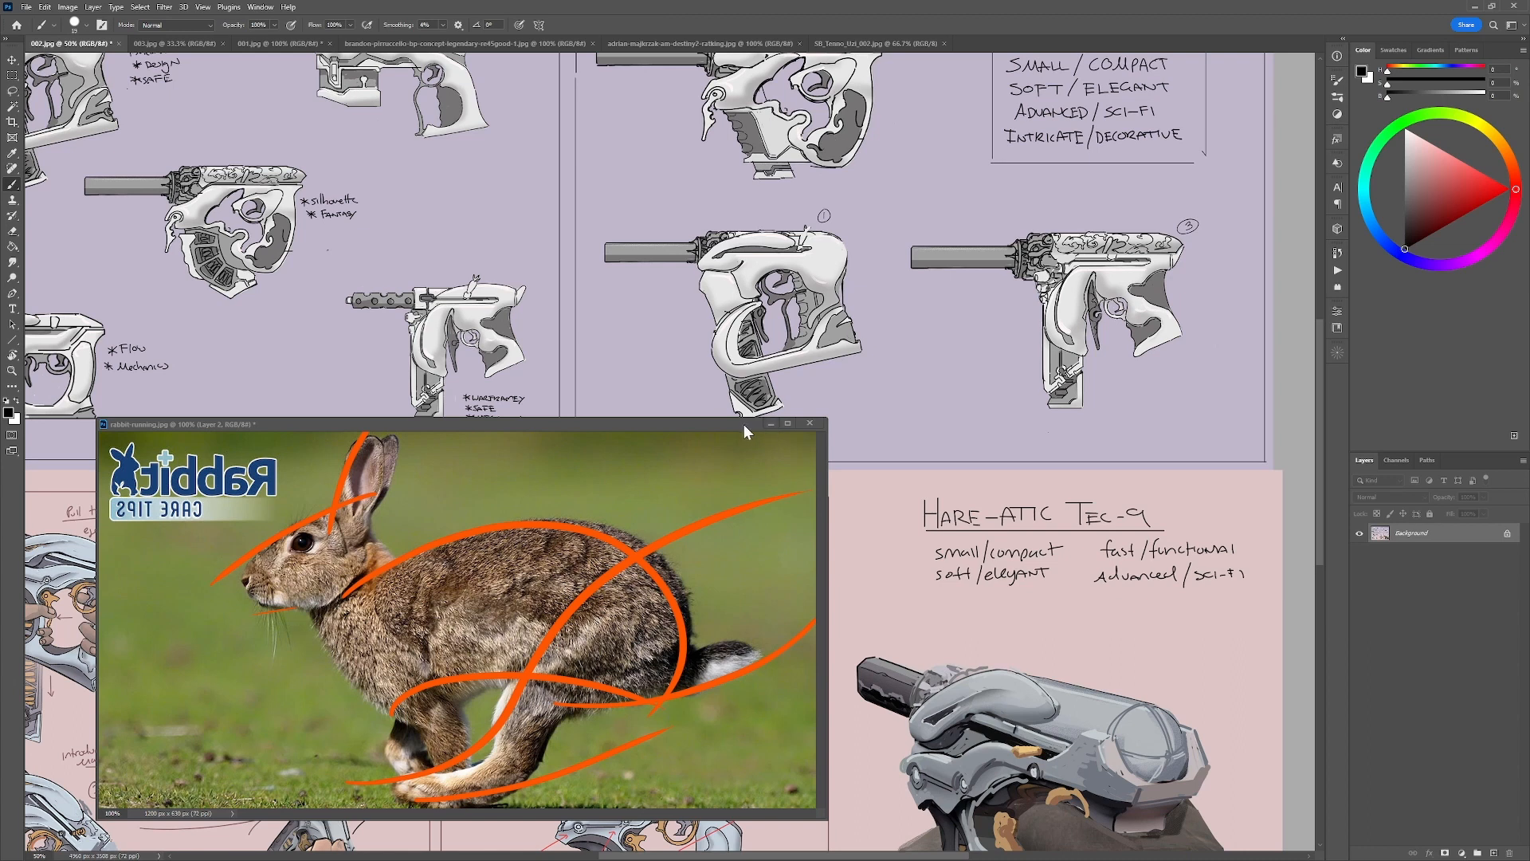
drag(744, 424, 880, 40)
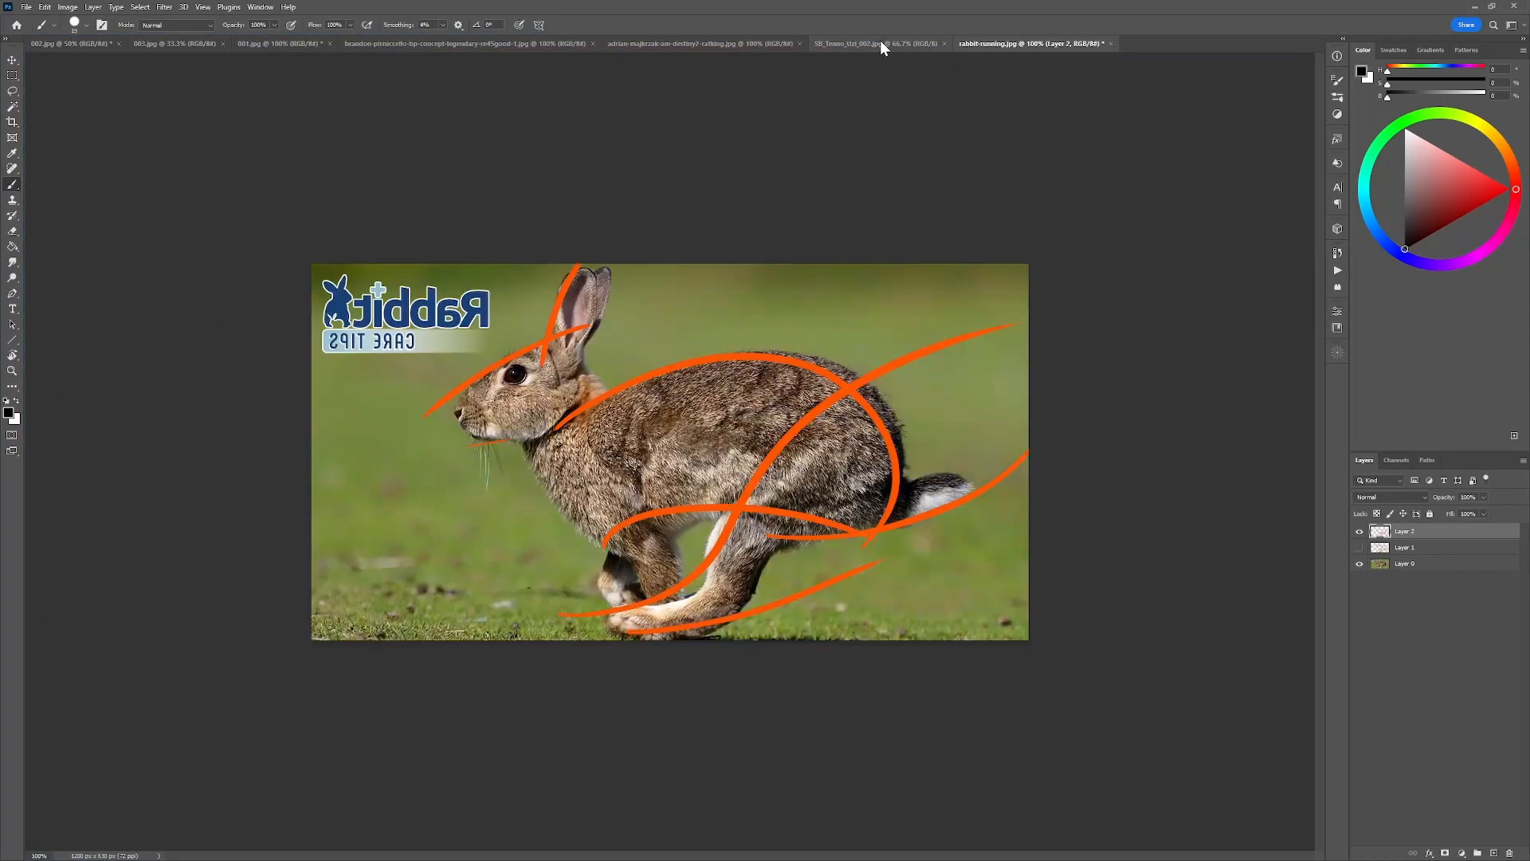
Circle the lion head on the RE45 Legendary Skin sheet's first-person and lower side views in red, undoing every mark.
click(432, 45)
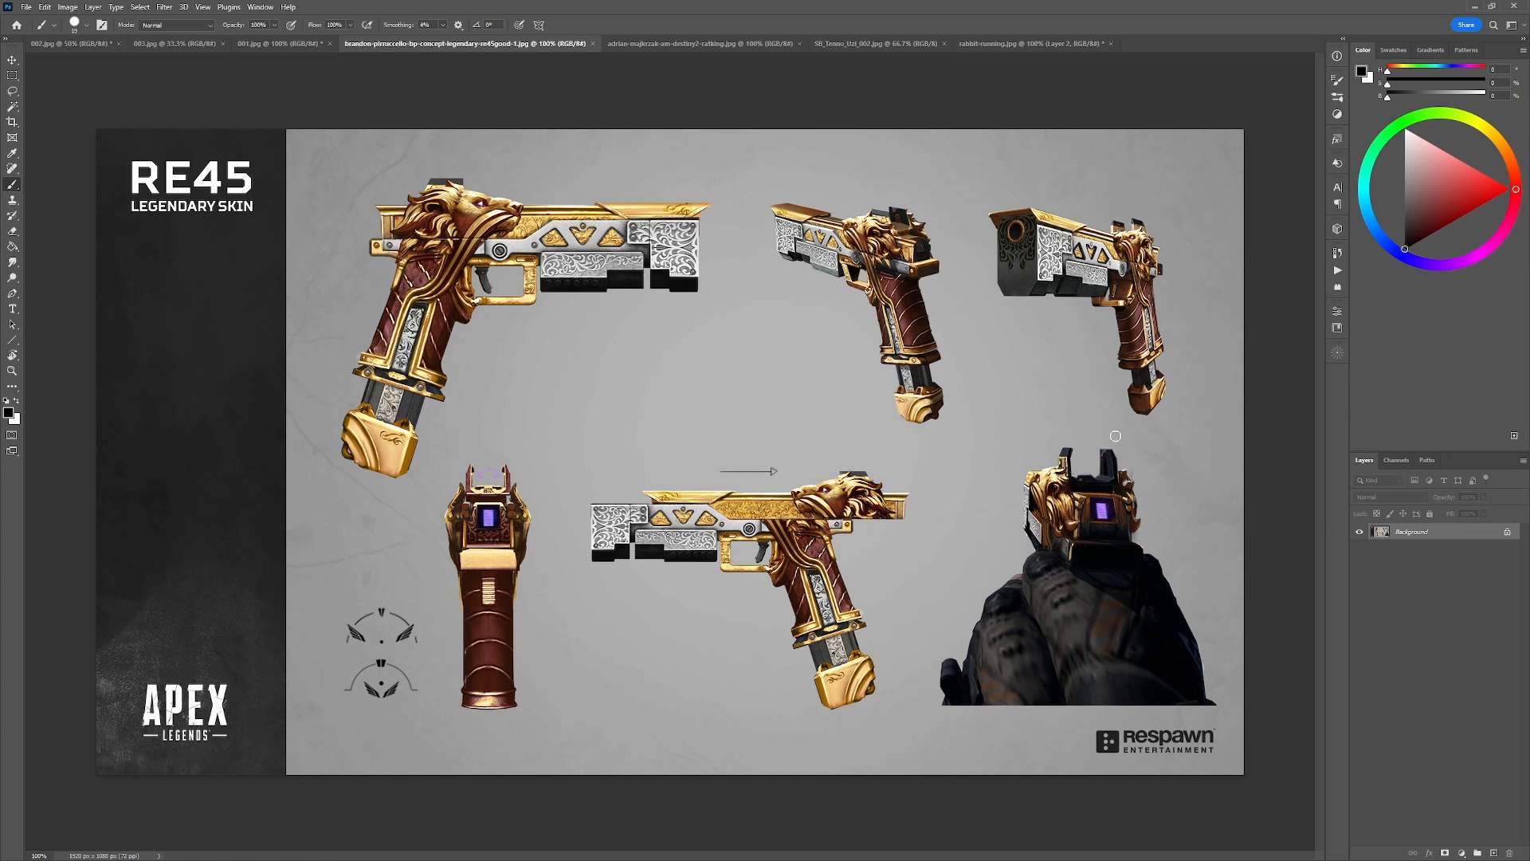
click(1511, 189)
mouse_move(1072, 462)
mouse_down()
mouse_move(1031, 447)
mouse_move(1086, 511)
mouse_move(1066, 453)
mouse_up()
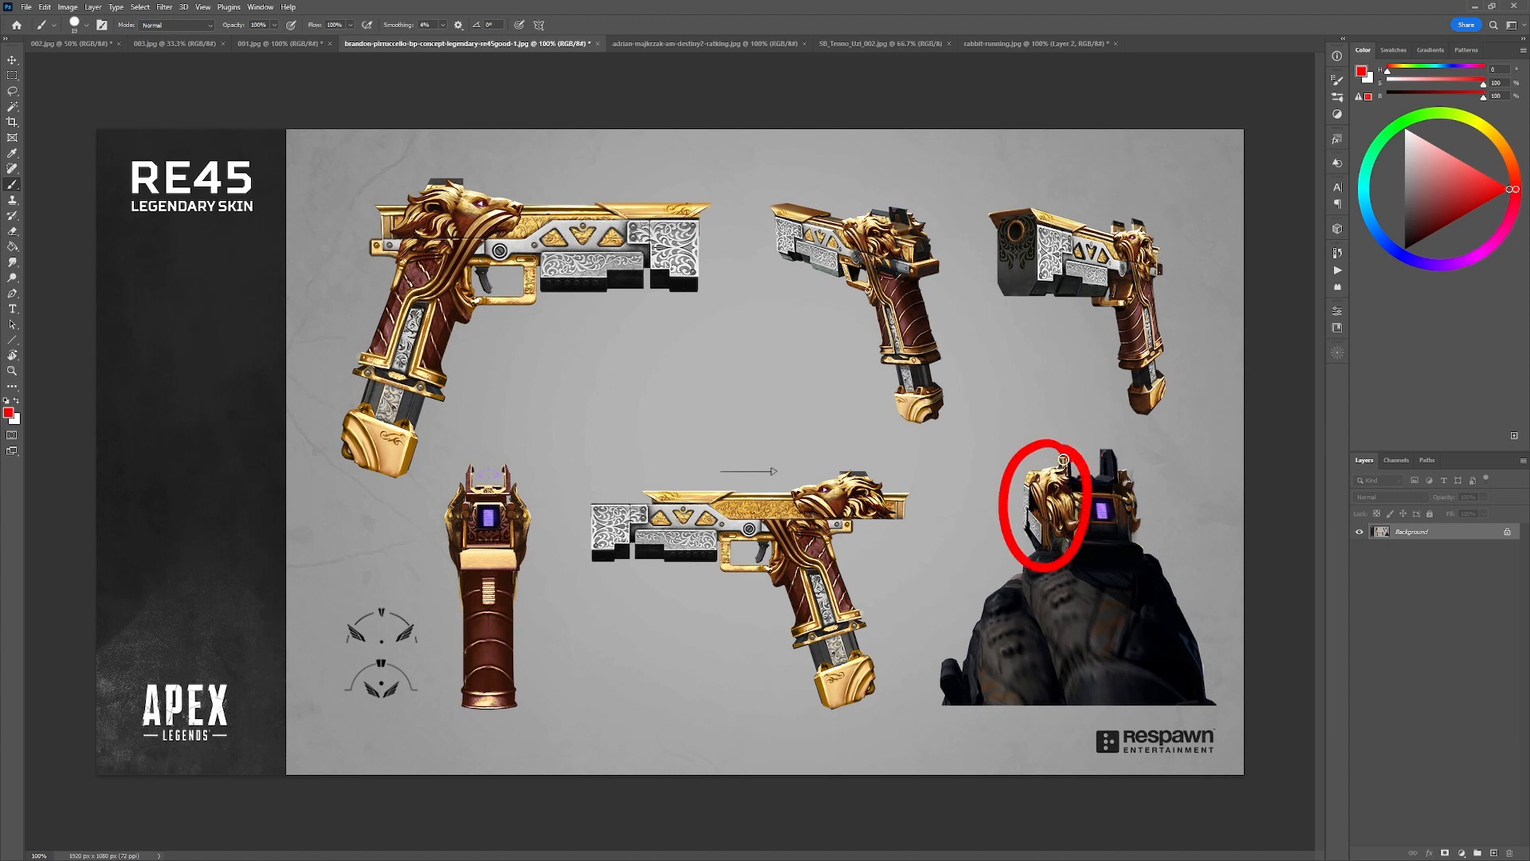
key(ctrl+z)
mouse_move(905, 498)
mouse_down()
mouse_move(836, 550)
mouse_move(909, 478)
mouse_move(887, 525)
mouse_up()
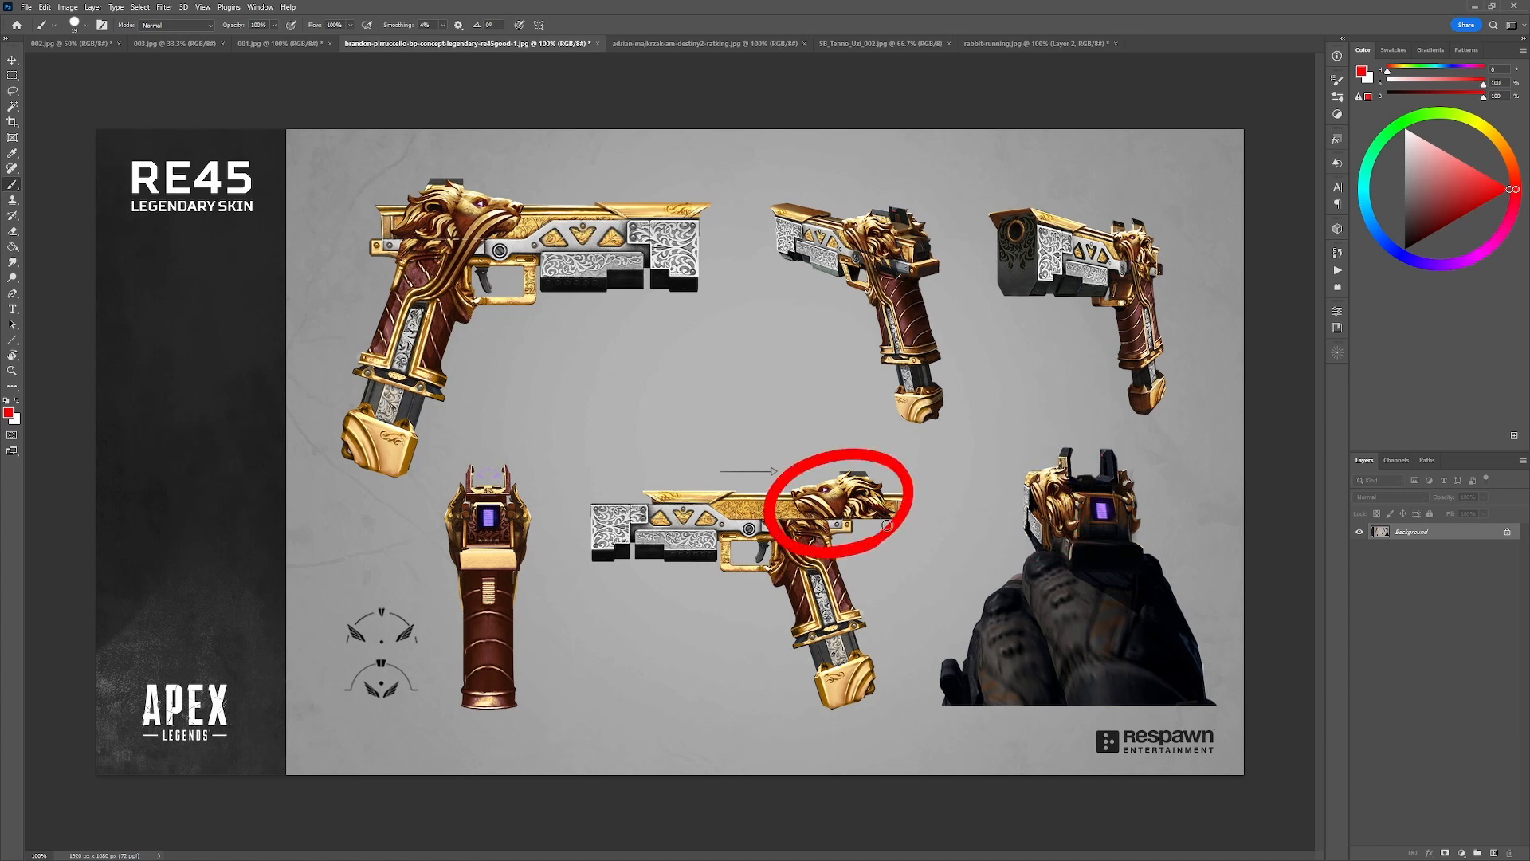
key(ctrl+z)
mouse_move(367, 471)
mouse_down()
mouse_move(404, 456)
mouse_move(306, 403)
mouse_up()
key(ctrl+z)
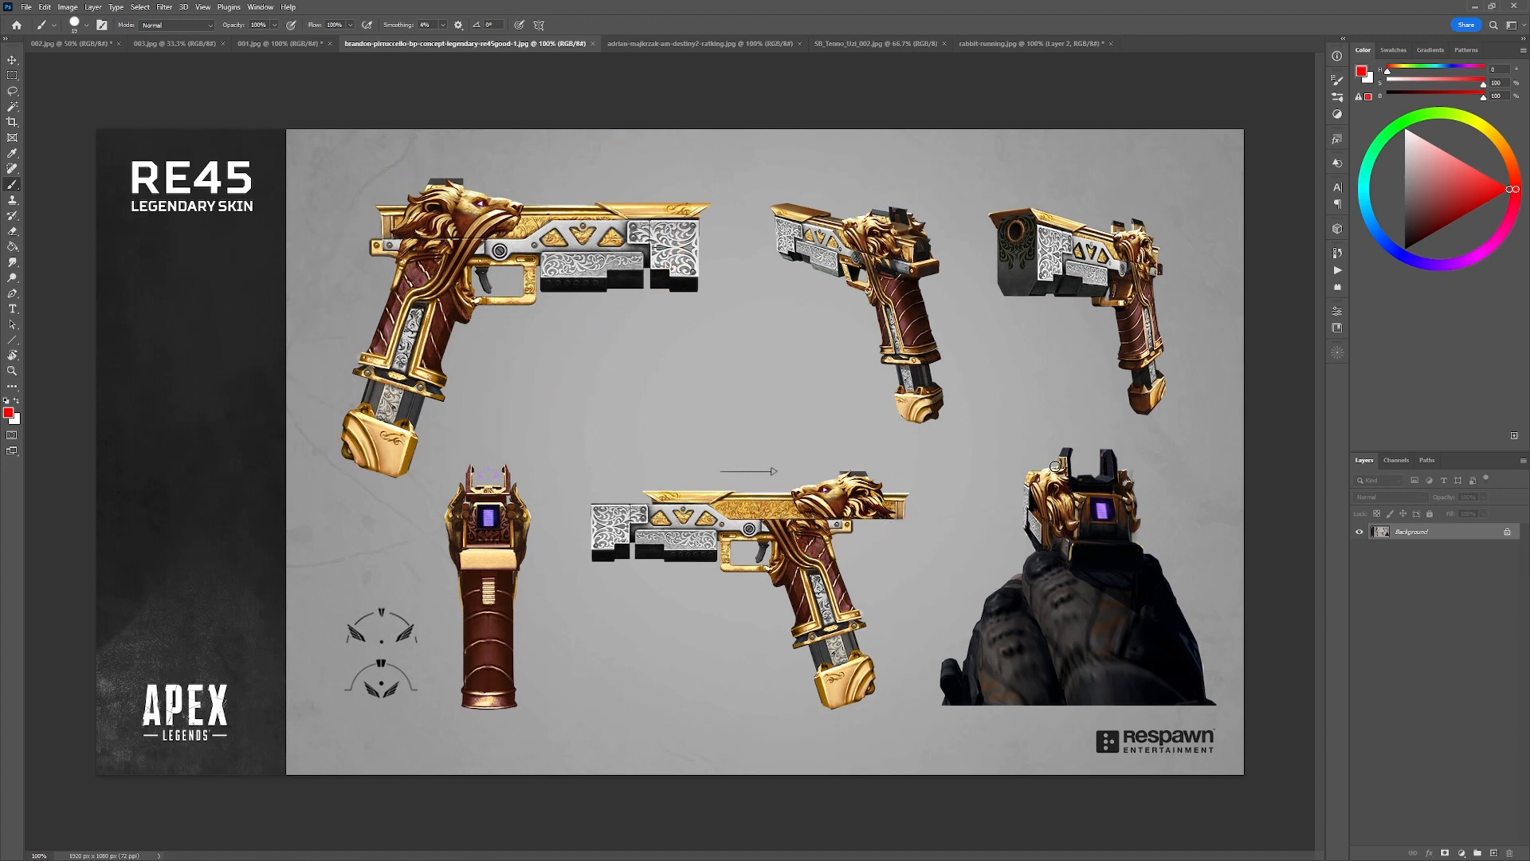
Outline the lion head's angular shape in red on the RE45 first-person view and undo the strokes.
mouse_move(1032, 515)
mouse_down()
mouse_move(1045, 458)
mouse_move(1081, 541)
mouse_move(1030, 519)
mouse_up()
key(ctrl+z)
mouse_move(1026, 458)
mouse_down()
mouse_move(1024, 522)
mouse_move(1063, 598)
mouse_move(1070, 532)
mouse_move(1034, 458)
mouse_move(1084, 479)
mouse_up()
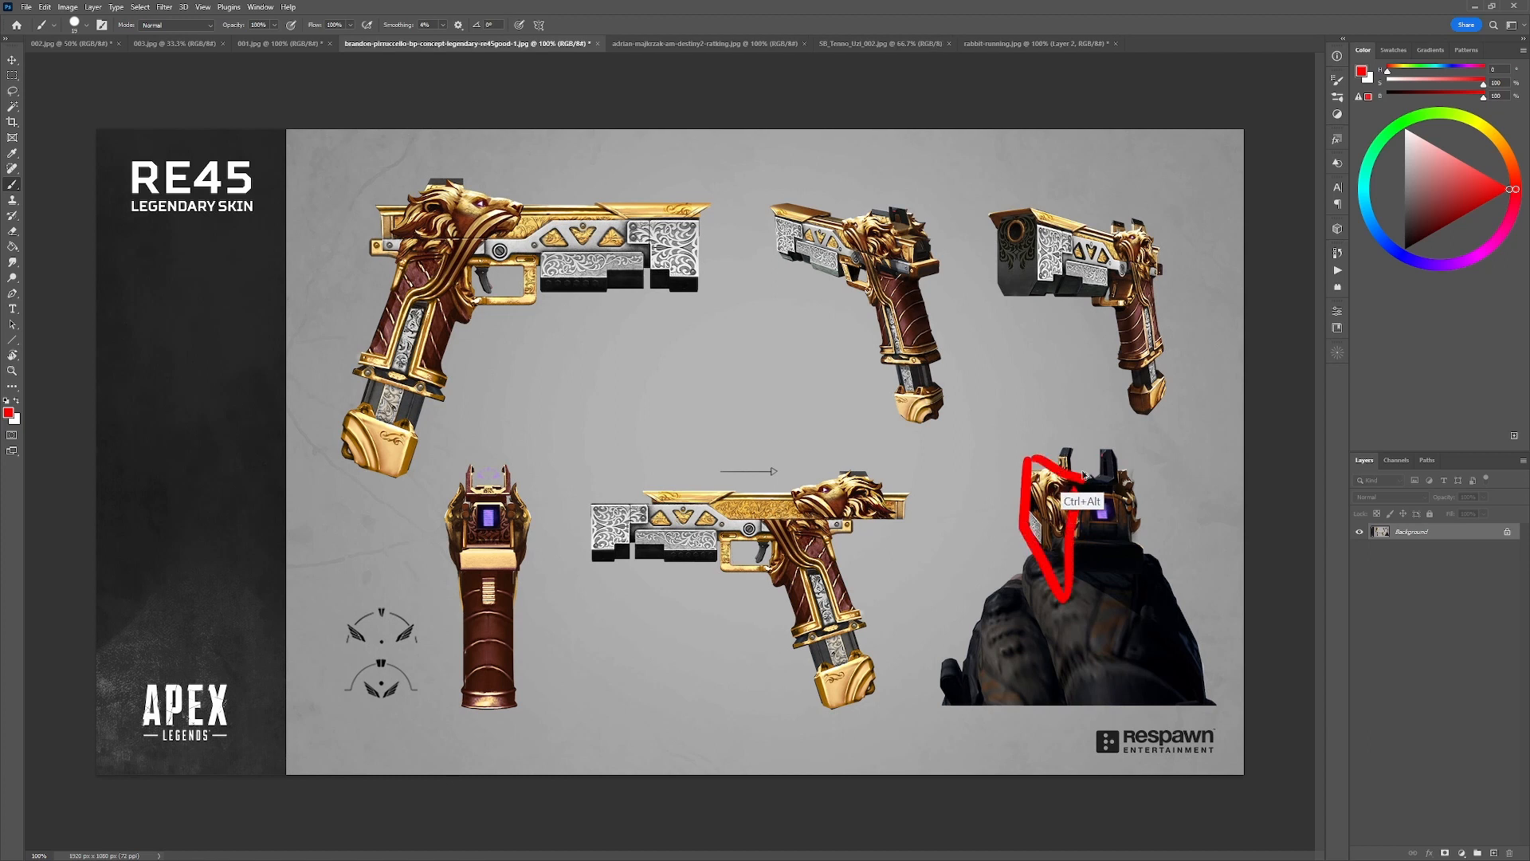
key(ctrl+z)
key(ctrl+z)
Sample gold from the RE45 lion head, try a stroke above the lower pistol, undo it and restore the default colours.
alt+click(1033, 511)
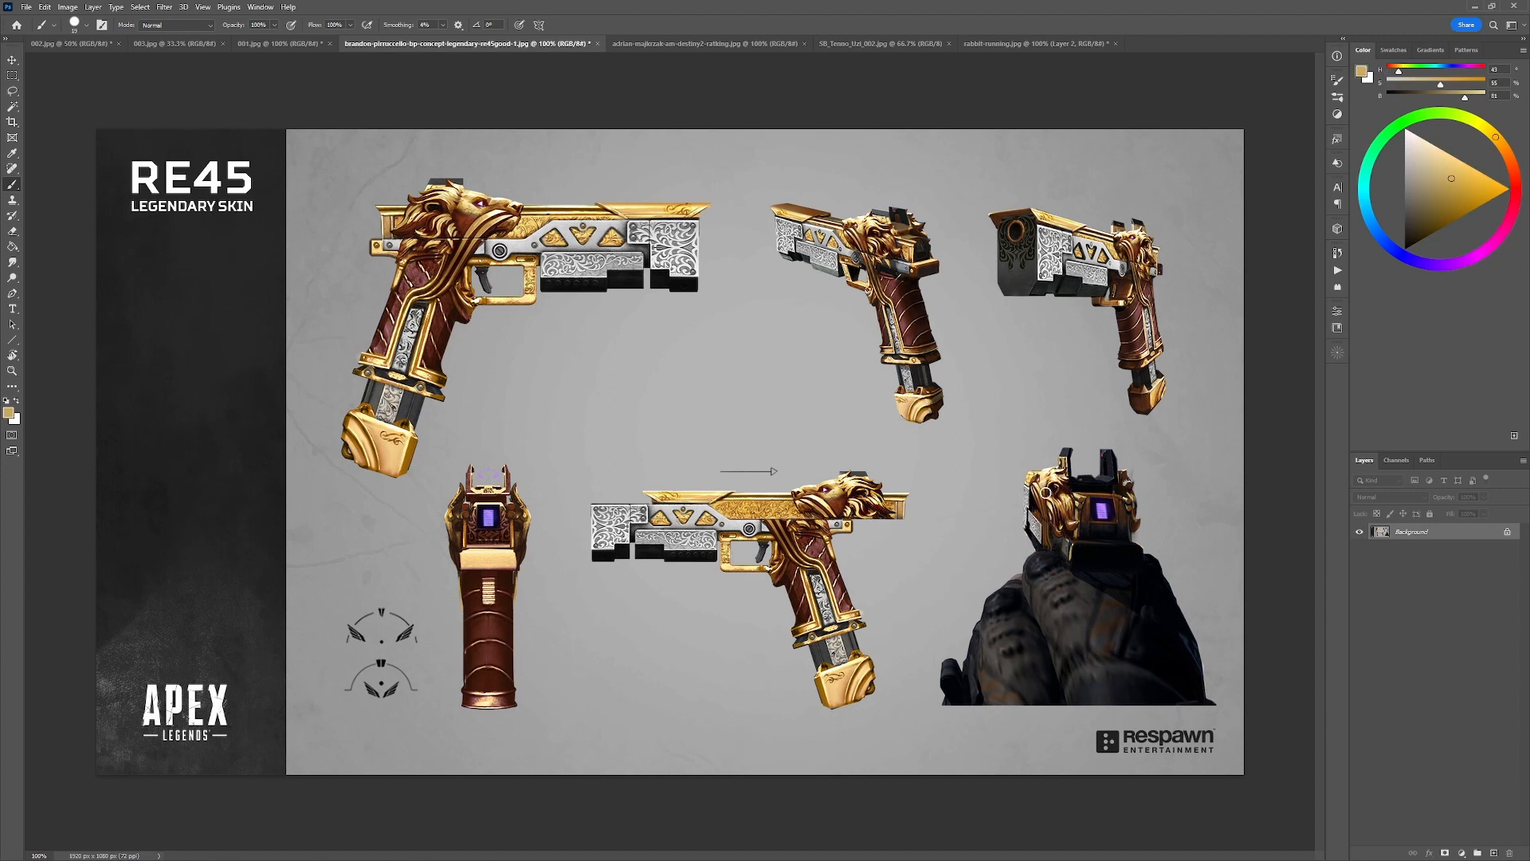
mouse_move(843, 452)
mouse_down()
mouse_move(925, 512)
mouse_move(873, 441)
mouse_move(749, 470)
mouse_up()
key(ctrl+z)
key(d)
key(ctrl+z)
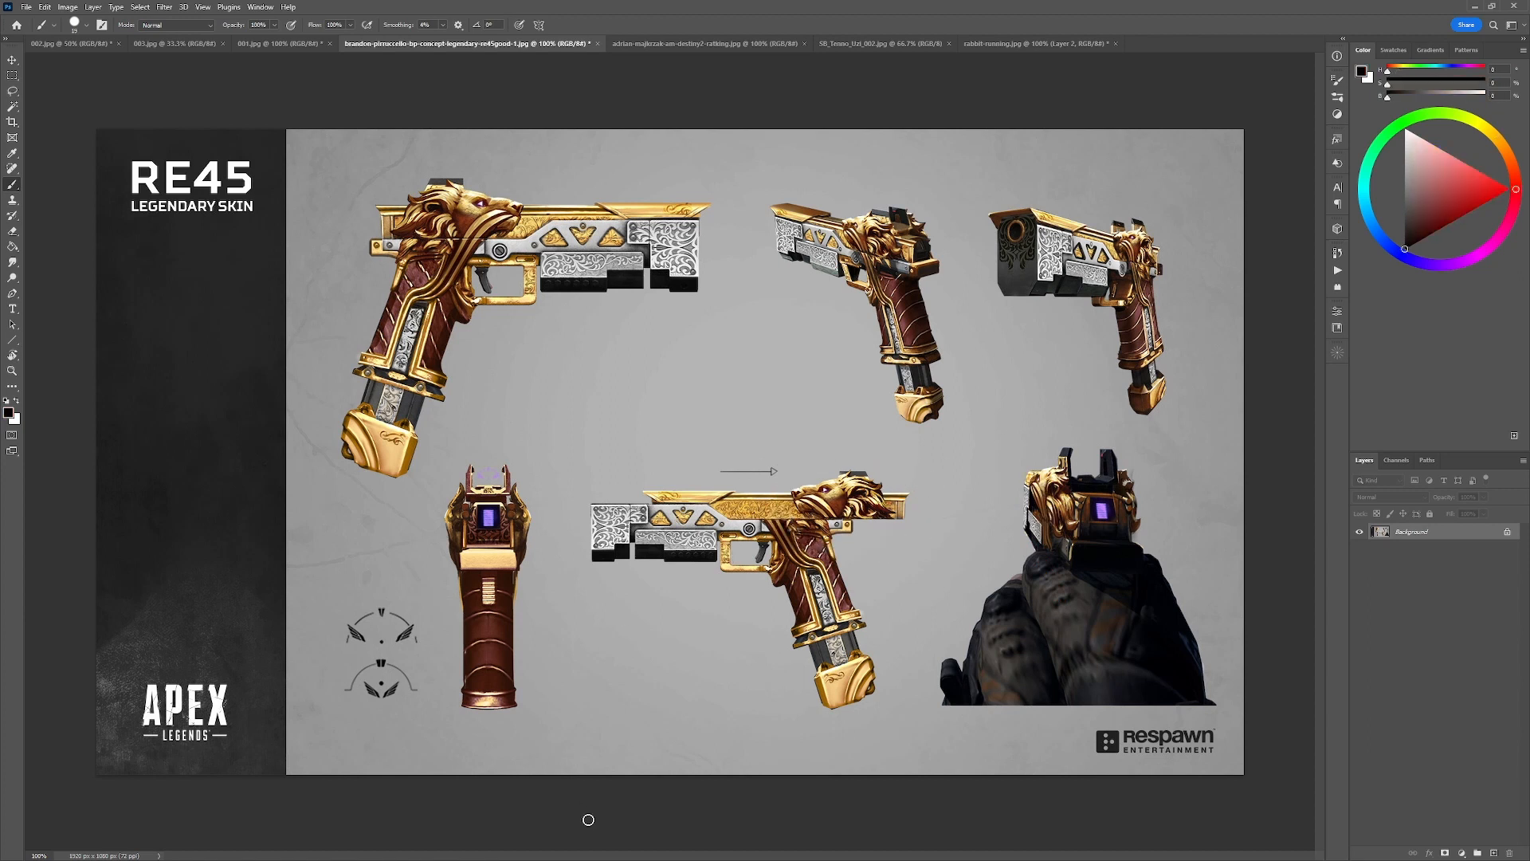
Circle the carved slide of the large pistol on the Destiny 2 sheet in red and undo the circle.
click(661, 44)
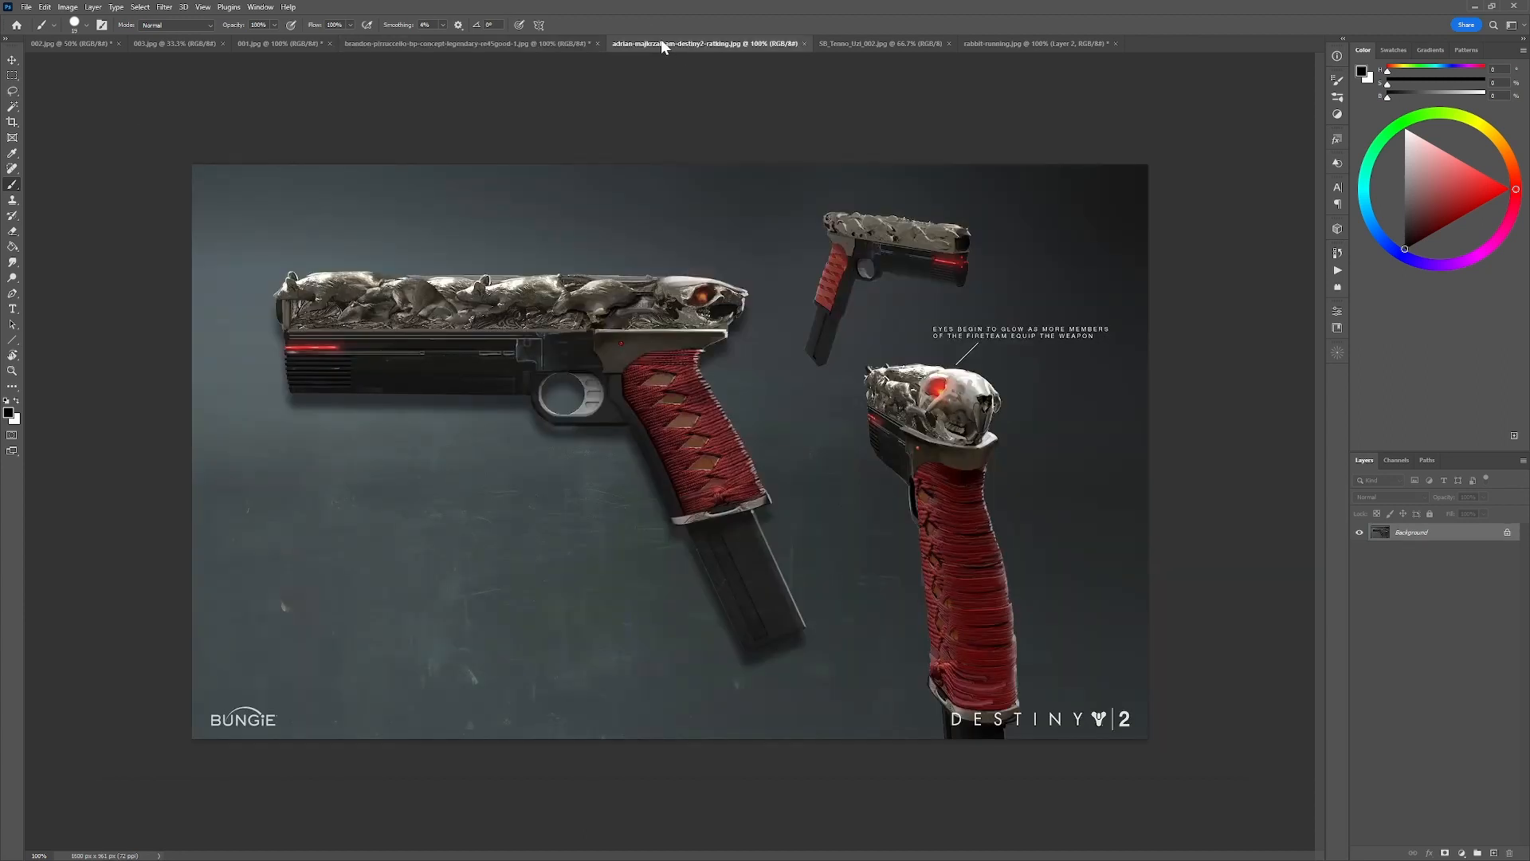
drag(1487, 195, 1520, 191)
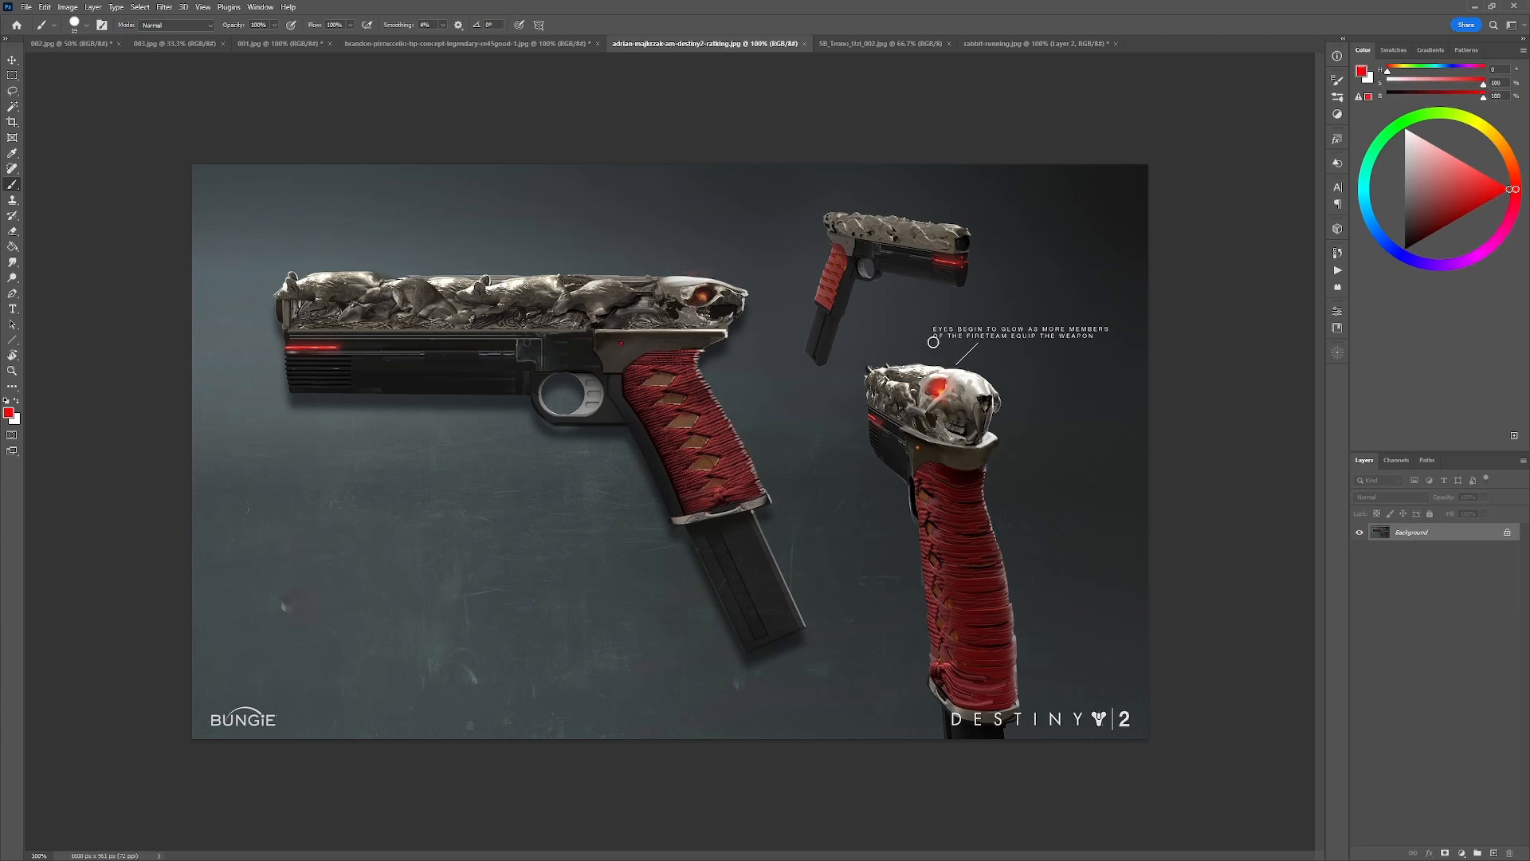
mouse_move(644, 284)
mouse_down()
mouse_move(495, 239)
mouse_move(483, 360)
mouse_up()
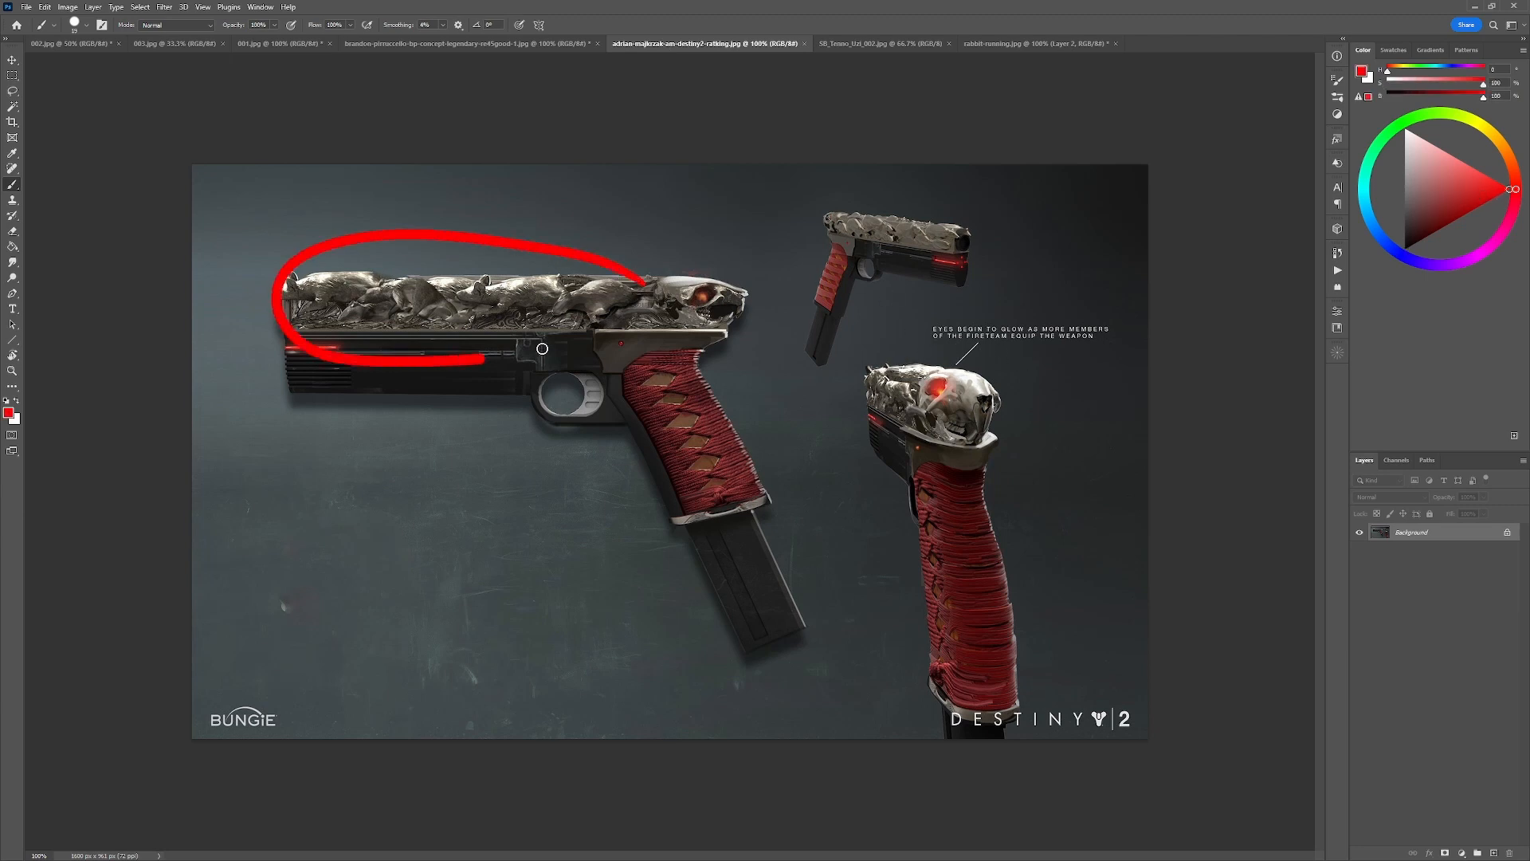
key(ctrl+z)
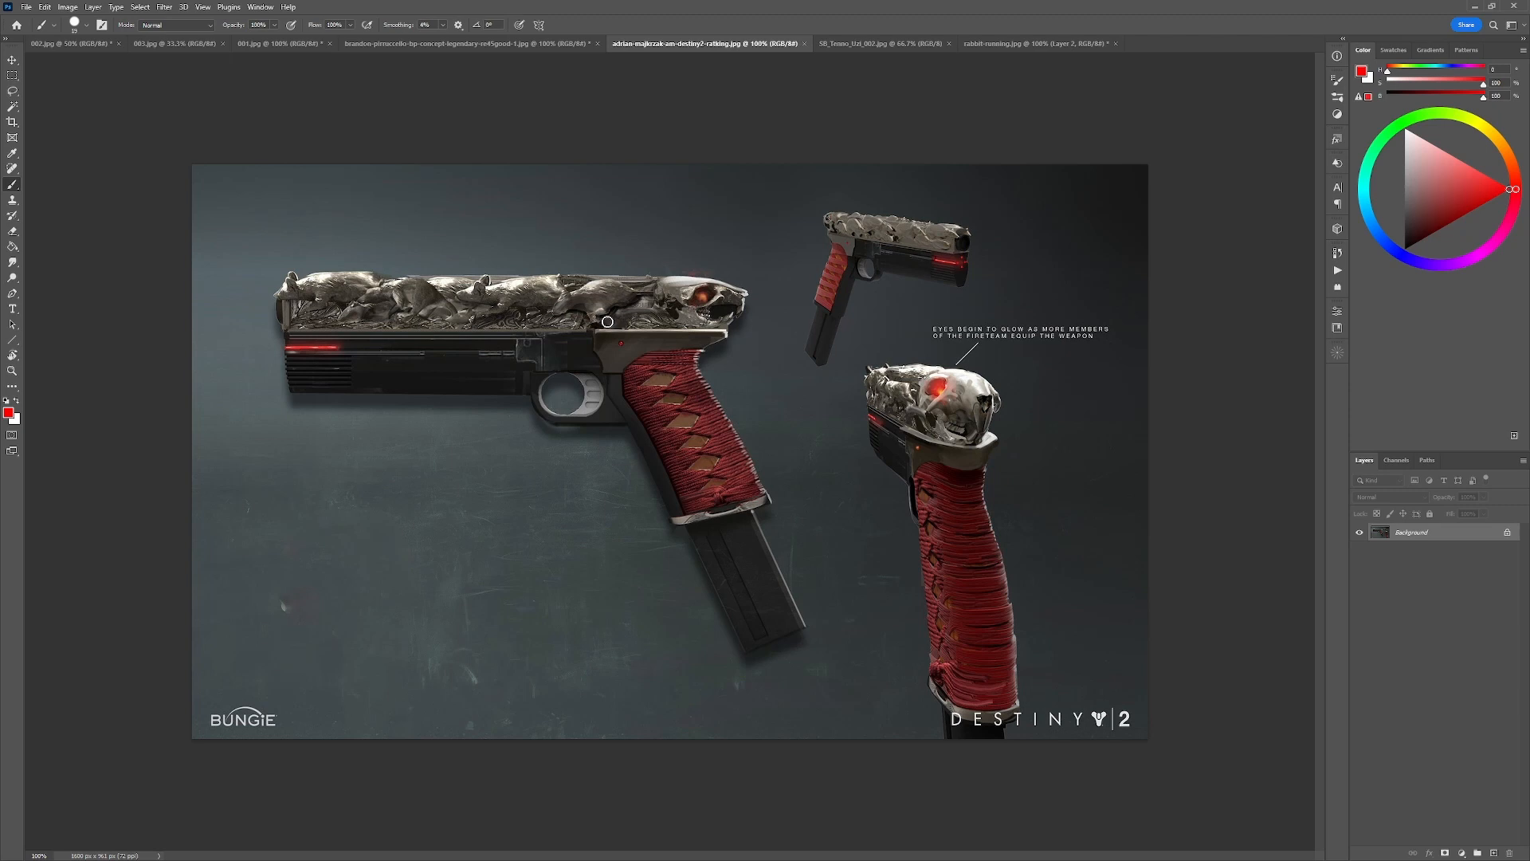
Trace the animal skull's features in red on the Destiny 2 pistol's side and rear views, undoing all the strokes.
mouse_move(921, 381)
mouse_down()
mouse_move(880, 374)
mouse_move(916, 413)
mouse_move(912, 394)
mouse_move(864, 379)
mouse_move(878, 394)
mouse_up()
key(ctrl+z)
drag(746, 282, 766, 296)
mouse_move(1005, 391)
mouse_down()
mouse_move(922, 432)
mouse_move(991, 359)
mouse_move(918, 402)
mouse_move(979, 428)
mouse_move(981, 411)
mouse_move(983, 429)
mouse_move(1000, 392)
mouse_move(980, 375)
mouse_move(929, 377)
mouse_move(925, 407)
mouse_move(985, 439)
mouse_up()
key(ctrl+z)
key(ctrl+z)
key(ctrl+z)
key(ctrl+z)
key(ctrl+z)
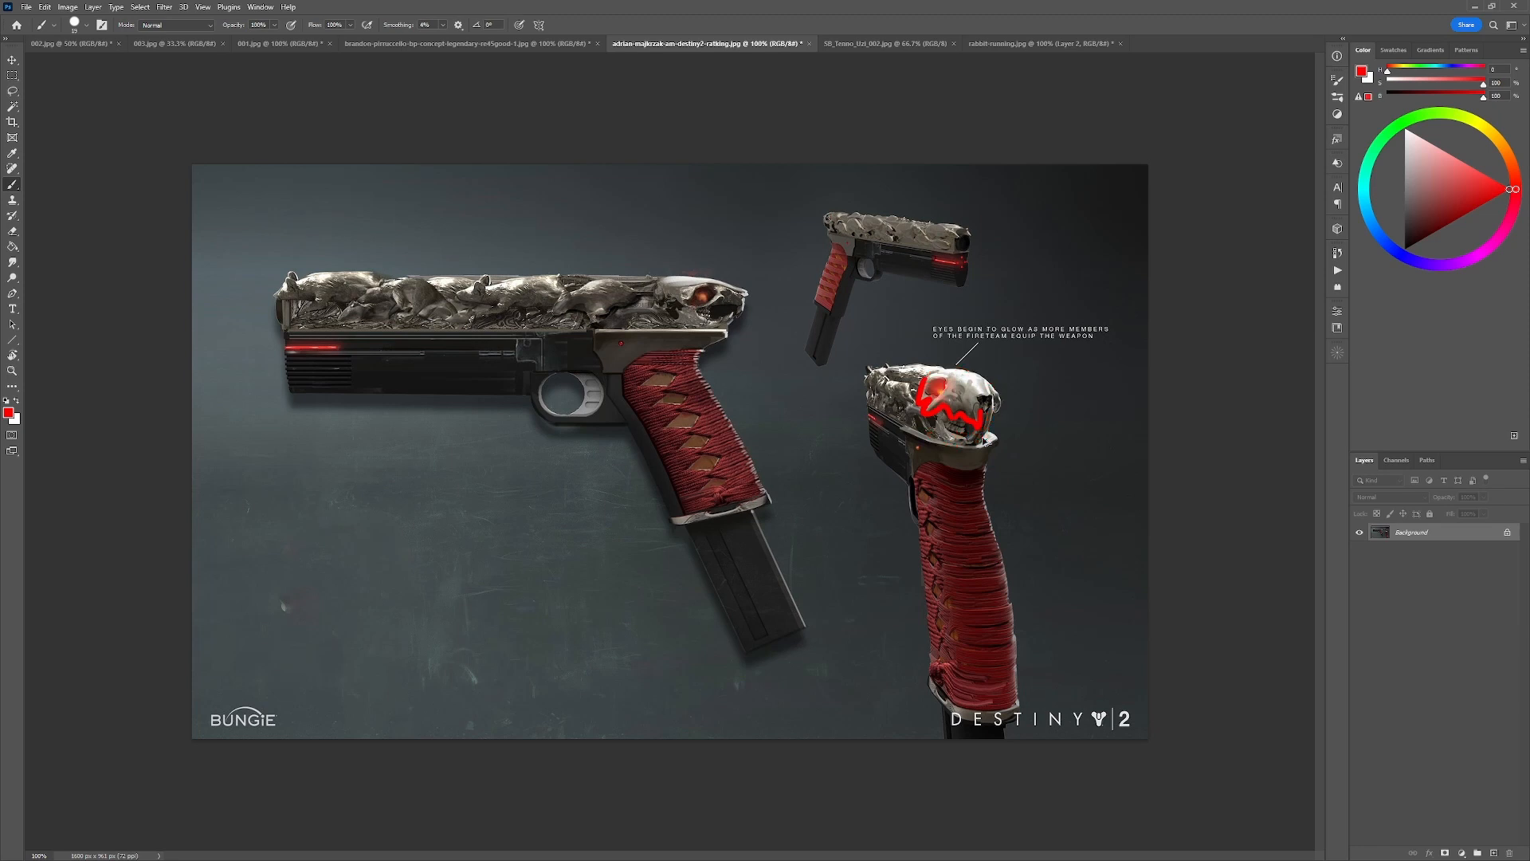
key(ctrl+z)
key(ctrl+z)
Mark the carved slide, the section beneath it and the wrapped grip of the Destiny 2 pistol in red, undoing each mark.
mouse_move(772, 327)
mouse_down()
mouse_move(221, 338)
mouse_move(227, 242)
mouse_move(539, 217)
mouse_move(751, 299)
mouse_up()
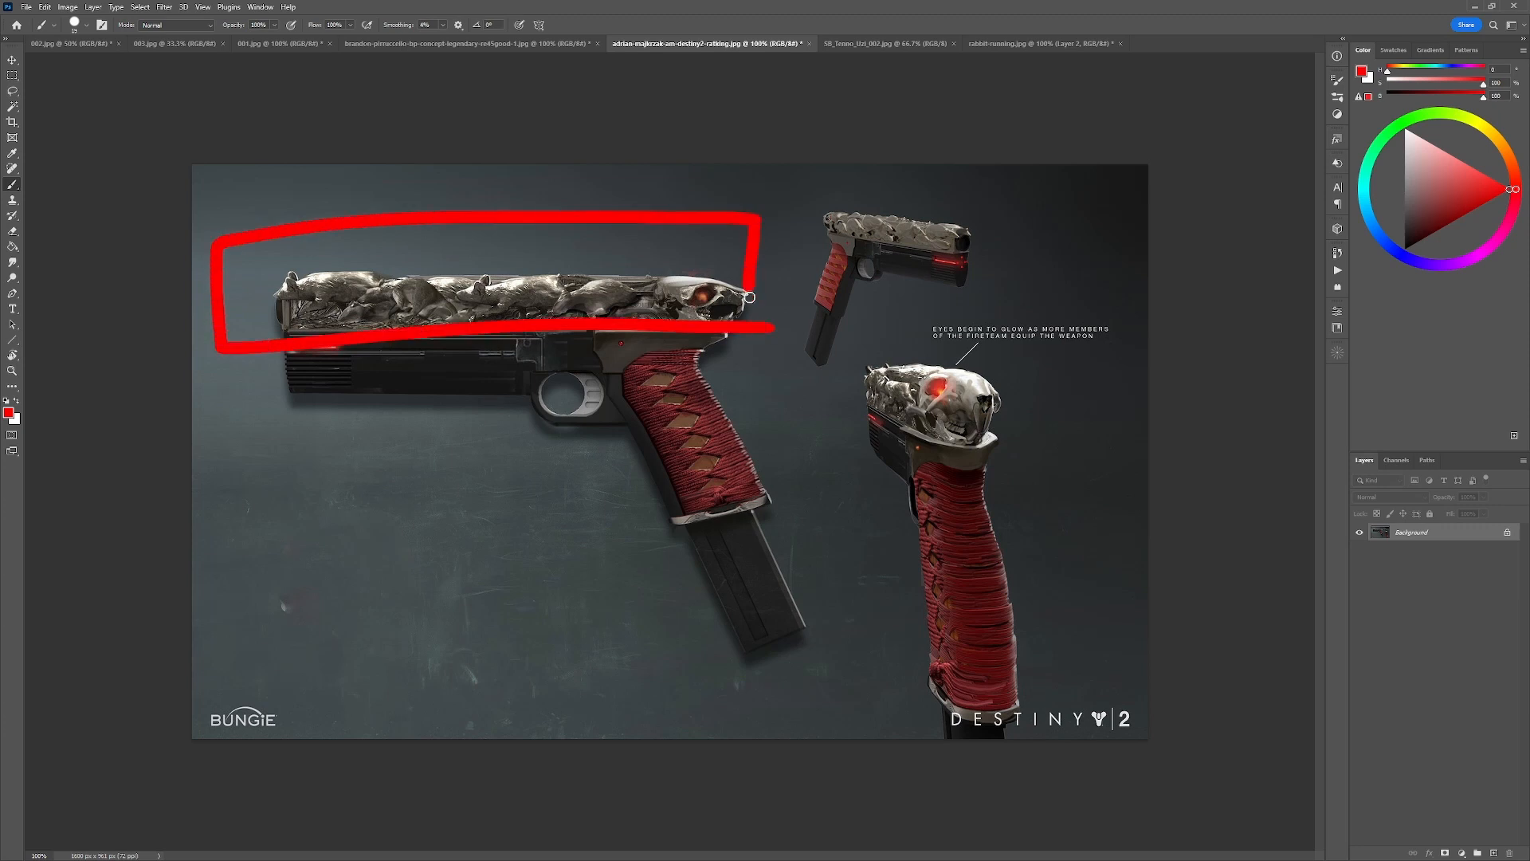
mouse_move(242, 356)
mouse_down()
mouse_move(270, 561)
mouse_move(771, 549)
mouse_move(770, 333)
mouse_move(636, 359)
mouse_move(700, 538)
mouse_move(755, 390)
mouse_up()
key(ctrl+z)
key(ctrl+z)
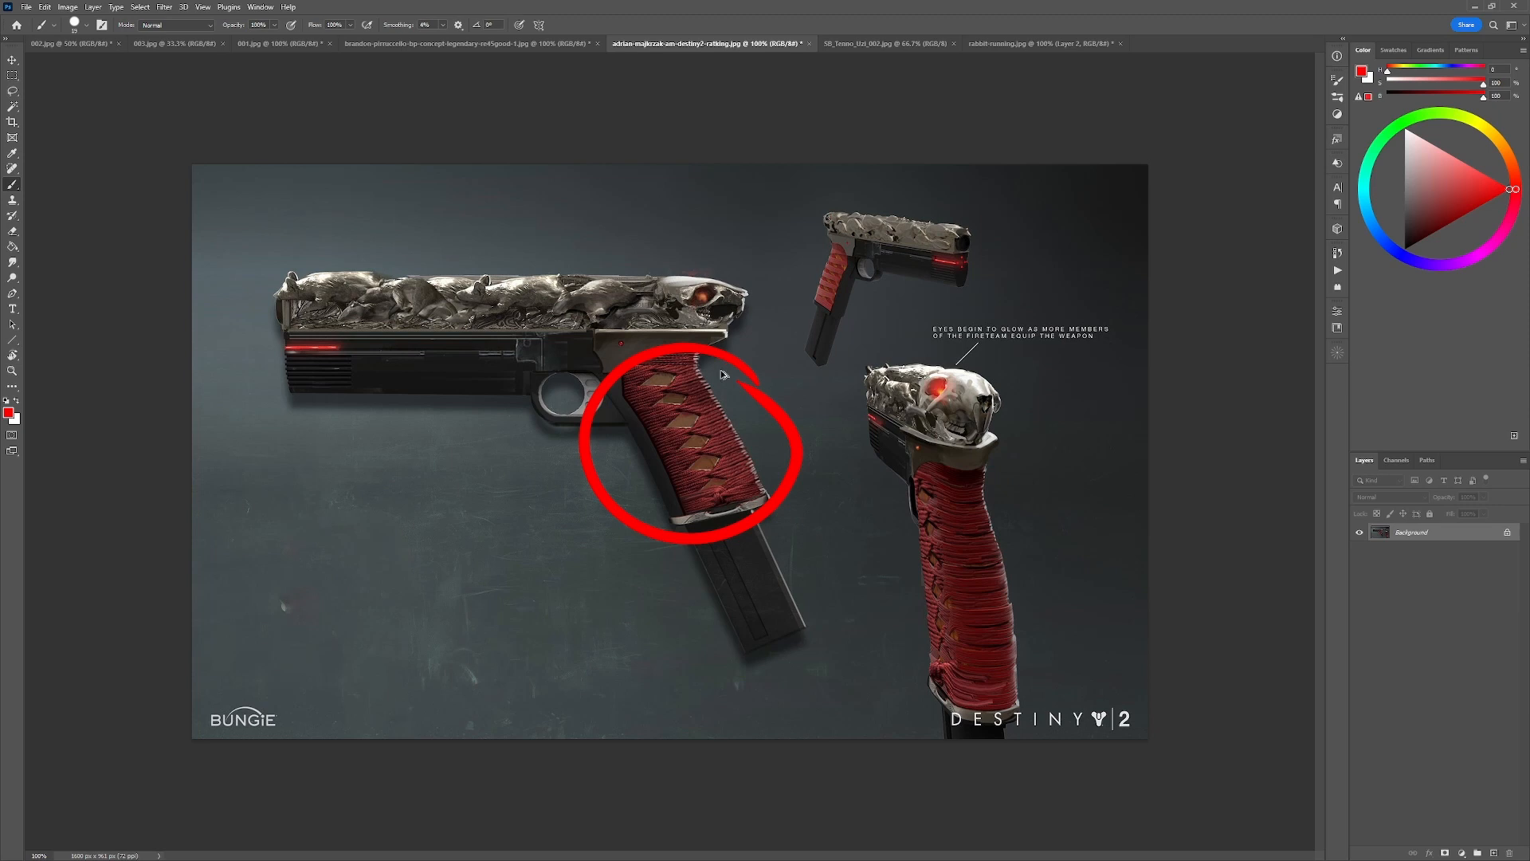
key(ctrl+z)
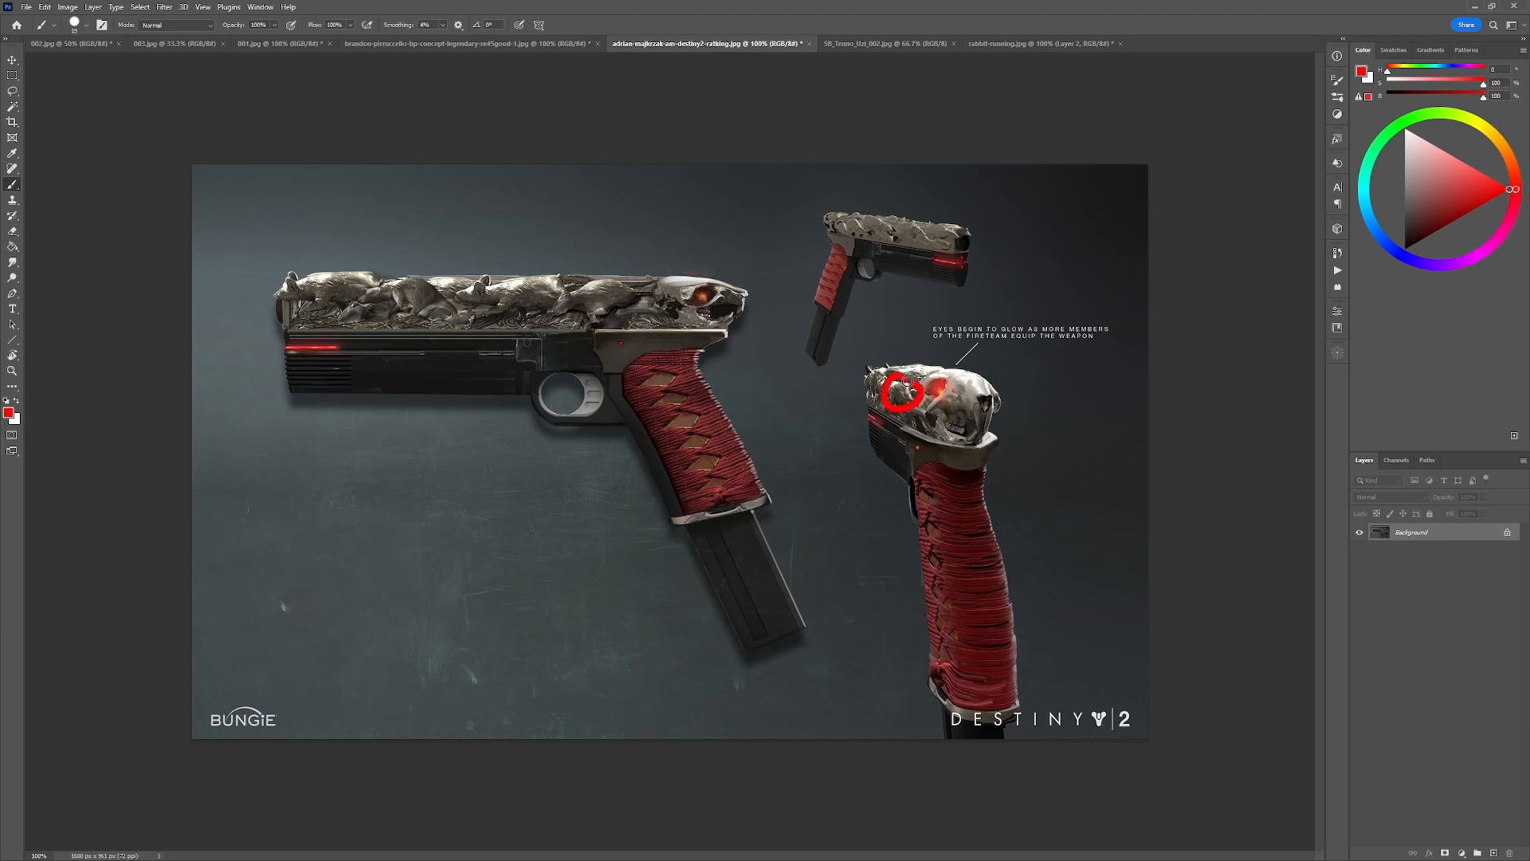
Compare the RE45 and Destiny 2 sheets, tracing and circling the skull on the Destiny 2 rear view in red and undoing the marks.
click(521, 47)
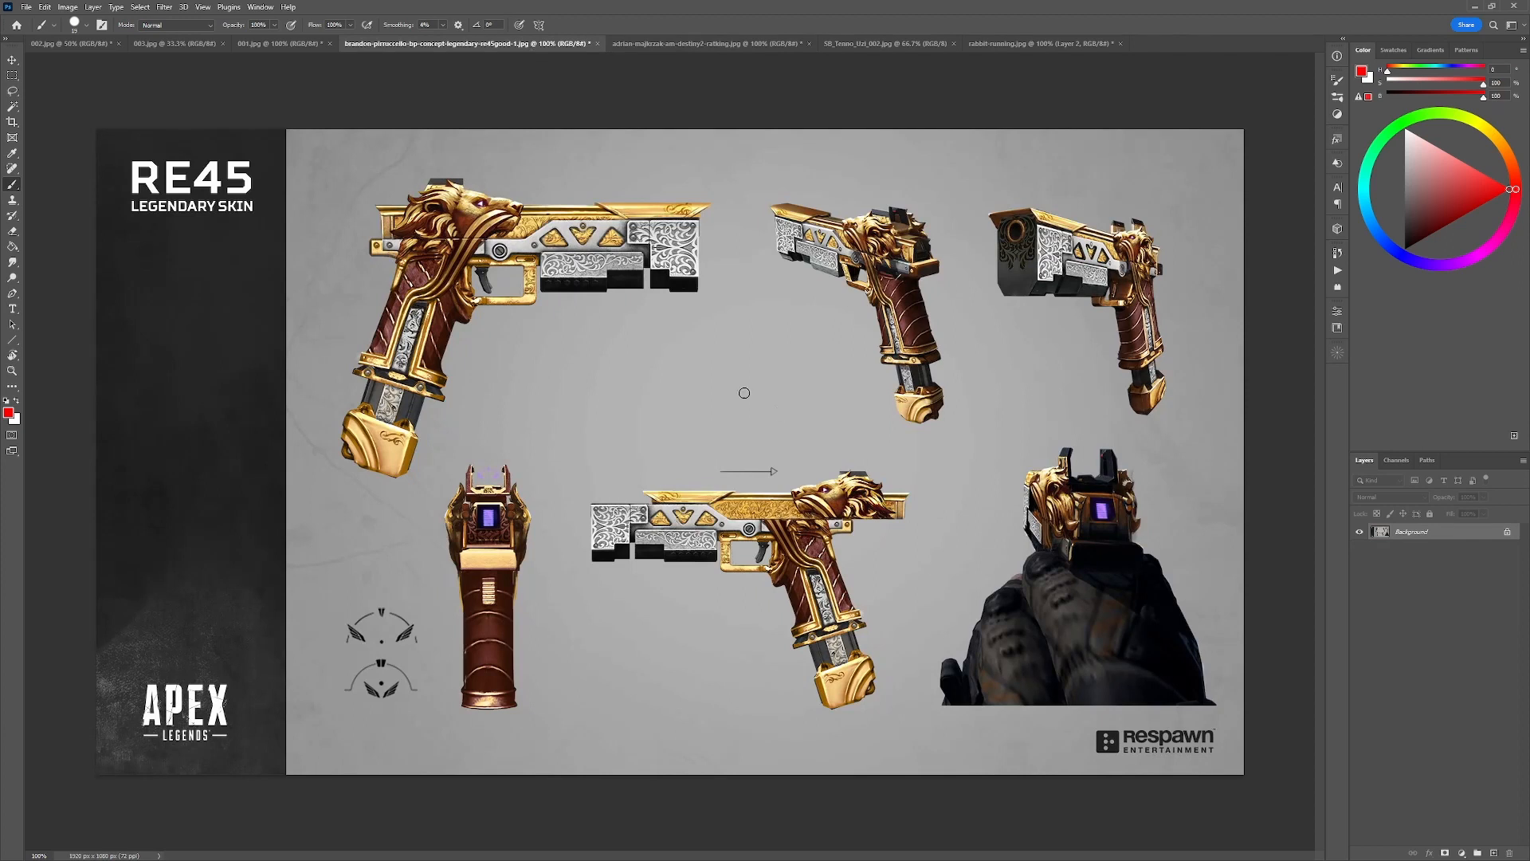
click(704, 49)
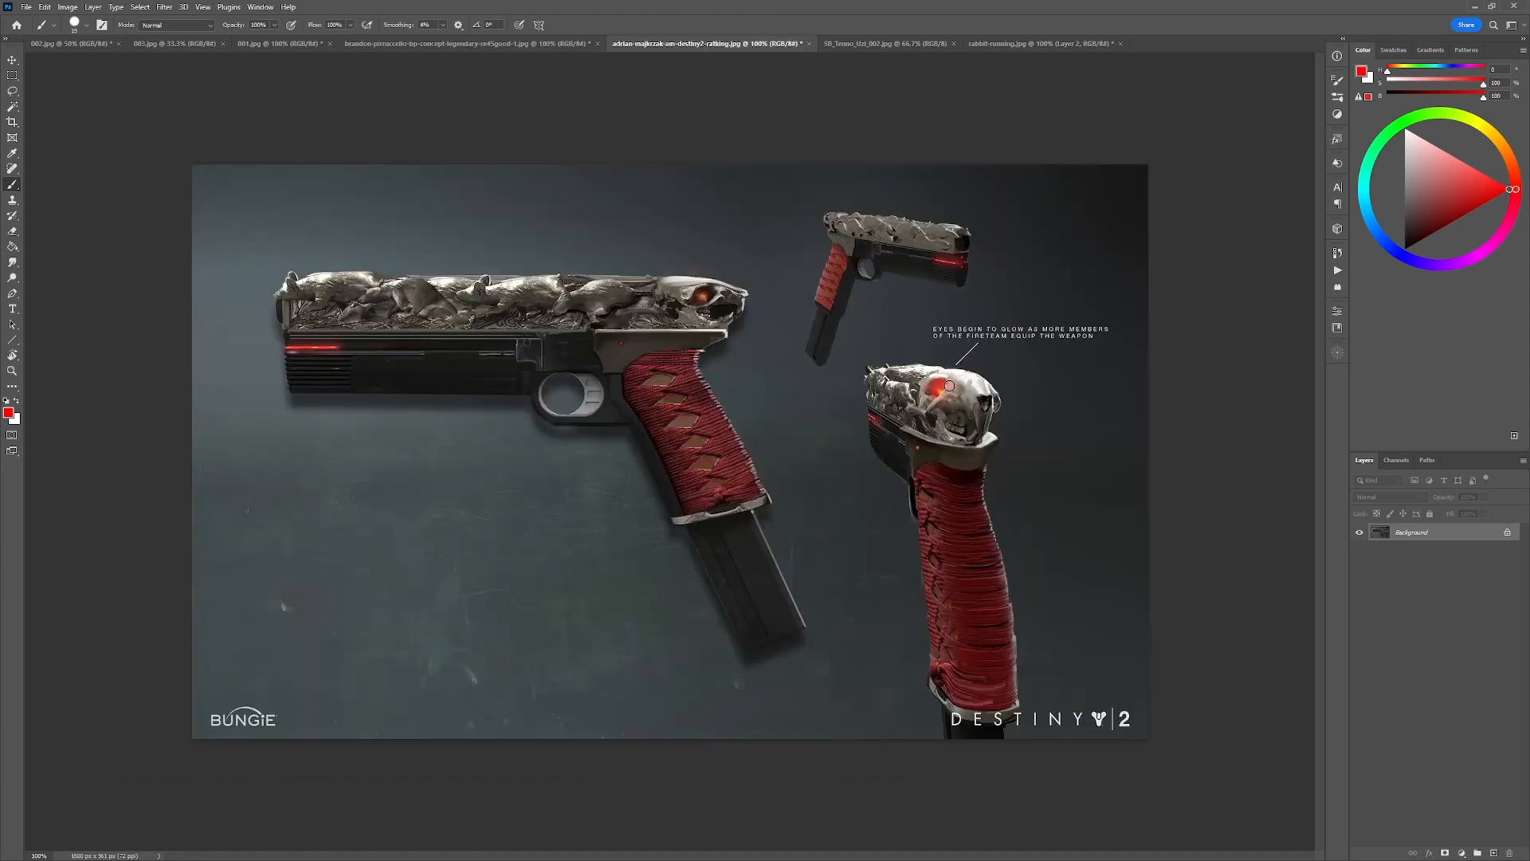
mouse_move(903, 371)
mouse_down()
mouse_move(900, 416)
mouse_move(946, 387)
mouse_move(948, 414)
mouse_move(986, 422)
mouse_move(995, 408)
mouse_up()
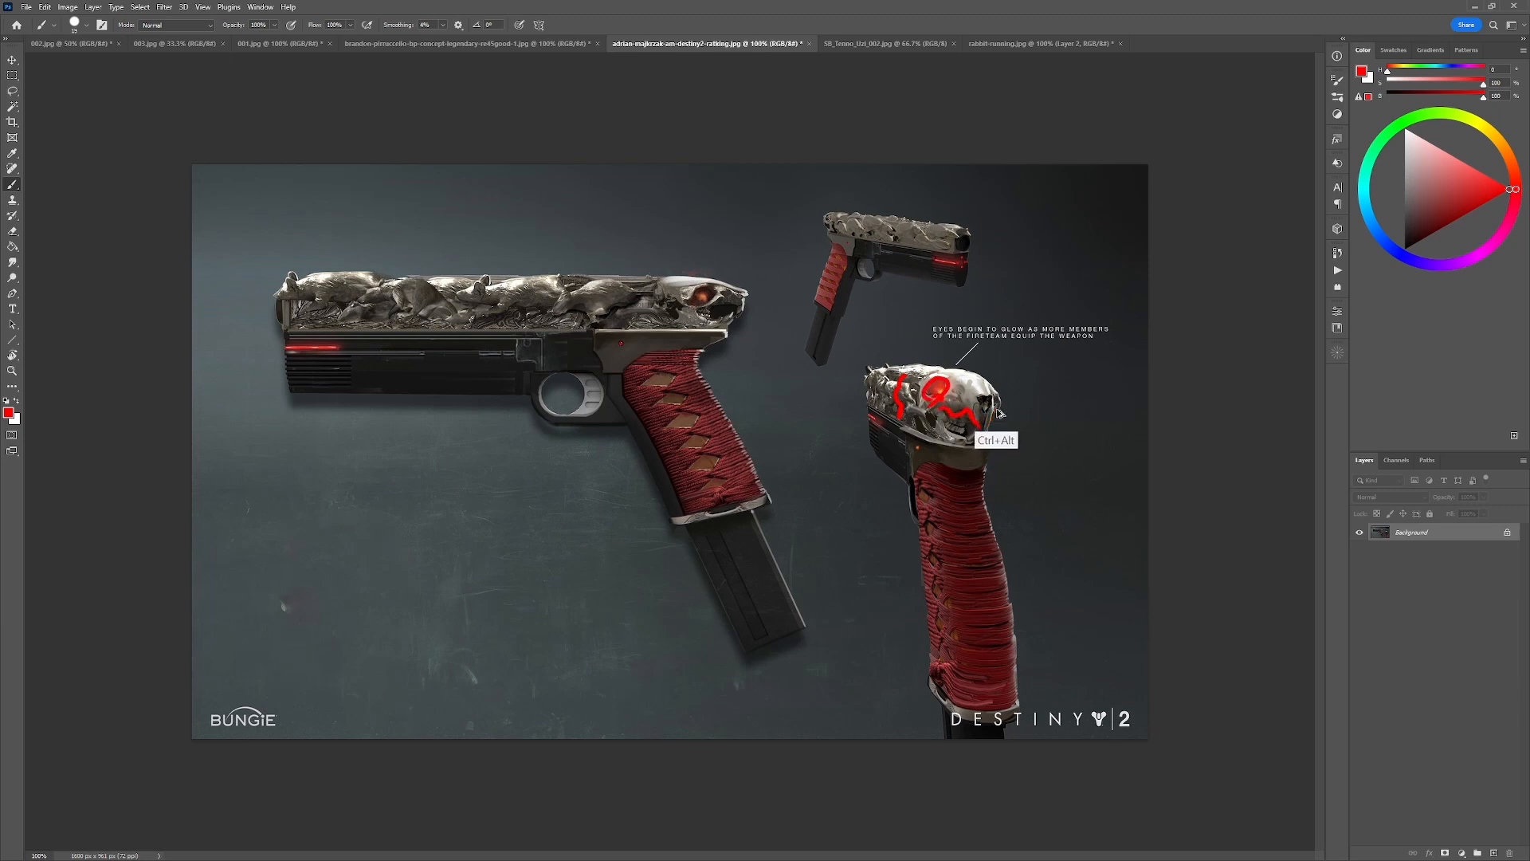
key(ctrl+z)
key(ctrl+z)
key(ctrl+z)
key(ctrl+z)
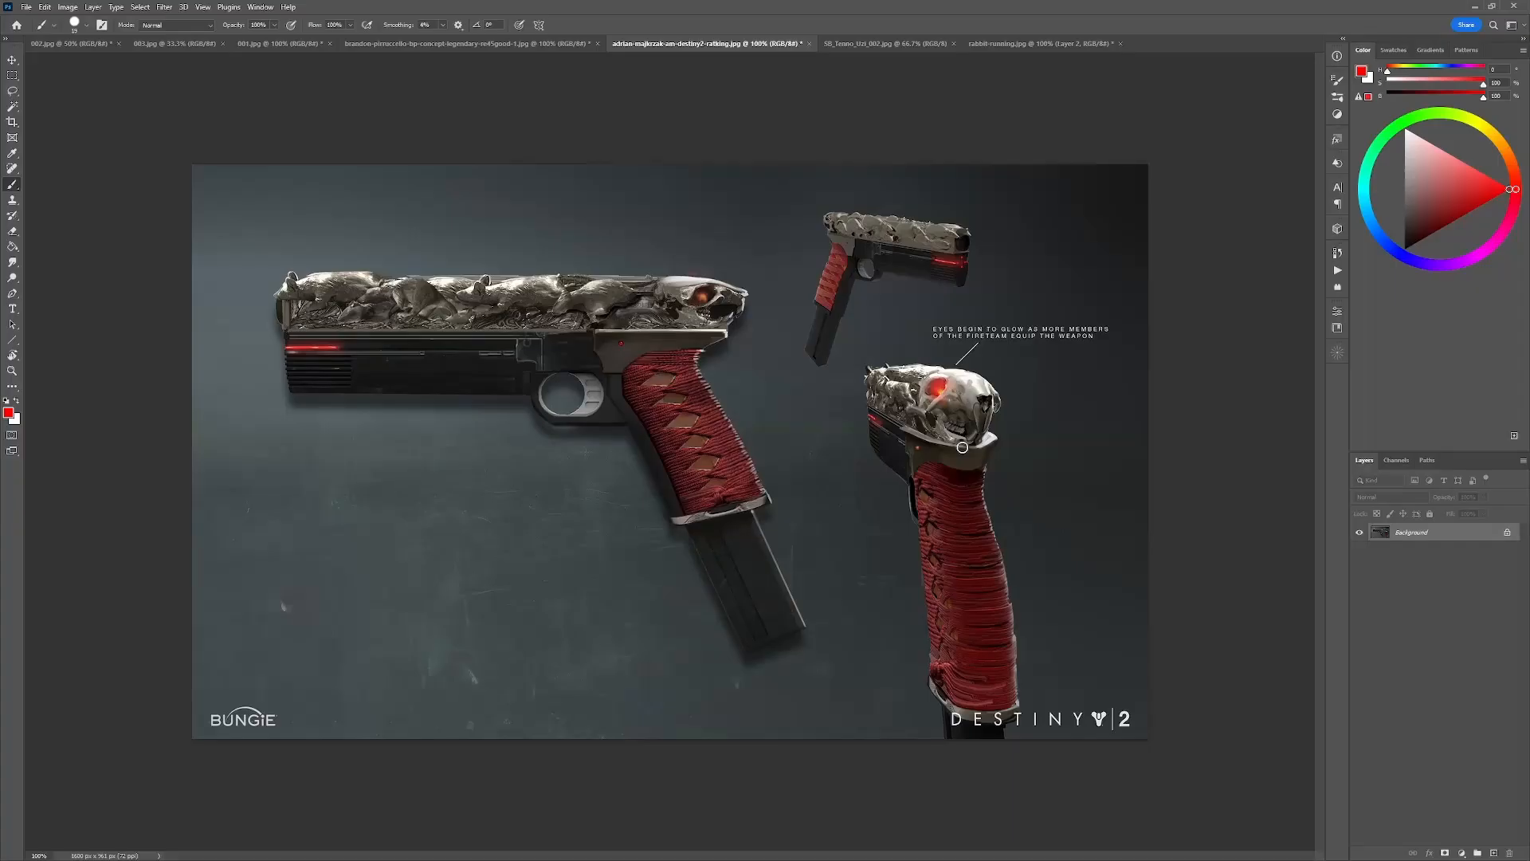
mouse_move(1020, 446)
mouse_down()
mouse_move(893, 374)
mouse_move(982, 347)
mouse_up()
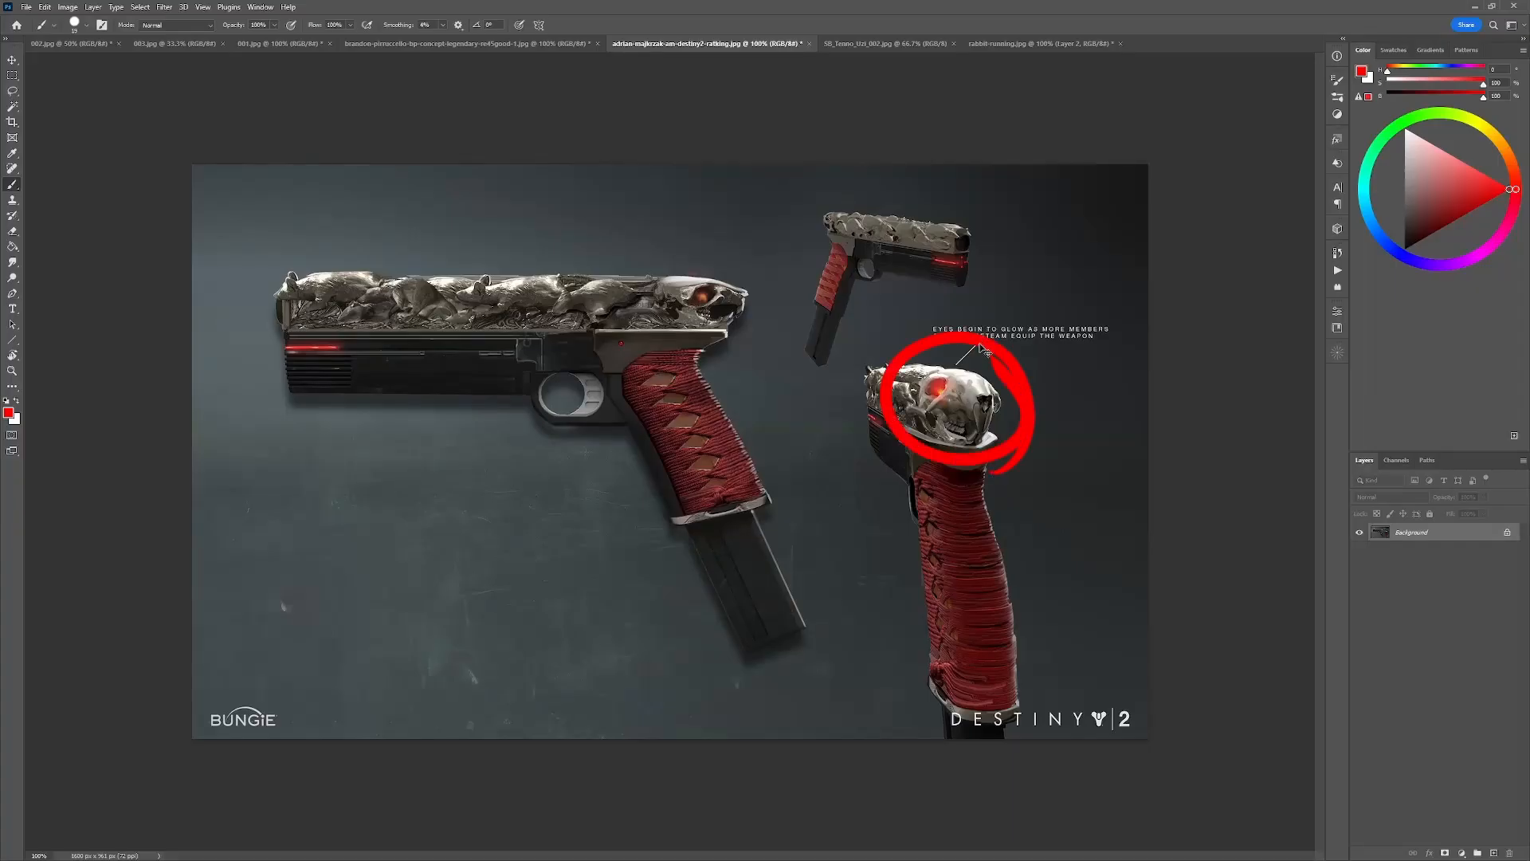
key(ctrl+z)
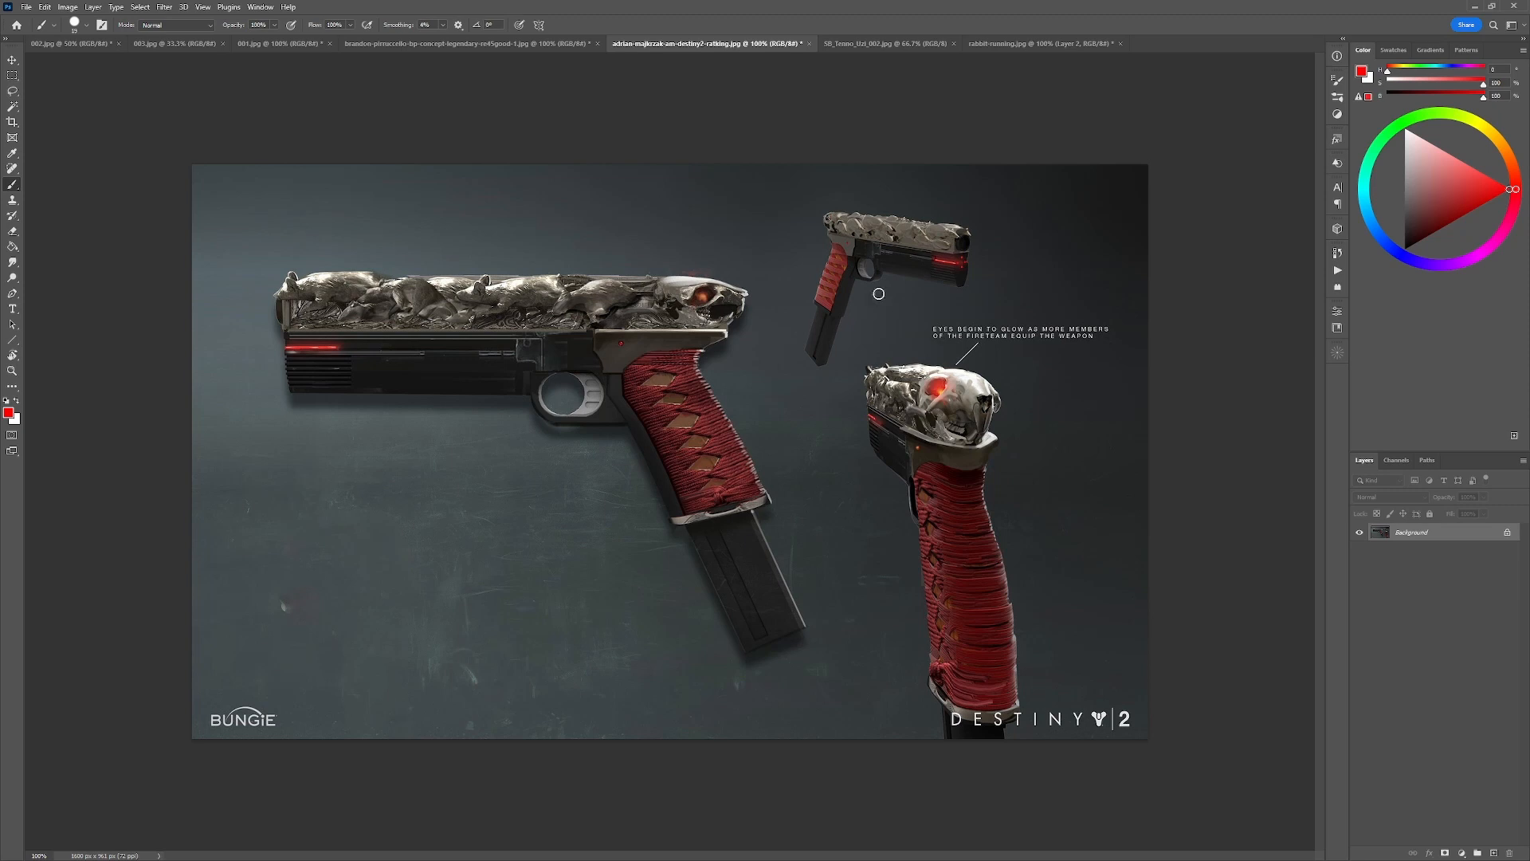
Circle the large side view and the first-person view on the RE45 sheet in red, undoing both circles.
click(494, 43)
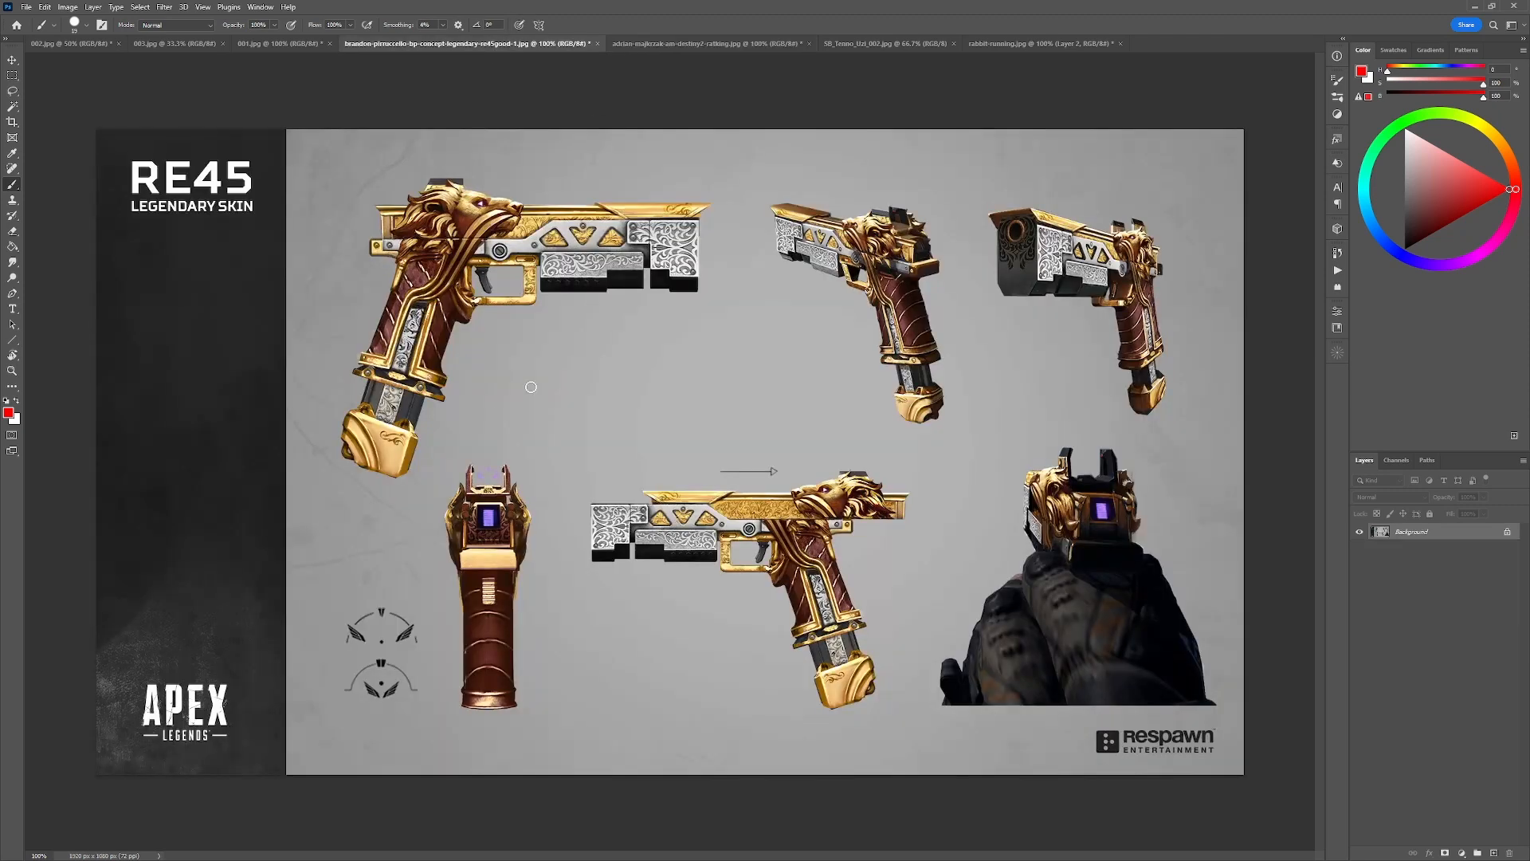
mouse_move(437, 402)
mouse_down()
mouse_move(479, 410)
mouse_move(396, 170)
mouse_move(646, 396)
mouse_up()
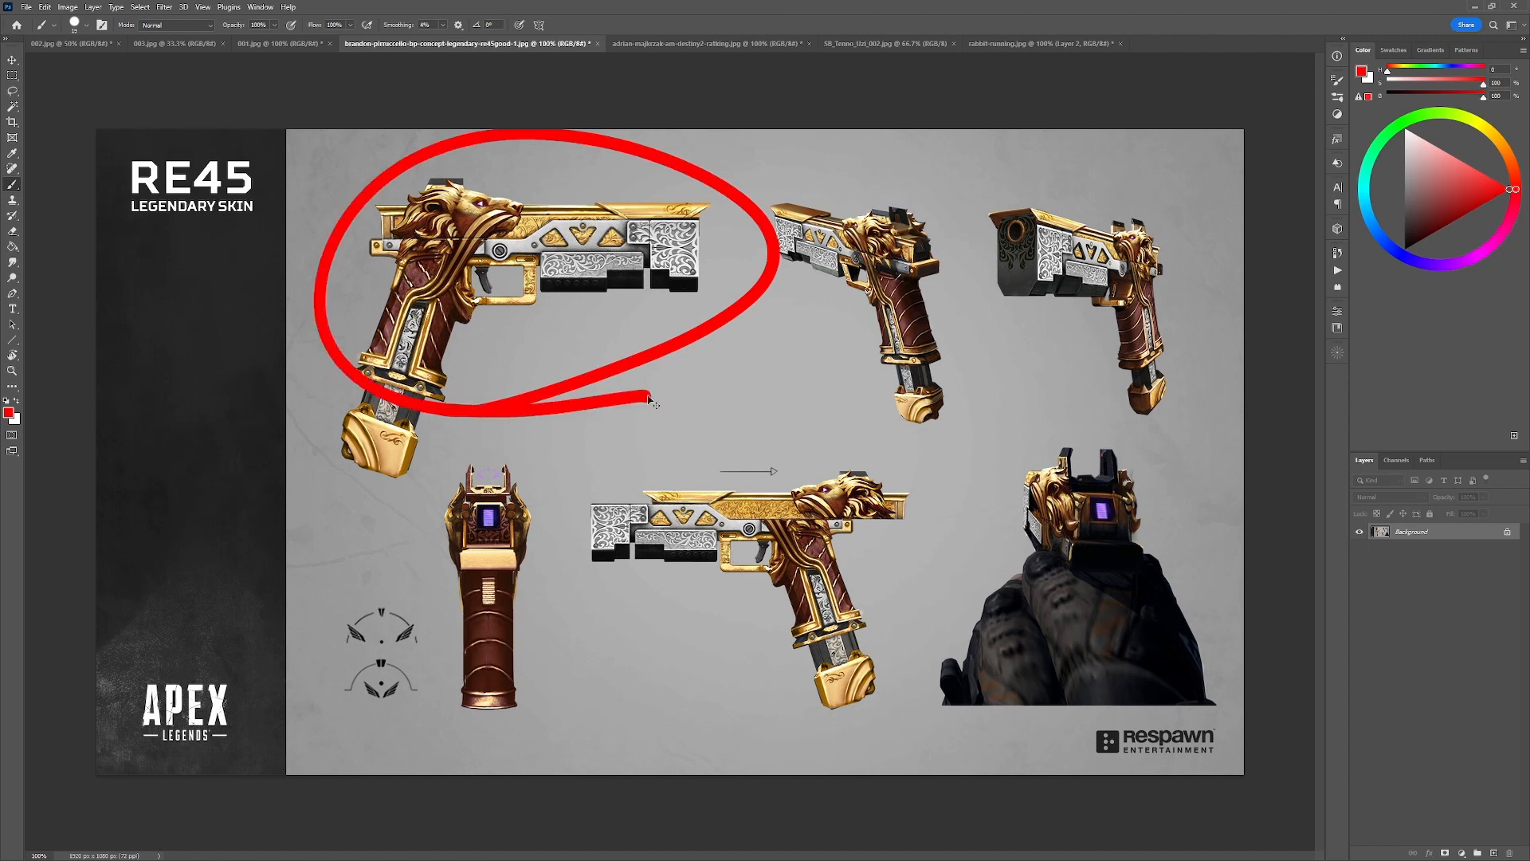
key(ctrl+z)
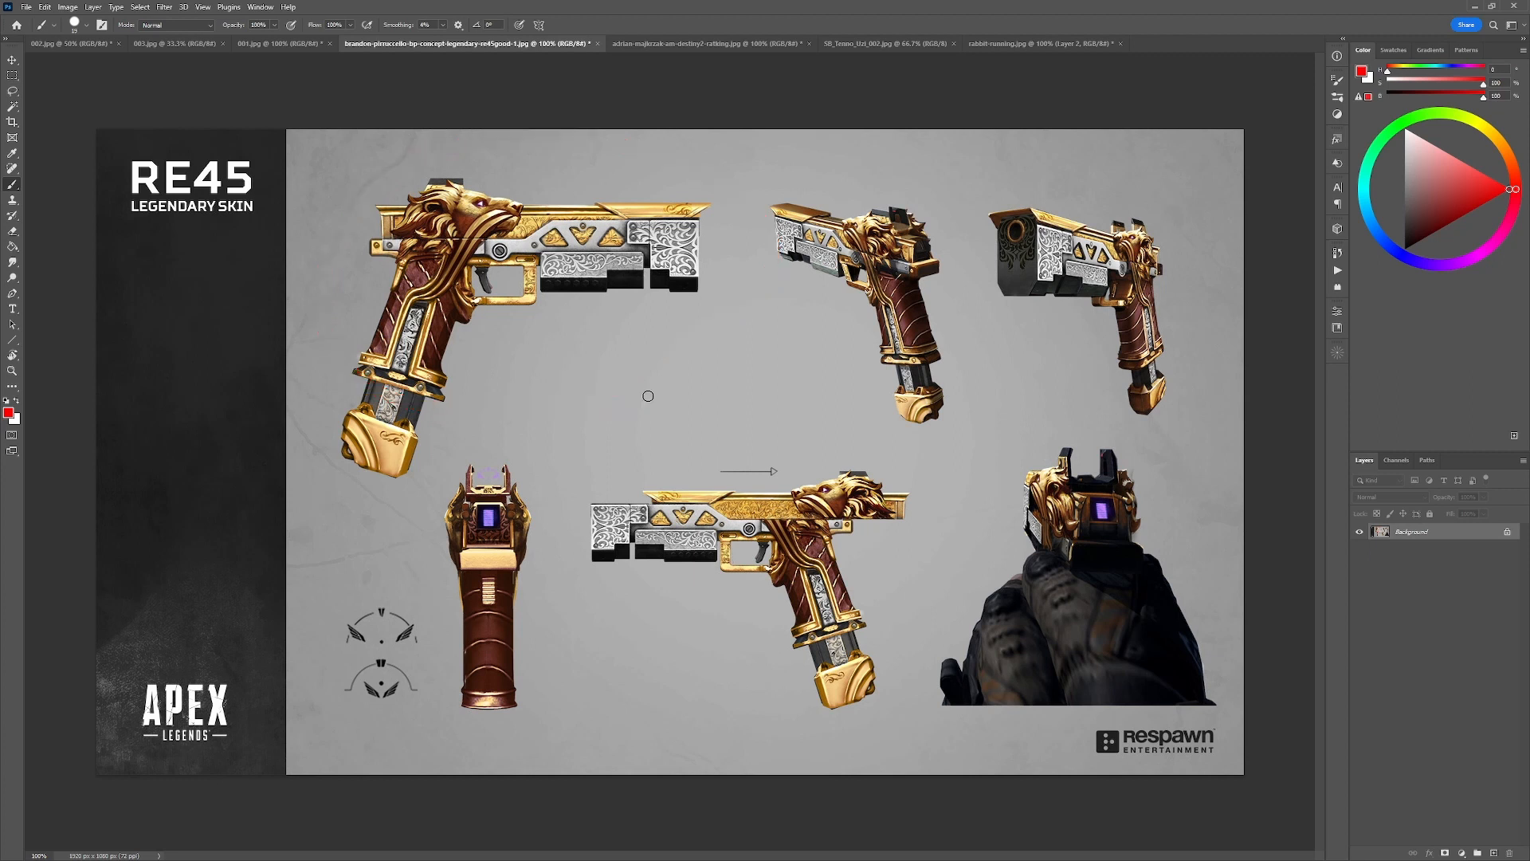
mouse_move(1187, 514)
mouse_down()
mouse_move(1161, 444)
mouse_move(978, 518)
mouse_move(1184, 524)
mouse_move(1181, 446)
mouse_up()
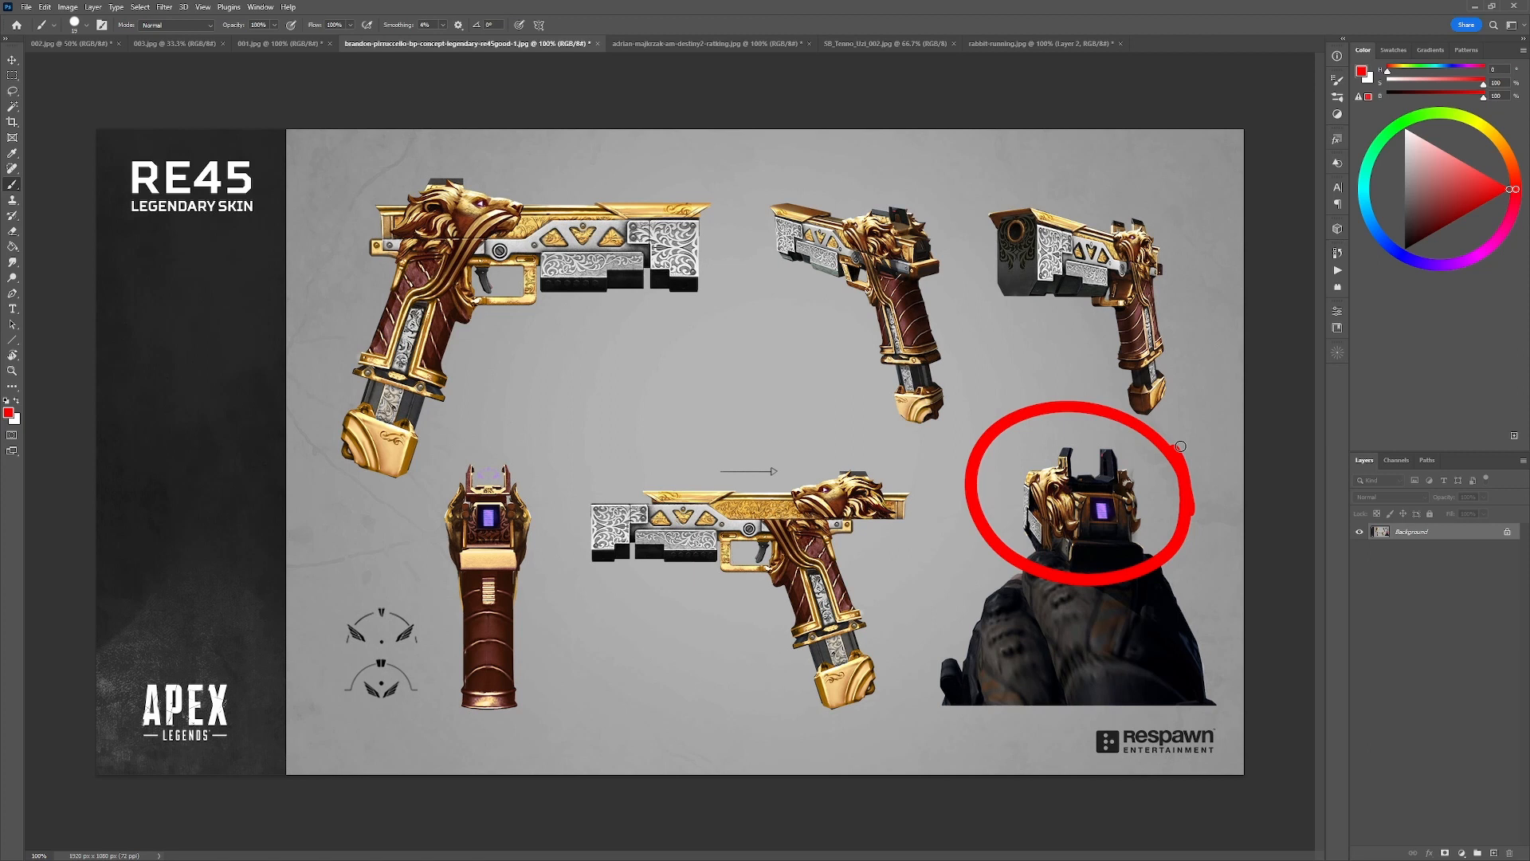
key(ctrl+z)
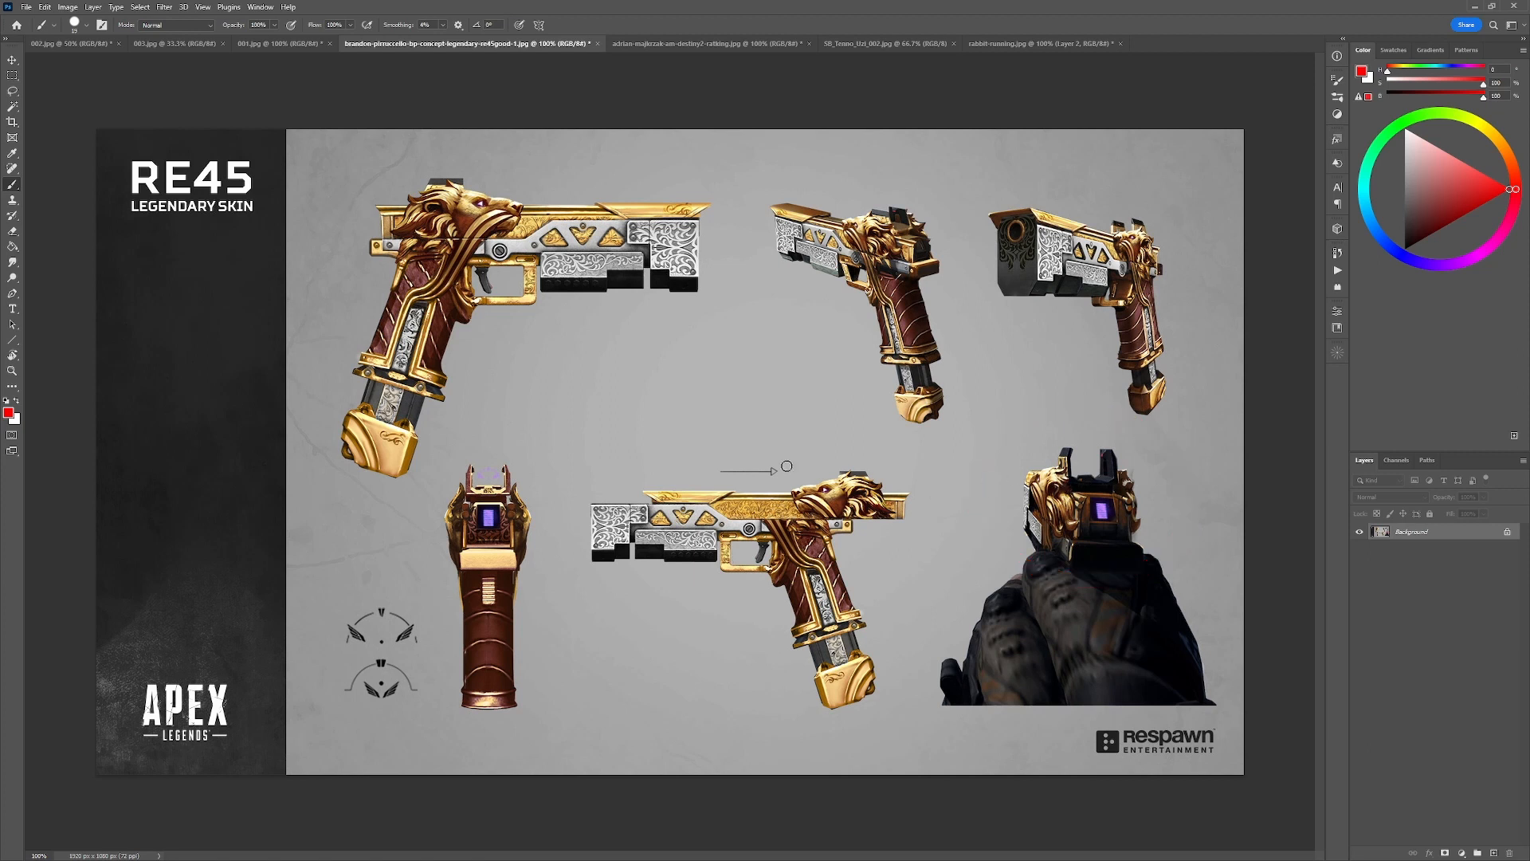
Mark the large RE45 pistol and circle the first-person view's lion head in red, undoing both marks.
drag(451, 359, 539, 254)
key(ctrl+z)
mouse_move(1068, 464)
mouse_down()
mouse_move(1072, 530)
mouse_move(1071, 476)
mouse_up()
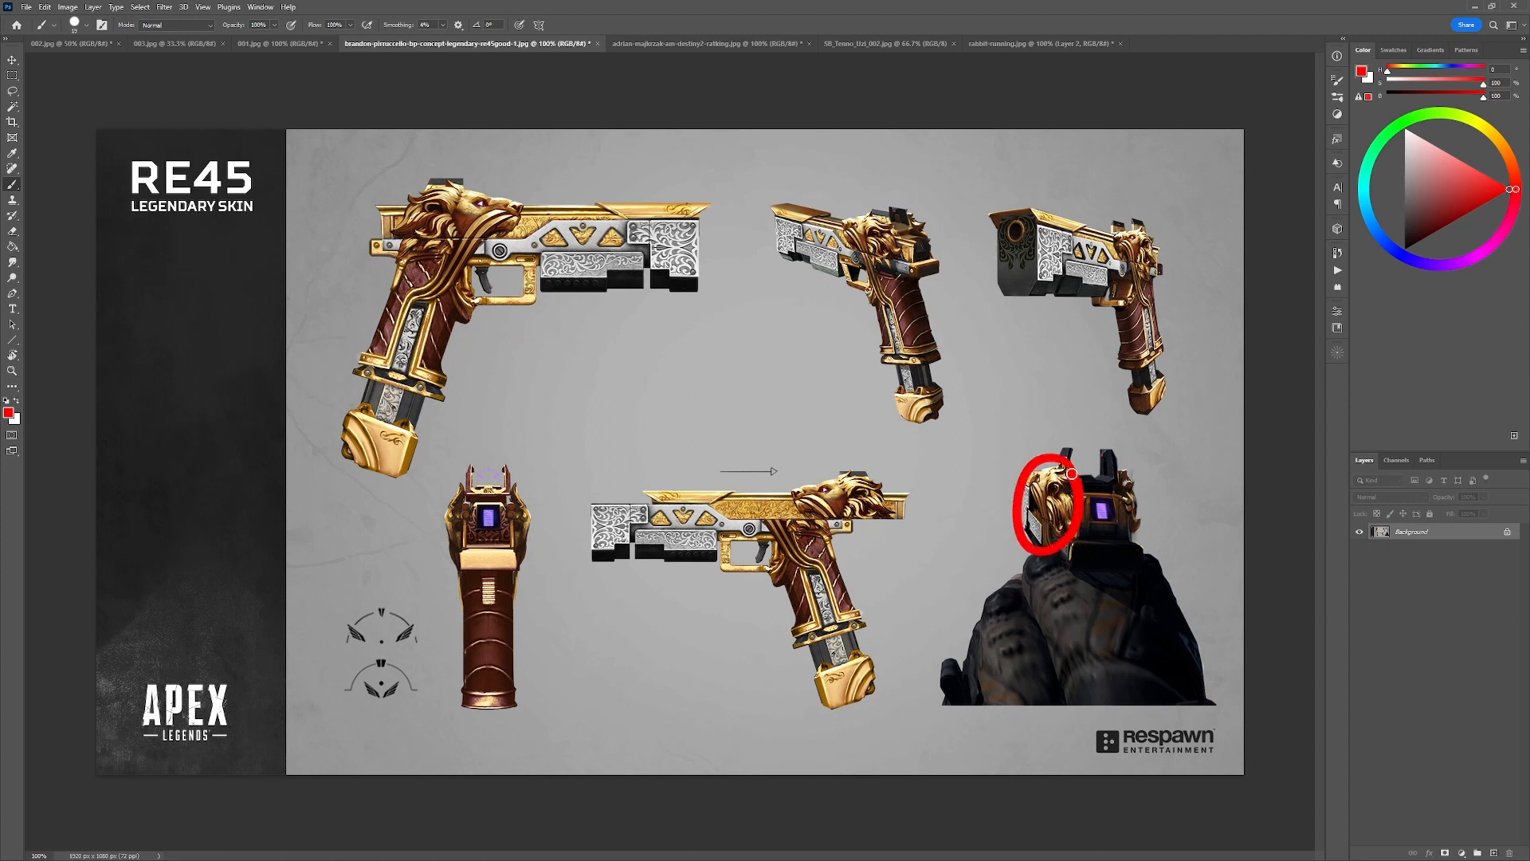
key(ctrl+z)
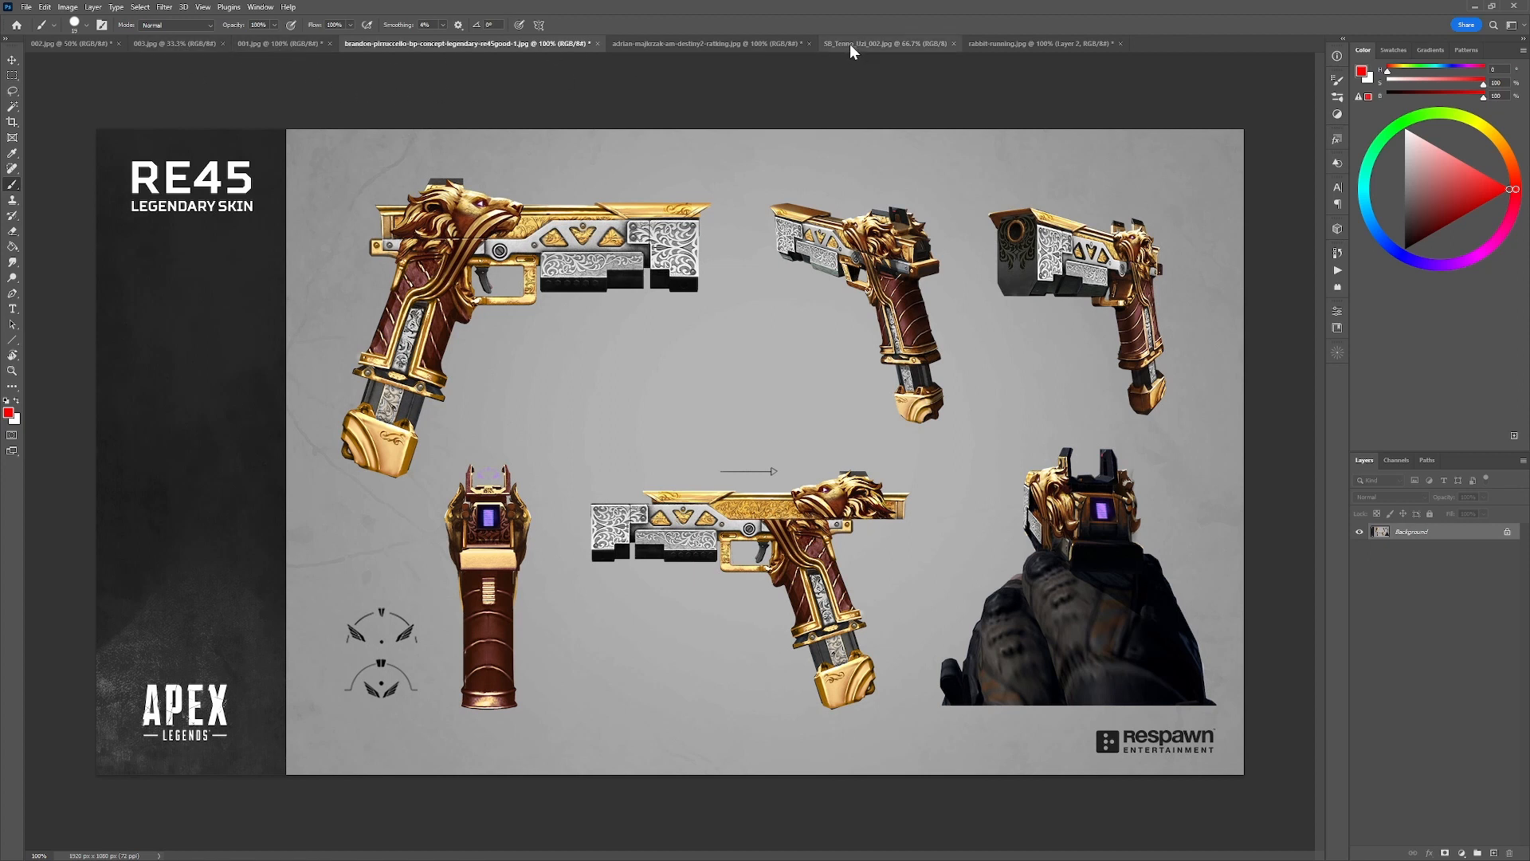
On a new layer in 002.jpg, paint a white upright rabbit ear outlined in black above the front of gun sketch 1.
click(256, 44)
click(189, 43)
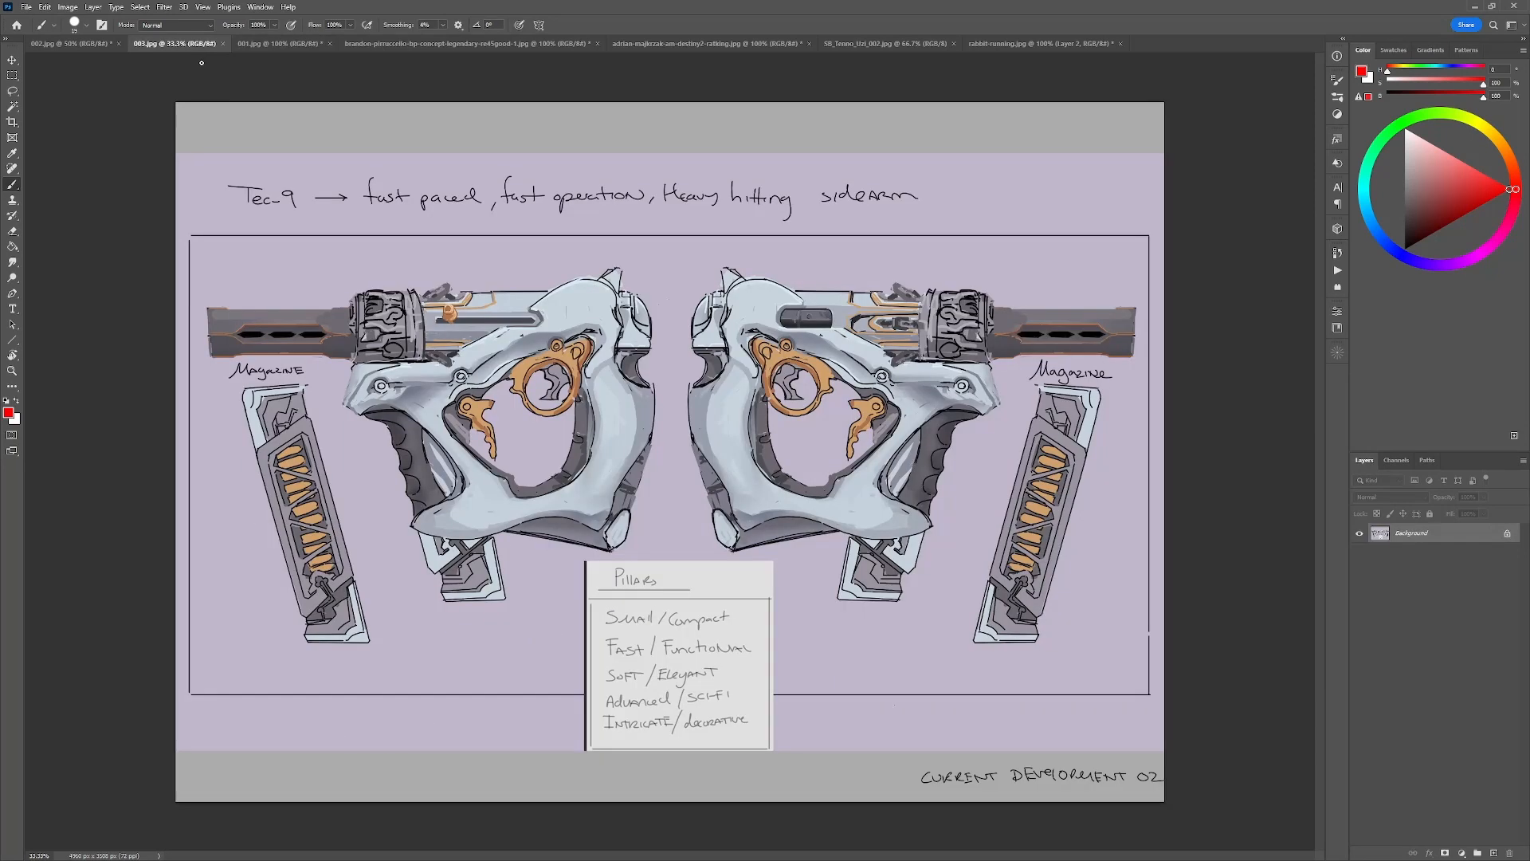
click(93, 43)
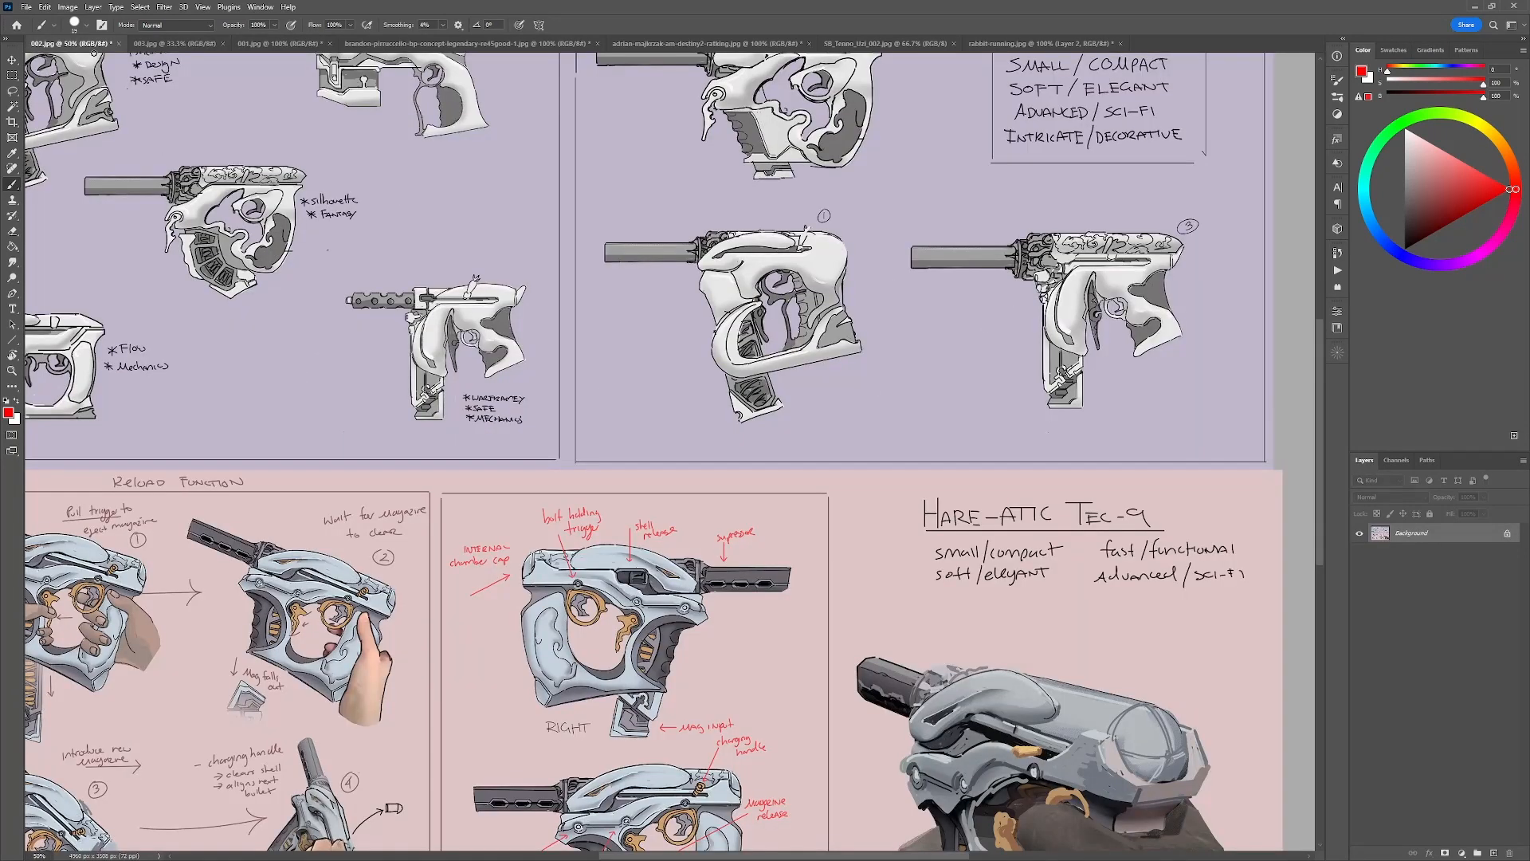
drag(945, 275, 776, 320)
alt+click(541, 330)
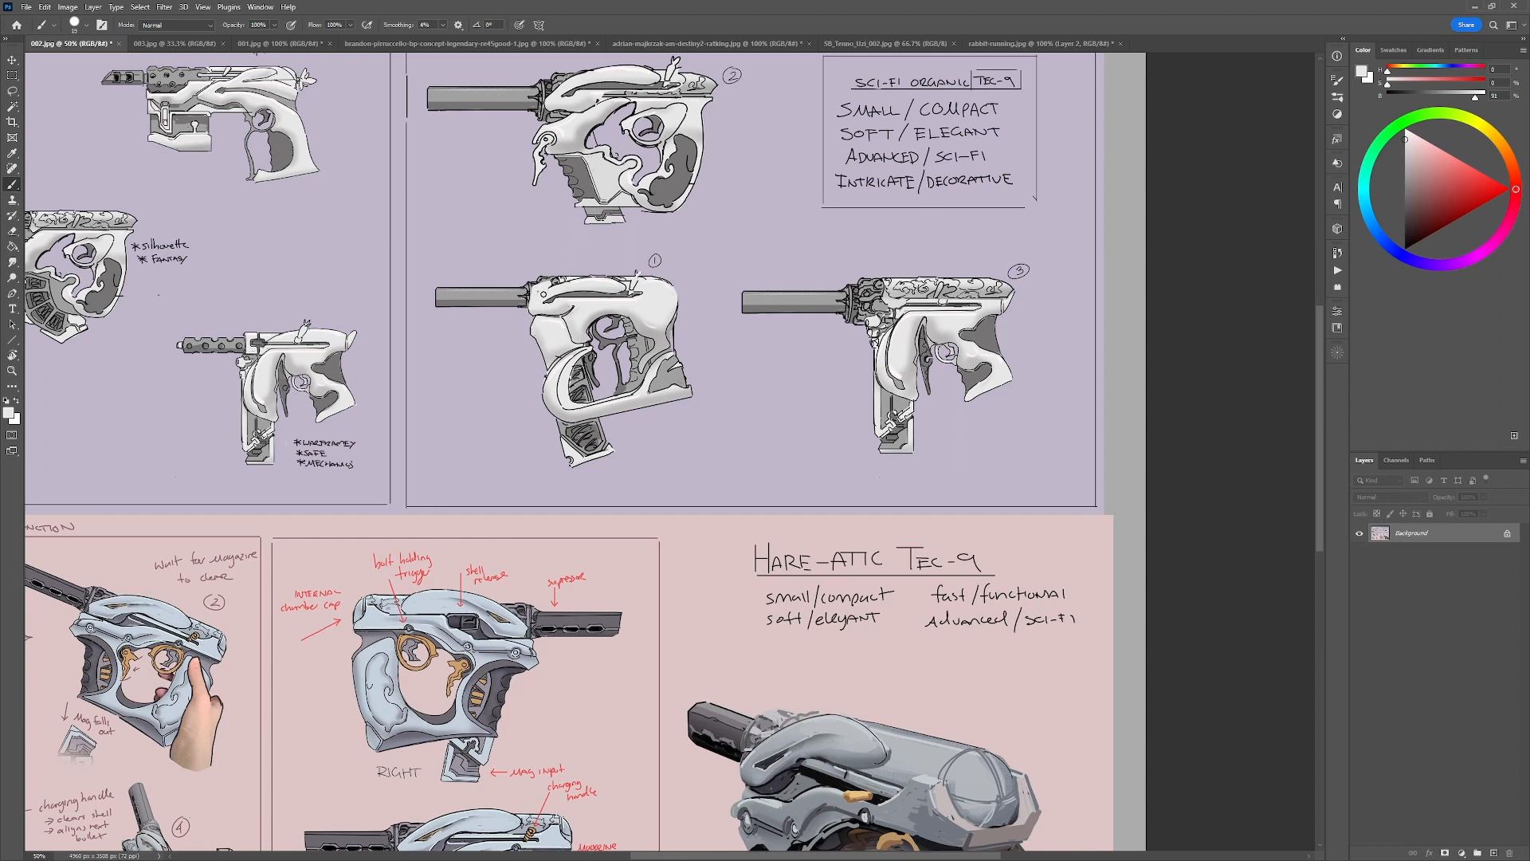
mouse_move(549, 283)
mouse_down()
mouse_move(552, 235)
mouse_move(560, 274)
mouse_up()
key(ctrl+z)
key(ctrl+shift+alt+n)
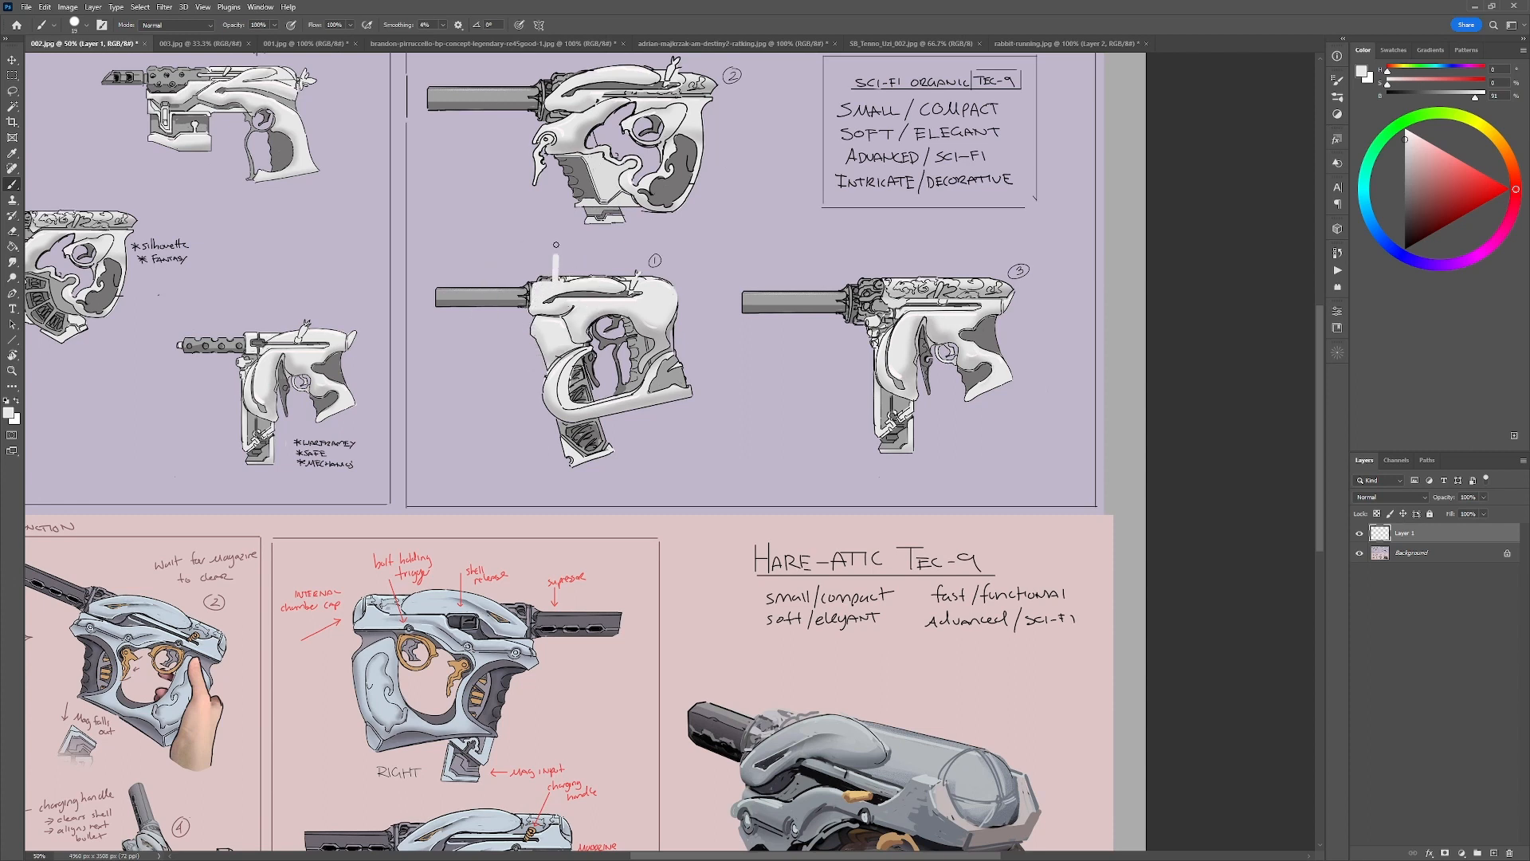
mouse_move(556, 244)
mouse_down()
mouse_move(563, 232)
mouse_move(564, 274)
mouse_up()
key(d)
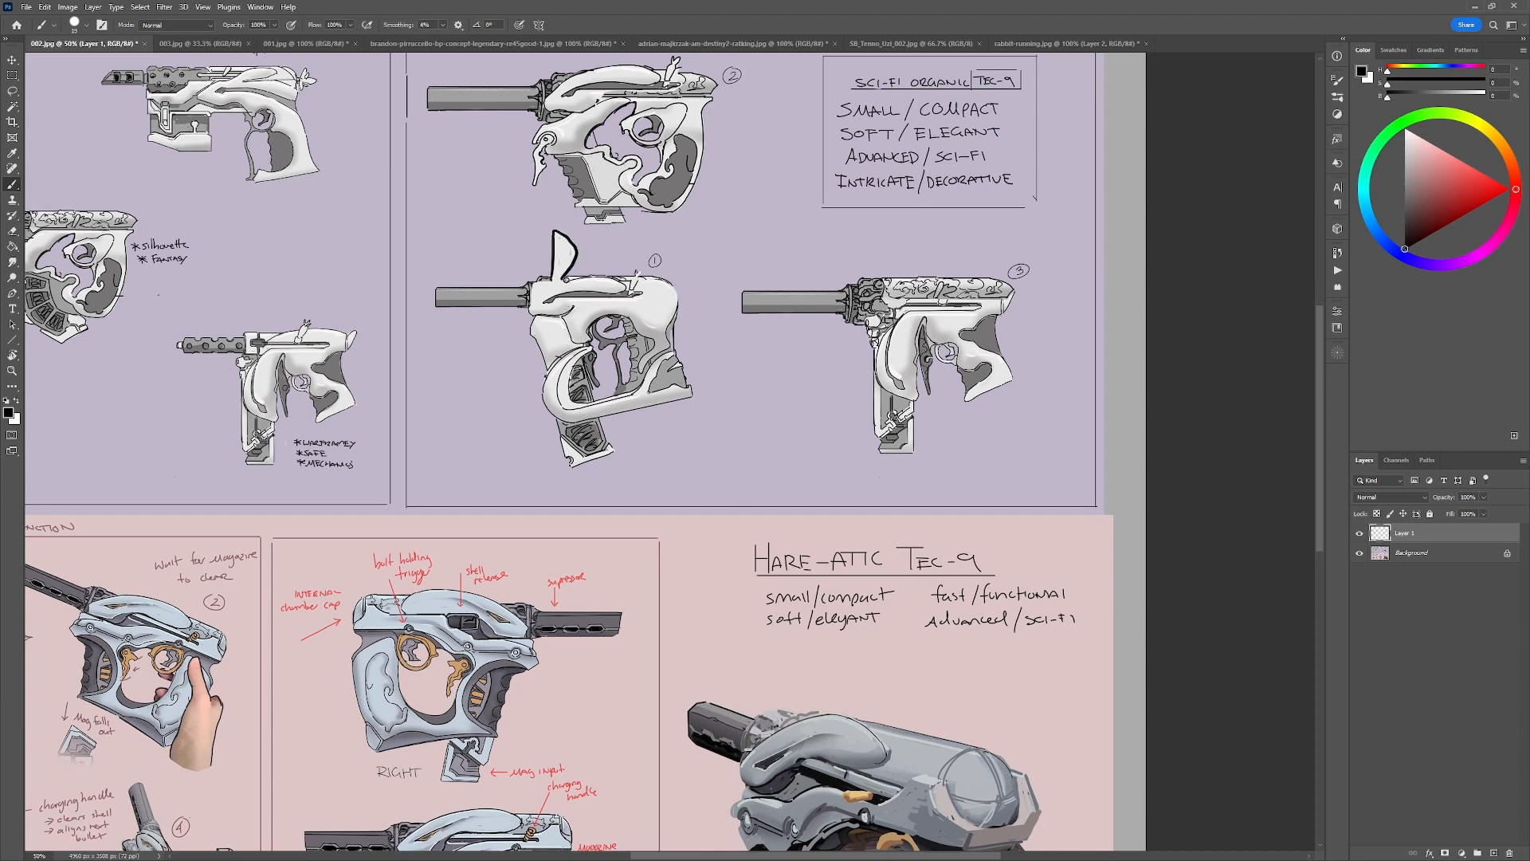
Thicken the black contour along the top of gun sketch 1 and cover its small rear ears and slide details with sampled body white.
alt+click(576, 280)
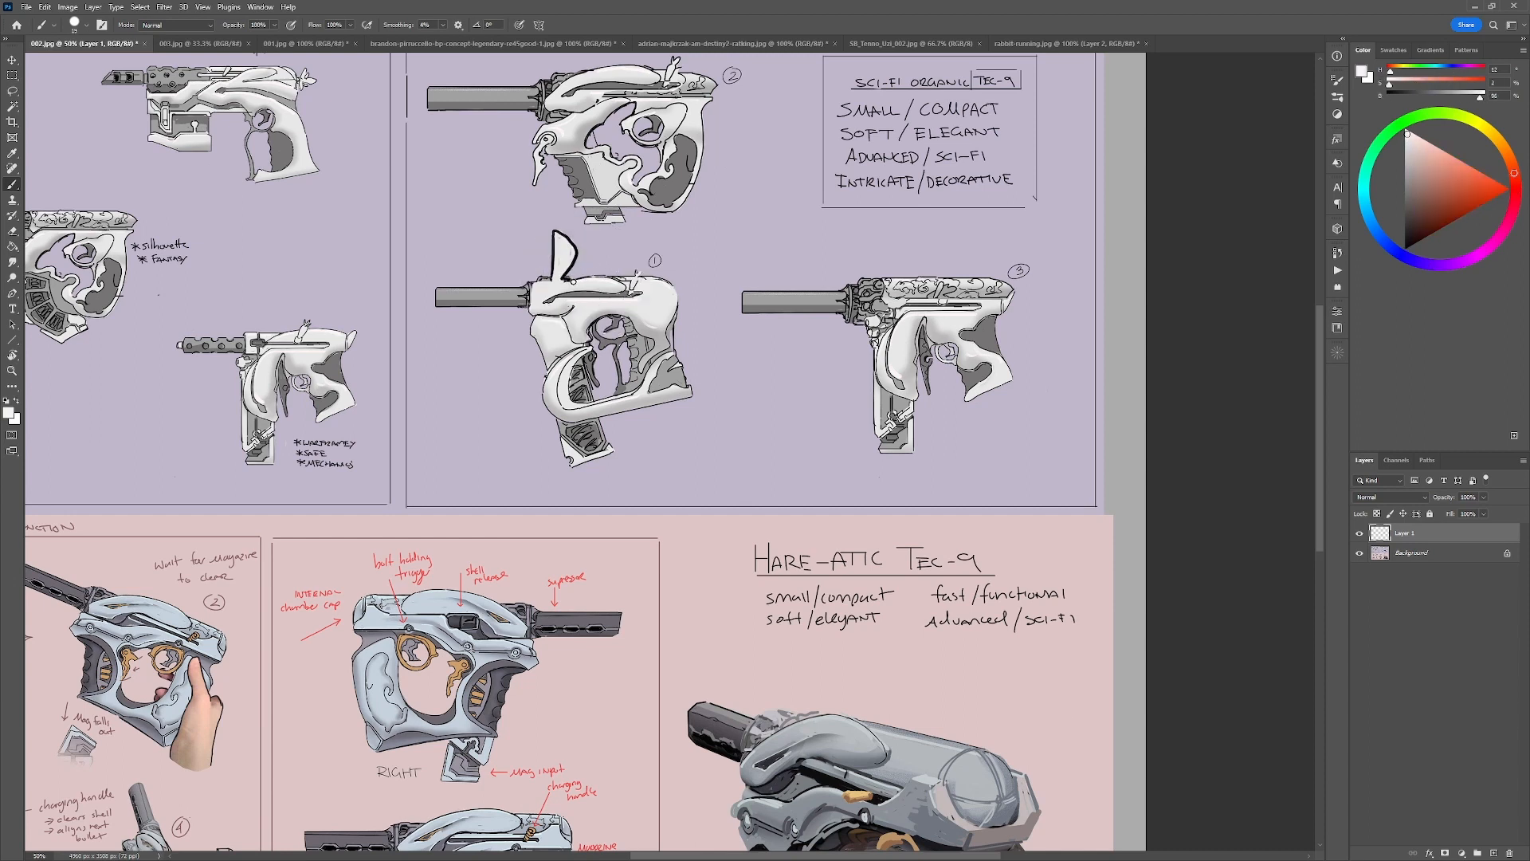
key(d)
mouse_move(563, 279)
mouse_down()
mouse_move(618, 277)
mouse_move(536, 286)
mouse_move(673, 285)
mouse_up()
key(ctrl+z)
alt+click(647, 281)
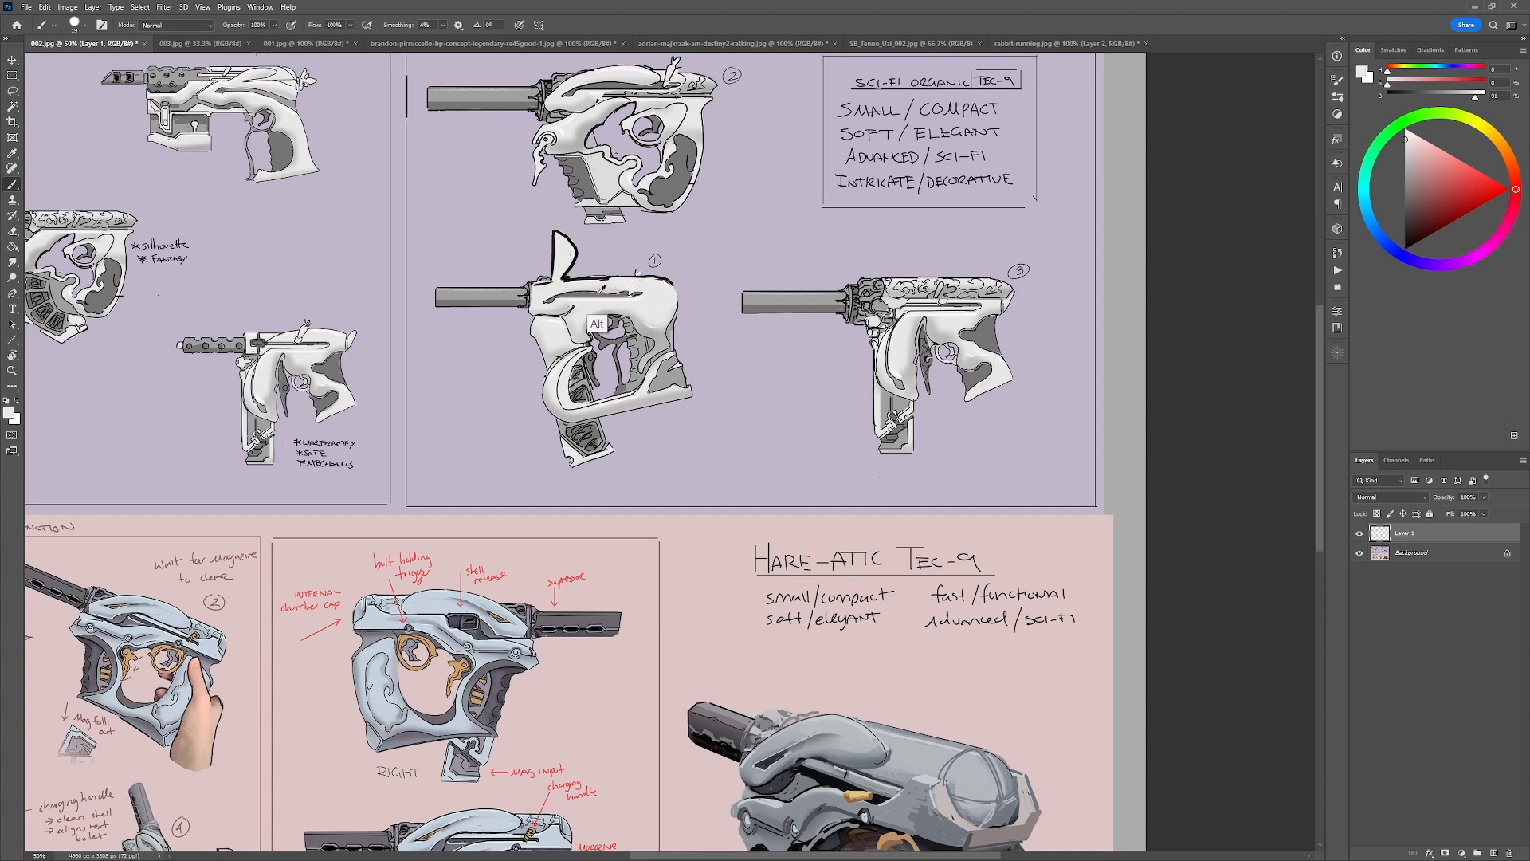
alt+click(598, 323)
mouse_move(575, 293)
mouse_down()
mouse_move(643, 292)
mouse_move(630, 298)
mouse_move(589, 279)
mouse_move(642, 281)
mouse_up()
alt+click(647, 294)
alt+click(622, 319)
alt+click(621, 285)
alt+click(636, 274)
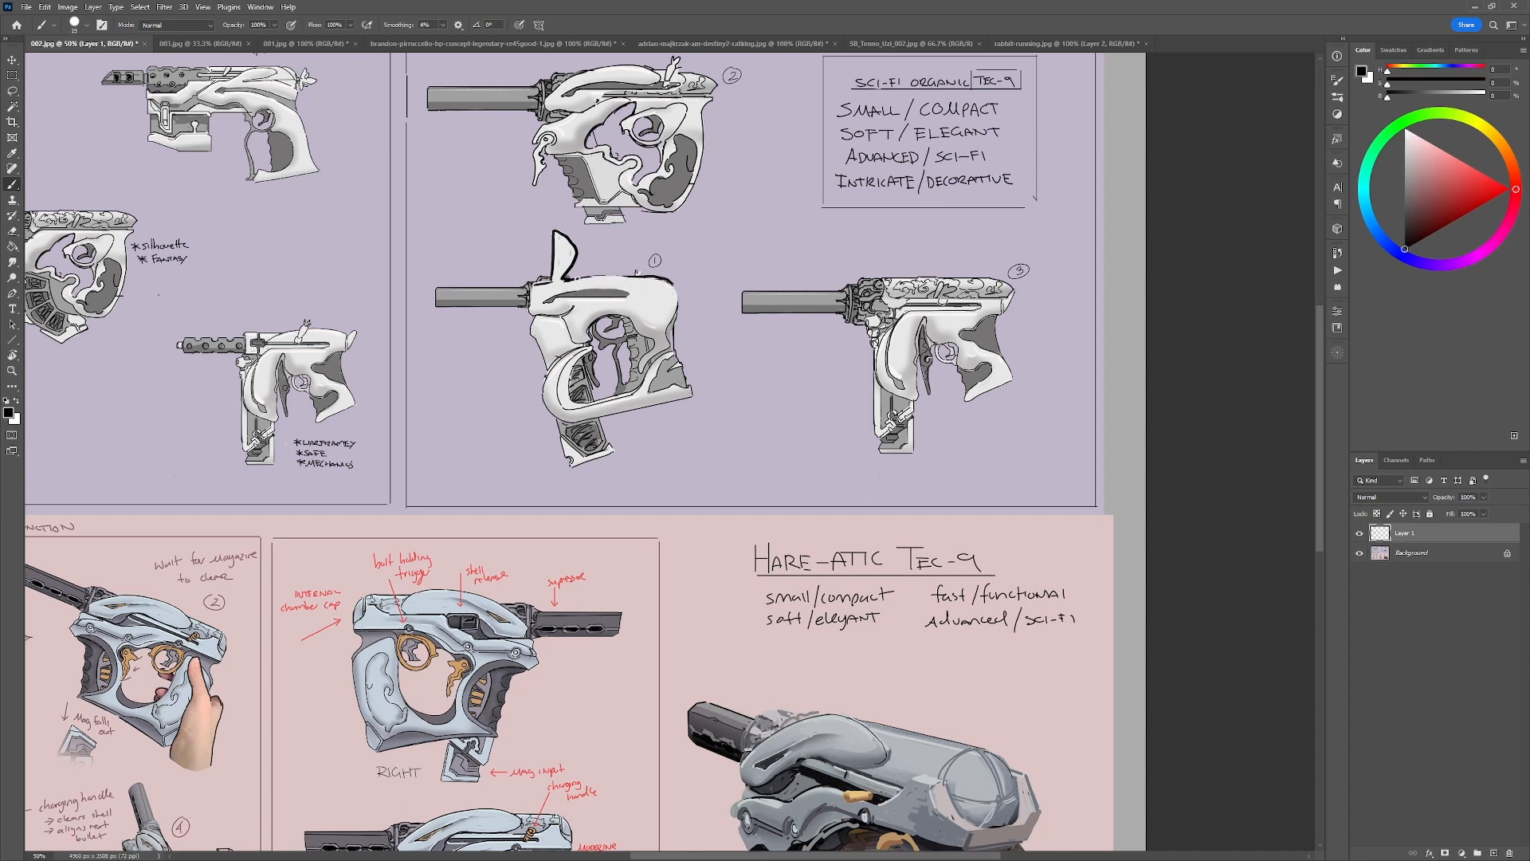
Draw a bold black contour from the ear's base down to the barrel joint on gun sketch 1 and clean its edge.
drag(532, 292, 550, 281)
key(ctrl+z)
alt+click(542, 277)
mouse_move(531, 293)
mouse_down()
mouse_move(542, 272)
mouse_move(533, 284)
mouse_up()
alt+click(521, 305)
alt+click(552, 277)
alt+click(537, 306)
Try strokes across gun sketch 1's body and red marks between sketches 3 and 1, undoing them.
alt+click(674, 280)
drag(589, 322, 667, 296)
key(ctrl+z)
key(ctrl+z)
drag(1468, 188, 1525, 189)
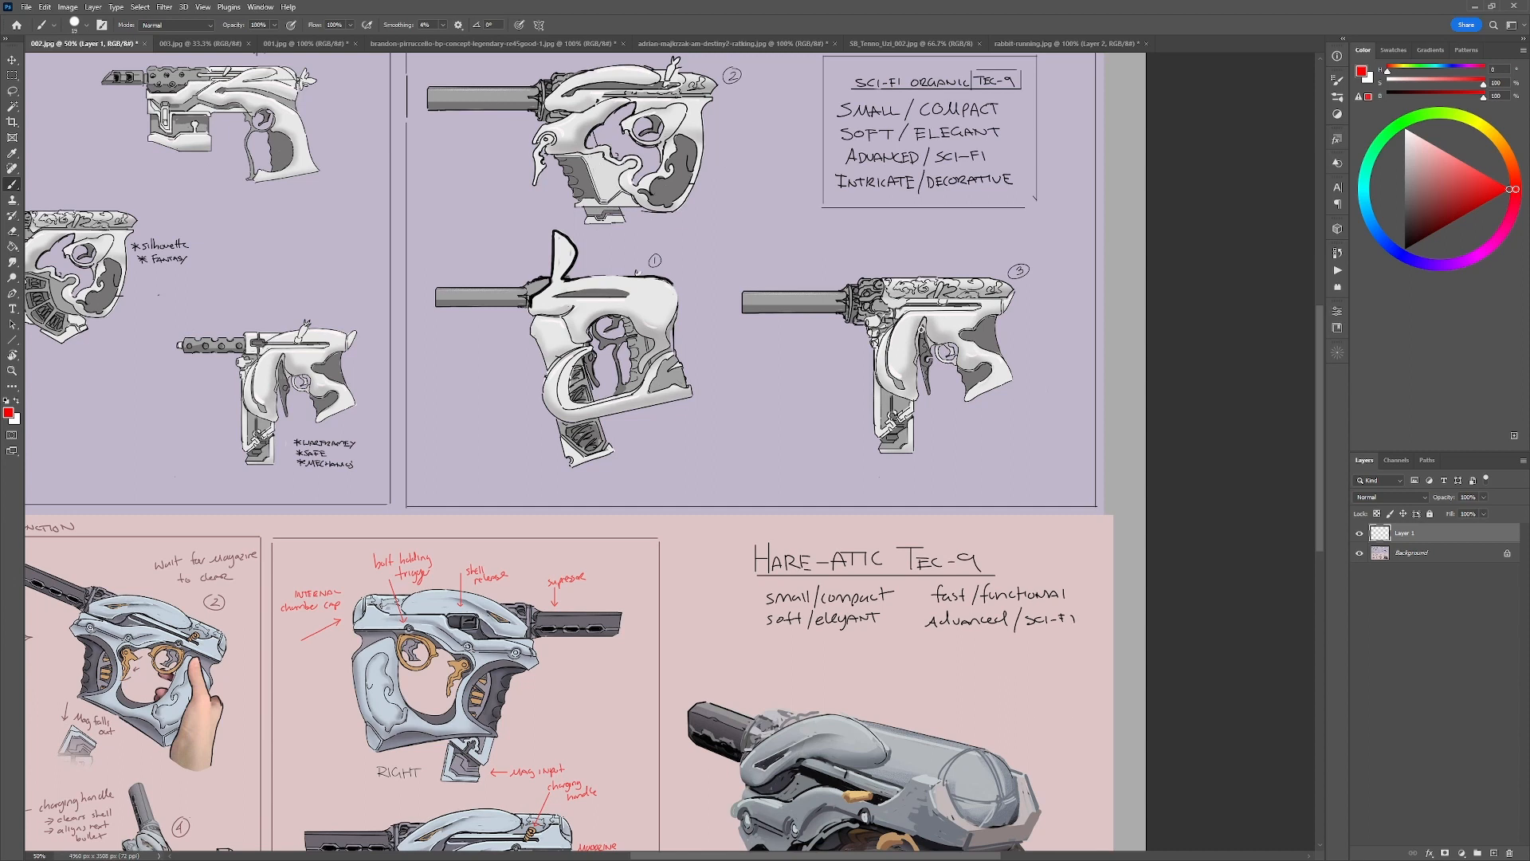
mouse_move(793, 258)
mouse_down()
mouse_move(552, 271)
mouse_move(553, 248)
mouse_move(548, 306)
mouse_move(554, 243)
mouse_up()
key(ctrl+z)
key(ctrl+z)
Mark the carved slide and the skull on the Destiny 2 pistol's side view in red, undoing each mark.
click(715, 45)
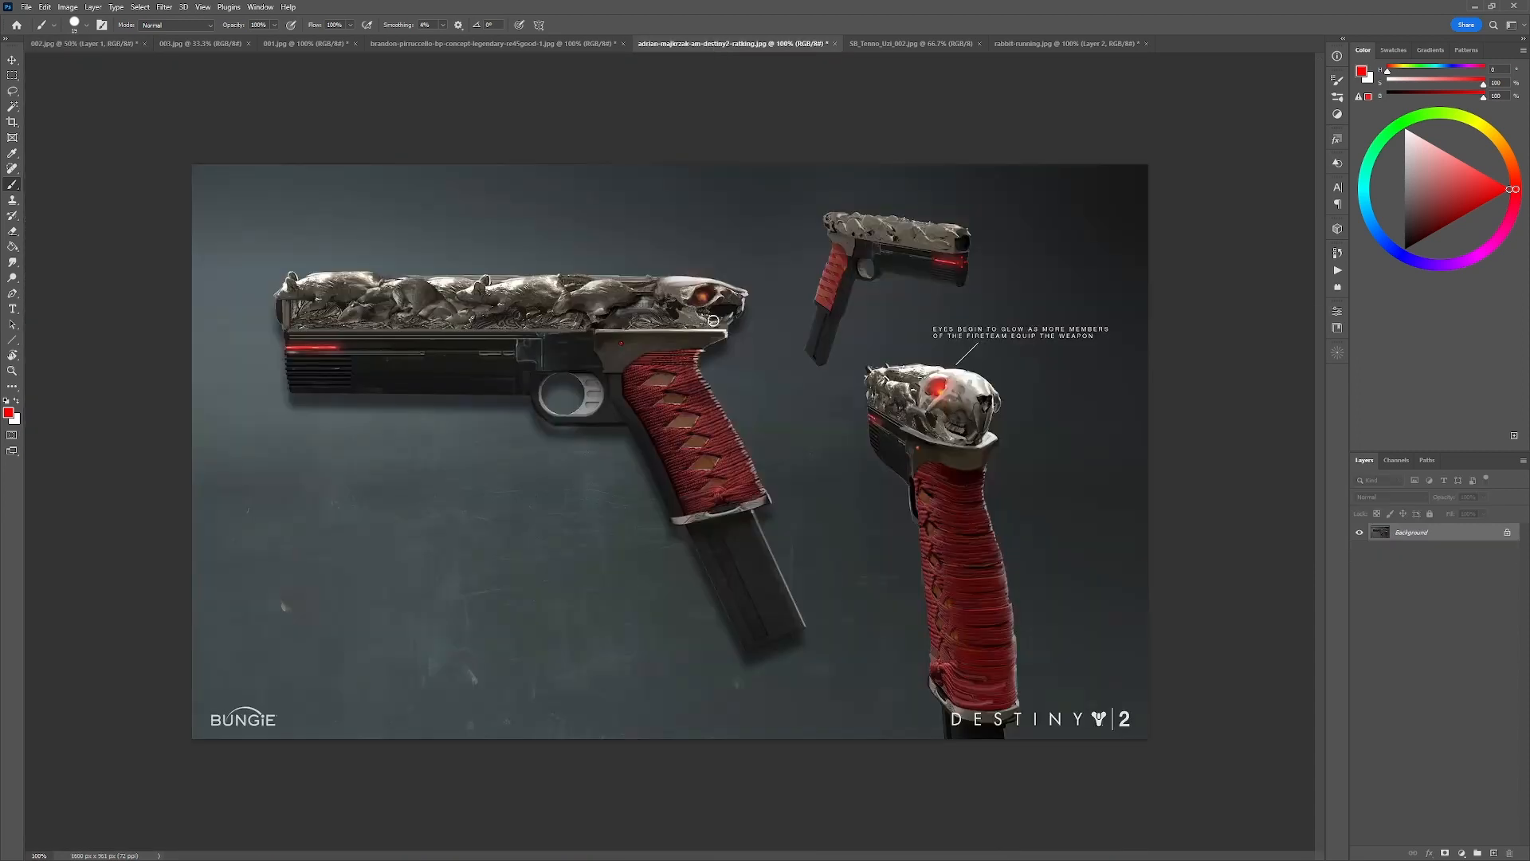
mouse_move(619, 332)
mouse_down()
mouse_move(577, 352)
mouse_move(623, 315)
mouse_up()
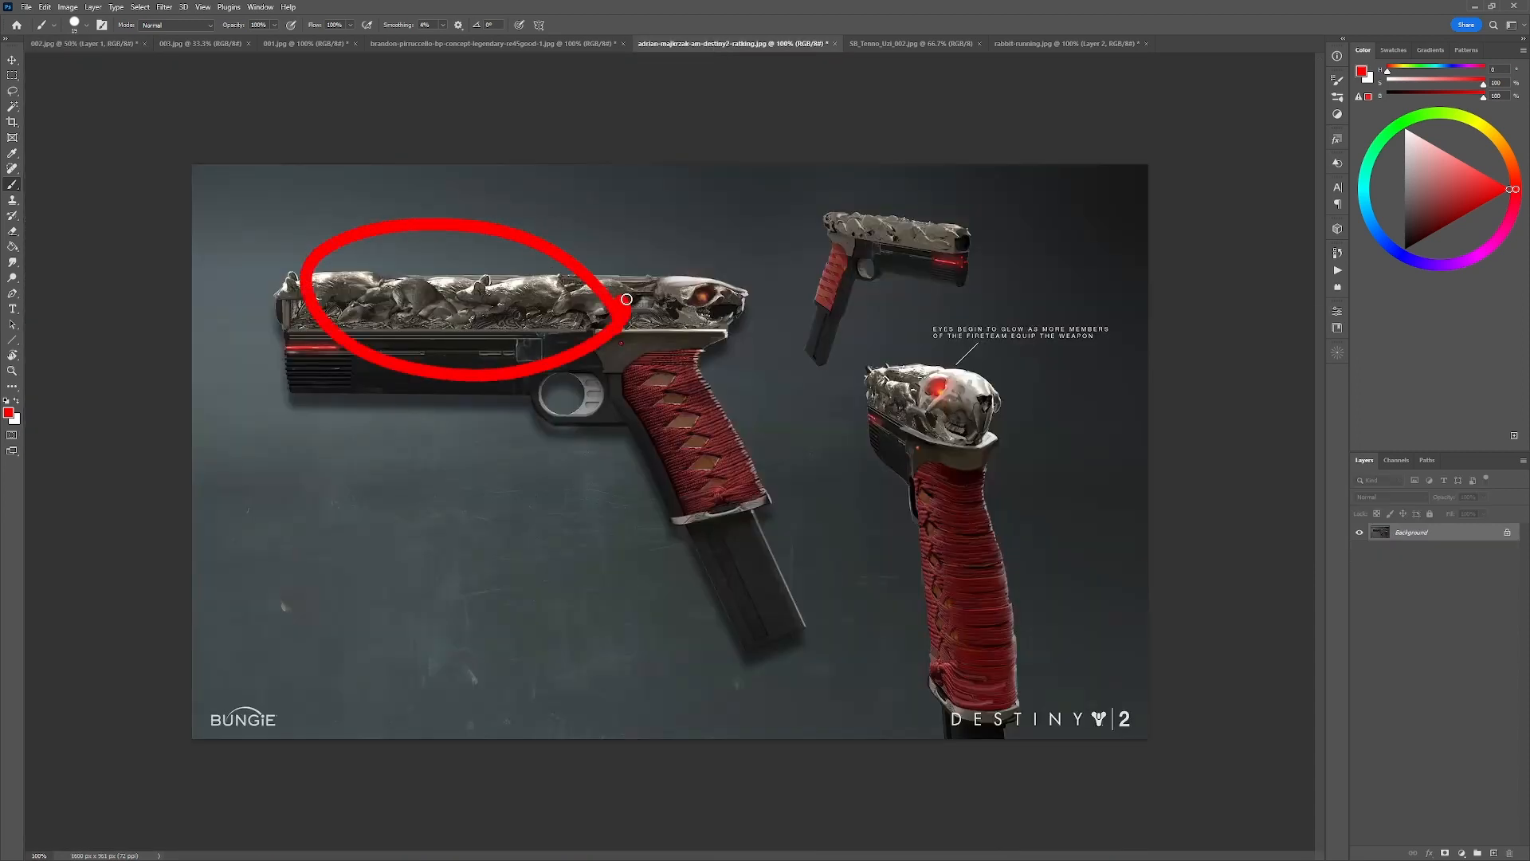
key(ctrl+z)
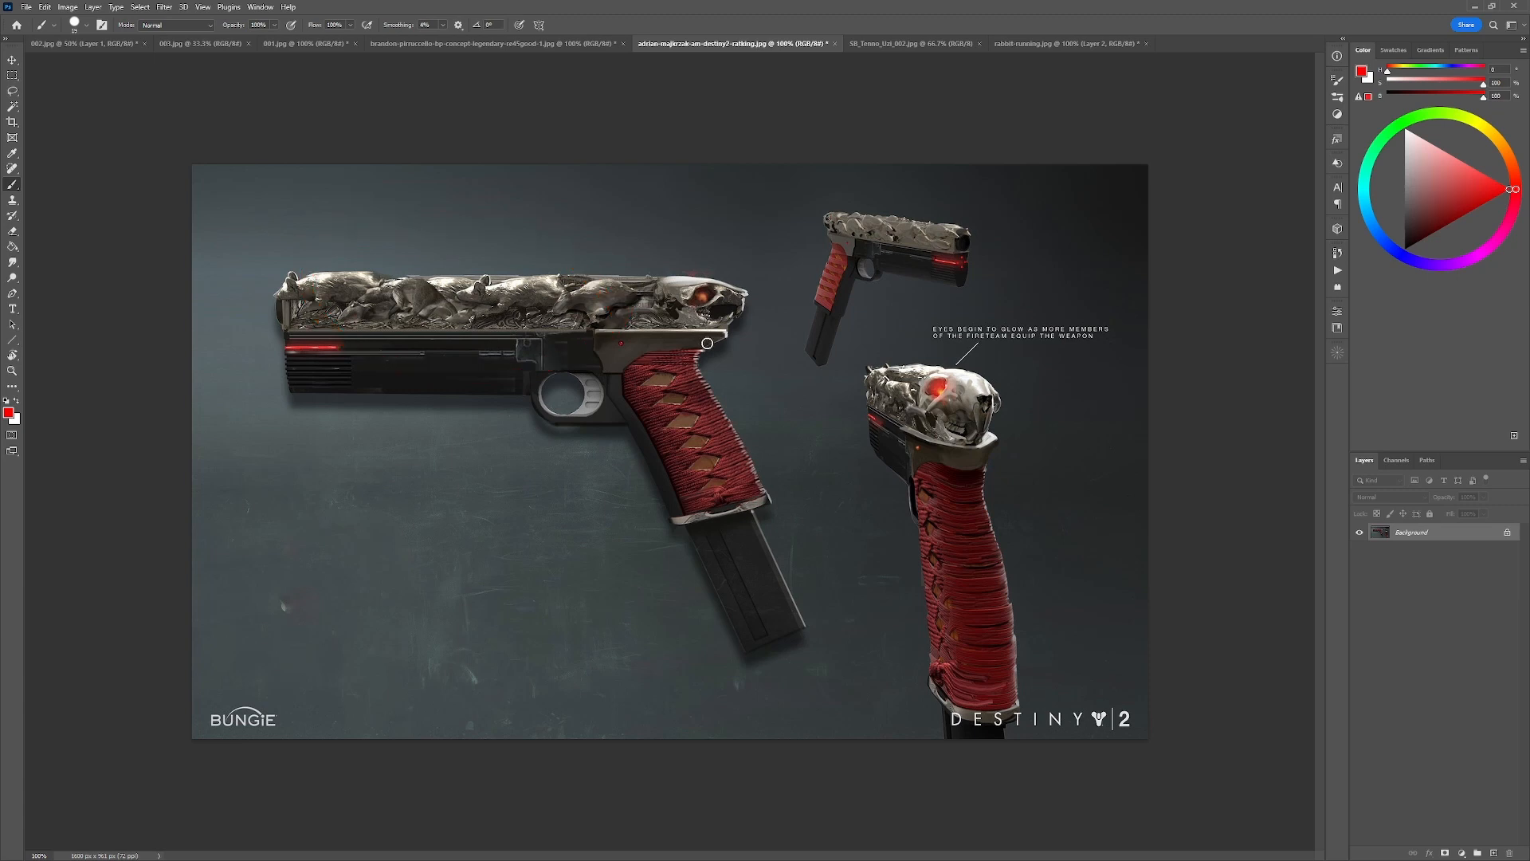
mouse_move(673, 271)
mouse_down()
mouse_move(722, 320)
mouse_move(701, 317)
mouse_move(726, 284)
mouse_up()
key(ctrl+z)
mouse_move(655, 306)
mouse_down()
mouse_move(686, 294)
mouse_move(653, 270)
mouse_up()
key(ctrl+z)
Sketch a small animal shape in red over the skull on the Destiny 2 rear view and undo all its strokes.
key(ctrl+z)
mouse_move(923, 387)
mouse_down()
mouse_move(972, 387)
mouse_move(926, 426)
mouse_move(982, 426)
mouse_move(966, 434)
mouse_move(976, 427)
mouse_move(914, 413)
mouse_move(923, 388)
mouse_move(908, 381)
mouse_move(1019, 409)
mouse_move(1002, 385)
mouse_up()
key(ctrl+z)
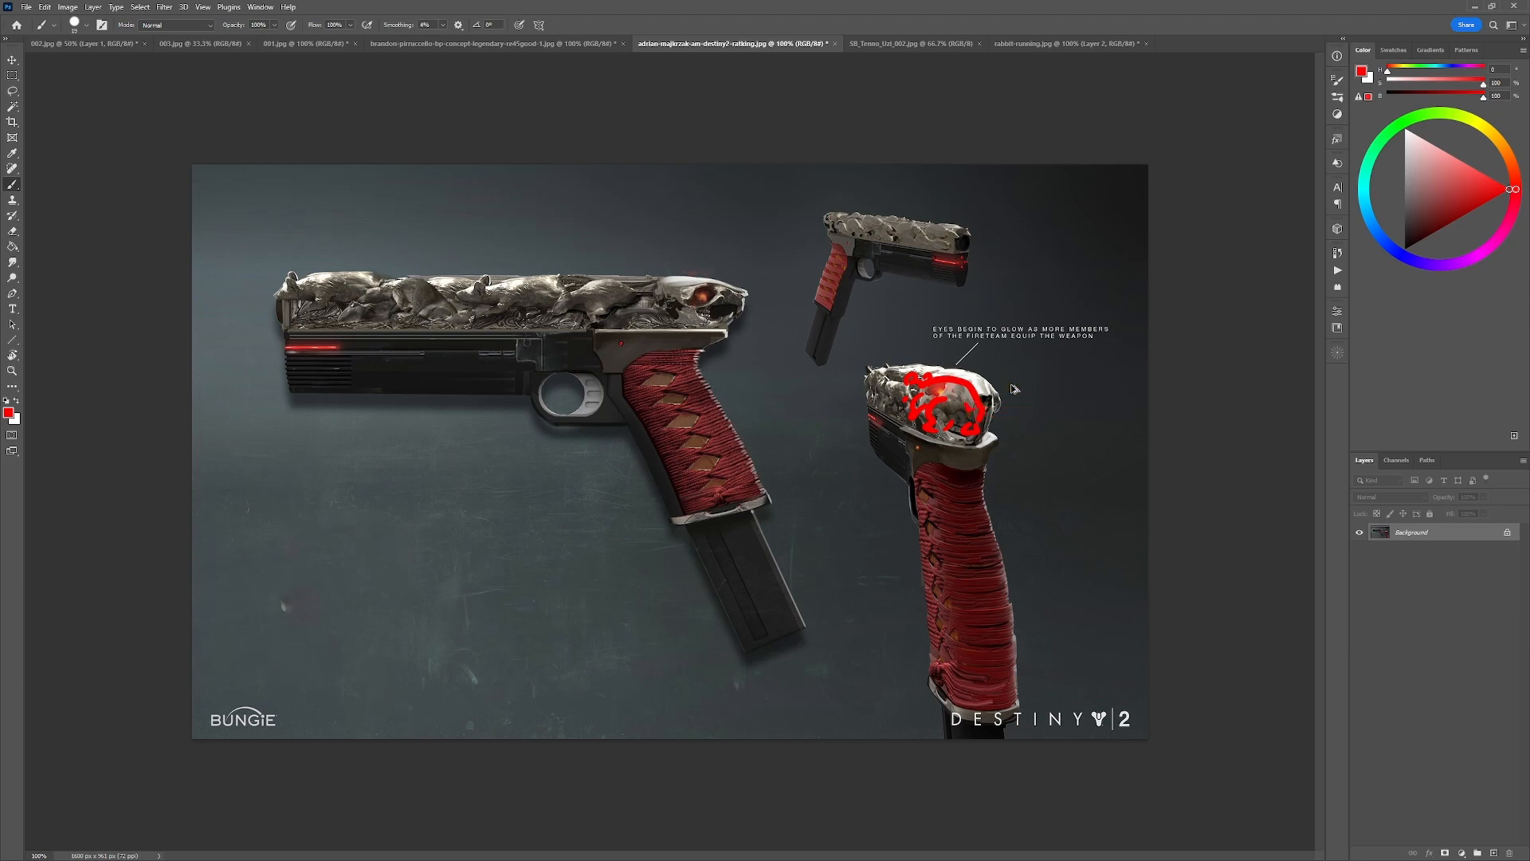
key(ctrl+z)
key(ctrl+z)
key(ctrl+z)
key(ctrl+z)
key(ctrl+z)
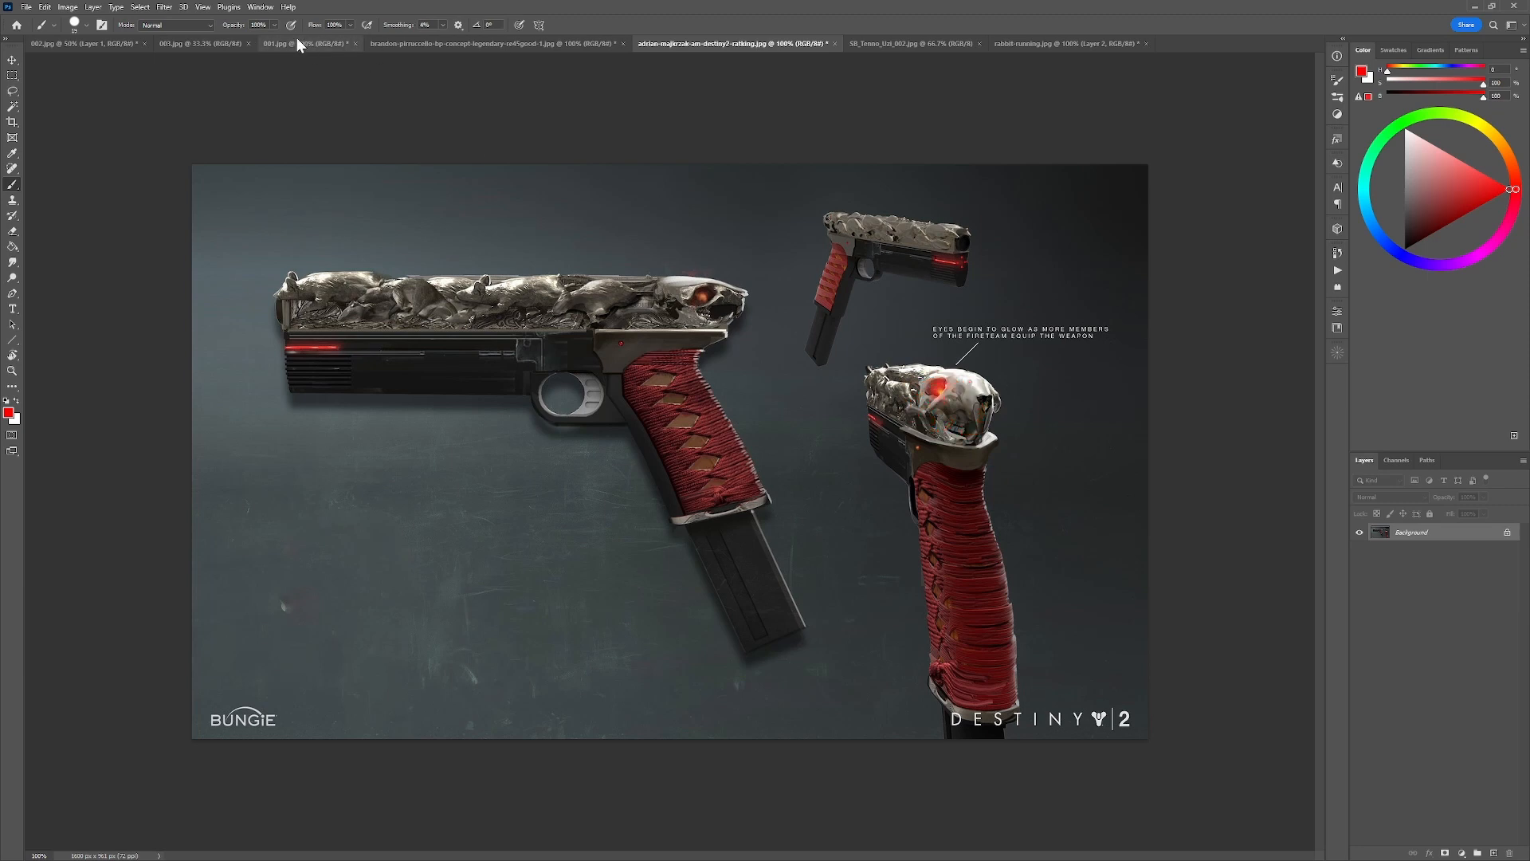
Compare gun sketch 1 on the 002.jpg sheet with the gesture lines on the running rabbit photo.
click(199, 42)
click(83, 44)
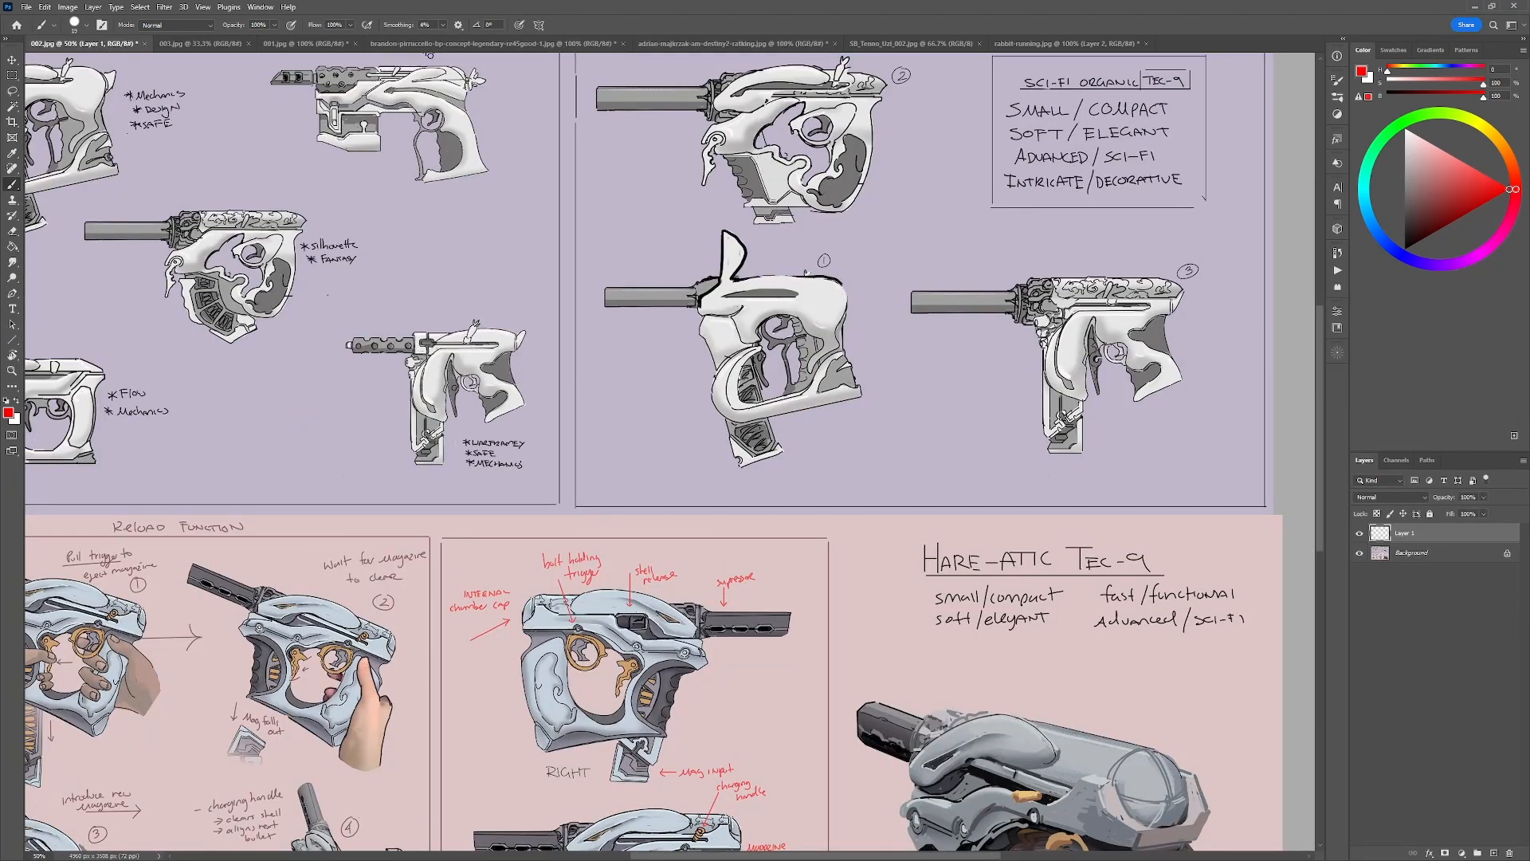
click(1070, 42)
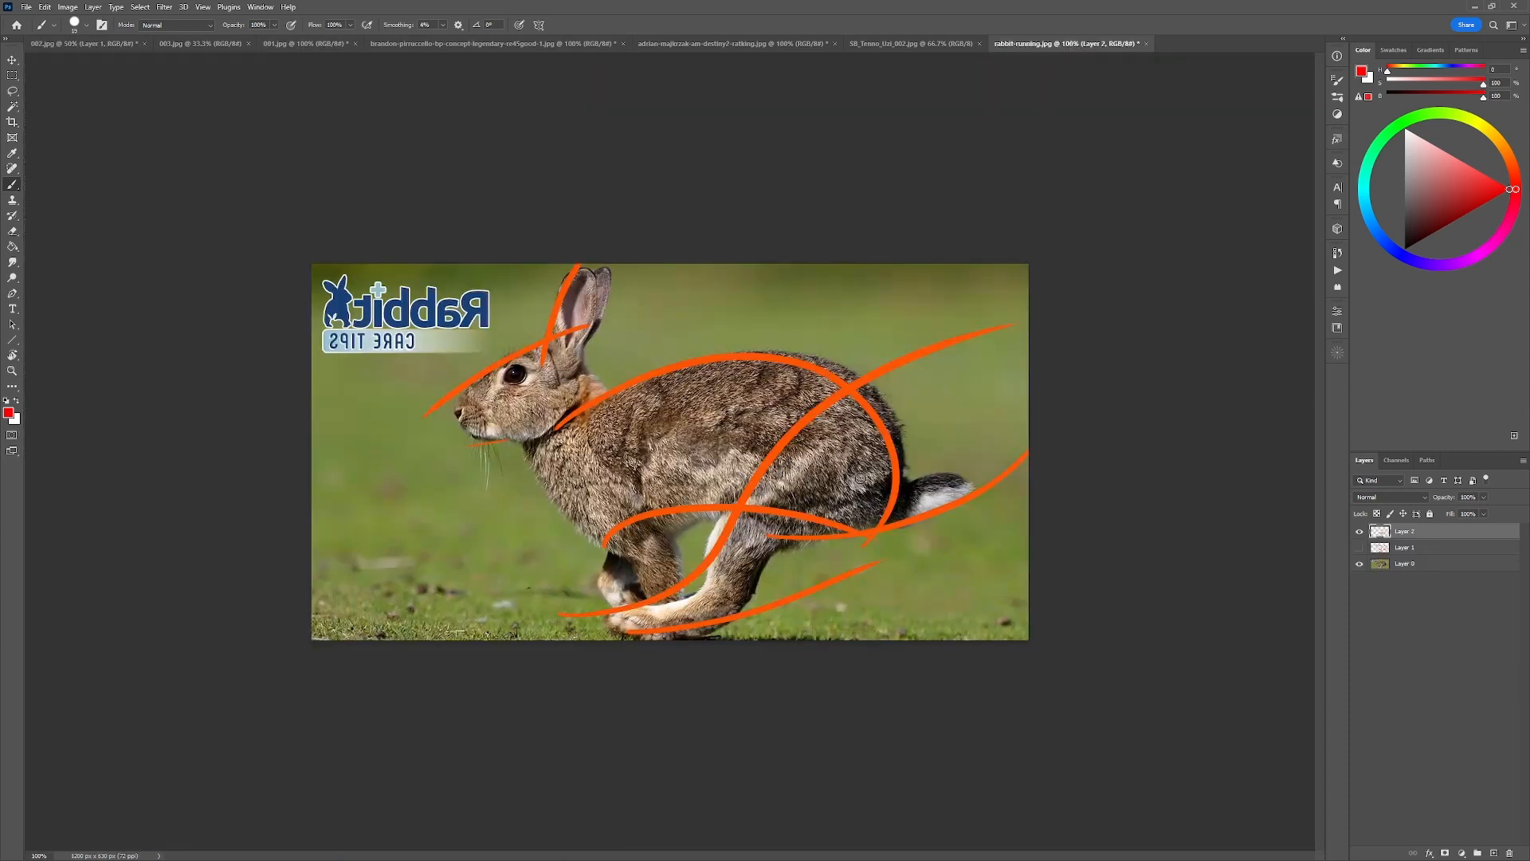
click(91, 44)
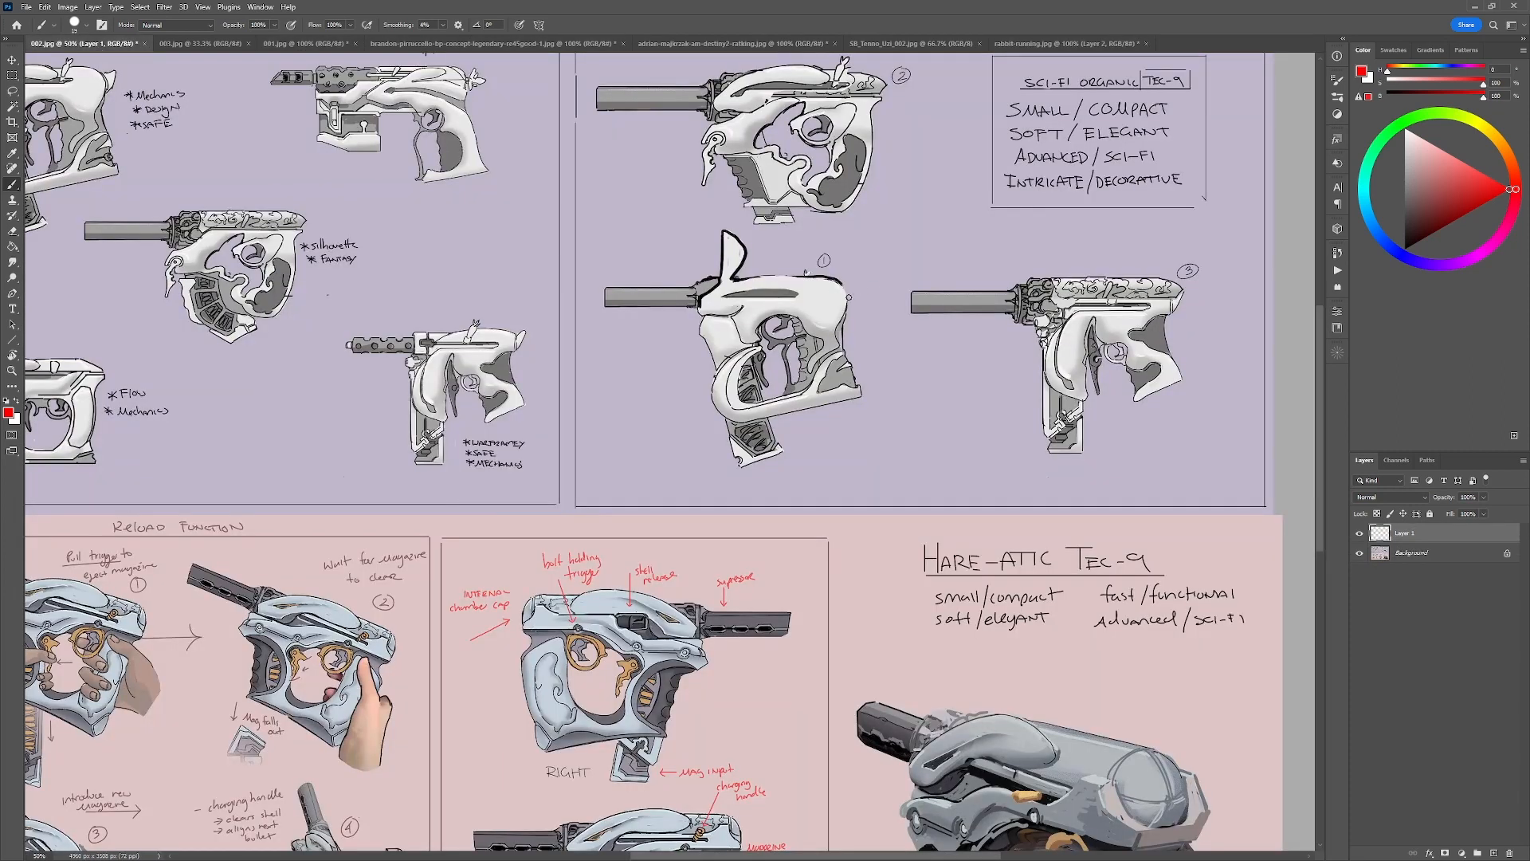
Try a red rabbit tail with black outlines at the upper rear of gun sketch 1, undoing the strokes.
drag(844, 302, 847, 313)
alt+click(837, 296)
mouse_move(847, 305)
mouse_down()
mouse_move(863, 302)
mouse_move(847, 311)
mouse_up()
key(d)
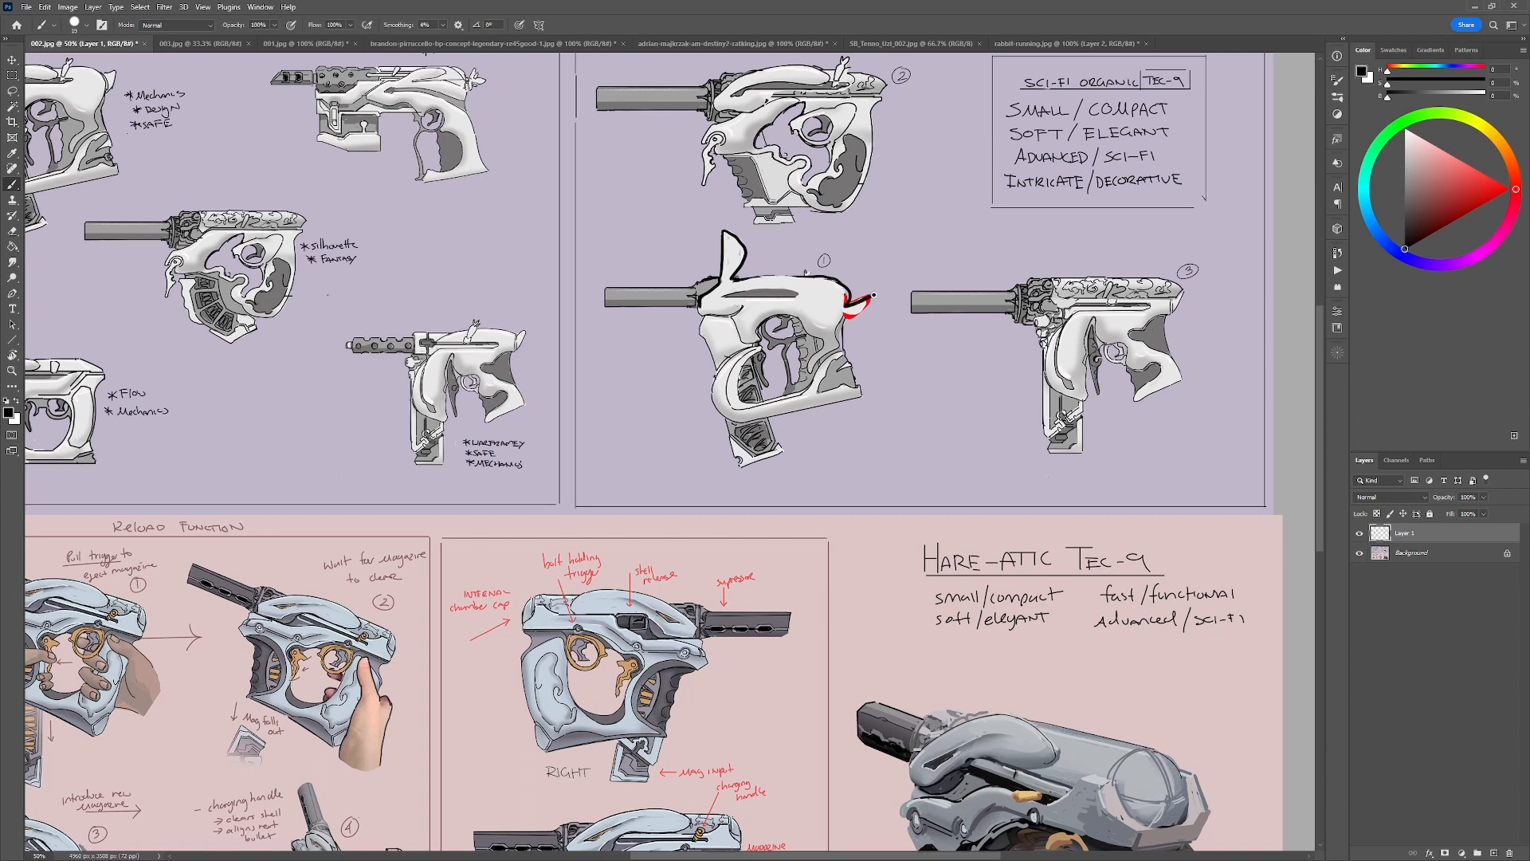
key(ctrl+z)
mouse_move(842, 284)
mouse_down()
mouse_move(848, 314)
mouse_move(869, 300)
mouse_move(841, 313)
mouse_move(814, 291)
mouse_move(879, 267)
mouse_up()
key(ctrl+z)
key(ctrl+alt+z)
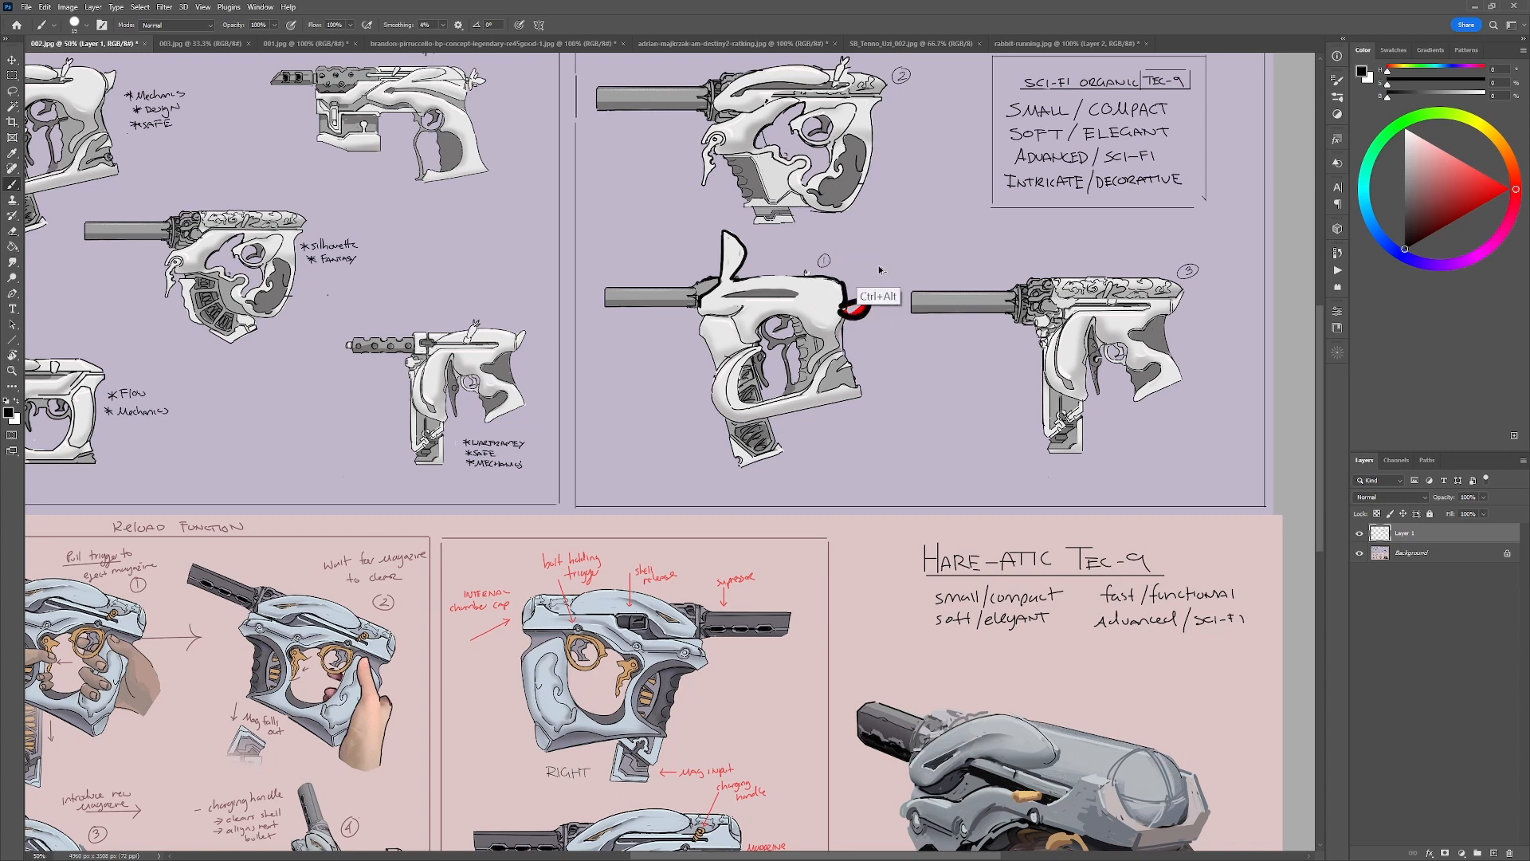
key(ctrl+alt+z)
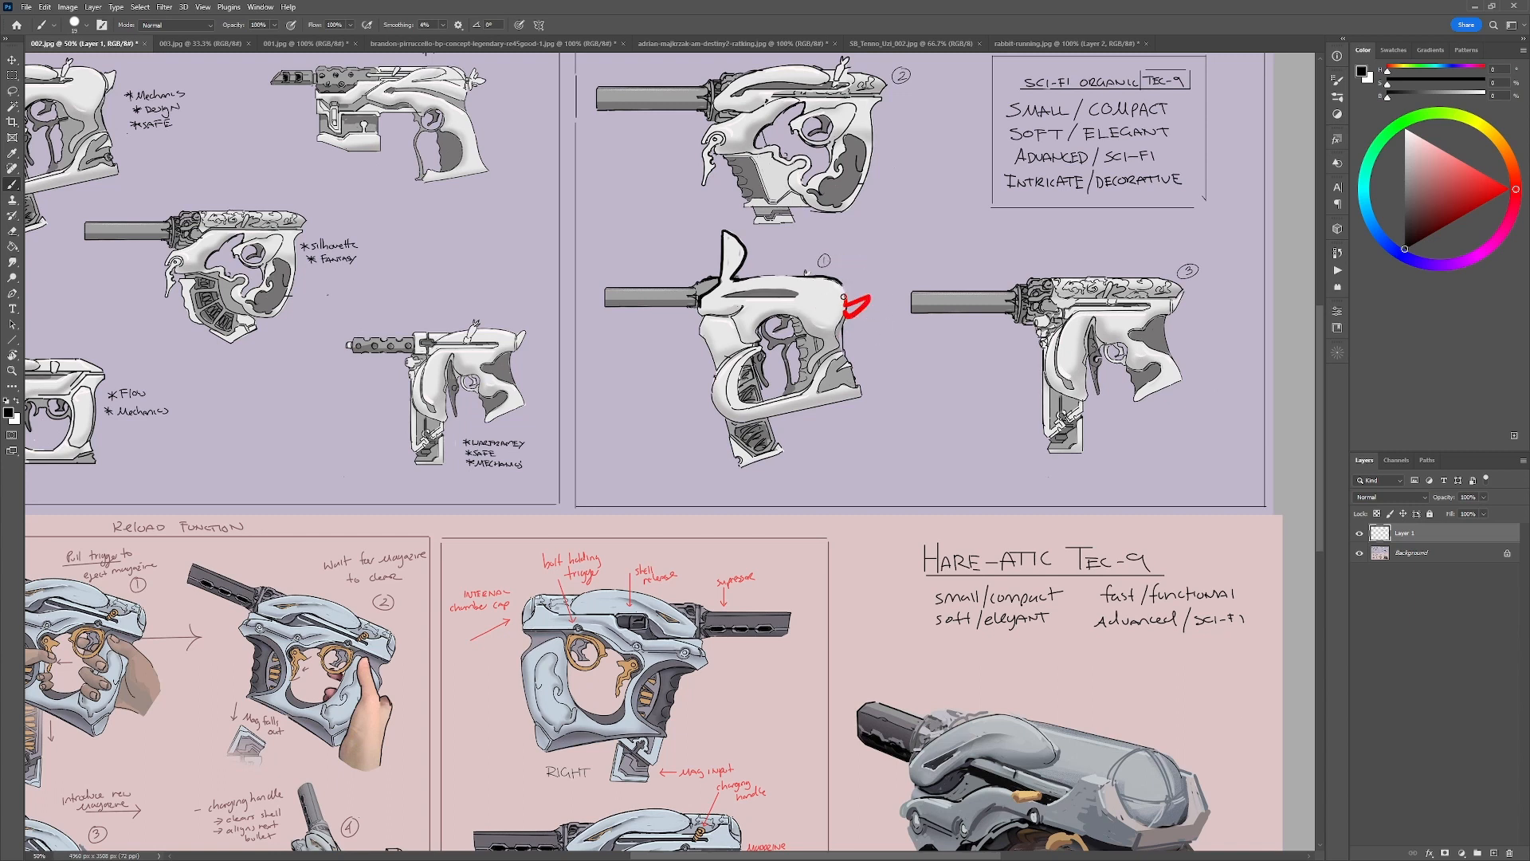
key(ctrl+alt+z)
Paint a bold black line sweeping diagonally across the upper body of gun sketch 1 and clean up the surrounding white surface.
drag(946, 440, 901, 420)
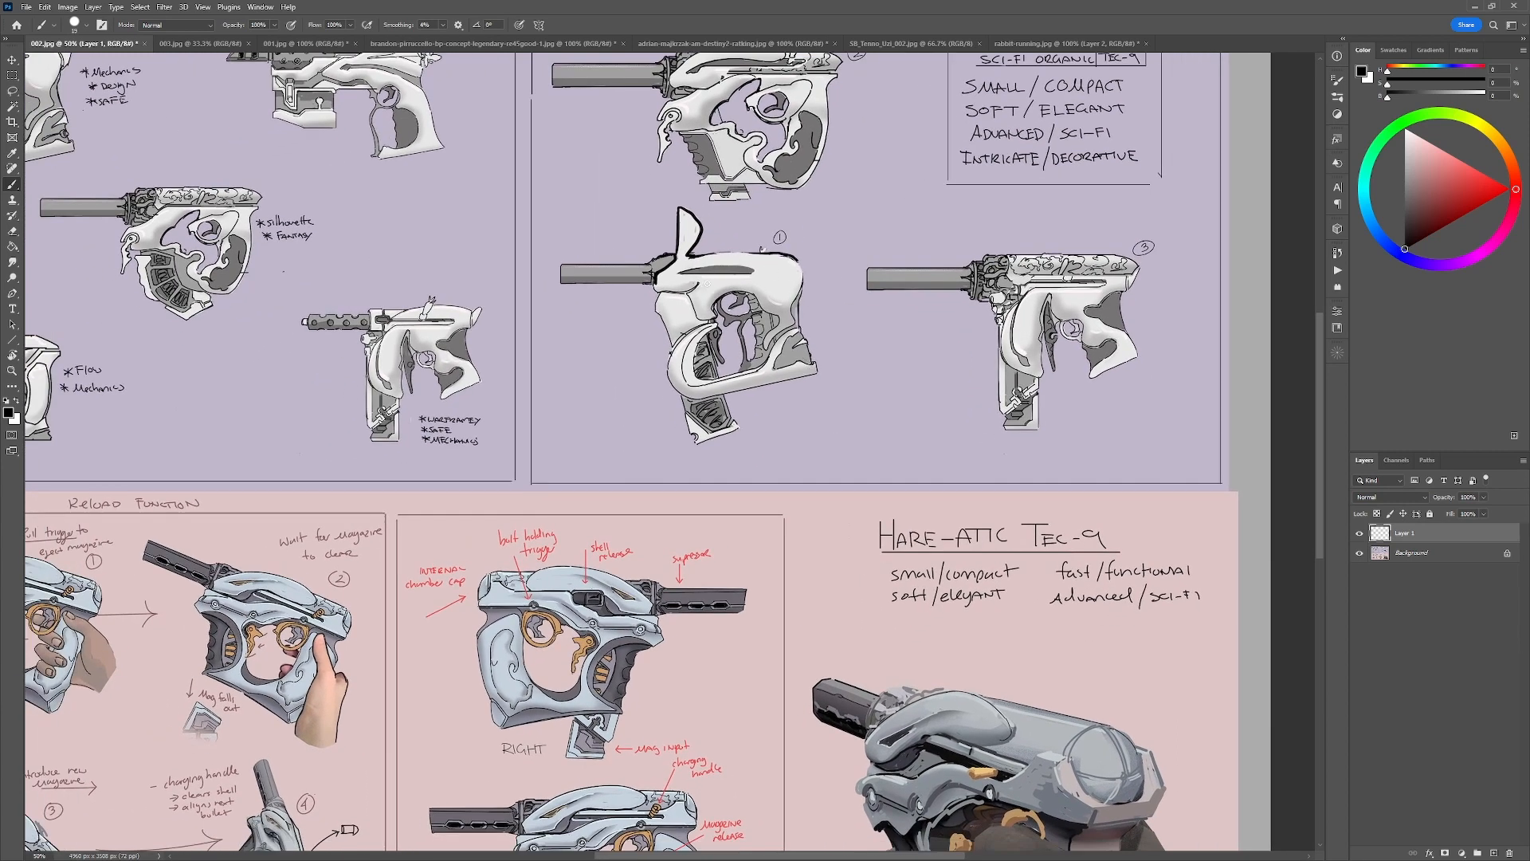
alt+click(713, 272)
key(d)
key(ctrl+z)
mouse_move(686, 293)
mouse_down()
mouse_move(794, 259)
mouse_move(714, 279)
mouse_move(778, 262)
mouse_move(765, 263)
mouse_up()
alt+click(742, 280)
alt+click(721, 281)
alt+click(693, 282)
key(d)
key(ctrl+z)
Check the reshaped gun sketch 1 against the running rabbit photo's flow lines.
click(1039, 41)
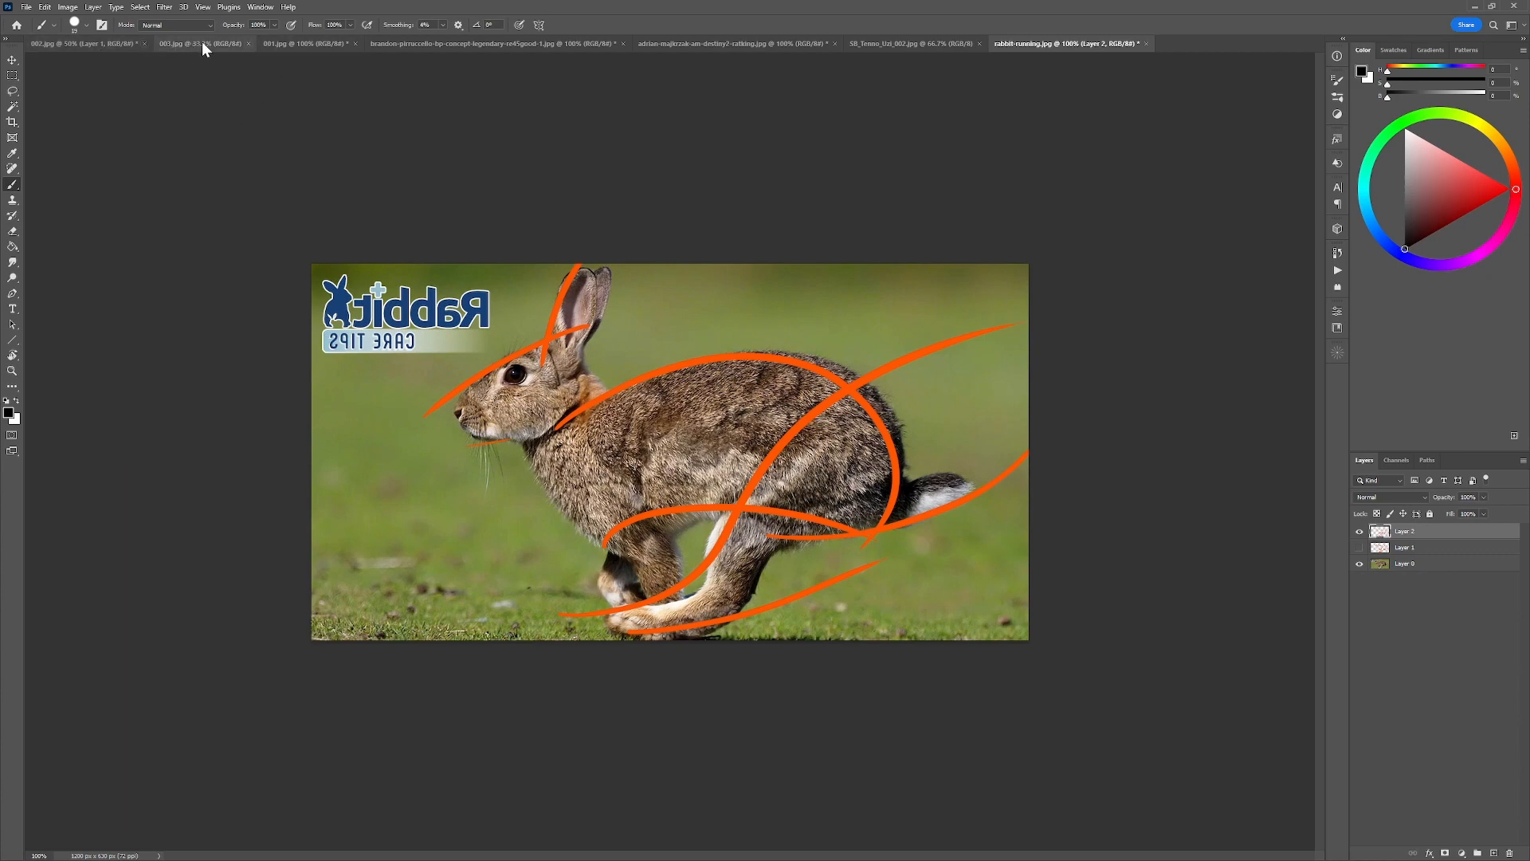
click(106, 41)
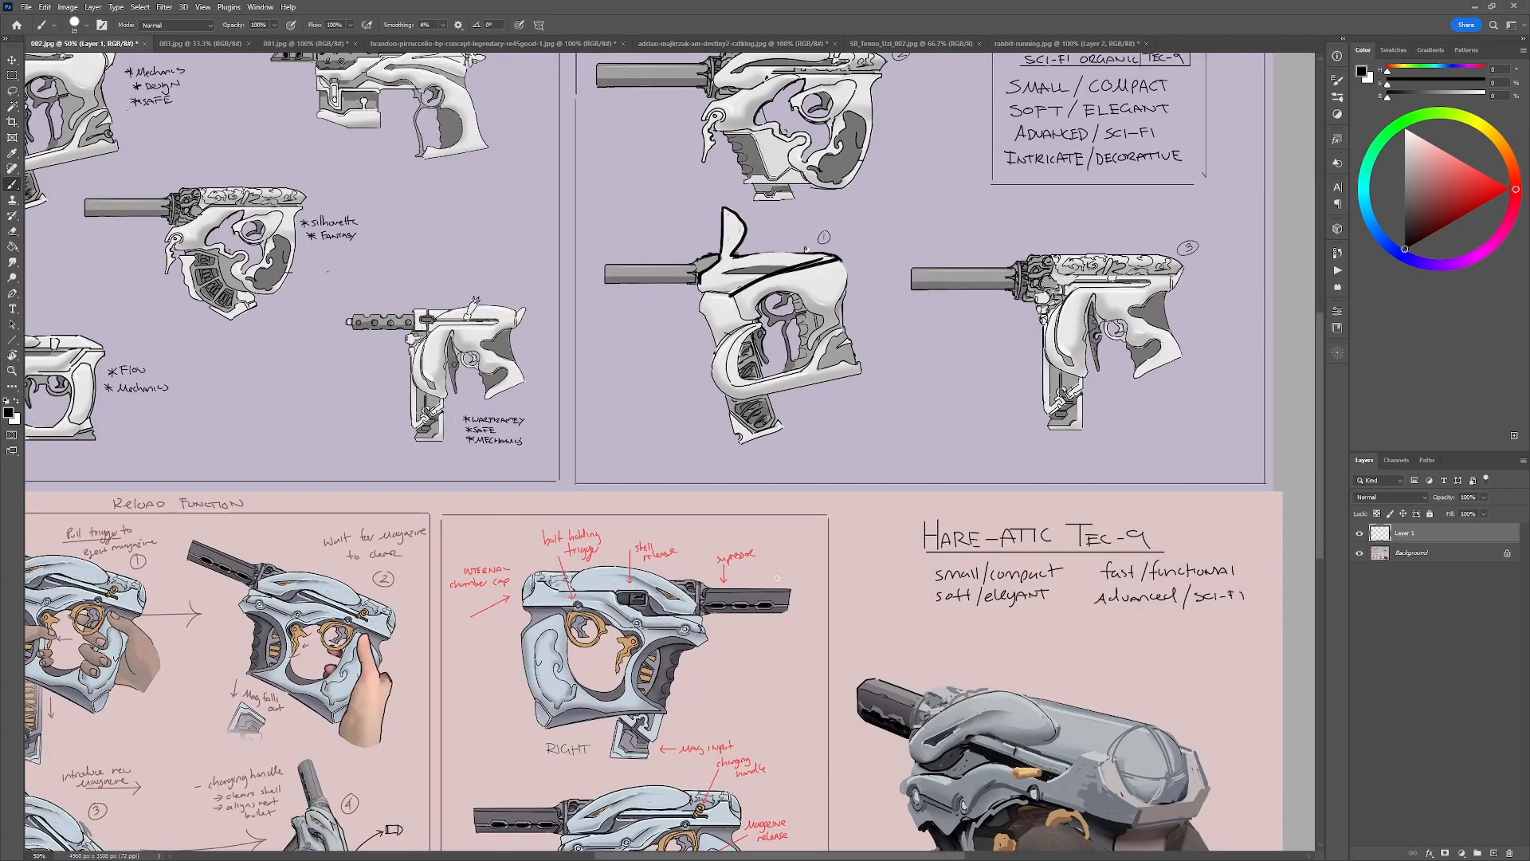
mouse_move(1092, 162)
mouse_down()
mouse_move(817, 247)
mouse_move(658, 219)
mouse_move(937, 235)
mouse_up()
key(ctrl+z)
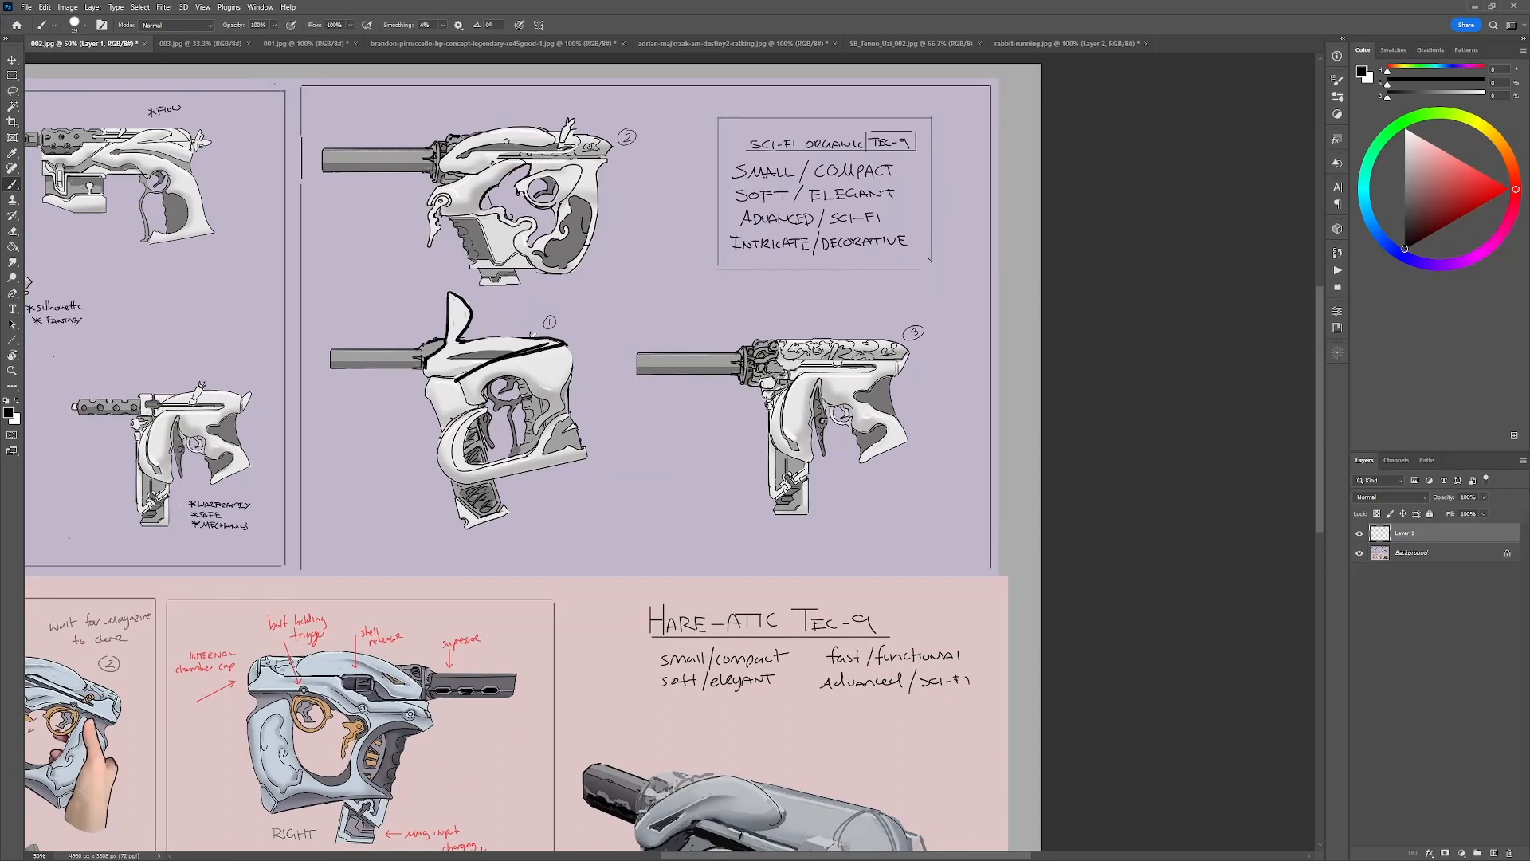
Handwrite "speed." in black beneath the pillars list on 003.jpg and return to the 002.jpg sheet.
click(194, 44)
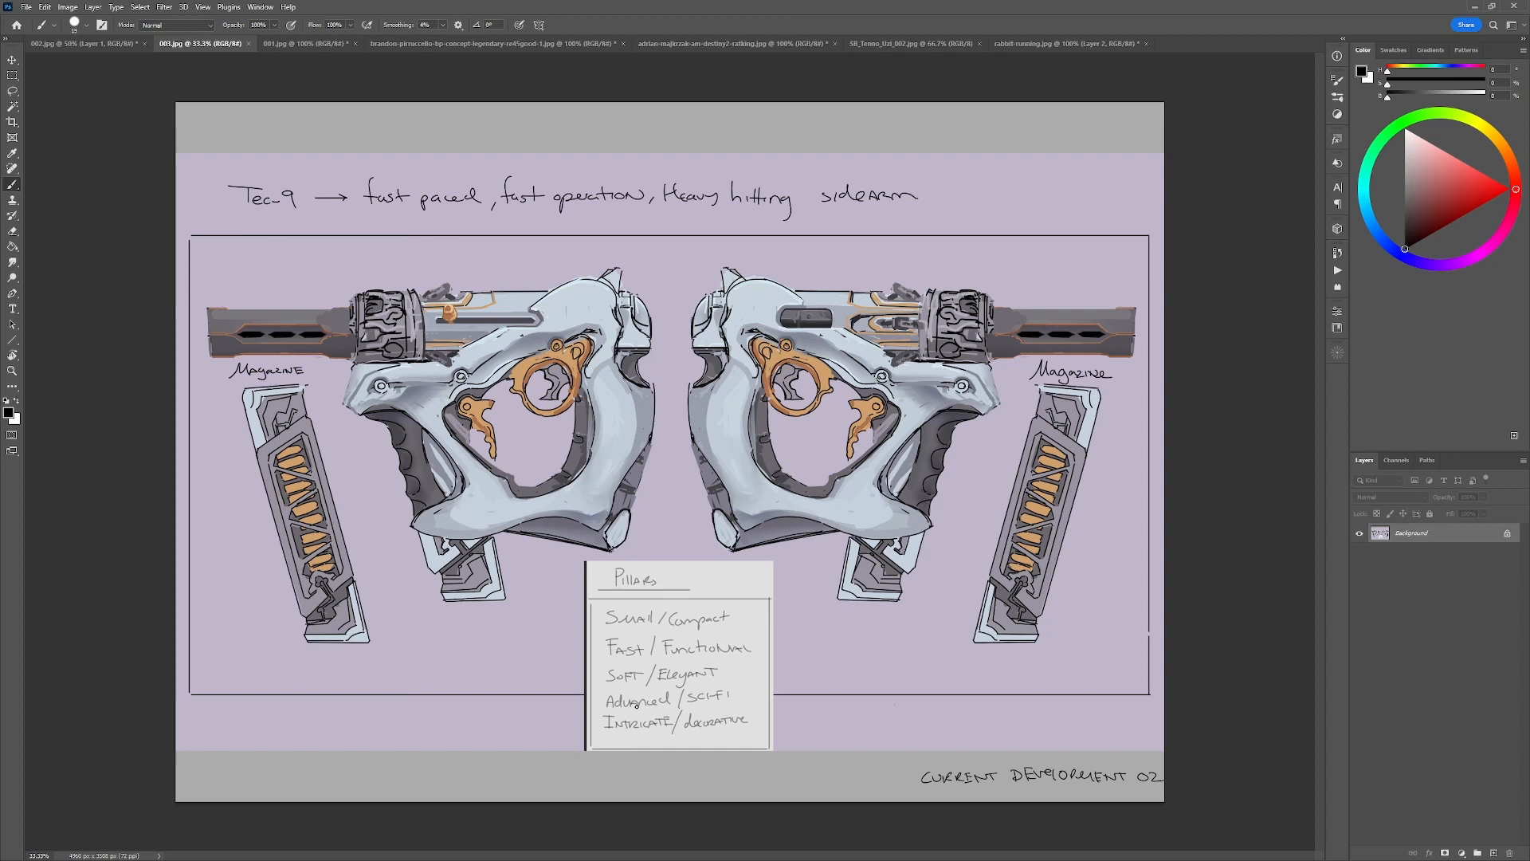
drag(621, 742, 674, 757)
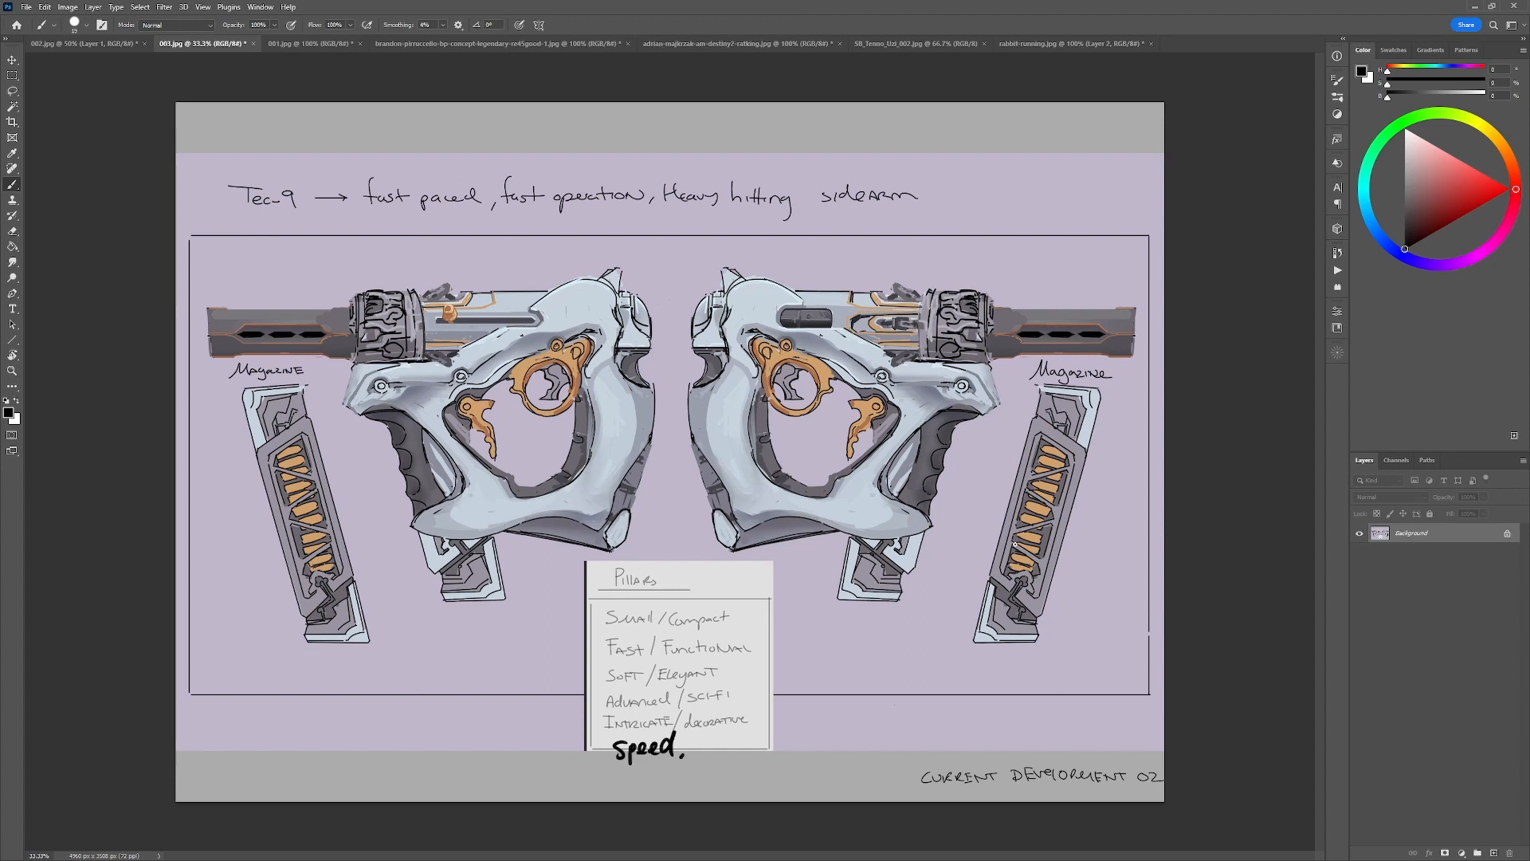
click(100, 45)
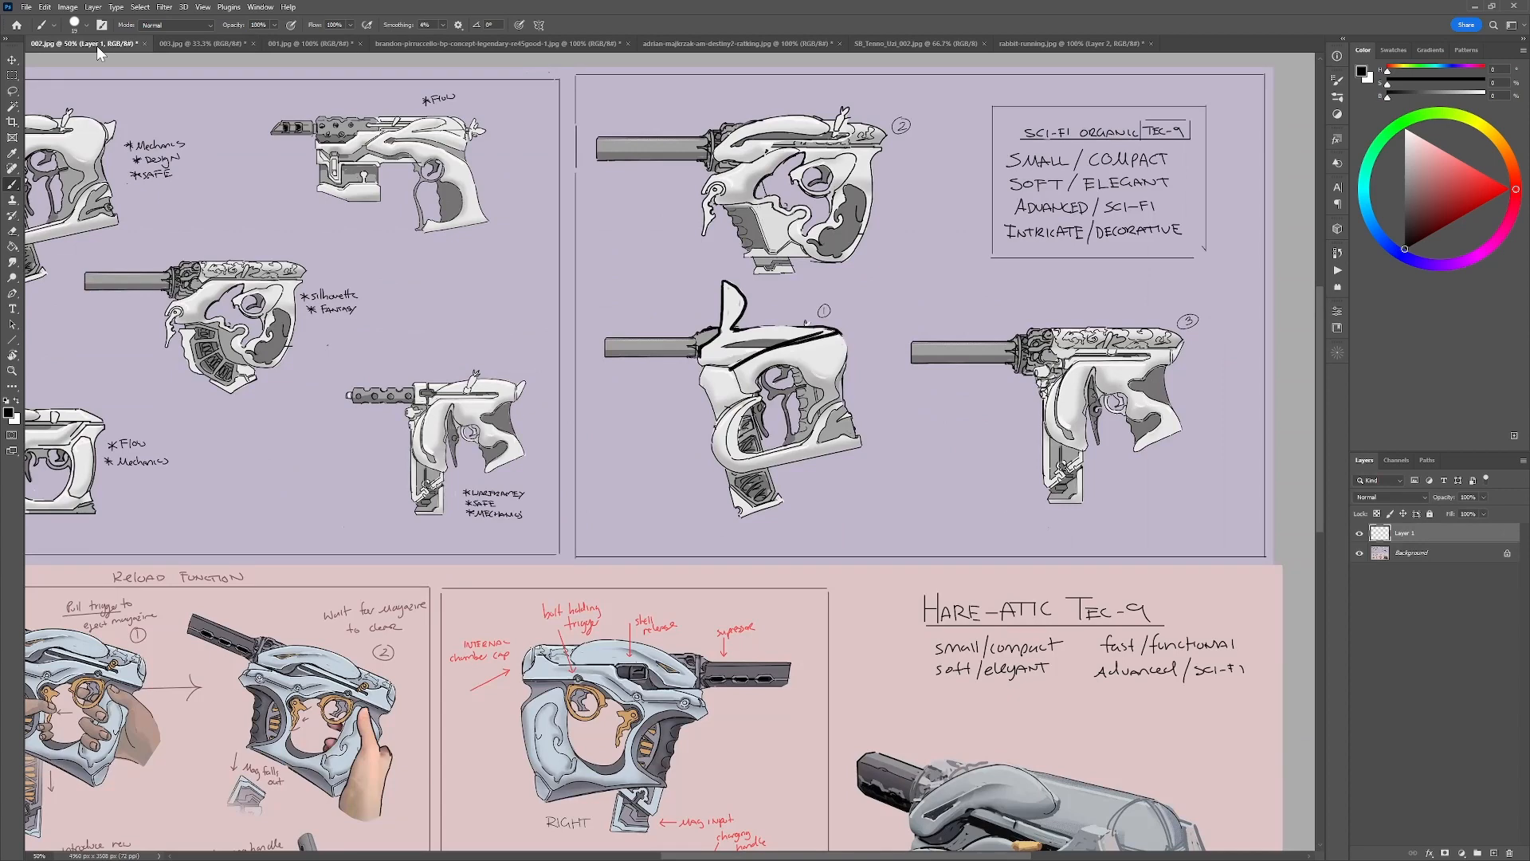
Review the gun sketches across 002.jpg and try a black stroke behind gun sketch 3, undoing it.
drag(753, 549, 1110, 477)
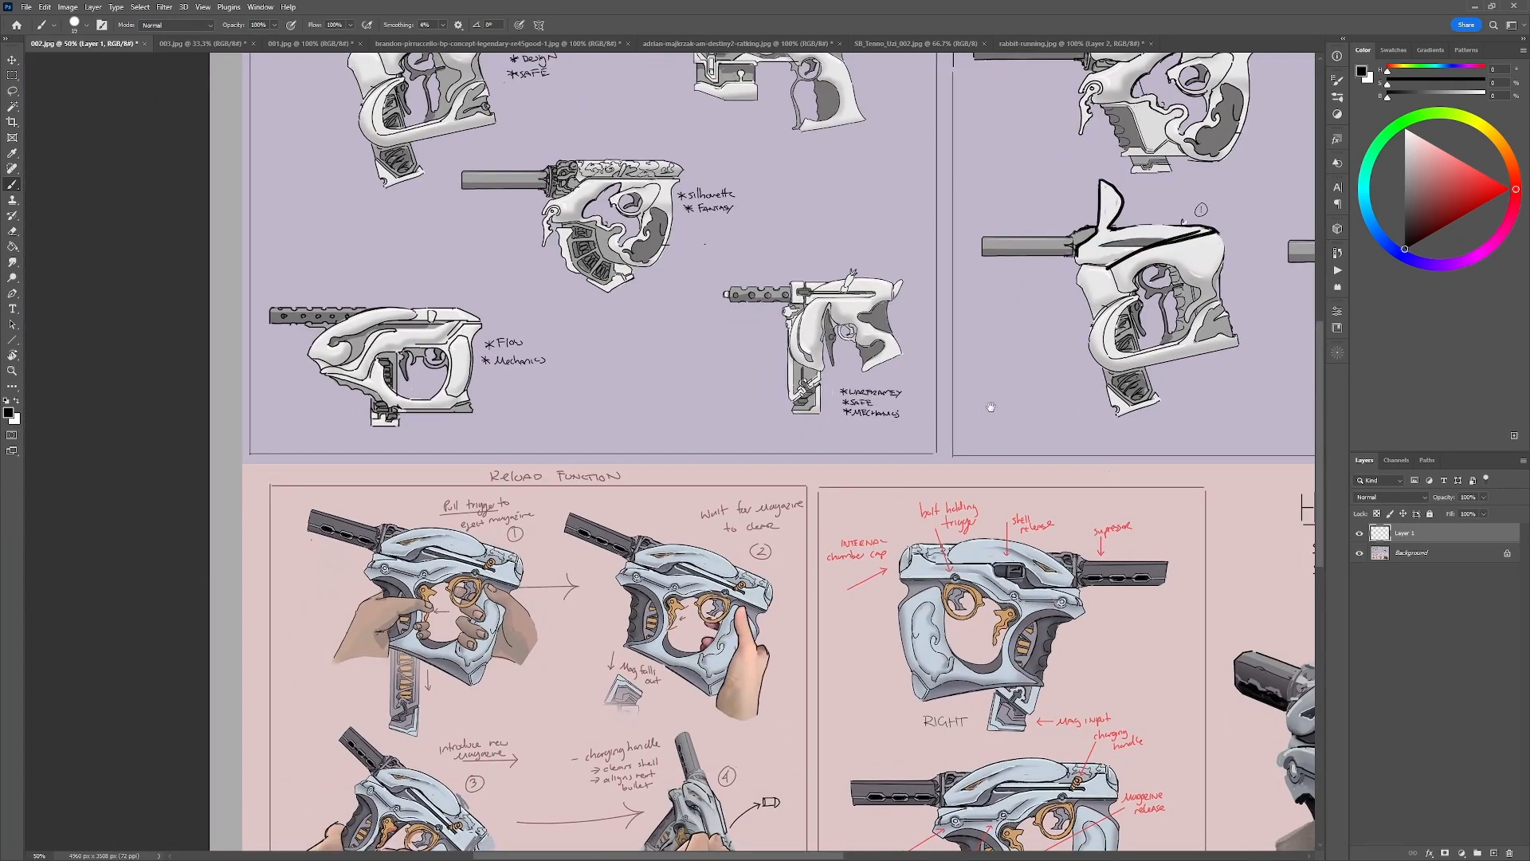
drag(990, 407, 754, 505)
drag(1175, 467, 1003, 380)
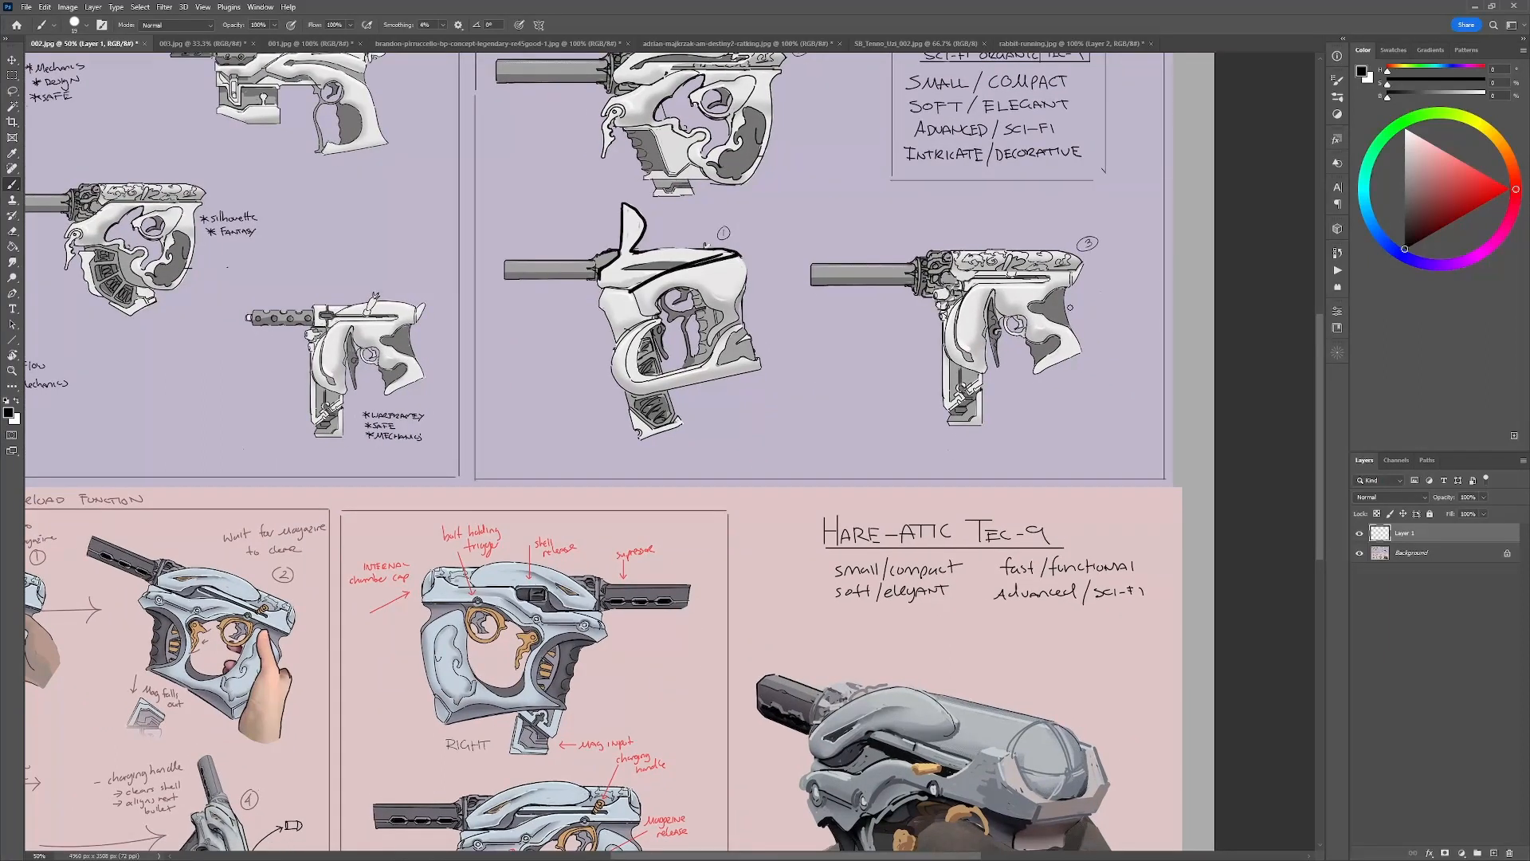
mouse_move(1135, 313)
mouse_down()
mouse_move(1010, 215)
mouse_move(1032, 430)
mouse_move(1096, 263)
mouse_up()
key(ctrl+z)
alt+click(937, 283)
Float the 001.jpg reference board in its own window over the lower part of the 002.jpg sheet.
drag(315, 43, 263, 223)
drag(737, 227, 541, 275)
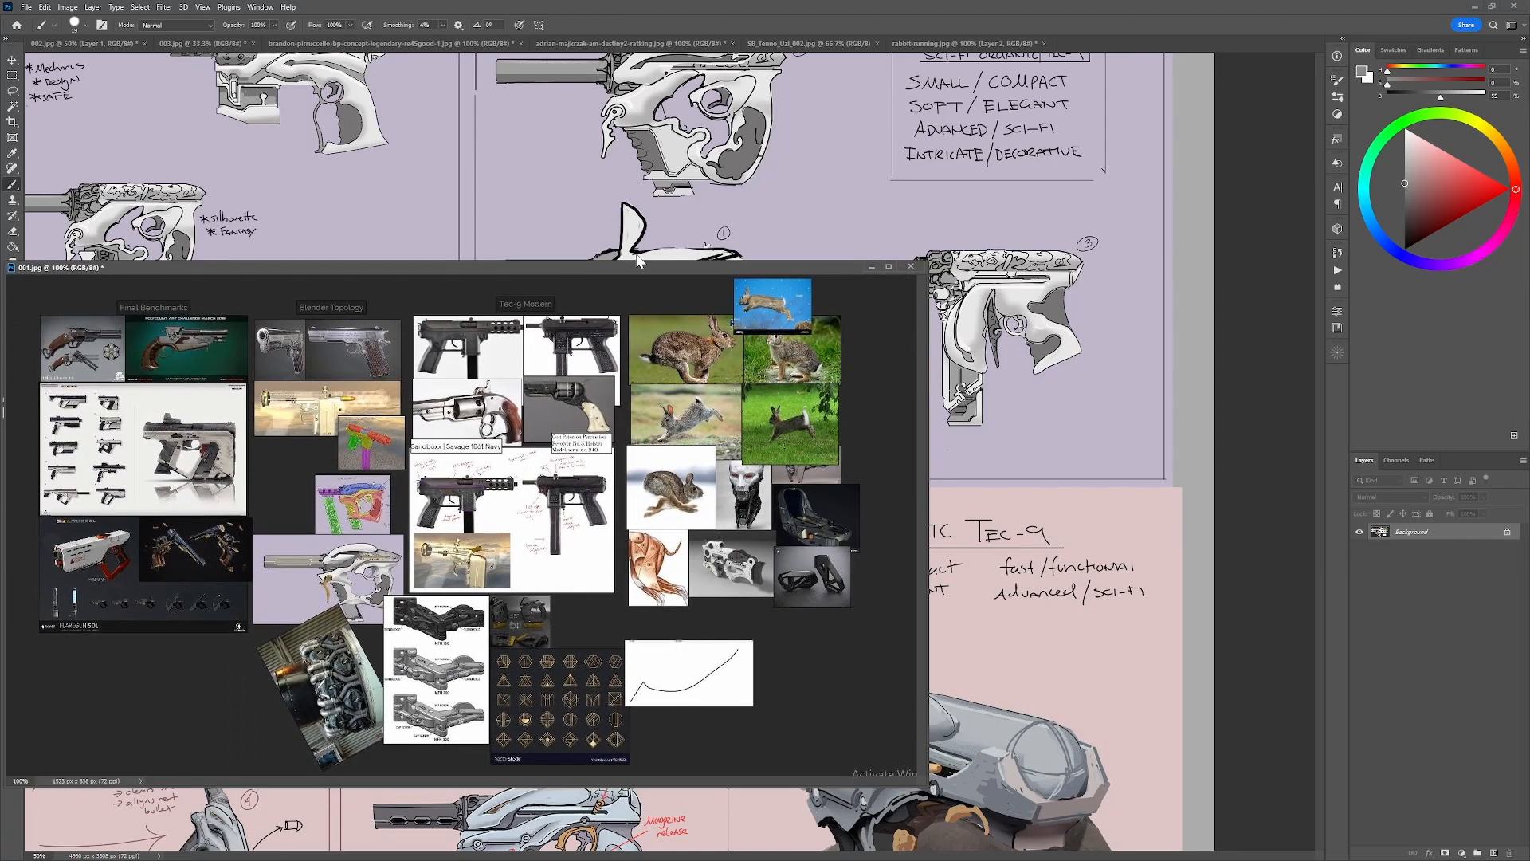
drag(650, 271, 633, 319)
Touch up the front of gun sketch 3's ornate slide with the sampled lavender background color and black.
alt+click(946, 251)
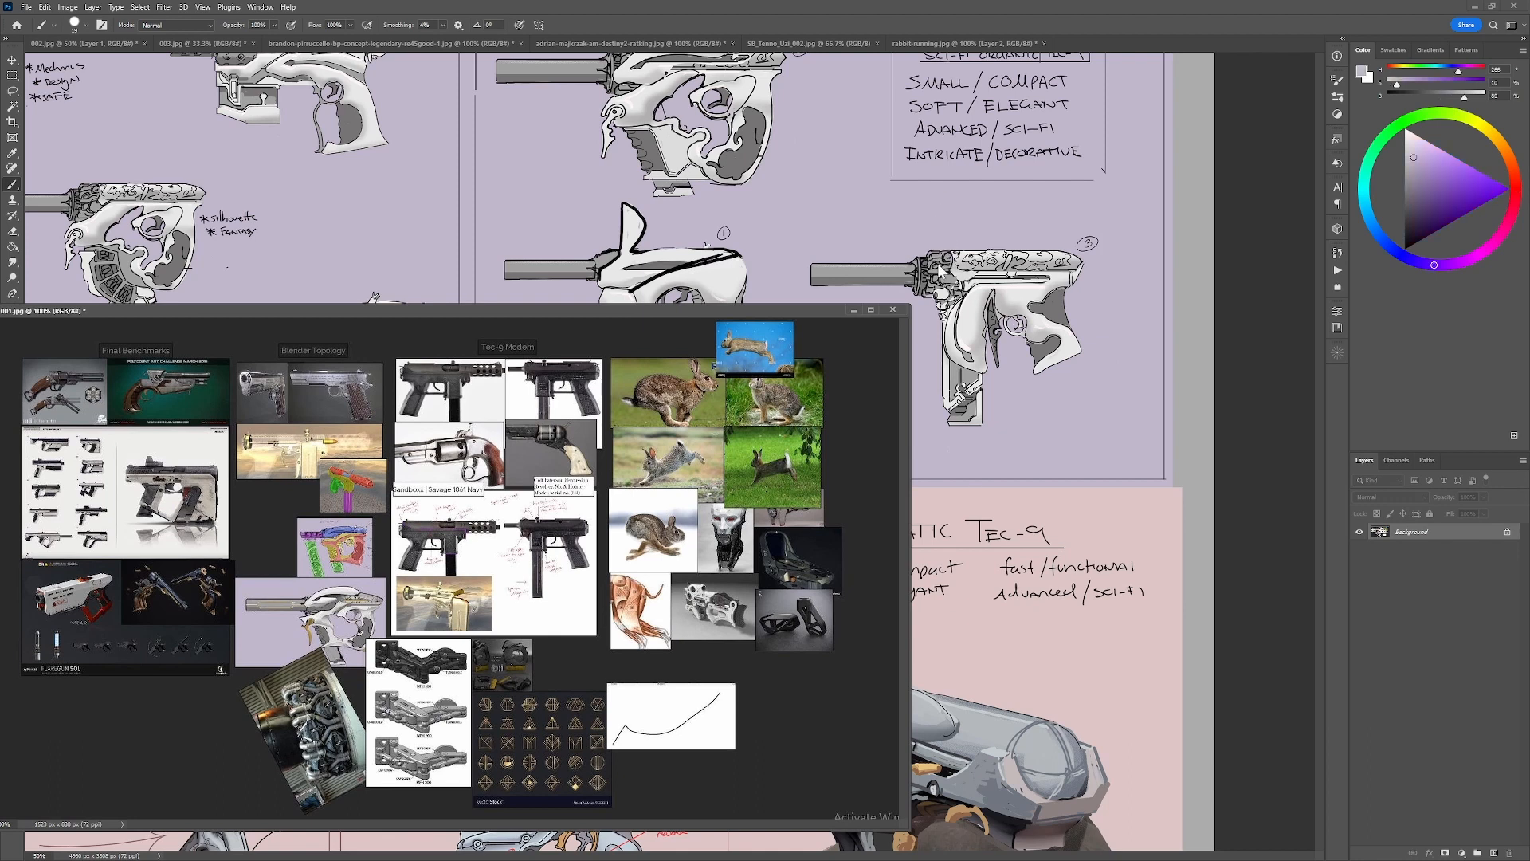
click(941, 269)
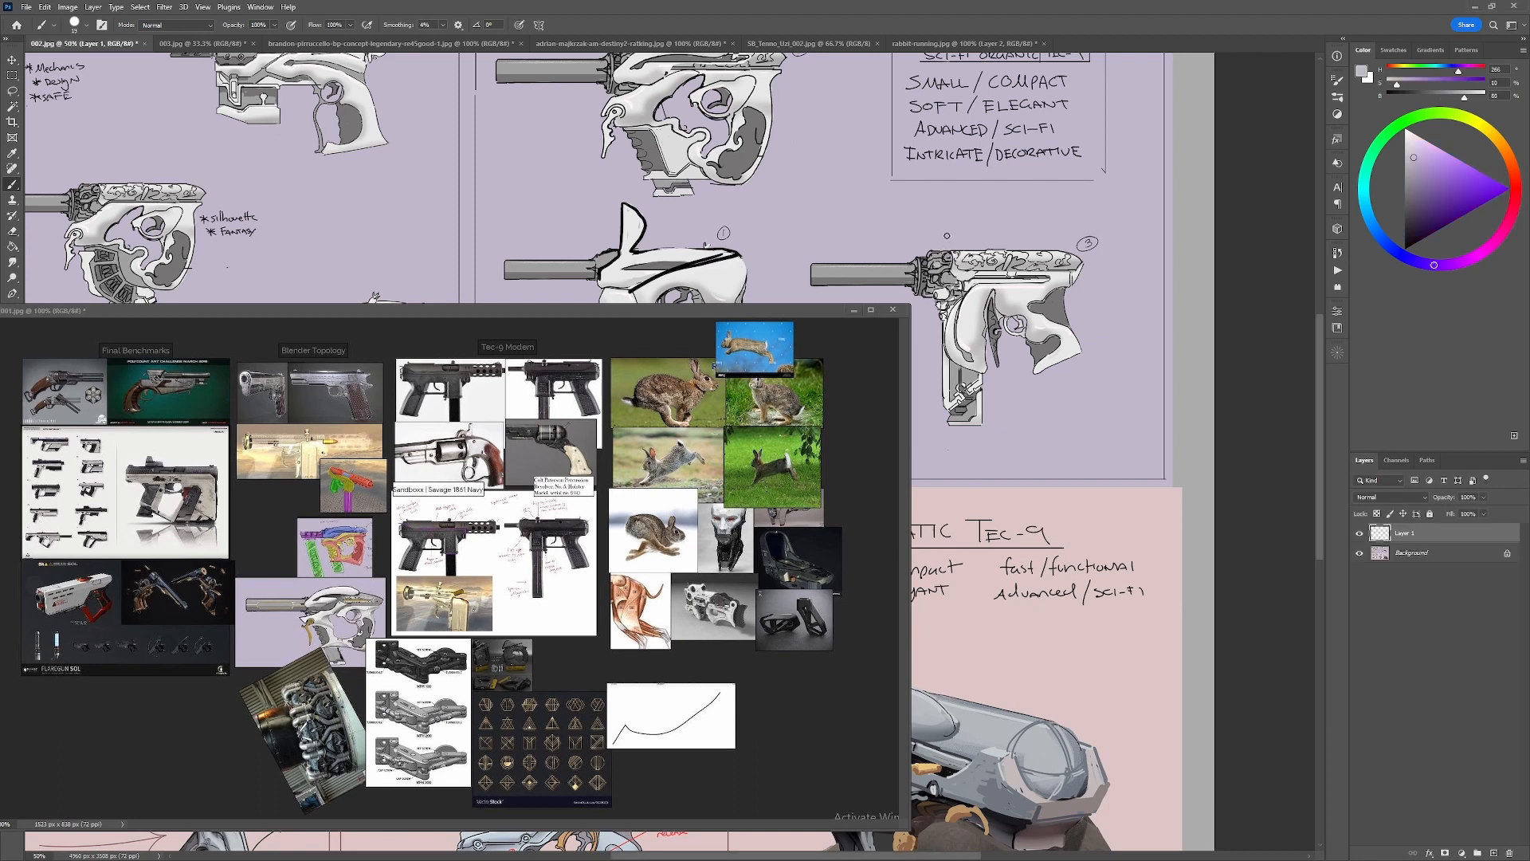
key(d)
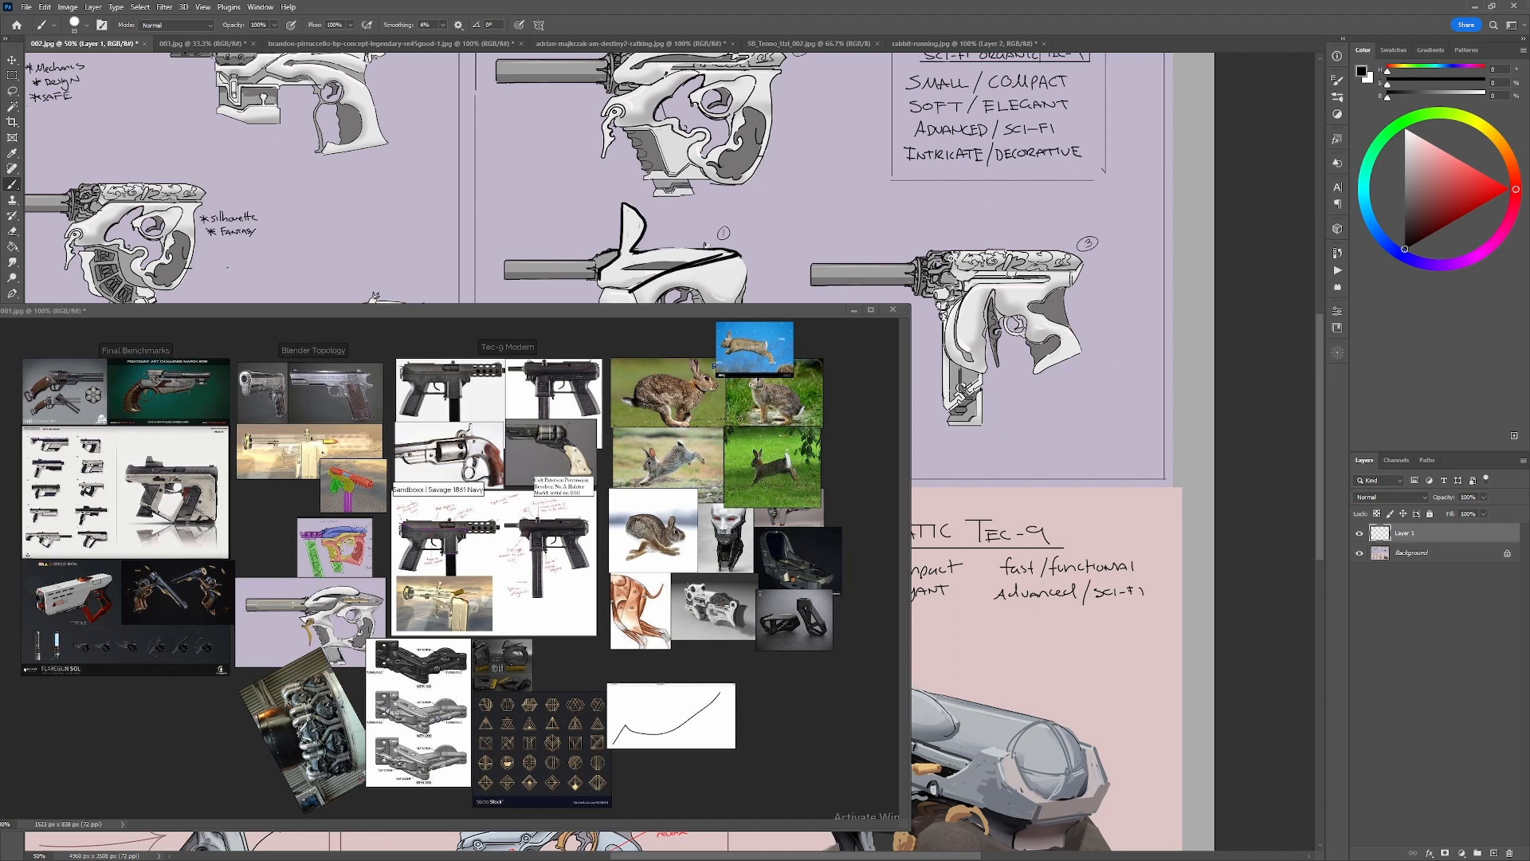
alt+click(944, 242)
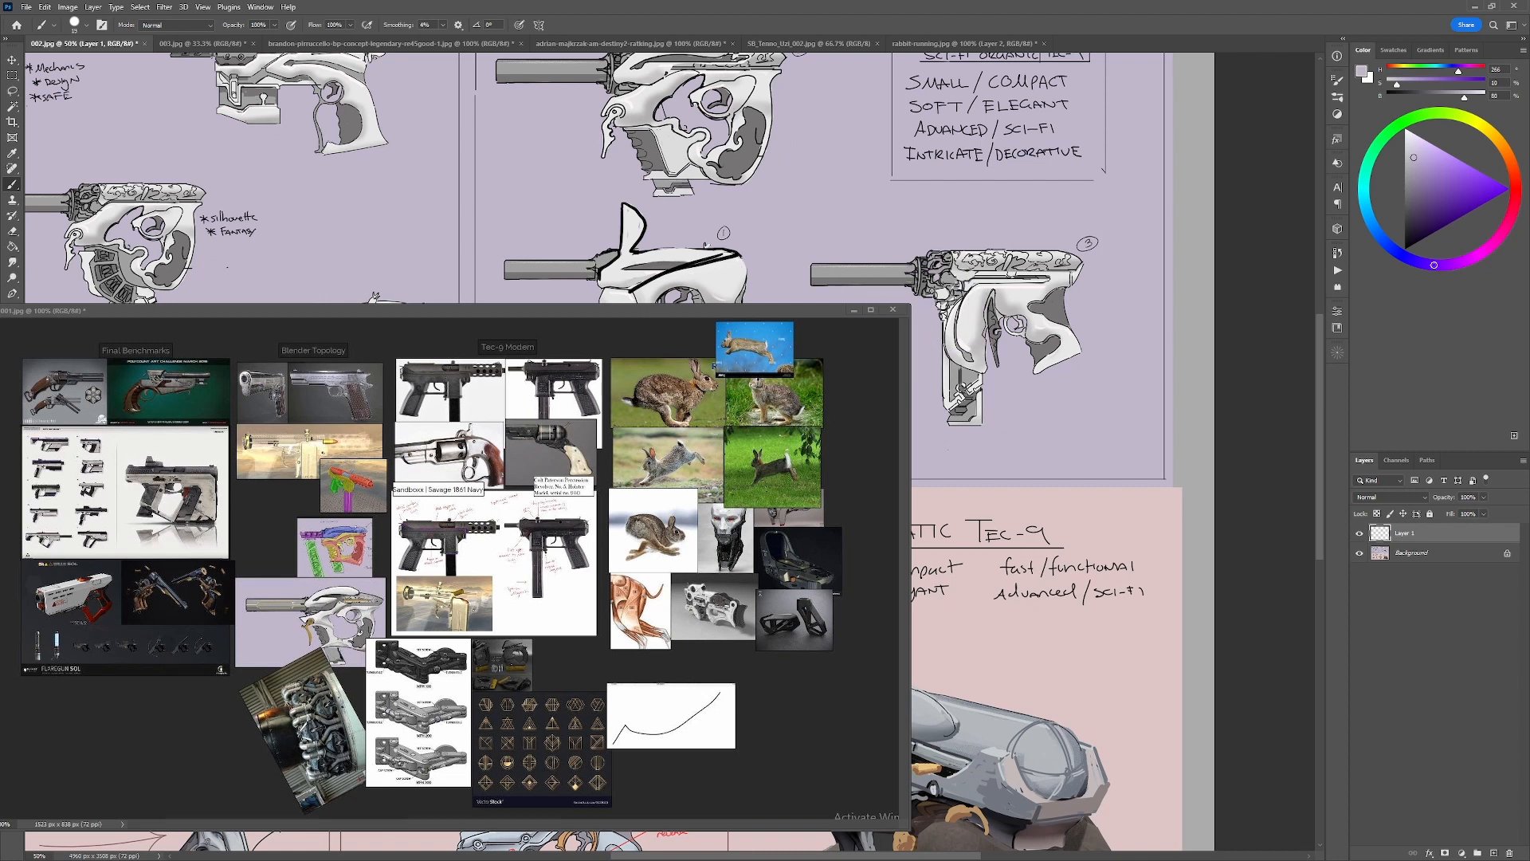
key(d)
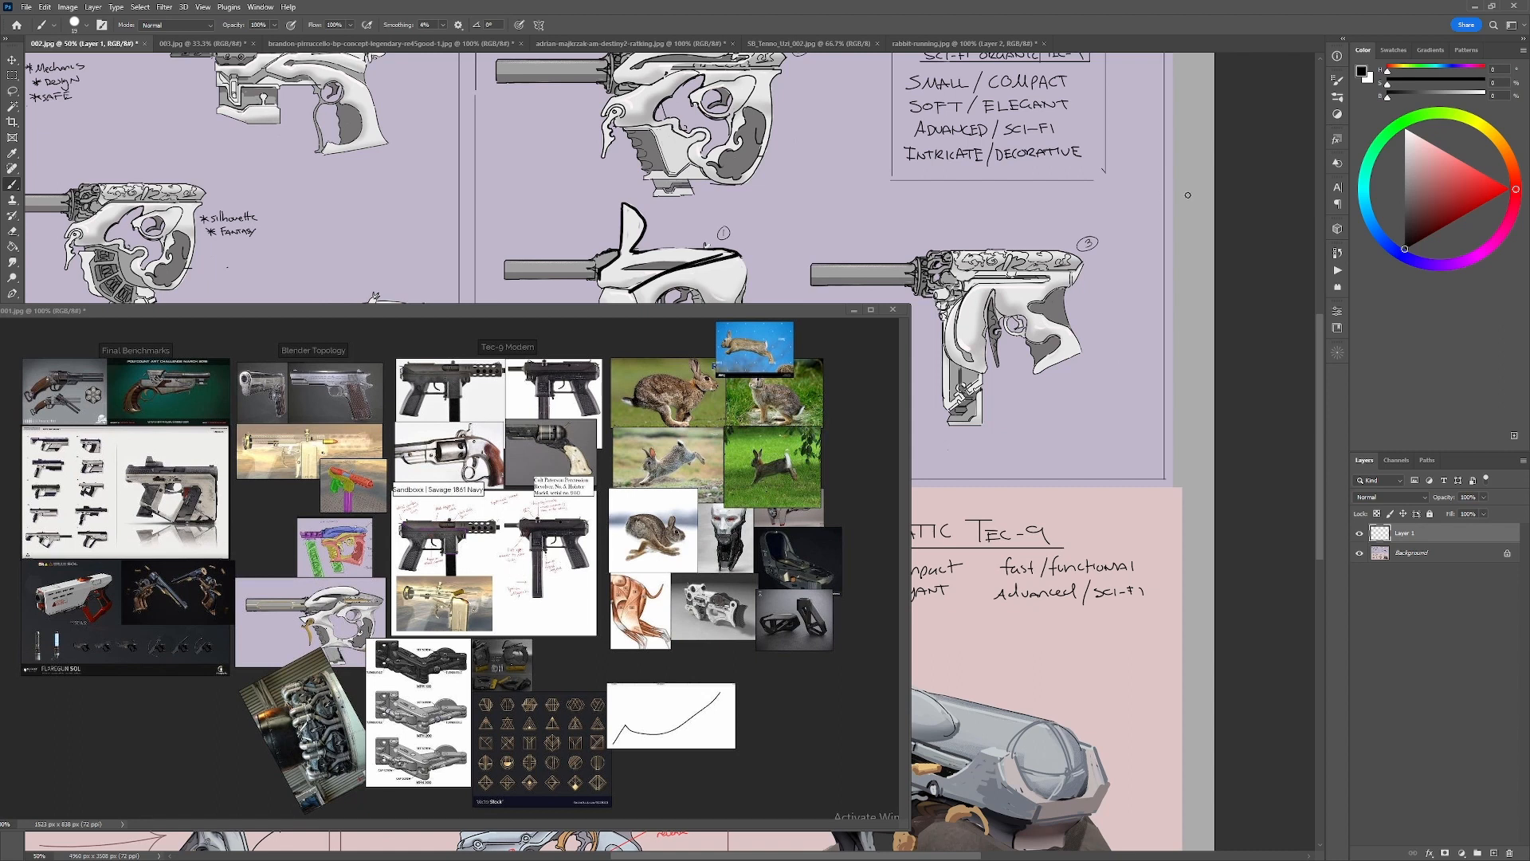
Dock the floating 001.jpg board back among the open documents and switch to the 003.jpg sheet.
mouse_move(805, 308)
mouse_down()
mouse_move(659, 749)
mouse_move(745, 671)
mouse_move(872, 286)
mouse_move(1005, 37)
mouse_up()
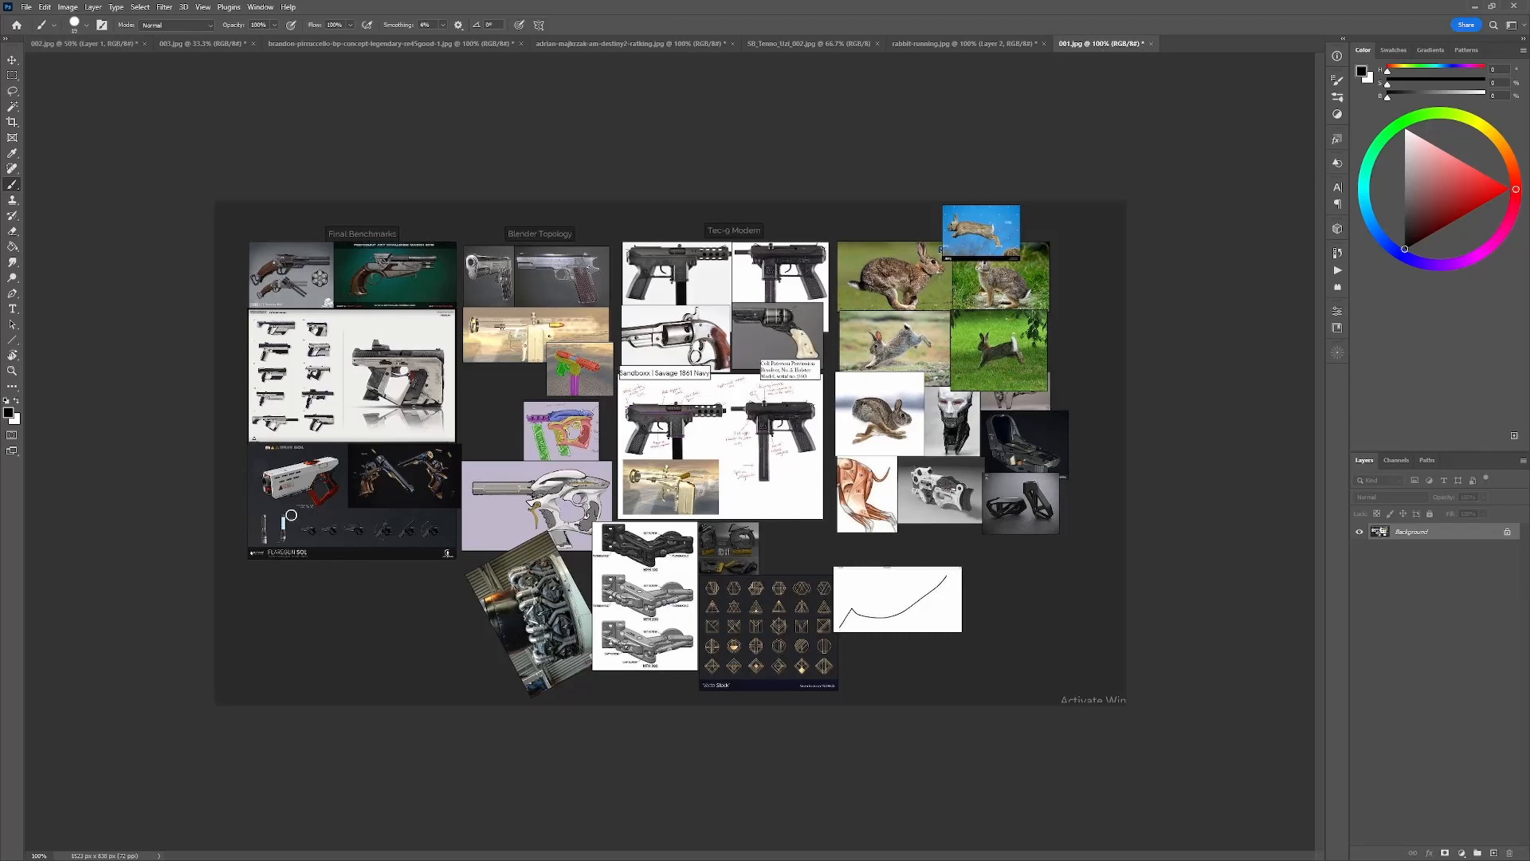
click(84, 44)
click(194, 46)
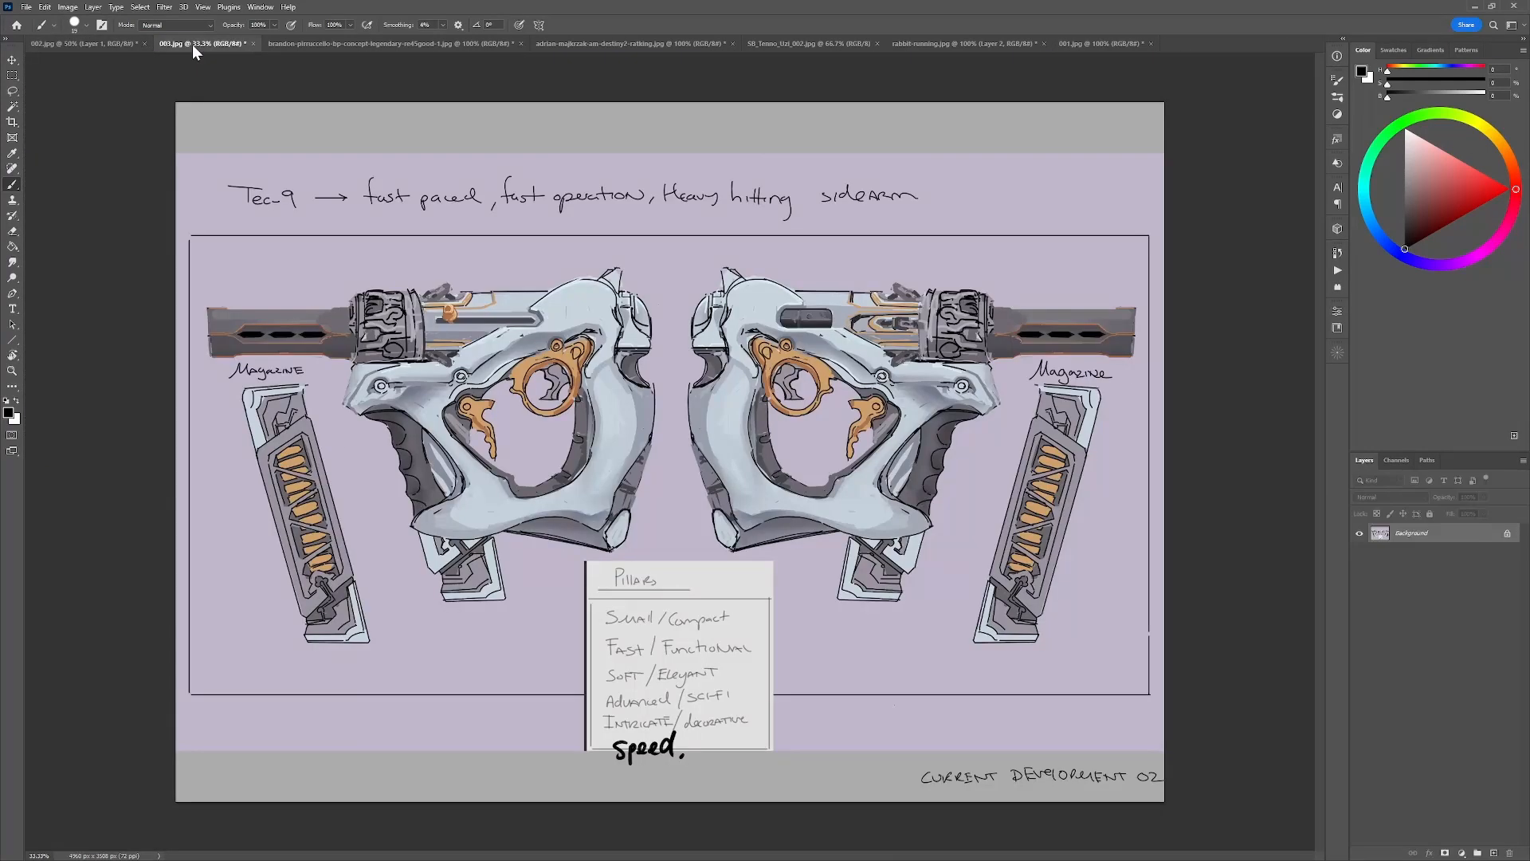
Try red circles around the right gun's ornate barrel collar and its orange trigger parts, undoing the marks.
click(1511, 189)
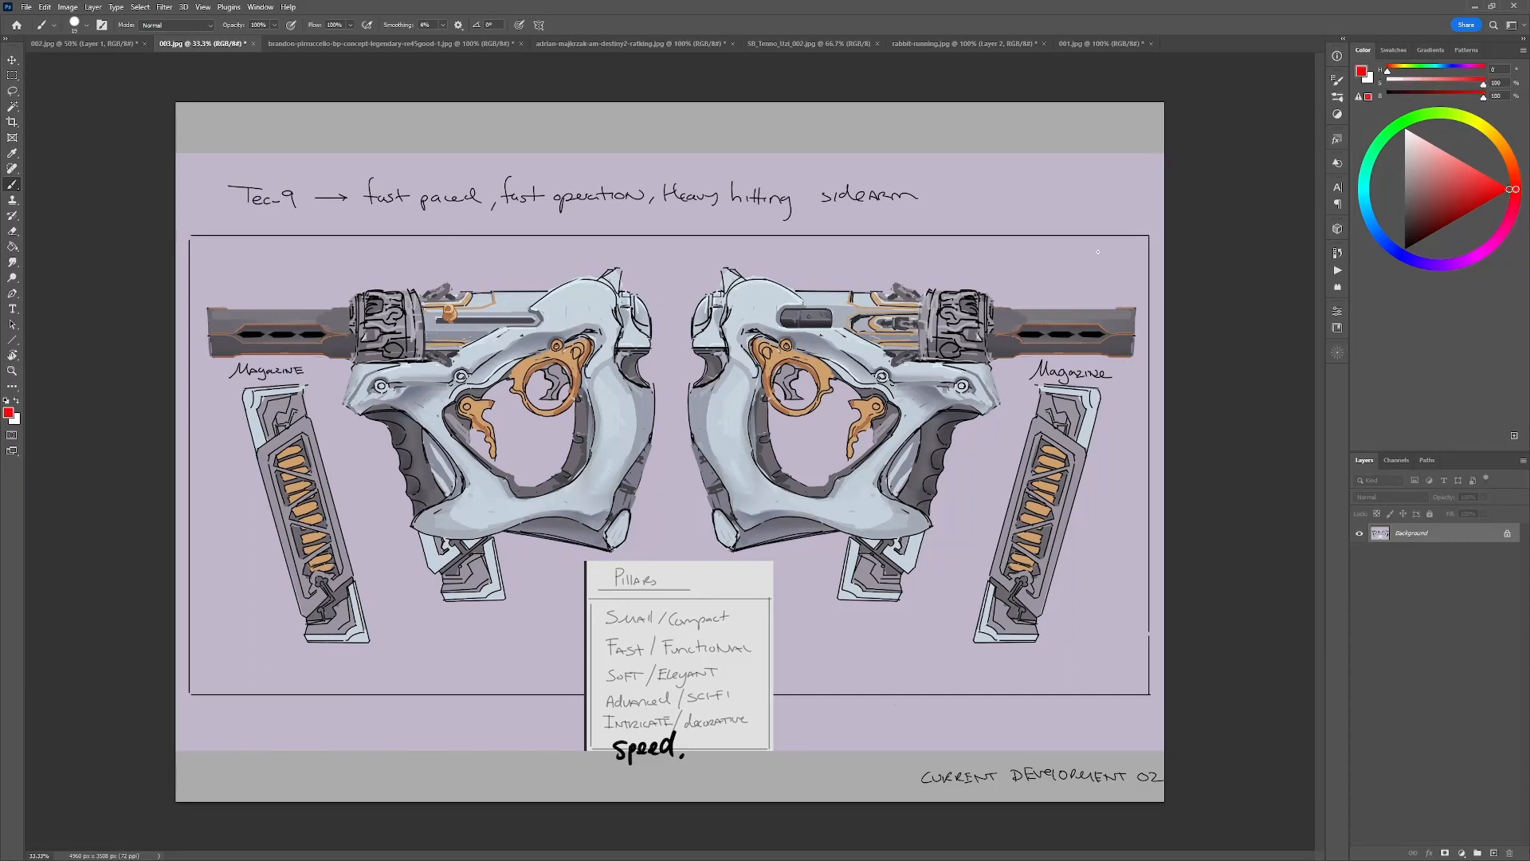
mouse_move(988, 279)
mouse_down()
mouse_move(1010, 322)
mouse_move(978, 284)
mouse_up()
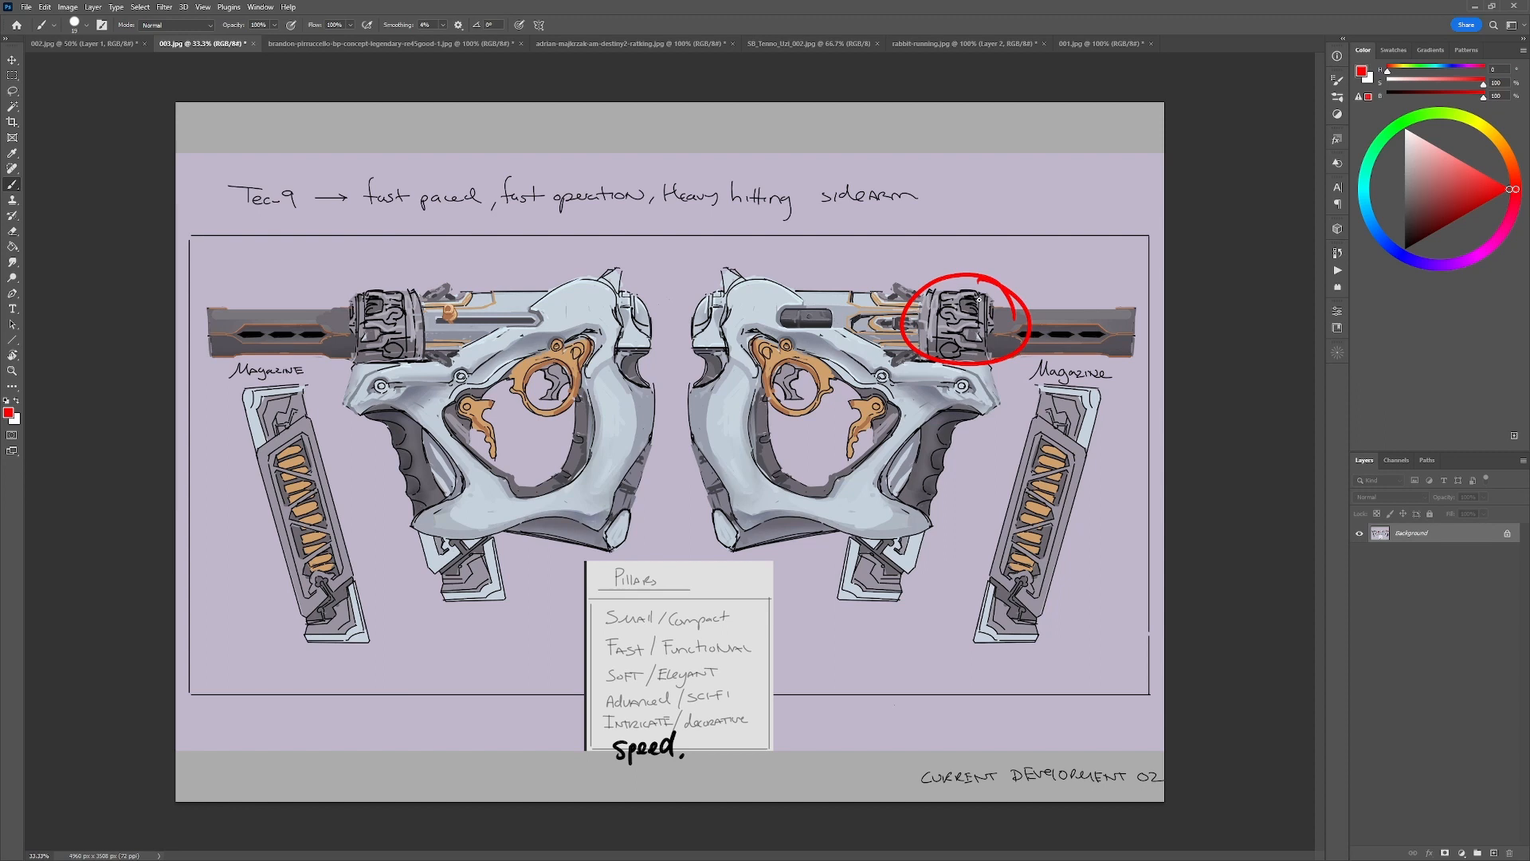
key(ctrl+z)
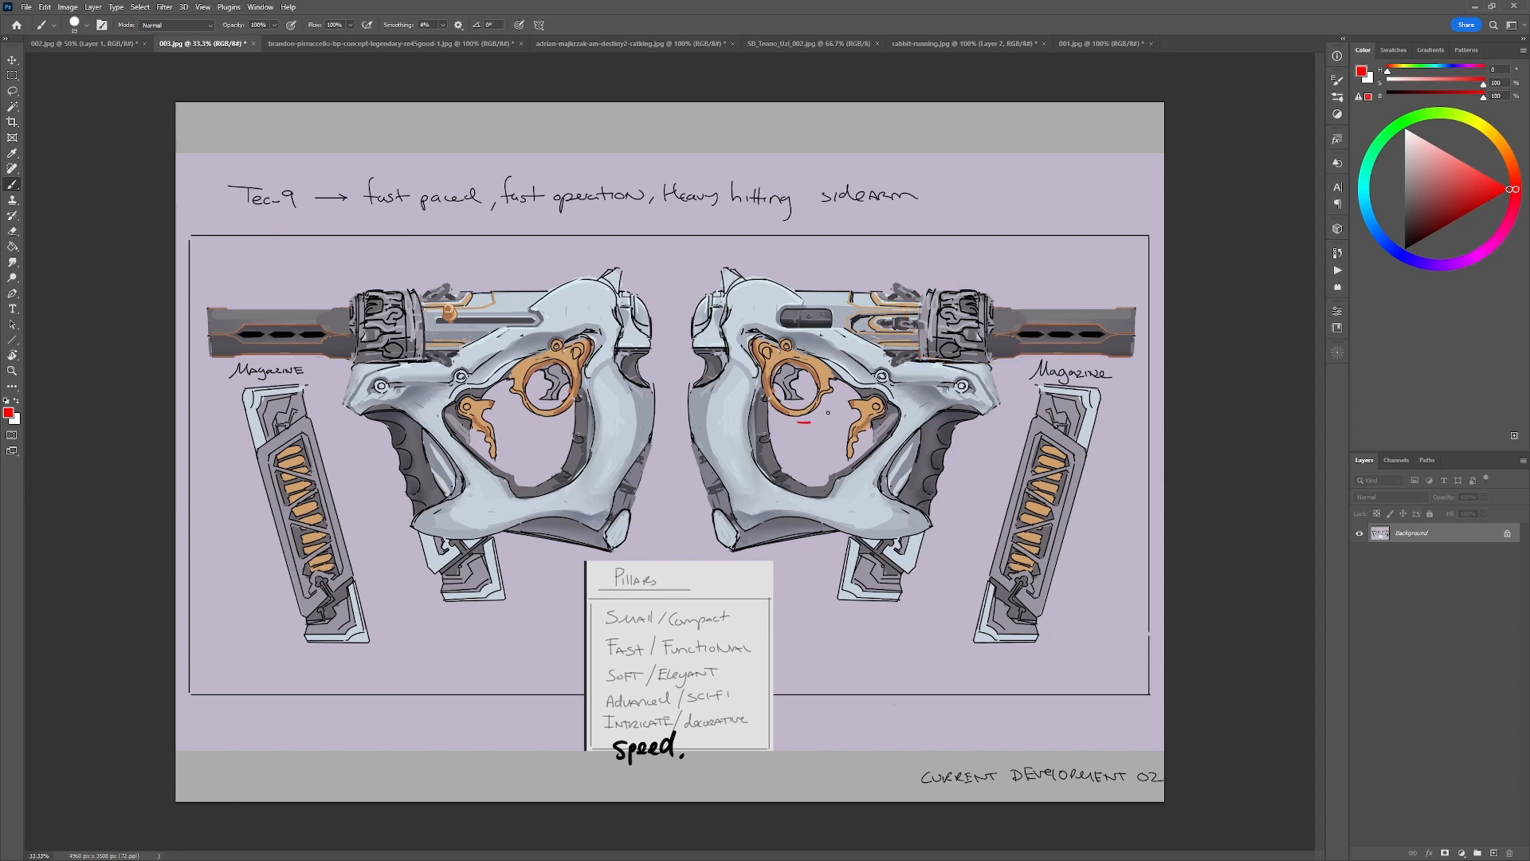
mouse_move(763, 324)
mouse_down()
mouse_move(815, 388)
mouse_move(847, 474)
mouse_move(873, 450)
mouse_up()
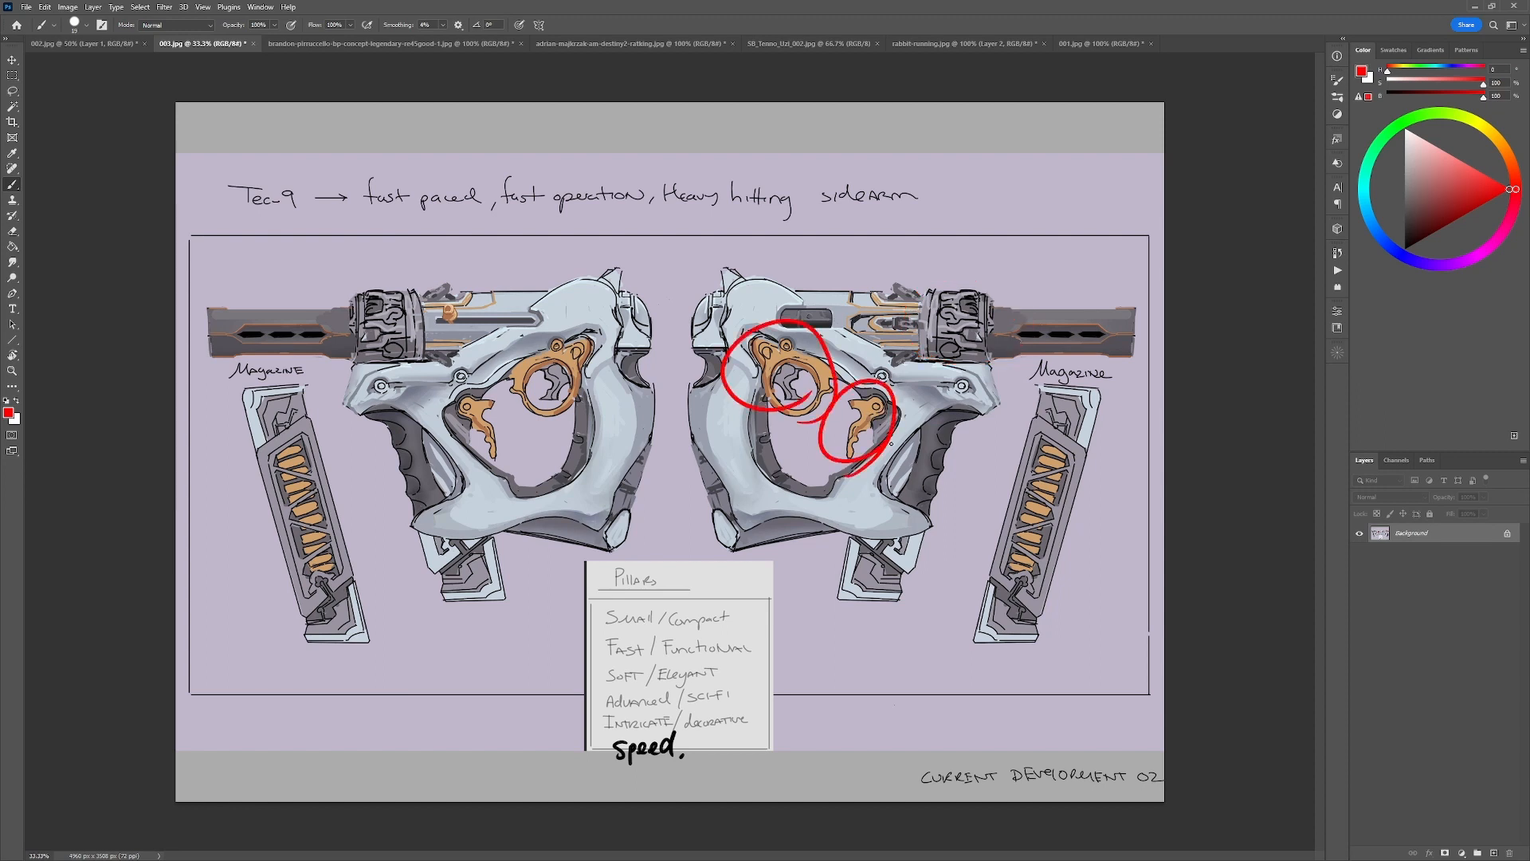
key(ctrl+z)
key(ctrl+z)
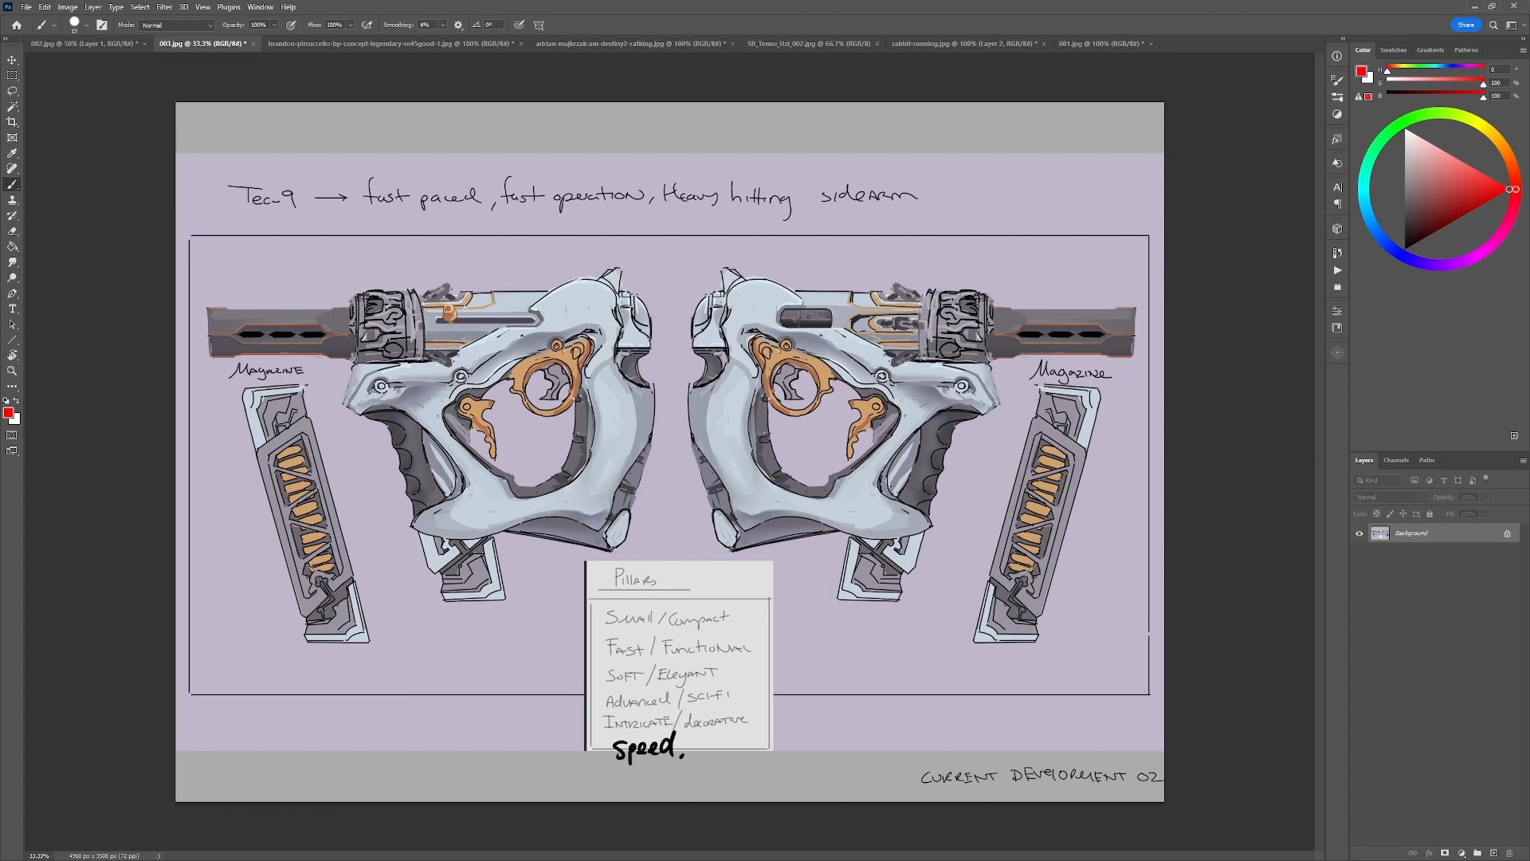
Circle the left gun's small orange slide detail, trigger ring and front trigger piece in red, undoing the last two circles.
drag(465, 307, 467, 302)
drag(482, 391, 478, 395)
mouse_move(610, 358)
mouse_down()
mouse_move(591, 343)
mouse_move(604, 355)
mouse_up()
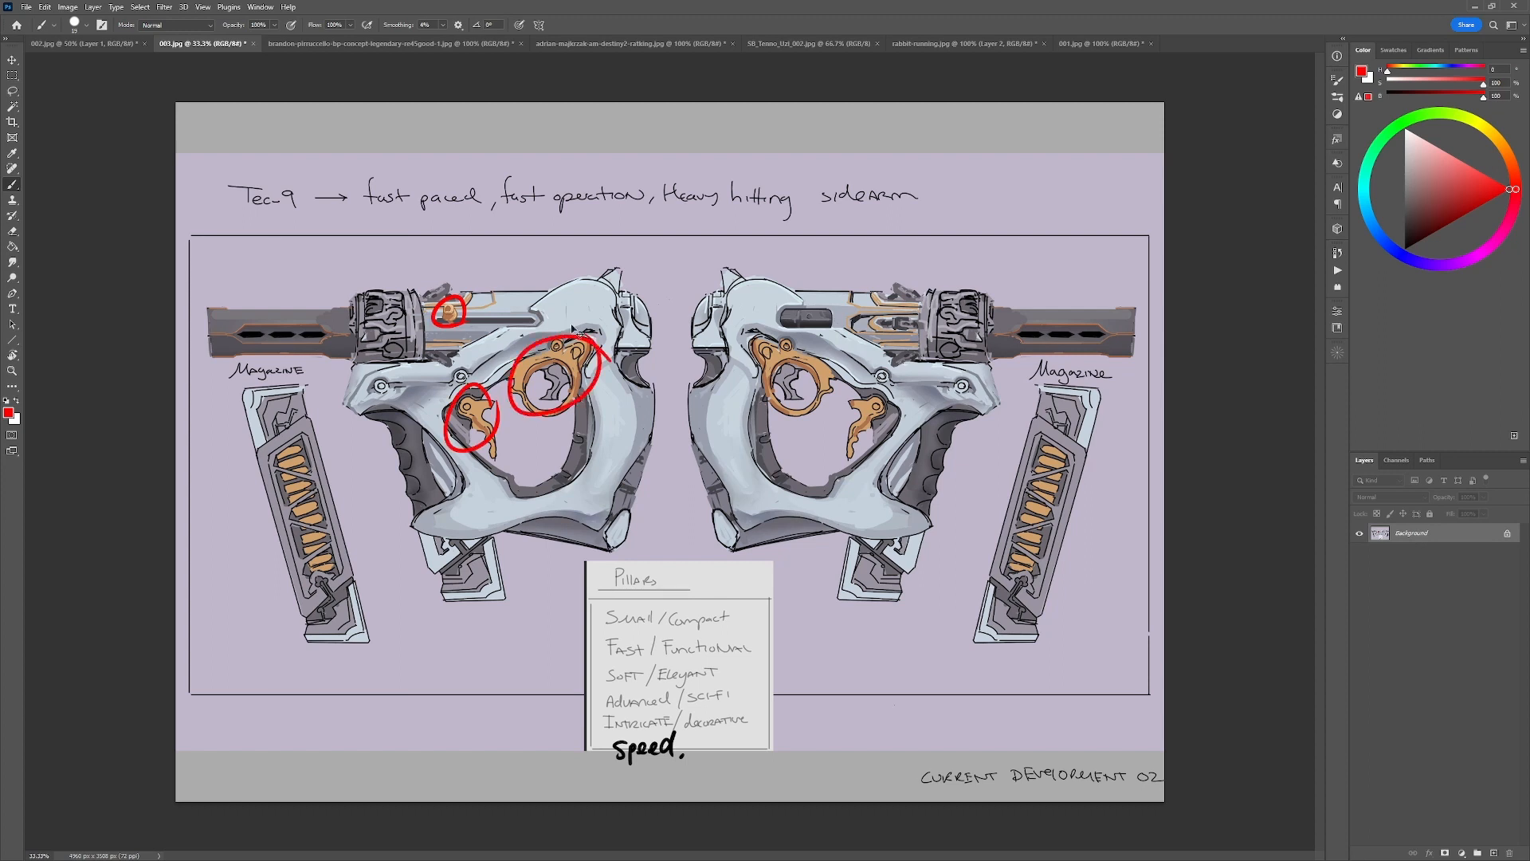
key(ctrl+z)
key(ctrl+z)
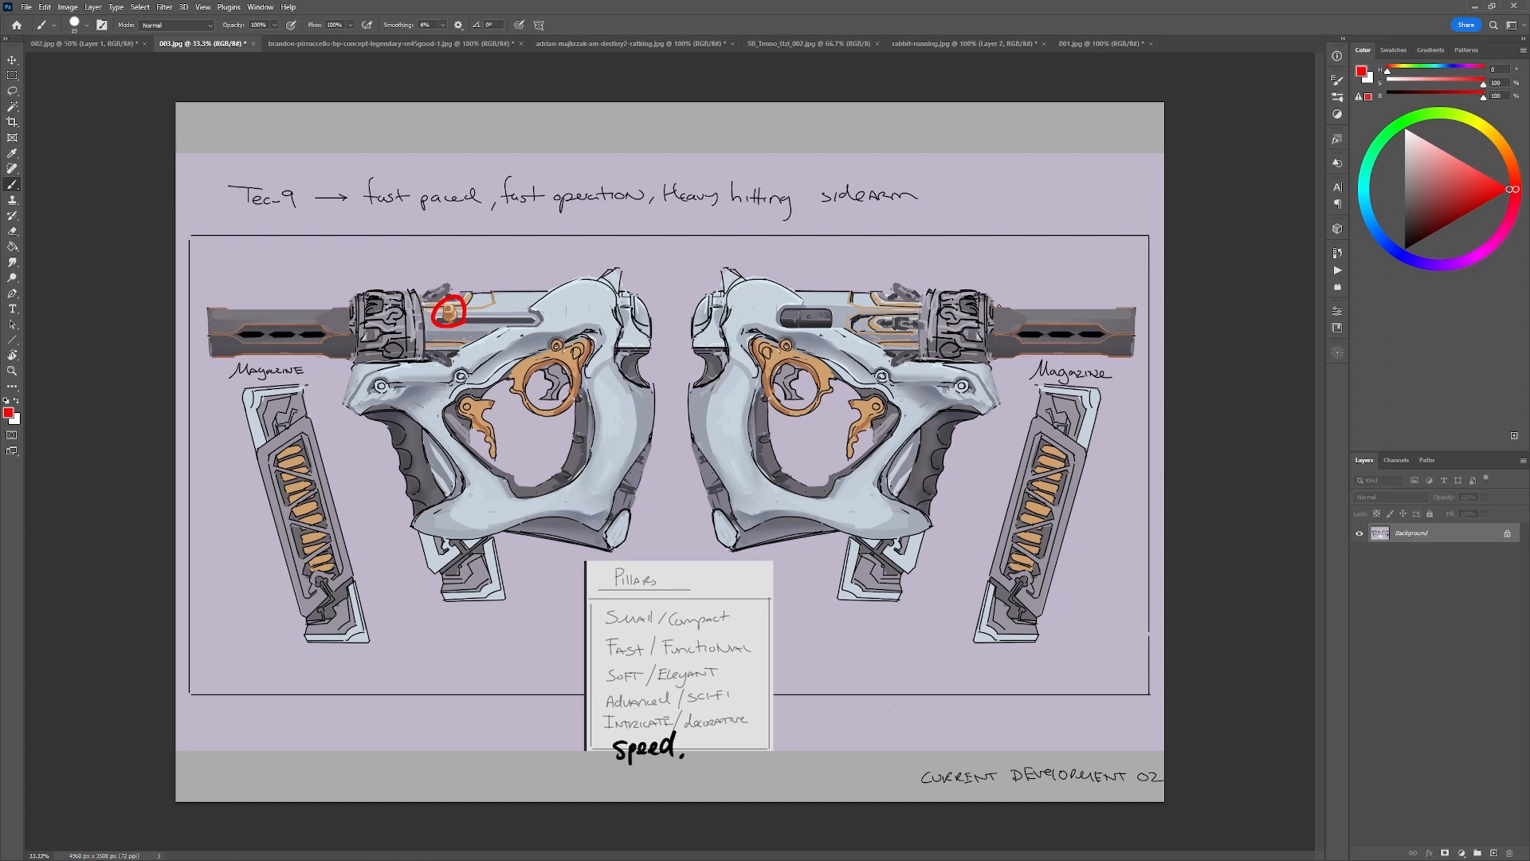
Try a red circle around the right gun's collar and red divider lines across the collar and slide section, undoing them.
mouse_move(992, 284)
mouse_down()
mouse_move(1000, 311)
mouse_move(1003, 296)
mouse_up()
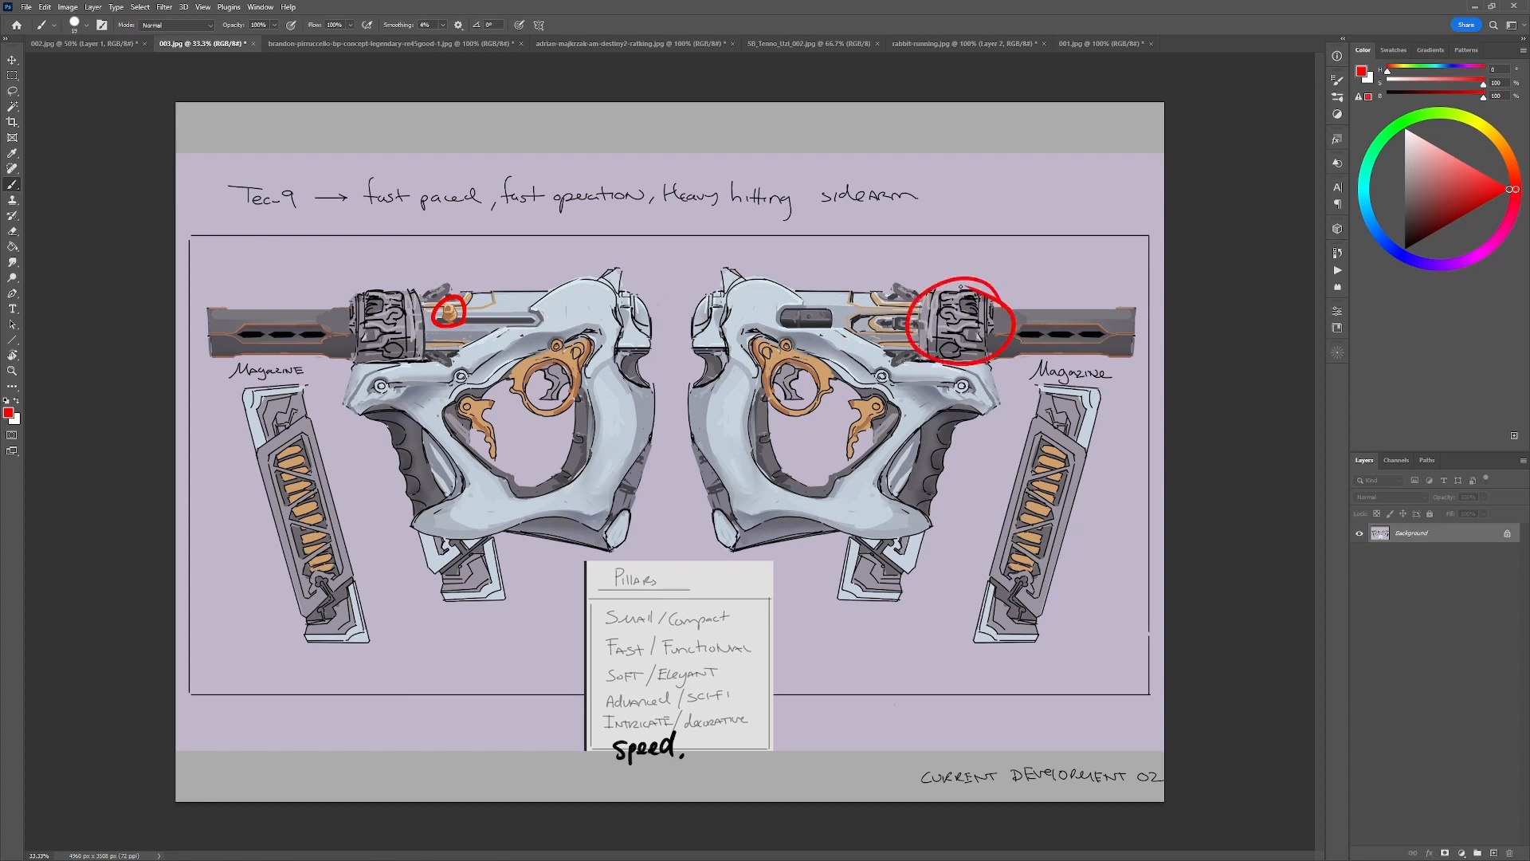
key(ctrl+z)
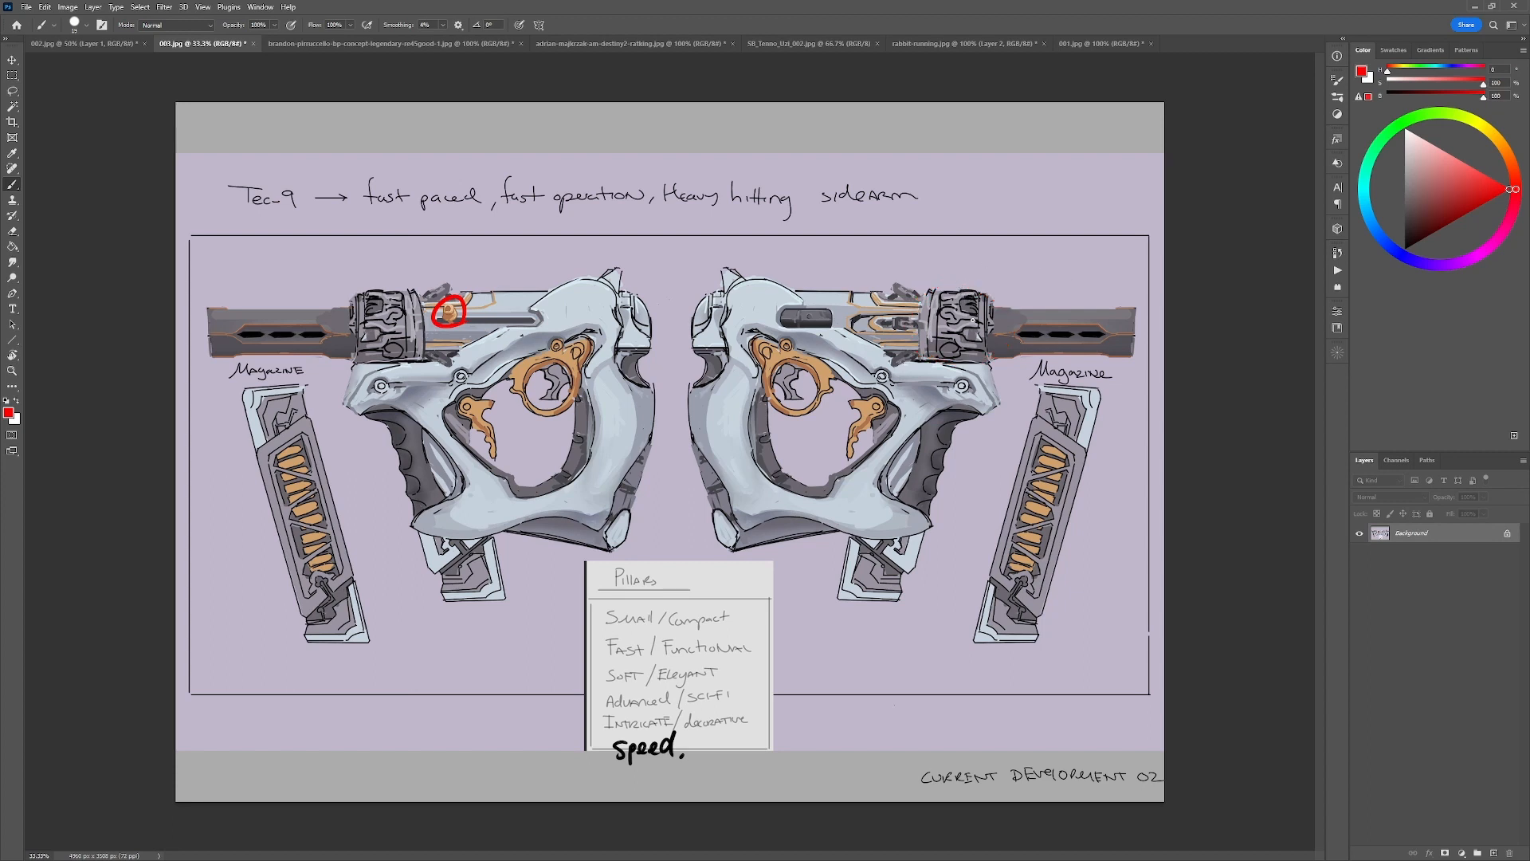
mouse_move(921, 303)
mouse_down()
mouse_move(845, 345)
mouse_move(918, 298)
mouse_move(992, 300)
mouse_move(923, 346)
mouse_move(978, 287)
mouse_move(923, 295)
mouse_move(922, 354)
mouse_up()
key(ctrl+z)
key(ctrl+z)
drag(993, 290, 985, 367)
drag(851, 317, 994, 317)
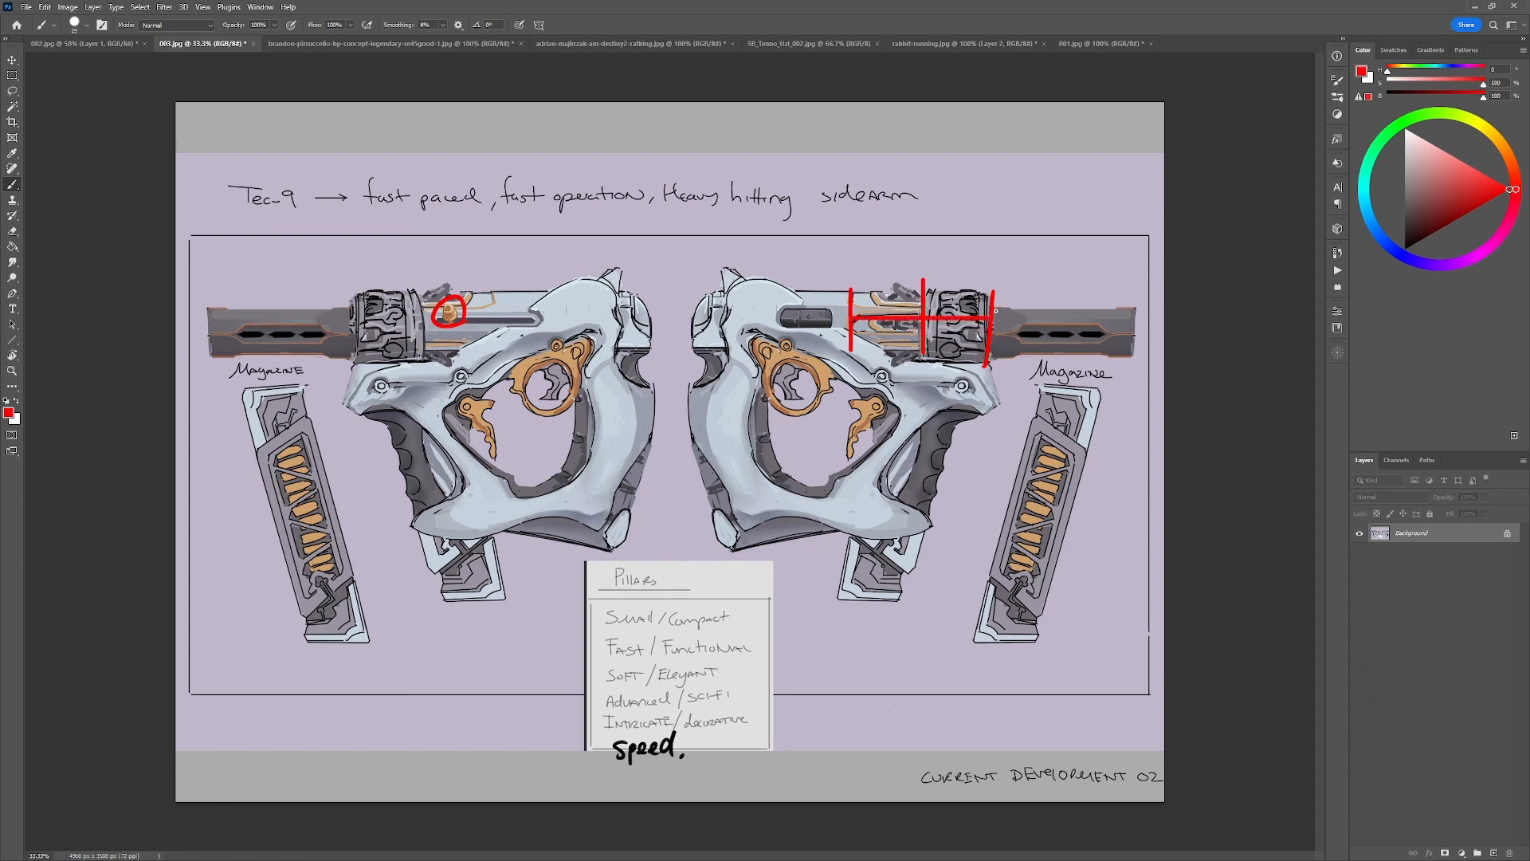
key(ctrl+z)
key(ctrl+z)
key(ctrl+z)
key(ctrl+z)
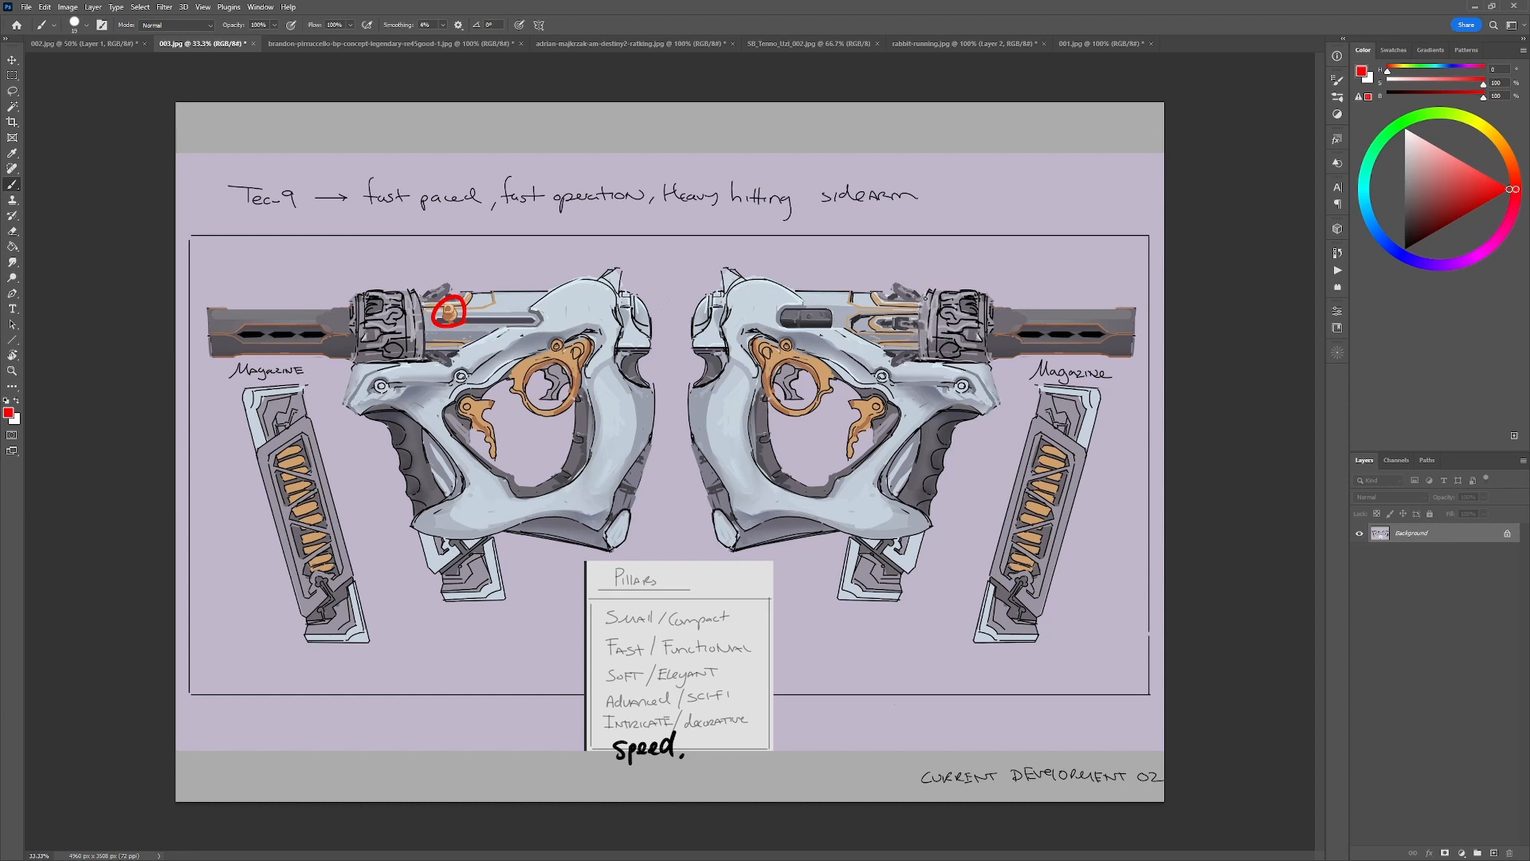
Try red circles and boxes around the right gun's collar and the orange-trimmed slide section behind it, undoing all red marks.
drag(924, 301, 926, 327)
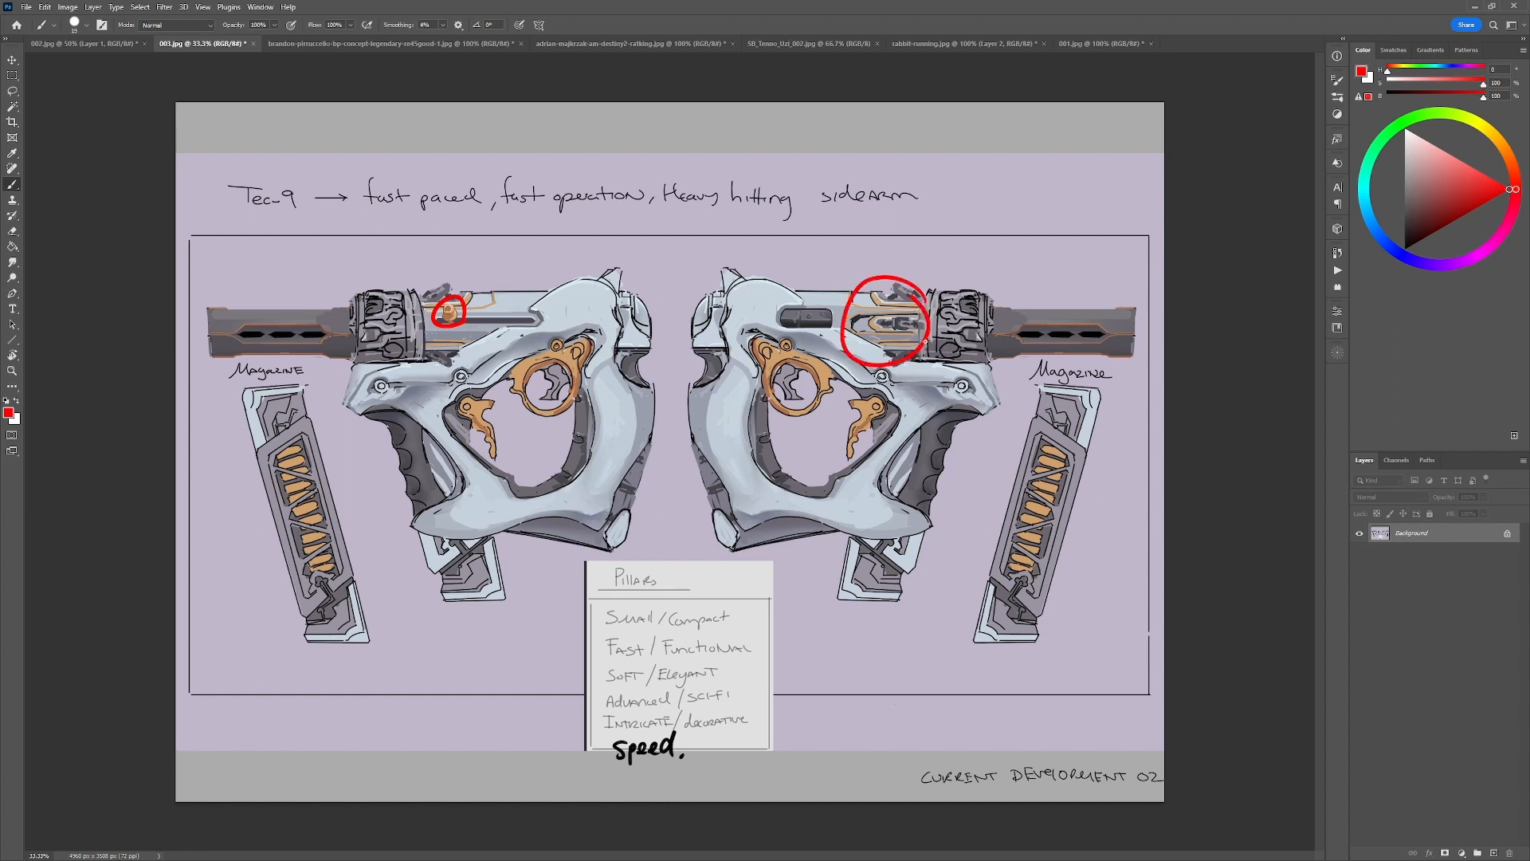
key(ctrl+z)
mouse_move(998, 303)
mouse_down()
mouse_move(915, 313)
mouse_move(989, 288)
mouse_up()
key(ctrl+z)
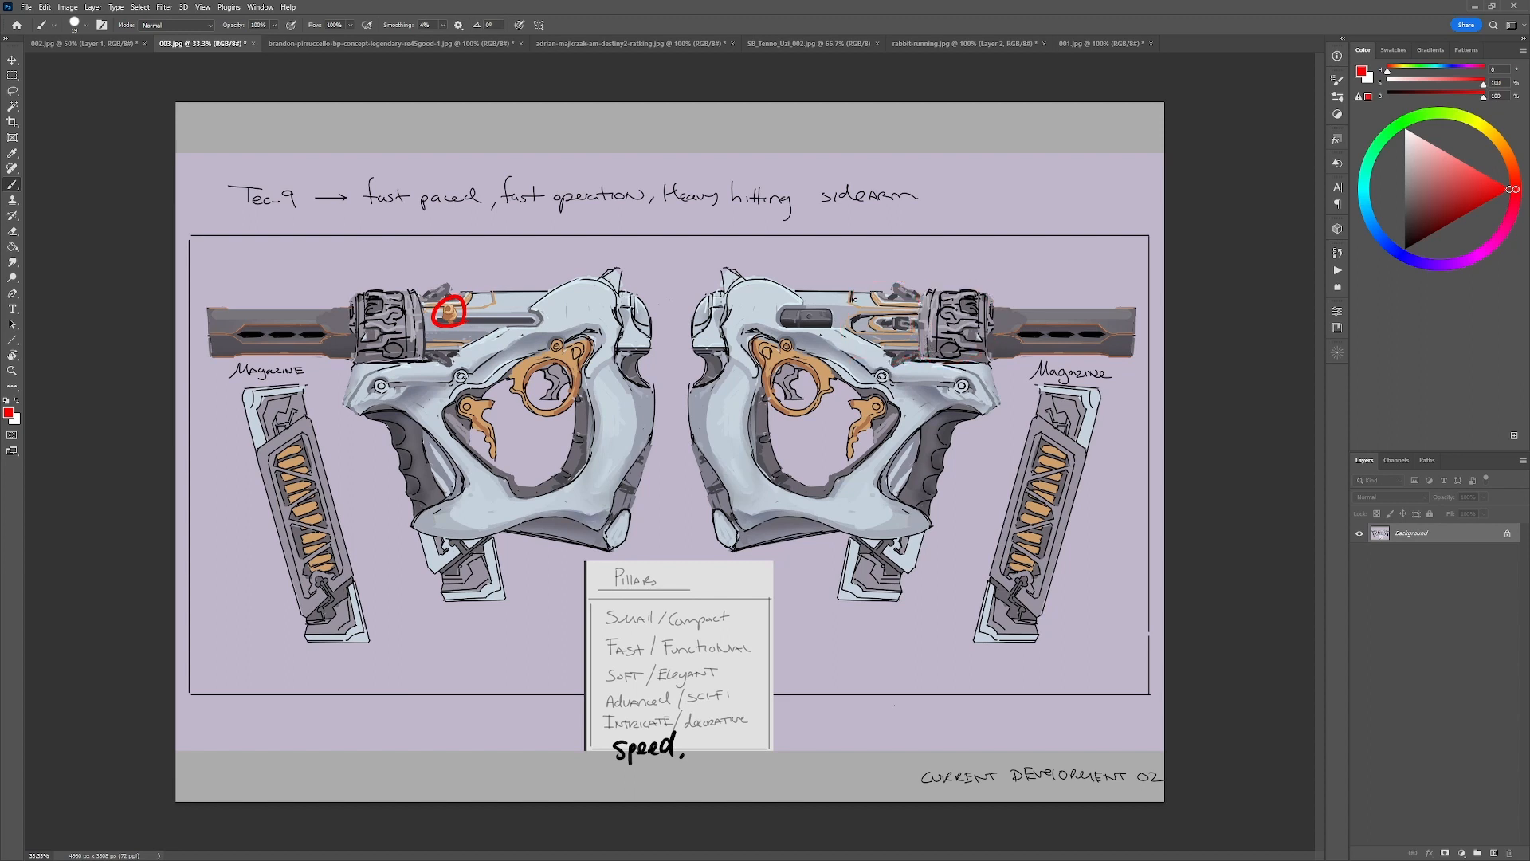
mouse_move(856, 296)
mouse_down()
mouse_move(917, 368)
mouse_move(860, 293)
mouse_move(990, 306)
mouse_move(988, 360)
mouse_up()
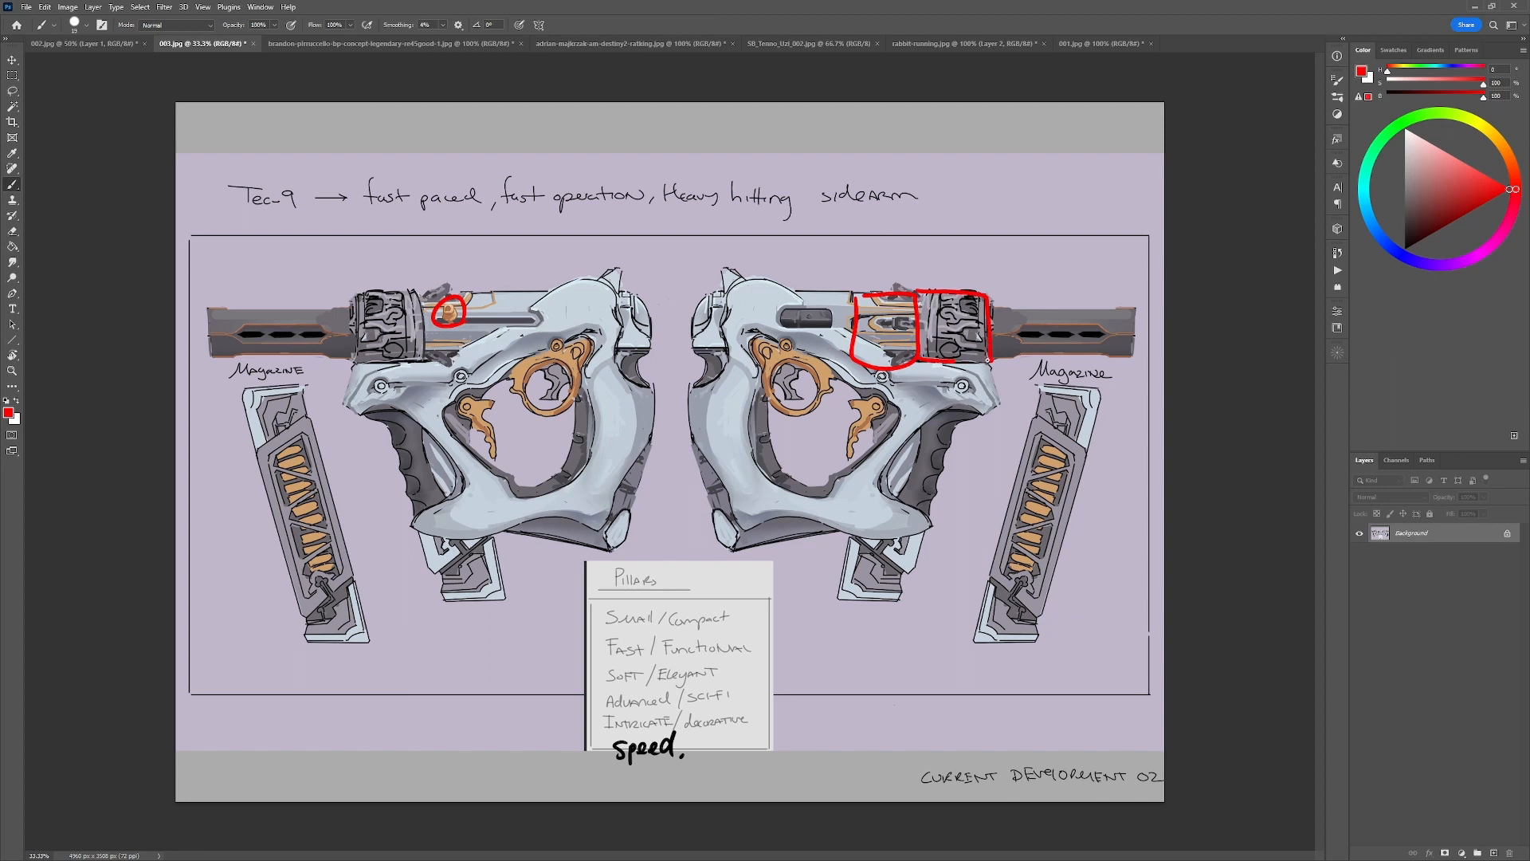
key(ctrl+z)
key(ctrl+z)
key(ctrl+z)
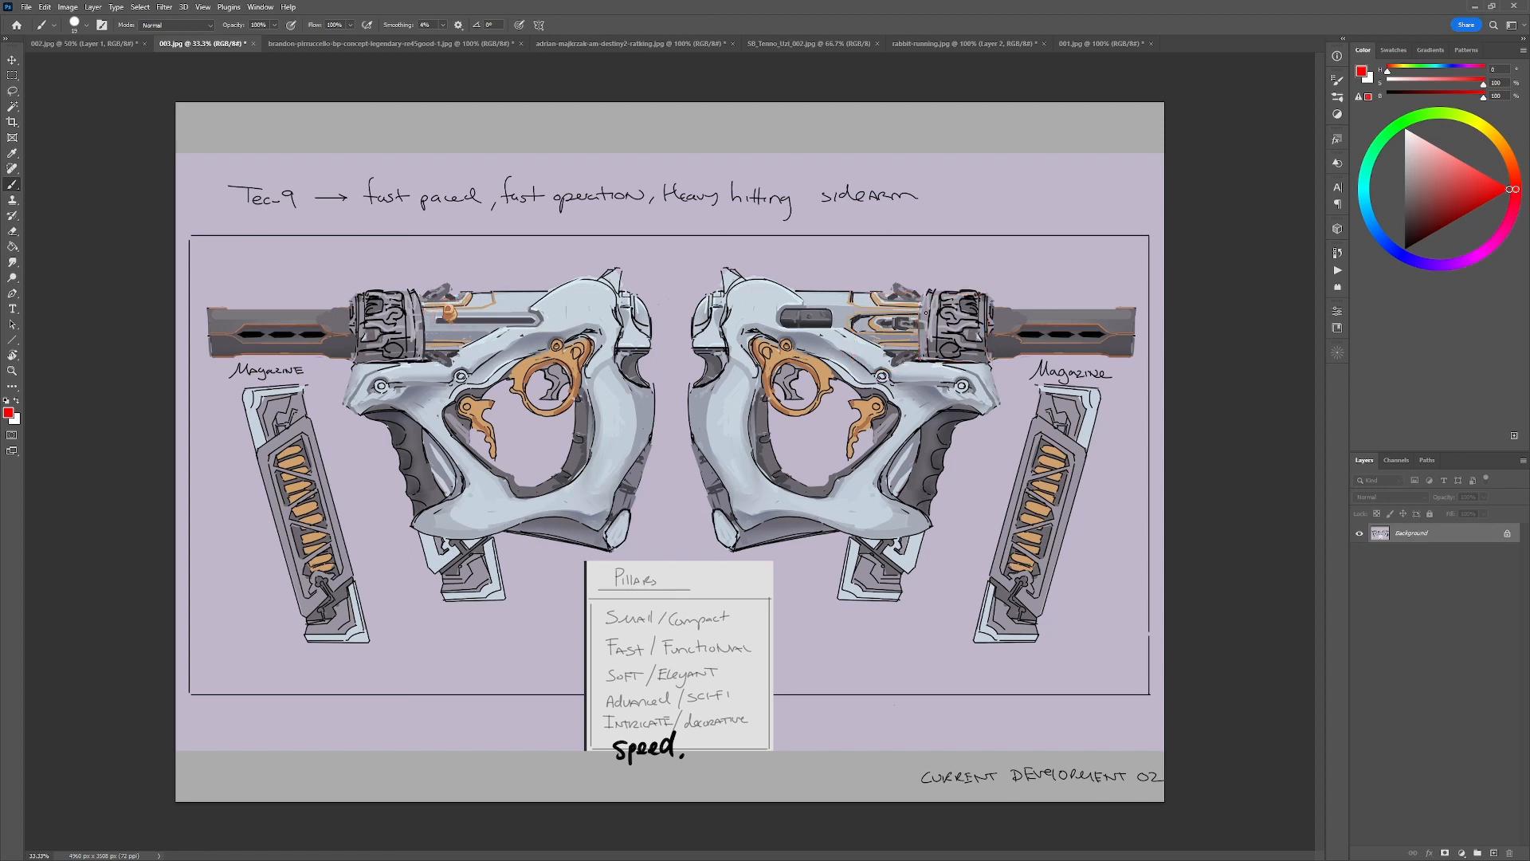
Paint over the orange-trimmed slide section behind the right gun's collar with a gray sampled from the gun.
alt+click(937, 355)
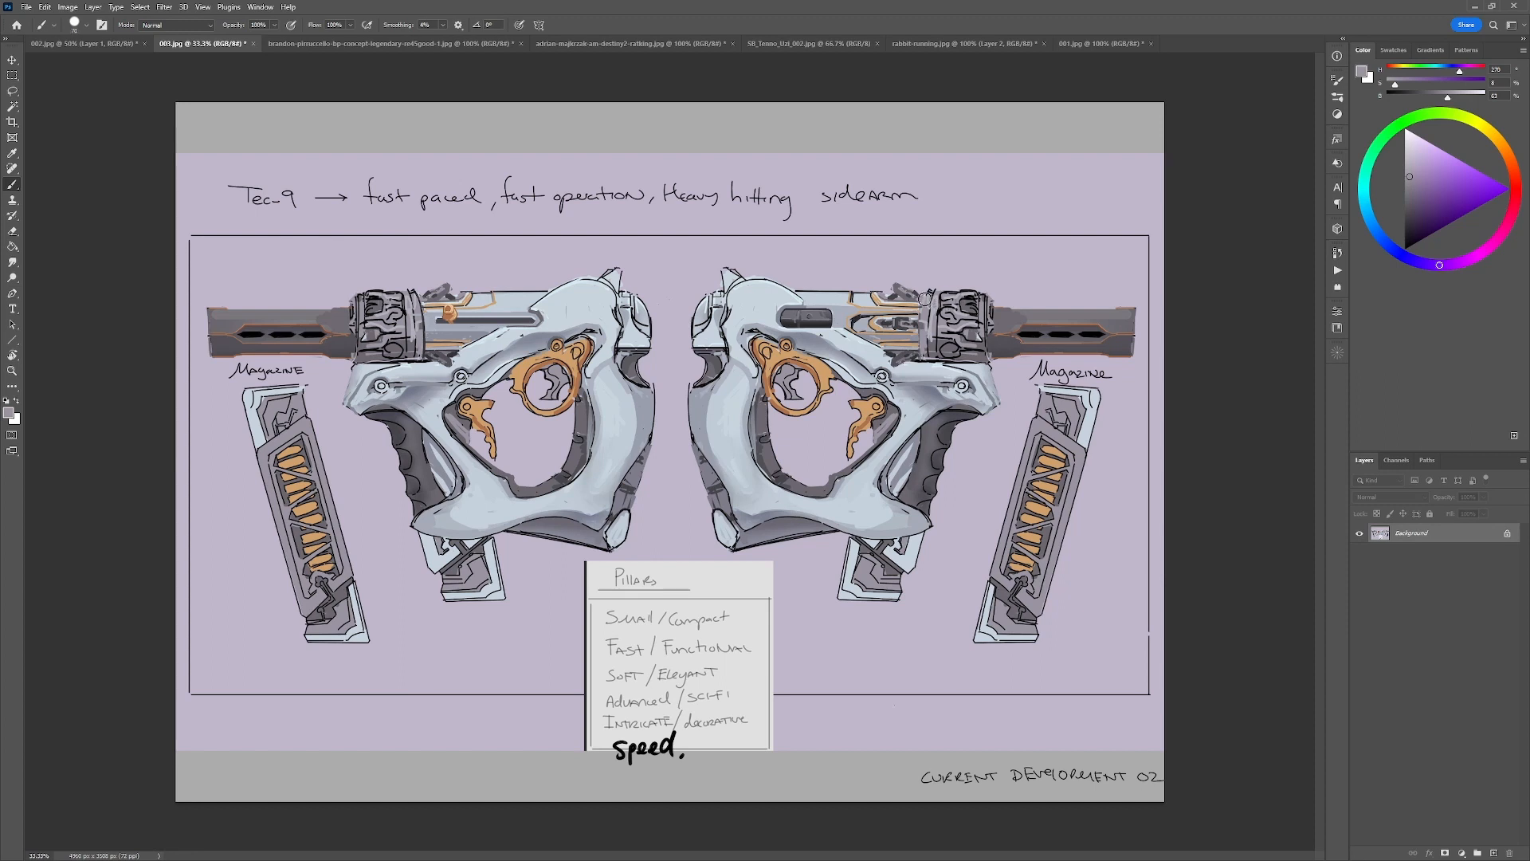
mouse_move(924, 298)
mouse_down()
mouse_move(814, 296)
mouse_move(916, 319)
mouse_move(873, 355)
mouse_move(929, 336)
mouse_up()
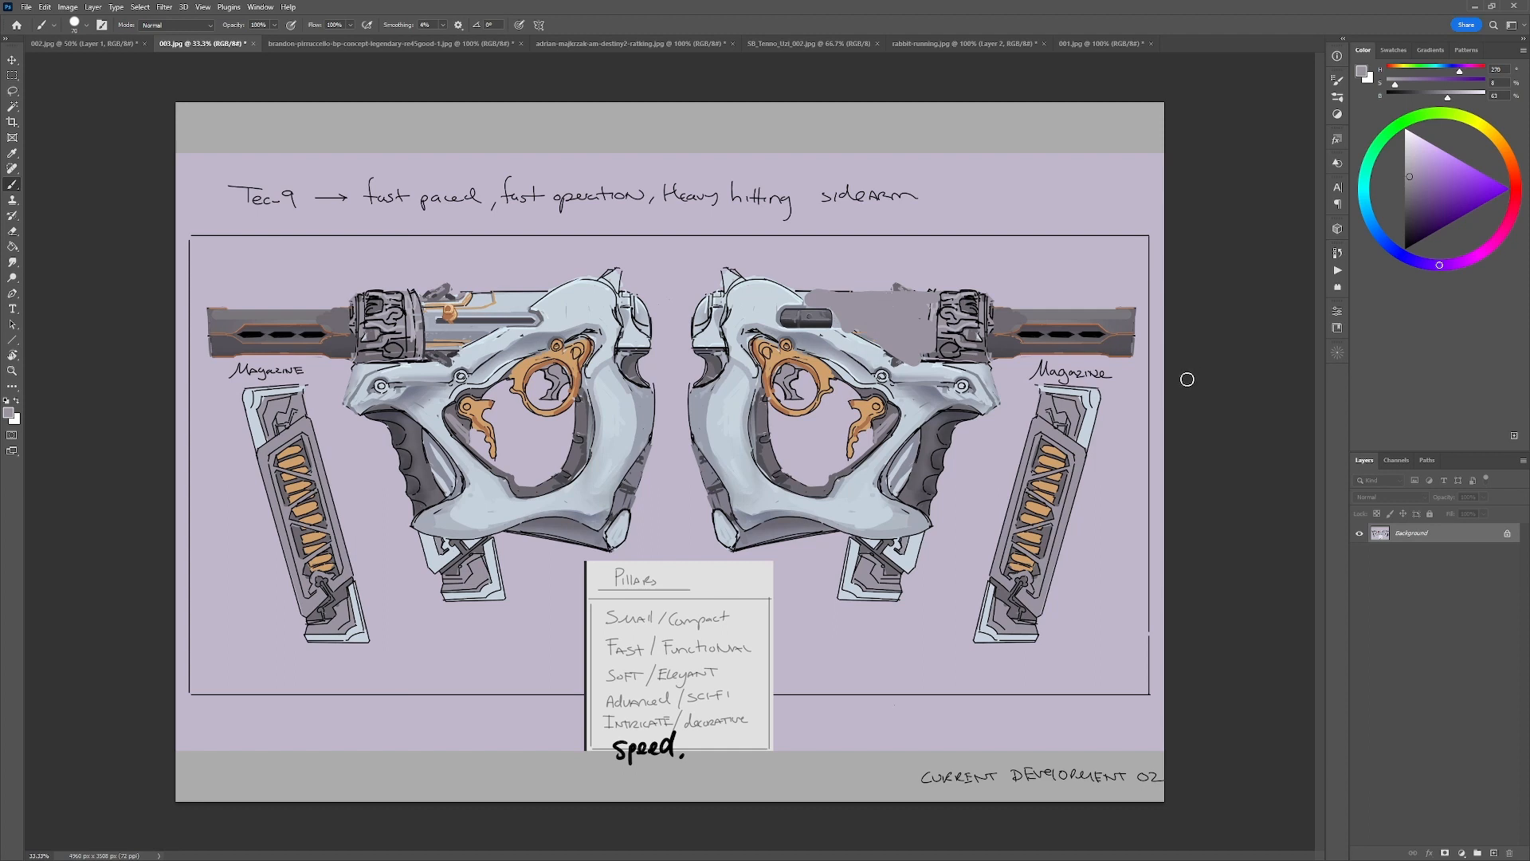
Paint an angular raised frame and long bands in sampled darker gray over the right gun's slide and barrel collar.
alt+click(956, 328)
alt+click(955, 327)
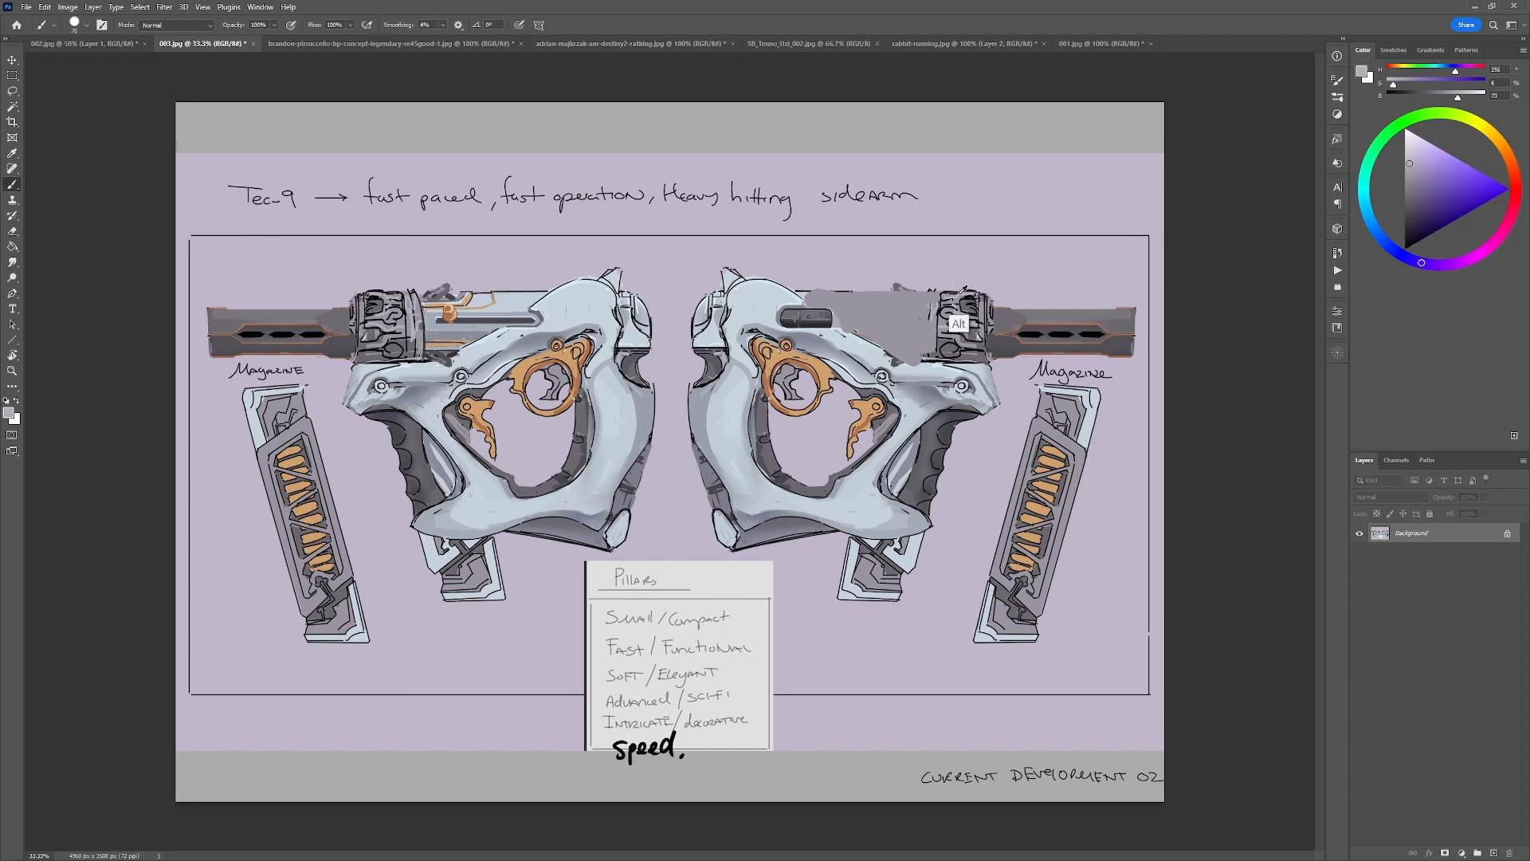
alt+click(974, 292)
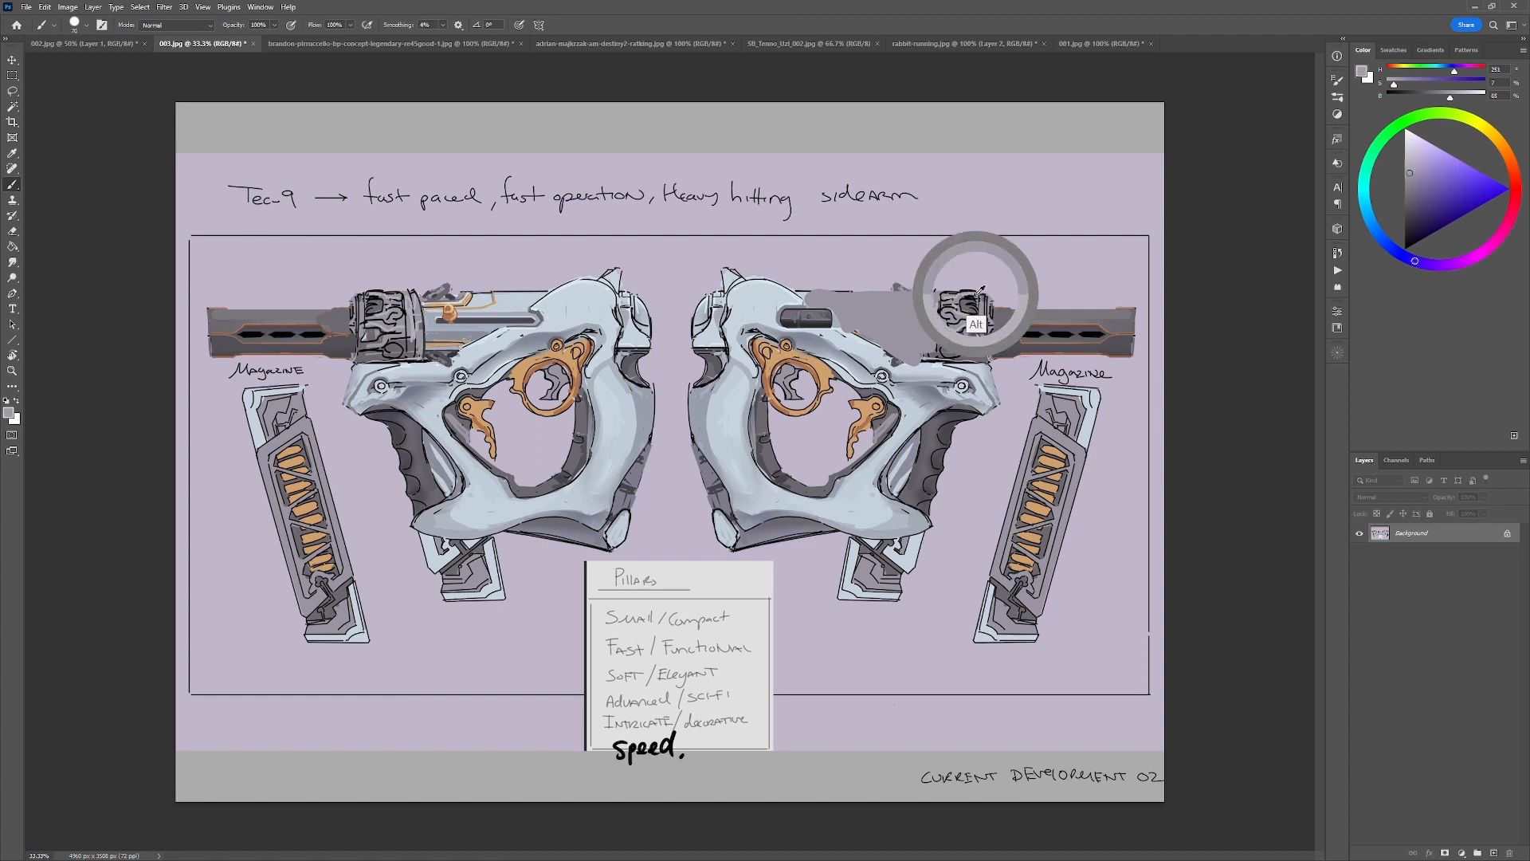
alt+click(980, 296)
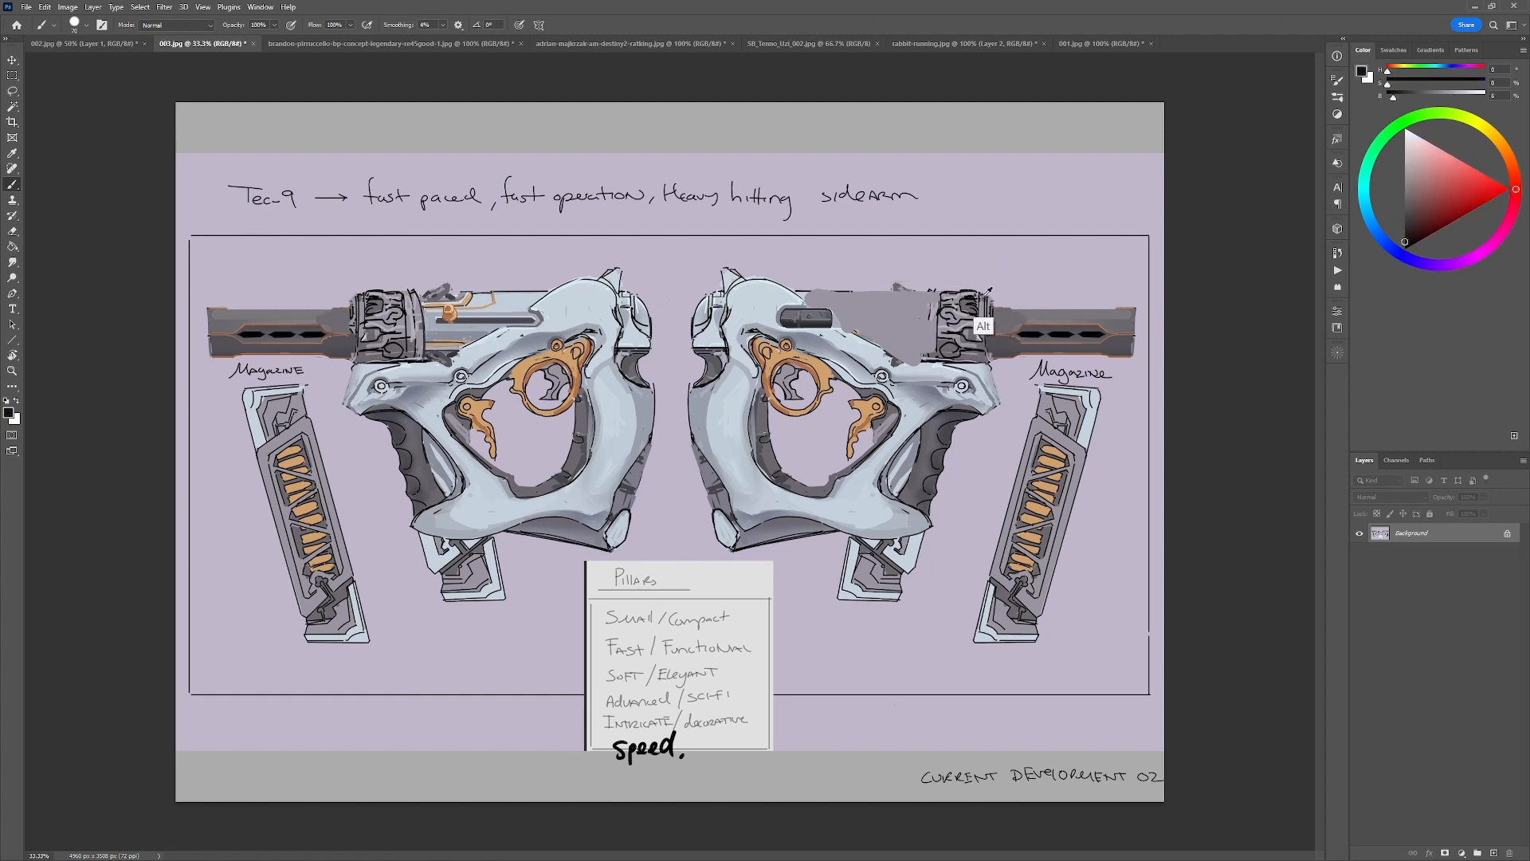
mouse_move(959, 282)
mouse_down()
mouse_move(825, 289)
mouse_move(860, 306)
mouse_move(840, 311)
mouse_move(953, 315)
mouse_up()
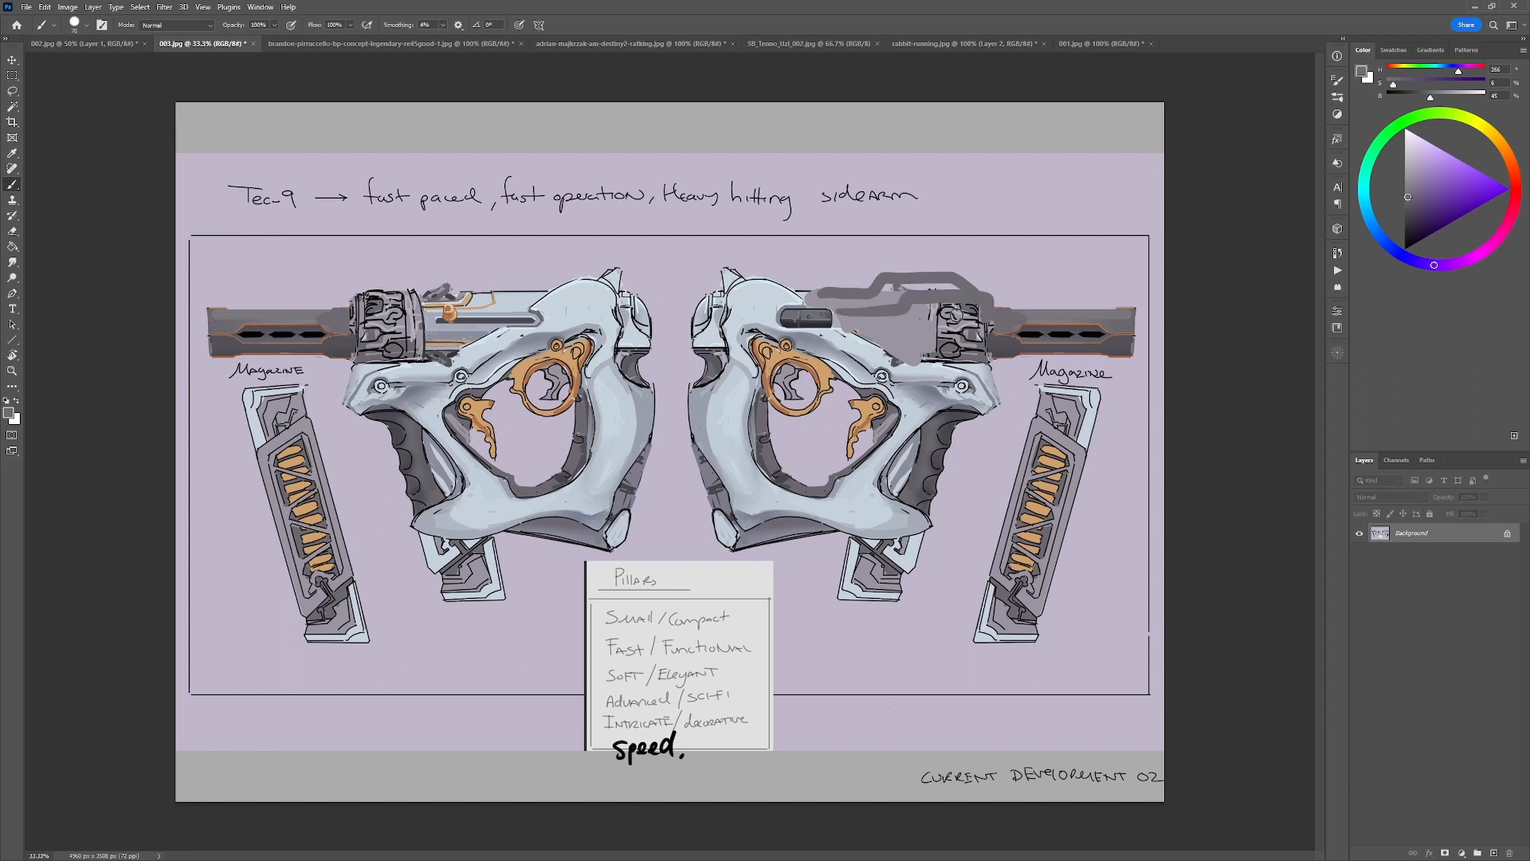
drag(856, 328, 1000, 325)
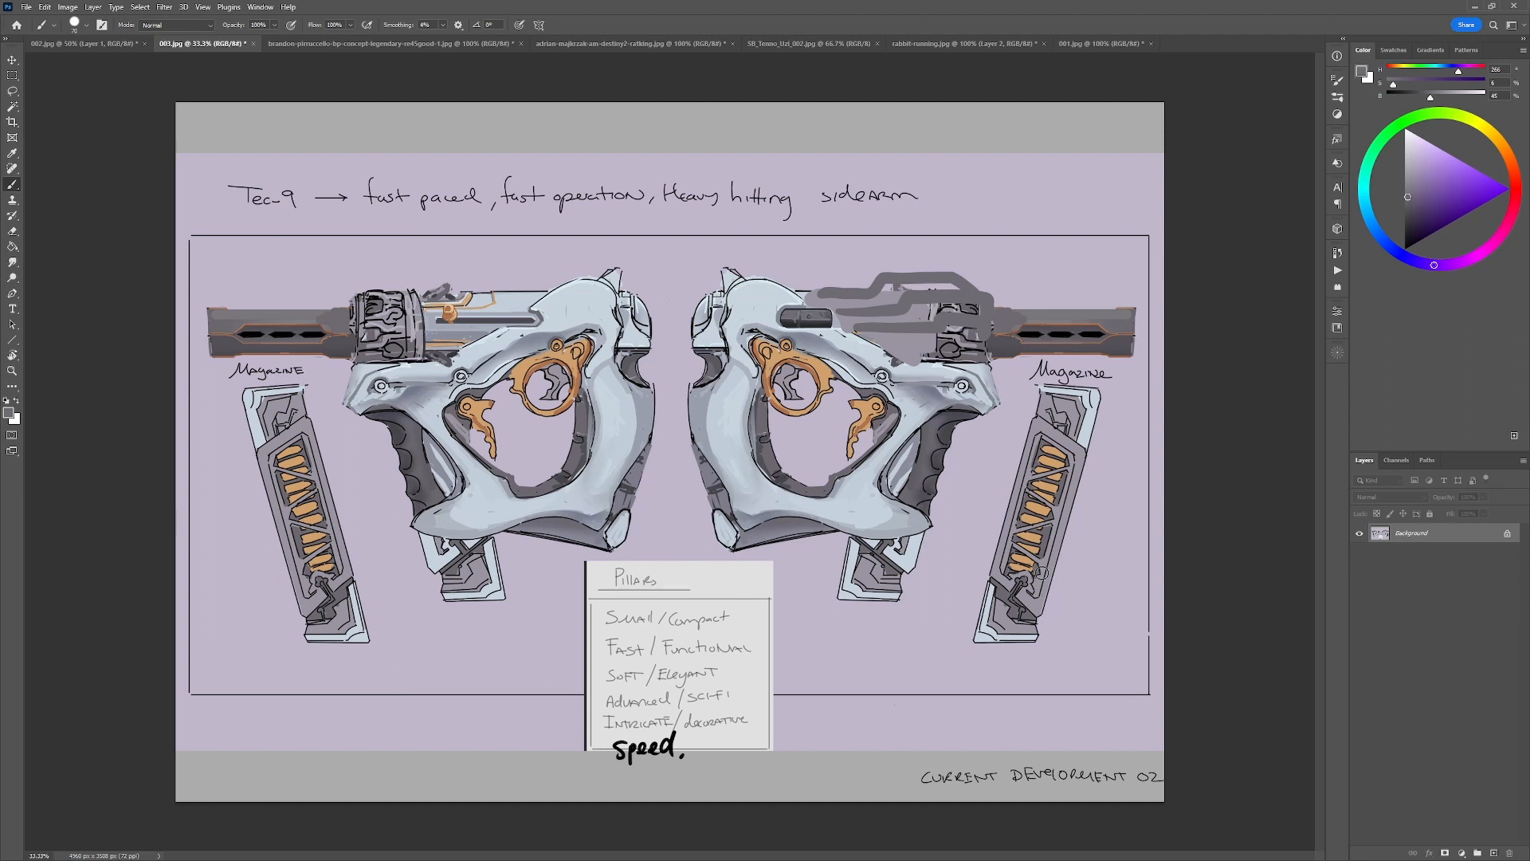
Extend the 003.jpg canvas with blank white space beside the right gun and reset the brush color to black.
key(c)
drag(1166, 452, 1322, 449)
key(Return)
key(b)
mouse_move(1100, 558)
mouse_down()
mouse_move(831, 474)
mouse_move(953, 533)
mouse_move(979, 463)
mouse_move(918, 563)
mouse_up()
key(d)
Sketch a thick black box in perspective on the blank area to represent the gun's upper body.
drag(978, 464, 896, 416)
key(ctrl+z)
mouse_move(978, 463)
mouse_down()
mouse_move(878, 405)
mouse_move(894, 415)
mouse_move(847, 408)
mouse_move(903, 468)
mouse_up()
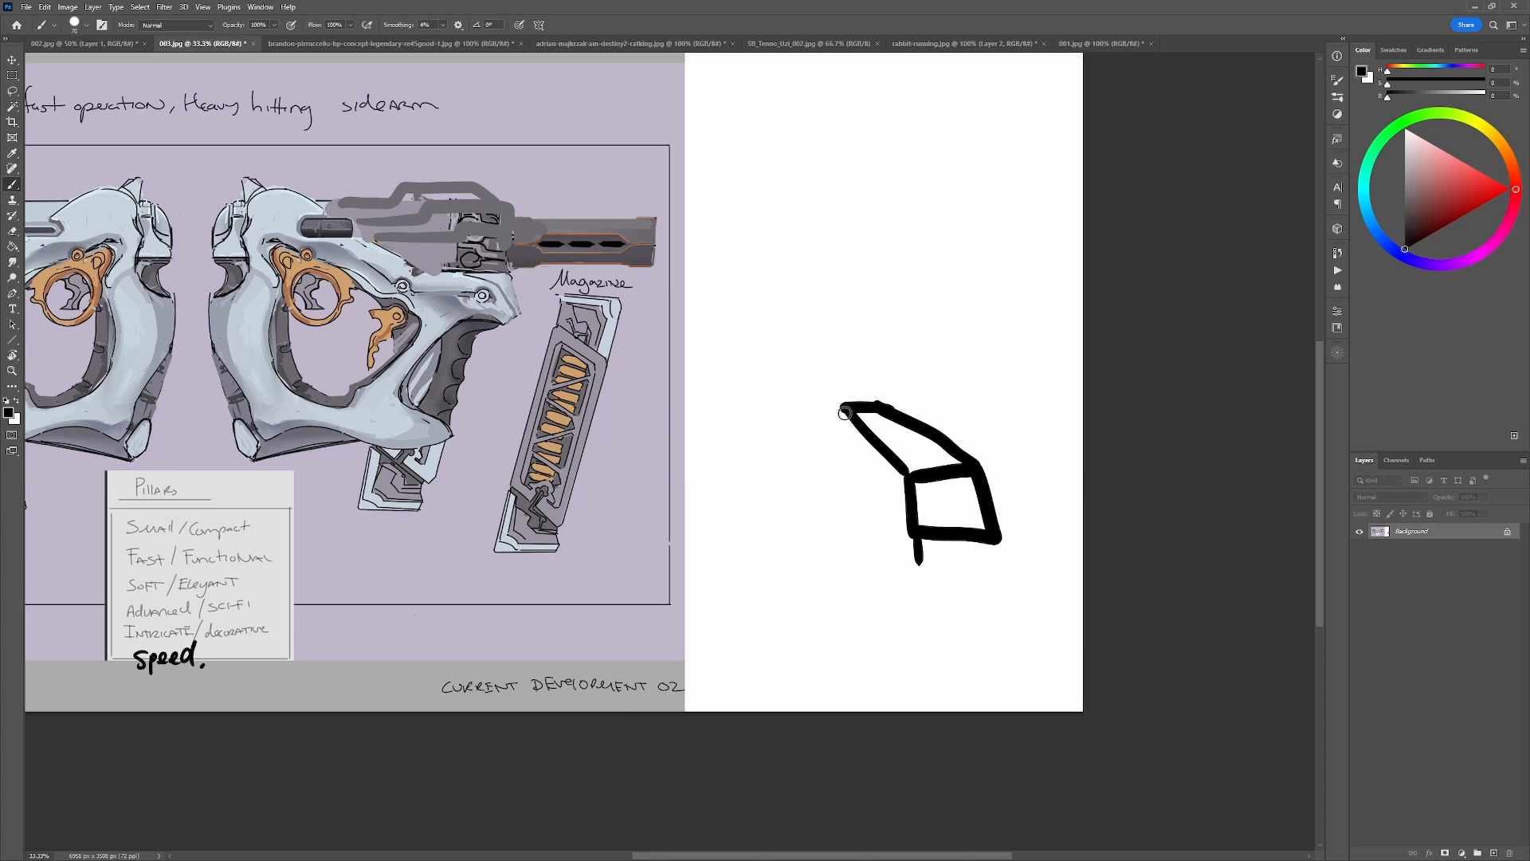
mouse_move(844, 409)
mouse_down()
mouse_move(842, 451)
mouse_move(851, 415)
mouse_move(852, 464)
mouse_move(911, 550)
mouse_up()
key(ctrl+z)
key(ctrl+z)
key(ctrl+z)
drag(870, 492, 910, 556)
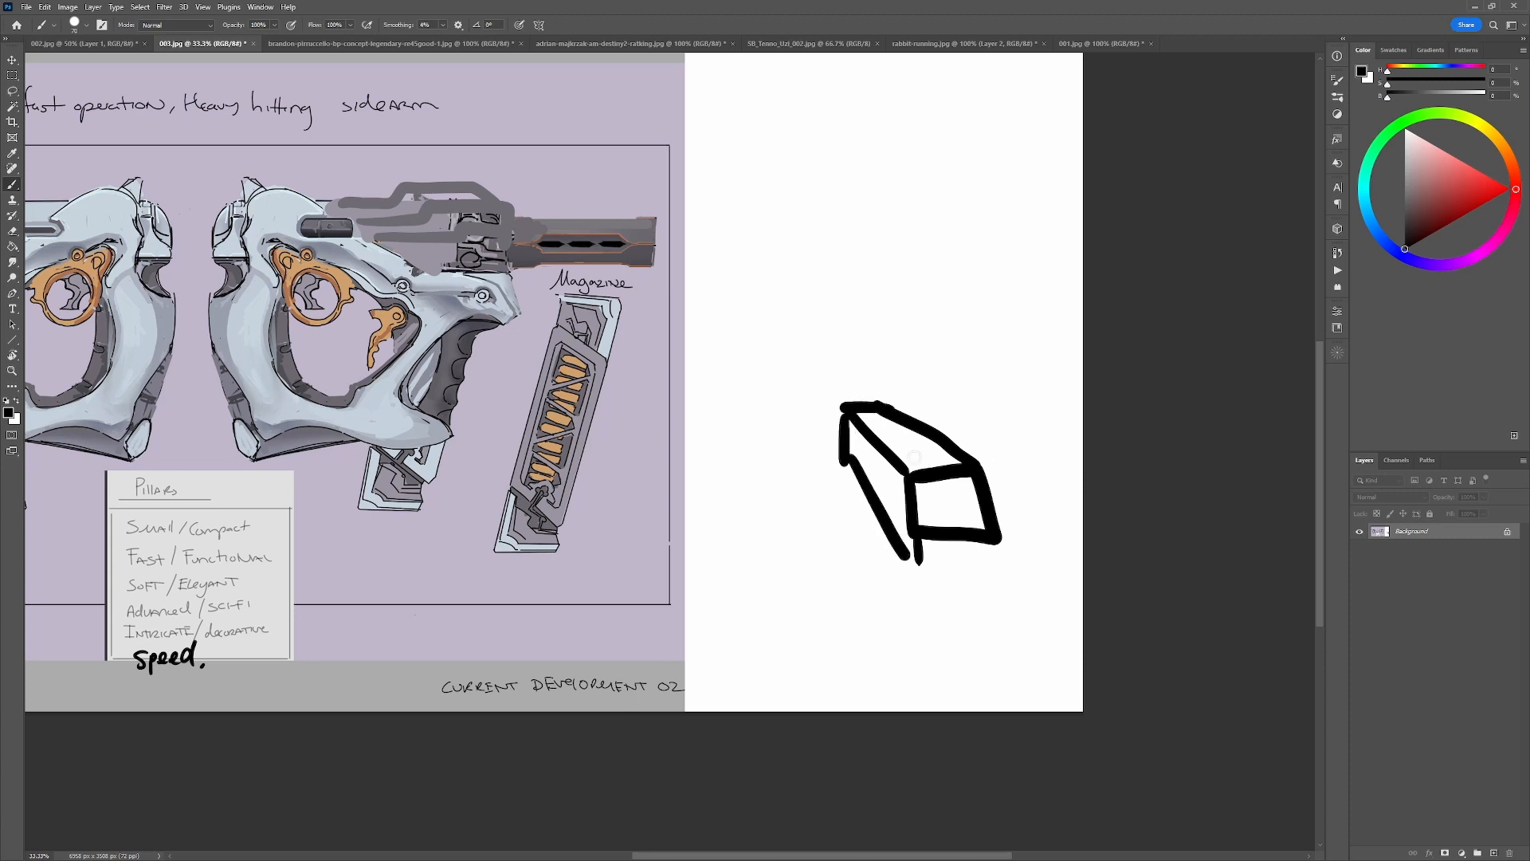
key(ctrl+z)
mouse_move(850, 425)
mouse_down()
mouse_move(850, 460)
mouse_move(911, 544)
mouse_up()
Add long black strokes beneath the perspective box for the curved lower frame and grip.
mouse_move(856, 470)
mouse_down()
mouse_move(861, 548)
mouse_move(930, 636)
mouse_up()
drag(919, 558, 924, 691)
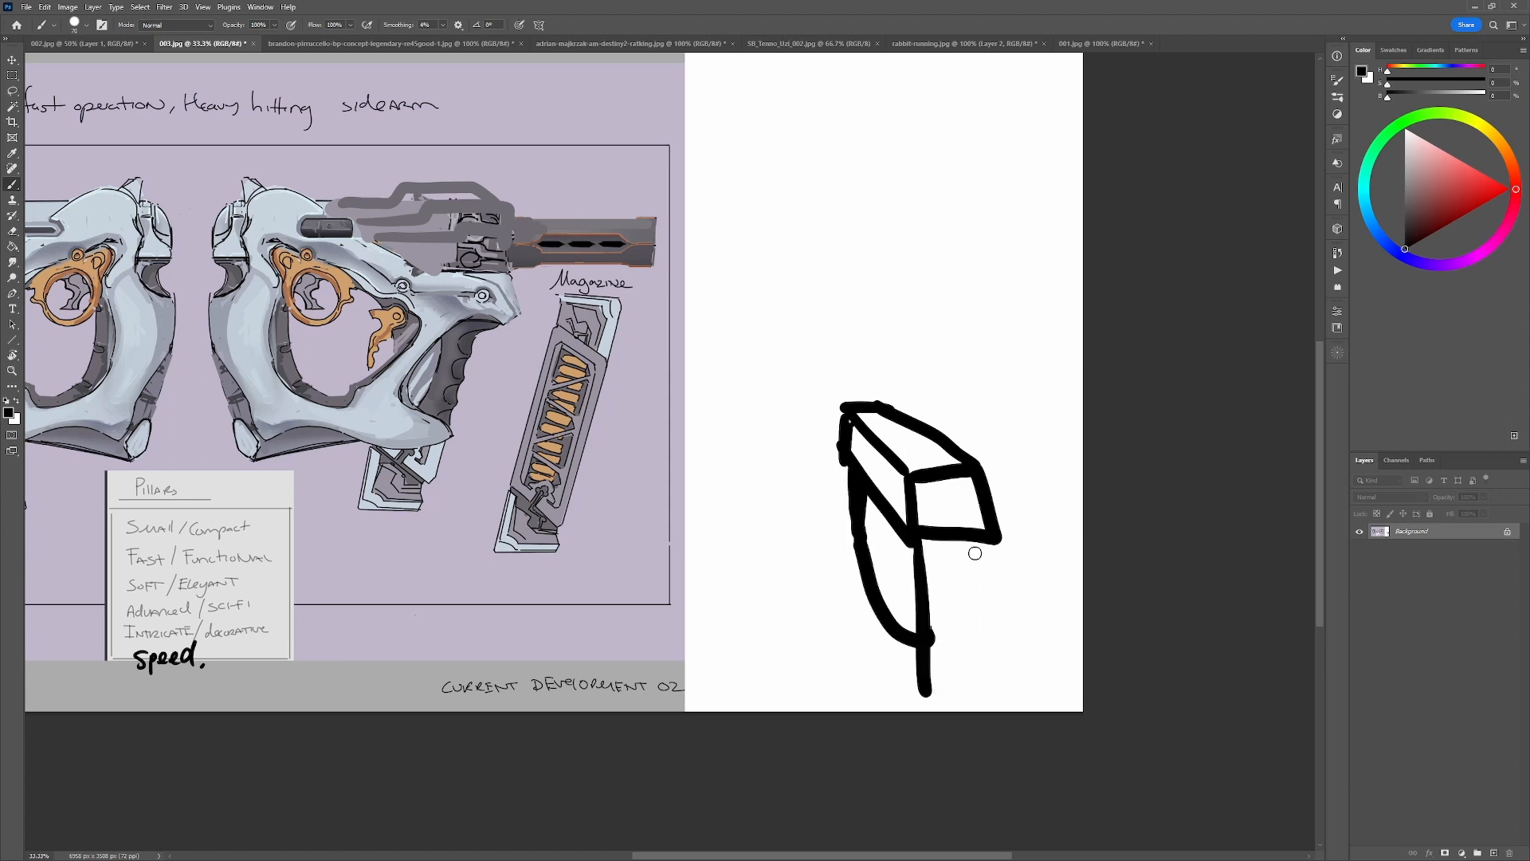
drag(973, 548, 1007, 685)
drag(899, 525, 900, 687)
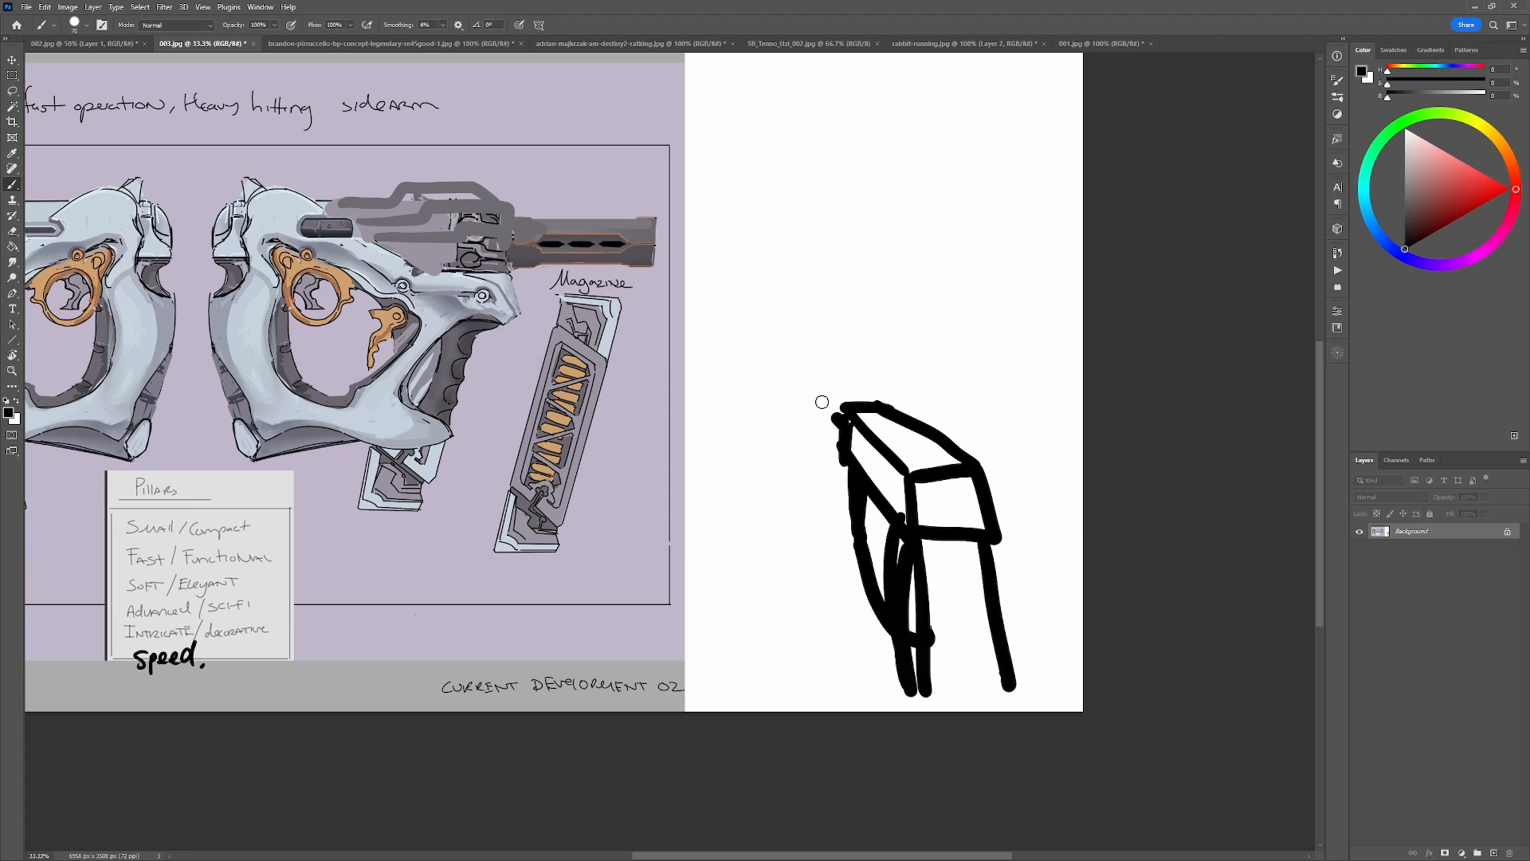
key(ctrl+z)
Draw a small black box at the far end of the perspective sketch.
mouse_move(823, 401)
mouse_down()
mouse_move(844, 418)
mouse_move(822, 387)
mouse_up()
drag(820, 388, 834, 439)
mouse_move(824, 385)
mouse_down()
mouse_move(866, 405)
mouse_move(828, 394)
mouse_up()
key(ctrl+z)
key(ctrl+z)
key(ctrl+z)
key(ctrl+z)
drag(826, 392, 850, 408)
drag(824, 393, 824, 417)
drag(825, 417, 842, 445)
mouse_move(836, 390)
mouse_down()
mouse_move(862, 399)
mouse_move(869, 382)
mouse_up()
Try black guide strokes over the right gun's front section and across the perspective box, undoing them.
mouse_move(351, 179)
mouse_down()
mouse_move(363, 311)
mouse_move(526, 327)
mouse_up()
key(ctrl+z)
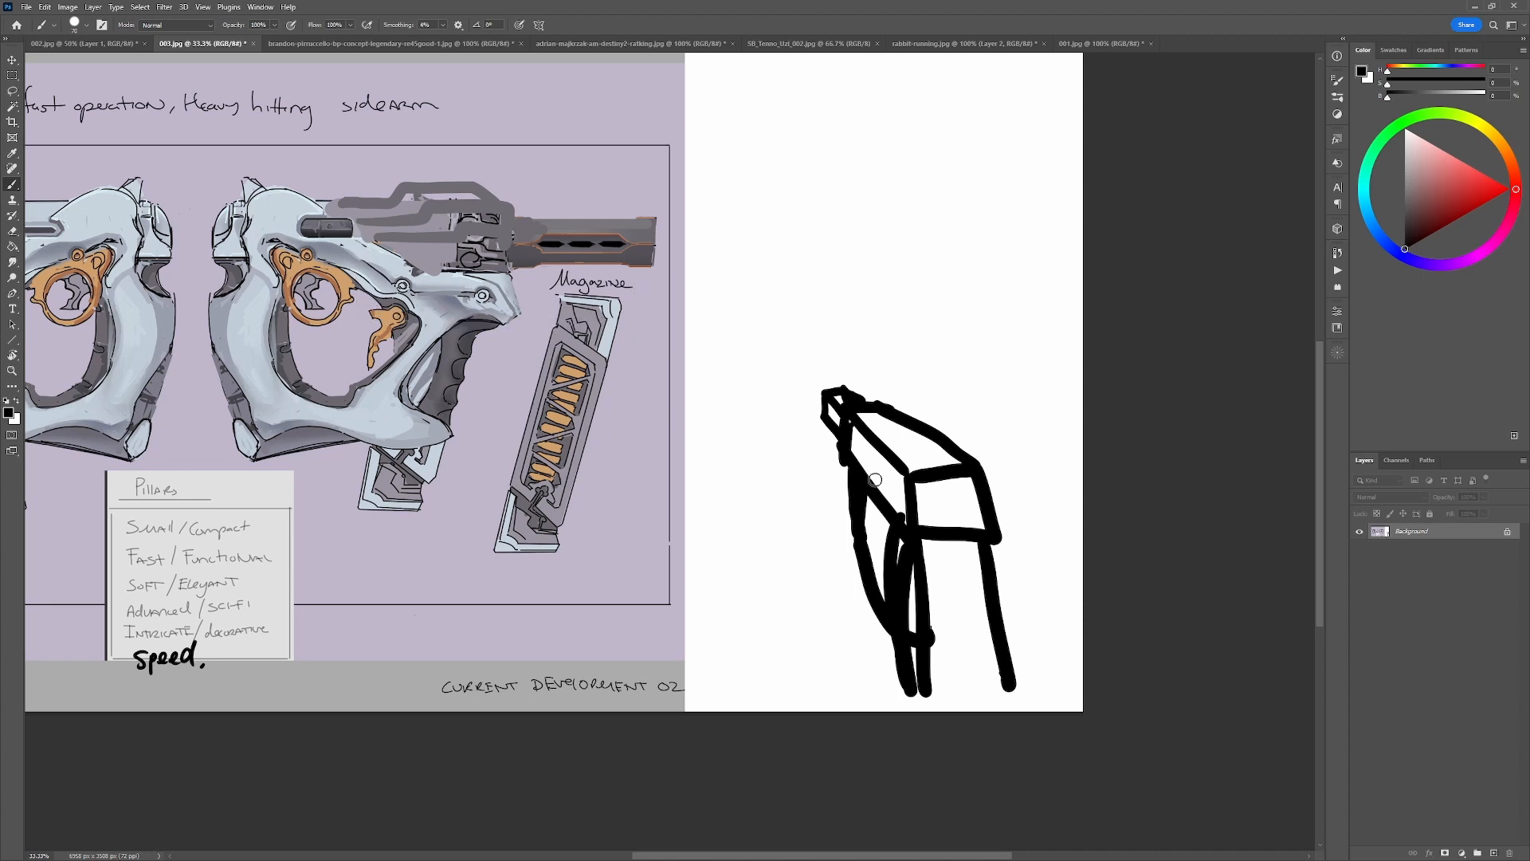
mouse_move(853, 478)
mouse_down()
mouse_move(891, 445)
mouse_move(930, 432)
mouse_move(753, 445)
mouse_move(950, 353)
mouse_move(933, 313)
mouse_up()
key(ctrl+z)
key(ctrl+z)
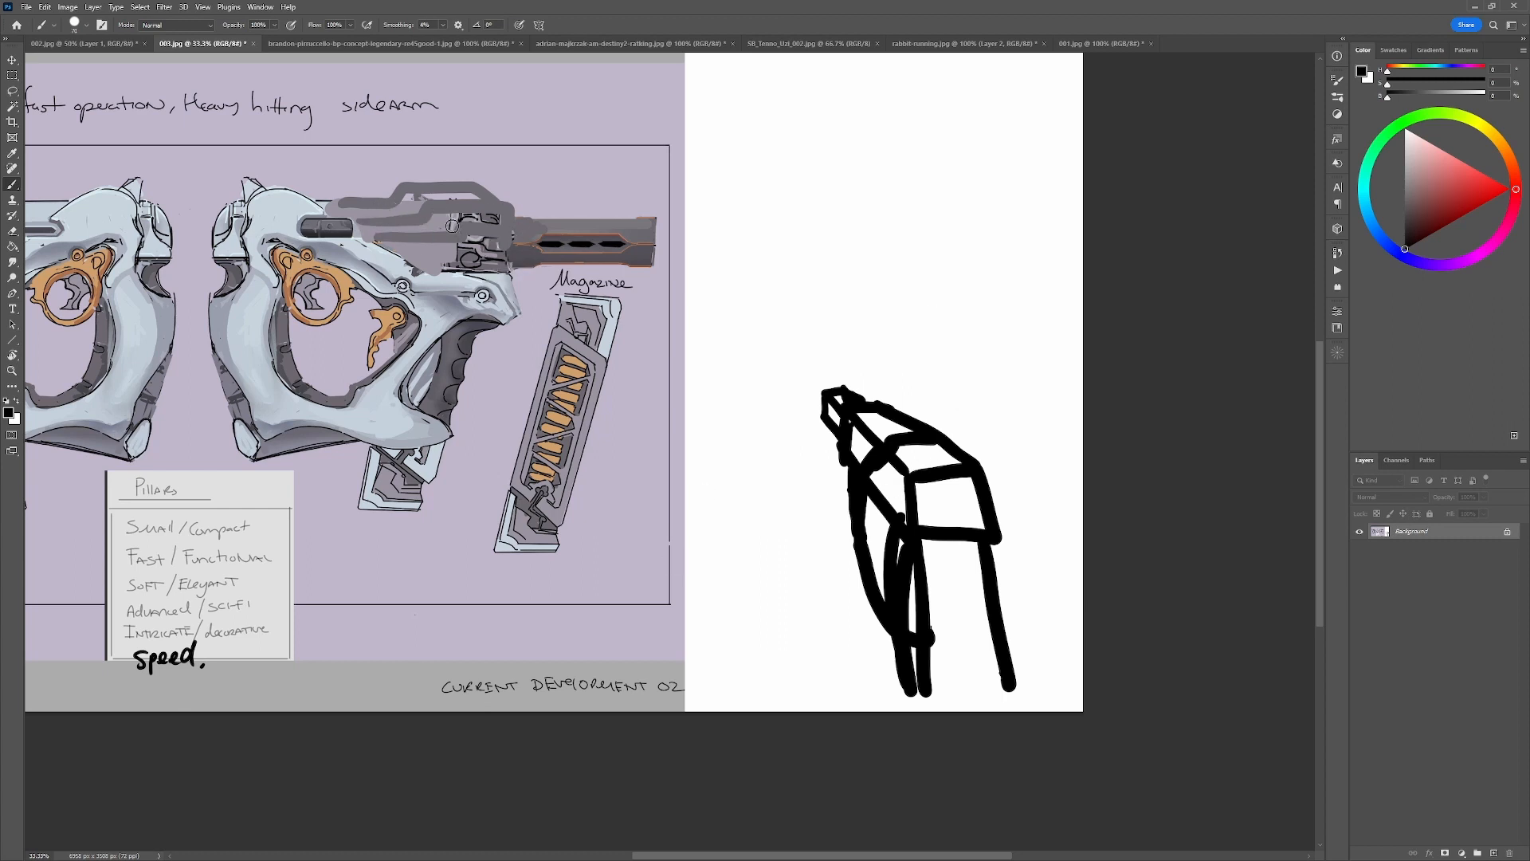
mouse_move(449, 201)
mouse_down()
mouse_move(455, 278)
mouse_move(500, 210)
mouse_up()
key(ctrl+z)
key(ctrl+z)
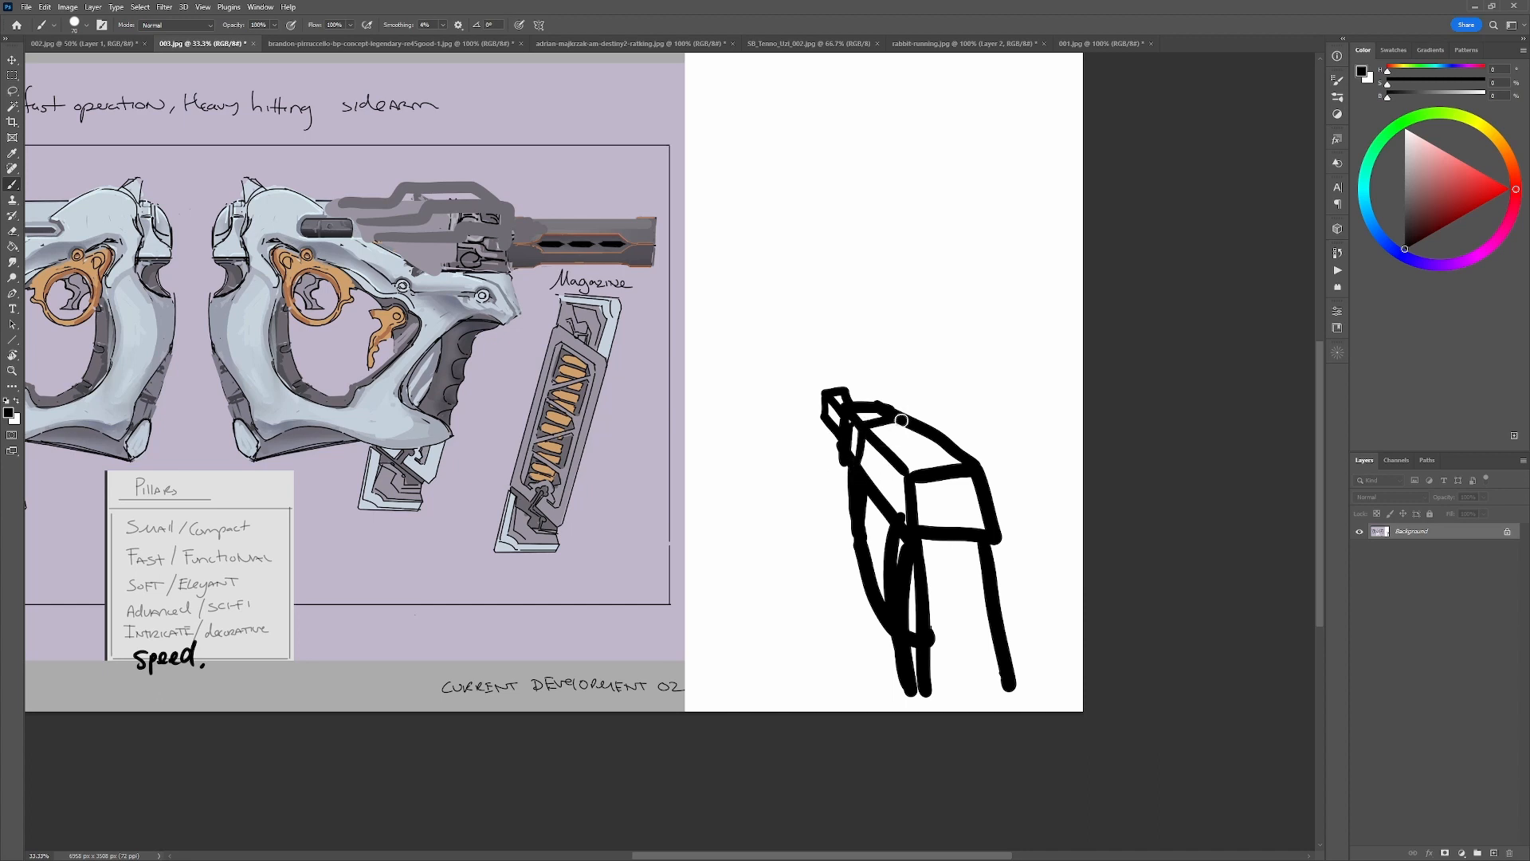
Trace the far top and side edges of the perspective box in red.
drag(907, 385, 834, 365)
key(ctrl+z)
click(1511, 189)
mouse_move(852, 464)
mouse_down()
mouse_move(858, 420)
mouse_move(899, 417)
mouse_move(846, 409)
mouse_move(842, 453)
mouse_up()
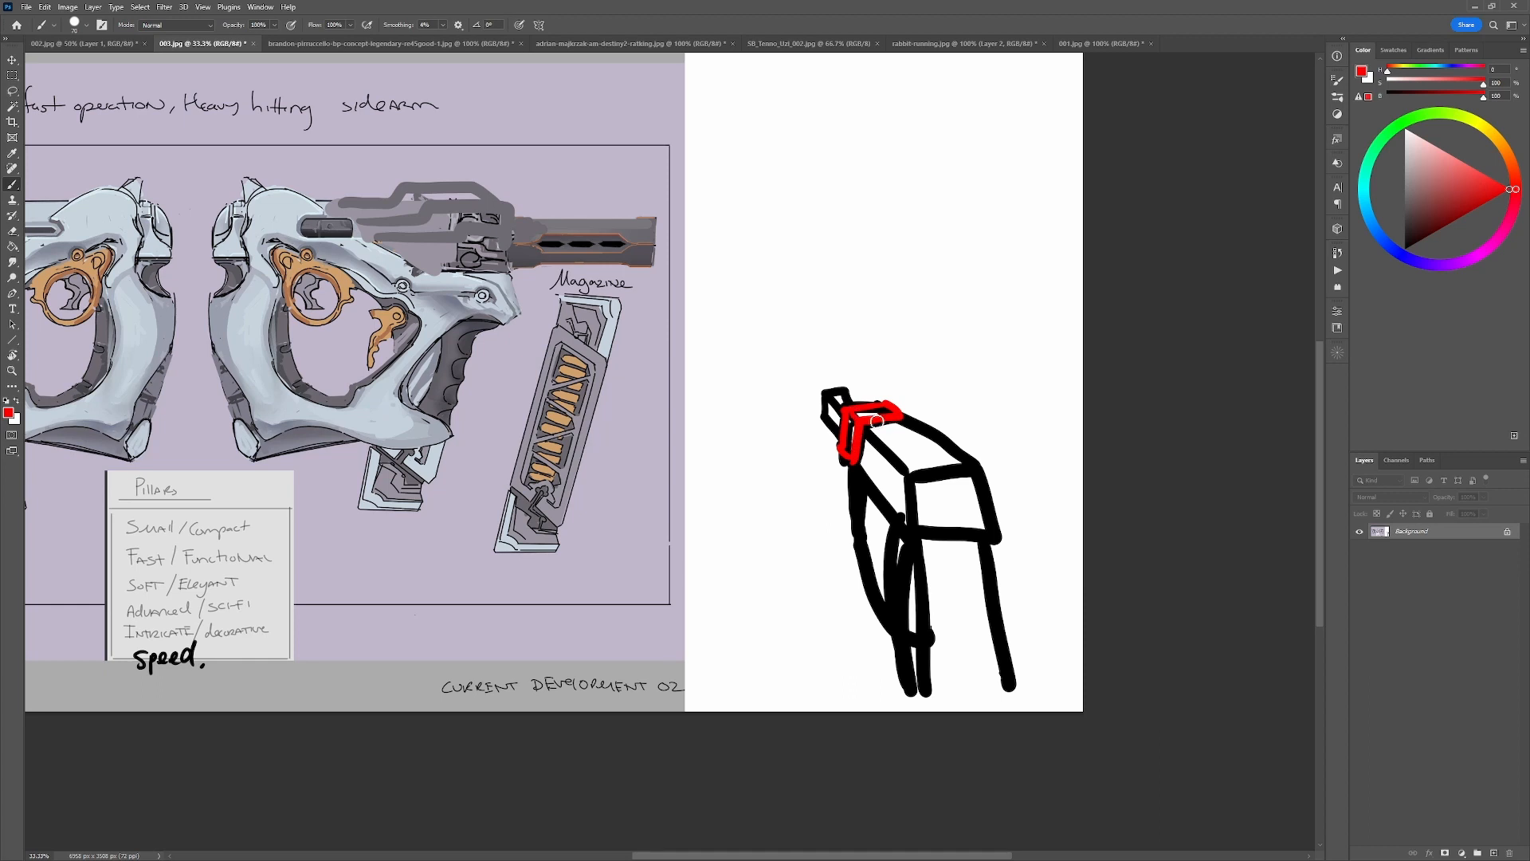
Undo the perspective sketch, the canvas extension and the dark gray frame, back to the plain gray slide patch.
key(ctrl+z)
key(ctrl+z)
key(ctrl+z)
key(ctrl+z)
key(ctrl+z)
key(ctrl+z)
key(ctrl+z)
key(ctrl+z)
key(ctrl+z)
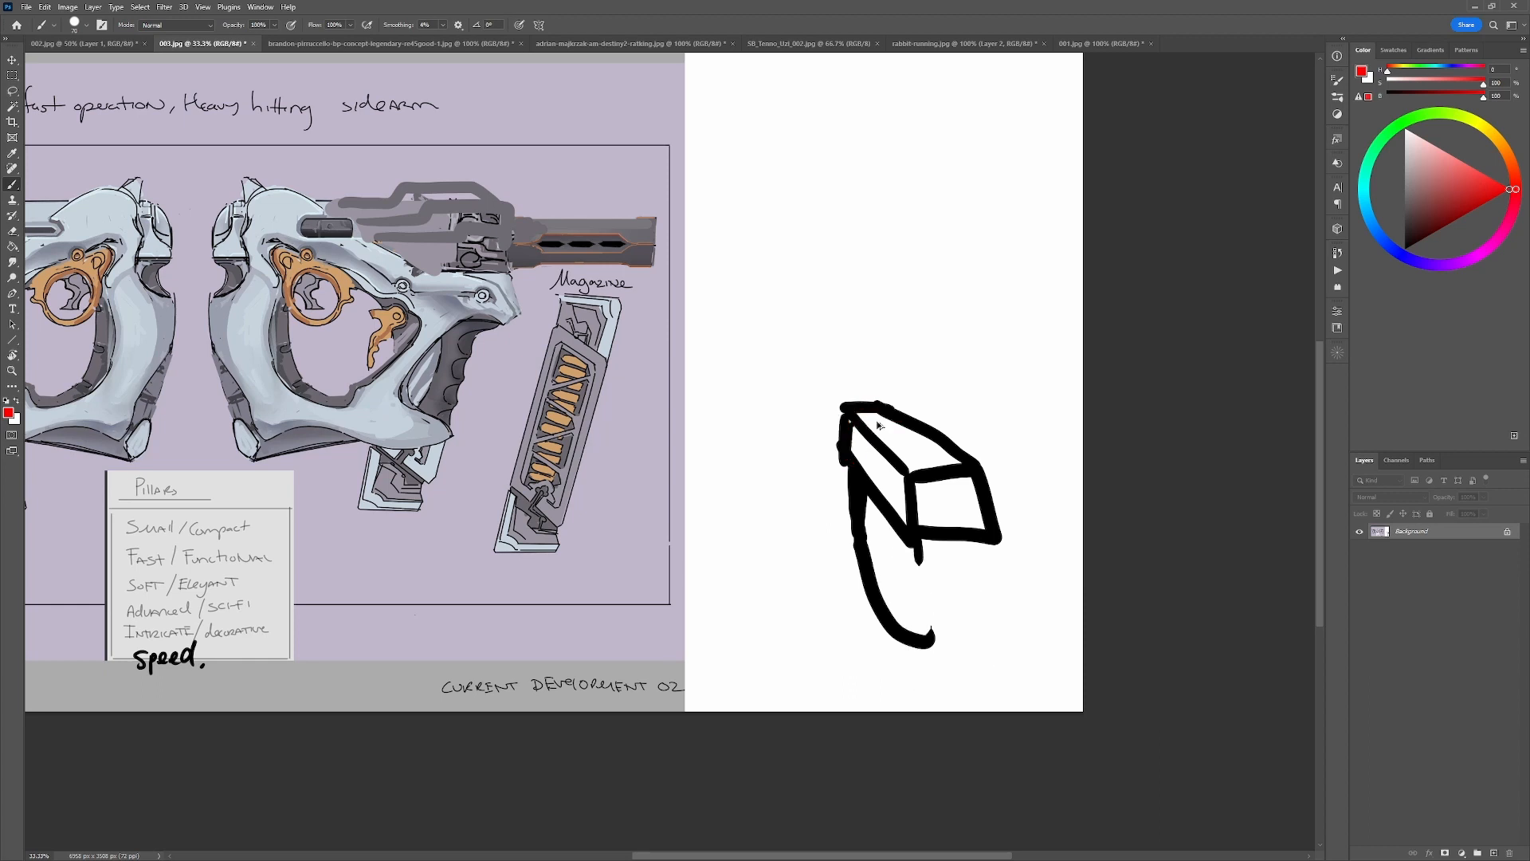
key(ctrl+z)
key(ctrl+z)
key(ctrl+z)
key(ctrl+z)
key(ctrl+z)
key(ctrl+z)
key(ctrl+z)
key(ctrl+z)
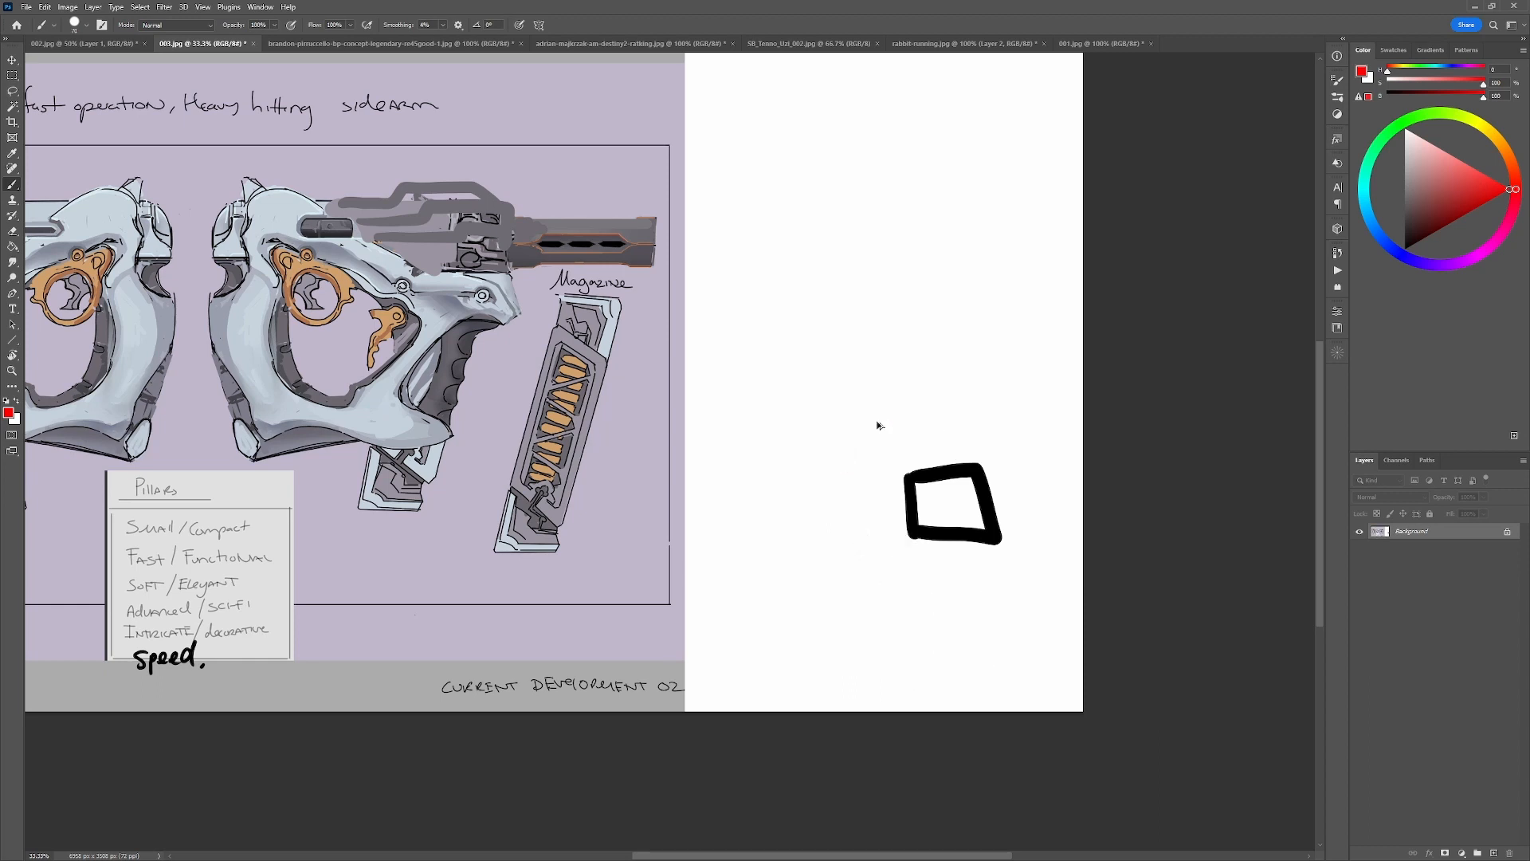
key(ctrl+z)
key(ctrl+z)
key(ctrl+z)
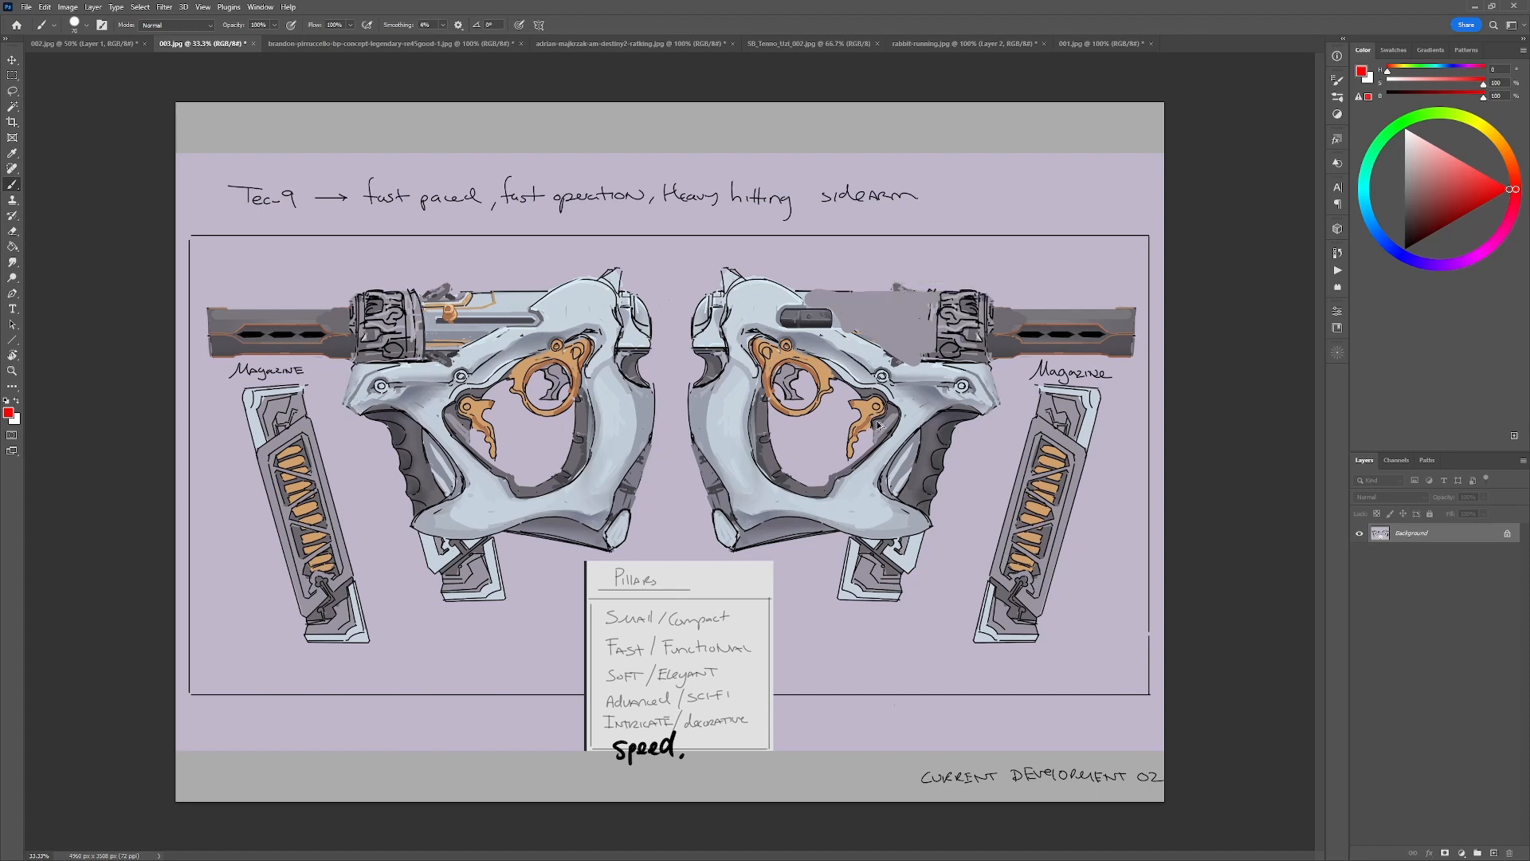
Undo the last remaining gray patch, then cover the right gun's slide with gray paint on a new layer.
key(ctrl+z)
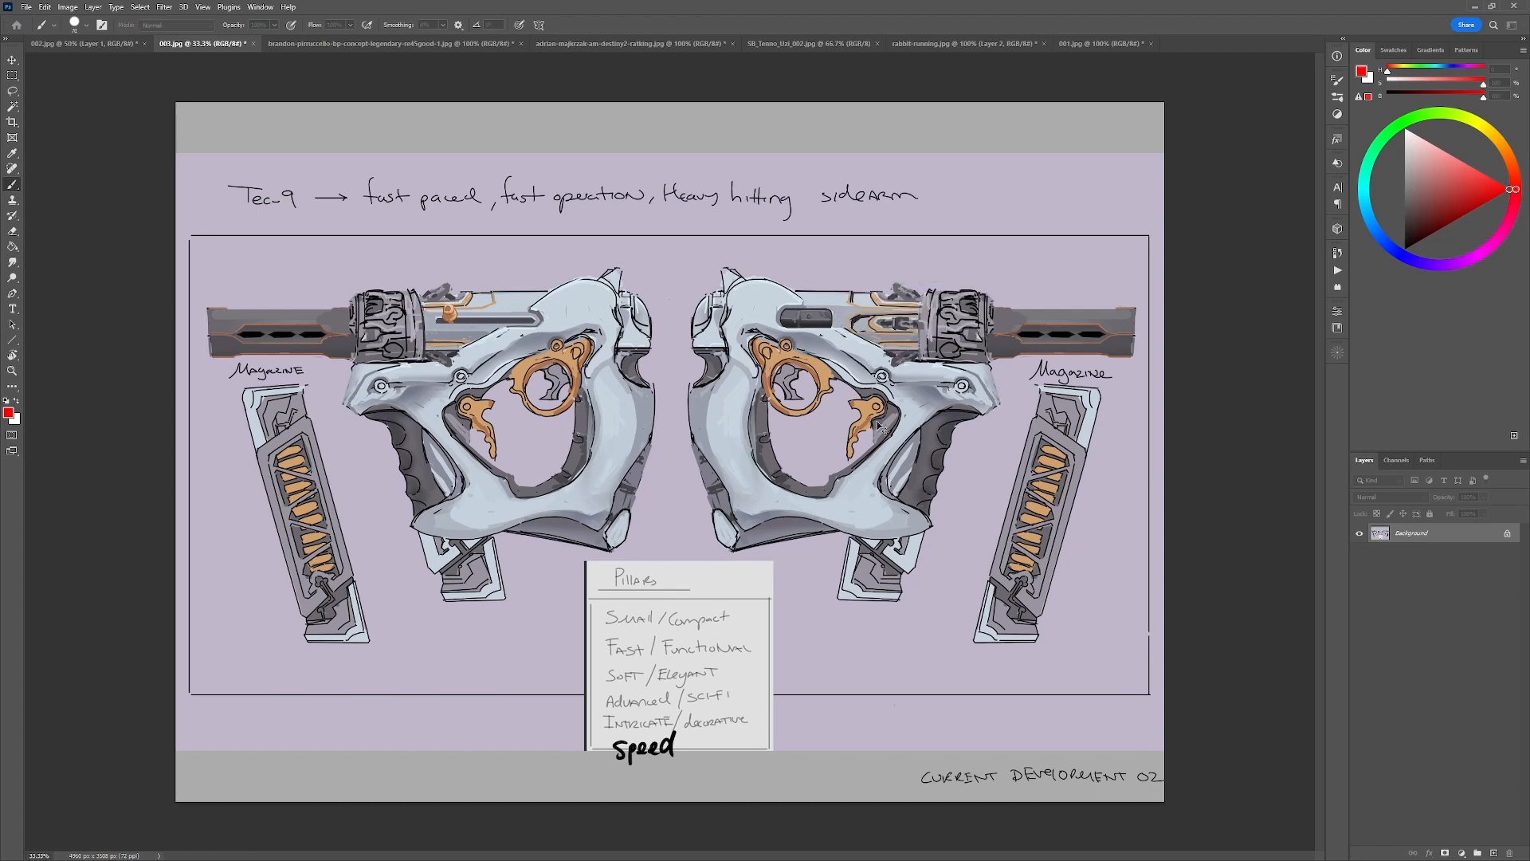
key(ctrl+shift+alt+n)
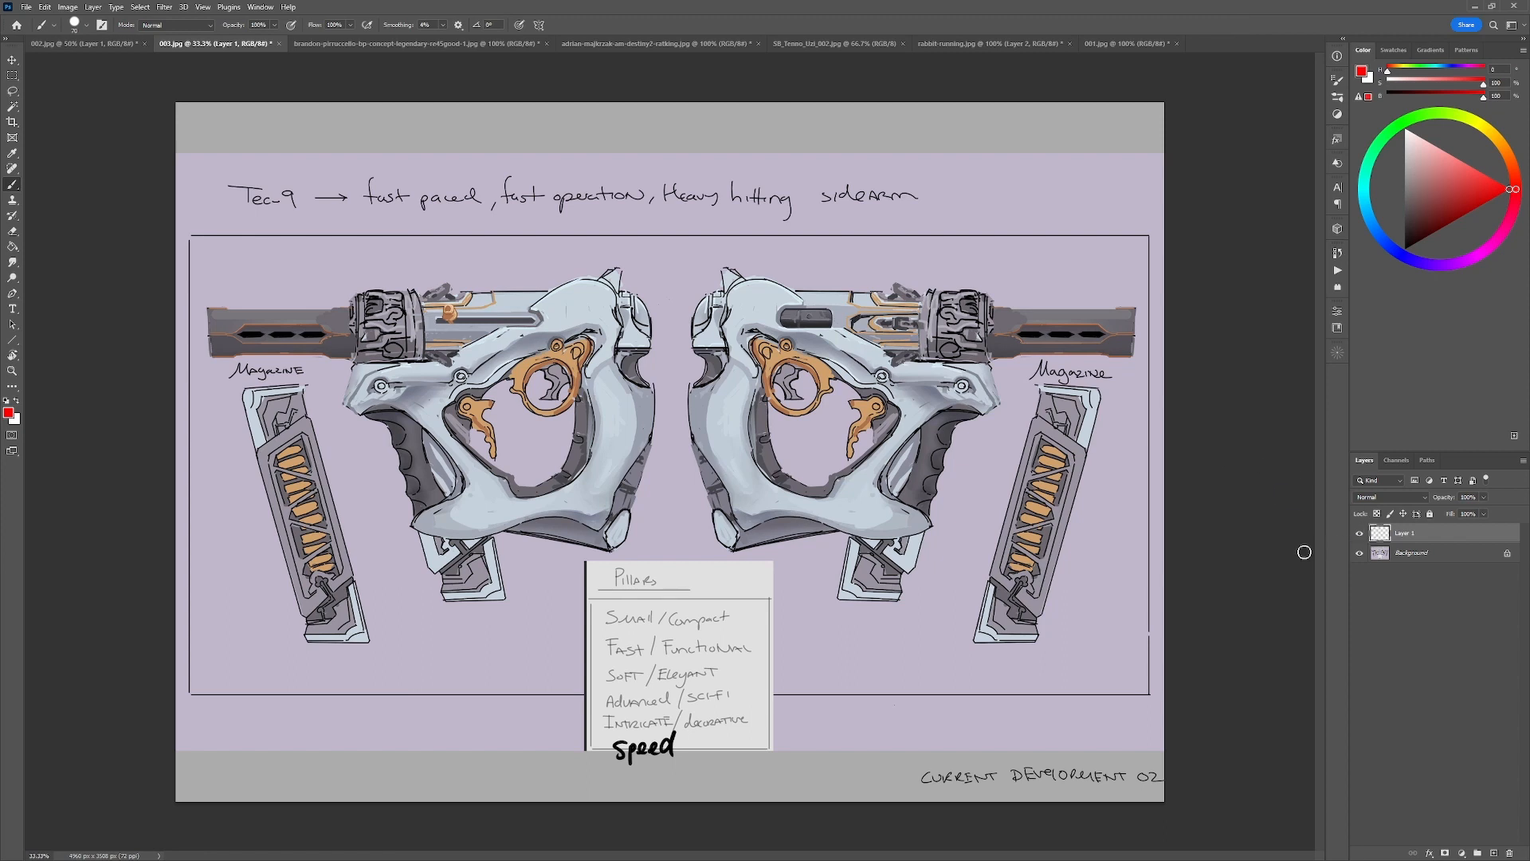
alt+click(928, 330)
mouse_move(937, 290)
mouse_down()
mouse_move(808, 292)
mouse_move(846, 319)
mouse_move(919, 300)
mouse_move(913, 337)
mouse_move(927, 313)
mouse_move(879, 321)
mouse_up()
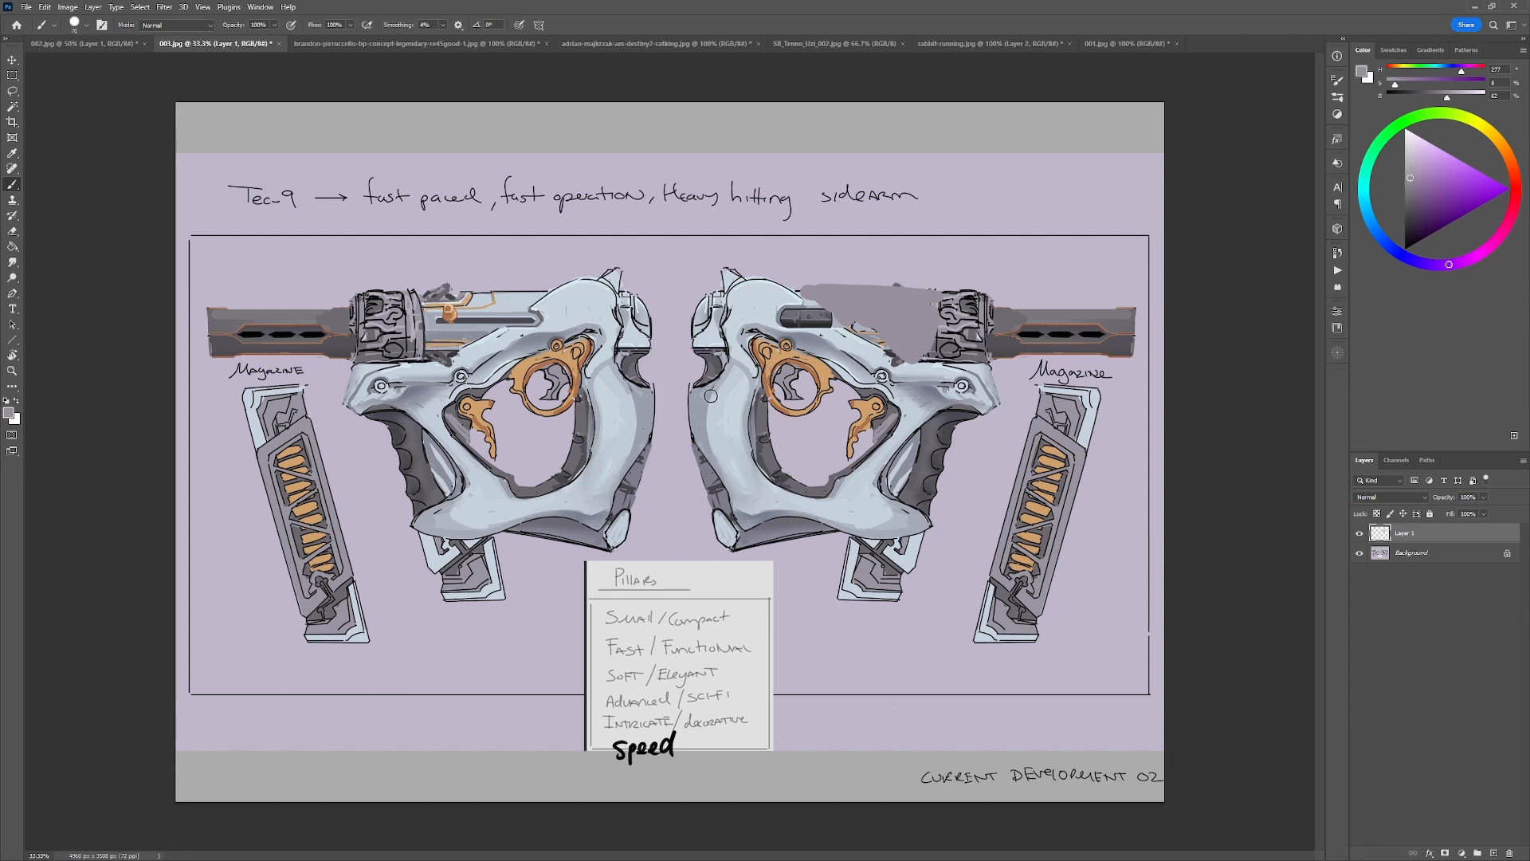
Set the brush color to red and try a sweeping curve from the right gun's rear along its slide to the barrel.
click(1468, 184)
click(1516, 185)
drag(1485, 187, 1509, 189)
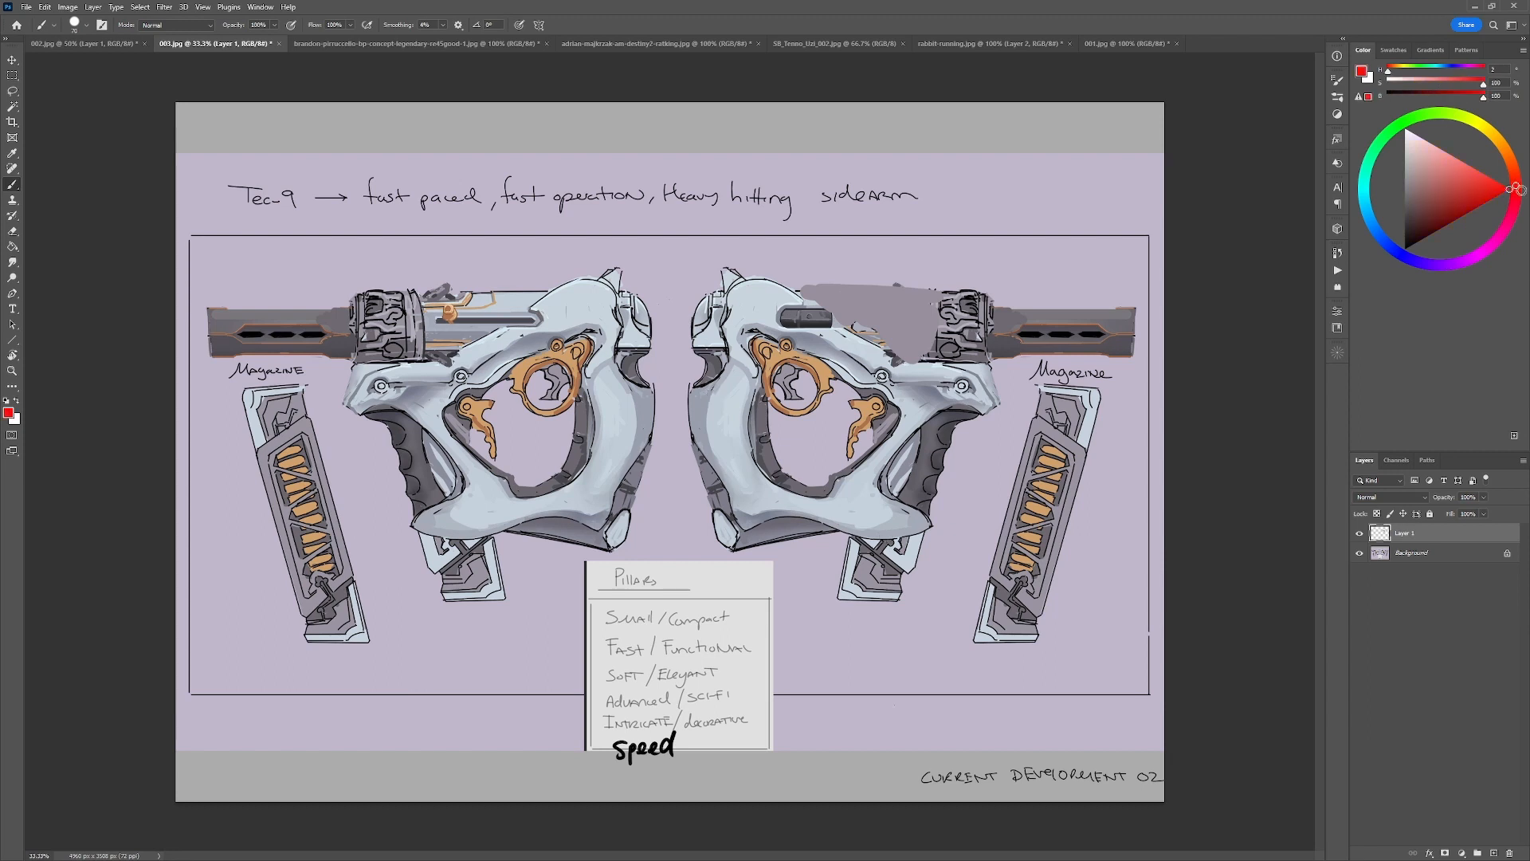
mouse_move(683, 318)
mouse_down()
mouse_move(779, 283)
mouse_move(895, 343)
mouse_move(1104, 373)
mouse_up()
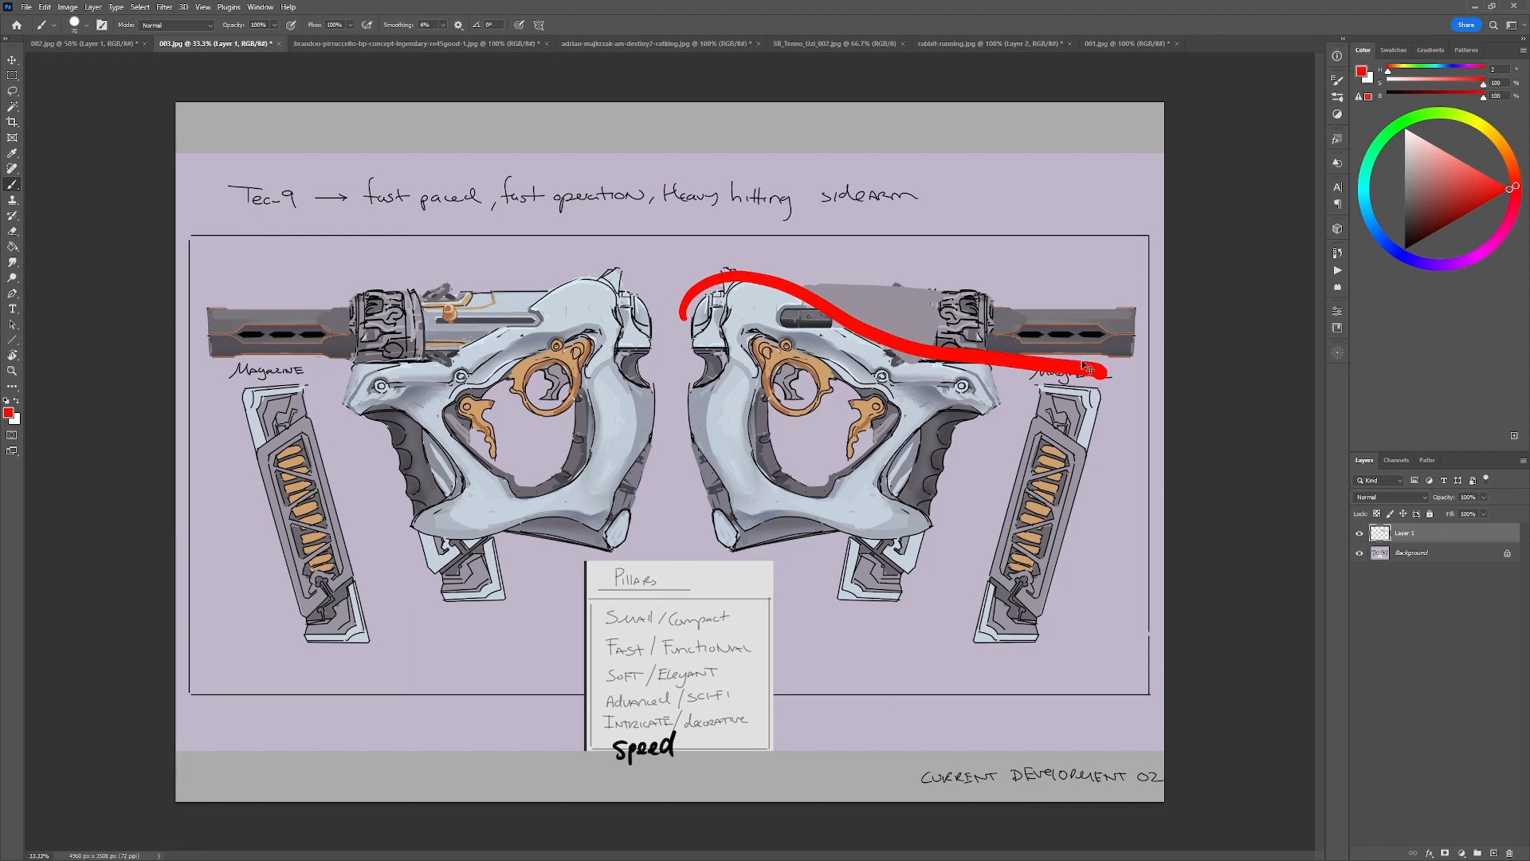
key(ctrl+z)
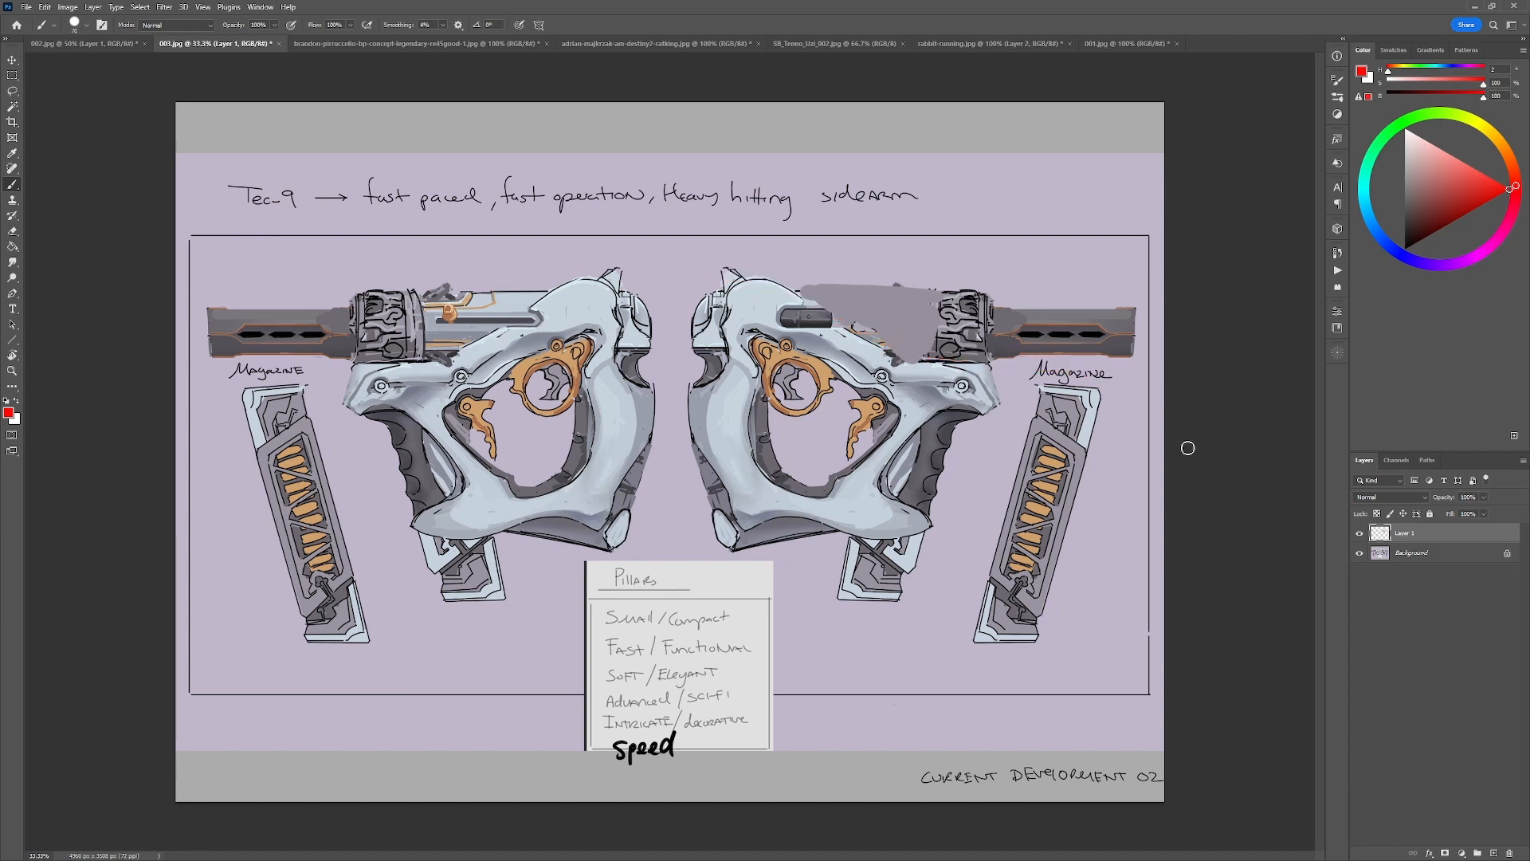
Extend the canvas beyond the sheet's right edge and sketch a boxy red pistol in perspective on the blank area.
key(c)
drag(1165, 470, 1331, 452)
key(Return)
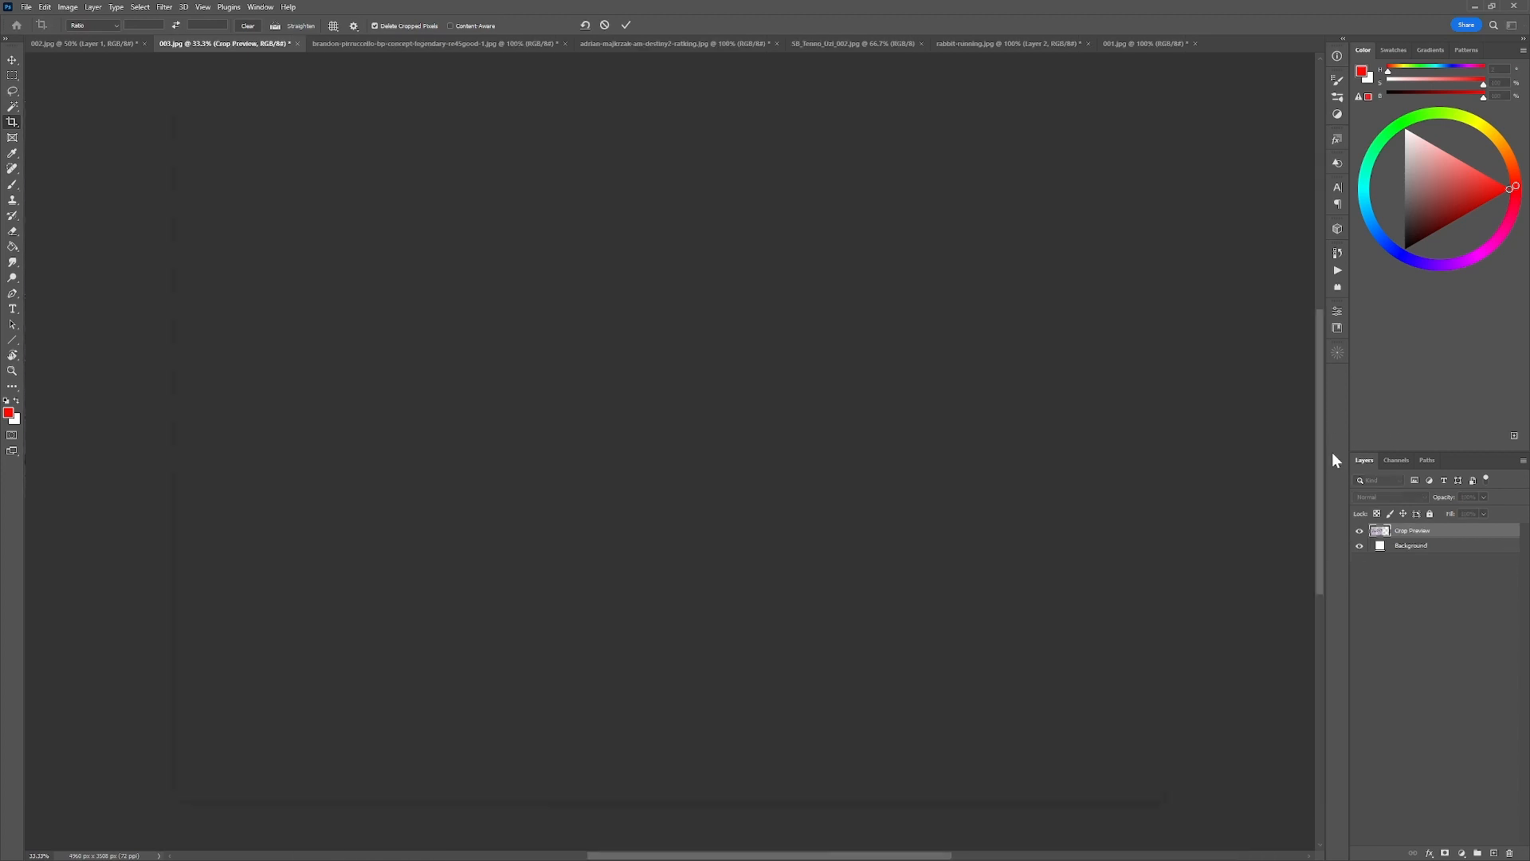
key(b)
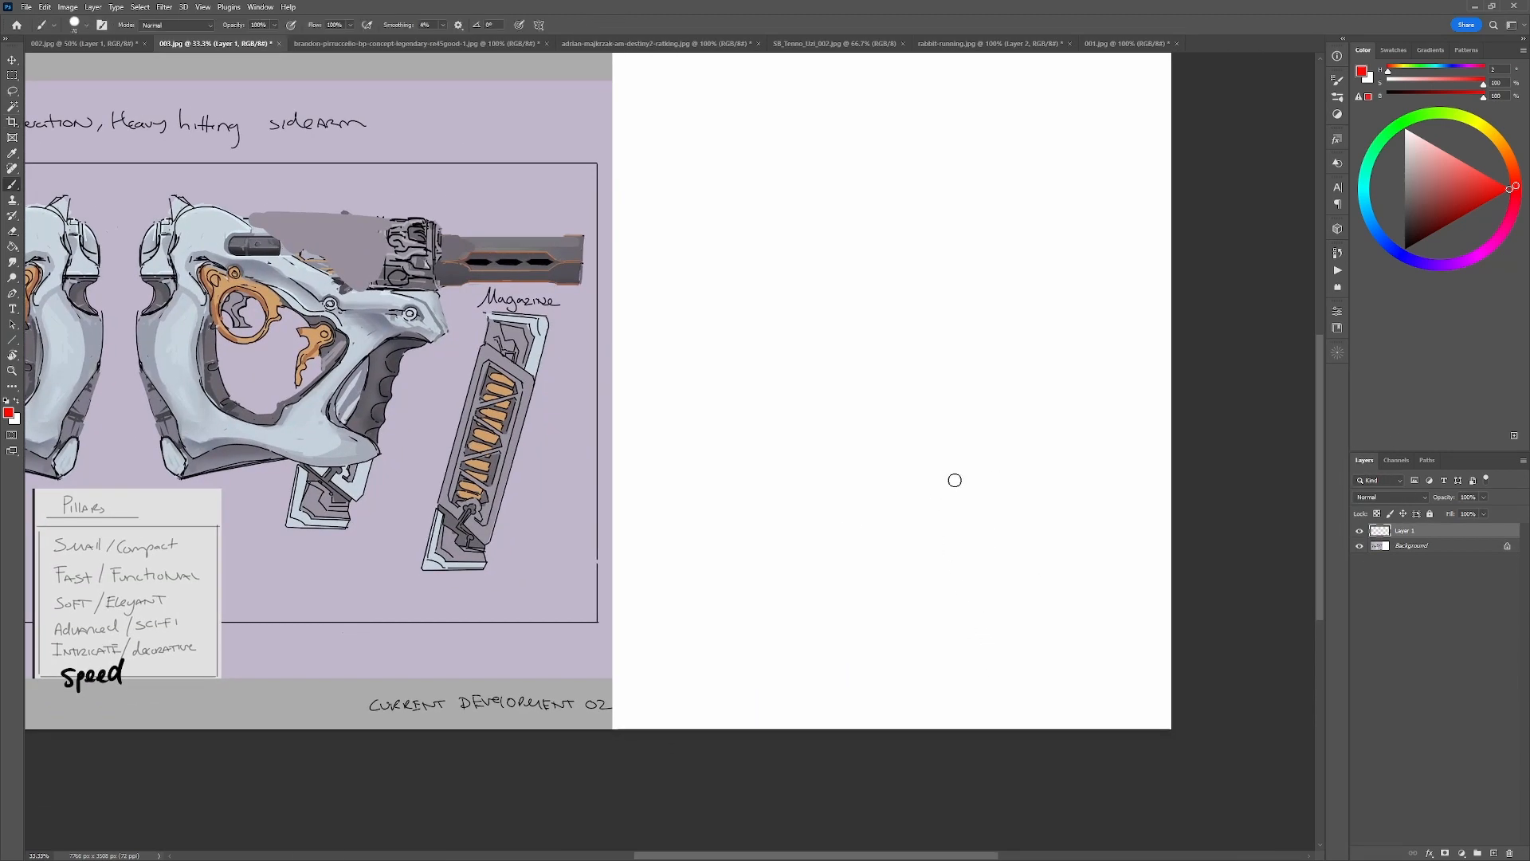
mouse_move(952, 451)
mouse_down()
mouse_move(1025, 523)
mouse_move(948, 445)
mouse_move(949, 406)
mouse_move(1011, 444)
mouse_up()
mouse_move(862, 447)
mouse_down()
mouse_move(953, 509)
mouse_move(973, 626)
mouse_move(966, 528)
mouse_move(1043, 621)
mouse_move(1028, 542)
mouse_up()
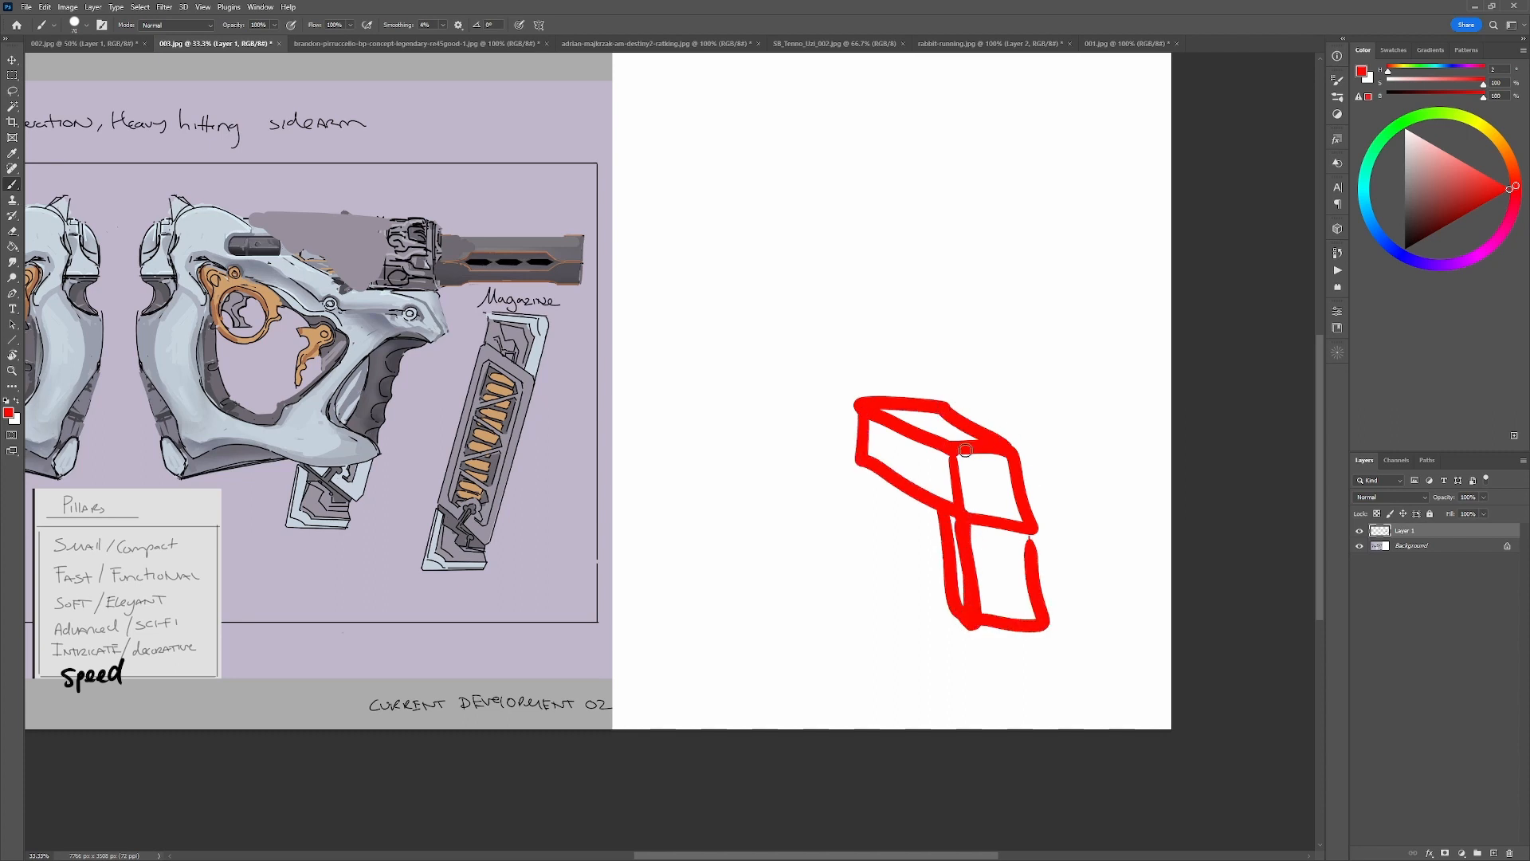
Erase the boxy upper body of the red pistol and redraw it as a lower, tapered shape with a curved top edge.
key(e)
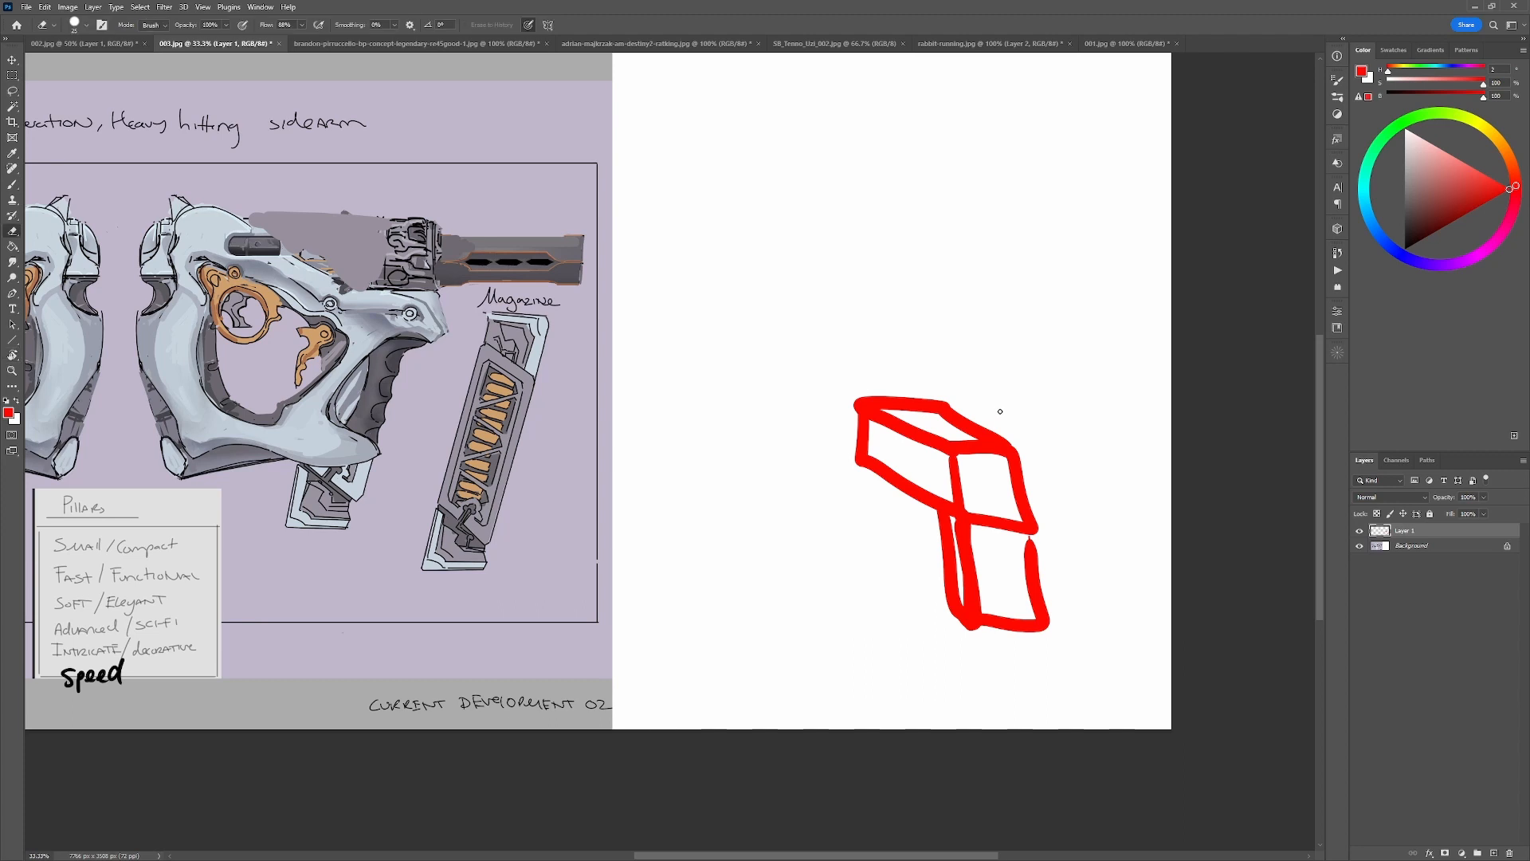
mouse_move(948, 405)
mouse_down()
mouse_move(879, 405)
mouse_move(994, 409)
mouse_move(915, 485)
mouse_move(952, 450)
mouse_move(832, 458)
mouse_up()
key(b)
key(ctrl+z)
mouse_move(959, 448)
mouse_down()
mouse_move(884, 479)
mouse_move(859, 470)
mouse_move(860, 490)
mouse_move(936, 545)
mouse_up()
drag(869, 462, 890, 460)
drag(1001, 444, 949, 447)
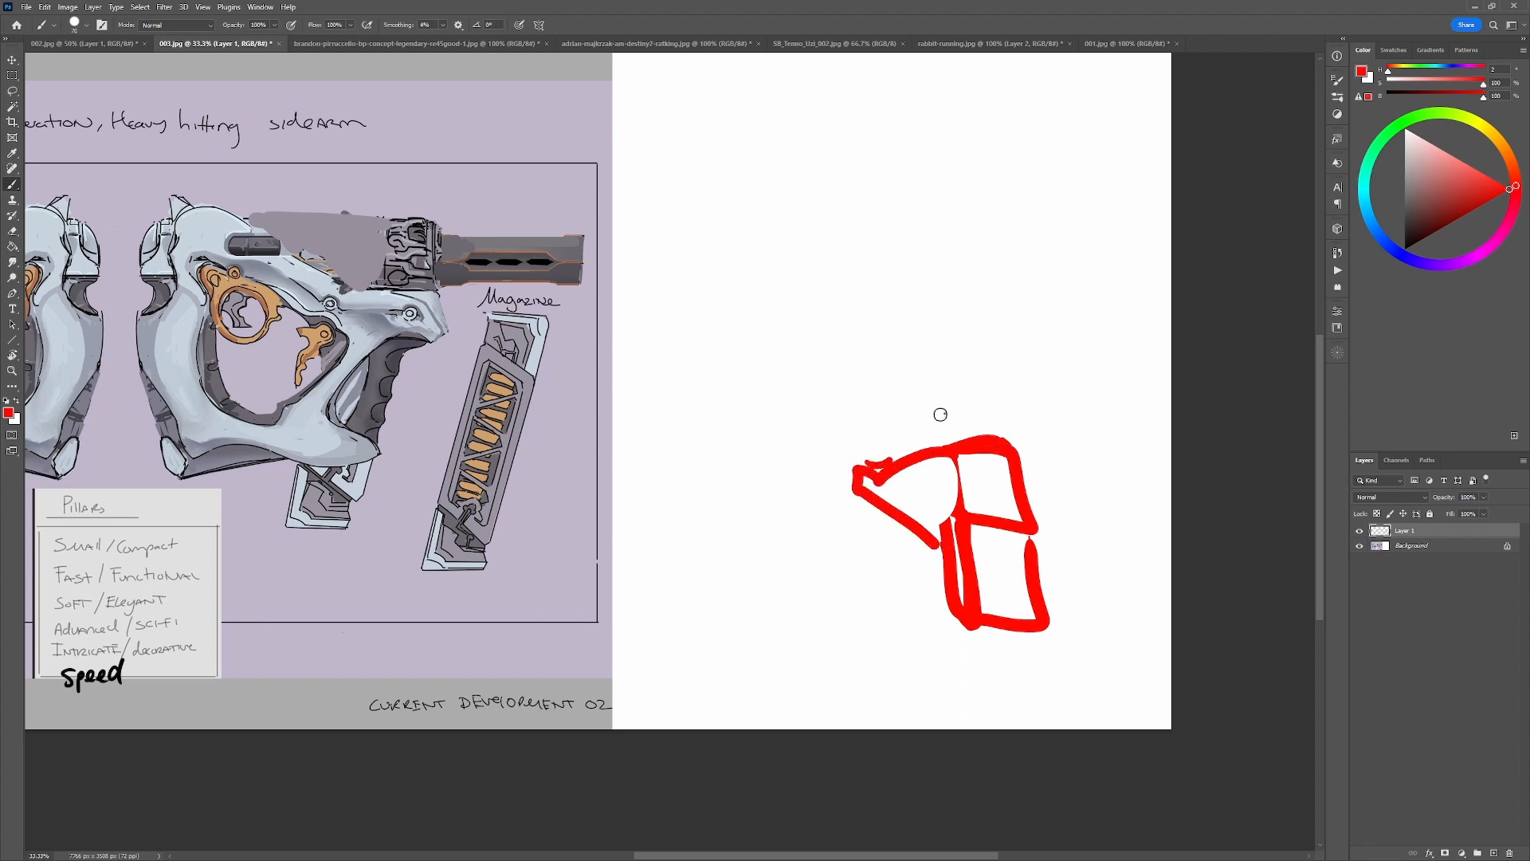
Try a large red arc around the upper front of the tapered pistol sketch, toggling it for comparison.
mouse_move(944, 413)
mouse_down()
mouse_move(846, 444)
mouse_move(818, 519)
mouse_move(835, 520)
mouse_move(846, 472)
mouse_move(916, 447)
mouse_up()
key(ctrl+z)
key(ctrl+shift+z)
key(ctrl+z)
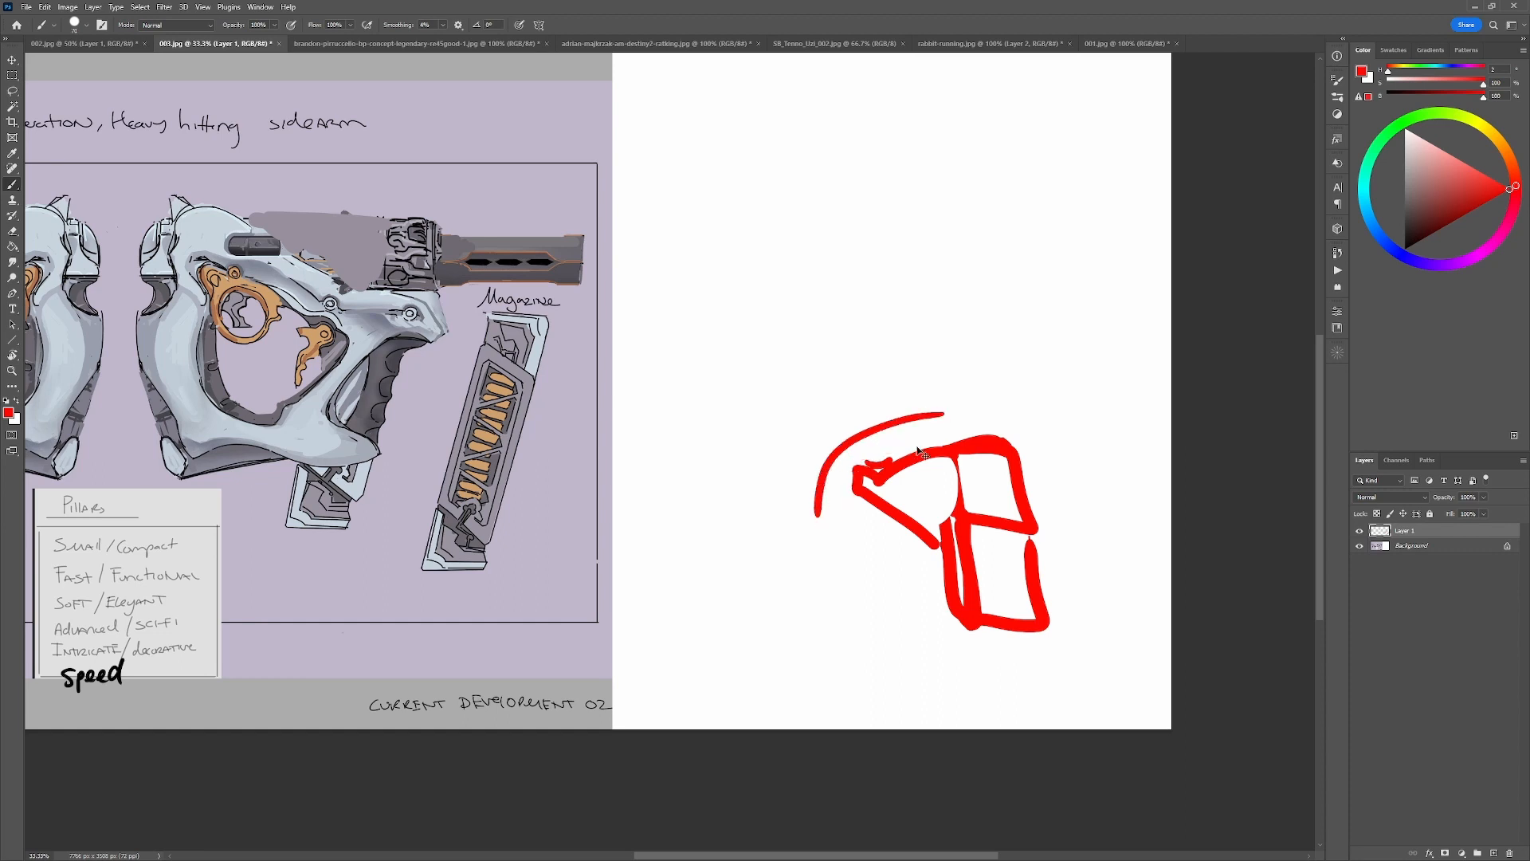
key(ctrl+shift+z)
key(ctrl+z)
key(ctrl+shift+z)
key(ctrl+z)
key(ctrl+z)
key(ctrl+z)
Draw a rounded red hood over the top of the tapered pistol and compare it with the guns on the sheet.
mouse_move(985, 469)
mouse_down()
mouse_move(910, 412)
mouse_move(872, 440)
mouse_move(890, 472)
mouse_move(876, 453)
mouse_move(893, 411)
mouse_up()
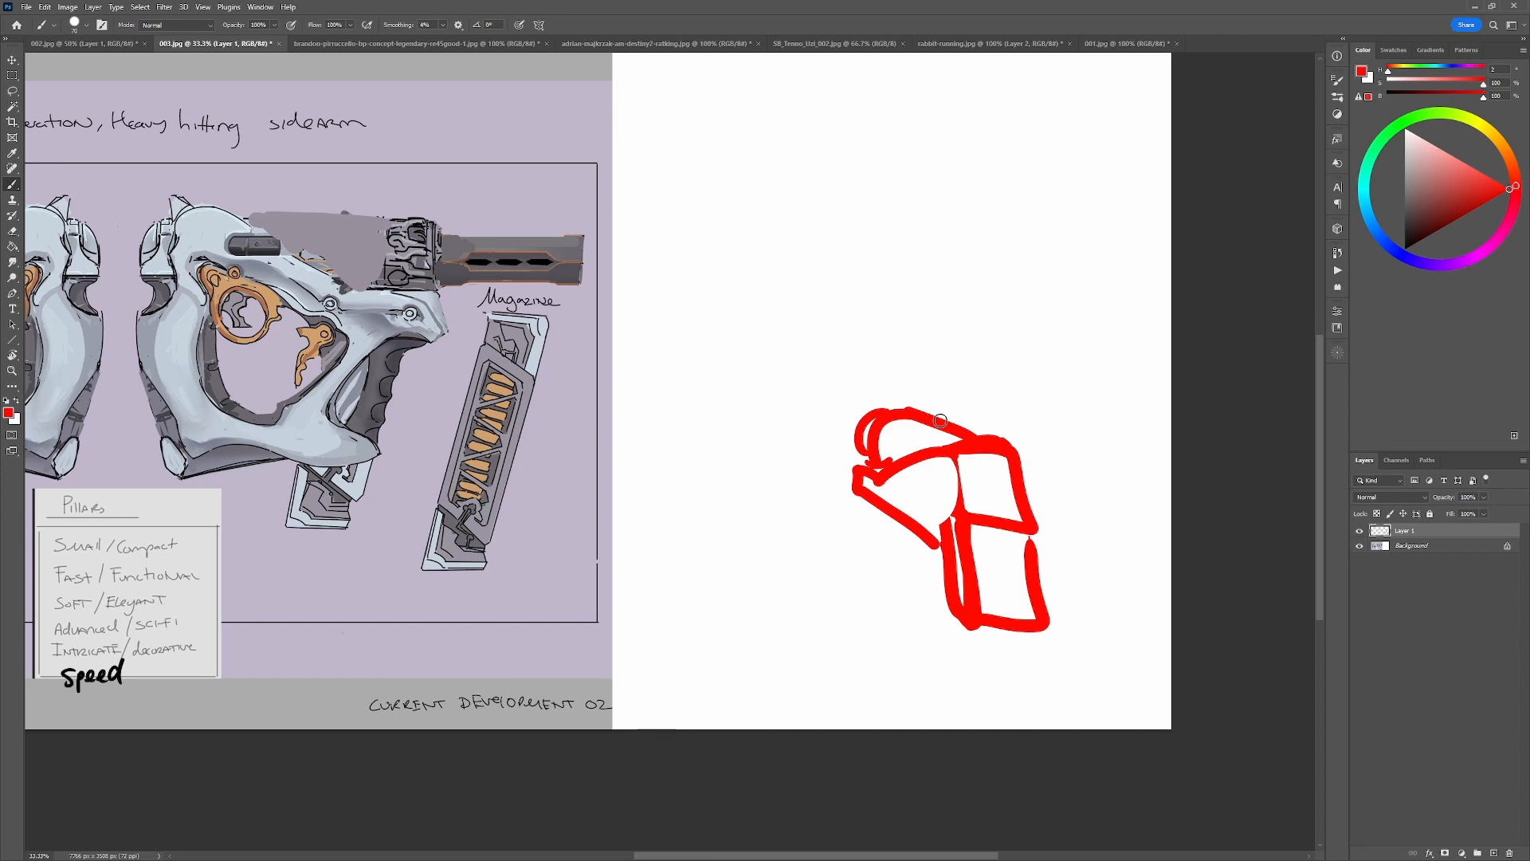
drag(663, 621, 1005, 568)
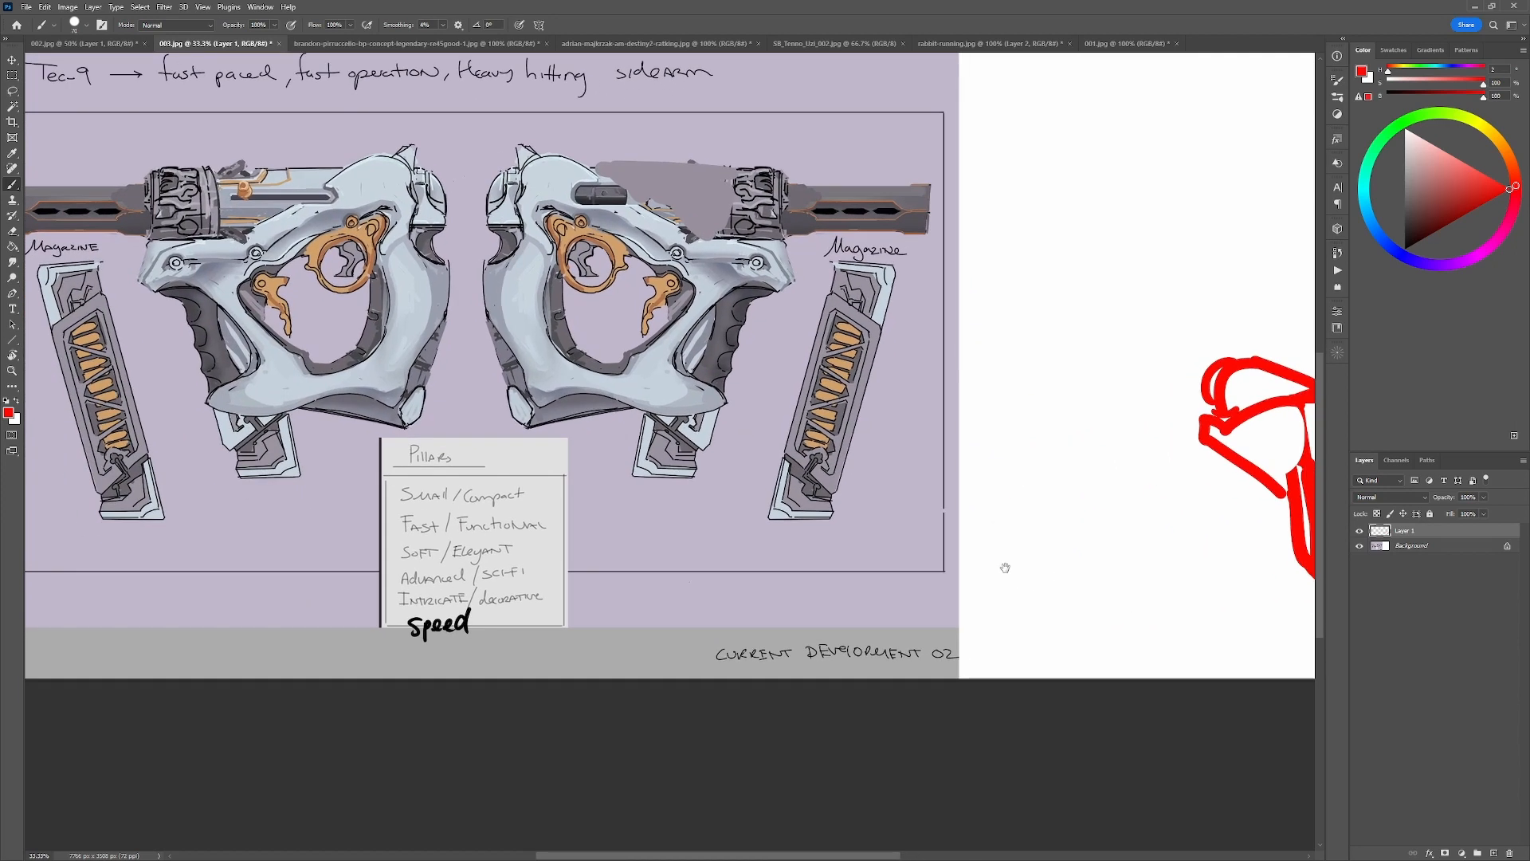
mouse_move(620, 510)
mouse_down()
mouse_move(765, 551)
mouse_move(429, 554)
mouse_up()
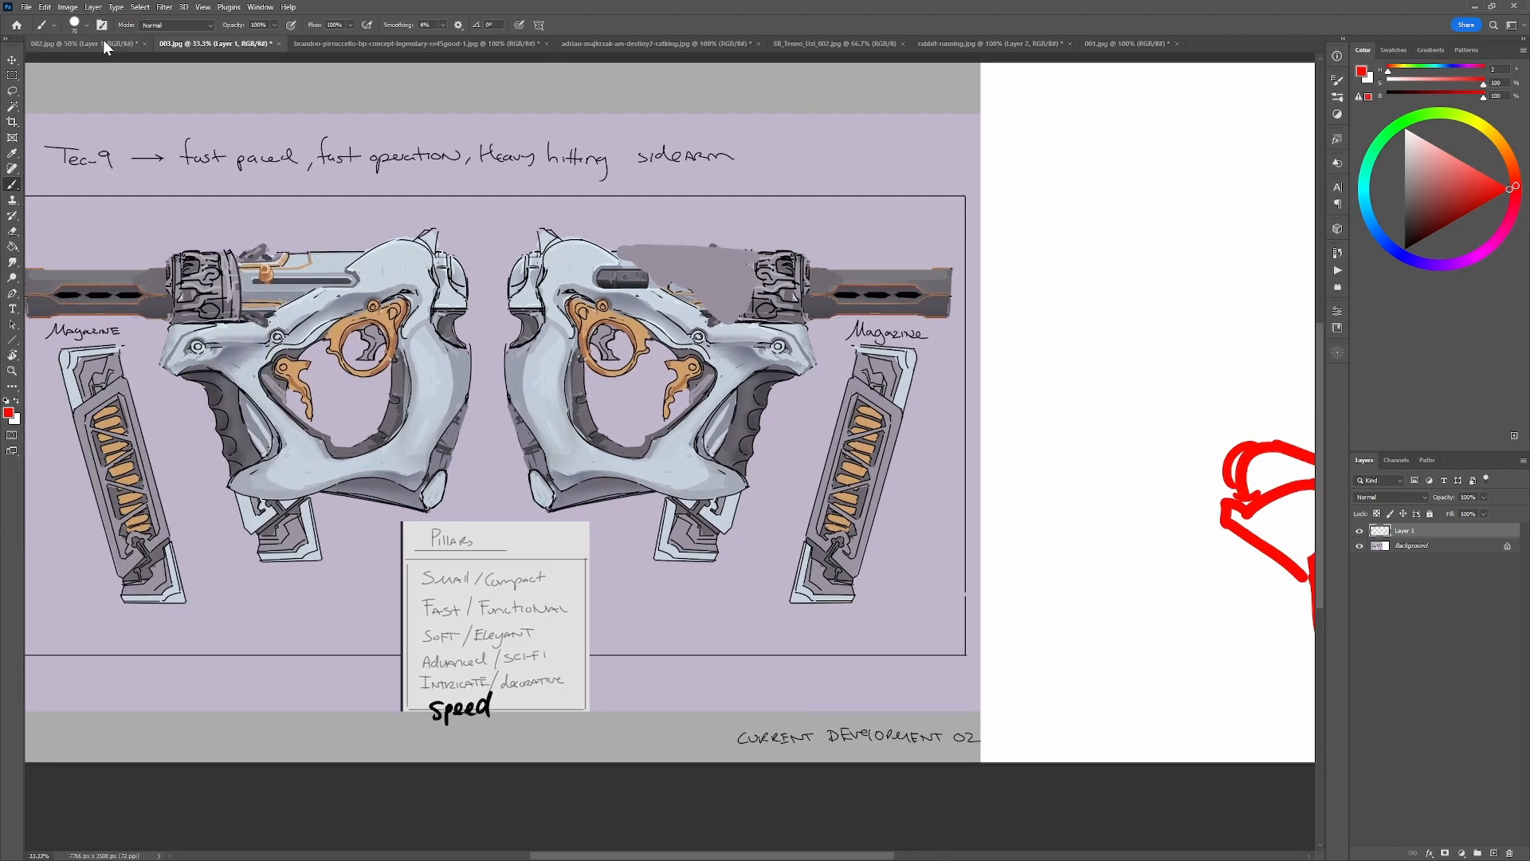
Switch to 002.jpg and temporarily circle the upper part of the annotated RIGHT gun view in red.
click(111, 46)
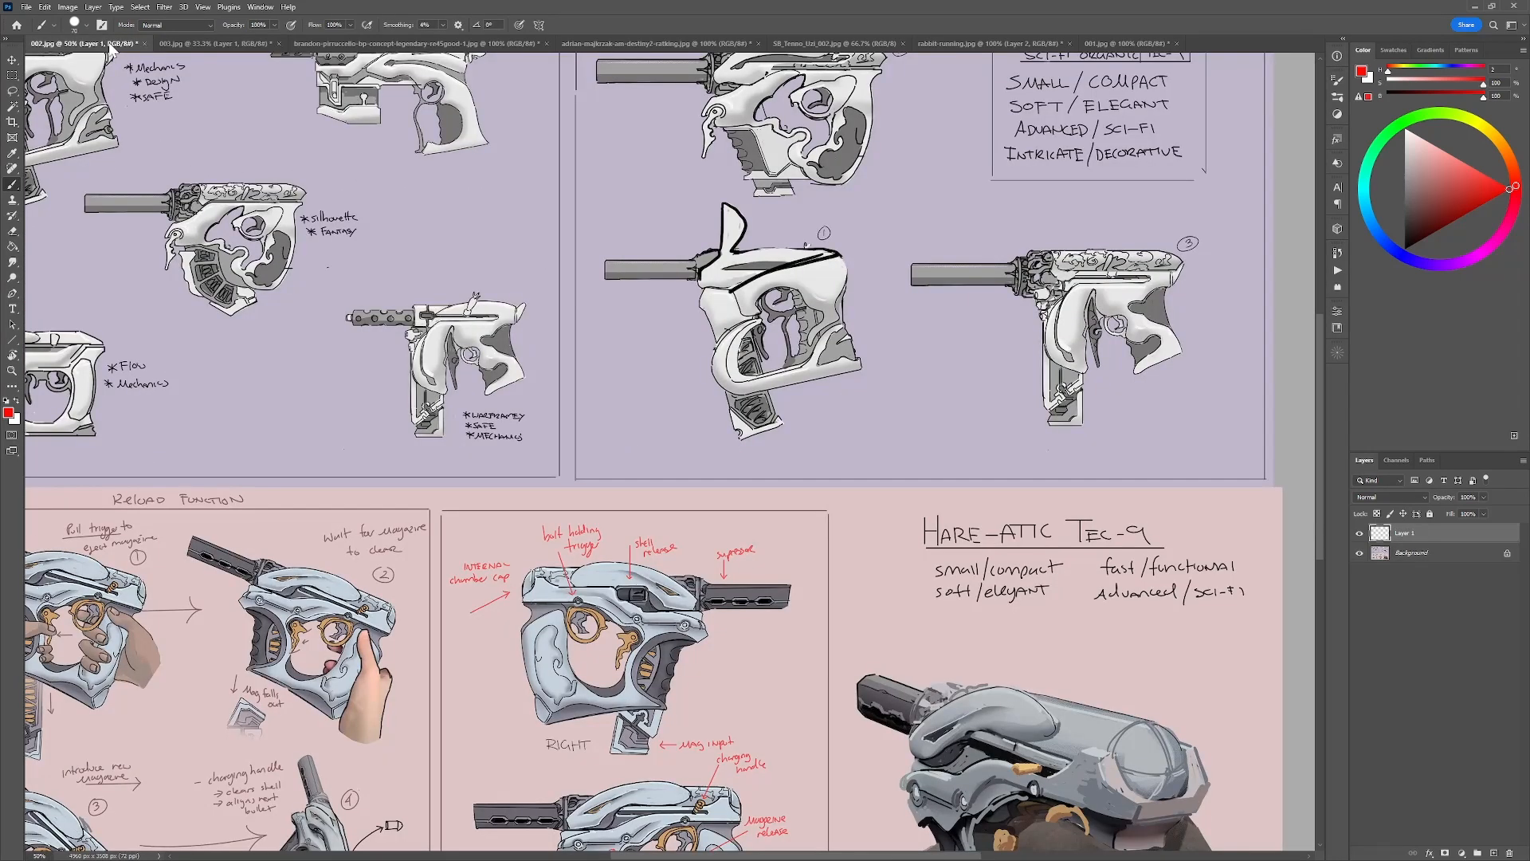
drag(574, 550, 829, 274)
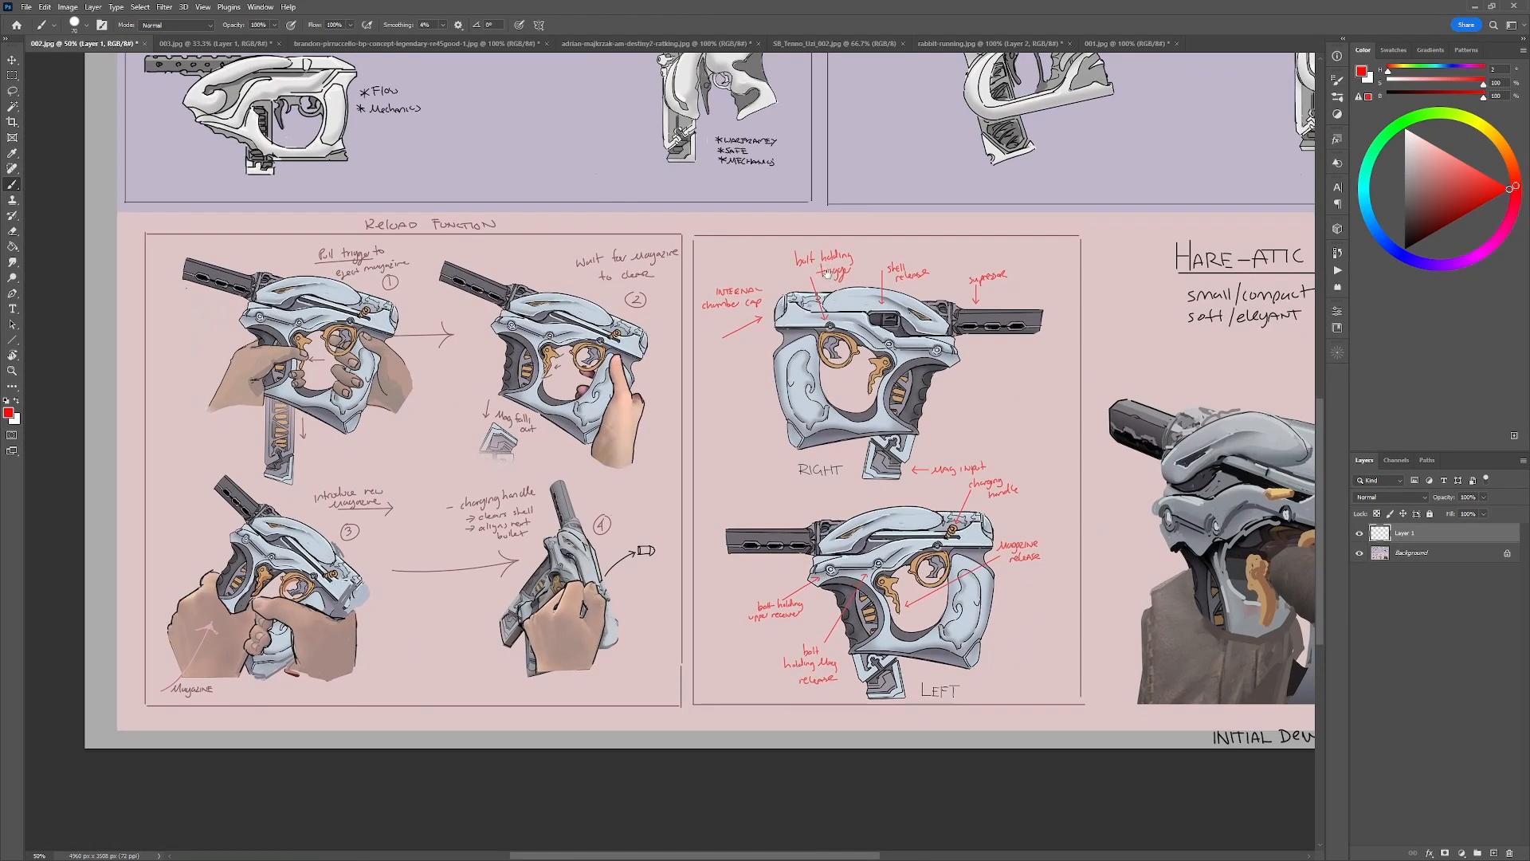
drag(924, 439, 811, 446)
mouse_move(946, 301)
mouse_down()
mouse_move(606, 311)
mouse_move(909, 307)
mouse_up()
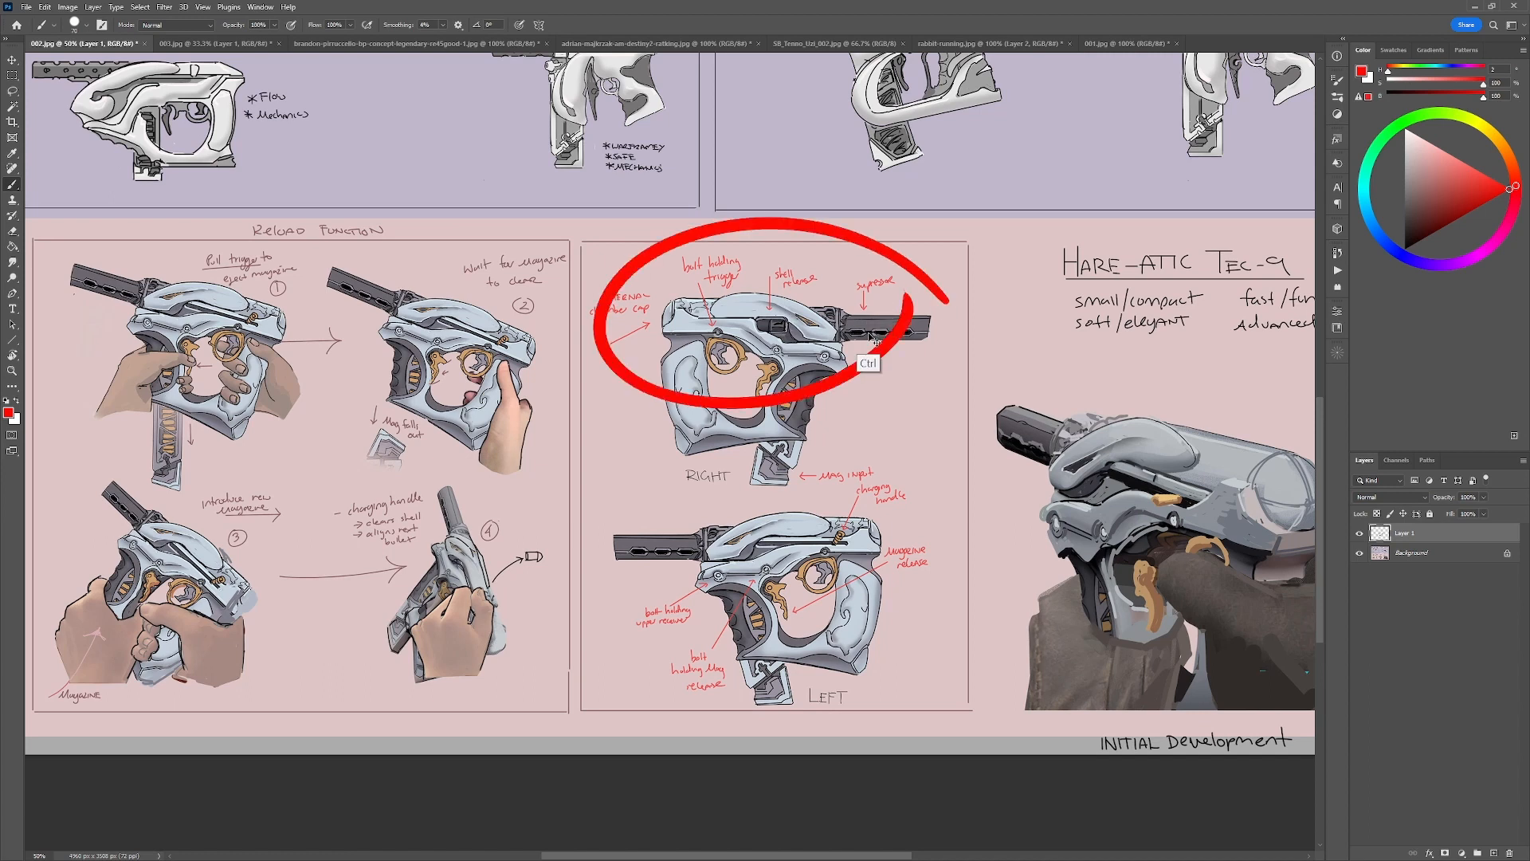
key(ctrl+z)
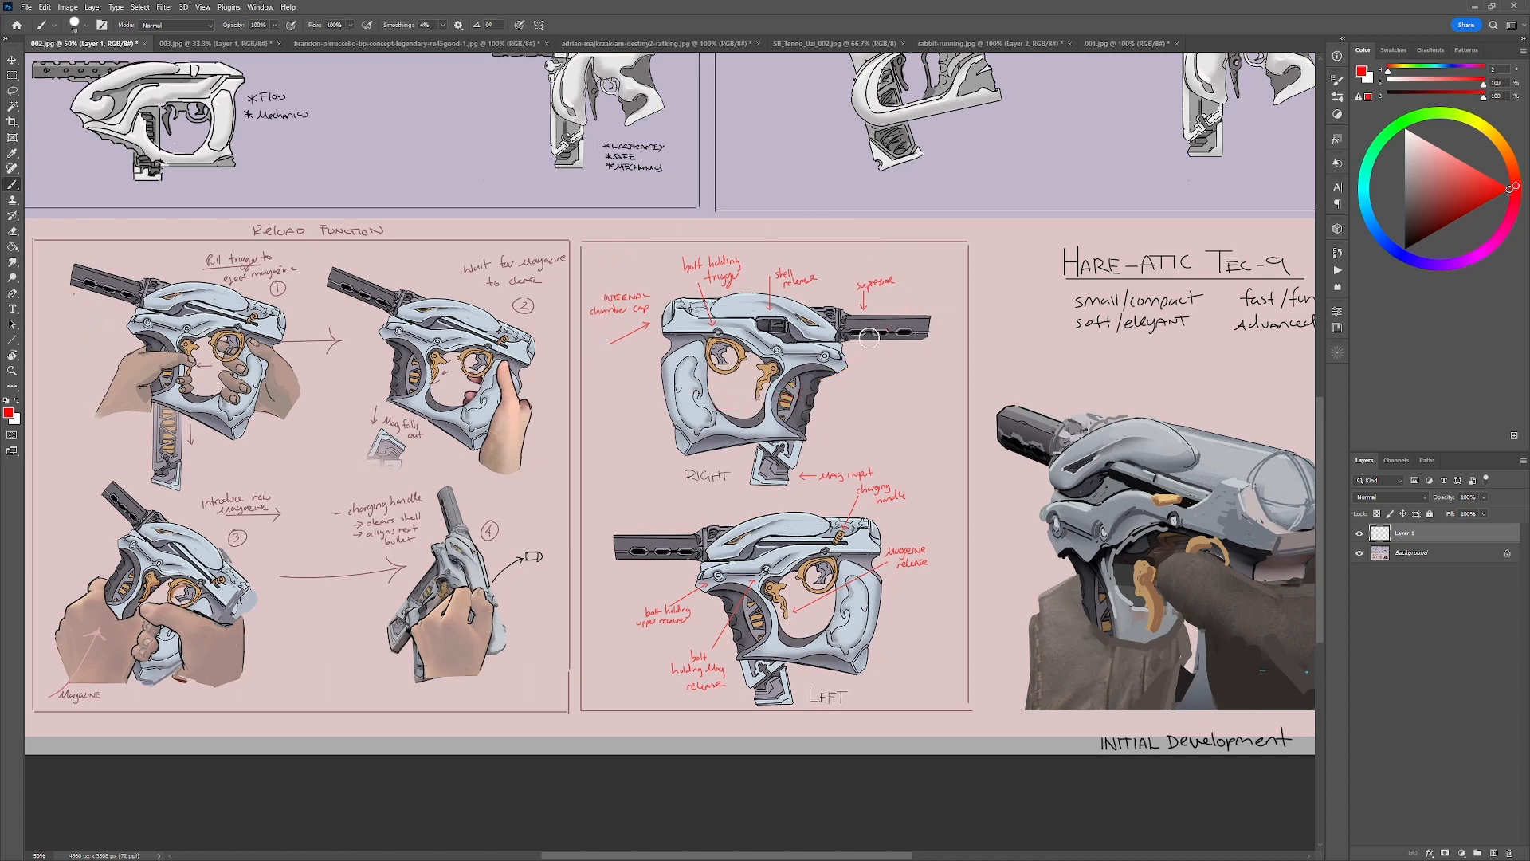
Try a red stroke across the reload function panel beside the annotated gun views.
mouse_move(868, 337)
mouse_down()
mouse_move(964, 266)
mouse_move(1008, 255)
mouse_up()
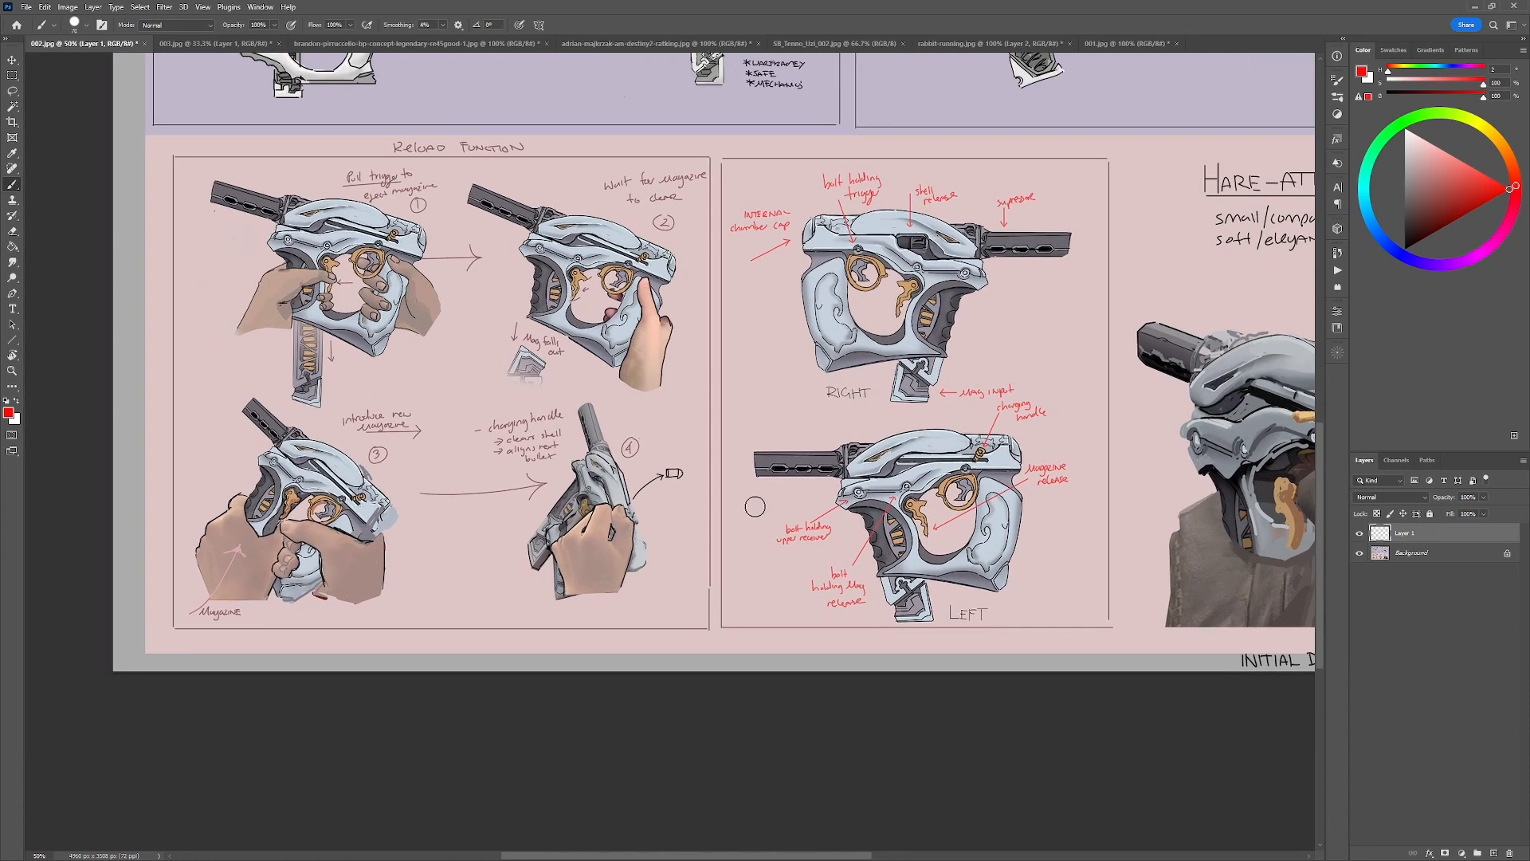
mouse_move(413, 157)
mouse_down()
mouse_move(686, 542)
mouse_move(690, 504)
mouse_up()
key(ctrl+z)
drag(828, 287, 737, 475)
mouse_move(713, 650)
mouse_down()
mouse_move(726, 555)
mouse_move(763, 594)
mouse_move(760, 621)
mouse_up()
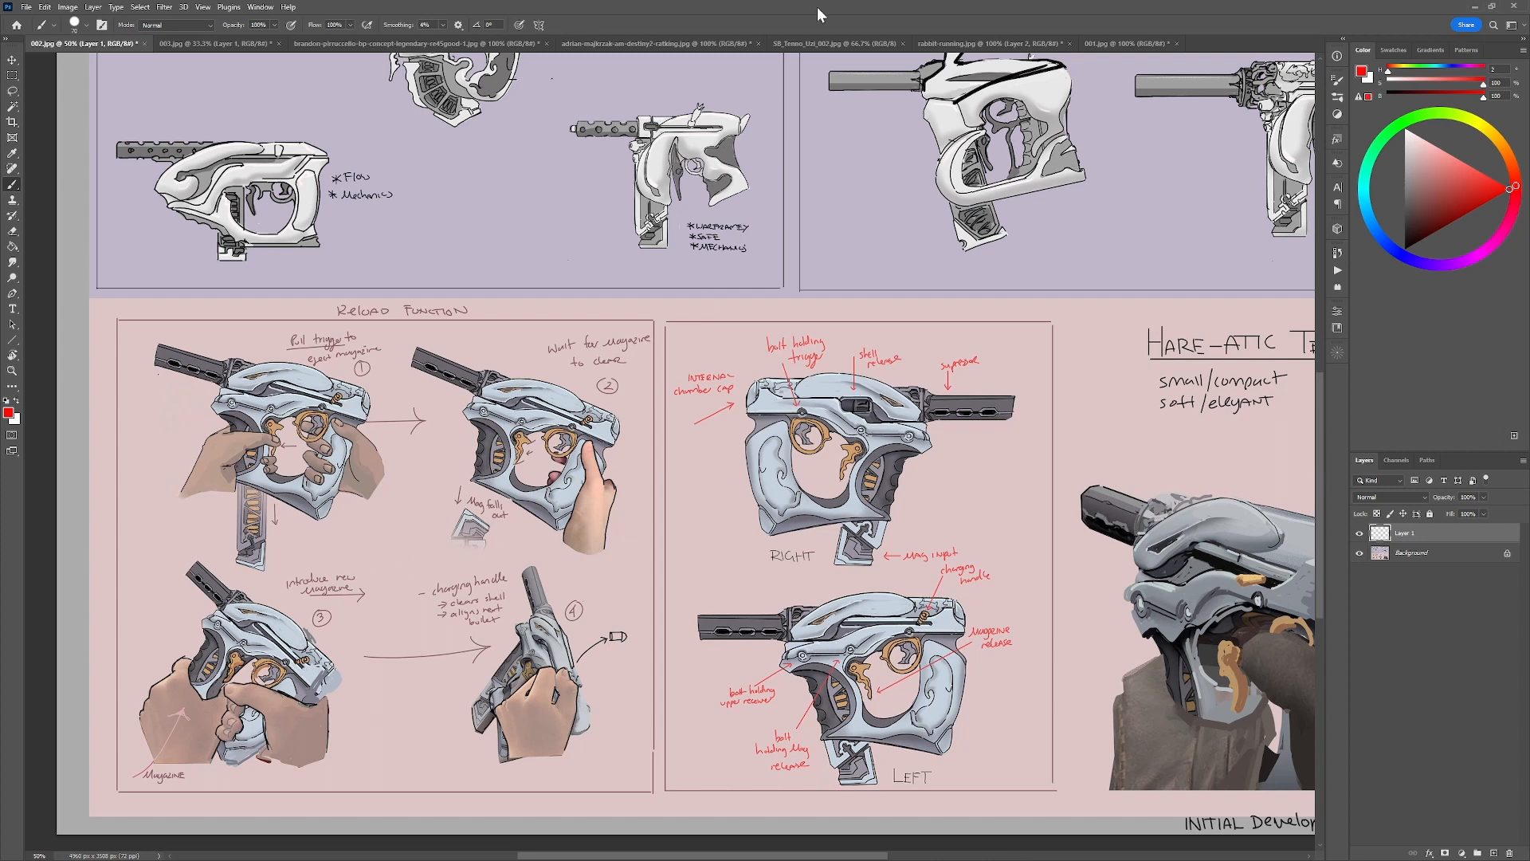
drag(851, 536, 932, 412)
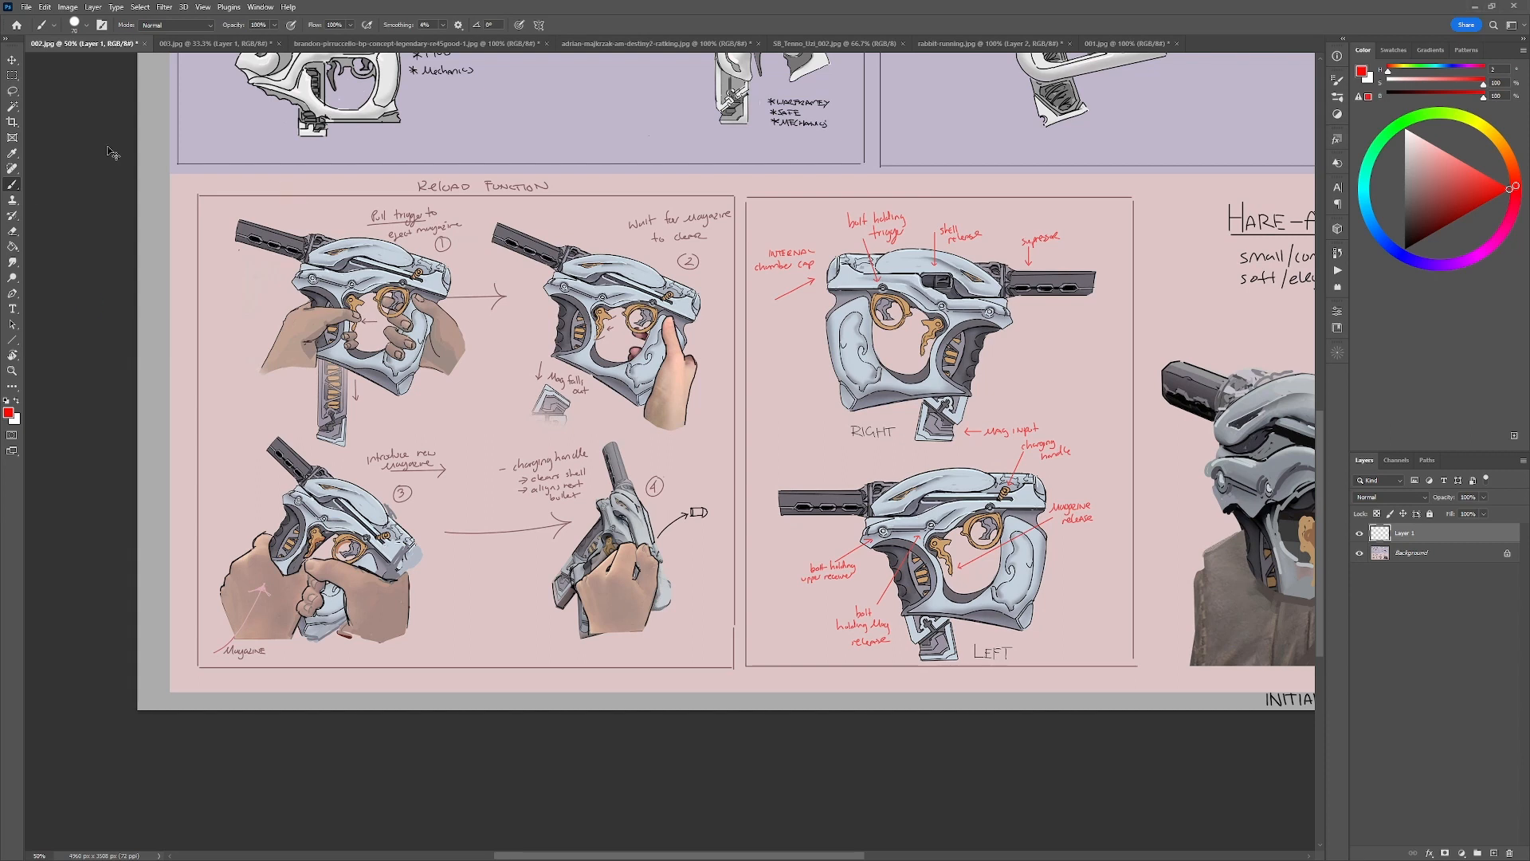
Paste the copied moving-parts and reload breakdown reference into a new document, review it and close it without saving.
key(ctrl+n)
key(Return)
key(ctrl+v)
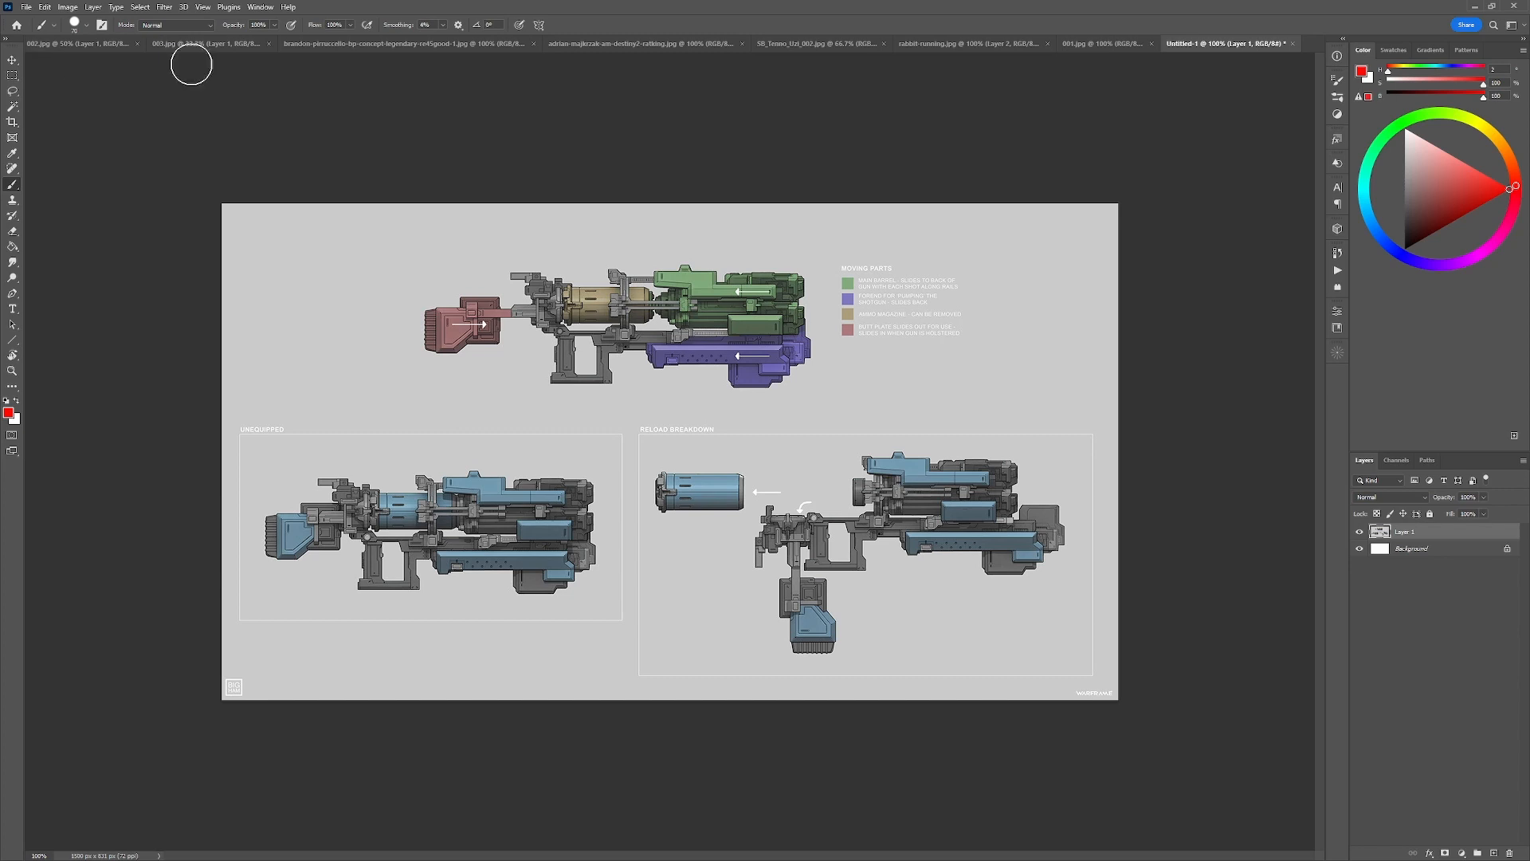
click(1293, 44)
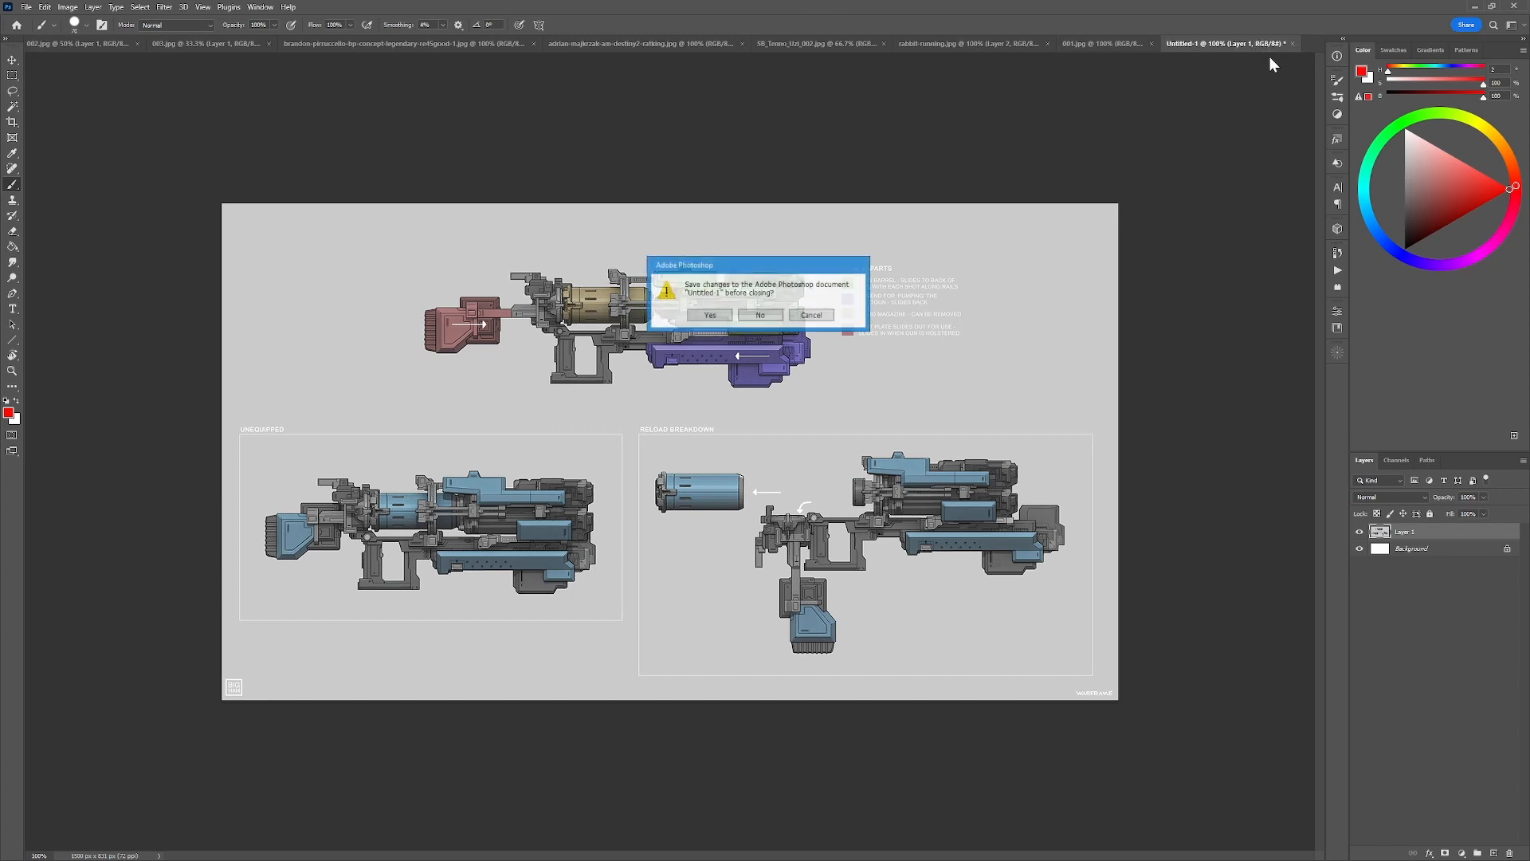
click(781, 312)
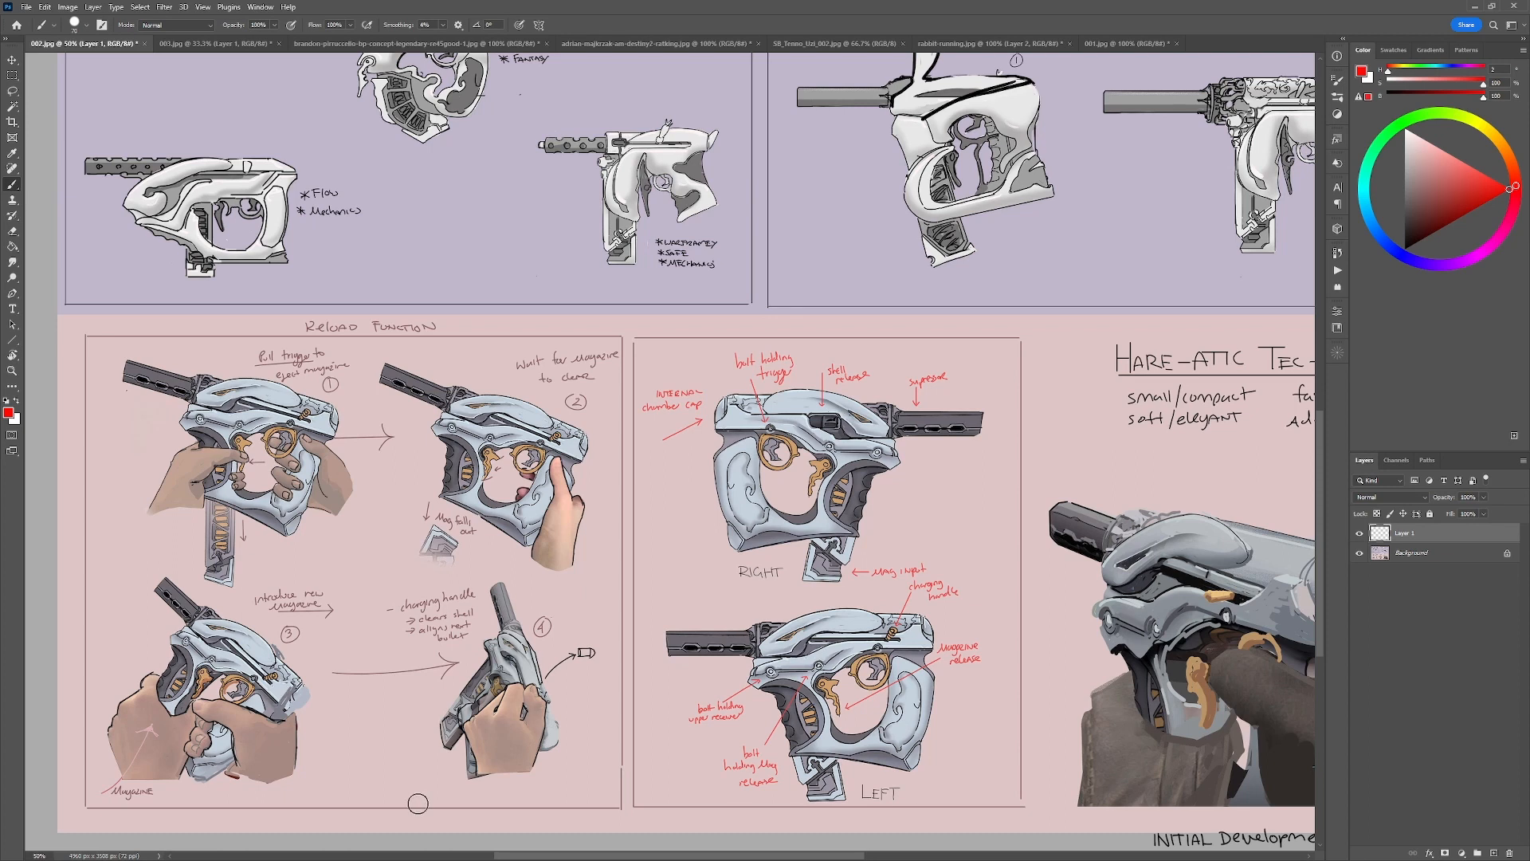
Try a large red circle around the four reload function illustrations.
mouse_move(461, 786)
mouse_down()
mouse_move(474, 779)
mouse_move(151, 665)
mouse_move(539, 630)
mouse_up()
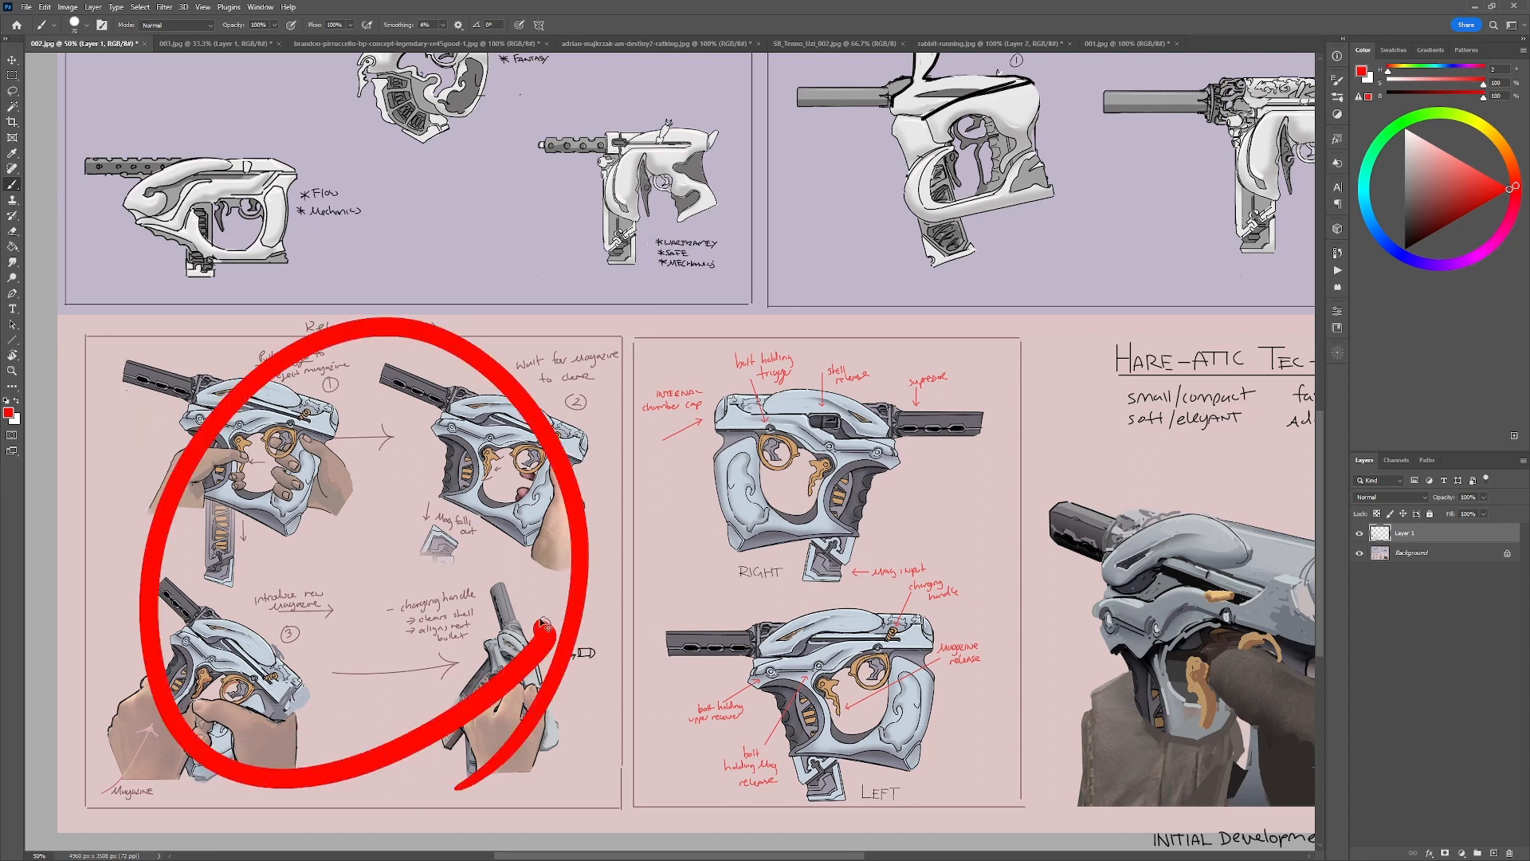
key(ctrl+z)
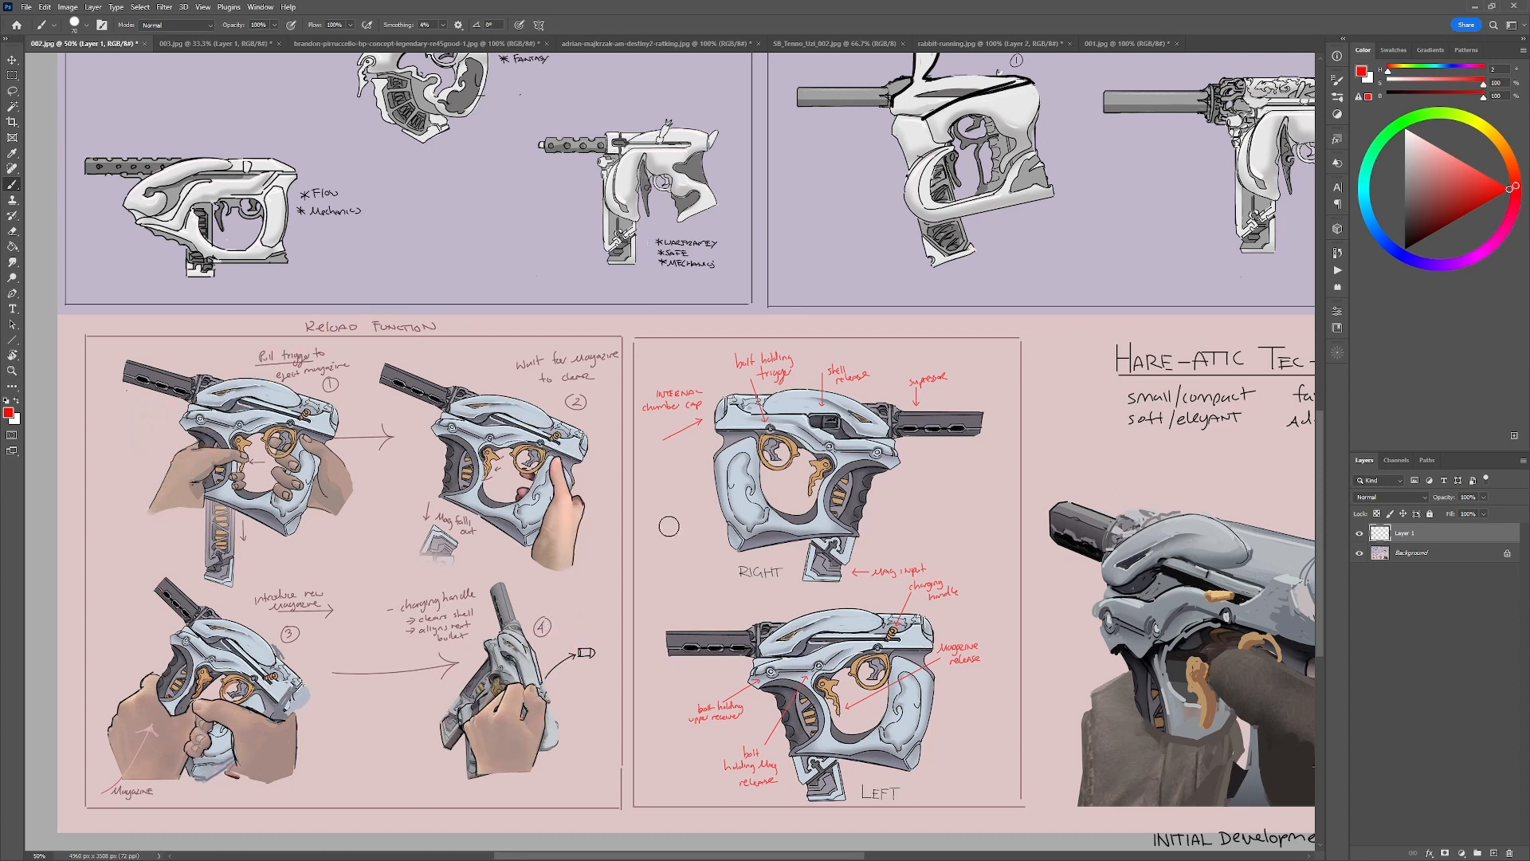
Examine the reload steps, annotated gun views, held-gun render and initial pistol sketches across the 002.jpg sheet.
mouse_move(679, 675)
mouse_down()
mouse_move(669, 636)
mouse_move(717, 515)
mouse_up()
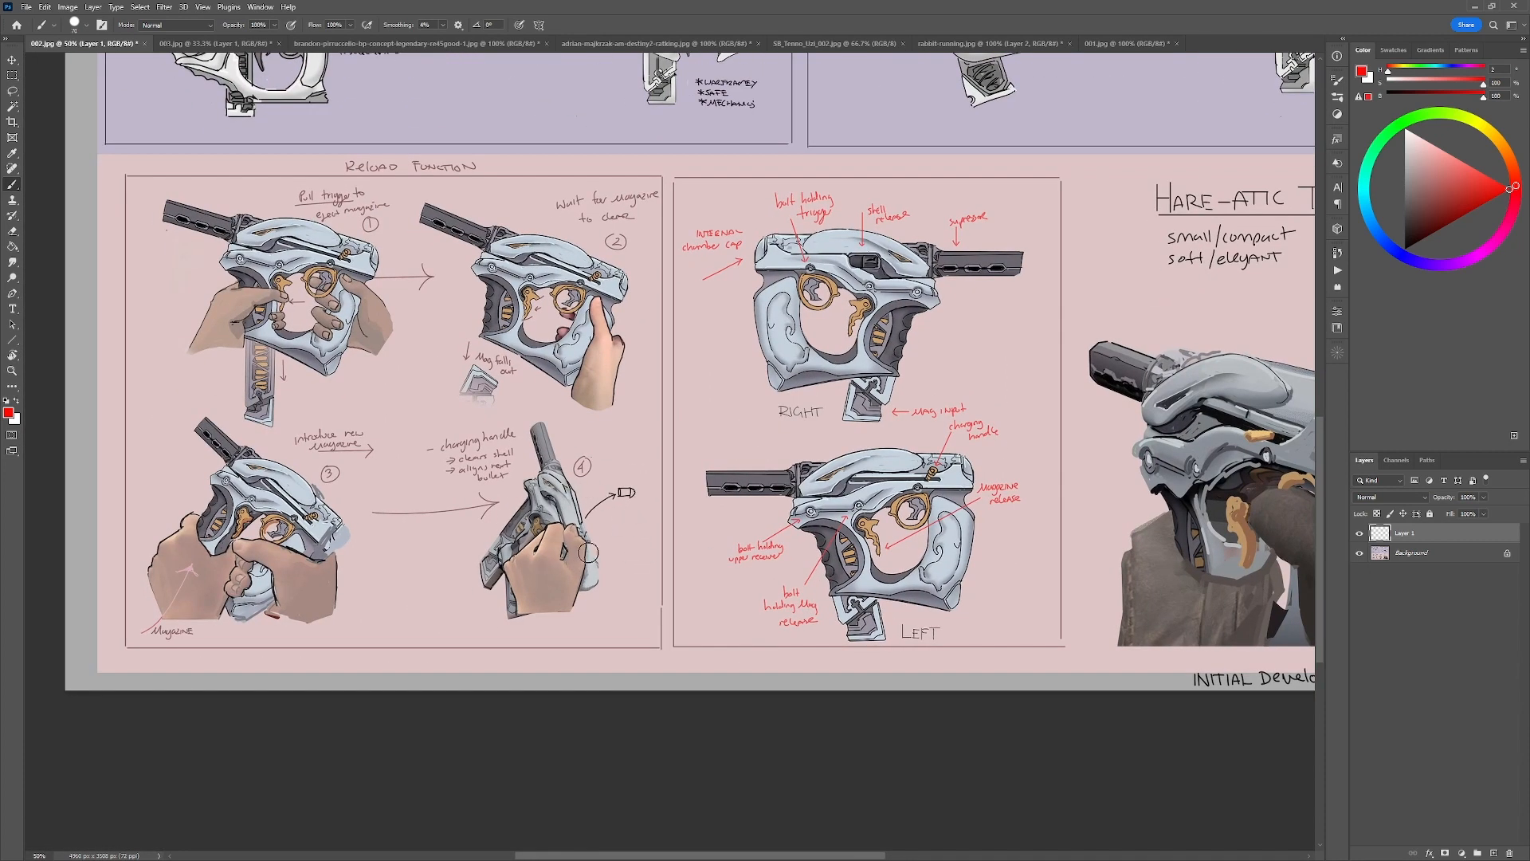
drag(767, 503, 596, 633)
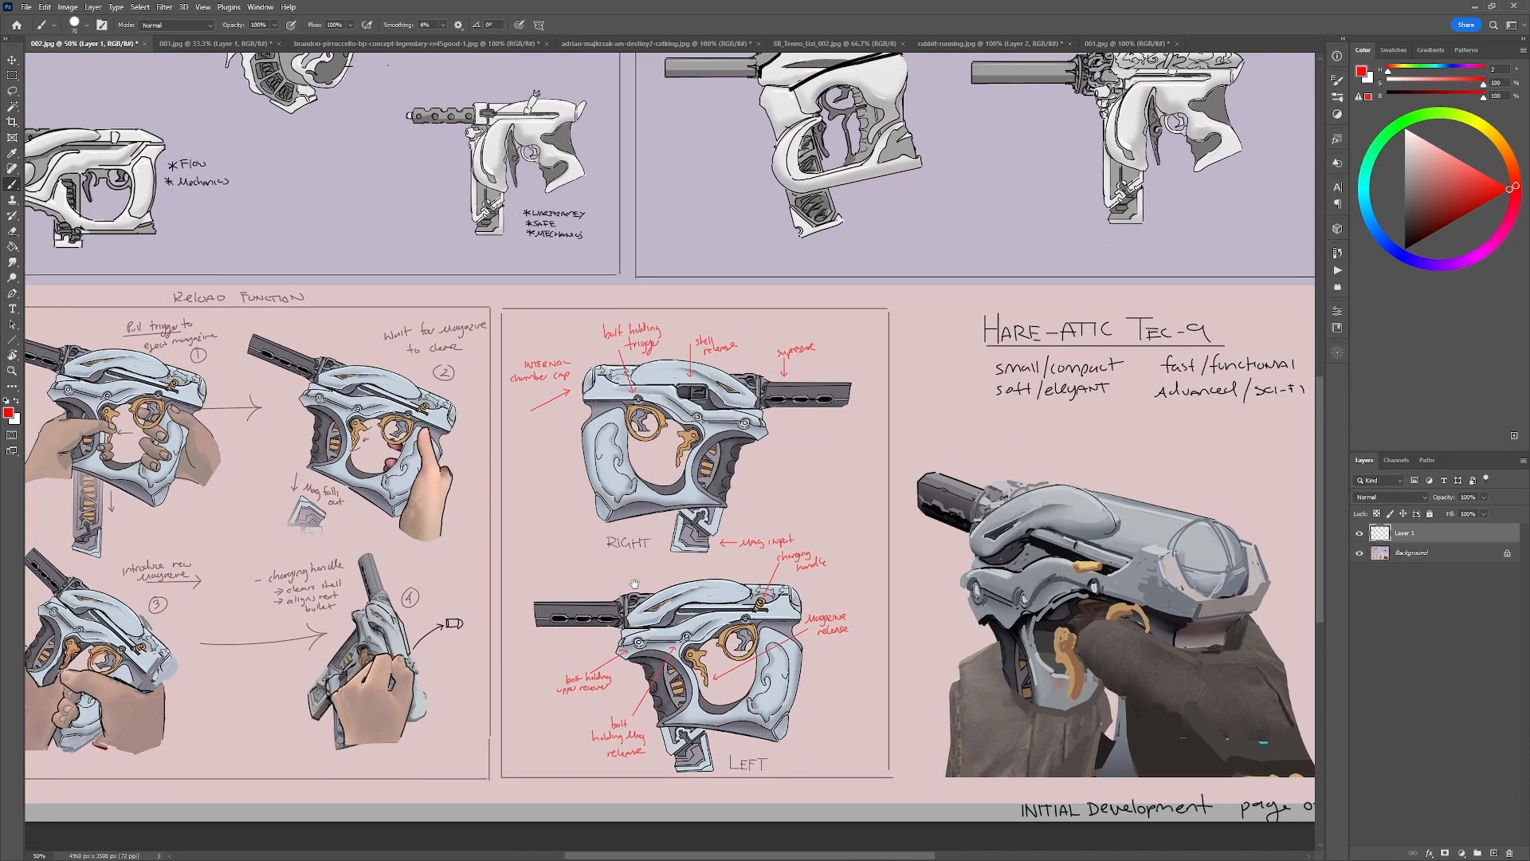
drag(998, 558, 723, 644)
drag(450, 648, 674, 653)
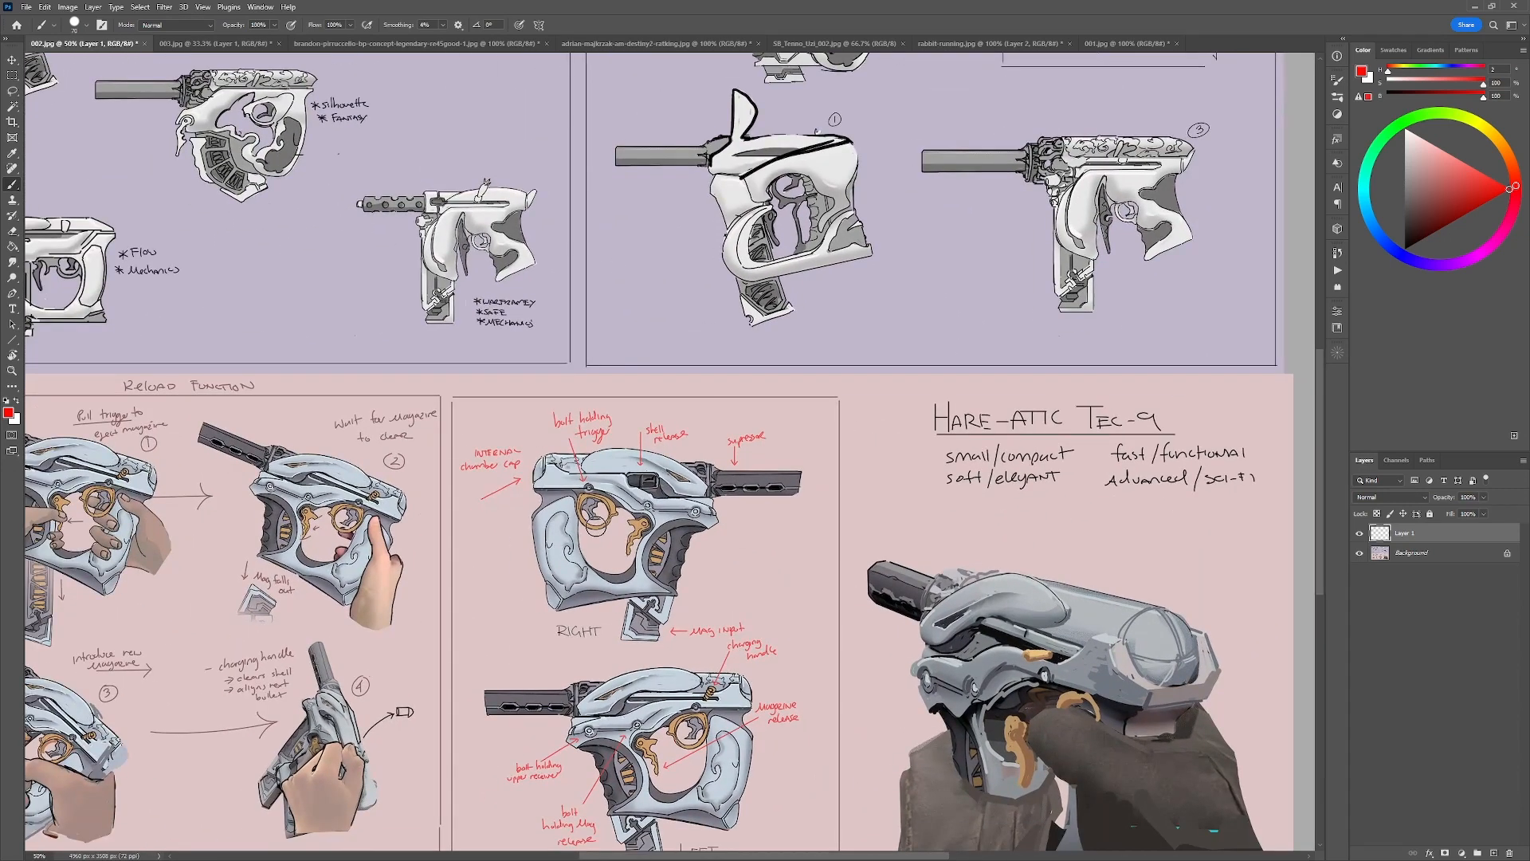
drag(880, 431, 628, 528)
drag(832, 525, 1271, 572)
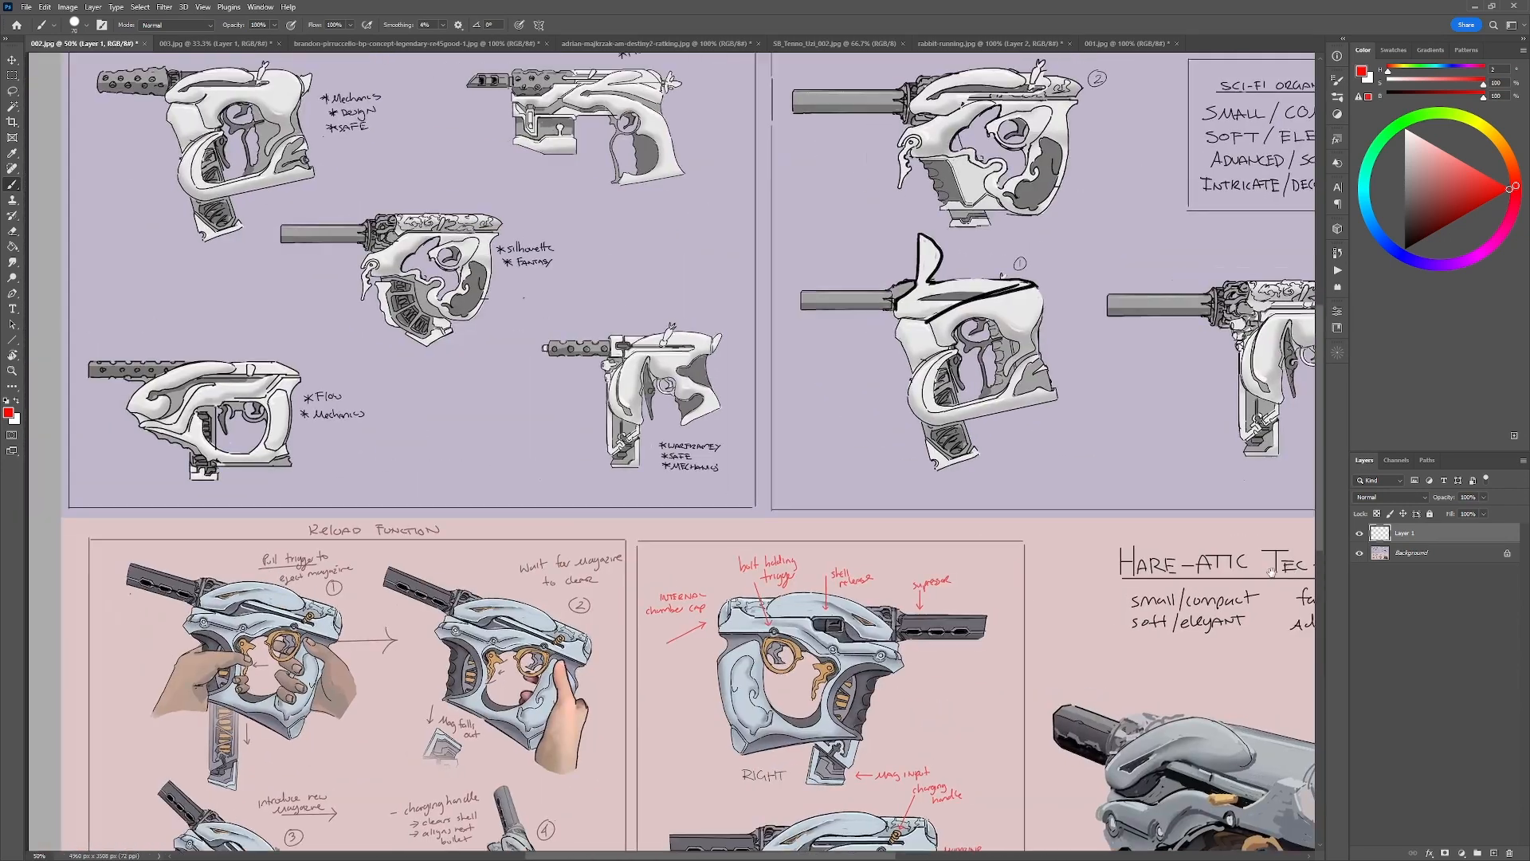
drag(1059, 471, 1143, 520)
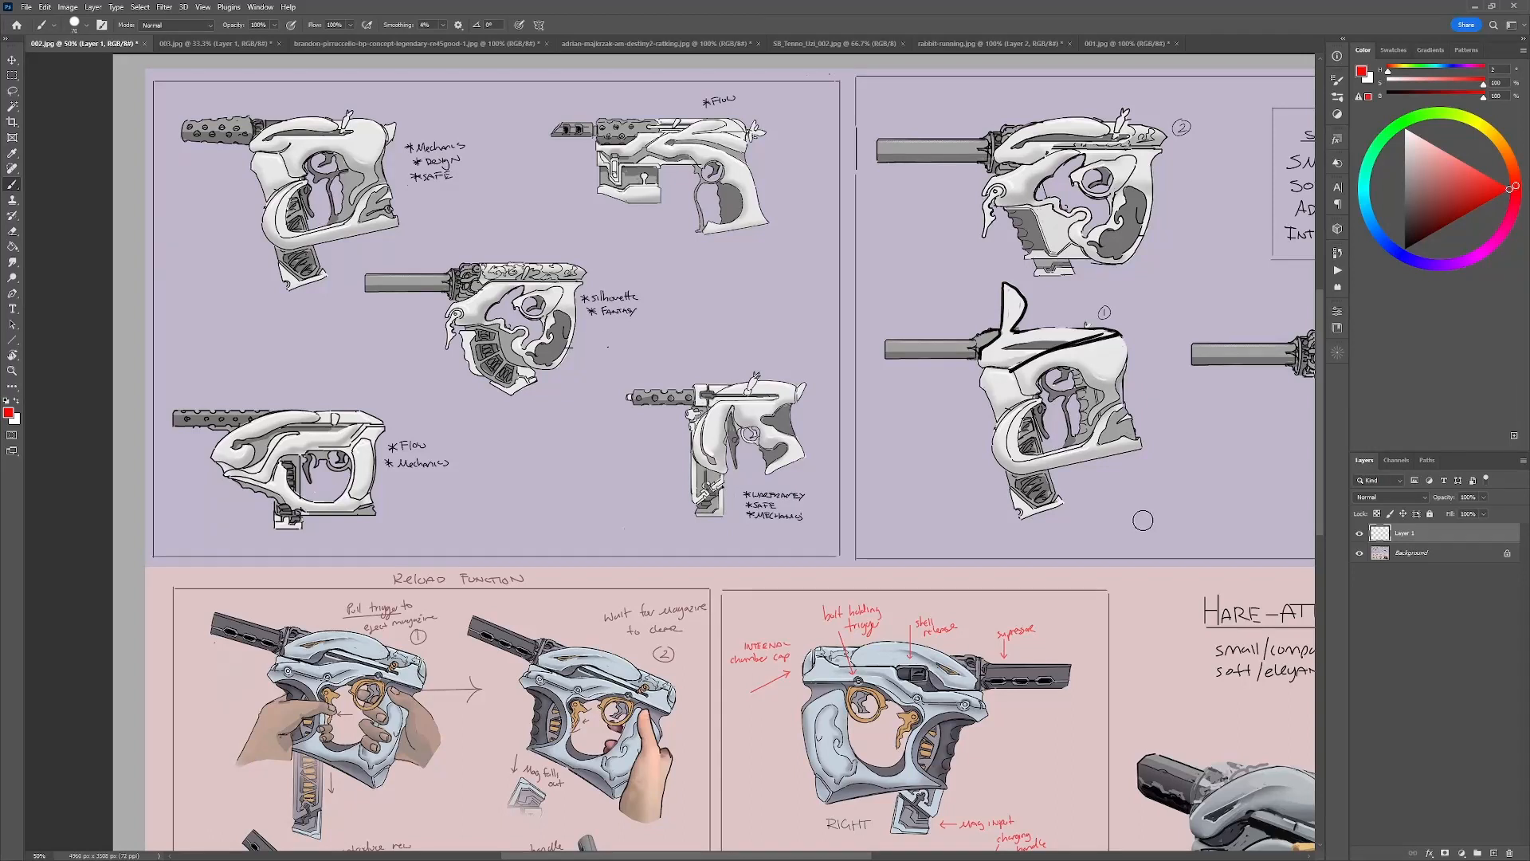
Try red strokes around the upper pistol sketch labelled Flow in the first sketch panel.
drag(757, 274, 727, 94)
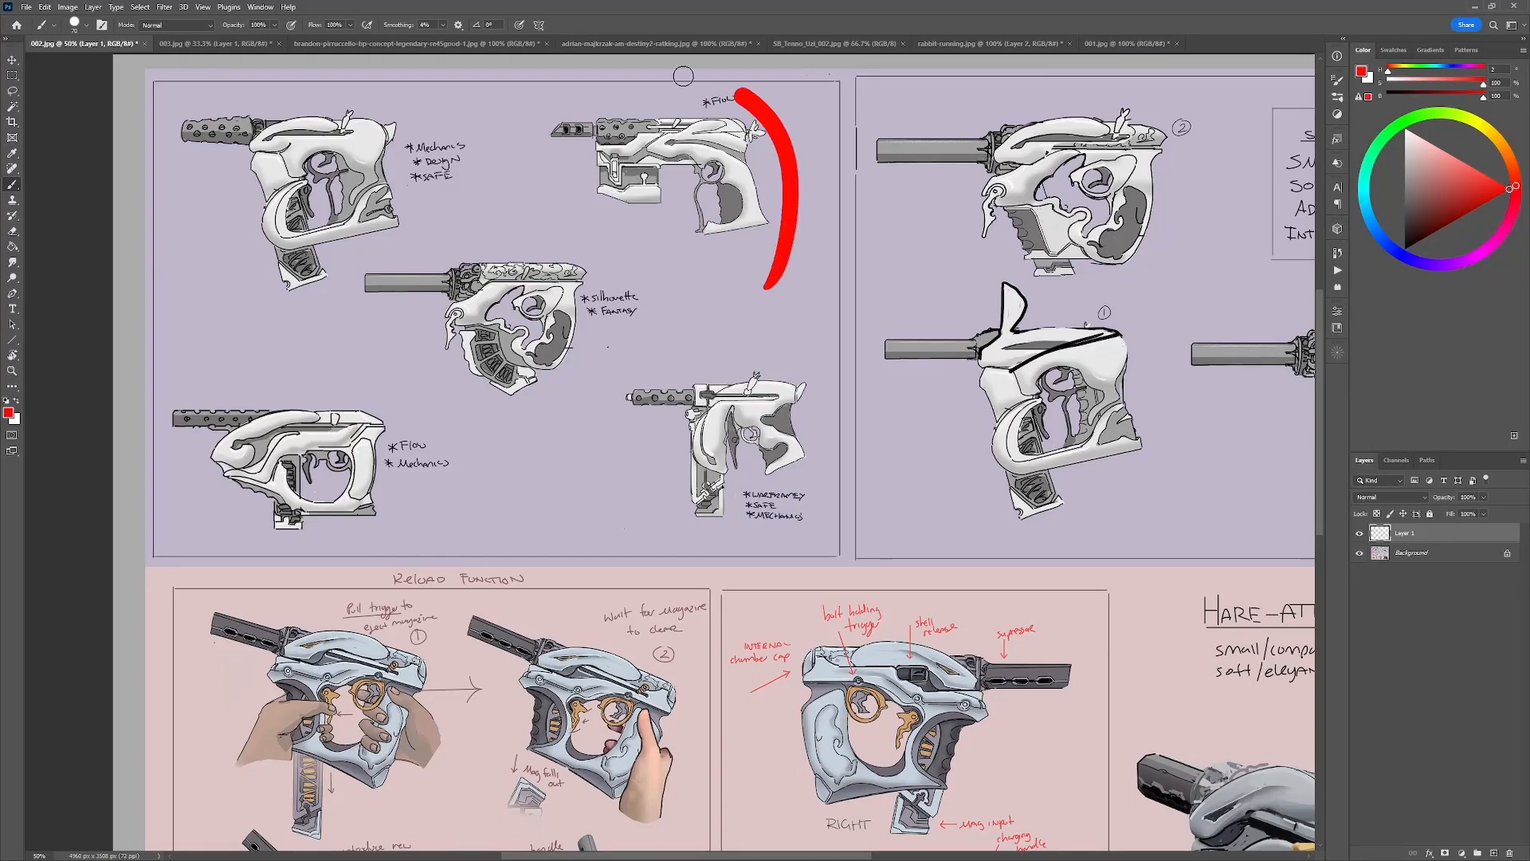
key(ctrl+z)
drag(665, 208, 590, 227)
key(ctrl+z)
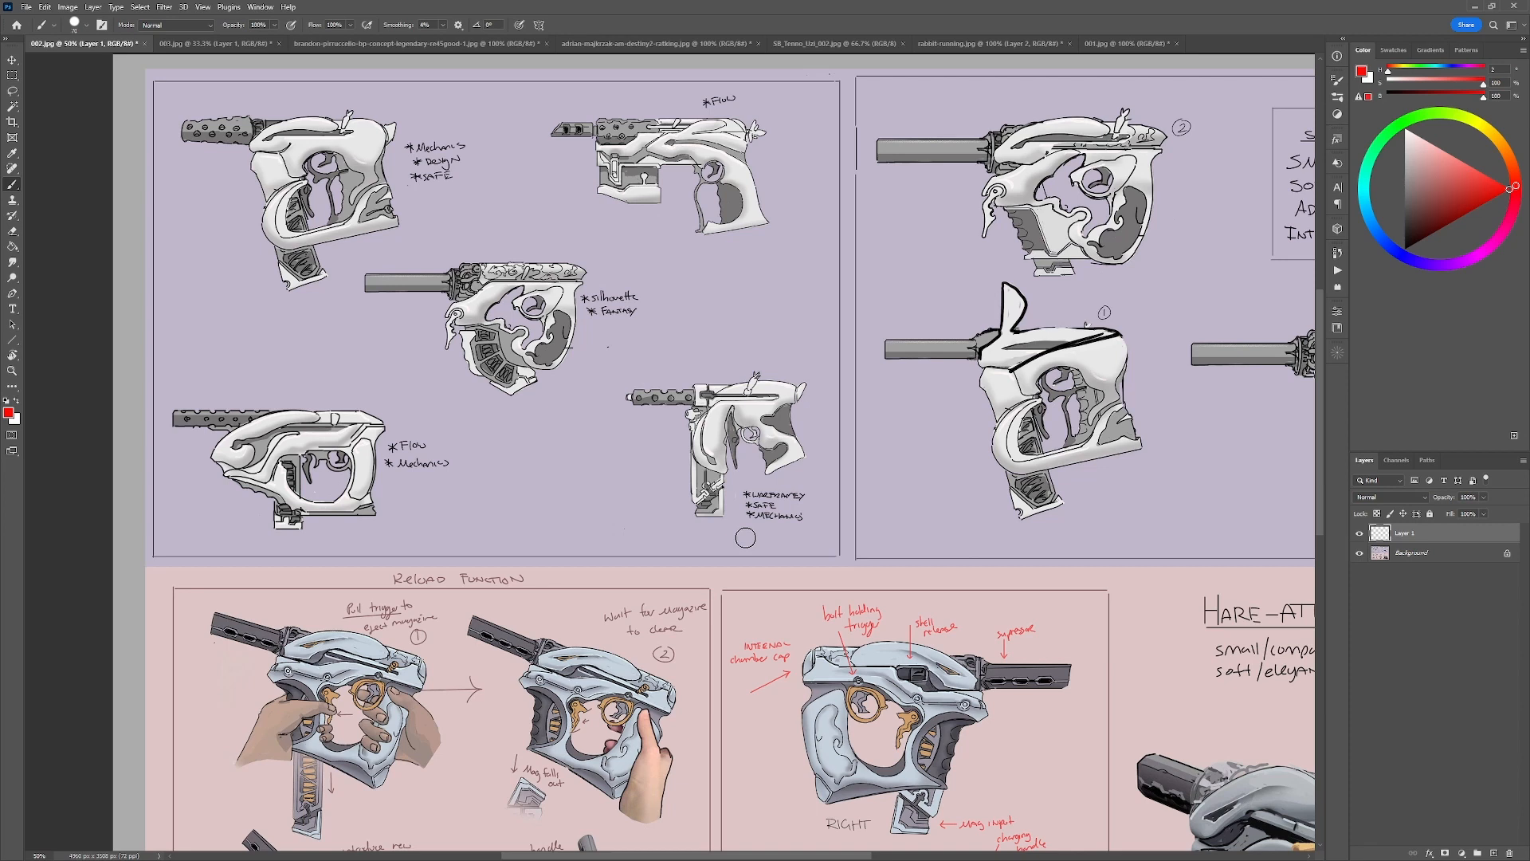
Try red strokes around the two lower pistol sketches in the first sketch panel.
mouse_move(805, 388)
mouse_down()
mouse_move(731, 384)
mouse_move(702, 452)
mouse_move(765, 374)
mouse_move(692, 438)
mouse_move(720, 475)
mouse_up()
key(ctrl+z)
key(ctrl+z)
key(ctrl+z)
drag(813, 667, 851, 551)
mouse_move(274, 360)
mouse_down()
mouse_move(340, 288)
mouse_move(255, 343)
mouse_up()
key(ctrl+z)
mouse_move(957, 687)
mouse_down()
mouse_move(895, 591)
mouse_move(934, 658)
mouse_move(831, 752)
mouse_up()
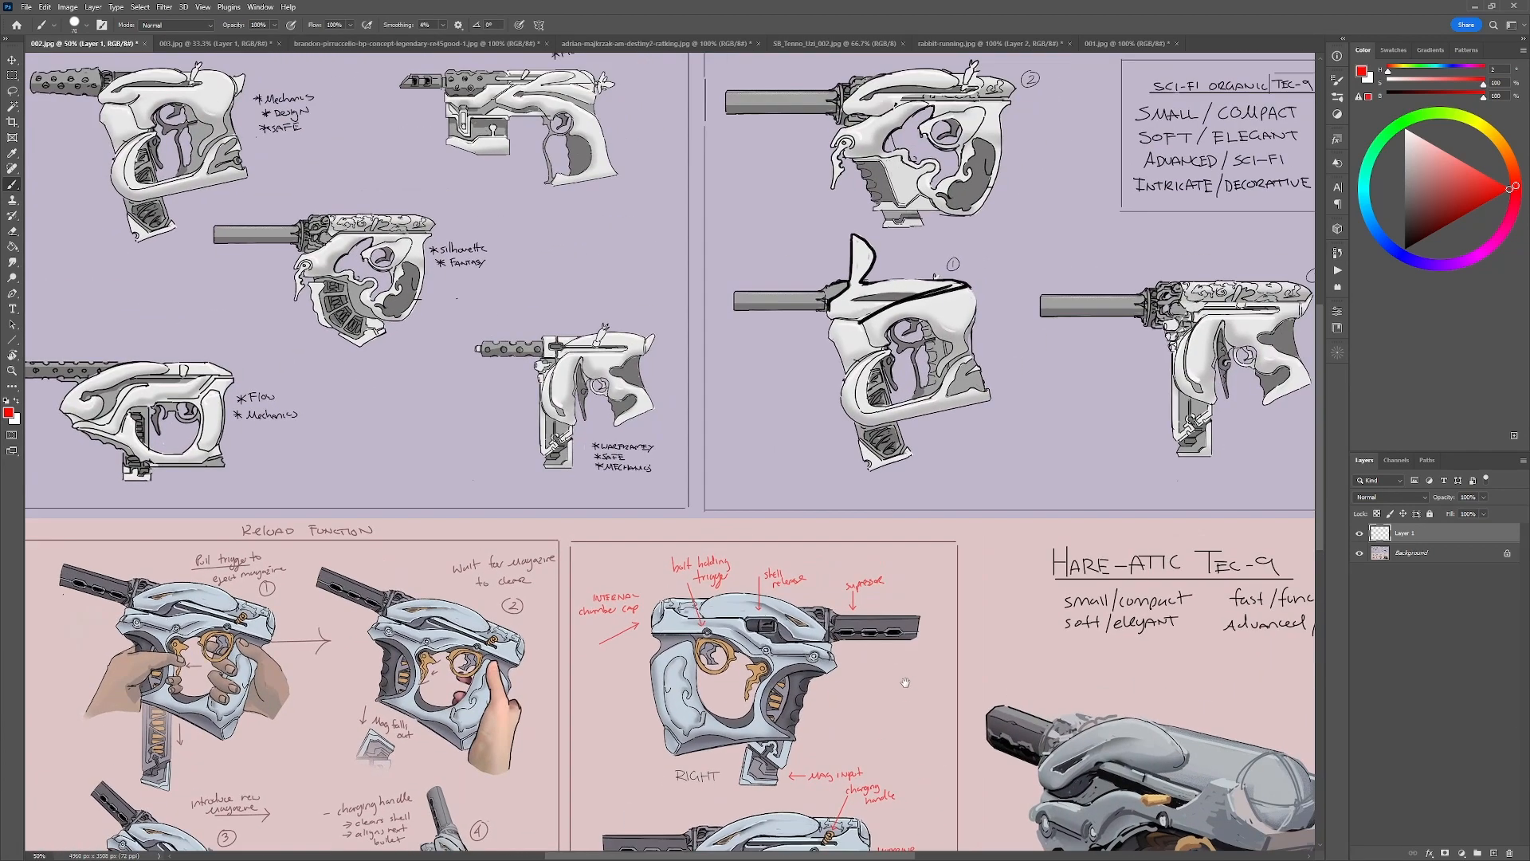
Examine the sketches and rendered views across the 002.jpg sheet, comparing how they read up close and at thumbnail size.
drag(993, 628, 986, 663)
drag(749, 660, 988, 655)
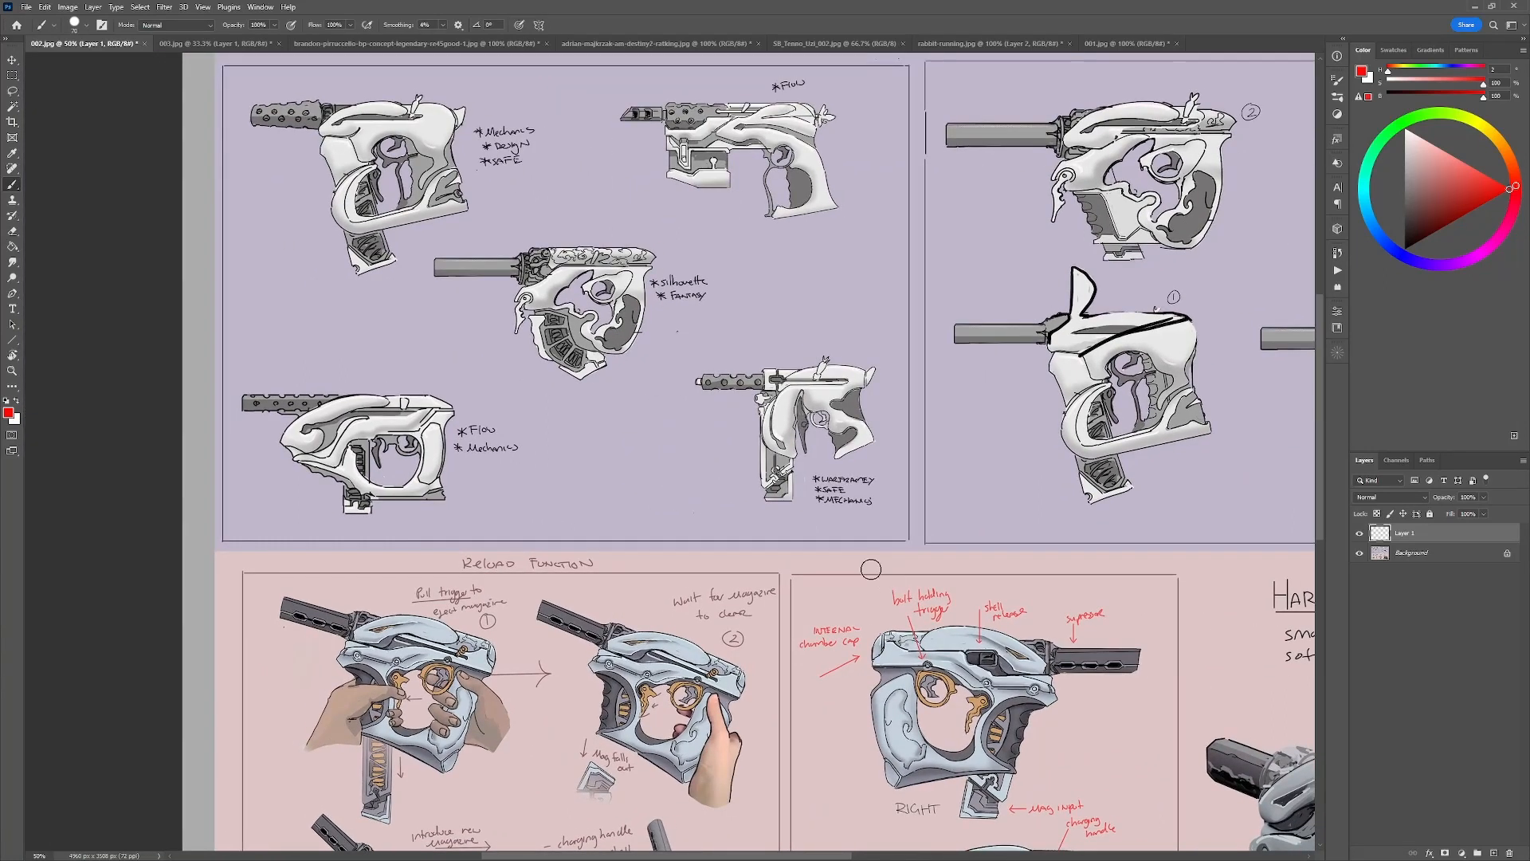
key(ctrl+minus)
key(ctrl+minus)
key(ctrl+minus)
key(ctrl+minus)
key(ctrl+minus)
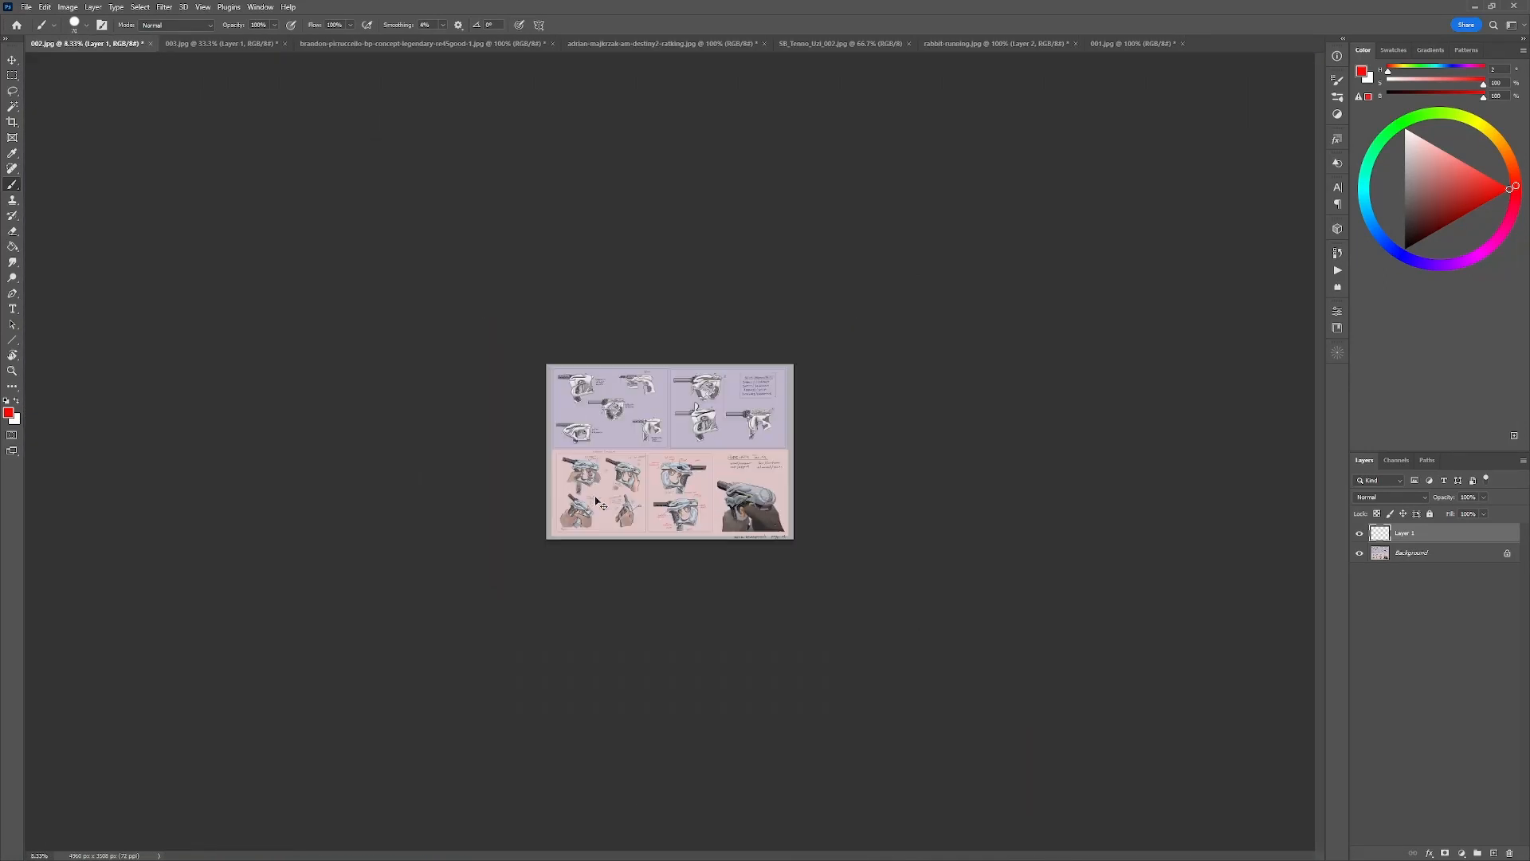
key(ctrl+minus)
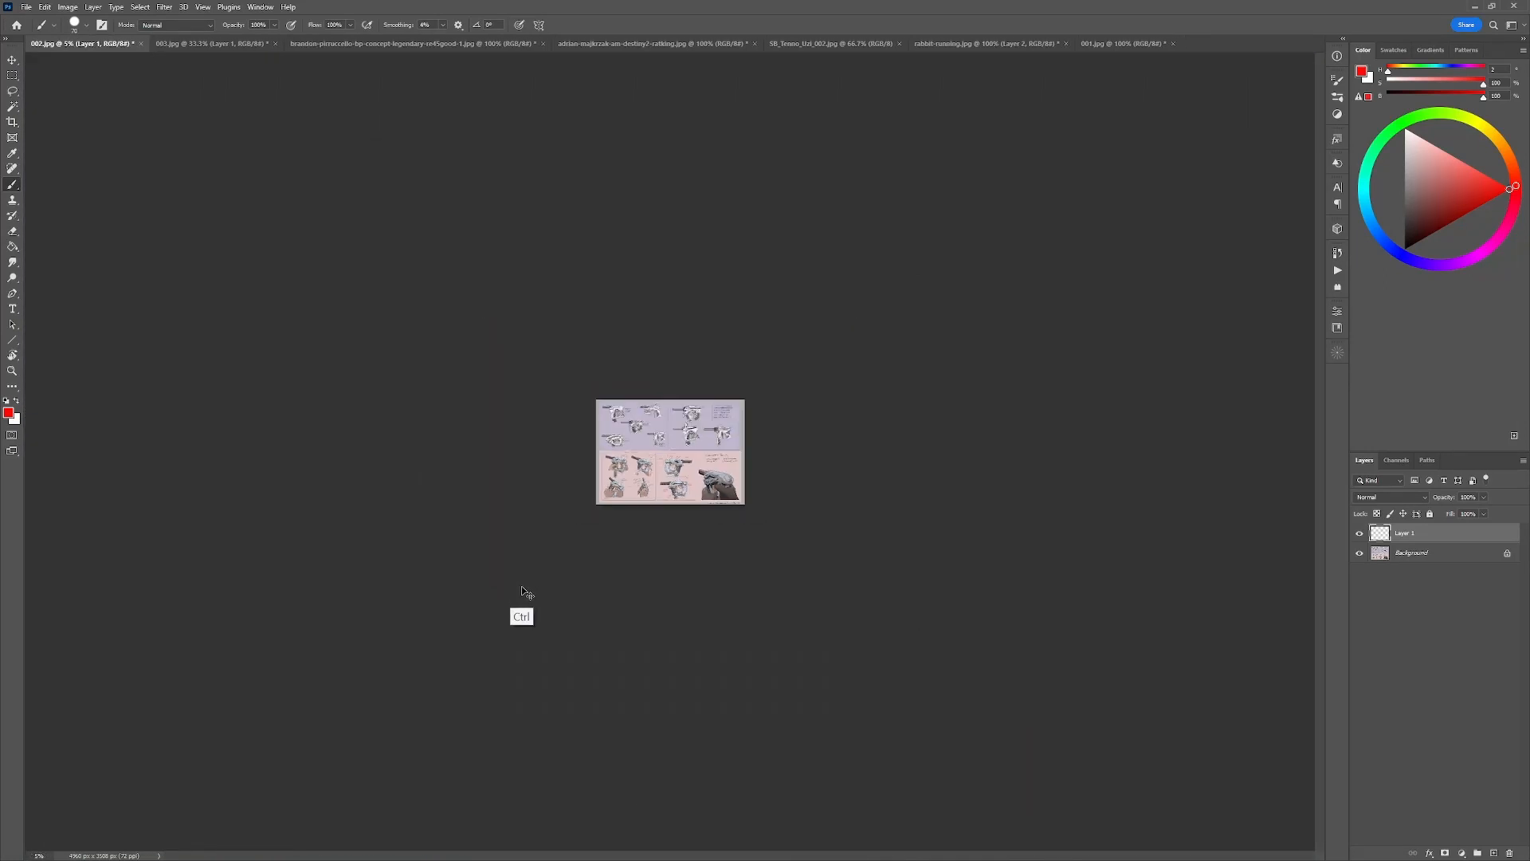
key(ctrl+plus)
key(ctrl+plus)
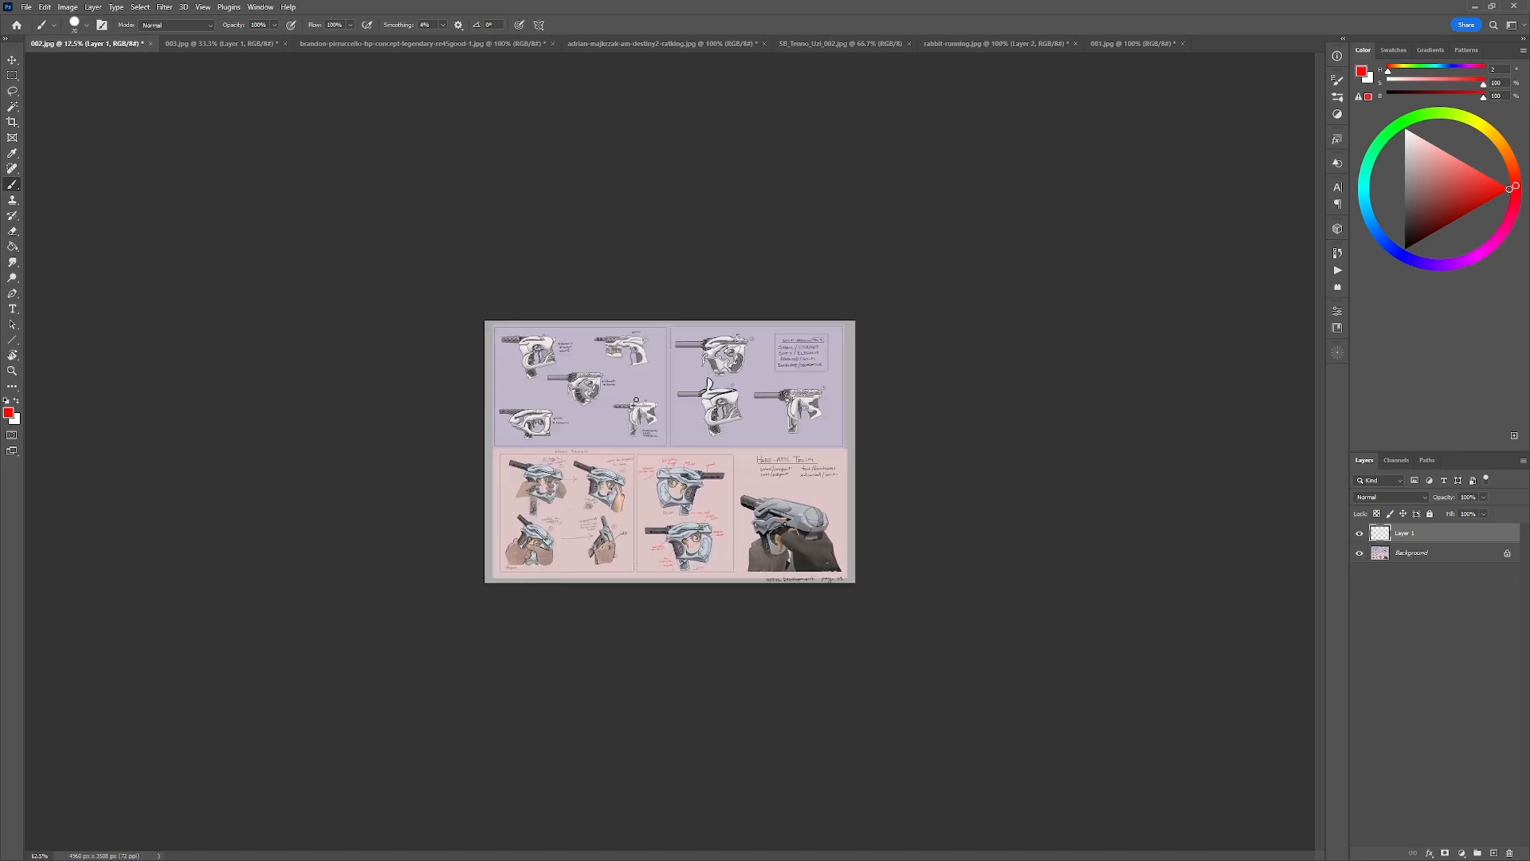
key(ctrl+minus)
key(ctrl+plus)
key(ctrl+minus)
key(ctrl+plus)
key(ctrl+plus)
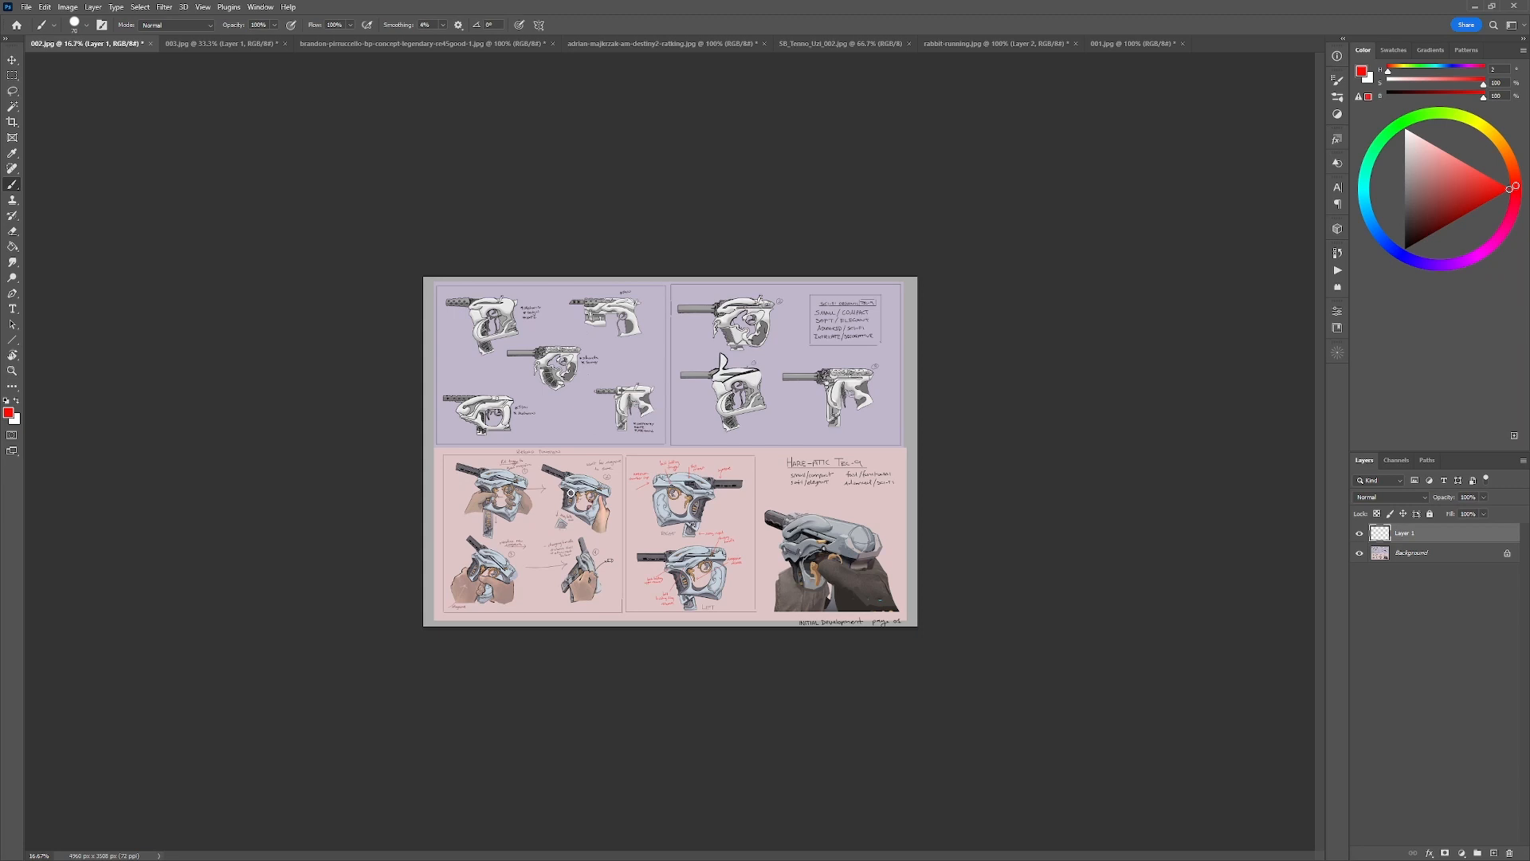
Try red strokes around the central and lower pistol sketches in the first sketch panel of the 002.jpg sheet.
mouse_move(581, 353)
mouse_down()
mouse_move(532, 383)
mouse_move(626, 361)
mouse_up()
key(ctrl+z)
key(ctrl+z)
drag(478, 395, 482, 429)
key(ctrl+z)
alt+click(618, 434)
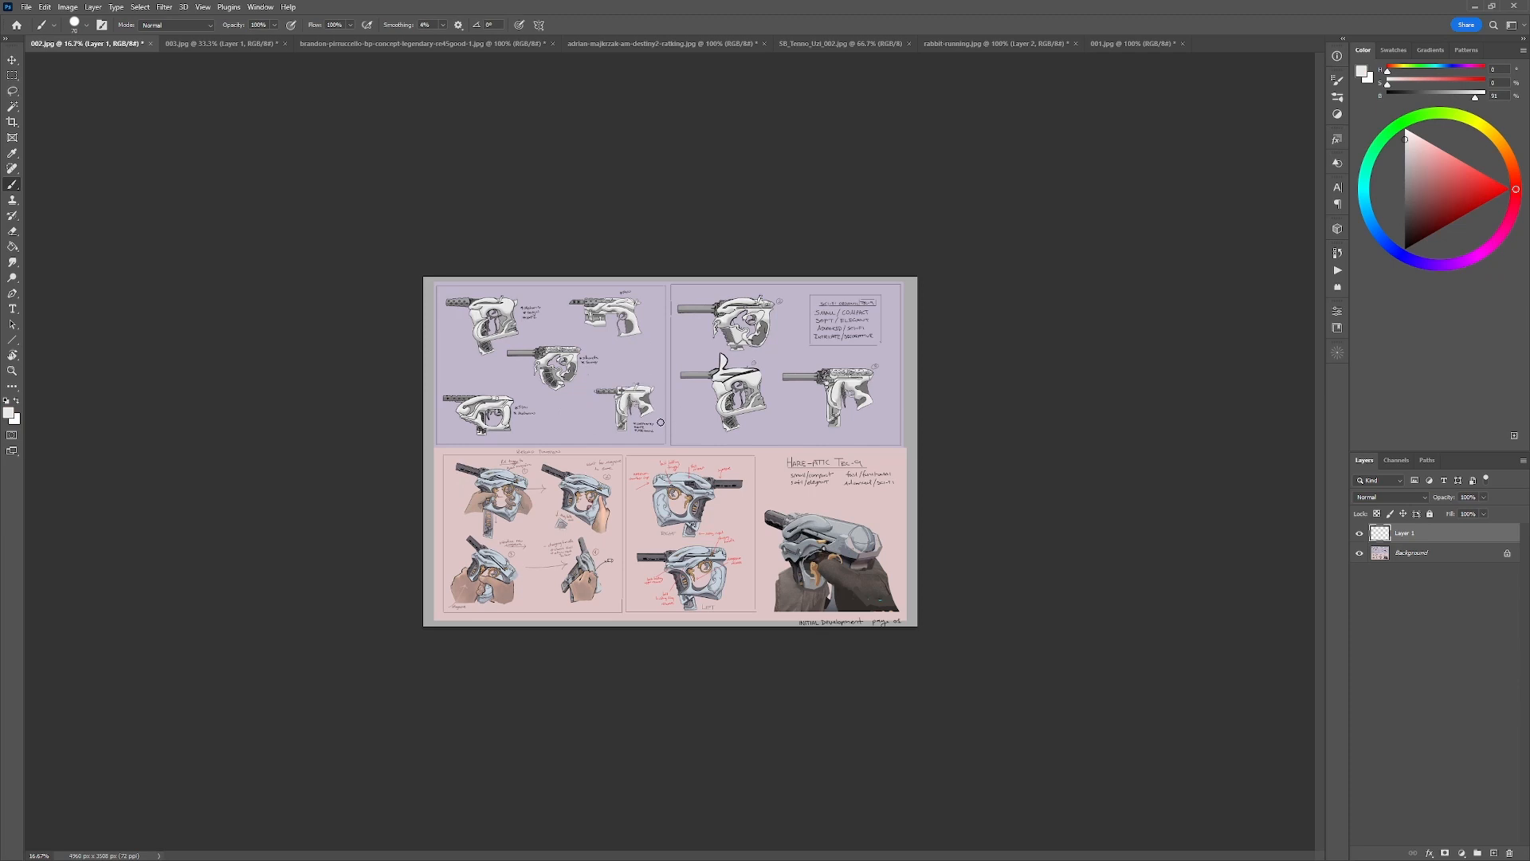
Step the 003.jpg sheet back through its history to remove the red sketches, the gun paint-over and the white canvas extension.
scroll(649, 439, up, 1)
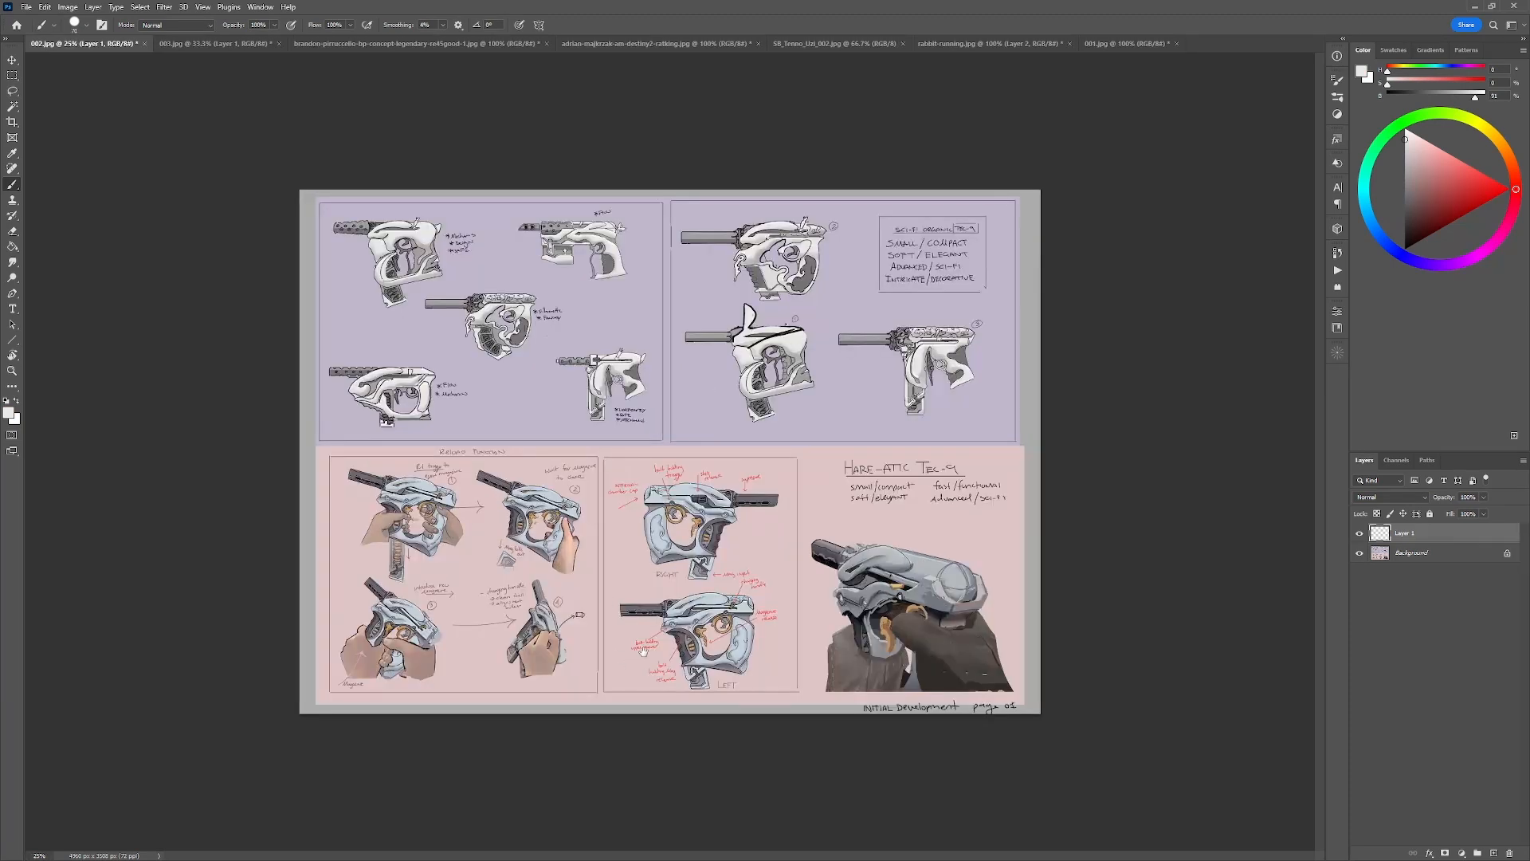
scroll(978, 663, up, 1)
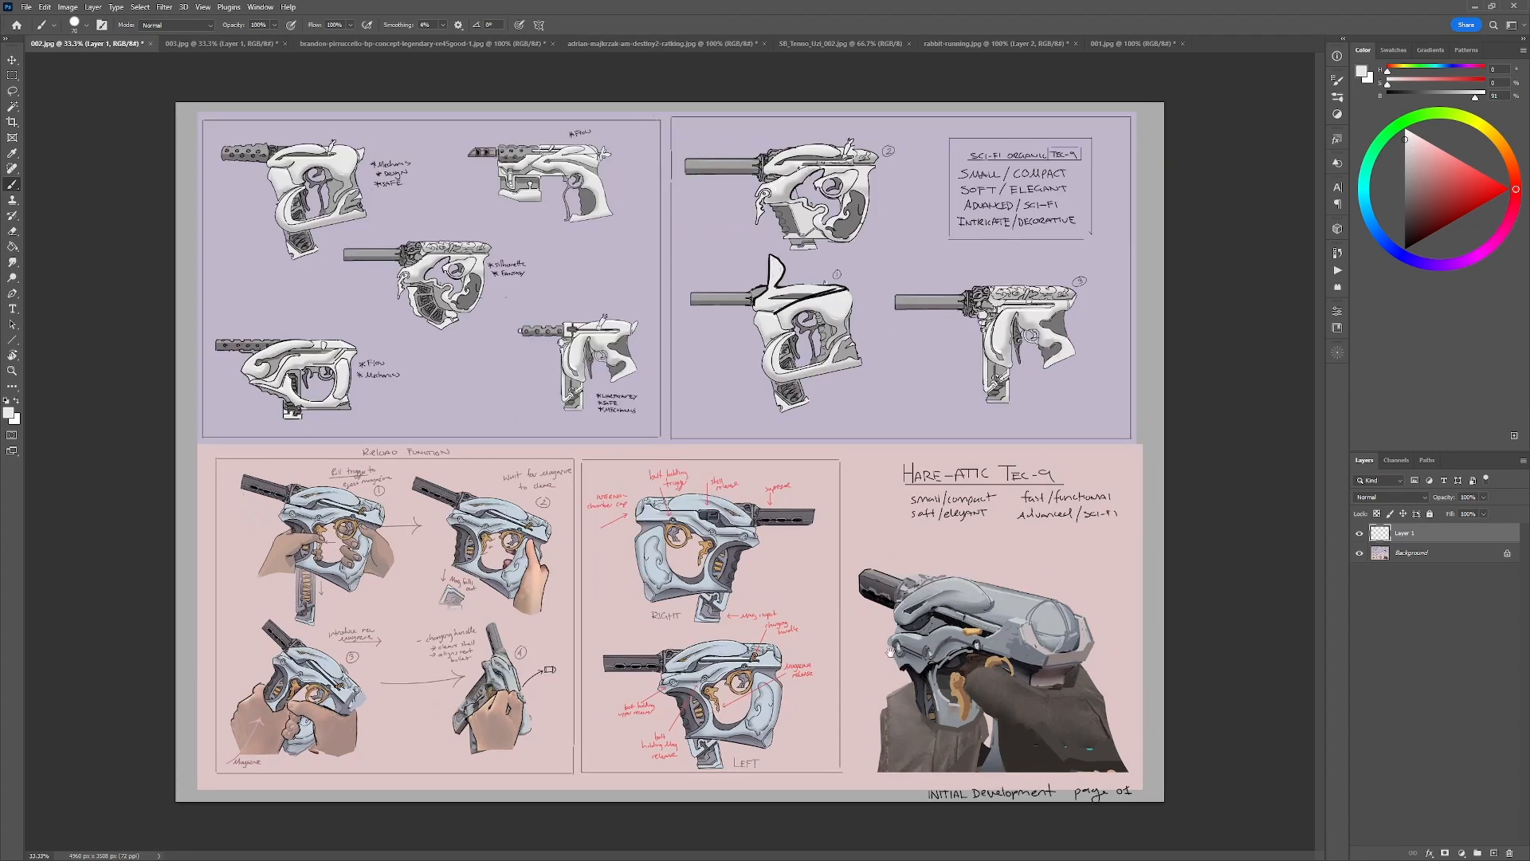
click(223, 44)
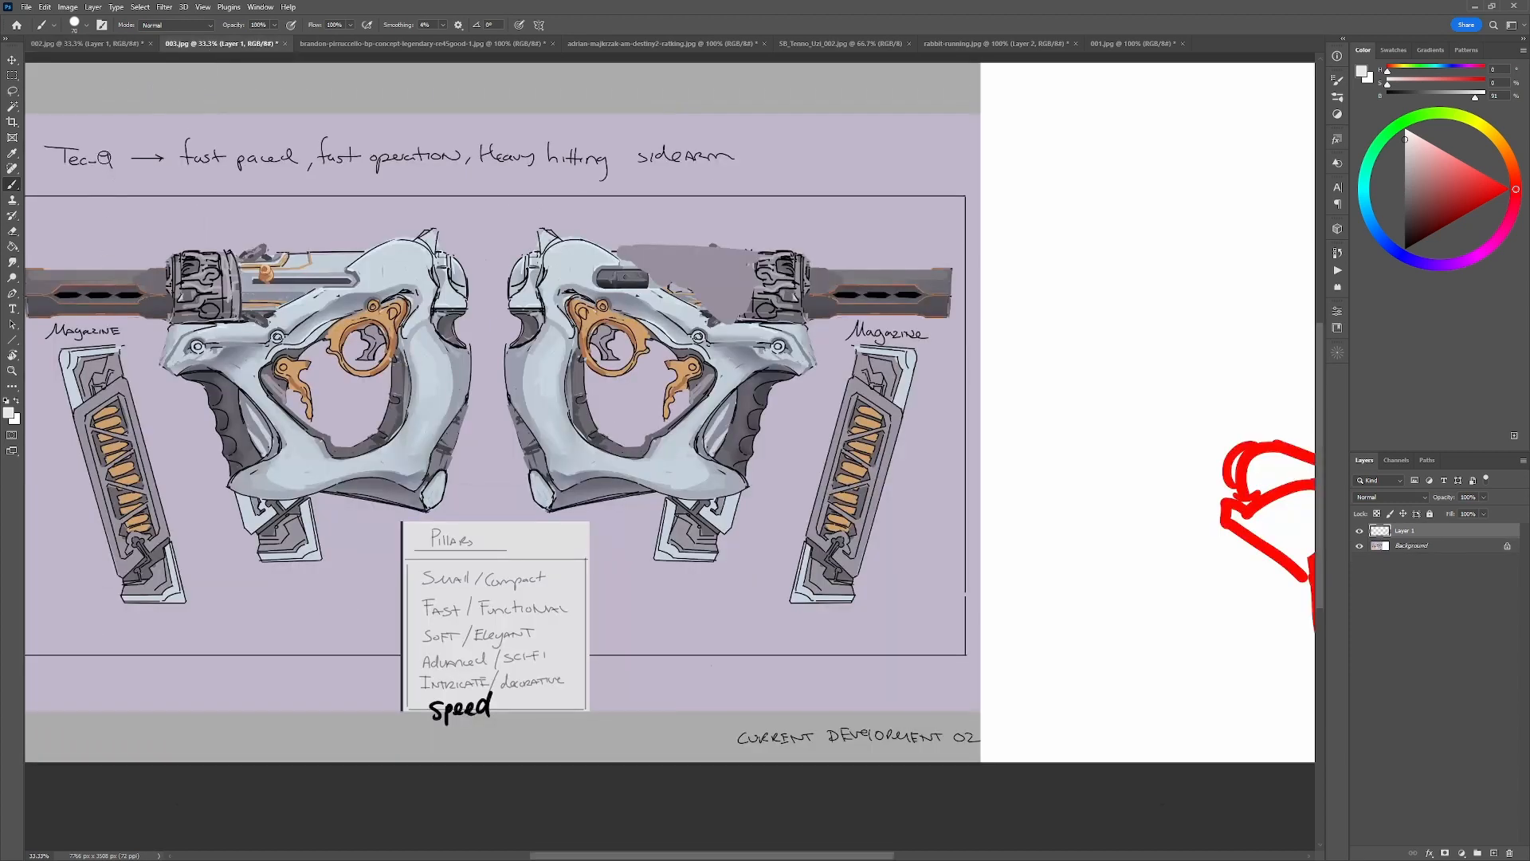
key(ctrl+alt+z)
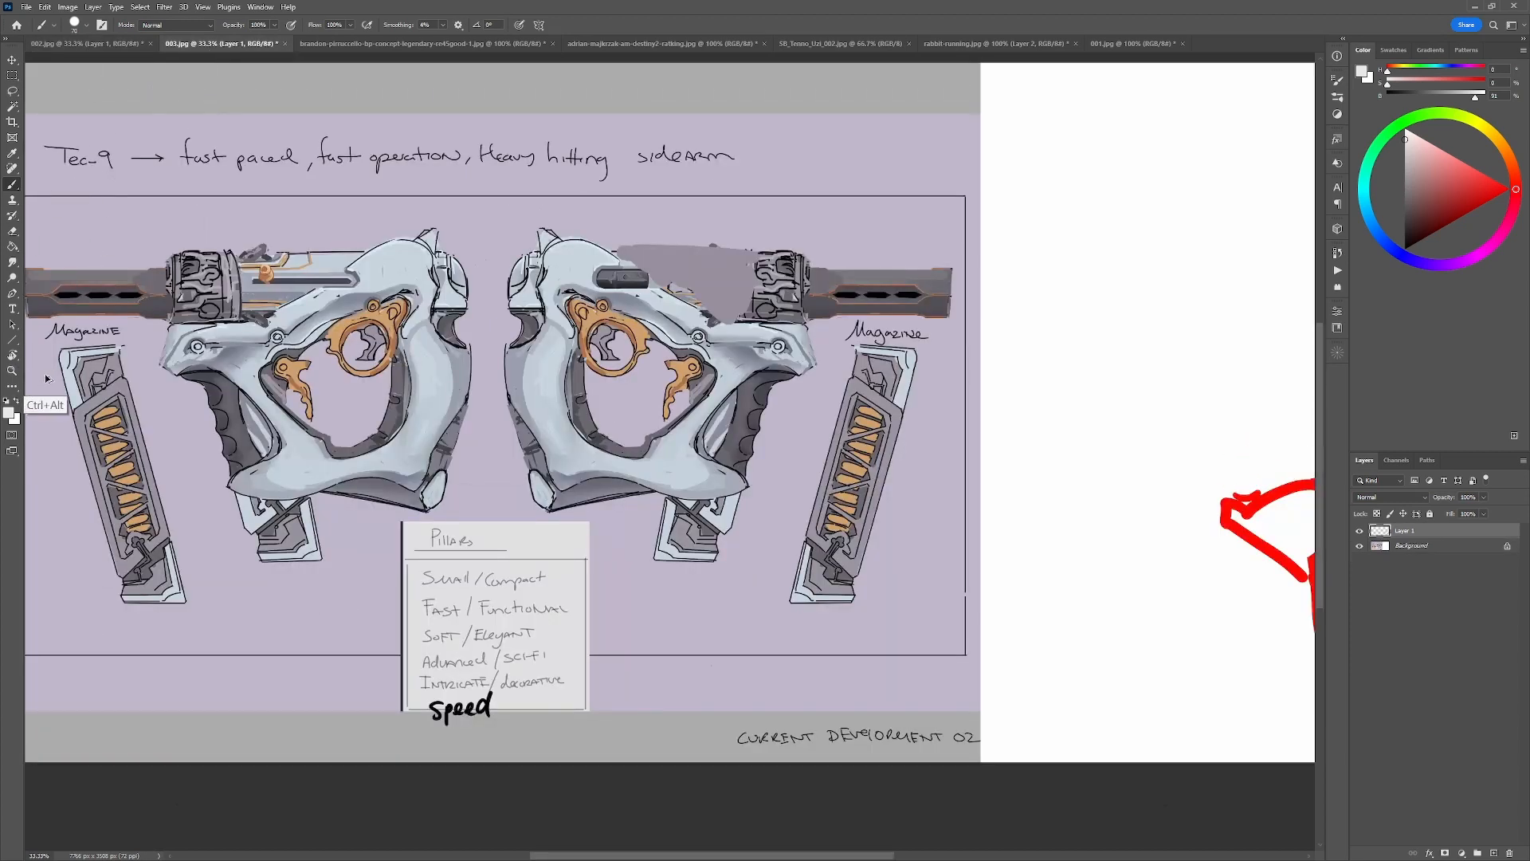
key(ctrl+alt+z)
key(ctrl+alt+z)
key(ctrl+alt+z)
key(ctrl+alt+z)
key(ctrl+alt+z)
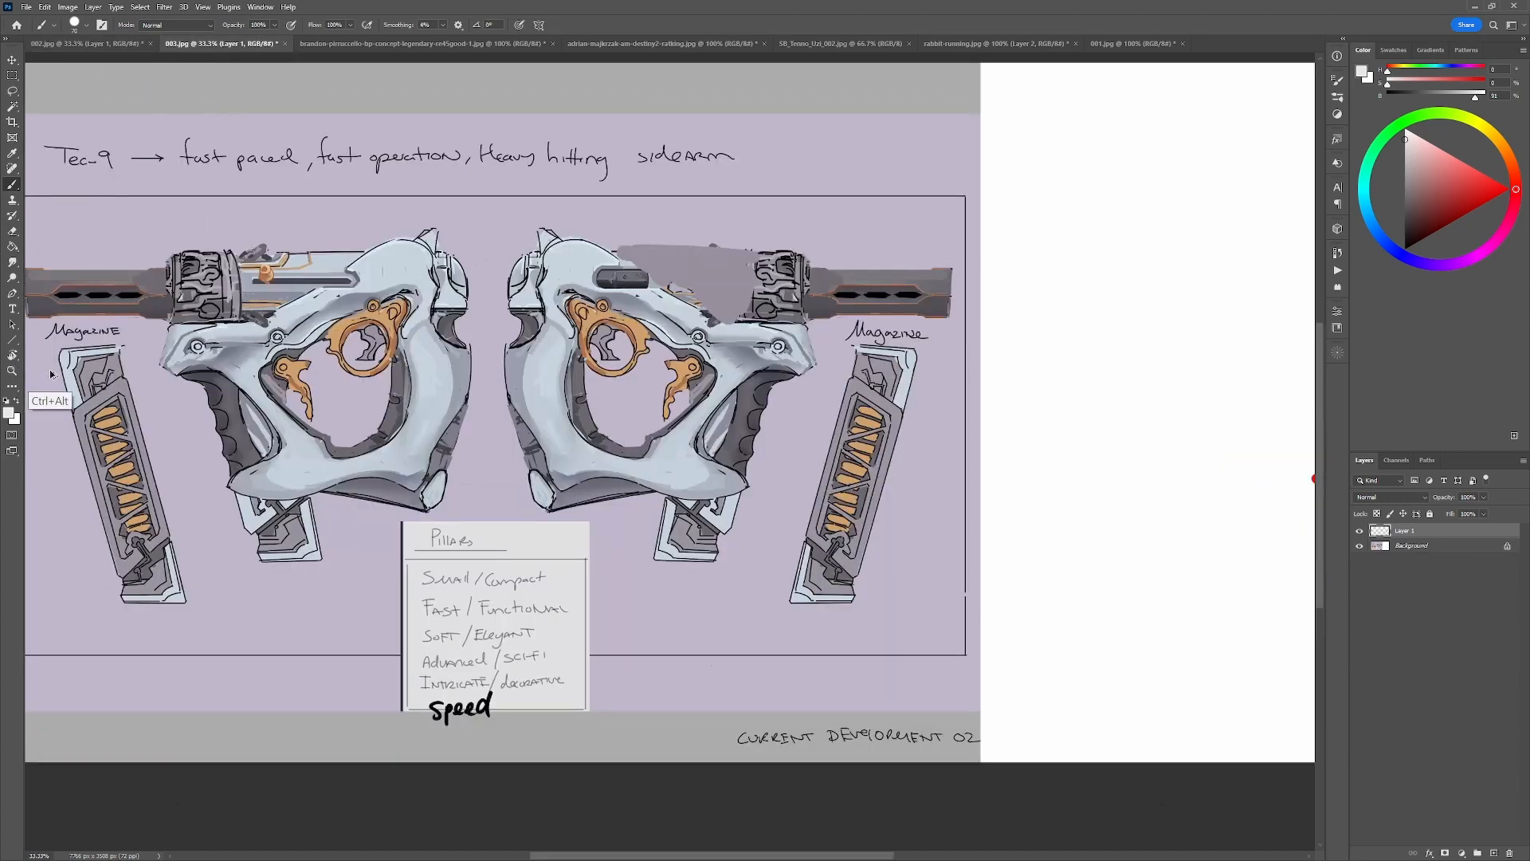
key(ctrl+alt+z)
key(ctrl+alt+z)
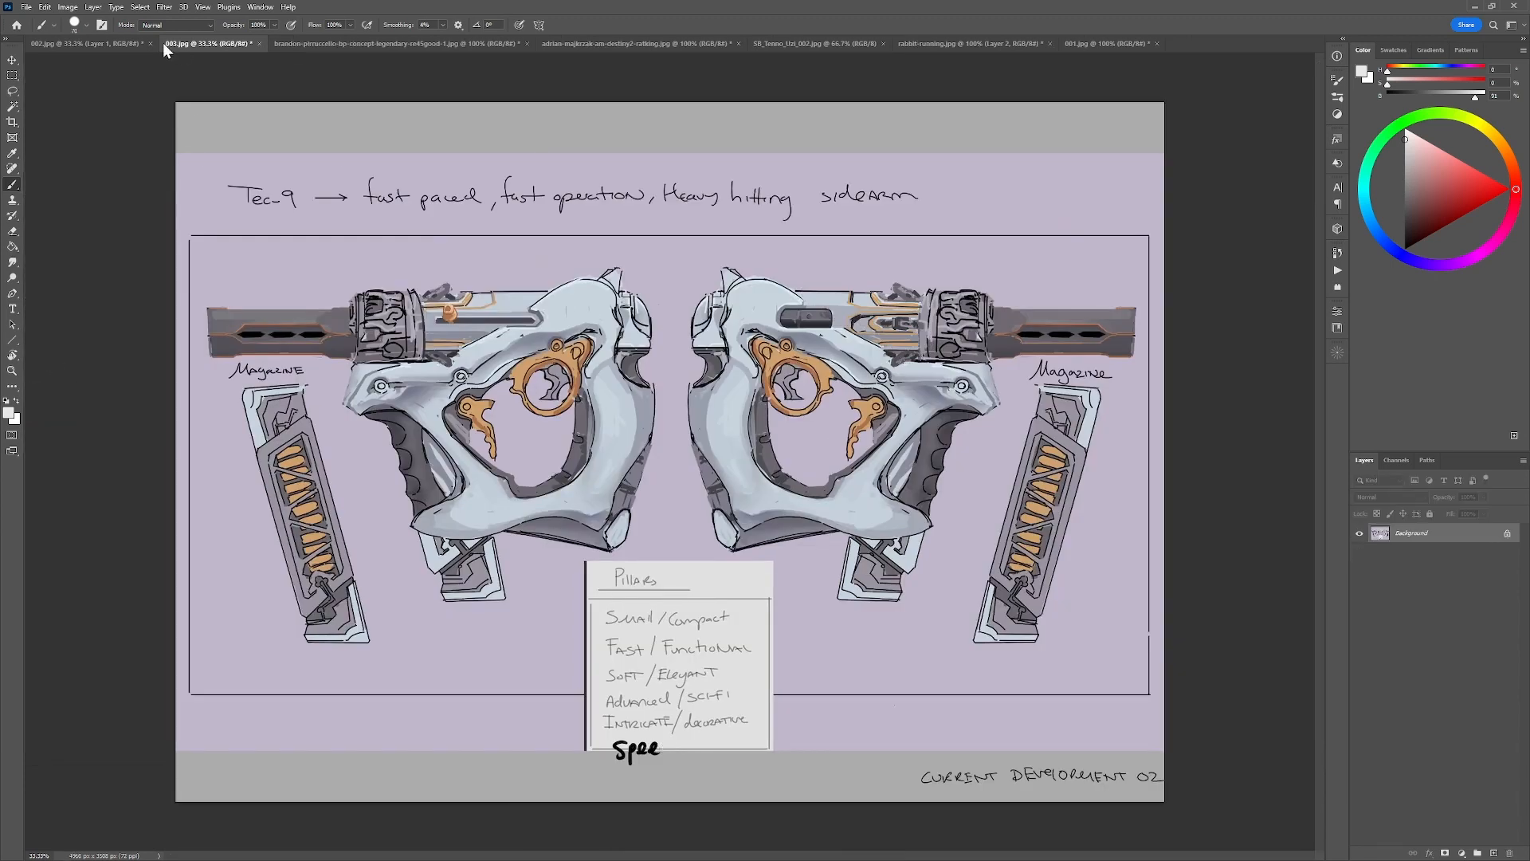
Restore the default black foreground colour and try a stroke along the top of the held-gun render on the 002.jpg sheet.
click(121, 44)
key(ctrl+plus)
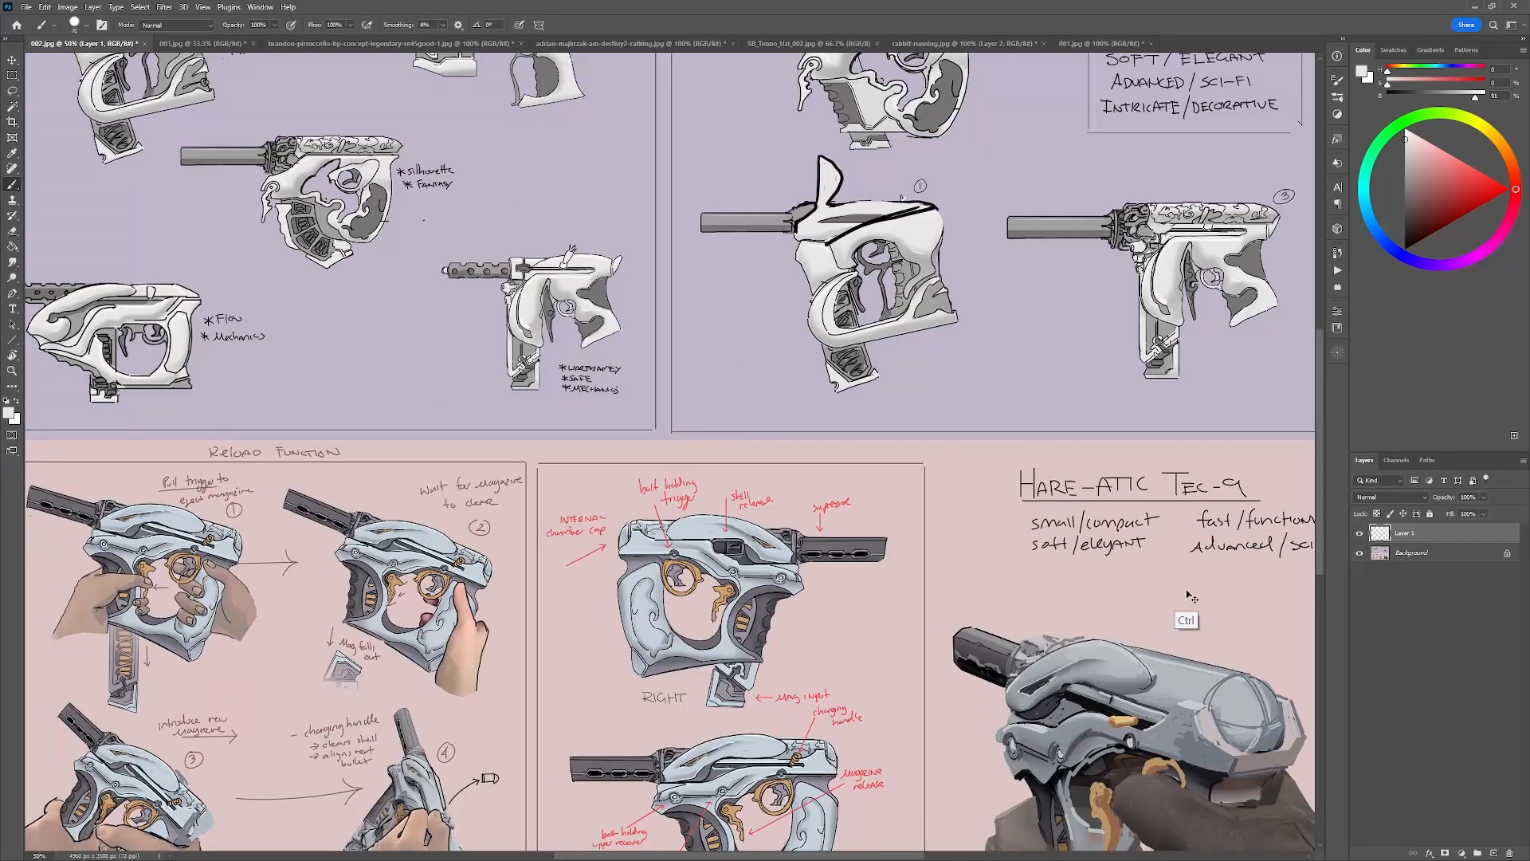
drag(950, 618, 742, 252)
drag(977, 446, 987, 462)
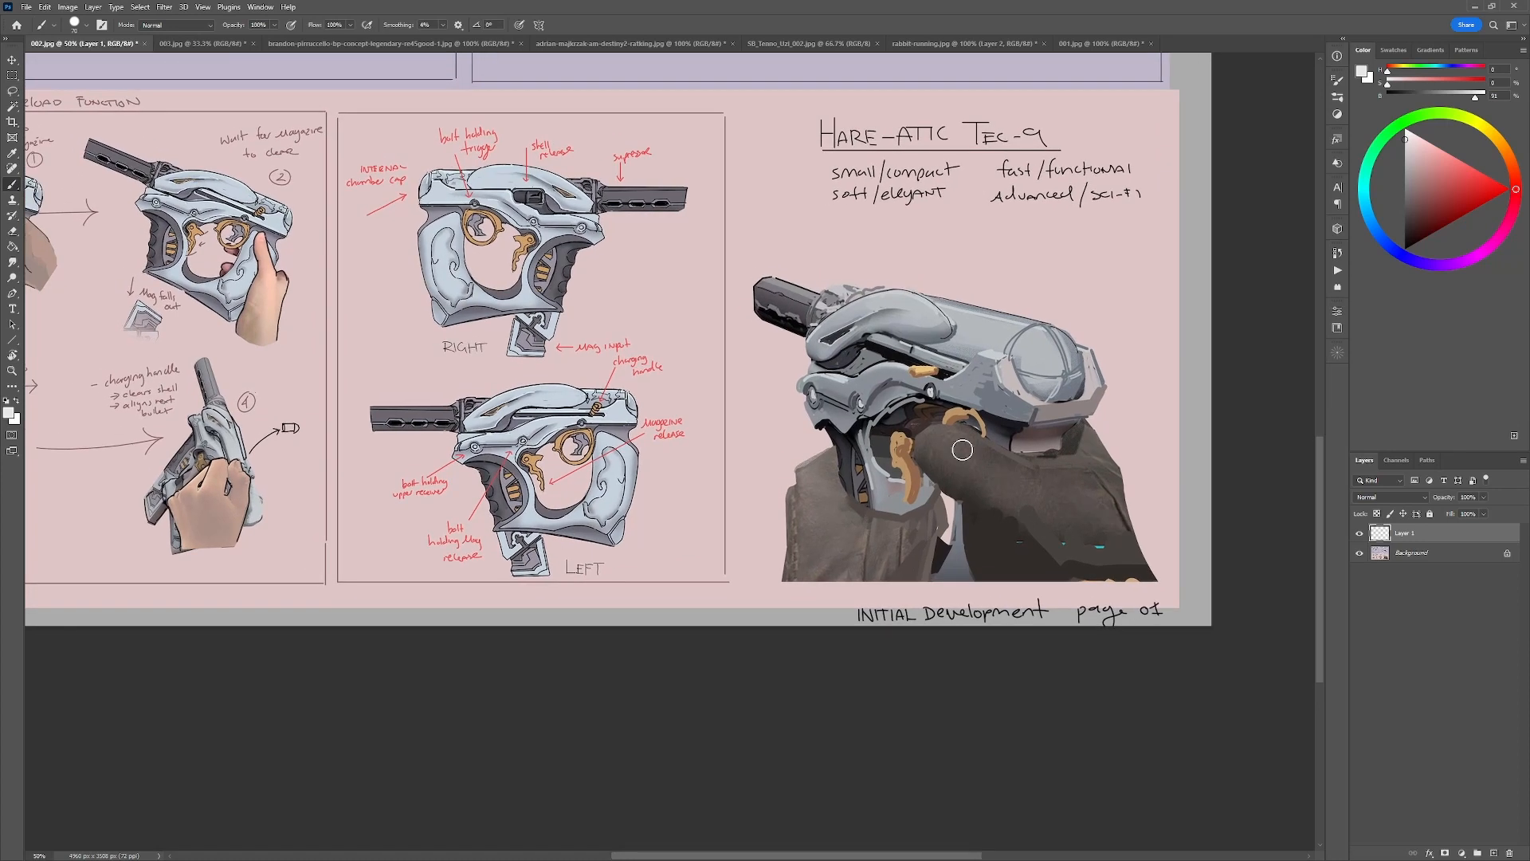
drag(589, 423, 569, 387)
key(d)
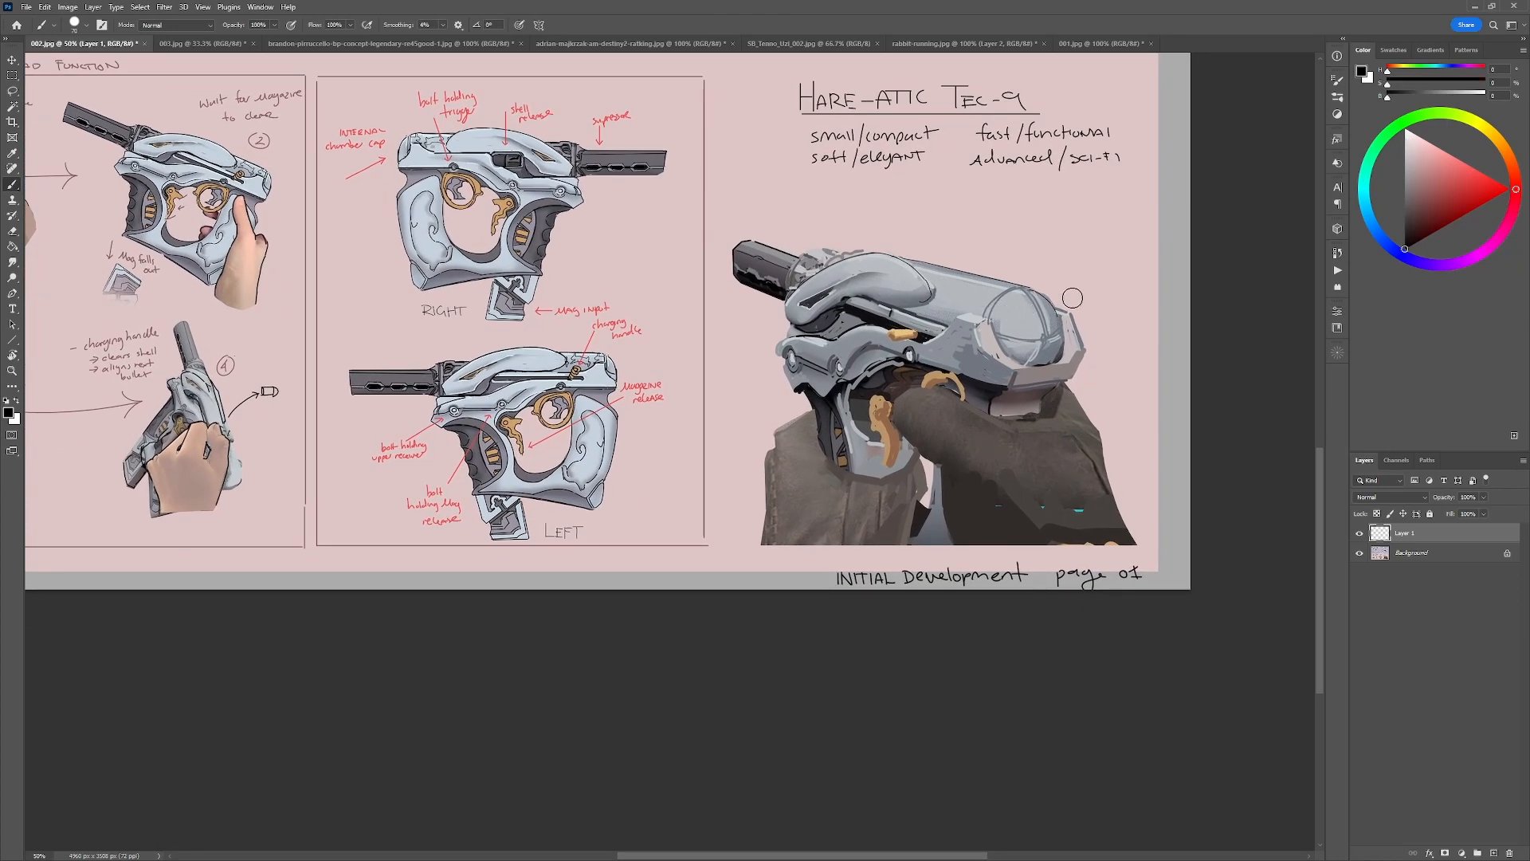
mouse_move(1075, 283)
mouse_down()
mouse_move(695, 306)
mouse_move(1021, 211)
mouse_move(927, 187)
mouse_up()
key(ctrl+z)
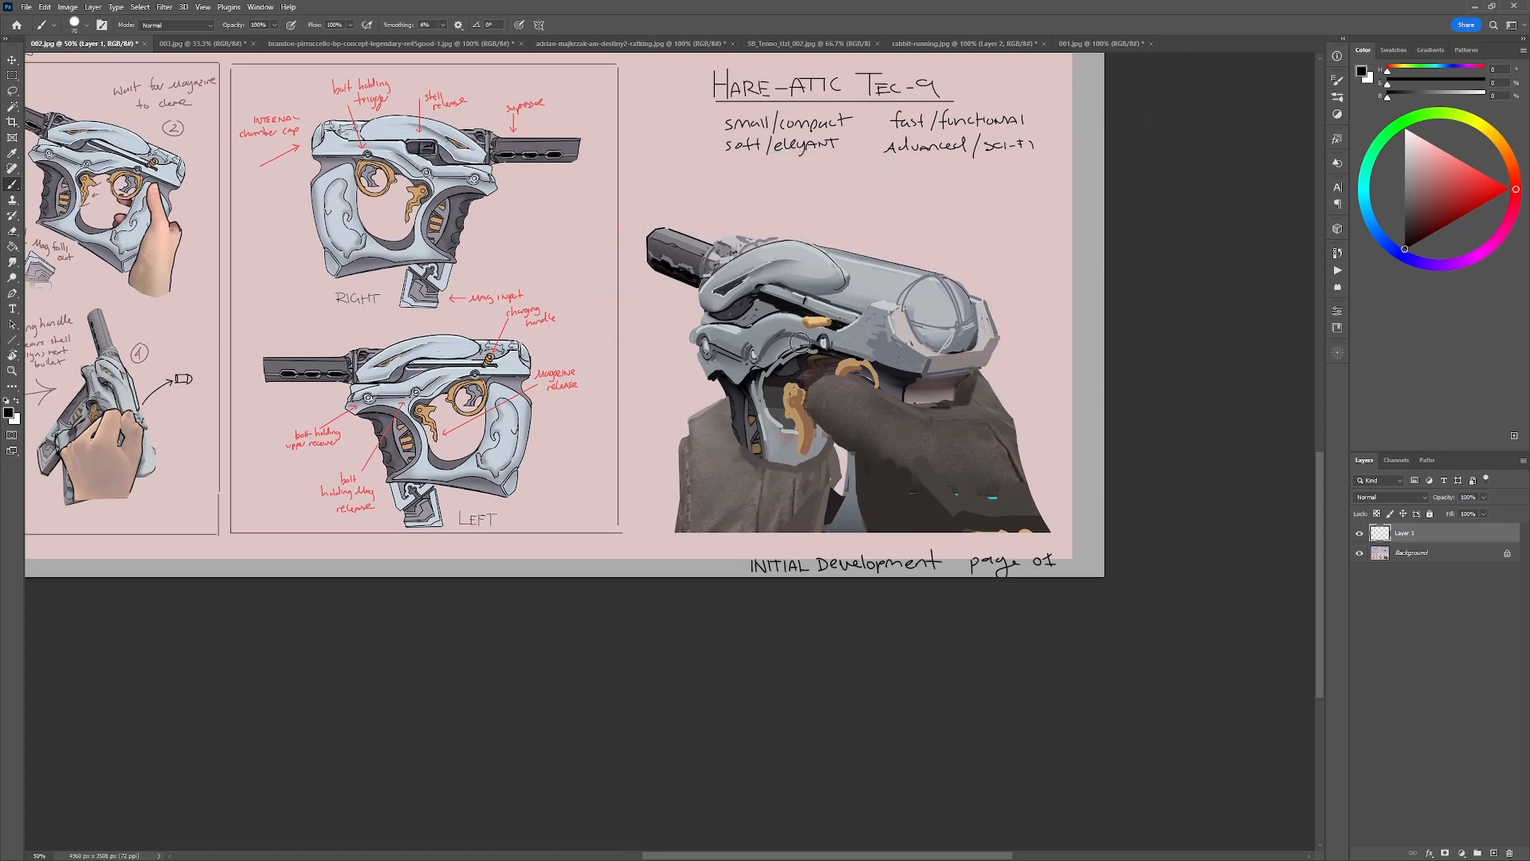
Try black strokes tracing the top edge and circling the rounded forms of the held-gun render.
drag(725, 473, 964, 485)
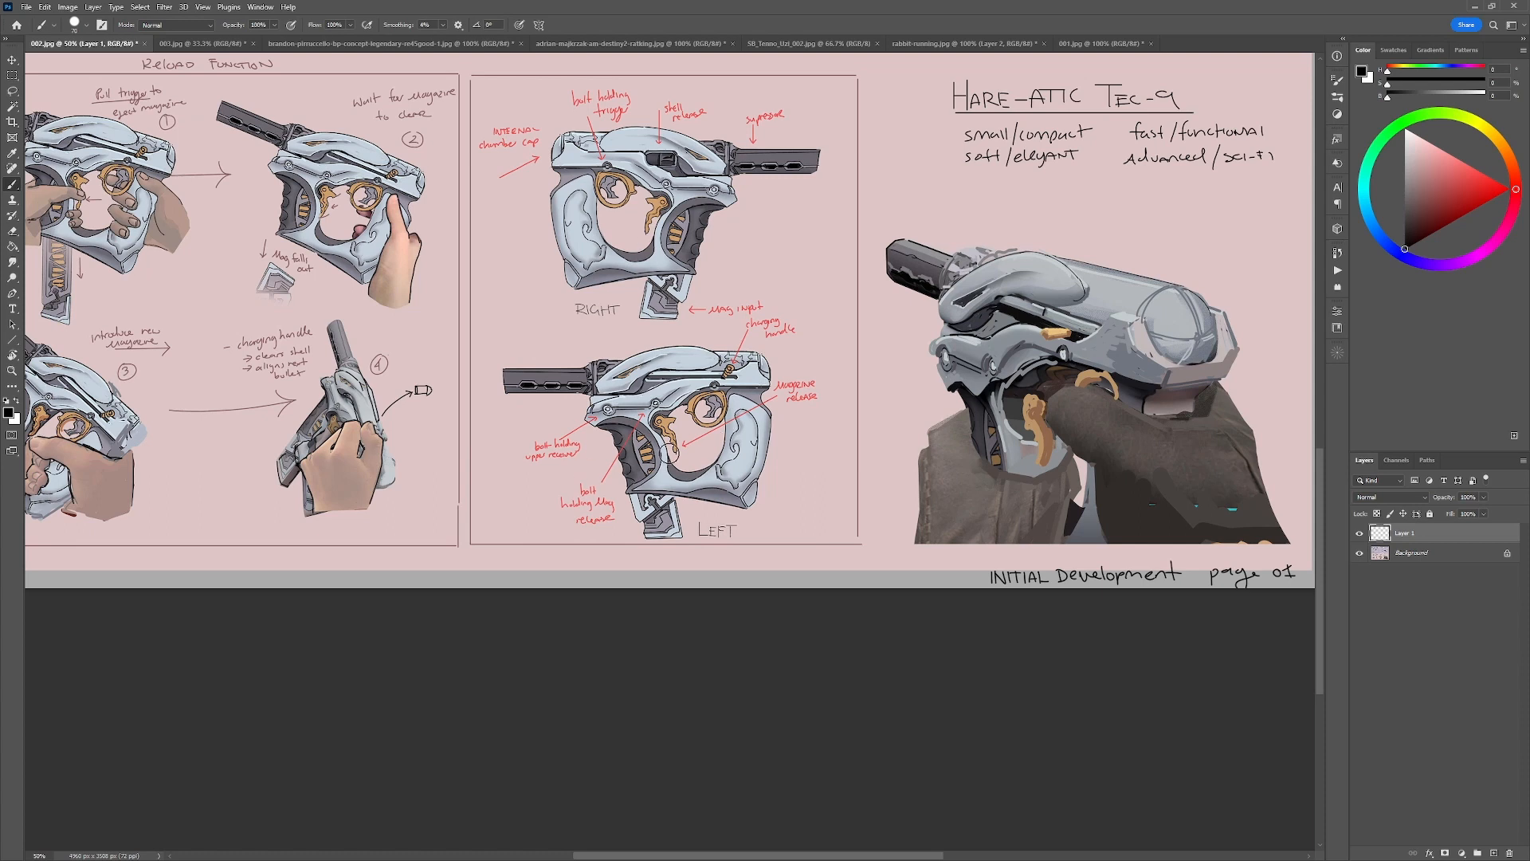
drag(655, 460, 726, 455)
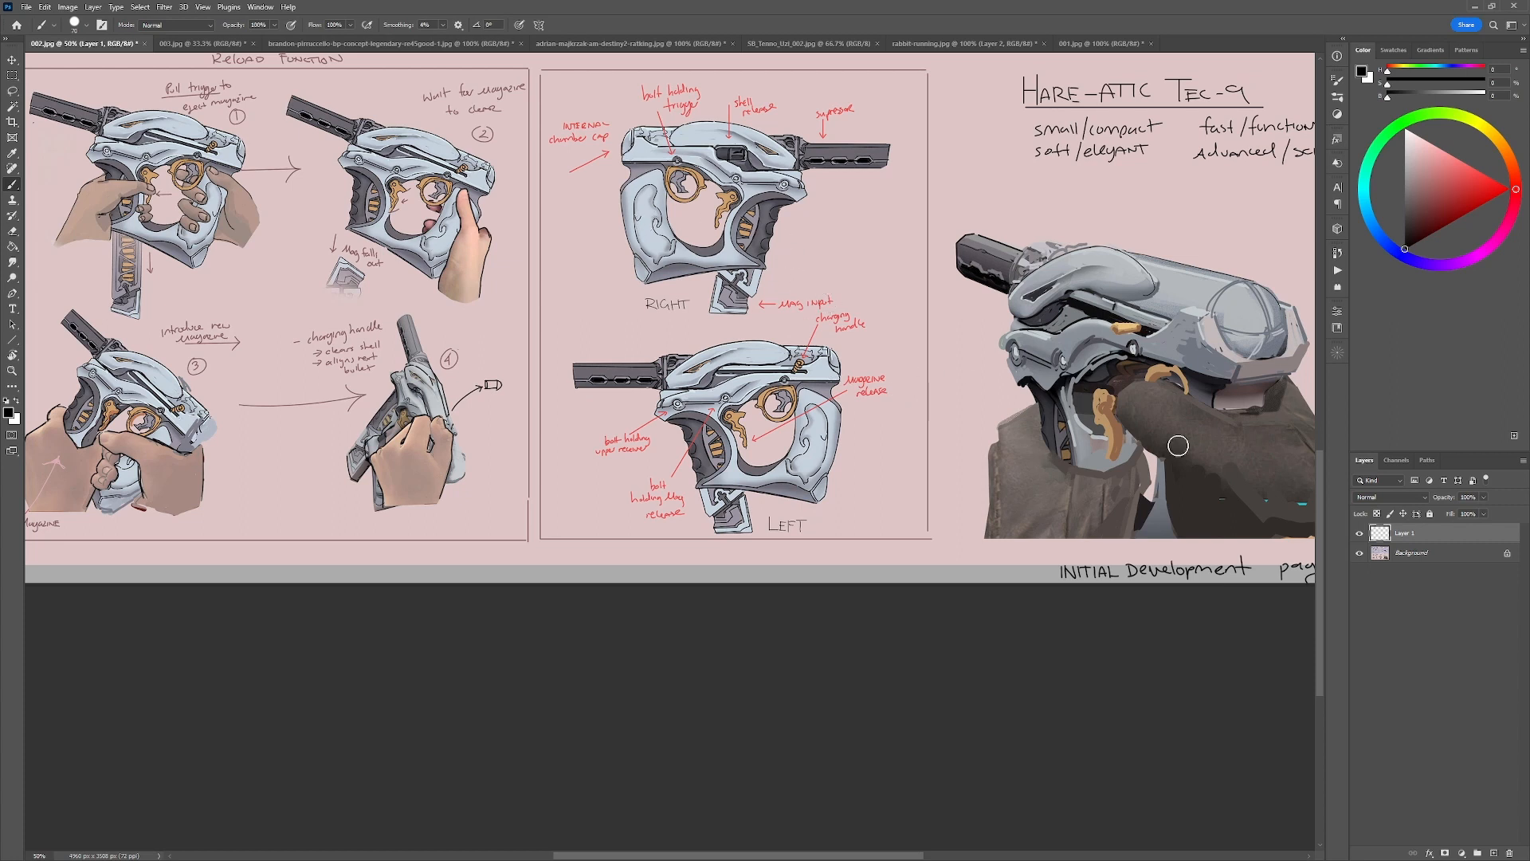
drag(1178, 444, 884, 394)
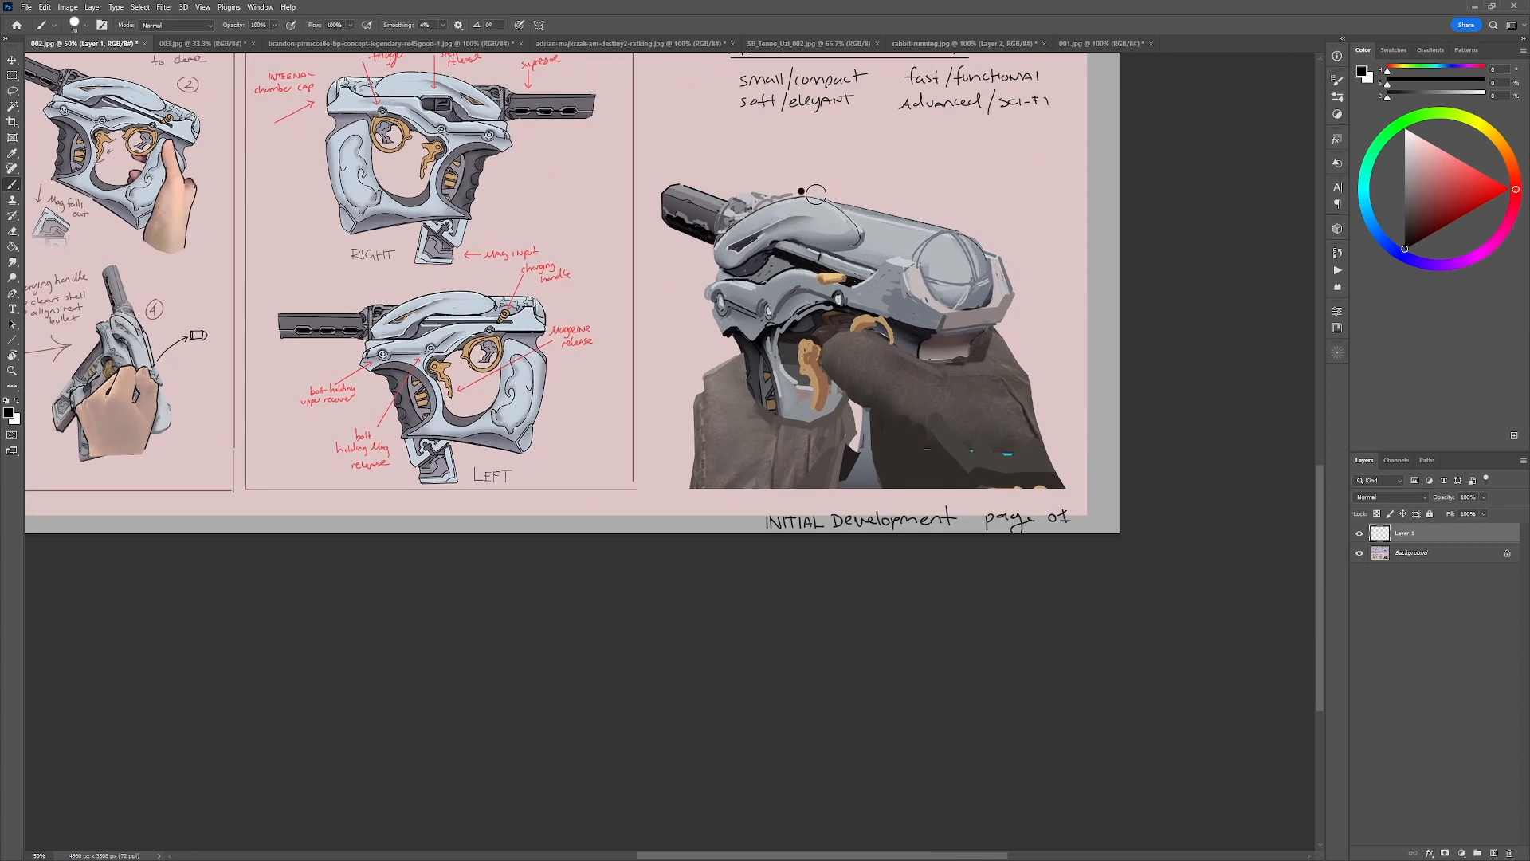
mouse_move(829, 194)
mouse_down()
mouse_move(988, 239)
mouse_move(907, 252)
mouse_move(933, 234)
mouse_move(934, 248)
mouse_move(978, 248)
mouse_move(837, 196)
mouse_move(840, 259)
mouse_move(934, 288)
mouse_up()
key(ctrl+z)
key(ctrl+z)
key(ctrl+z)
key(ctrl+z)
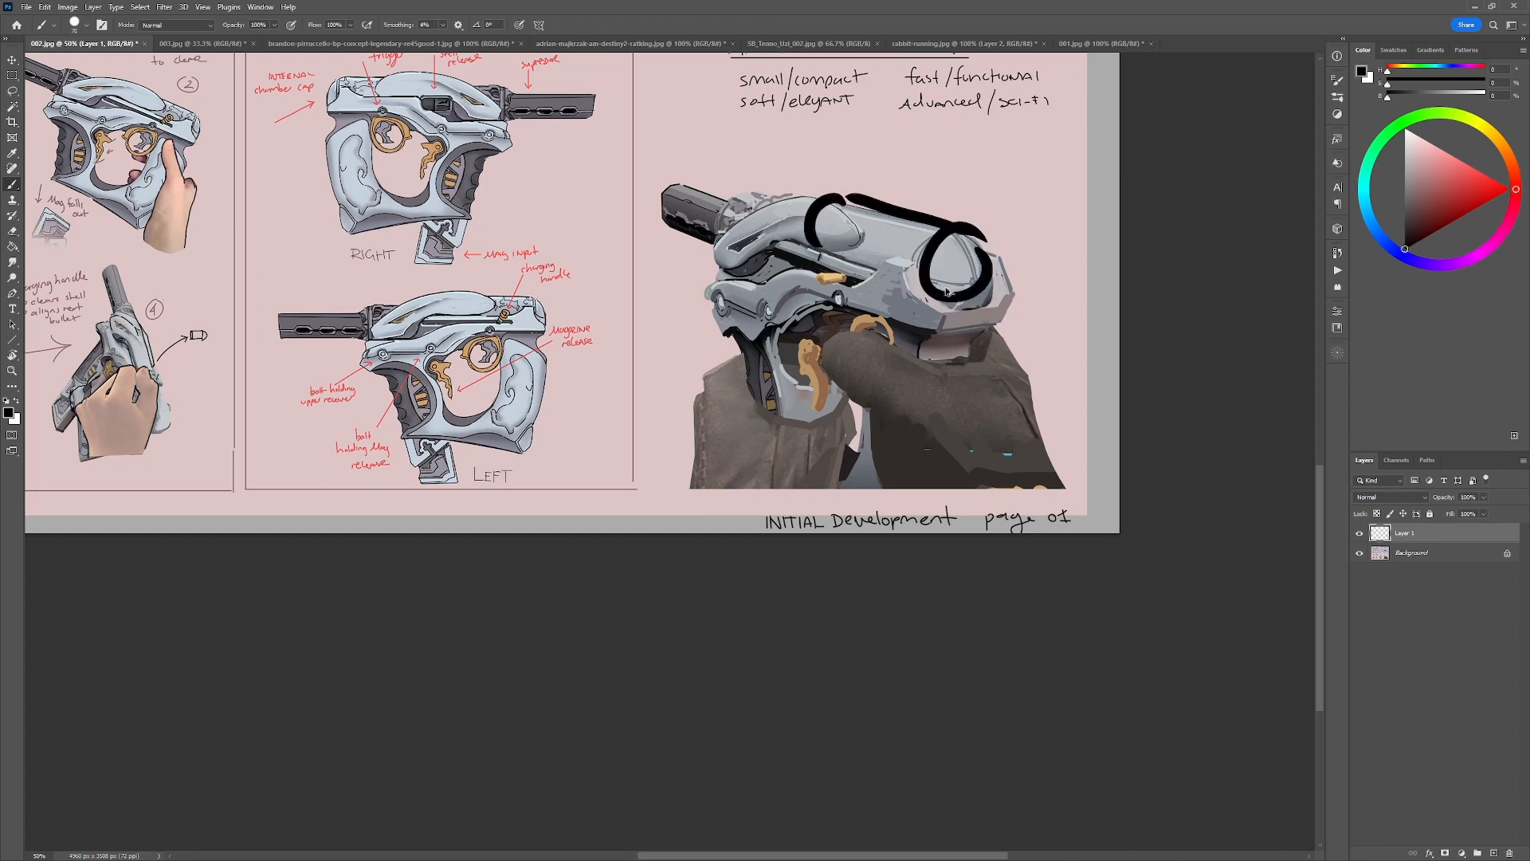
mouse_move(736, 270)
mouse_down()
mouse_move(773, 249)
mouse_move(835, 252)
mouse_move(839, 208)
mouse_move(734, 260)
mouse_up()
key(ctrl+z)
Try a black stroke across the body of the right-facing gun on the 003.jpg sheet.
click(214, 43)
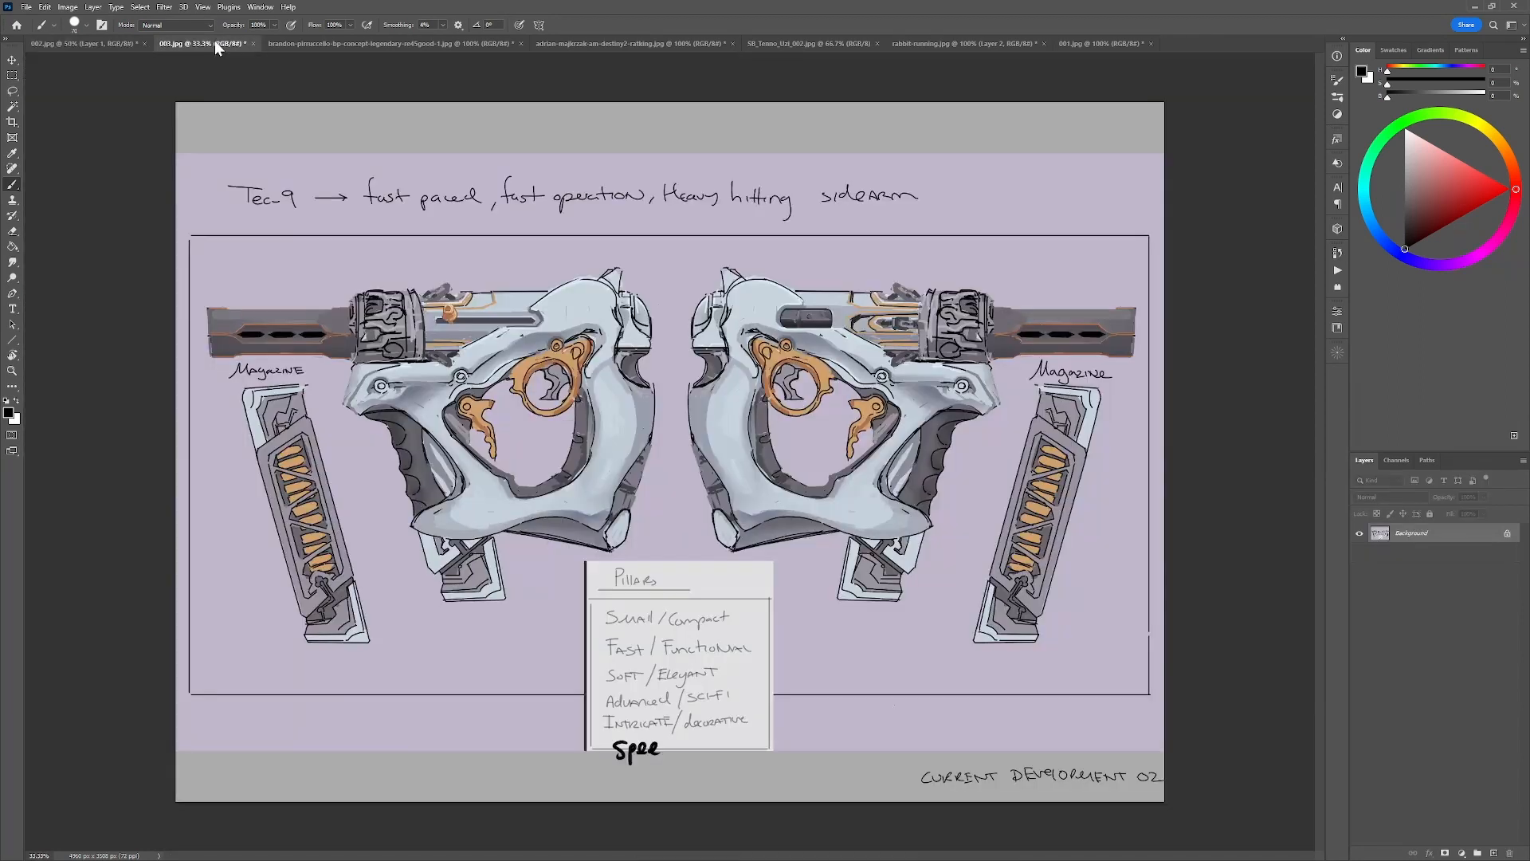
mouse_move(912, 360)
mouse_down()
mouse_move(805, 297)
mouse_move(714, 321)
mouse_move(713, 376)
mouse_up()
key(ctrl+z)
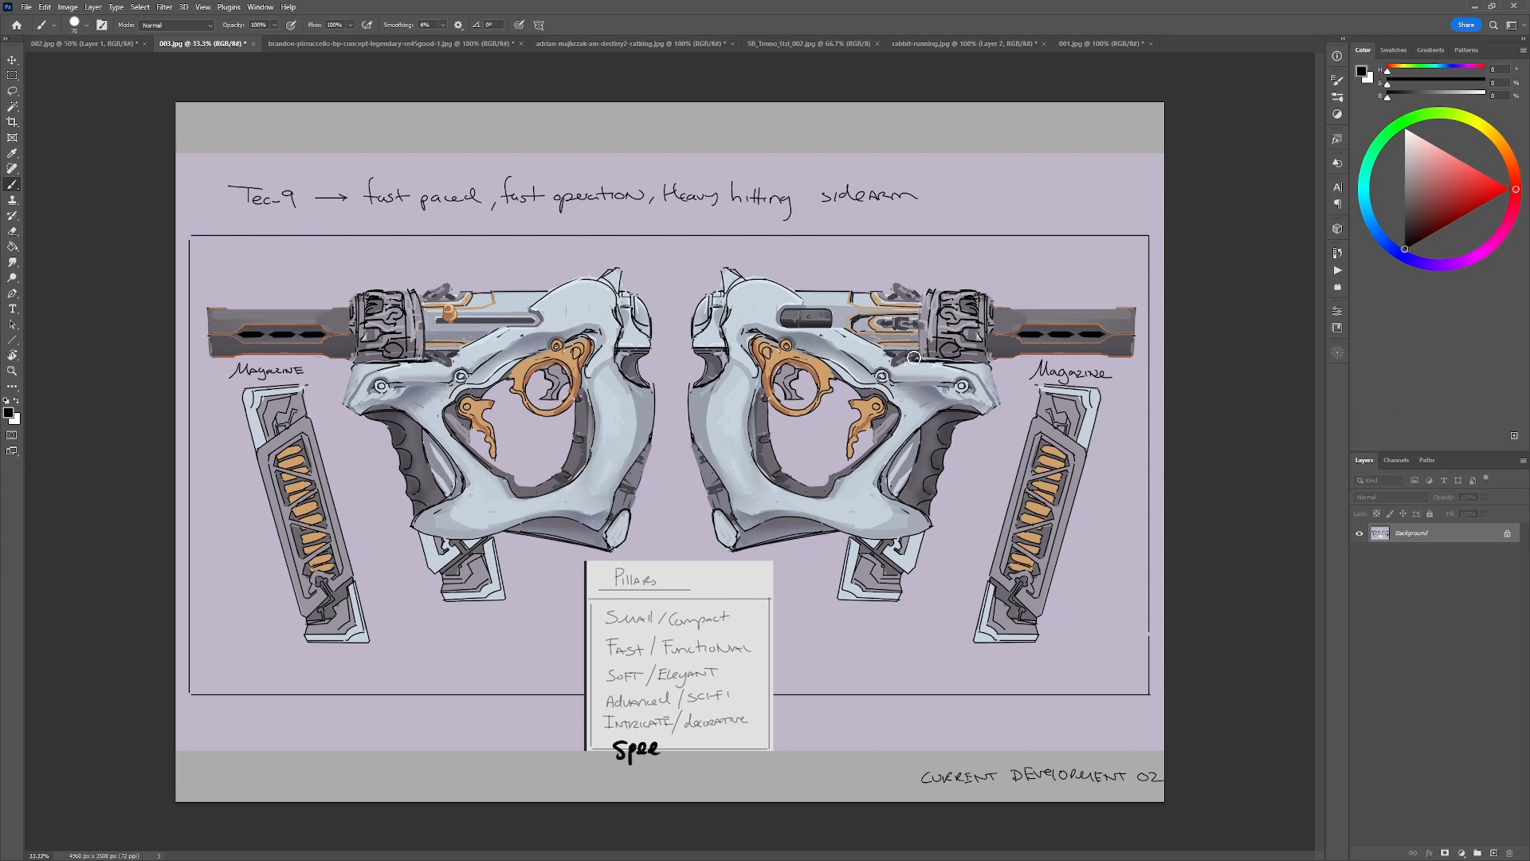
Extend the 003.jpg canvas with a wide white area beyond the sheet's right edge.
key(c)
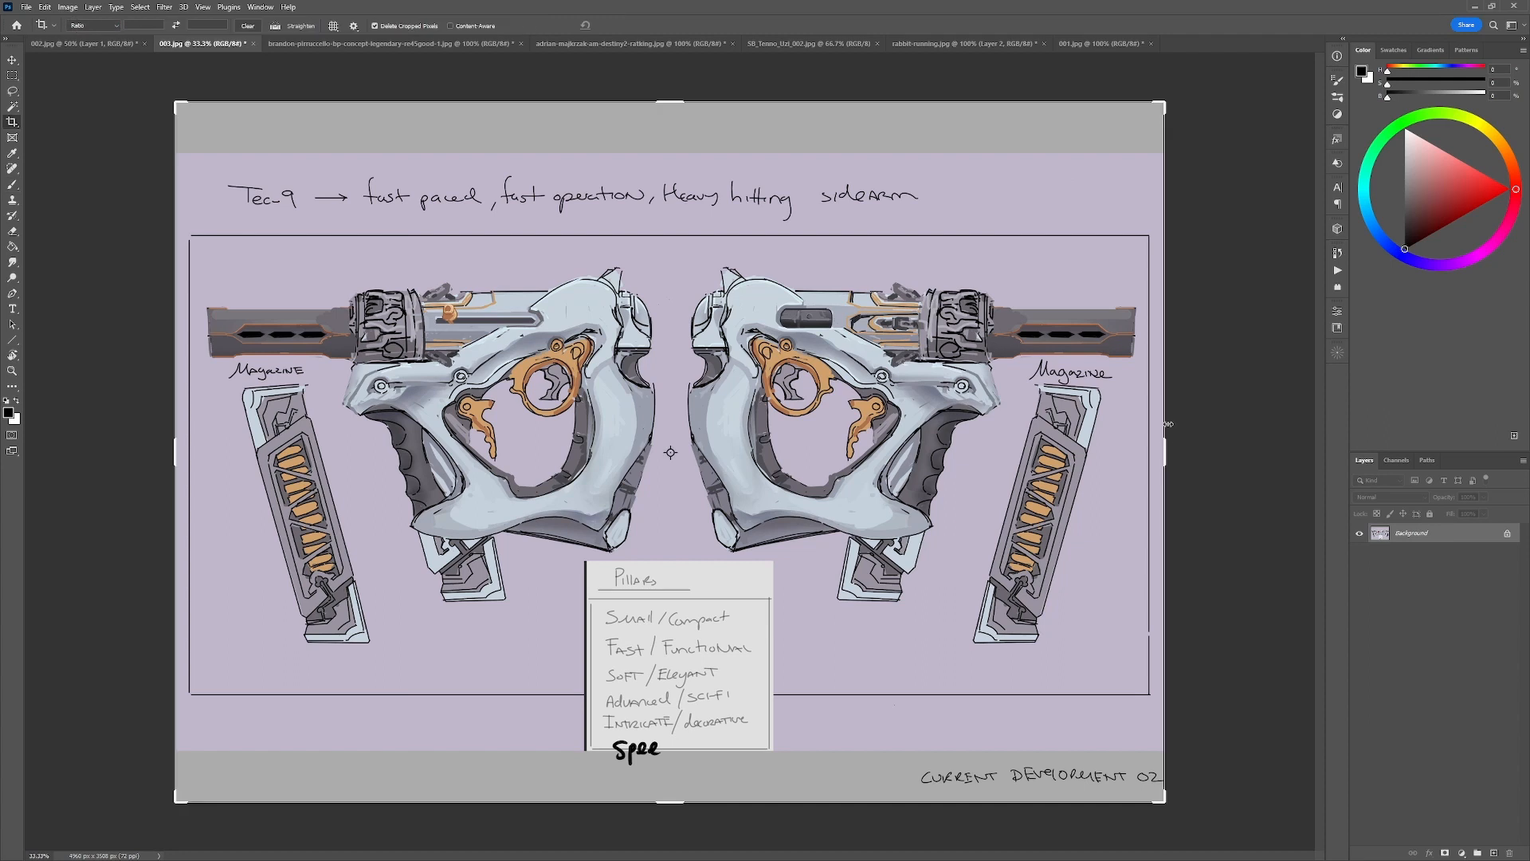
mouse_move(1164, 451)
mouse_down()
mouse_move(1338, 470)
mouse_move(1224, 471)
mouse_up()
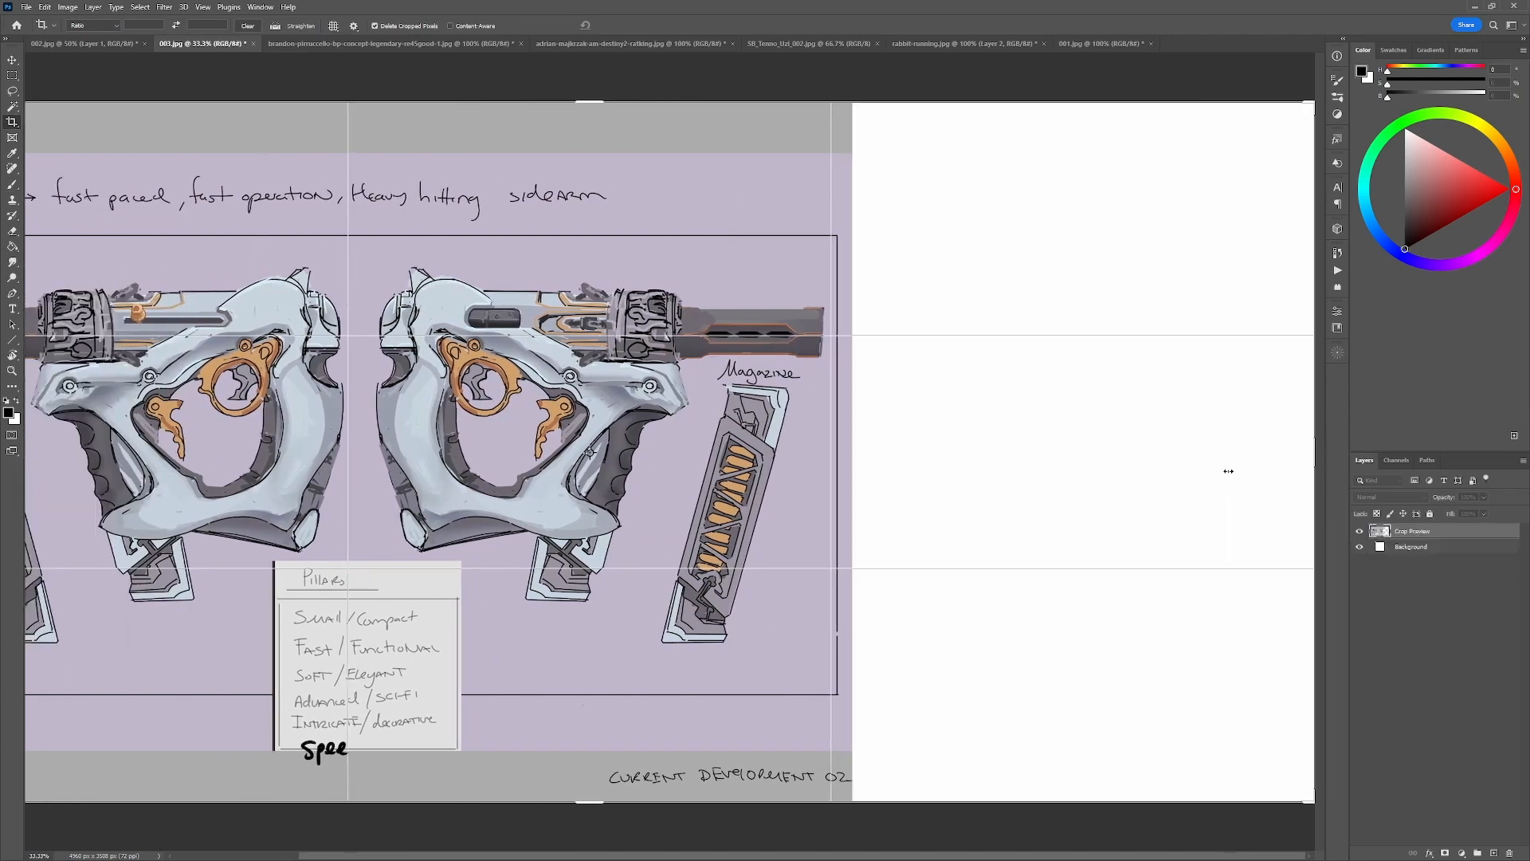
key(Return)
Sketch a red cylinder in perspective on a new layer over the white canvas extension.
drag(1474, 199, 1524, 196)
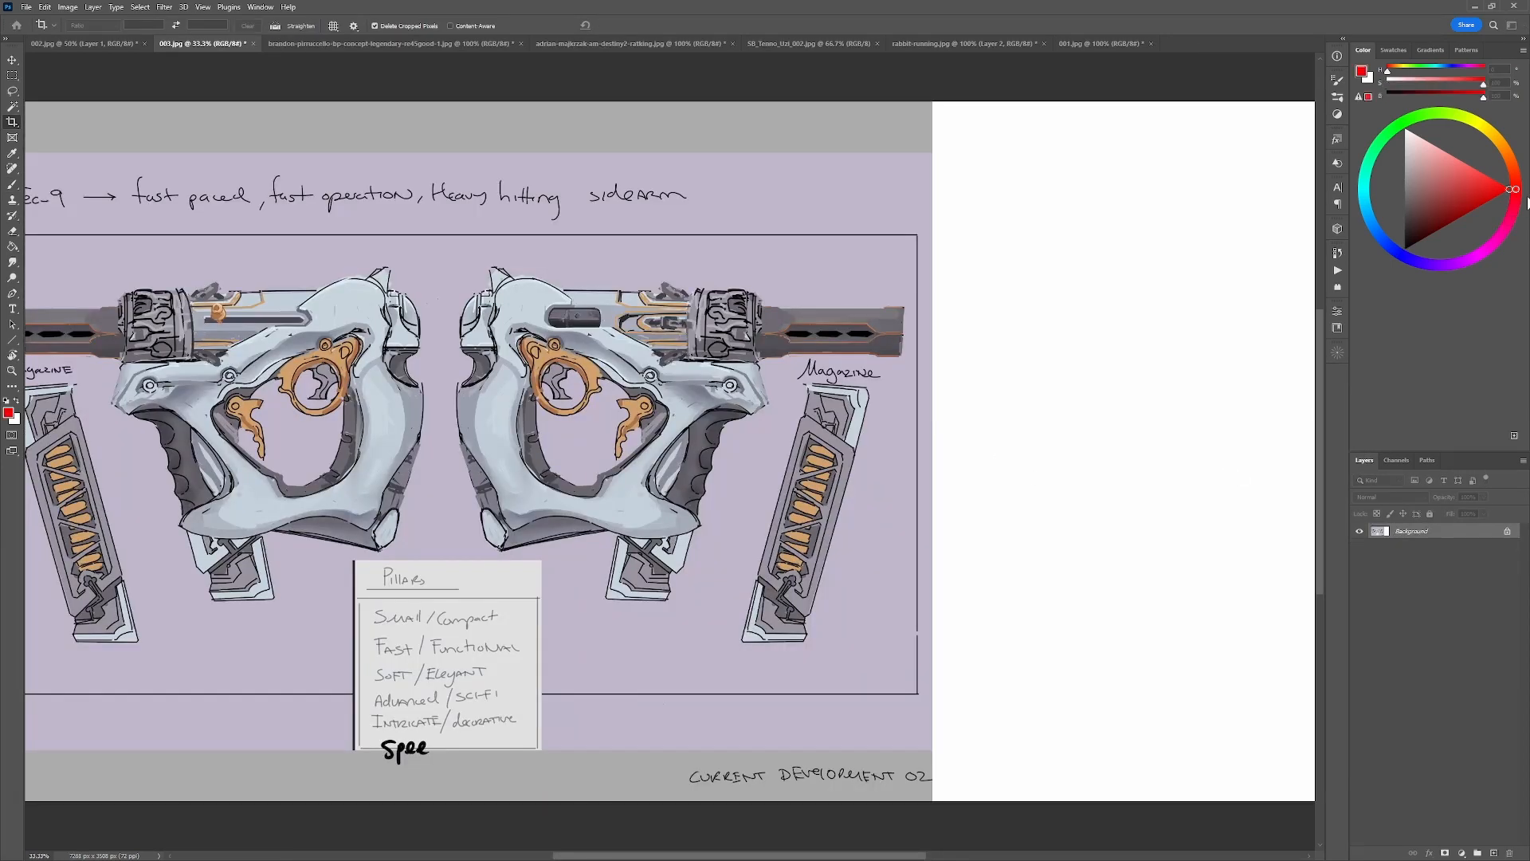
click(1493, 853)
drag(1143, 581, 882, 439)
key(b)
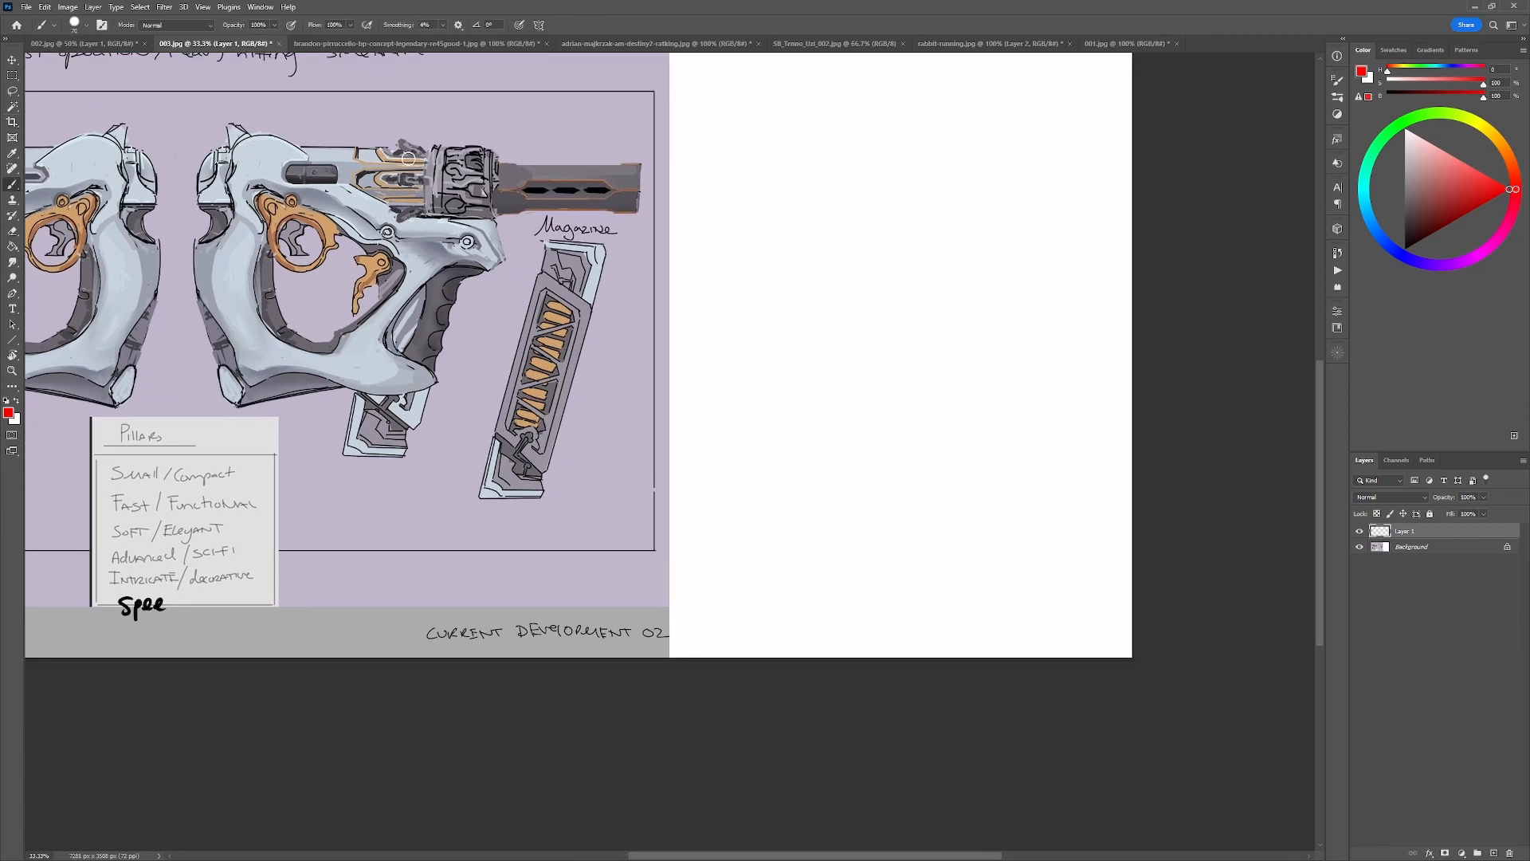
mouse_move(950, 331)
mouse_down()
mouse_move(929, 351)
mouse_move(979, 338)
mouse_move(868, 279)
mouse_move(836, 297)
mouse_move(843, 333)
mouse_up()
key(ctrl+z)
mouse_move(882, 299)
mouse_down()
mouse_move(901, 360)
mouse_move(929, 375)
mouse_up()
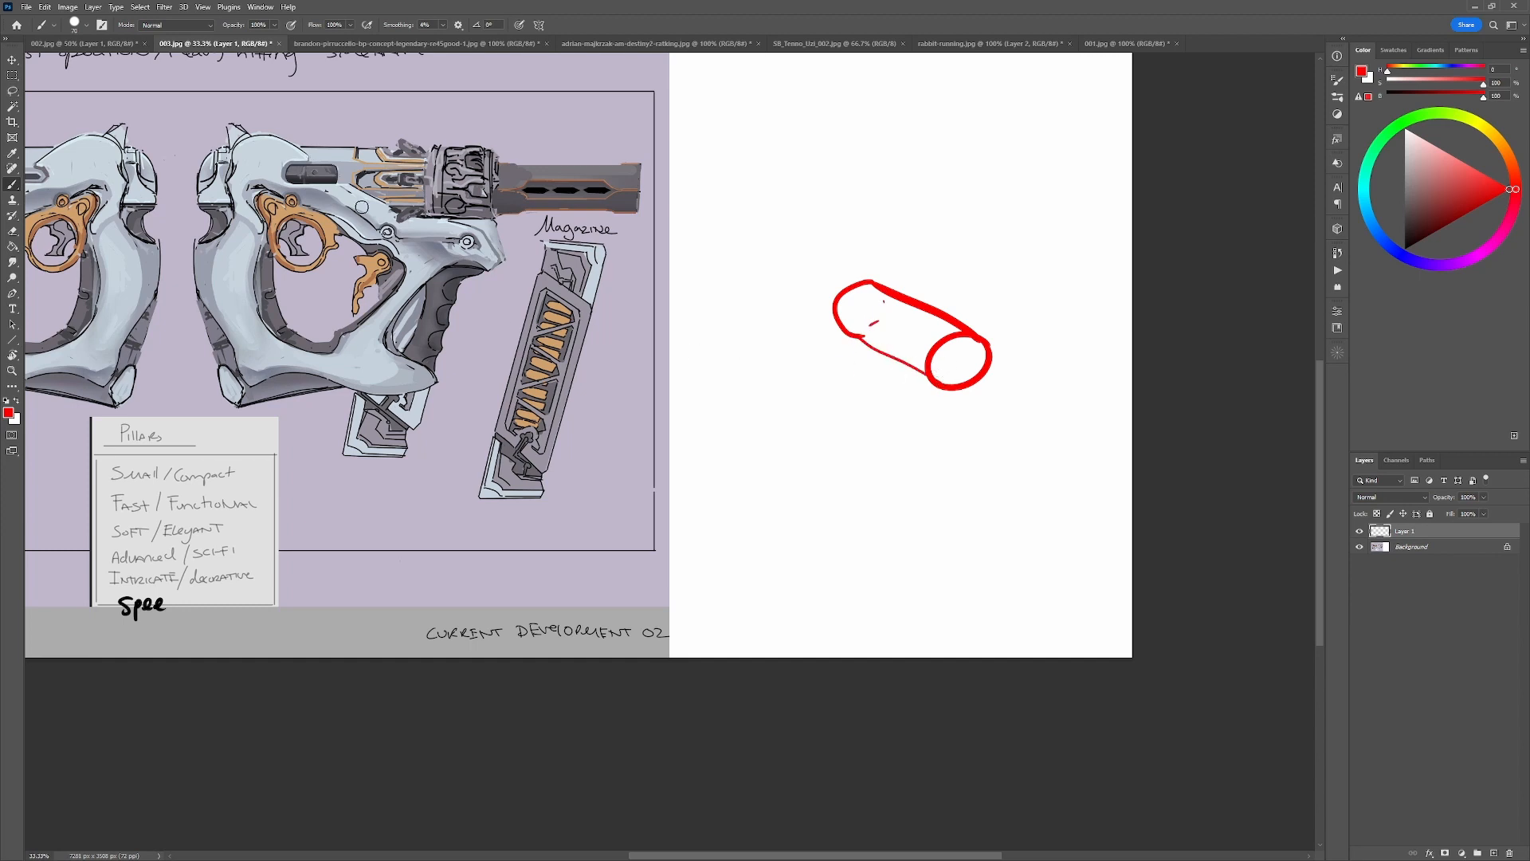
Add dark grey contour and small panel detail wrapping around the middle of the red cylinder.
drag(1419, 231, 1407, 211)
click(1388, 141)
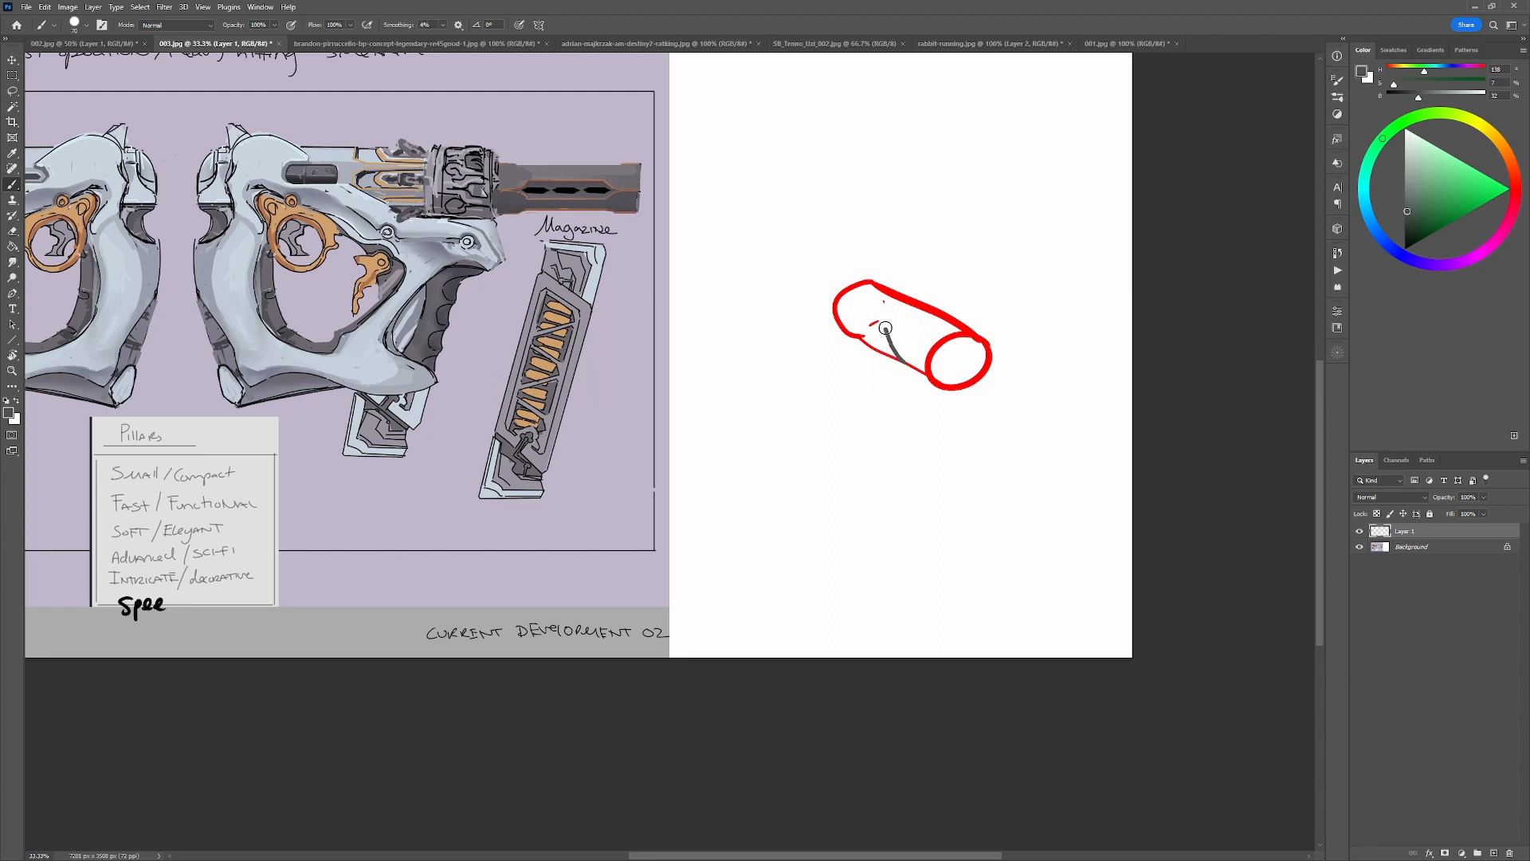
mouse_move(896, 359)
mouse_down()
mouse_move(871, 320)
mouse_move(896, 313)
mouse_move(894, 337)
mouse_move(889, 321)
mouse_up()
key(ctrl+z)
key(ctrl+z)
key(ctrl+z)
drag(890, 302, 888, 319)
Try brush strokes over the lion-head area of the large RE45 pistol on the Apex Legends reference sheet.
click(467, 44)
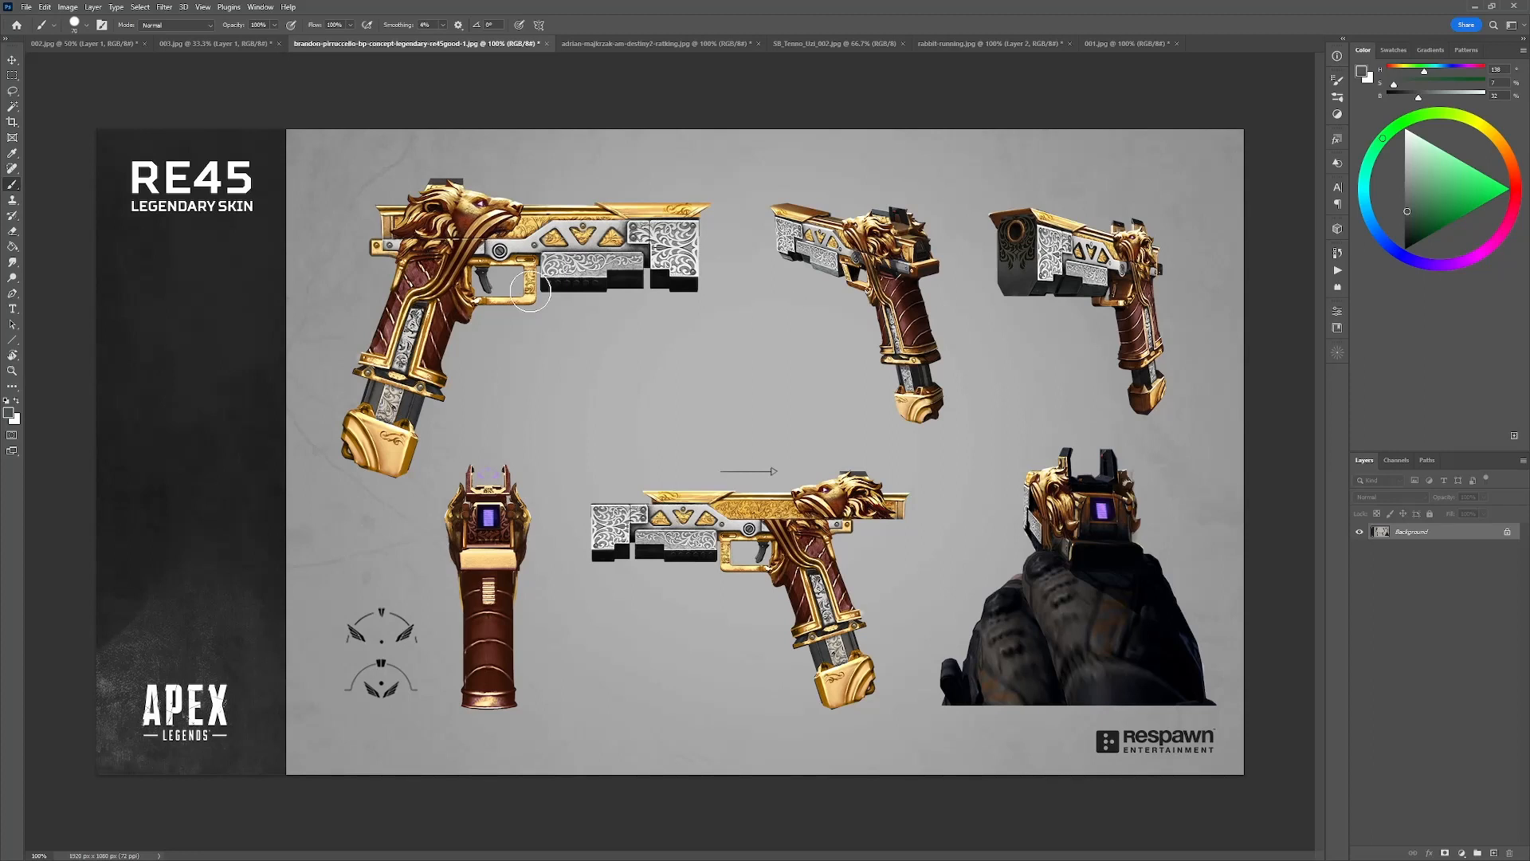
mouse_move(531, 292)
mouse_down()
mouse_move(381, 194)
mouse_move(524, 272)
mouse_move(524, 205)
mouse_up()
key(ctrl+z)
mouse_move(513, 147)
mouse_down()
mouse_move(496, 138)
mouse_move(517, 181)
mouse_up()
key(ctrl+z)
Draw dark grey arcs on the 003.jpg cylinder, wrapping a raised band over its upper edge.
click(199, 43)
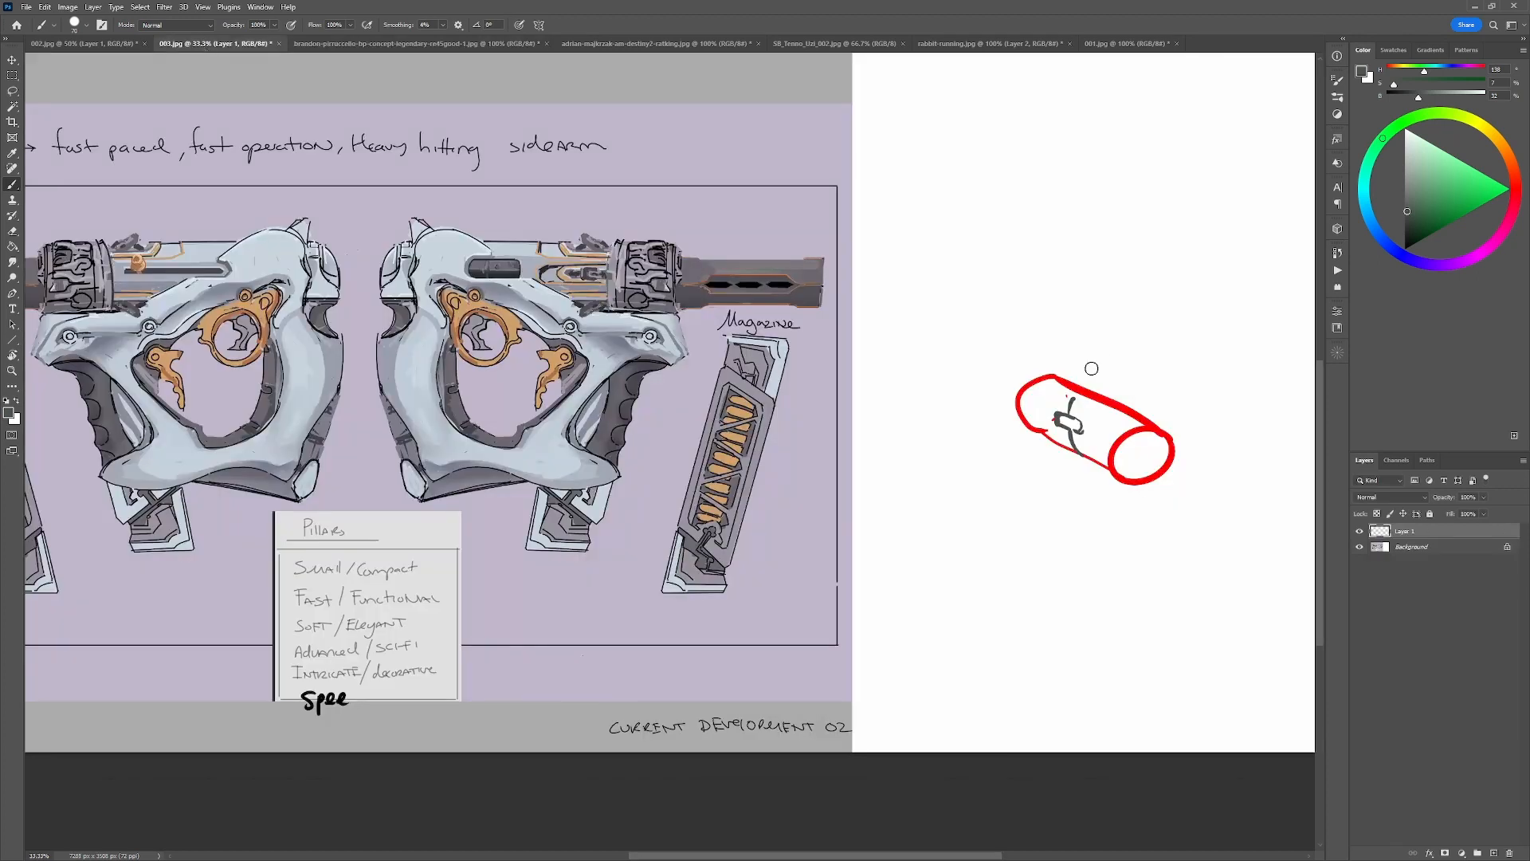
alt+click(1072, 402)
mouse_move(1070, 397)
mouse_down()
mouse_move(1086, 429)
mouse_move(1073, 397)
mouse_move(1093, 394)
mouse_up()
key(ctrl+z)
mouse_move(1096, 392)
mouse_down()
mouse_move(1051, 367)
mouse_move(1063, 372)
mouse_move(1034, 387)
mouse_up()
key(ctrl+z)
Clean up the cylinder's small panel detail with white and redraw its dark grey outline.
key(x)
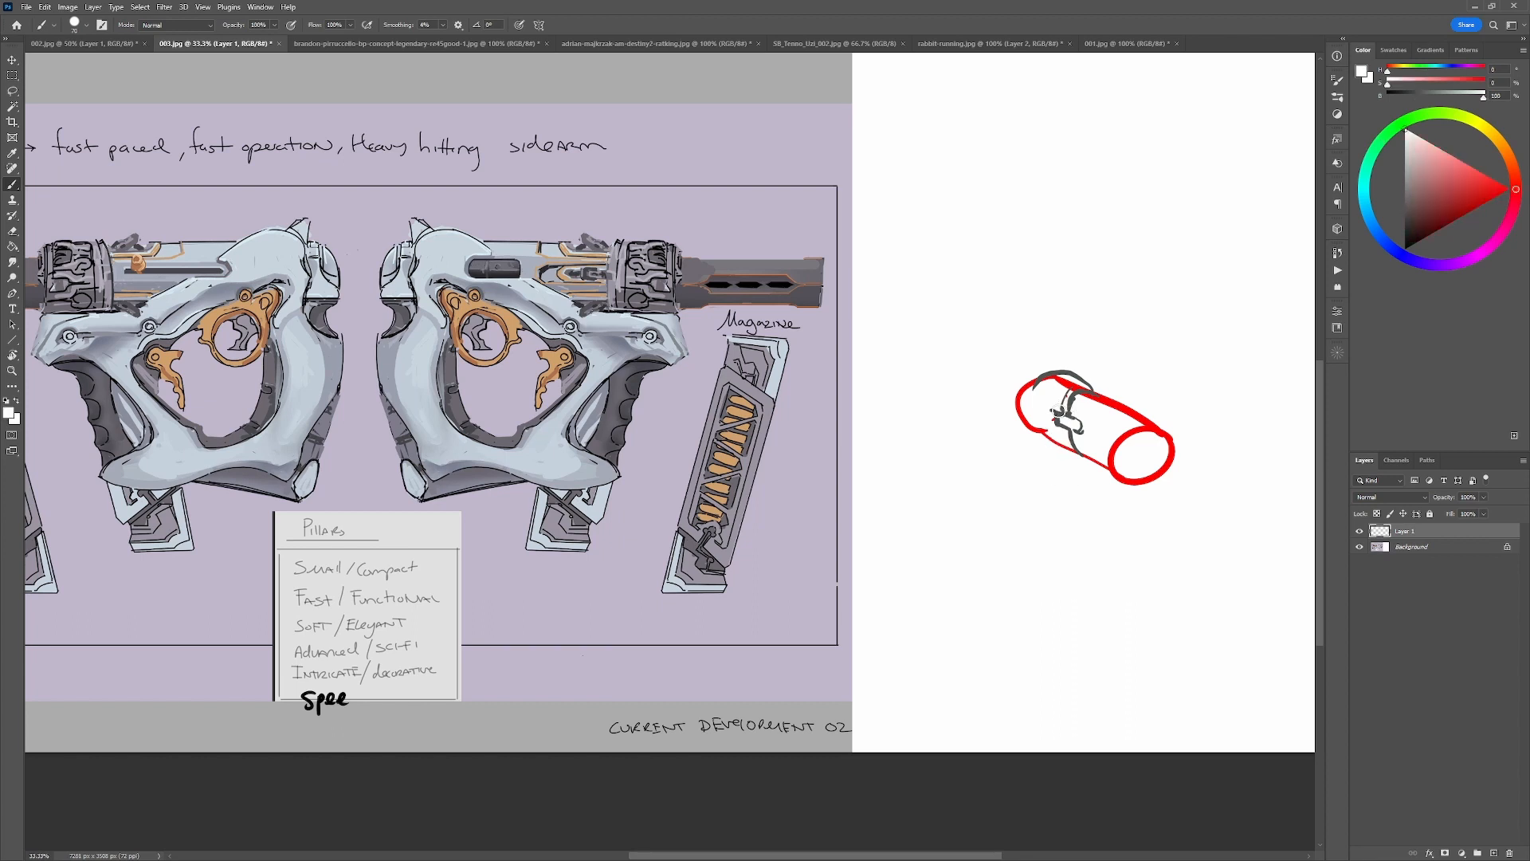
drag(1058, 411, 1071, 452)
key(x)
alt+click(1068, 423)
alt+click(1069, 414)
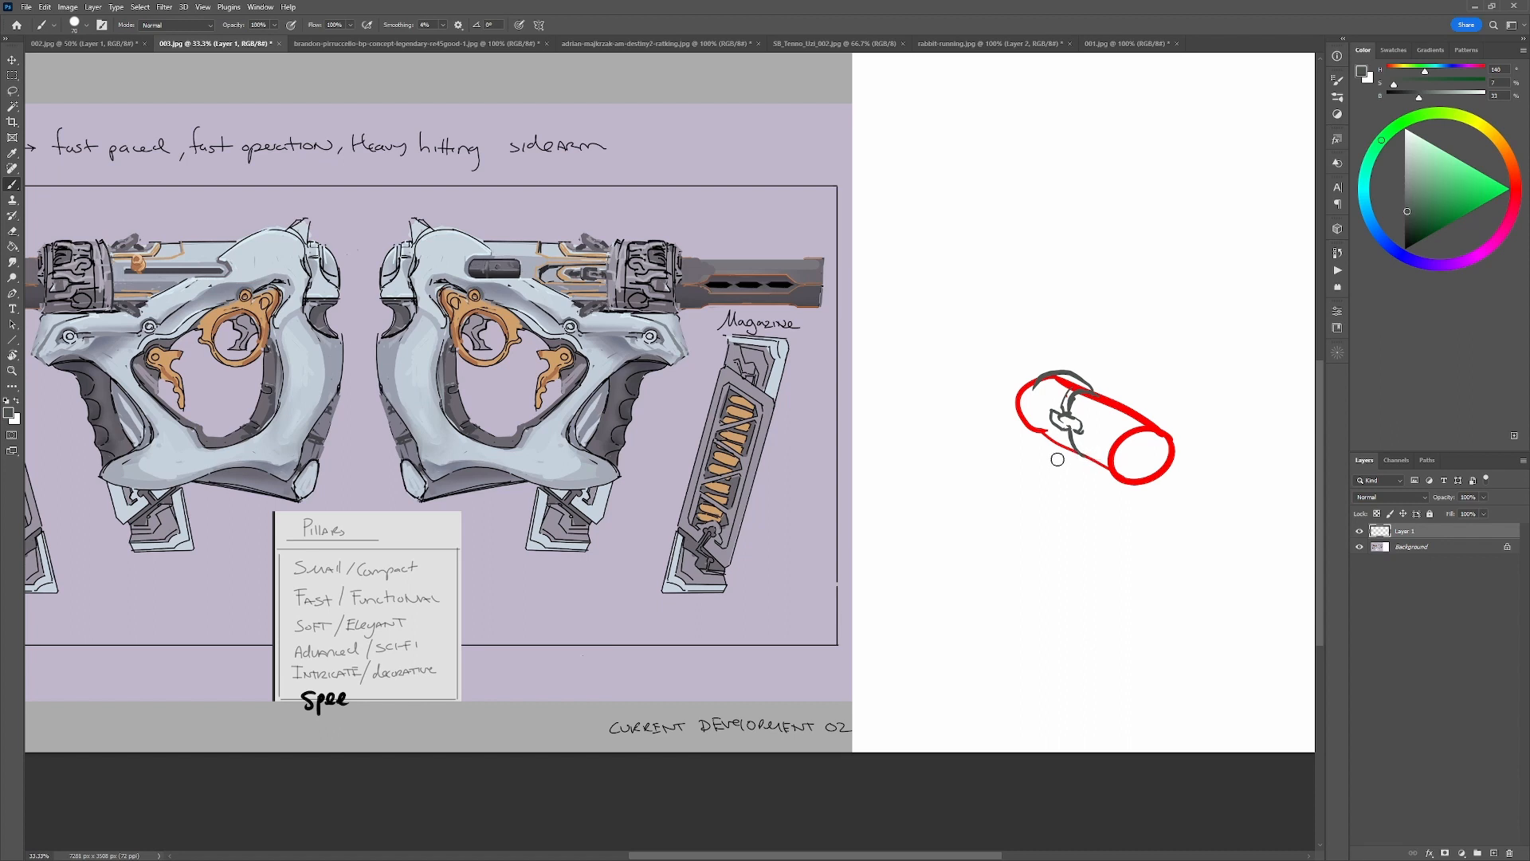
Add dark grey strokes around the cylinder's band and undo the outermost curved contours at its rear end.
drag(1046, 433, 1075, 460)
drag(1101, 390, 1069, 411)
mouse_move(1045, 375)
mouse_down()
mouse_move(1040, 435)
mouse_move(1037, 378)
mouse_move(1025, 423)
mouse_move(1035, 378)
mouse_move(1005, 403)
mouse_move(932, 348)
mouse_move(896, 390)
mouse_move(965, 431)
mouse_move(979, 363)
mouse_move(960, 359)
mouse_move(957, 393)
mouse_up()
key(ctrl+z)
key(ctrl+z)
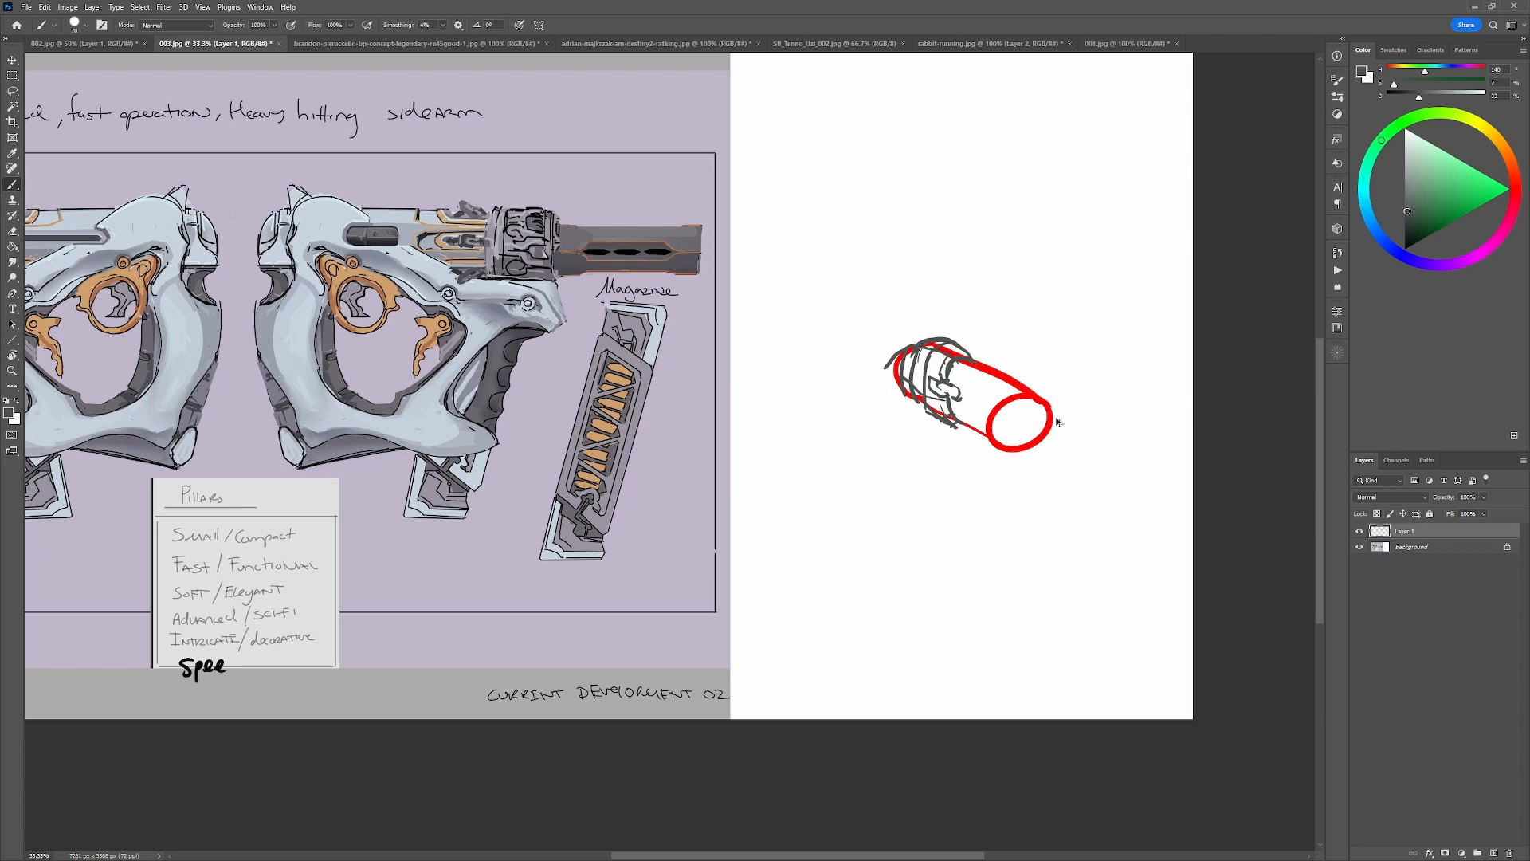
key(ctrl+z)
key(ctrl+z)
key(ctrl+z)
key(ctrl+z)
Try a black stroke from the front joint down the grip of the right-facing gun.
drag(493, 507, 694, 426)
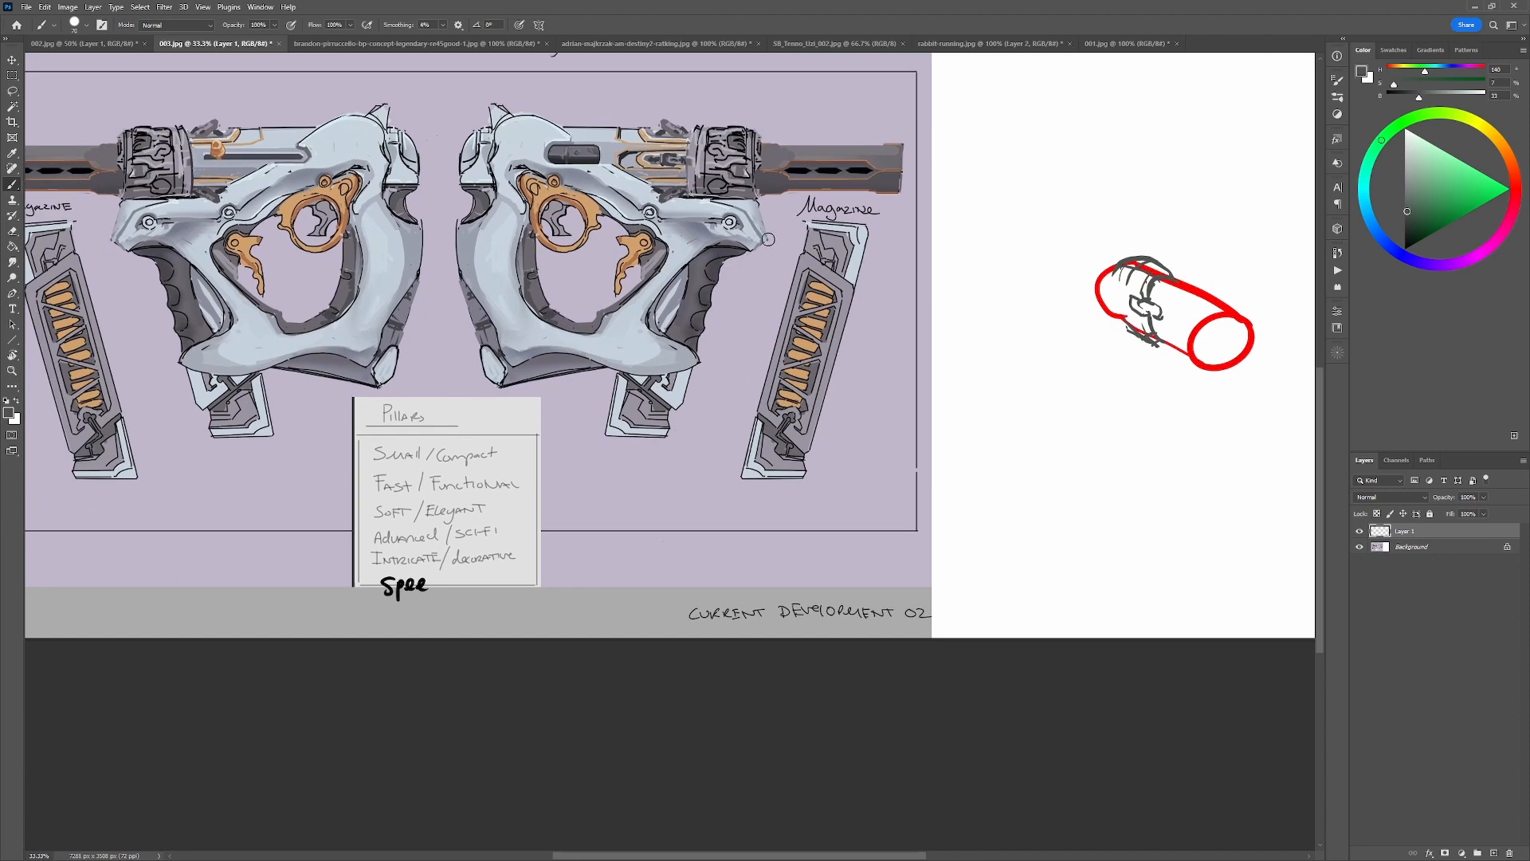
key(d)
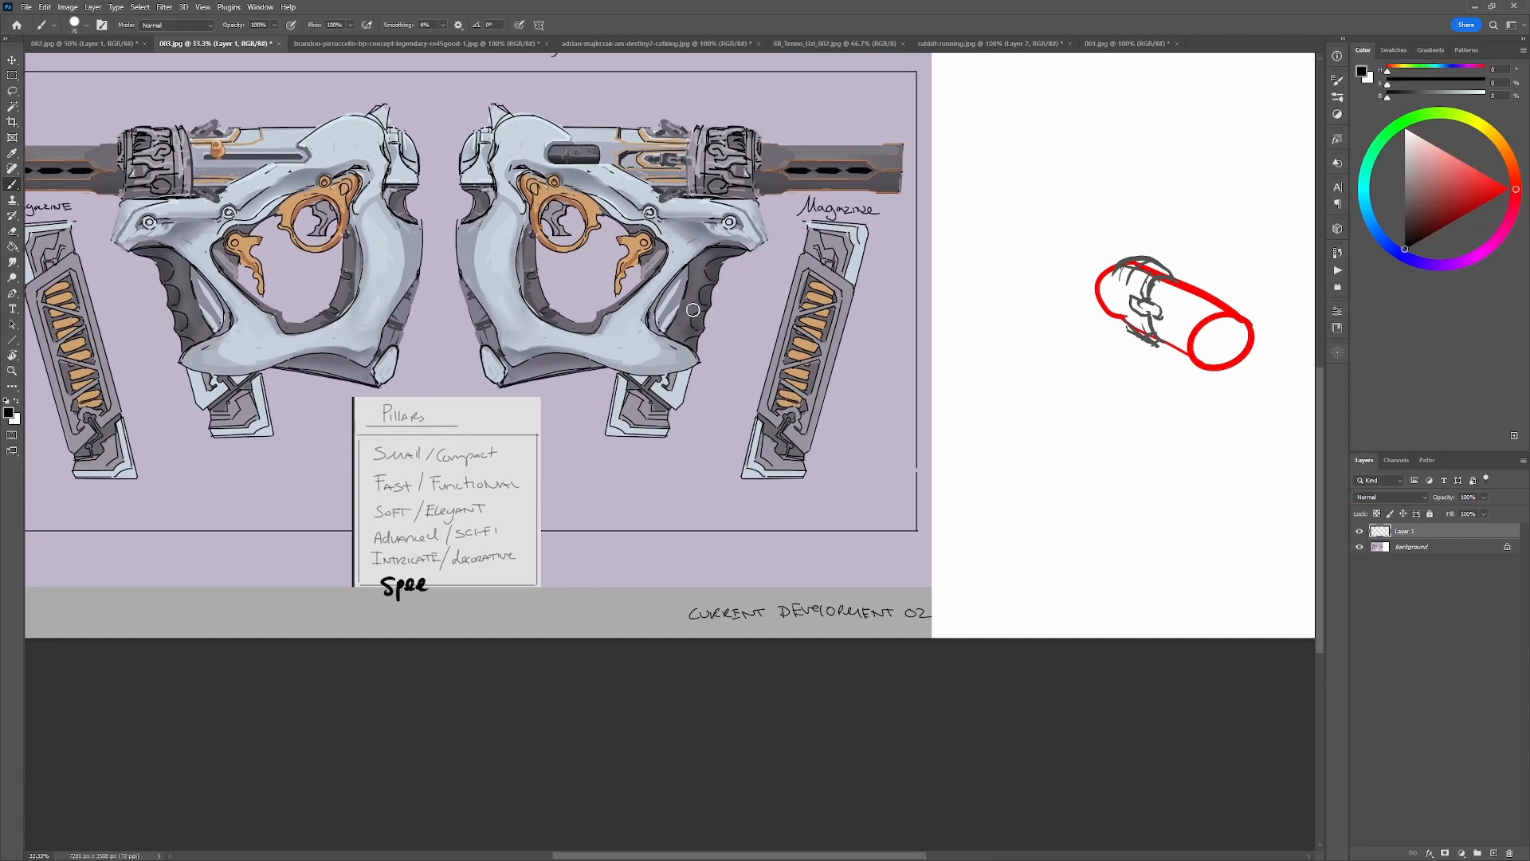
mouse_move(749, 243)
mouse_down()
mouse_move(637, 343)
mouse_move(648, 362)
mouse_up()
key(ctrl+z)
drag(618, 246, 625, 332)
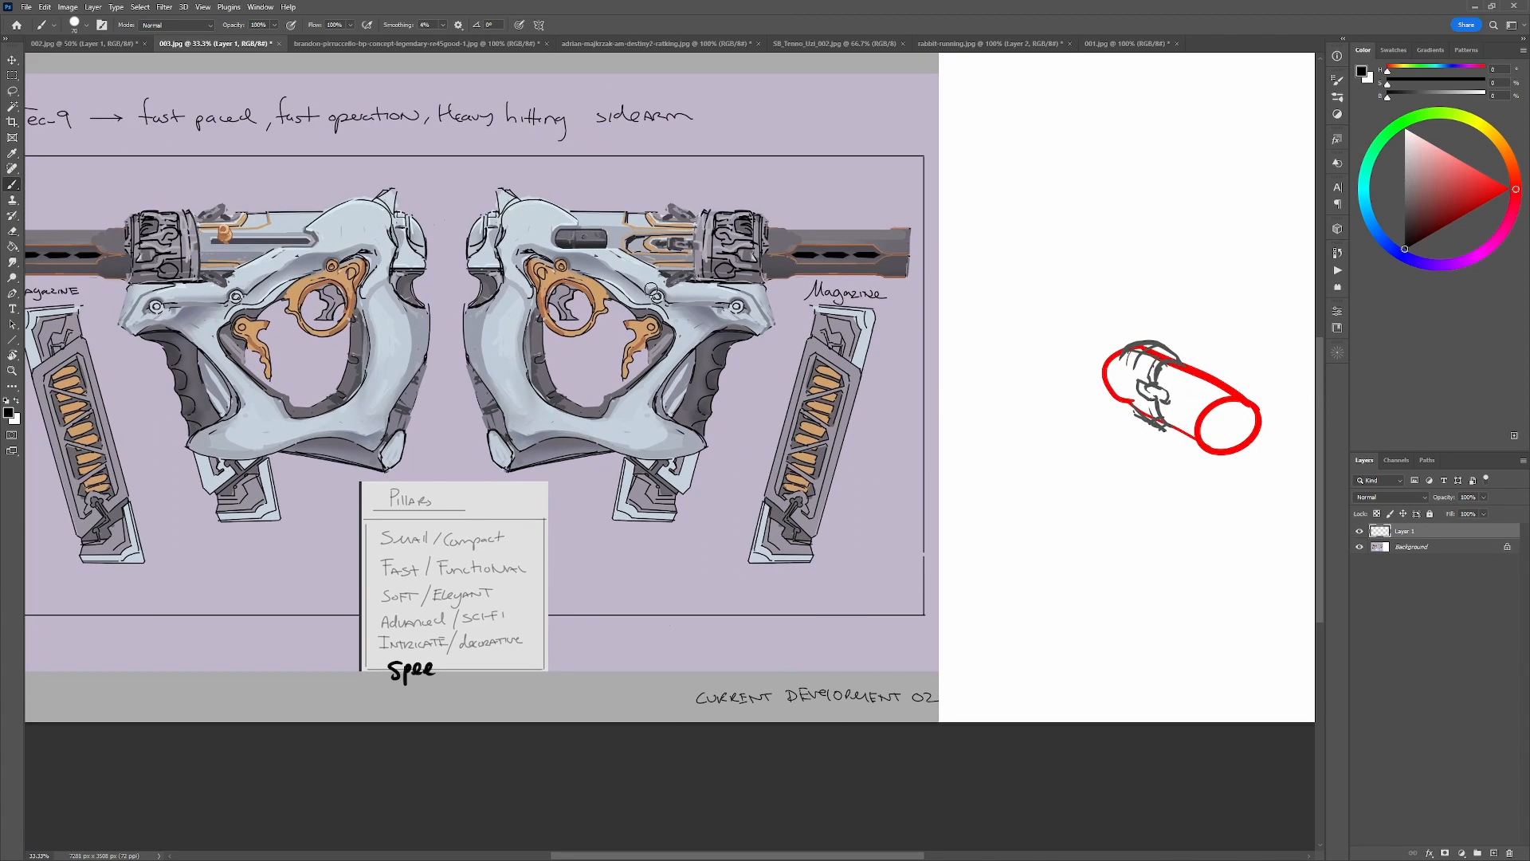
Try red marks below the receiver of the right-facing gun, undo them and sample the body's light blue-grey.
drag(1461, 182, 1500, 184)
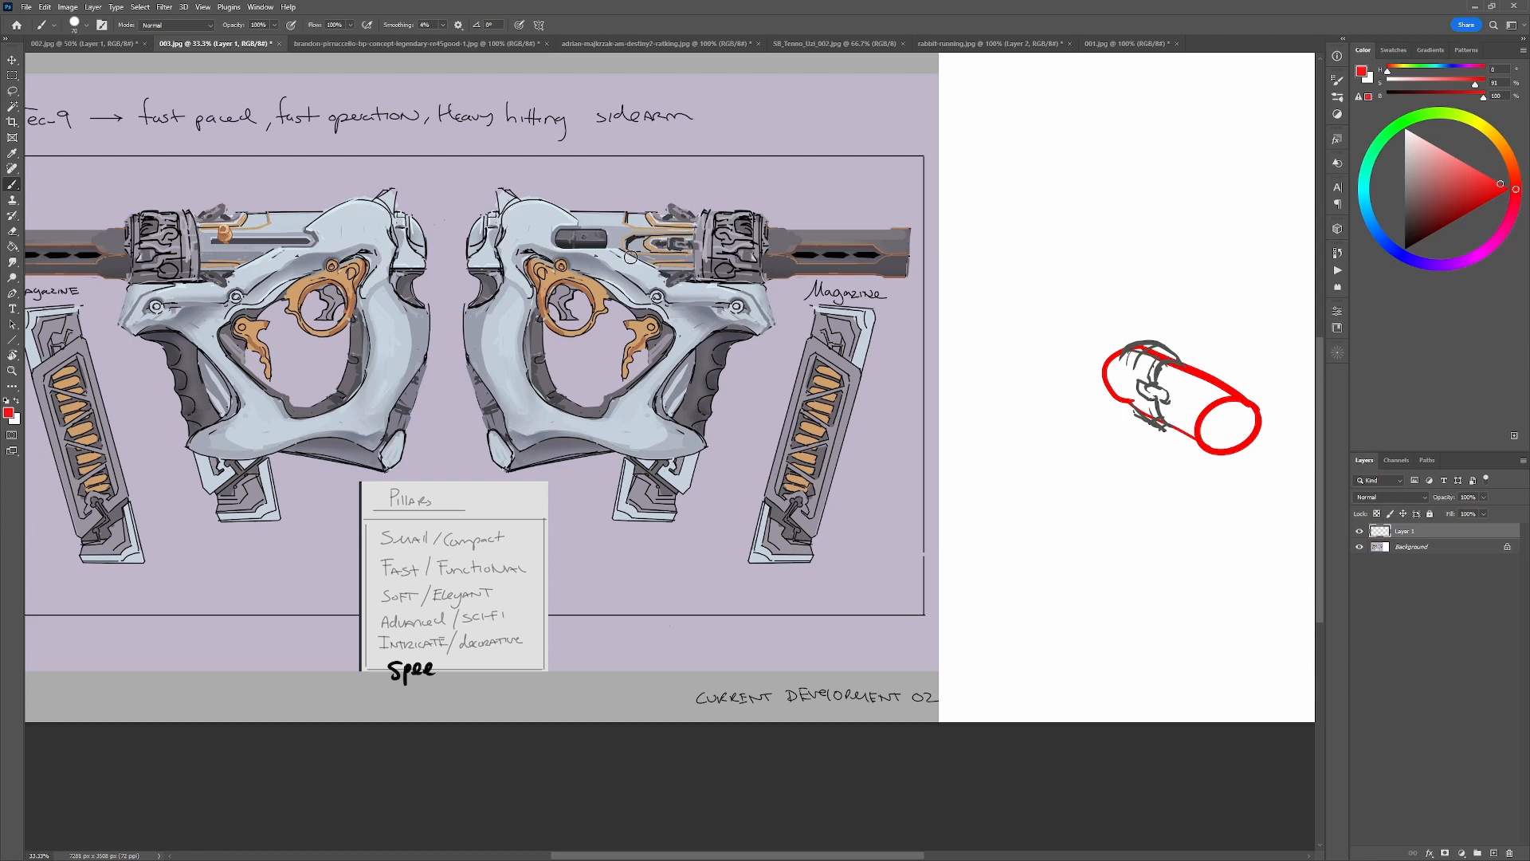
mouse_move(630, 257)
mouse_down()
mouse_move(618, 292)
mouse_move(637, 261)
mouse_move(627, 280)
mouse_up()
key(ctrl+alt+z)
key(ctrl+alt+z)
key(ctrl+alt+z)
alt+click(636, 271)
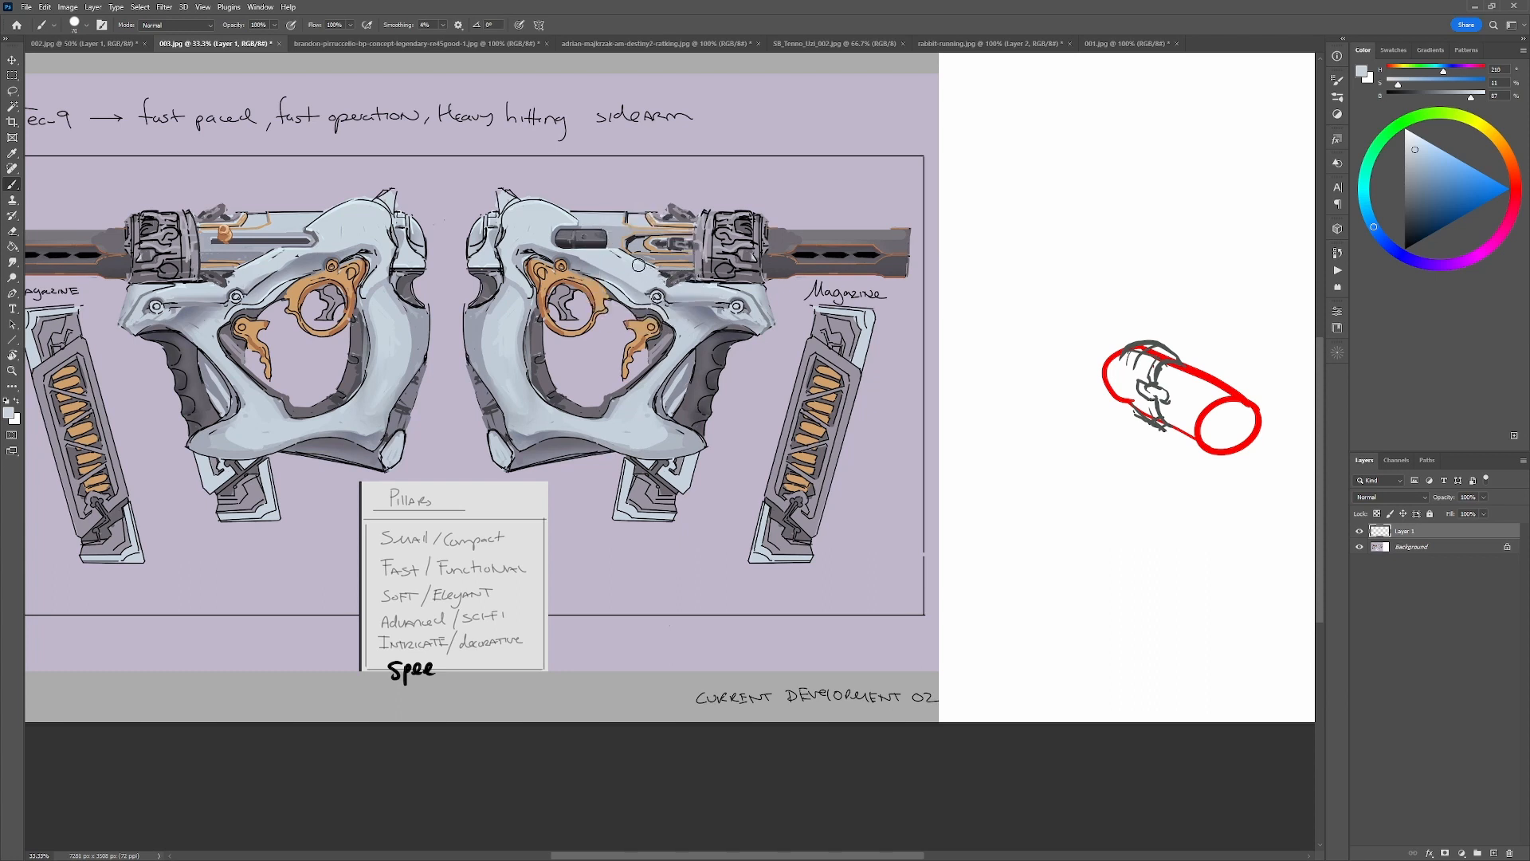
Try black strokes across the right-facing gun and over the Advanced/Sci-Fi line of the pillars note.
key(d)
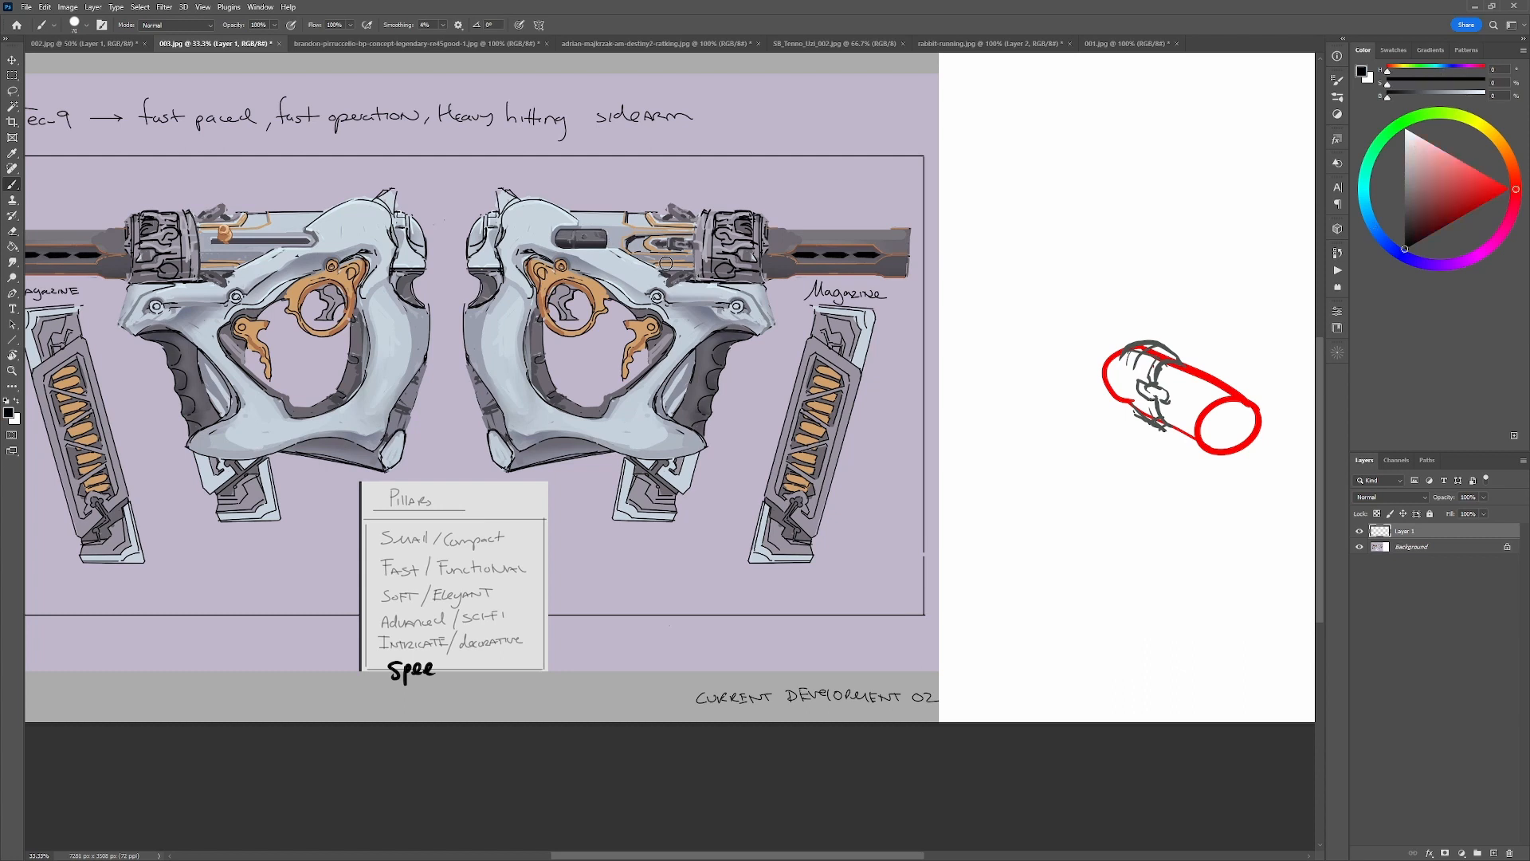
mouse_move(596, 196)
mouse_down()
mouse_move(467, 221)
mouse_move(447, 249)
mouse_move(479, 275)
mouse_move(424, 305)
mouse_move(428, 373)
mouse_move(503, 412)
mouse_move(525, 464)
mouse_move(516, 506)
mouse_move(642, 475)
mouse_move(627, 465)
mouse_move(752, 528)
mouse_move(850, 461)
mouse_up()
key(ctrl+z)
drag(385, 619, 507, 608)
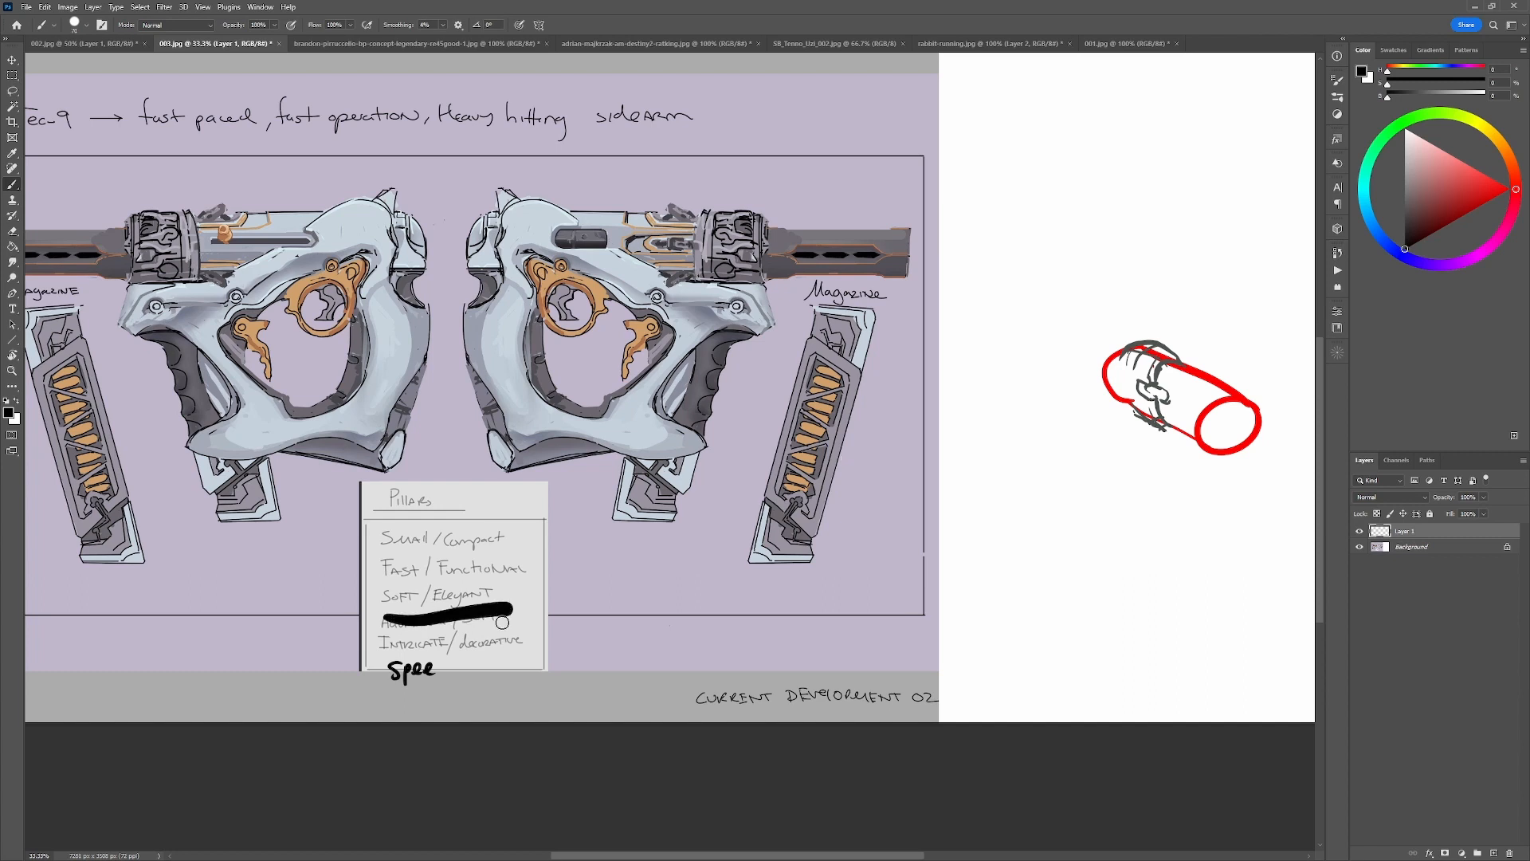
key(ctrl+z)
drag(392, 610, 483, 610)
key(ctrl+z)
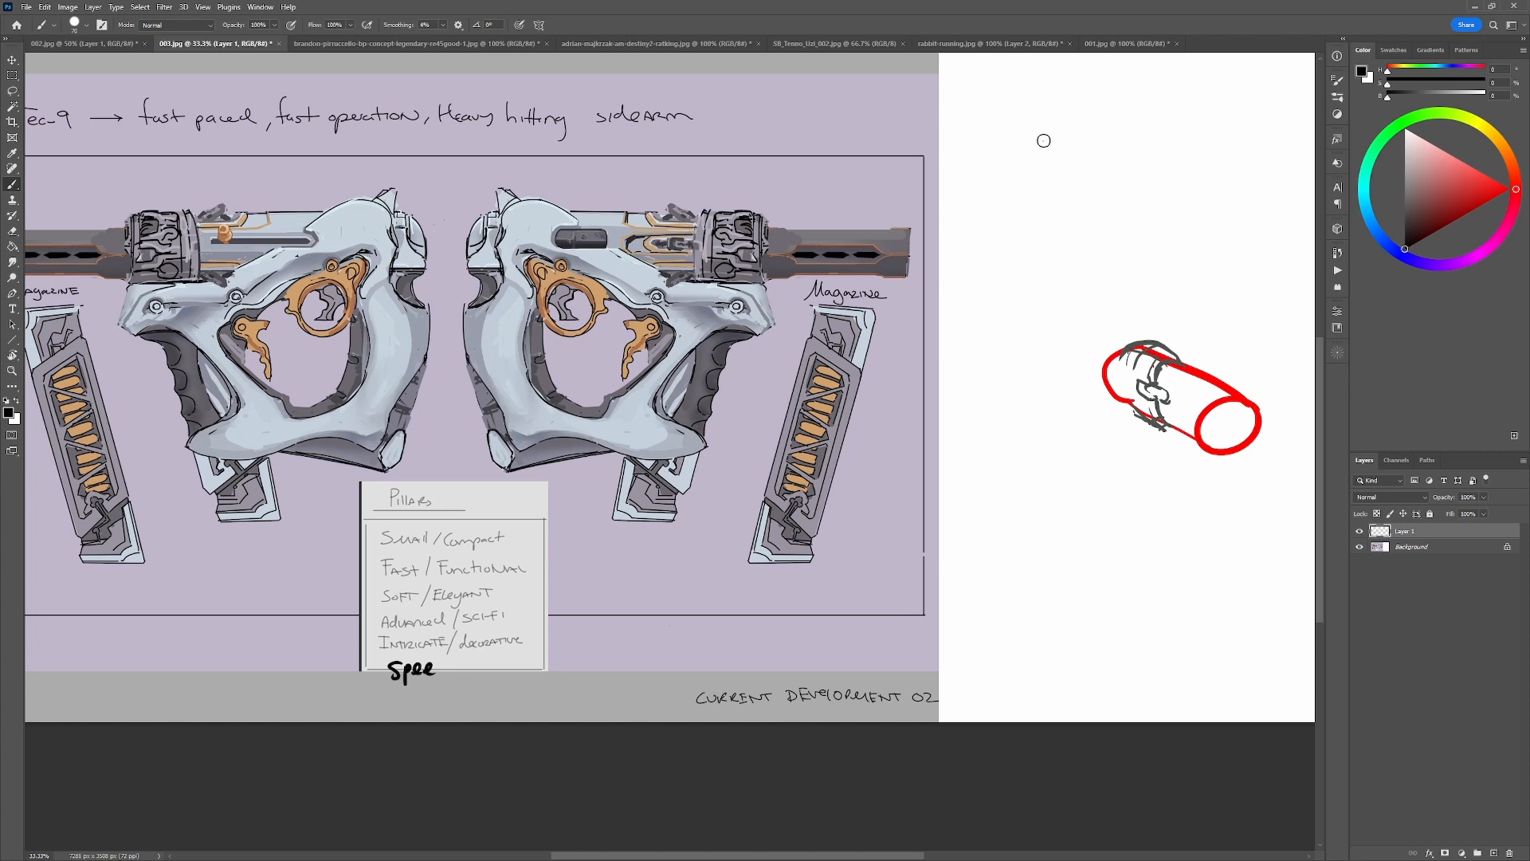
Try flowing black curves and a long winding line on the white area beside the cylinder sketch.
mouse_move(1040, 142)
mouse_down()
mouse_move(1010, 164)
mouse_move(1035, 213)
mouse_move(1010, 369)
mouse_up()
key(ctrl+z)
mouse_move(1038, 137)
mouse_down()
mouse_move(1026, 265)
mouse_move(982, 435)
mouse_up()
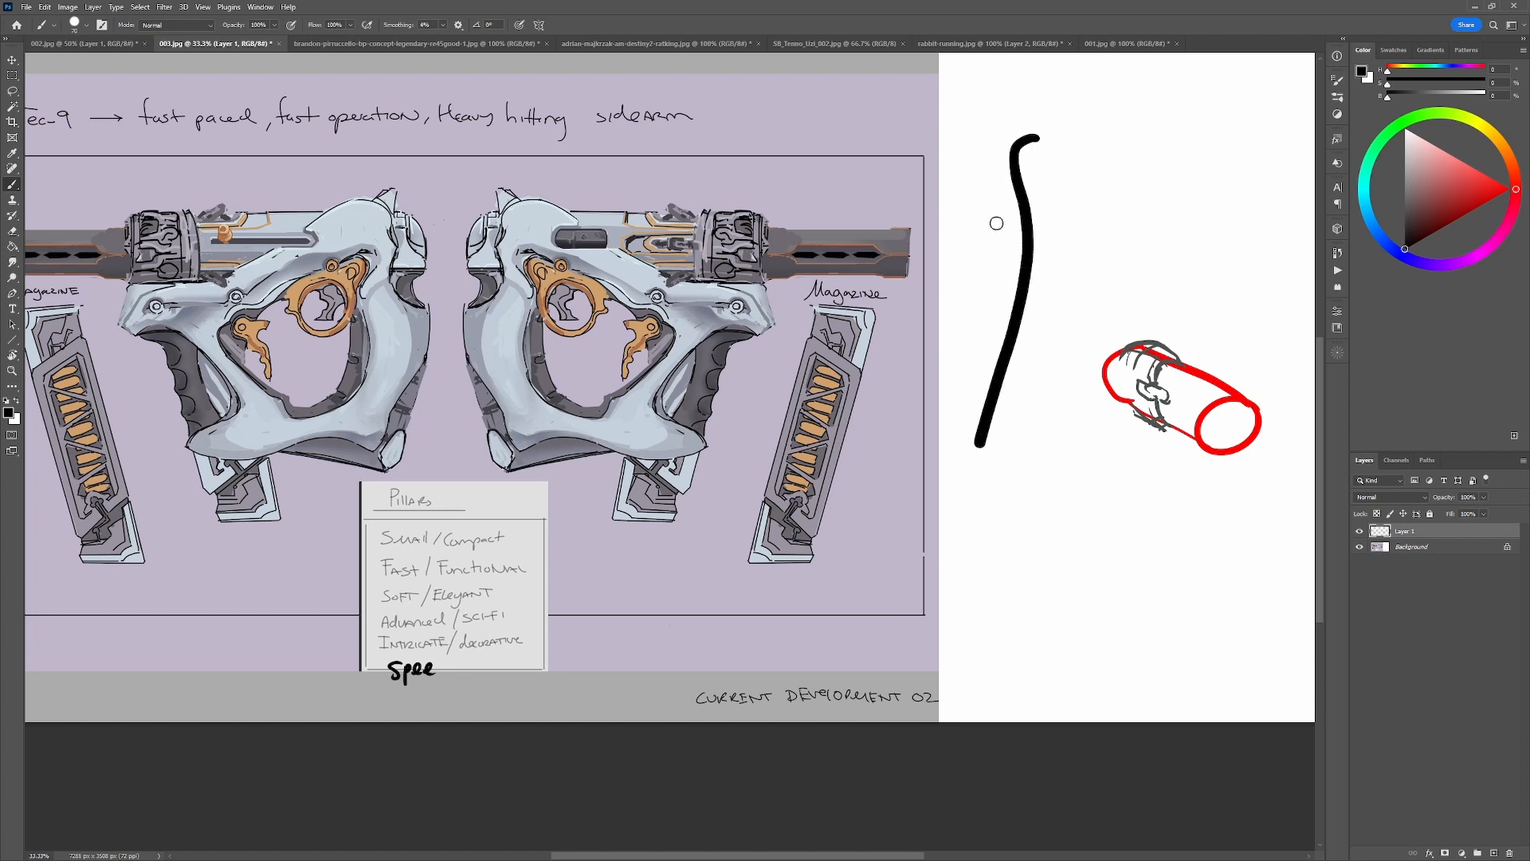
mouse_move(988, 222)
mouse_down()
mouse_move(997, 254)
mouse_move(963, 395)
mouse_up()
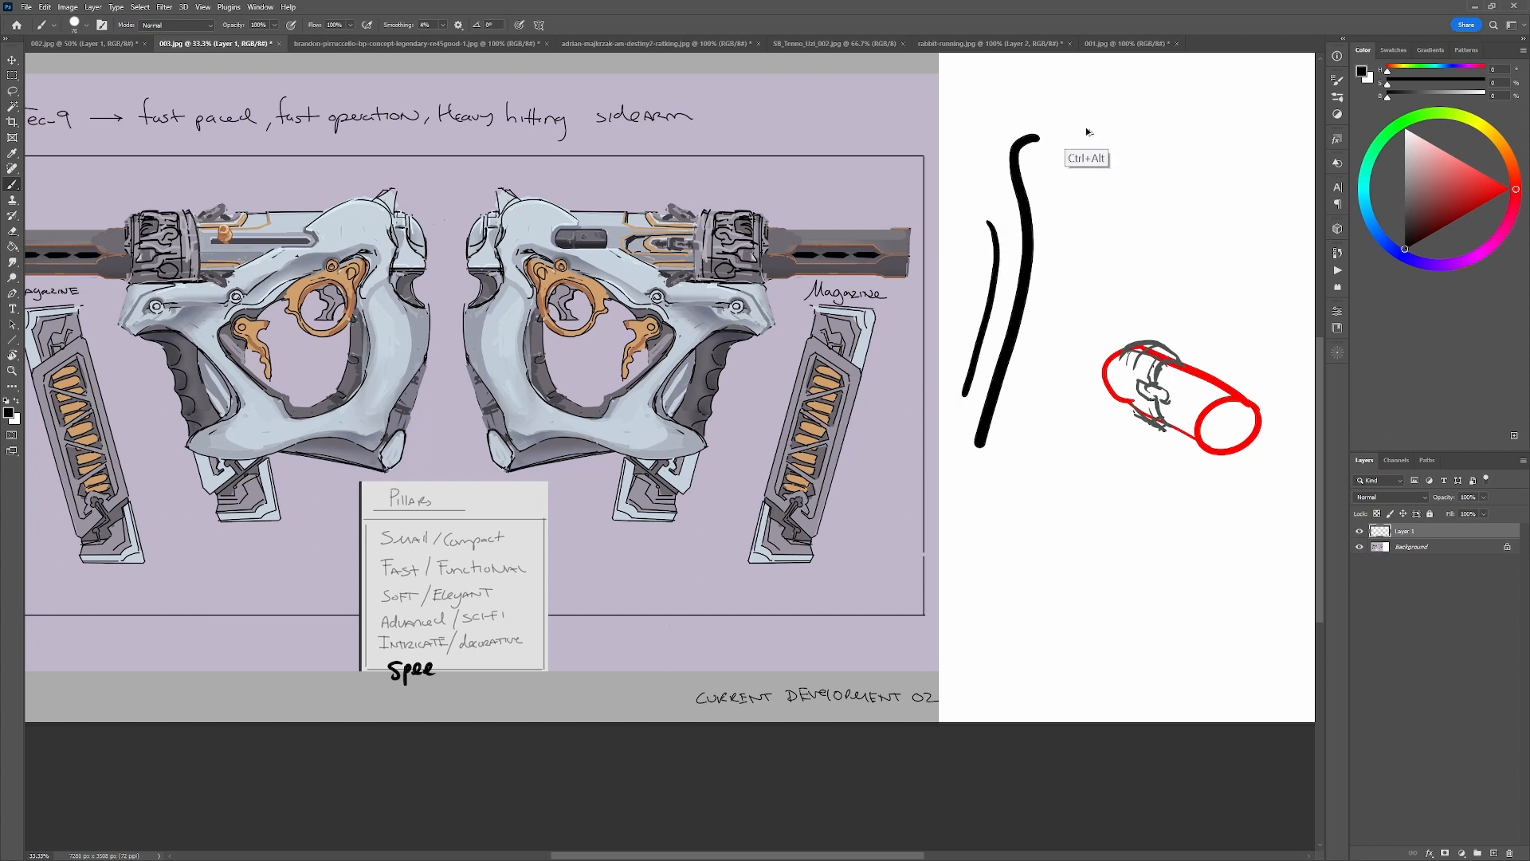
key(ctrl+z)
key(ctrl+z)
mouse_move(1058, 142)
mouse_down()
mouse_move(1000, 249)
mouse_move(1070, 272)
mouse_move(1050, 328)
mouse_move(1108, 261)
mouse_move(1140, 154)
mouse_move(1198, 188)
mouse_move(1214, 130)
mouse_move(1137, 78)
mouse_up()
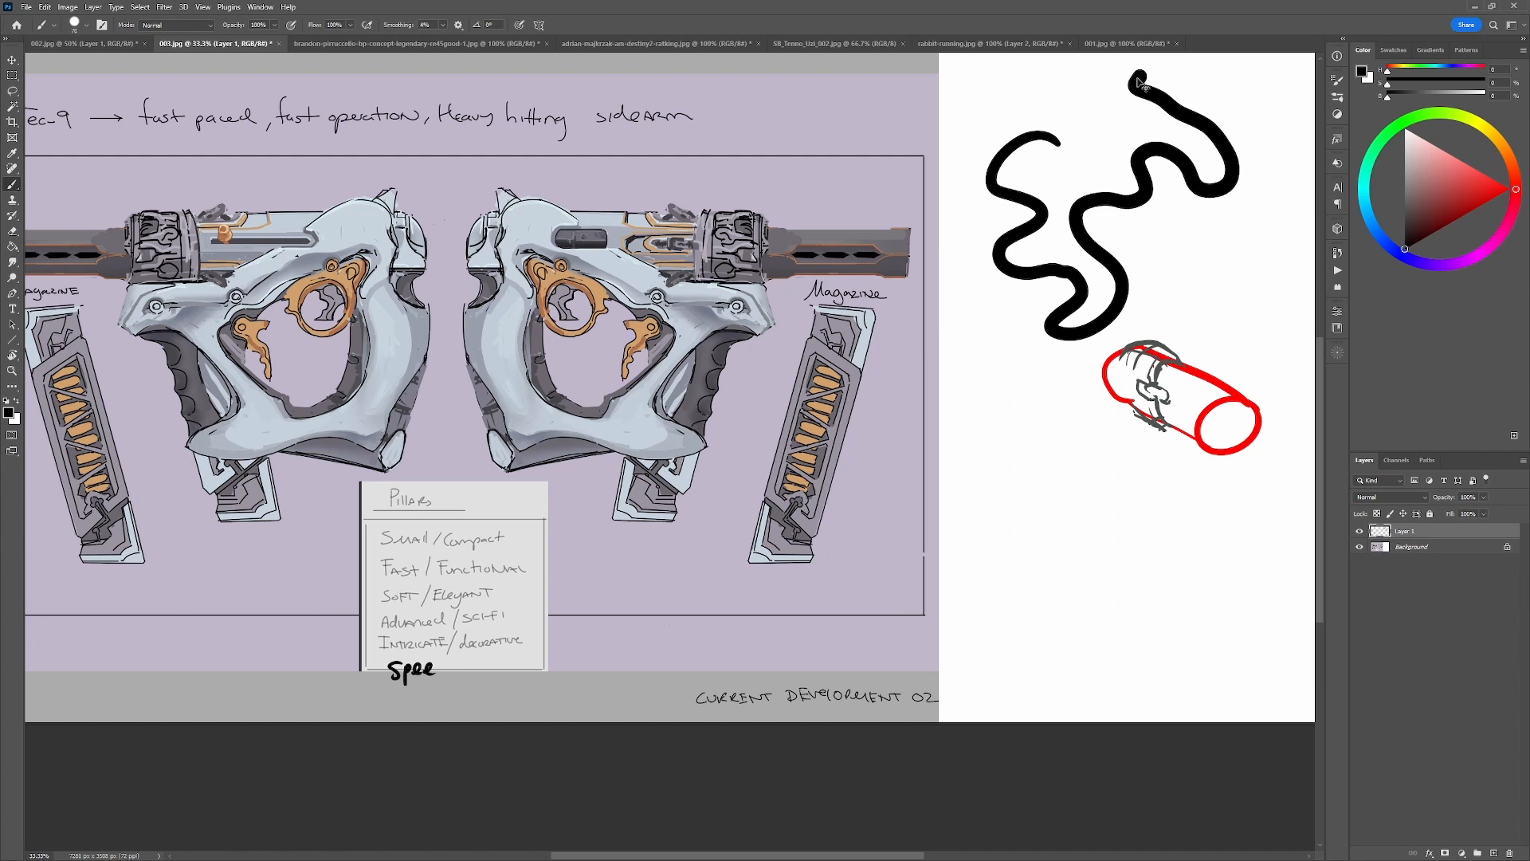
key(ctrl+z)
Try two long, roughly parallel black contours on the white area beside the cylinder.
mouse_move(1033, 109)
mouse_down()
mouse_move(1022, 154)
mouse_move(1041, 229)
mouse_move(1017, 544)
mouse_up()
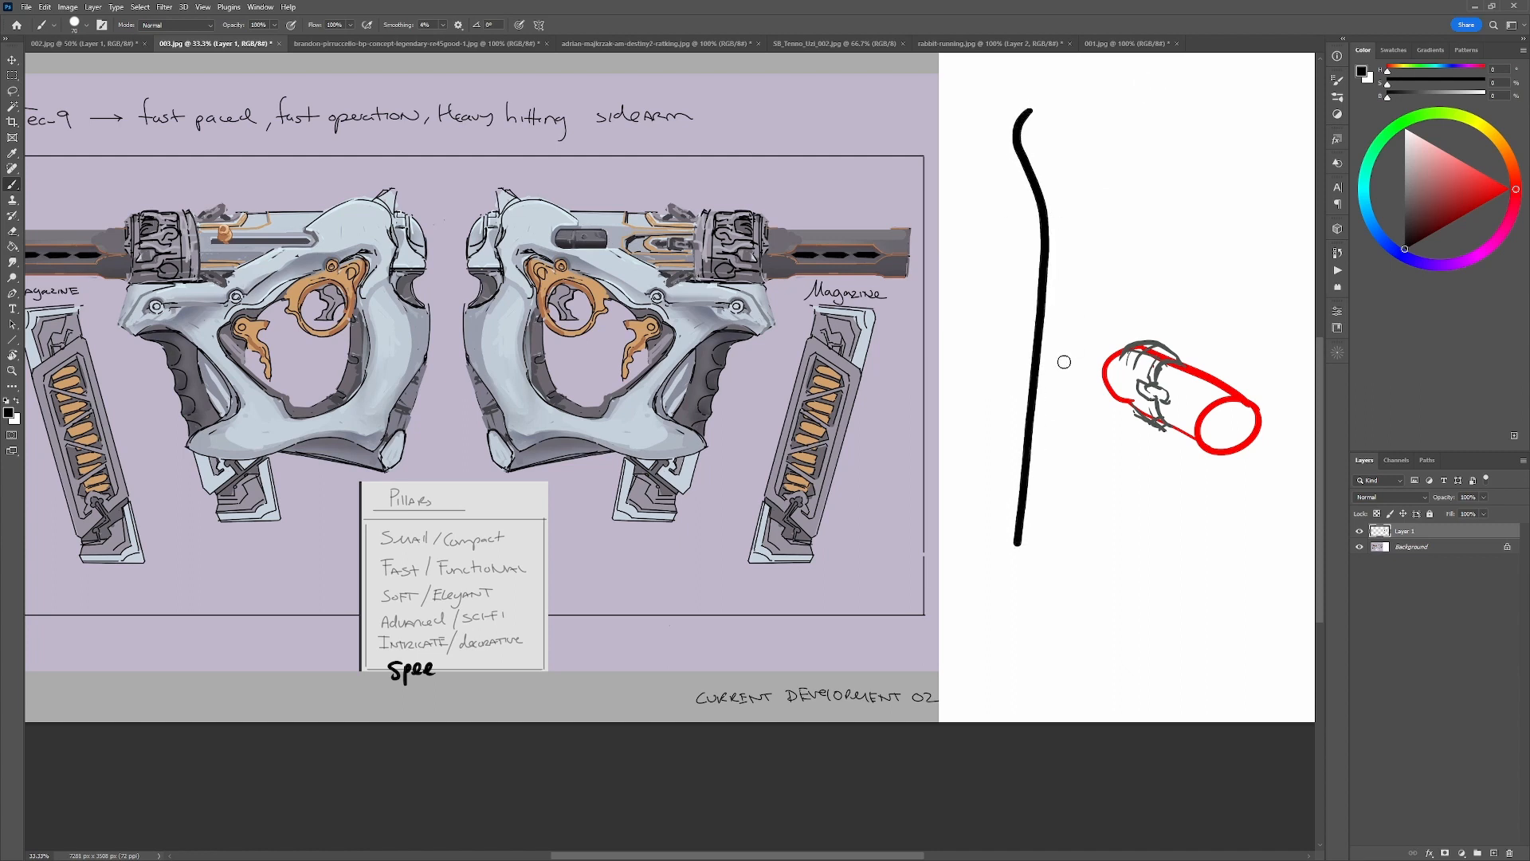
mouse_move(1108, 110)
mouse_down()
mouse_move(1092, 144)
mouse_move(1105, 291)
mouse_move(1058, 563)
mouse_move(1101, 140)
mouse_up()
key(ctrl+z)
drag(1113, 251, 1059, 498)
key(ctrl+z)
mouse_move(1114, 125)
mouse_down()
mouse_move(1093, 333)
mouse_move(1049, 496)
mouse_up()
mouse_move(1131, 306)
mouse_down()
mouse_move(1114, 316)
mouse_move(1131, 315)
mouse_up()
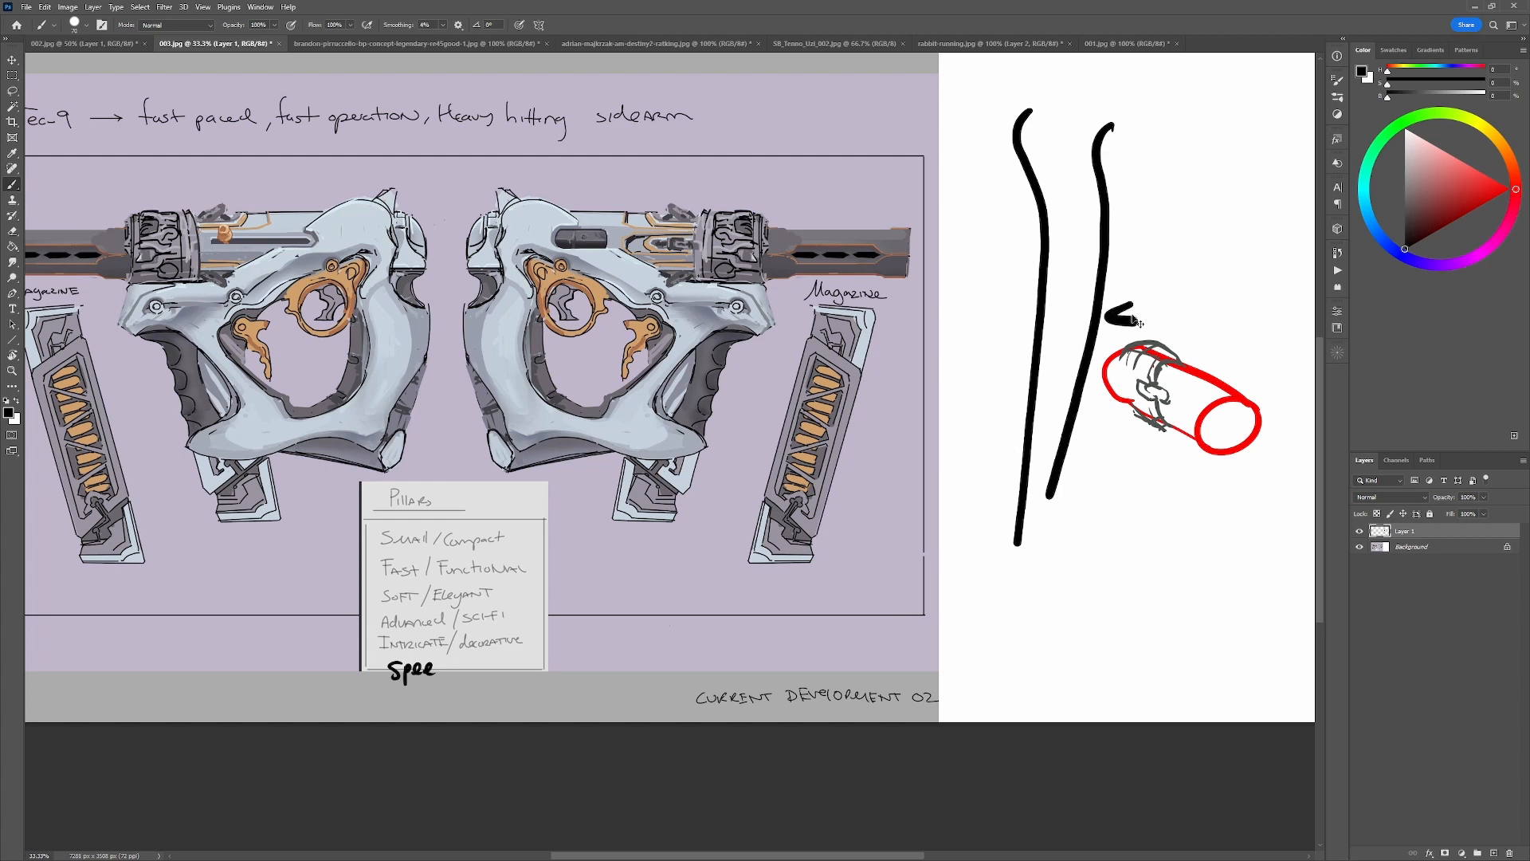
key(ctrl+z)
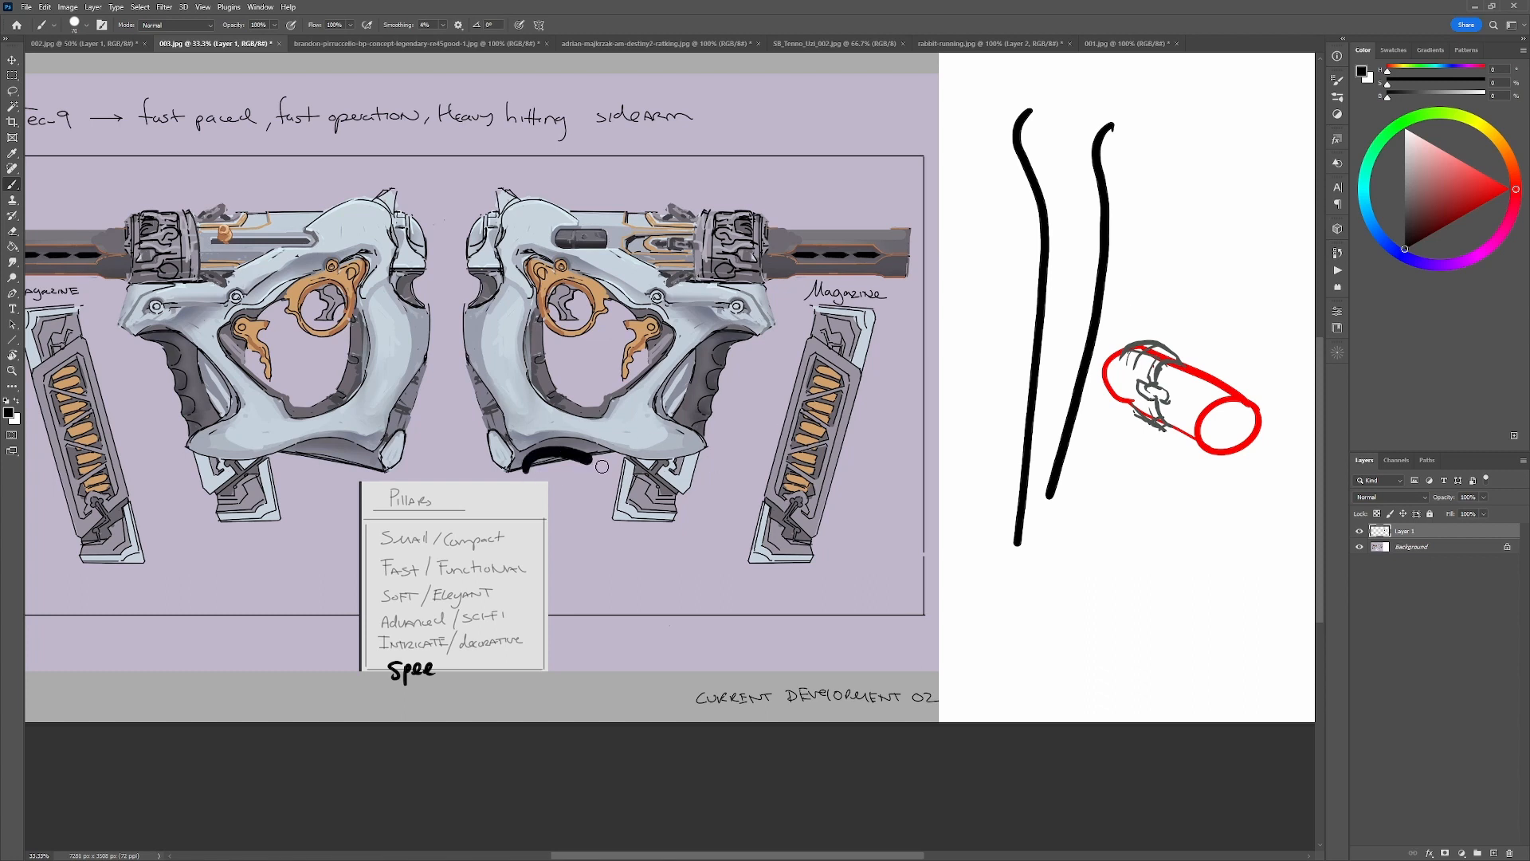
key(ctrl+z)
key(ctrl+z)
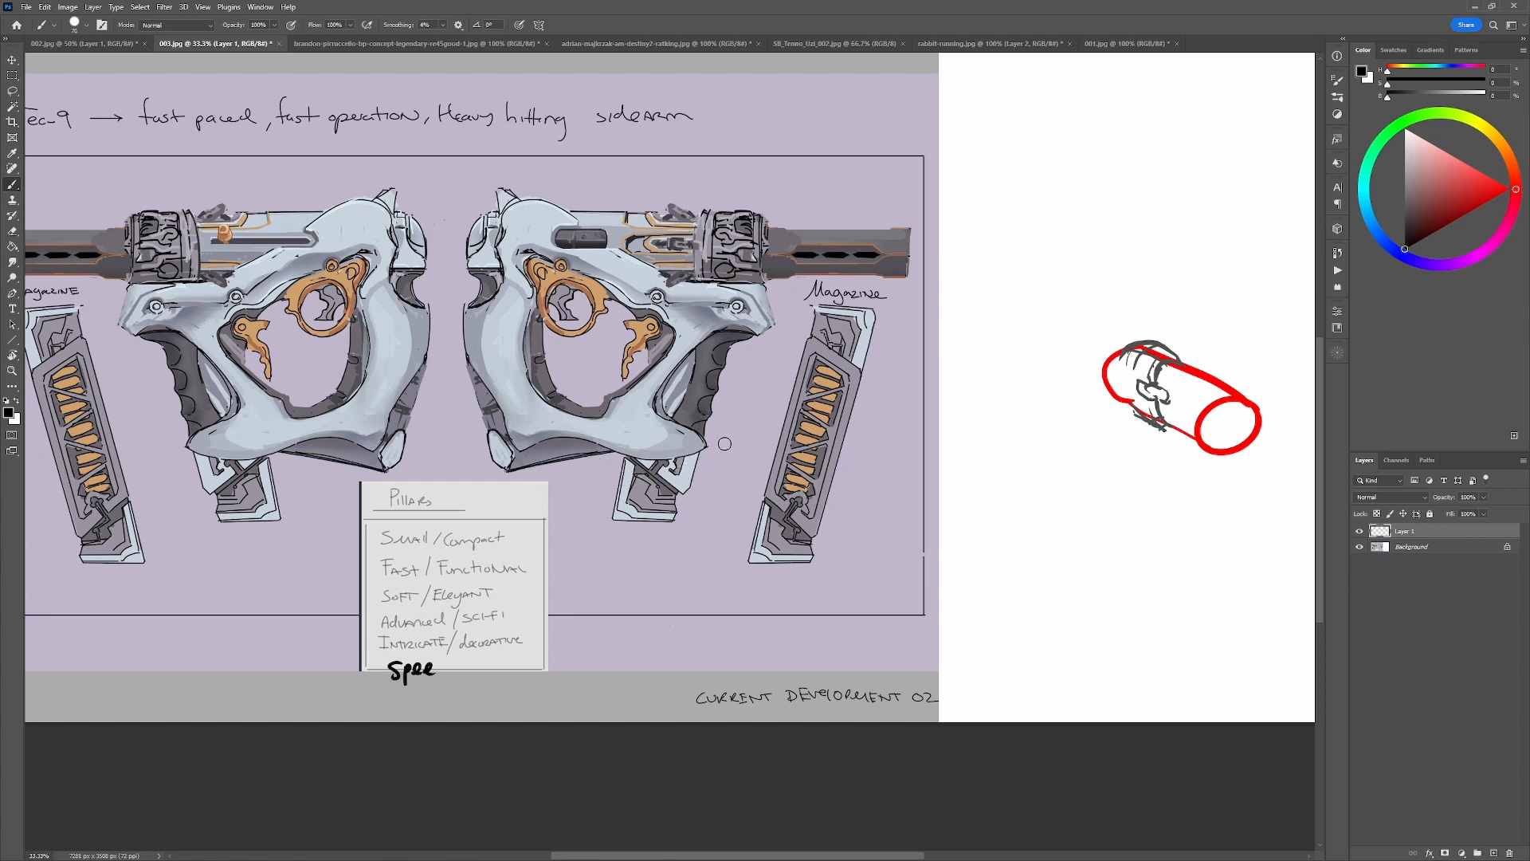
Draw a short black S-curve on the white area, and undo the long stroke tried beside it.
mouse_move(1034, 140)
mouse_down()
mouse_move(1016, 184)
mouse_move(1059, 254)
mouse_move(1038, 290)
mouse_up()
mouse_move(1114, 138)
mouse_down()
mouse_move(1093, 167)
mouse_move(1119, 220)
mouse_move(1126, 307)
mouse_move(1029, 633)
mouse_up()
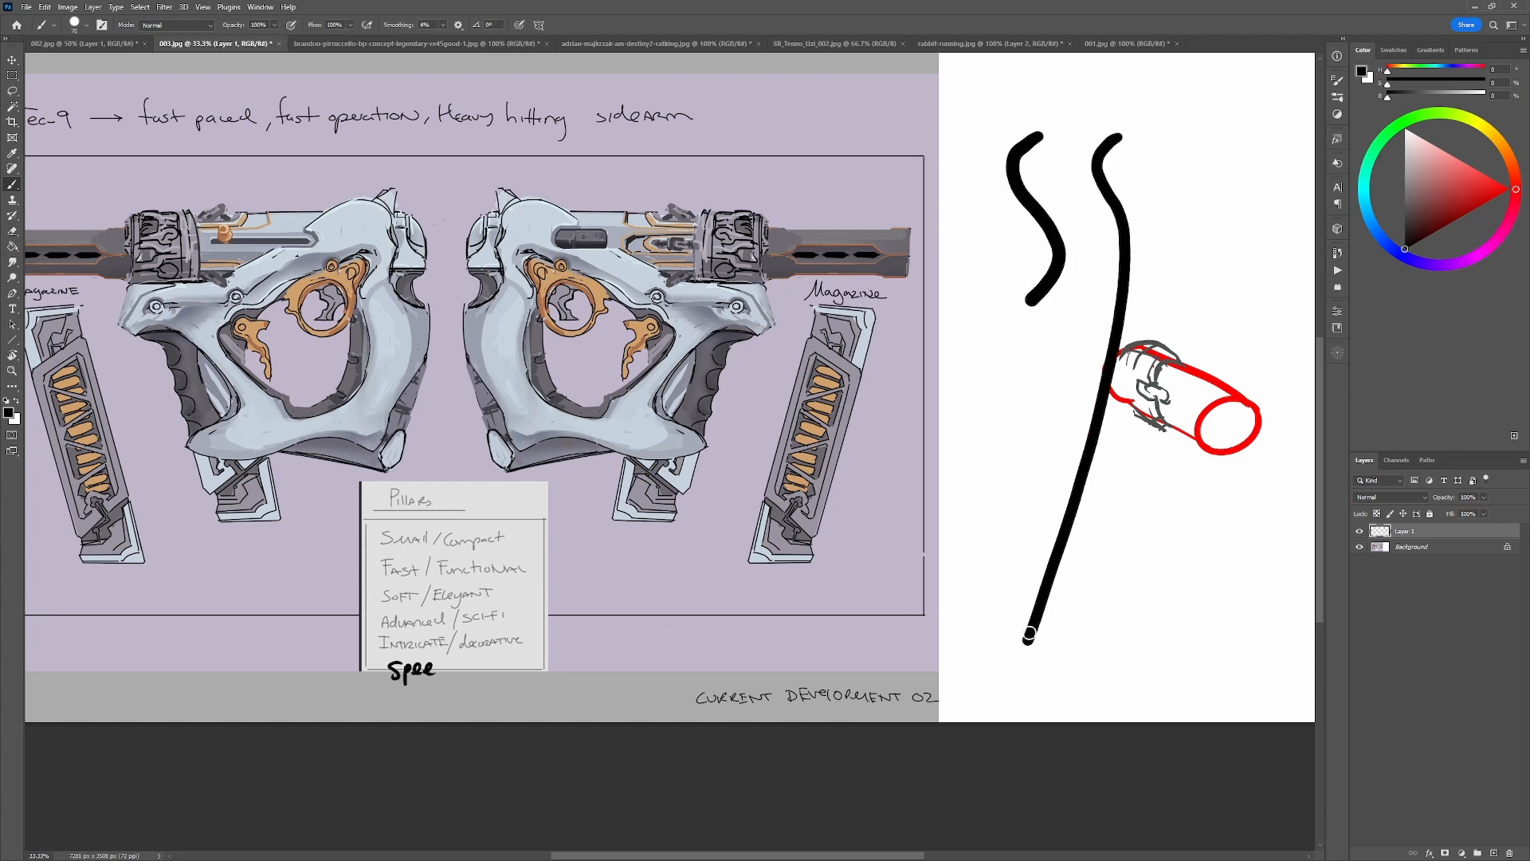
key(ctrl+z)
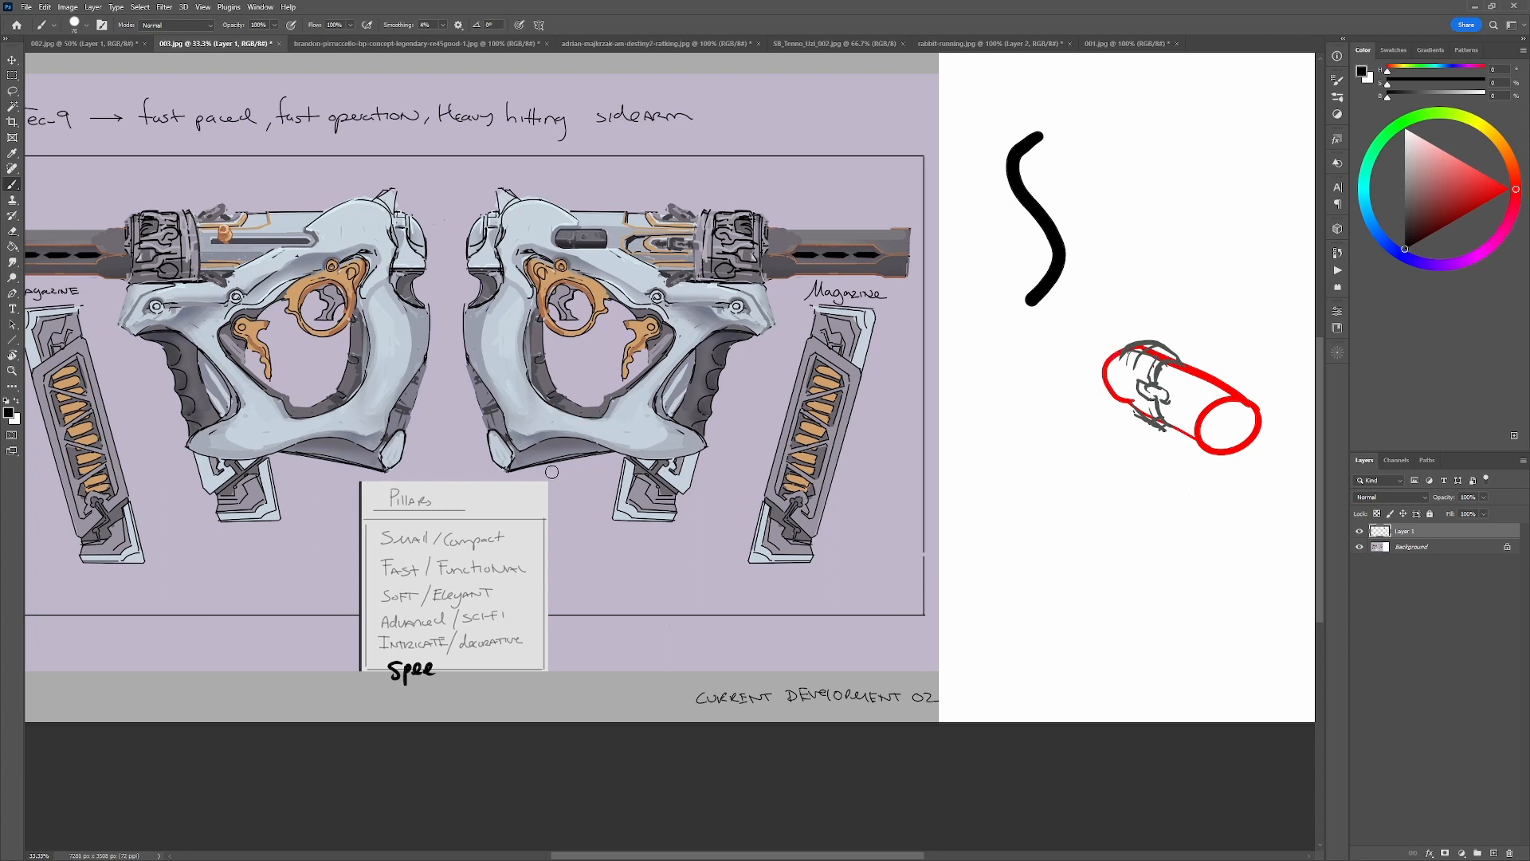
Repaint the rear edge of the right-facing gun's frame with sampled grey tones and a black outline.
alt+click(471, 335)
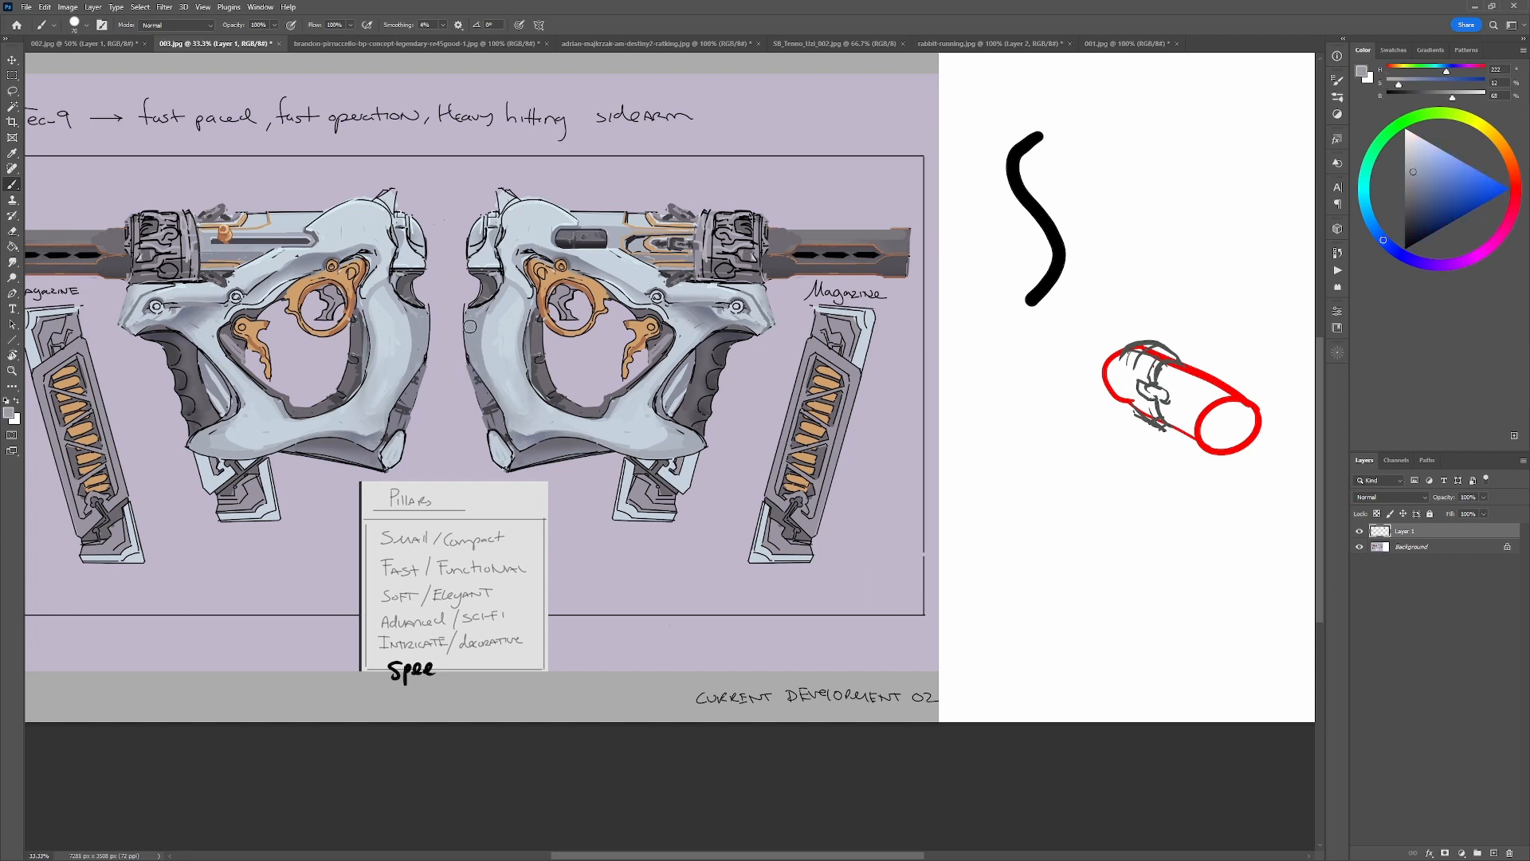
alt+click(484, 380)
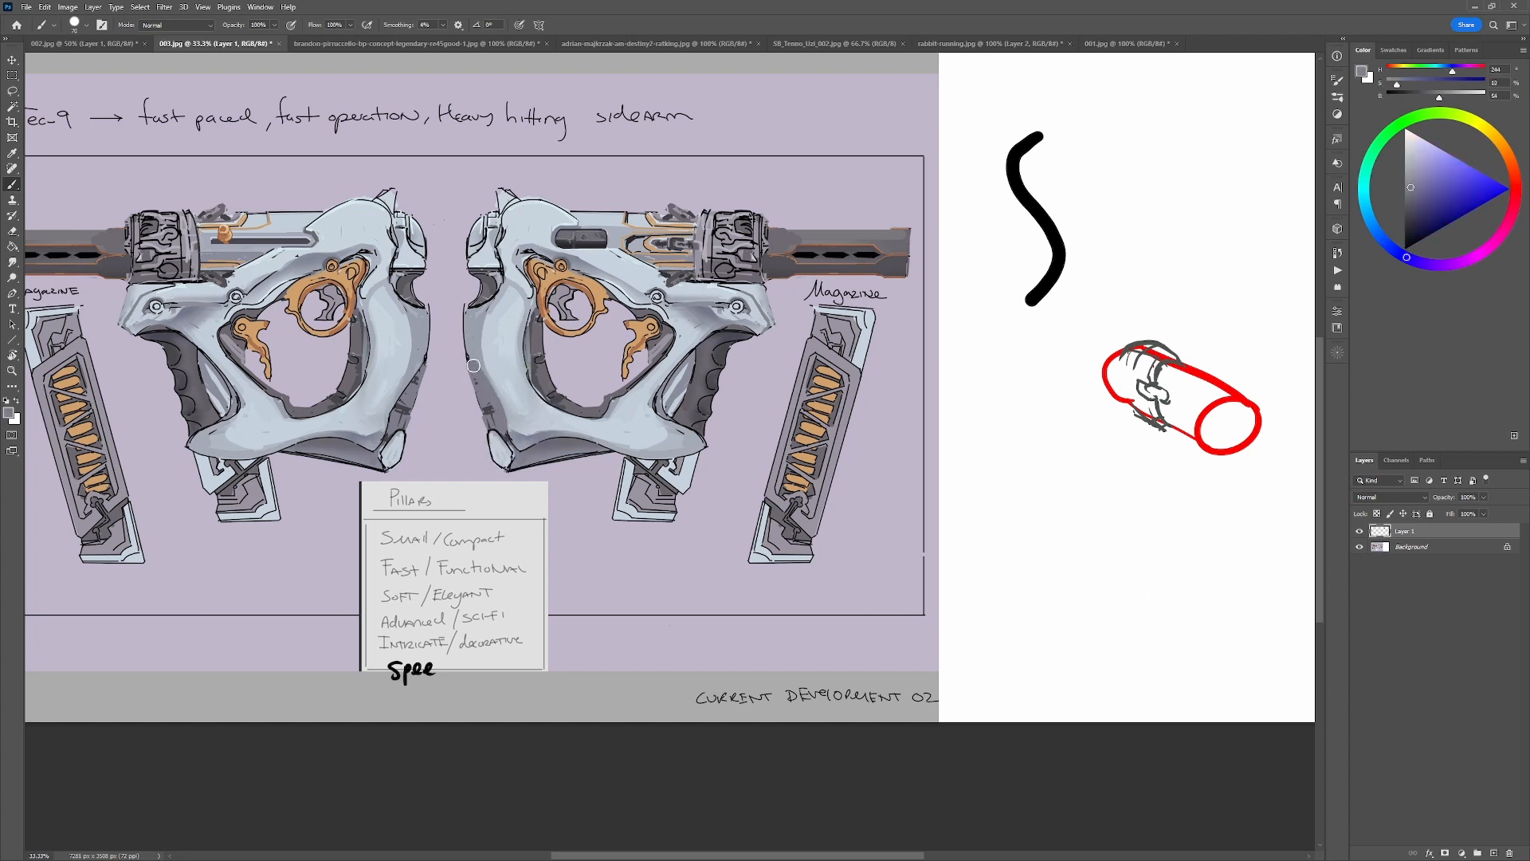
alt+click(512, 456)
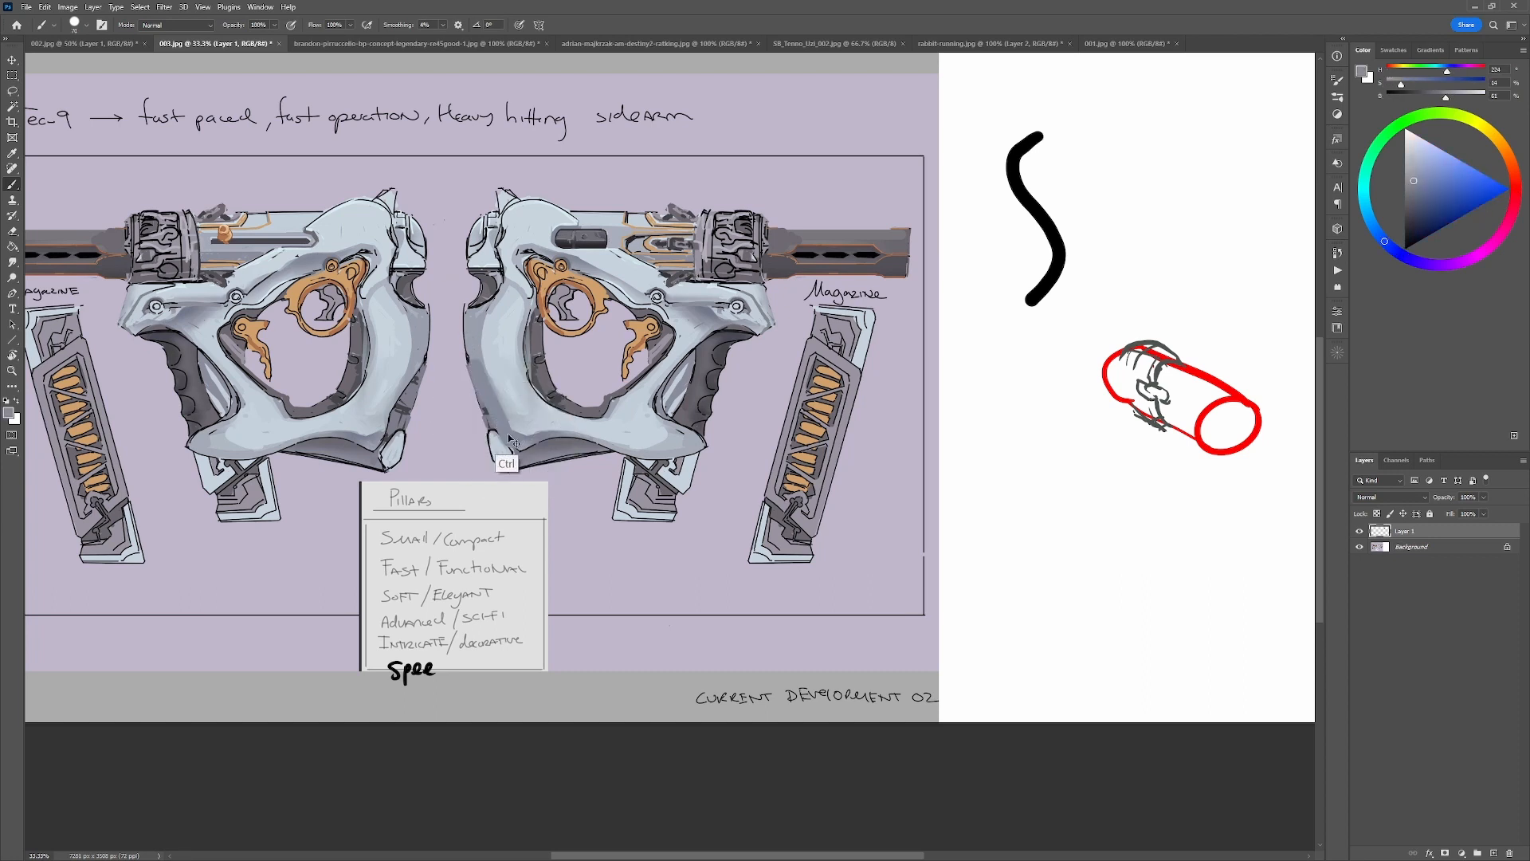
alt+click(473, 385)
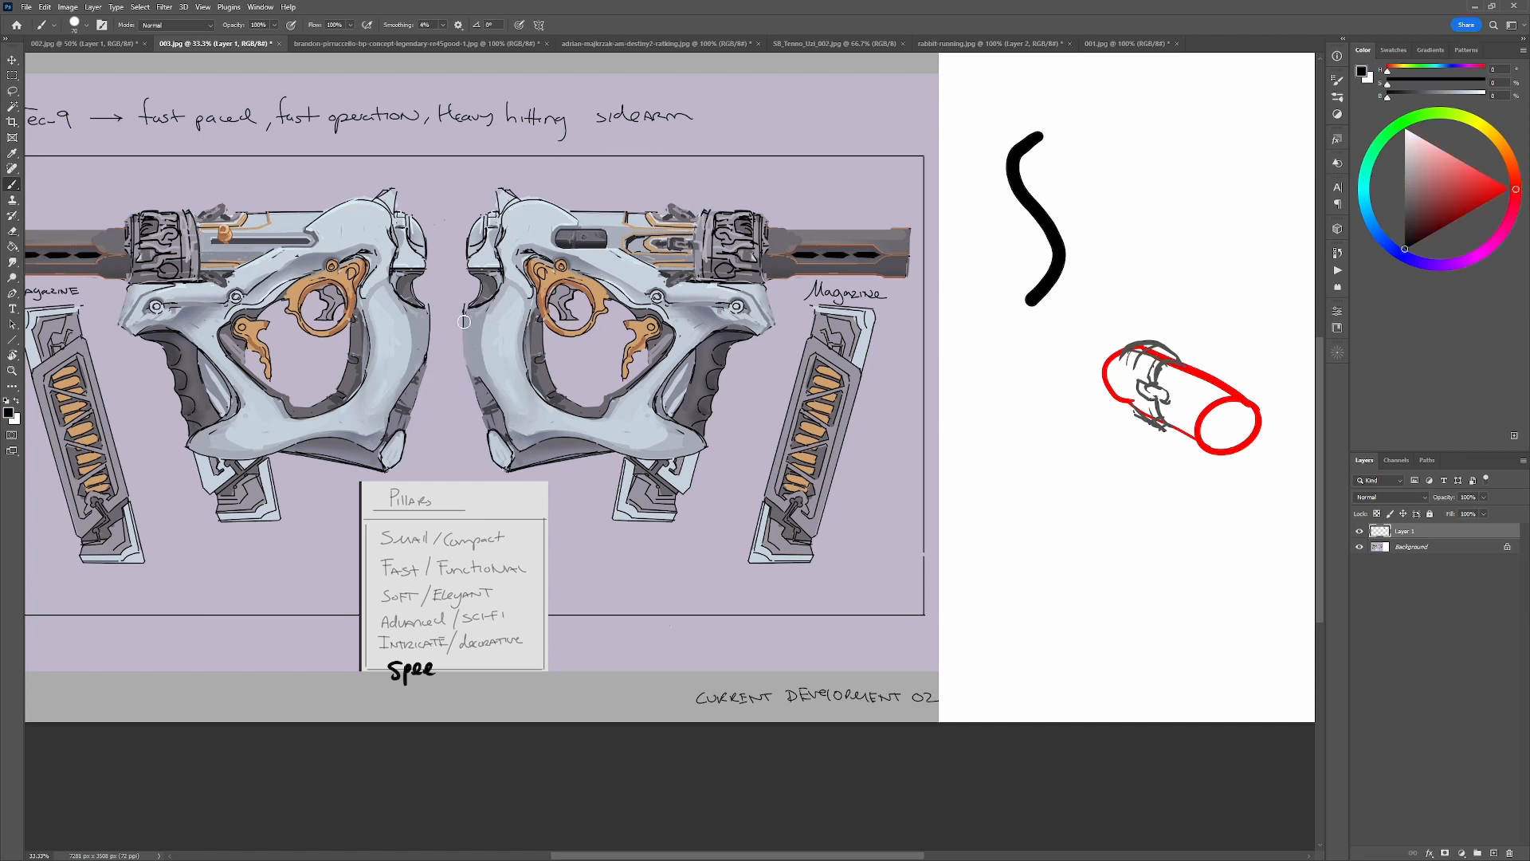
key(d)
alt+click(512, 440)
alt+click(494, 438)
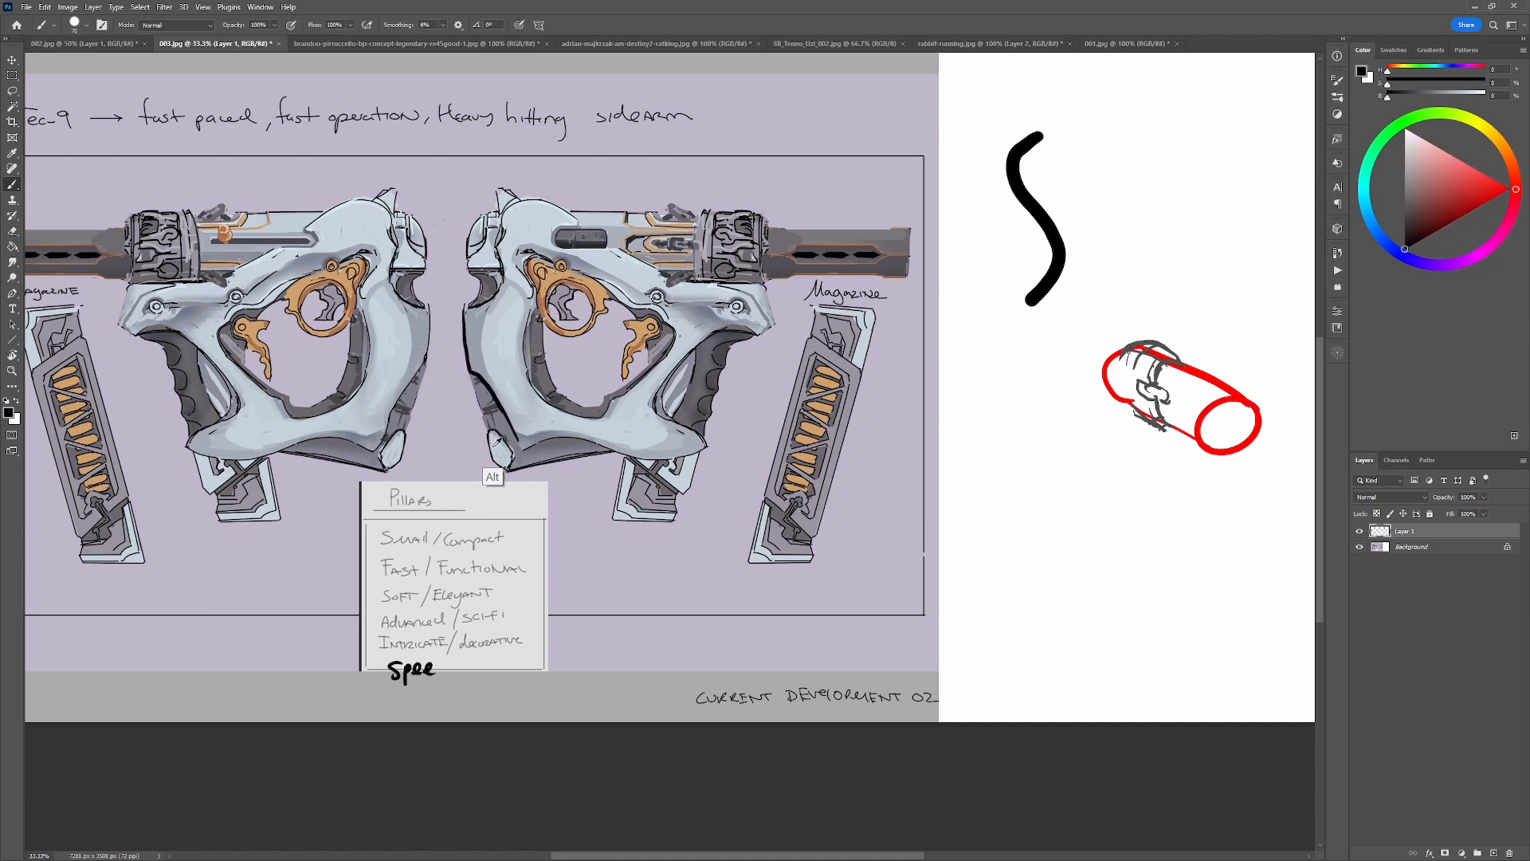
Reshape the lower rear corner of the right-facing gun's frame using sampled body tones and black line work.
alt+click(497, 456)
mouse_move(497, 456)
mouse_down()
mouse_move(489, 427)
mouse_move(501, 467)
mouse_move(520, 455)
mouse_up()
key(d)
alt+click(507, 453)
alt+click(512, 437)
key(d)
alt+click(529, 464)
Draw a straighter black outline along the lower edge of the right-facing gun's frame.
mouse_move(530, 447)
mouse_down()
mouse_move(574, 434)
mouse_move(542, 448)
mouse_move(606, 443)
mouse_move(520, 443)
mouse_move(694, 453)
mouse_up()
key(d)
key(ctrl+z)
drag(575, 446, 713, 447)
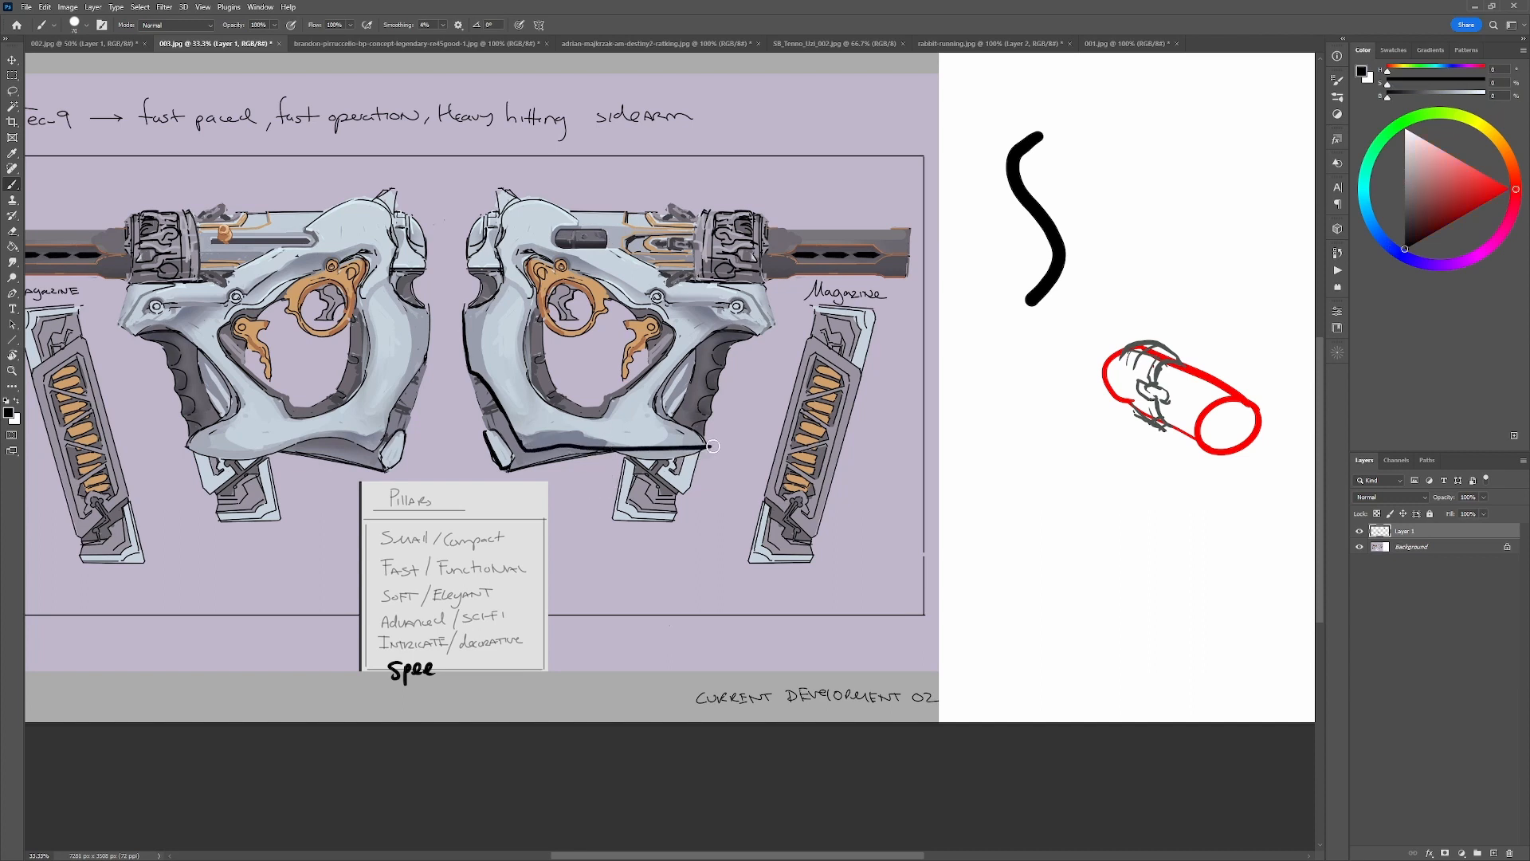
Paint sampled grey and background tones over the excess outline along the right-facing gun's lower frame edge and front tip.
alt+click(592, 438)
drag(599, 442, 706, 449)
alt+click(709, 443)
alt+click(690, 435)
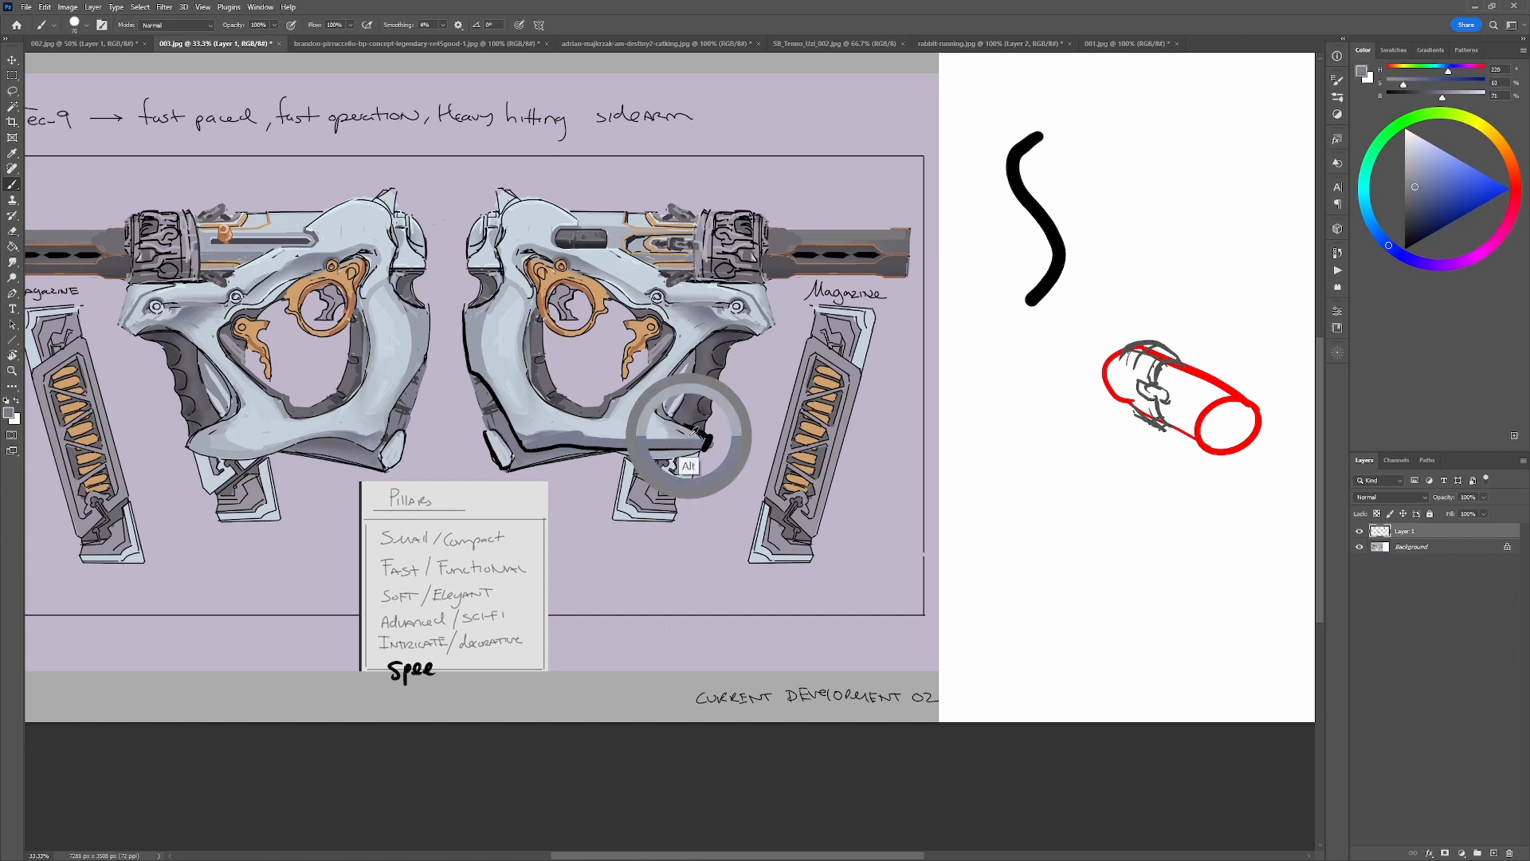
alt+click(718, 436)
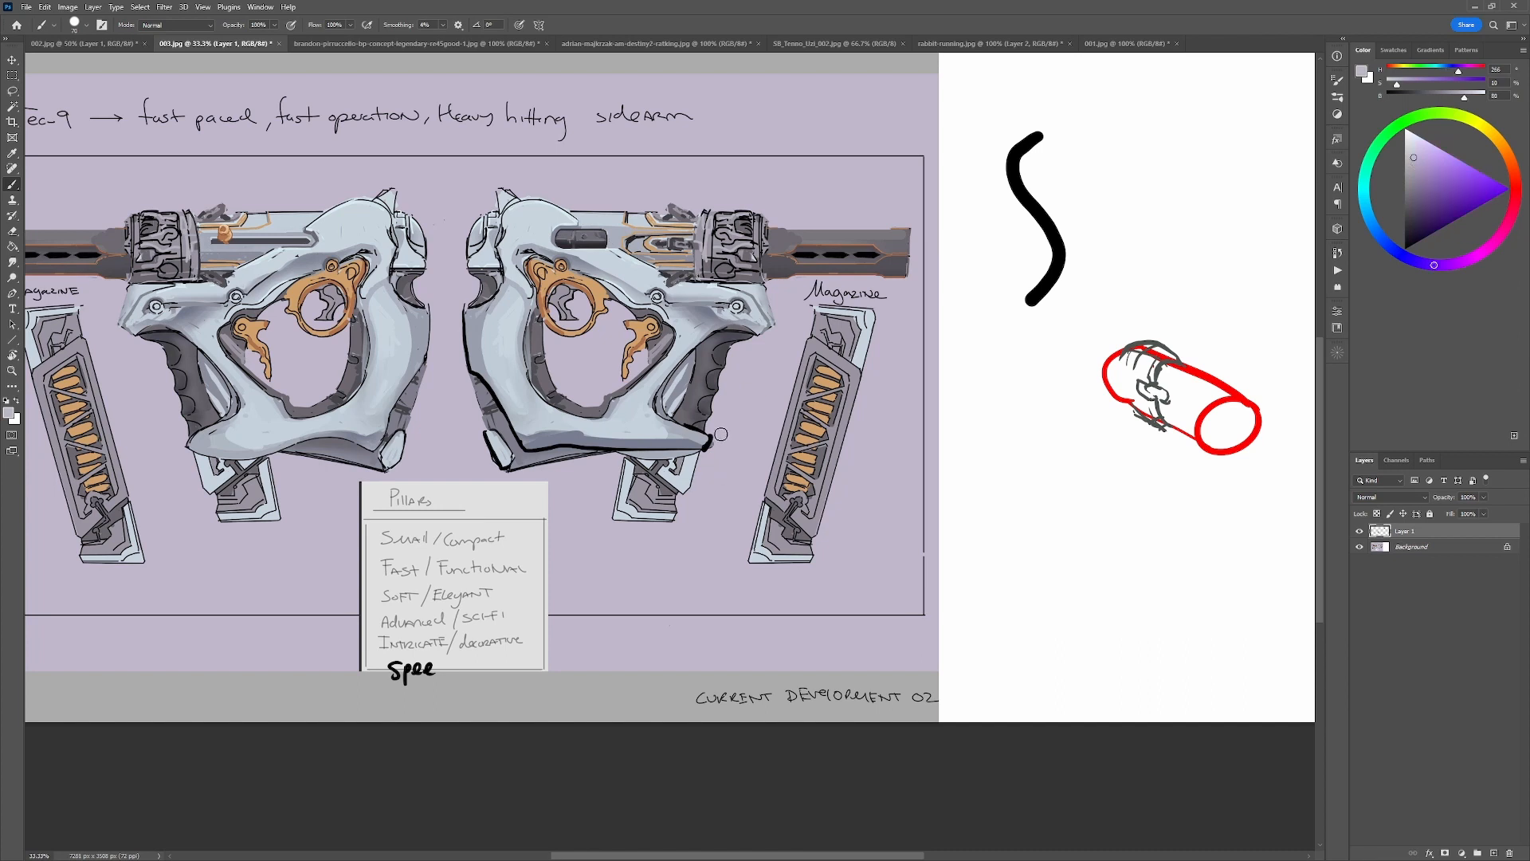
alt+click(682, 438)
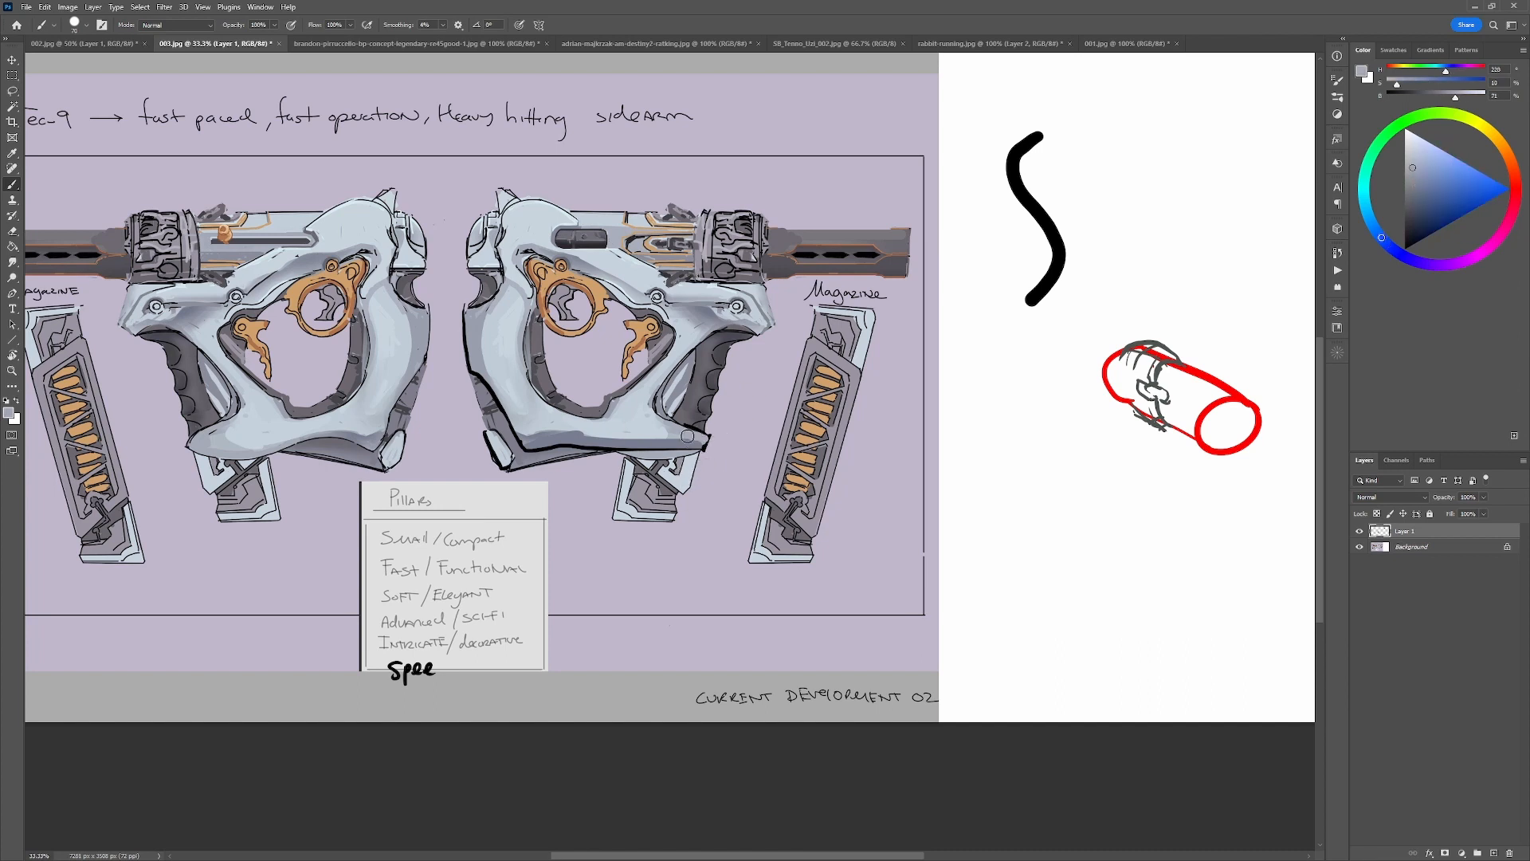
alt+click(650, 432)
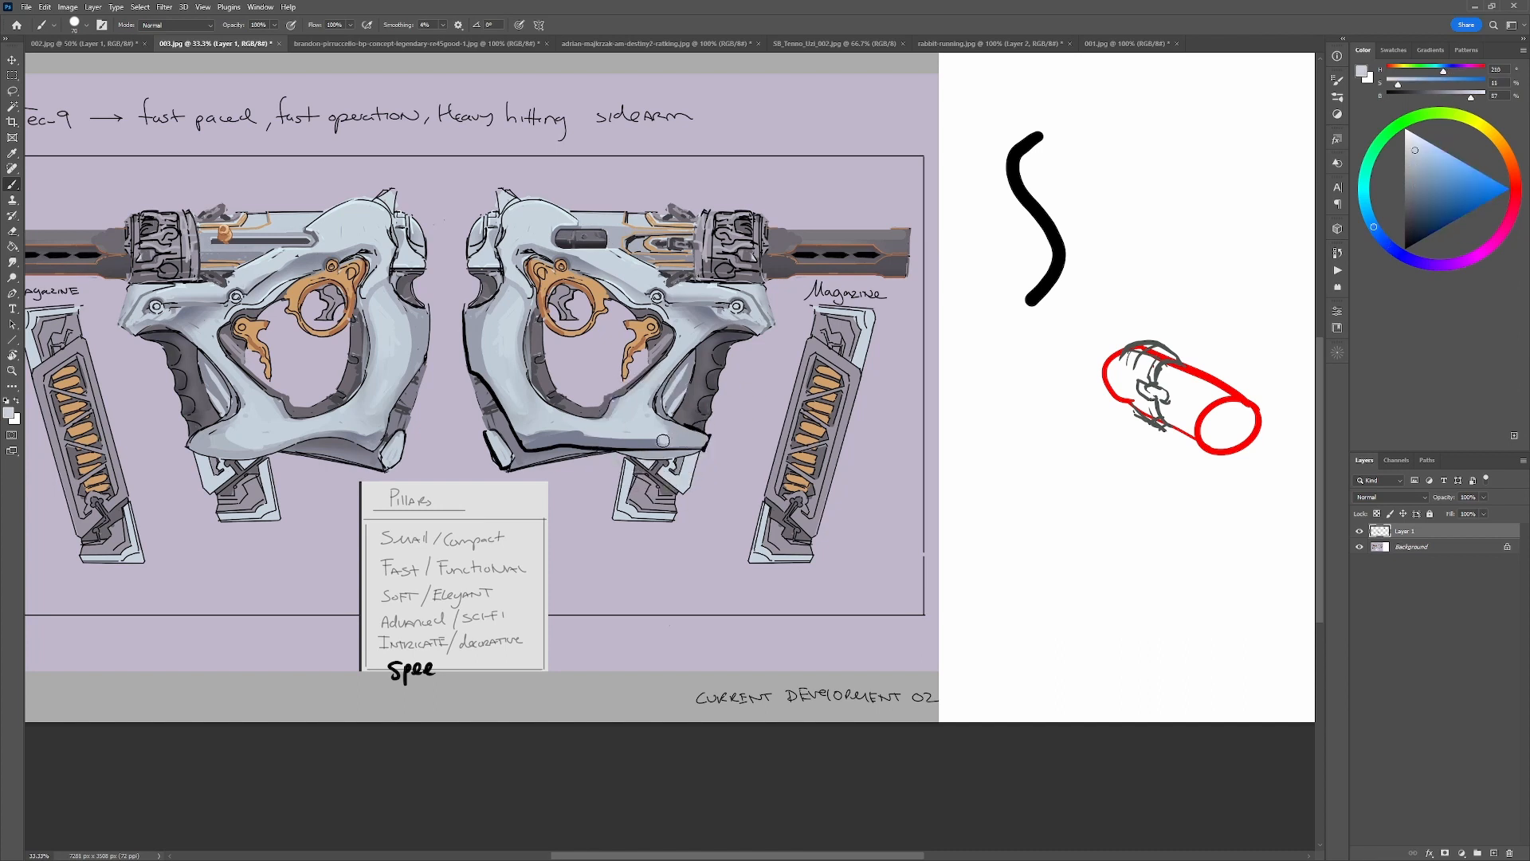
Blend sampled light body tones along the right-facing gun's lower frame bar and clean up its front tip.
drag(665, 441, 588, 435)
key(ctrl+z)
alt+click(528, 428)
drag(595, 434, 661, 441)
alt+click(713, 437)
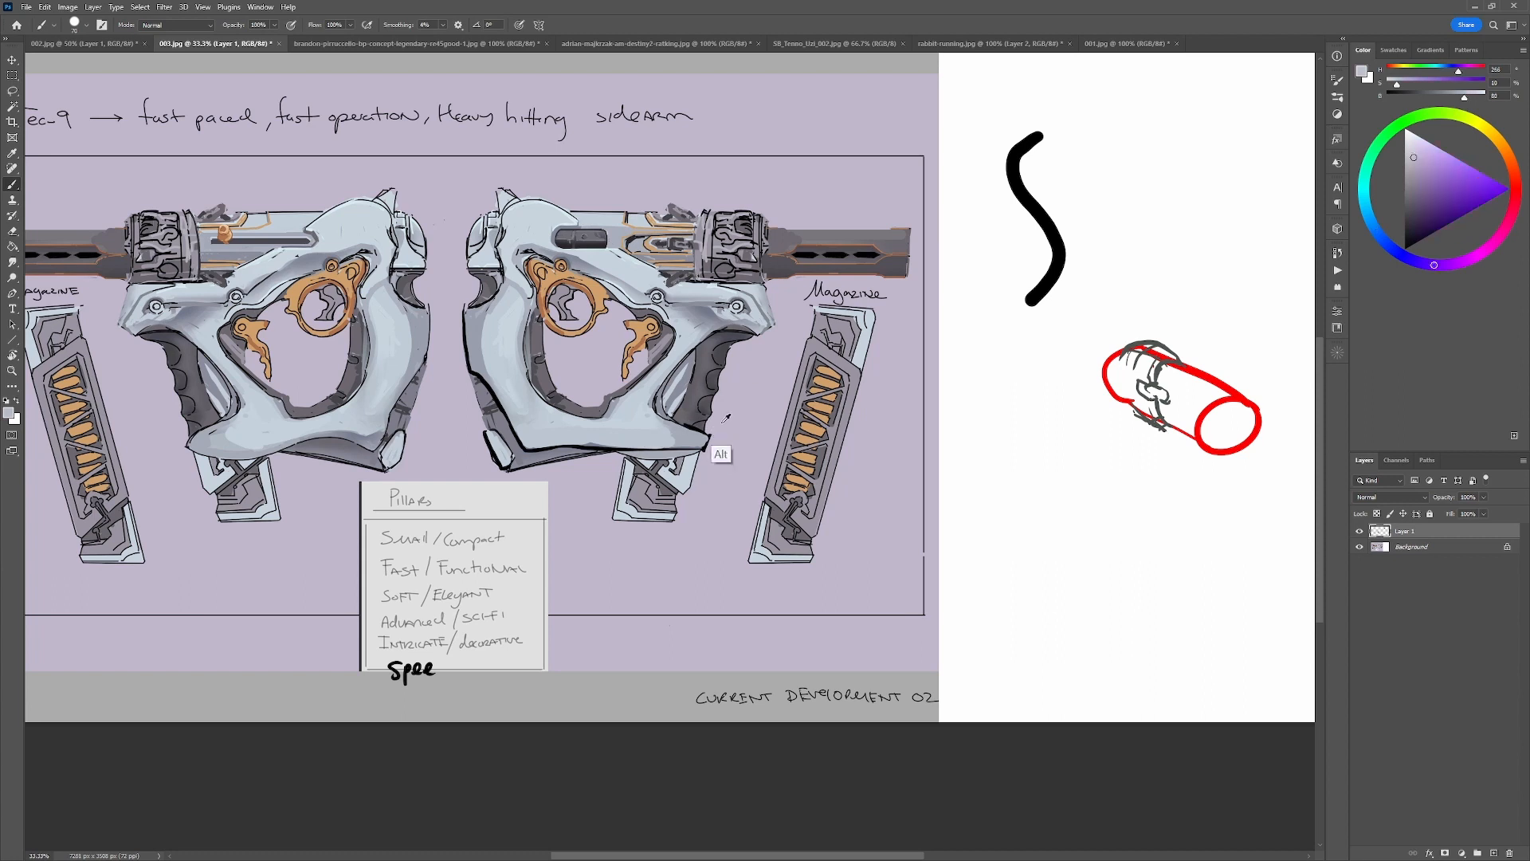
alt+click(608, 439)
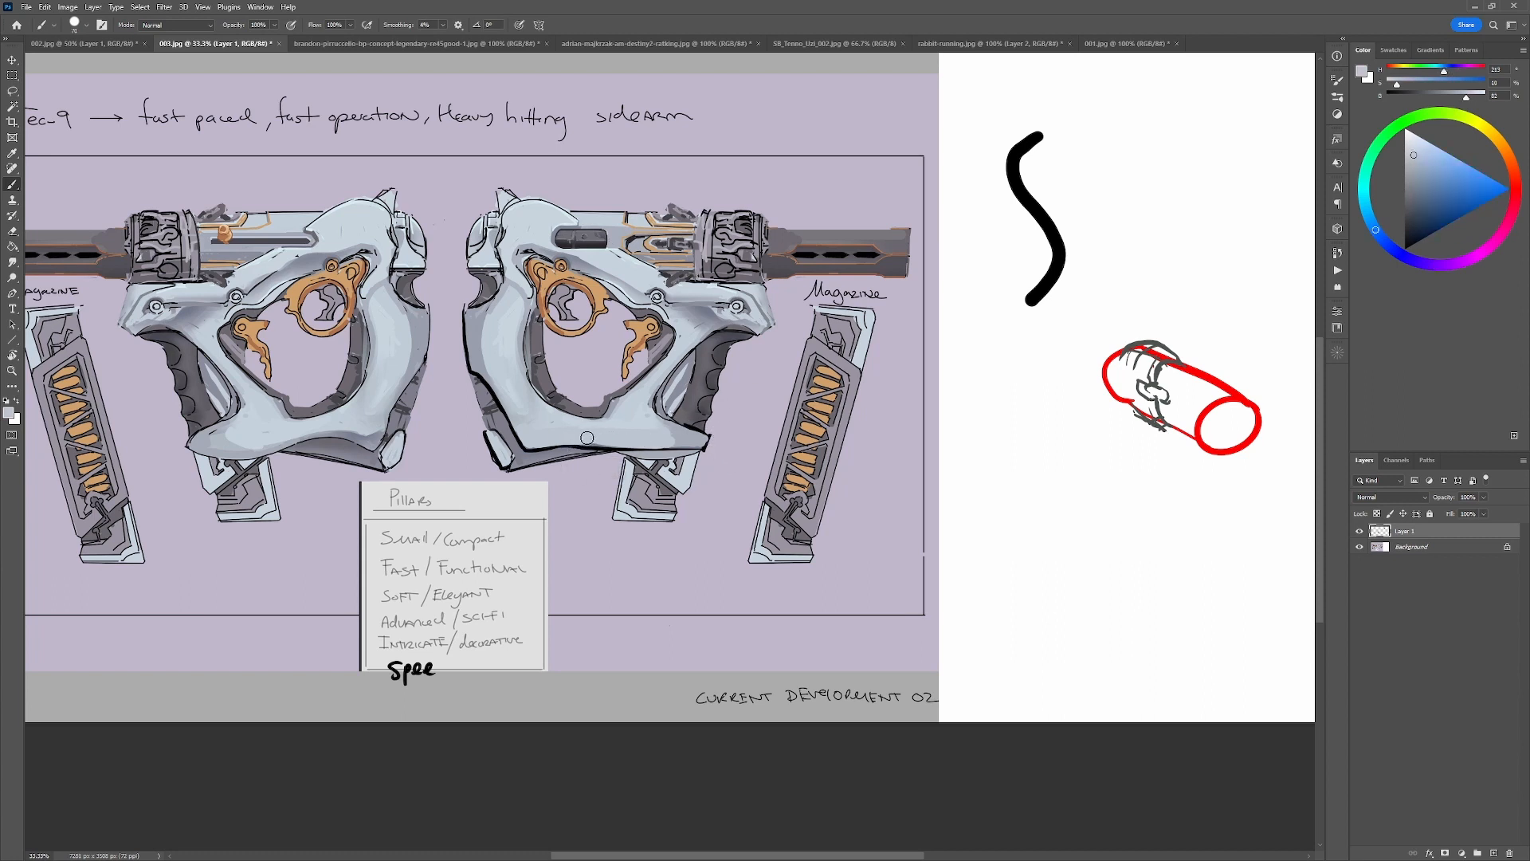
Draw two slim black curves beside the S-curve on the white area, undoing the first attempt.
key(d)
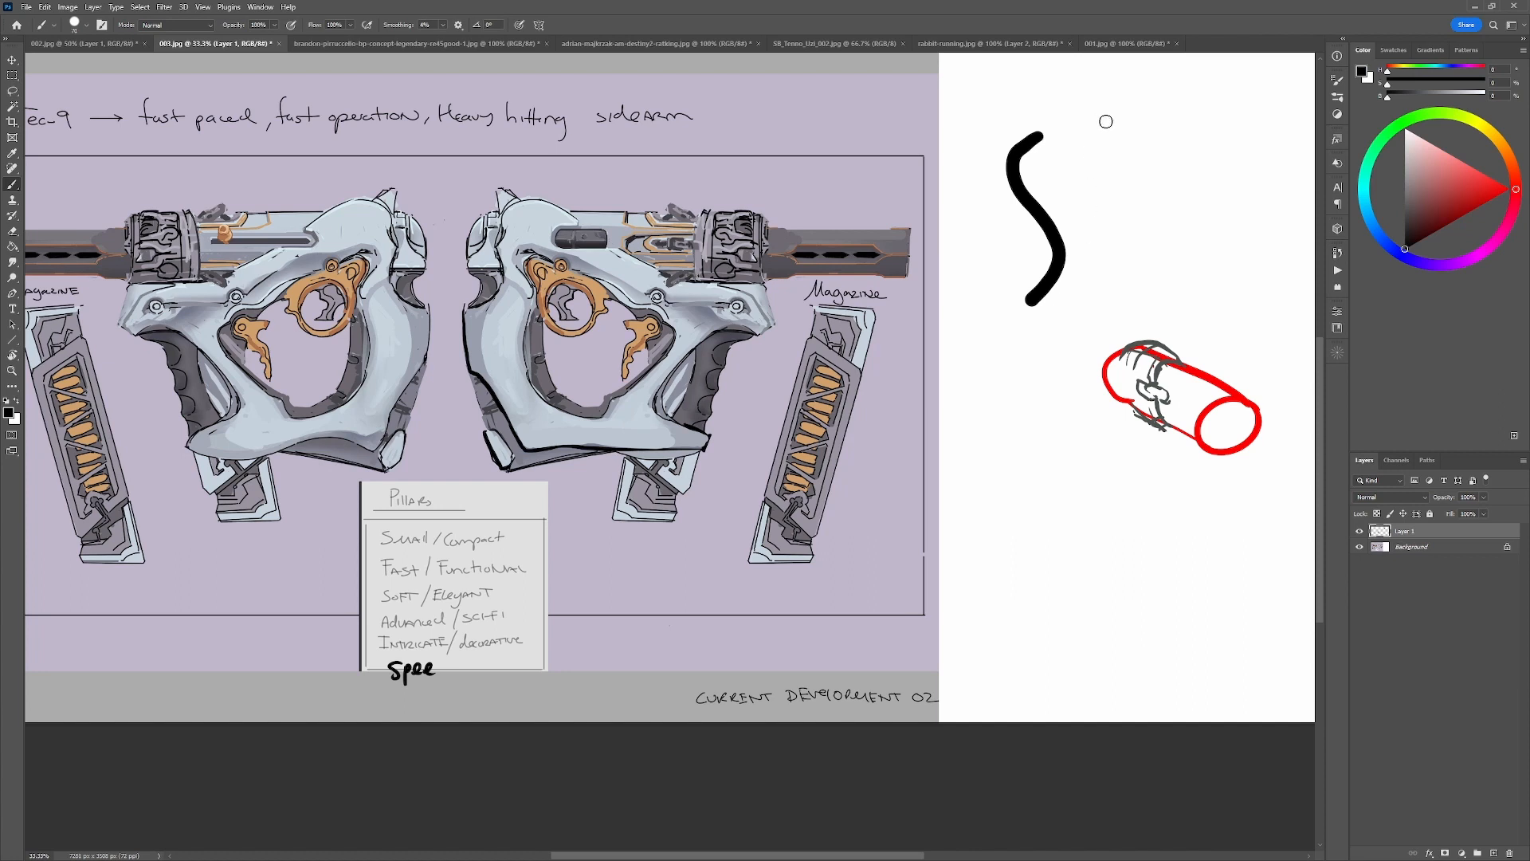
mouse_move(1105, 121)
mouse_down()
mouse_move(1089, 164)
mouse_move(1110, 261)
mouse_up()
key(ctrl+z)
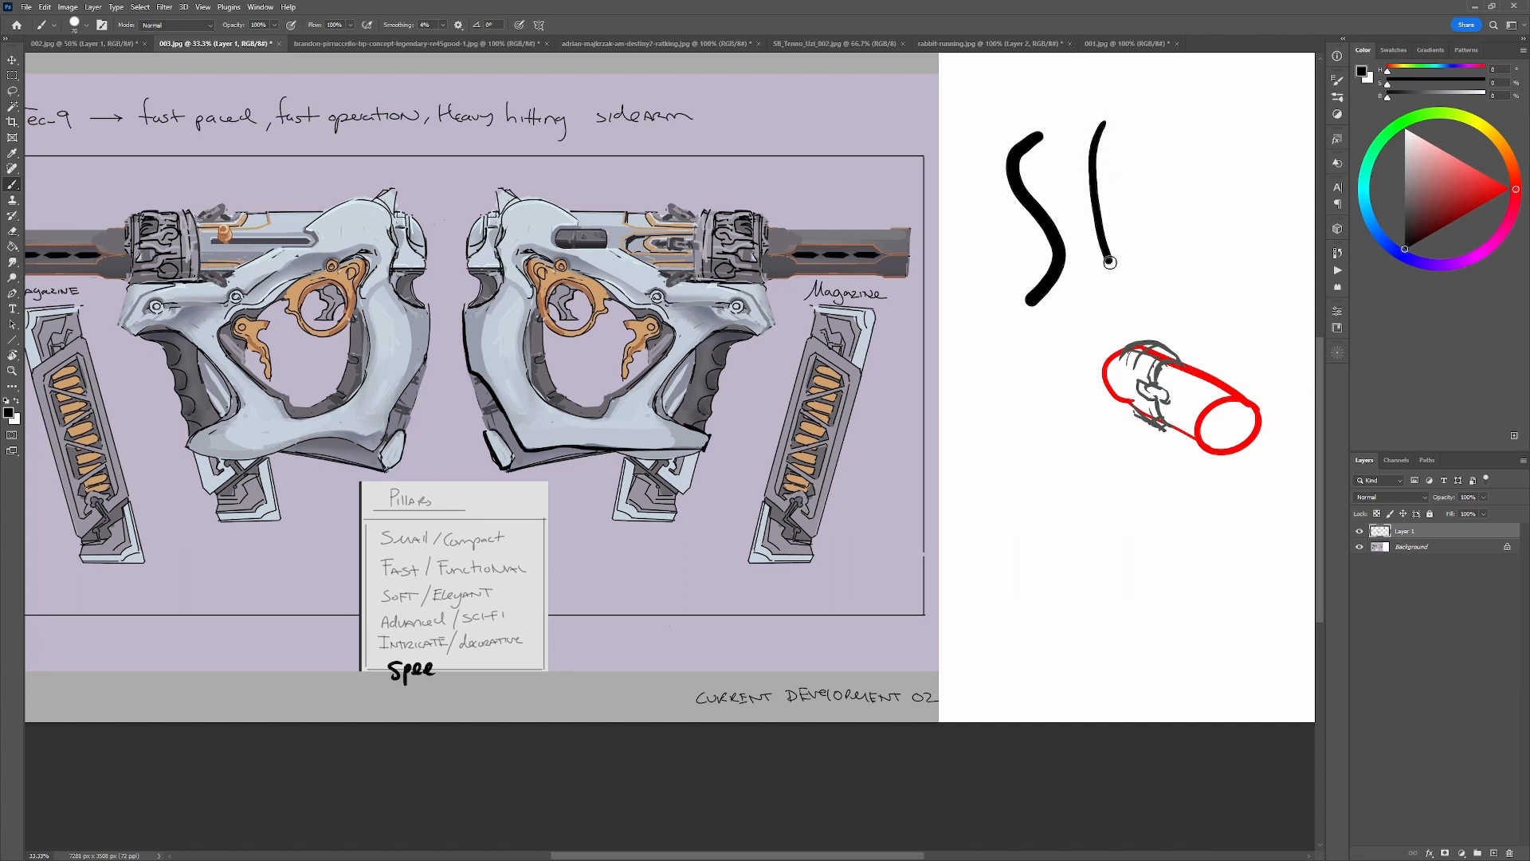
key(ctrl+z)
drag(1108, 126, 1111, 288)
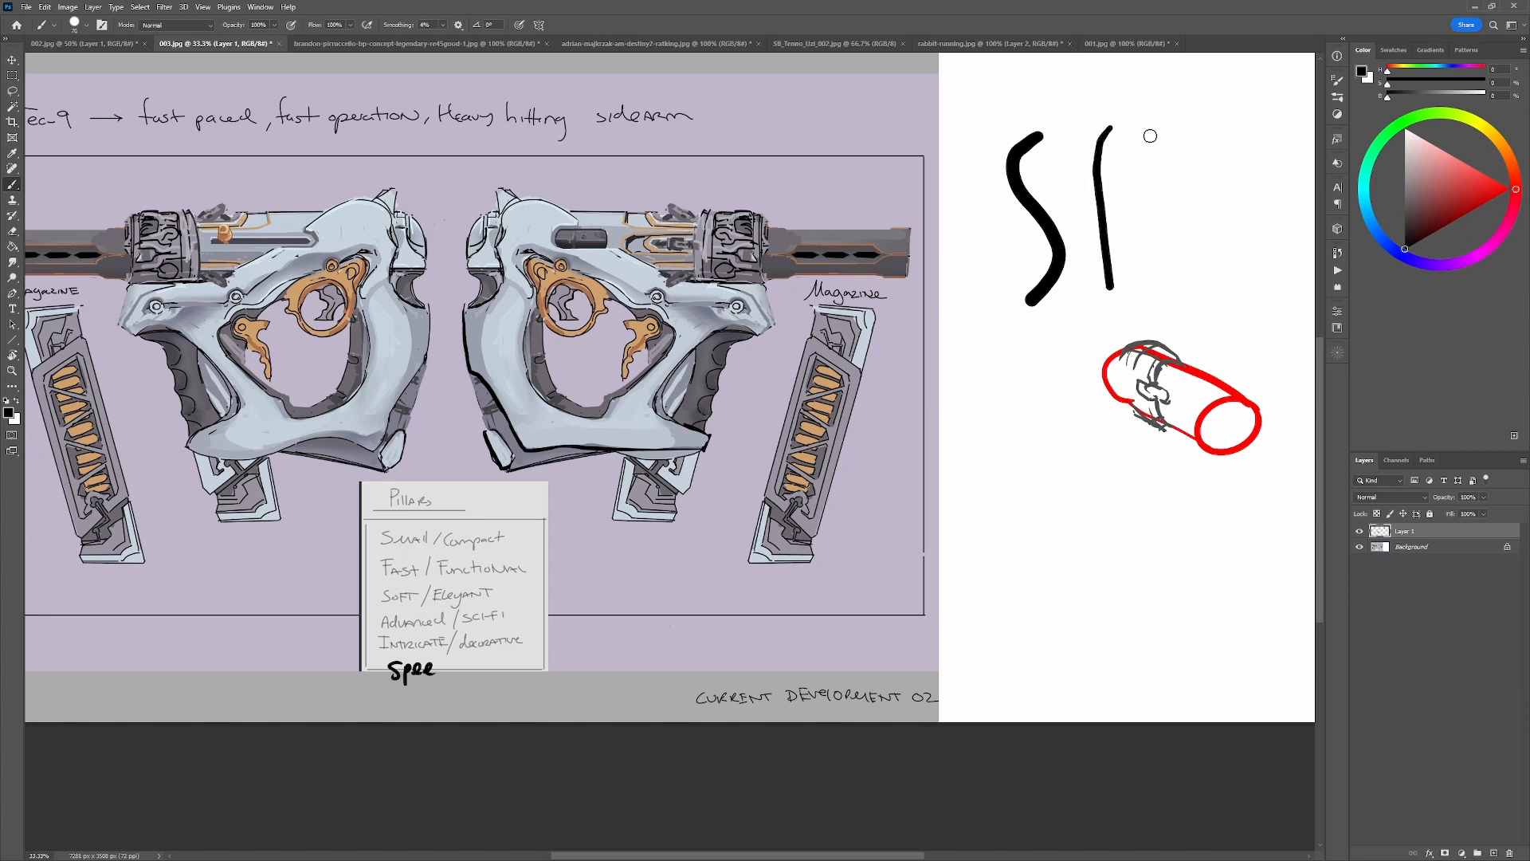
drag(1153, 134, 1156, 284)
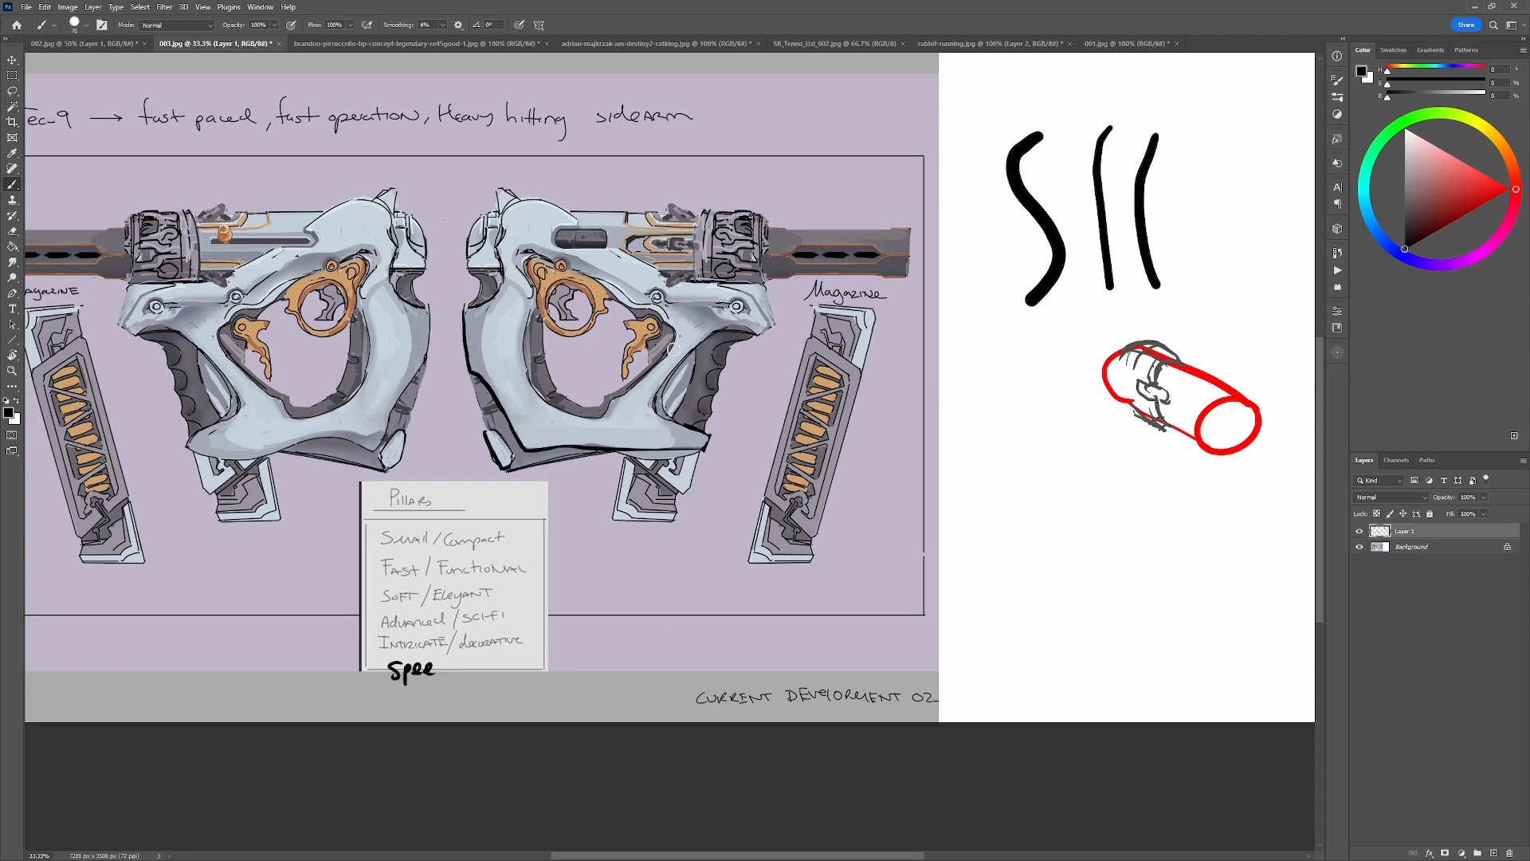
Refine the inner edge of the right-facing gun's grip with black line and sampled tones, undoing a black ring tried over the trigger.
alt+click(624, 391)
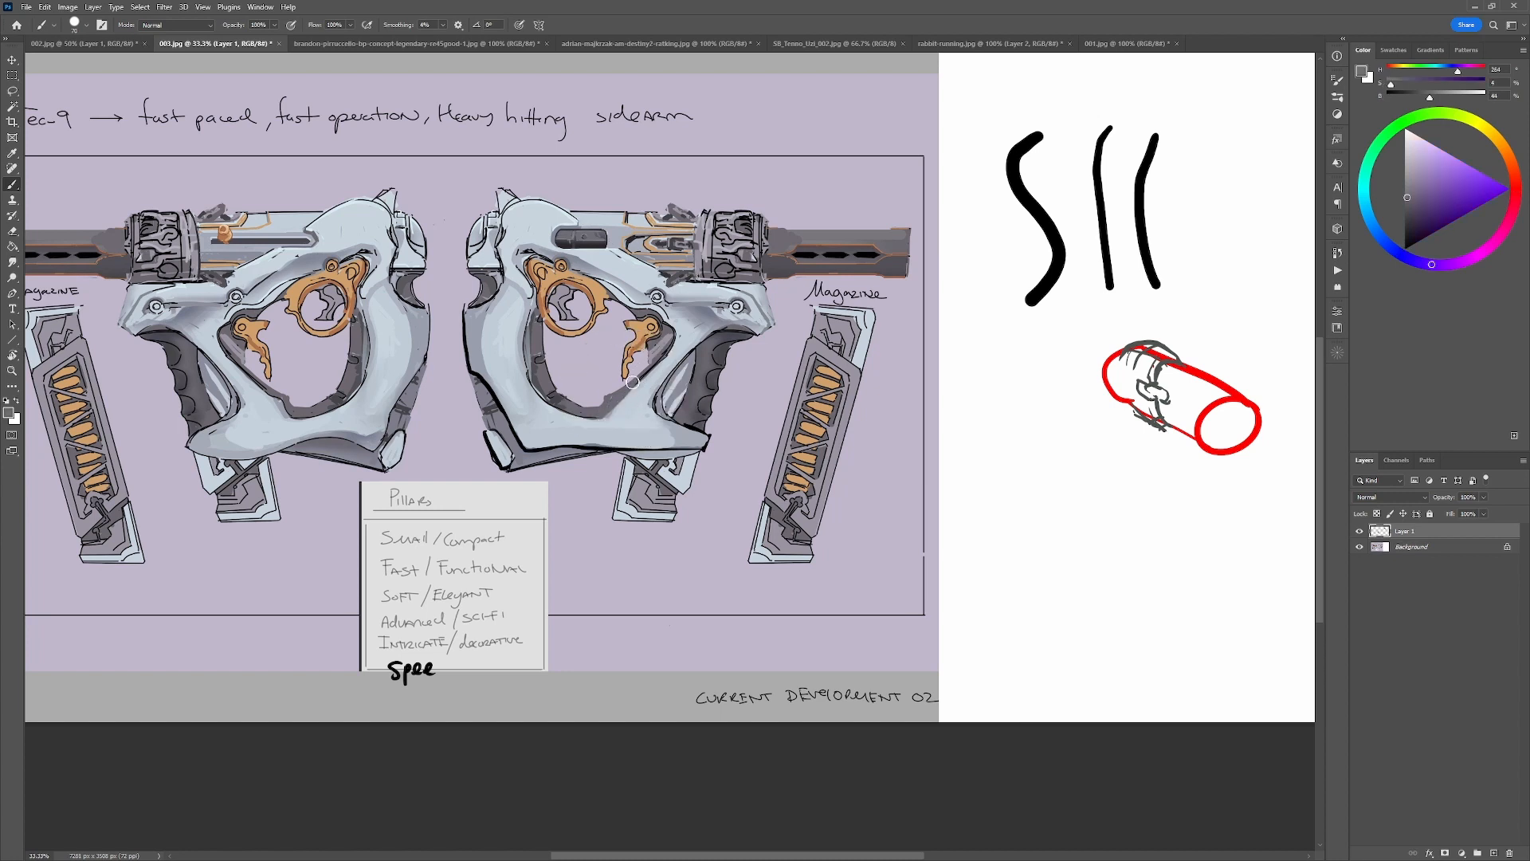
key(d)
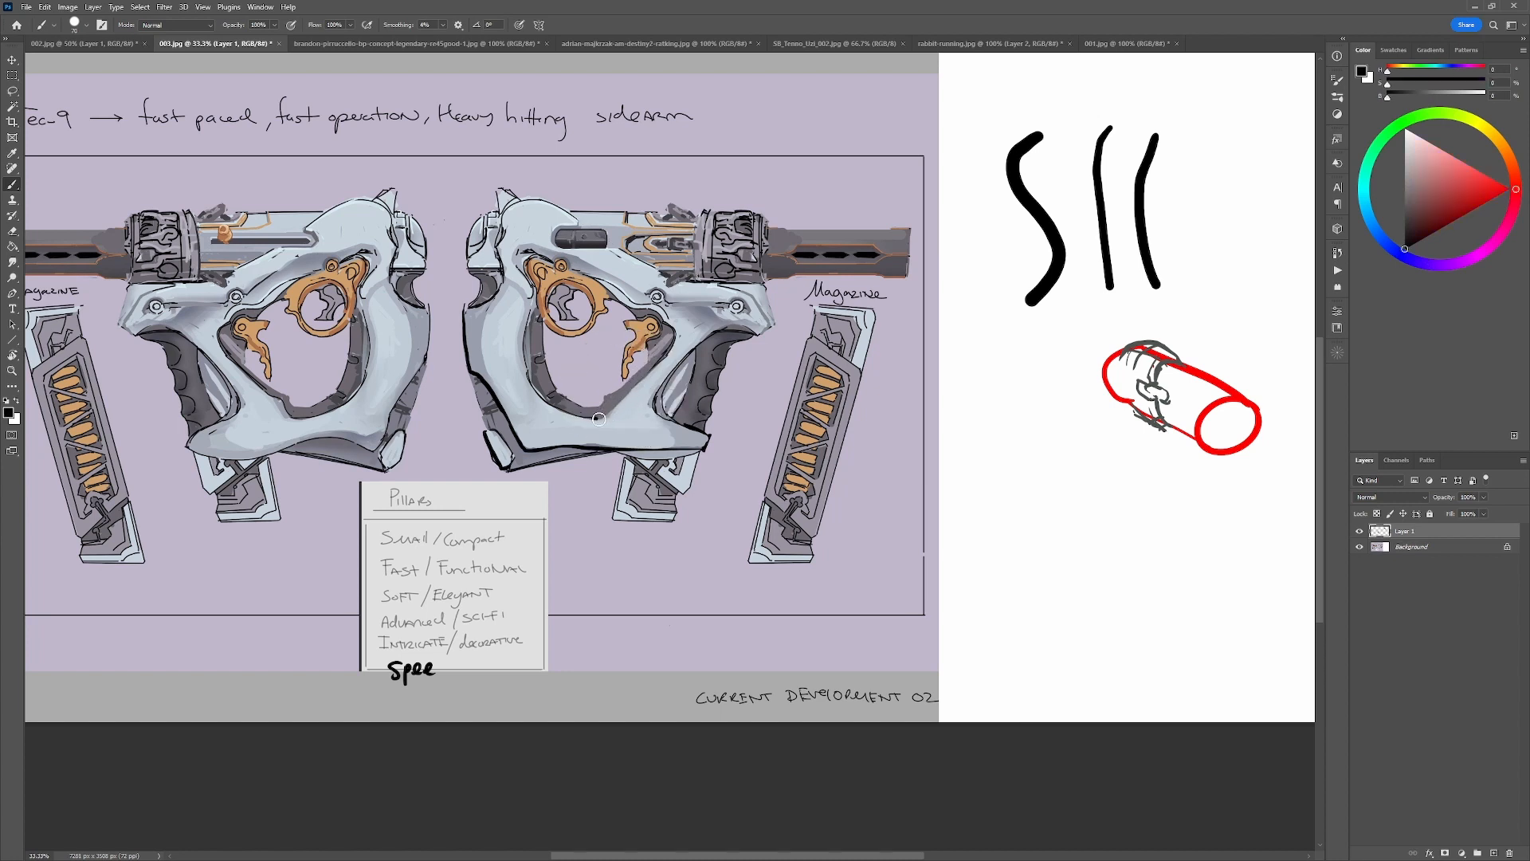
alt+click(668, 347)
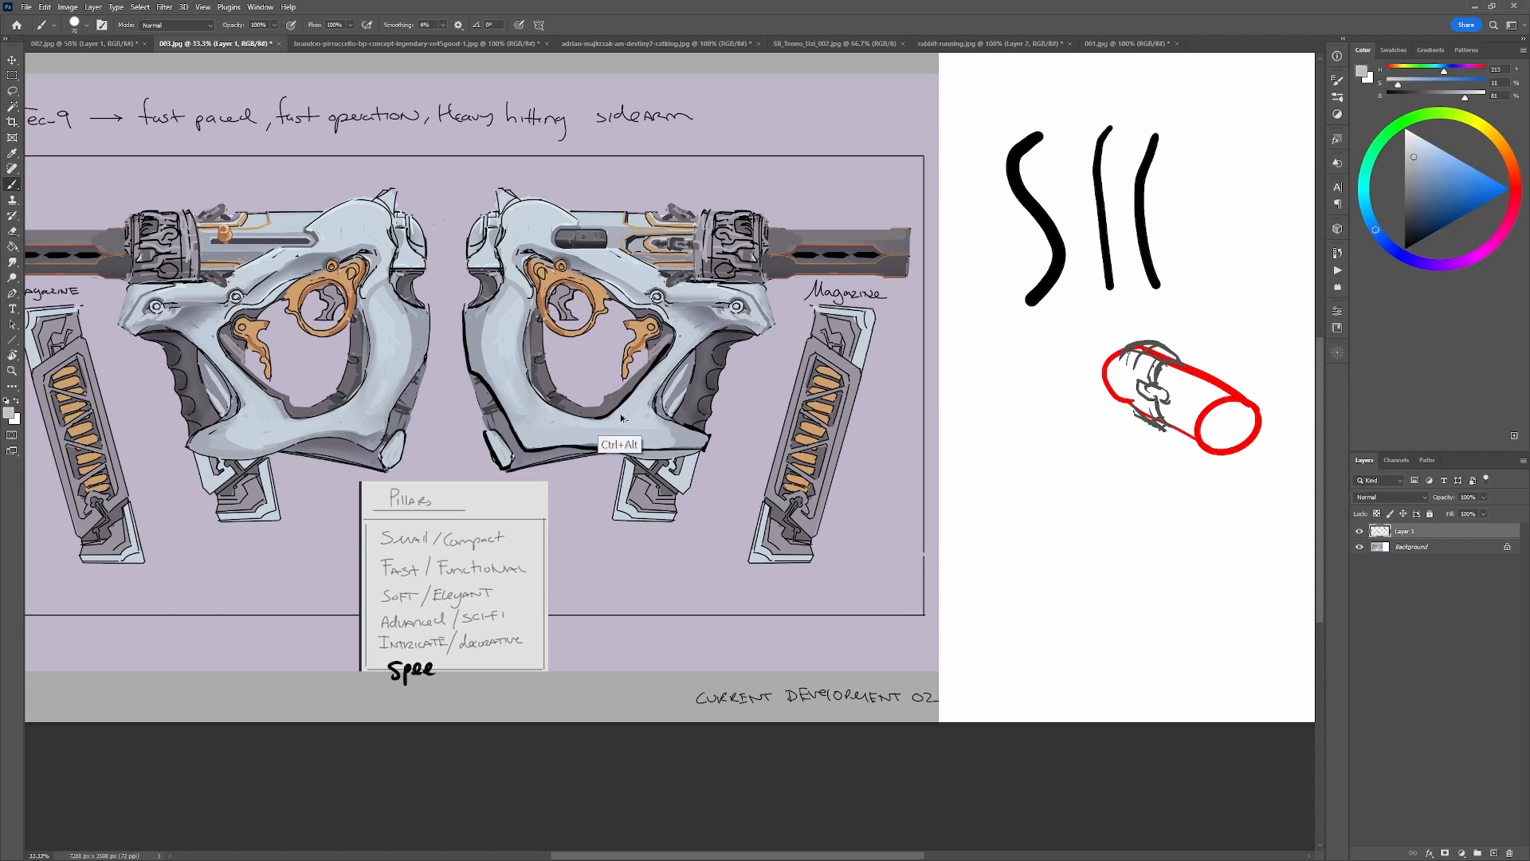
alt+click(617, 412)
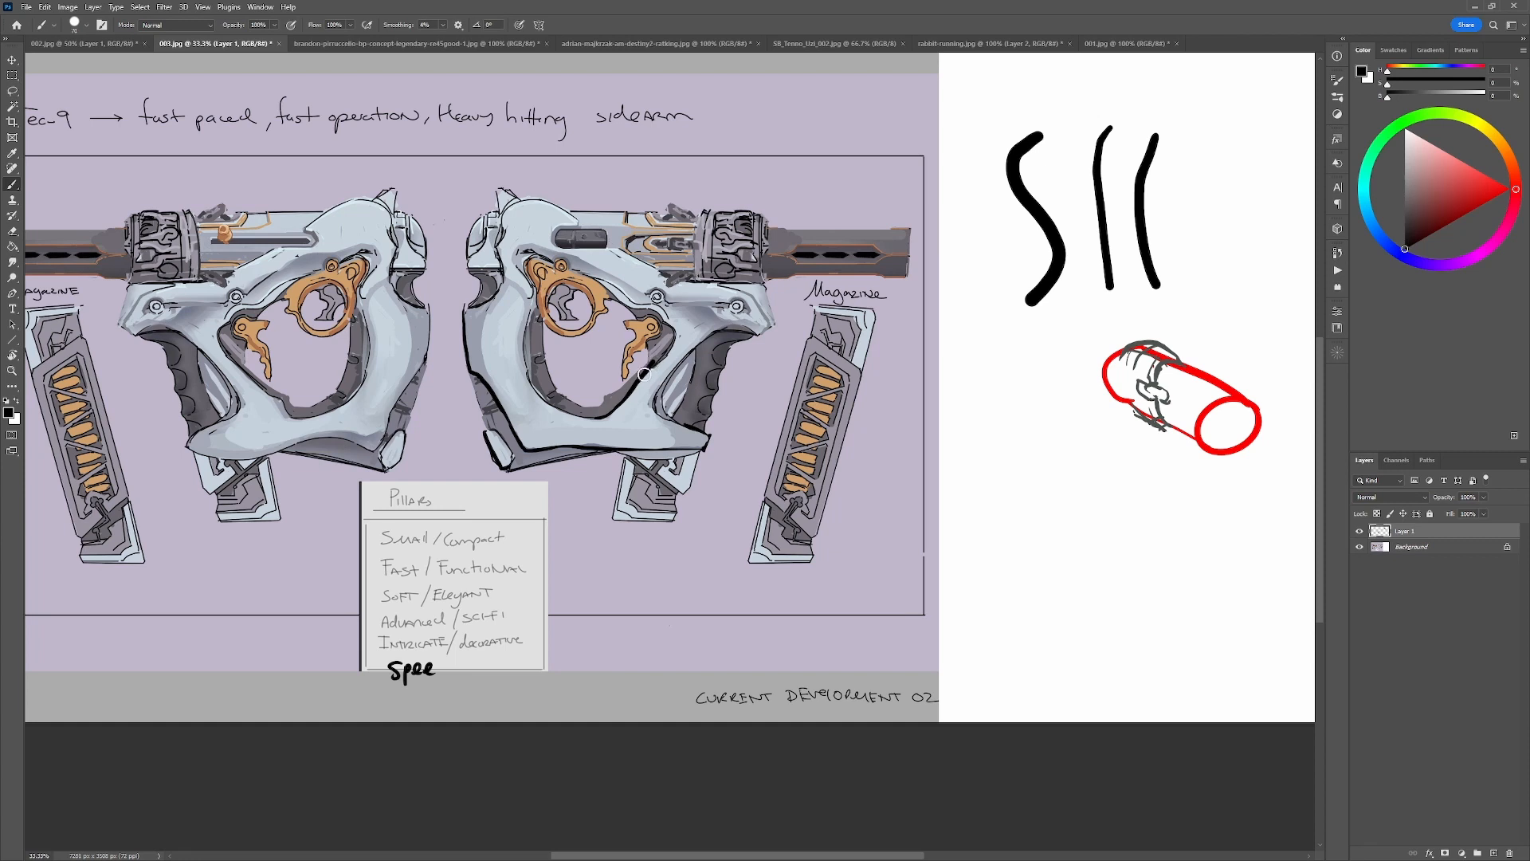
alt+click(626, 409)
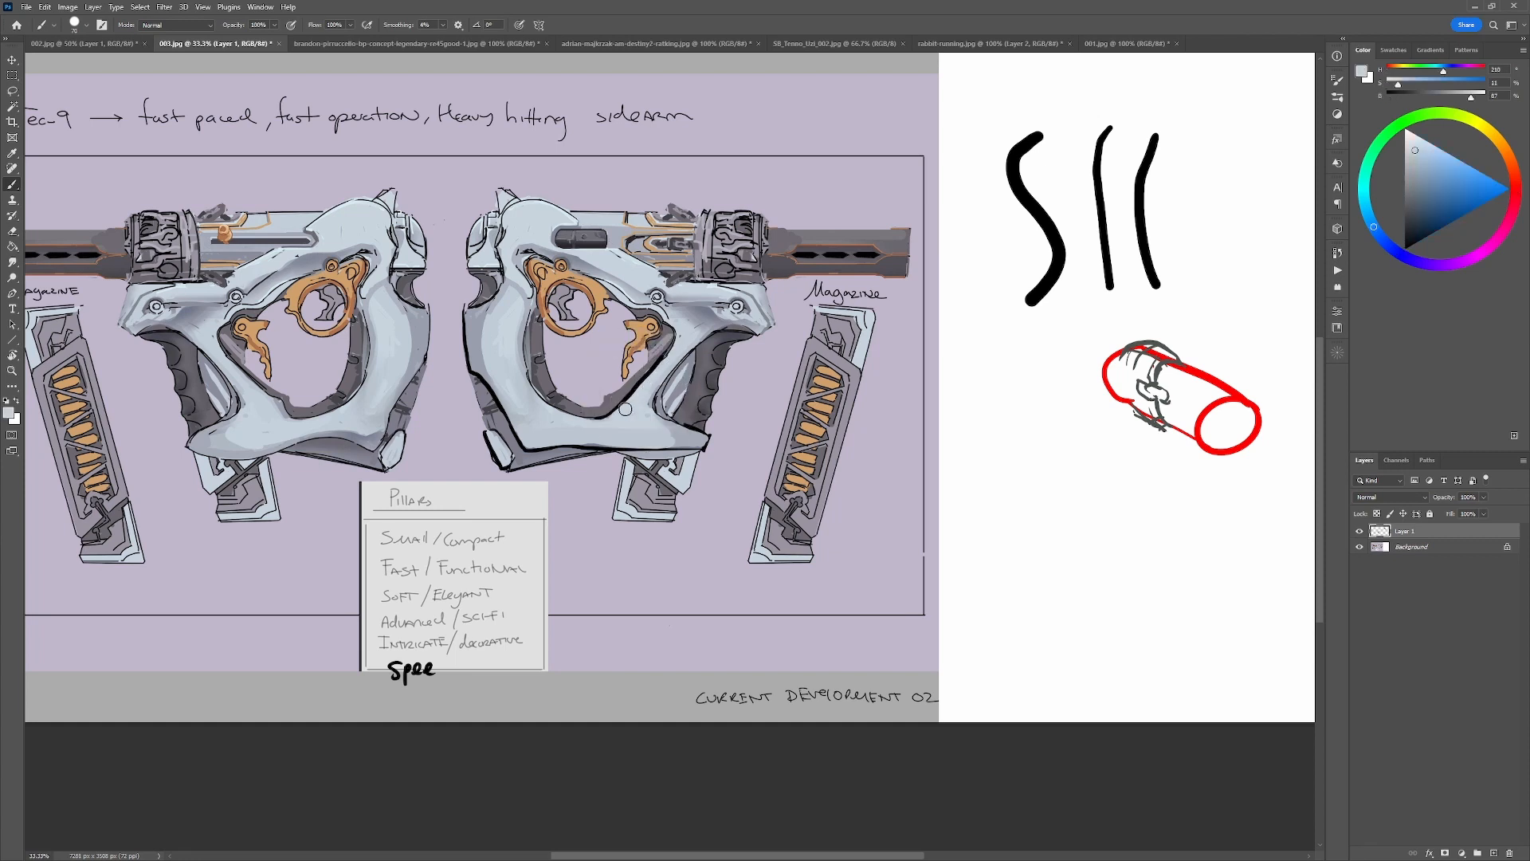
alt+click(633, 383)
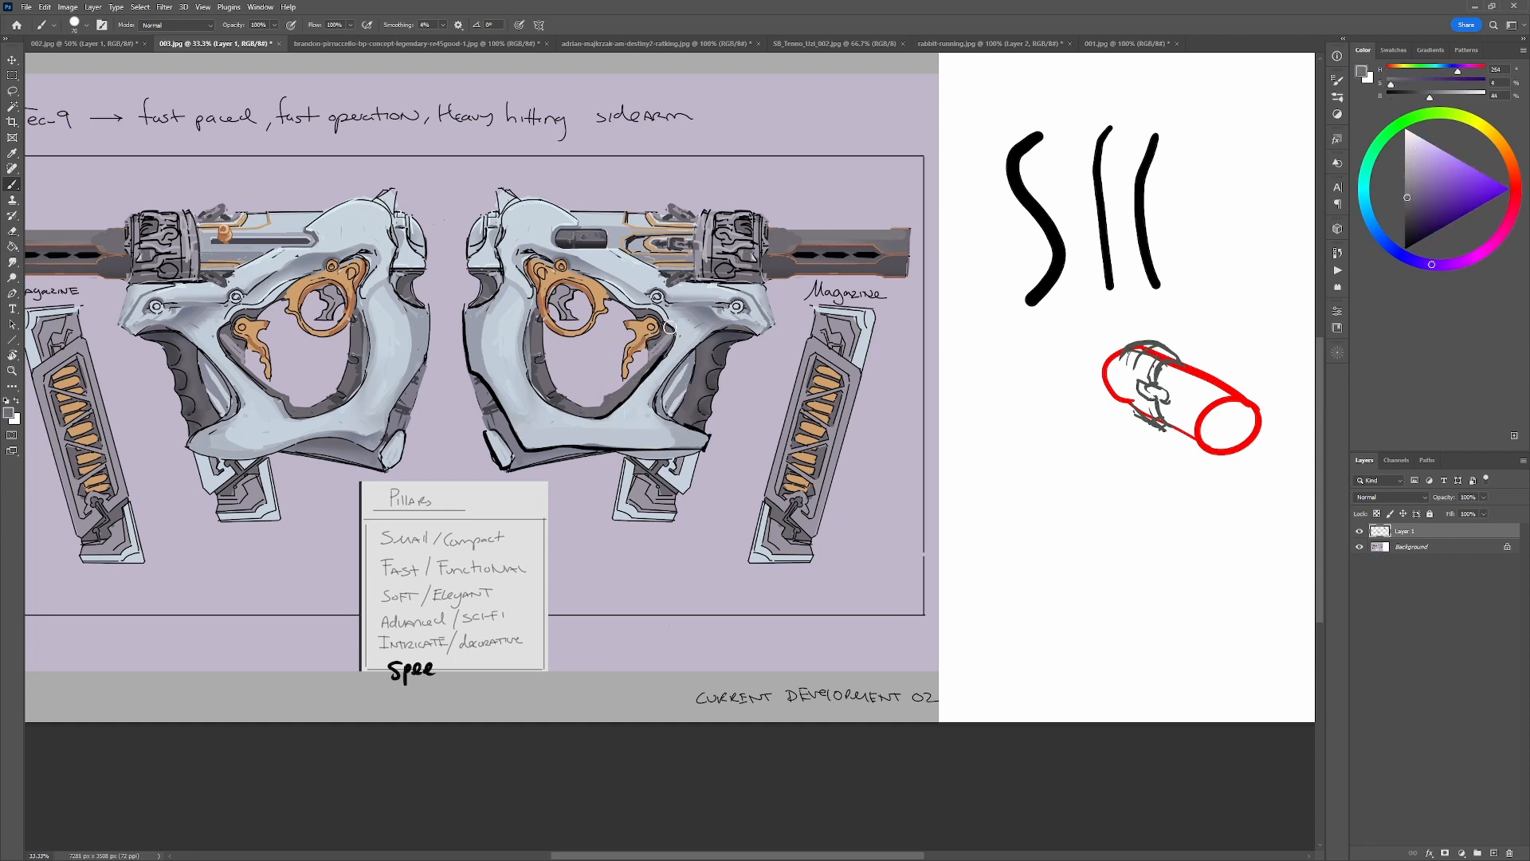
key(d)
mouse_move(596, 286)
mouse_down()
mouse_move(558, 333)
mouse_move(614, 318)
mouse_up()
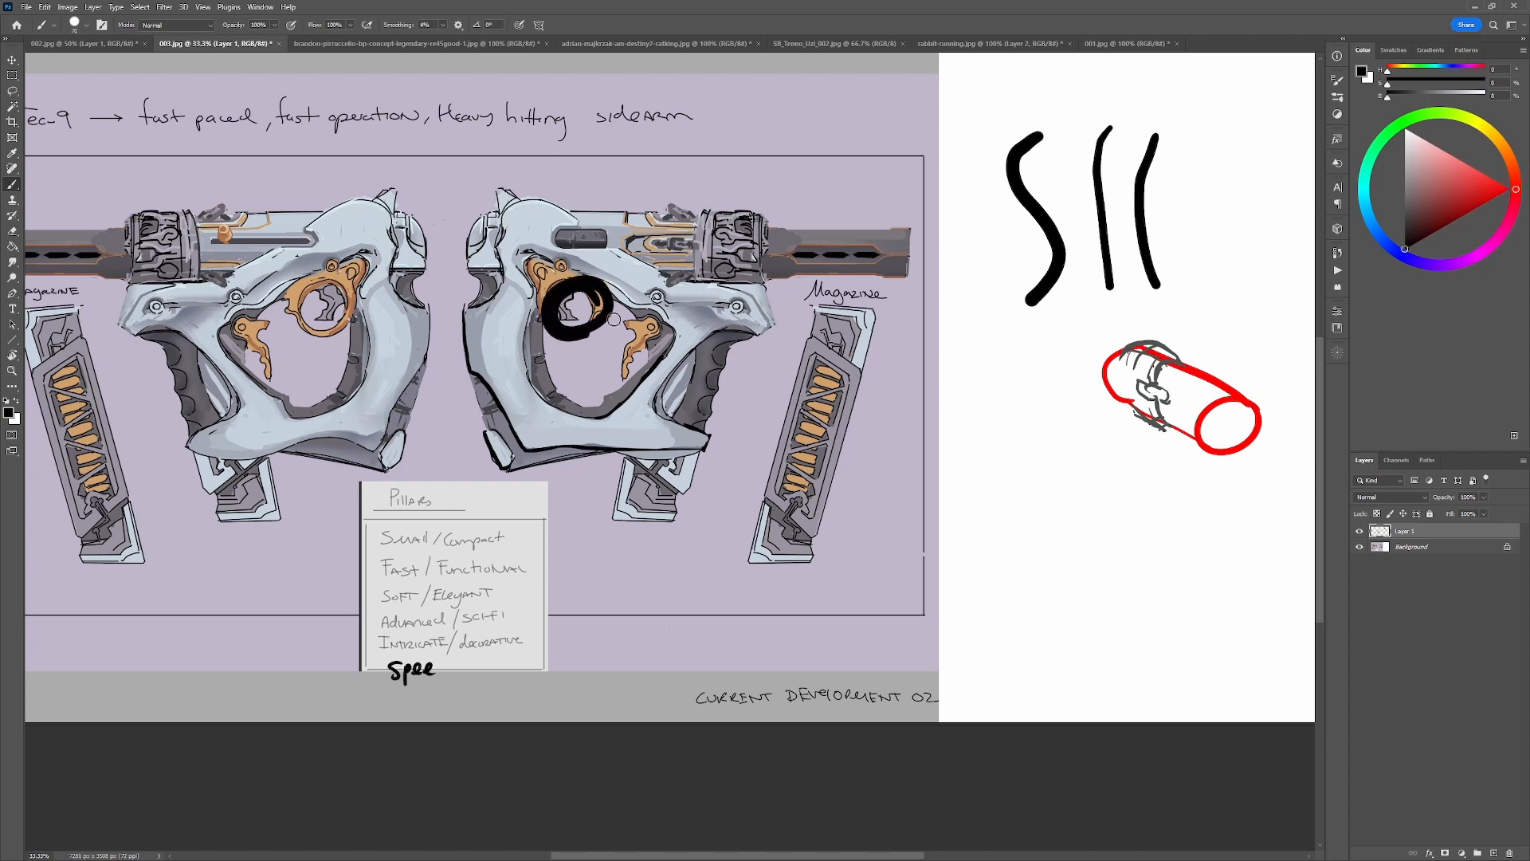
key(ctrl+z)
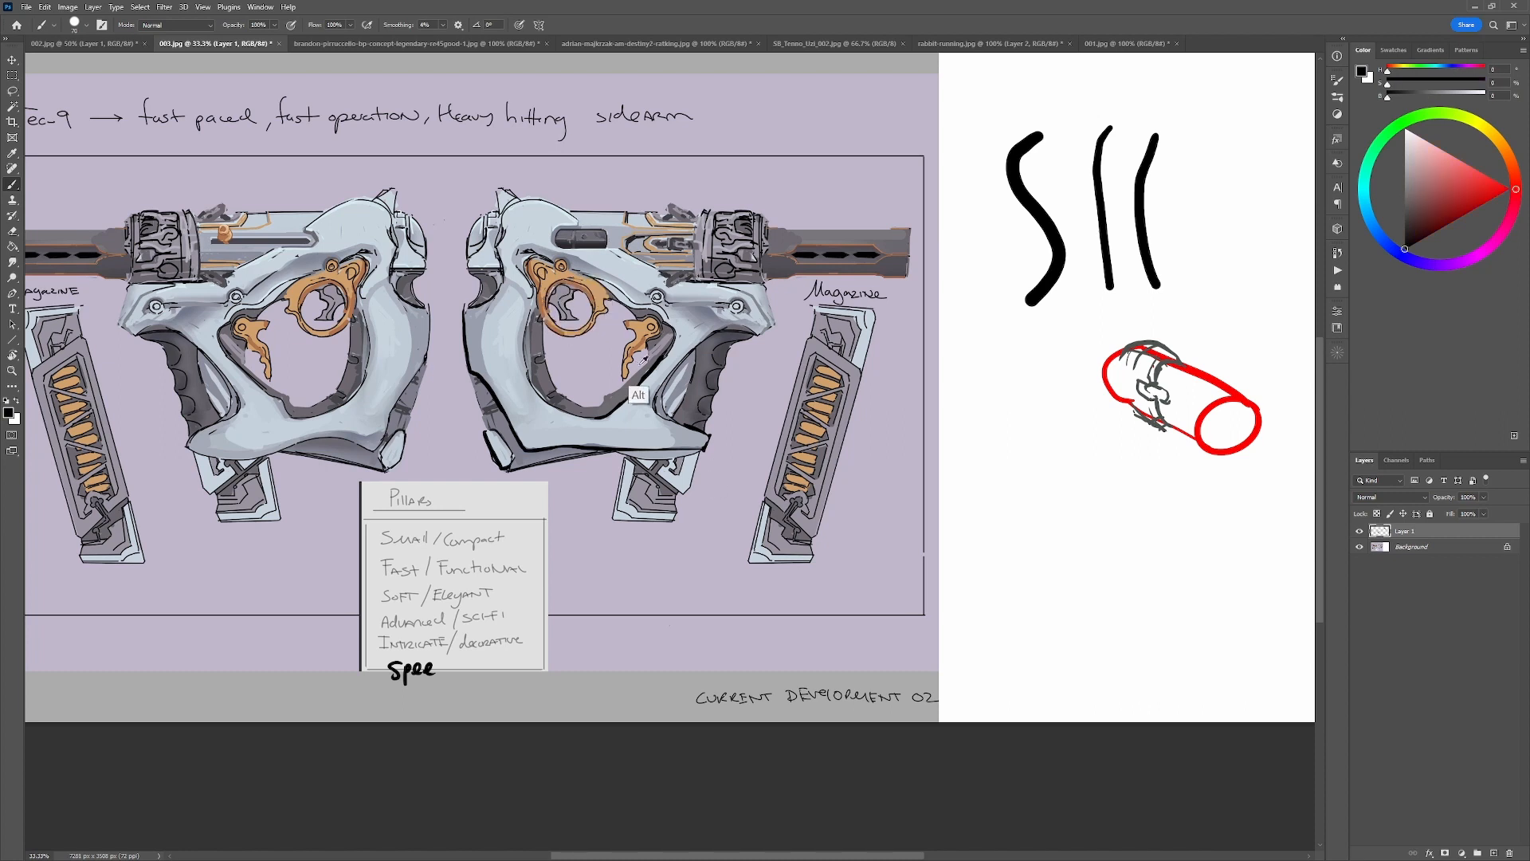
alt+click(638, 395)
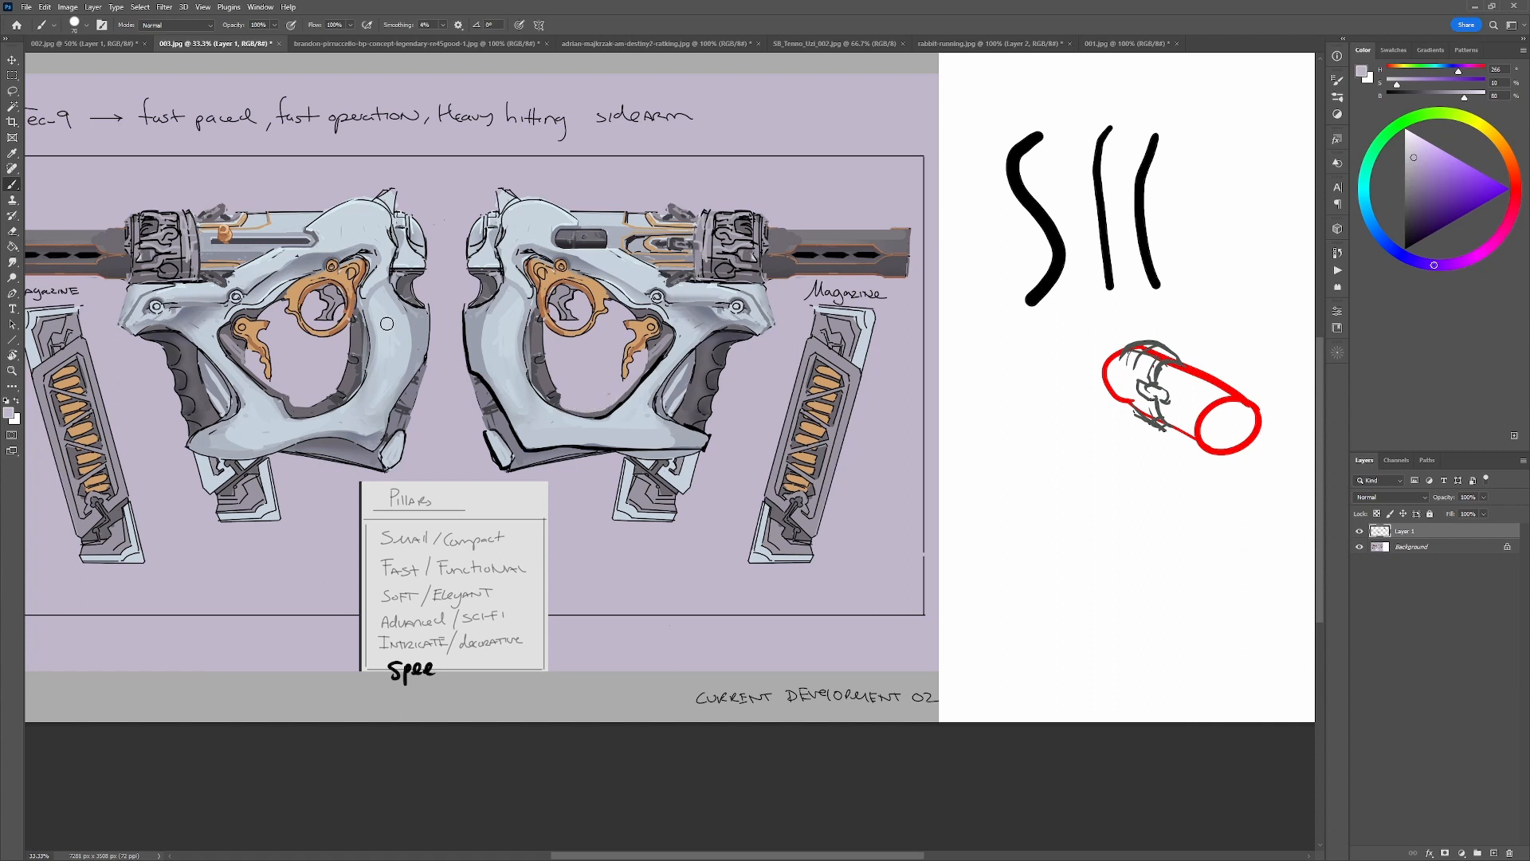
Sketch a red hand with curled fingers and forearm gripping the right-facing gun through the trigger opening, undoing stray strokes.
key(d)
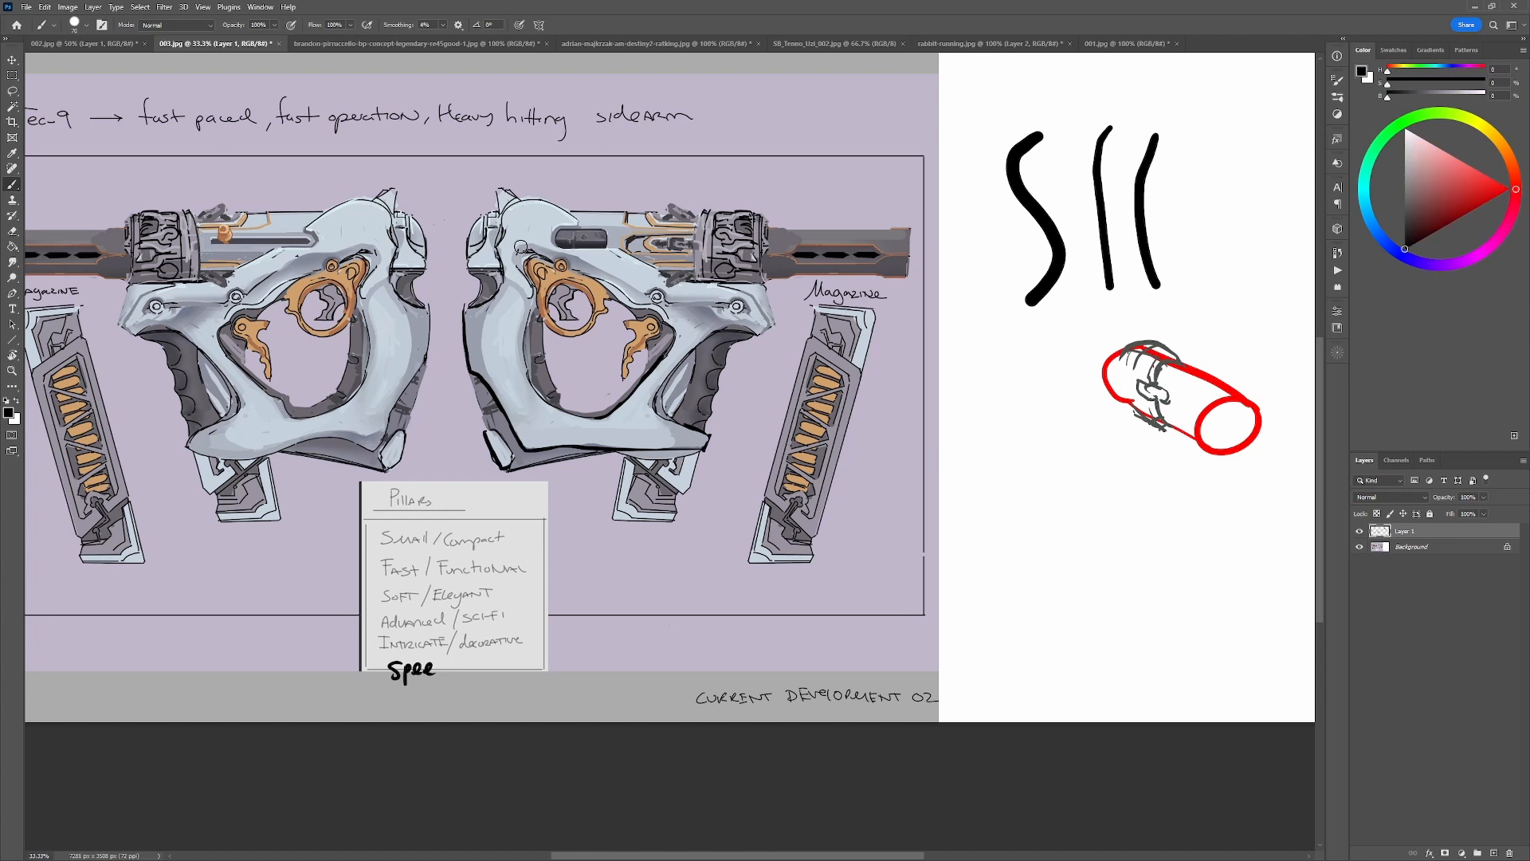
click(1508, 189)
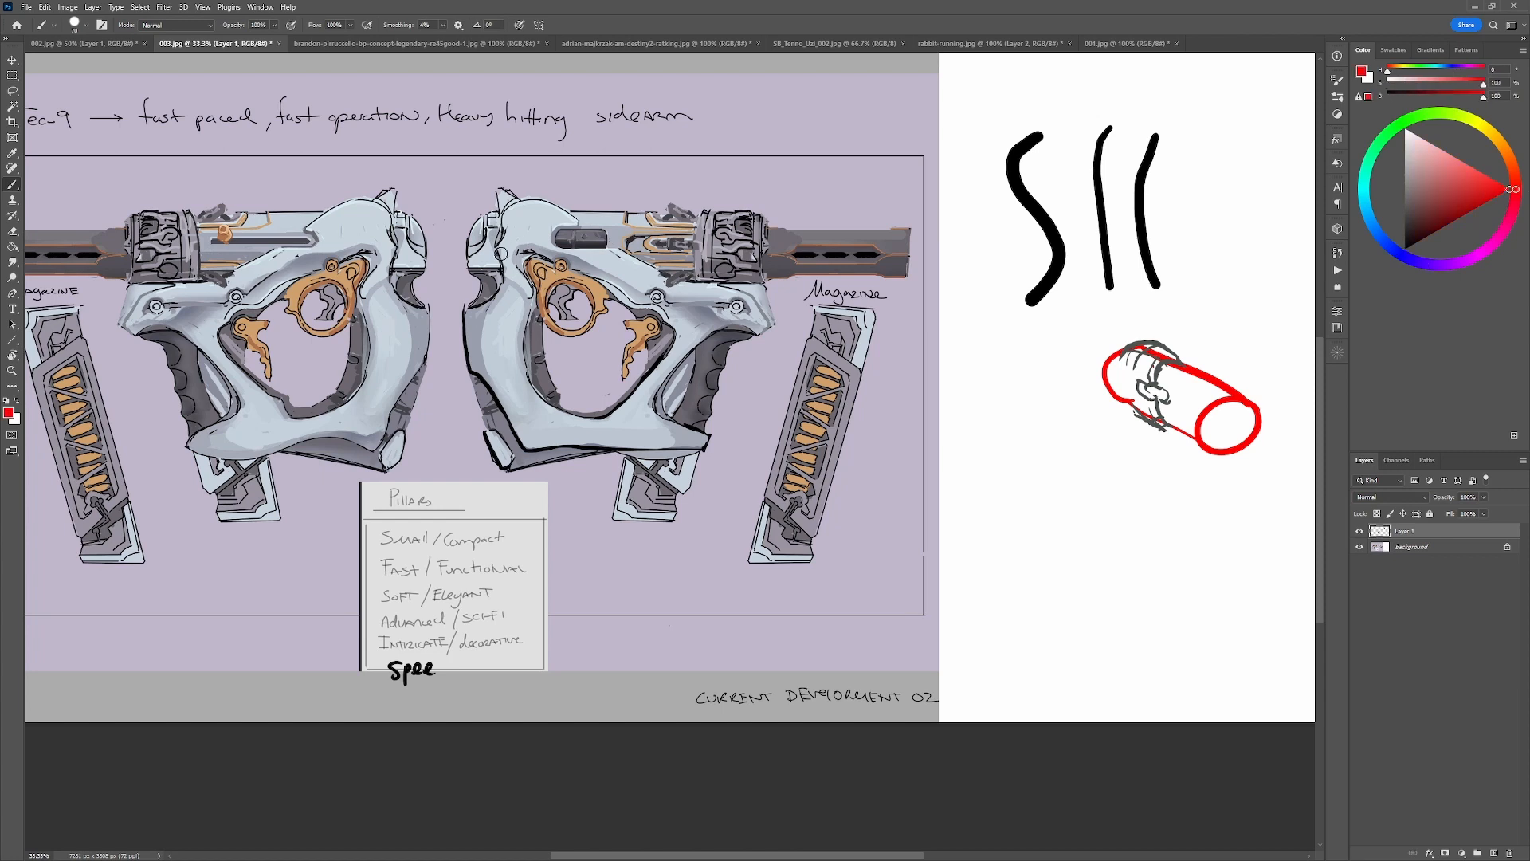
mouse_move(462, 269)
mouse_down()
mouse_move(426, 298)
mouse_move(464, 270)
mouse_move(475, 293)
mouse_move(589, 304)
mouse_move(557, 341)
mouse_move(552, 402)
mouse_up()
key(ctrl+z)
key(ctrl+z)
key(ctrl+z)
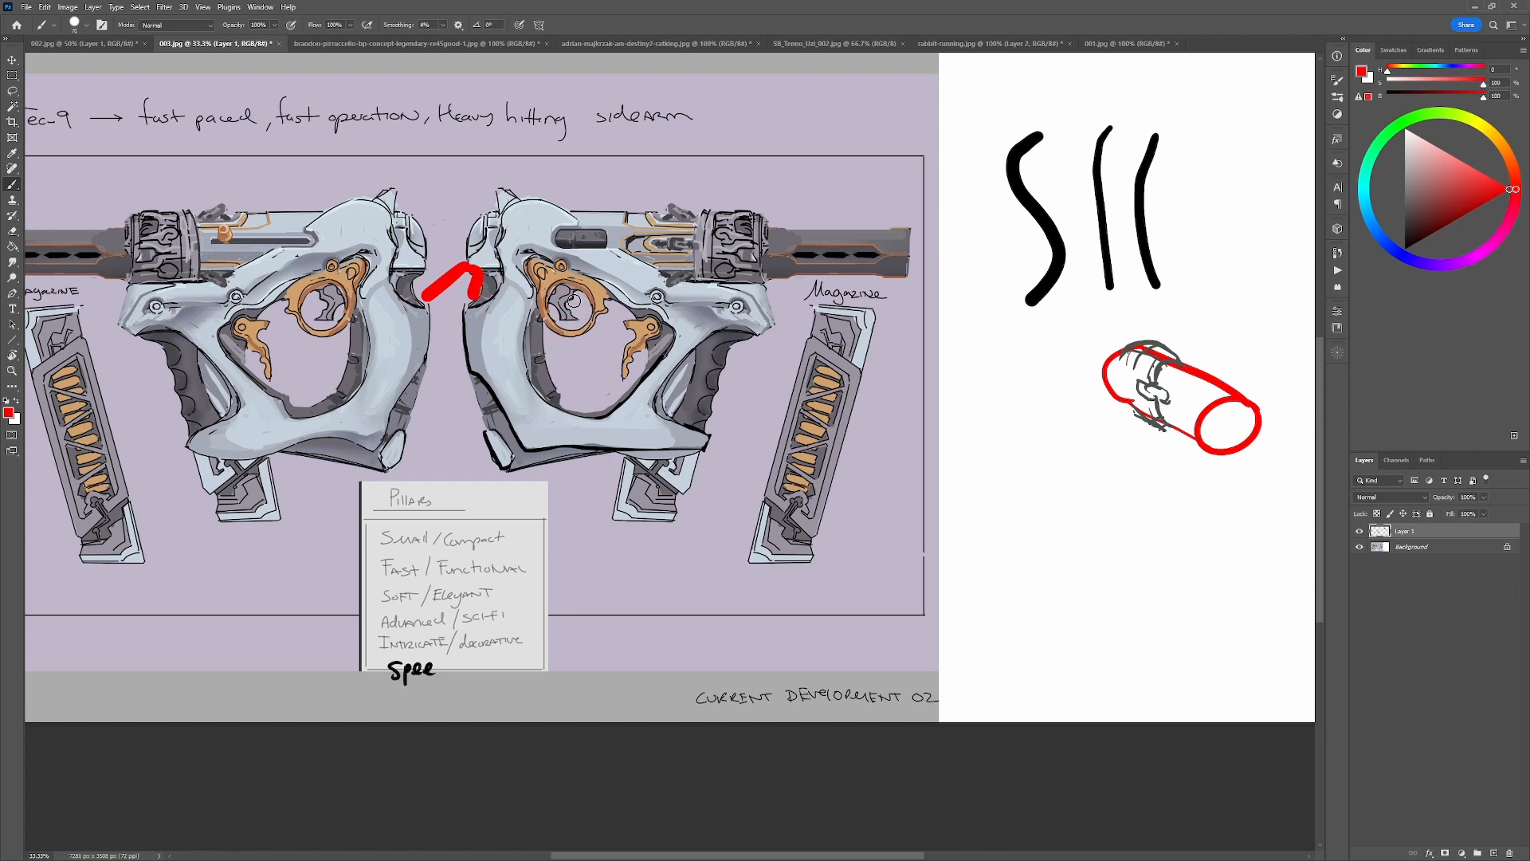
mouse_move(478, 289)
mouse_down()
mouse_move(571, 293)
mouse_move(577, 315)
mouse_move(560, 320)
mouse_move(600, 296)
mouse_up()
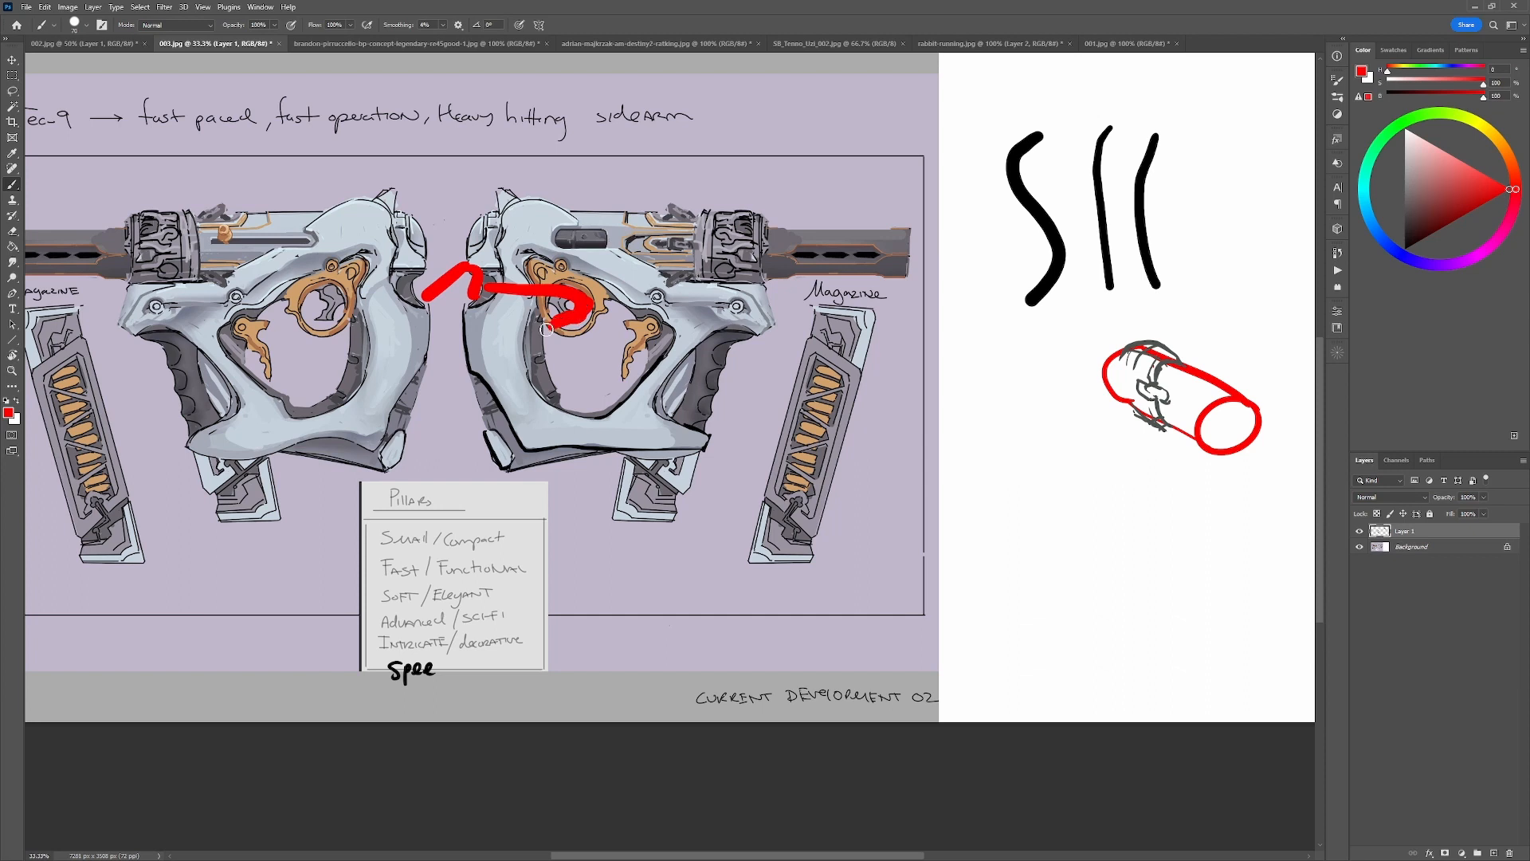
mouse_move(562, 329)
mouse_down()
mouse_move(560, 385)
mouse_move(565, 347)
mouse_move(585, 392)
mouse_move(438, 443)
mouse_up()
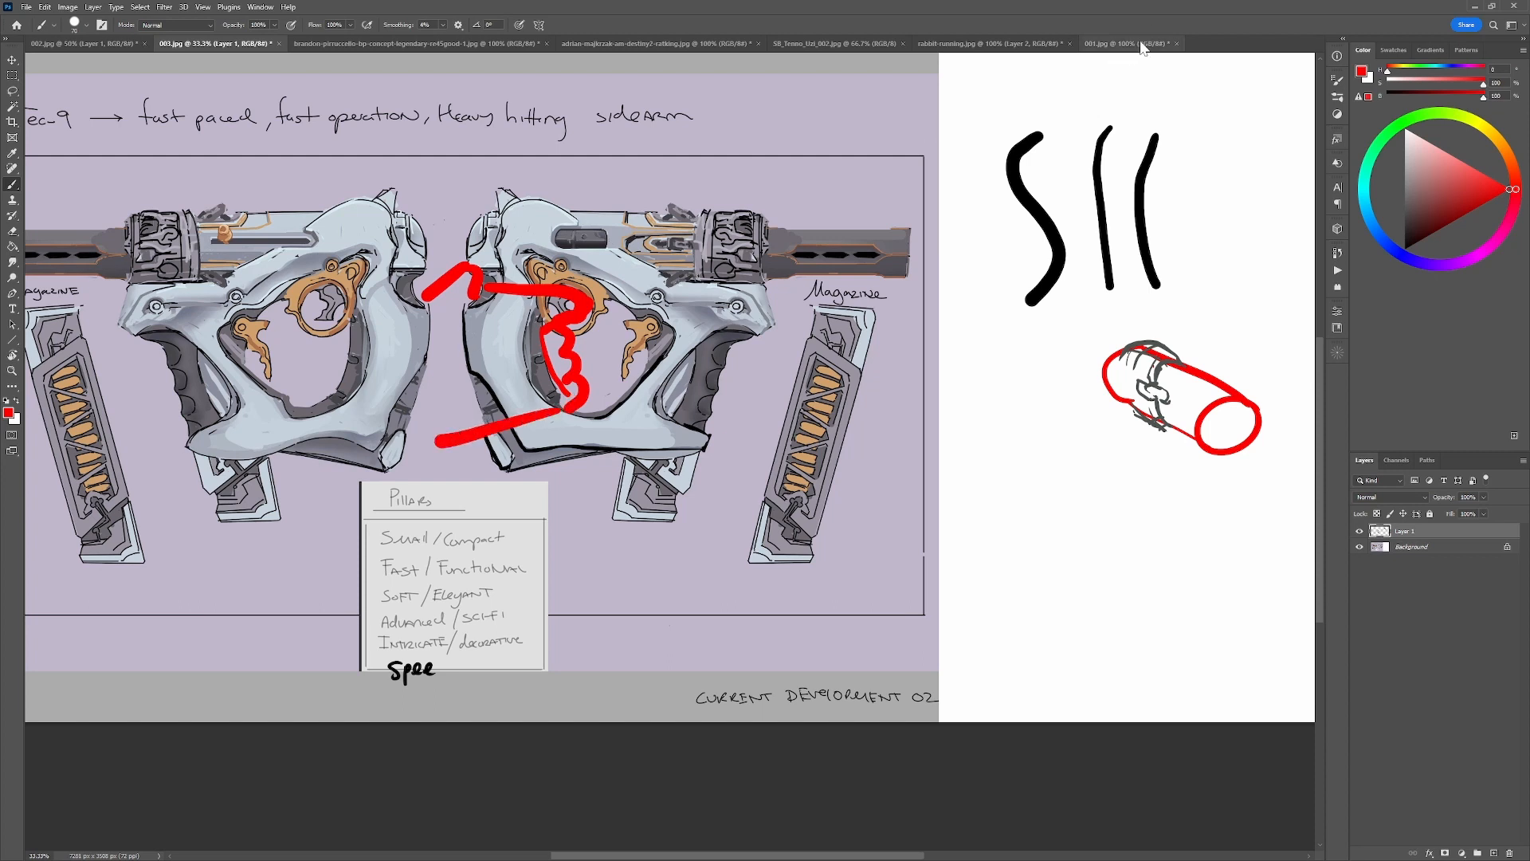
Switch to the Tenno Uzi Concepts sheet and view it at 100% with concept 1 in full view.
click(853, 43)
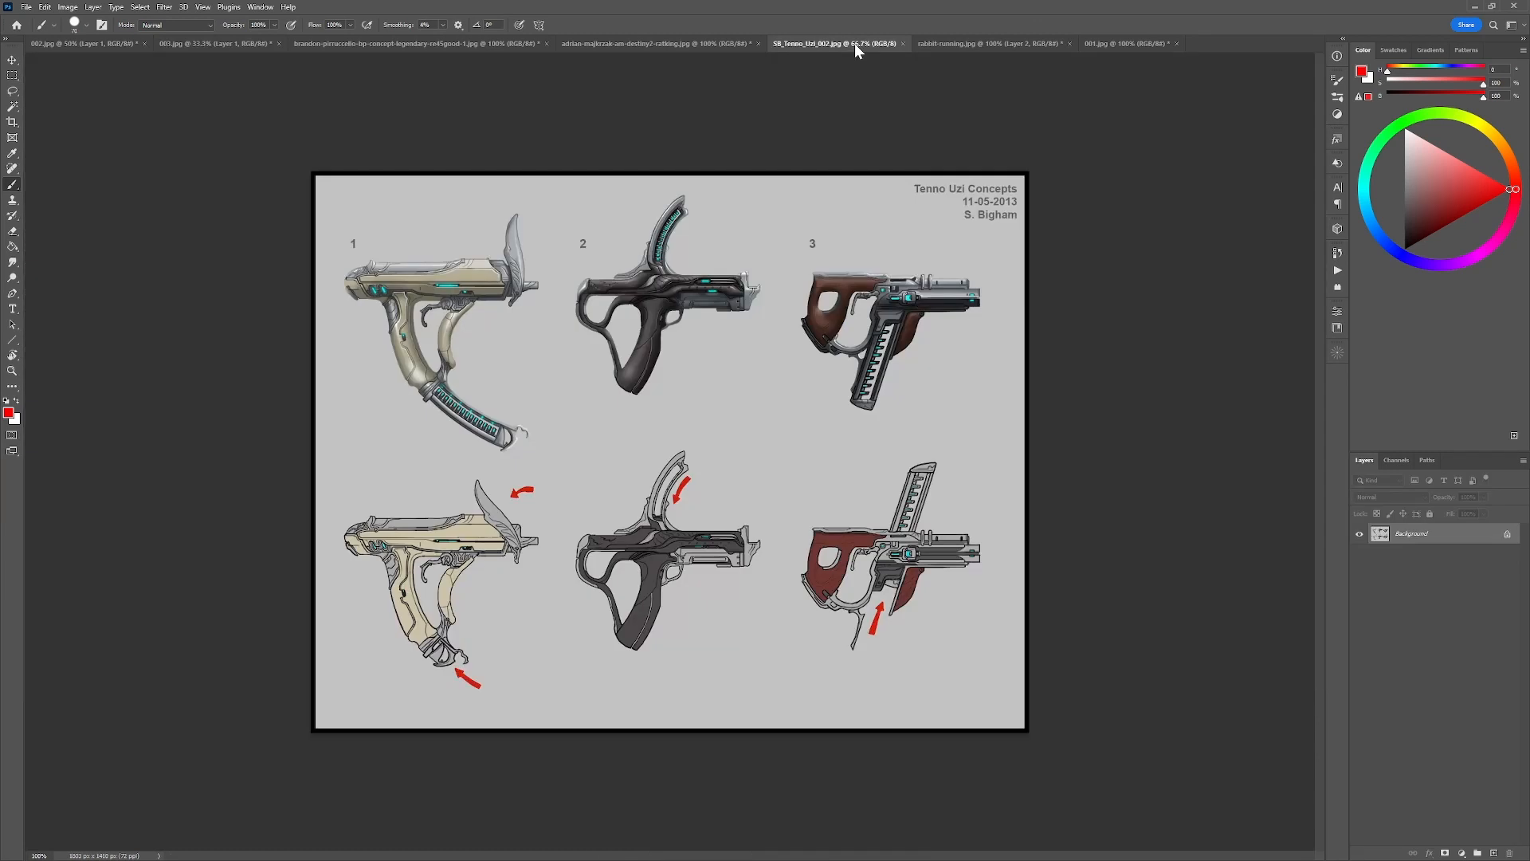
click(1123, 509)
key(ctrl+1)
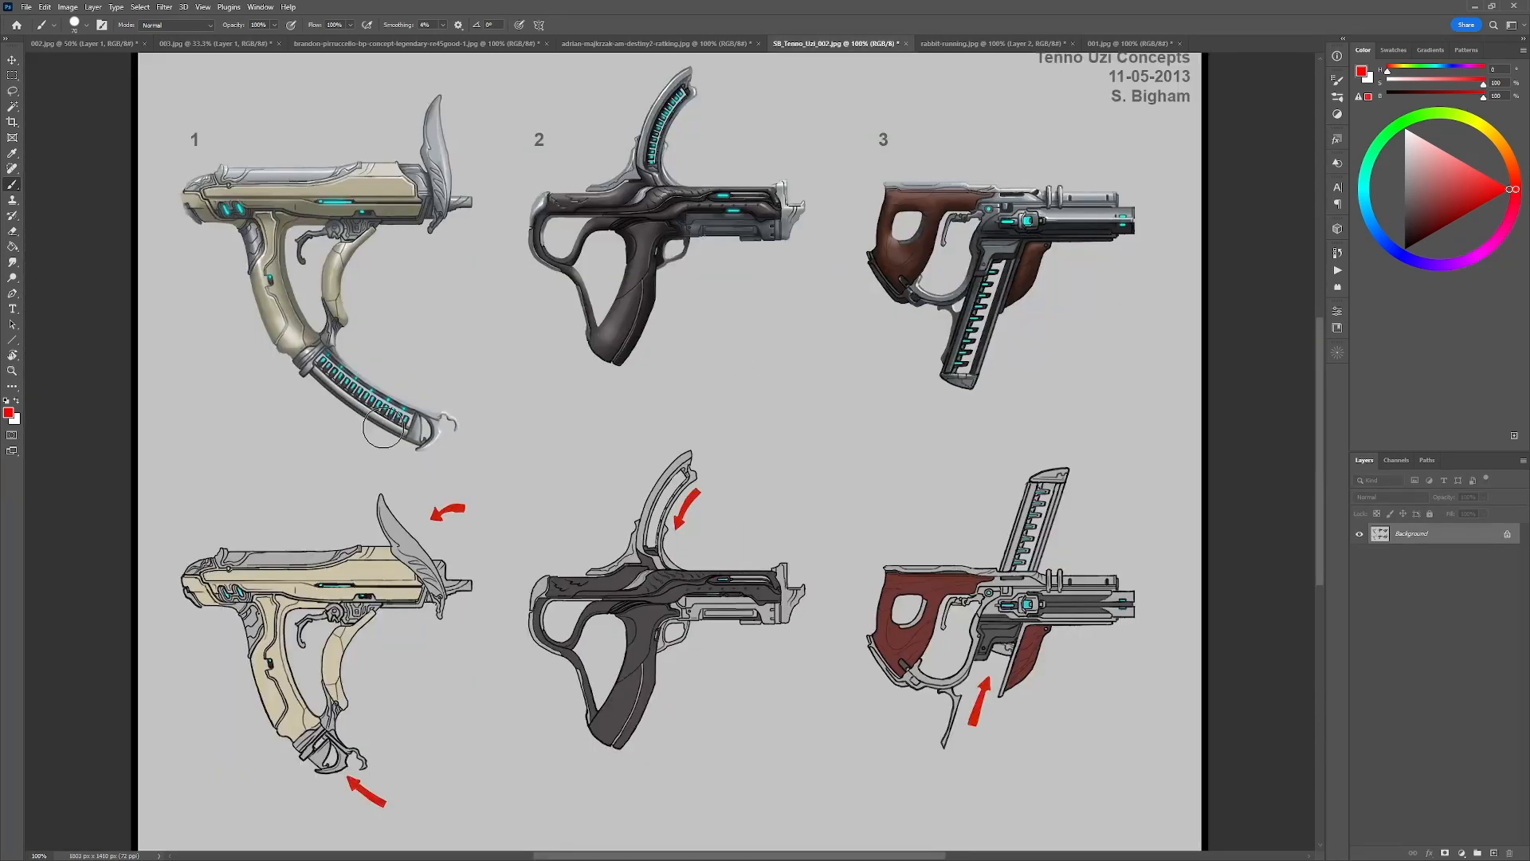
drag(412, 415, 563, 435)
Try a thick red curve along the rear grip of concept 1, and undo the strokes.
mouse_move(622, 303)
mouse_down()
mouse_move(365, 151)
mouse_move(476, 519)
mouse_move(642, 242)
mouse_up()
key(ctrl+z)
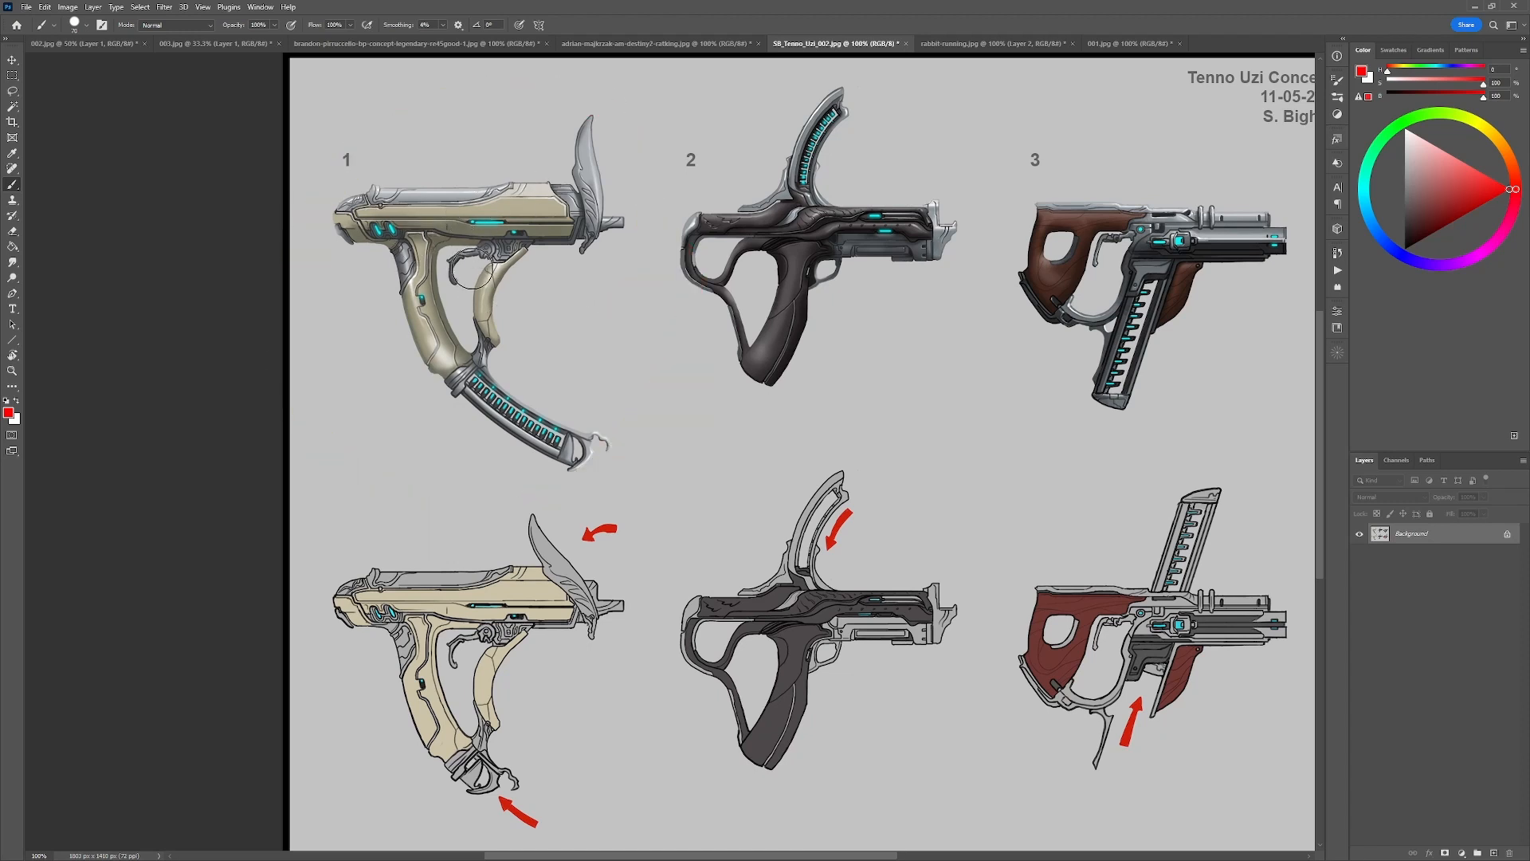
mouse_move(371, 246)
mouse_down()
mouse_move(460, 252)
mouse_move(408, 244)
mouse_move(434, 330)
mouse_move(467, 365)
mouse_up()
key(ctrl+z)
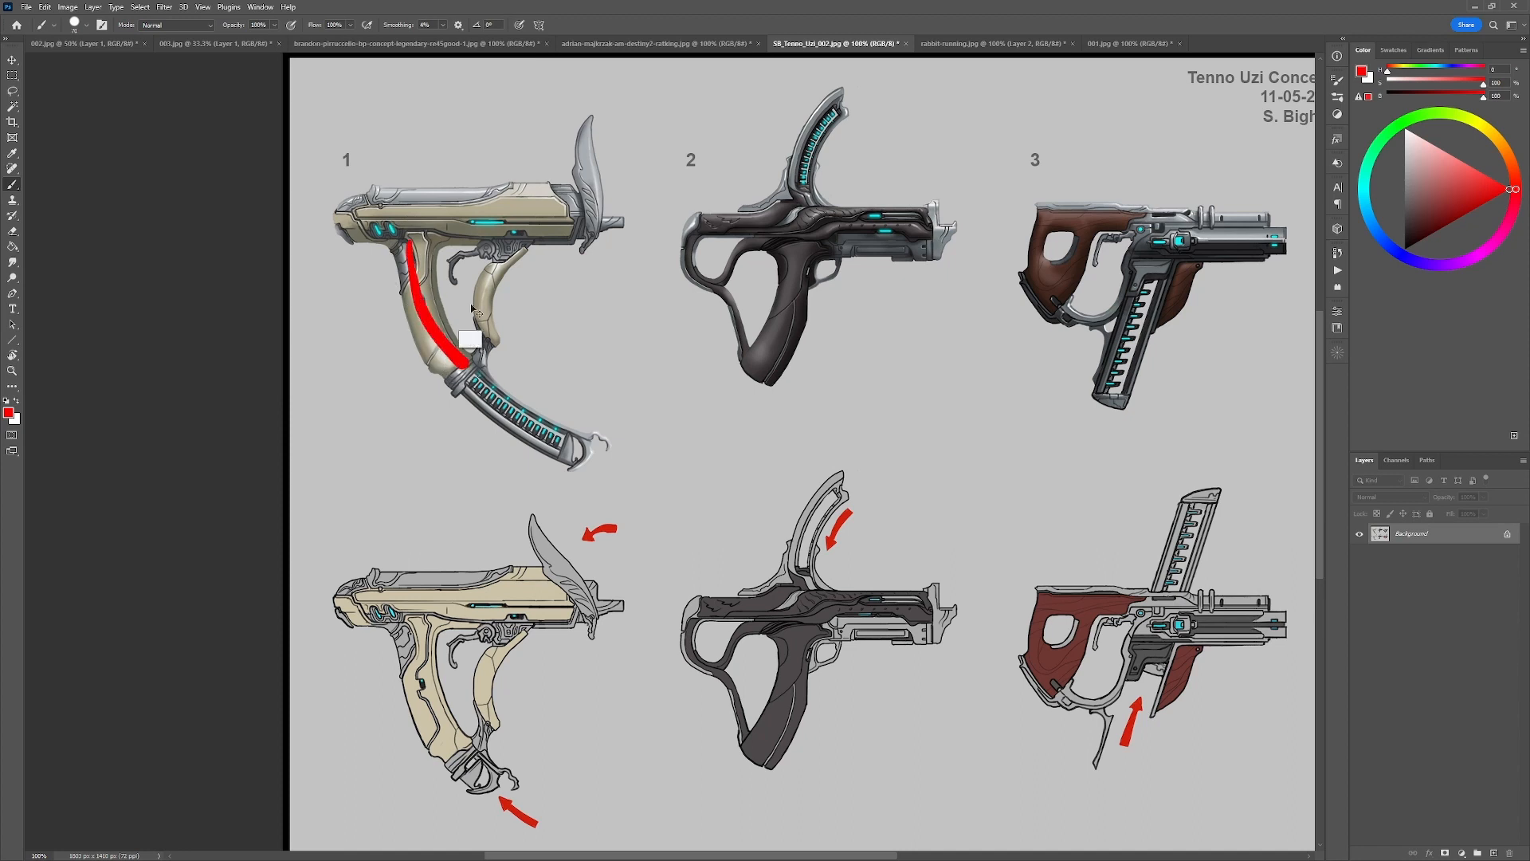
key(ctrl+z)
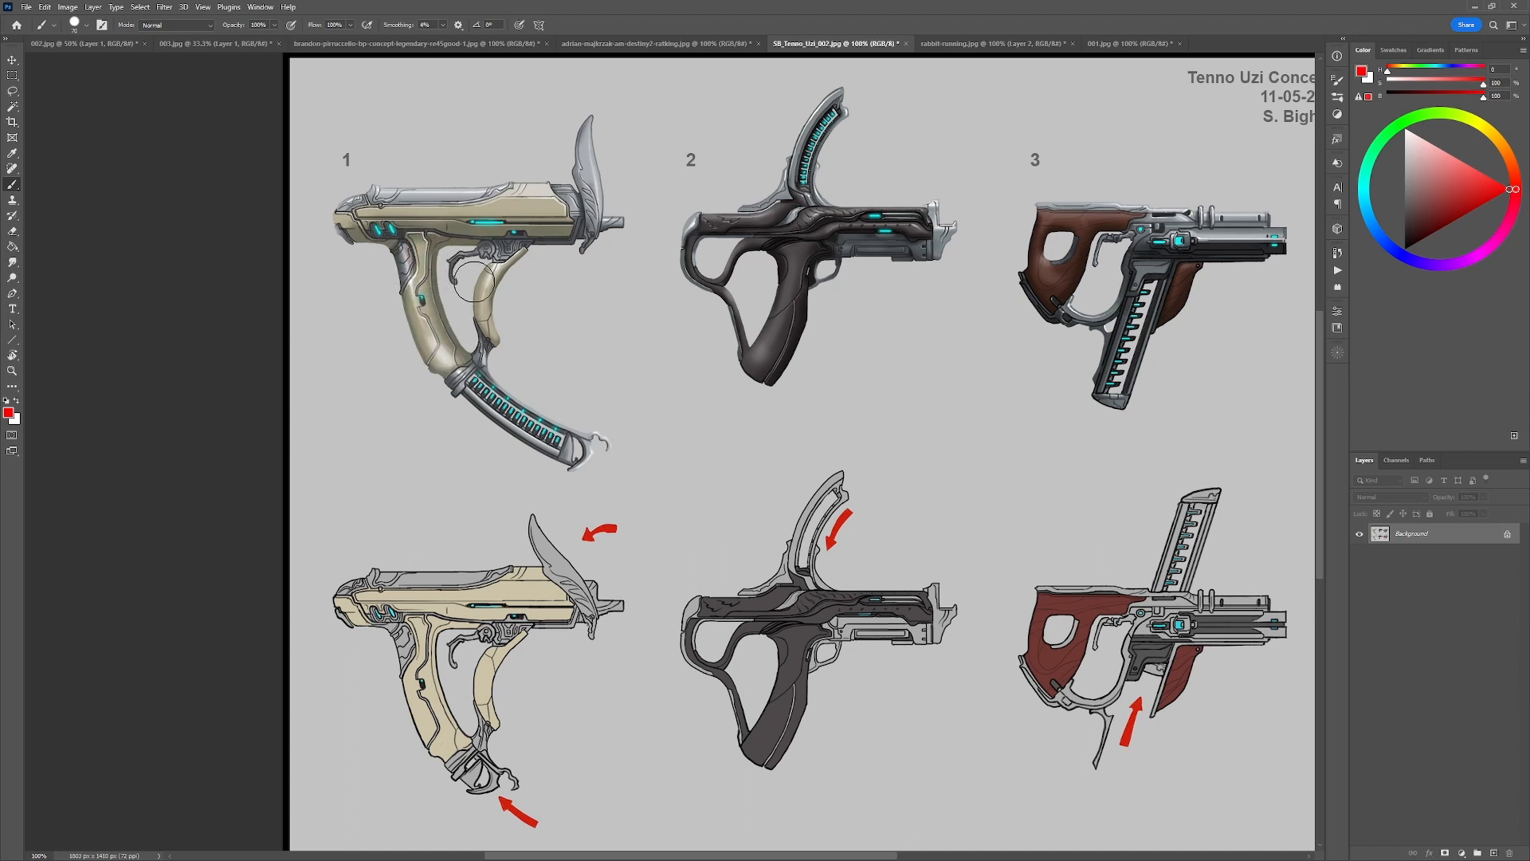
Try a blocky red hand shape with extending strokes beside the grip of concept 1, and undo it.
mouse_move(550, 298)
mouse_down()
mouse_move(610, 300)
mouse_move(592, 356)
mouse_move(549, 350)
mouse_move(570, 339)
mouse_up()
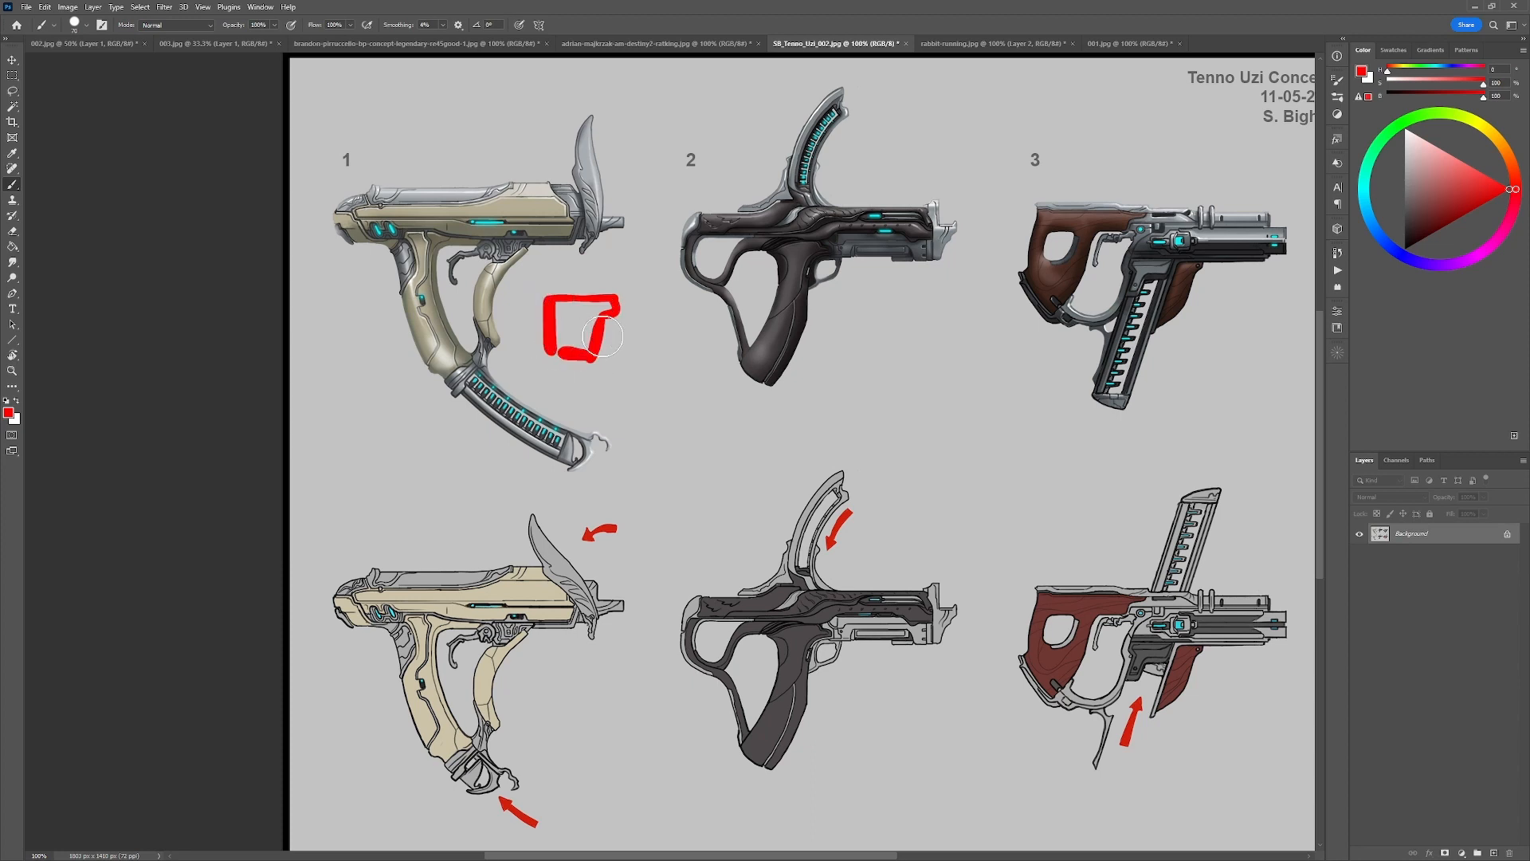
drag(603, 325, 639, 398)
drag(557, 362, 577, 391)
drag(598, 325, 570, 349)
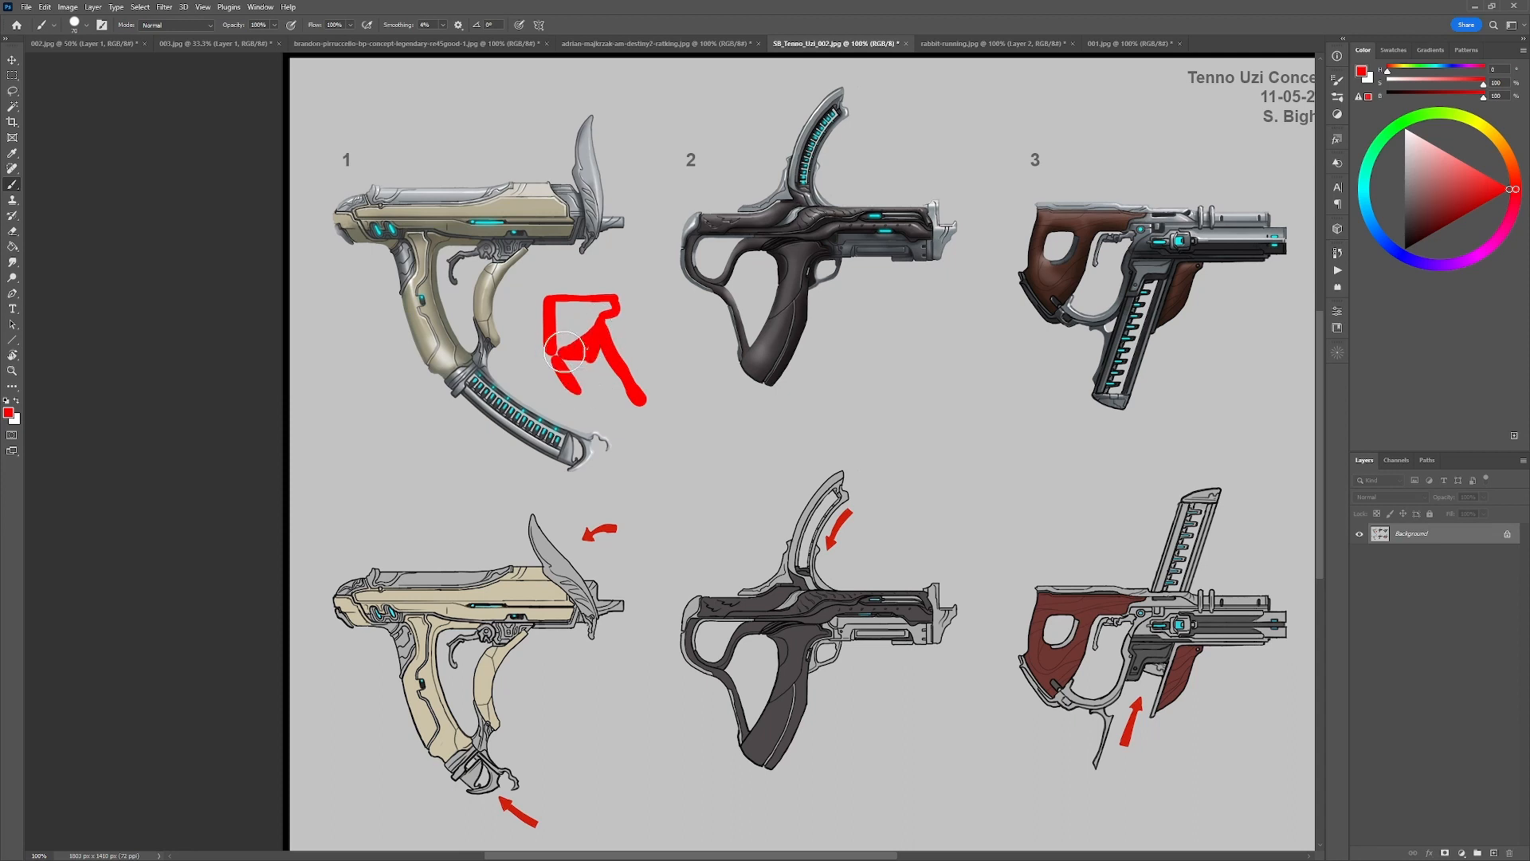
key(ctrl+z)
key(ctrl+z)
key(ctrl+z)
key(ctrl+z)
Outline a red gripping hand over the handle of concept 1, and sketch a circled blocky gun grip between concepts 1 and 2.
key(ctrl+z)
key(ctrl+z)
key(ctrl+z)
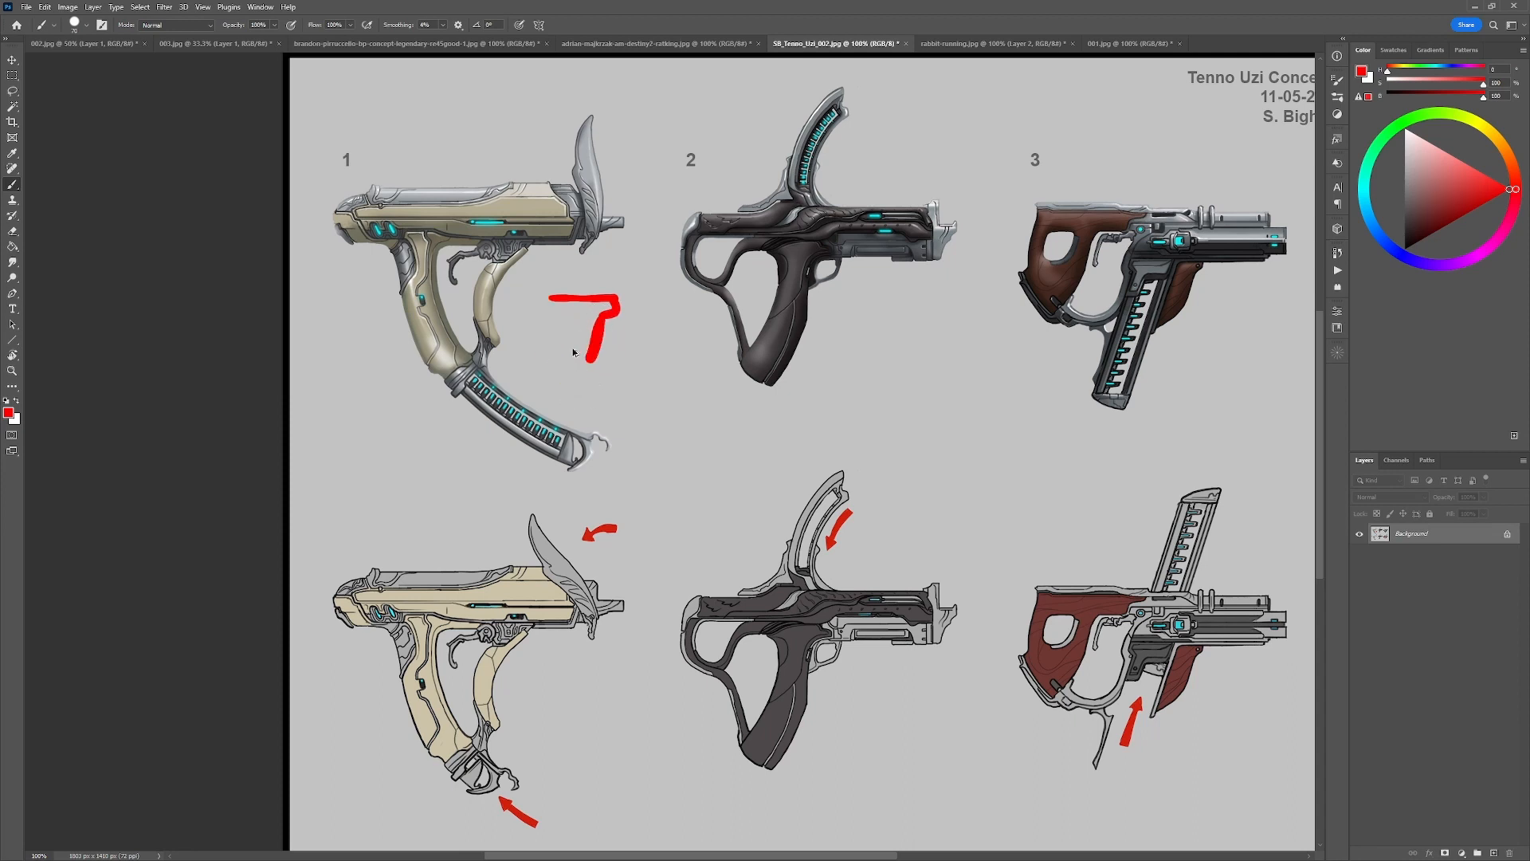
mouse_move(406, 263)
mouse_down()
mouse_move(428, 371)
mouse_move(457, 375)
mouse_move(454, 251)
mouse_up()
key(ctrl+z)
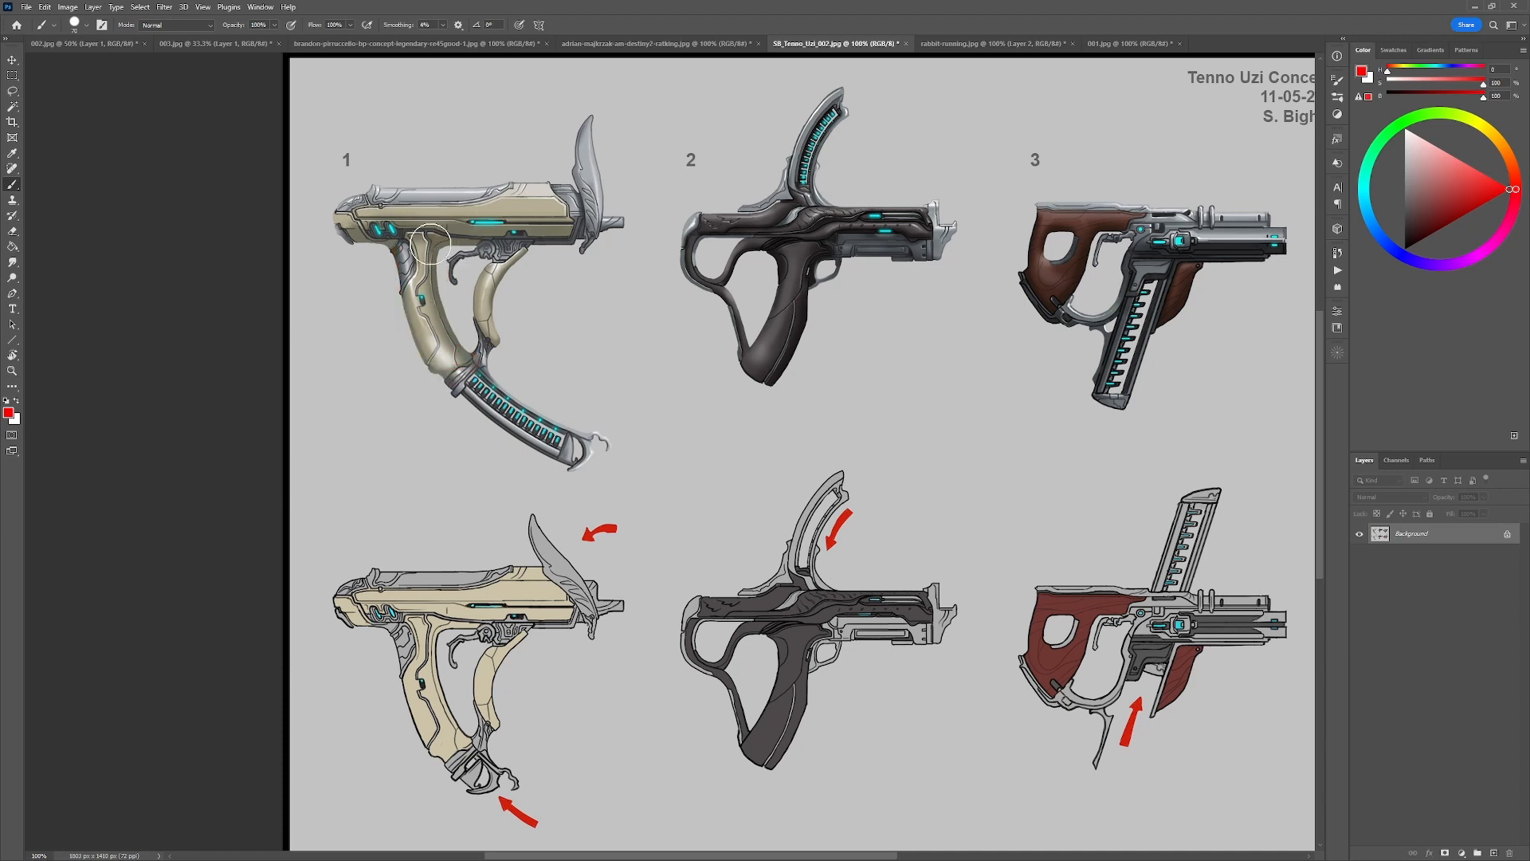
mouse_move(438, 252)
mouse_down()
mouse_move(470, 262)
mouse_move(461, 306)
mouse_move(396, 251)
mouse_move(384, 277)
mouse_move(458, 322)
mouse_move(452, 281)
mouse_move(455, 312)
mouse_up()
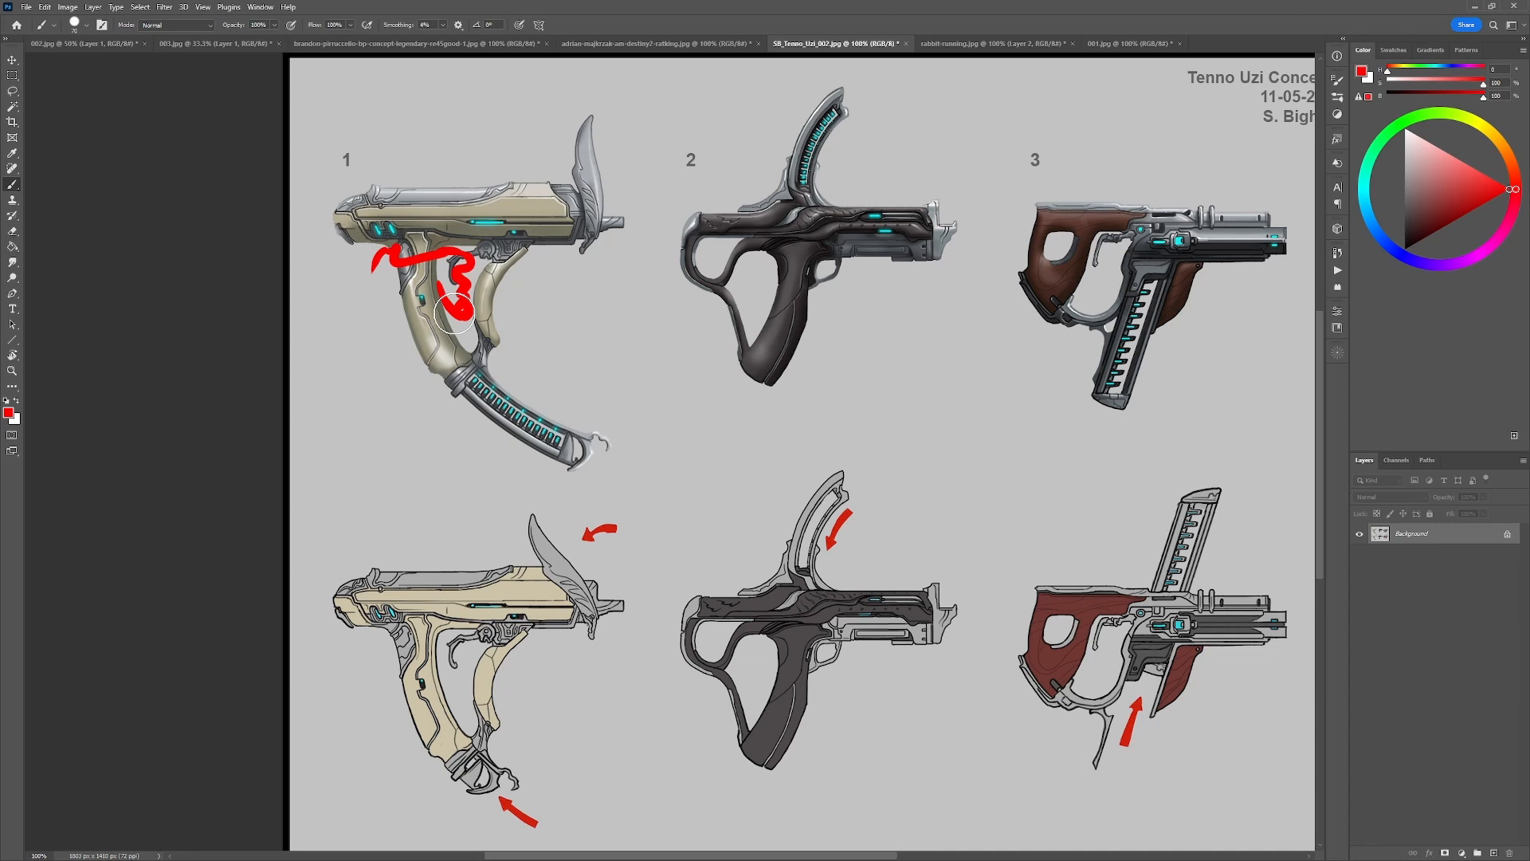
mouse_move(617, 271)
mouse_down()
mouse_move(608, 351)
mouse_move(687, 267)
mouse_move(625, 264)
mouse_move(824, 214)
mouse_move(685, 296)
mouse_move(737, 286)
mouse_move(693, 304)
mouse_move(654, 407)
mouse_move(737, 251)
mouse_up()
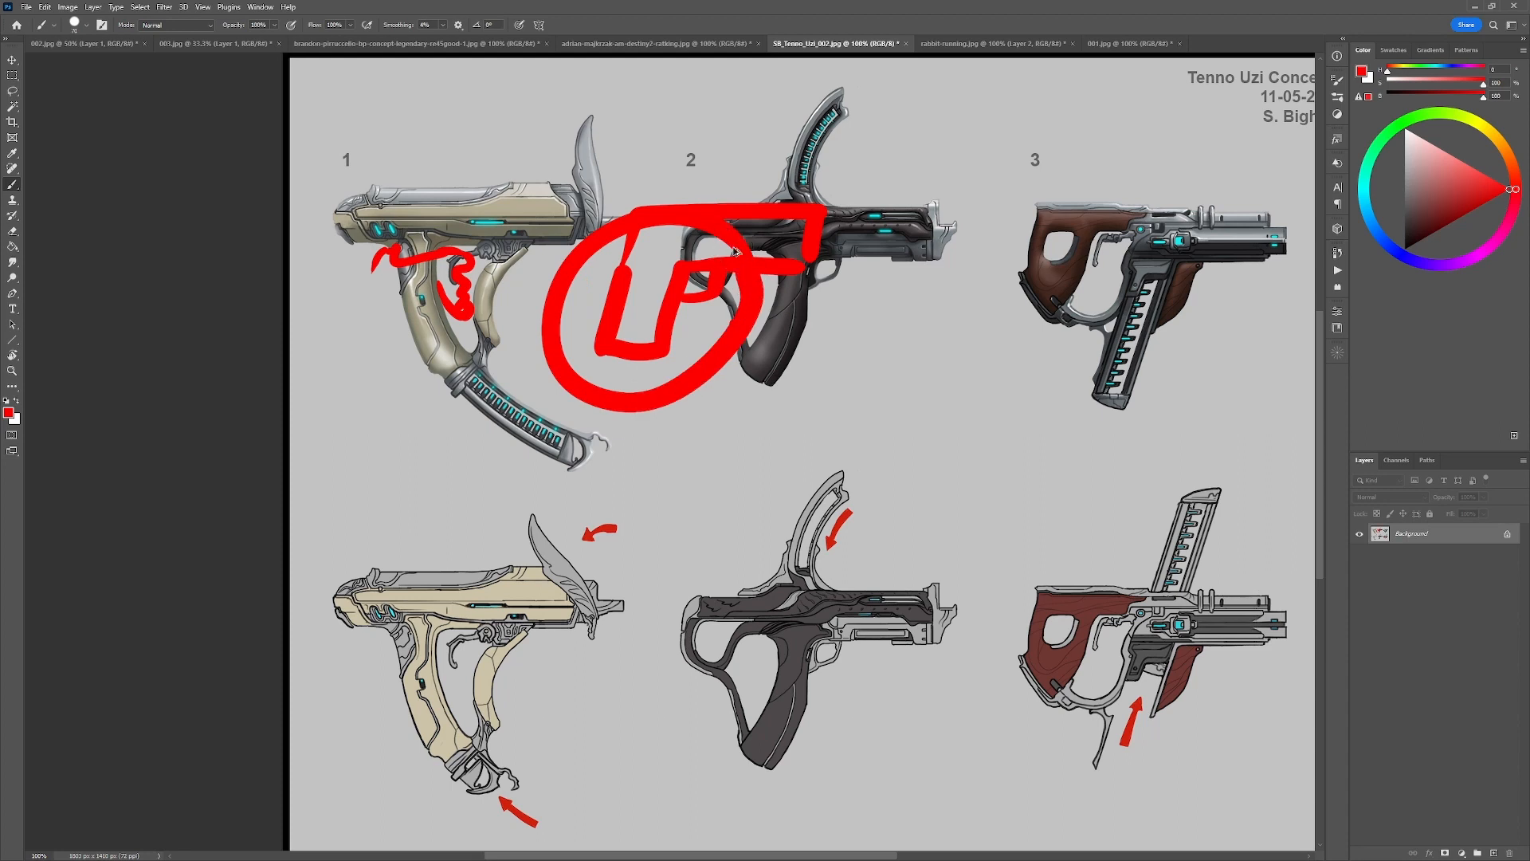
Undo the circled grip sketch and the red hand outline on the Tenno Uzi Concepts sheet.
key(ctrl+z)
key(ctrl+z)
key(ctrl+z)
key(ctrl+z)
key(ctrl+z)
key(ctrl+z)
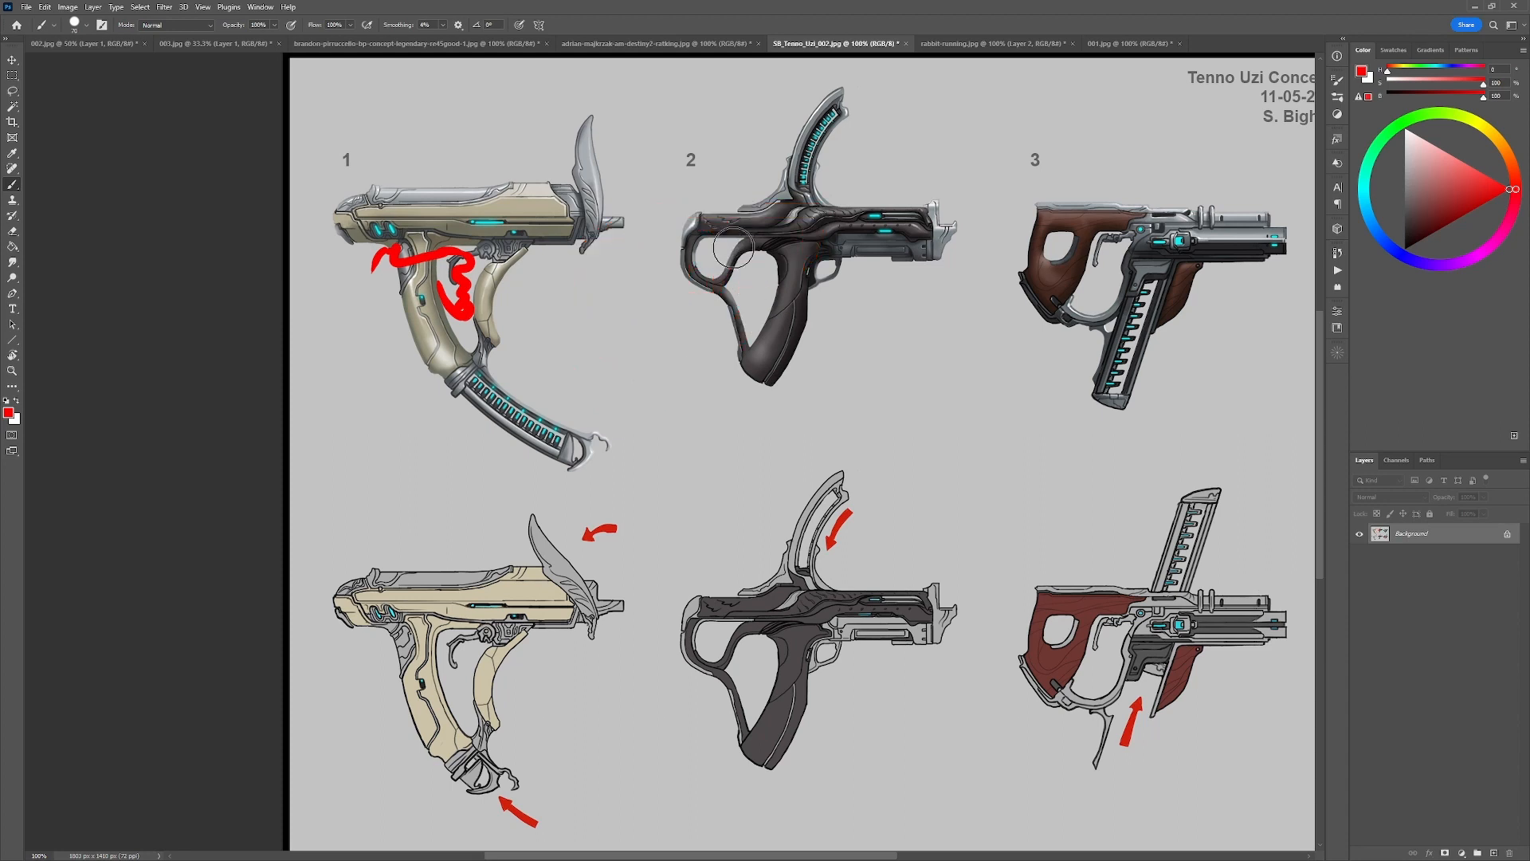
key(ctrl+z)
key(ctrl+z)
key(ctrl+z)
key(ctrl+z)
Return to the Current Development 02 sheet and undo the red hand sketch over the right-facing gun.
click(104, 43)
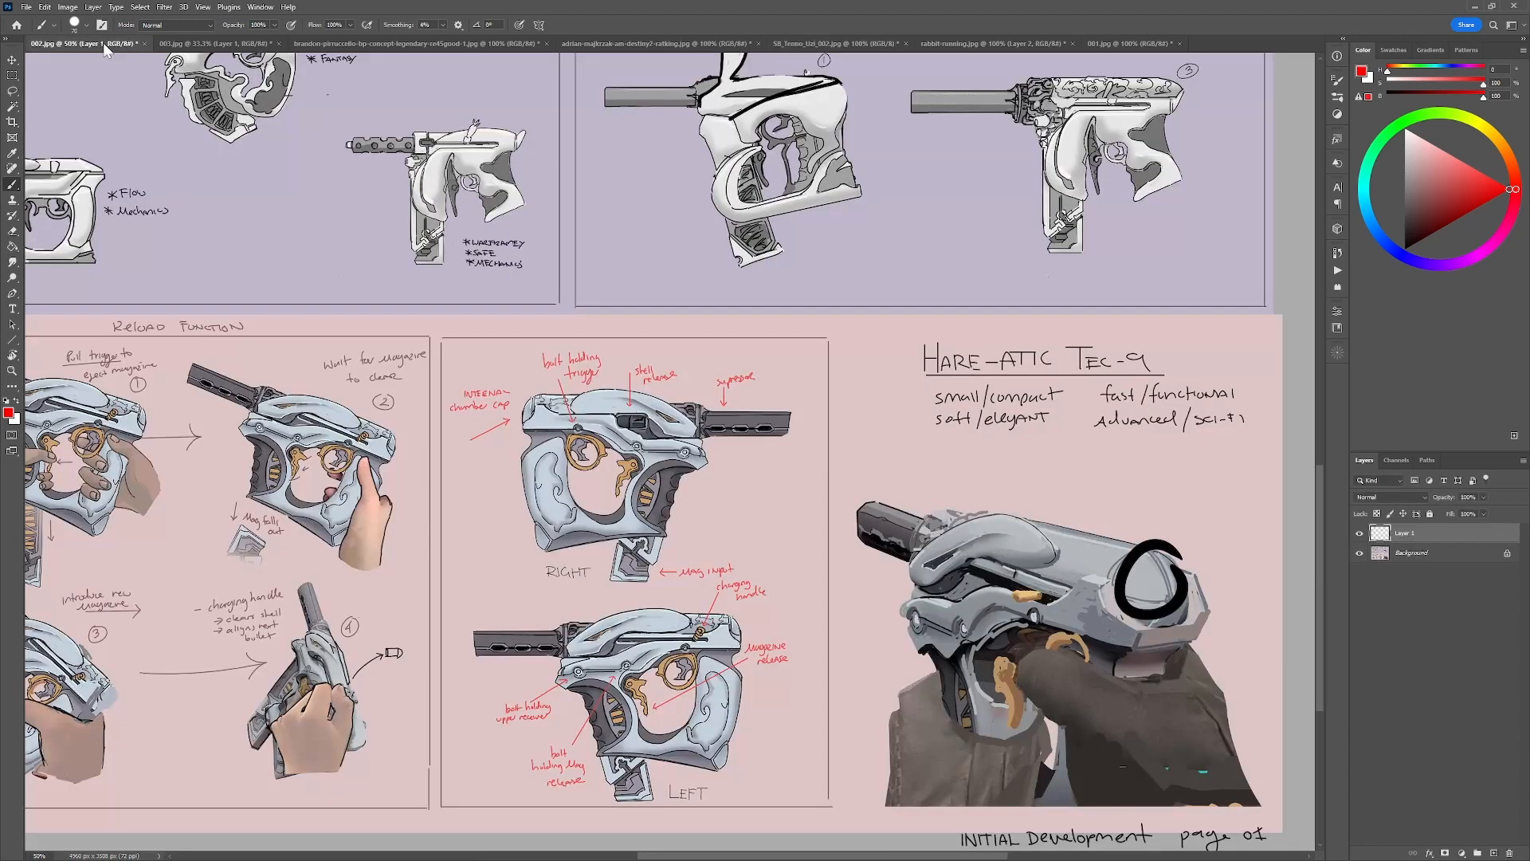
click(227, 45)
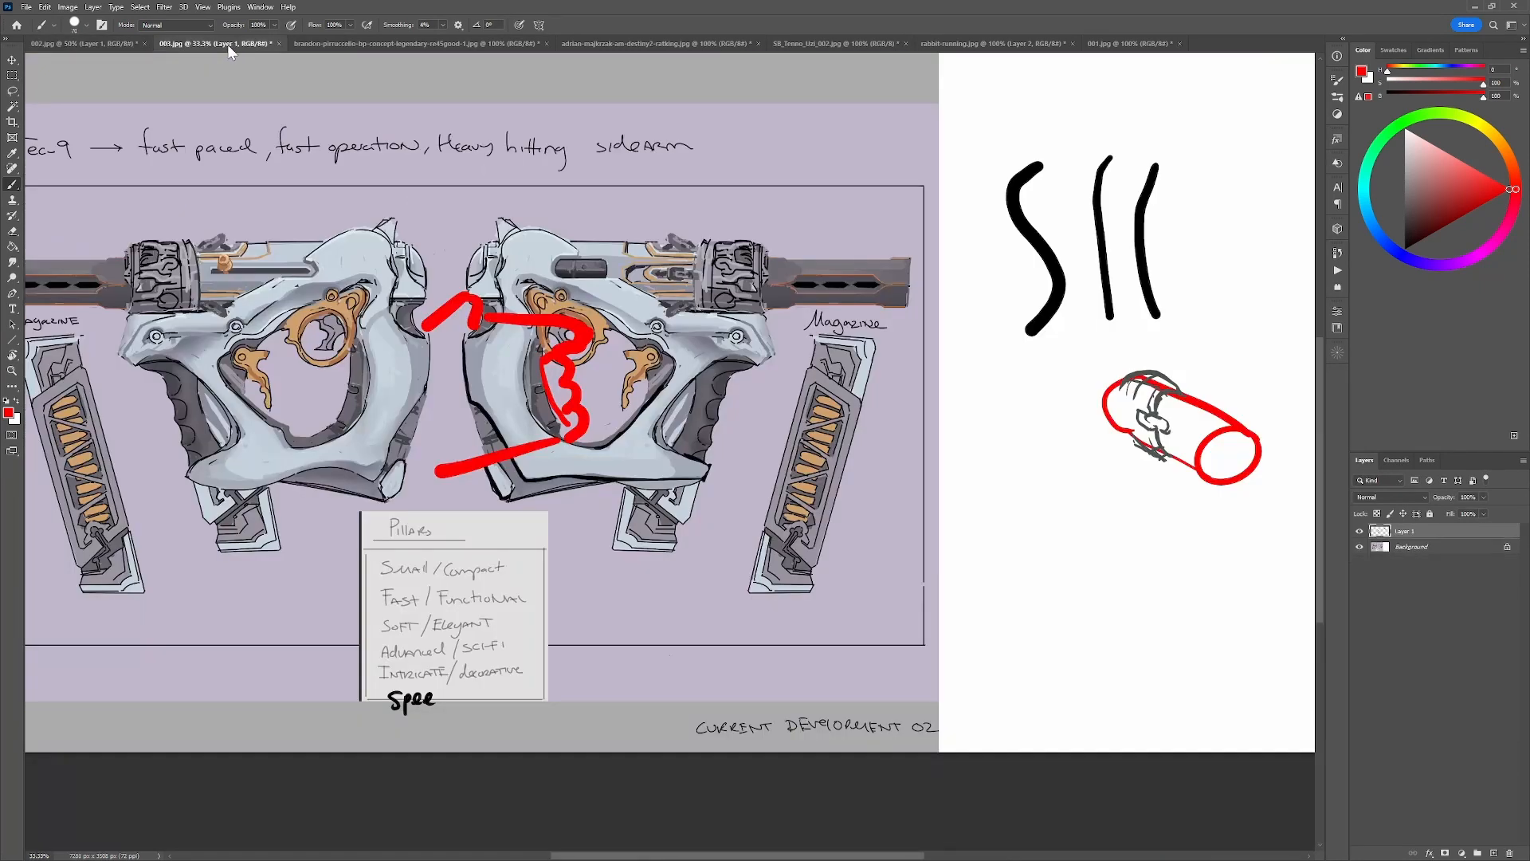
key(ctrl+z)
key(ctrl+z)
key(ctrl+z)
key(ctrl+z)
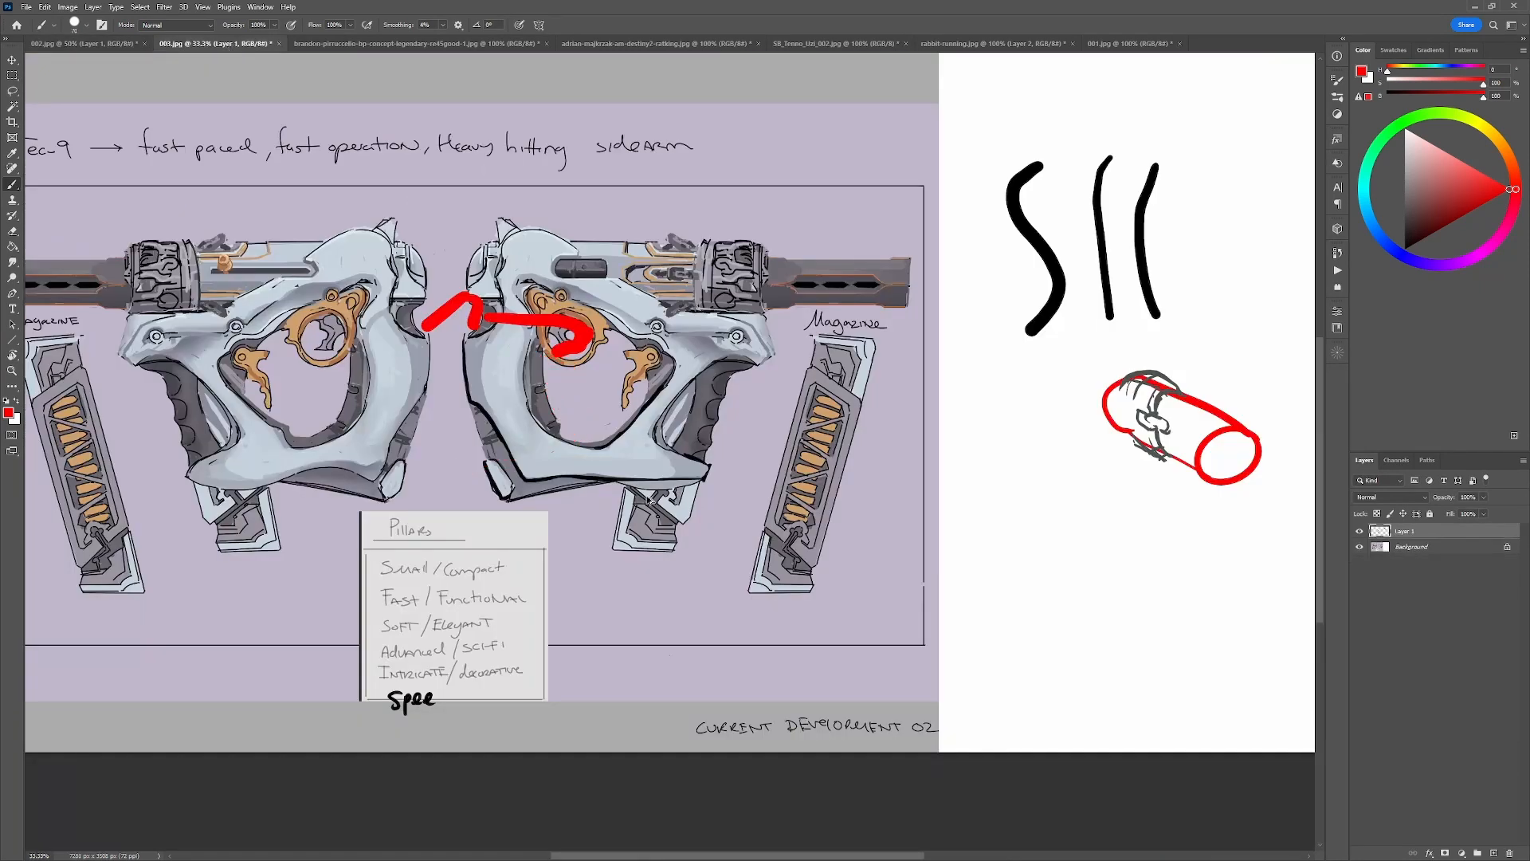
key(ctrl+z)
key(ctrl+z)
key(ctrl+z)
key(ctrl+z)
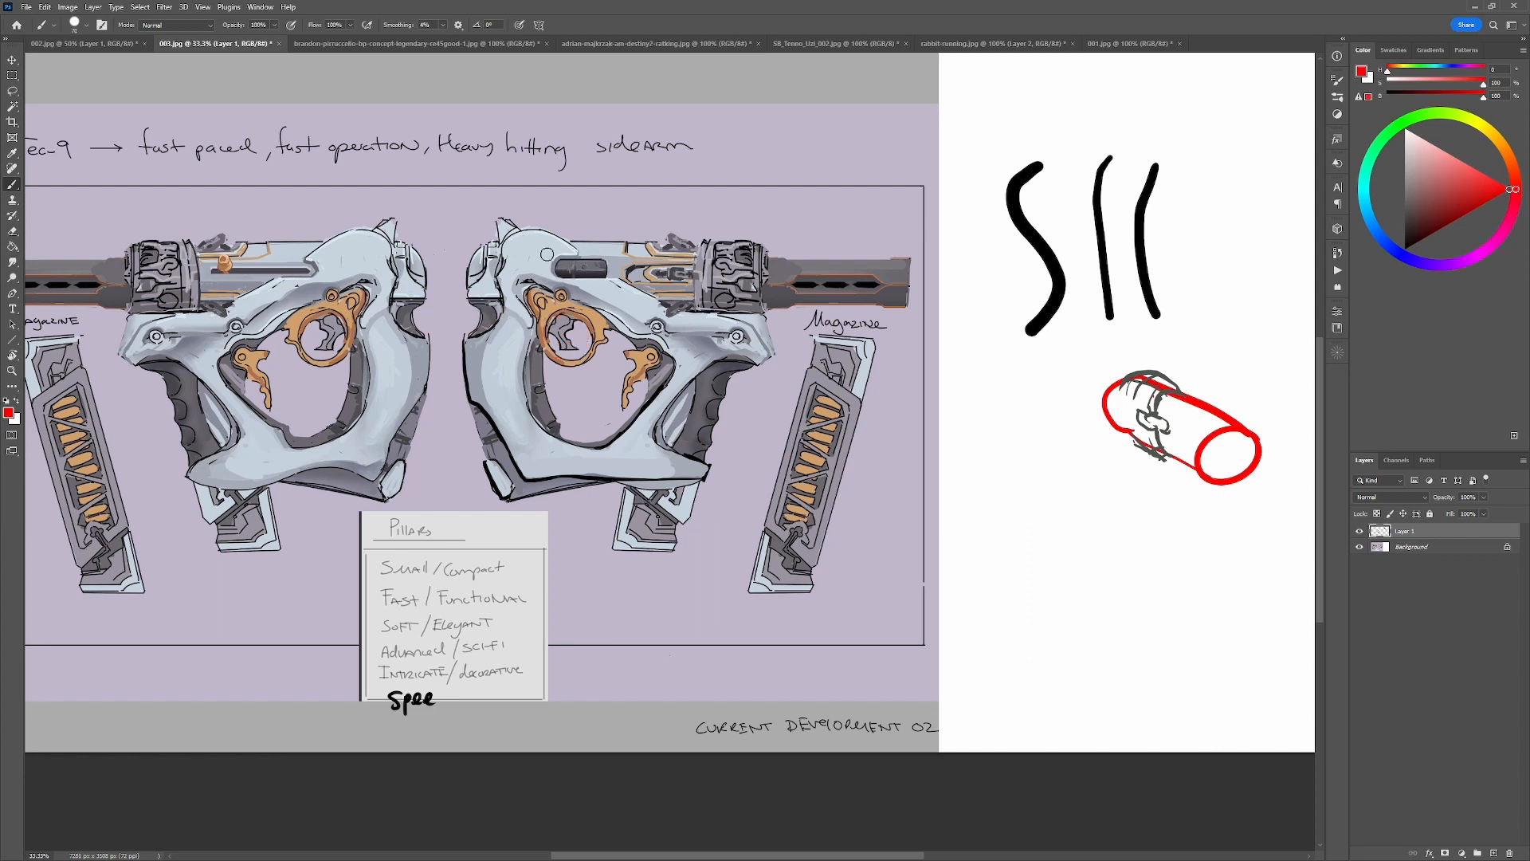
Touch up the rear edge of the right-facing gun with sampled frame greys, and restore black as the brush color.
alt+click(478, 354)
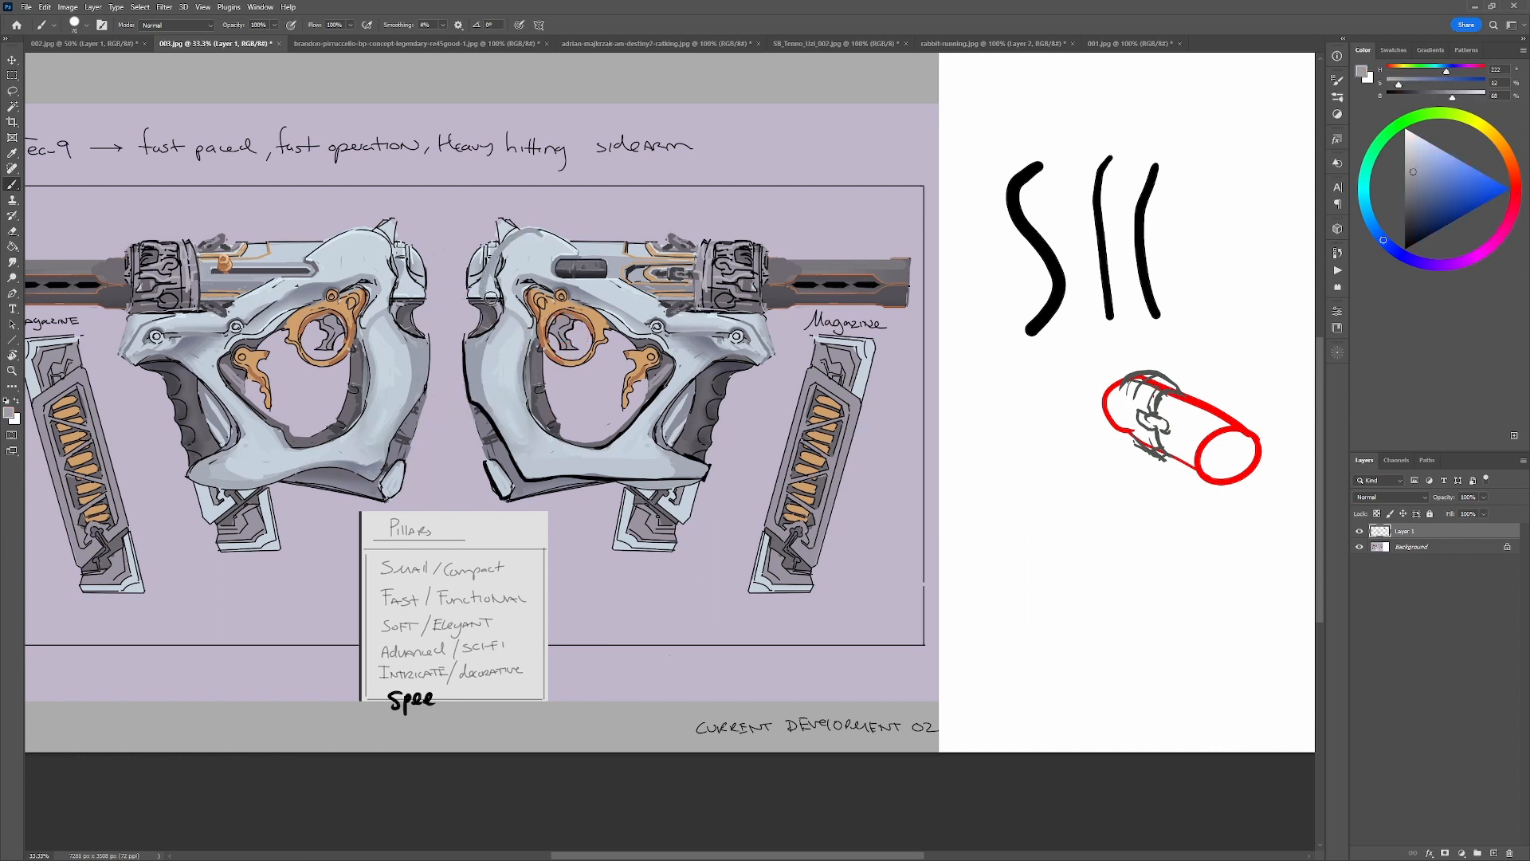
alt+click(531, 246)
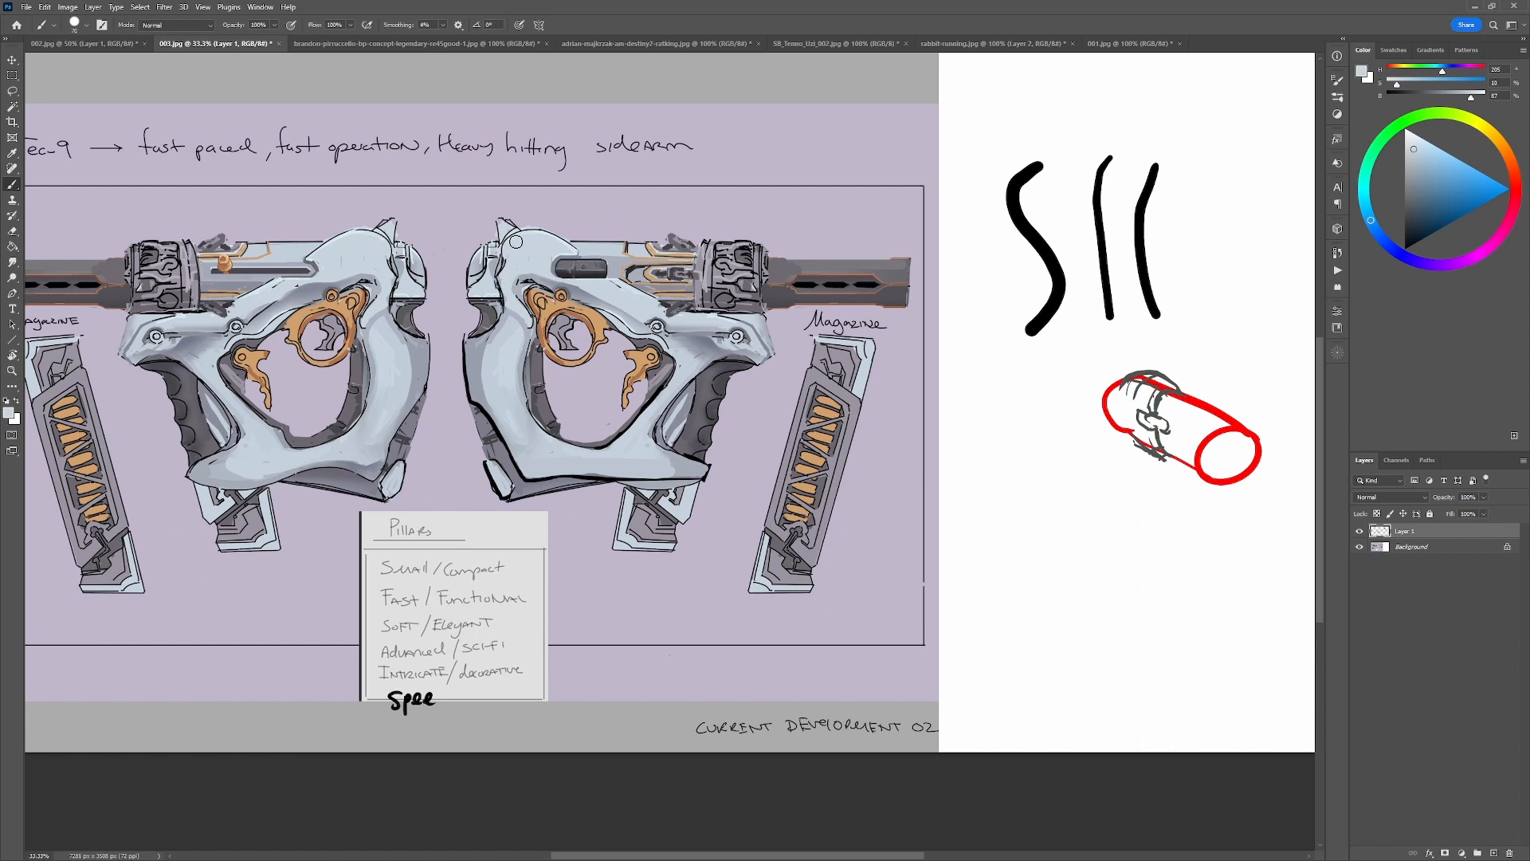
alt+click(471, 349)
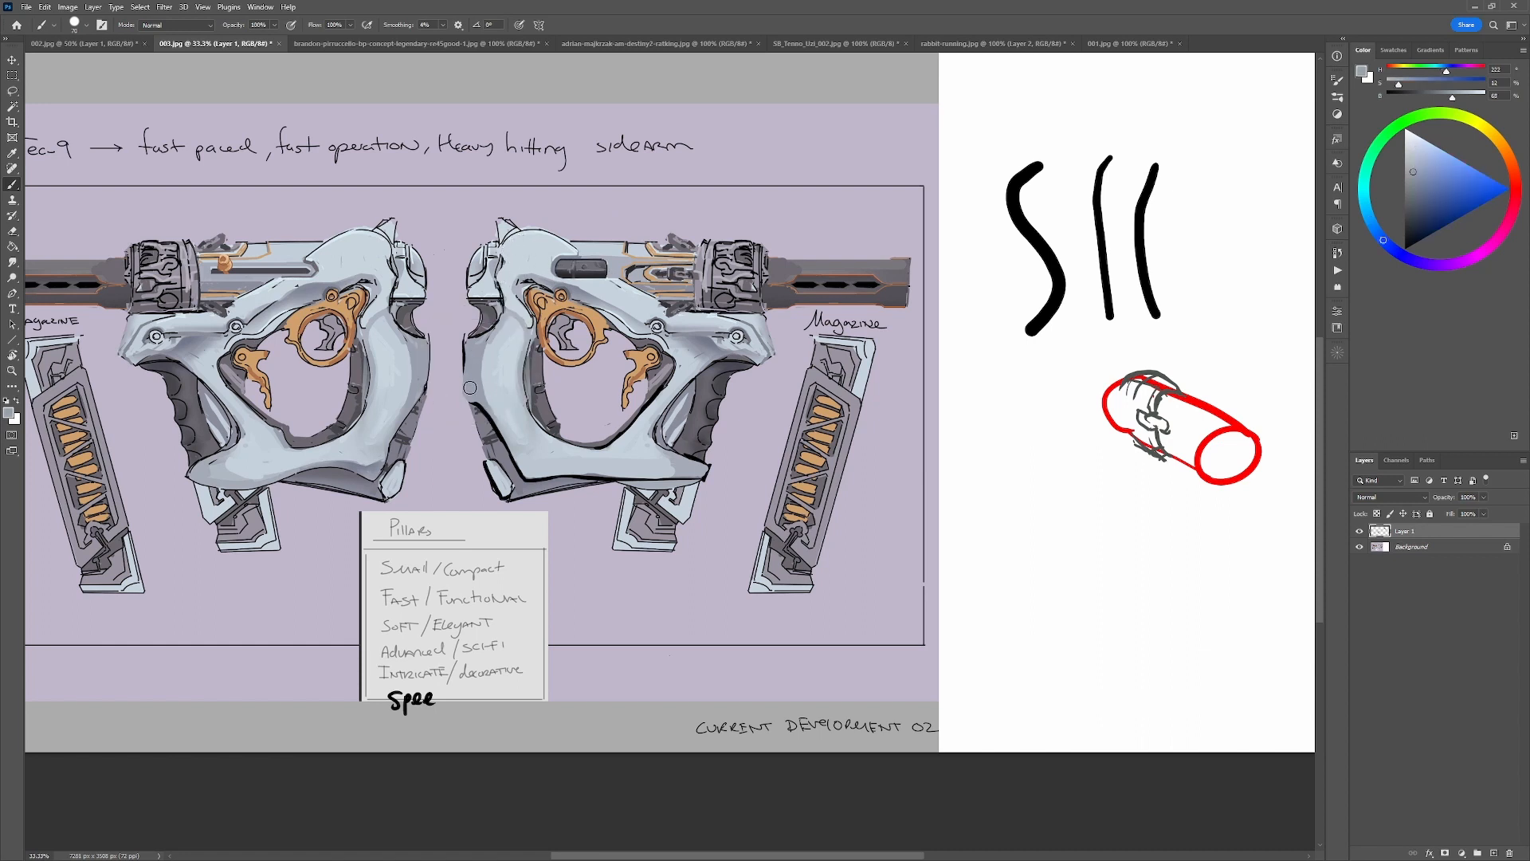
alt+click(455, 364)
key(d)
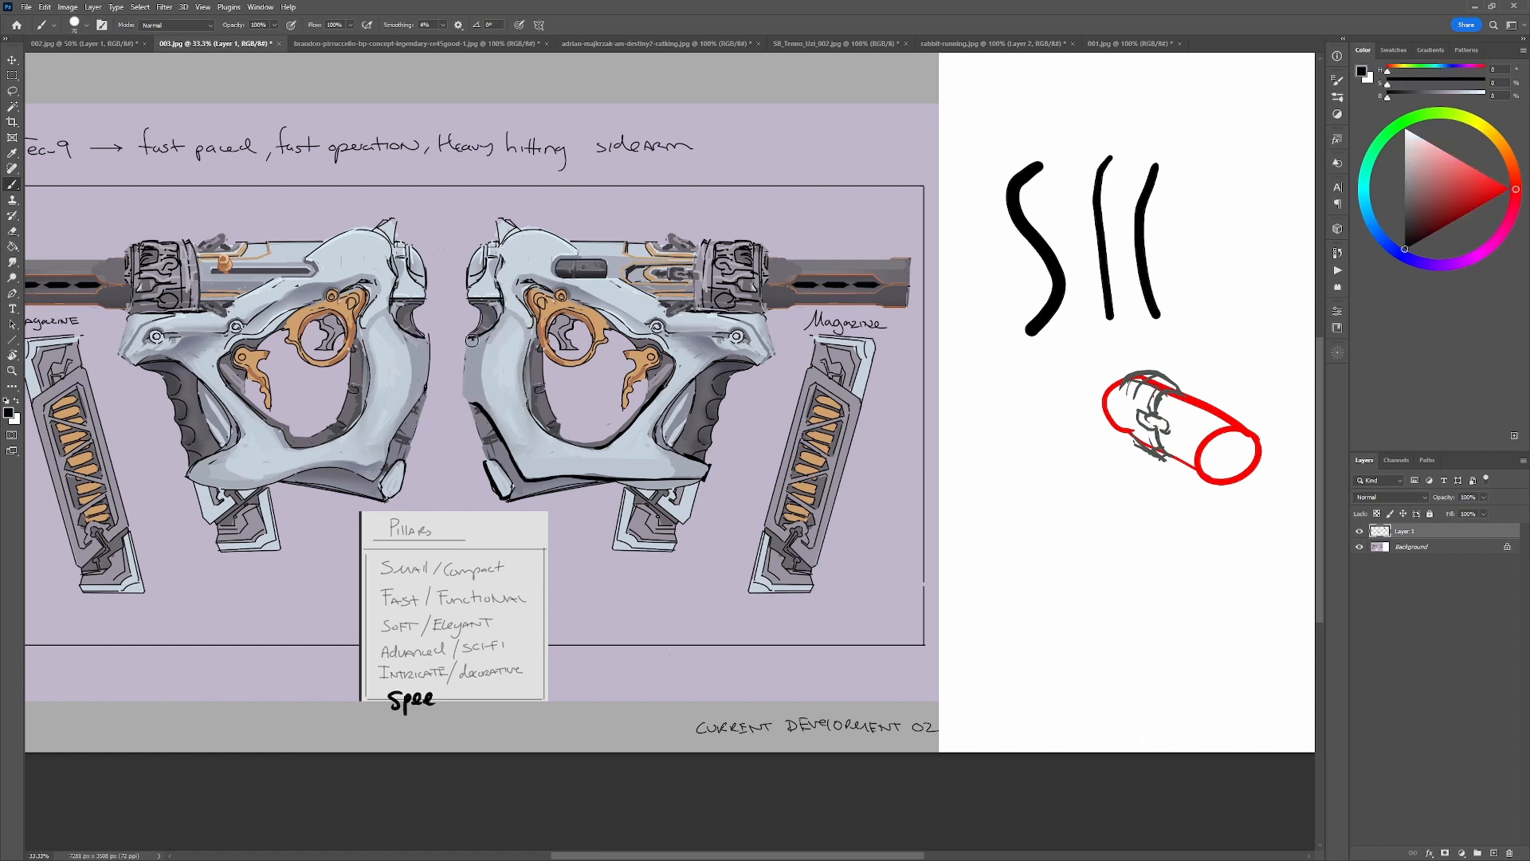
Outline a straighter rear edge on the right-facing gun in black, and block in an angular grey heel at its base.
mouse_move(470, 340)
mouse_down()
mouse_move(466, 397)
mouse_move(484, 403)
mouse_move(478, 457)
mouse_move(495, 459)
mouse_move(471, 482)
mouse_move(495, 490)
mouse_move(493, 460)
mouse_move(467, 464)
mouse_move(464, 494)
mouse_move(518, 485)
mouse_up()
alt+click(493, 427)
alt+click(493, 426)
alt+click(496, 476)
key(d)
alt+click(522, 489)
key(d)
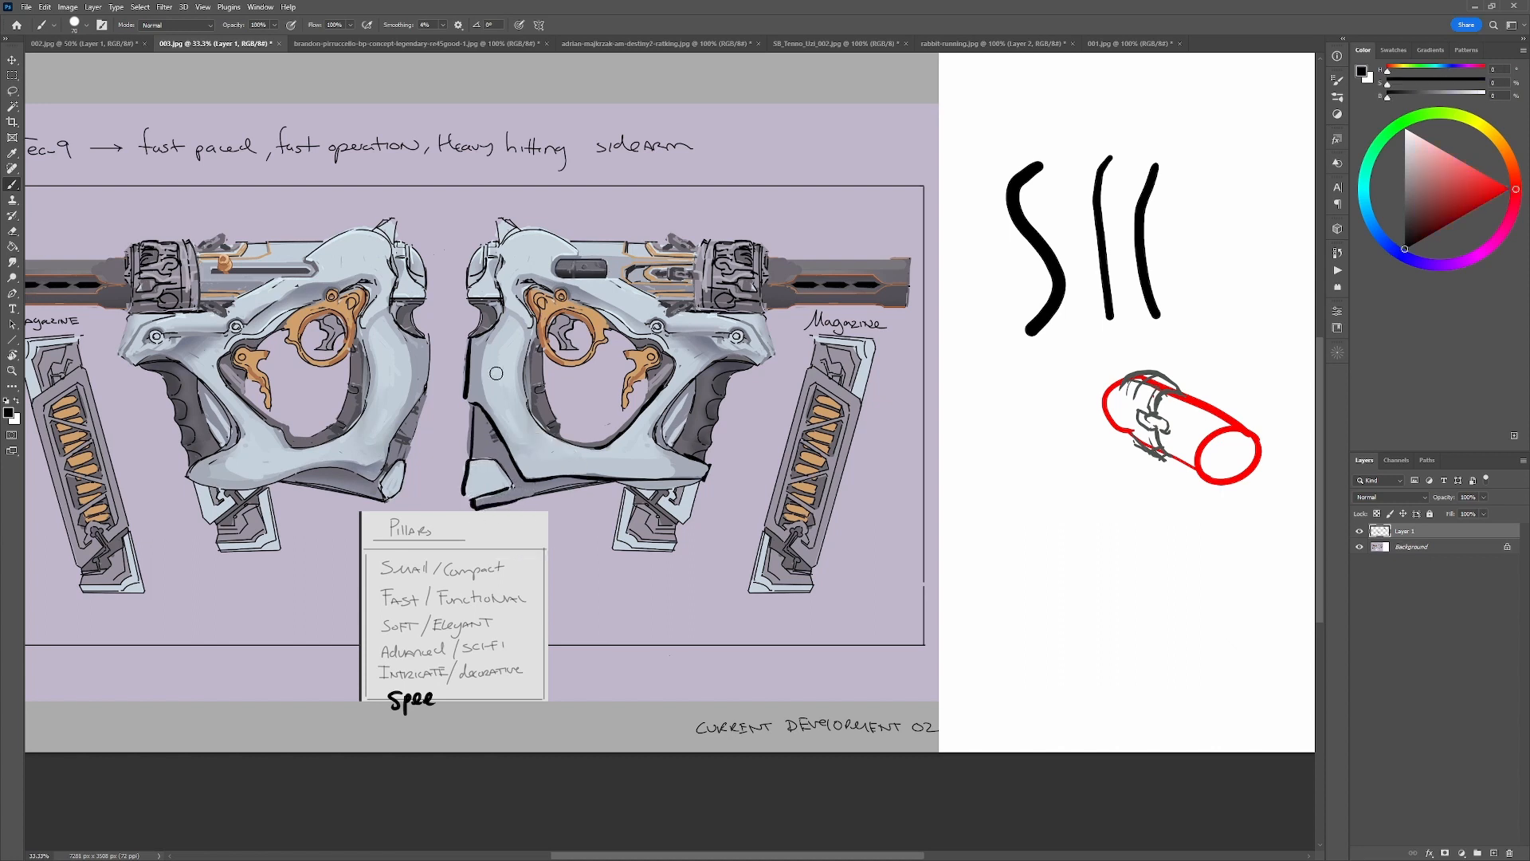
Straighten the rear inner edge of the frame opening with background color and dark grey, and outline it in black.
alt+click(561, 396)
drag(544, 380, 531, 439)
alt+click(535, 372)
key(d)
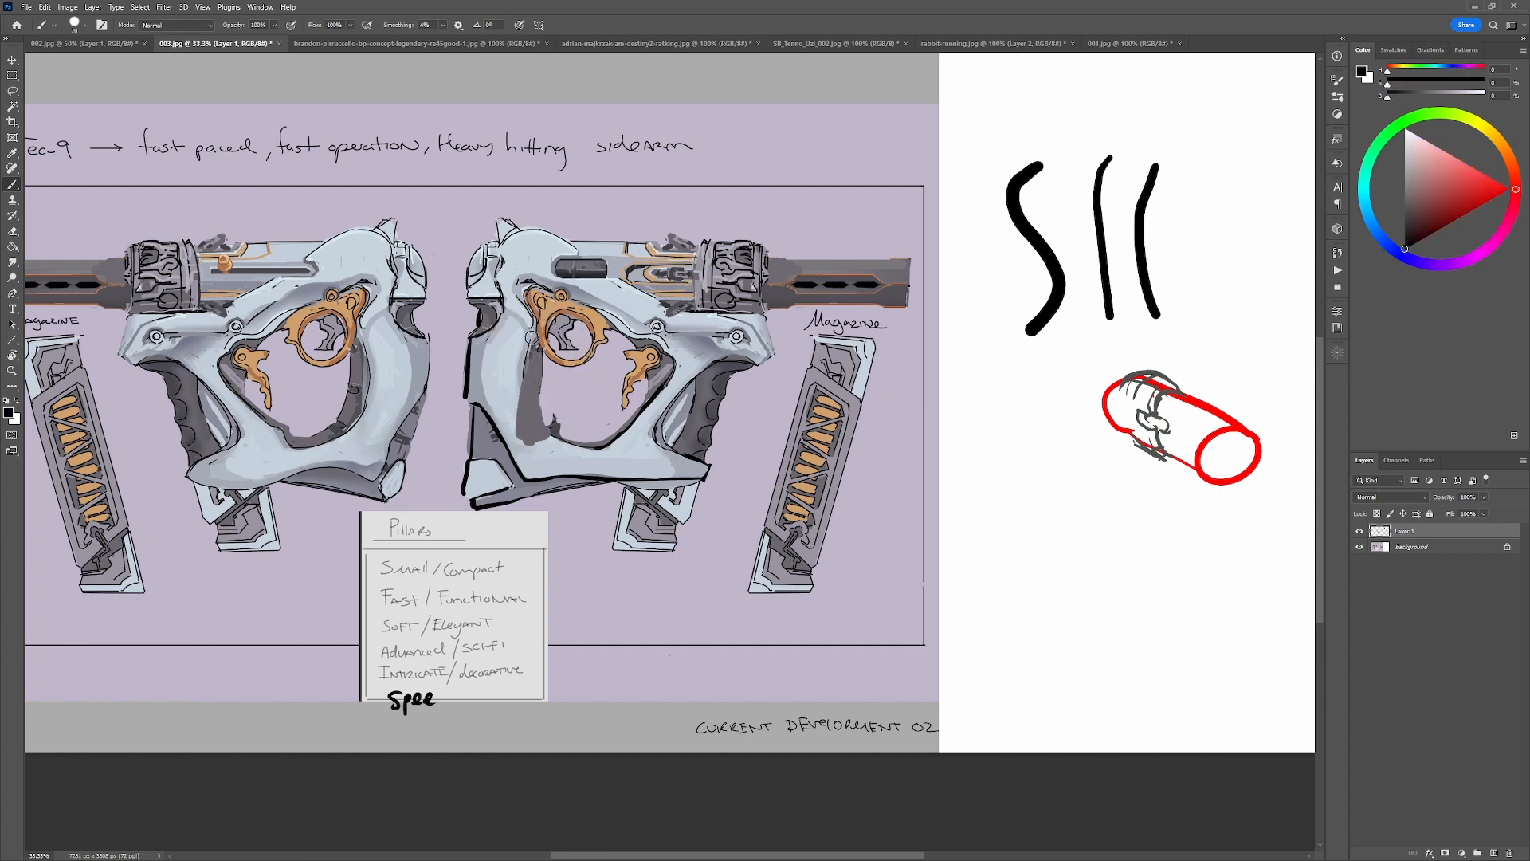
mouse_move(531, 334)
mouse_down()
mouse_move(521, 419)
mouse_move(484, 413)
mouse_up()
Repaint the angular heel of the right-facing gun in light grey, and define its inner edges with black lines.
alt+click(514, 458)
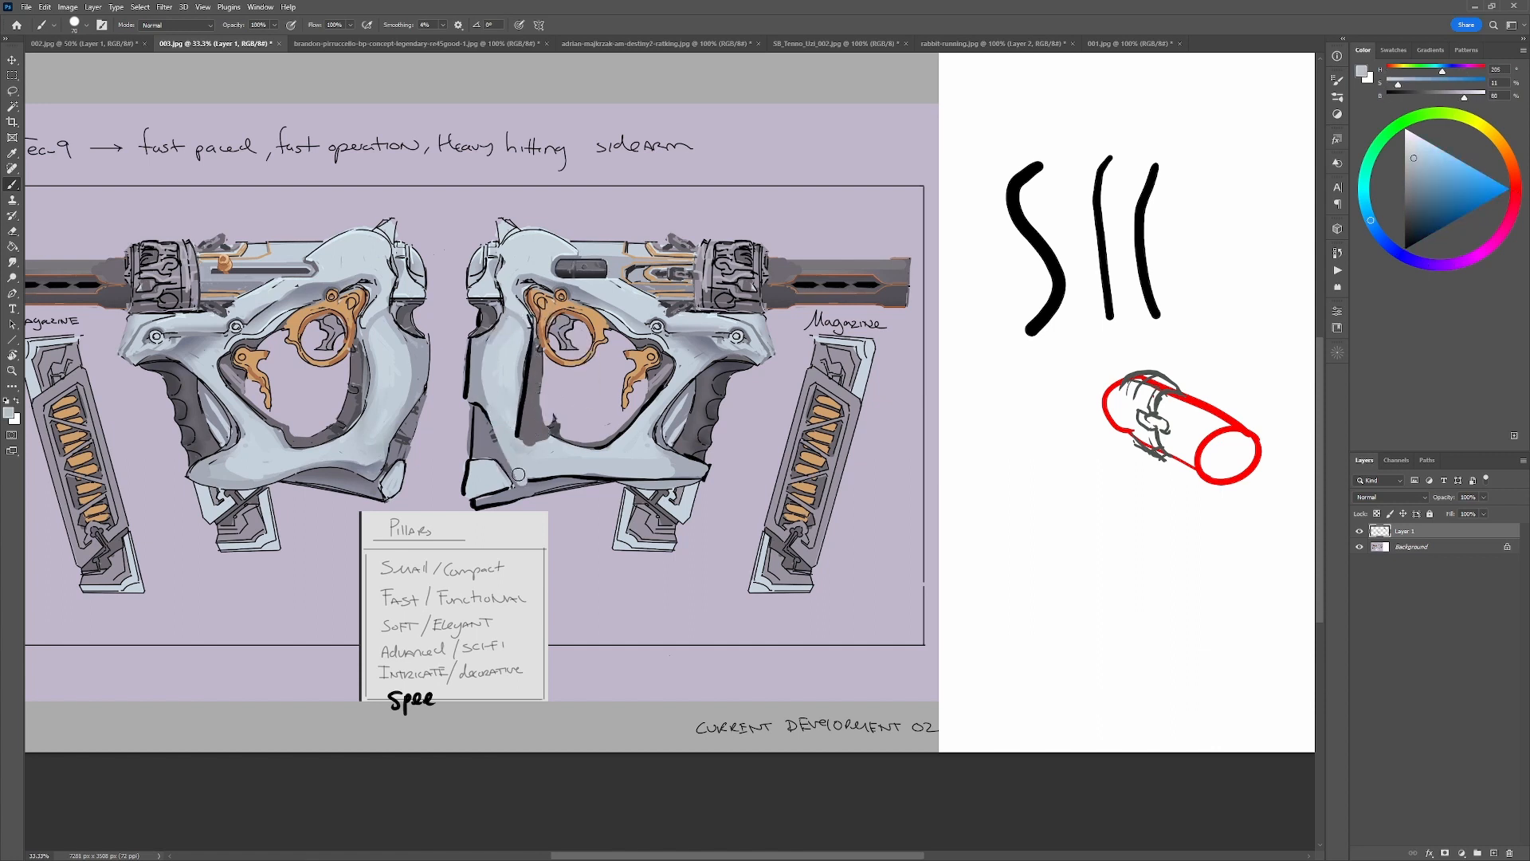
alt+click(492, 452)
key(d)
mouse_move(509, 486)
mouse_down()
mouse_move(496, 468)
mouse_move(500, 483)
mouse_up()
drag(479, 410, 521, 481)
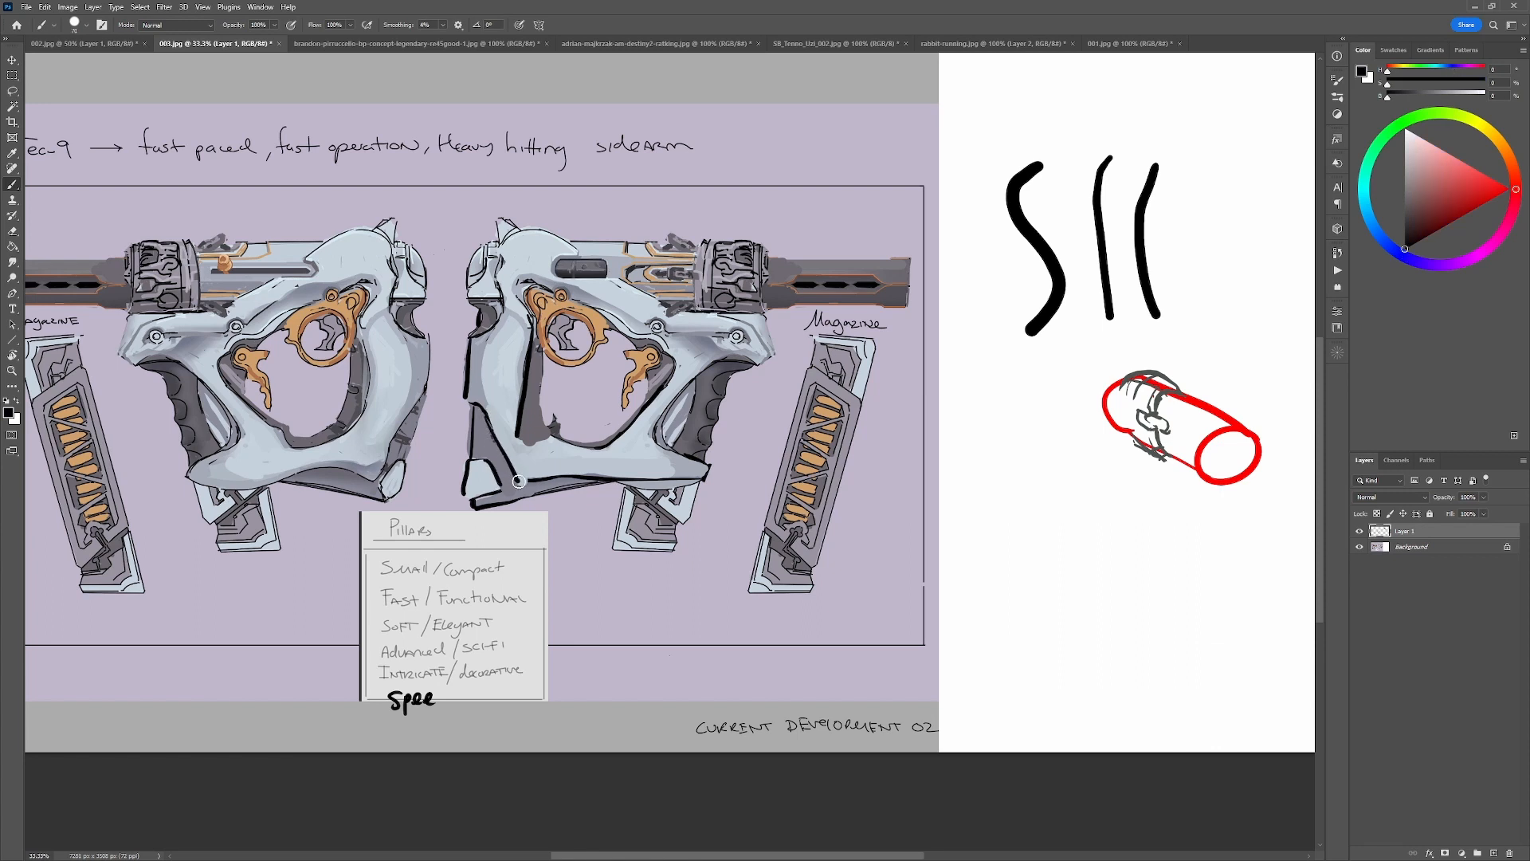
Paint a flat dark grey strip along the lower inner edge of the frame opening.
mouse_move(520, 424)
mouse_down()
mouse_move(587, 413)
mouse_move(583, 439)
mouse_move(523, 436)
mouse_move(597, 443)
mouse_up()
key(ctrl+z)
mouse_move(618, 444)
mouse_down()
mouse_move(521, 430)
mouse_move(608, 455)
mouse_move(620, 443)
mouse_up()
alt+click(561, 474)
alt+click(529, 417)
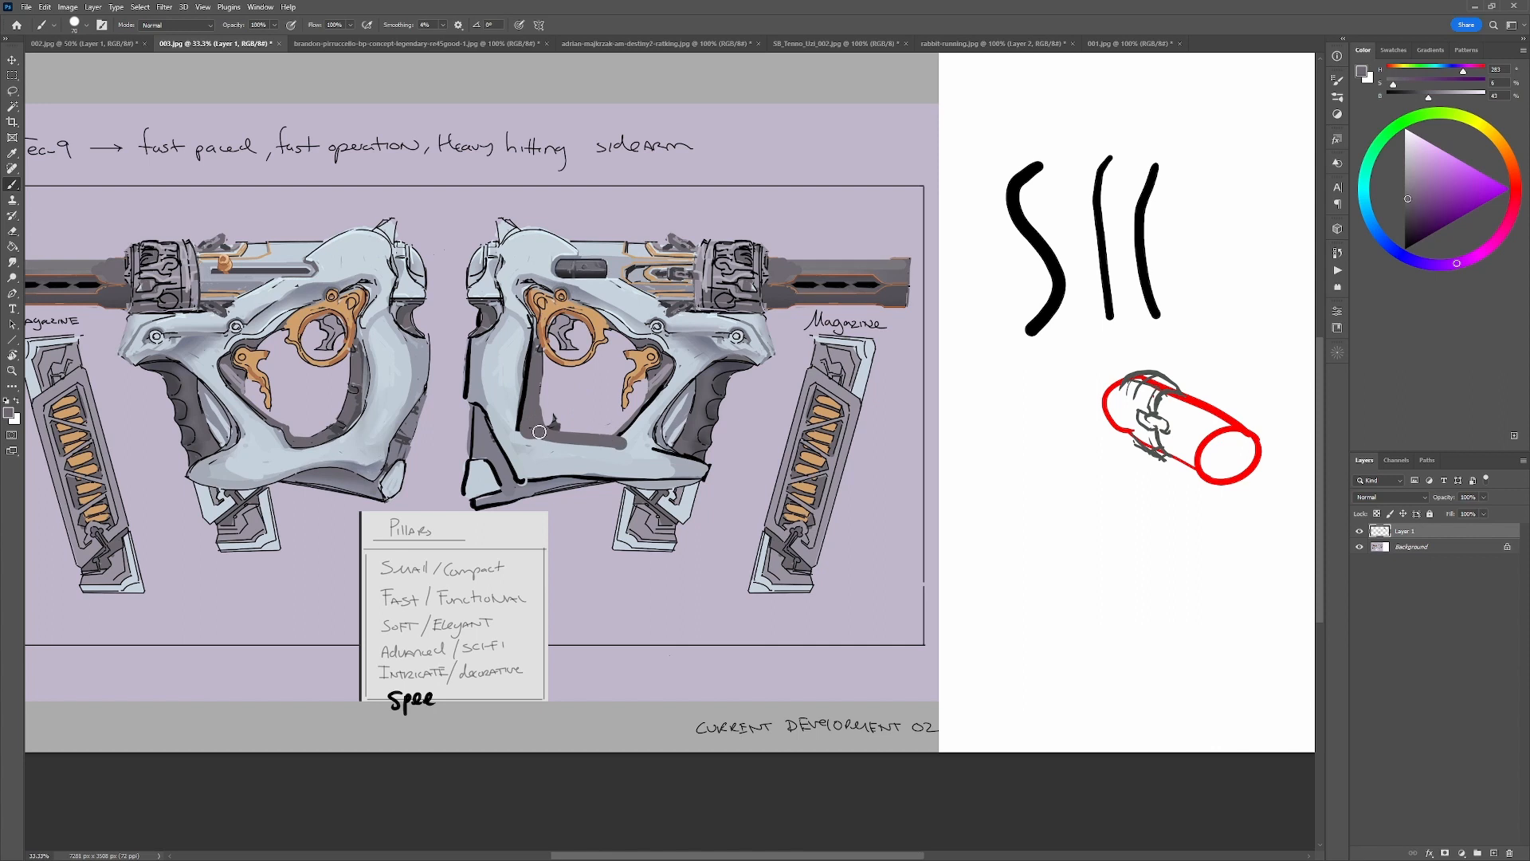
Redraw the black contour around the lower rear corner of the frame opening until the line fits.
key(d)
mouse_move(522, 423)
mouse_down()
mouse_move(519, 435)
mouse_move(615, 456)
mouse_up()
key(ctrl+z)
drag(522, 422, 619, 448)
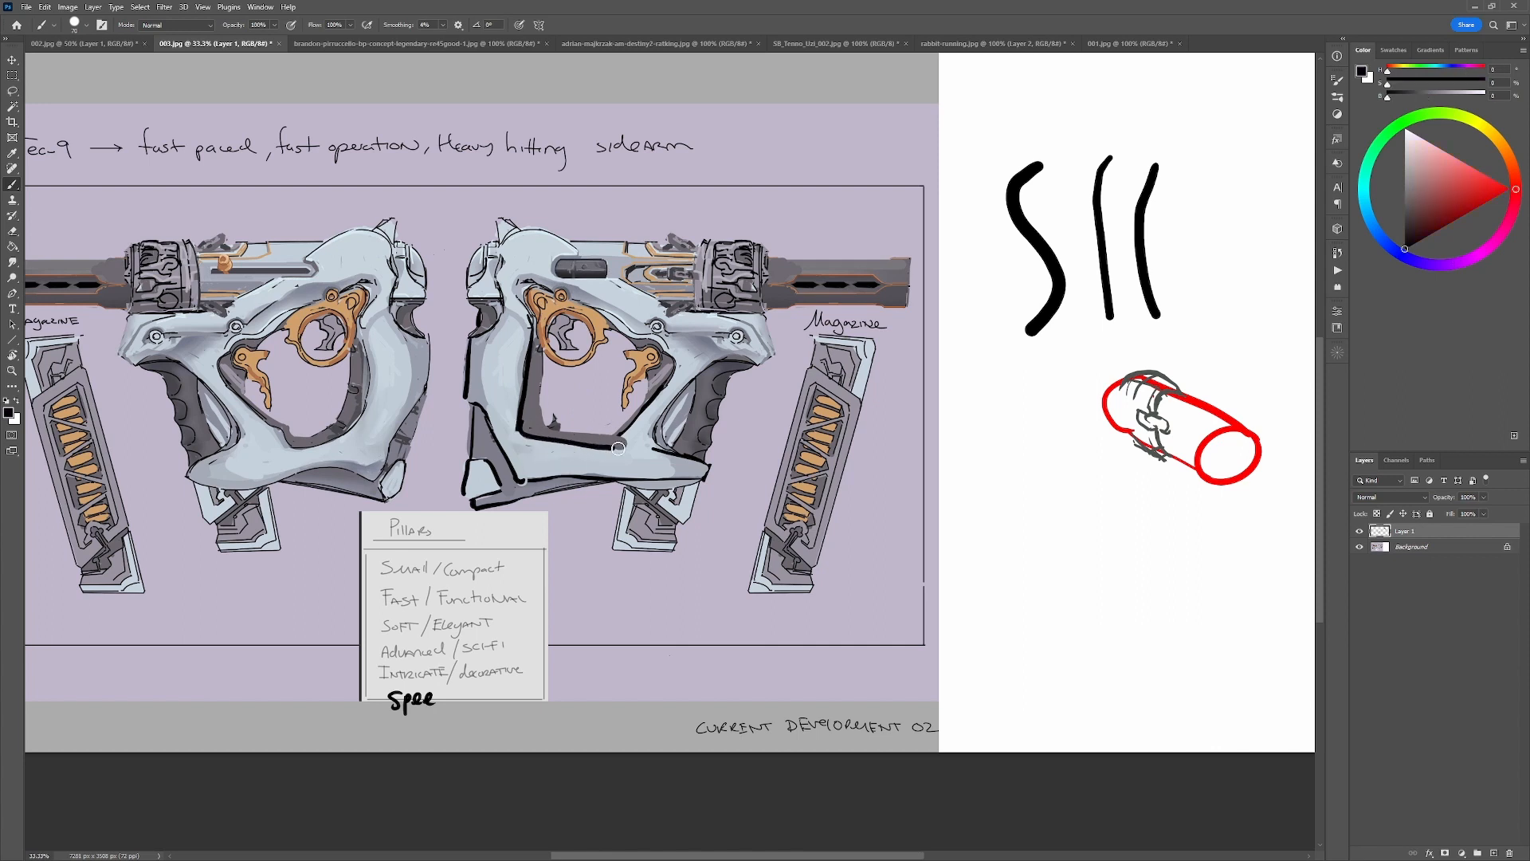
key(ctrl+z)
mouse_move(522, 423)
mouse_down()
mouse_move(639, 449)
mouse_move(550, 432)
mouse_up()
Clean up the inside of the frame opening with background color, and outline its lower front corner in black.
alt+click(642, 440)
alt+click(614, 417)
alt+click(531, 390)
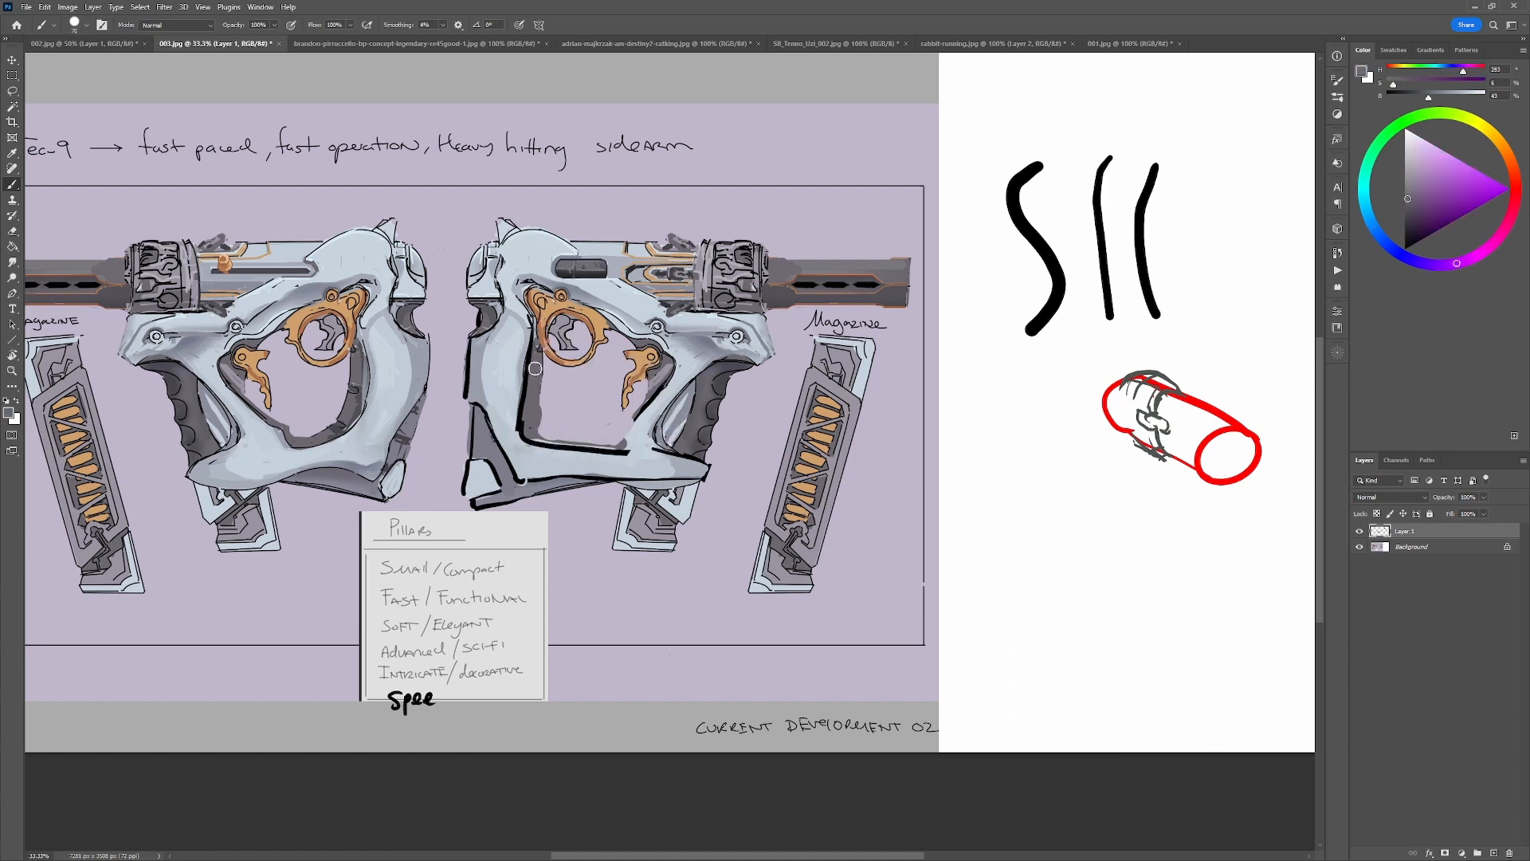
mouse_move(534, 370)
mouse_down()
mouse_move(635, 430)
mouse_move(553, 435)
mouse_move(601, 441)
mouse_move(640, 416)
mouse_move(619, 446)
mouse_up()
alt+click(608, 431)
alt+click(639, 416)
drag(644, 408, 619, 448)
Reshape the lower inner edge of the frame opening into a stepped contour using light grey and black.
alt+click(616, 462)
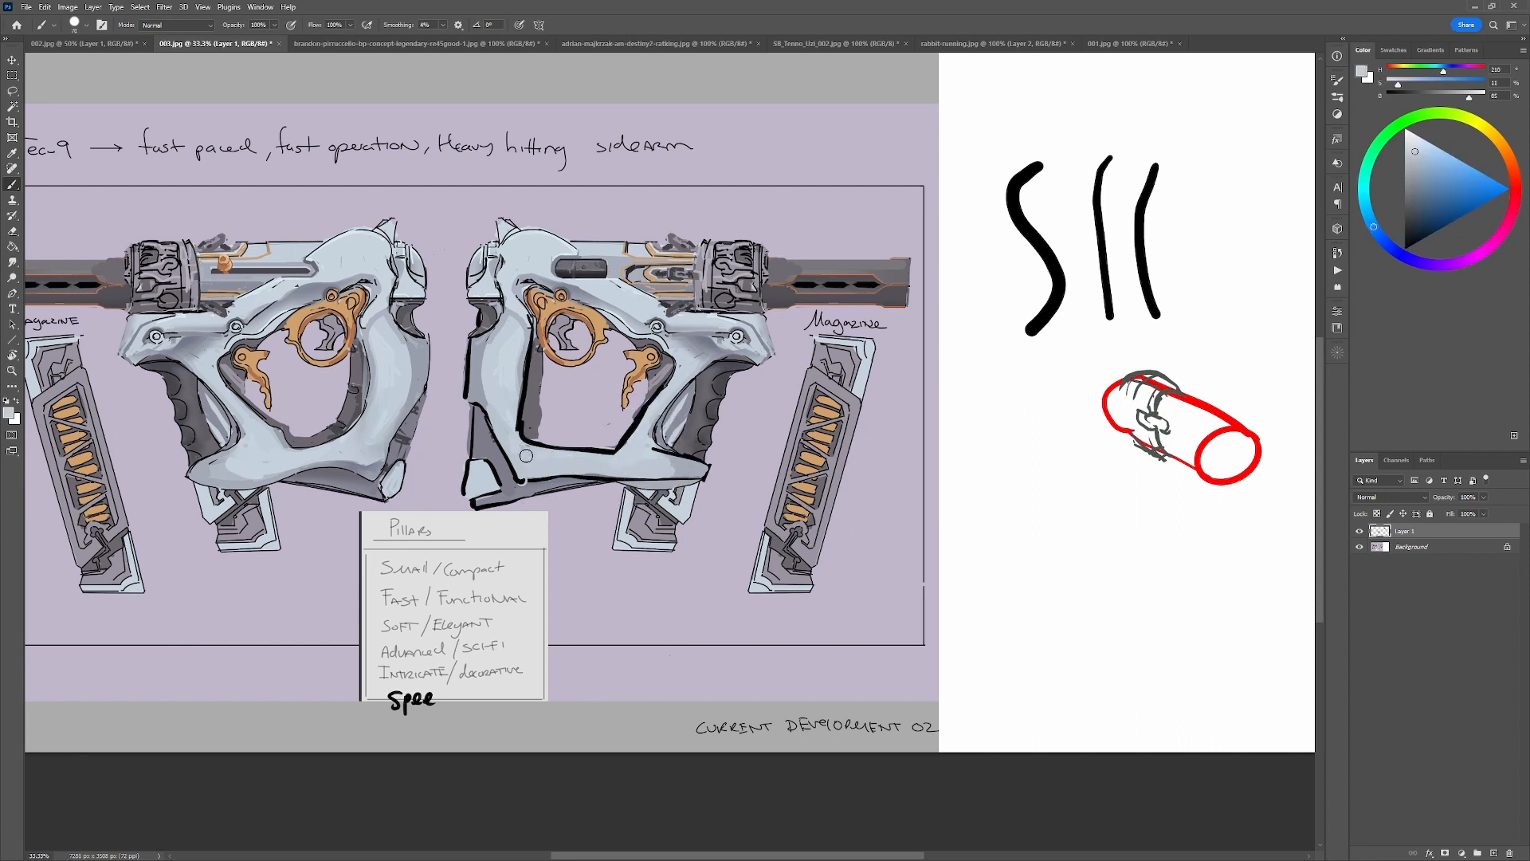
alt+click(557, 445)
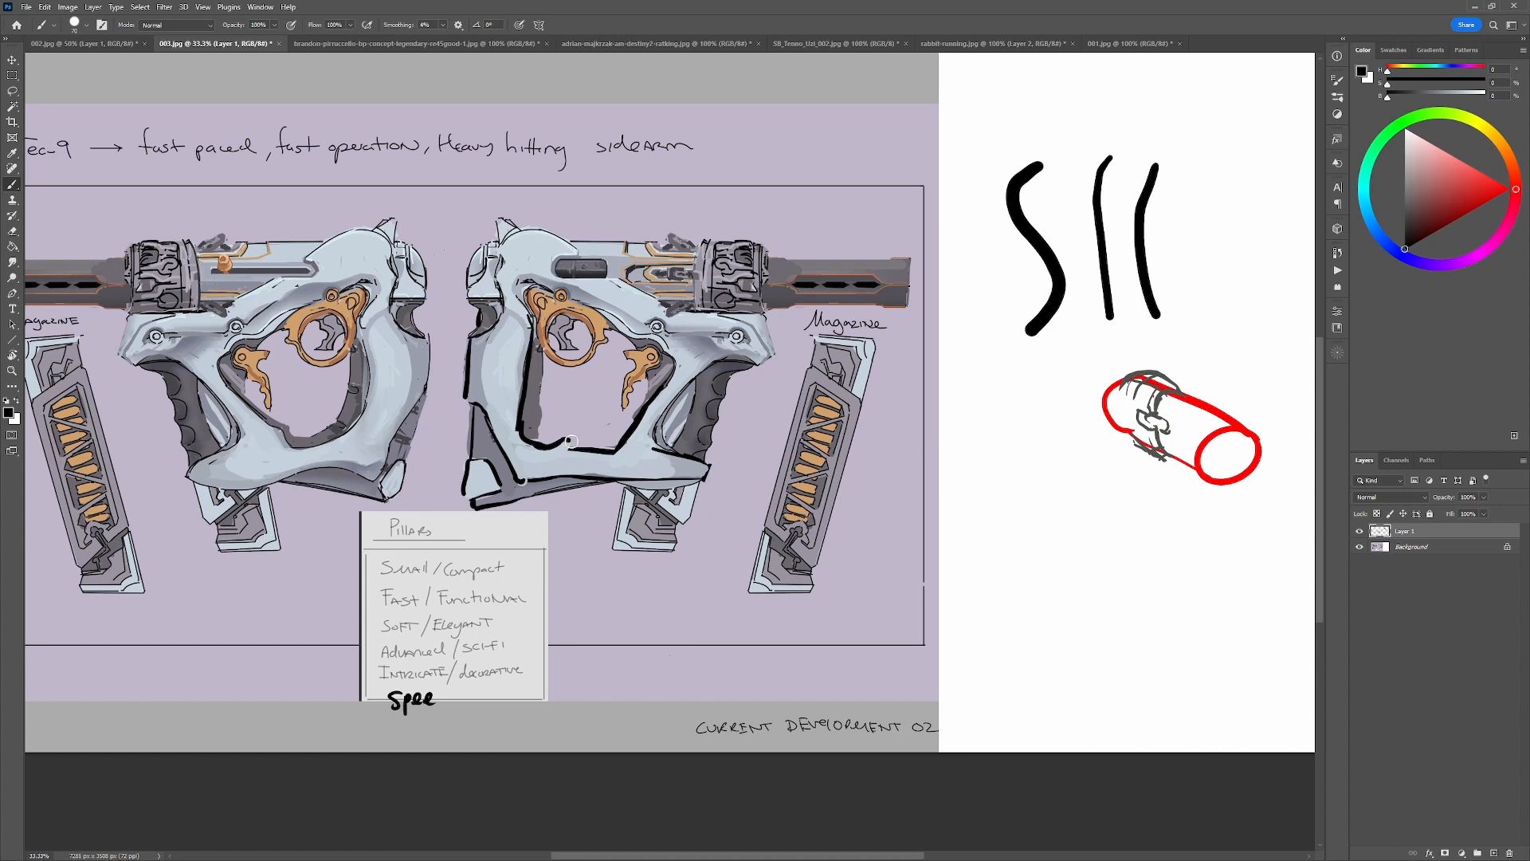
alt+click(607, 451)
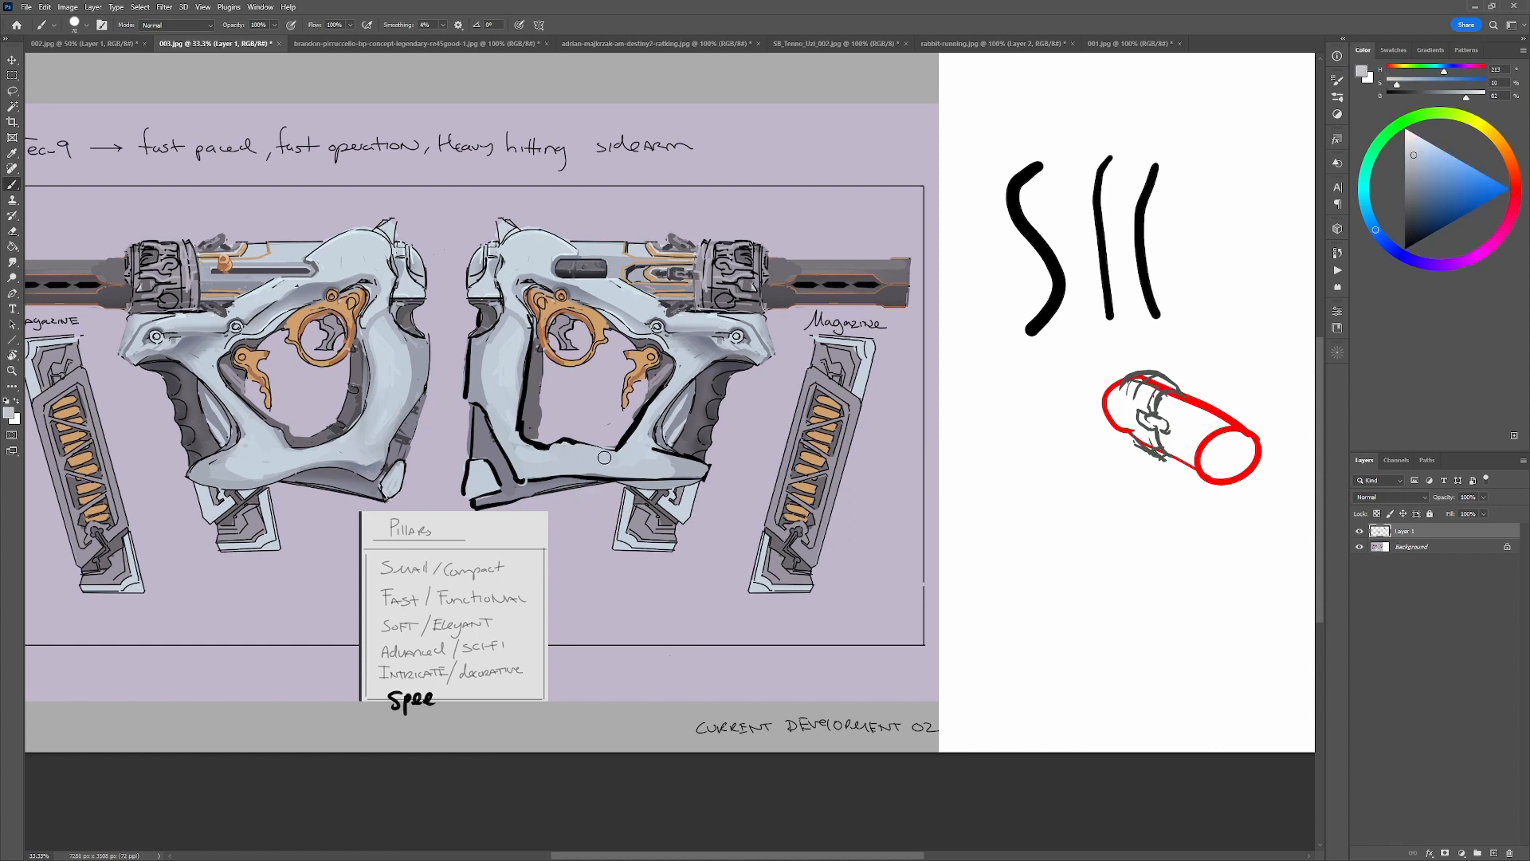
alt+click(604, 458)
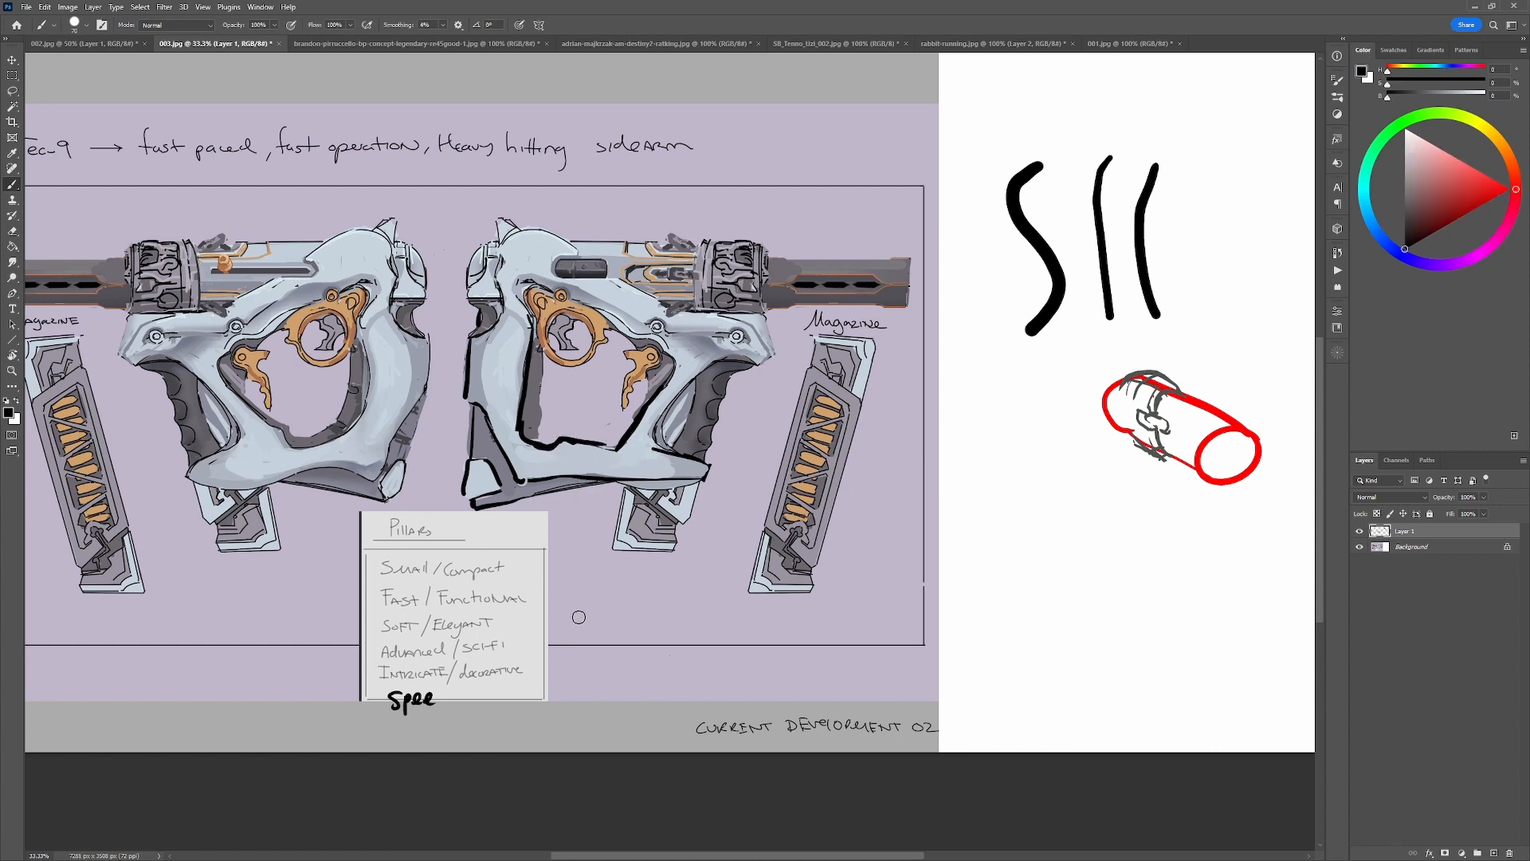
Try black strokes in the empty area below the right-facing gun, and undo them.
mouse_move(572, 591)
mouse_down()
mouse_move(597, 616)
mouse_move(638, 597)
mouse_move(727, 603)
mouse_up()
key(ctrl+z)
mouse_move(743, 525)
mouse_down()
mouse_move(640, 592)
mouse_move(656, 600)
mouse_move(629, 637)
mouse_move(590, 615)
mouse_move(687, 563)
mouse_move(638, 596)
mouse_move(658, 599)
mouse_move(647, 634)
mouse_move(616, 601)
mouse_up()
key(ctrl+z)
key(ctrl+z)
Refine the lower rear corner of the frame opening with background color, dark grey and a black outline.
alt+click(549, 434)
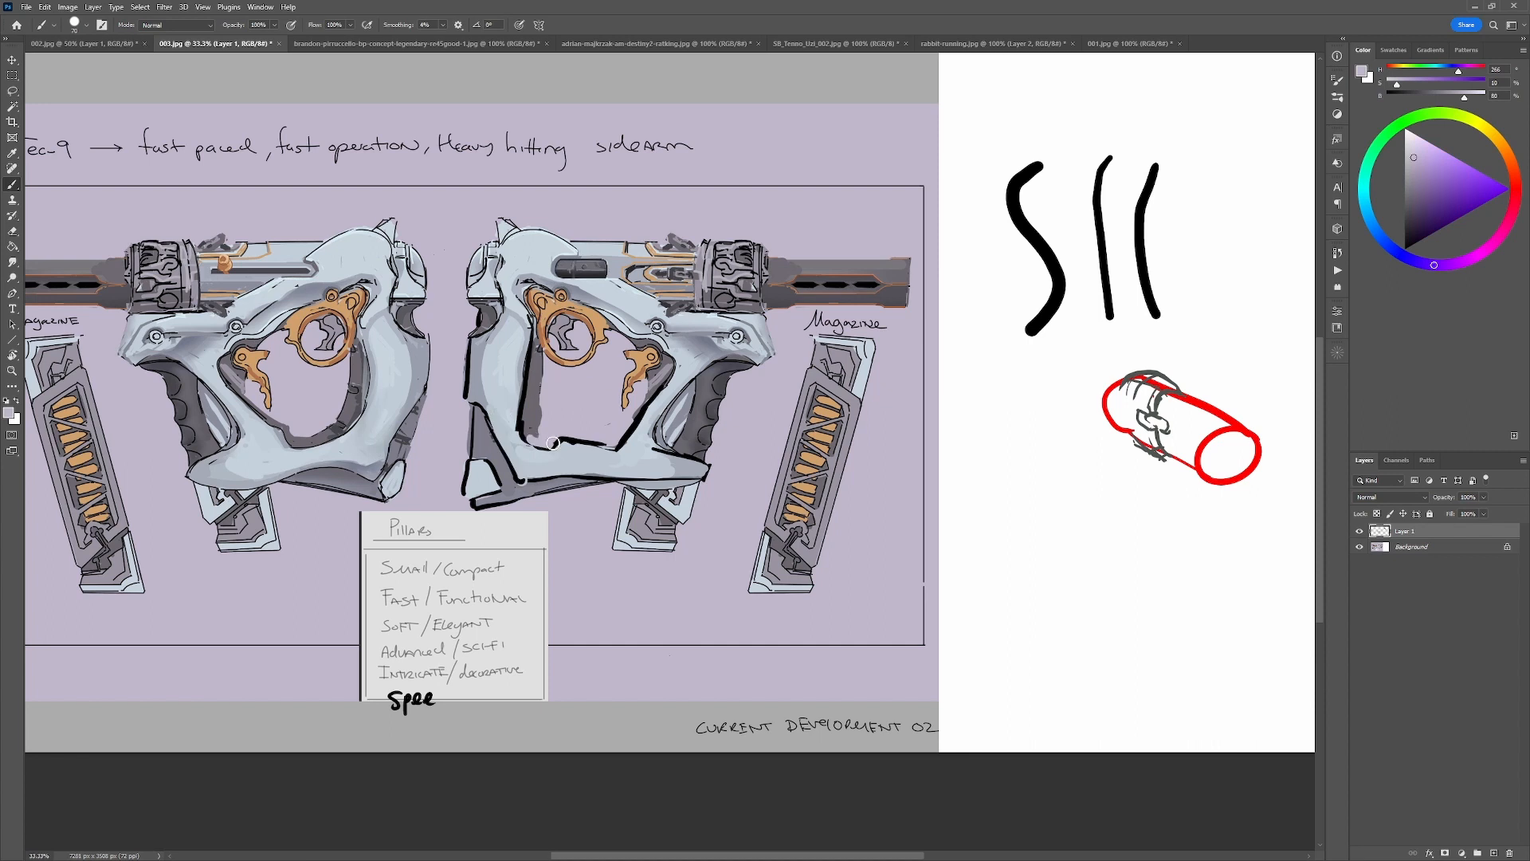
alt+click(535, 431)
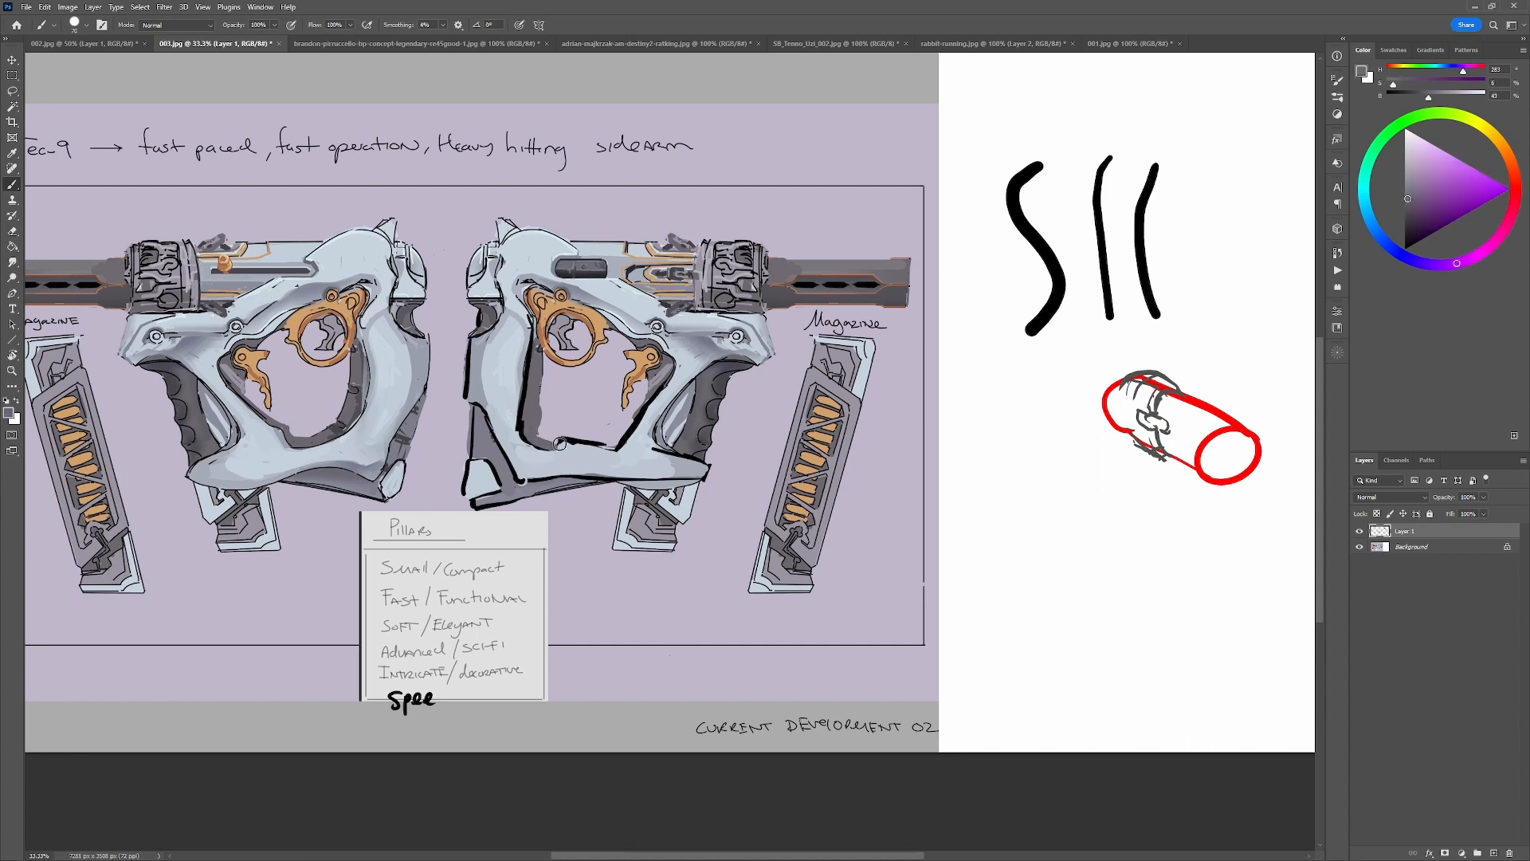
alt+click(552, 433)
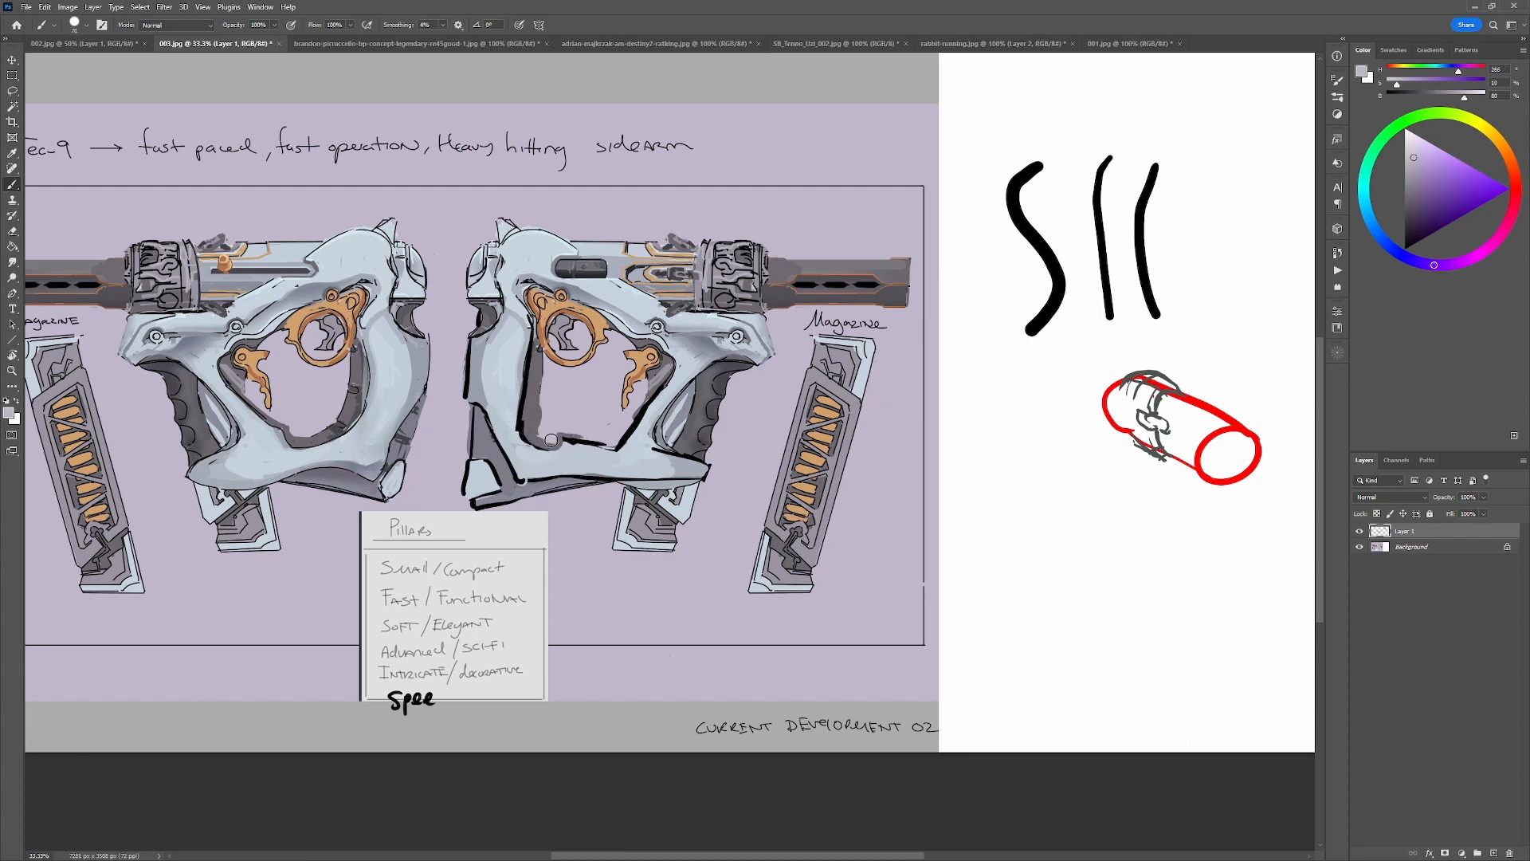
alt+click(555, 447)
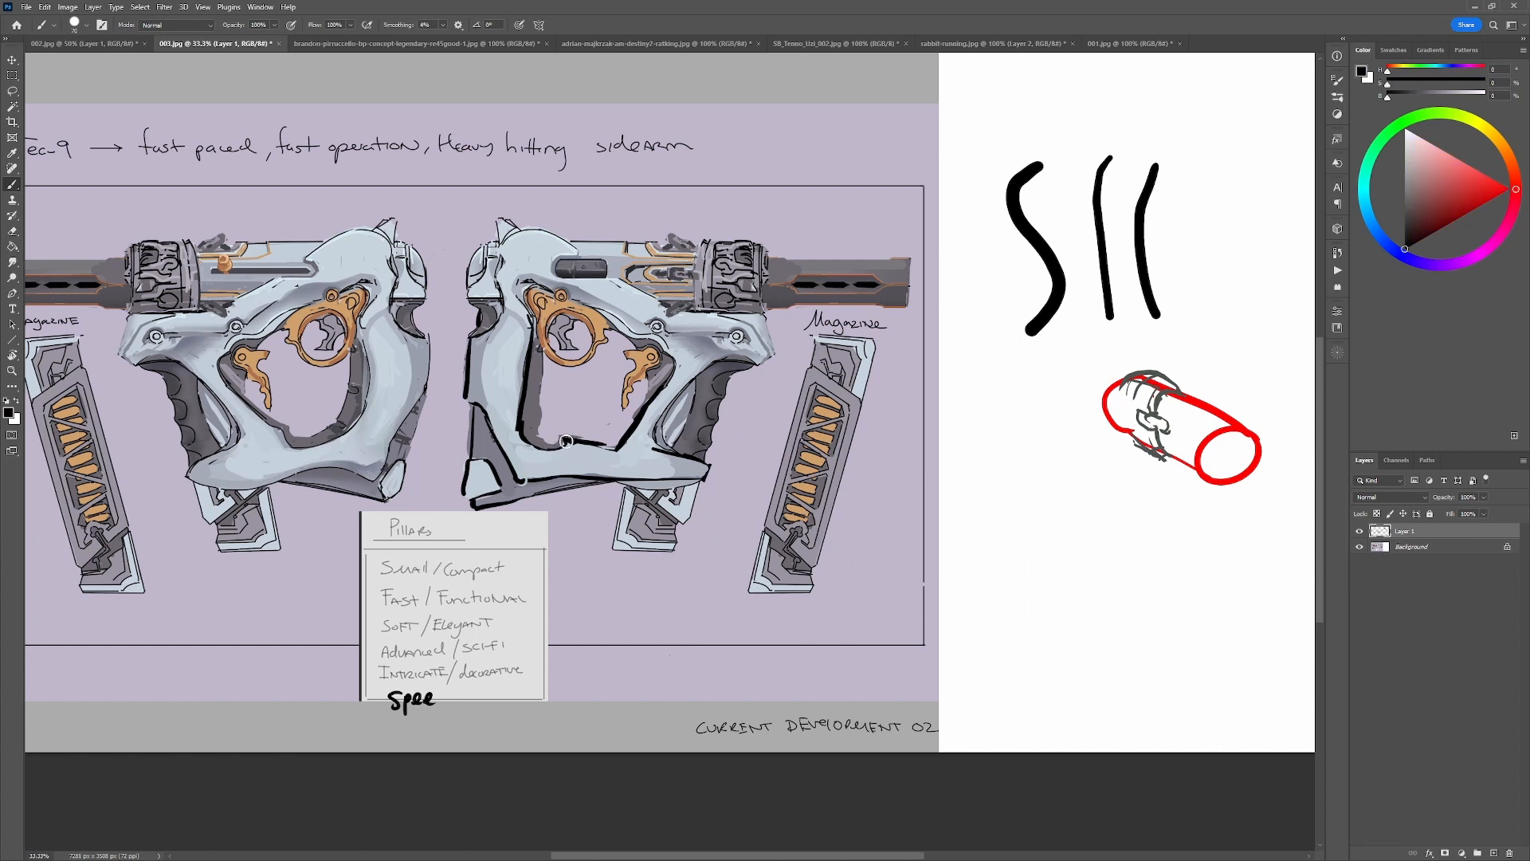
alt+click(543, 405)
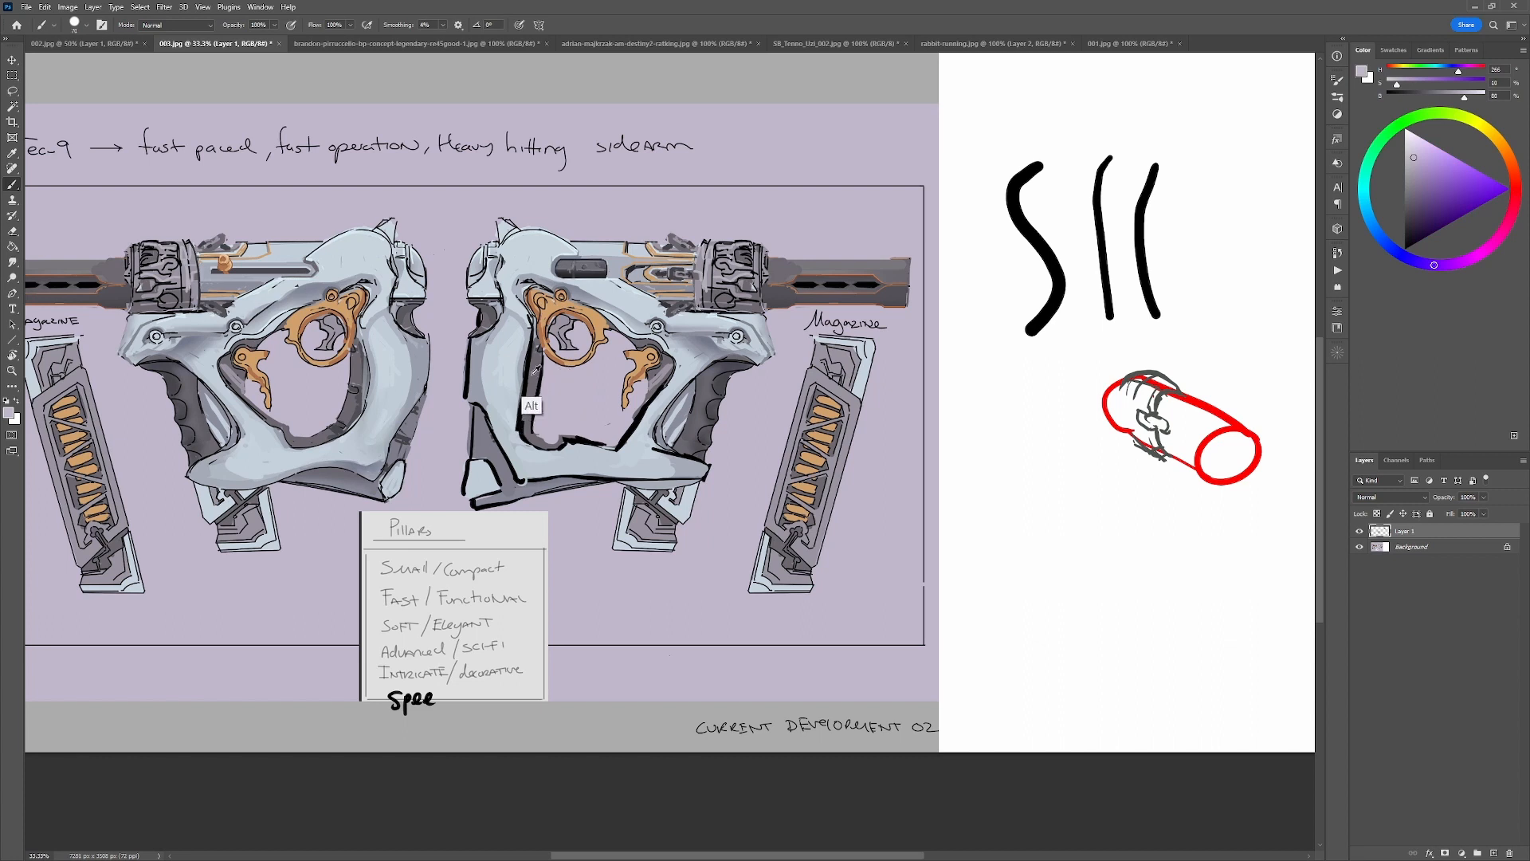
Carve a dark grey notch into the rear edge below the back cap, and restore black as the brush color.
alt+click(490, 348)
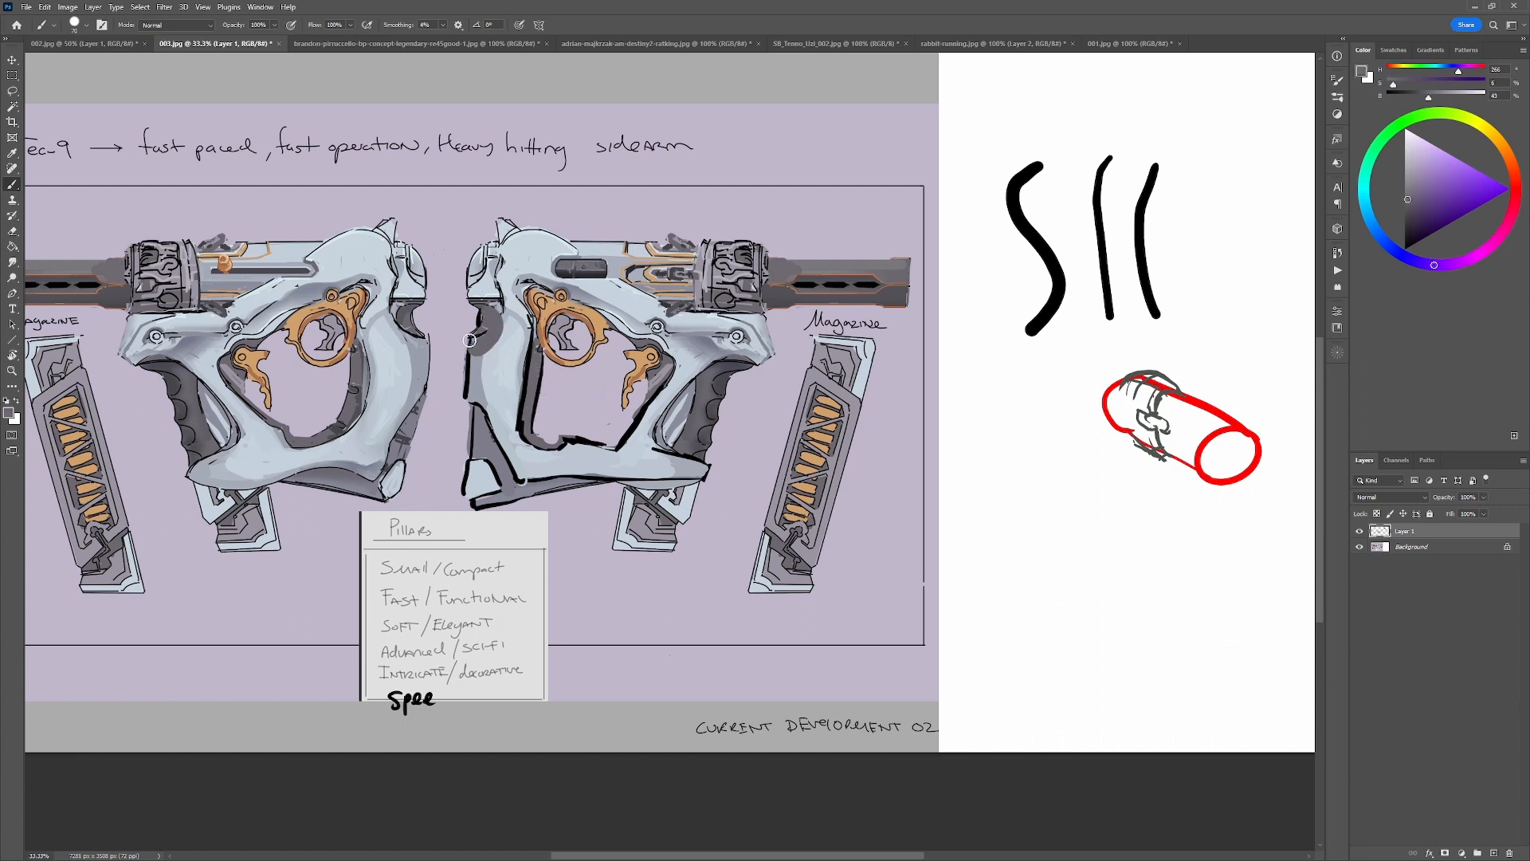
alt+click(467, 338)
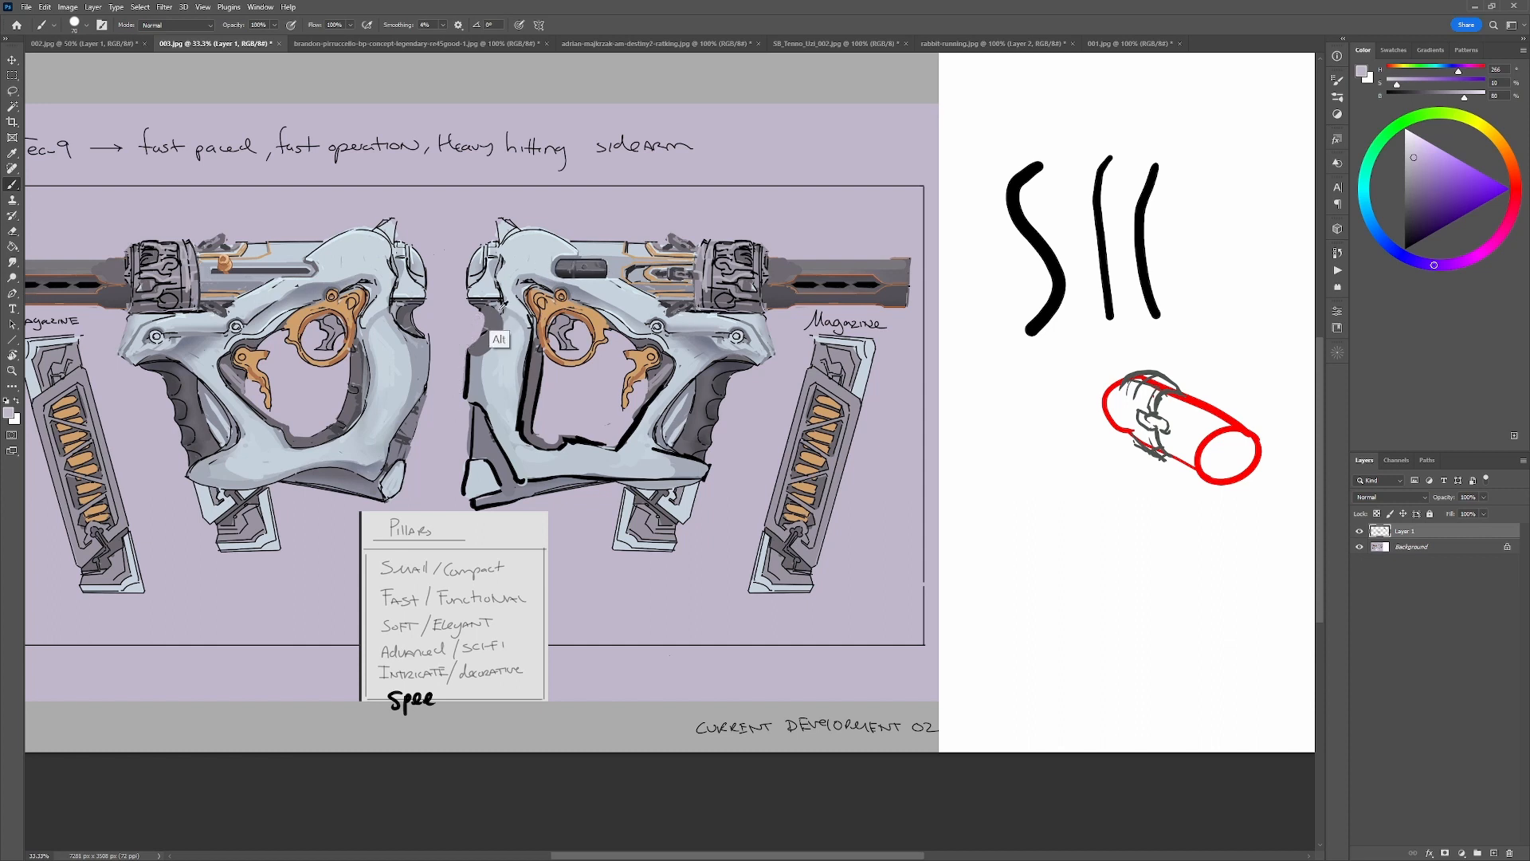
alt+click(493, 341)
key(d)
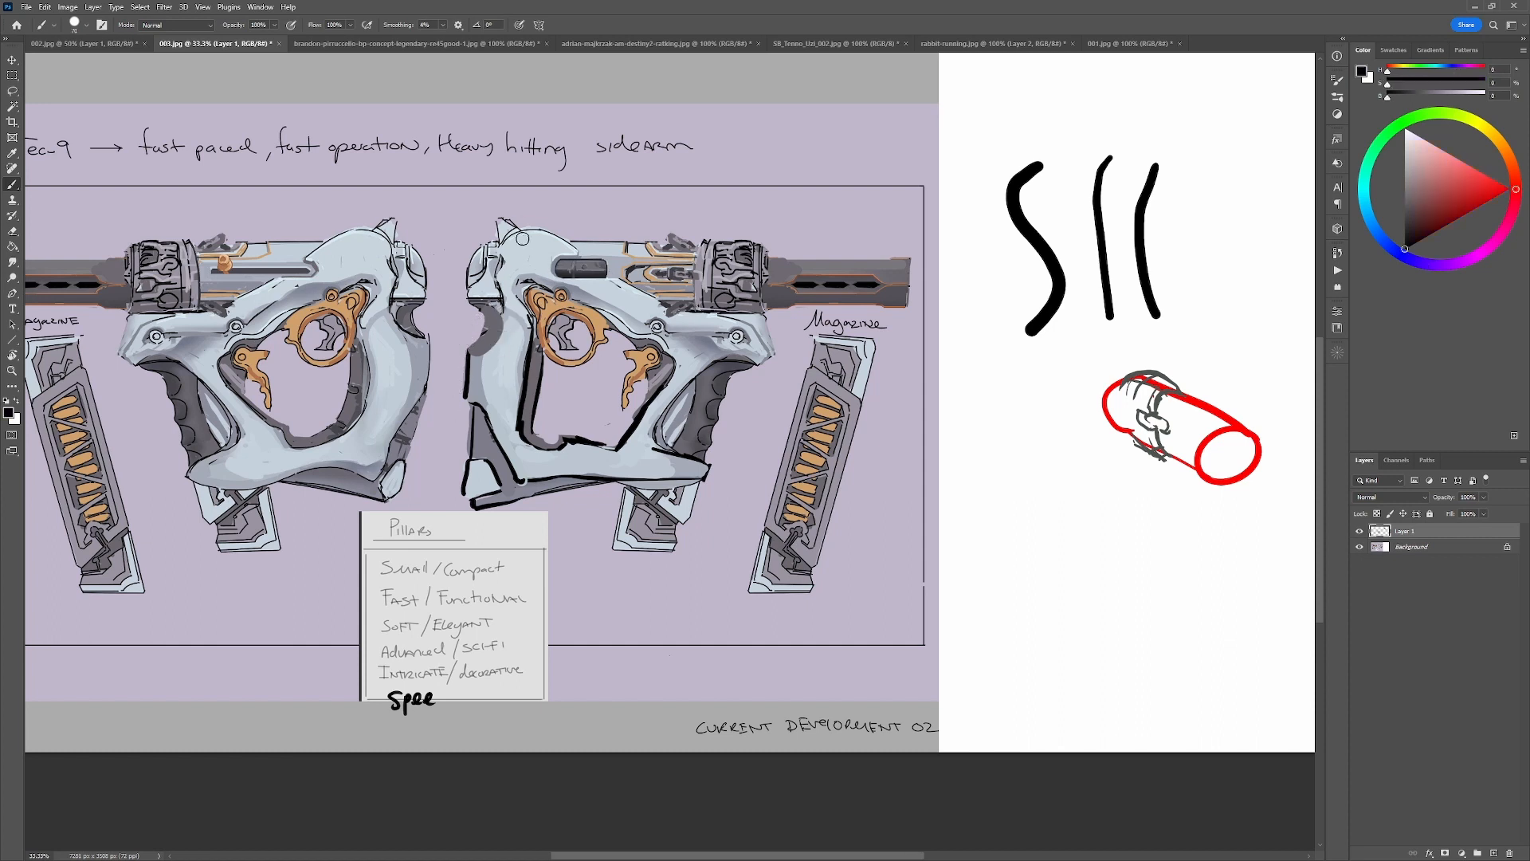
Circle the back cap and the front mechanism of the right-facing gun in black, and undo each circle.
mouse_move(538, 231)
mouse_down()
mouse_move(486, 213)
mouse_move(513, 313)
mouse_move(535, 214)
mouse_up()
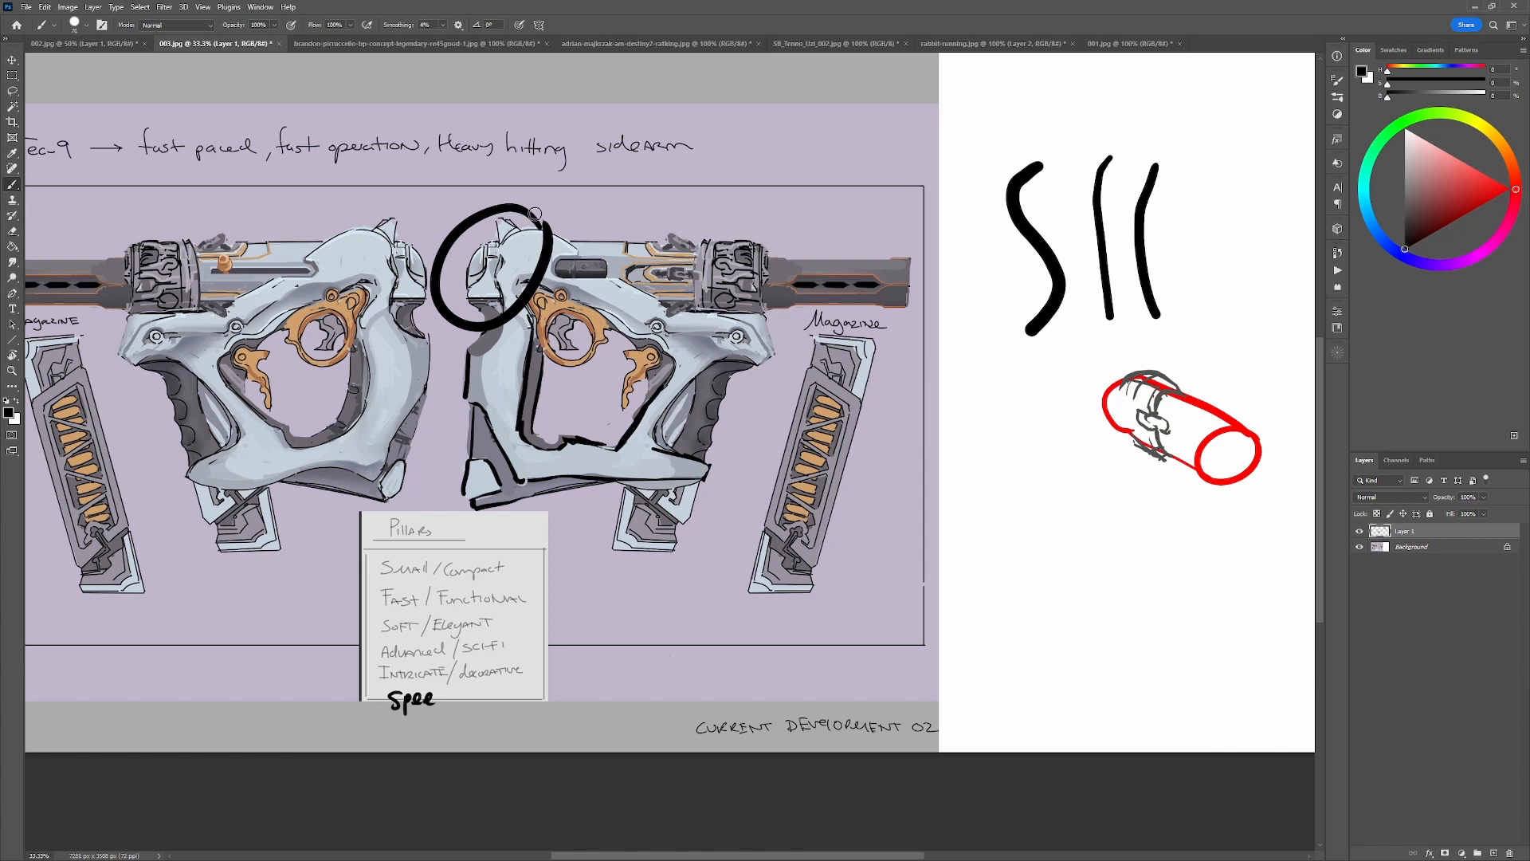
key(ctrl+z)
alt+click(710, 297)
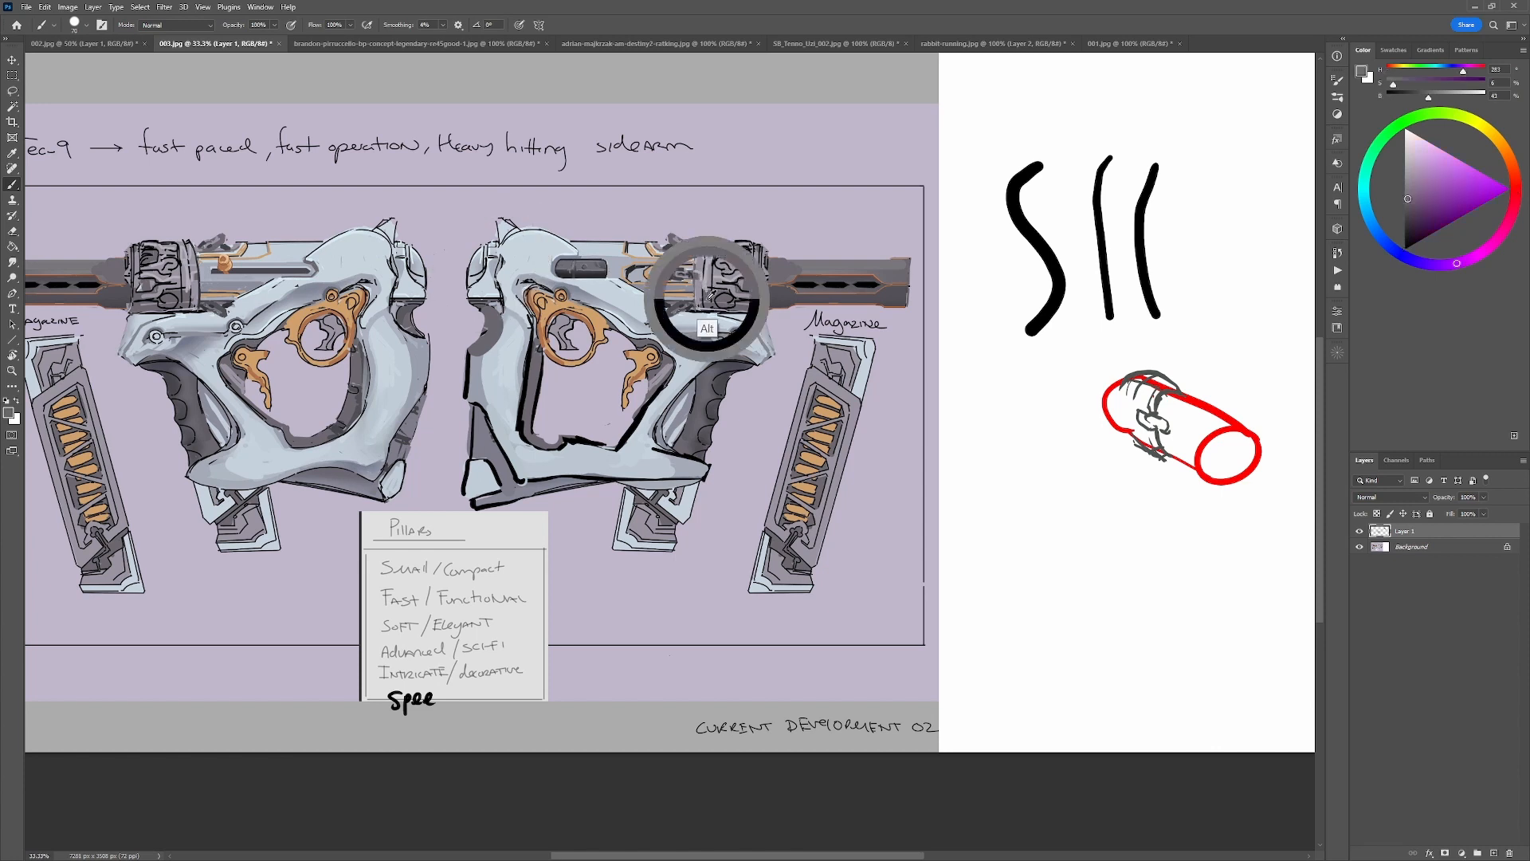
key(d)
mouse_move(659, 287)
mouse_down()
mouse_move(721, 267)
mouse_move(670, 314)
mouse_up()
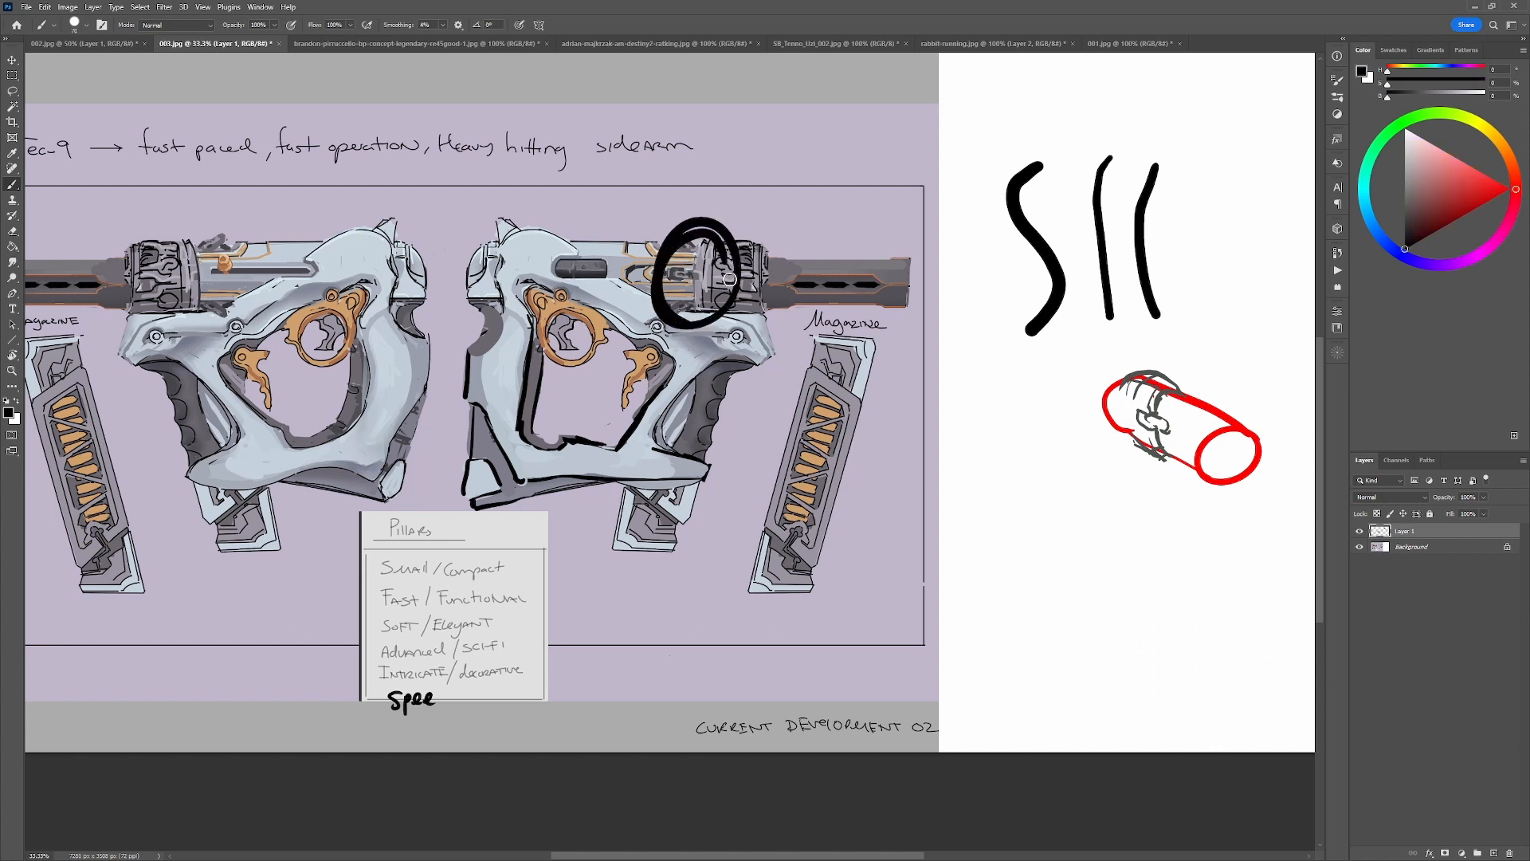
key(ctrl+z)
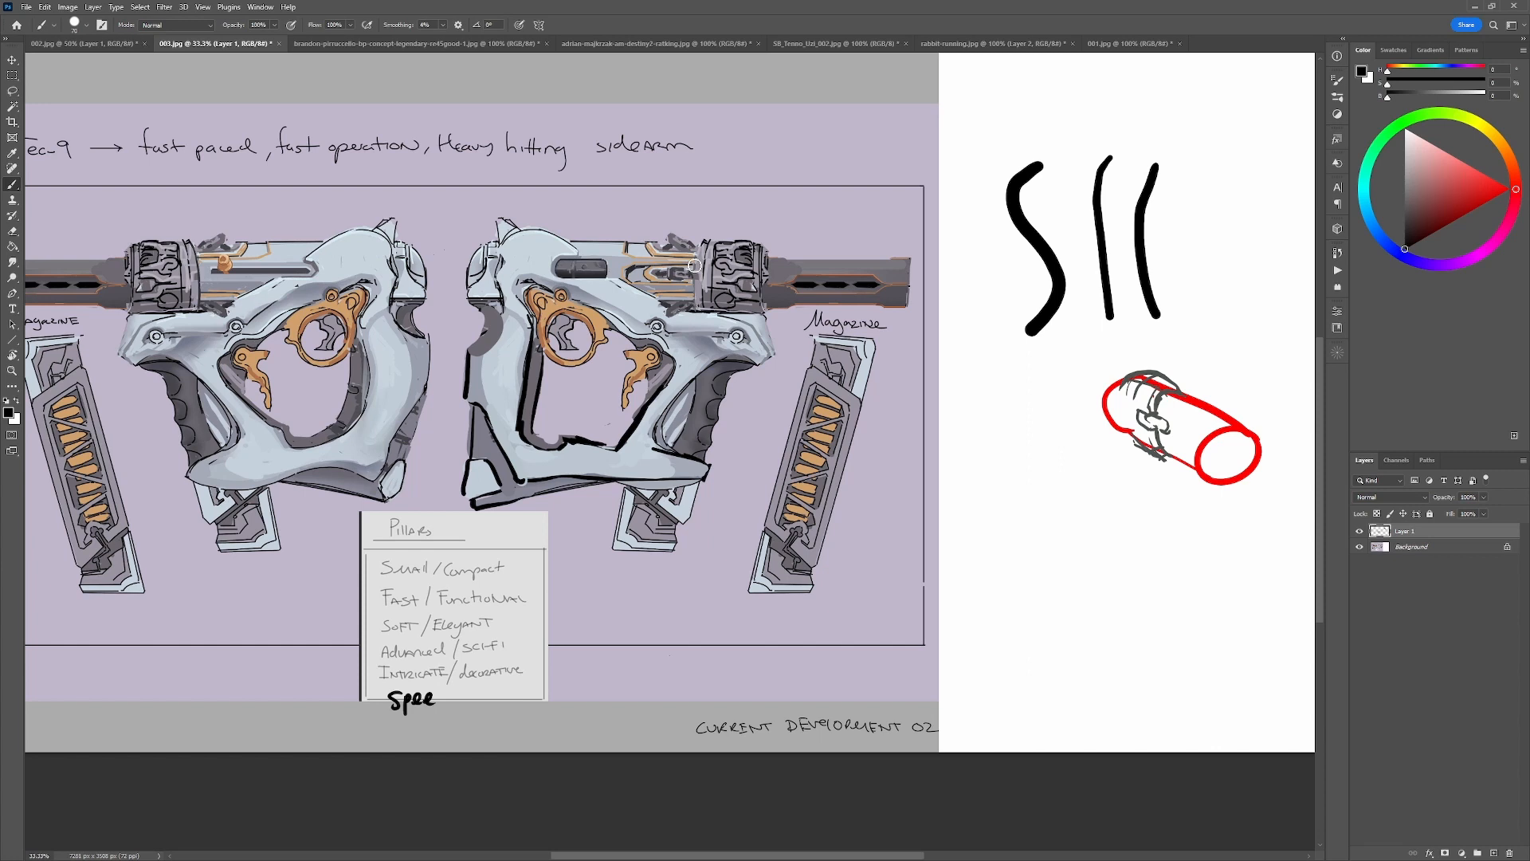
Circle the whole right-facing gun and mark its front section in black, and undo both marks.
mouse_move(677, 532)
mouse_down()
mouse_move(864, 233)
mouse_move(677, 542)
mouse_up()
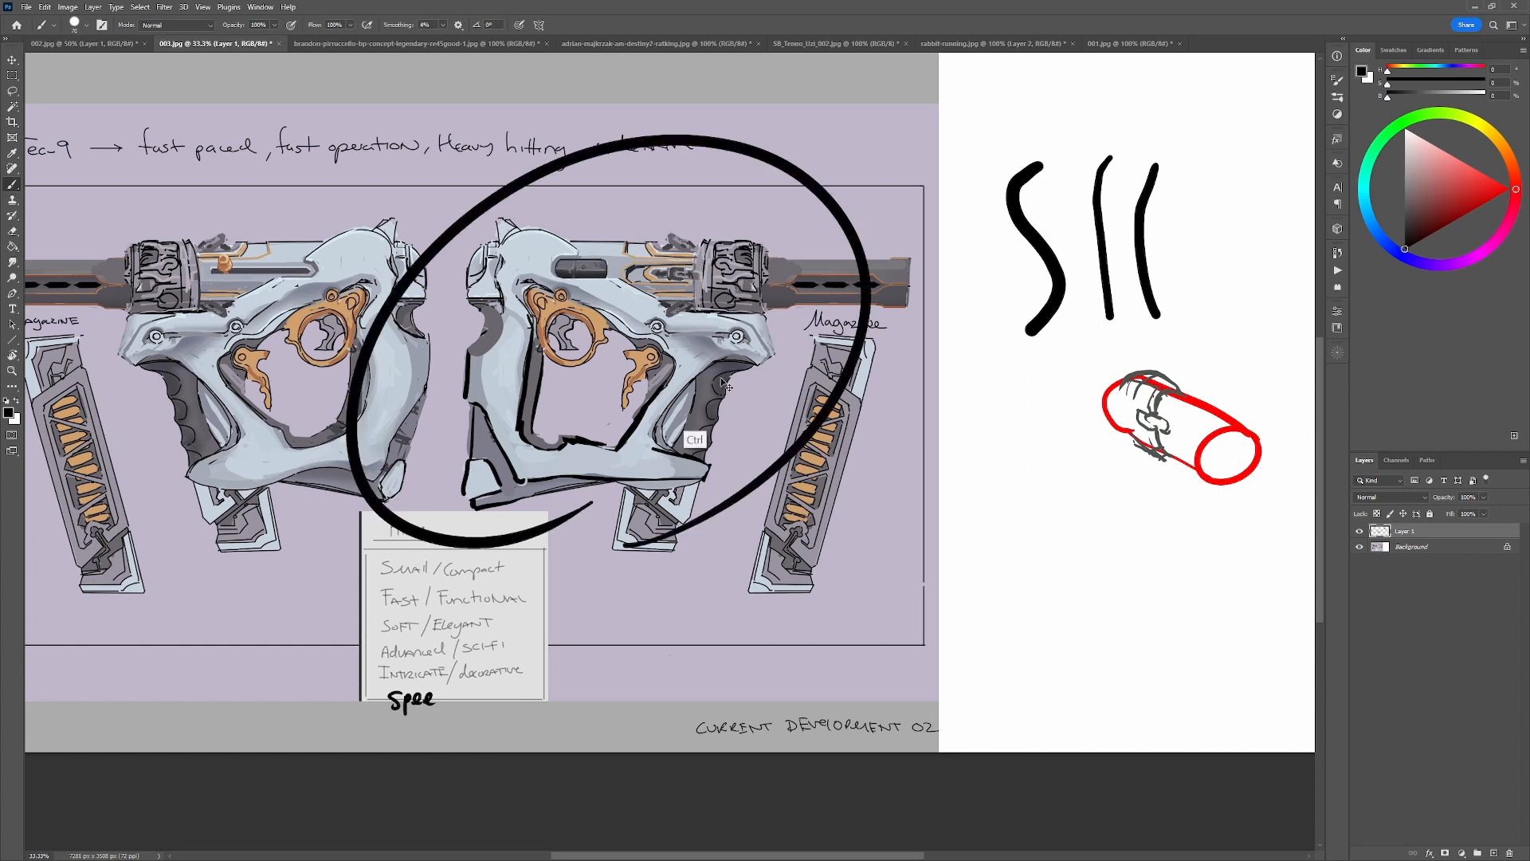
key(ctrl+z)
drag(733, 236, 742, 285)
key(ctrl+z)
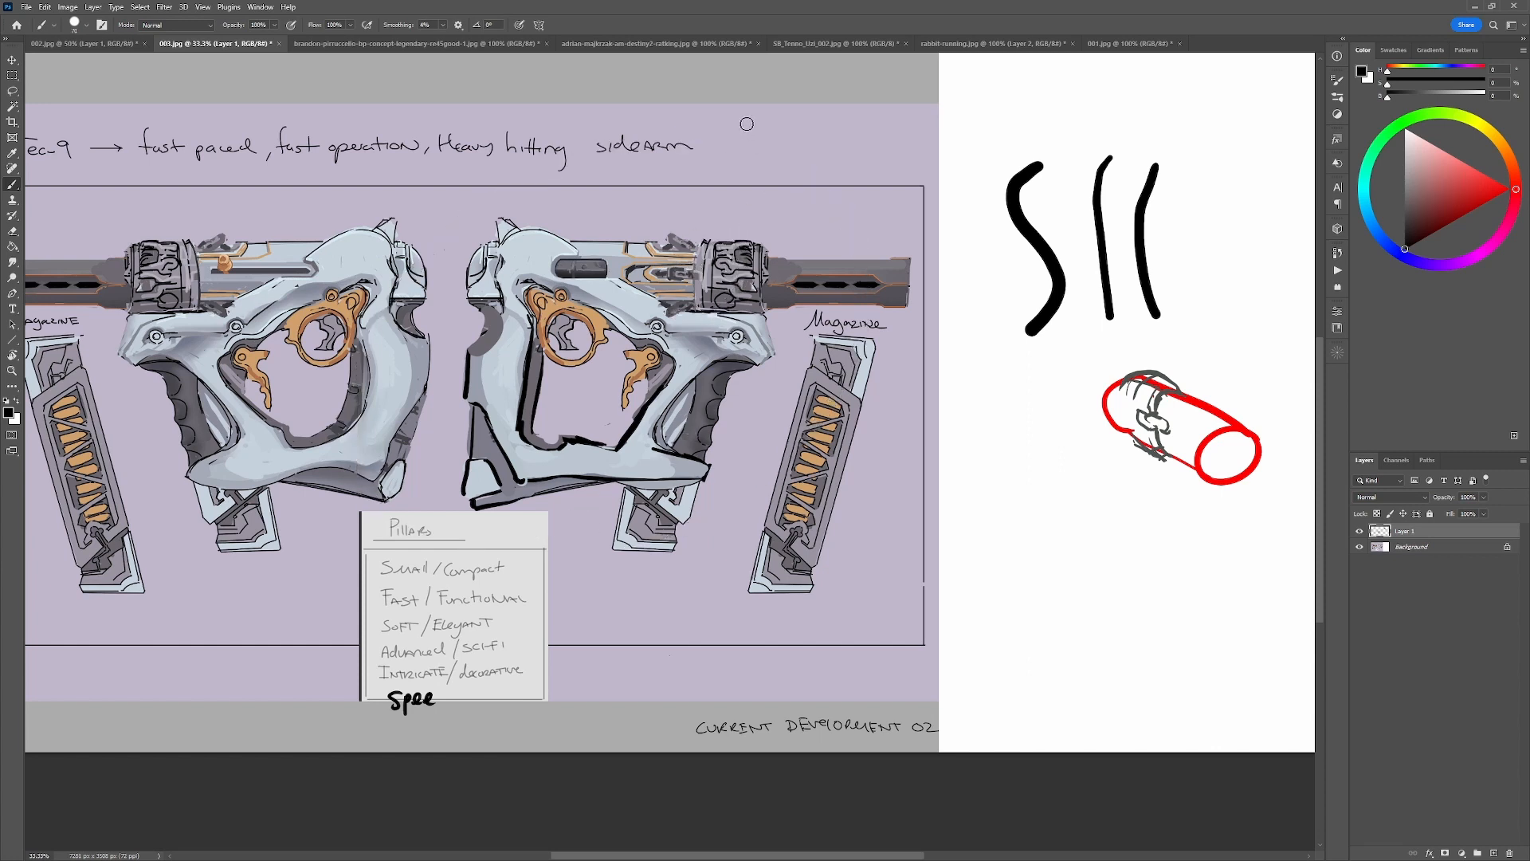
Sketch a small black rectangular frame with inner vertical dividers and a small detail above the right-facing gun.
mouse_move(747, 121)
mouse_down()
mouse_move(746, 156)
mouse_move(808, 165)
mouse_move(809, 118)
mouse_move(807, 165)
mouse_move(757, 164)
mouse_move(796, 134)
mouse_move(795, 165)
mouse_up()
drag(786, 113, 786, 156)
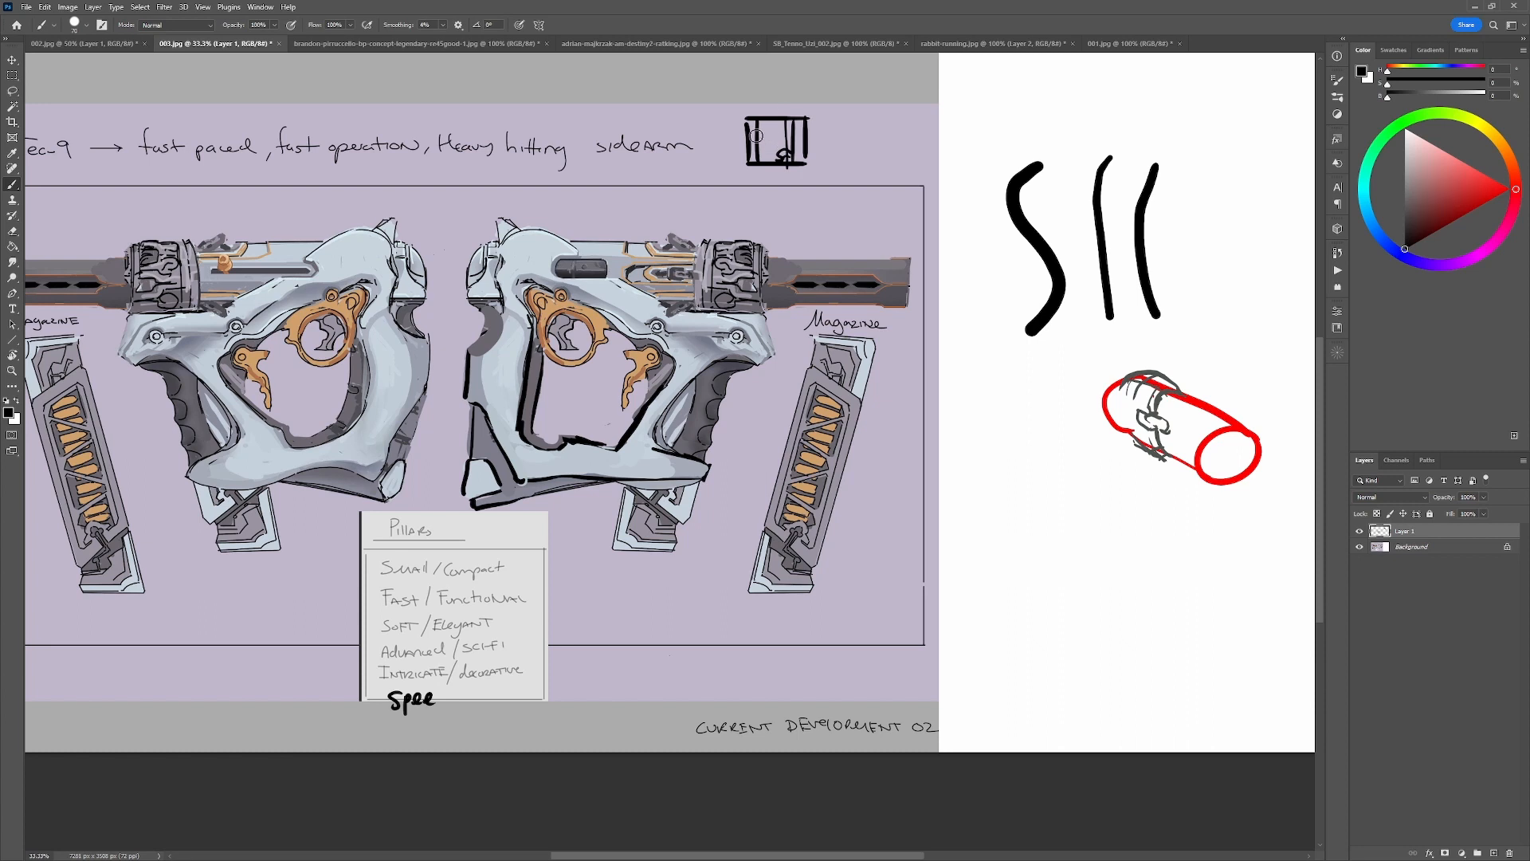
key(x)
drag(759, 139, 782, 138)
key(x)
Mark the right-facing gun's front mechanism with black scribbles and vertical bands, and undo the marks.
mouse_move(747, 222)
mouse_down()
mouse_move(713, 263)
mouse_move(757, 259)
mouse_move(715, 265)
mouse_up()
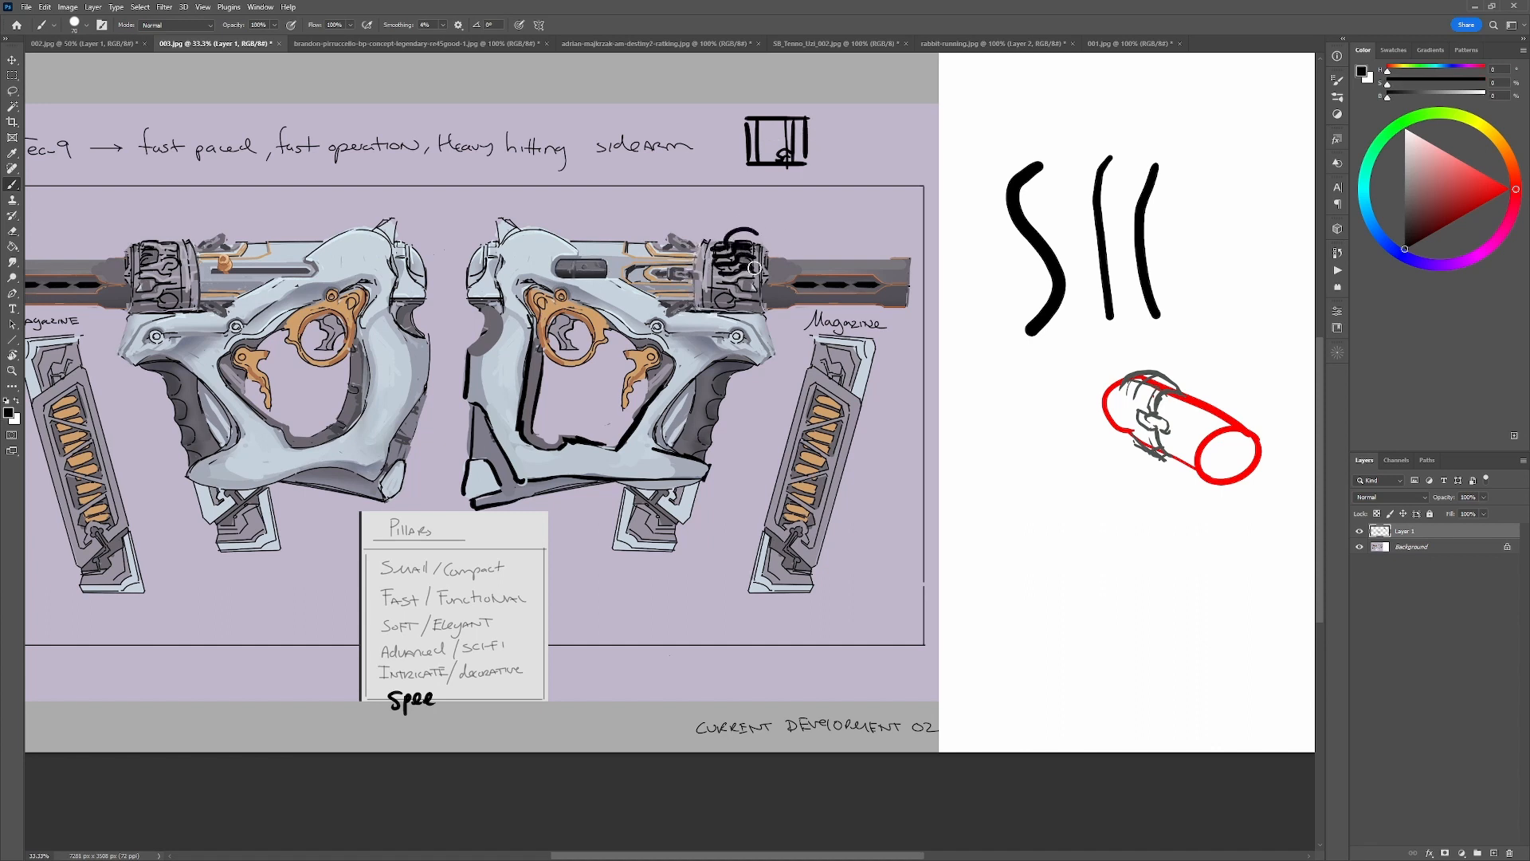
key(ctrl+alt+z)
key(ctrl+alt+z)
key(ctrl+alt+z)
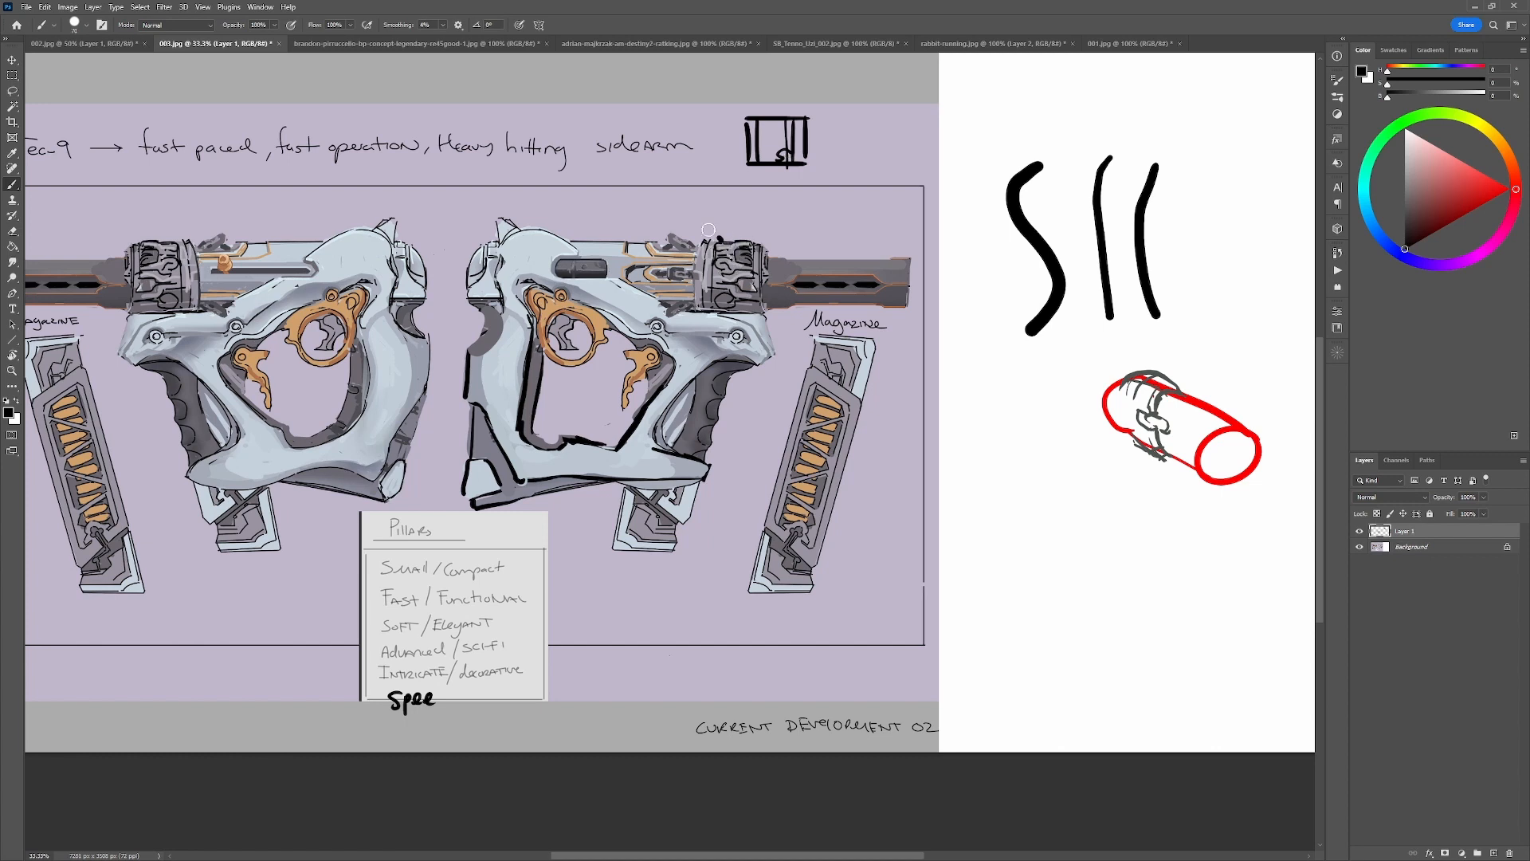
mouse_move(709, 231)
mouse_down()
mouse_move(735, 278)
mouse_move(709, 242)
mouse_move(710, 310)
mouse_up()
key(ctrl+z)
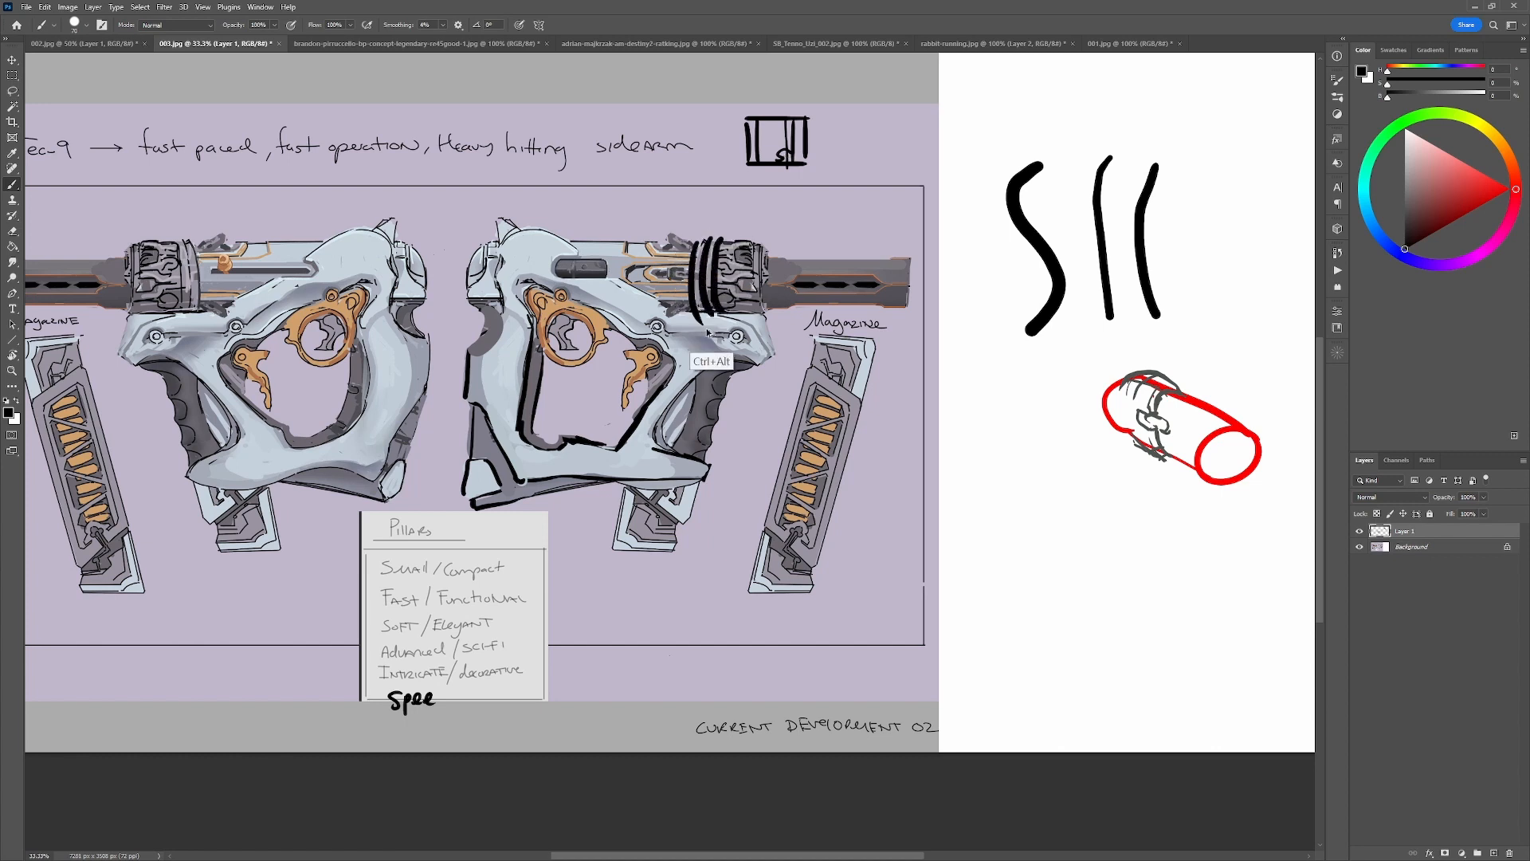
key(ctrl+z)
key(ctrl+z)
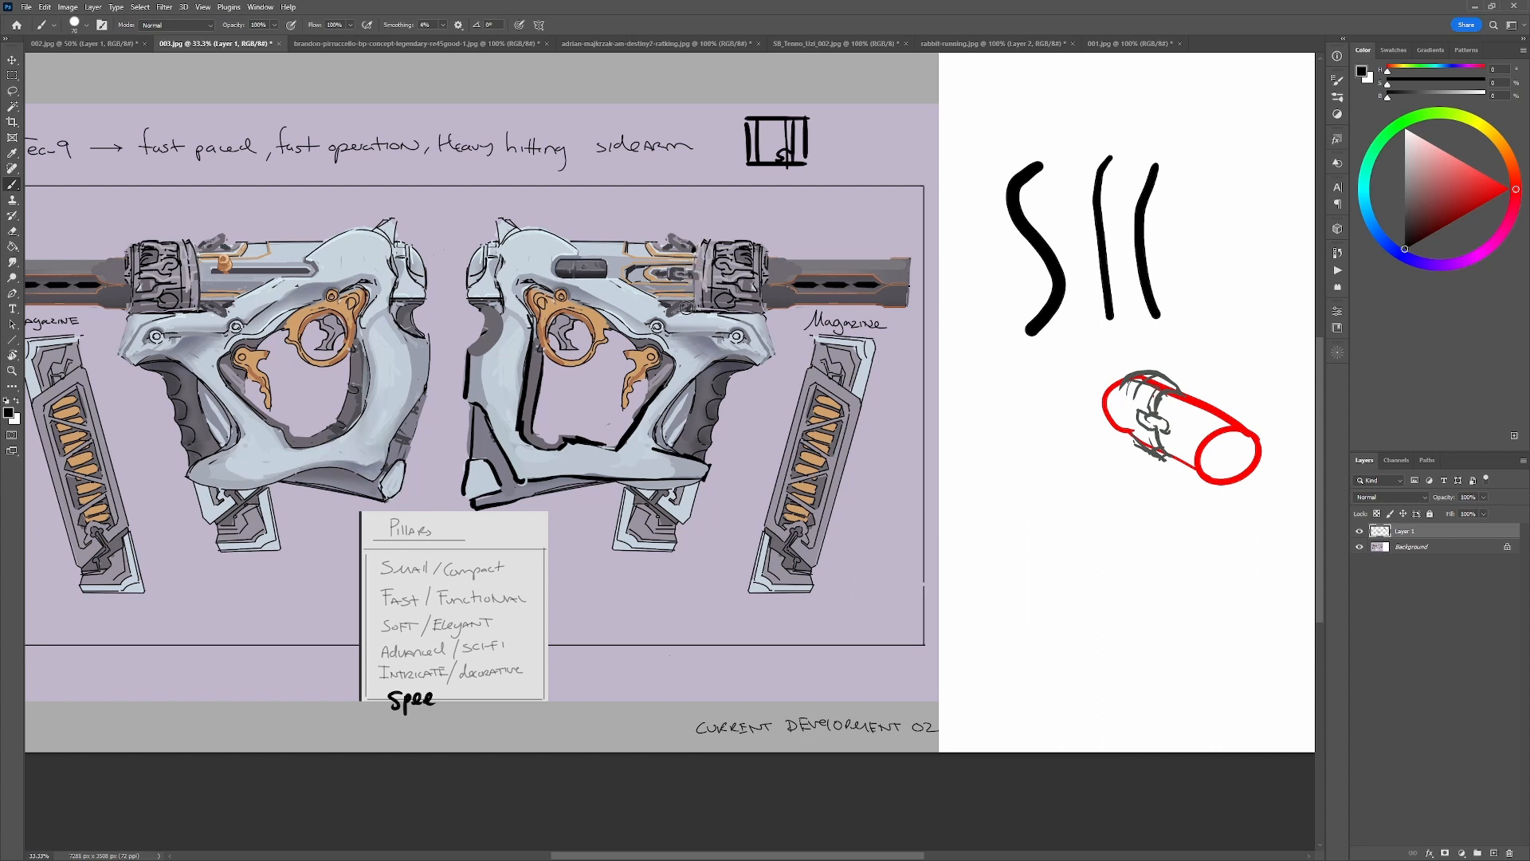
Extend the front of the right-facing gun's frame in sampled pale blue and paint out the back cap's fin with background color.
alt+click(614, 288)
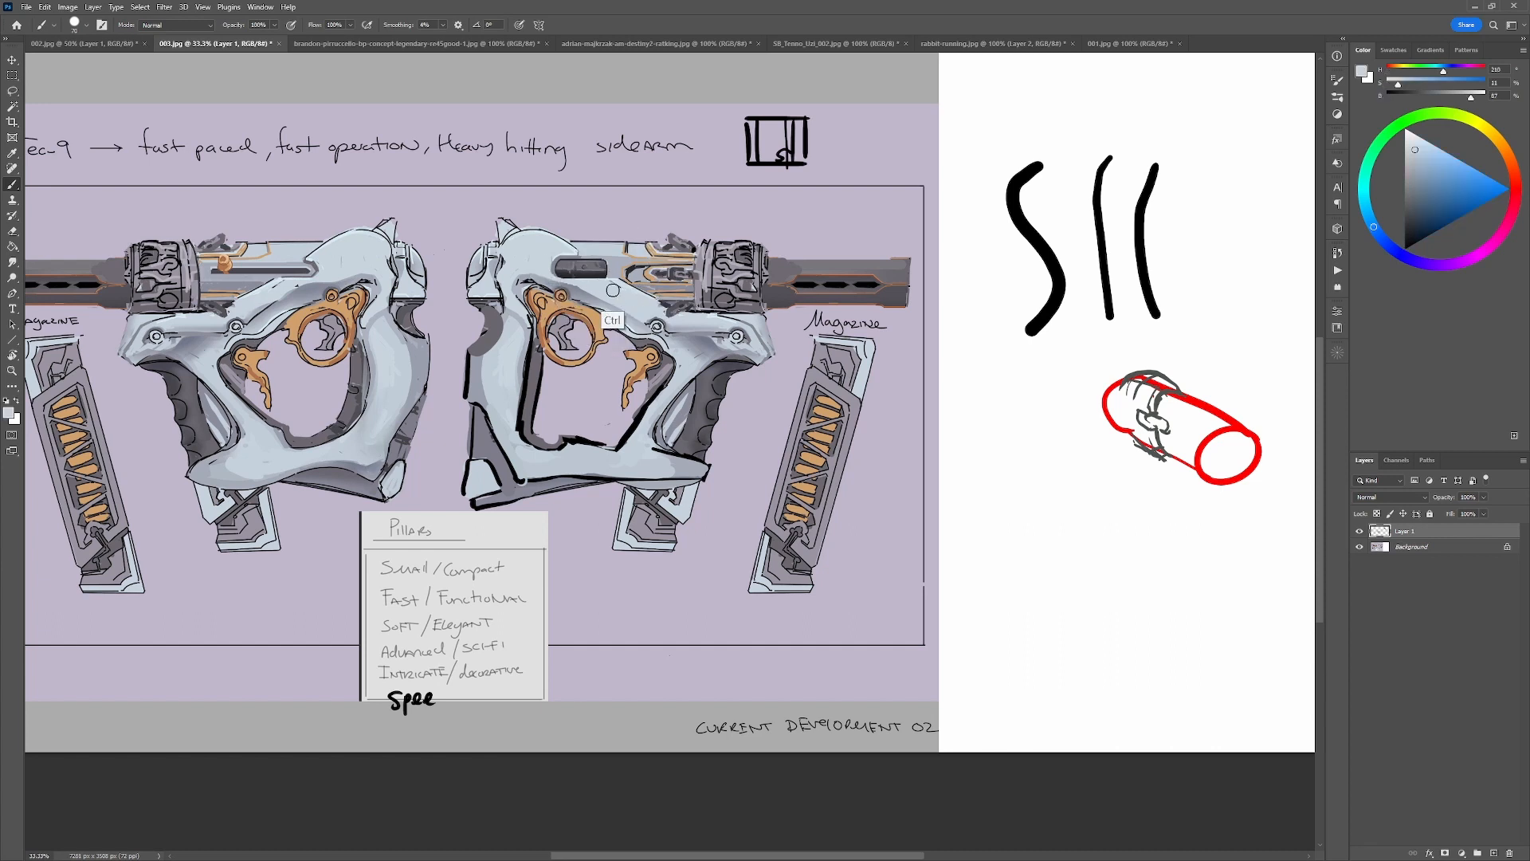
mouse_move(603, 285)
mouse_down()
mouse_move(776, 307)
mouse_move(768, 330)
mouse_move(714, 304)
mouse_up()
key(ctrl+z)
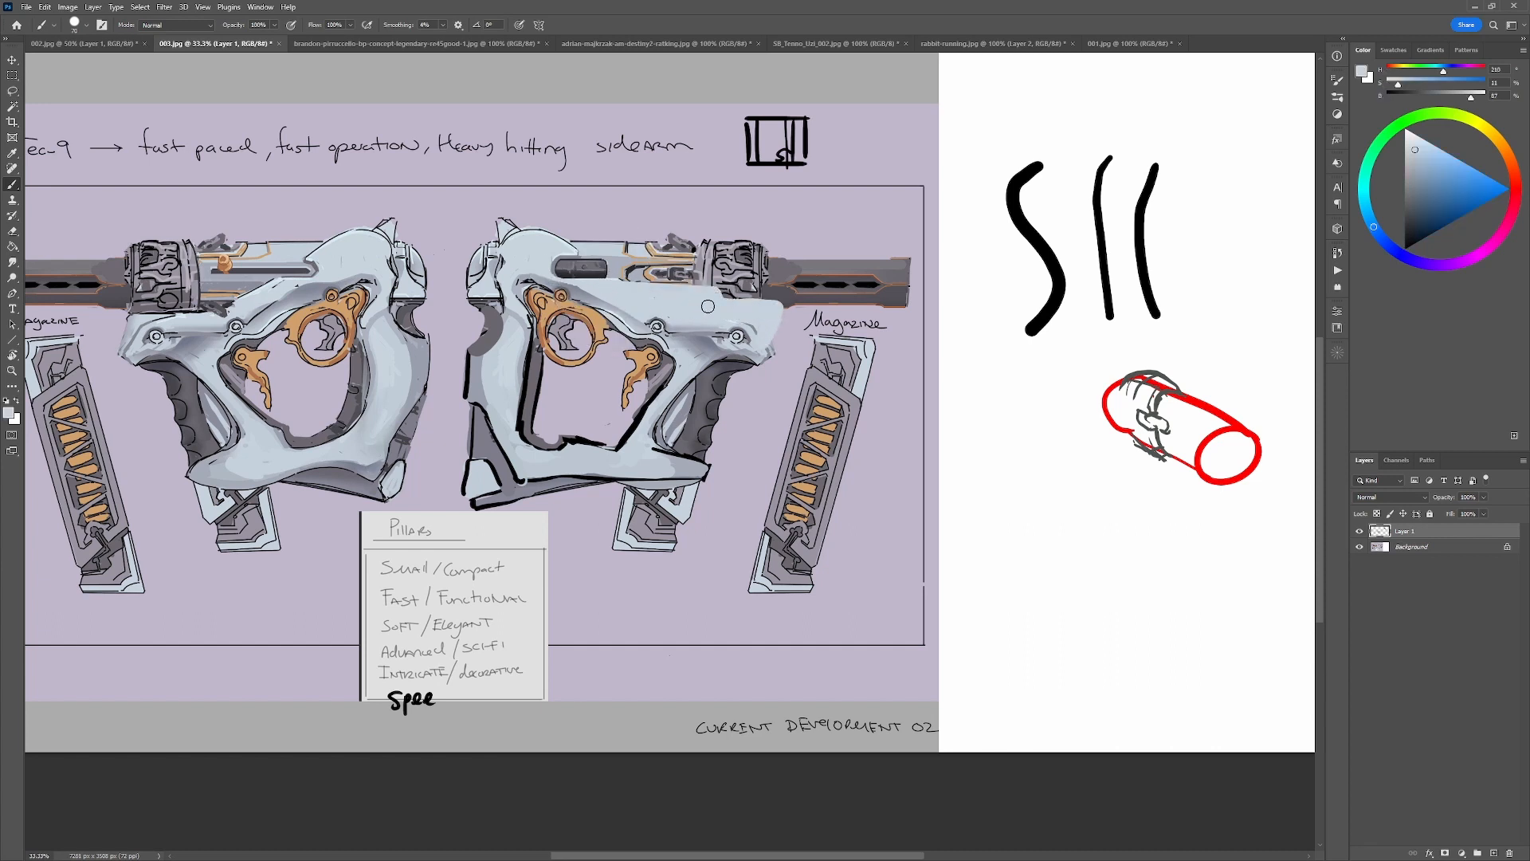
alt+click(560, 245)
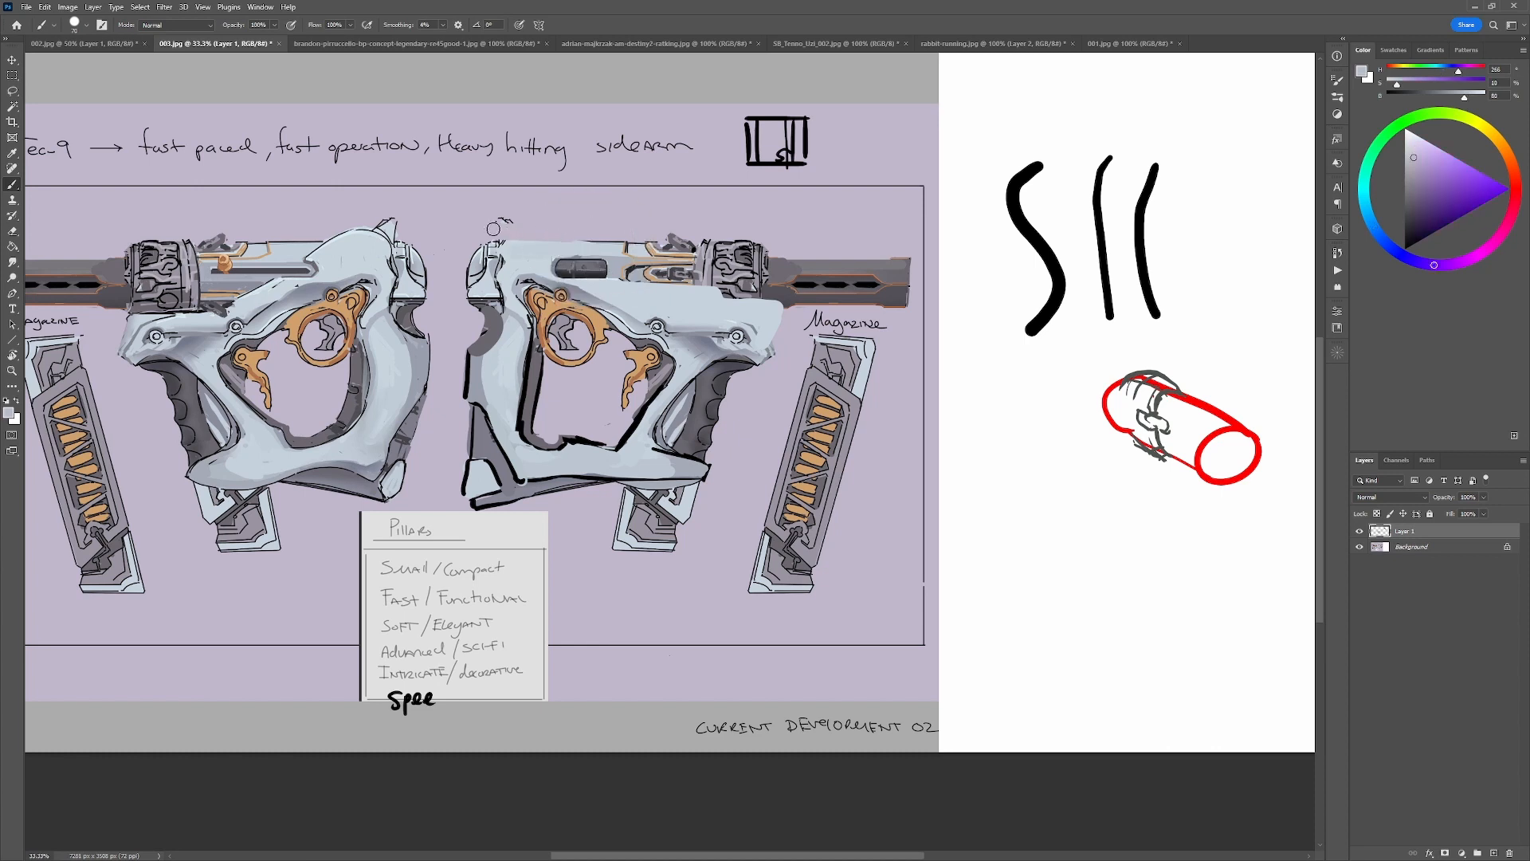
Paint a grey band along the top of the right-facing gun from the back cap to the front mechanism.
alt+click(721, 248)
drag(727, 248, 561, 249)
key(ctrl+z)
key(ctrl+z)
alt+click(717, 247)
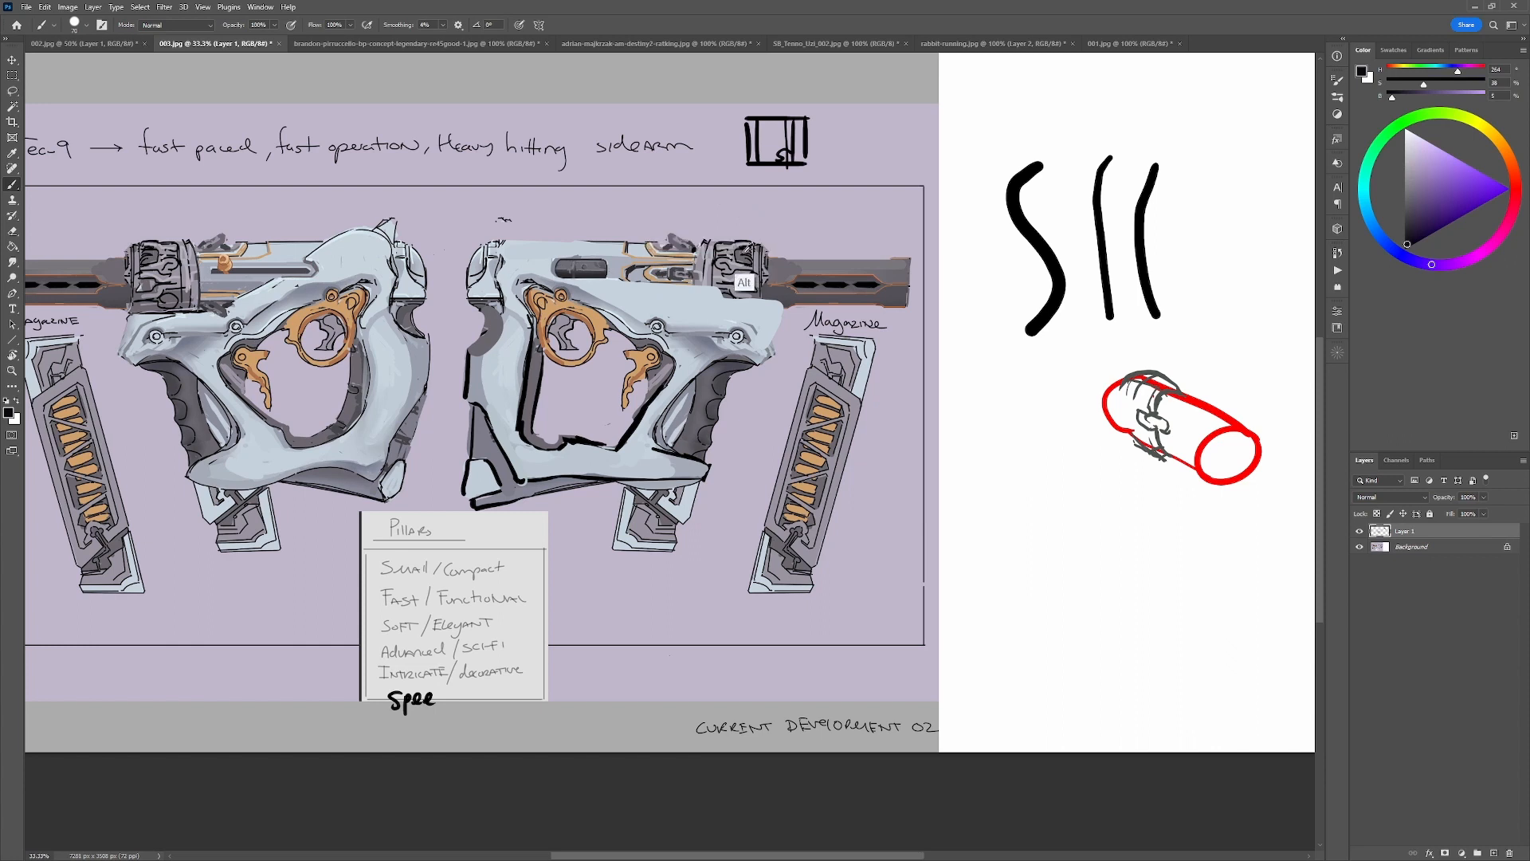
mouse_move(706, 247)
mouse_down()
mouse_move(541, 240)
mouse_move(487, 260)
mouse_move(749, 259)
mouse_up()
key(ctrl+z)
key(ctrl+z)
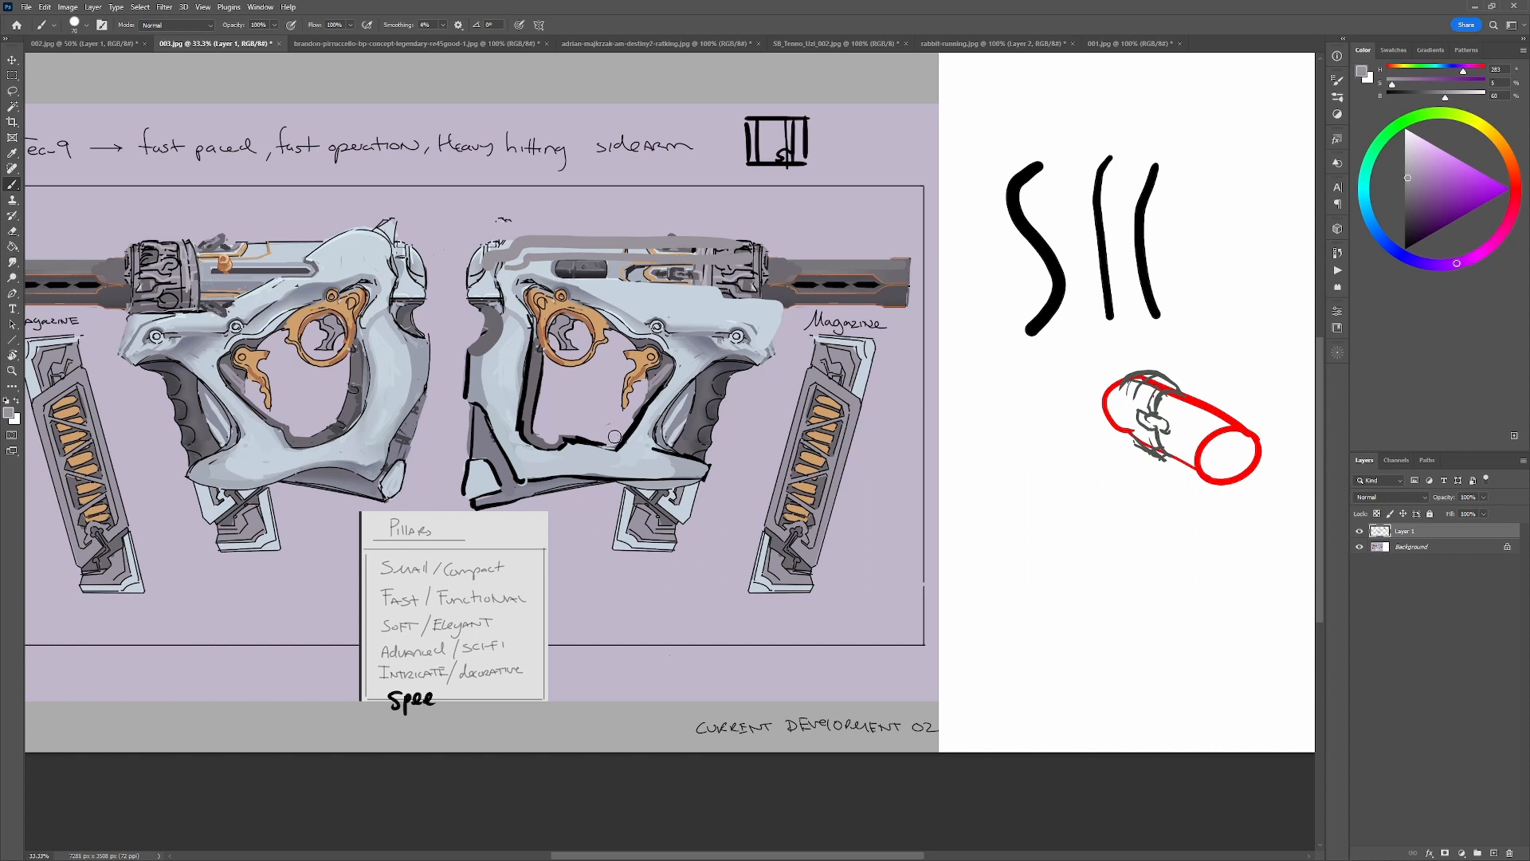
Cover the dark slot on the upper receiver with pale blue and rework the strip above it in grey.
key(d)
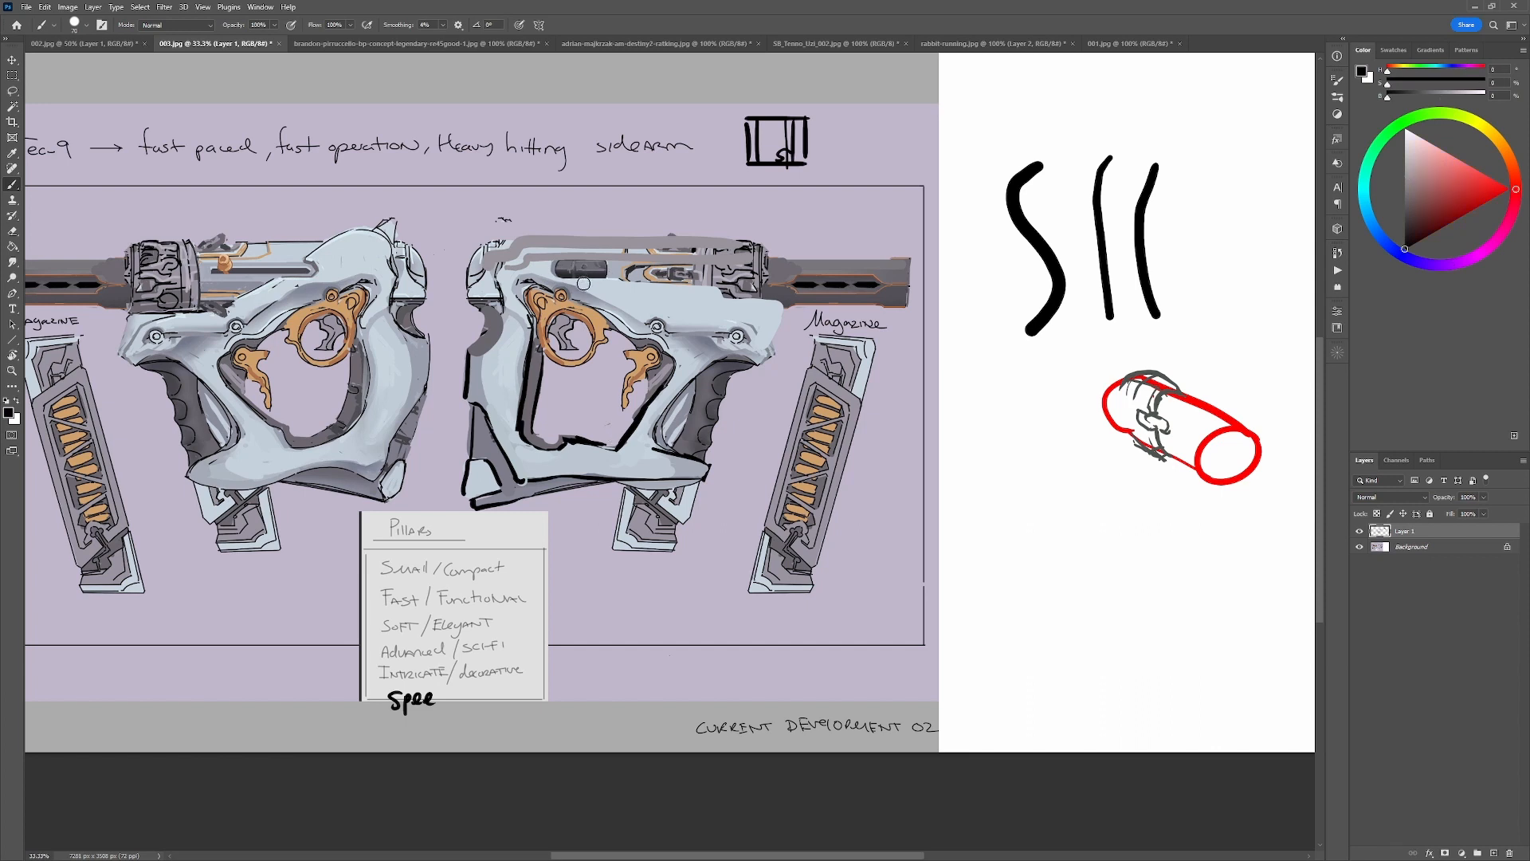
mouse_move(601, 297)
mouse_down()
mouse_move(634, 275)
mouse_move(623, 245)
mouse_move(647, 277)
mouse_up()
key(ctrl+z)
alt+click(555, 274)
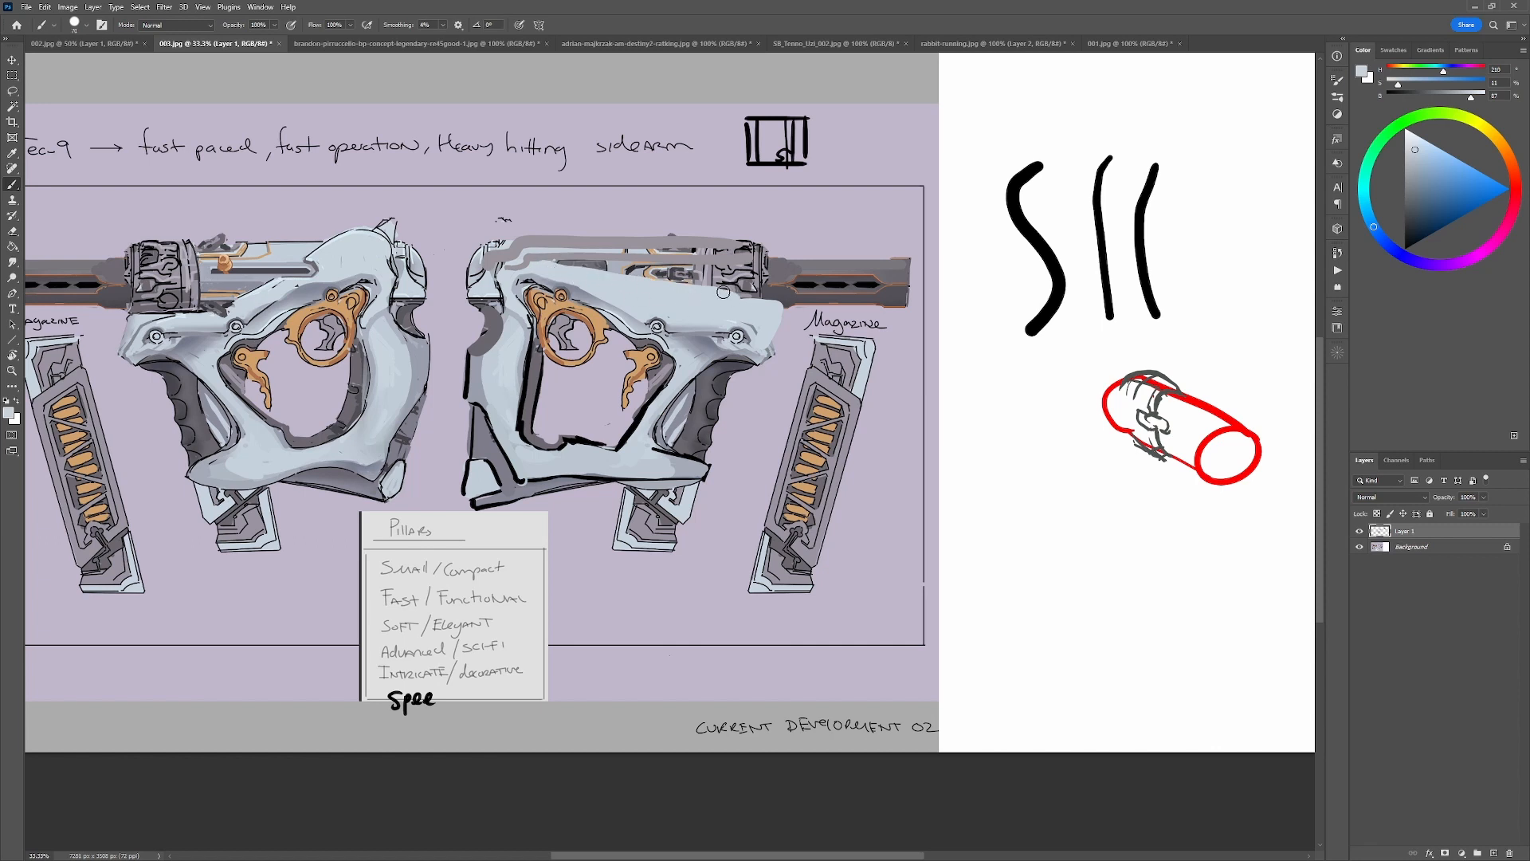
alt+click(552, 258)
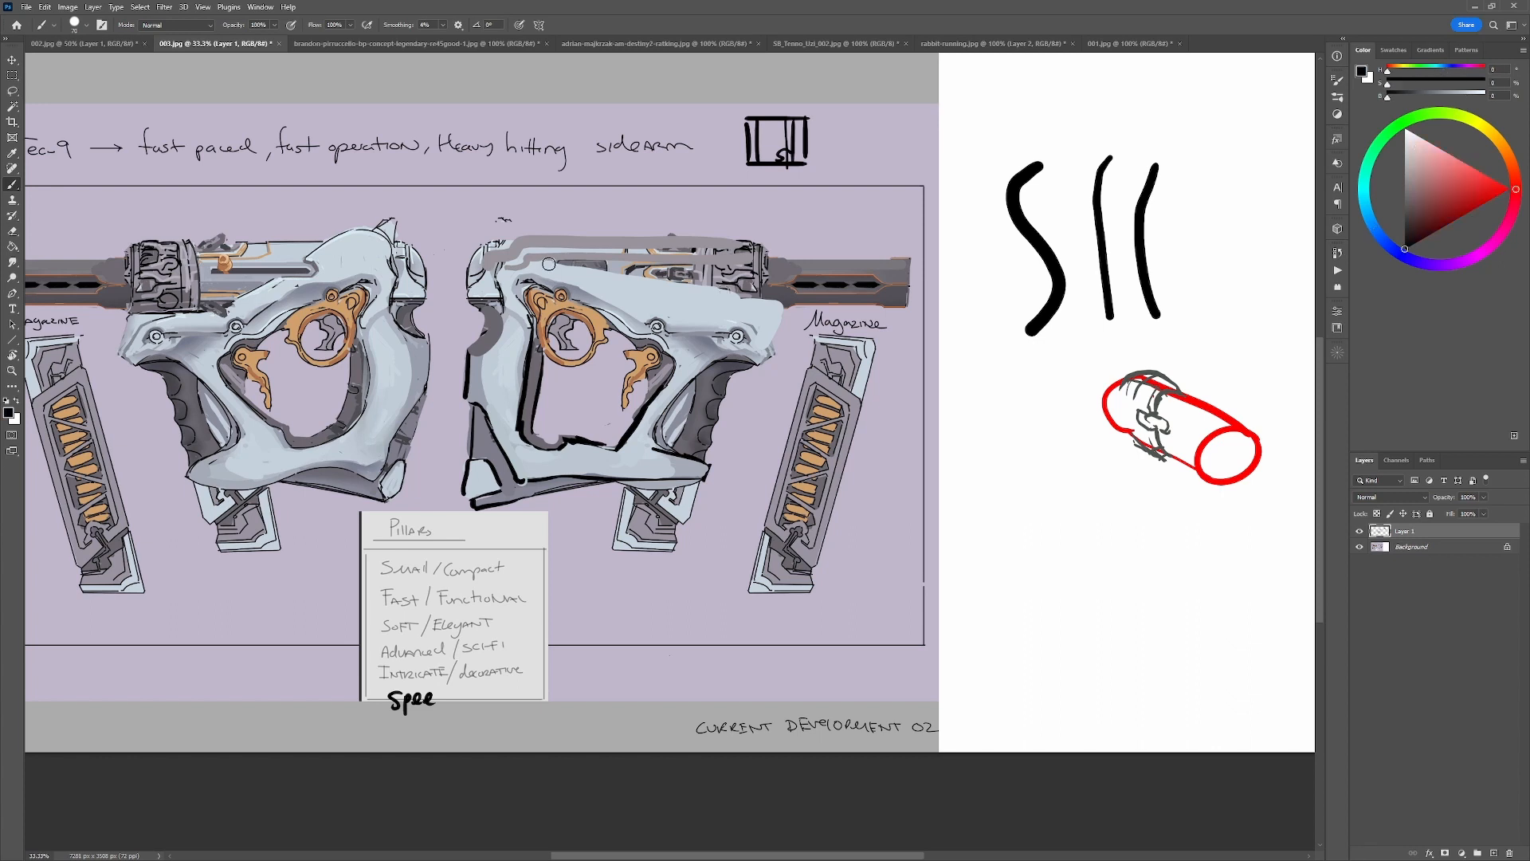
alt+click(574, 255)
drag(552, 261, 717, 253)
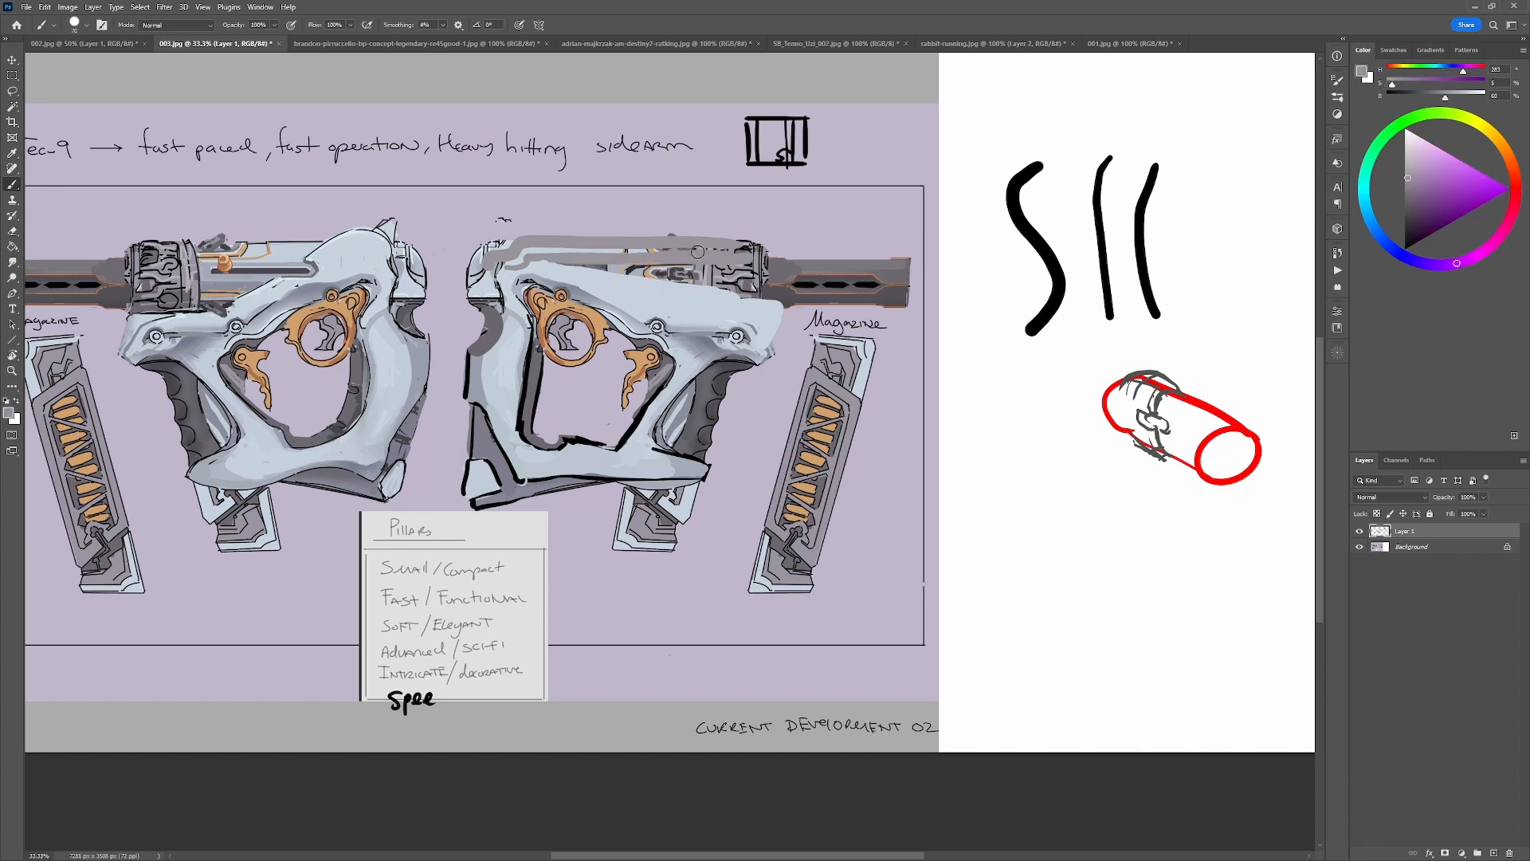
Outline the lower edge of the grey band in black toward the front mechanism, using sampled pale blue for cleanup.
key(d)
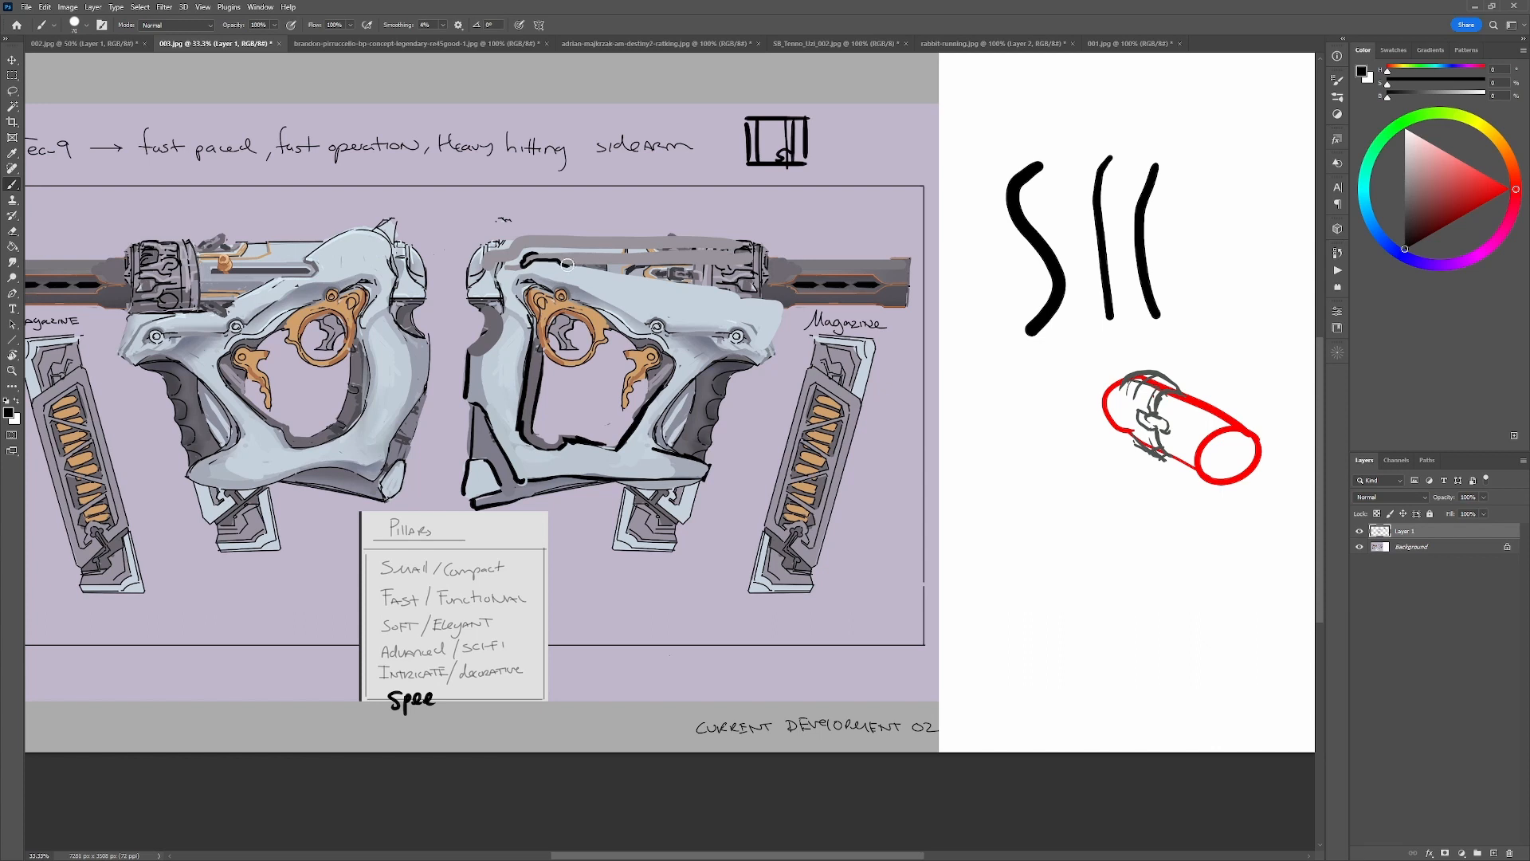
alt+click(553, 265)
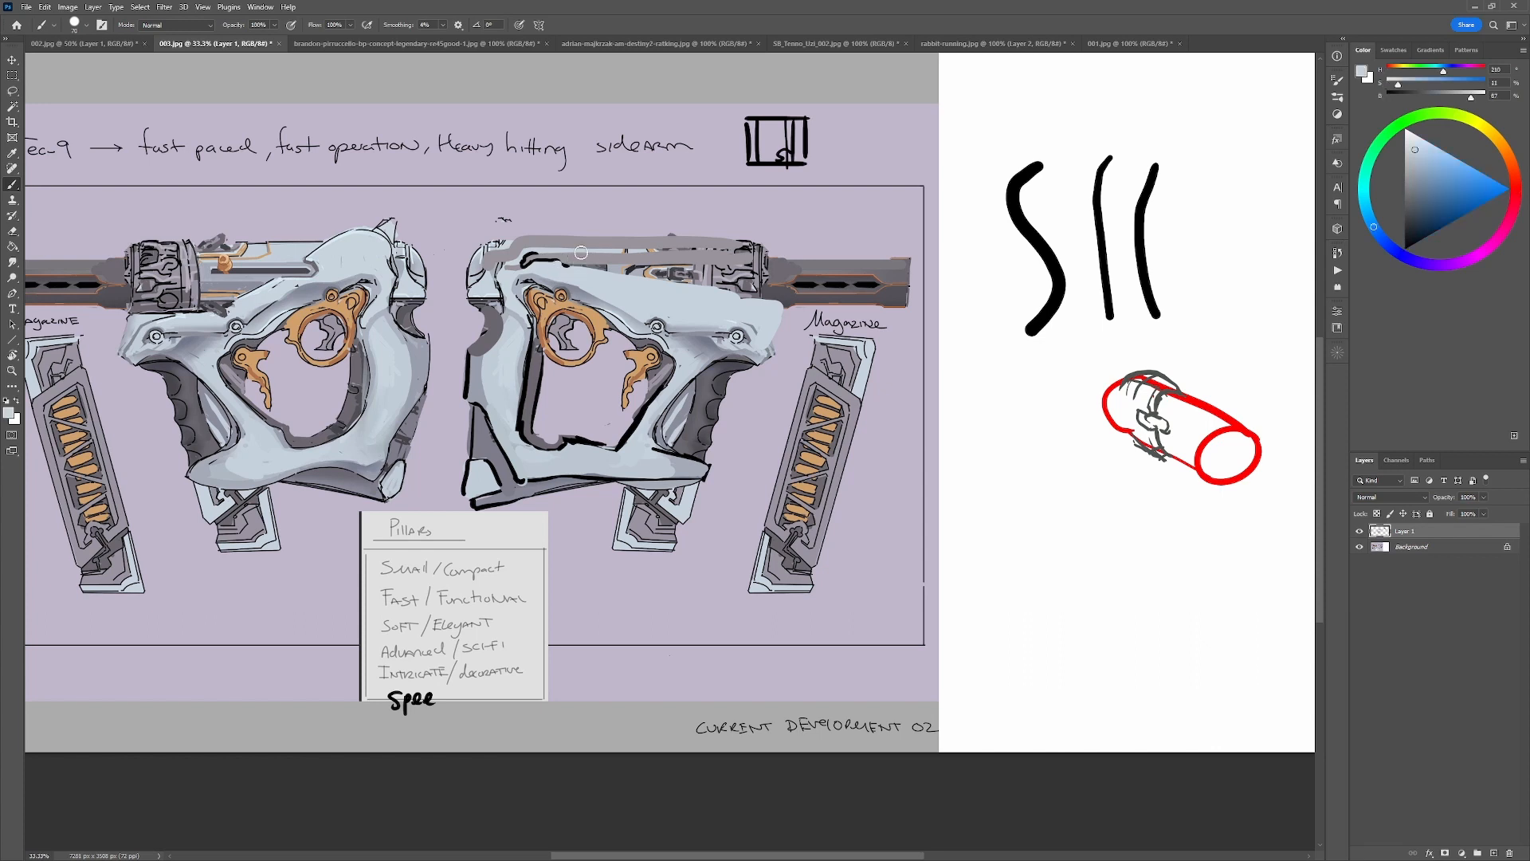
alt+click(521, 262)
alt+click(519, 269)
alt+click(553, 263)
drag(567, 264, 732, 264)
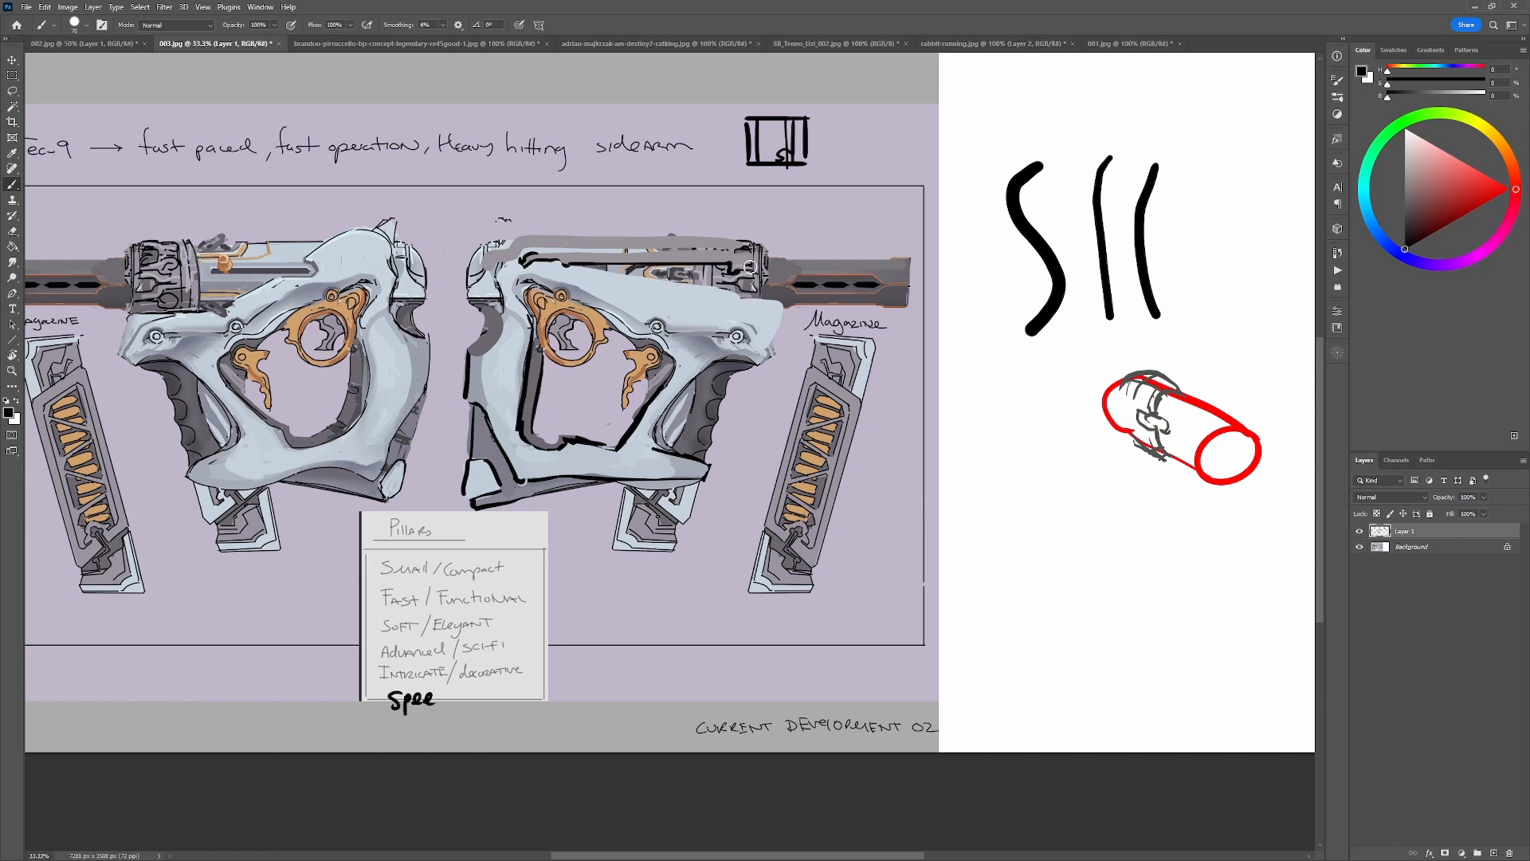
Add a second black contour along the grey band and close it off at the front mechanism.
drag(737, 255, 540, 276)
key(ctrl+z)
drag(736, 248, 711, 251)
drag(549, 253, 700, 254)
key(ctrl+z)
drag(727, 249, 746, 258)
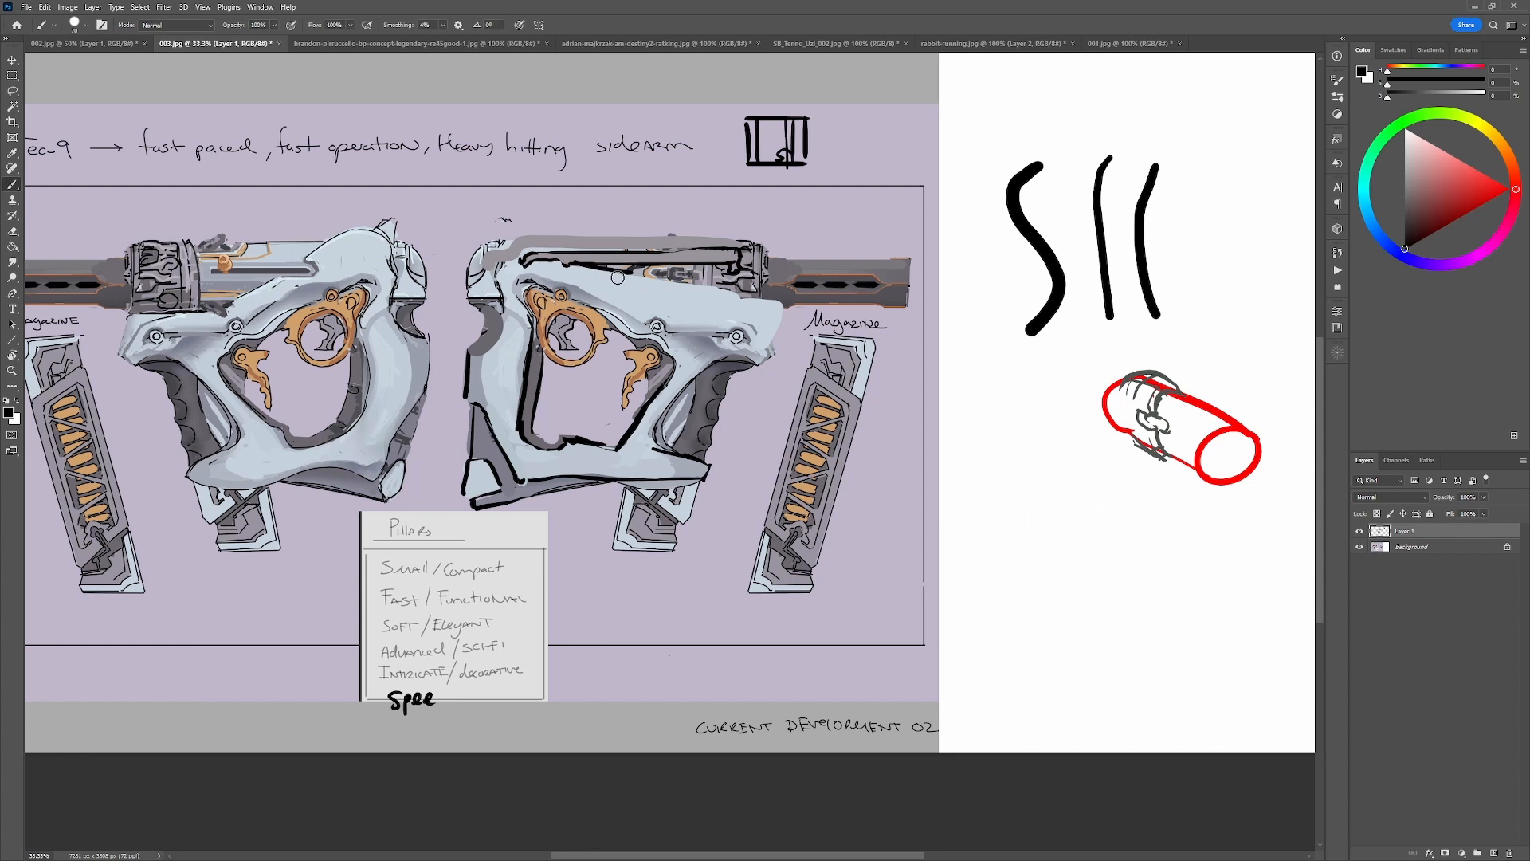
Draw black detail lines in the tapered recess above the frame and add grey touches beside the front mechanism.
mouse_move(622, 276)
mouse_down()
mouse_move(714, 281)
mouse_move(703, 254)
mouse_move(640, 275)
mouse_move(715, 270)
mouse_move(682, 279)
mouse_move(721, 282)
mouse_move(679, 280)
mouse_move(732, 286)
mouse_up()
alt+click(703, 255)
alt+click(697, 278)
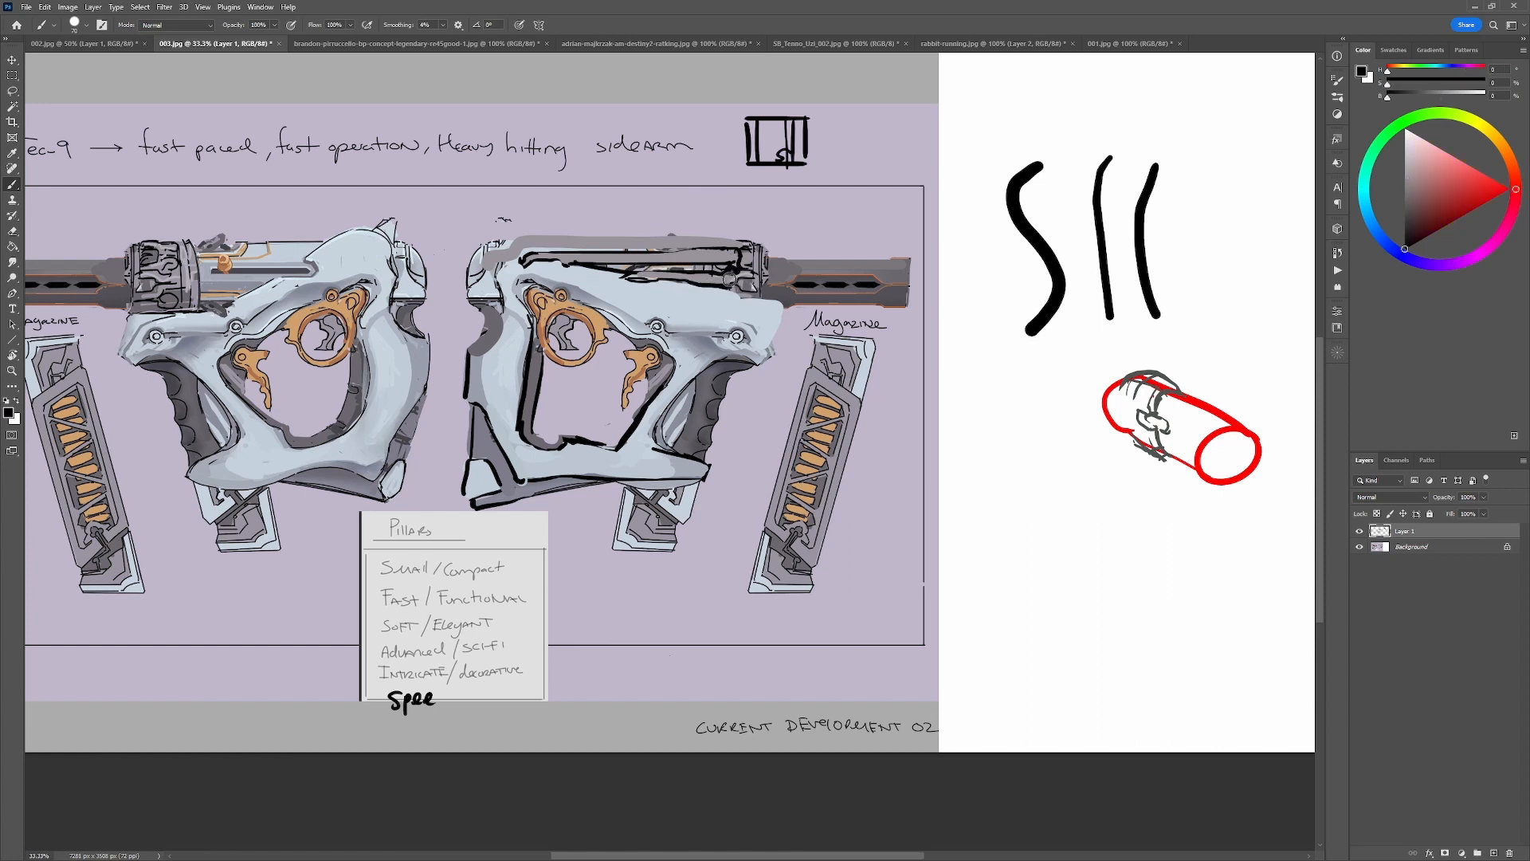
alt+click(728, 278)
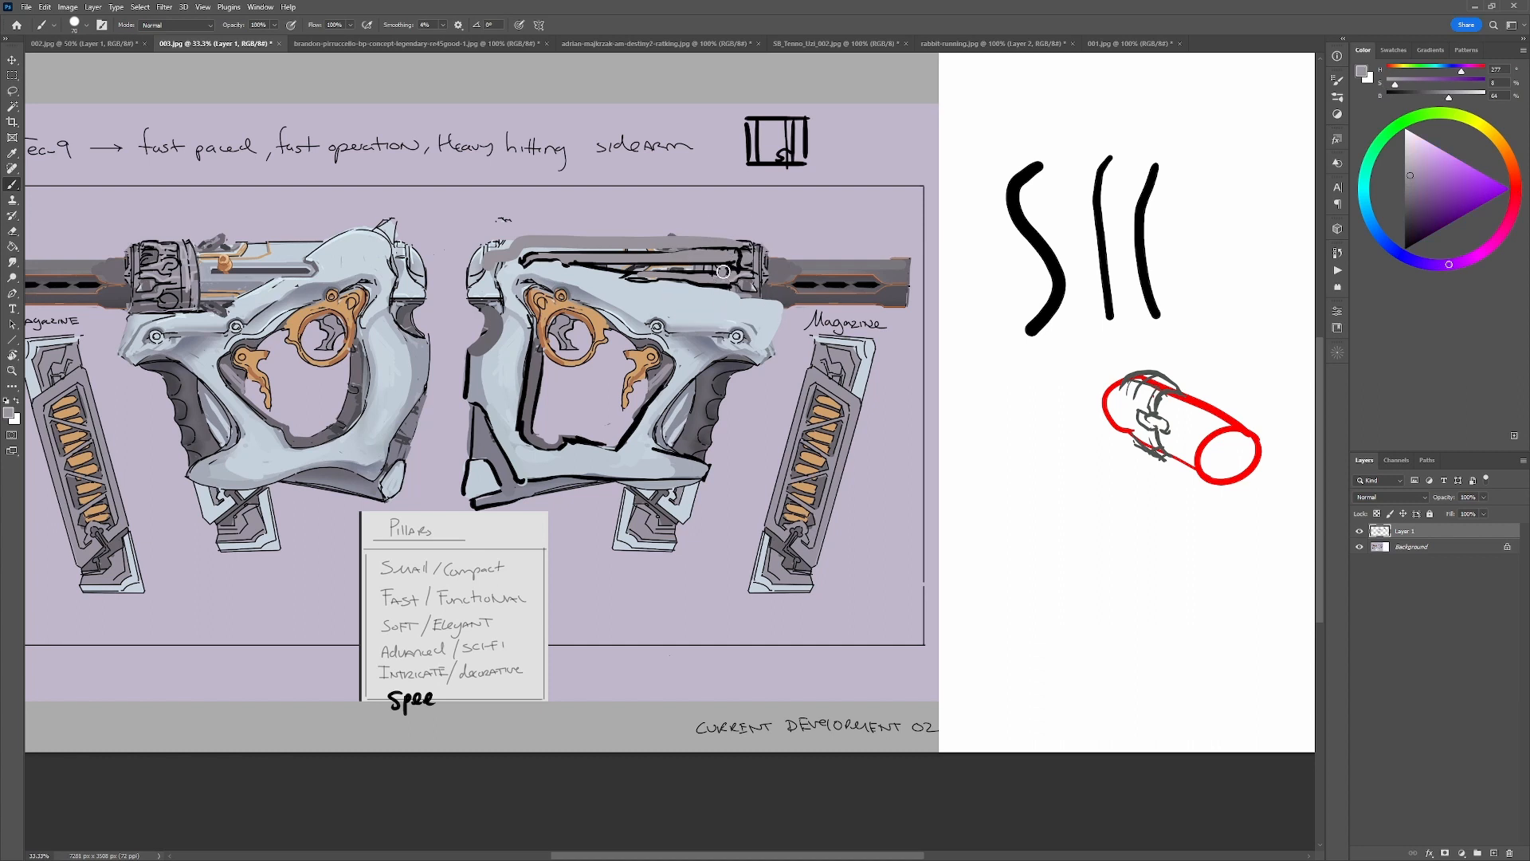
alt+click(715, 273)
alt+click(733, 270)
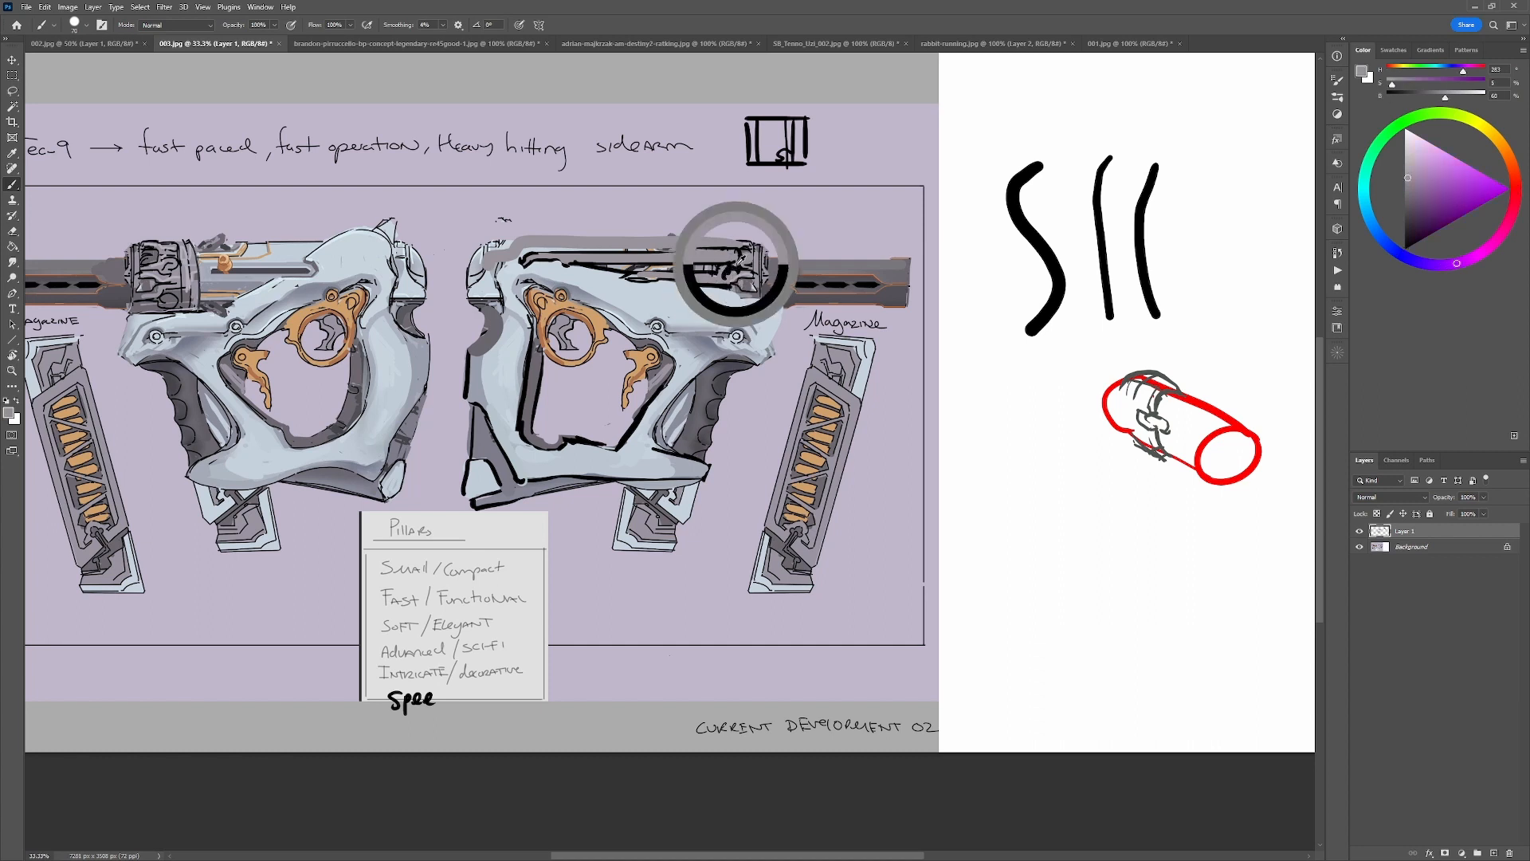
alt+click(725, 275)
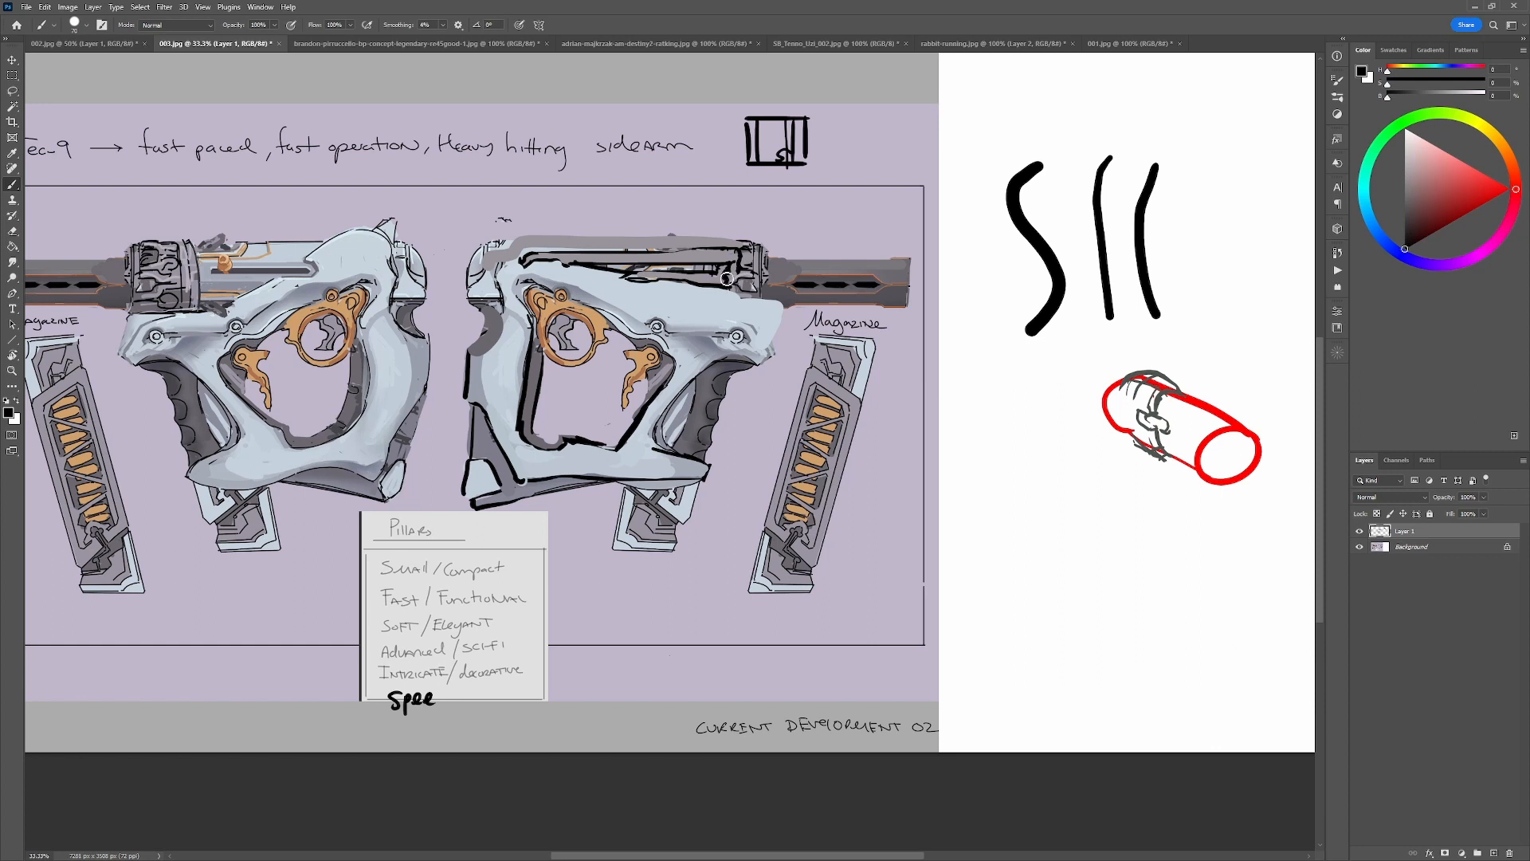
Outline the upper and front edges of the extended frame in black, and sample the background color for cleanup.
alt+click(713, 278)
mouse_move(713, 279)
mouse_down()
mouse_move(675, 278)
mouse_move(791, 306)
mouse_move(769, 363)
mouse_up()
alt+click(668, 279)
key(ctrl+z)
key(ctrl+z)
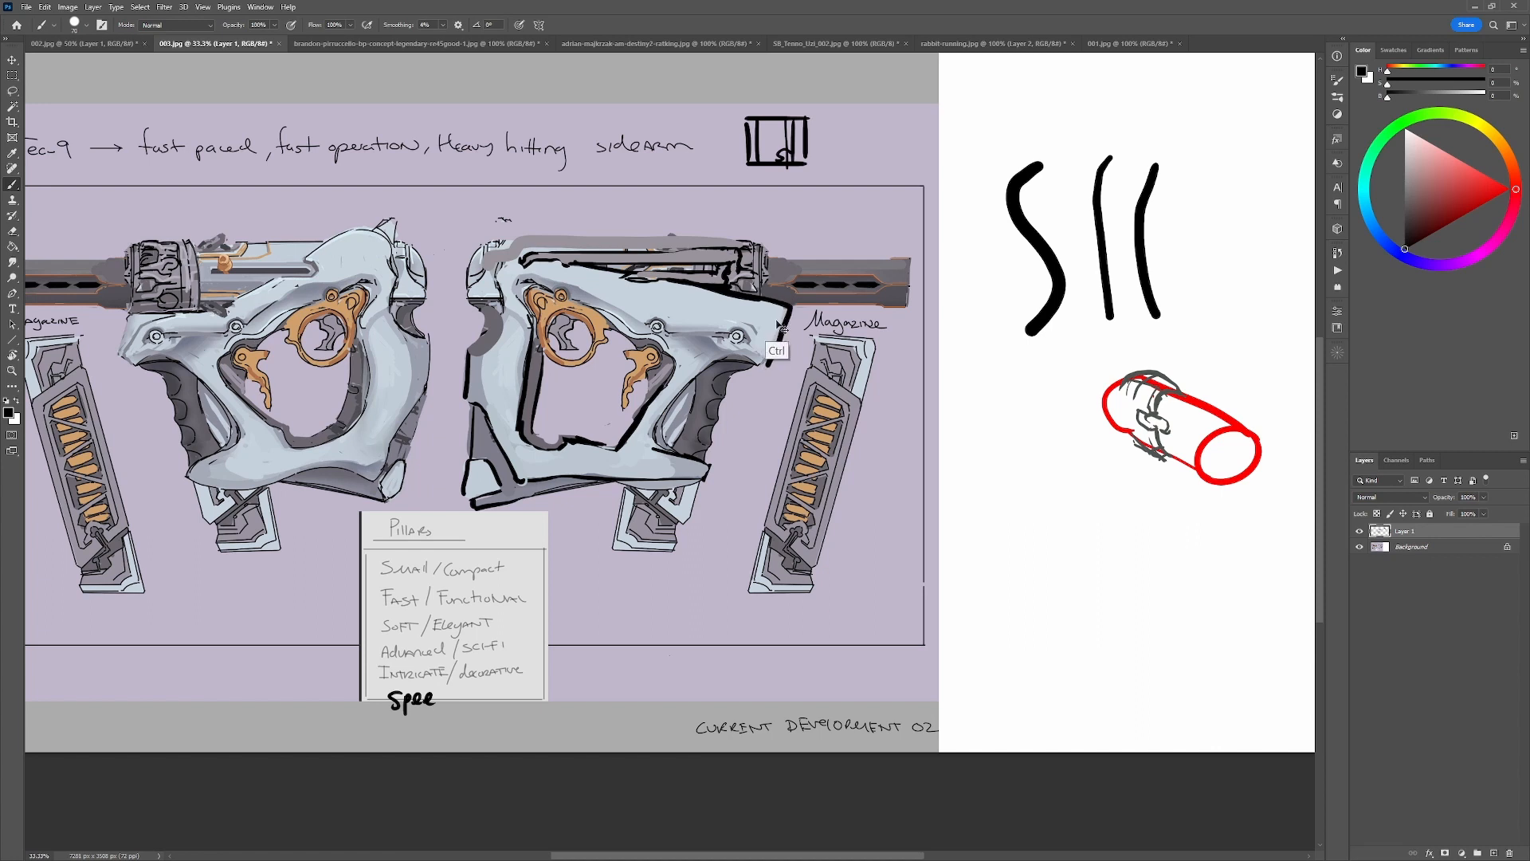
key(ctrl+z)
drag(790, 306, 764, 360)
alt+click(763, 393)
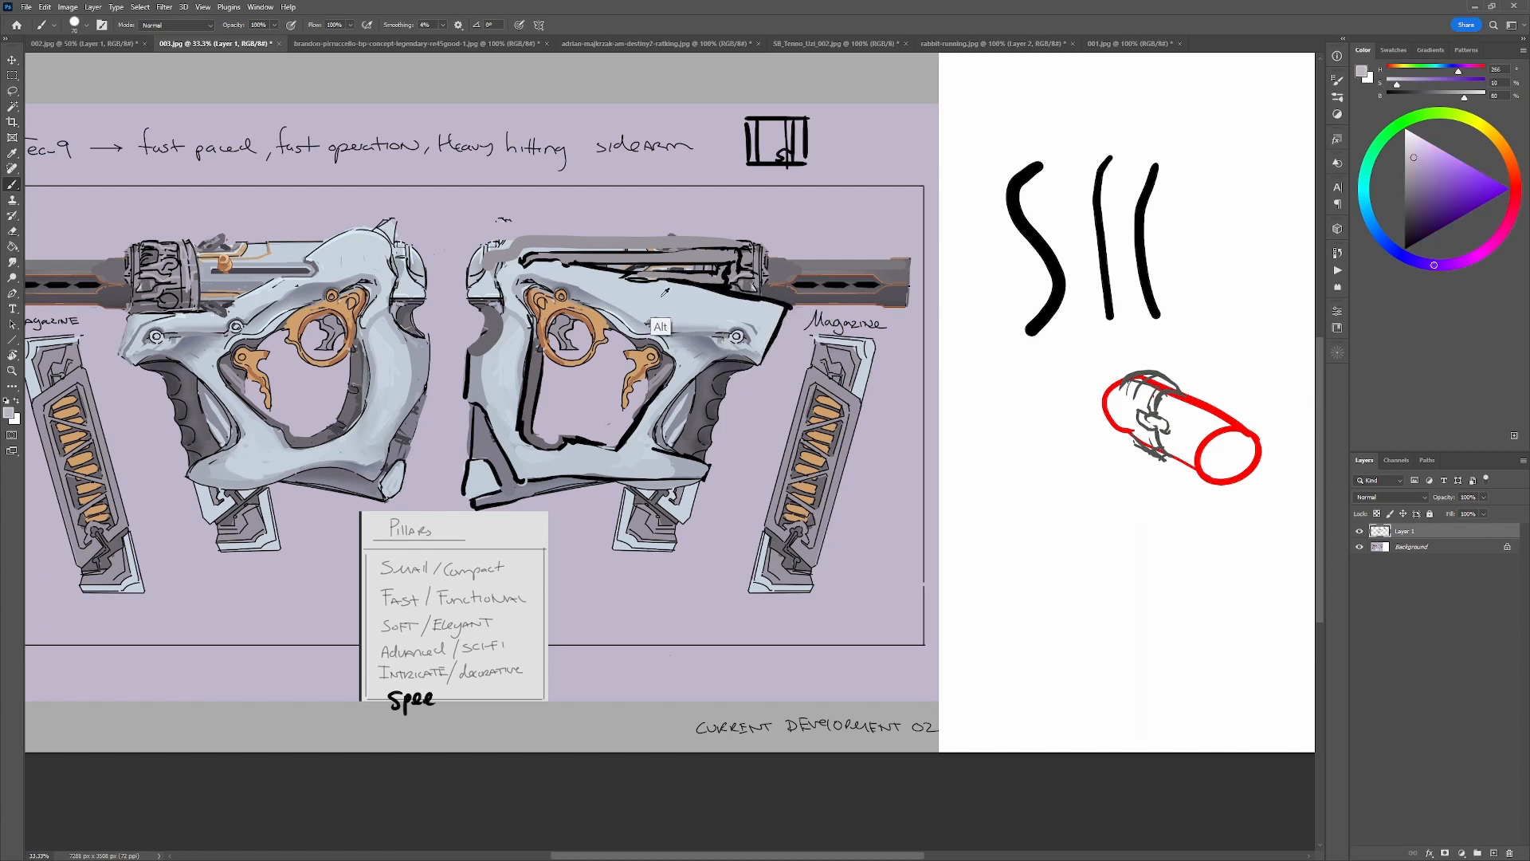
Touch up the frame with sampled colors and extend the black contour back toward the rear cap.
alt+click(660, 322)
alt+click(701, 365)
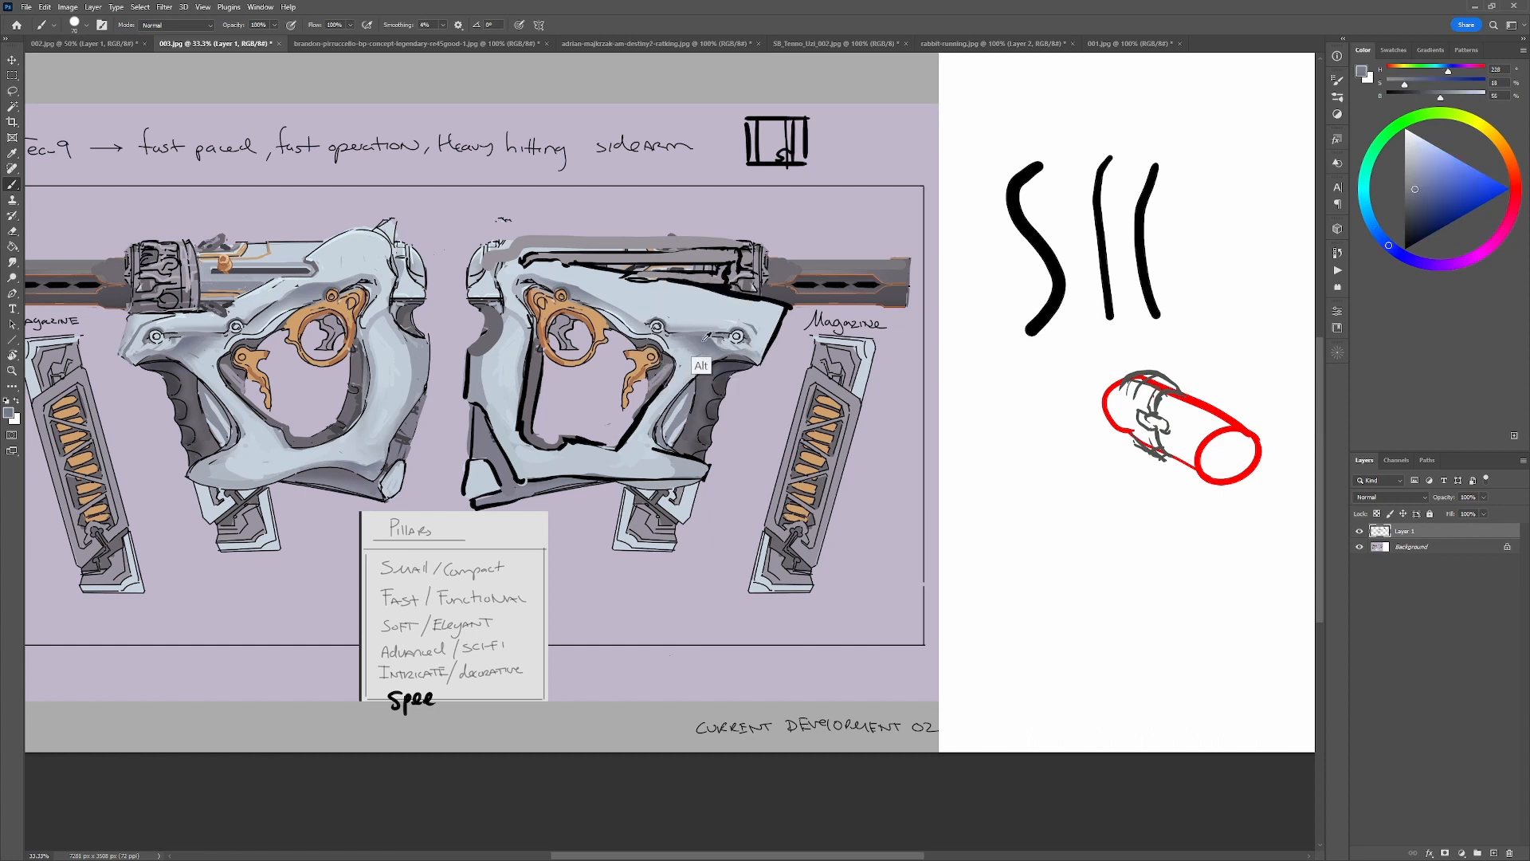
alt+click(621, 277)
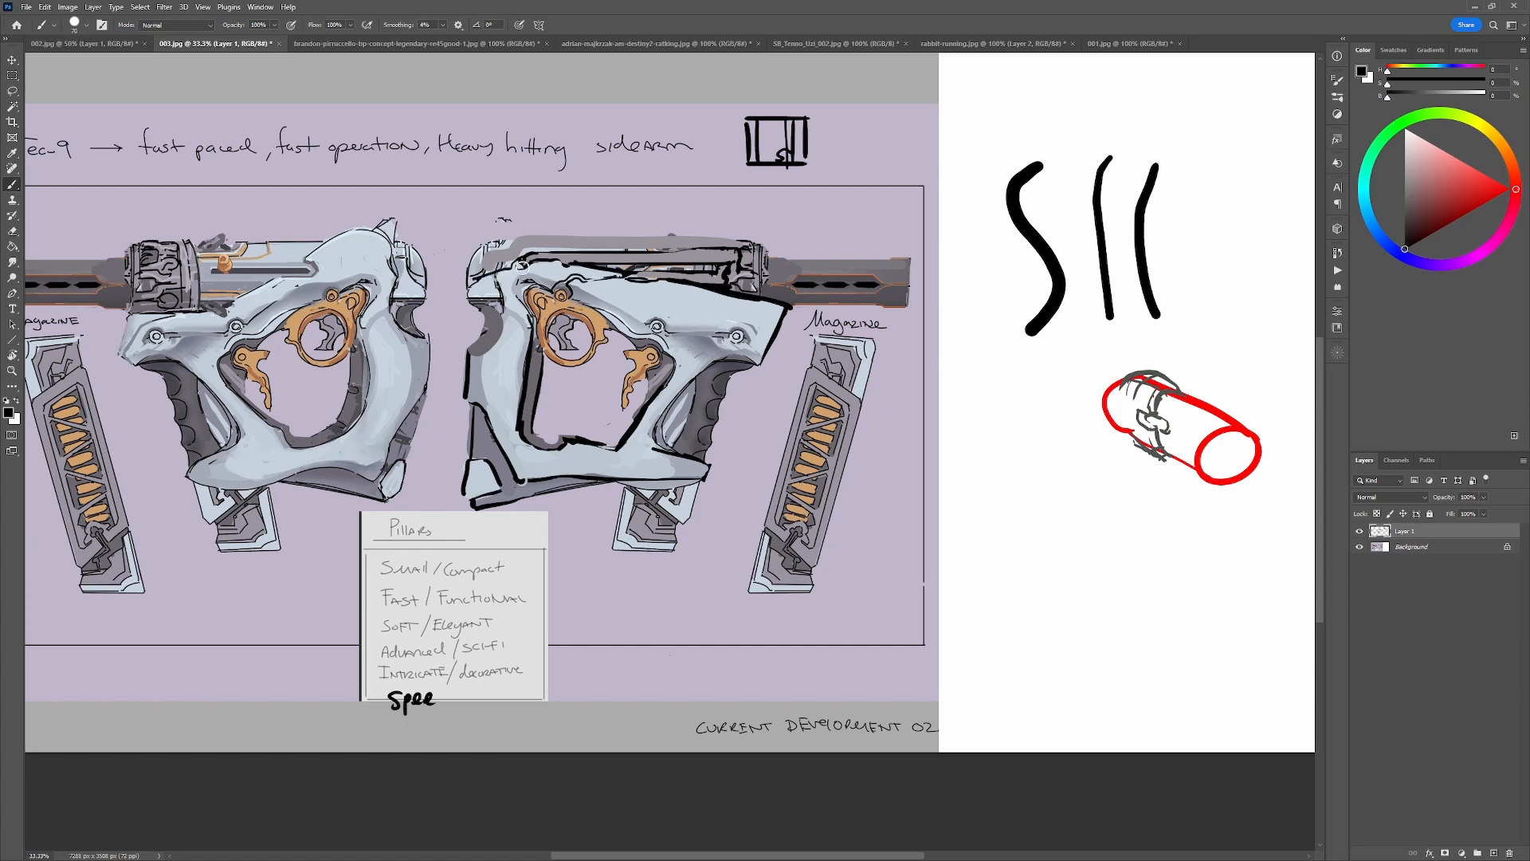
drag(522, 265, 485, 277)
Add white highlights along the upper recess and draw a straight black line along the grey band's top edge.
key(x)
mouse_move(554, 255)
mouse_down()
mouse_move(687, 264)
mouse_move(720, 249)
mouse_move(674, 273)
mouse_move(717, 279)
mouse_up()
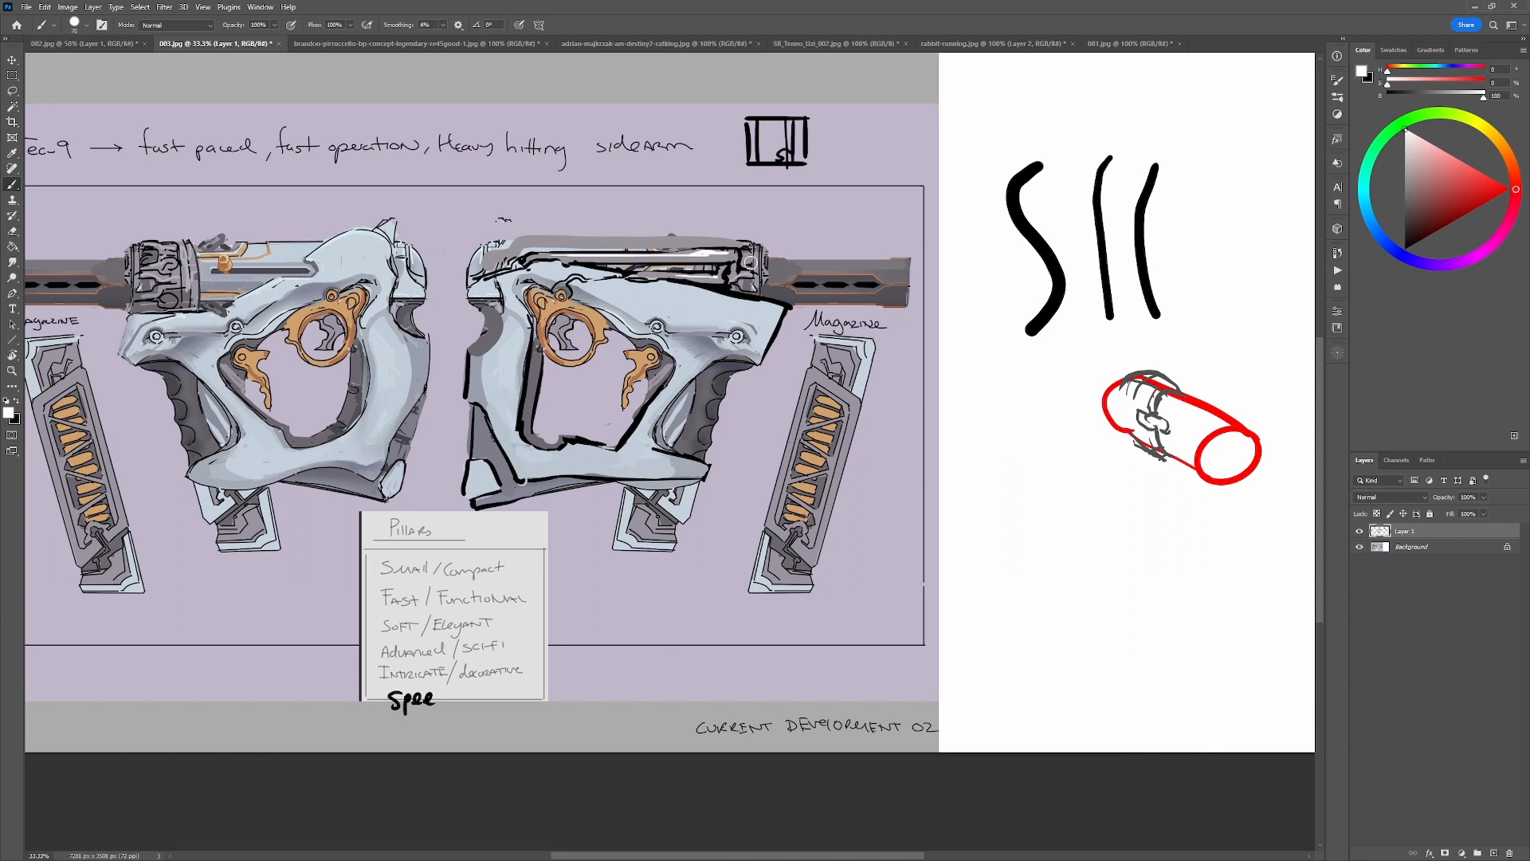
key(x)
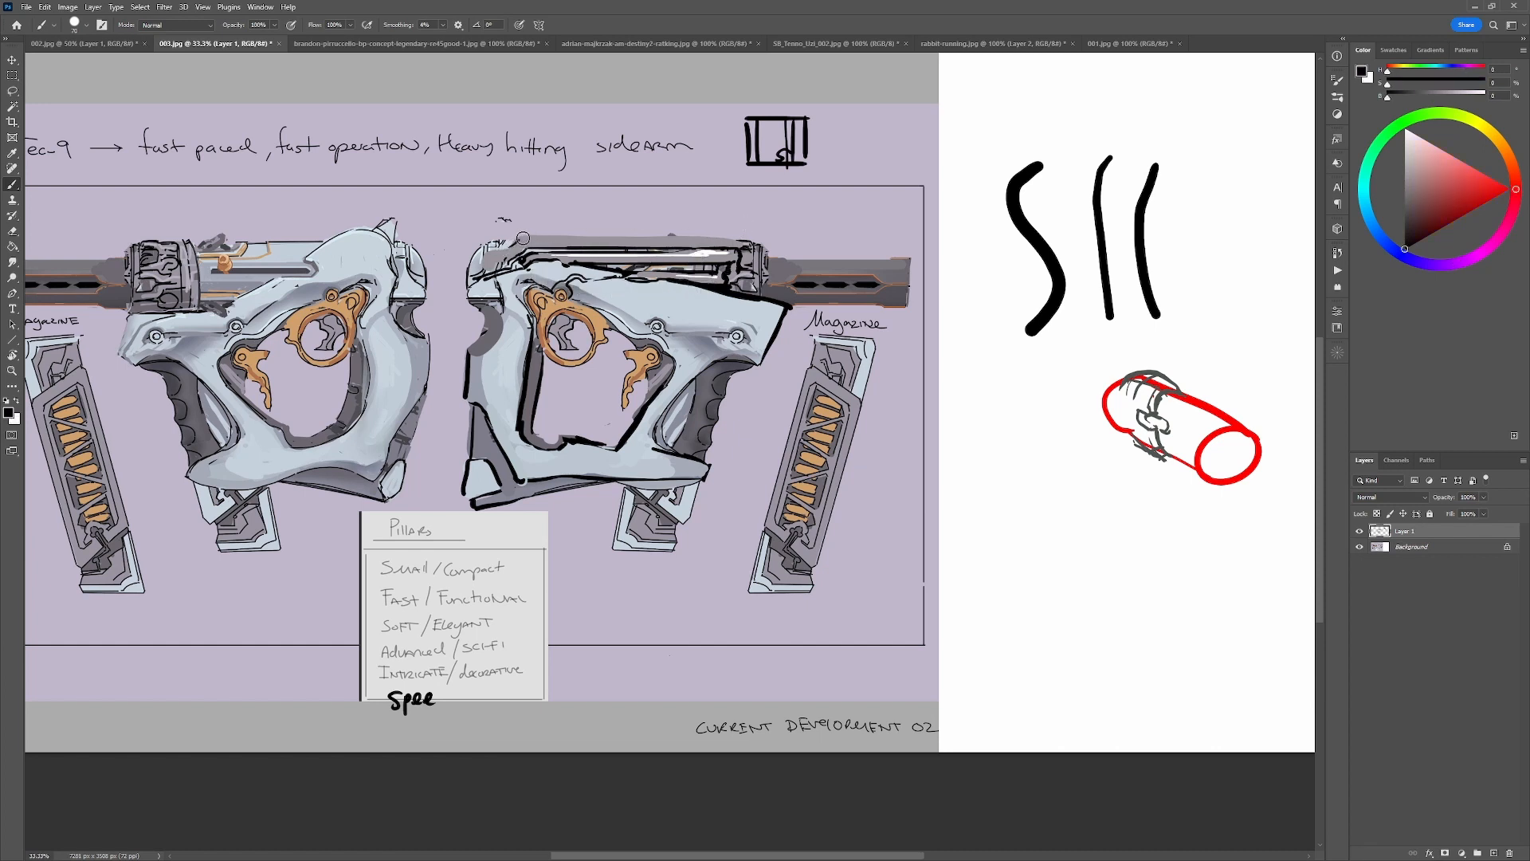
drag(522, 238, 684, 237)
key(shift)
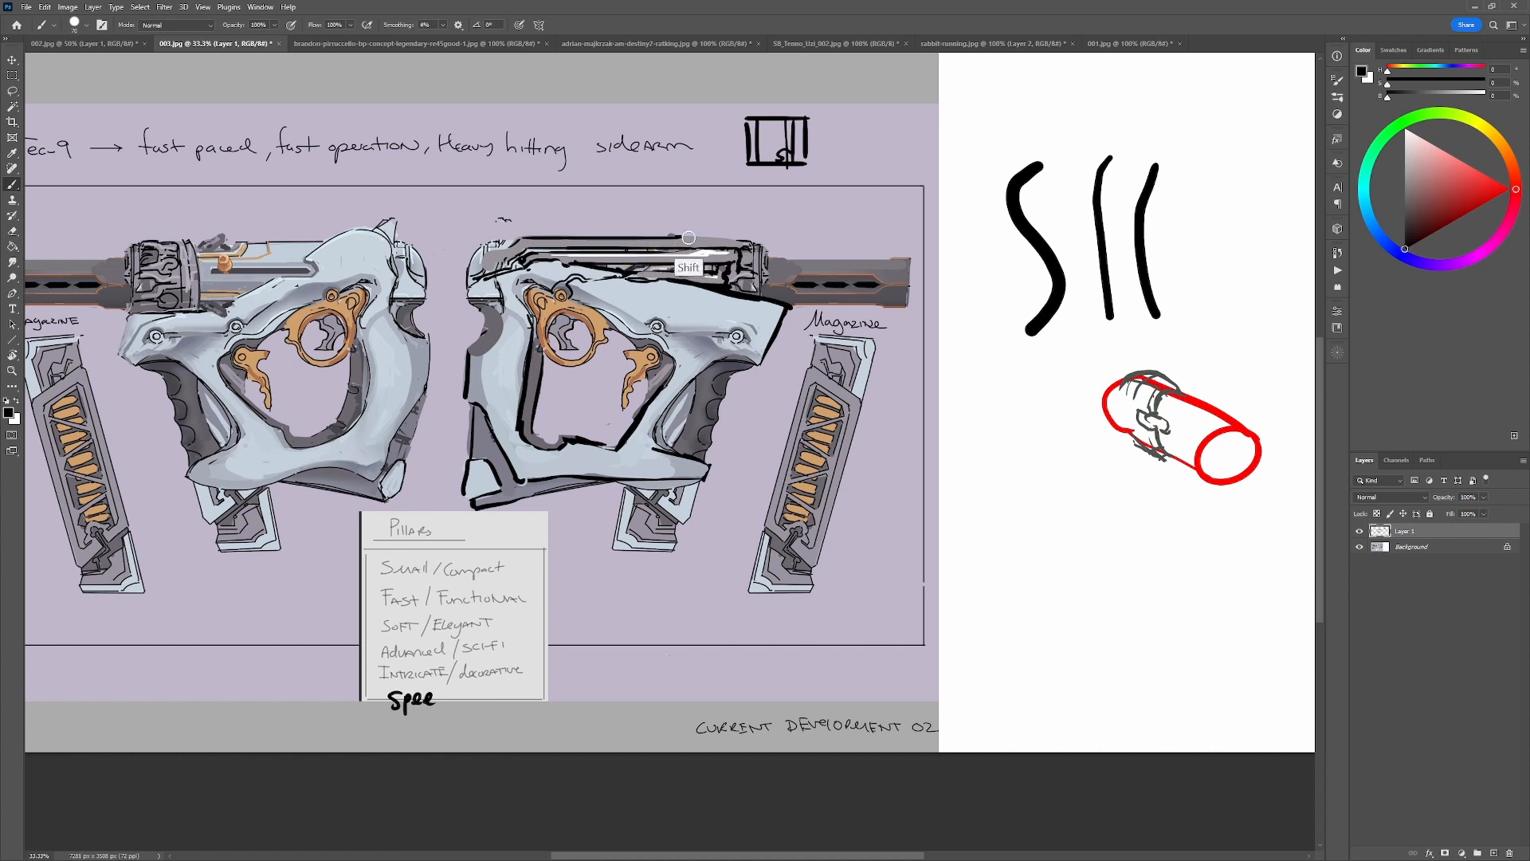
shift+click(704, 238)
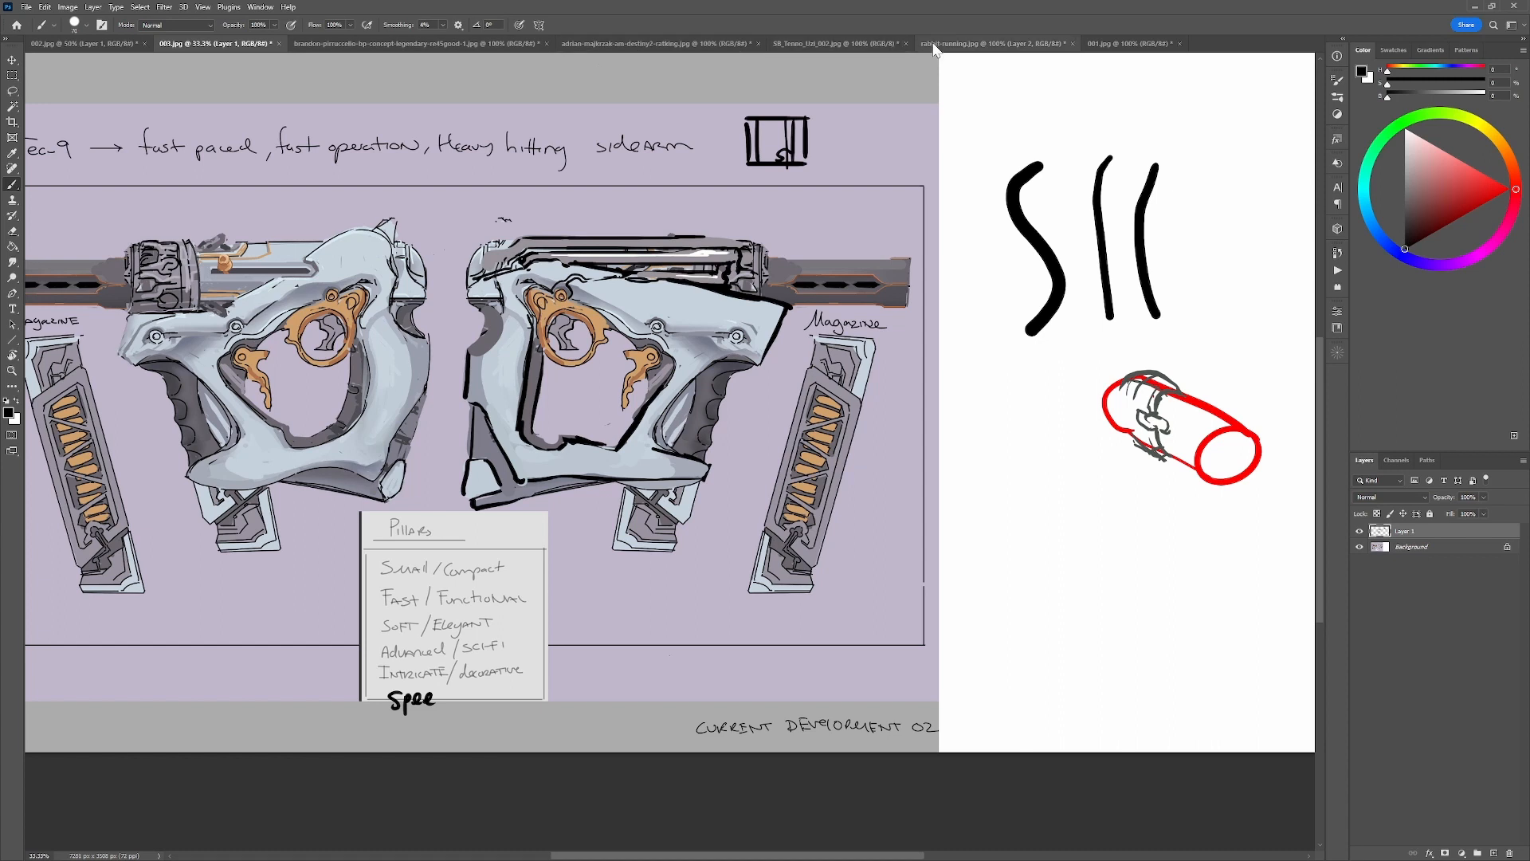
Switch to rabbit-running.jpg, hide the orange gesture lines on Layer 2, and return to 003.jpg.
click(1005, 44)
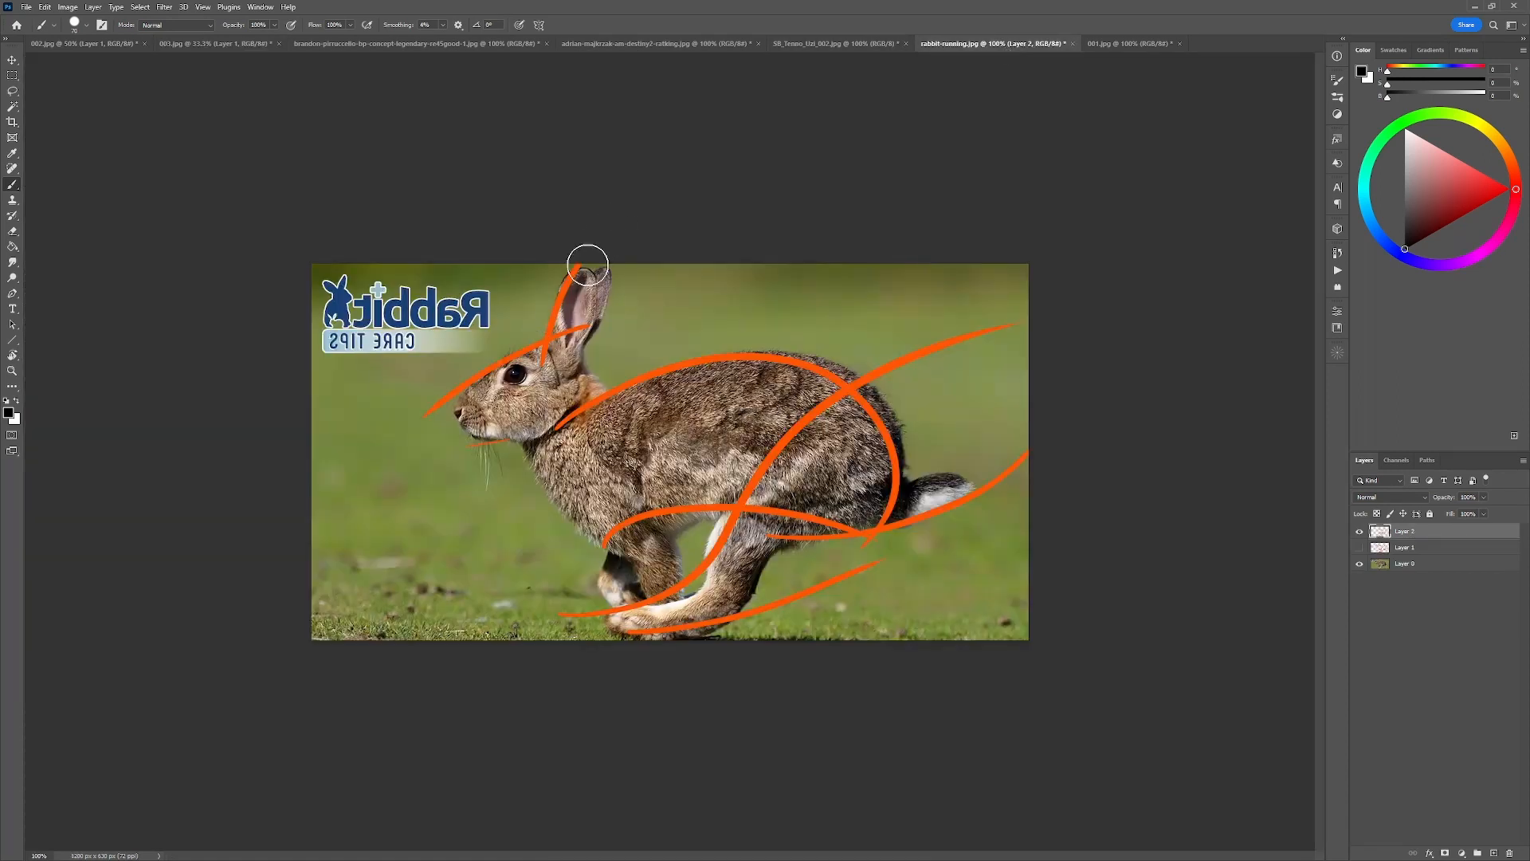
click(1359, 531)
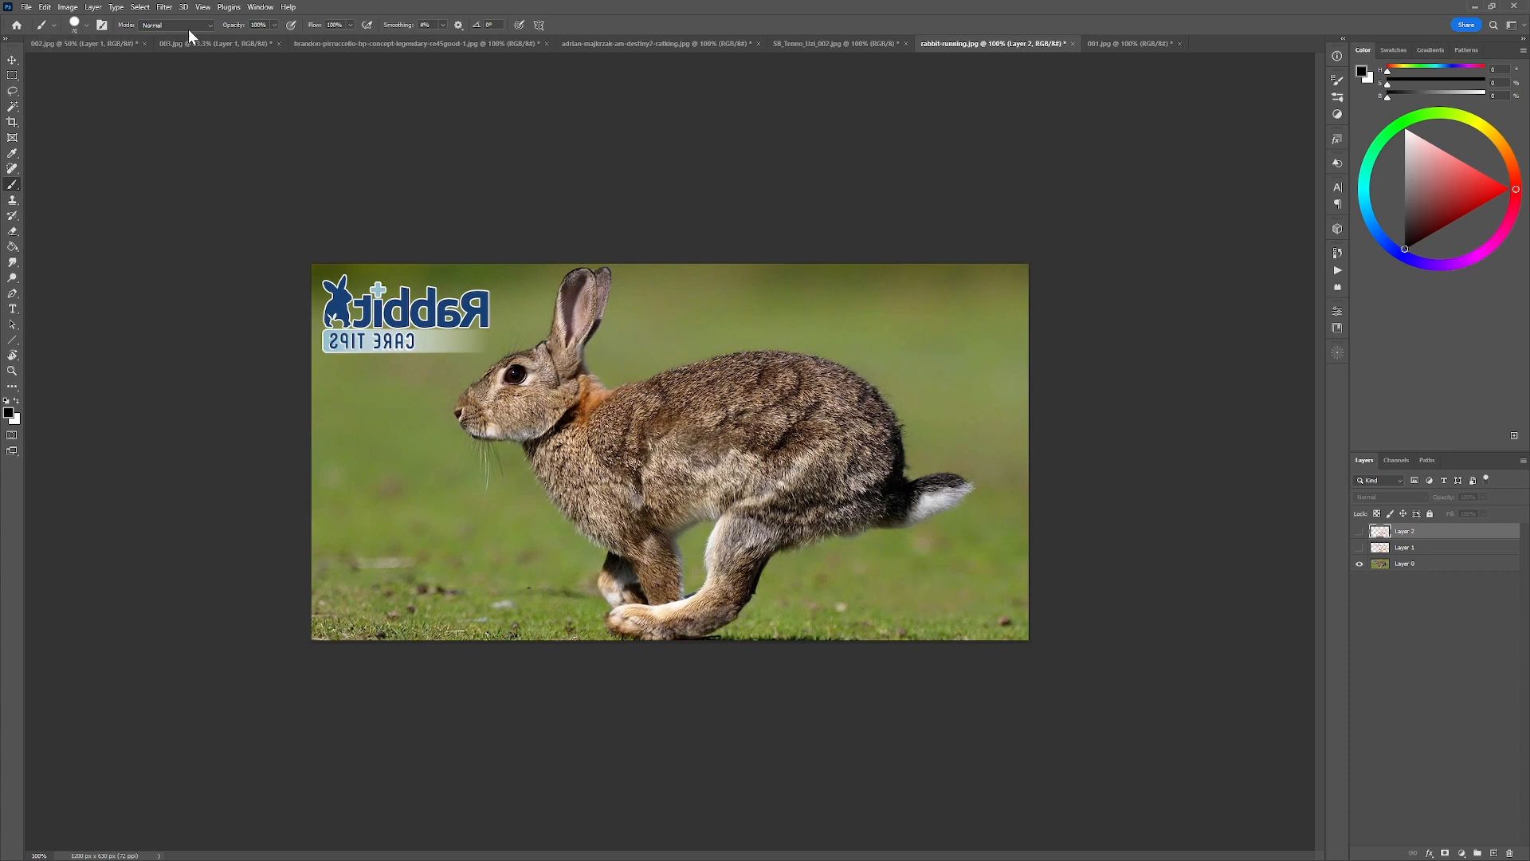
click(217, 44)
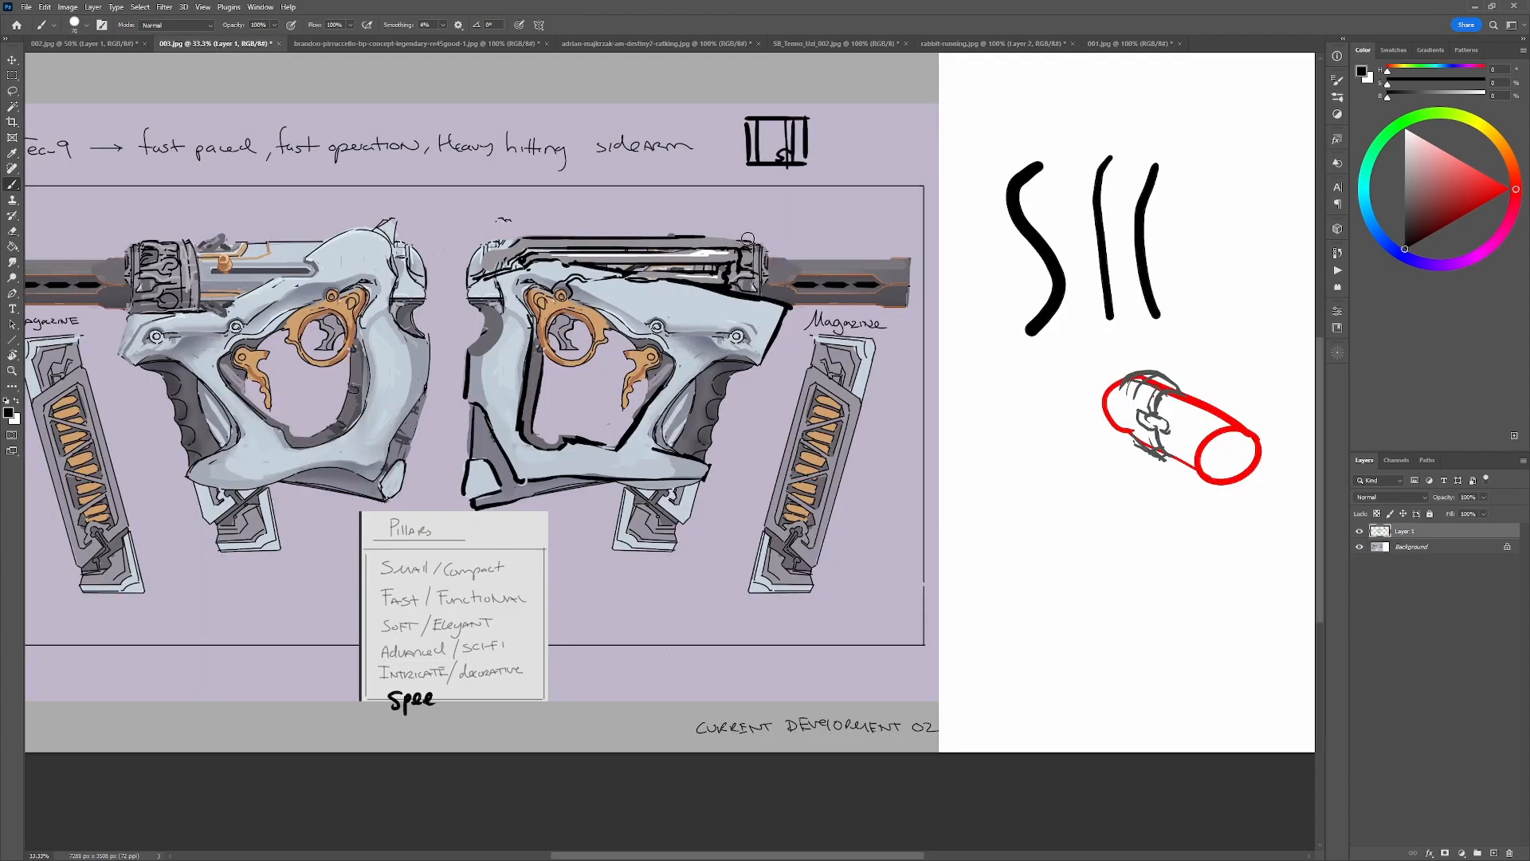
Sketch a pointed black fin with a sloping line above the front mechanism, and undo the extra strokes over the mechanism.
mouse_move(745, 237)
mouse_down()
mouse_move(798, 255)
mouse_move(740, 203)
mouse_move(719, 232)
mouse_up()
key(ctrl+z)
alt+click(751, 234)
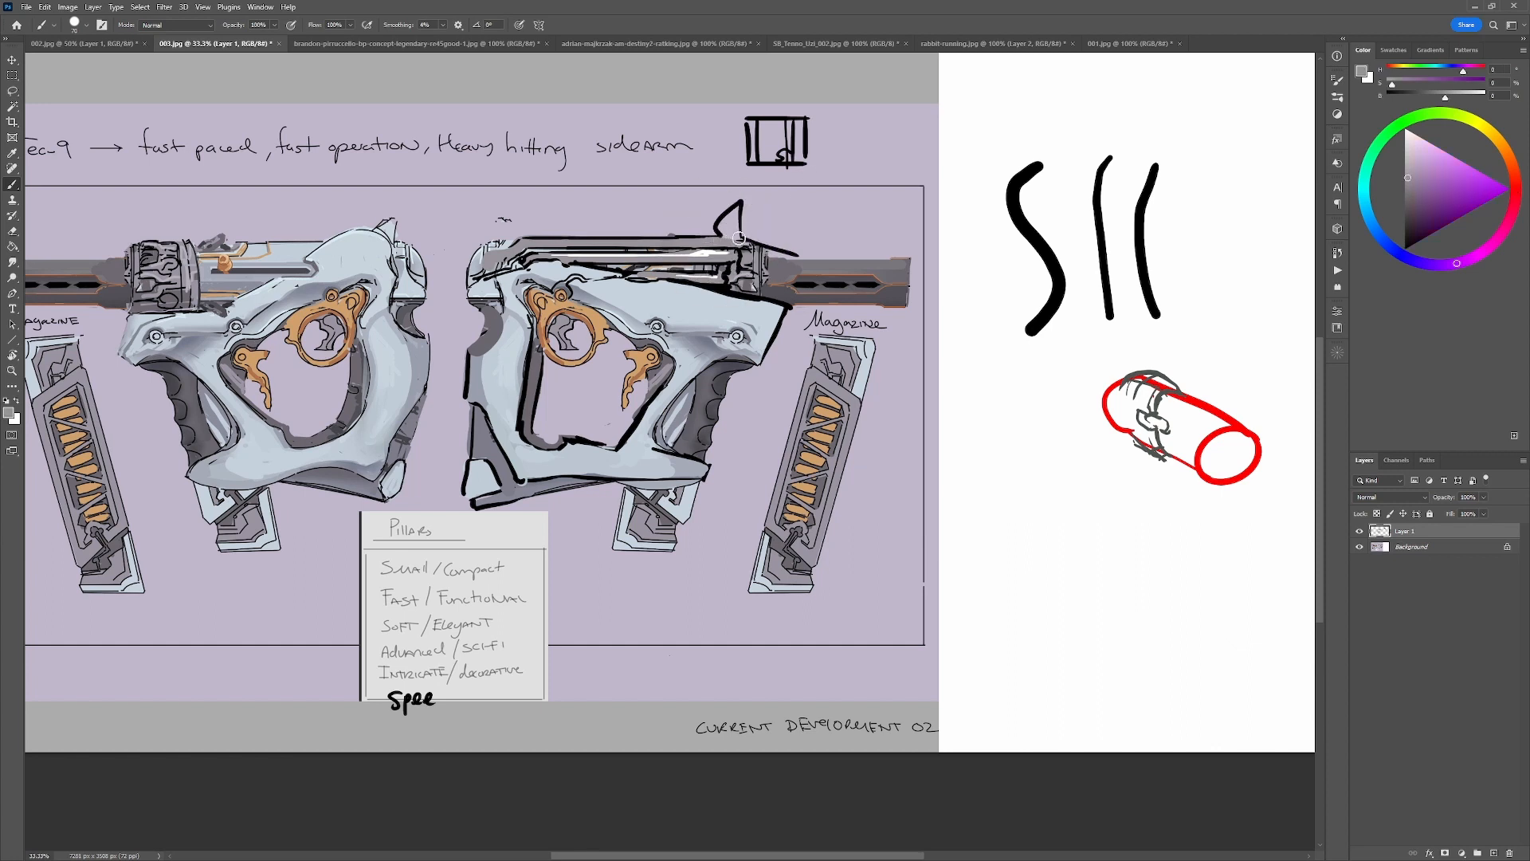
alt+click(740, 237)
mouse_move(718, 233)
mouse_down()
mouse_move(745, 277)
mouse_move(757, 260)
mouse_up()
key(ctrl+z)
key(ctrl+z)
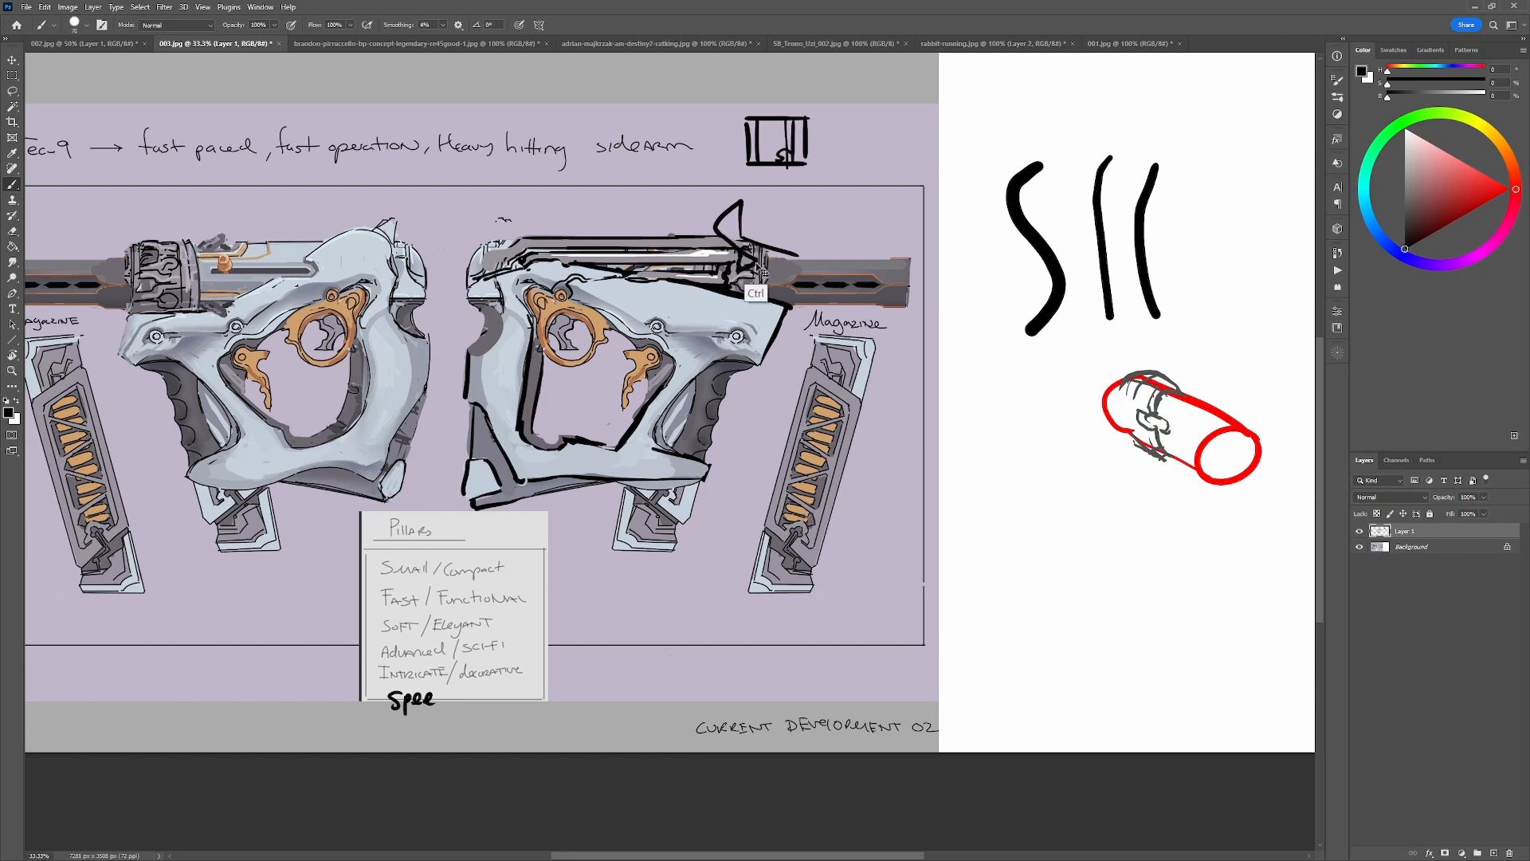
Fill the fin above the front mechanism with grey and paint pale blue over the right-facing gun's barrel.
alt+click(732, 238)
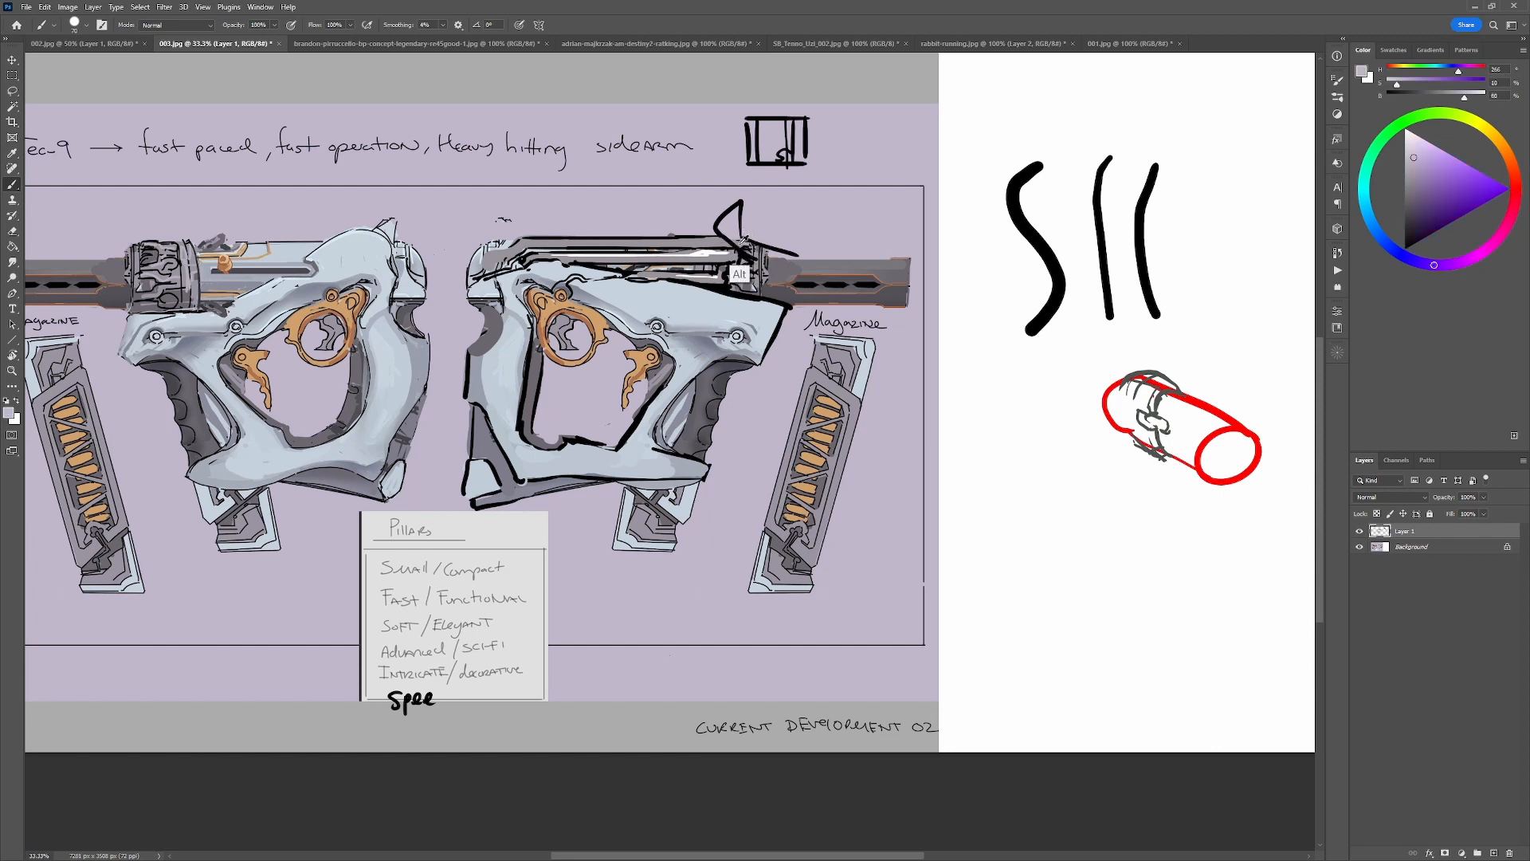
drag(726, 233, 735, 210)
key(d)
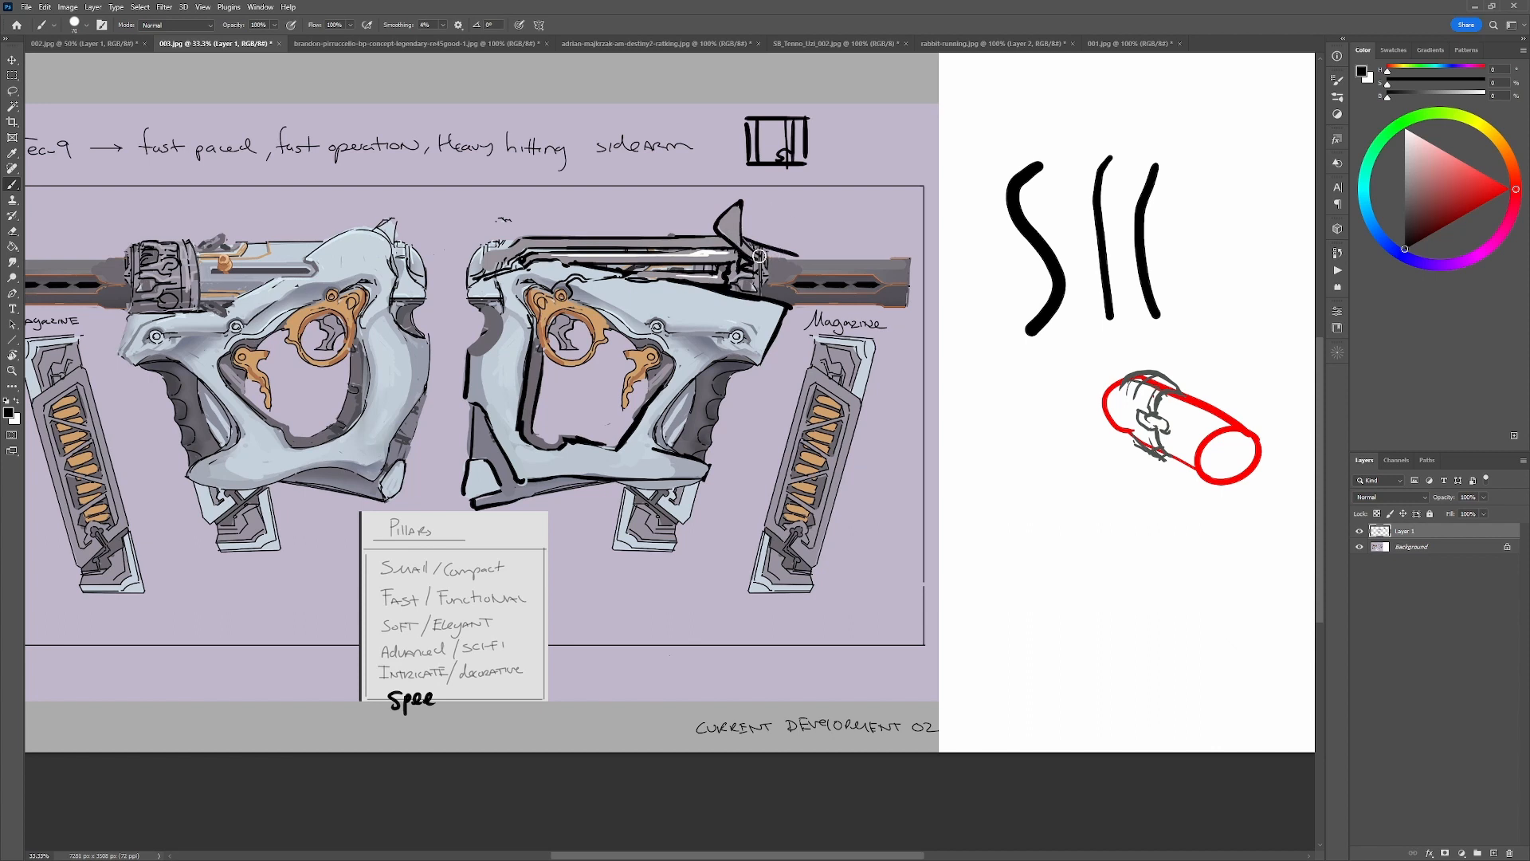
alt+click(772, 292)
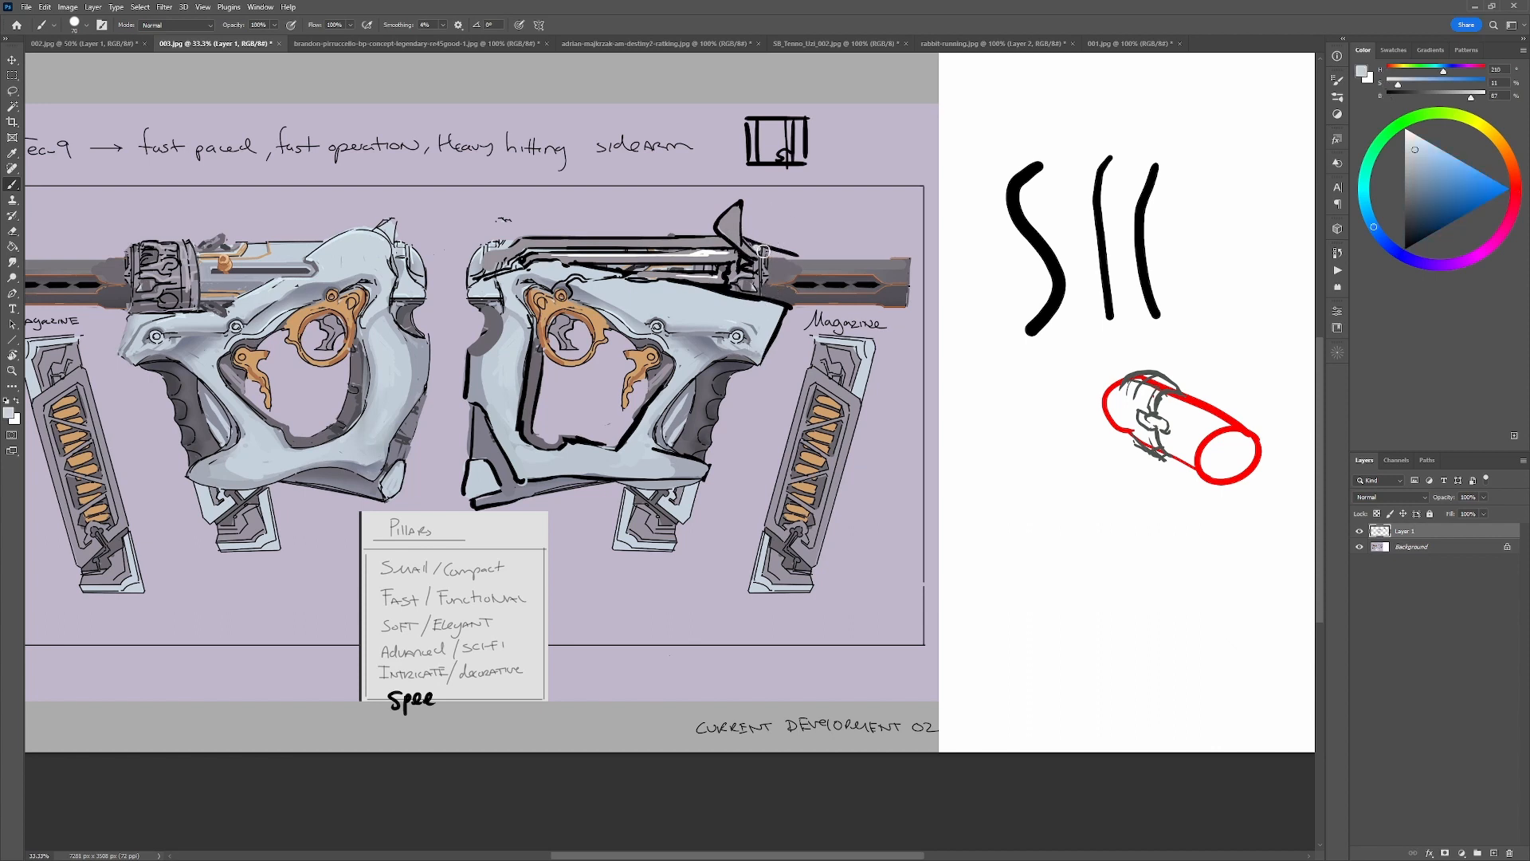
mouse_move(772, 257)
mouse_down()
mouse_move(783, 286)
mouse_move(773, 256)
mouse_move(898, 262)
mouse_move(901, 300)
mouse_move(806, 300)
mouse_move(804, 276)
mouse_move(783, 271)
mouse_move(841, 271)
mouse_up()
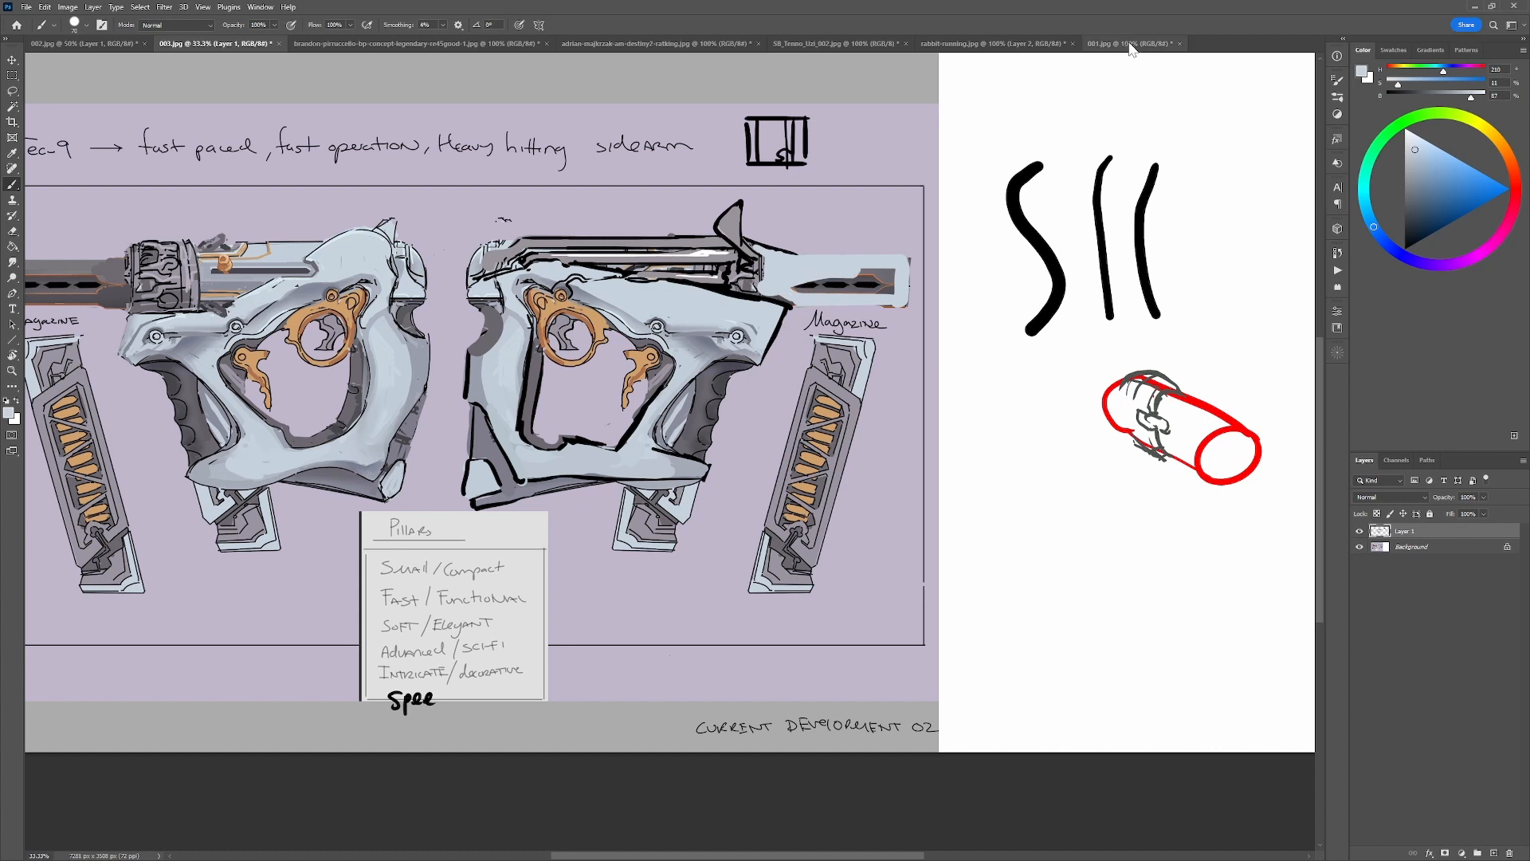
View the Tenno Uzi reference and the 002.jpg sheet for comparison, and return to 003.jpg.
click(806, 44)
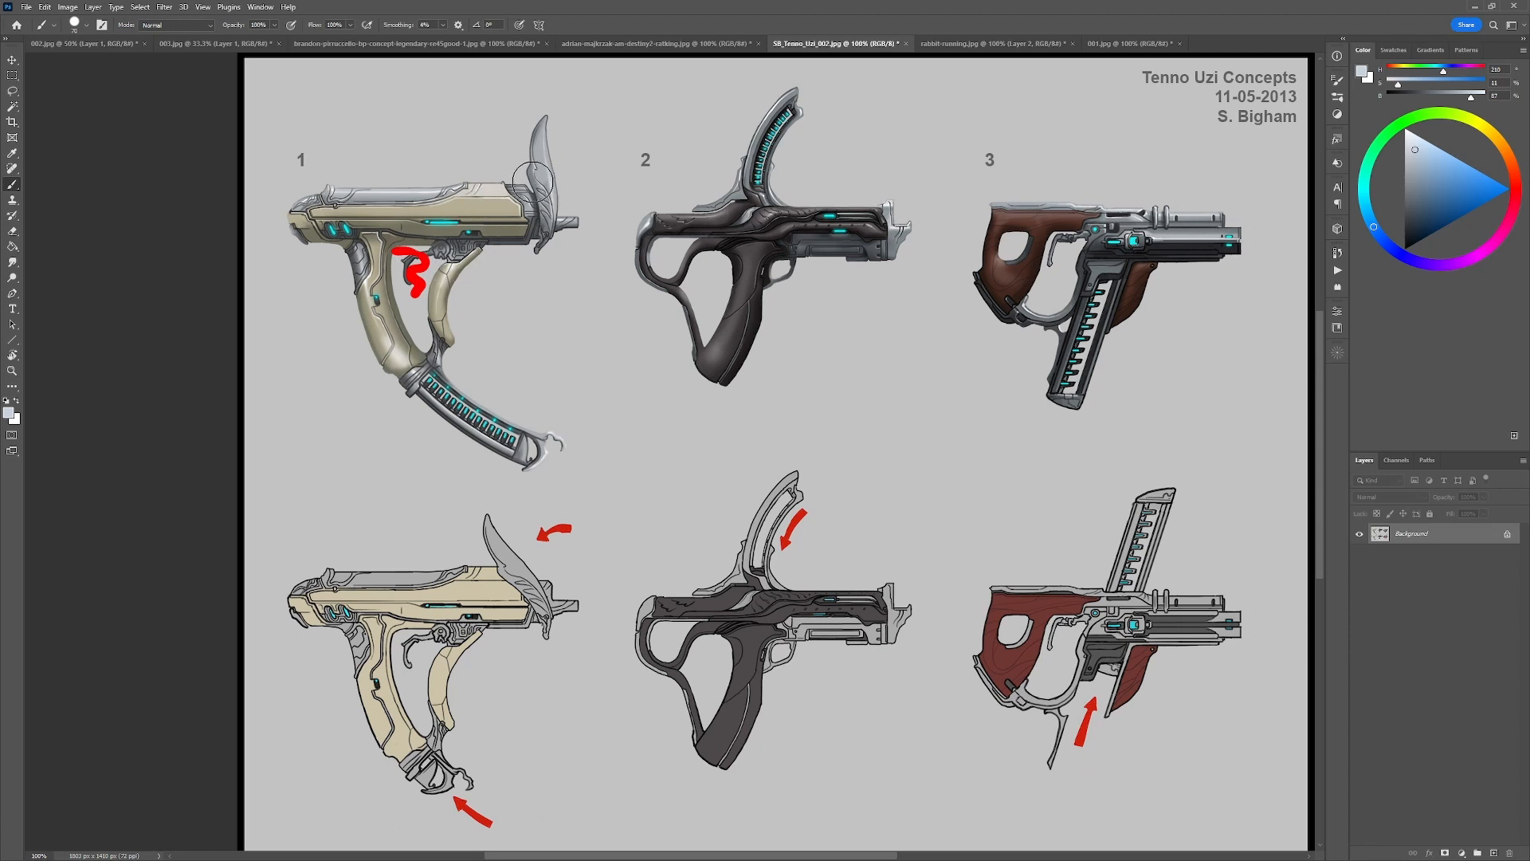
click(91, 44)
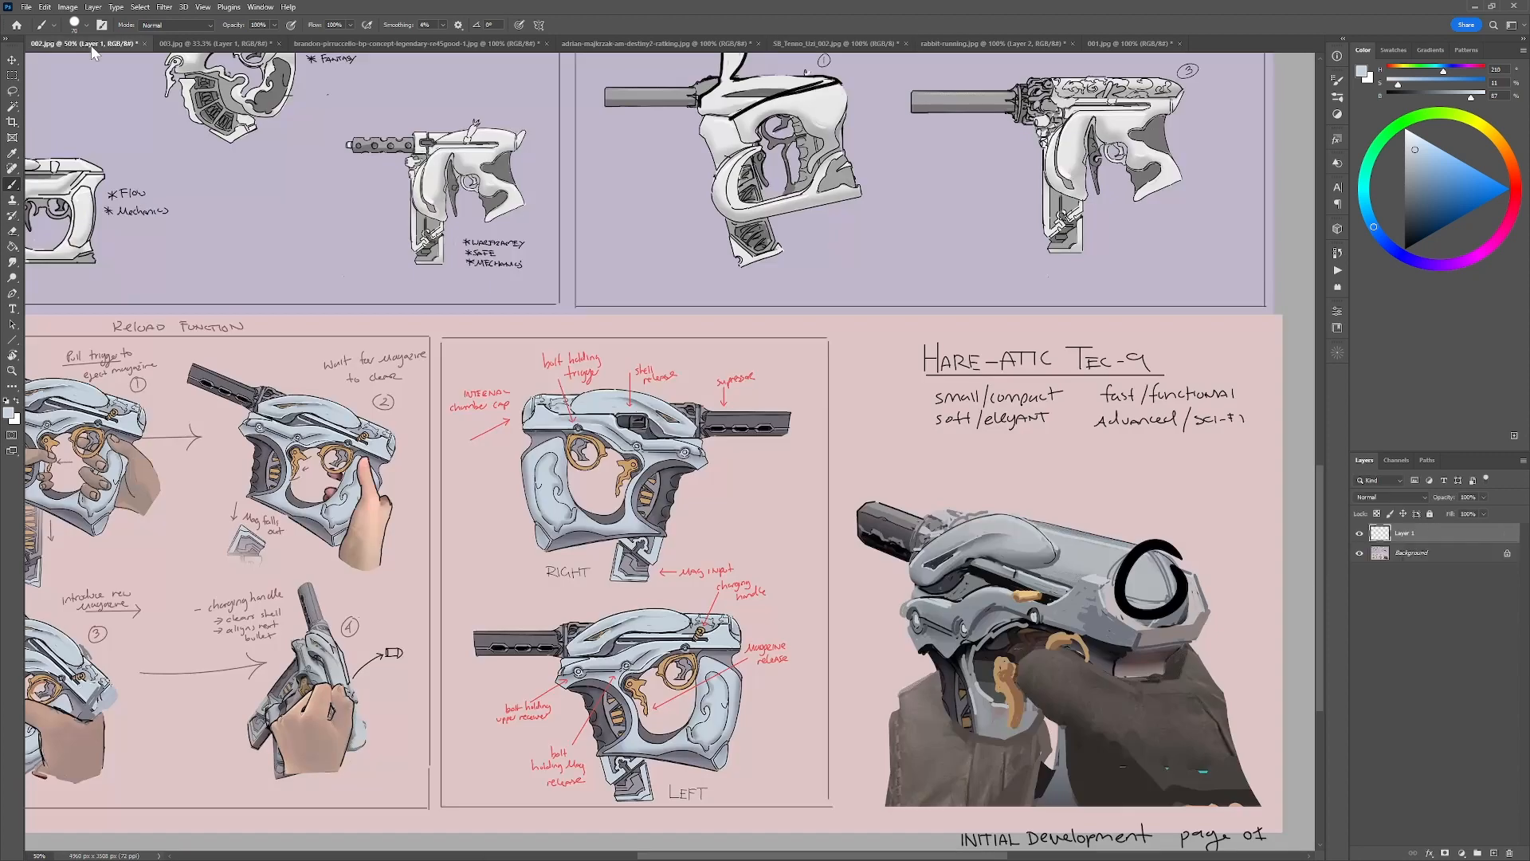
click(215, 45)
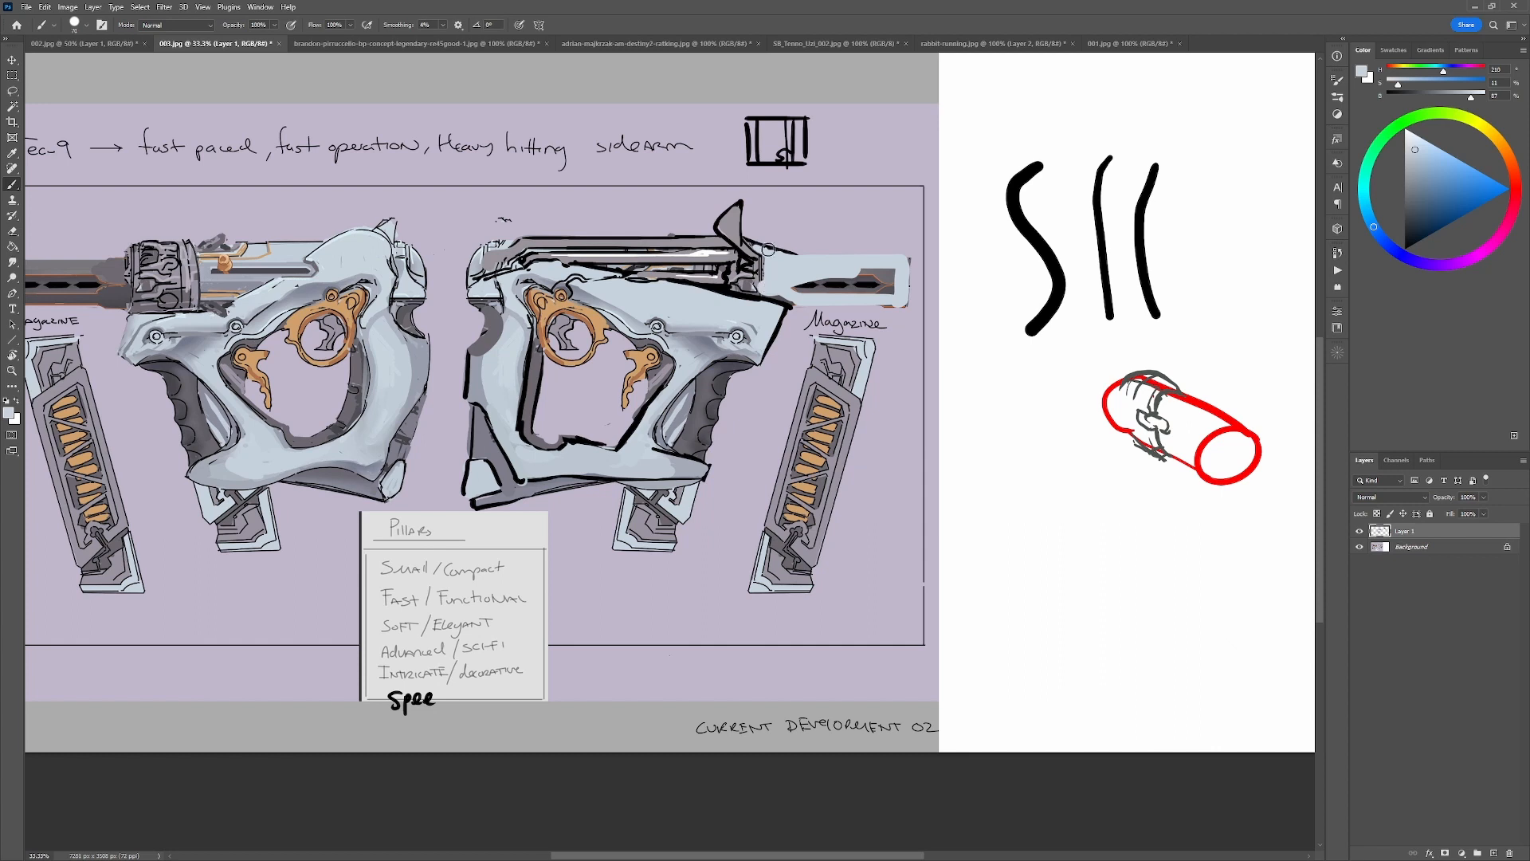
Outline the pale blue barrel block in black with a notched rear edge, lower line and front end, covering the old barrel details.
key(d)
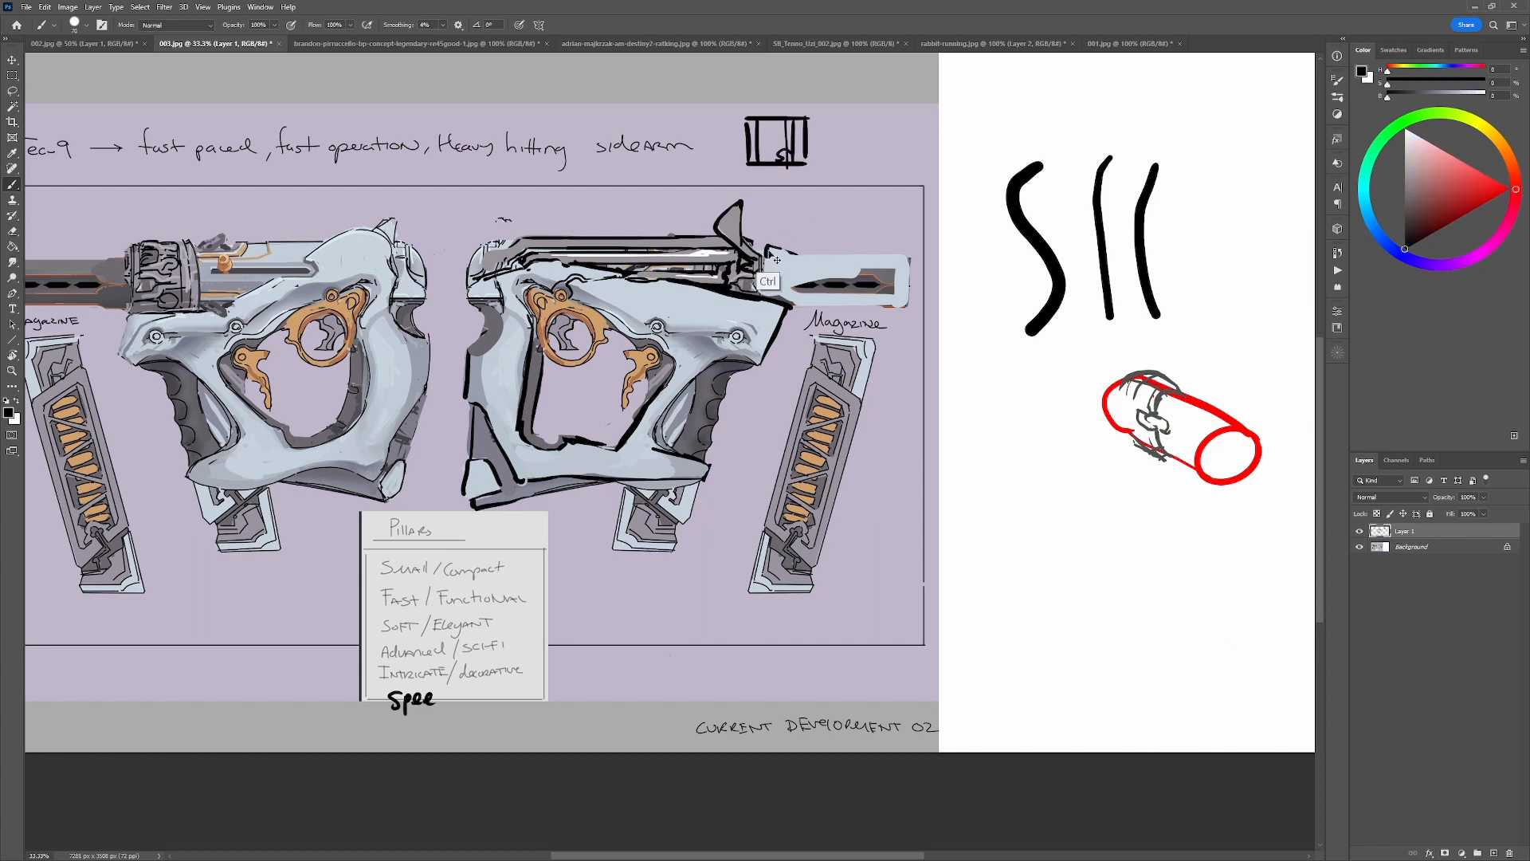
mouse_move(784, 280)
mouse_down()
mouse_move(783, 299)
mouse_move(768, 250)
mouse_move(798, 299)
mouse_up()
mouse_move(795, 309)
mouse_down()
mouse_move(781, 341)
mouse_move(811, 288)
mouse_move(850, 279)
mouse_move(906, 302)
mouse_move(909, 259)
mouse_move(781, 247)
mouse_move(882, 261)
mouse_up()
alt+click(816, 296)
key(d)
alt+click(799, 273)
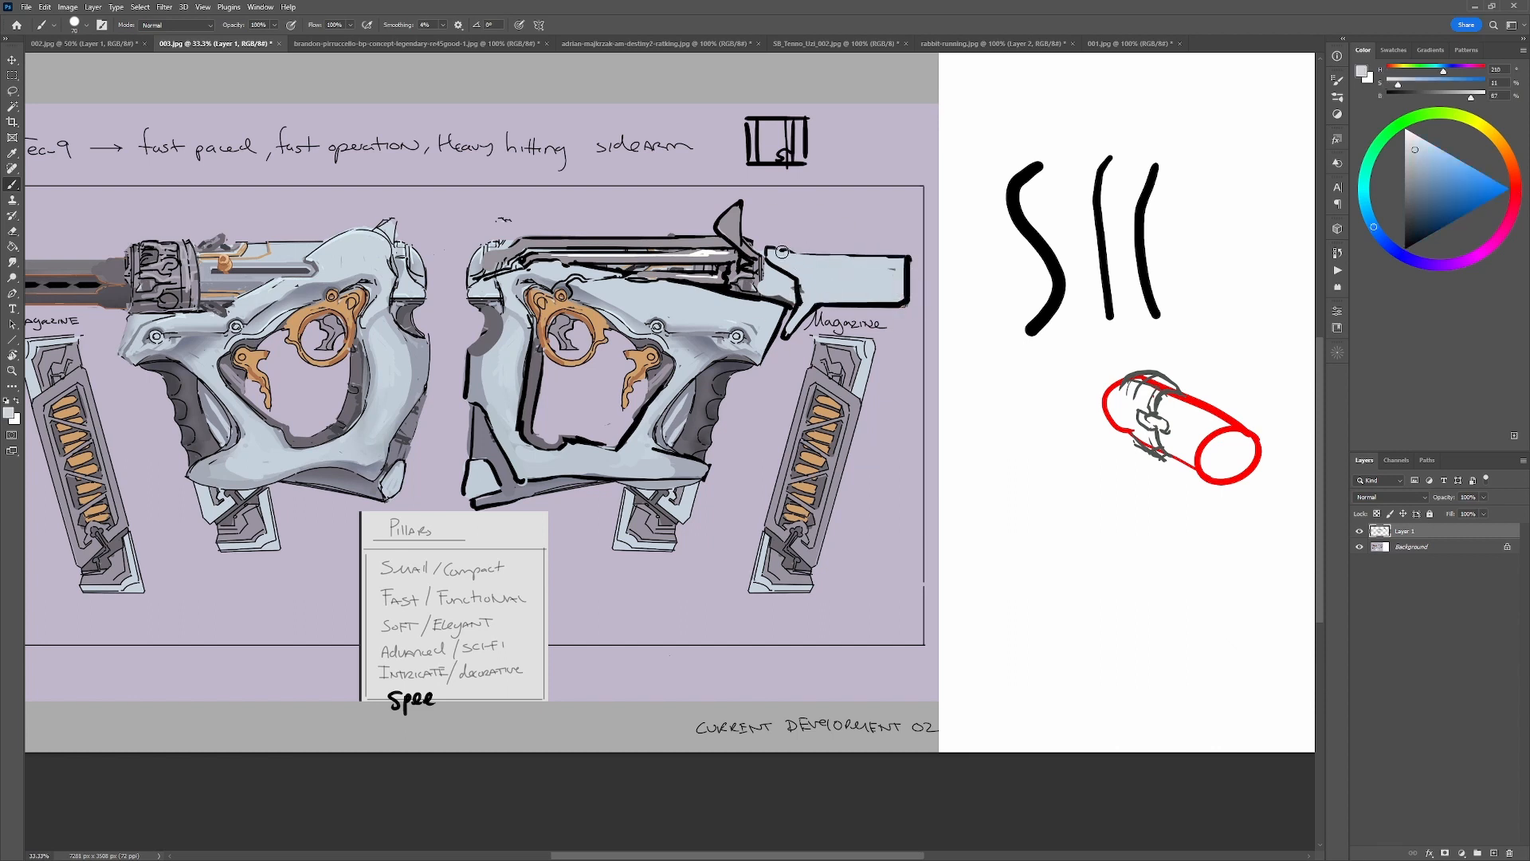
Extend the barrel block's pale blue fill upward and draw a sloping black line along its top edge.
drag(781, 252, 913, 257)
key(d)
mouse_move(767, 241)
mouse_down()
mouse_move(914, 253)
mouse_move(835, 244)
mouse_move(899, 255)
mouse_up()
key(ctrl+z)
key(ctrl+z)
key(ctrl+z)
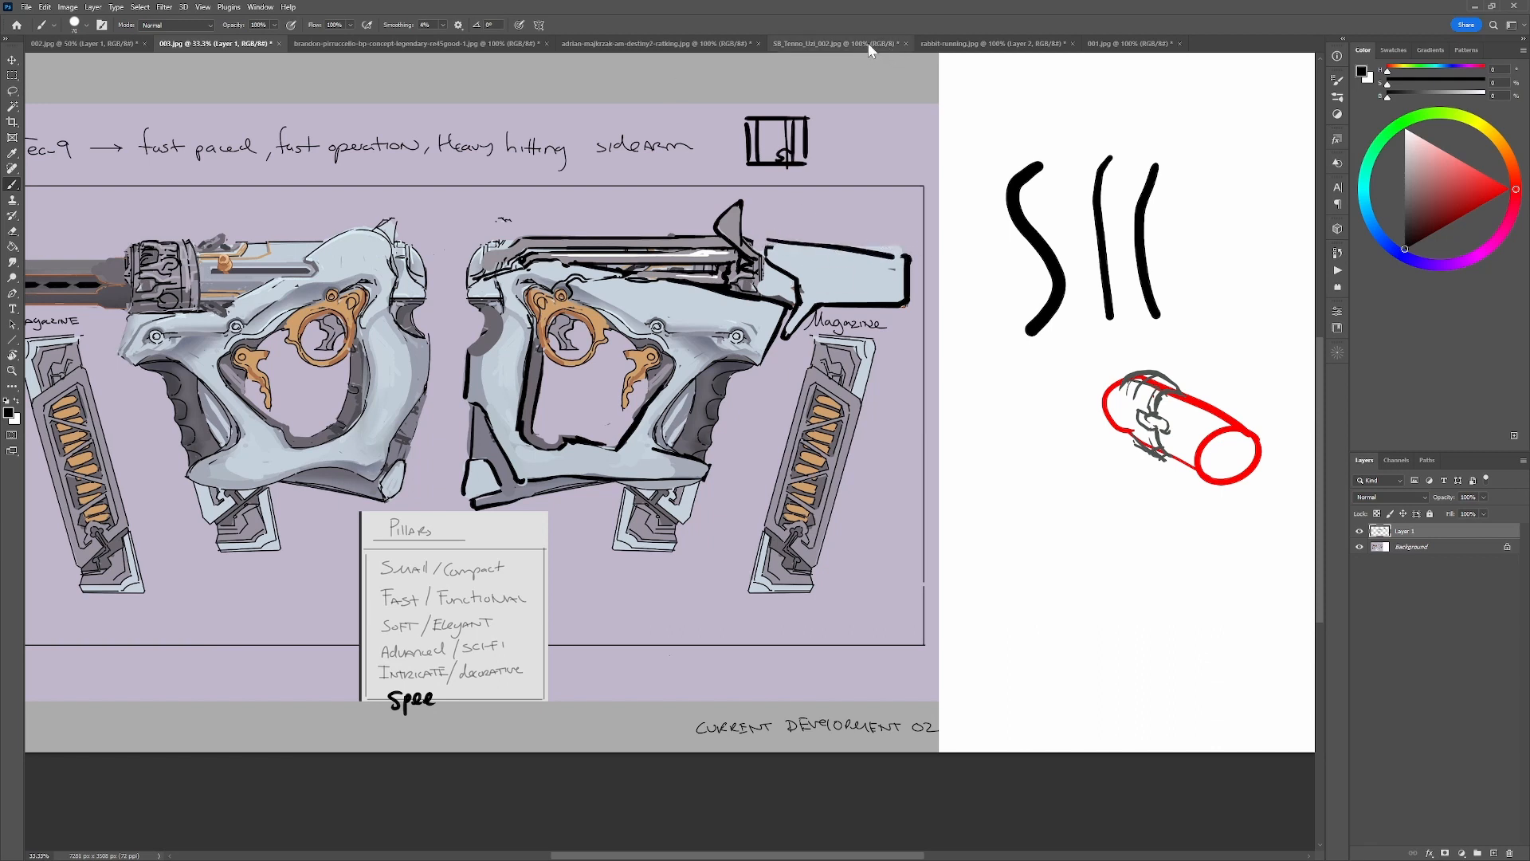
Detach rabbit-running.jpg into a floating window and place it below the right-facing gun.
drag(992, 43, 992, 117)
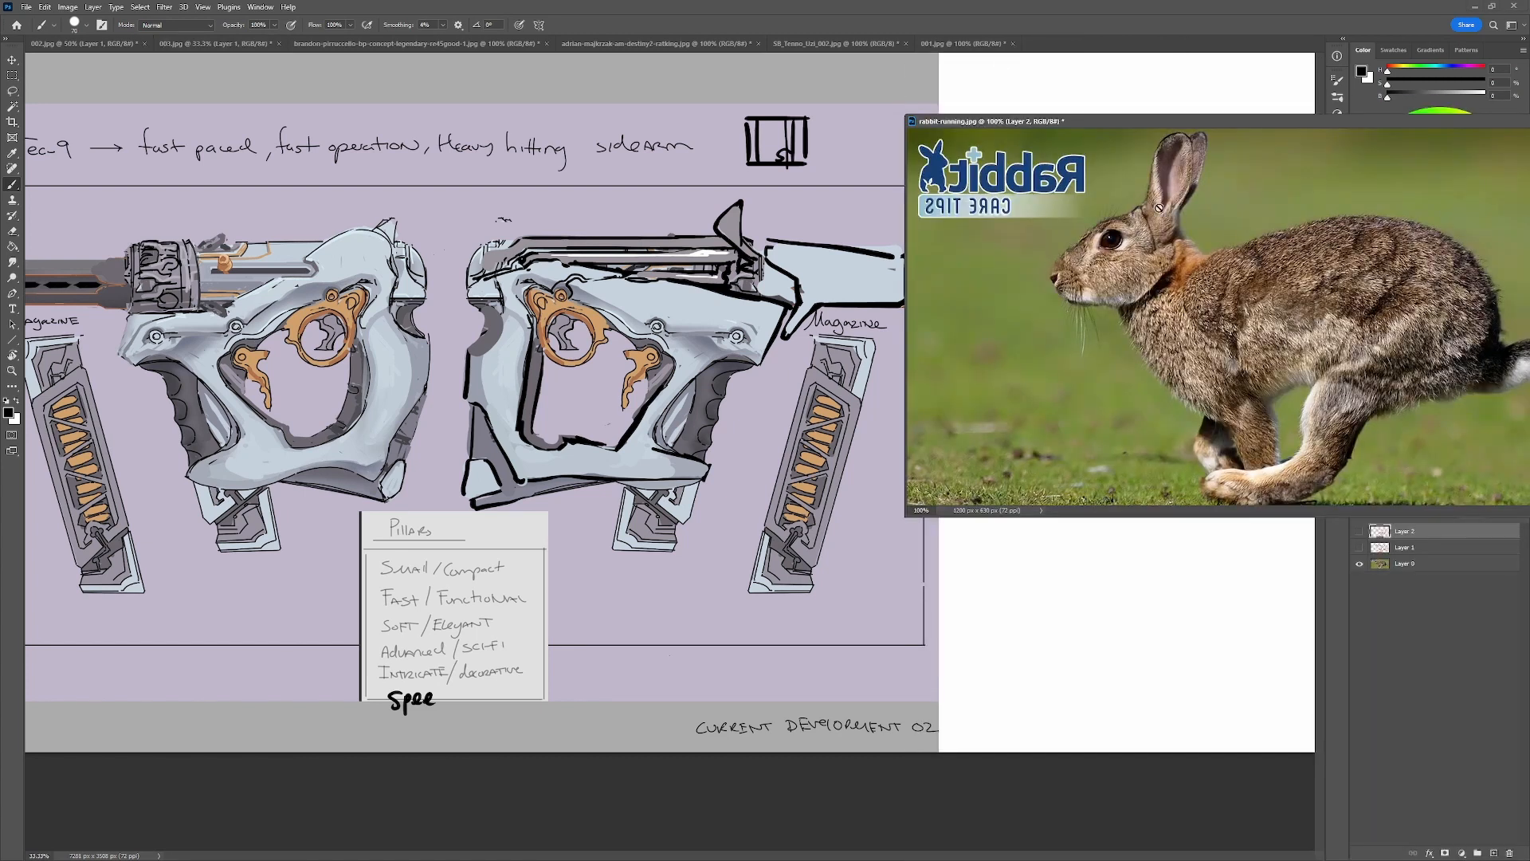
drag(996, 121, 661, 512)
Trim the barrel block's front with the sampled purple background and redraw its end as a slanted black edge.
alt+click(868, 231)
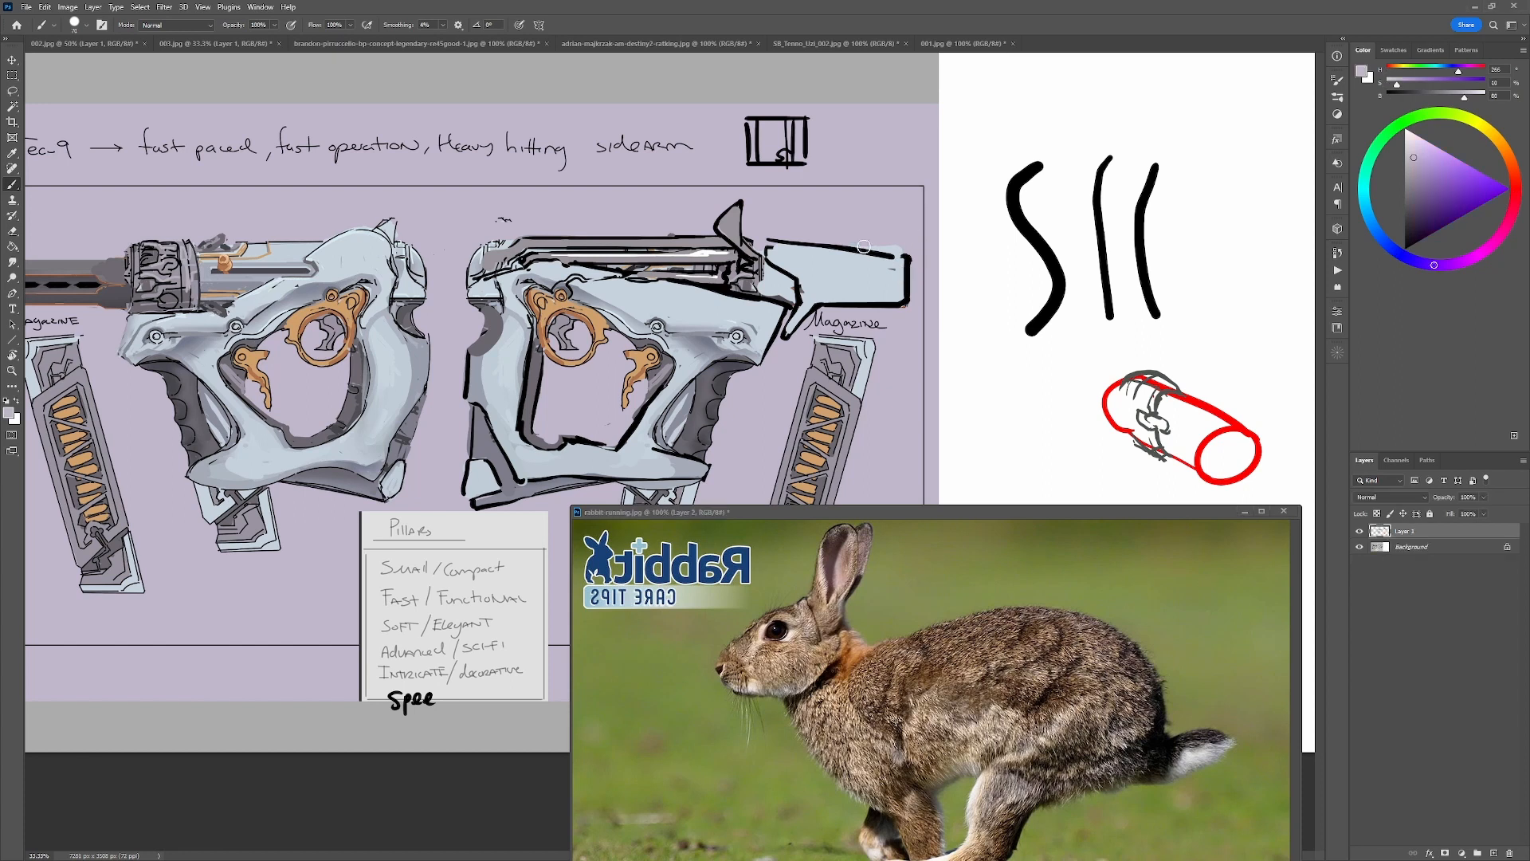
mouse_move(849, 236)
mouse_down()
mouse_move(914, 252)
mouse_move(913, 315)
mouse_move(928, 277)
mouse_move(929, 294)
mouse_move(920, 280)
mouse_move(901, 309)
mouse_move(906, 260)
mouse_move(890, 304)
mouse_up()
alt+click(907, 262)
key(ctrl+z)
Try red guide strokes along the front and upper edges of the barrel block and undo them.
key(ctrl+z)
drag(782, 315, 754, 384)
click(1509, 189)
drag(916, 257, 888, 321)
key(ctrl+z)
key(ctrl+z)
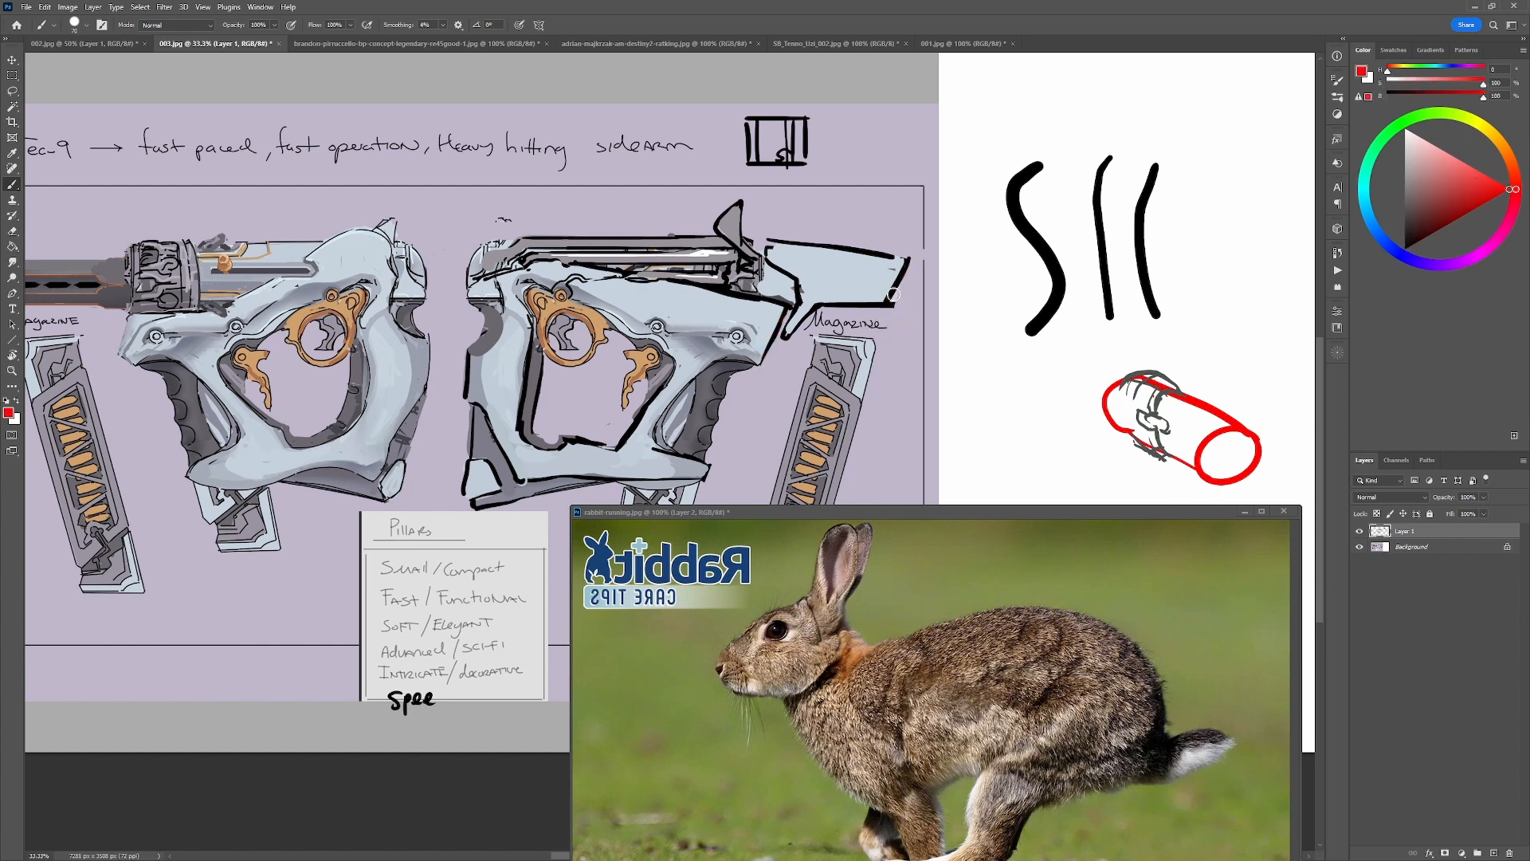
drag(763, 237, 906, 257)
key(ctrl+z)
Fill the connector between the front mechanism and barrel block with grey, and clean up the surrounding edges with sampled black, pale blue and purple.
alt+click(758, 264)
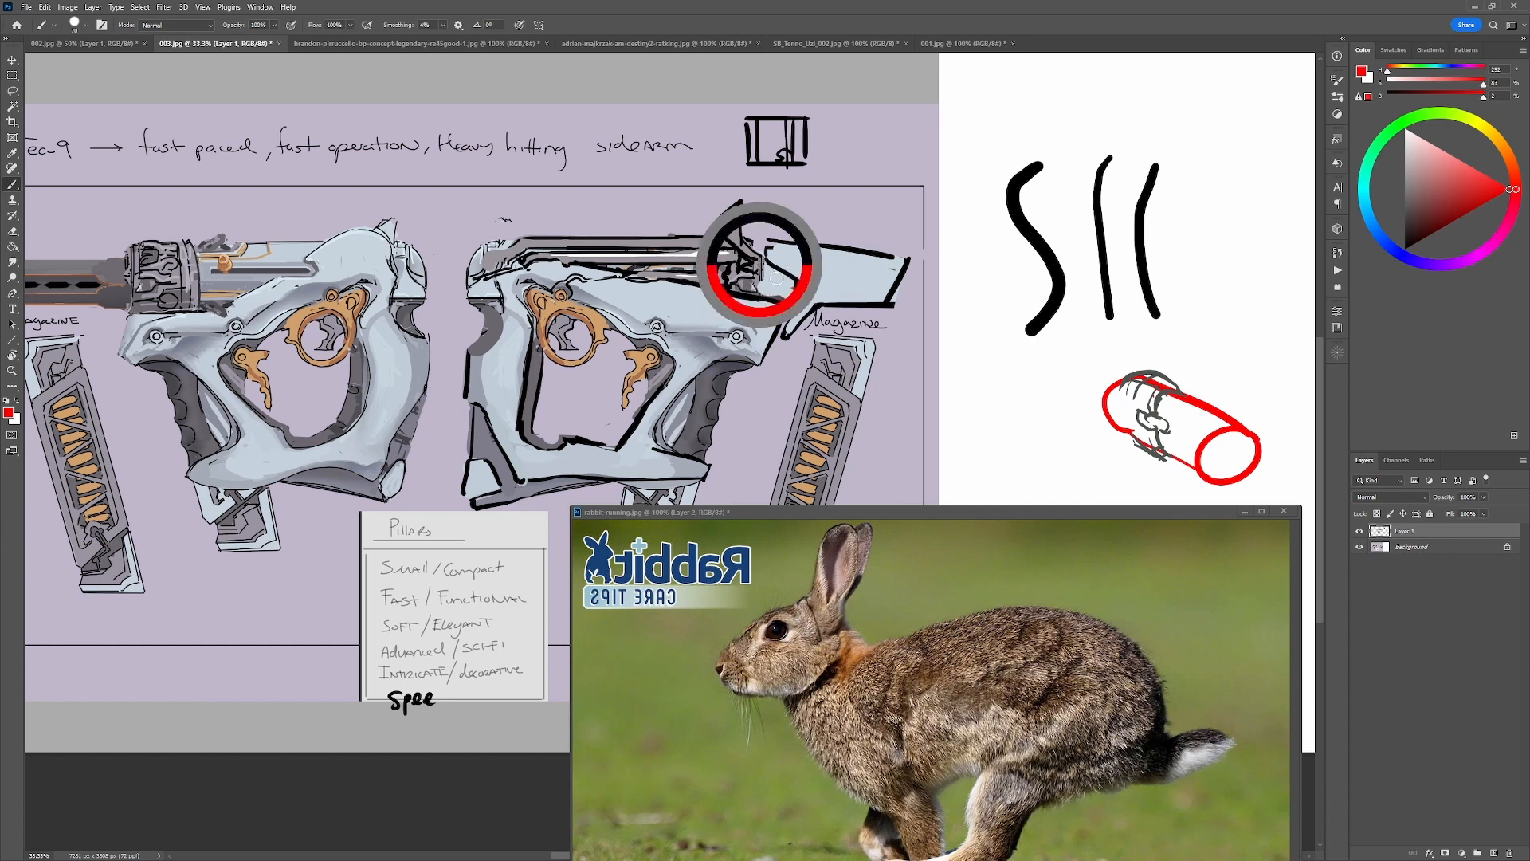
mouse_move(785, 294)
mouse_down()
mouse_move(765, 273)
mouse_move(793, 298)
mouse_move(787, 317)
mouse_move(796, 282)
mouse_up()
key(ctrl+z)
alt+click(747, 250)
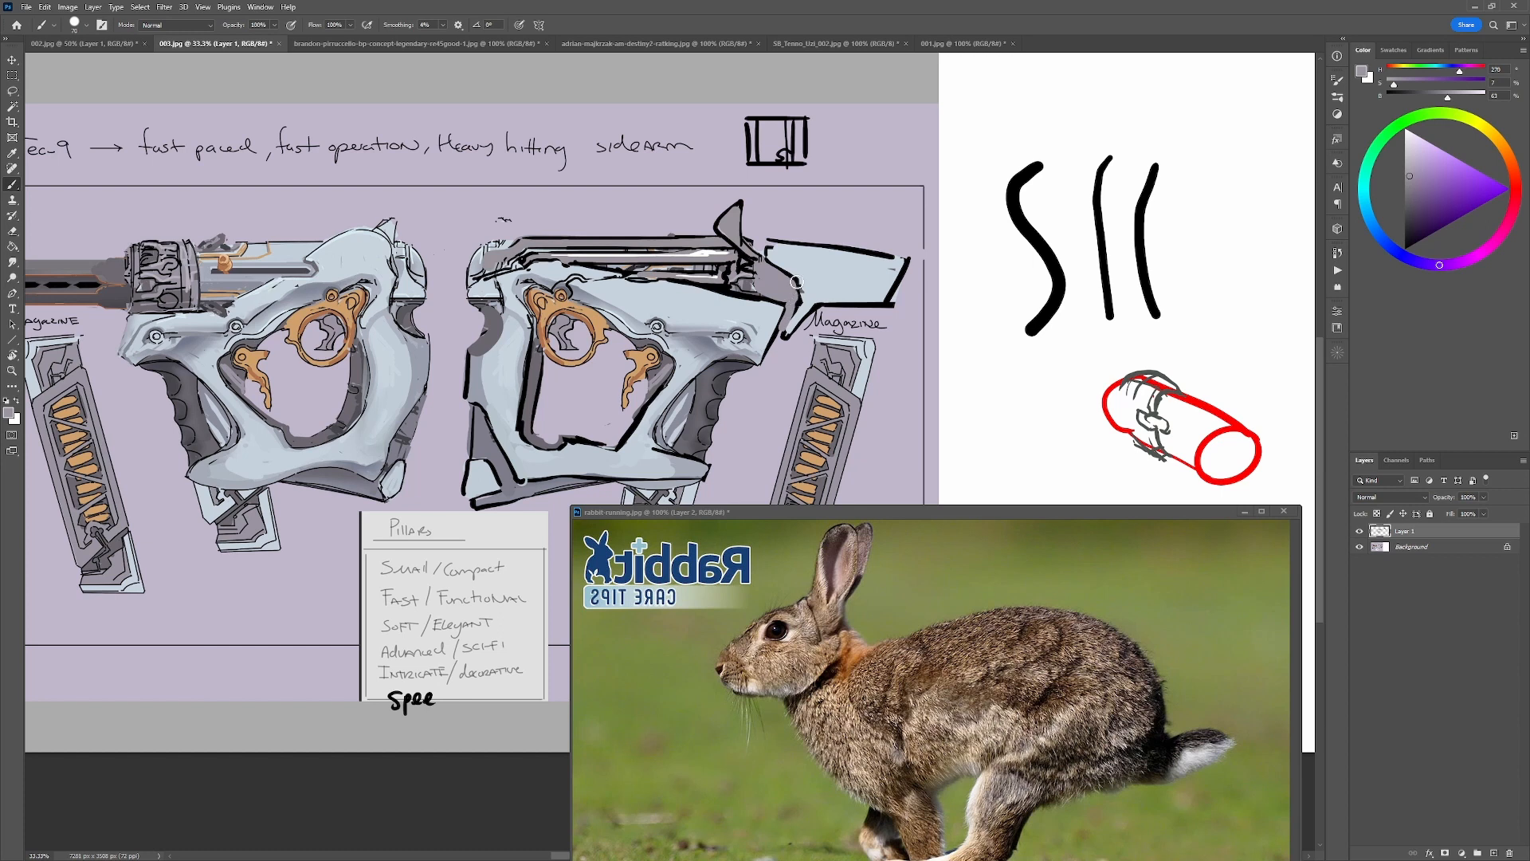
alt+click(806, 287)
alt+click(785, 246)
alt+click(761, 255)
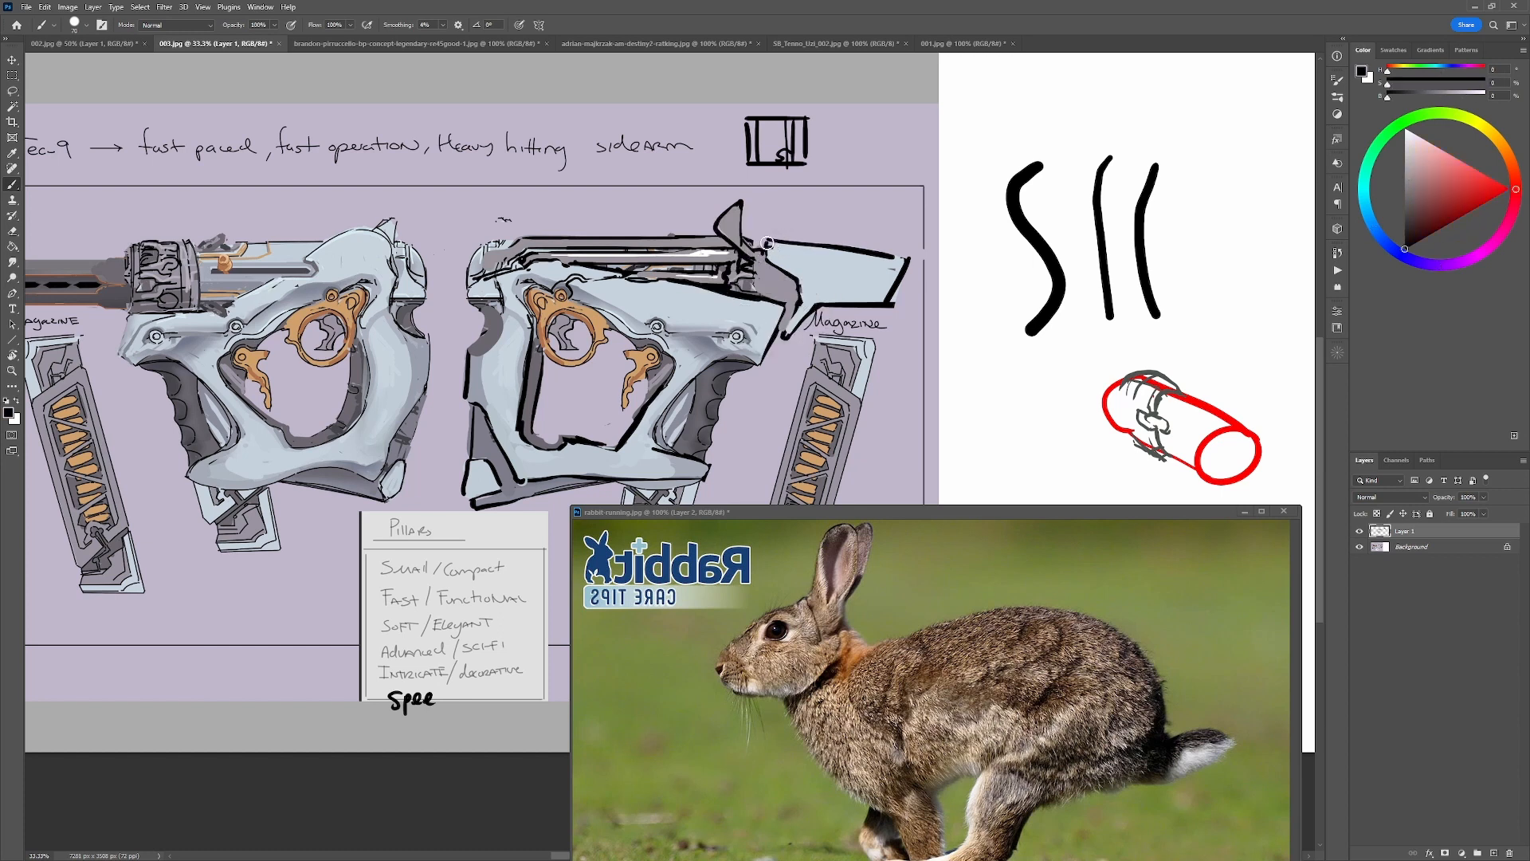
alt+click(780, 249)
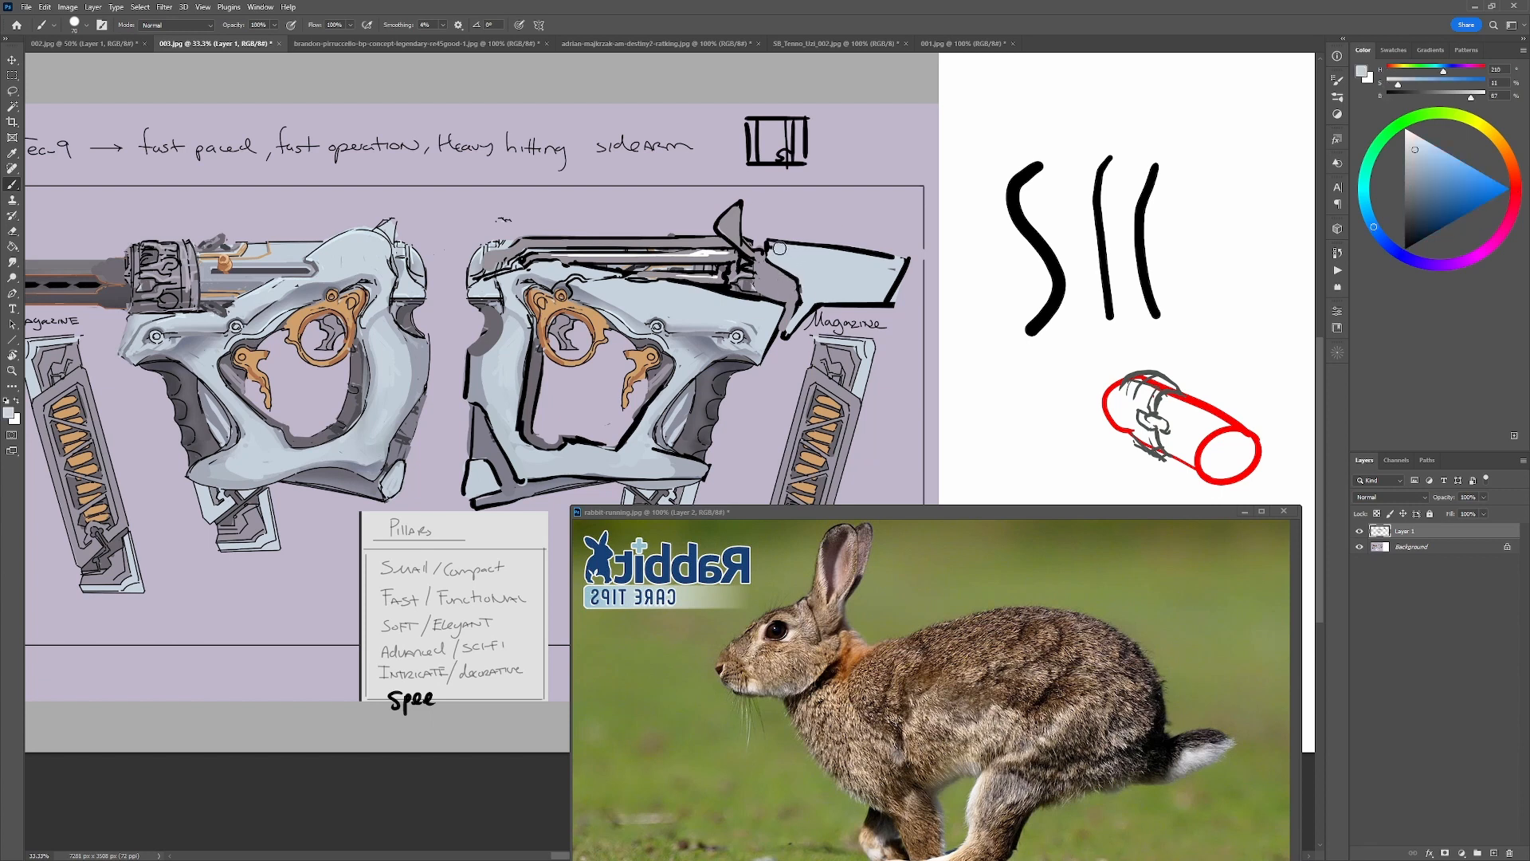
alt+click(766, 256)
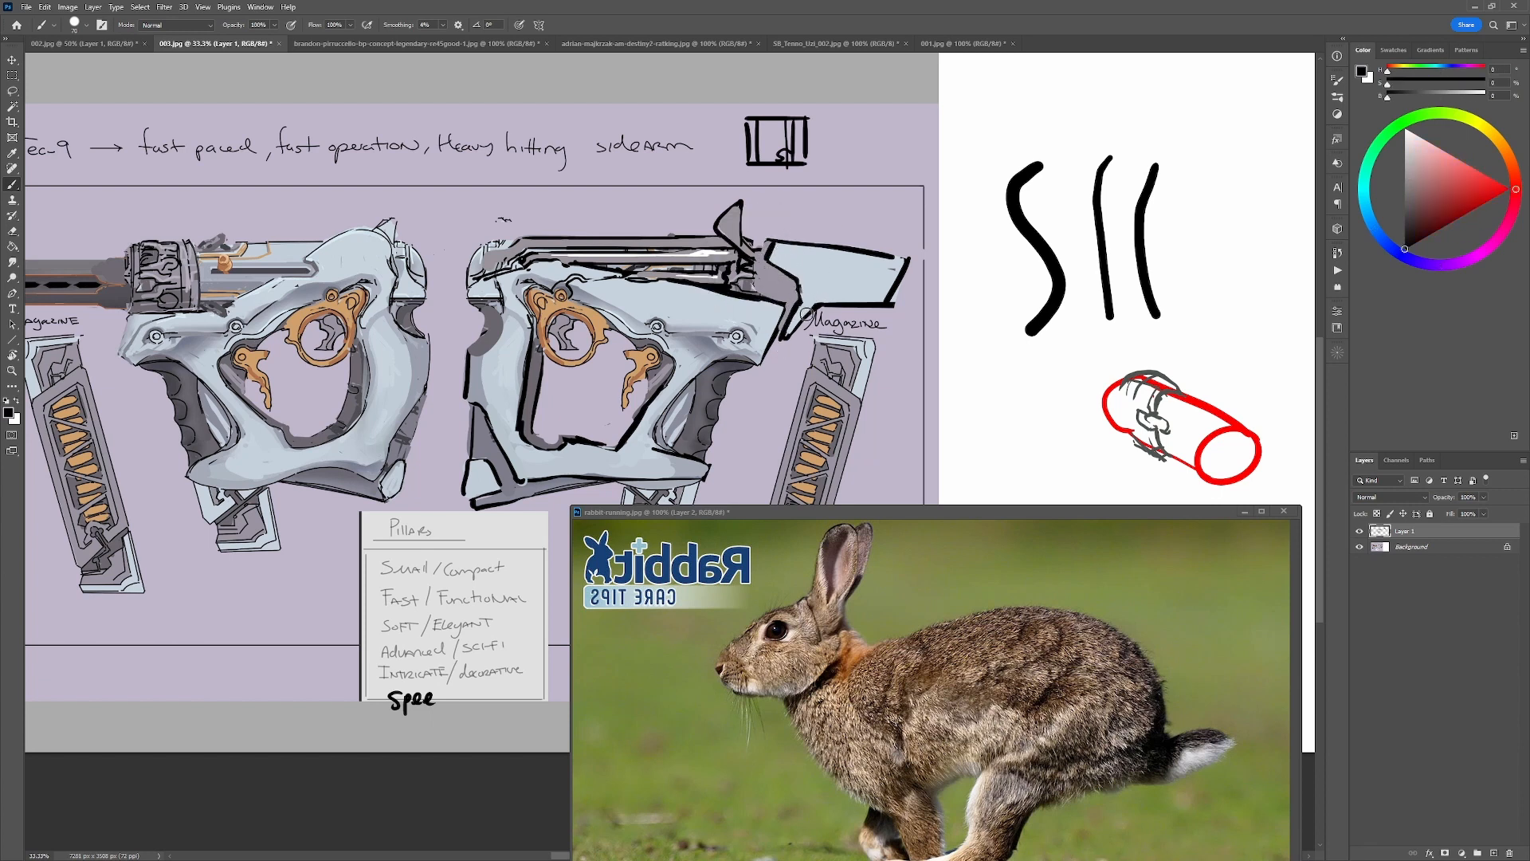
alt+click(861, 254)
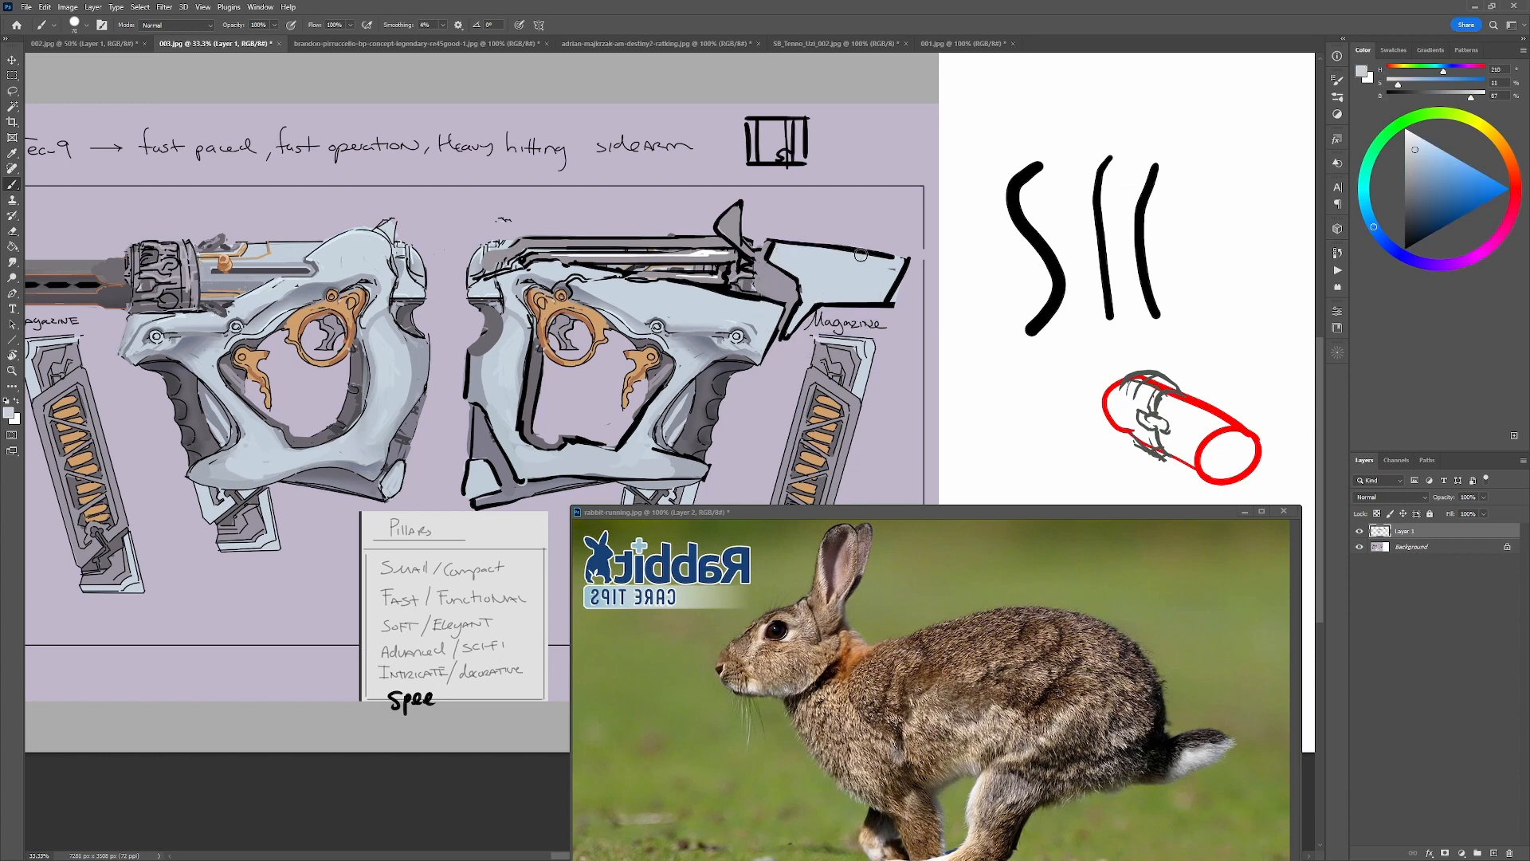
alt+click(891, 308)
Clean up the lower frame beneath the grip with sampled colors and paint a grey band along its underside.
drag(918, 470, 734, 397)
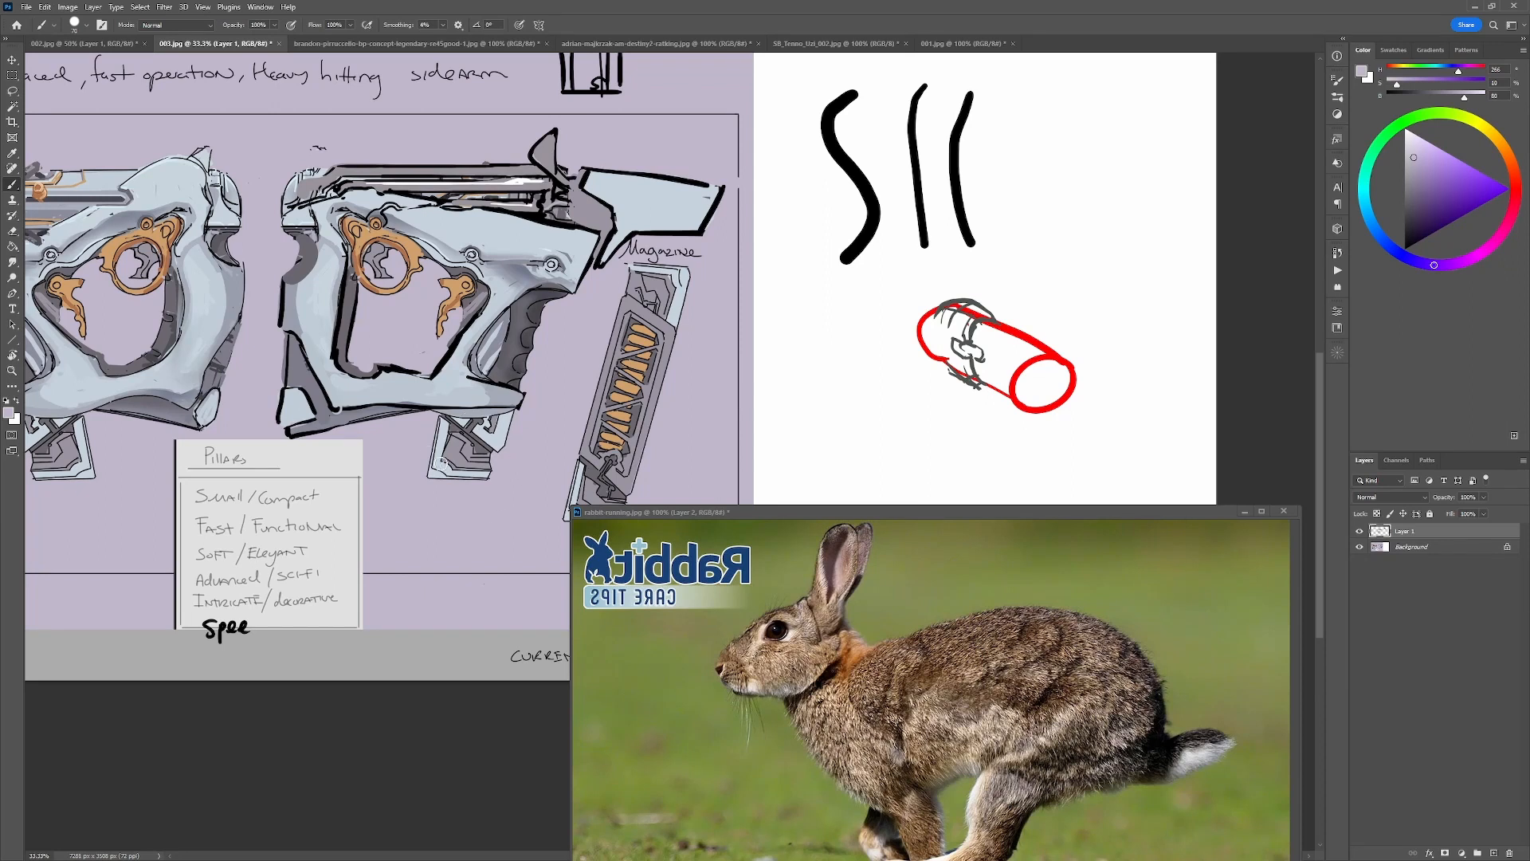
drag(462, 483, 697, 406)
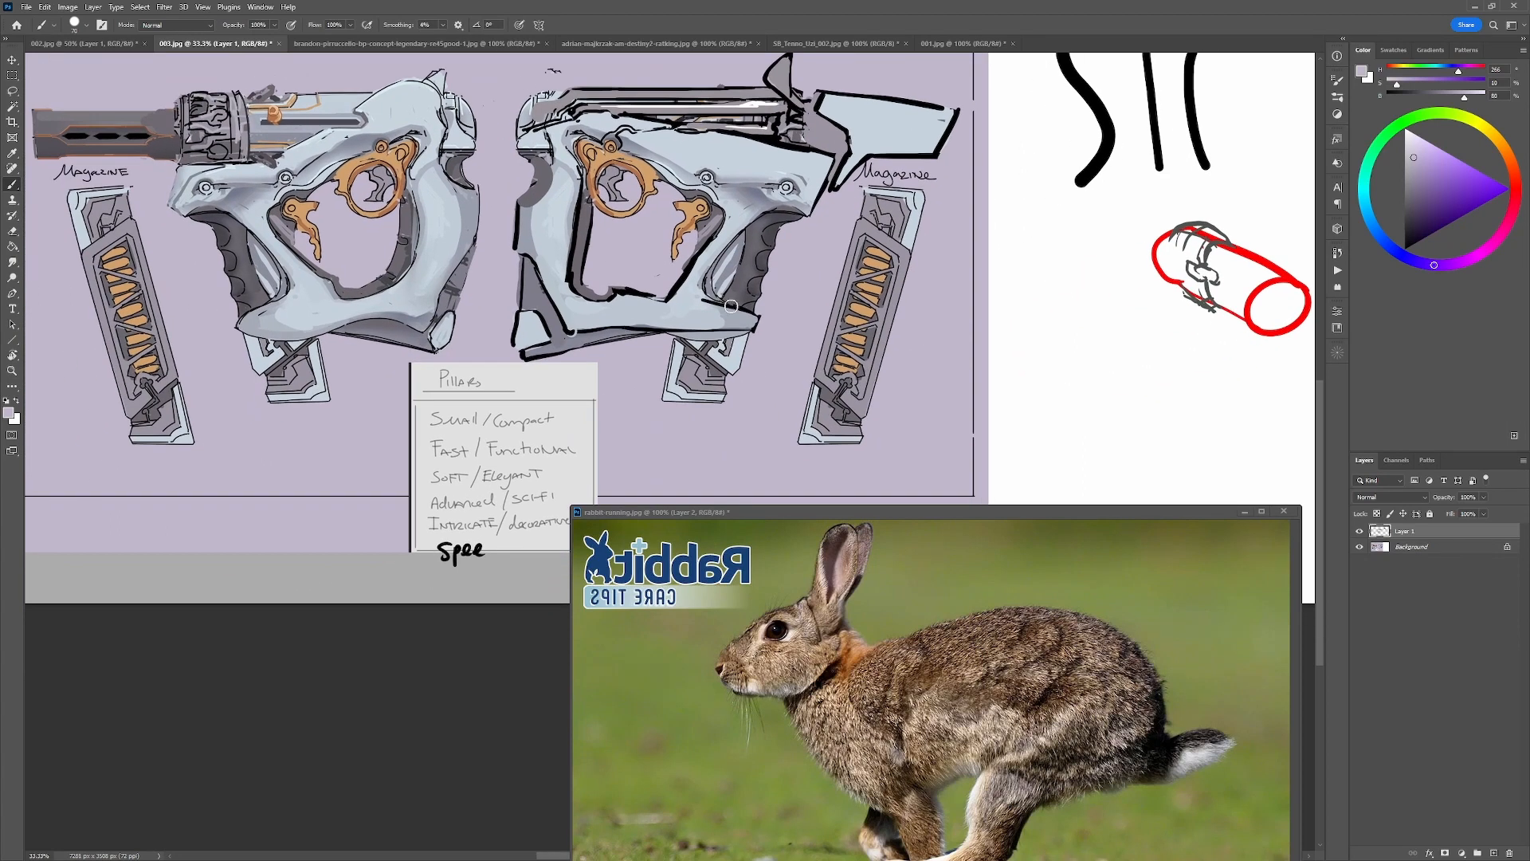
alt+click(706, 315)
drag(706, 306, 747, 317)
mouse_move(655, 327)
mouse_down()
mouse_move(553, 345)
mouse_move(702, 330)
mouse_move(553, 349)
mouse_move(733, 332)
mouse_move(620, 343)
mouse_move(679, 332)
mouse_up()
key(ctrl+z)
alt+click(555, 345)
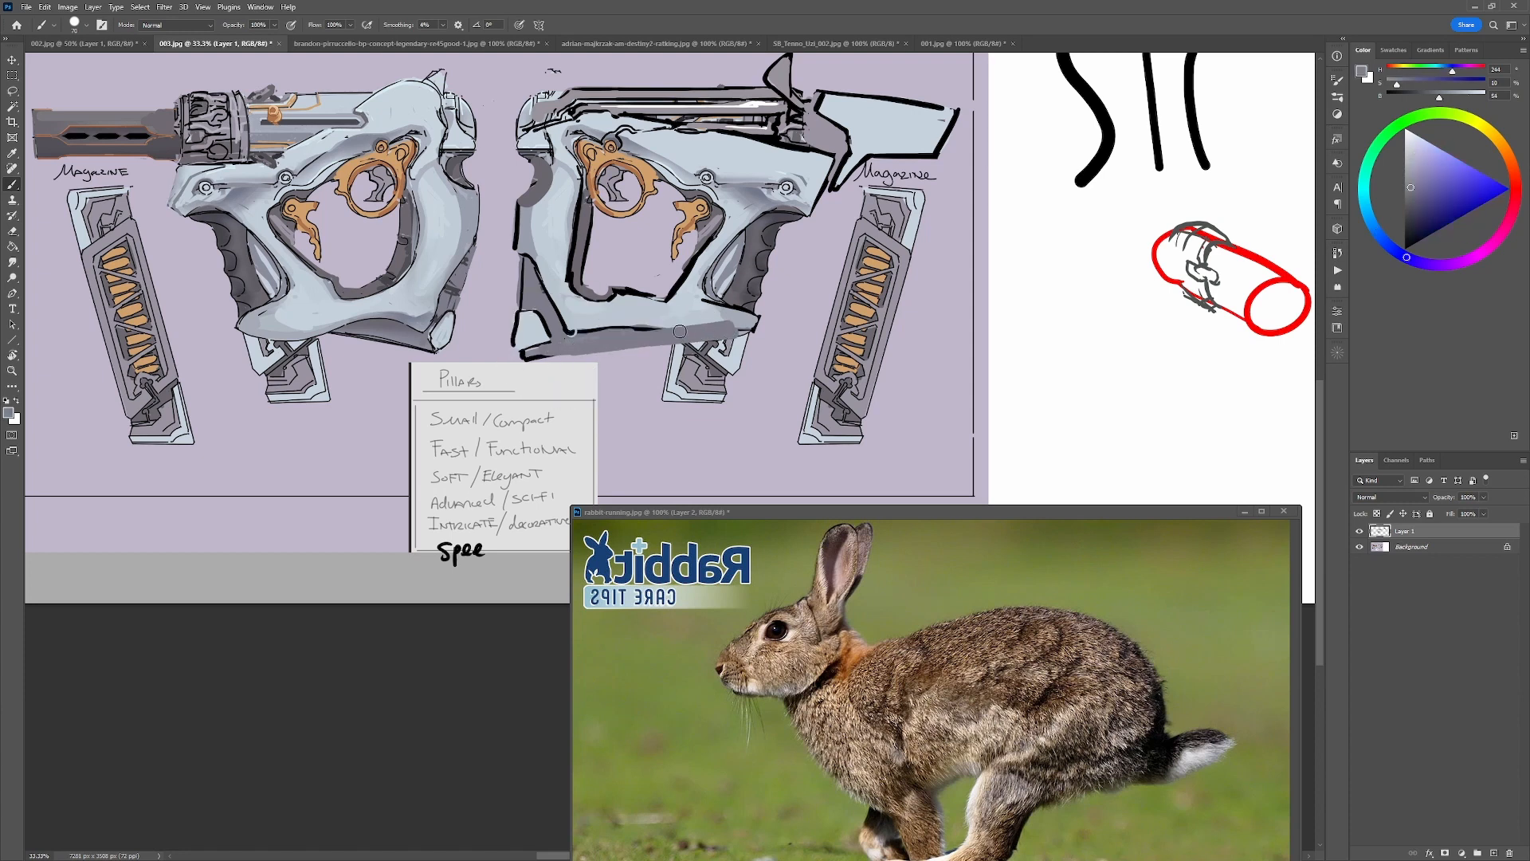
Outline the grey underside band in black along its lower and upper edges up to the frame's front tip.
key(d)
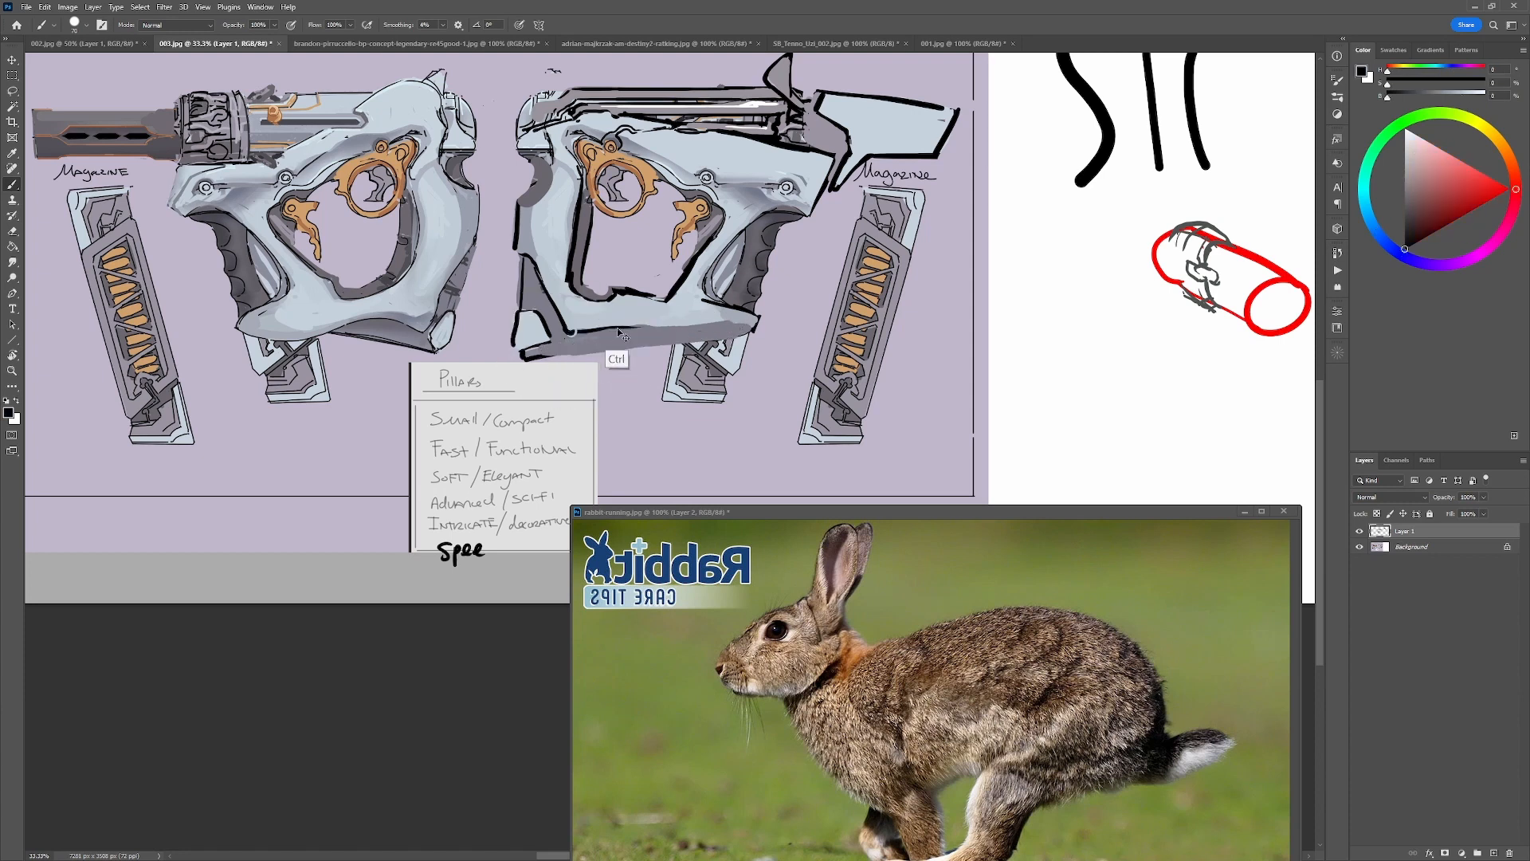
drag(542, 352, 749, 323)
key(ctrl+z)
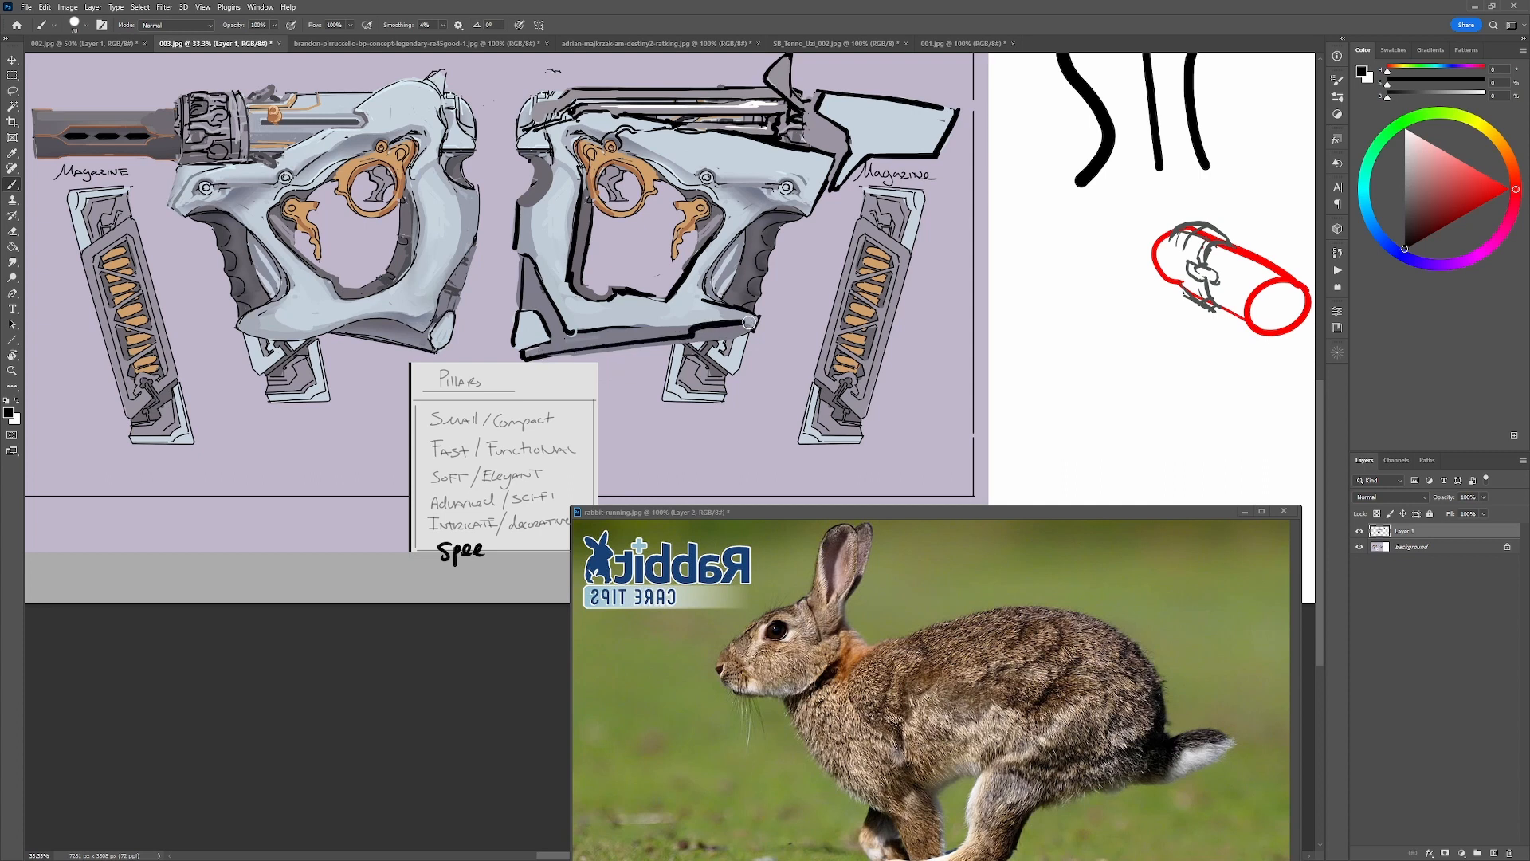
alt+click(660, 319)
alt+click(611, 327)
drag(611, 328, 746, 320)
key(ctrl+z)
Touch up the junction between the grip and the upper frame using sampled pale blue and dark grey.
drag(754, 228, 761, 223)
key(ctrl+z)
alt+click(742, 218)
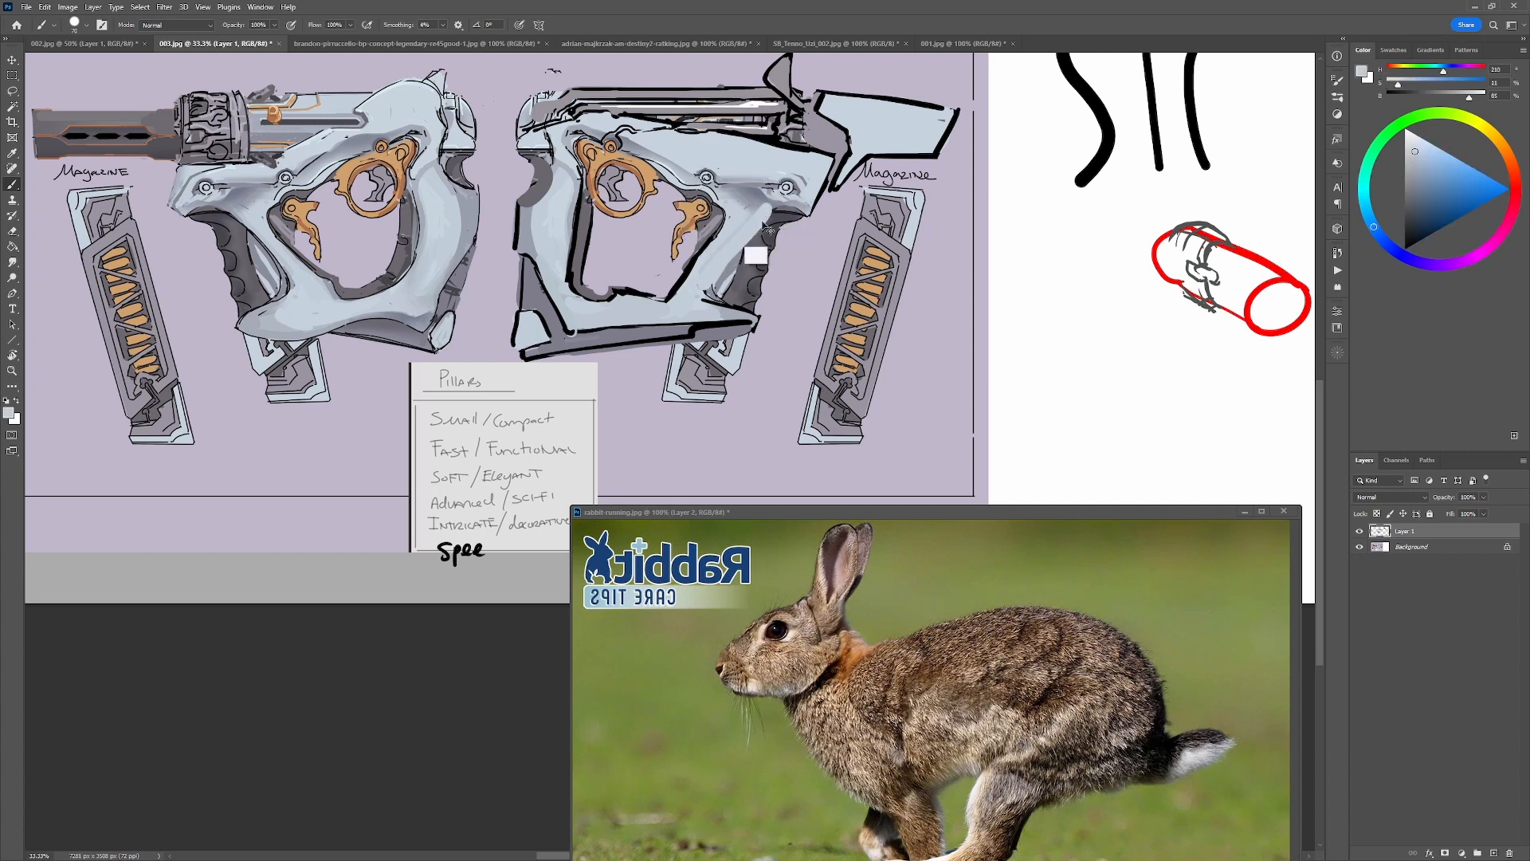
alt+click(797, 206)
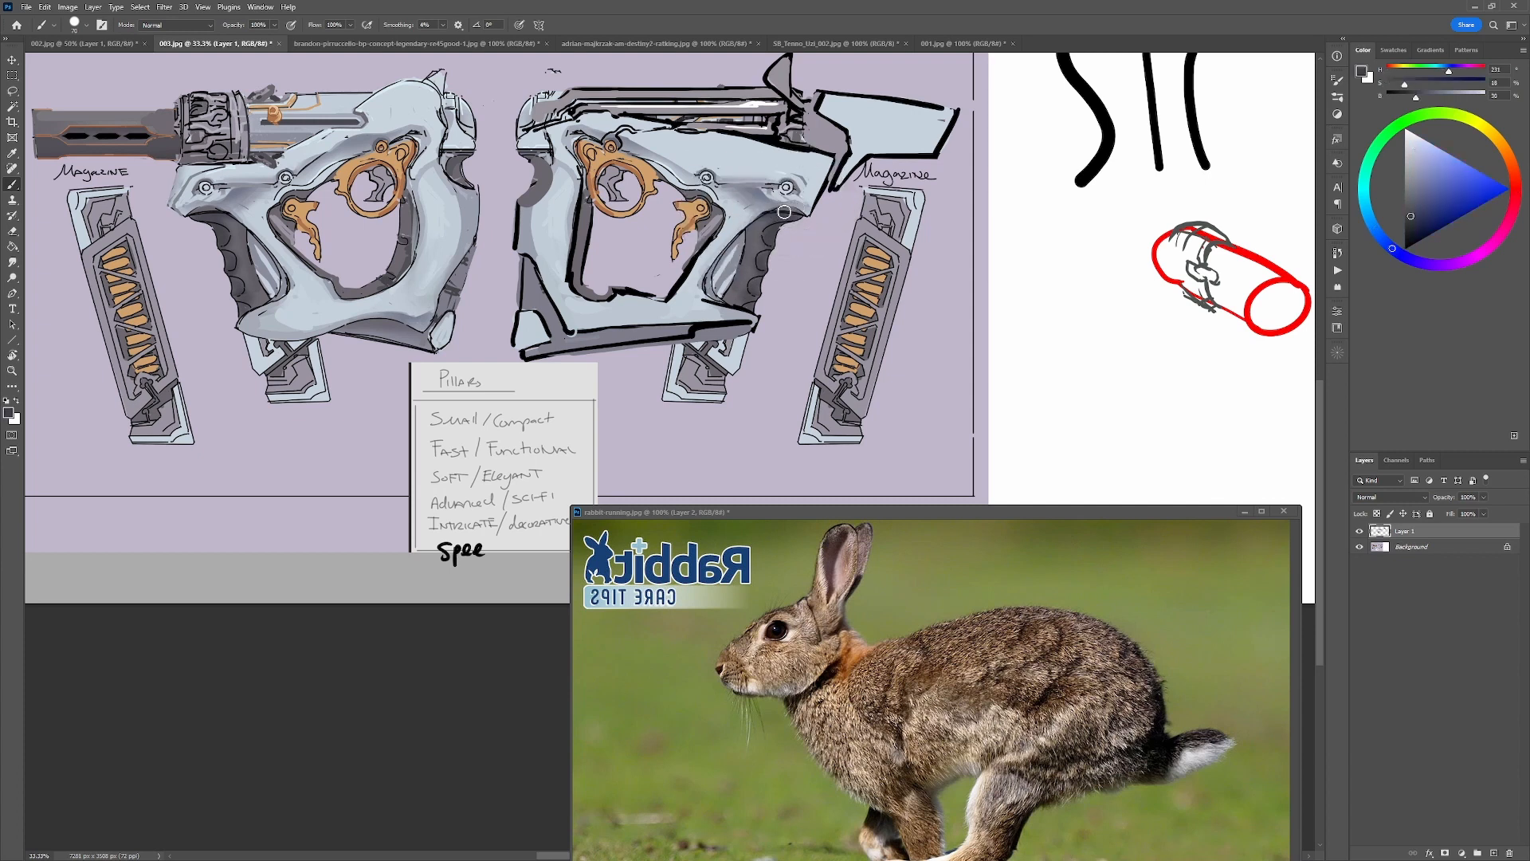
alt+click(801, 209)
mouse_move(752, 230)
mouse_down()
mouse_move(718, 295)
mouse_move(729, 239)
mouse_move(702, 299)
mouse_move(733, 225)
mouse_move(699, 288)
mouse_move(632, 340)
mouse_up()
alt+click(732, 225)
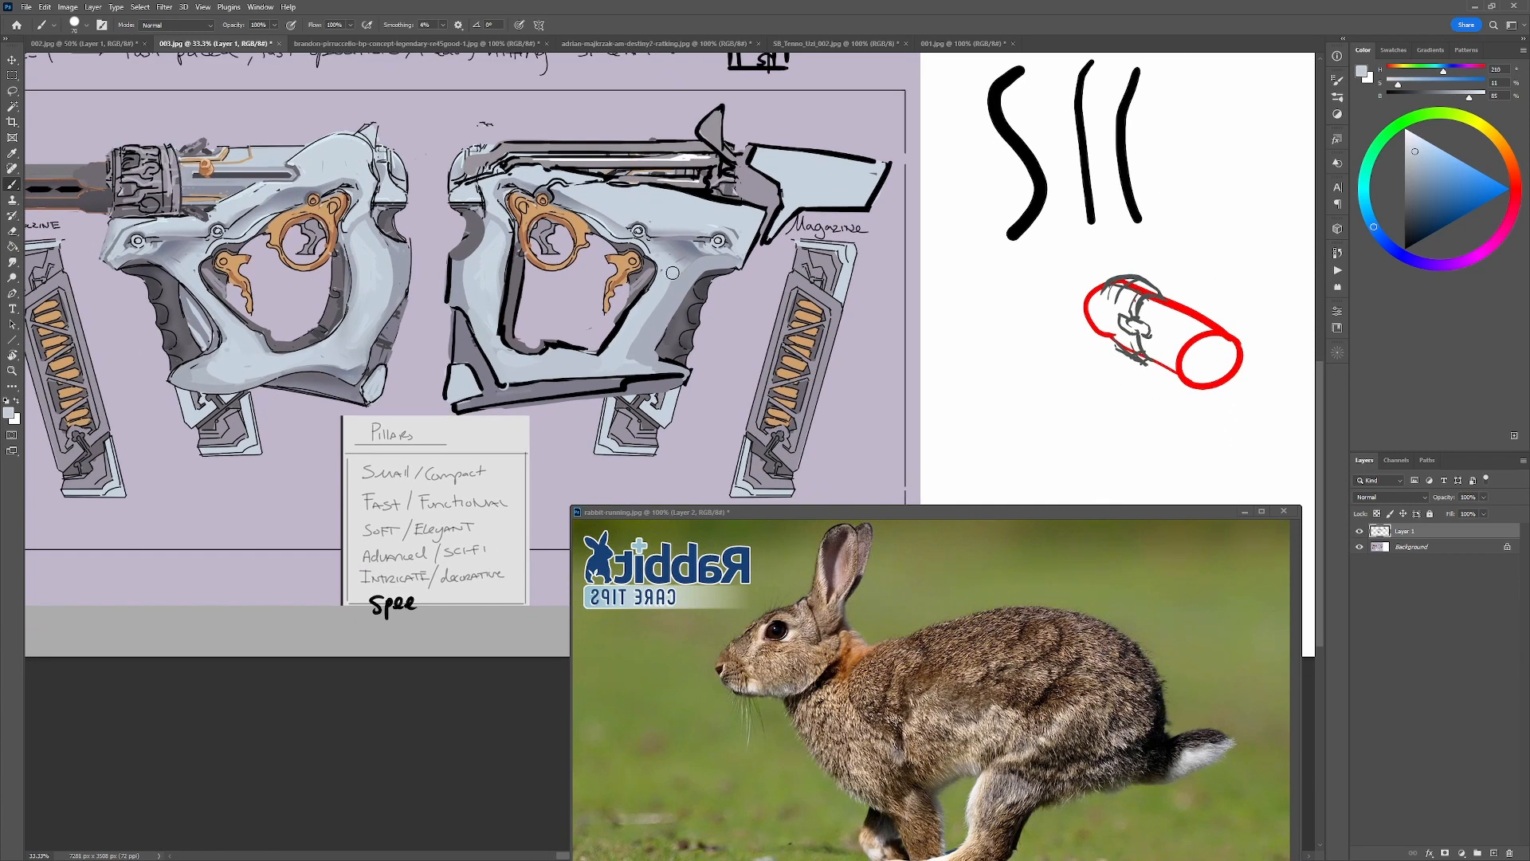
Try explanatory strokes around the grip and frame and the numbers 1, 2, 3 on the white canvas, and undo them.
key(d)
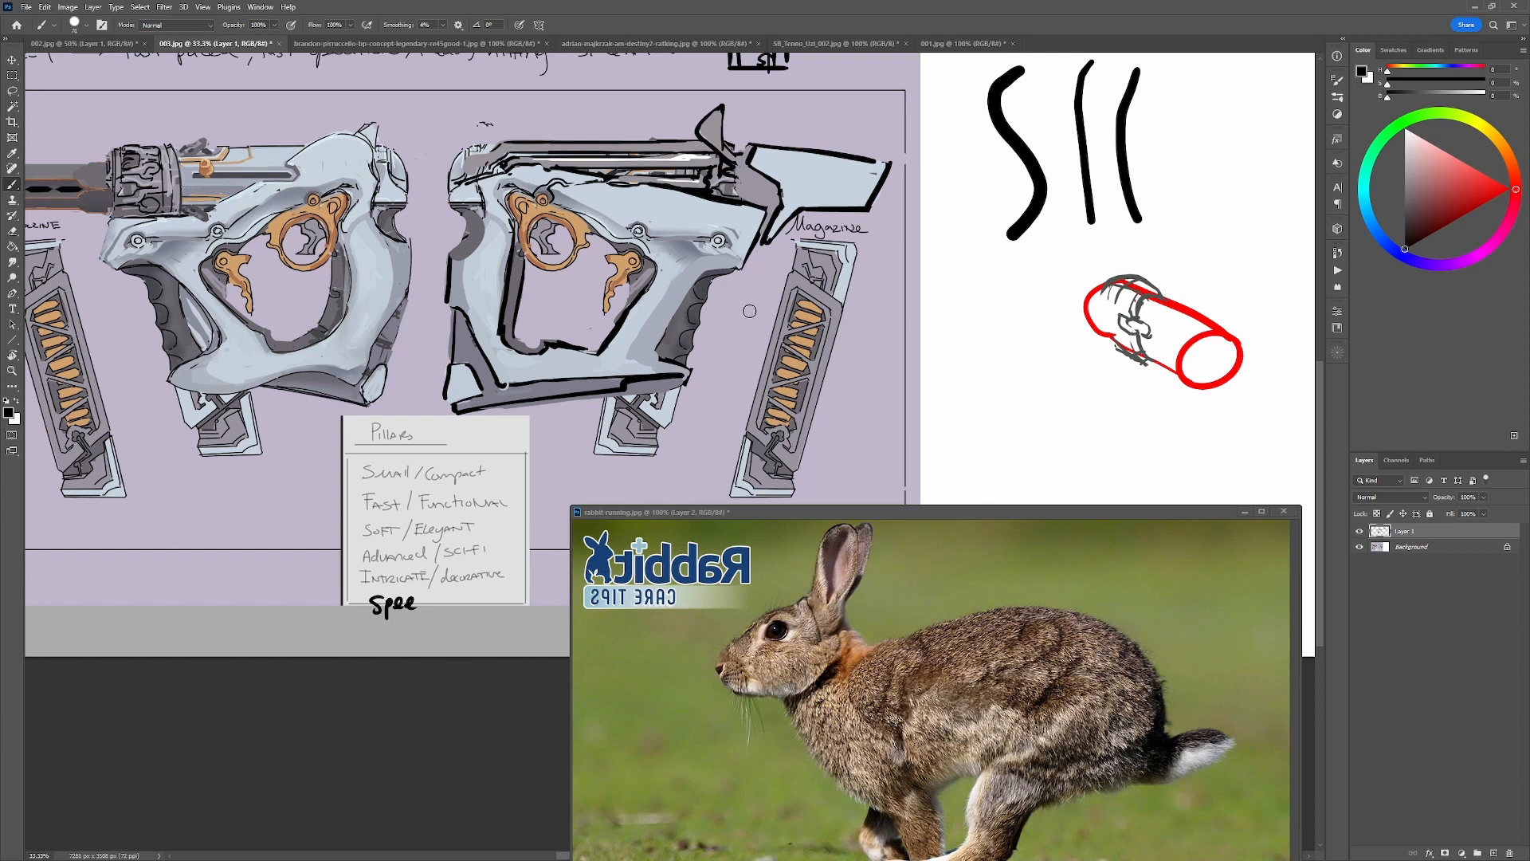
mouse_move(749, 311)
mouse_down()
mouse_move(685, 357)
mouse_move(713, 281)
mouse_up()
key(ctrl+z)
mouse_move(474, 208)
mouse_down()
mouse_move(474, 248)
mouse_move(455, 256)
mouse_up()
key(ctrl+z)
mouse_move(607, 237)
mouse_down()
mouse_move(485, 209)
mouse_move(646, 273)
mouse_move(572, 190)
mouse_up()
key(ctrl+z)
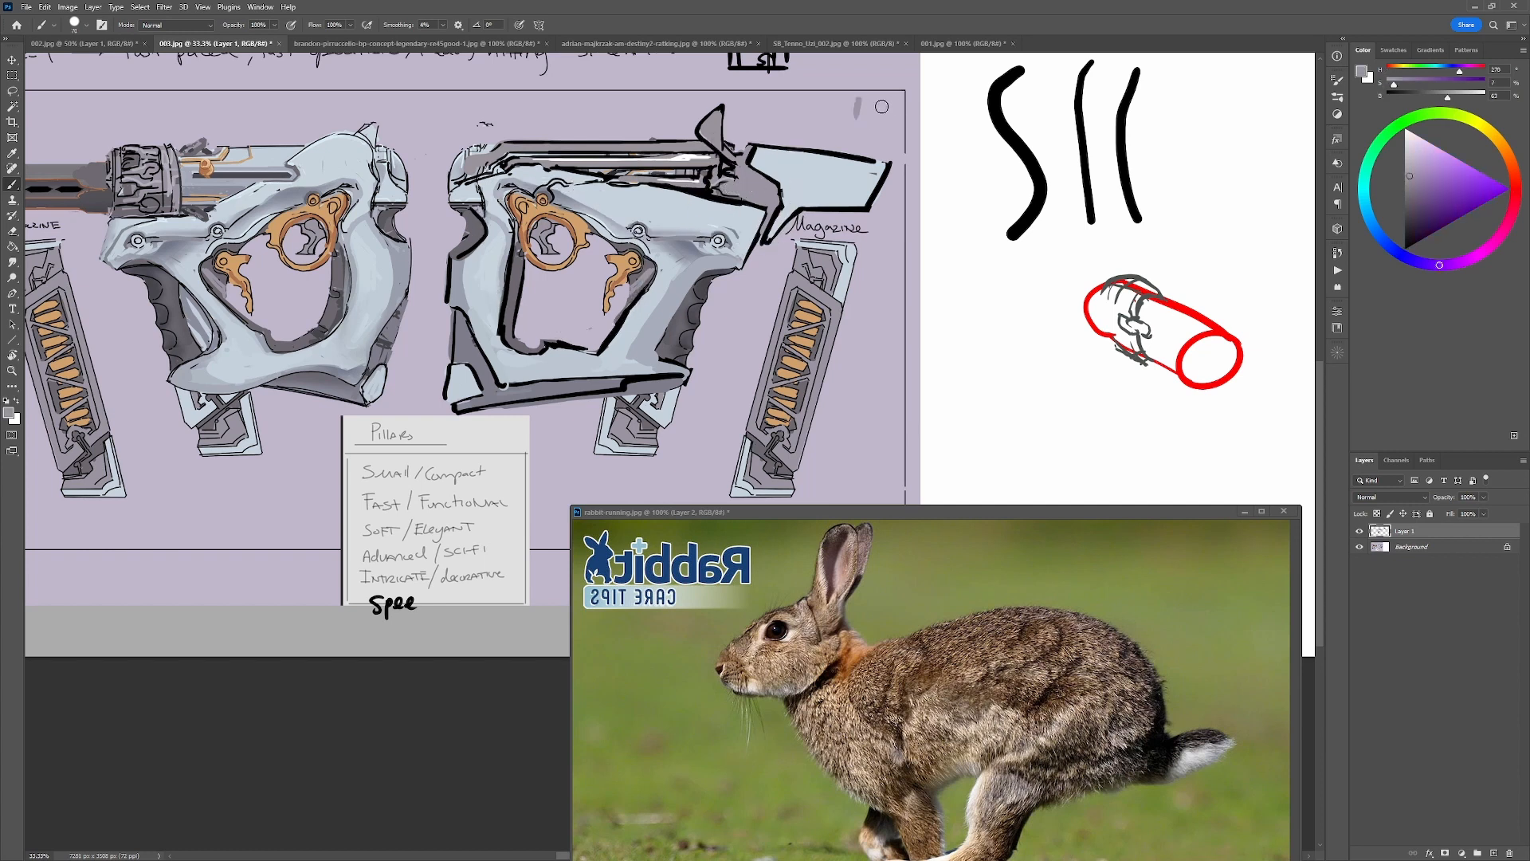
drag(941, 123, 938, 140)
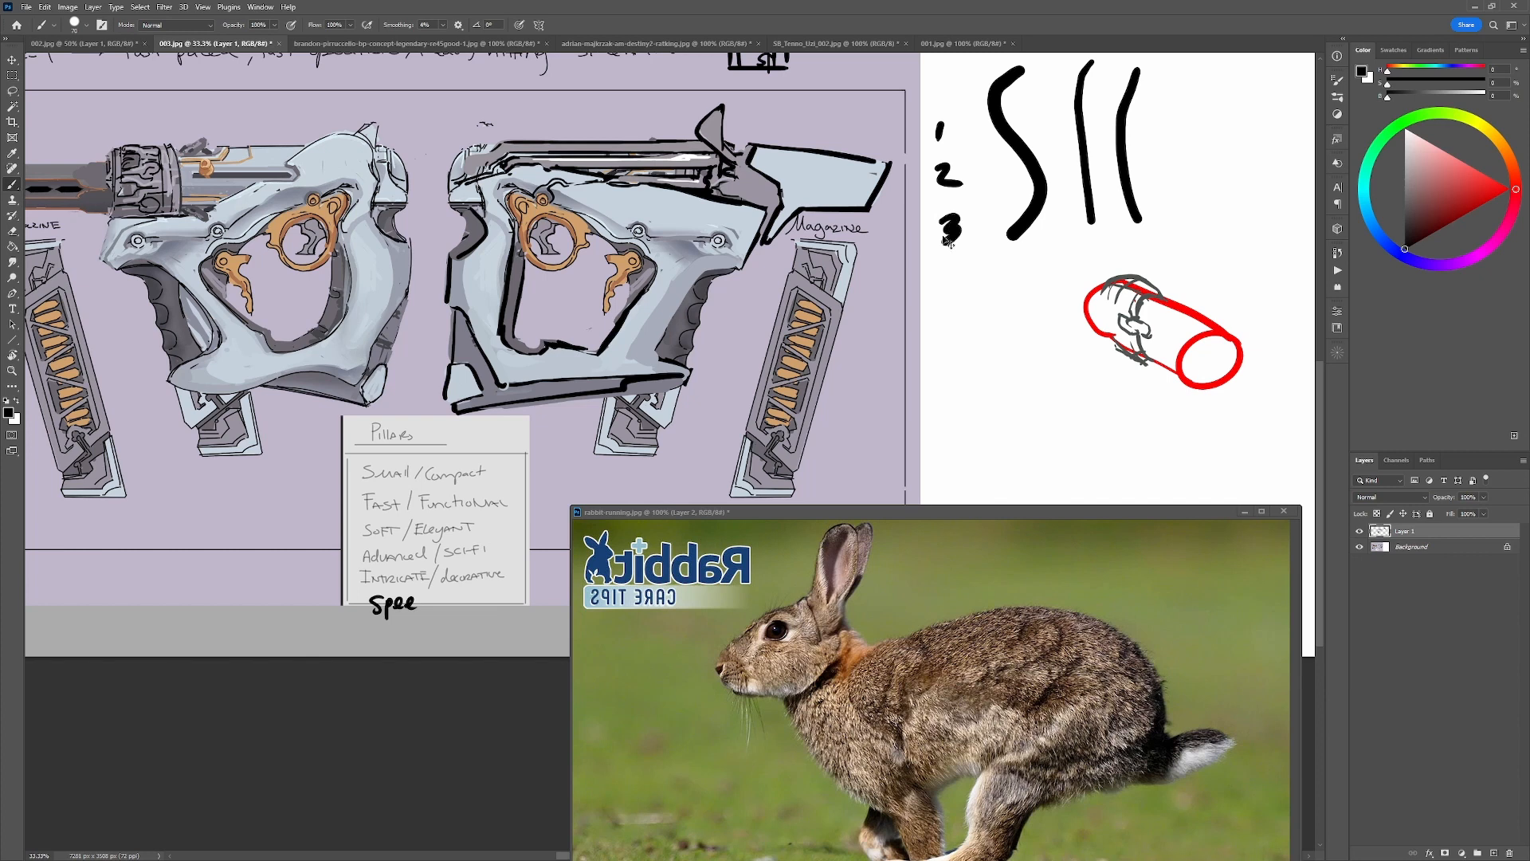
key(ctrl+z)
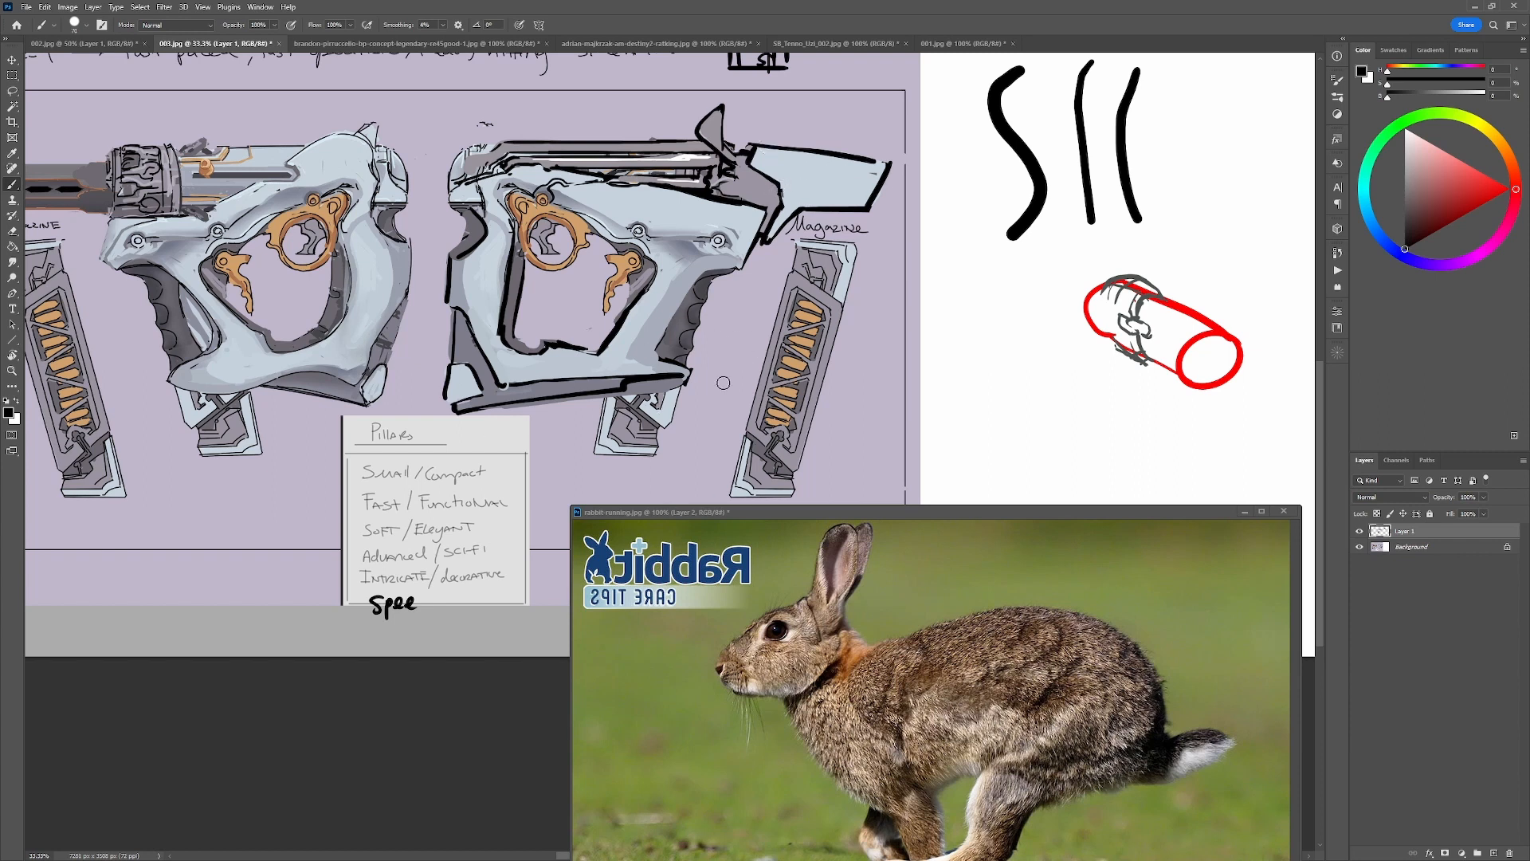
Sketch a detailed black mechanism over the rear end of the right-facing gun's upper receiver and touch it up with sampled grey.
alt+click(652, 395)
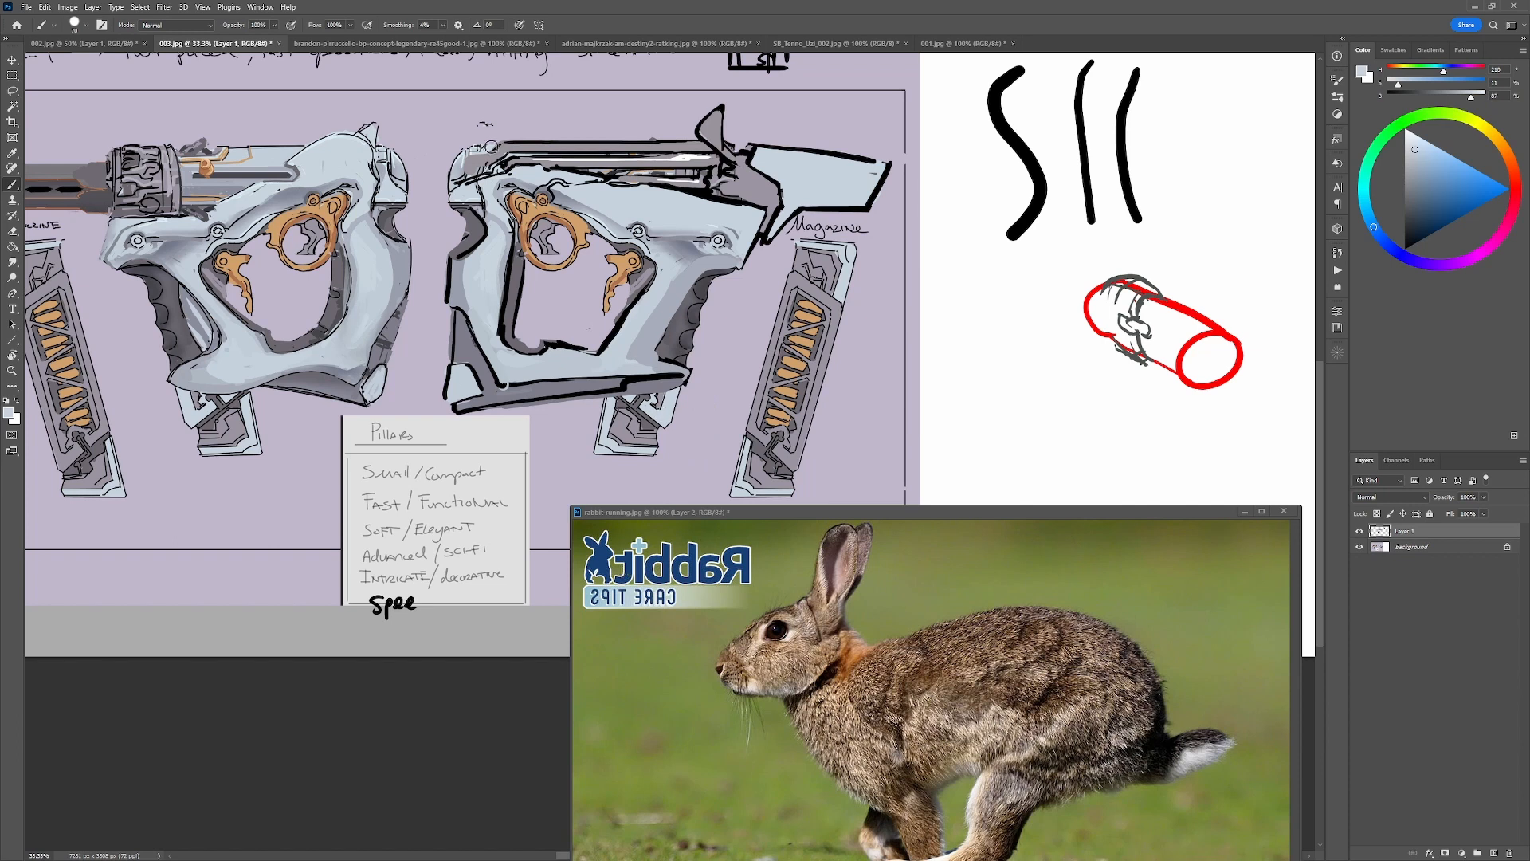
key(d)
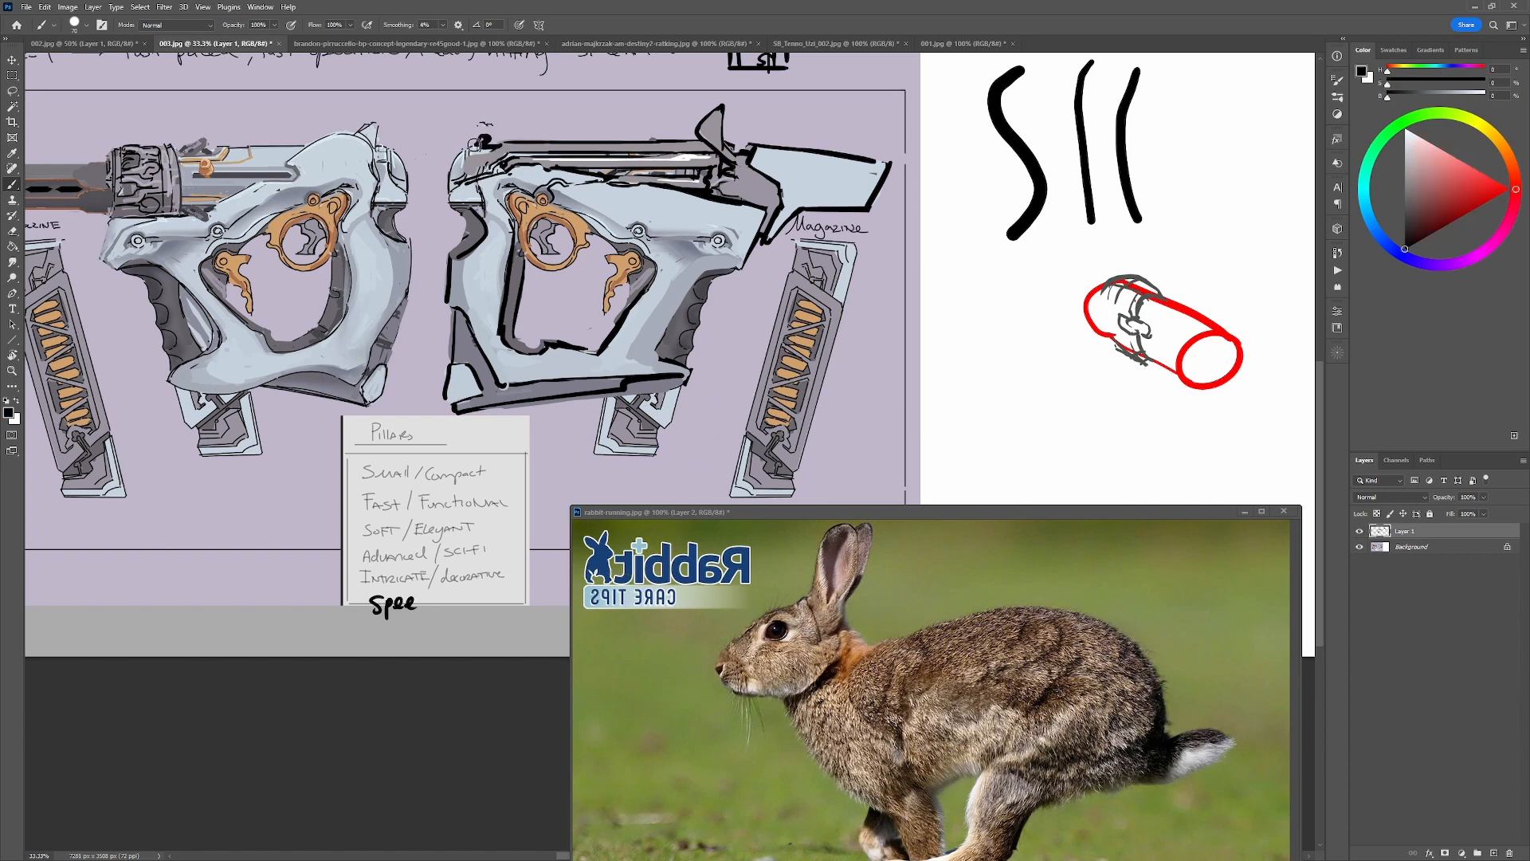
mouse_move(475, 143)
mouse_down()
mouse_move(446, 183)
mouse_move(494, 169)
mouse_move(477, 167)
mouse_move(505, 151)
mouse_move(475, 149)
mouse_move(450, 172)
mouse_move(490, 169)
mouse_move(481, 150)
mouse_move(484, 168)
mouse_move(466, 170)
mouse_move(494, 142)
mouse_move(524, 154)
mouse_up()
alt+click(488, 153)
key(d)
alt+click(511, 150)
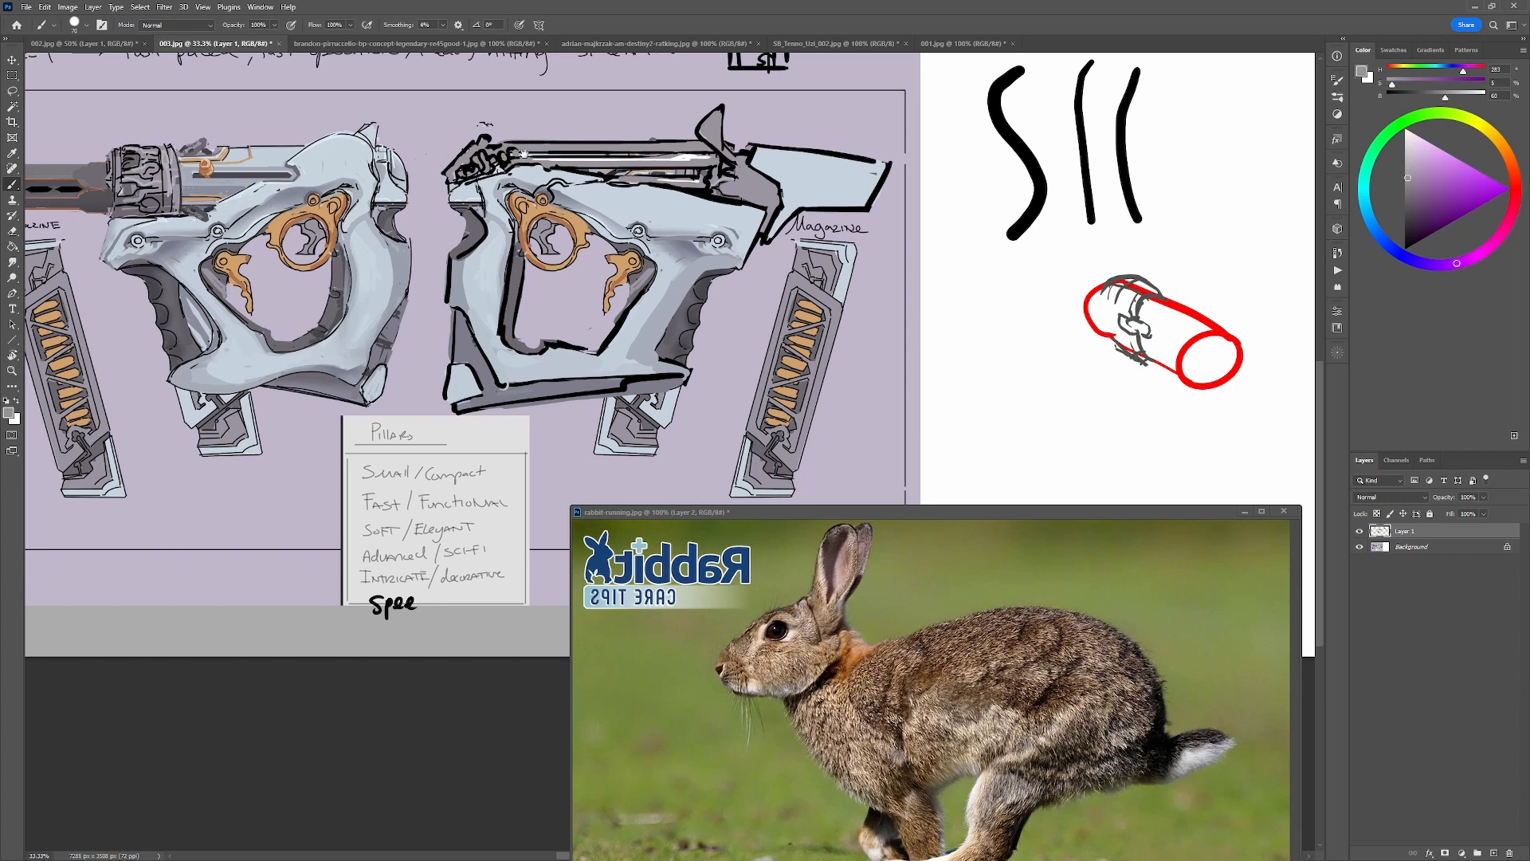
mouse_move(1154, 400)
mouse_down()
mouse_move(1088, 372)
mouse_move(1118, 381)
mouse_up()
mouse_move(515, 300)
mouse_down()
mouse_move(657, 293)
mouse_move(697, 354)
mouse_up()
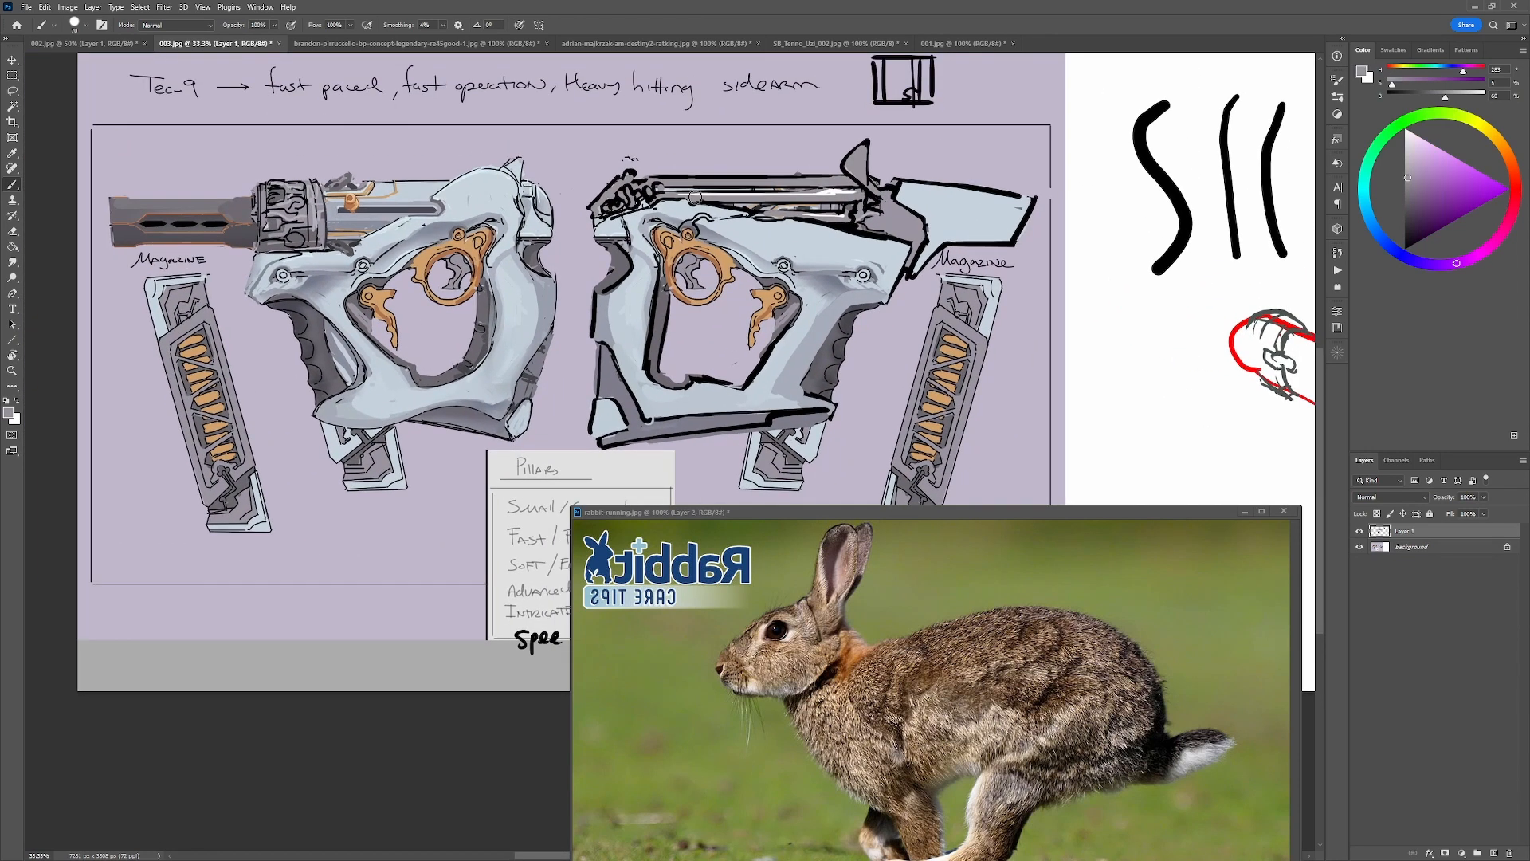
Try black contour strokes for a taller top edge over the right-facing gun's upper receiver, and undo them.
key(d)
mouse_move(653, 188)
mouse_down()
mouse_move(676, 151)
mouse_move(843, 164)
mouse_up()
key(ctrl+z)
key(ctrl+z)
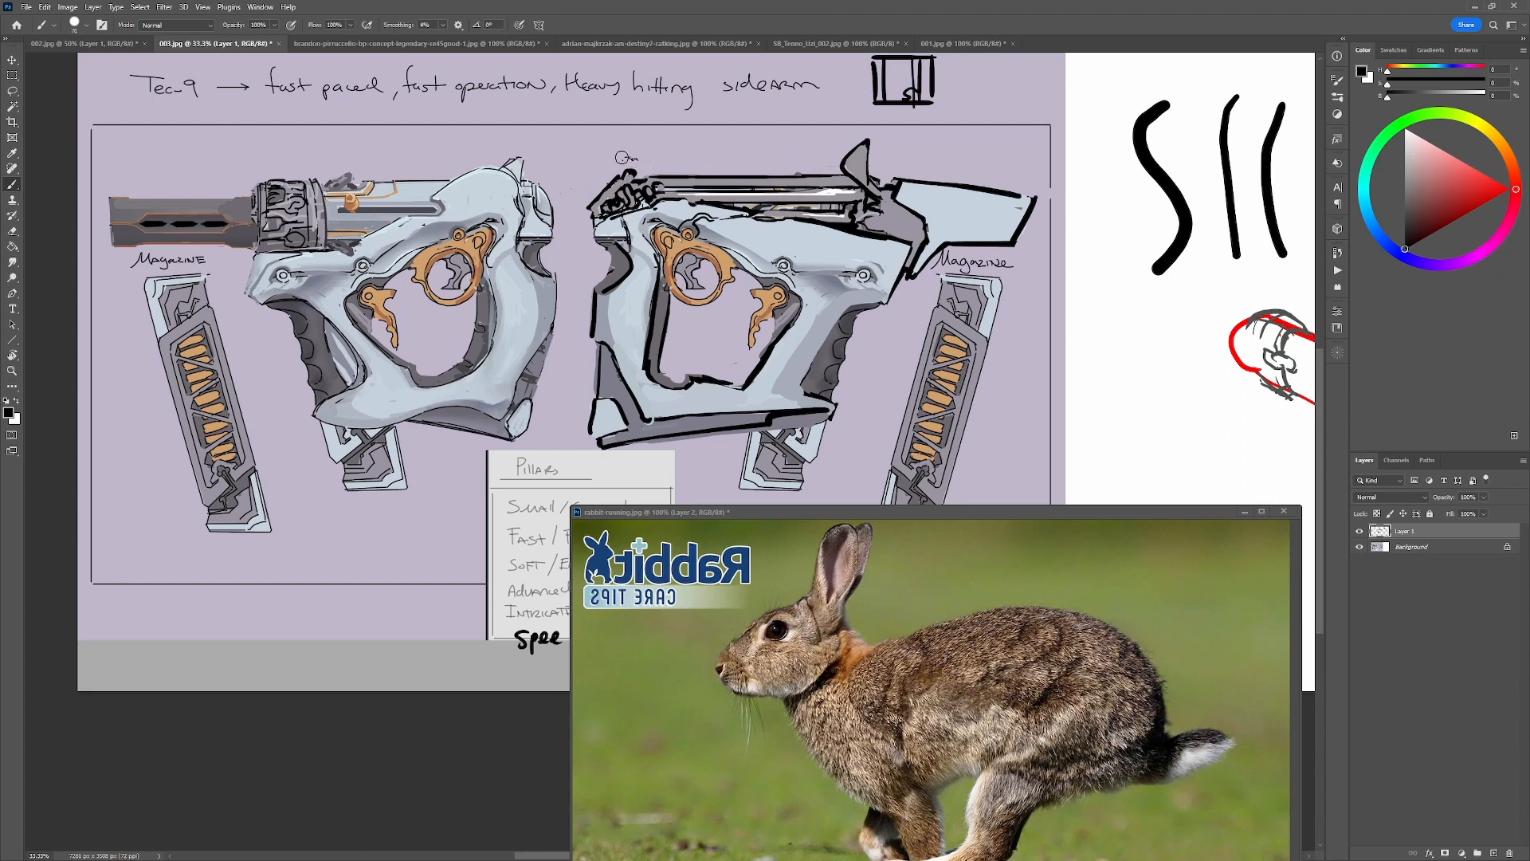
drag(621, 156, 831, 164)
key(ctrl+z)
drag(652, 166, 838, 156)
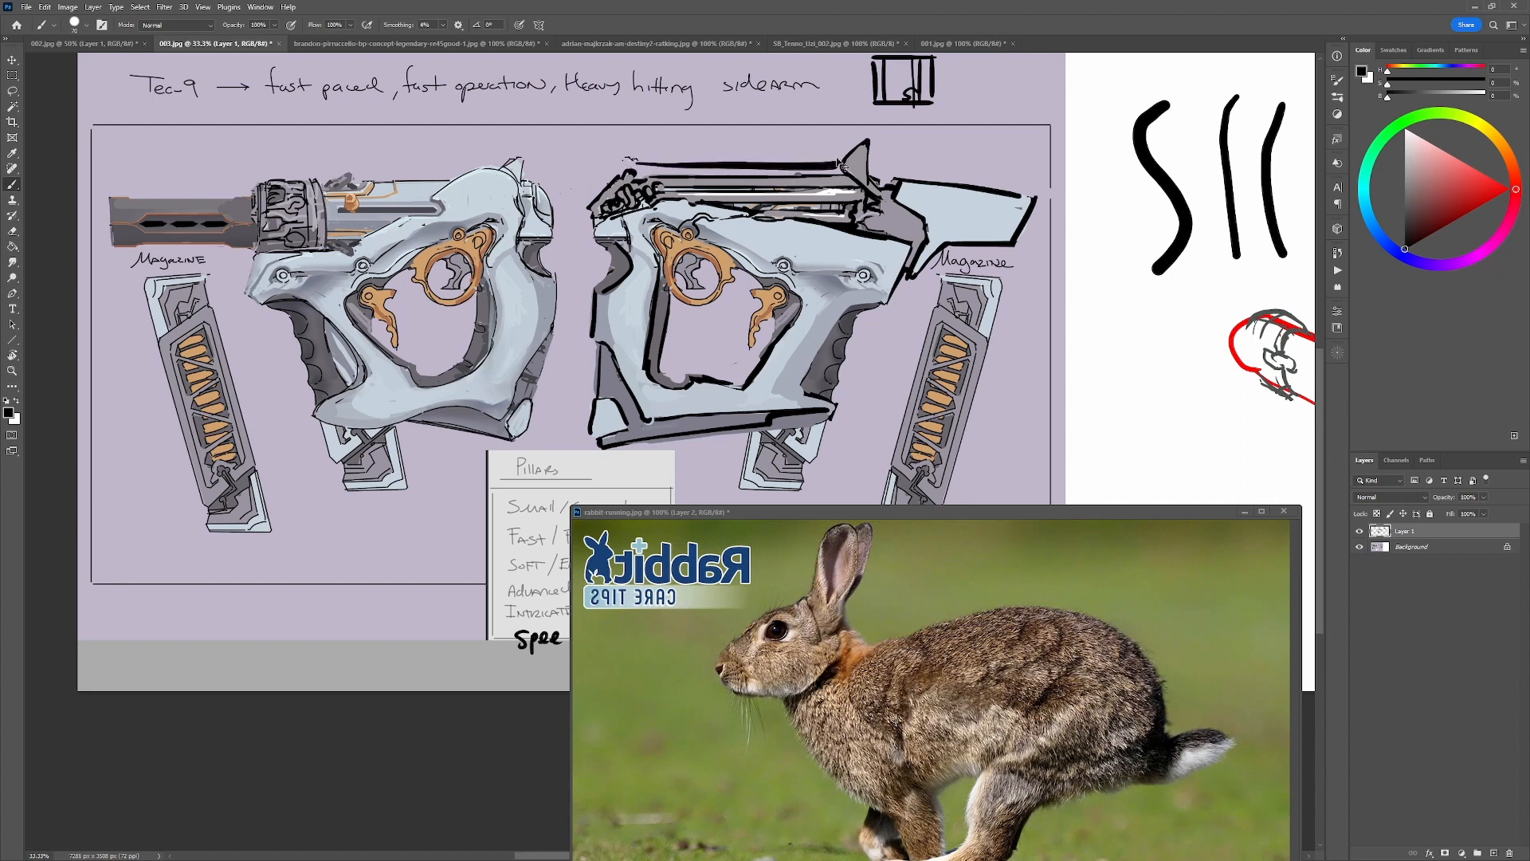
key(ctrl+z)
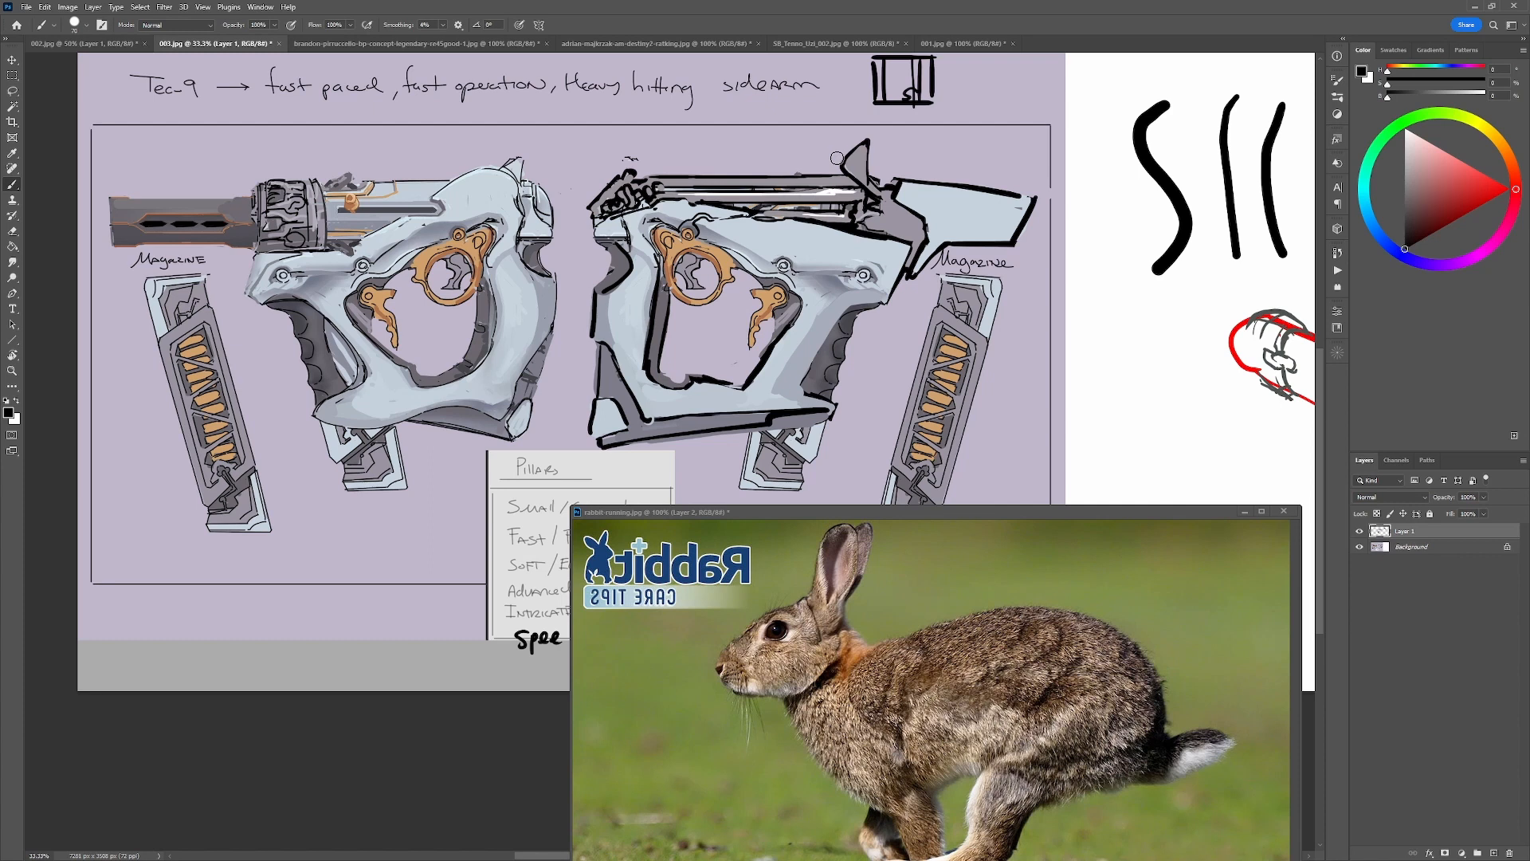
click(917, 196)
key(ctrl+z)
Paint out the raised fin at the upper receiver's front end with the sampled lilac background colour.
alt+click(900, 171)
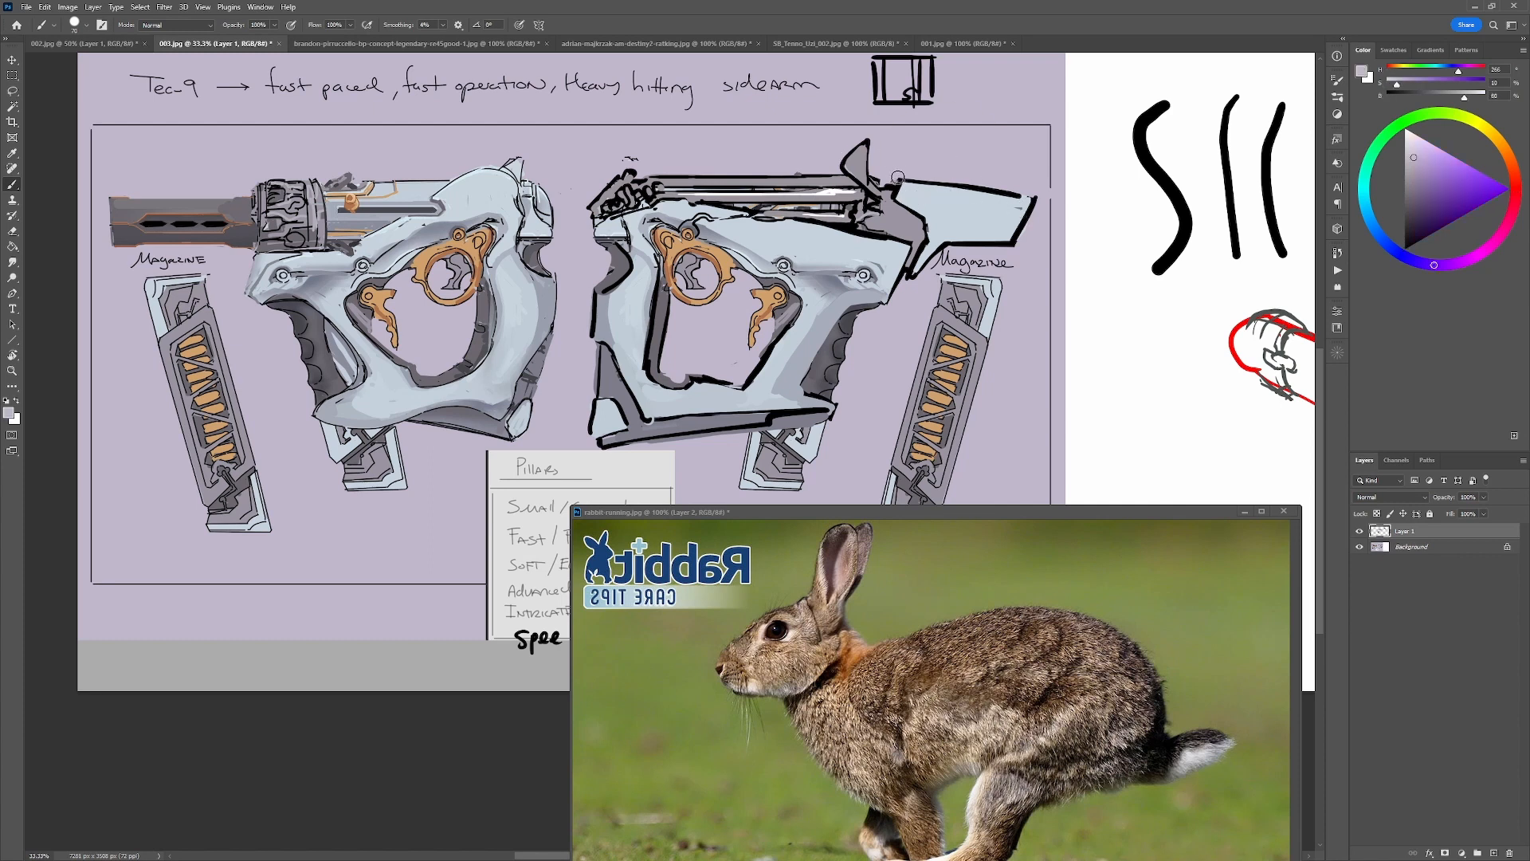
drag(897, 177, 1066, 192)
alt+click(891, 162)
mouse_move(867, 142)
mouse_down()
mouse_move(825, 161)
mouse_move(865, 165)
mouse_move(852, 170)
mouse_up()
alt+click(850, 181)
Draw a slightly raised angular front end on the upper receiver in black and touch it up with sampled grey.
key(d)
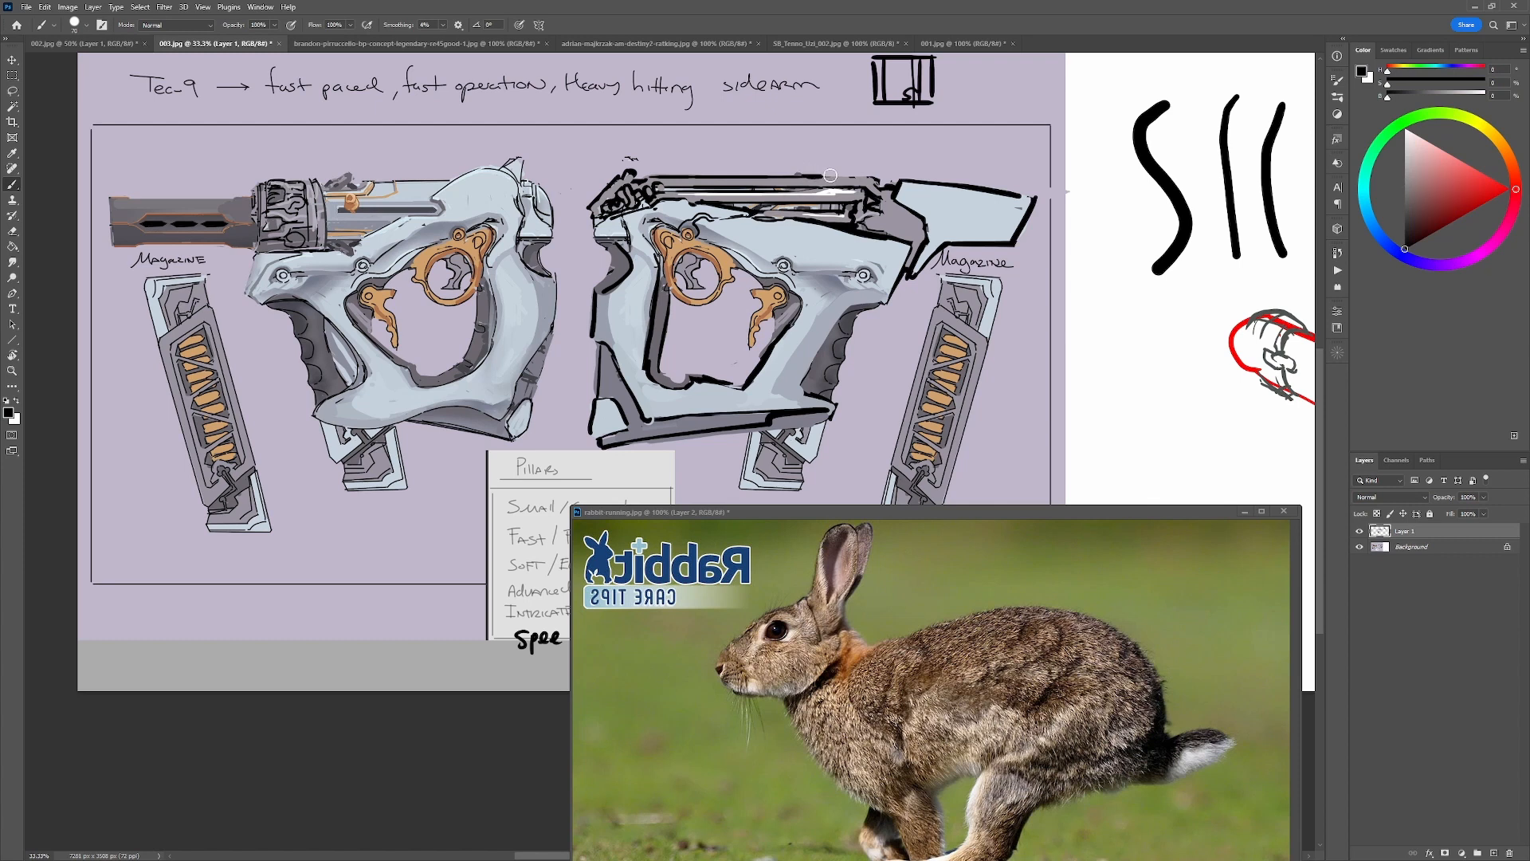
mouse_move(806, 174)
mouse_down()
mouse_move(878, 164)
mouse_move(876, 182)
mouse_up()
key(ctrl+z)
key(ctrl+z)
alt+click(874, 183)
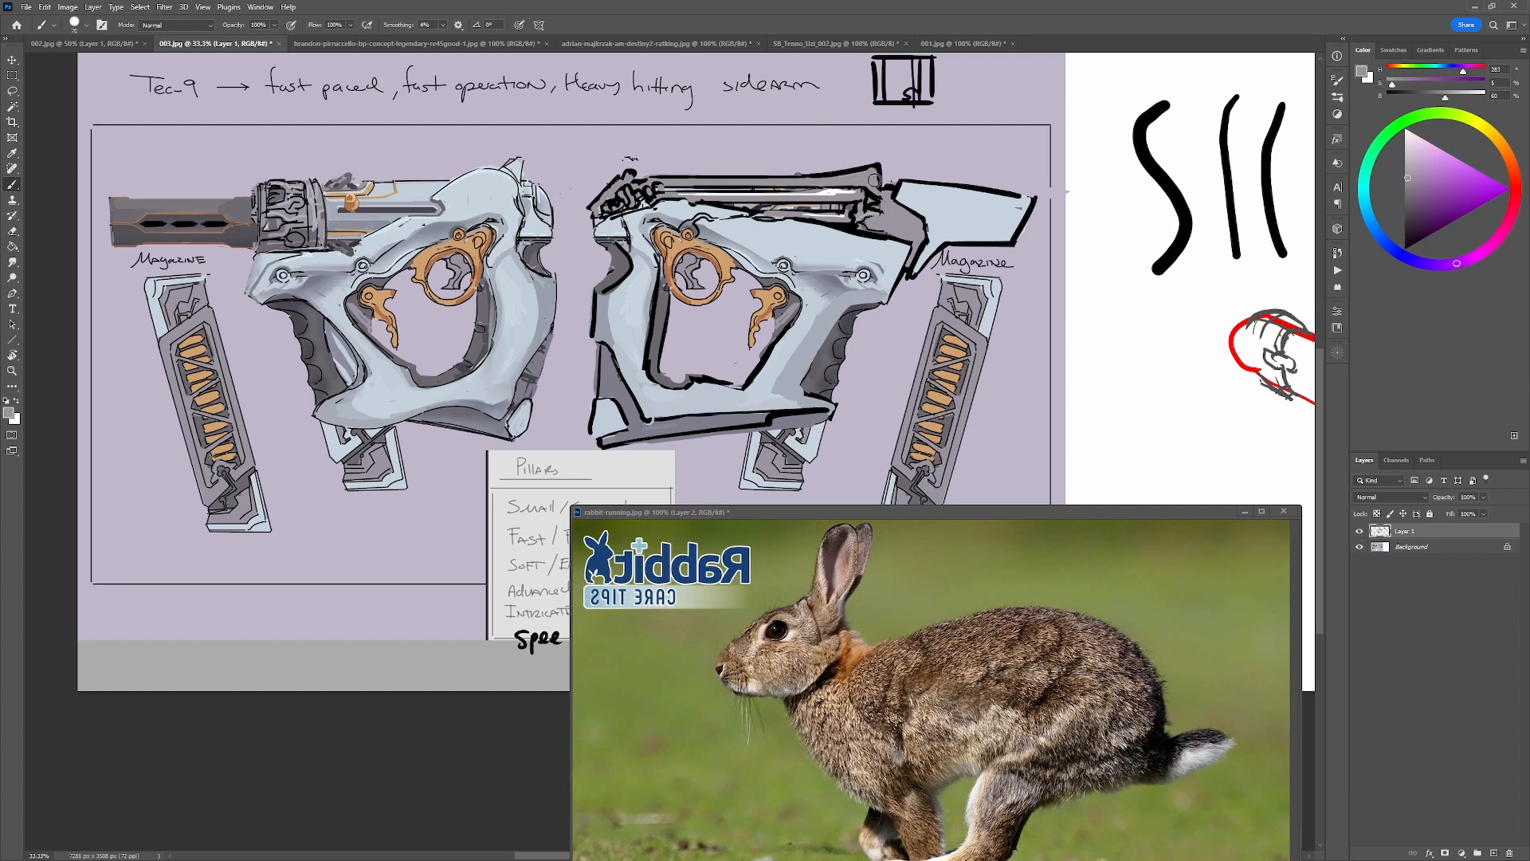
Trim the underside of the pale blue barrel piece with lilac and redraw its lower edge in black.
alt+click(966, 228)
mouse_move(928, 256)
mouse_down()
mouse_move(1016, 238)
mouse_move(913, 276)
mouse_move(1012, 249)
mouse_up()
alt+click(915, 269)
key(ctrl+z)
alt+click(1028, 248)
key(d)
drag(917, 256, 1030, 227)
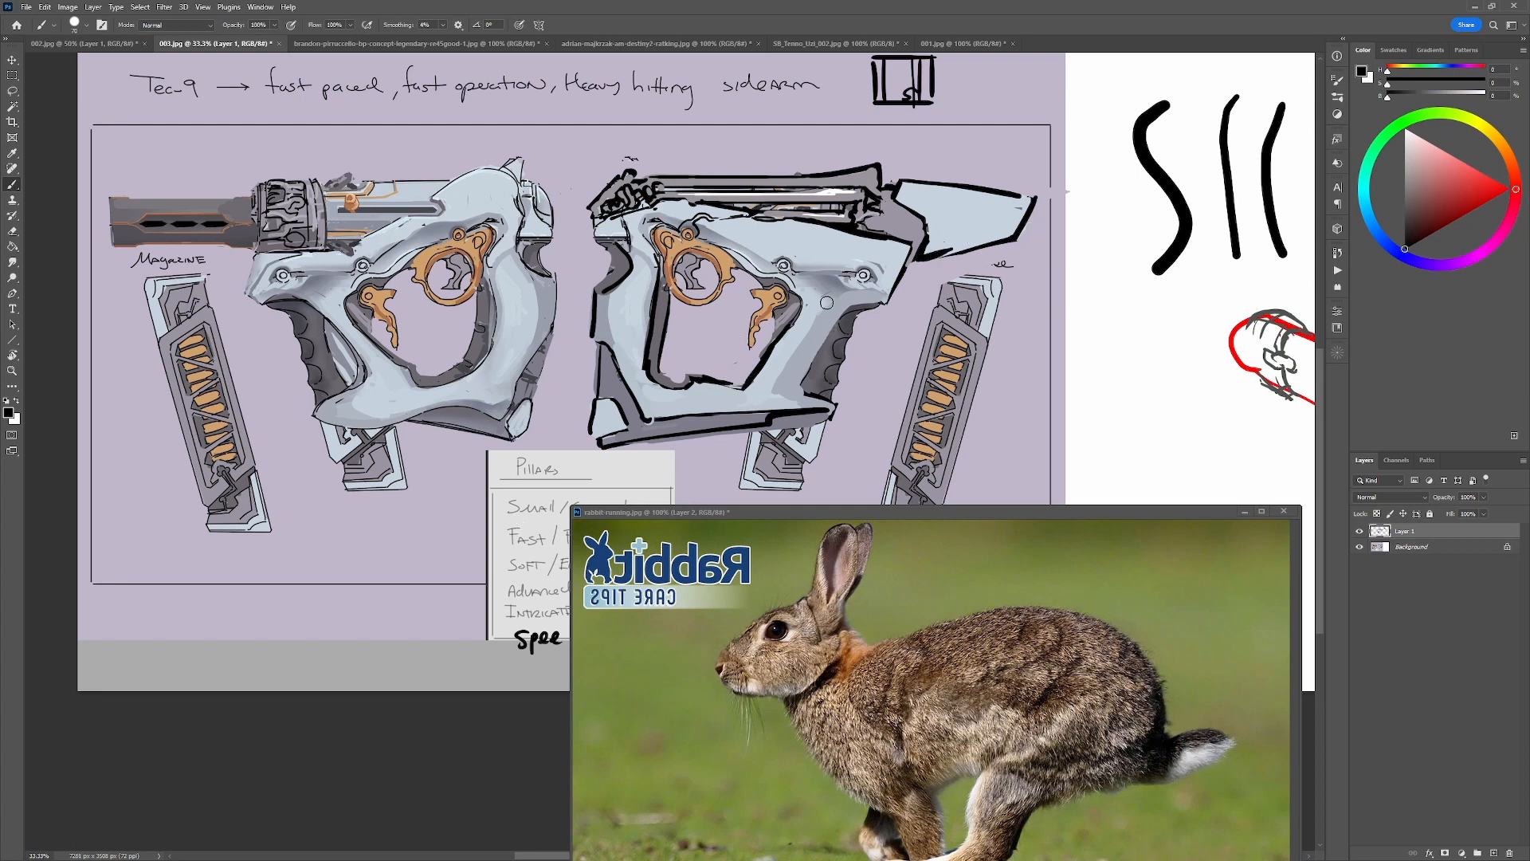
Touch up the frame's inner edge beside the front orange trigger with sampled pale blue and black.
mouse_move(864, 397)
mouse_down()
mouse_move(728, 388)
mouse_move(792, 378)
mouse_move(782, 398)
mouse_up()
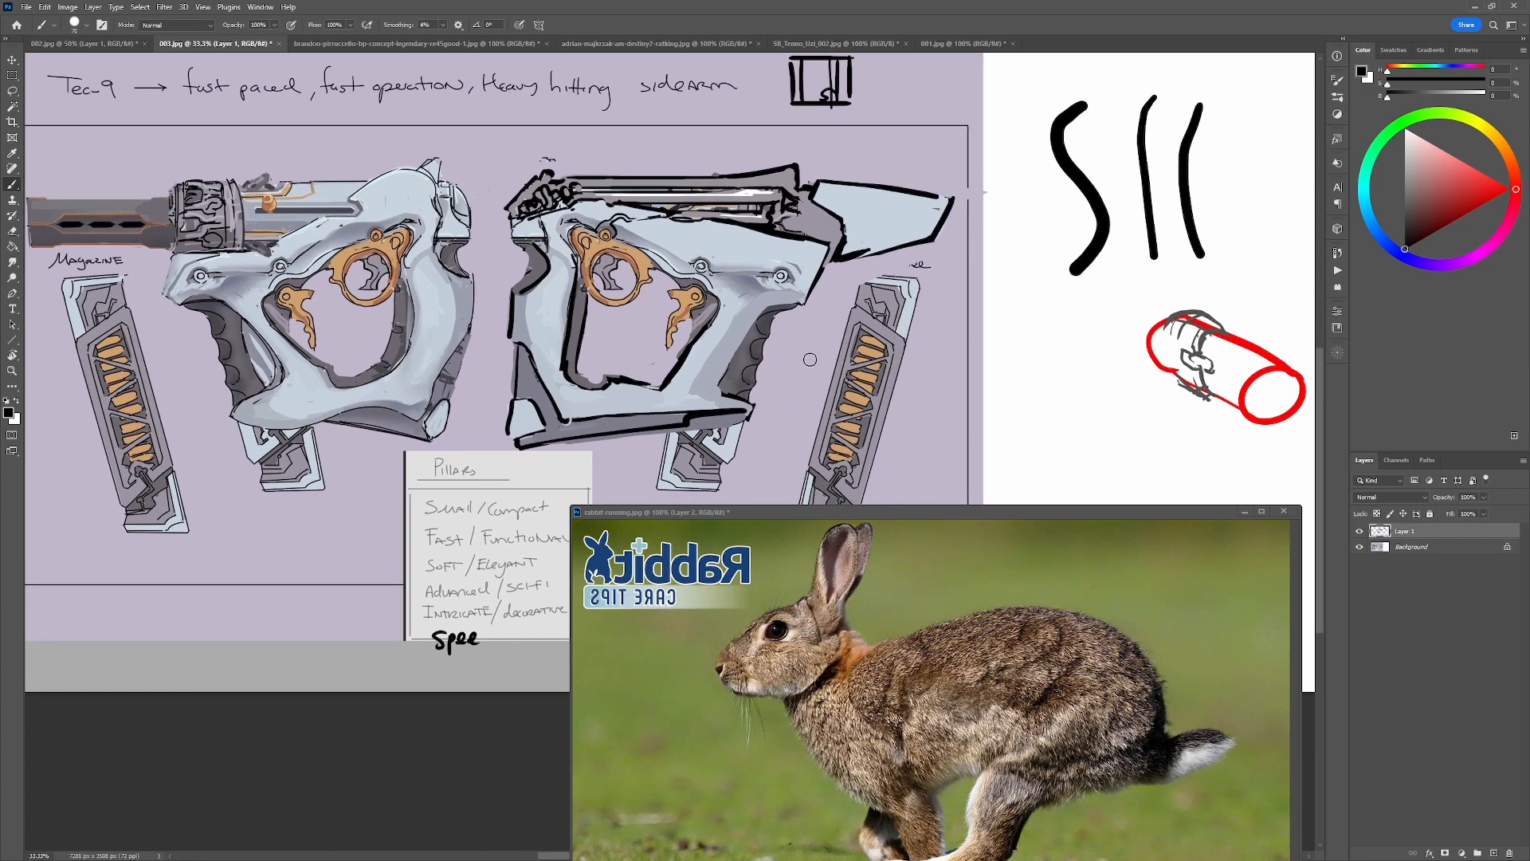
alt+click(713, 292)
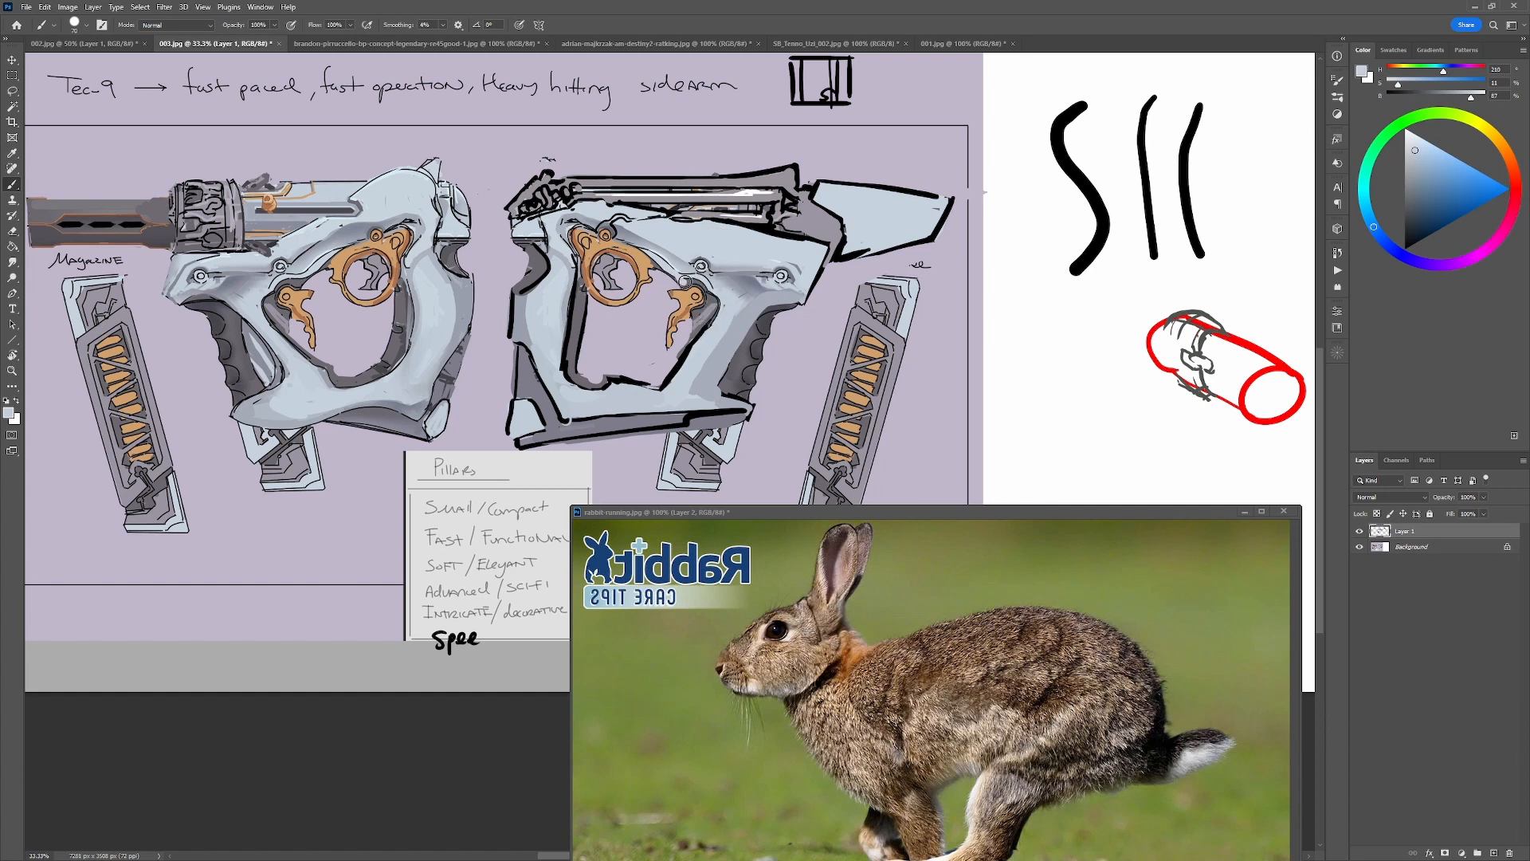
key(d)
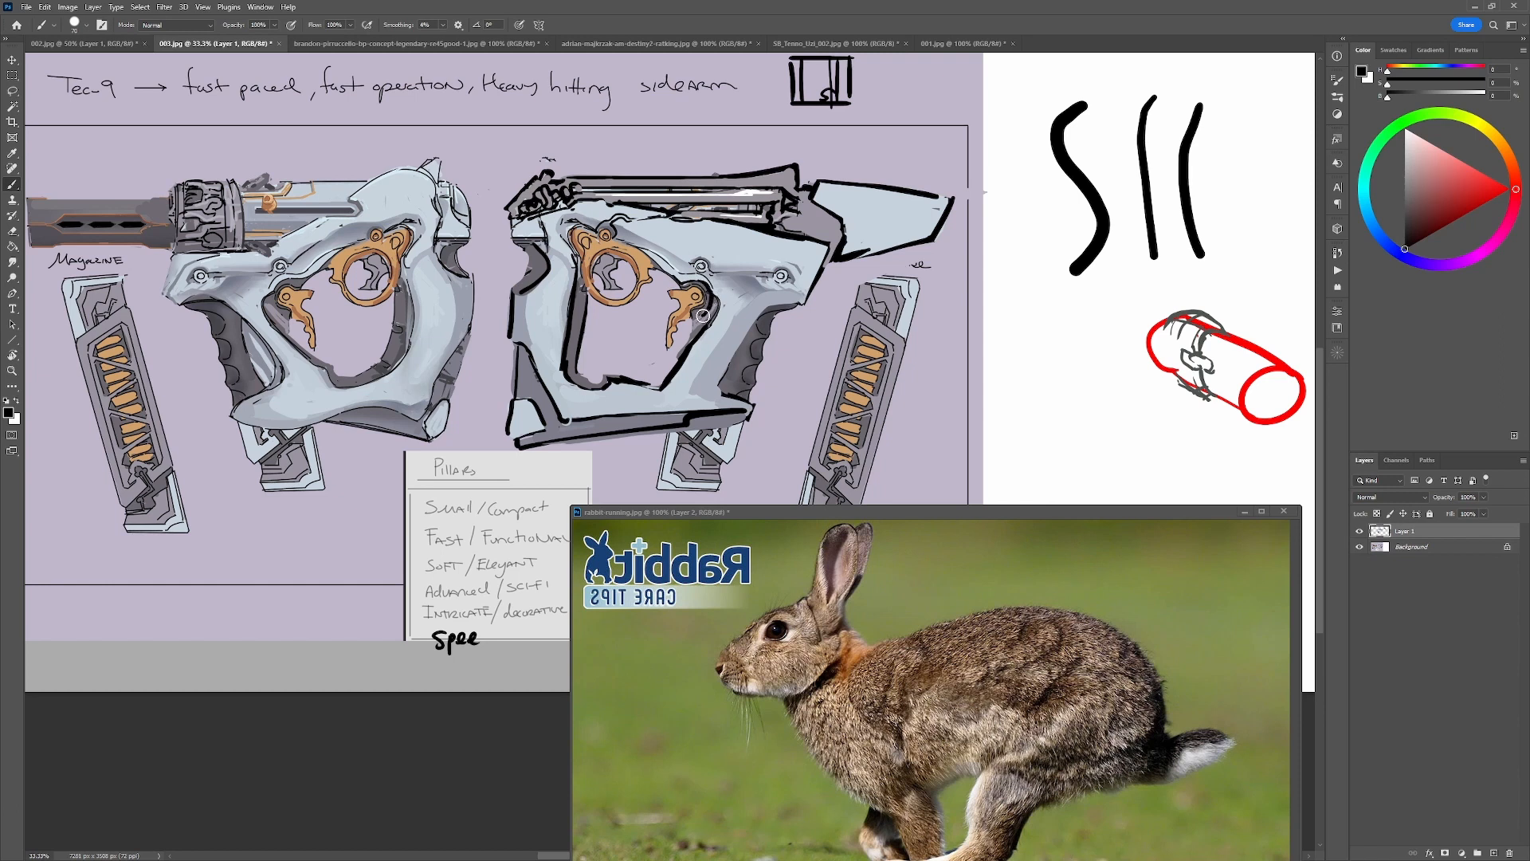
alt+click(694, 339)
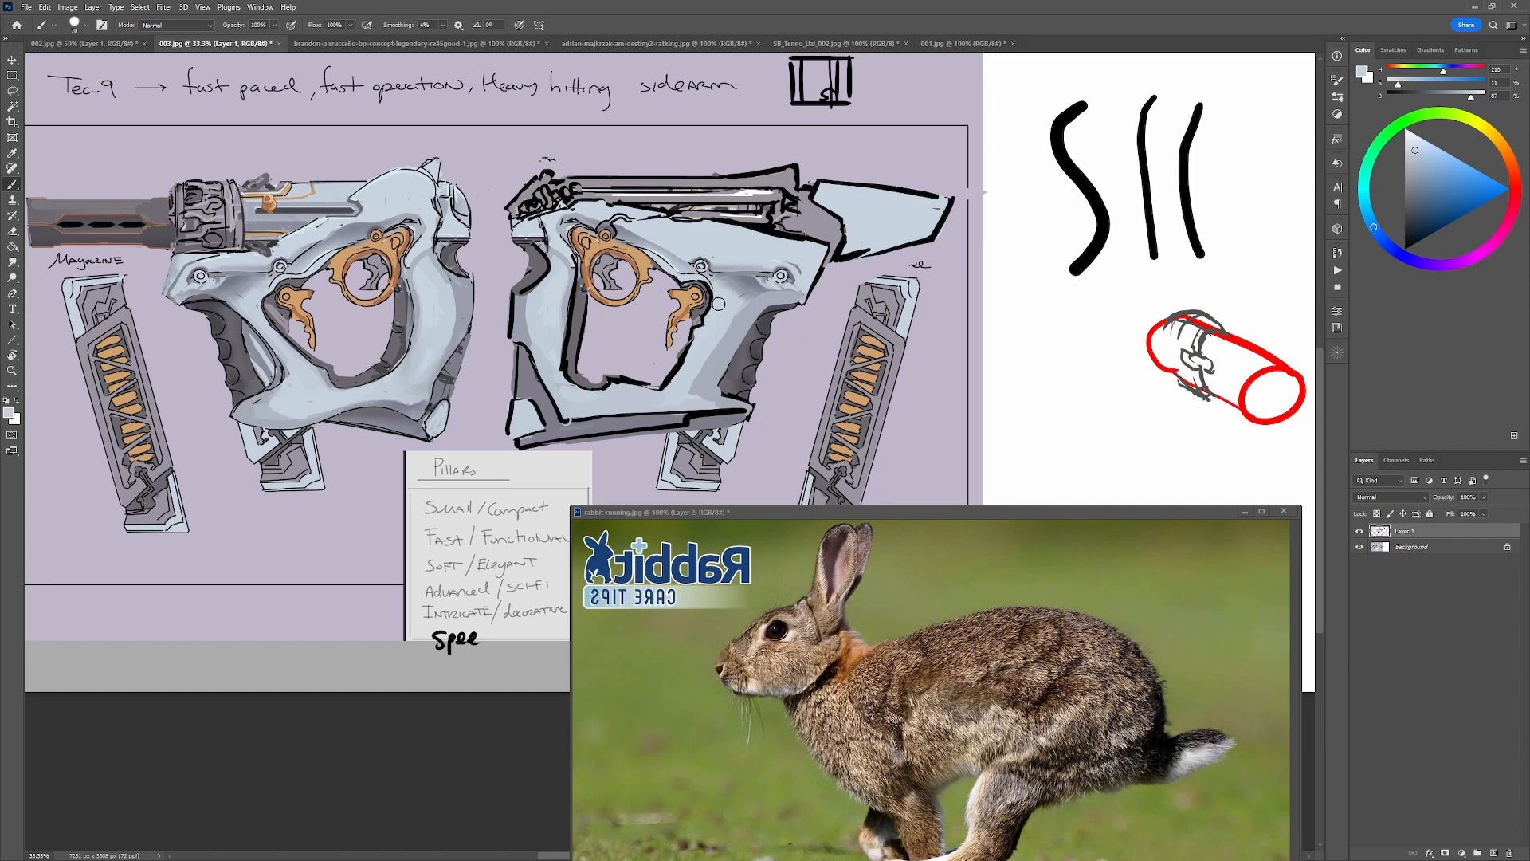
With Layer 1 hidden, add a new layer, try blue marks around the front trigger, undo them and show Layer 1 again.
click(1360, 532)
drag(1482, 193, 1506, 182)
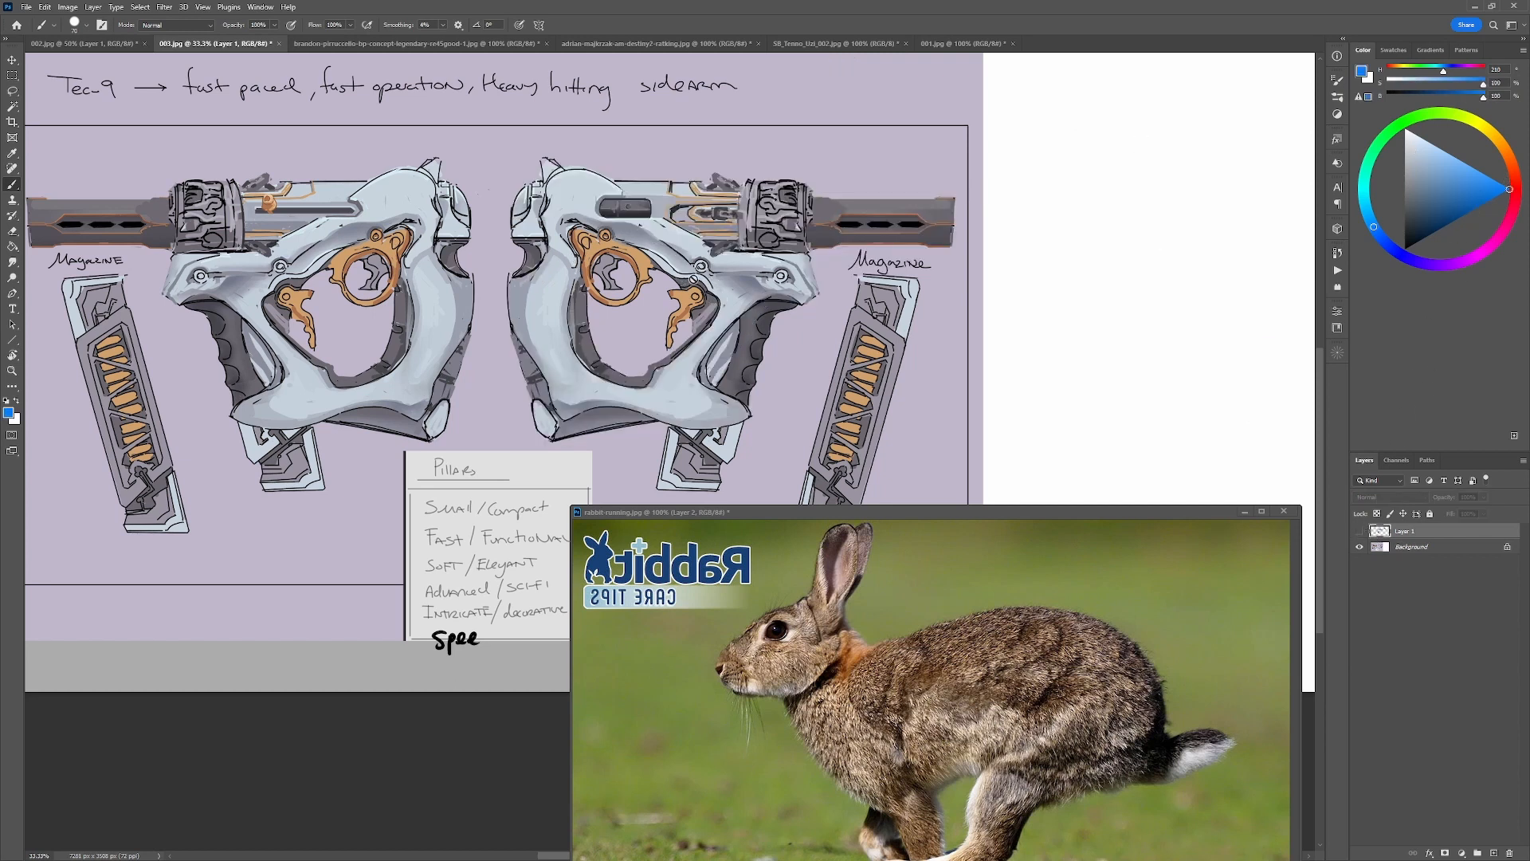
click(693, 277)
click(761, 316)
key(ctrl+shift+alt+n)
mouse_move(699, 296)
mouse_down()
mouse_move(711, 283)
mouse_move(722, 317)
mouse_up()
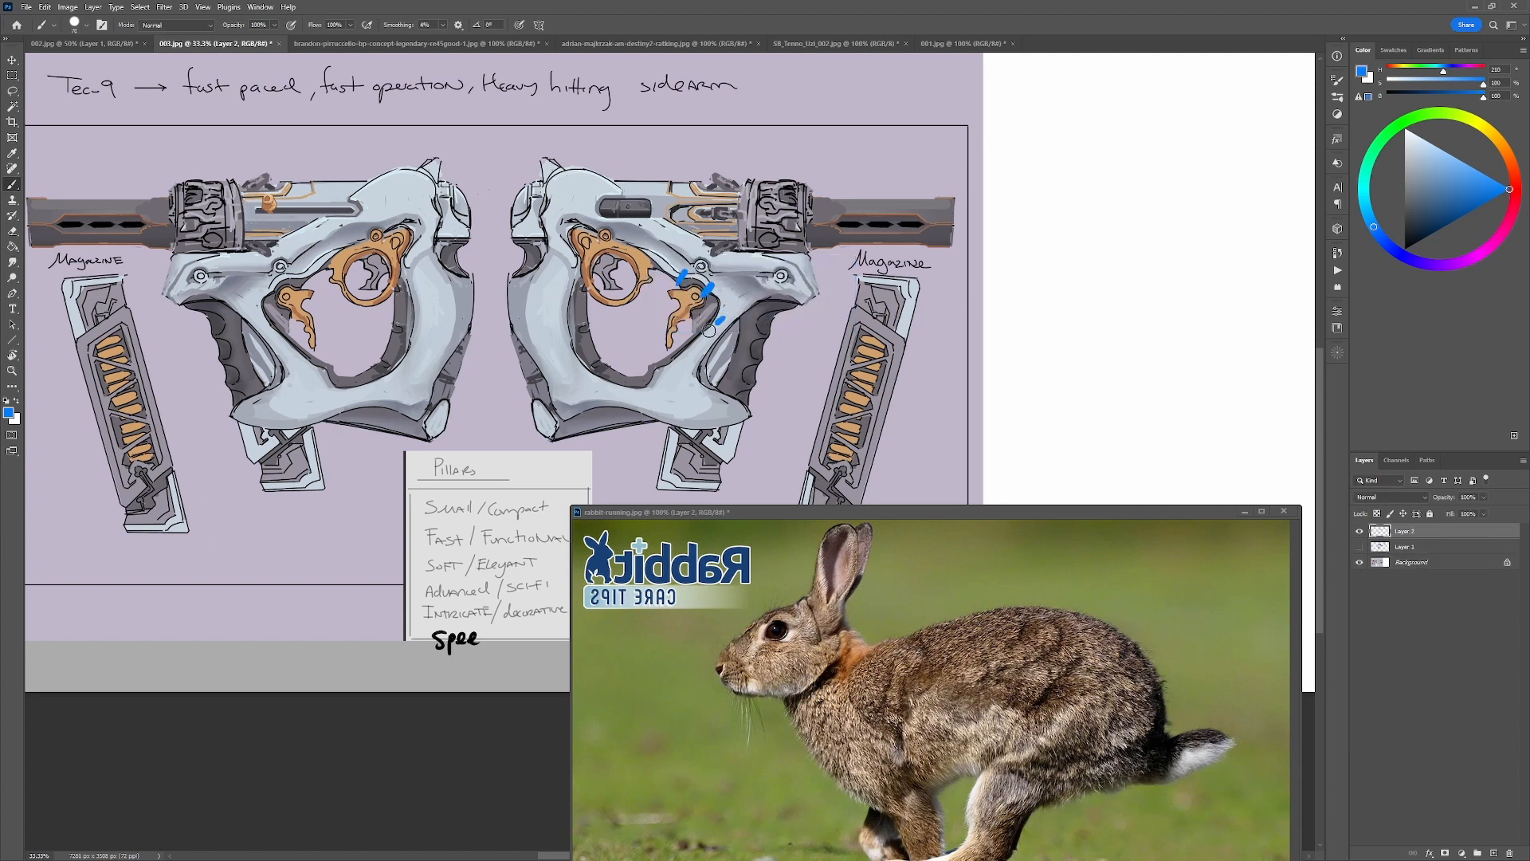
key(ctrl+z)
key(ctrl+z)
click(1359, 547)
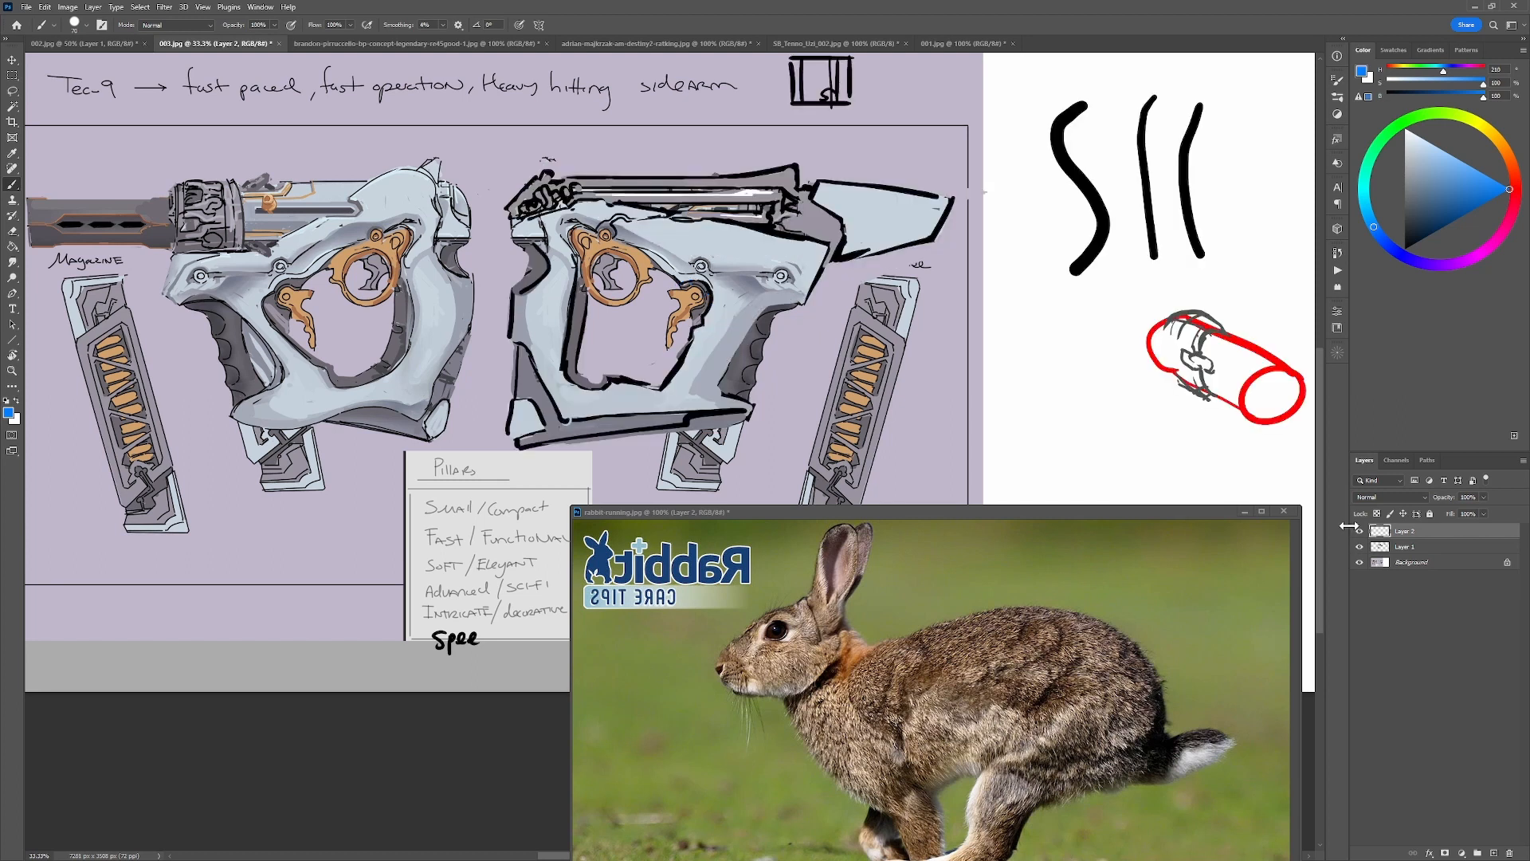
Select the magazine beside the right-facing gun, trim the selection to its outline and make the Background layer active.
alt+shift+right_click(690, 376)
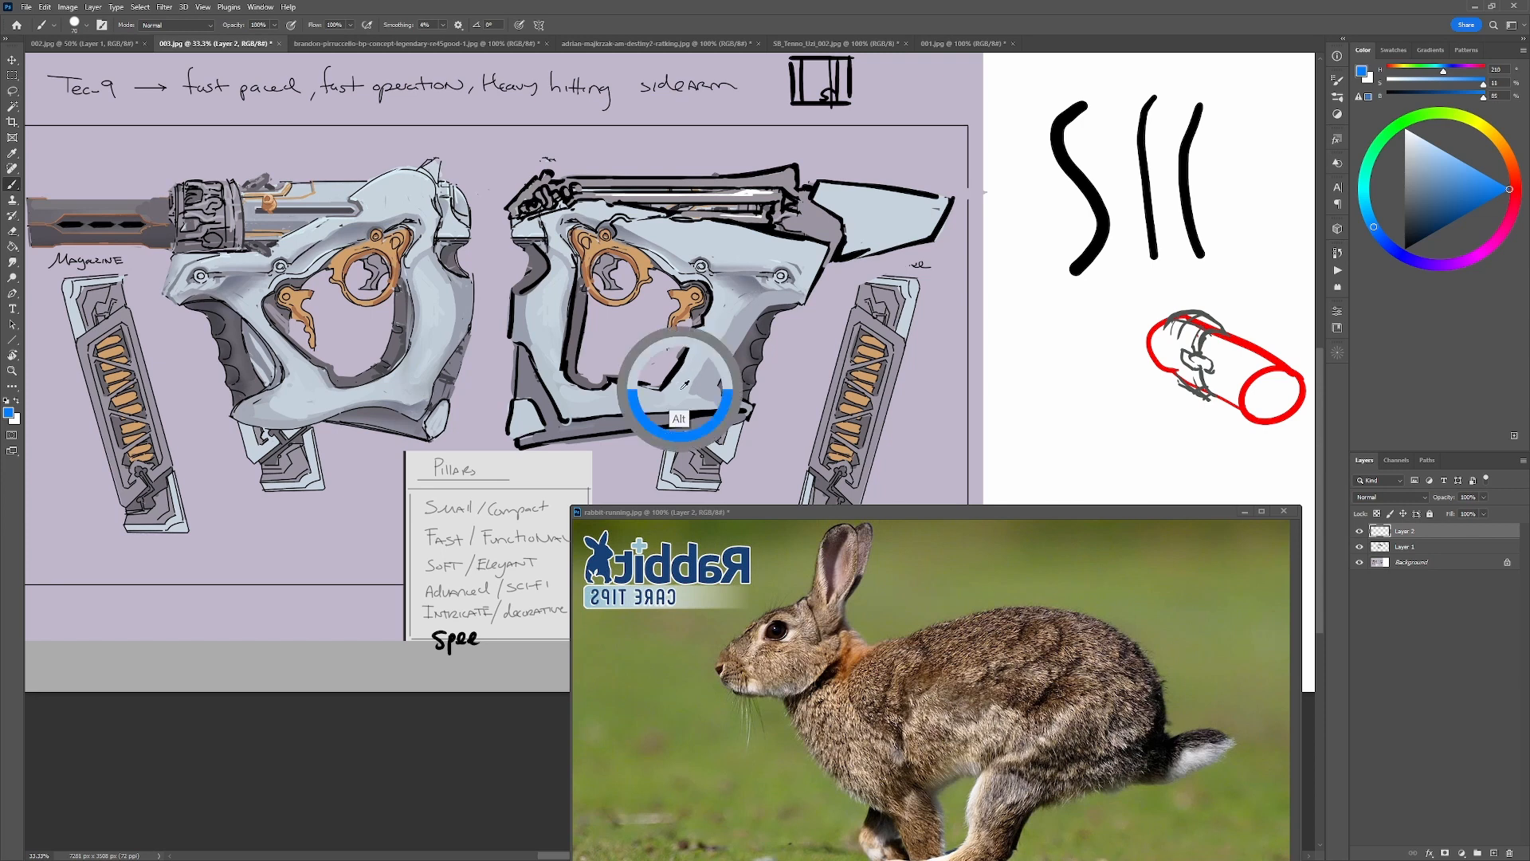
click(1508, 197)
drag(962, 345, 863, 266)
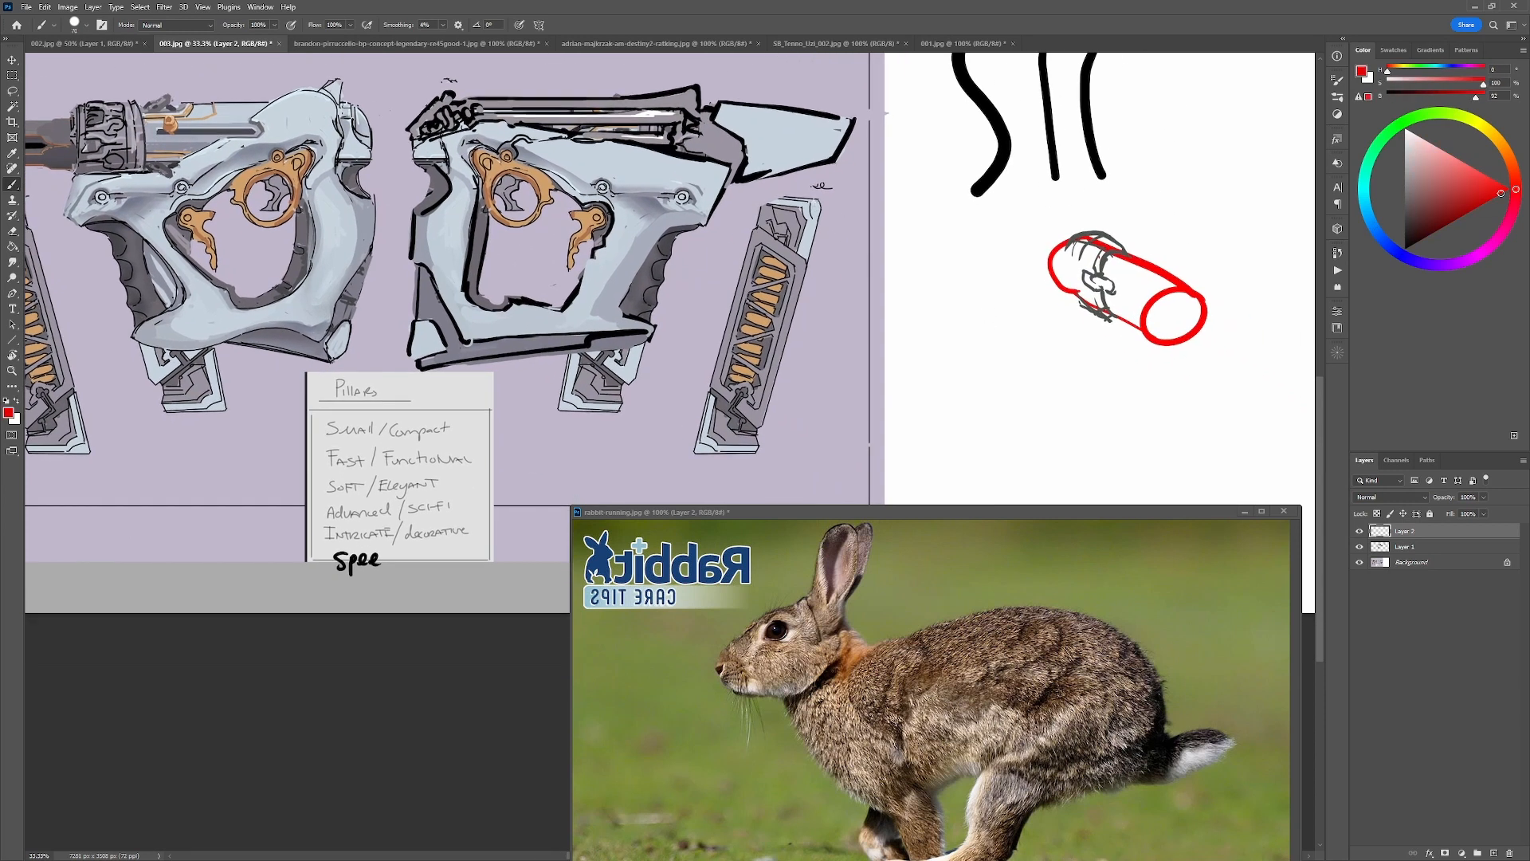
key(l)
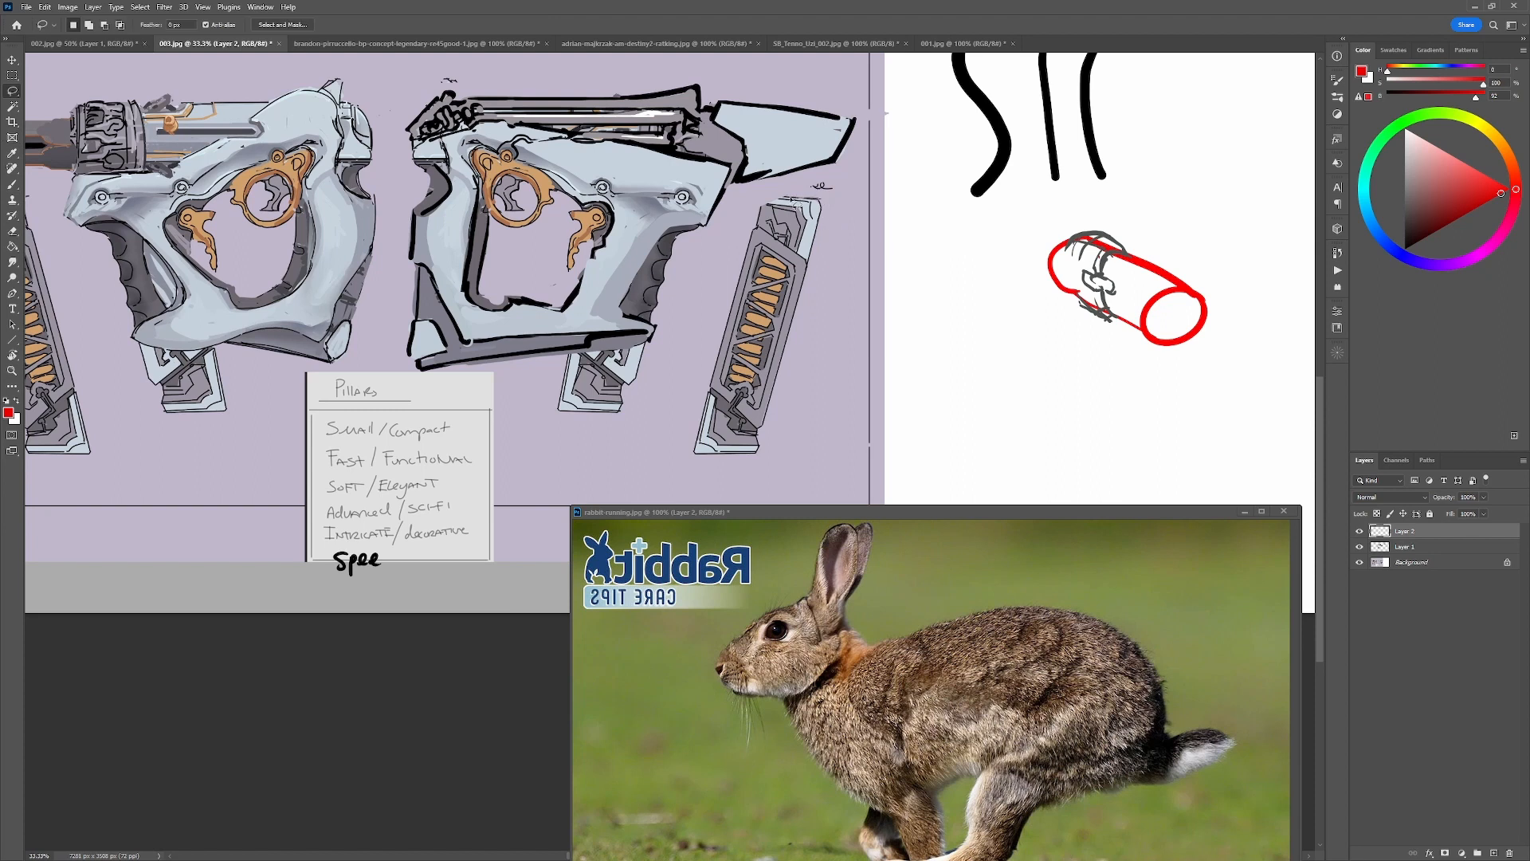
drag(756, 249, 708, 402)
drag(797, 329, 819, 209)
key(w)
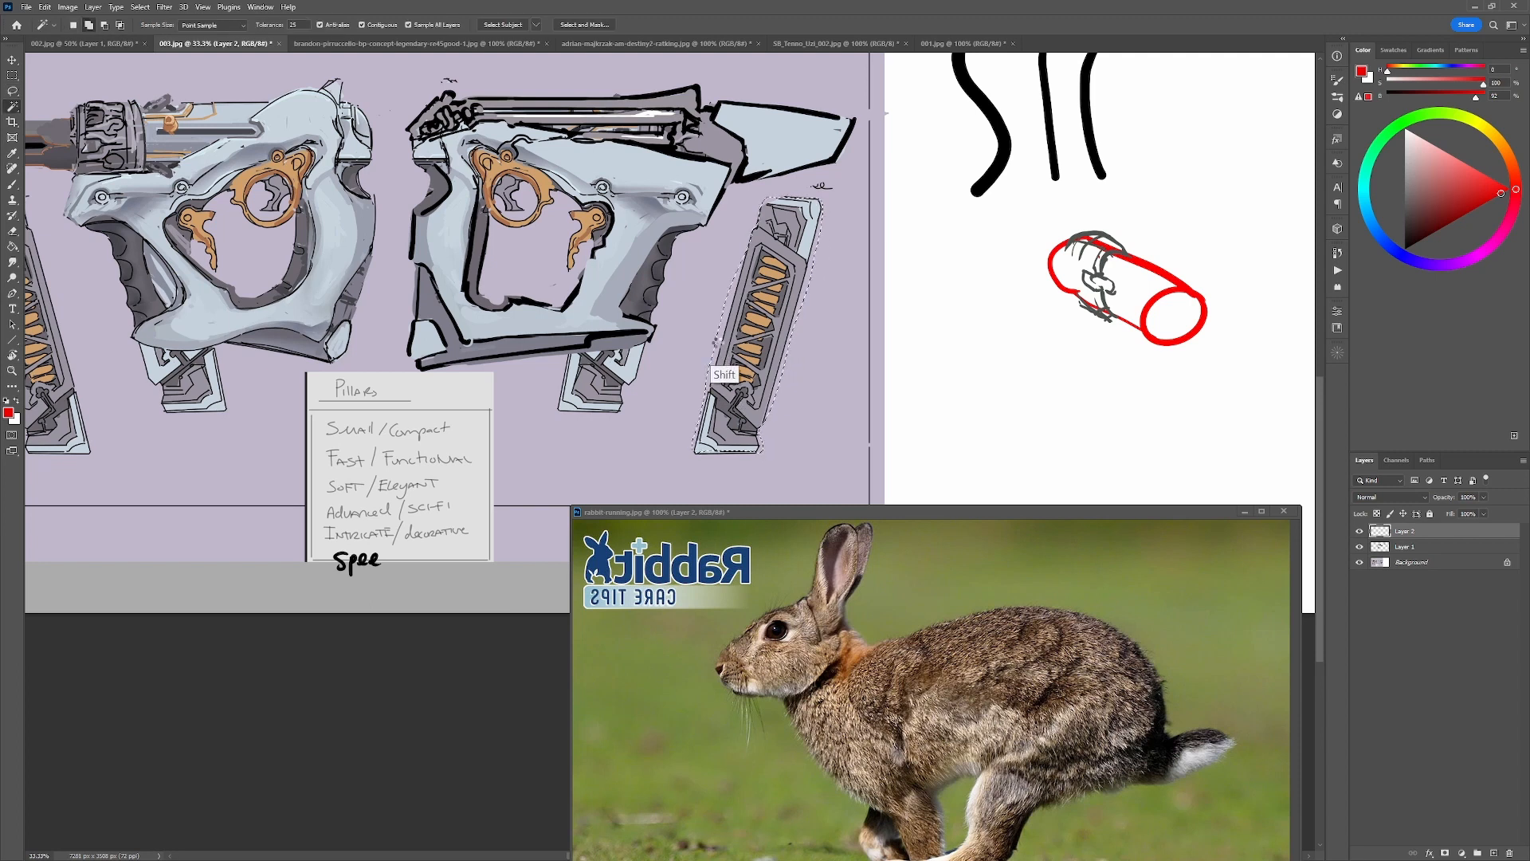
key(alt+comma)
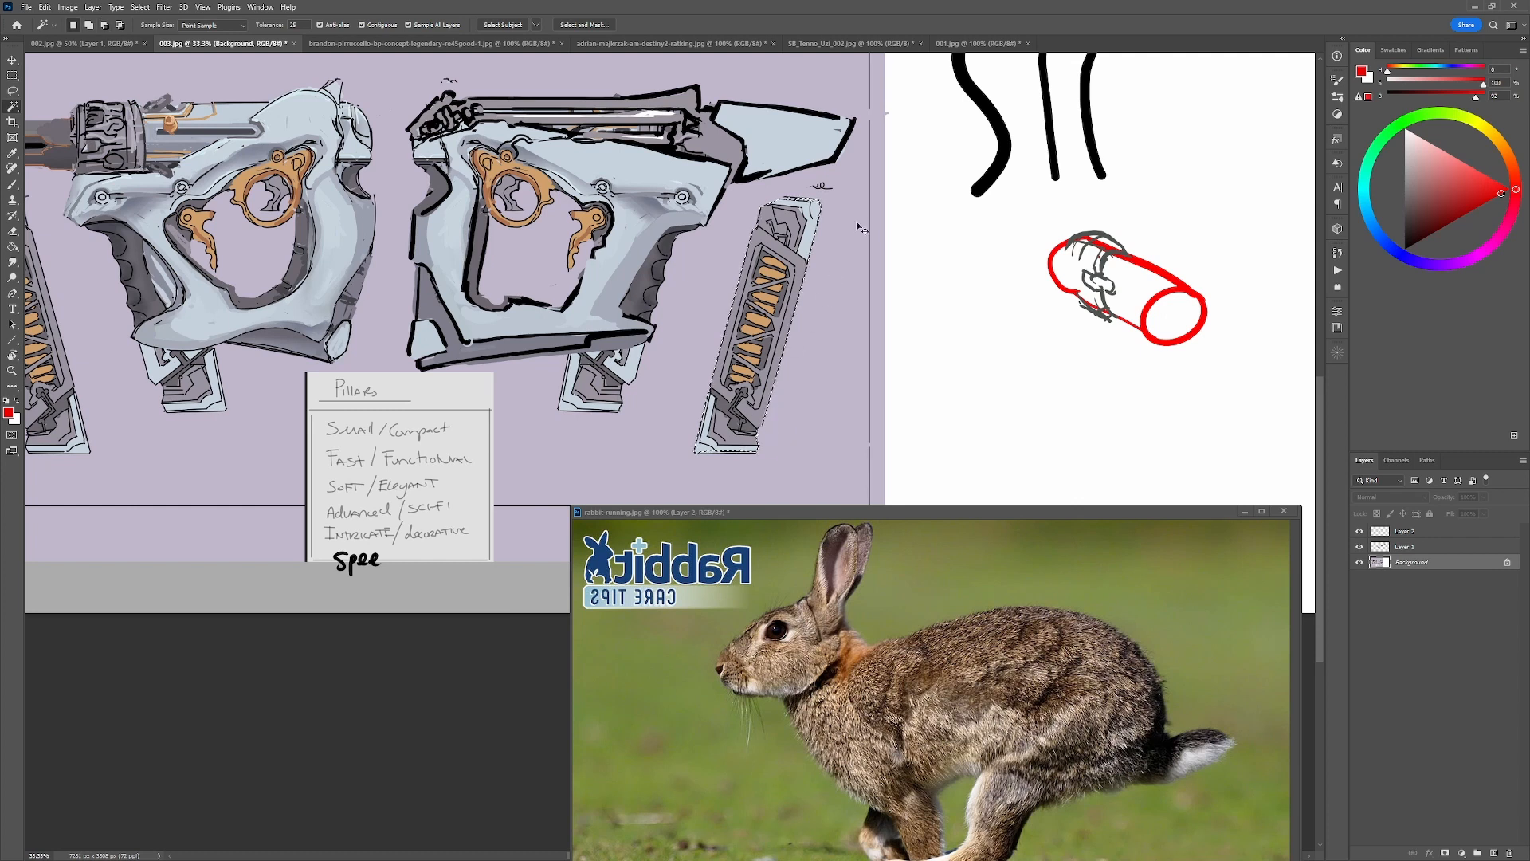
Copy the selected magazine to a new layer, raise it above the other layers and place it over the right-facing gun's grip.
key(ctrl+j)
key(v)
drag(844, 395, 697, 384)
drag(1418, 563, 1413, 526)
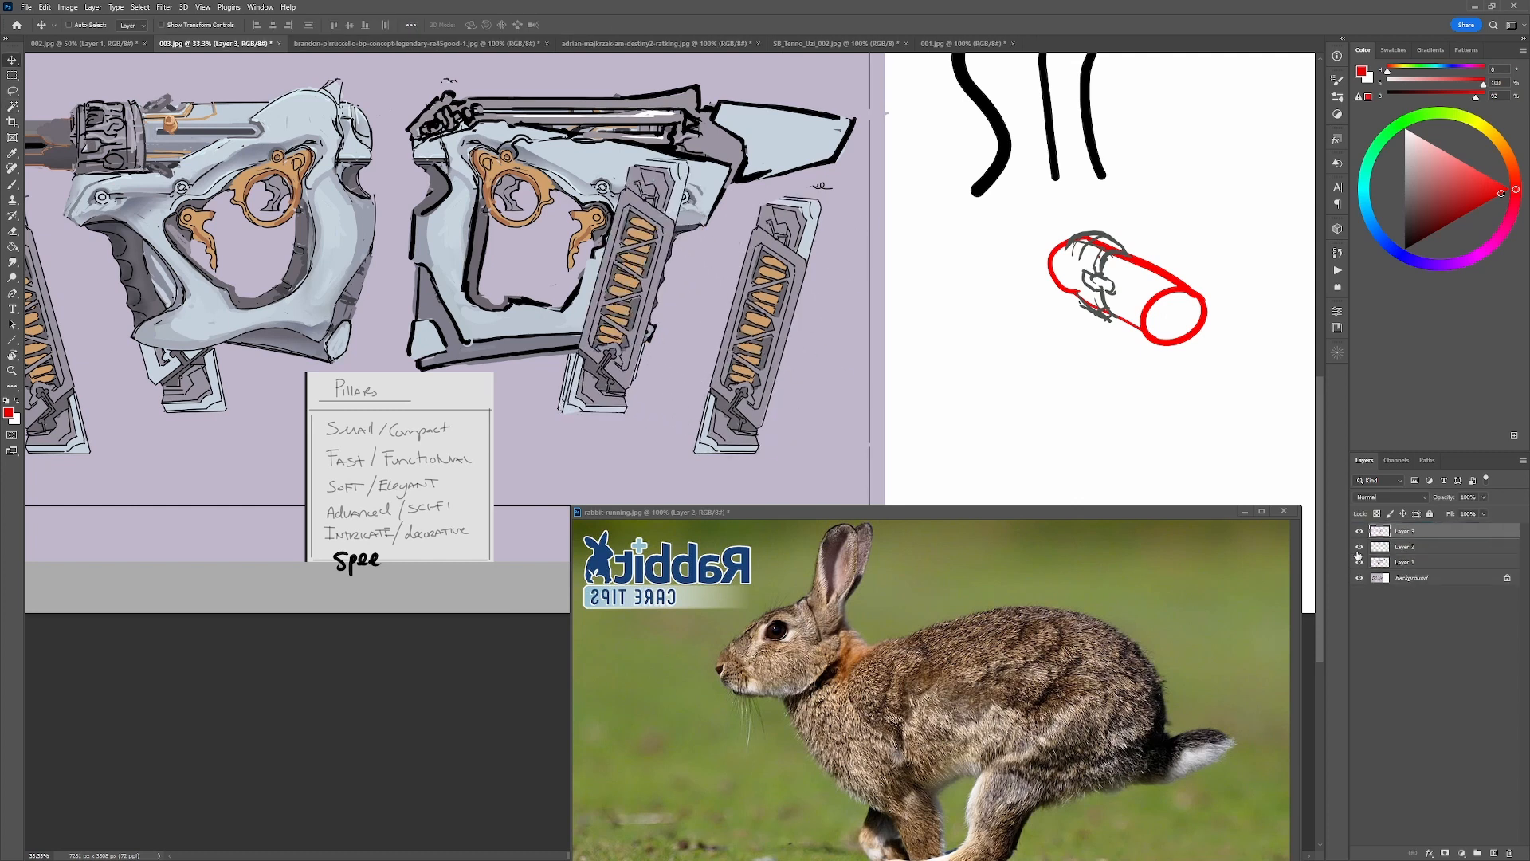
drag(773, 371, 767, 368)
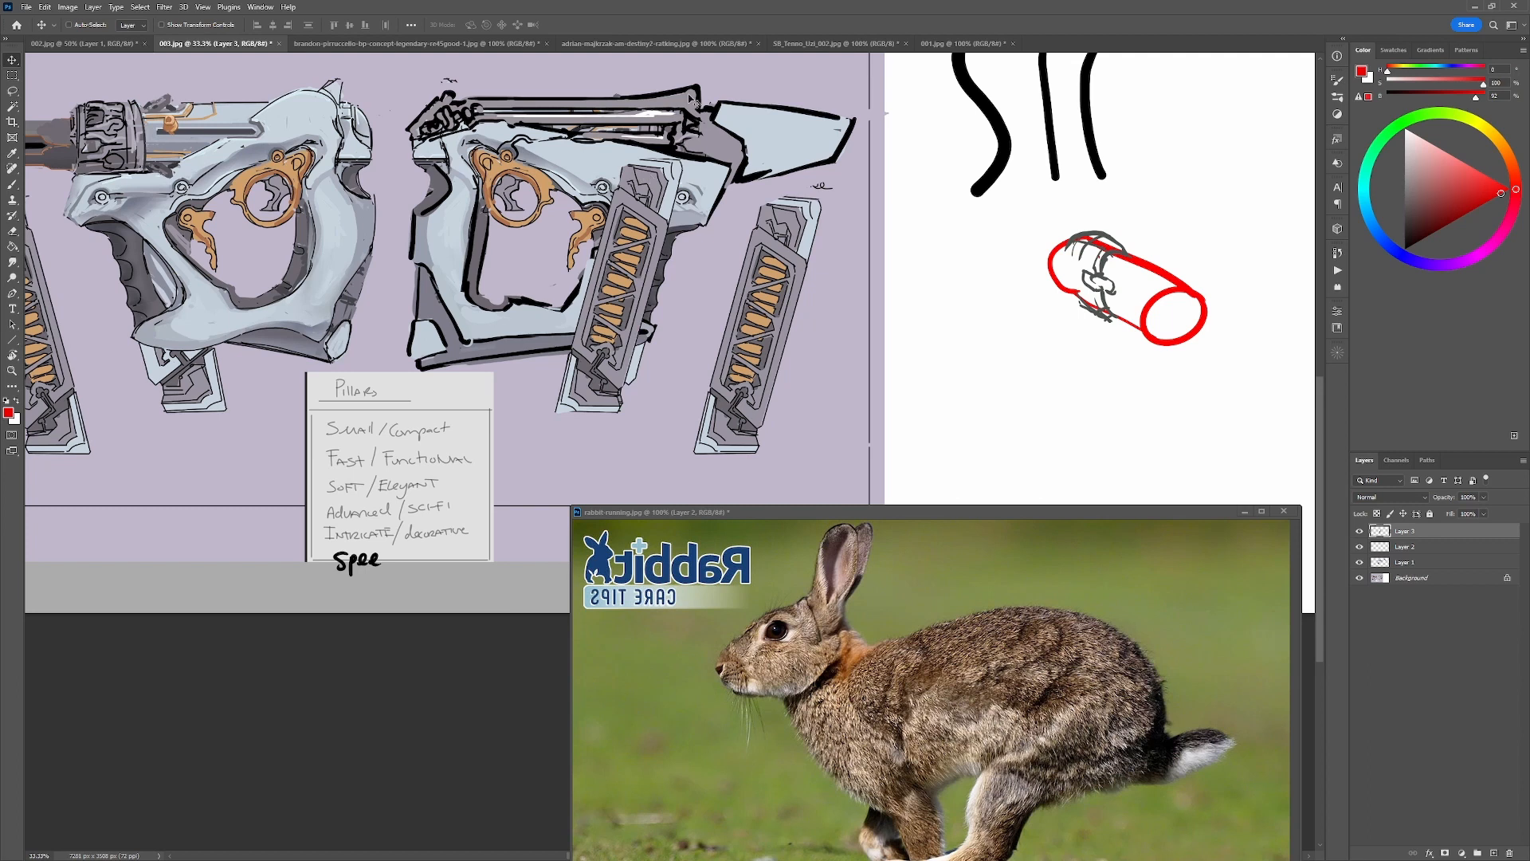
Toggle the magazine copy's layer on and off to compare its fit with the grip, leaving it hidden.
click(1360, 532)
click(1361, 532)
click(1360, 531)
click(1361, 532)
click(1359, 532)
click(1359, 531)
click(1359, 531)
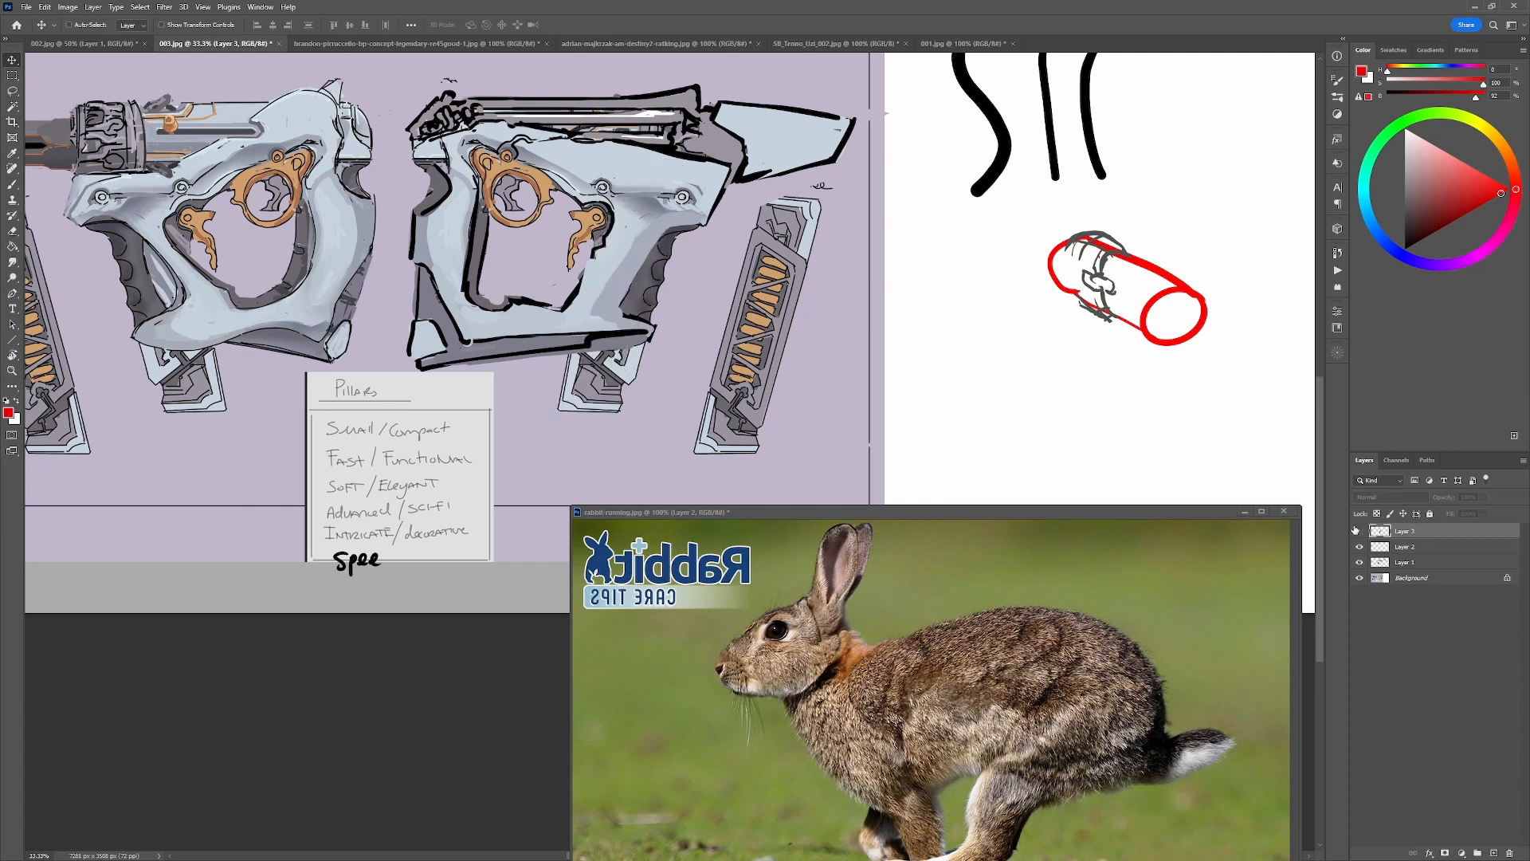
On Layer 2, paint over the magazine end below the frame with sampled pale blue, and undo the black circle tried around it.
key(b)
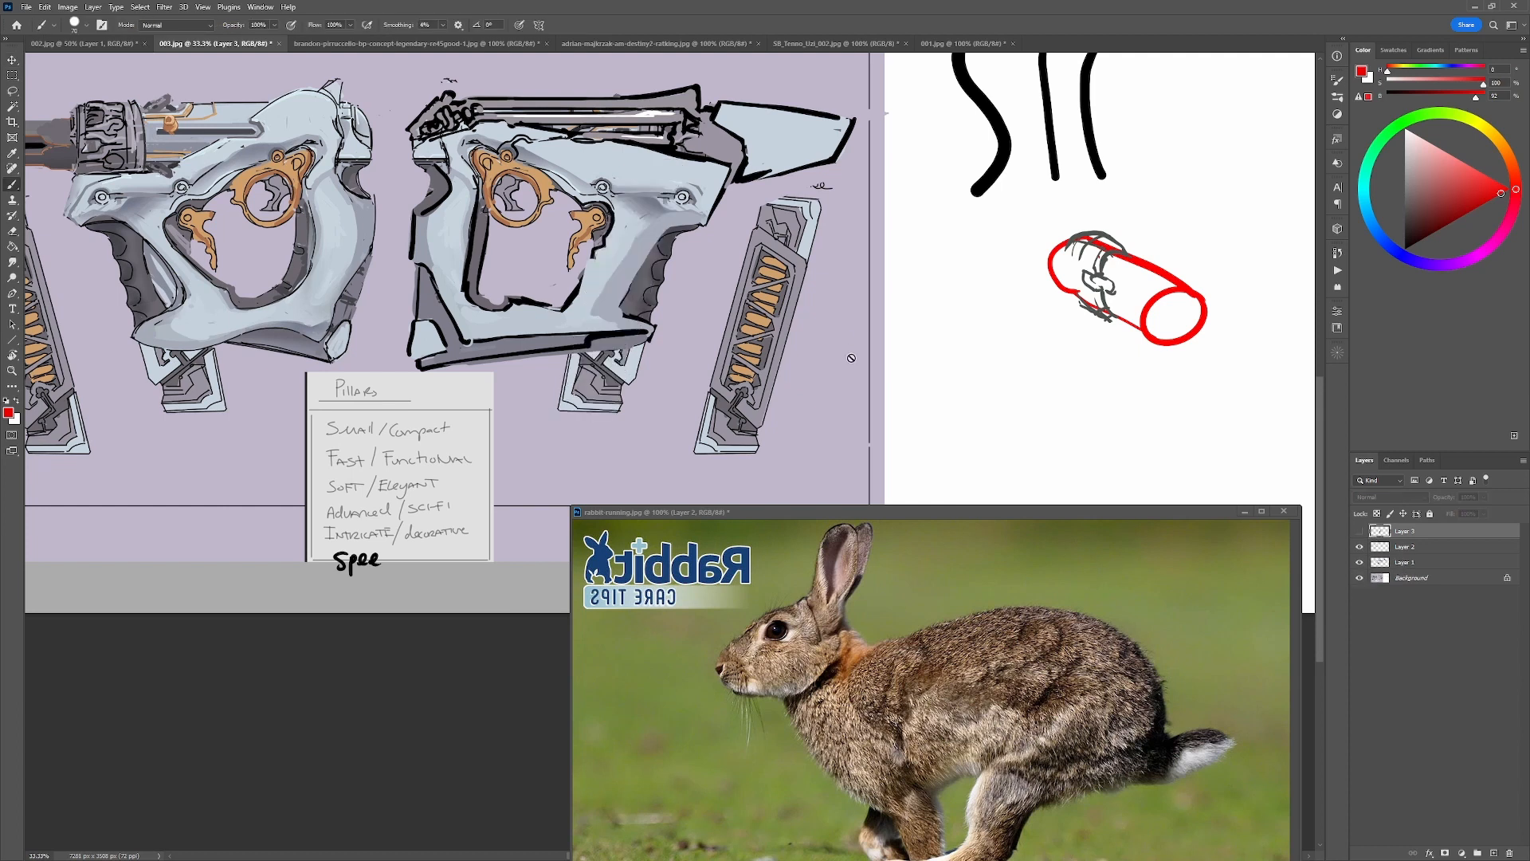
click(864, 370)
click(763, 318)
key(Return)
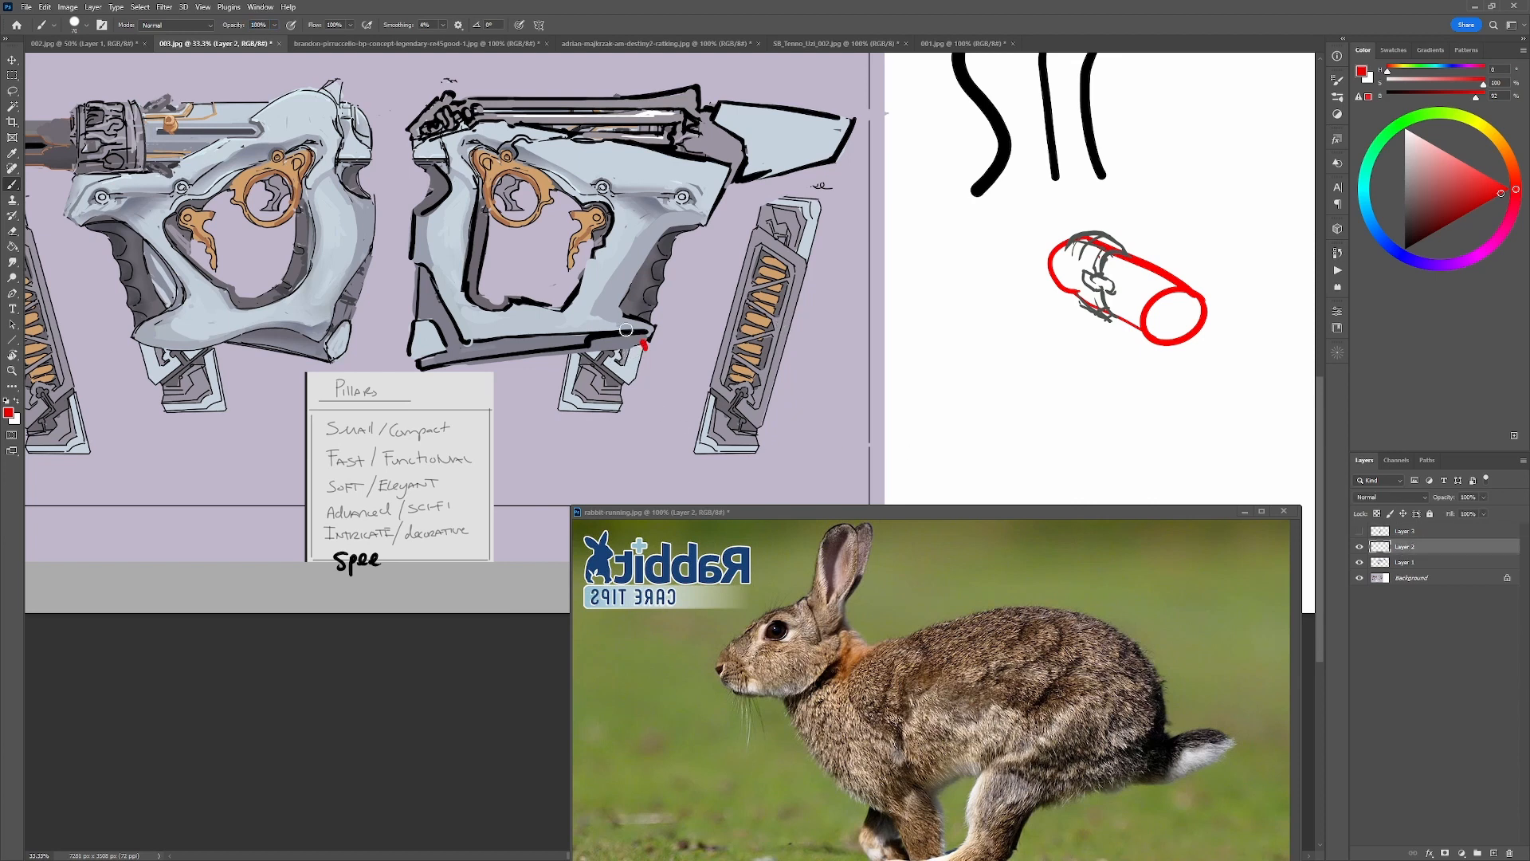
alt+click(589, 377)
alt+click(568, 373)
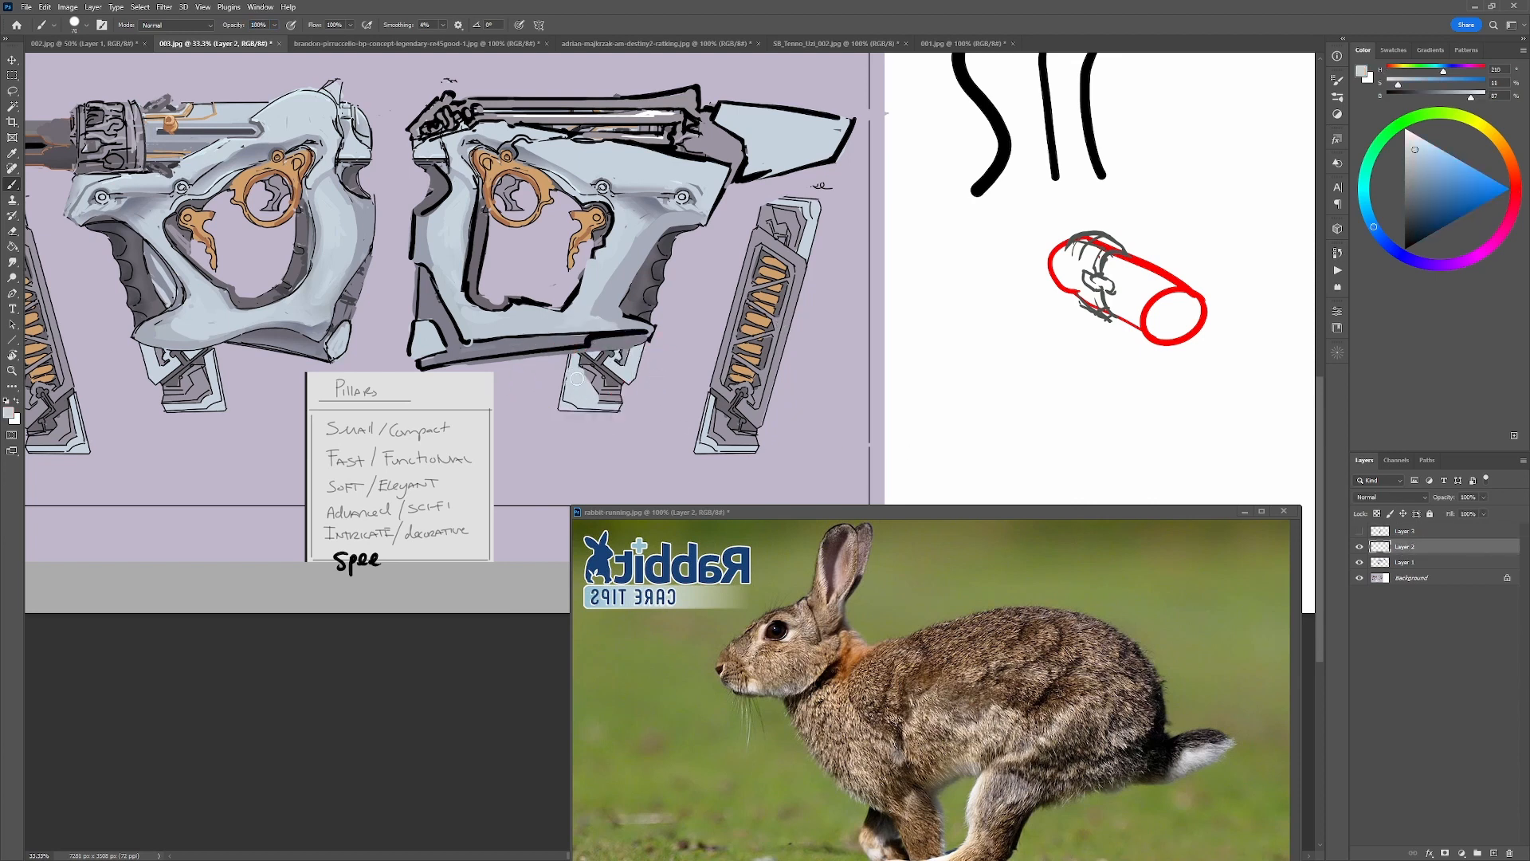
drag(577, 378, 603, 396)
alt+click(599, 367)
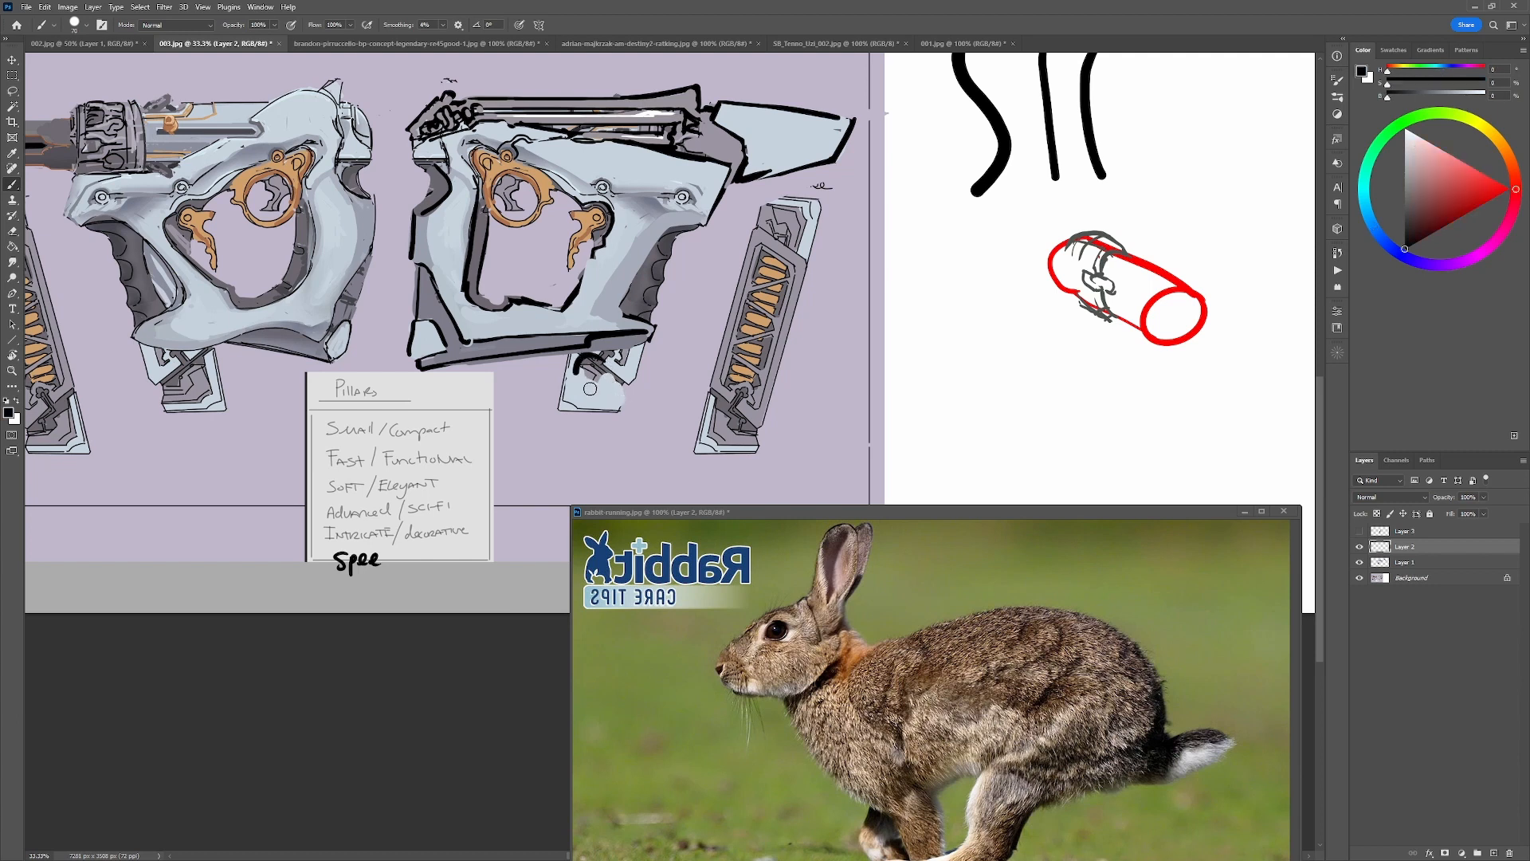
drag(602, 340, 572, 381)
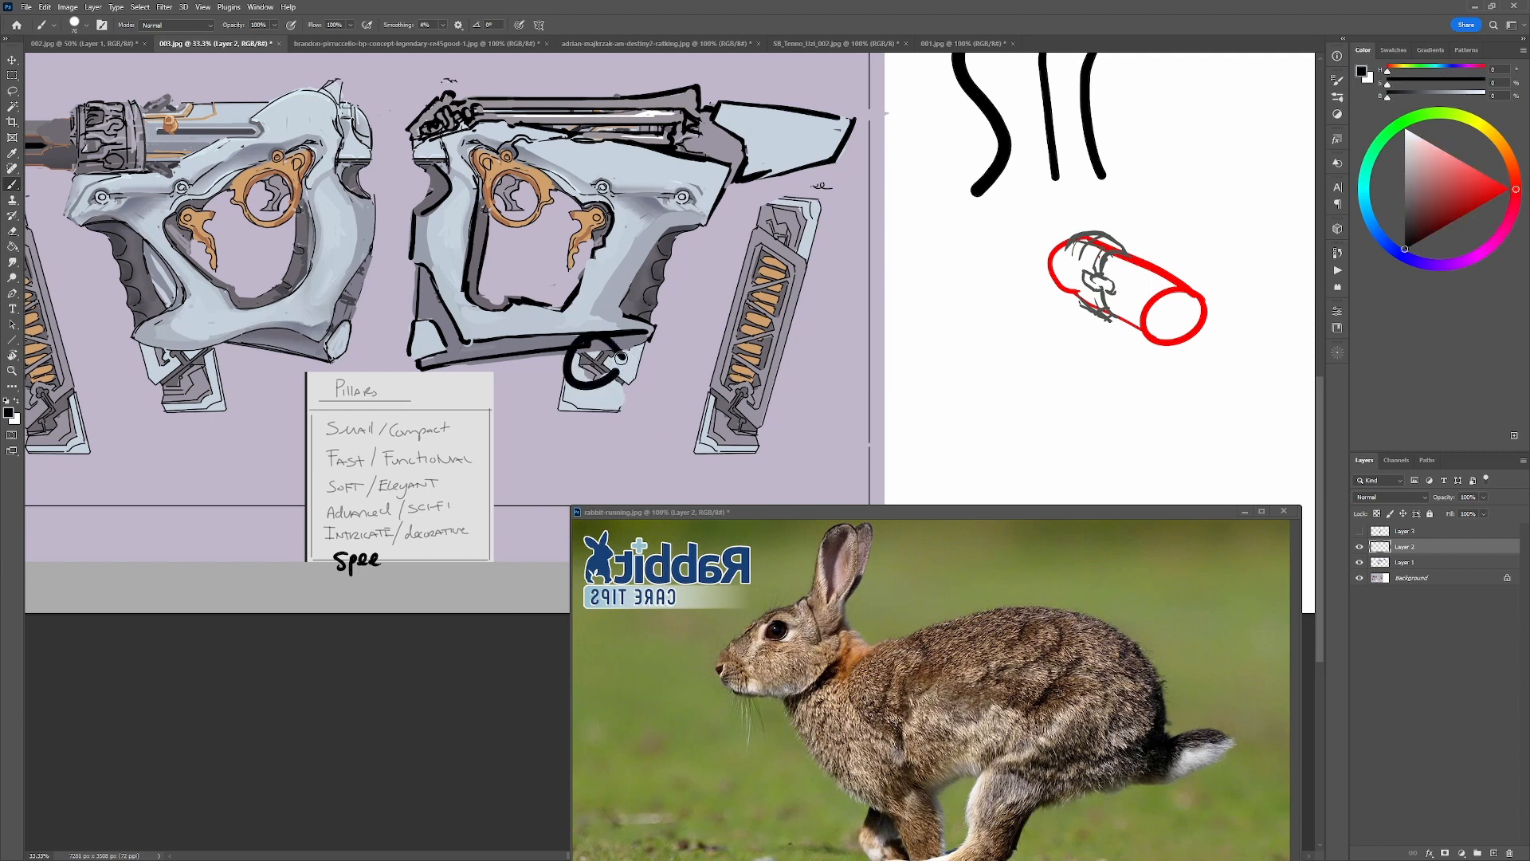
key(ctrl+z)
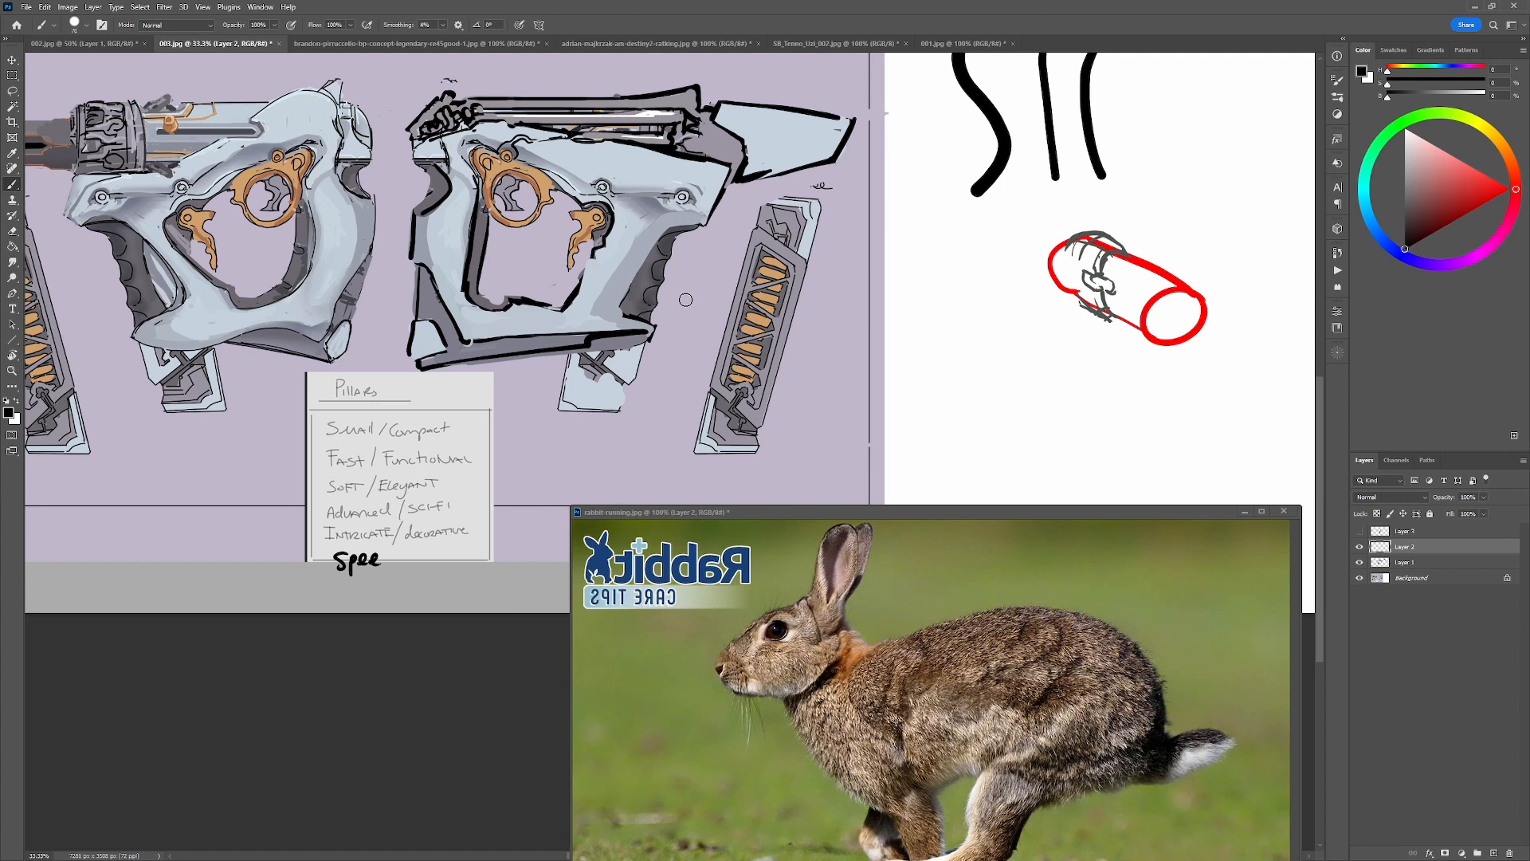
Repaint the magazine end below the frame as a pale blue block with a grey notch, outlined in black.
alt+click(756, 436)
mouse_move(605, 353)
mouse_down()
mouse_move(638, 357)
mouse_move(558, 409)
mouse_move(614, 411)
mouse_move(643, 352)
mouse_move(587, 359)
mouse_move(635, 341)
mouse_move(610, 385)
mouse_up()
alt+click(637, 409)
alt+click(605, 392)
key(d)
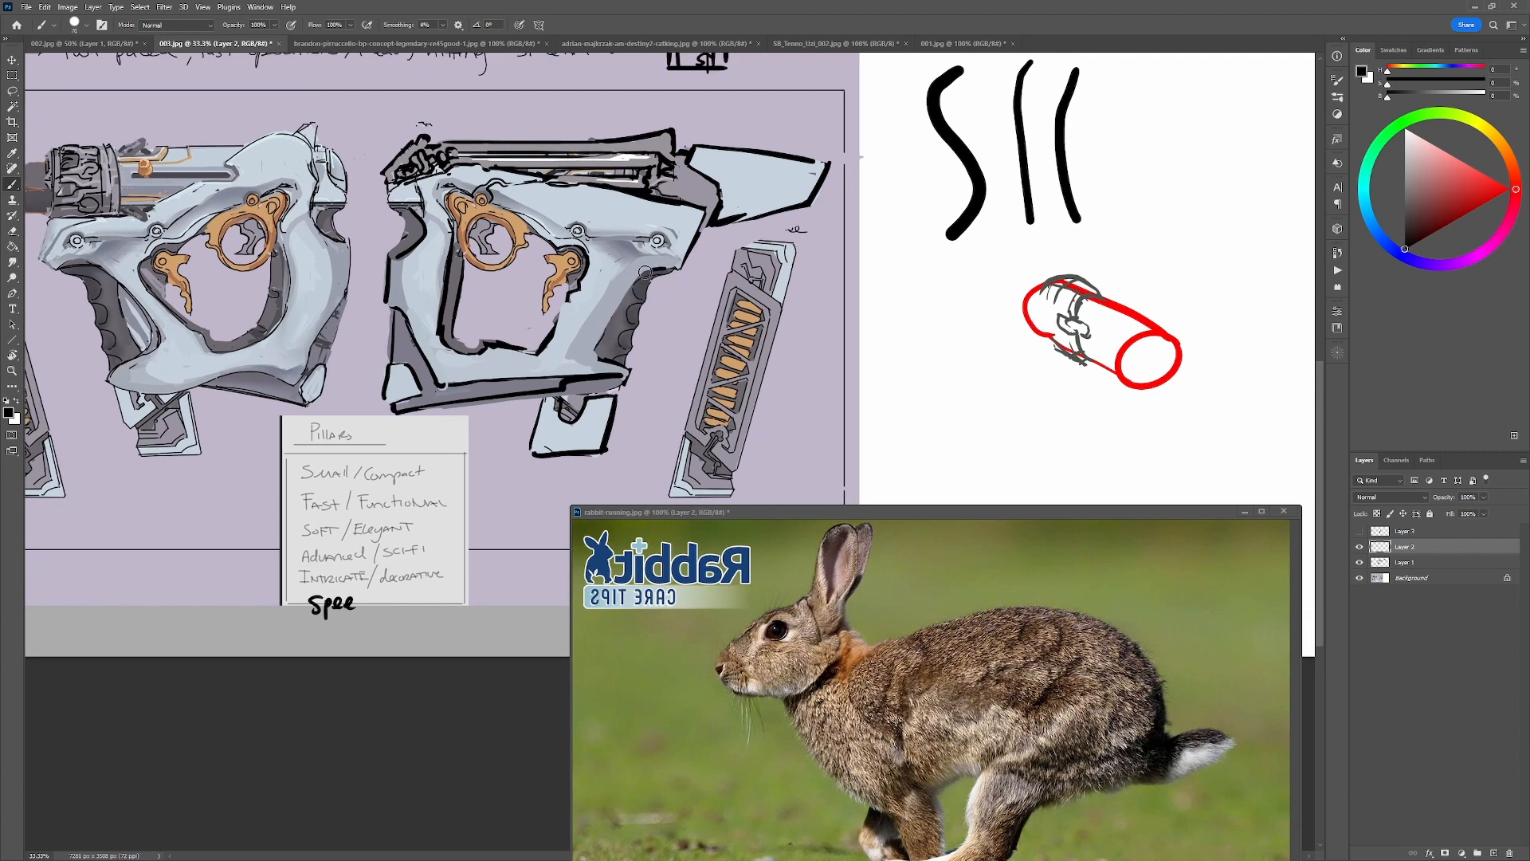
Rework the right-facing gun's grip with black edge strokes and add a small round detail at its lower end.
mouse_move(677, 263)
mouse_down()
mouse_move(572, 346)
mouse_move(601, 360)
mouse_up()
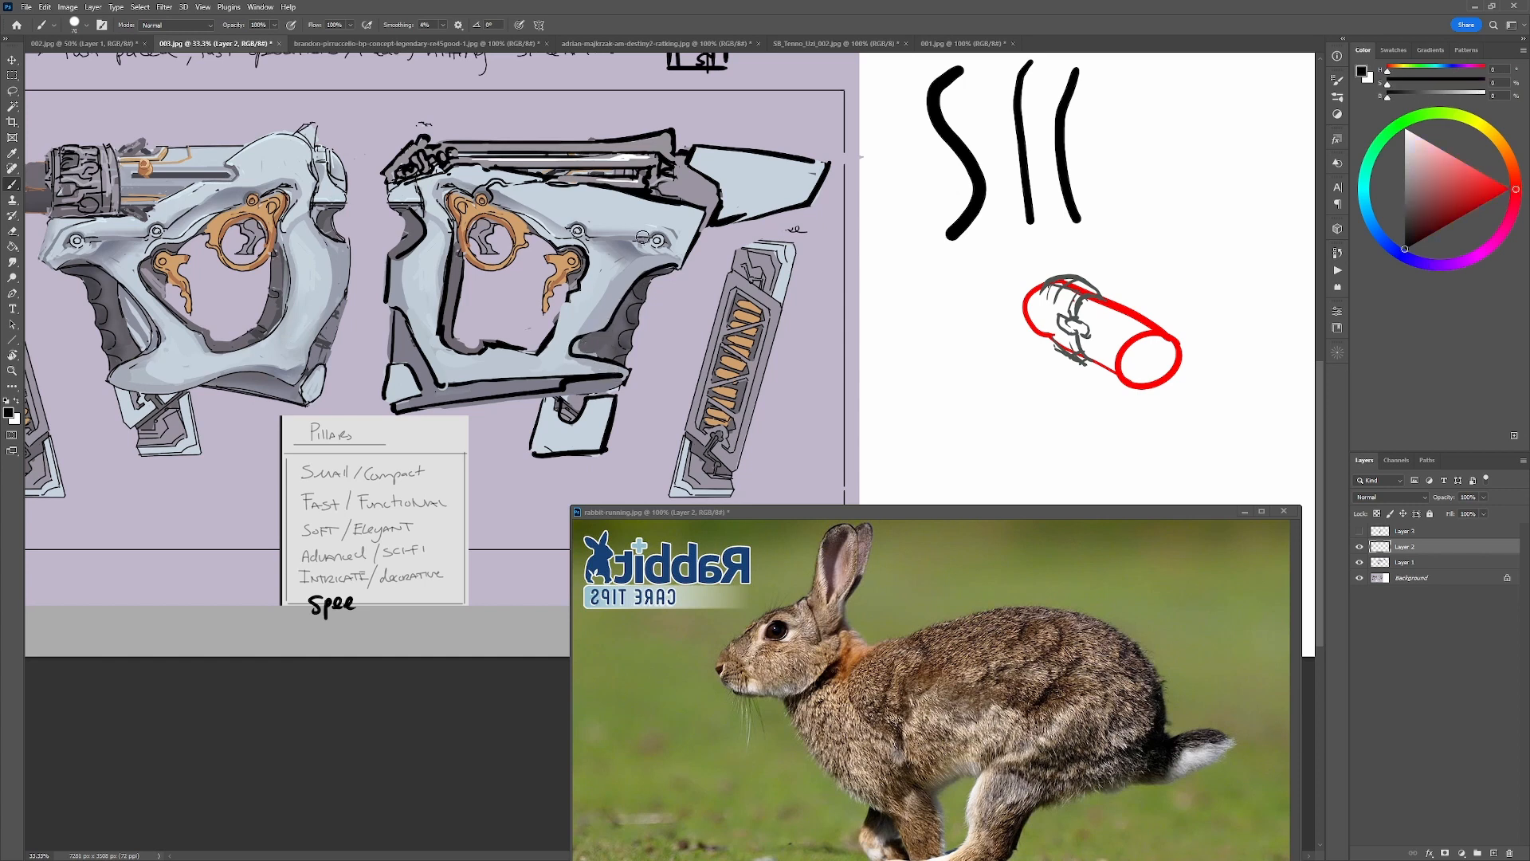
mouse_move(577, 231)
mouse_down()
mouse_move(606, 243)
mouse_move(550, 343)
mouse_up()
key(ctrl+z)
mouse_move(671, 247)
mouse_down()
mouse_move(631, 263)
mouse_move(577, 363)
mouse_up()
mouse_move(581, 232)
mouse_down()
mouse_move(602, 247)
mouse_move(574, 302)
mouse_up()
key(ctrl+z)
key(ctrl+z)
drag(580, 347, 588, 342)
Try grey and black strokes on the rear frame column beside the opening, and undo them.
alt+click(454, 307)
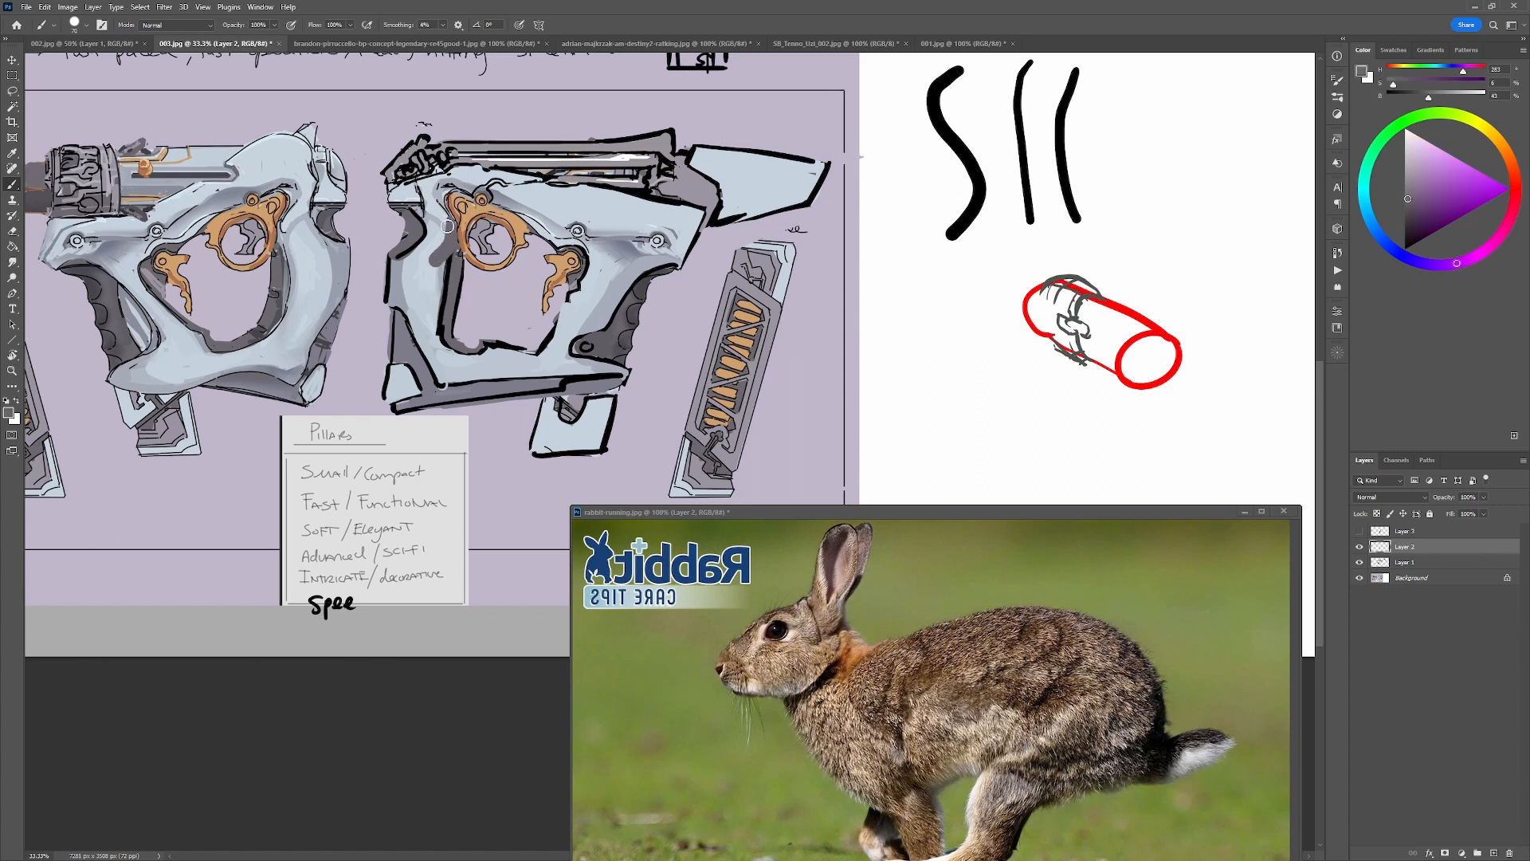
drag(425, 270, 438, 328)
key(ctrl+z)
key(ctrl+z)
alt+click(592, 352)
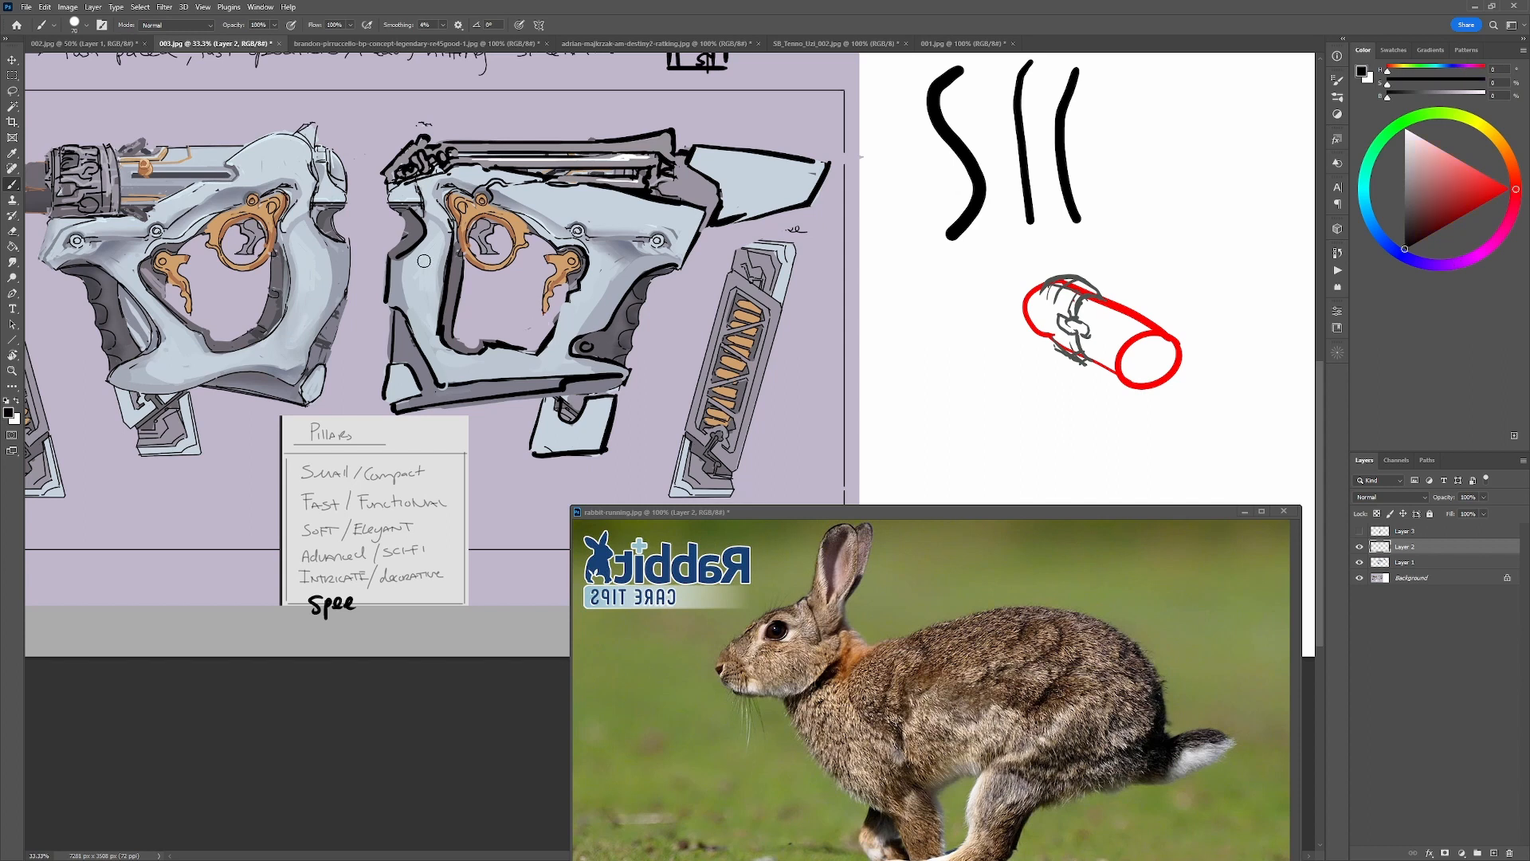
mouse_move(438, 246)
mouse_down()
mouse_move(381, 288)
mouse_move(423, 268)
mouse_up()
drag(447, 343, 435, 366)
key(ctrl+alt+z)
key(ctrl+alt+z)
Try red strokes tracing the curves around the left-facing gun's frame opening, and undo them.
click(1503, 186)
drag(415, 328, 590, 337)
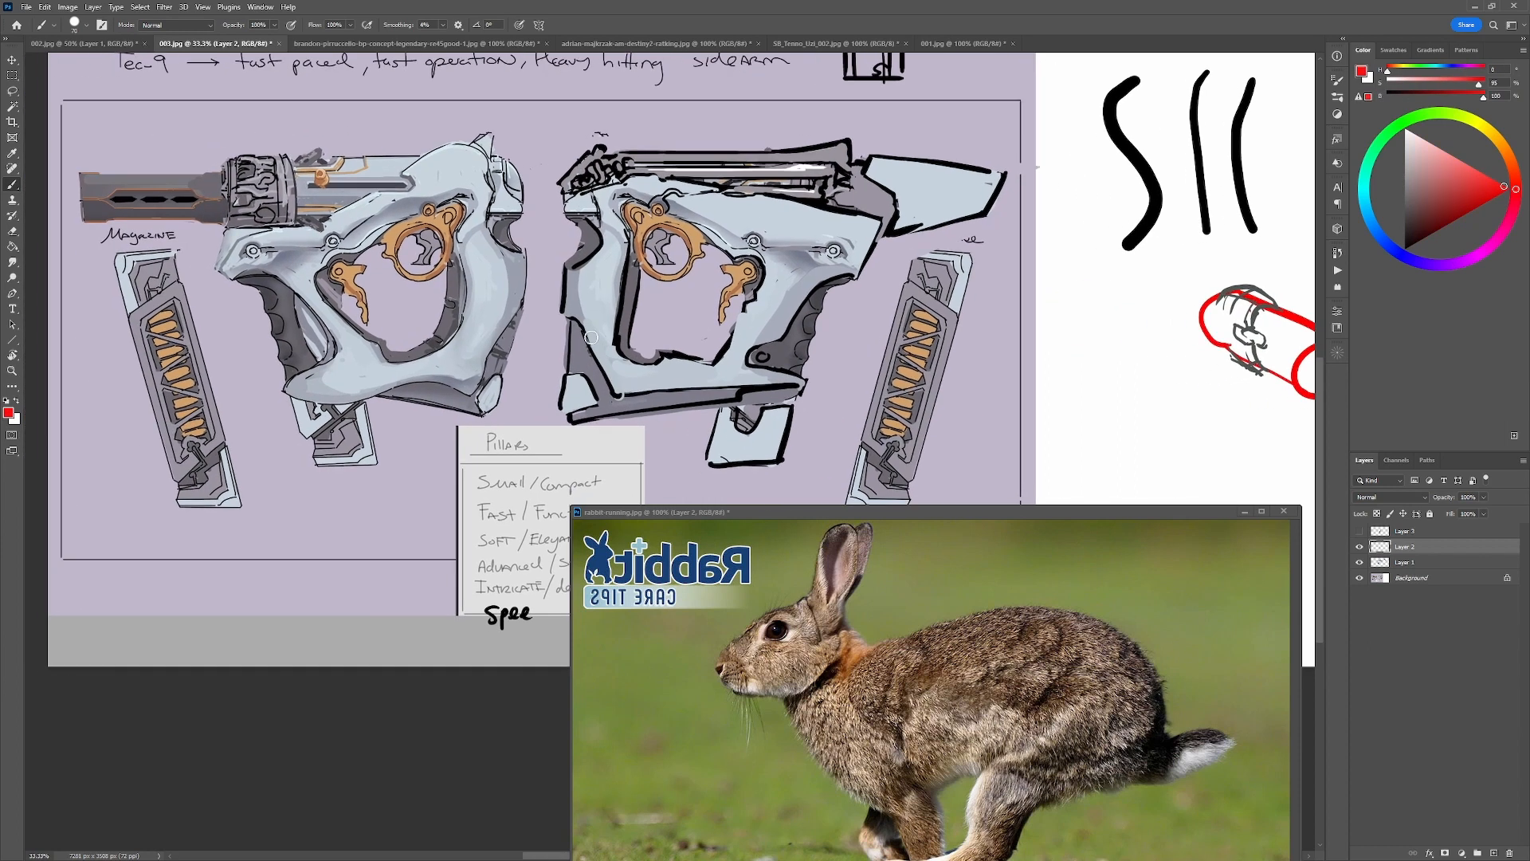
mouse_move(460, 247)
mouse_down()
mouse_move(455, 328)
mouse_move(403, 363)
mouse_move(358, 339)
mouse_up()
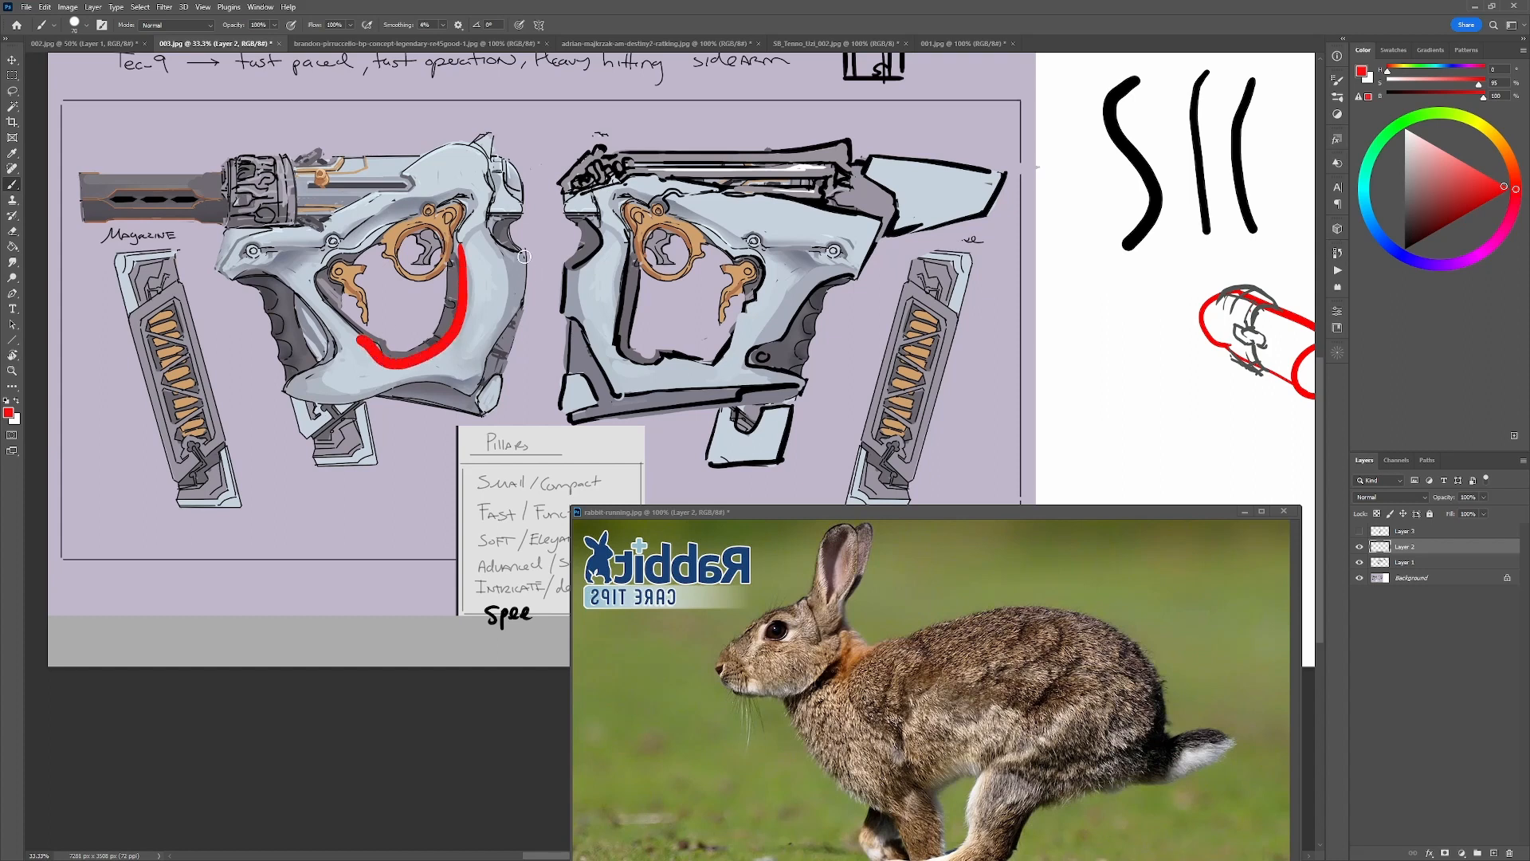
mouse_move(525, 253)
mouse_down()
mouse_move(519, 322)
mouse_move(454, 392)
mouse_move(294, 394)
mouse_move(328, 355)
mouse_move(320, 305)
mouse_up()
drag(373, 347, 351, 307)
key(ctrl+z)
key(ctrl+z)
key(ctrl+z)
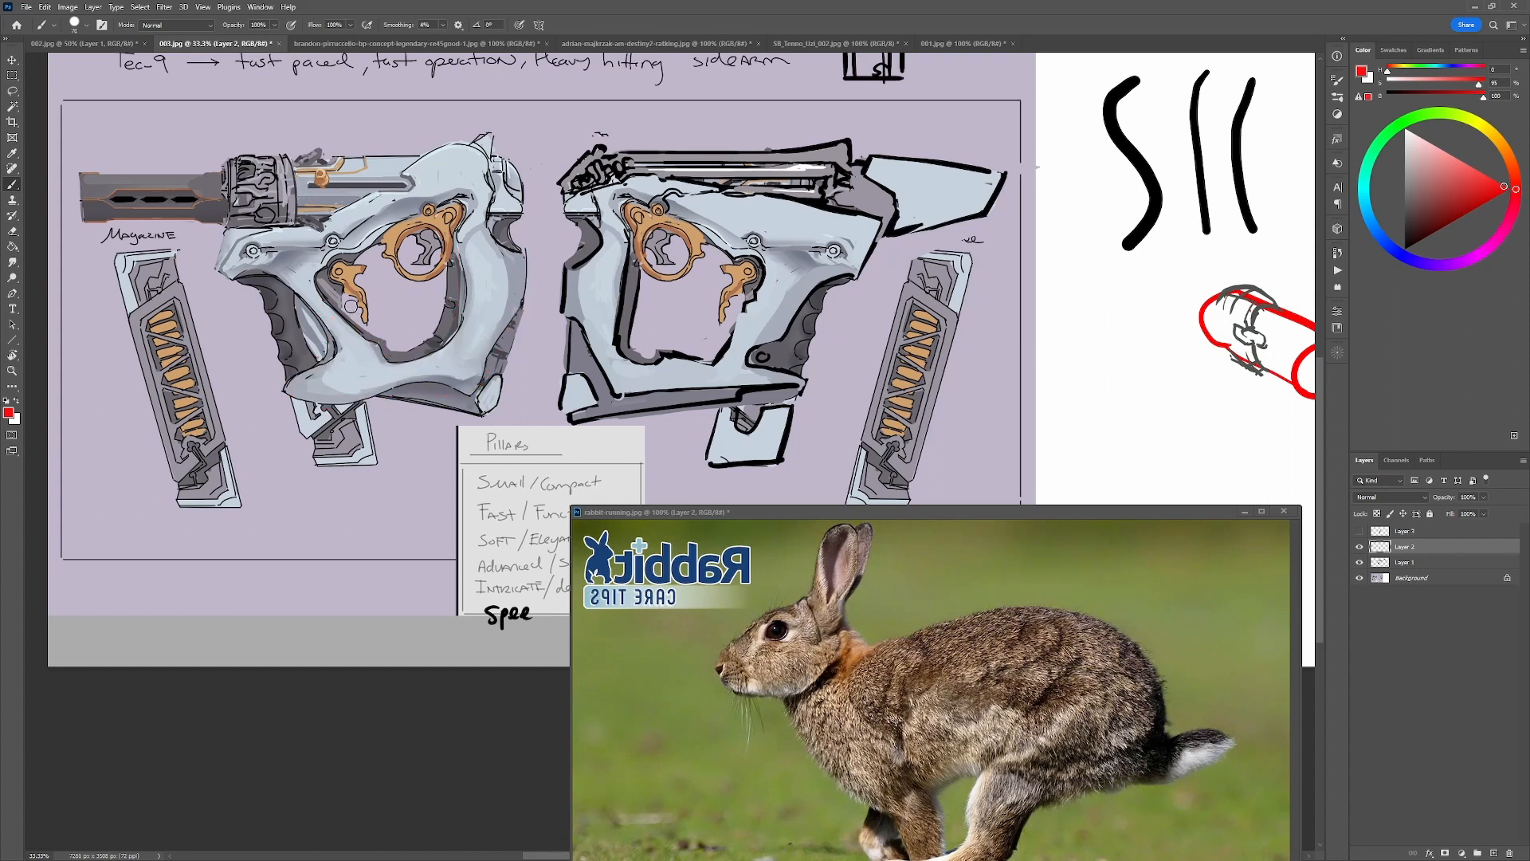
Try a red curve along the right-facing gun's frame opening and a grey loop around its frame, and undo both.
mouse_move(628, 242)
mouse_down()
mouse_move(621, 344)
mouse_move(654, 356)
mouse_up()
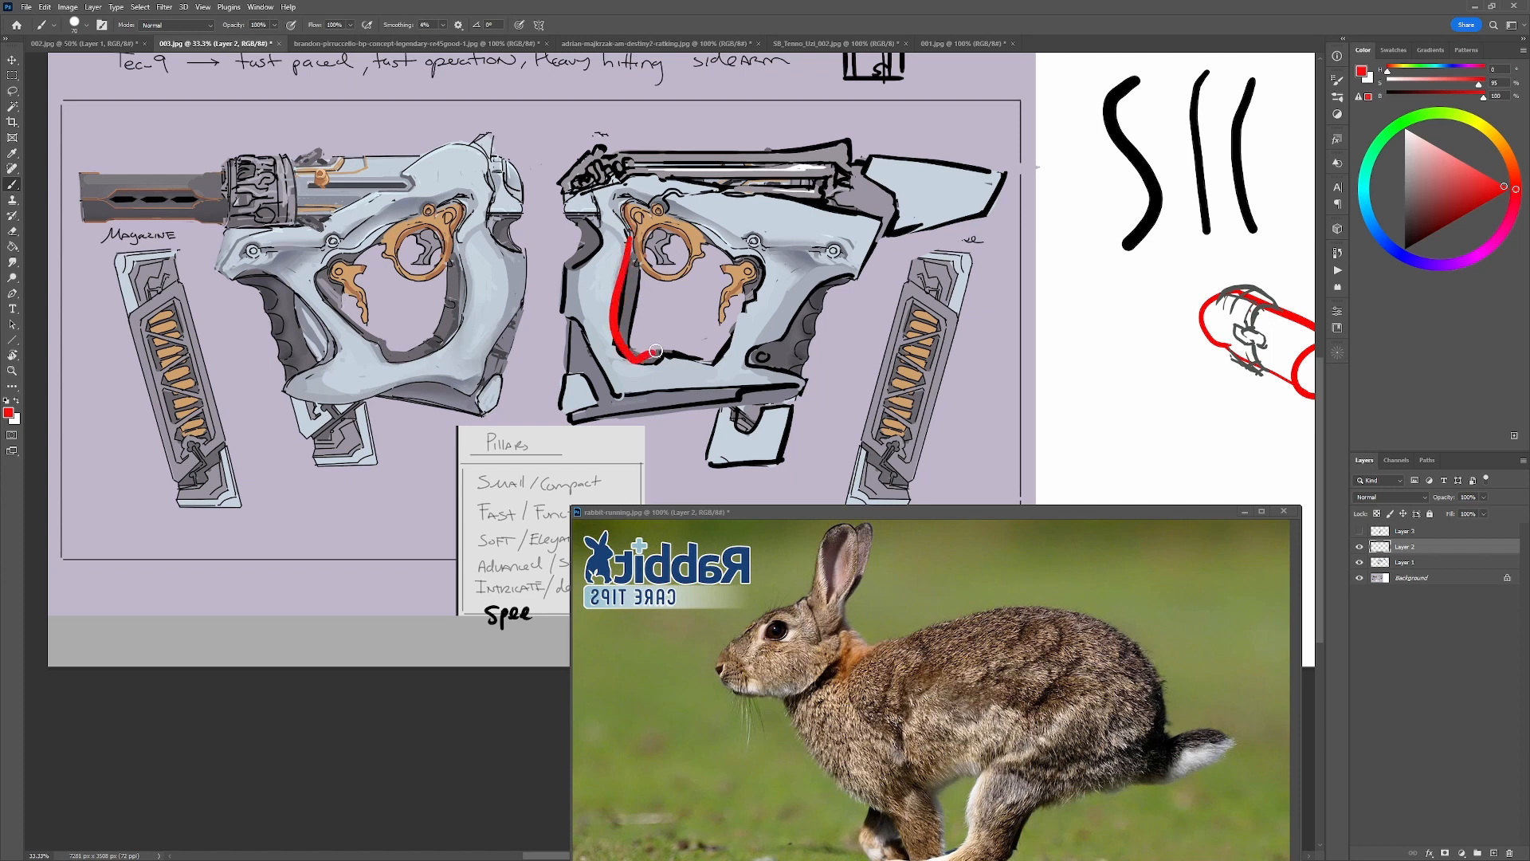
key(ctrl+z)
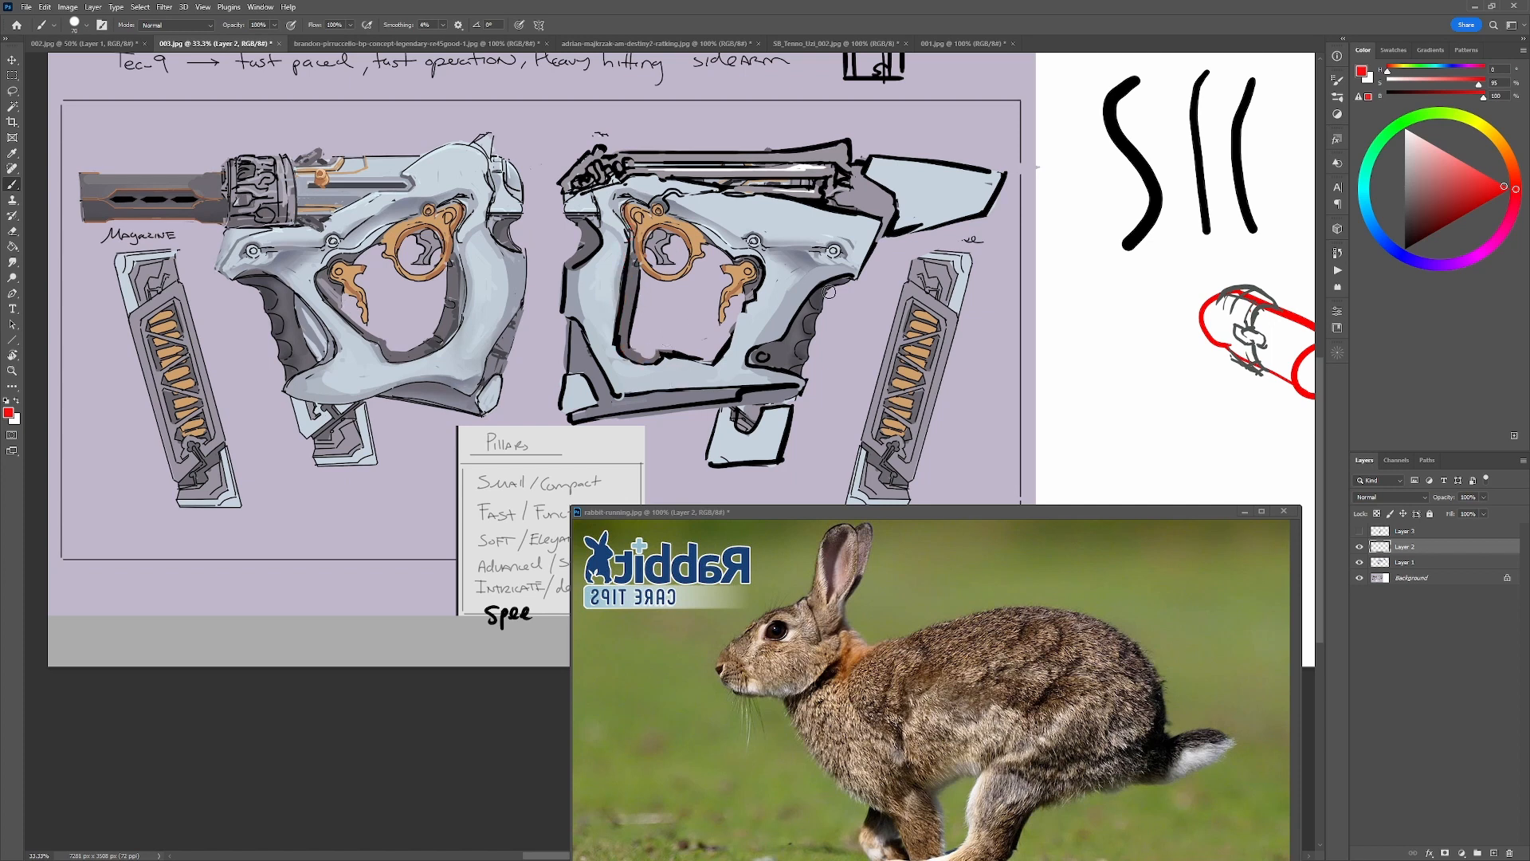
alt+click(626, 376)
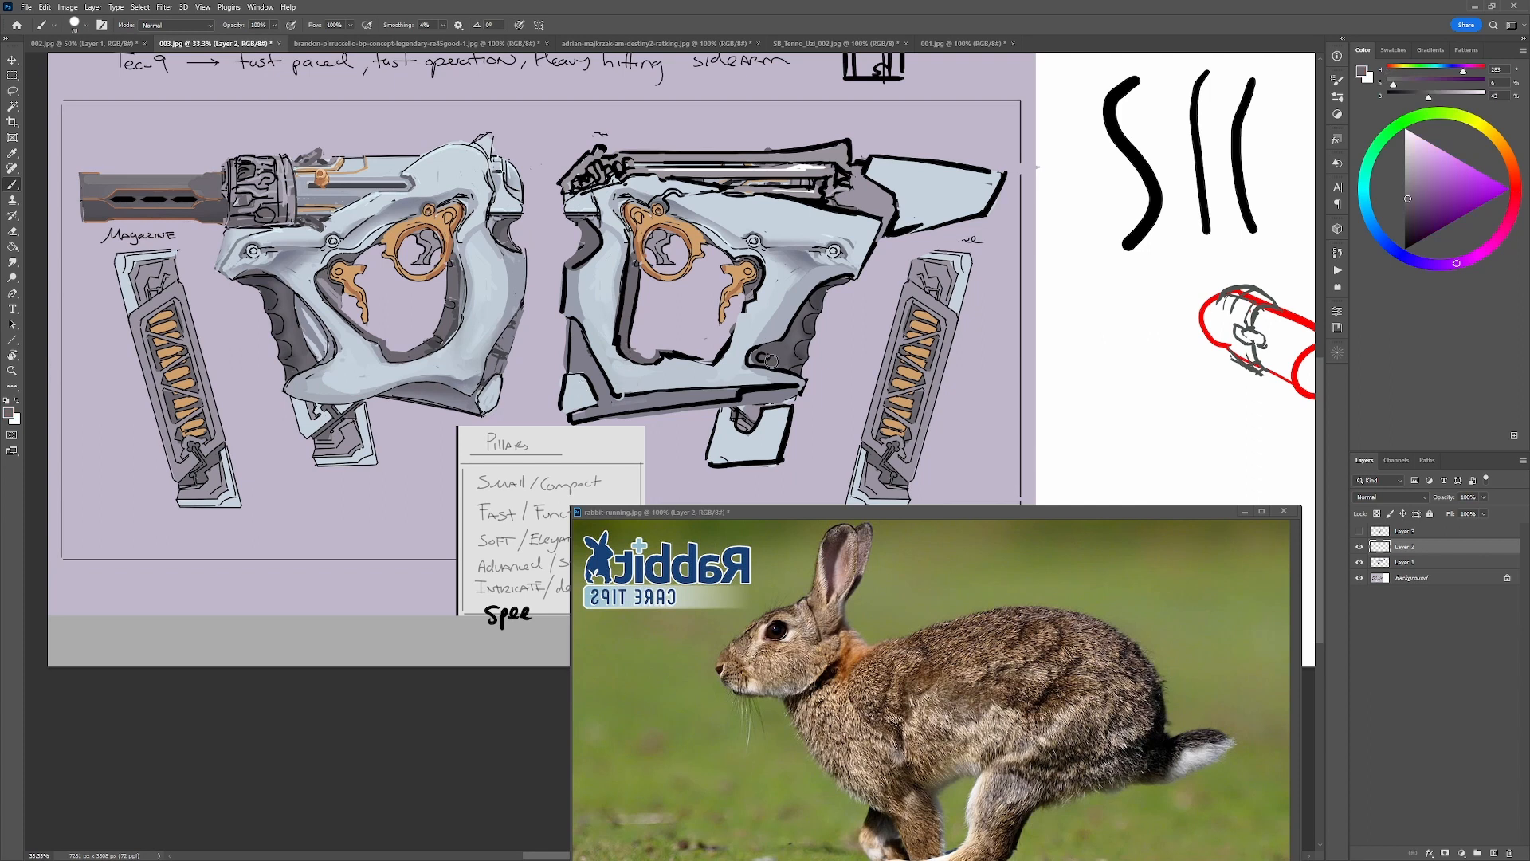
drag(859, 277, 828, 305)
mouse_move(847, 287)
mouse_down()
mouse_move(778, 220)
mouse_move(847, 316)
mouse_up()
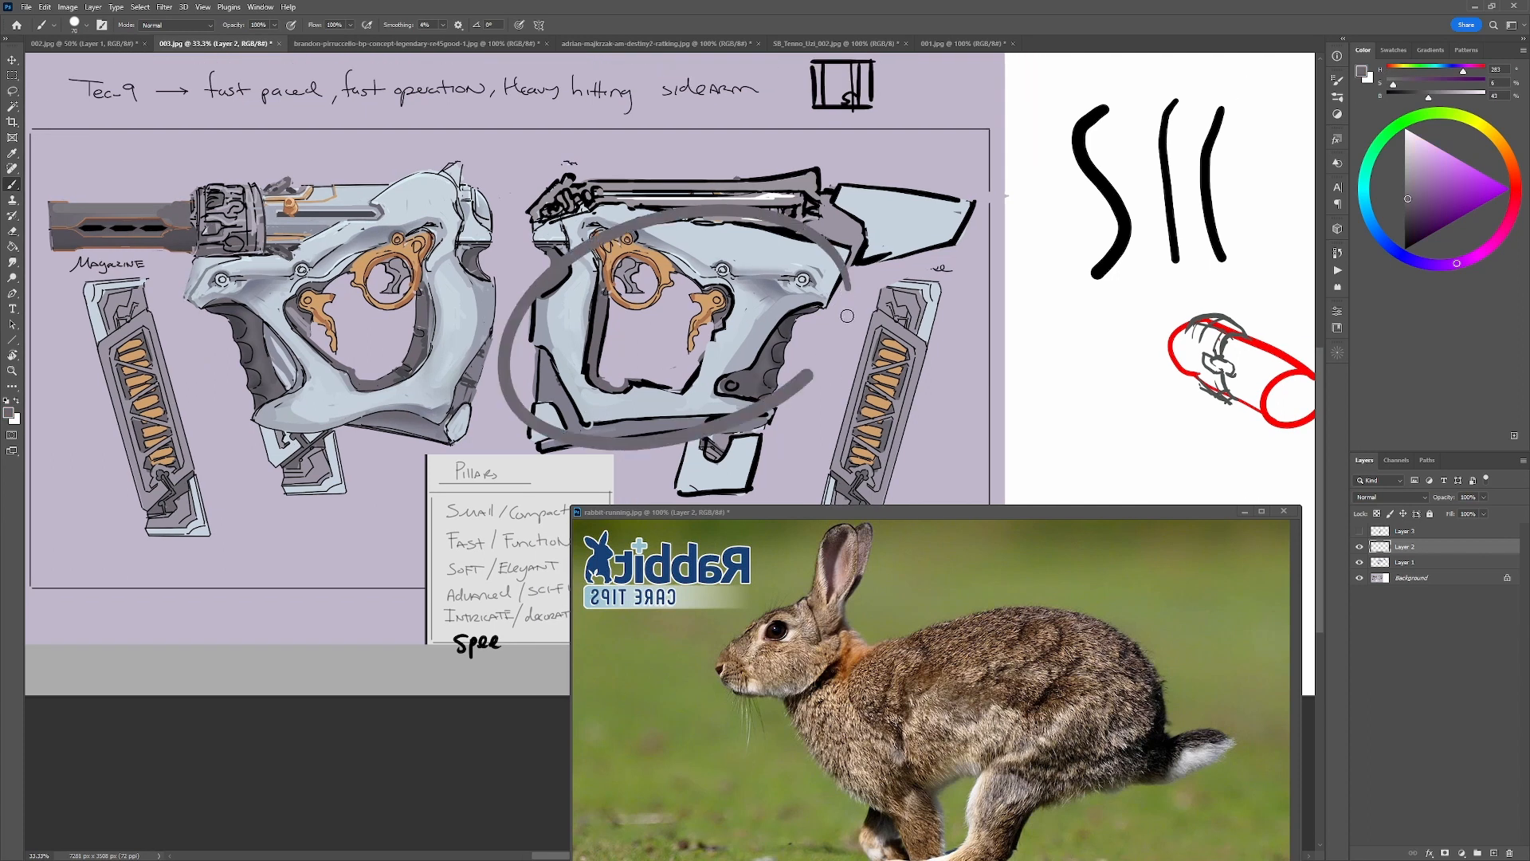
key(ctrl+z)
Fill the lower rear corner of the right-facing gun's opening with grey and edge it with a black line.
alt+click(603, 378)
mouse_move(593, 376)
mouse_down()
mouse_move(558, 384)
mouse_move(577, 368)
mouse_move(598, 394)
mouse_move(616, 387)
mouse_move(575, 401)
mouse_move(632, 392)
mouse_up()
key(d)
alt+click(603, 383)
key(d)
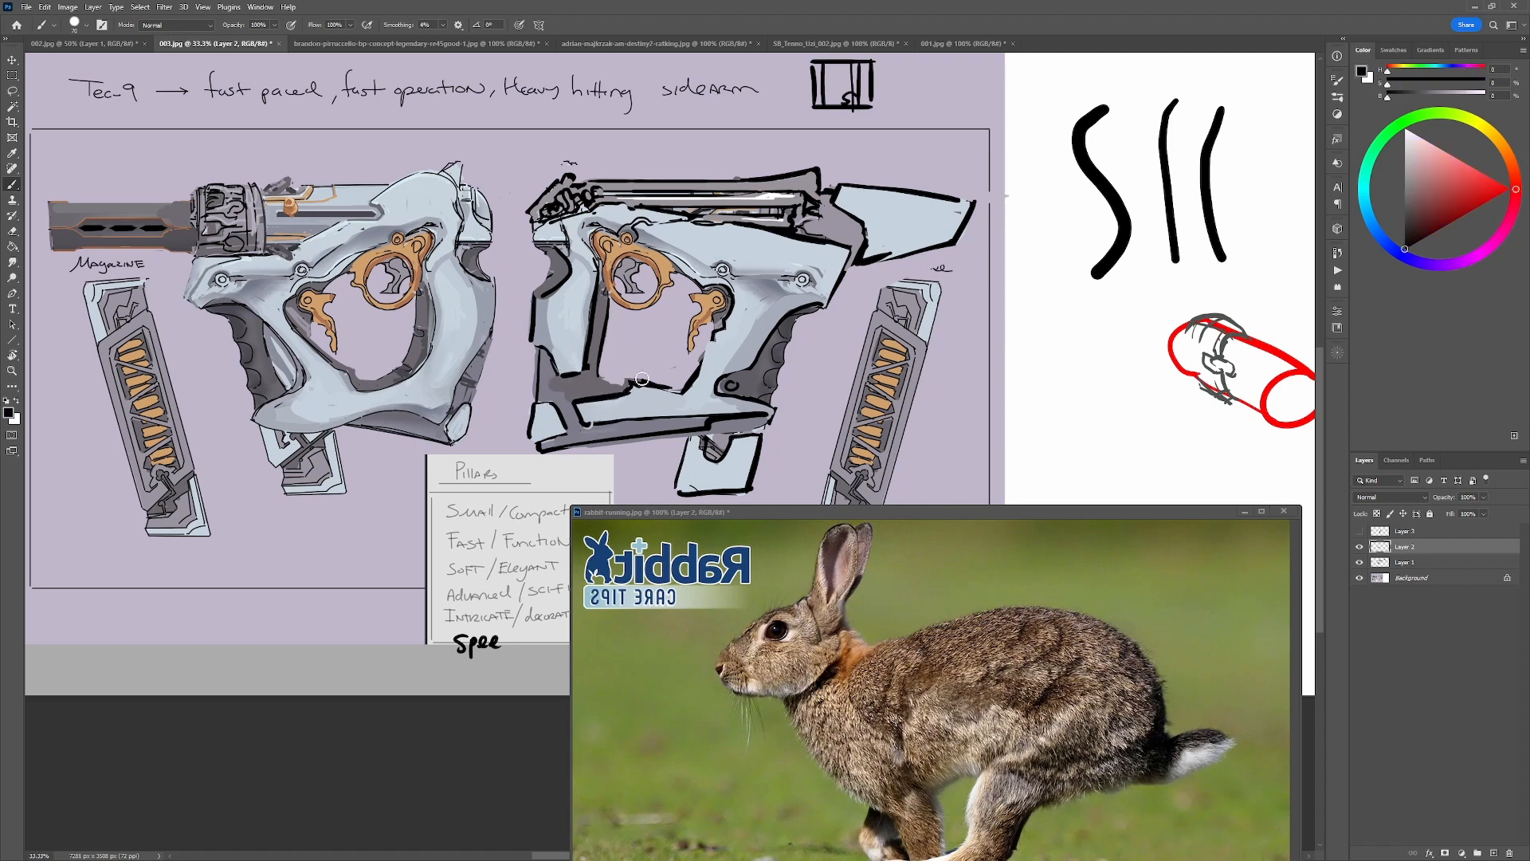
Draw a black panel line across the right-facing gun's upper front frame and trim it with the frame's pale blue.
alt+click(729, 287)
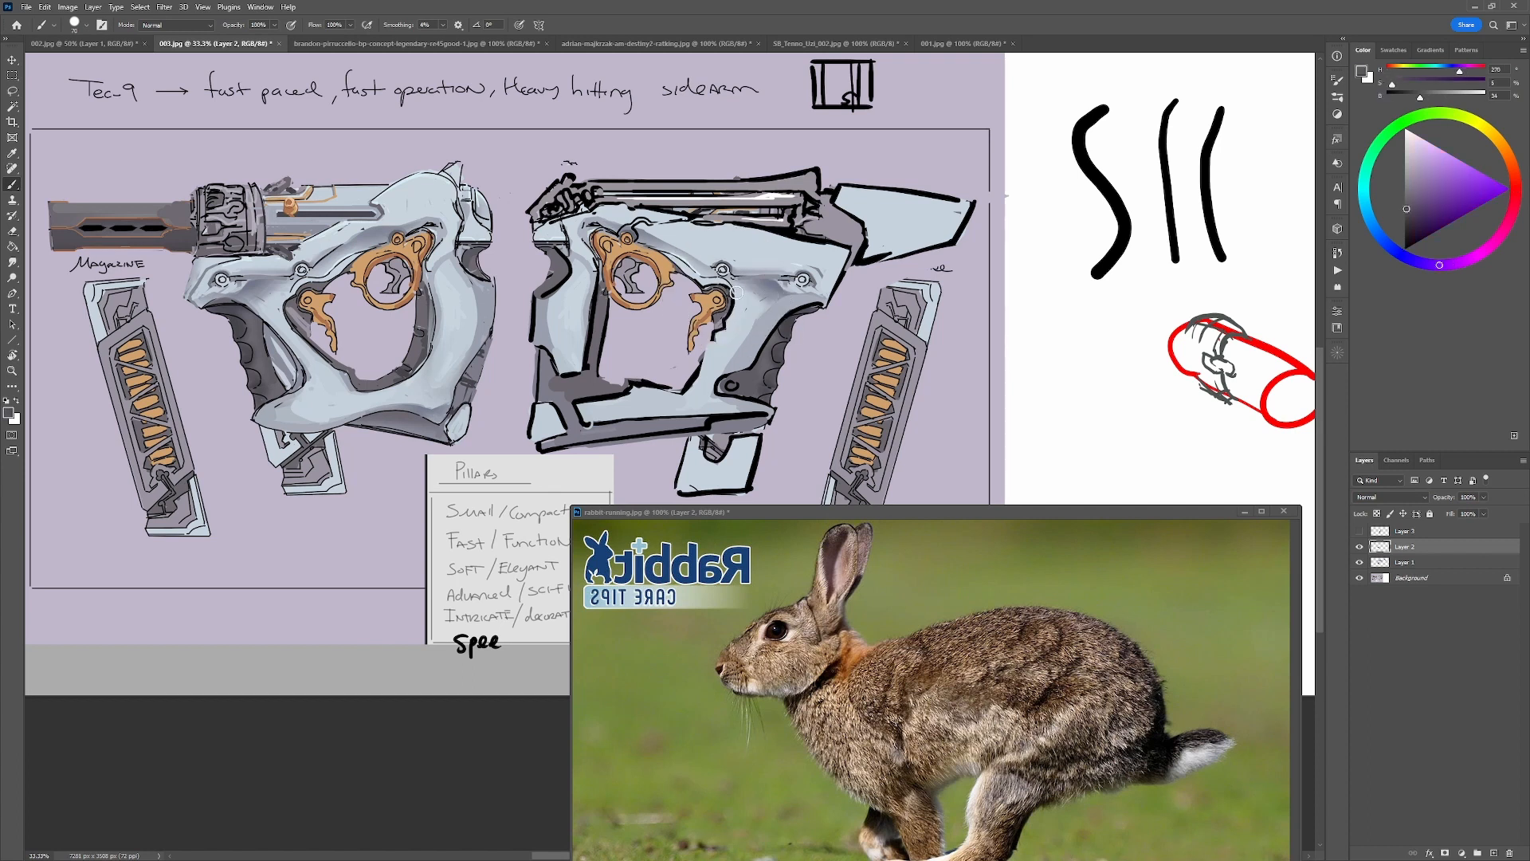
key(d)
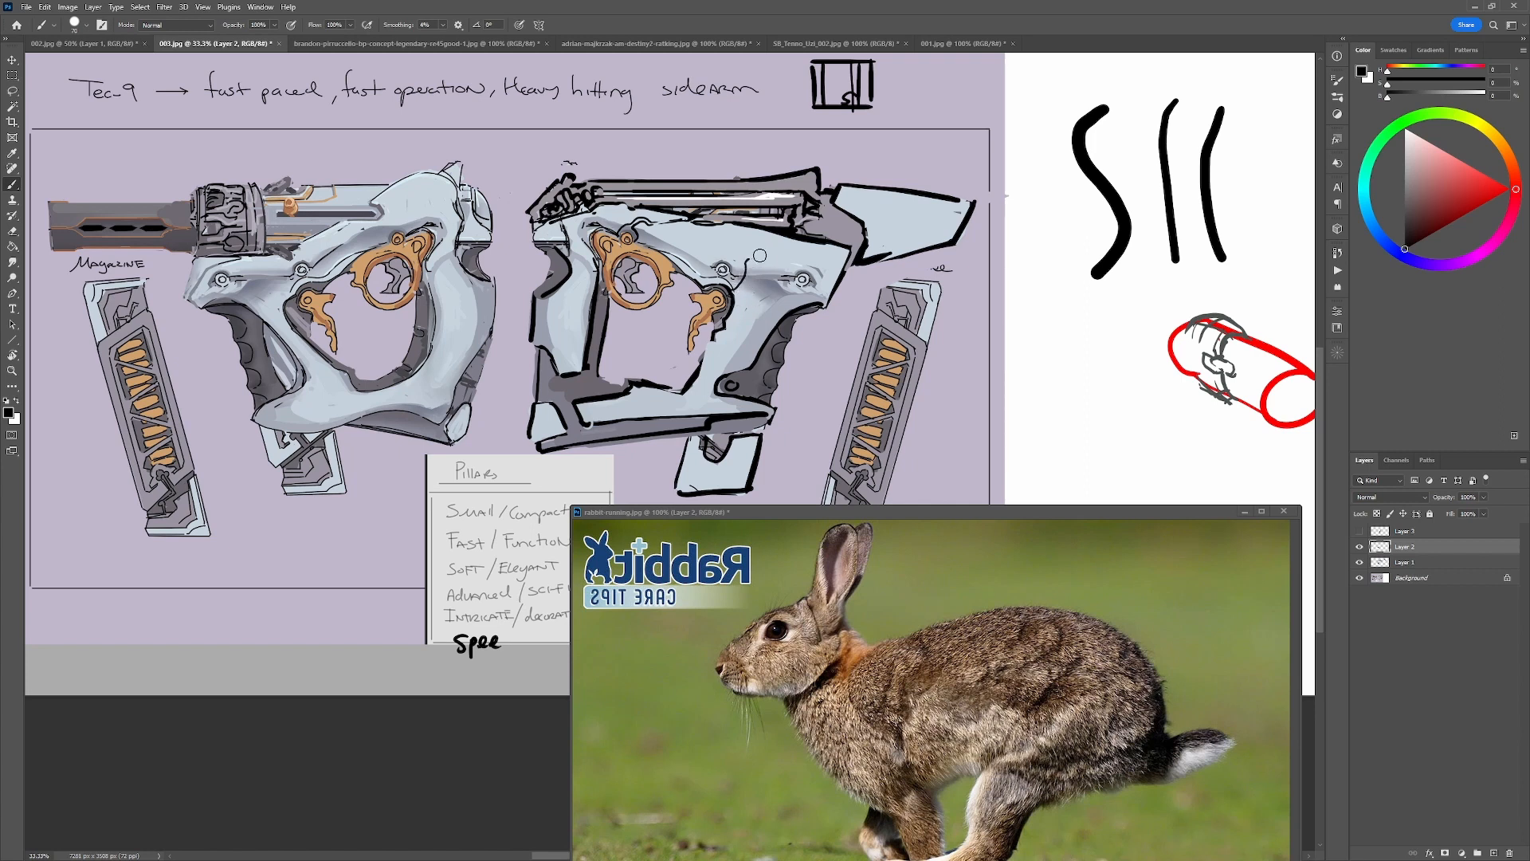
drag(755, 258, 815, 257)
key(ctrl+z)
key(ctrl+z)
drag(761, 263, 840, 262)
key(alt)
alt+click(708, 255)
alt+click(755, 267)
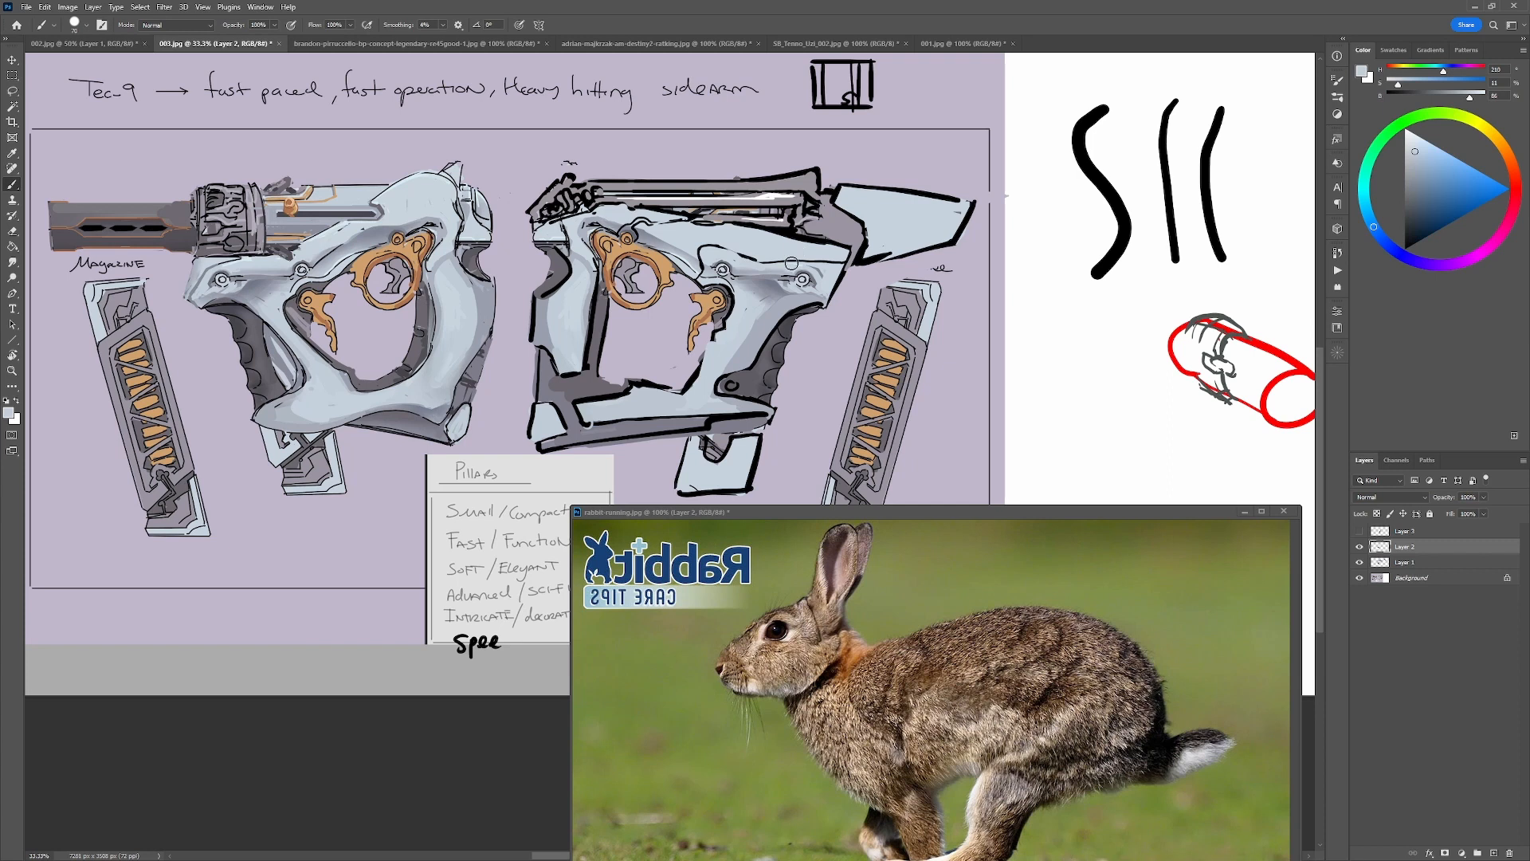
Outline a pale blue panel on the rear frame column in black and add an orange dot at the frame's upper rear corner.
key(d)
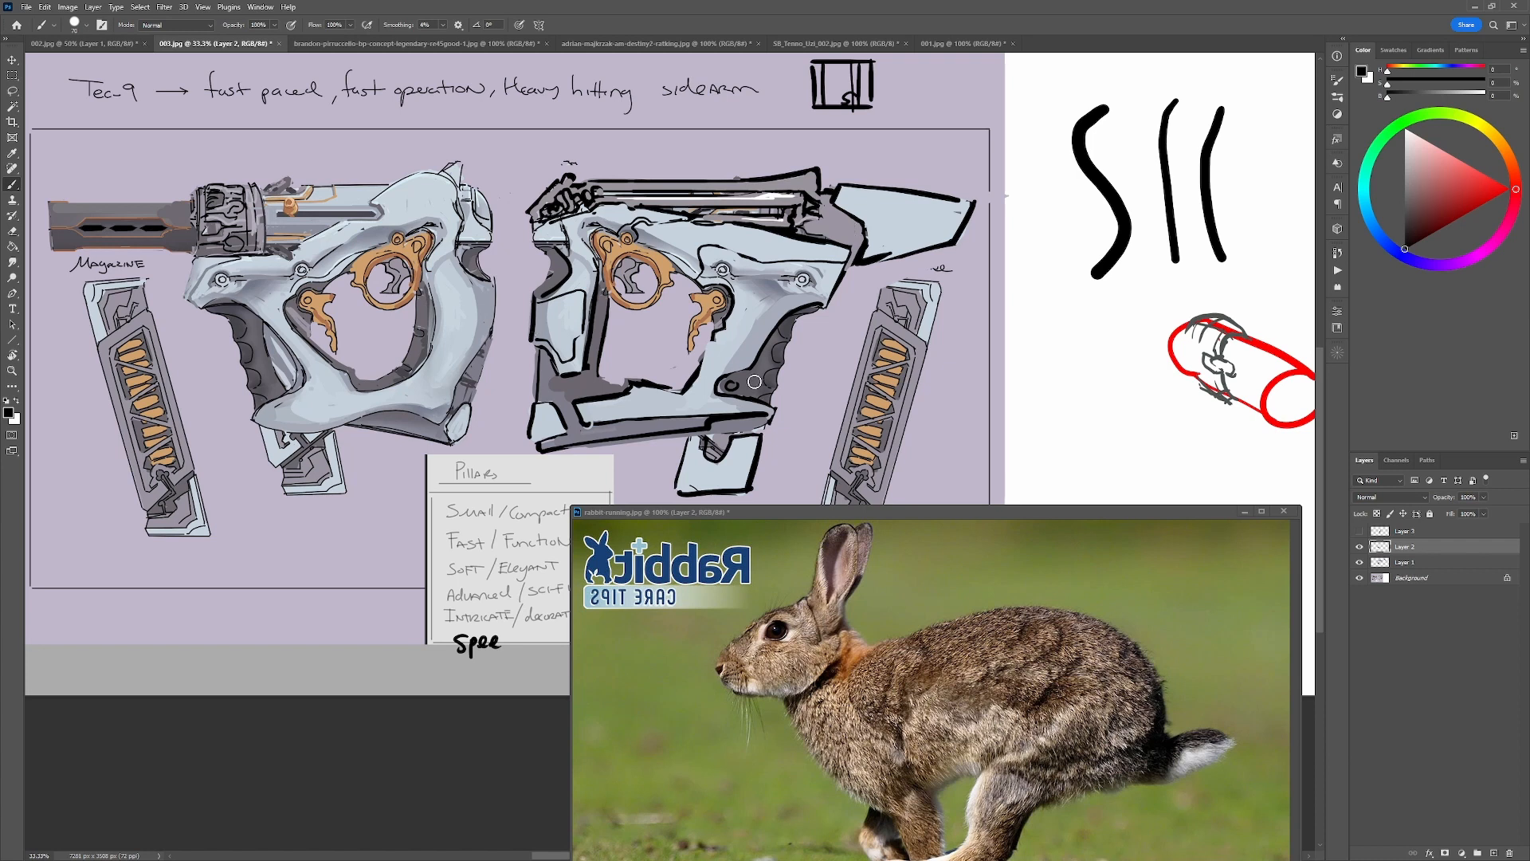
alt+click(570, 263)
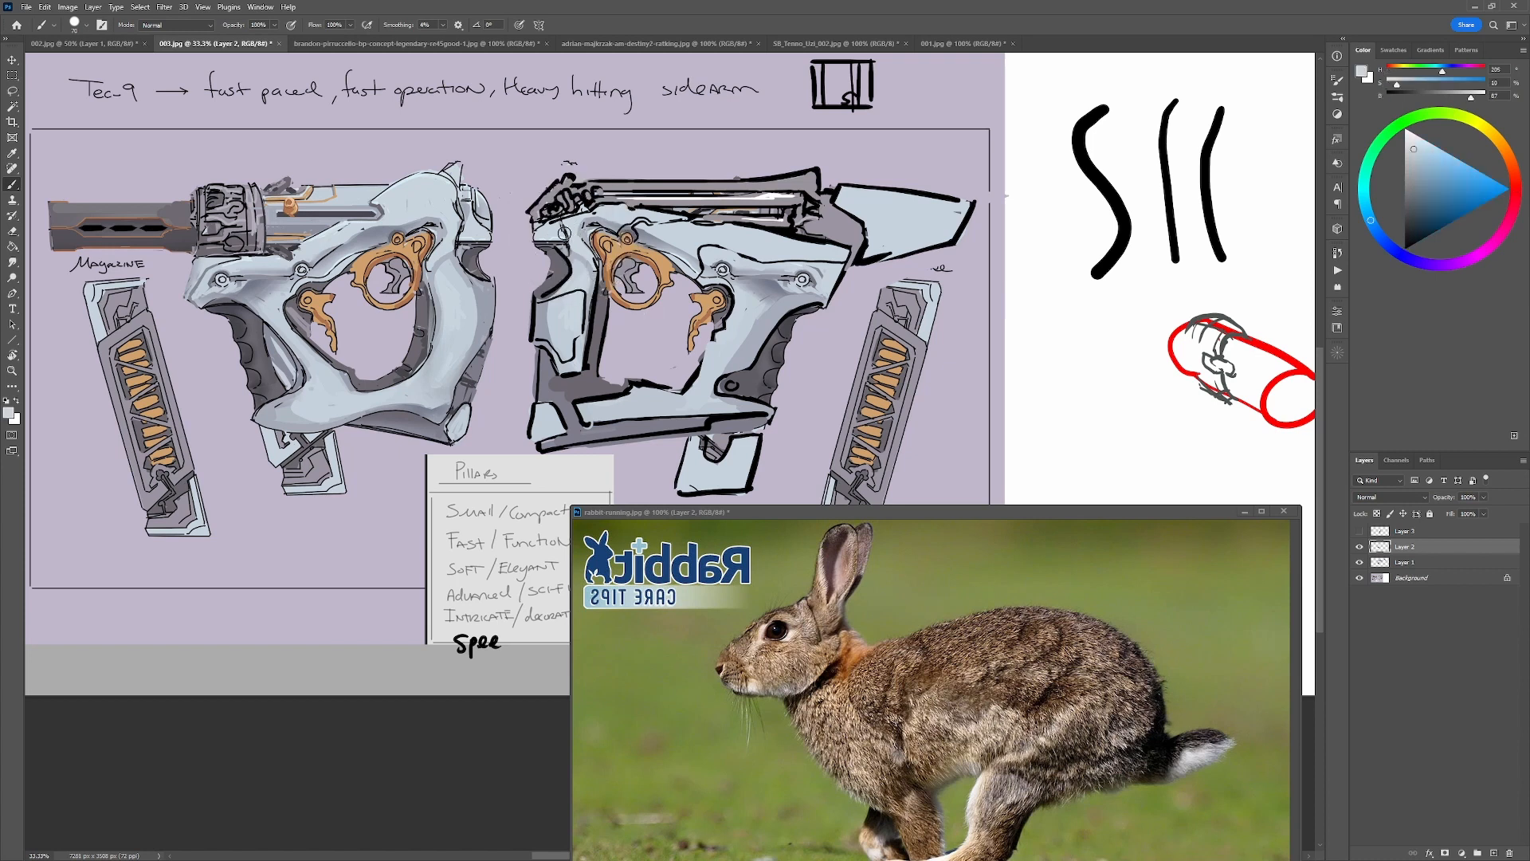
drag(562, 217, 543, 241)
alt+click(549, 222)
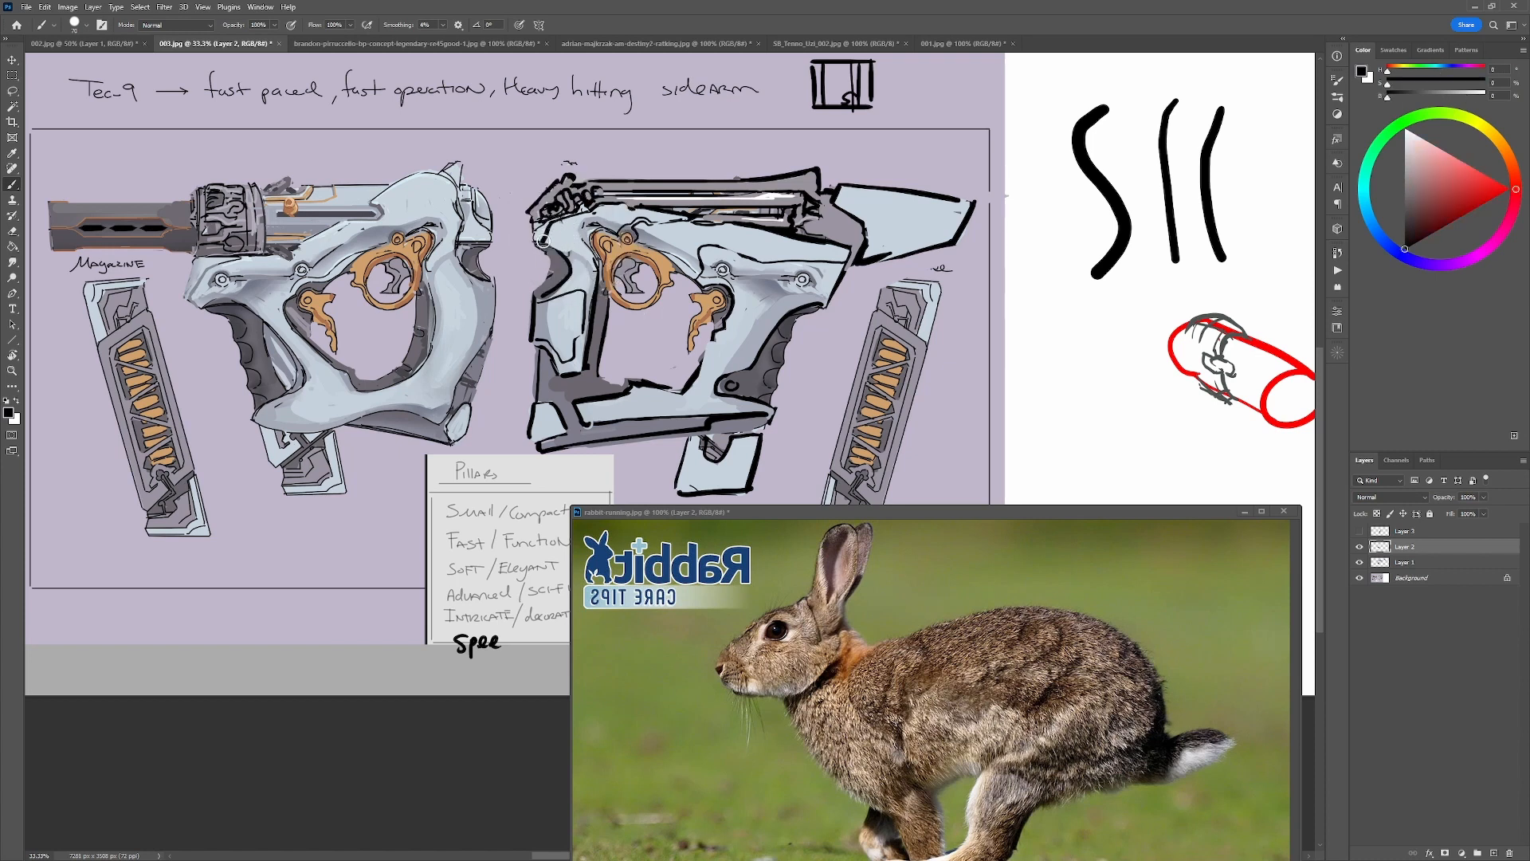
alt+click(534, 211)
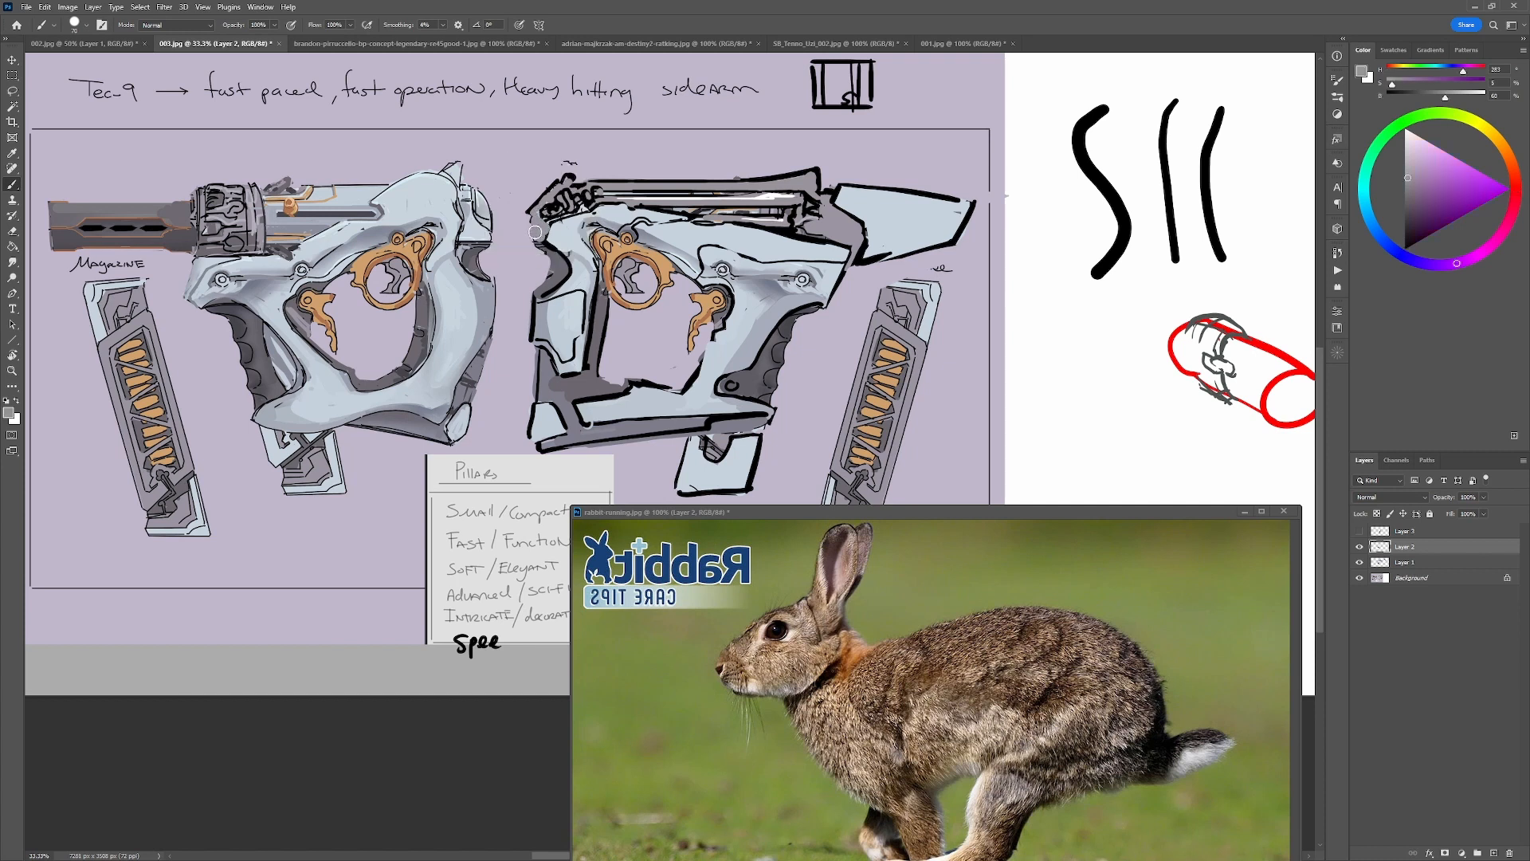
alt+click(651, 283)
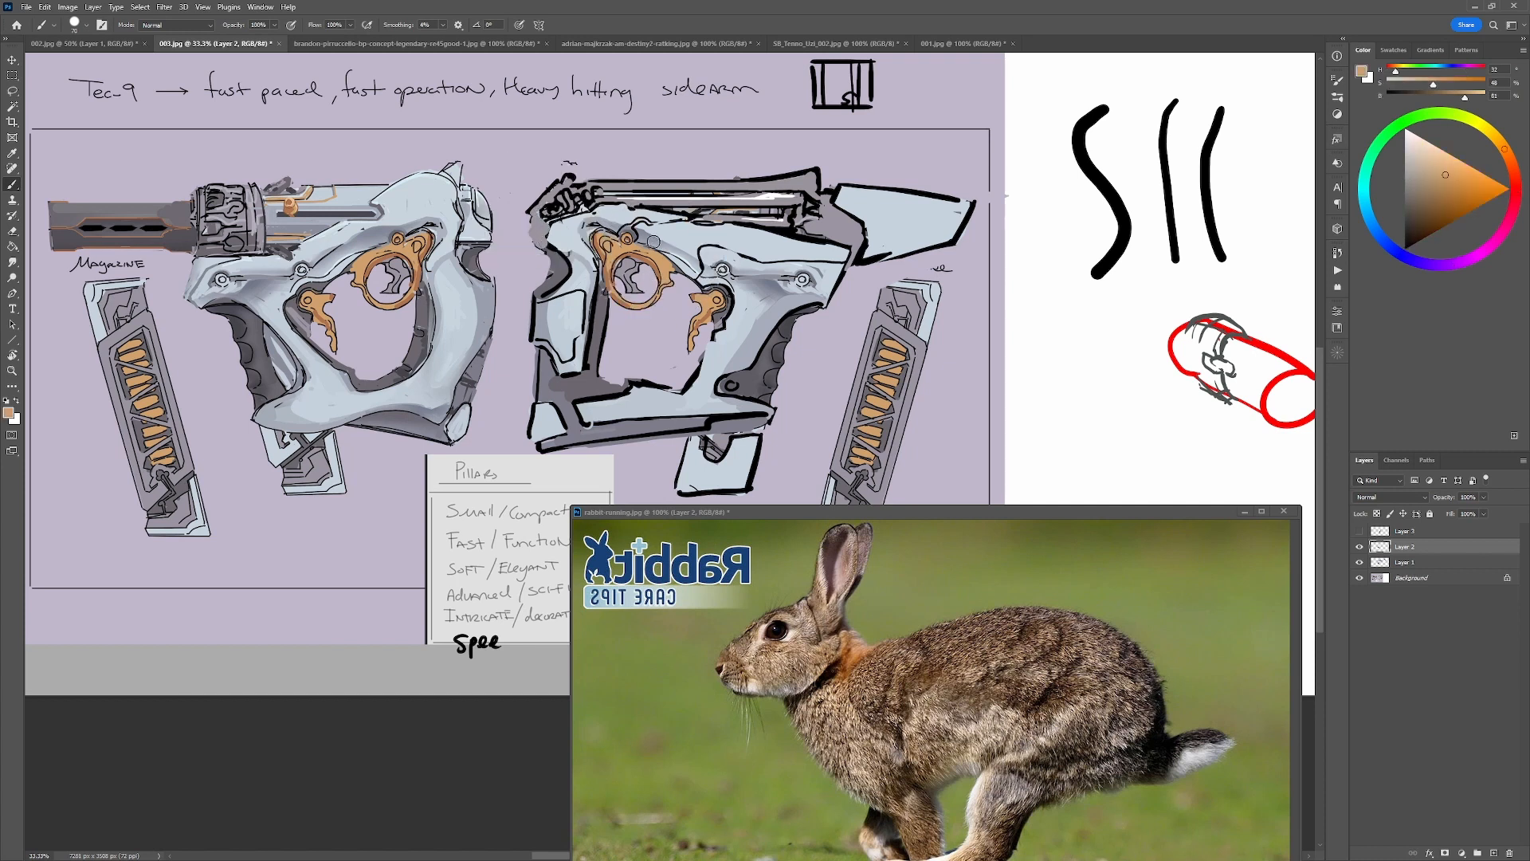
alt+click(541, 220)
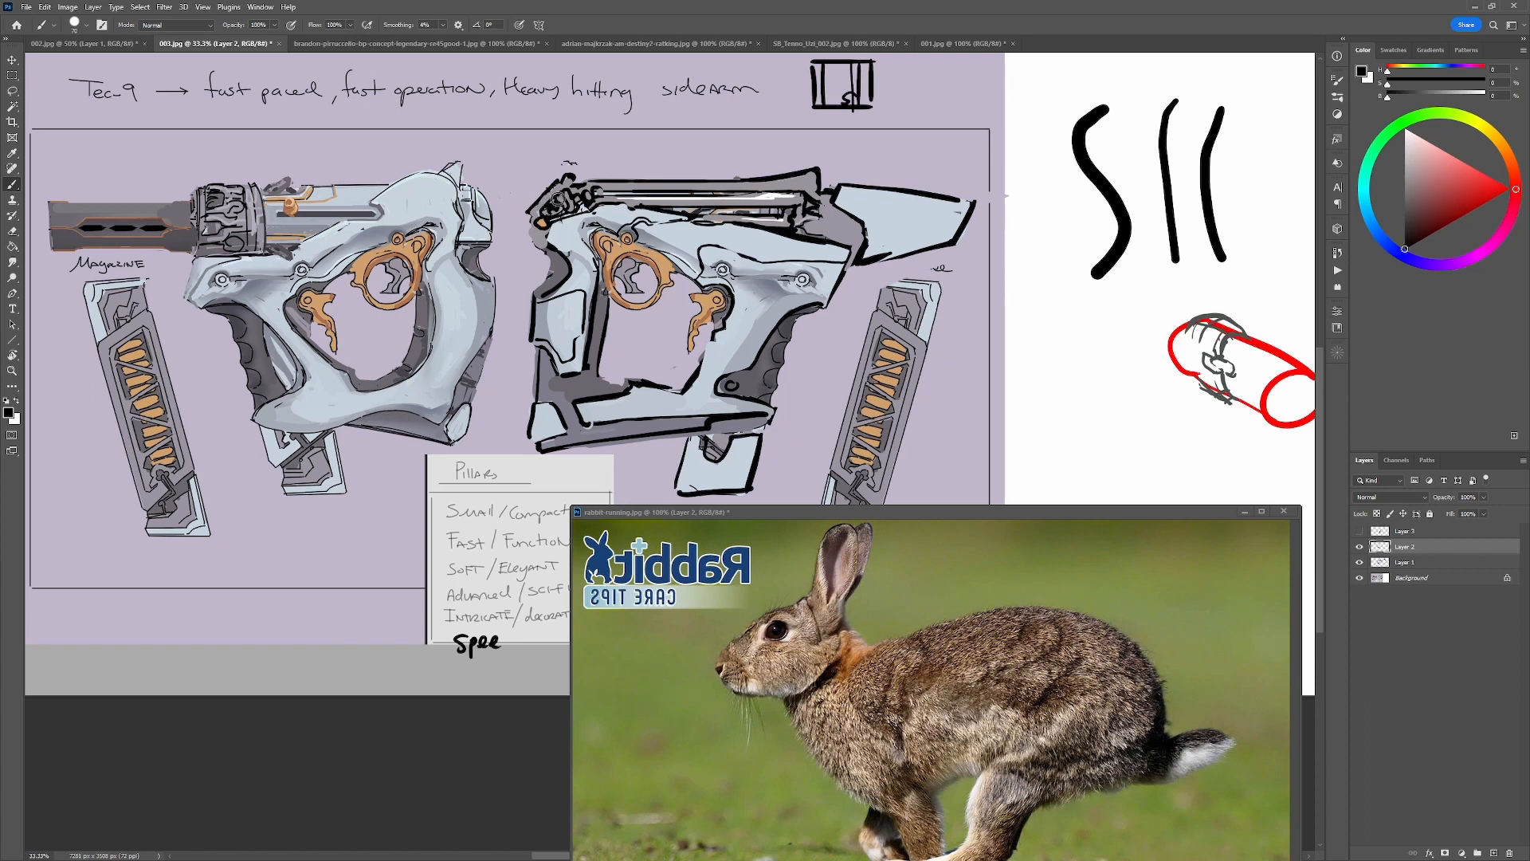
Try black strokes above the rear end of the right-facing gun's receiver, and undo them.
mouse_move(589, 154)
mouse_down()
mouse_move(611, 184)
mouse_move(550, 144)
mouse_up()
key(ctrl+z)
key(ctrl+z)
Sketch black mechanical detailing where the right-facing gun's receiver meets the pale blue barrel piece.
alt+click(695, 239)
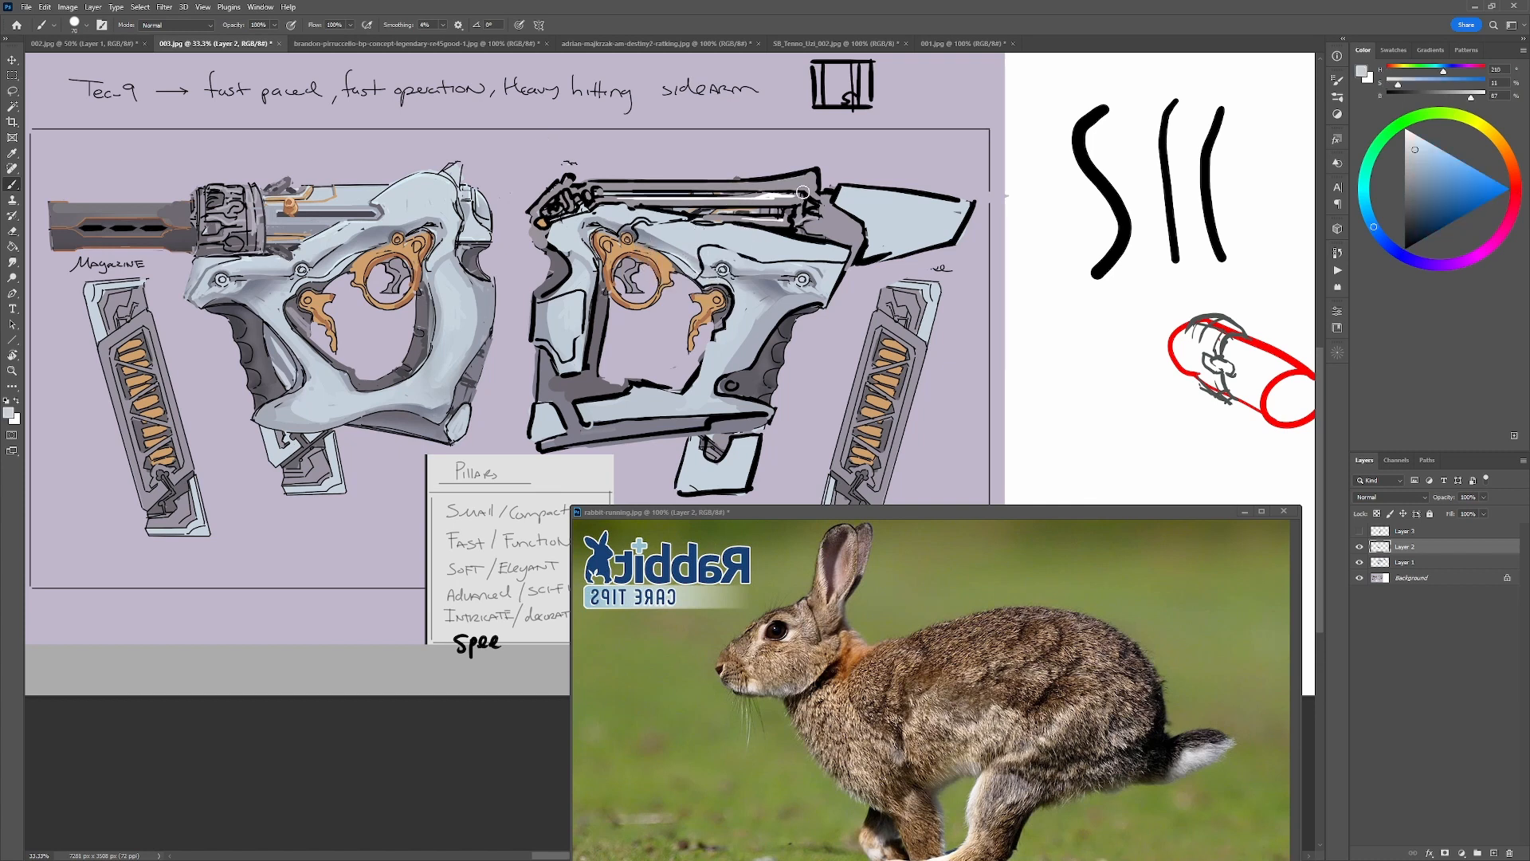
alt+click(745, 144)
mouse_move(667, 192)
mouse_down()
mouse_move(788, 193)
mouse_move(627, 211)
mouse_move(741, 190)
mouse_move(708, 210)
mouse_move(798, 207)
mouse_move(830, 238)
mouse_move(872, 232)
mouse_up()
key(d)
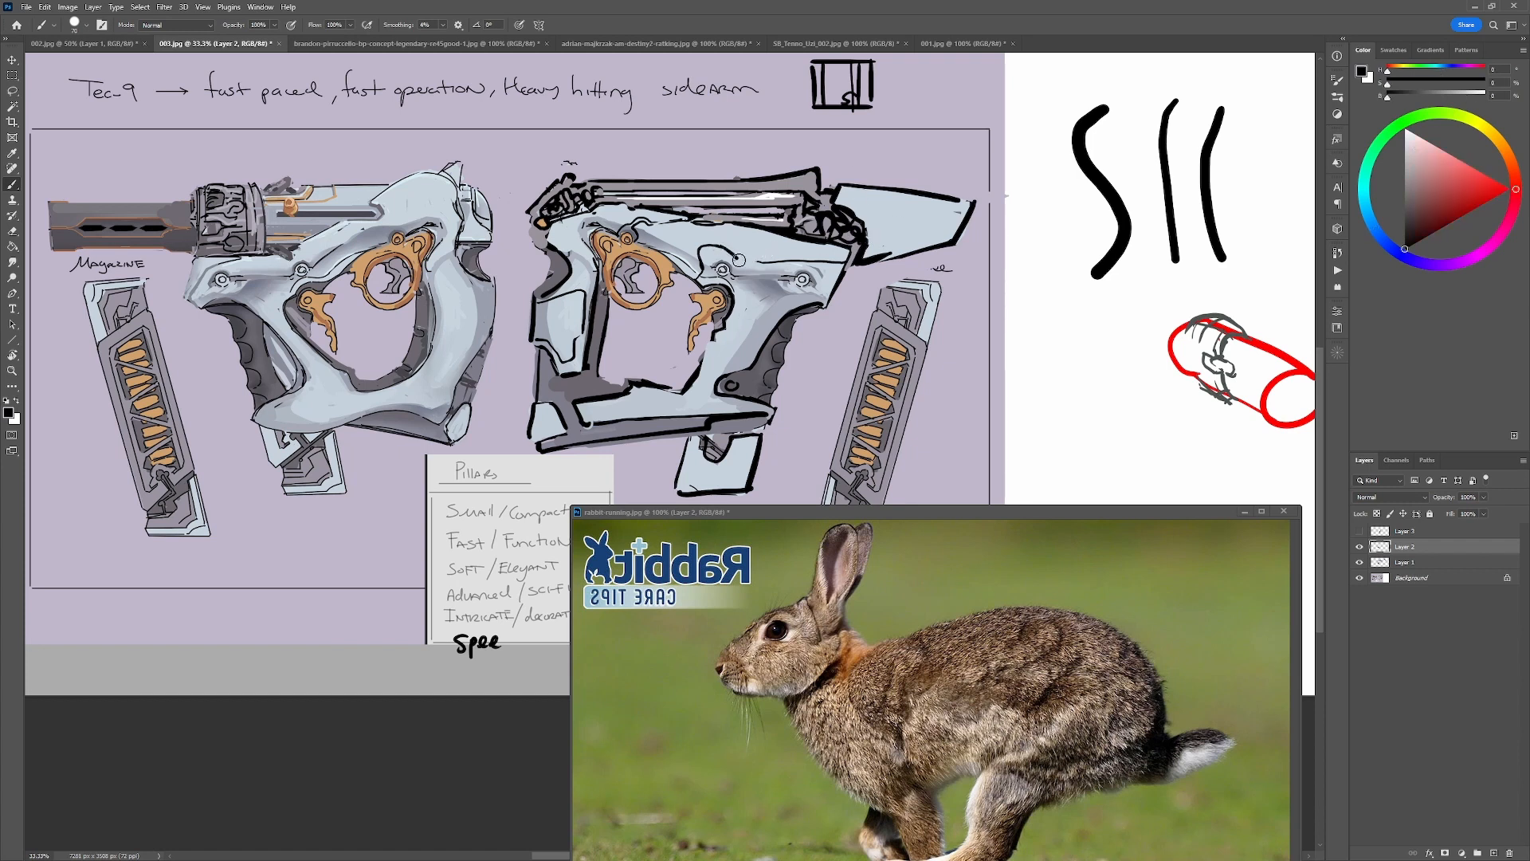
Refine the upper front frame around its pivot with pale blue fill and a stepped black contour line.
alt+click(707, 248)
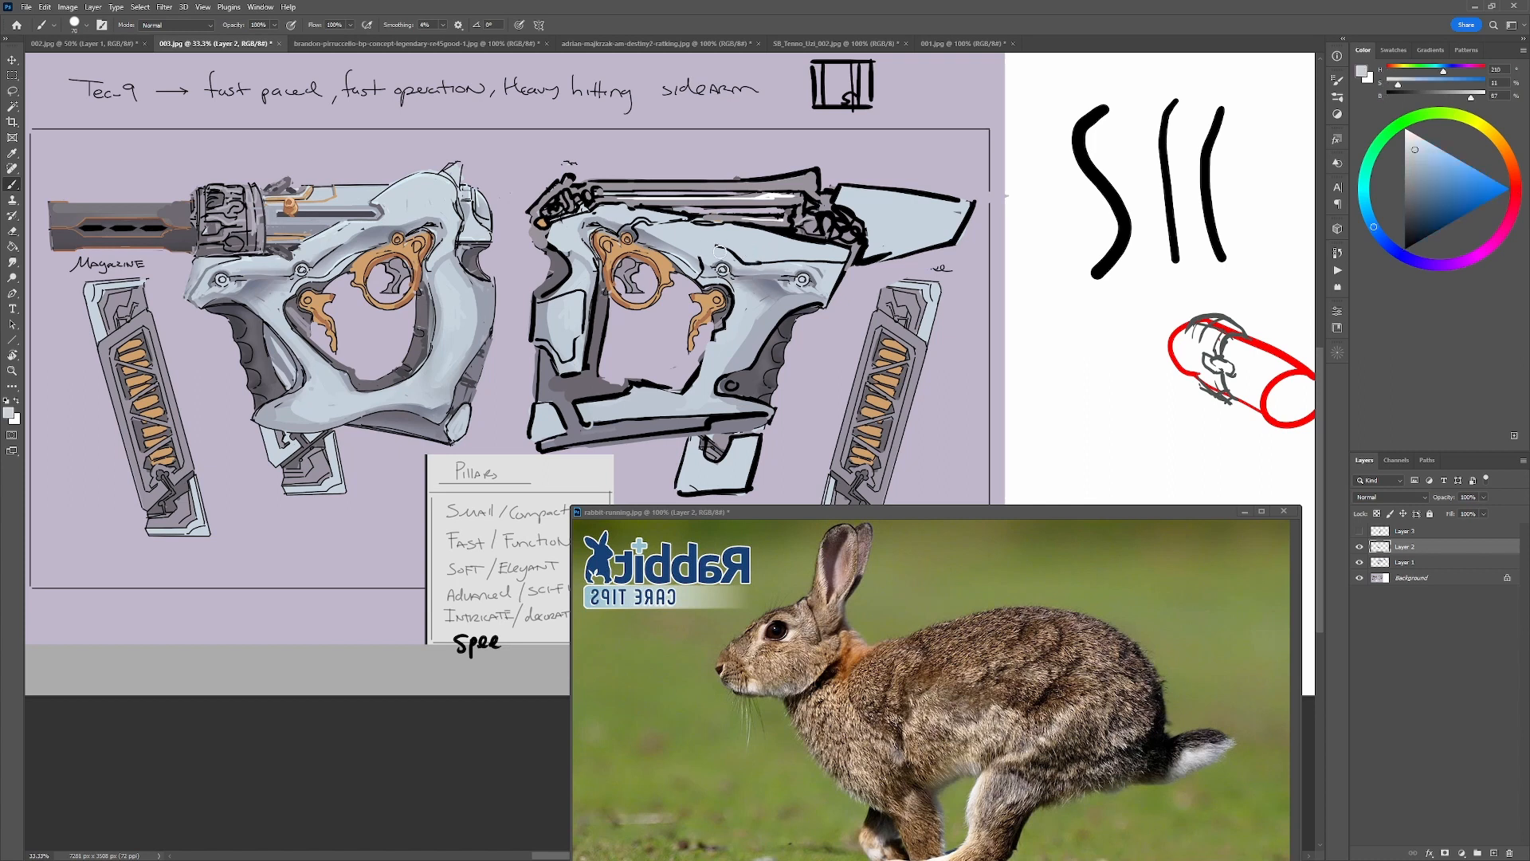
alt+click(703, 252)
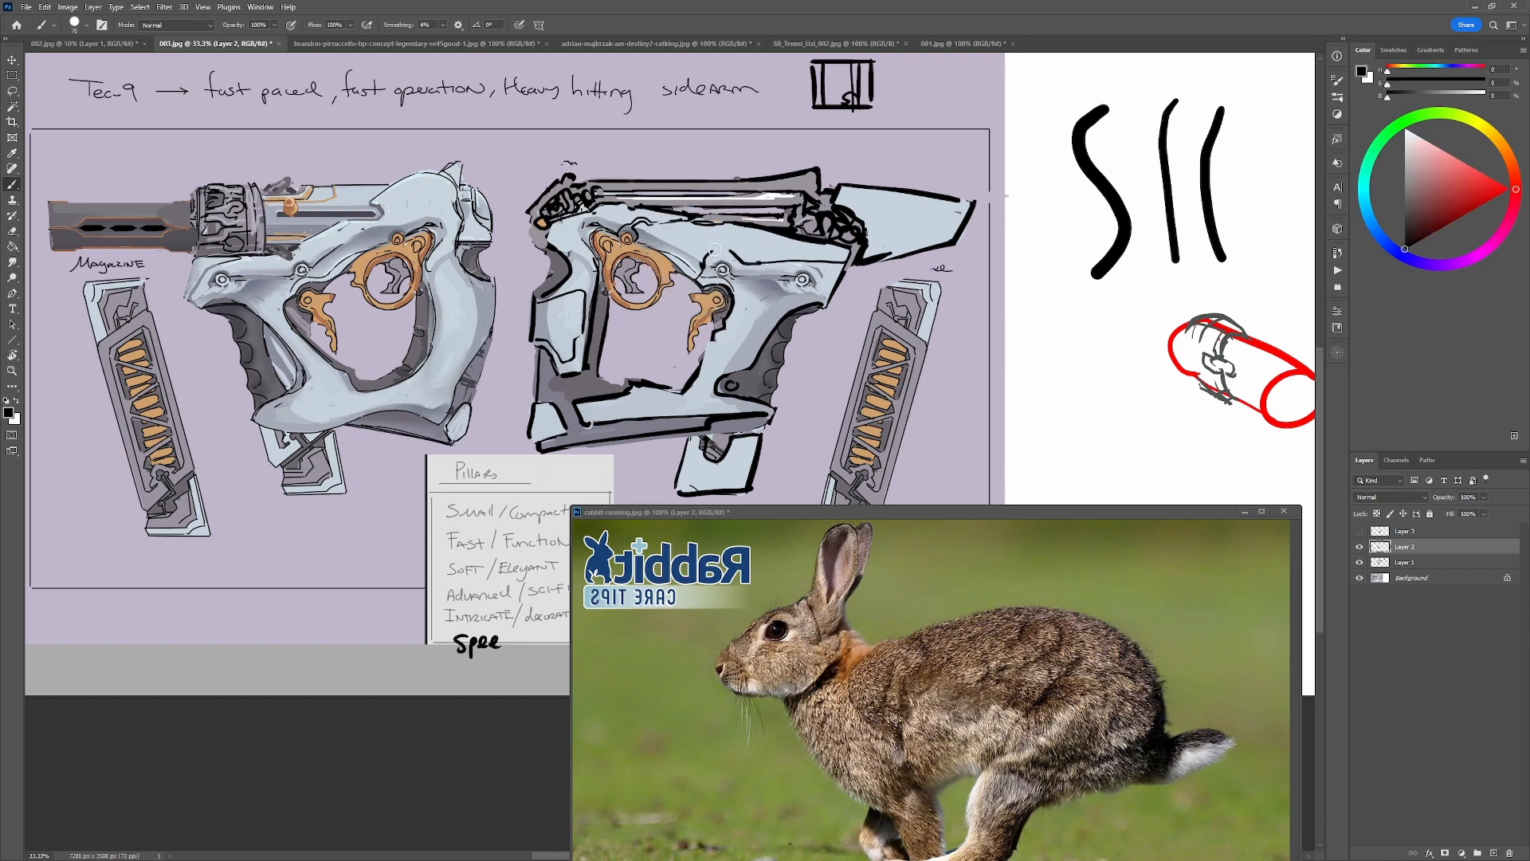
alt+click(749, 251)
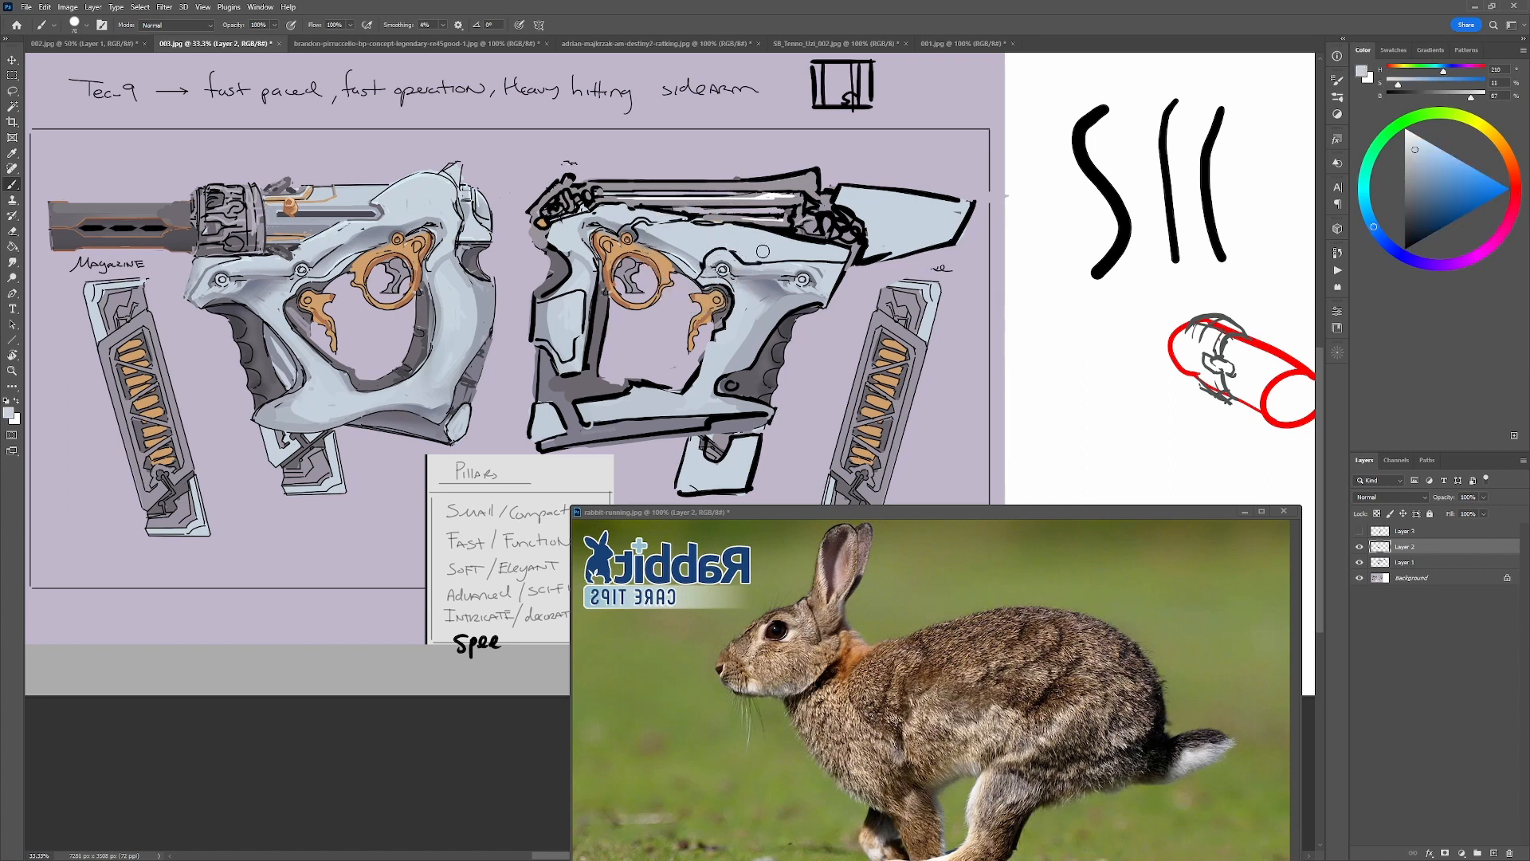
key(d)
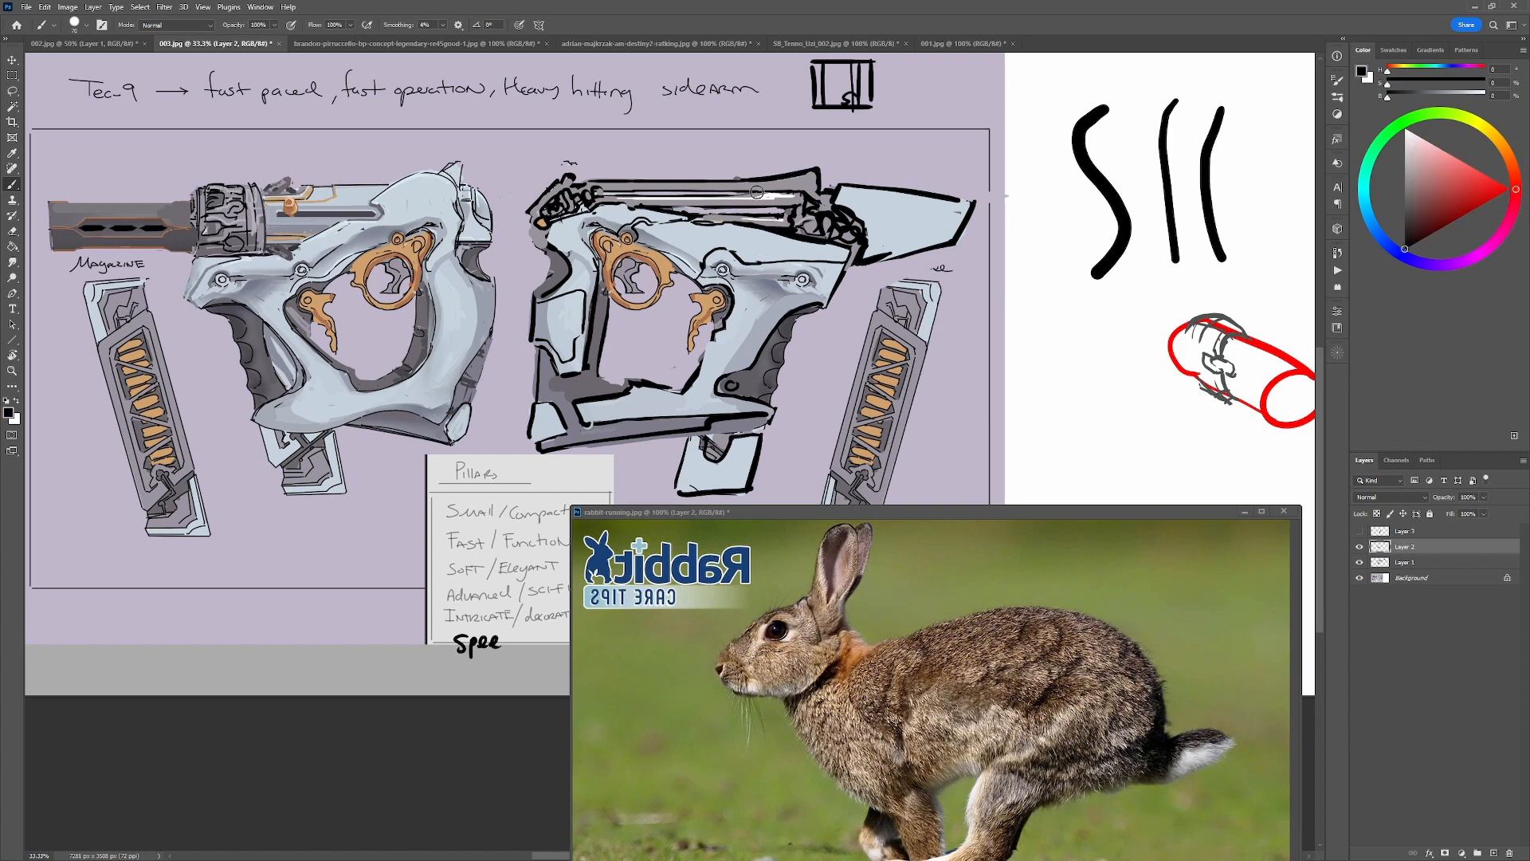
key(p)
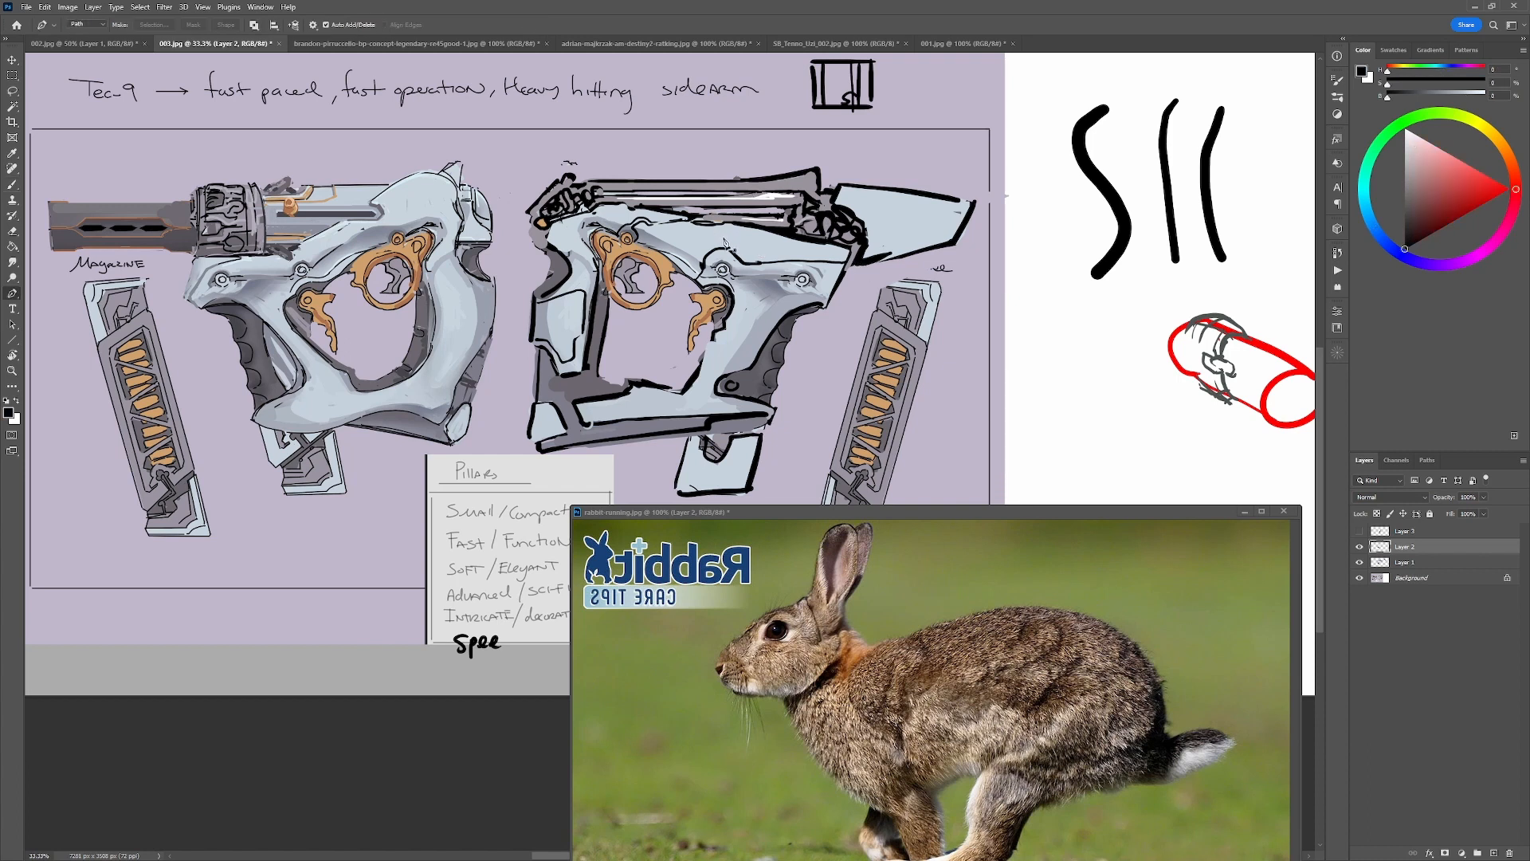
key(b)
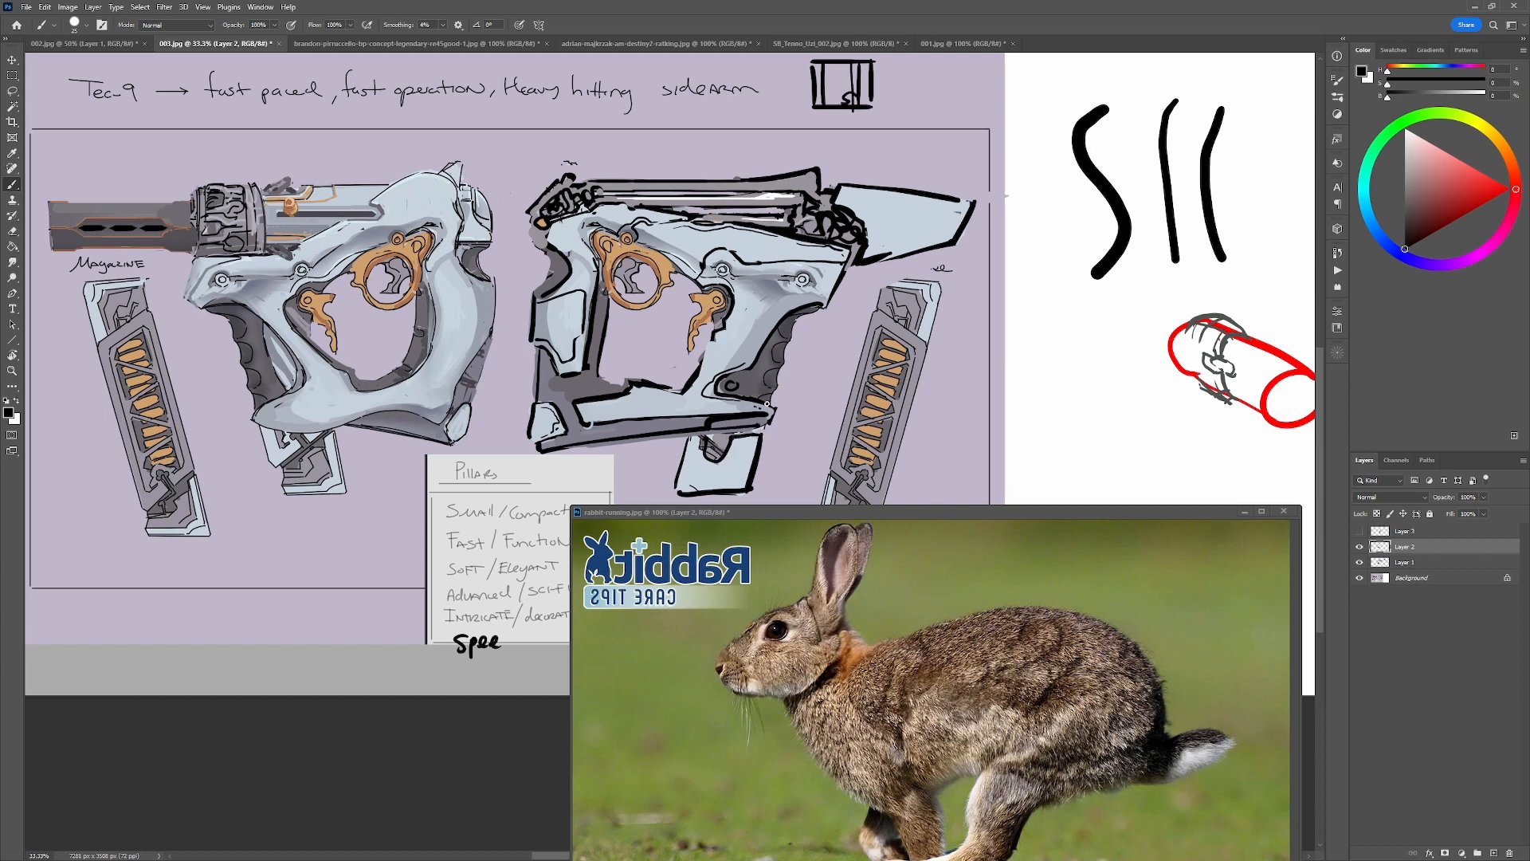
Draw a curved black panel line inside the right-facing gun's pale blue barrel piece and tidy it with pale blue.
key(ctrl+minus)
key(ctrl+plus)
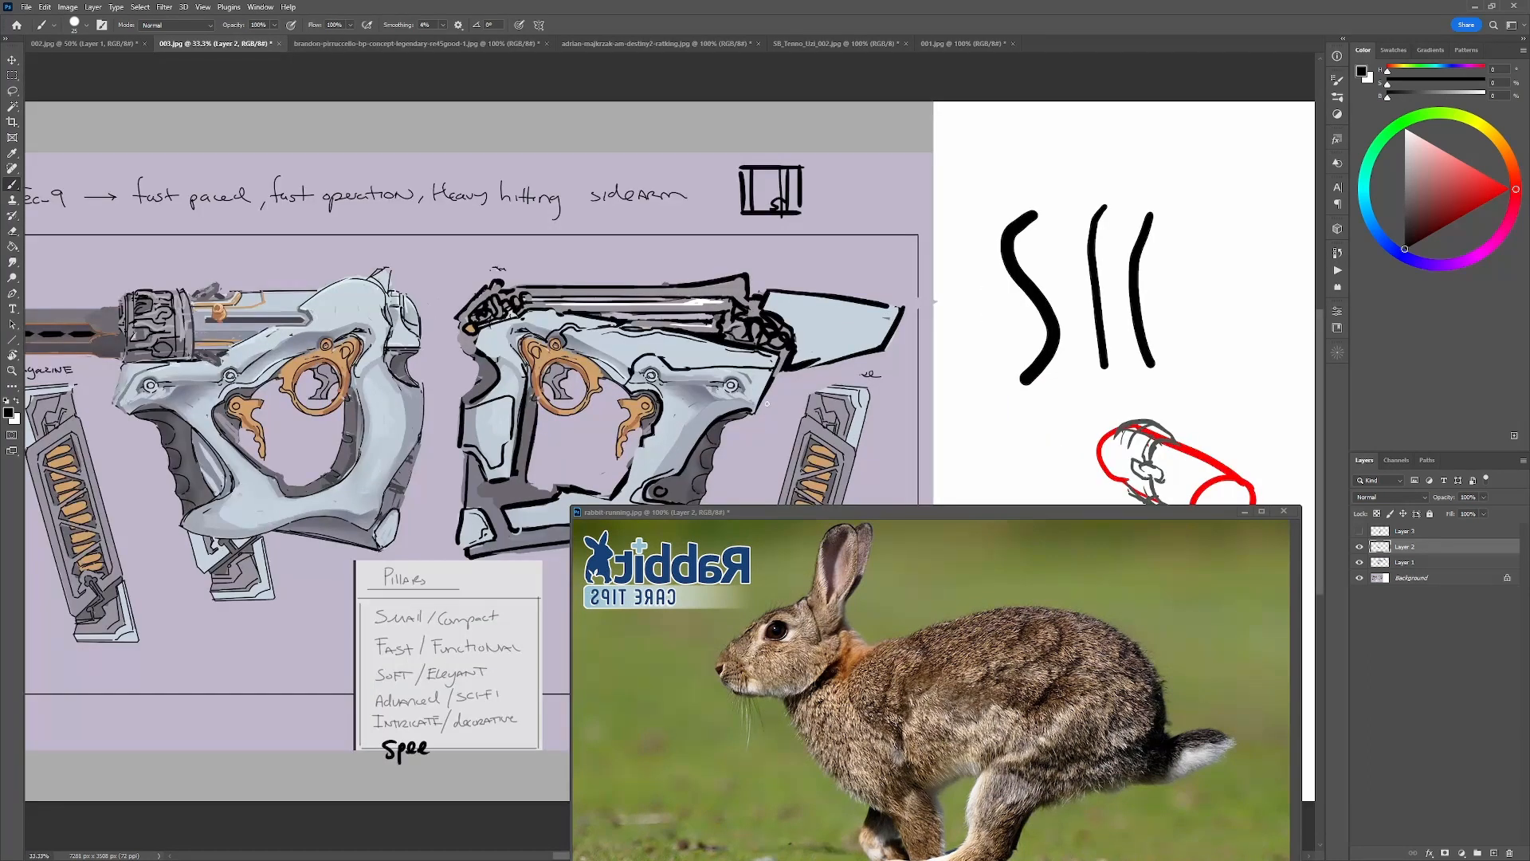
drag(768, 403, 819, 279)
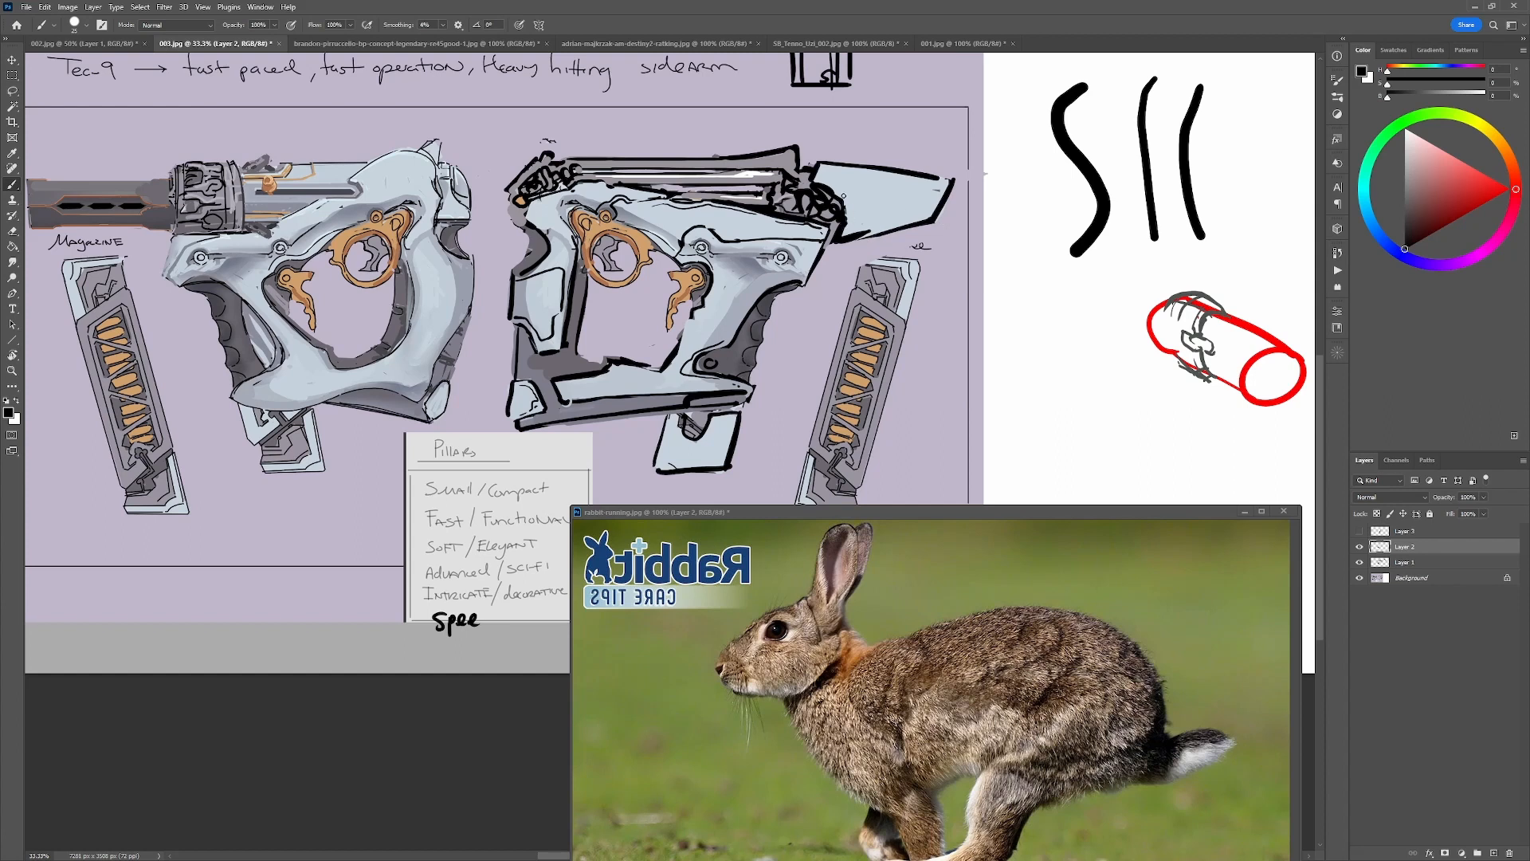
drag(815, 176, 914, 195)
key(ctrl+z)
drag(817, 177, 916, 219)
key(ctrl+z)
drag(818, 177, 896, 217)
alt+click(892, 220)
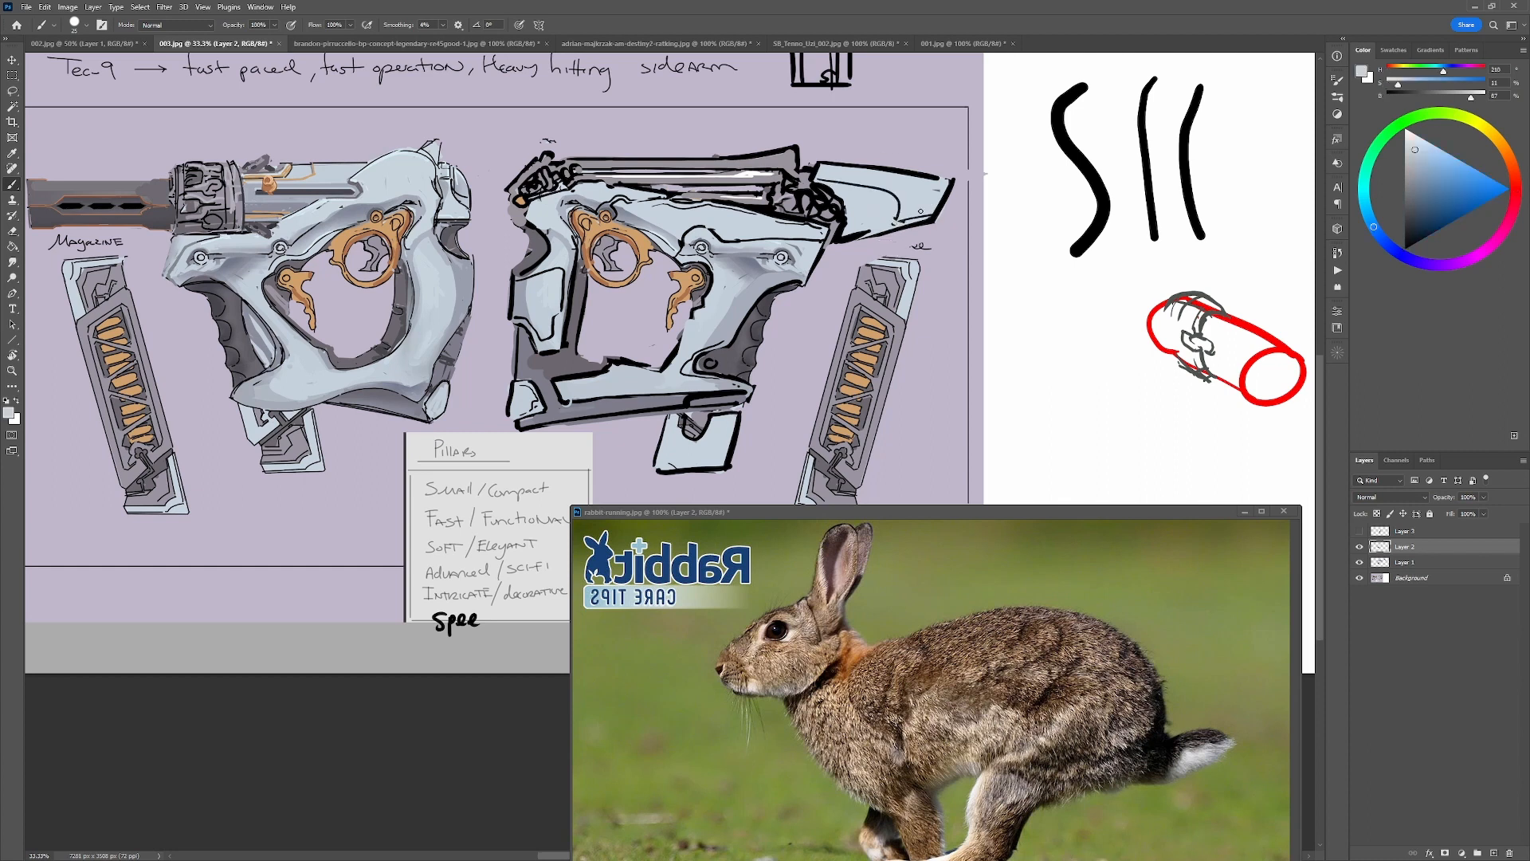
alt+click(941, 176)
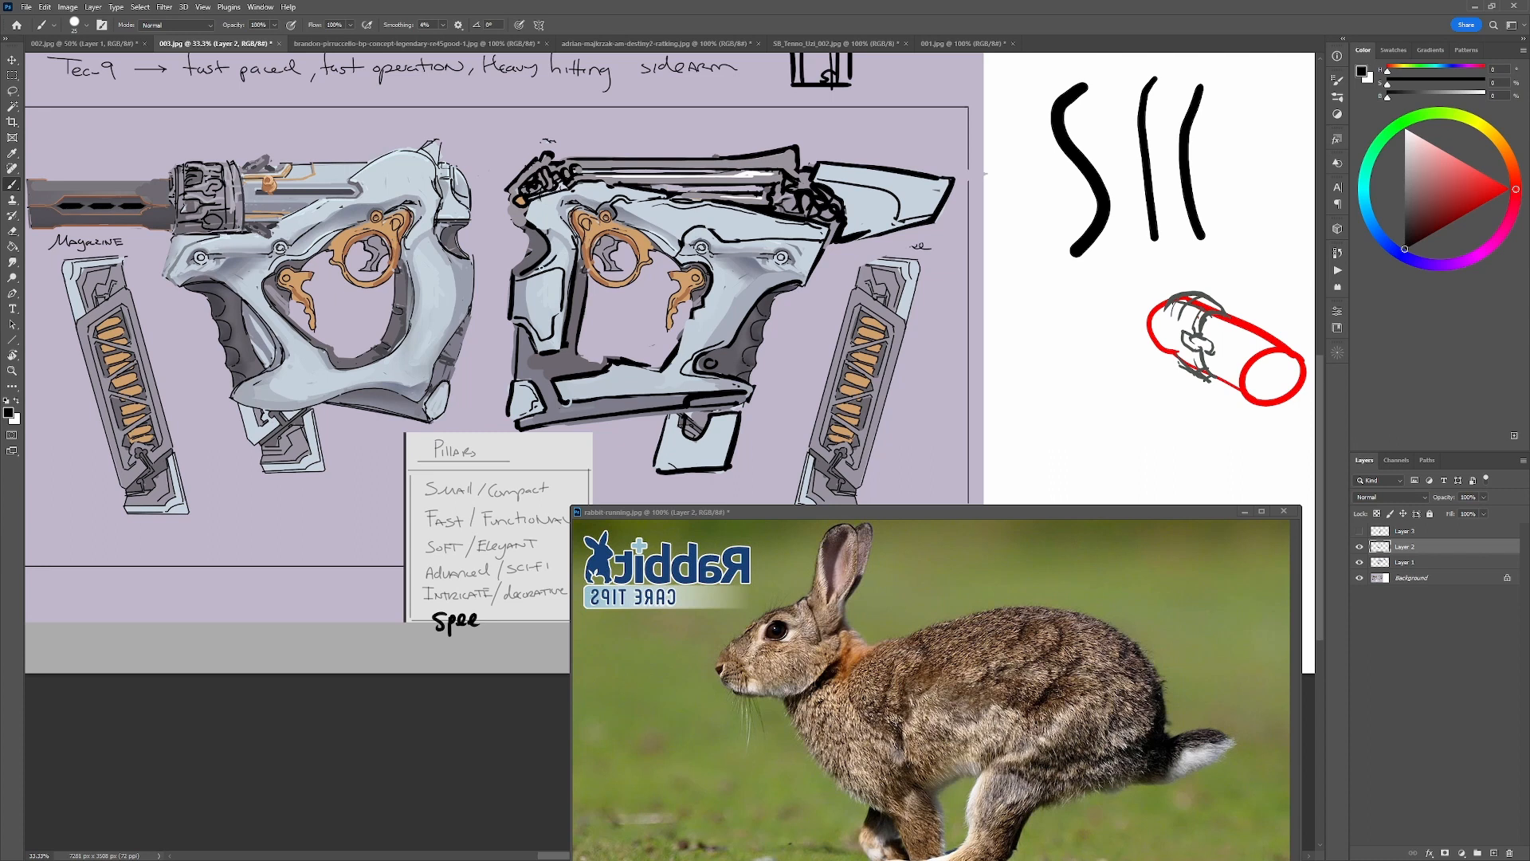
Clean up the opening's lower front corner with the background lilac and redraw its edge in black.
drag(534, 271, 537, 270)
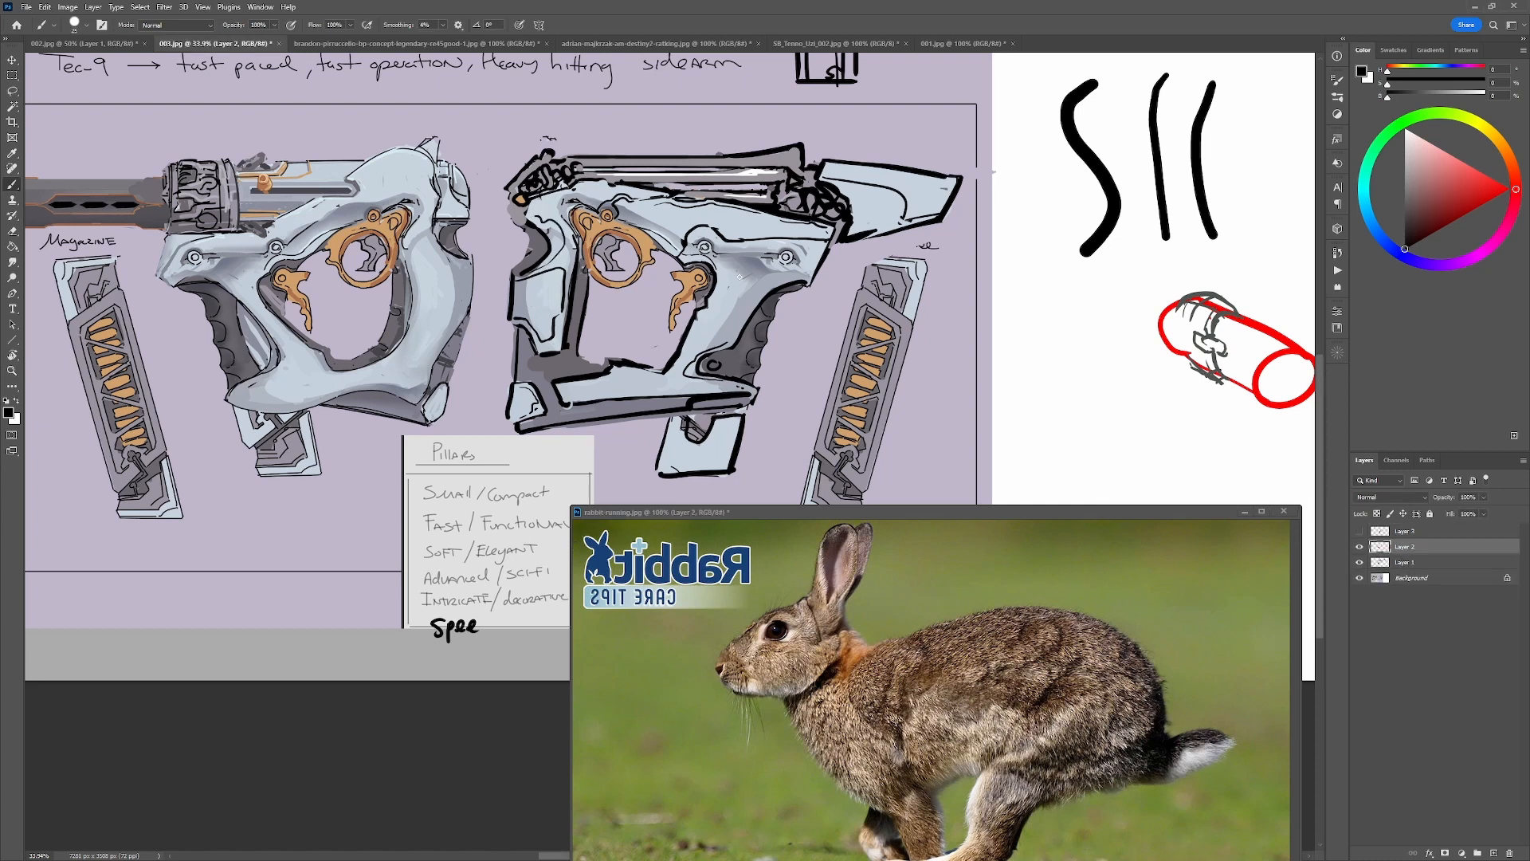
alt+click(676, 346)
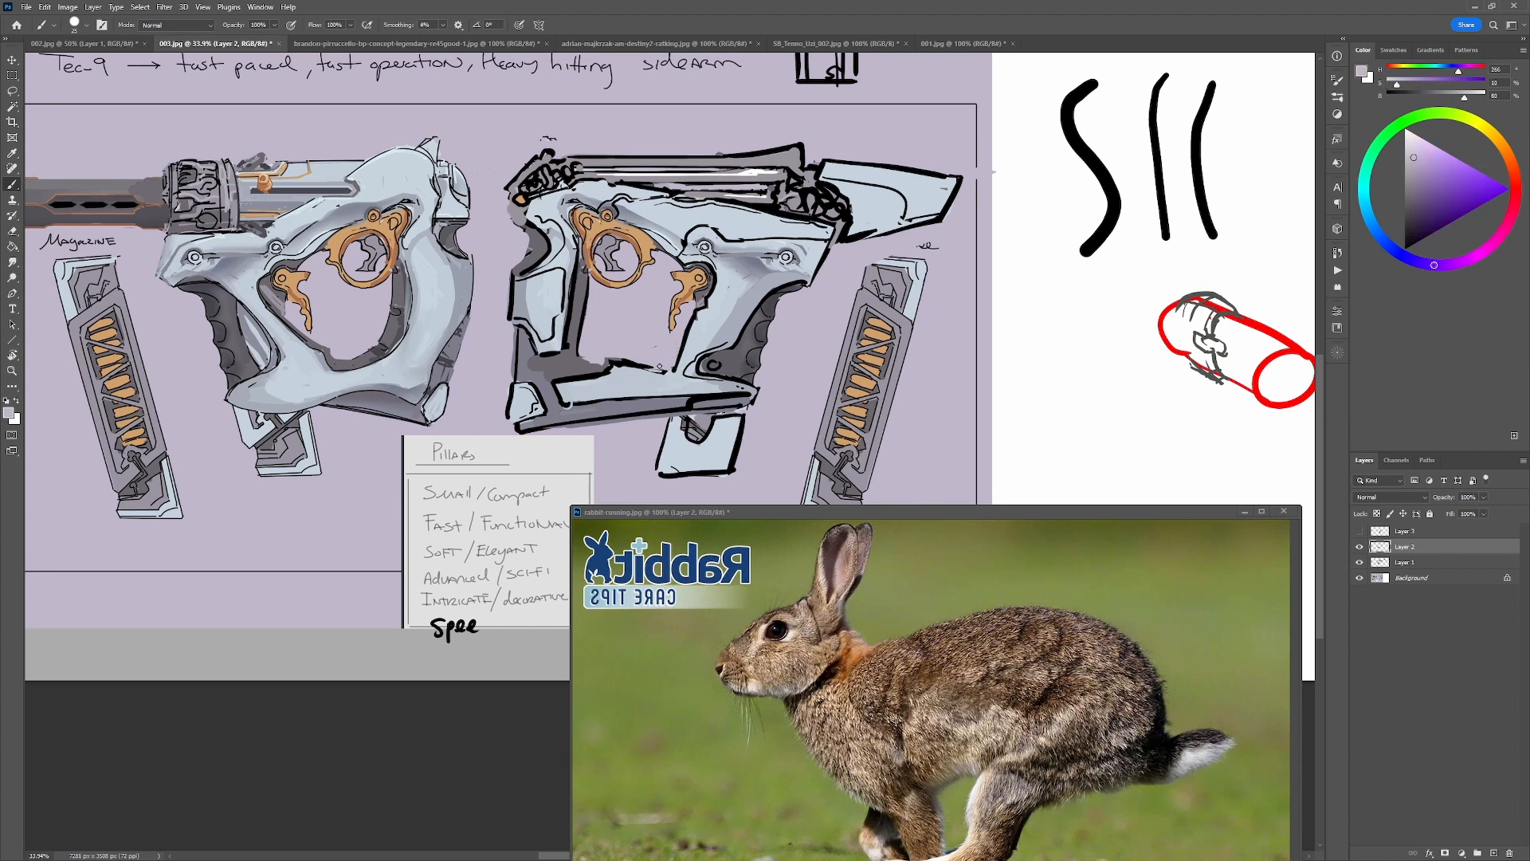
key(d)
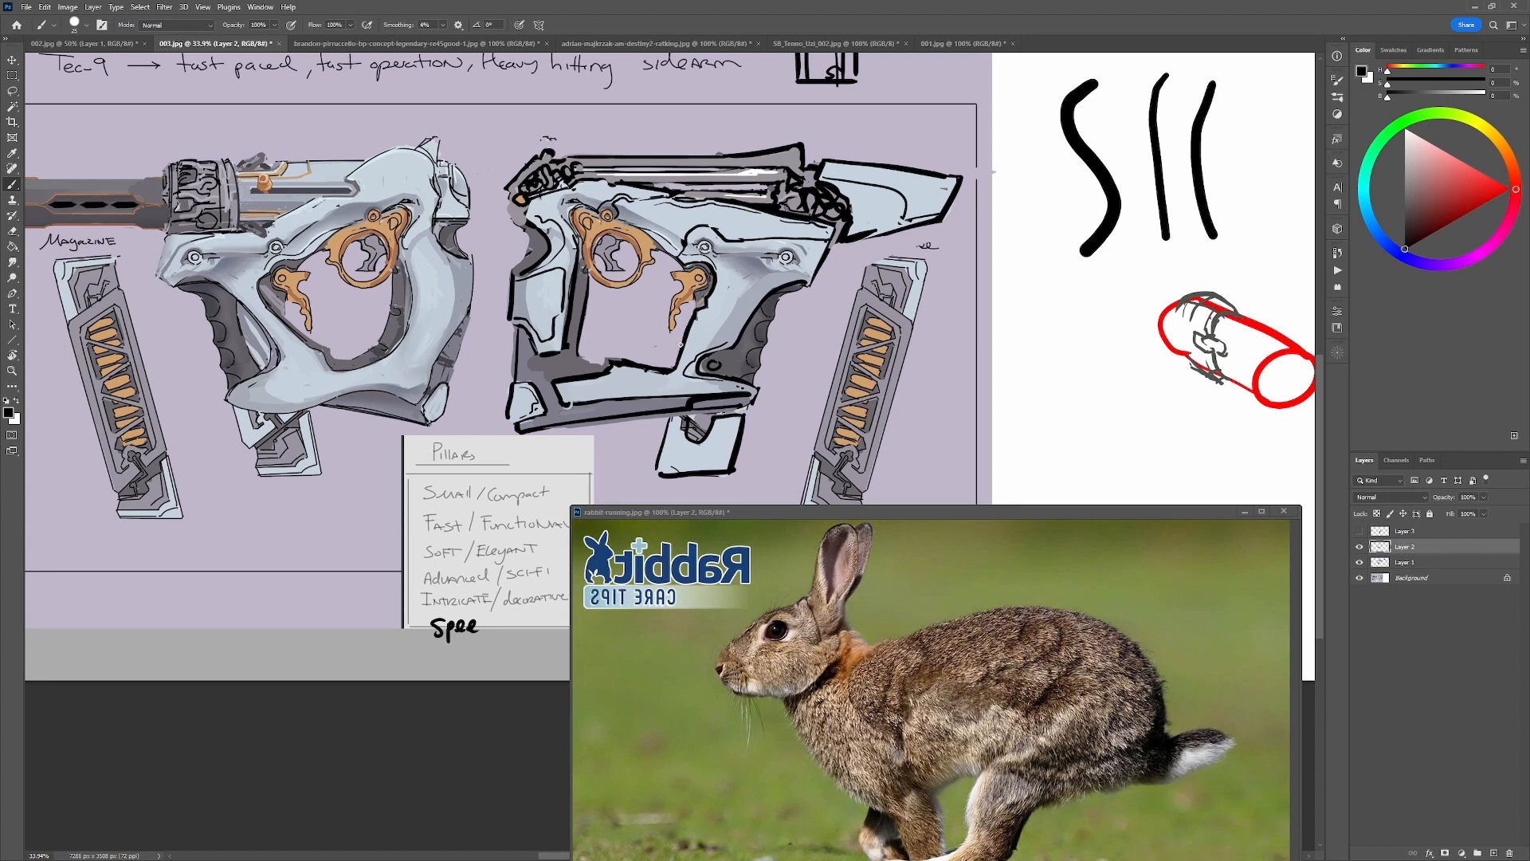
Try black strokes across the lower front frame and grip area, and undo them.
mouse_move(697, 390)
mouse_down()
mouse_move(587, 376)
mouse_move(687, 424)
mouse_up()
key(ctrl+z)
mouse_move(690, 342)
mouse_down()
mouse_move(782, 339)
mouse_move(761, 303)
mouse_up()
key(ctrl+z)
mouse_move(687, 360)
mouse_down()
mouse_move(763, 388)
mouse_move(691, 356)
mouse_up()
key(ctrl+z)
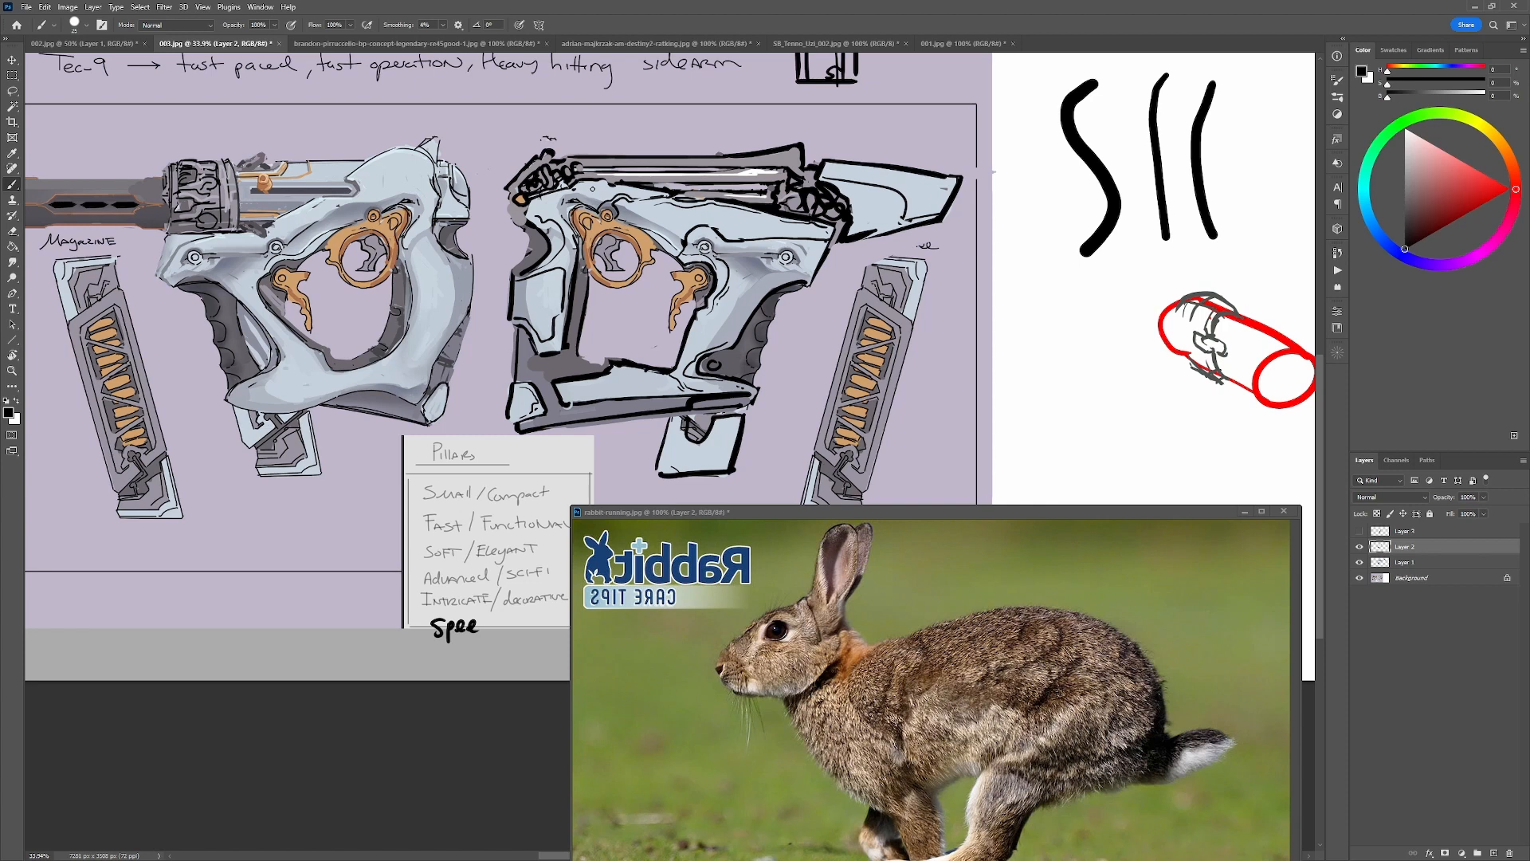
Try a black stroke along the upper front frame beneath the barrel and undo it.
alt+click(811, 282)
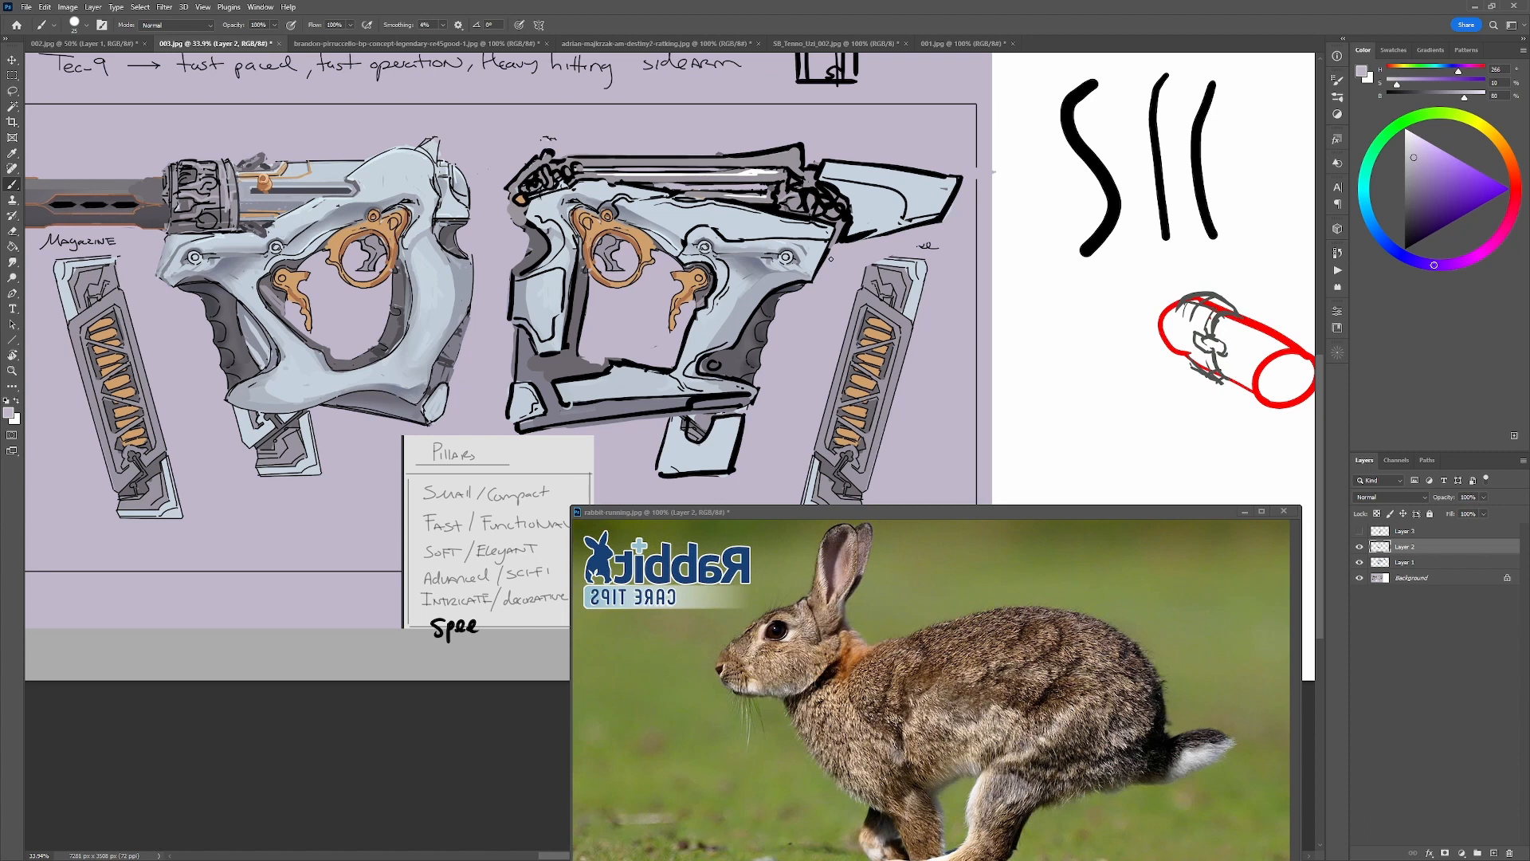
alt+click(570, 209)
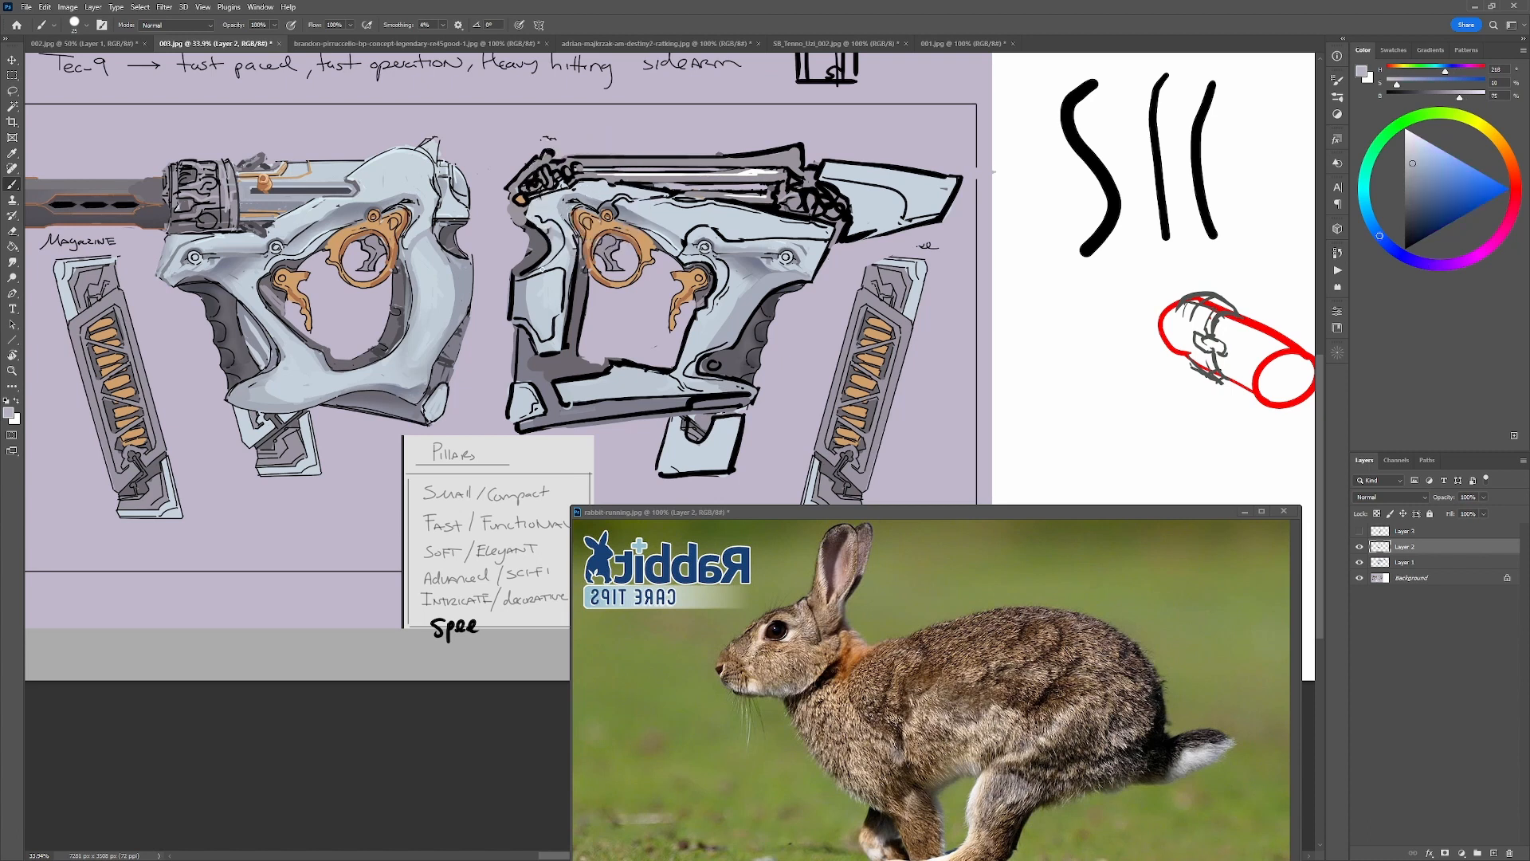
key(d)
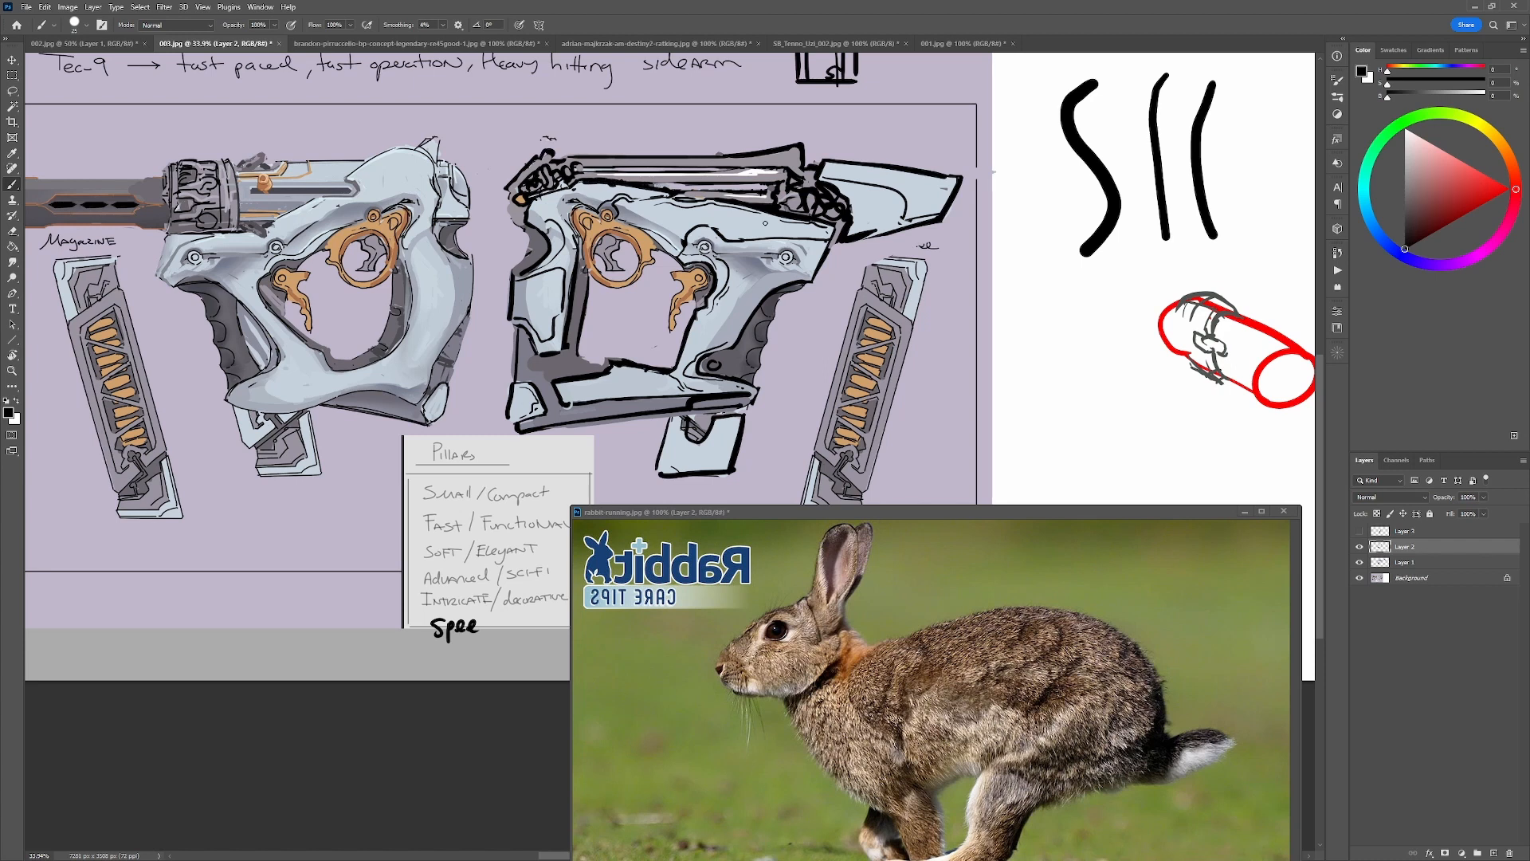
mouse_move(867, 245)
mouse_down()
mouse_move(583, 163)
mouse_move(481, 317)
mouse_move(765, 231)
mouse_up()
key(ctrl+z)
Redraw the inner rear edge and lower rear corner of the right-facing gun's opening in black, cleaning it with background lilac.
alt+click(645, 393)
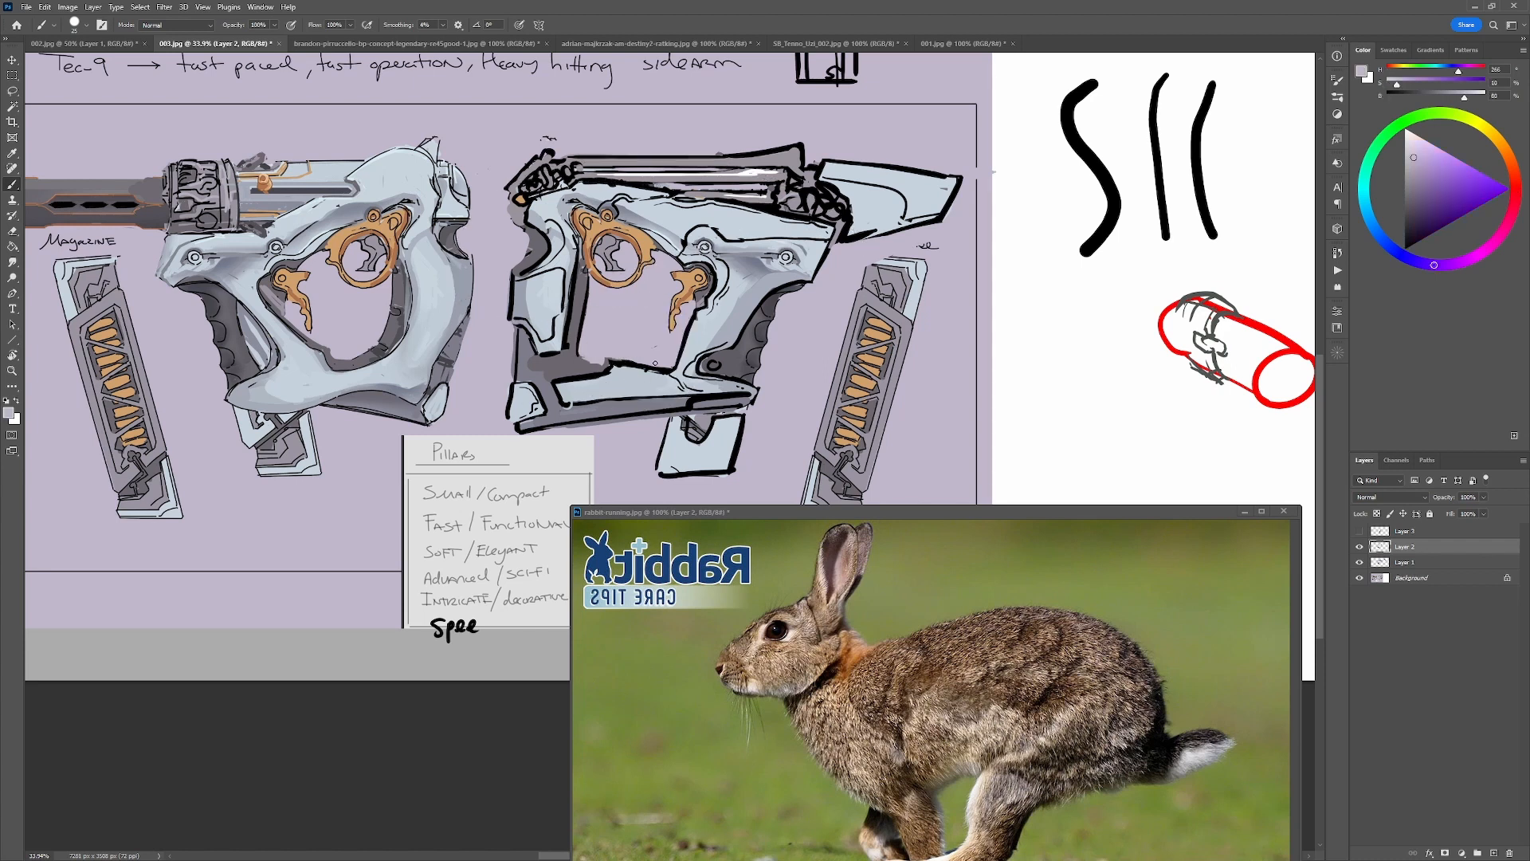
key(d)
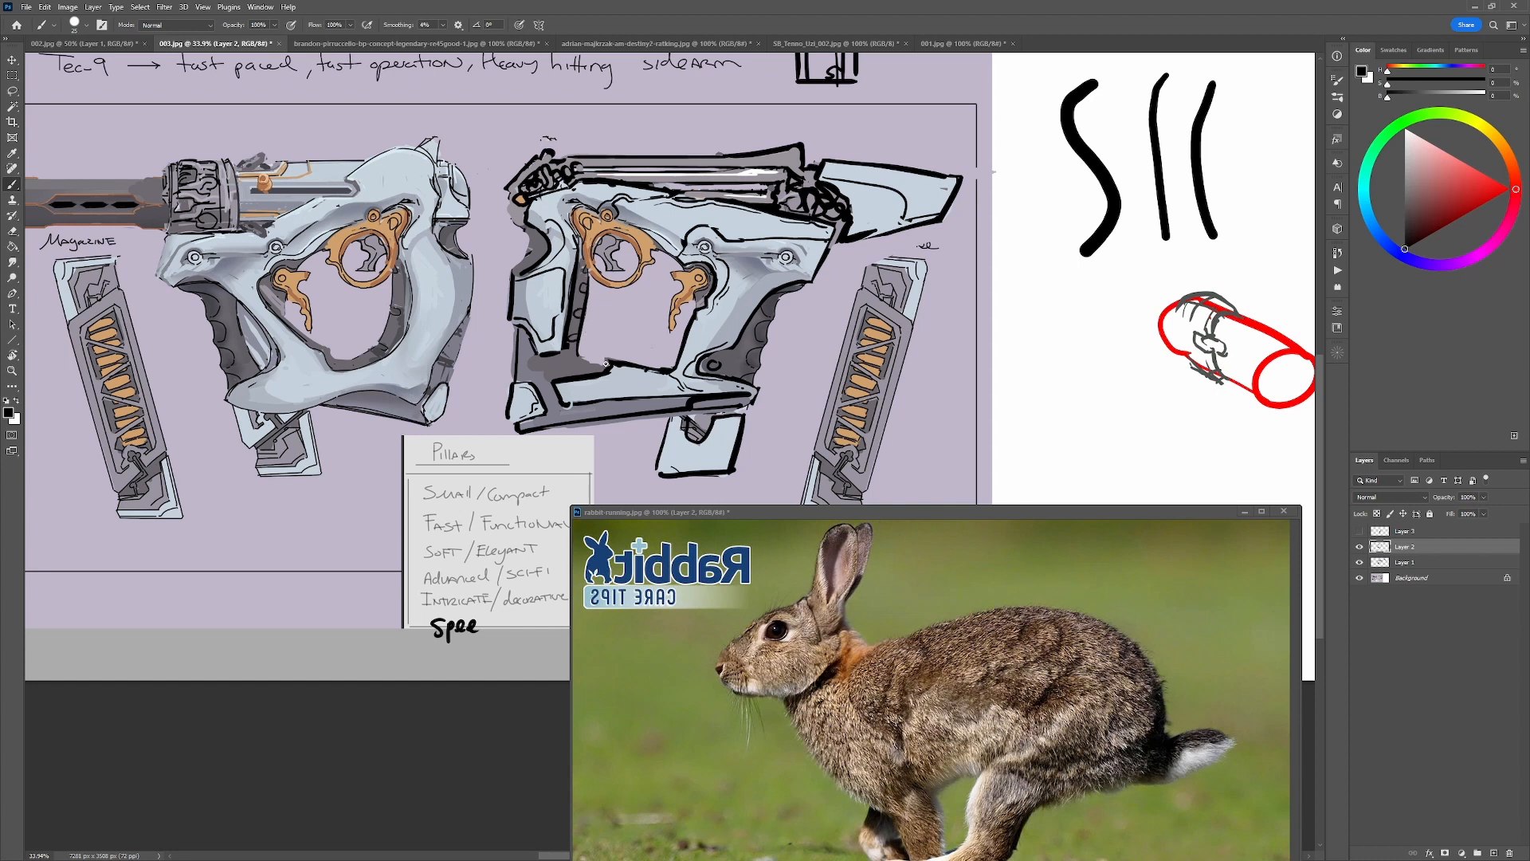
key(ctrl+z)
drag(578, 356, 610, 366)
key(ctrl+z)
key(ctrl+z)
drag(590, 361, 592, 367)
Touch up the lower frame with pale blue and add a black contour line along its rear lower strip.
alt+click(736, 231)
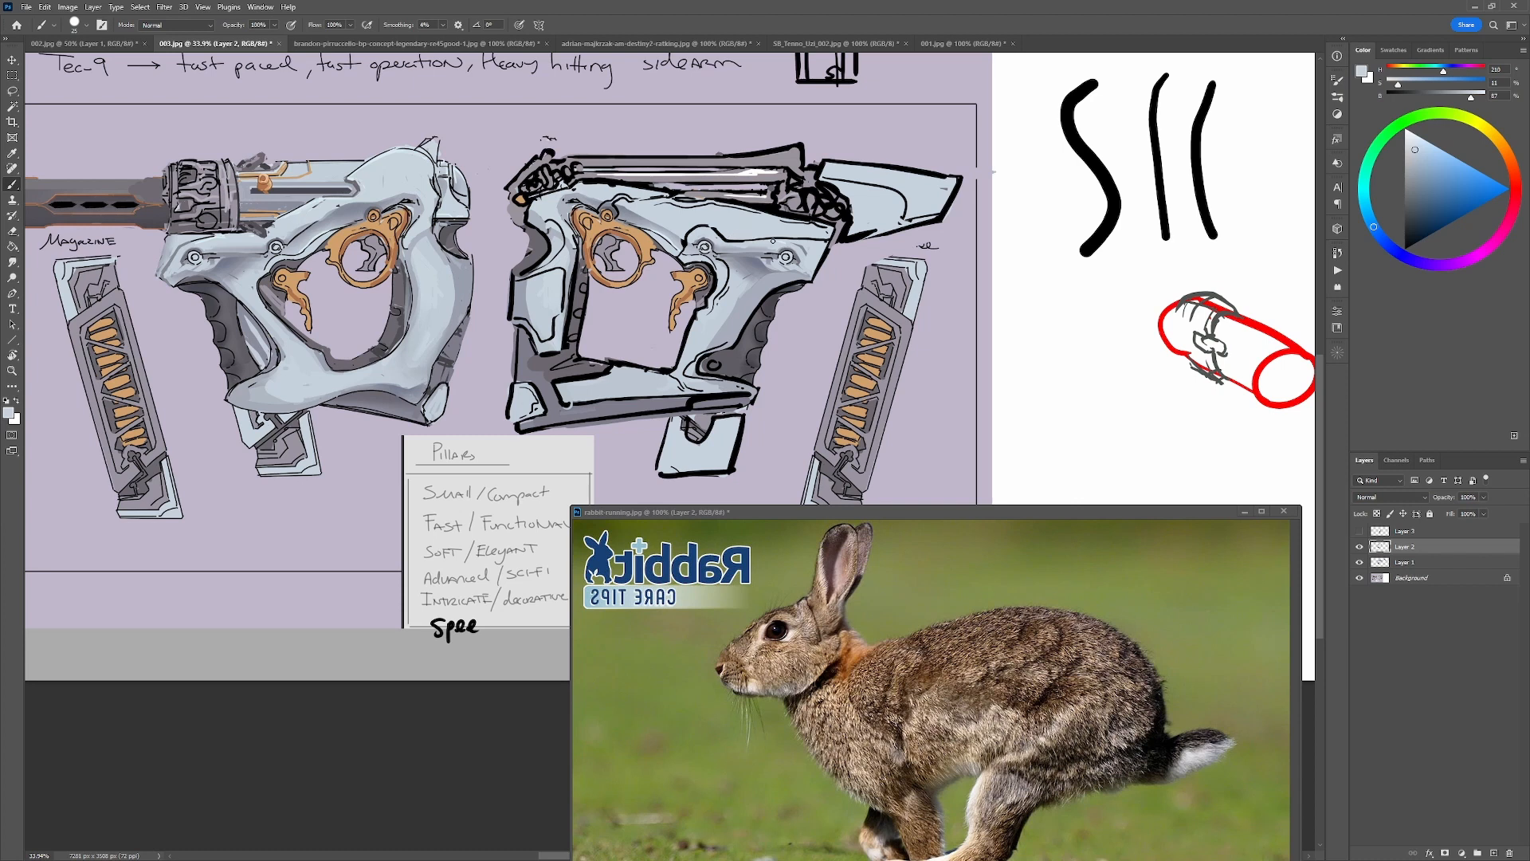
key(d)
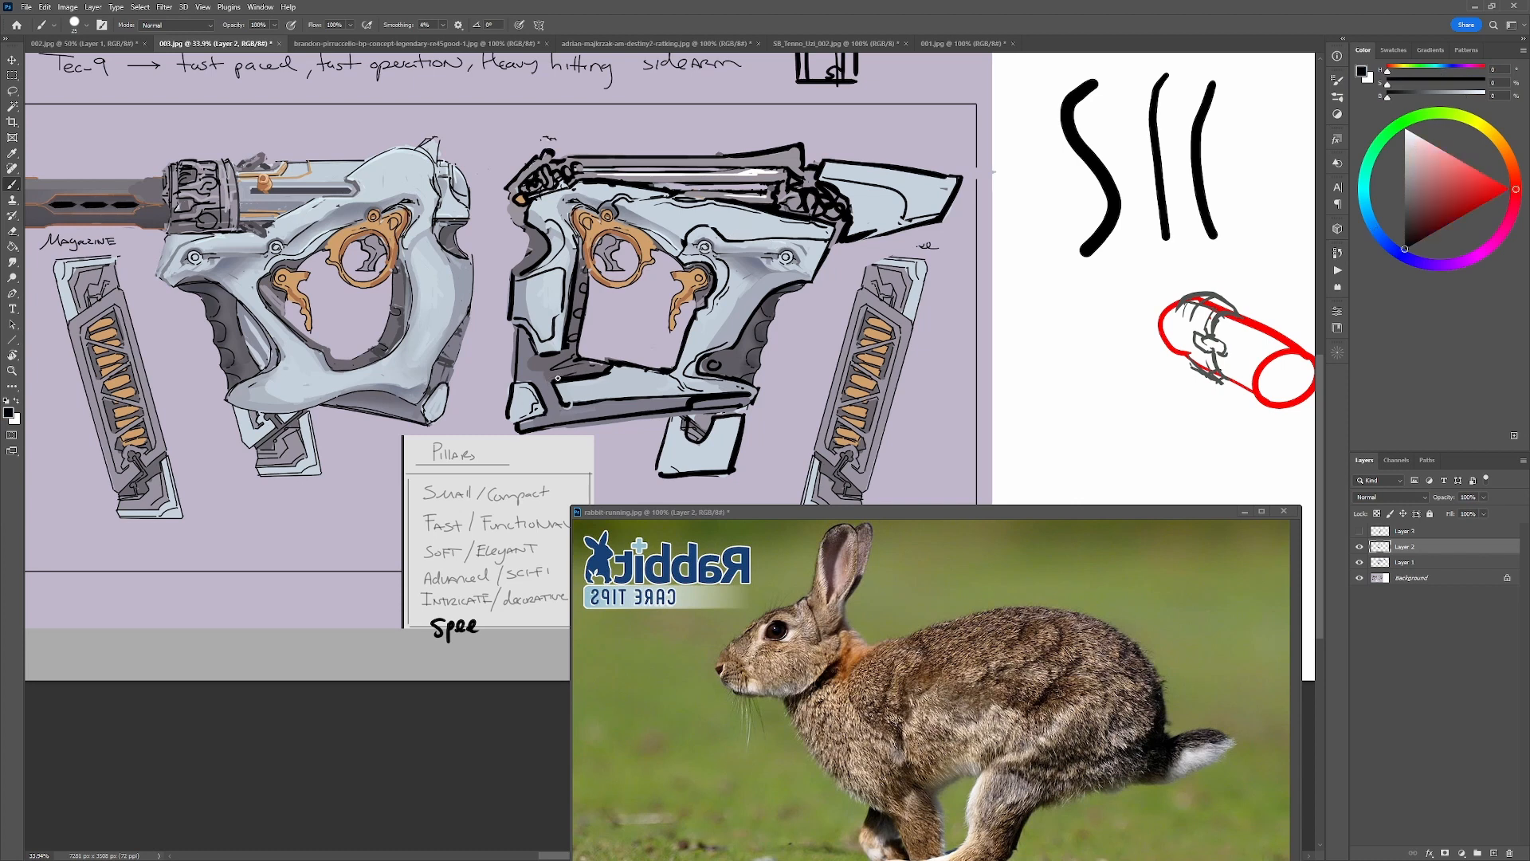
mouse_move(544, 373)
mouse_down()
mouse_move(535, 386)
mouse_move(570, 413)
mouse_up()
Reshape the trigger inside the orange ring of the right-facing gun with background lilac and a curved black outline.
alt+click(621, 270)
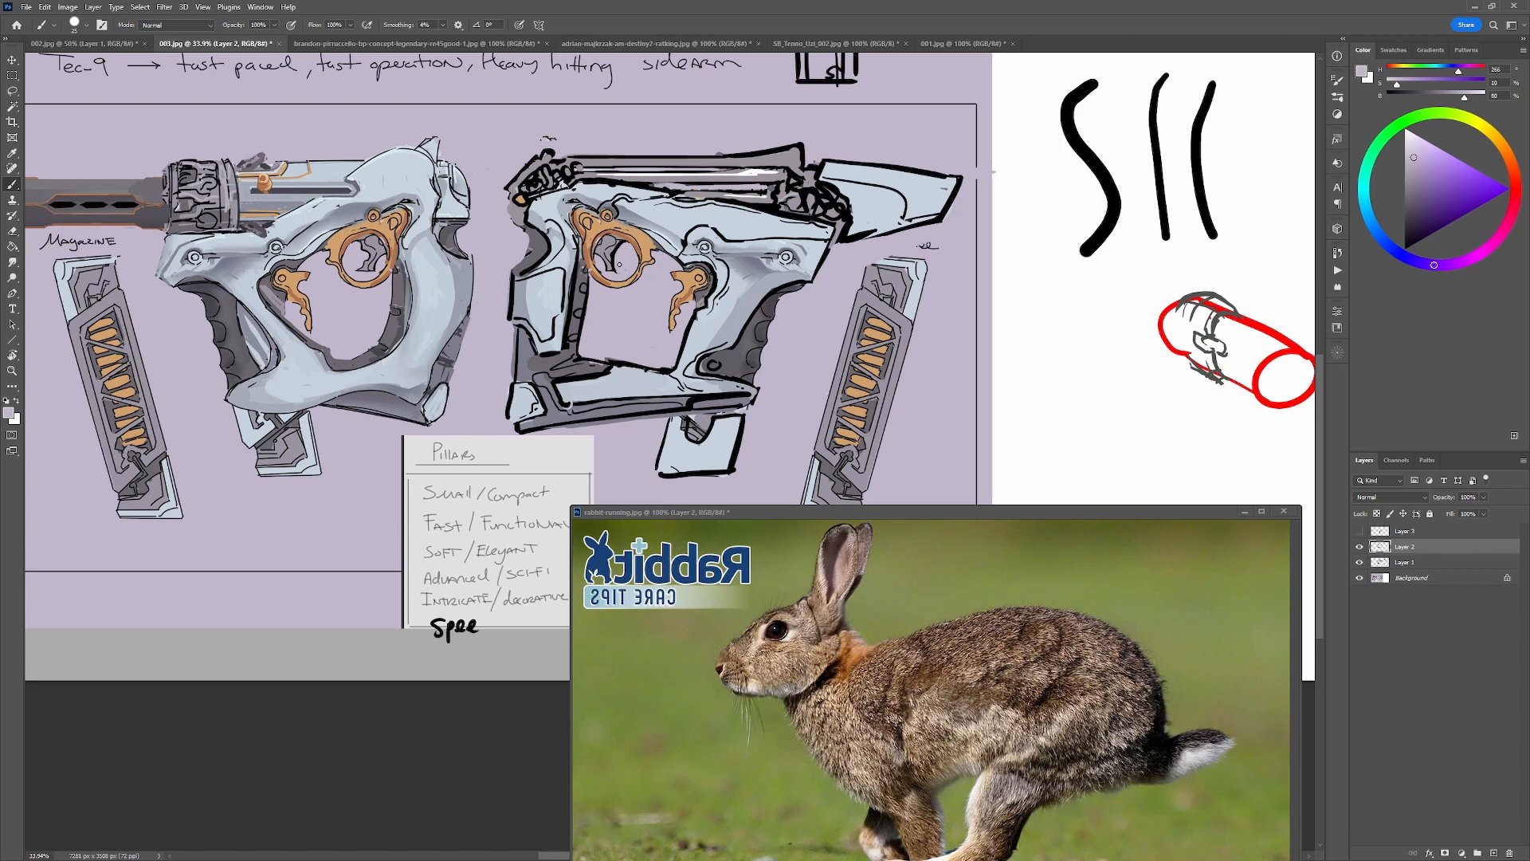
alt+click(614, 261)
drag(615, 271, 604, 254)
key(ctrl+z)
alt+click(604, 269)
alt+click(615, 257)
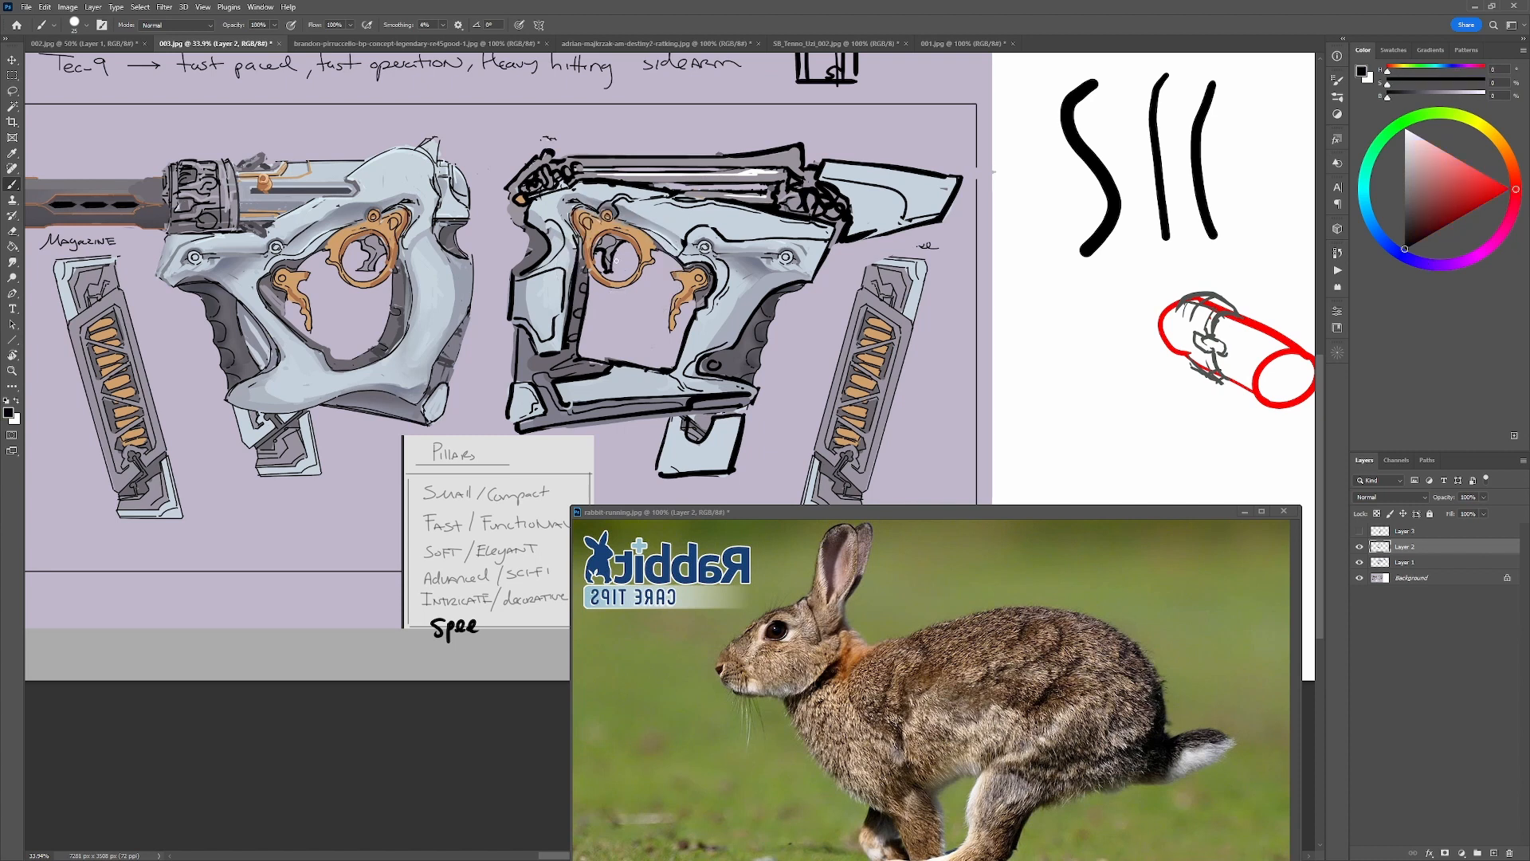
alt+click(620, 262)
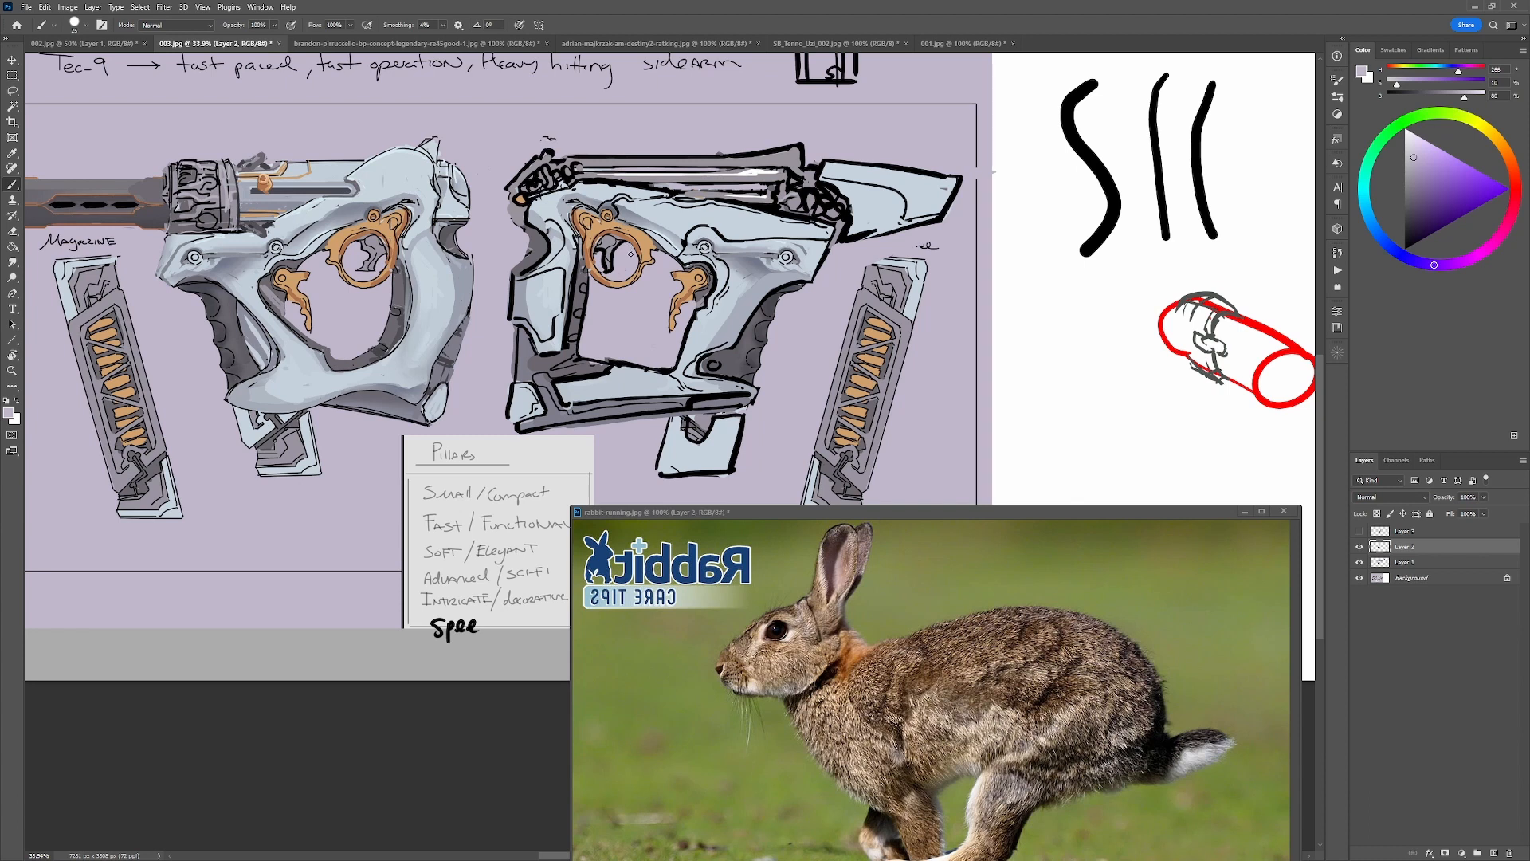
alt+click(630, 255)
drag(638, 246, 630, 275)
alt+click(638, 248)
key(ctrl+z)
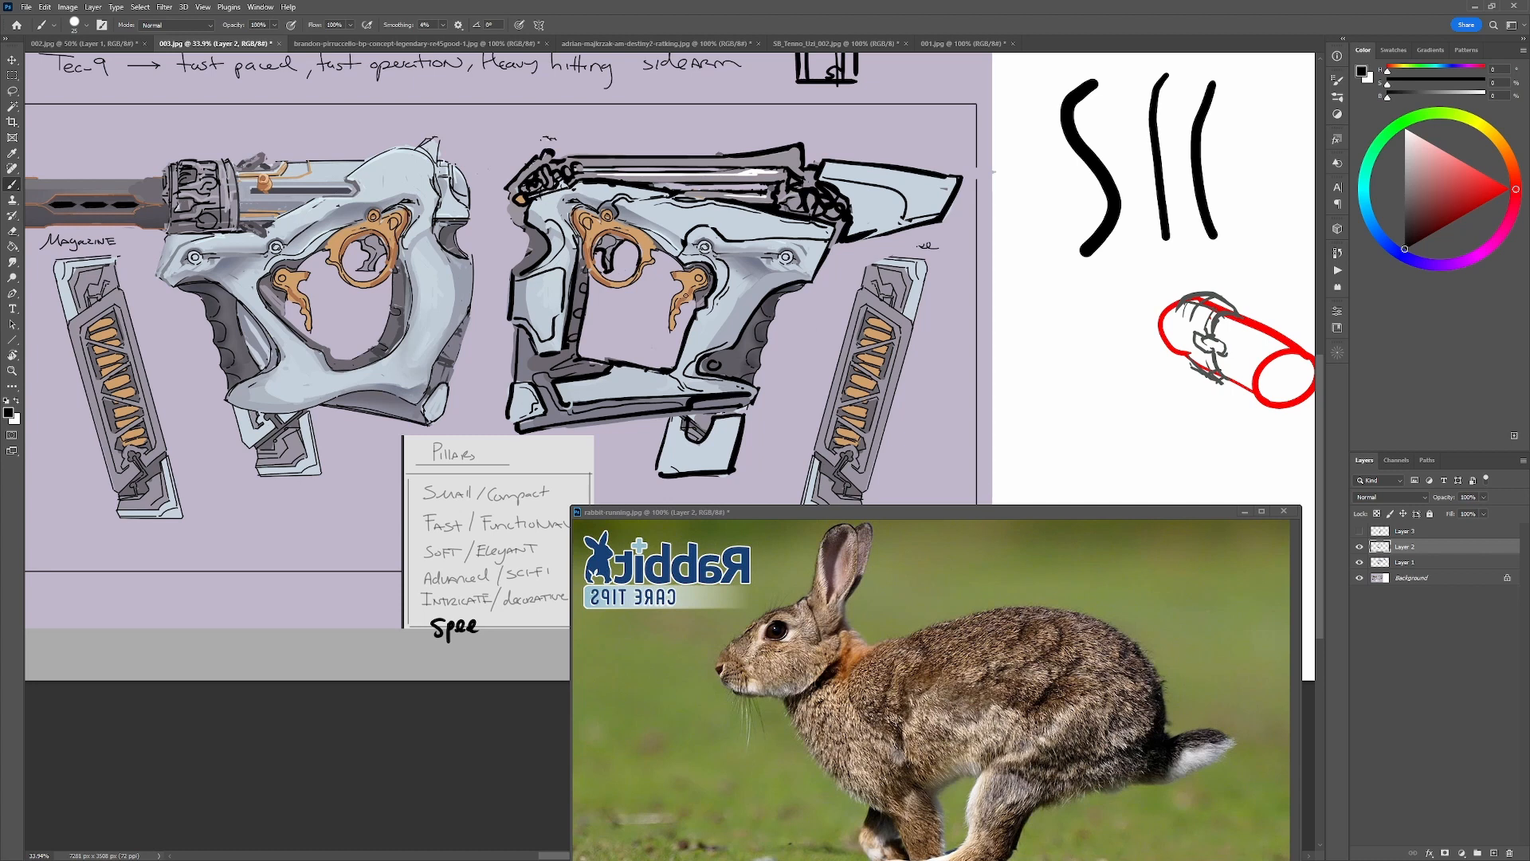
mouse_move(618, 308)
mouse_down()
mouse_move(610, 328)
mouse_move(638, 343)
mouse_move(620, 303)
mouse_move(642, 315)
mouse_move(635, 343)
mouse_move(611, 319)
mouse_up()
key(ctrl+z)
key(ctrl+z)
key(ctrl+z)
mouse_move(947, 327)
mouse_down()
mouse_move(788, 490)
mouse_move(941, 350)
mouse_up()
key(ctrl+z)
Try a red zigzag over the orange coils of the magazine beside the right-facing gun and undo it.
drag(933, 407, 869, 319)
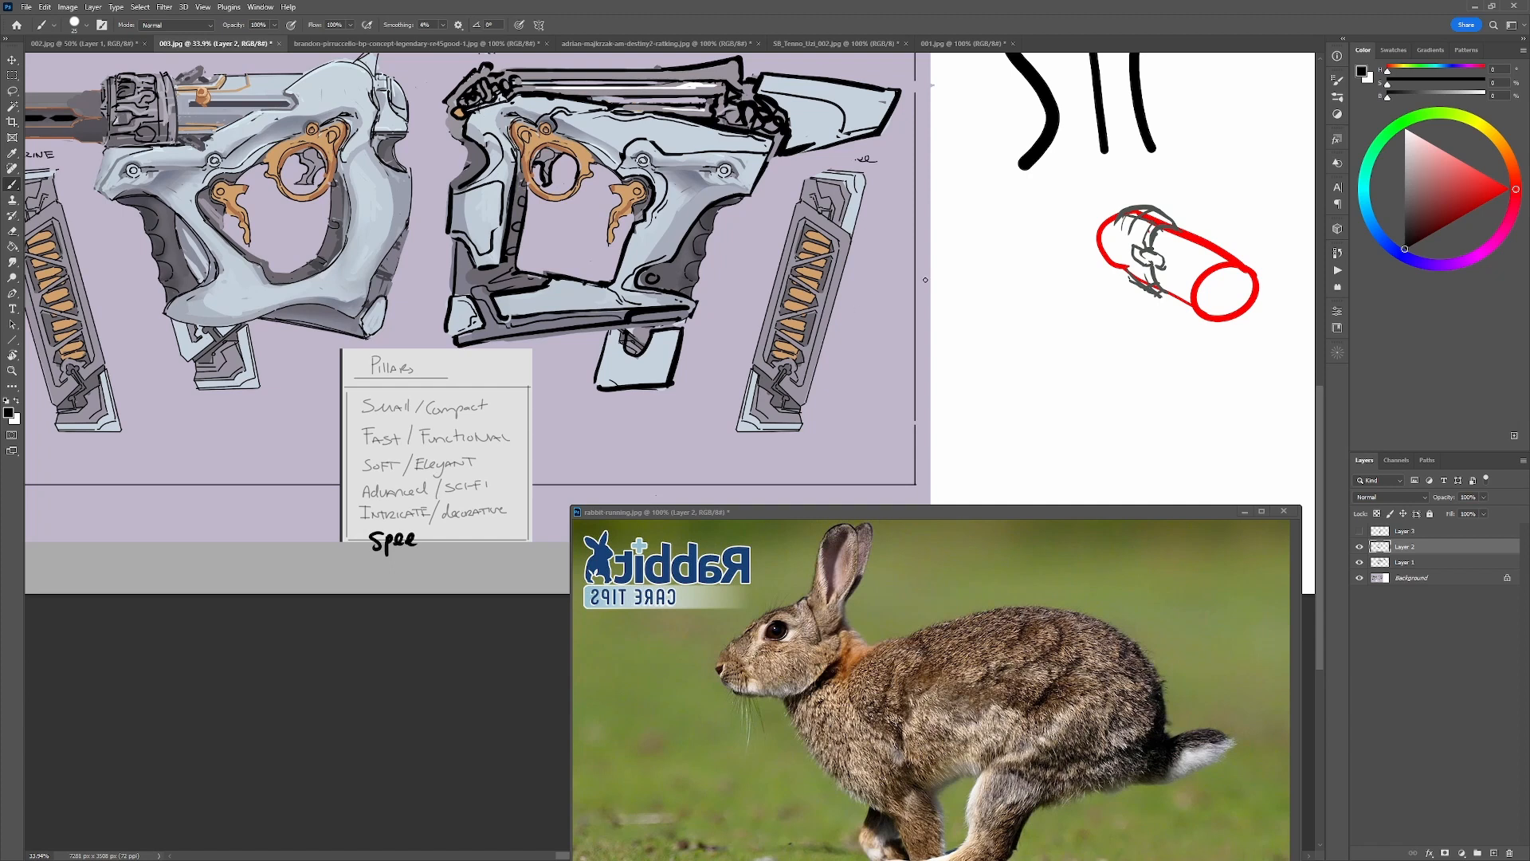
drag(1480, 190, 1511, 189)
mouse_move(770, 322)
mouse_down()
mouse_move(824, 293)
mouse_move(789, 268)
mouse_move(816, 222)
mouse_move(843, 245)
mouse_move(819, 355)
mouse_move(781, 373)
mouse_up()
key(ctrl+z)
key(ctrl+z)
key(ctrl+z)
key(ctrl+z)
key(ctrl+z)
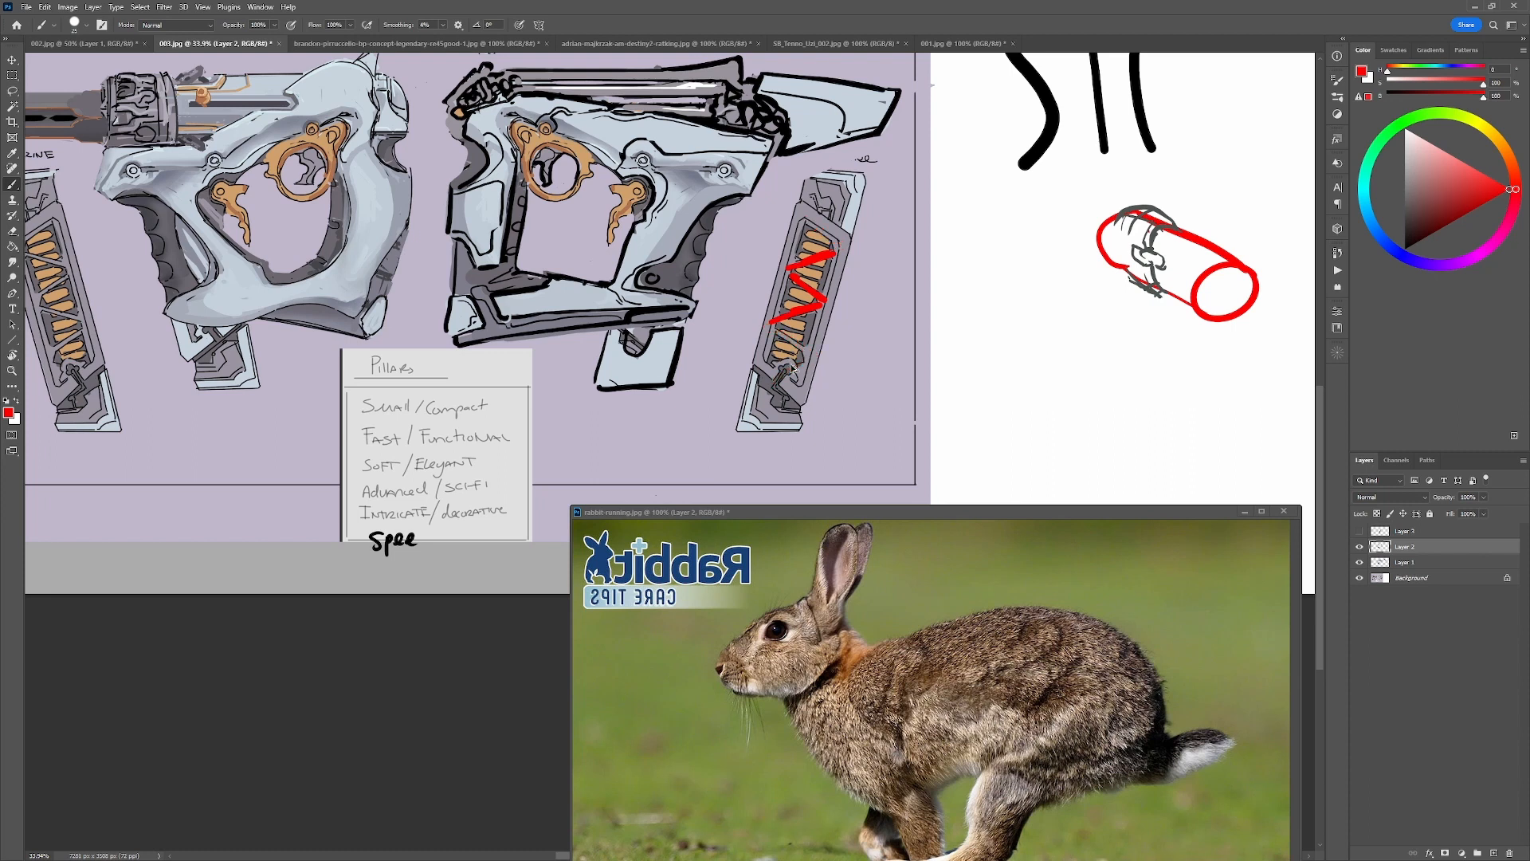
key(ctrl+z)
Try red strokes on the white area beside the cylinder sketch and undo them.
mouse_move(991, 300)
mouse_down()
mouse_move(1029, 336)
mouse_move(1053, 300)
mouse_move(1089, 337)
mouse_move(1122, 299)
mouse_up()
mouse_move(1010, 336)
mouse_down()
mouse_move(1087, 308)
mouse_move(962, 302)
mouse_up()
key(ctrl+z)
key(ctrl+z)
key(ctrl+z)
key(ctrl+z)
key(ctrl+z)
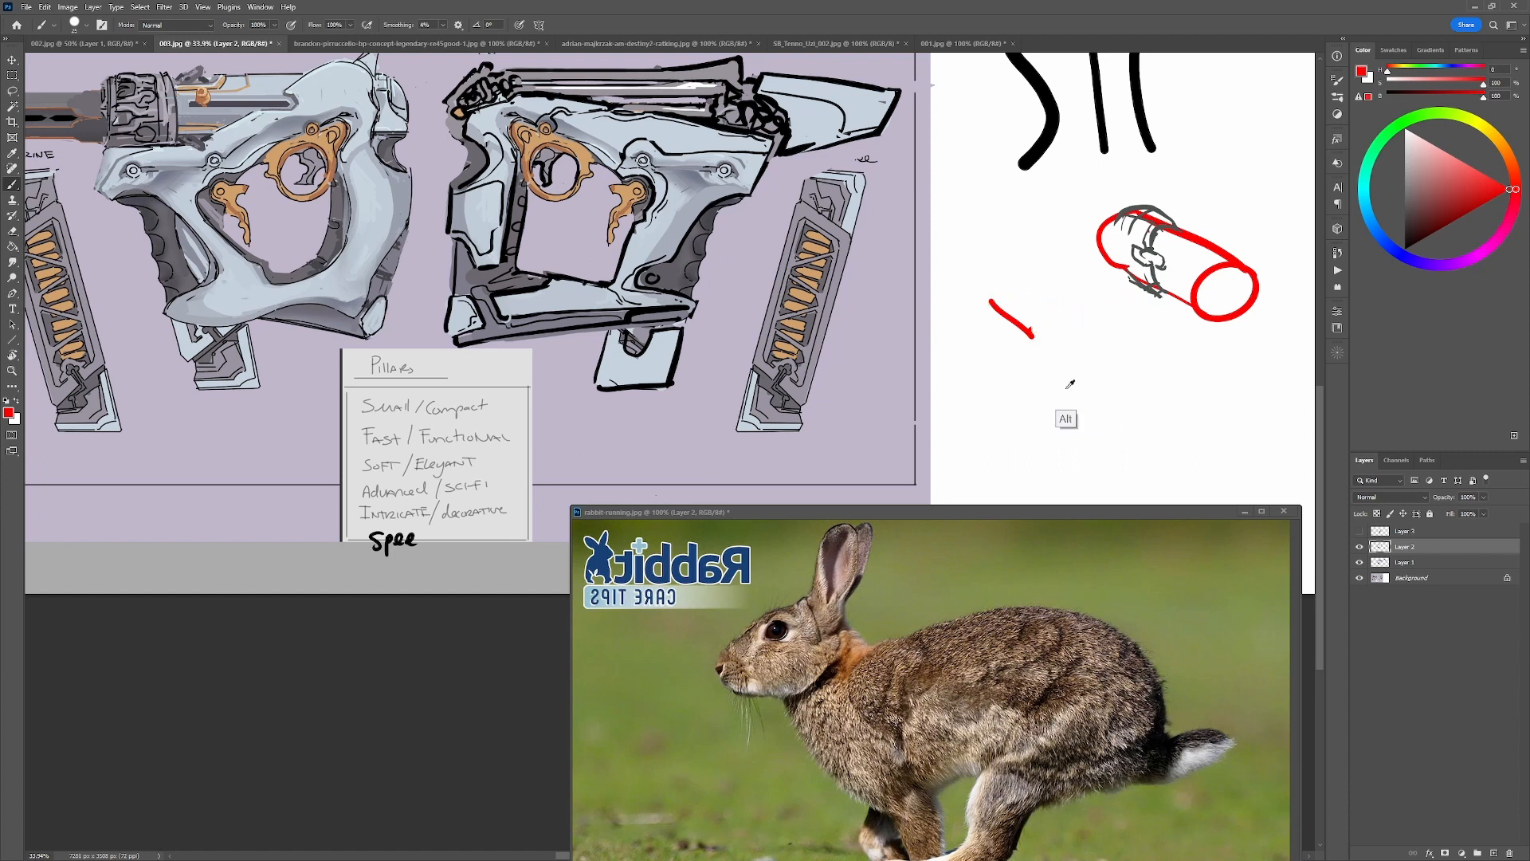
Trim the magazine's orange coils with the casing grey and start a black line along their front edge.
alt+click(820, 302)
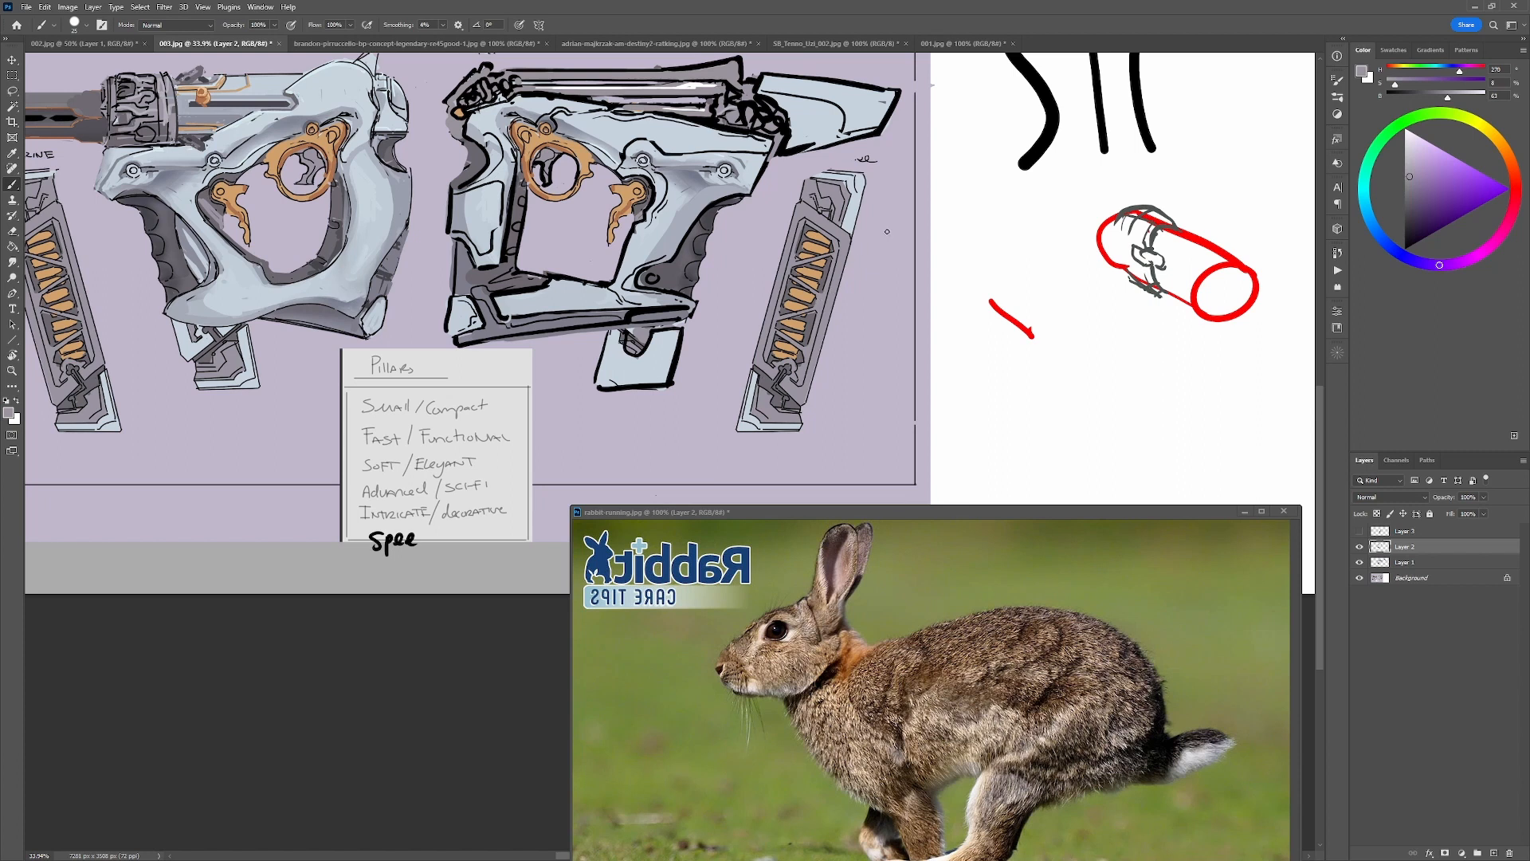
alt+click(799, 255)
alt+click(806, 260)
alt+click(829, 236)
drag(790, 366, 790, 373)
key(d)
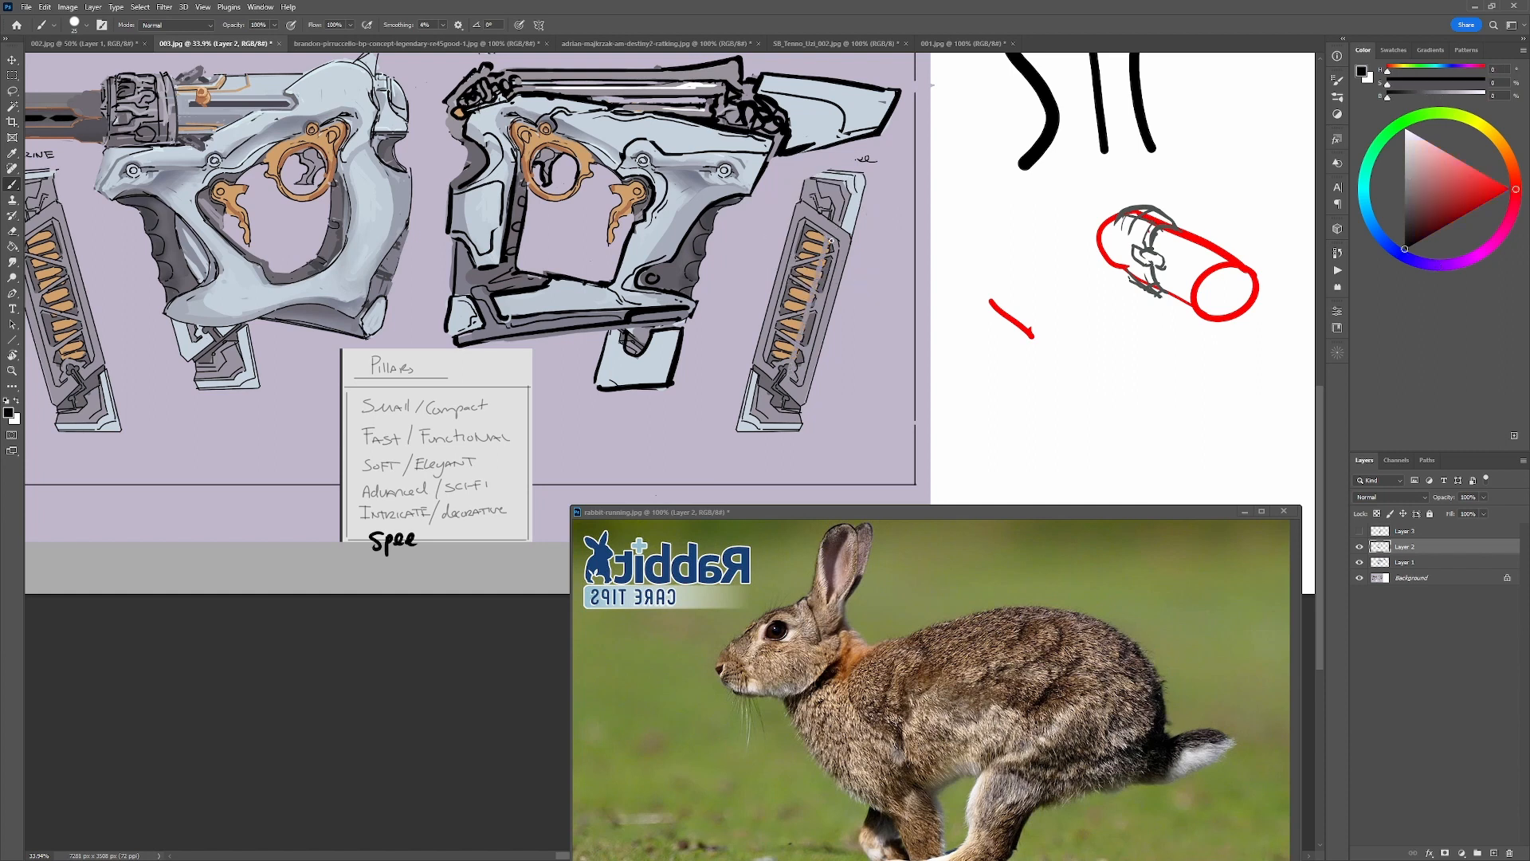
mouse_move(830, 240)
mouse_down()
mouse_move(793, 365)
mouse_move(831, 252)
mouse_up()
Repaint the magazine's coils with sampled dark grey and orange, and extend the black shadow line along their front side.
alt+click(792, 391)
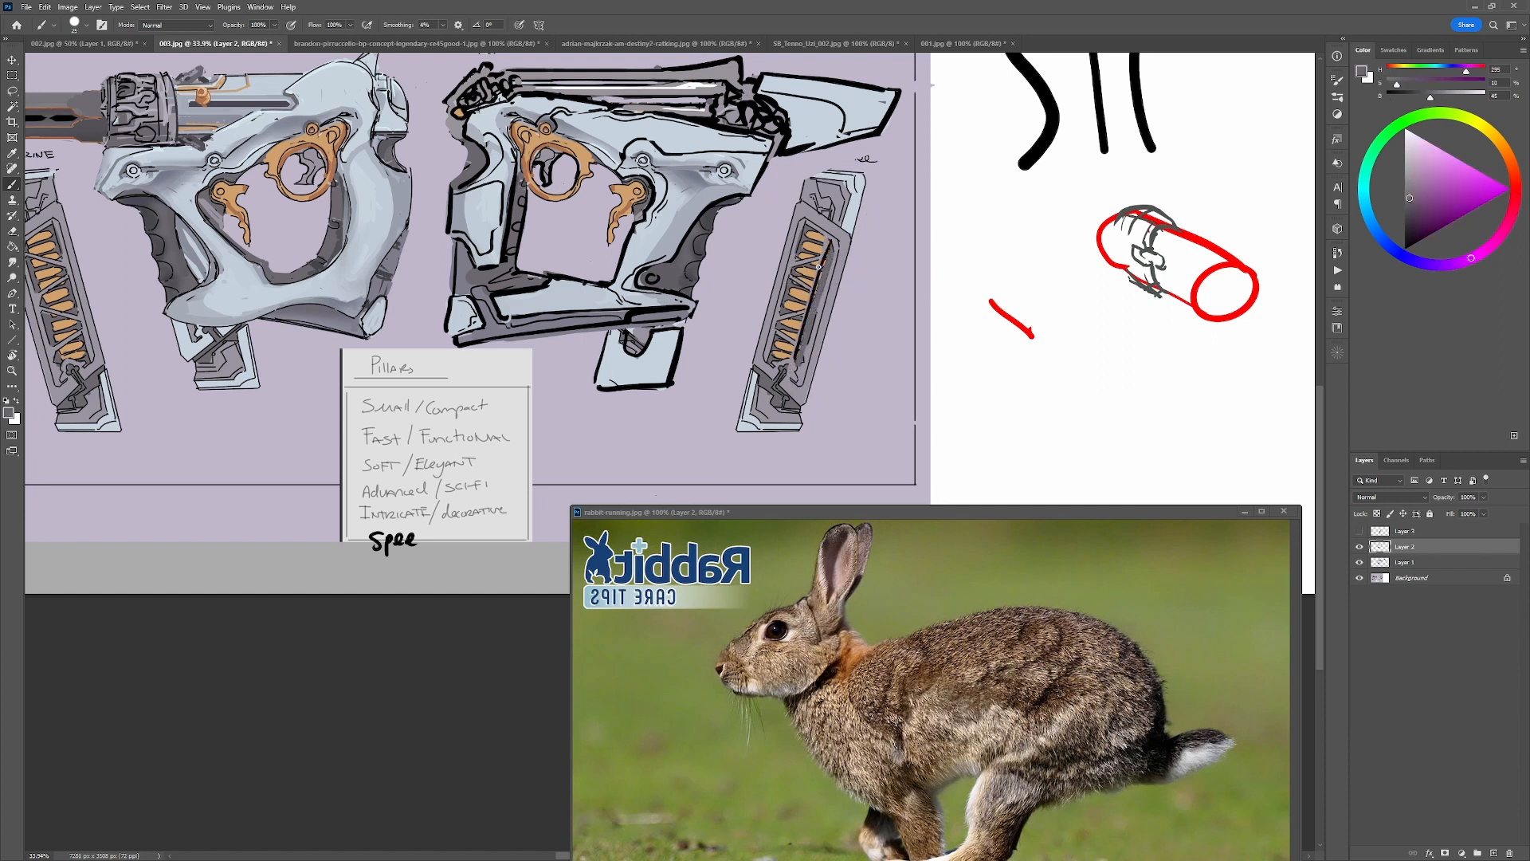
alt+click(810, 258)
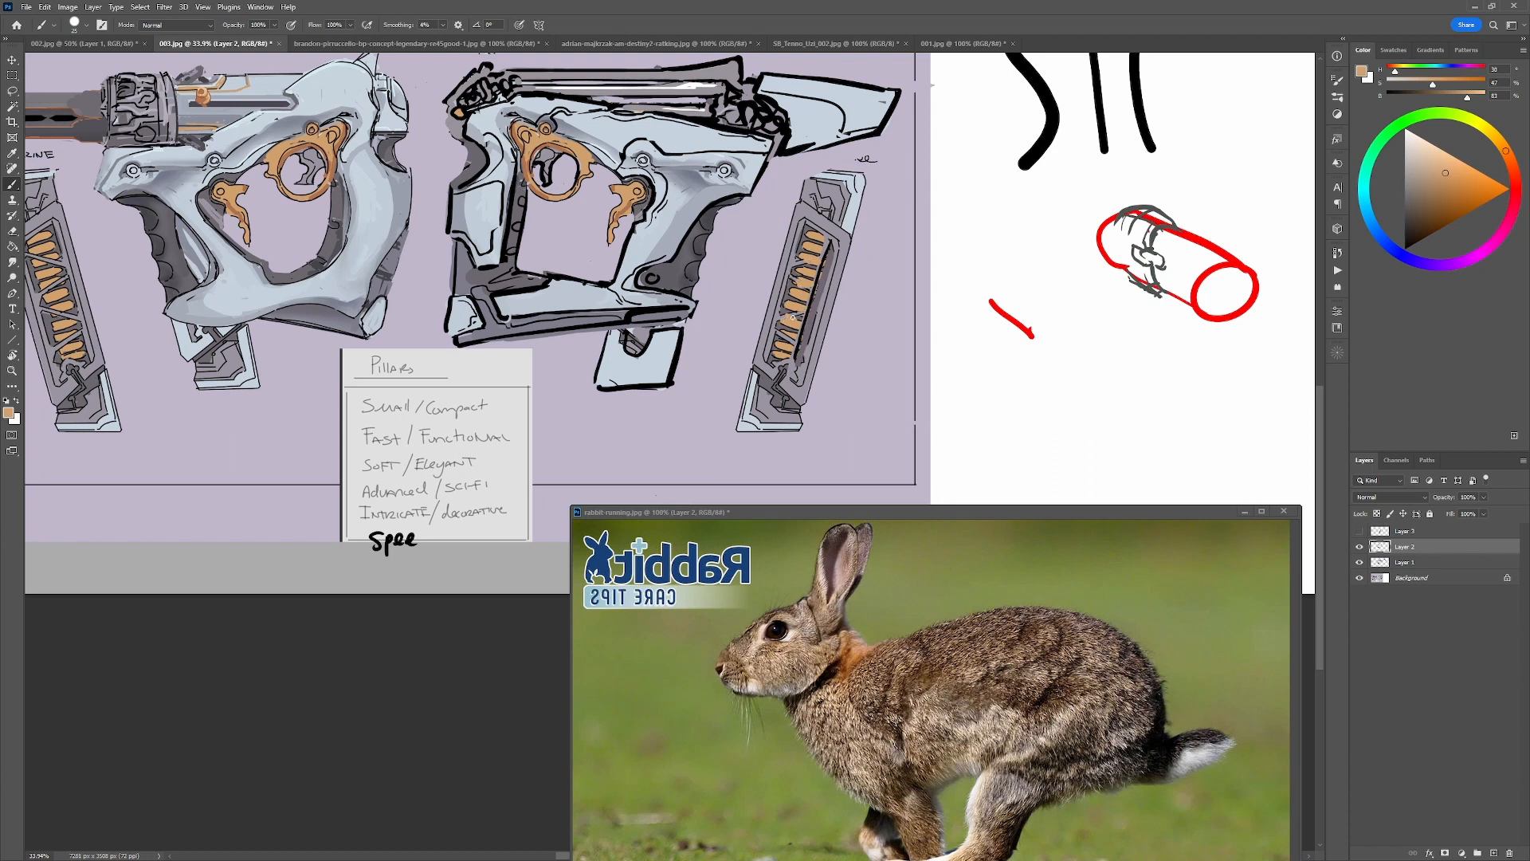
drag(791, 332, 789, 348)
key(d)
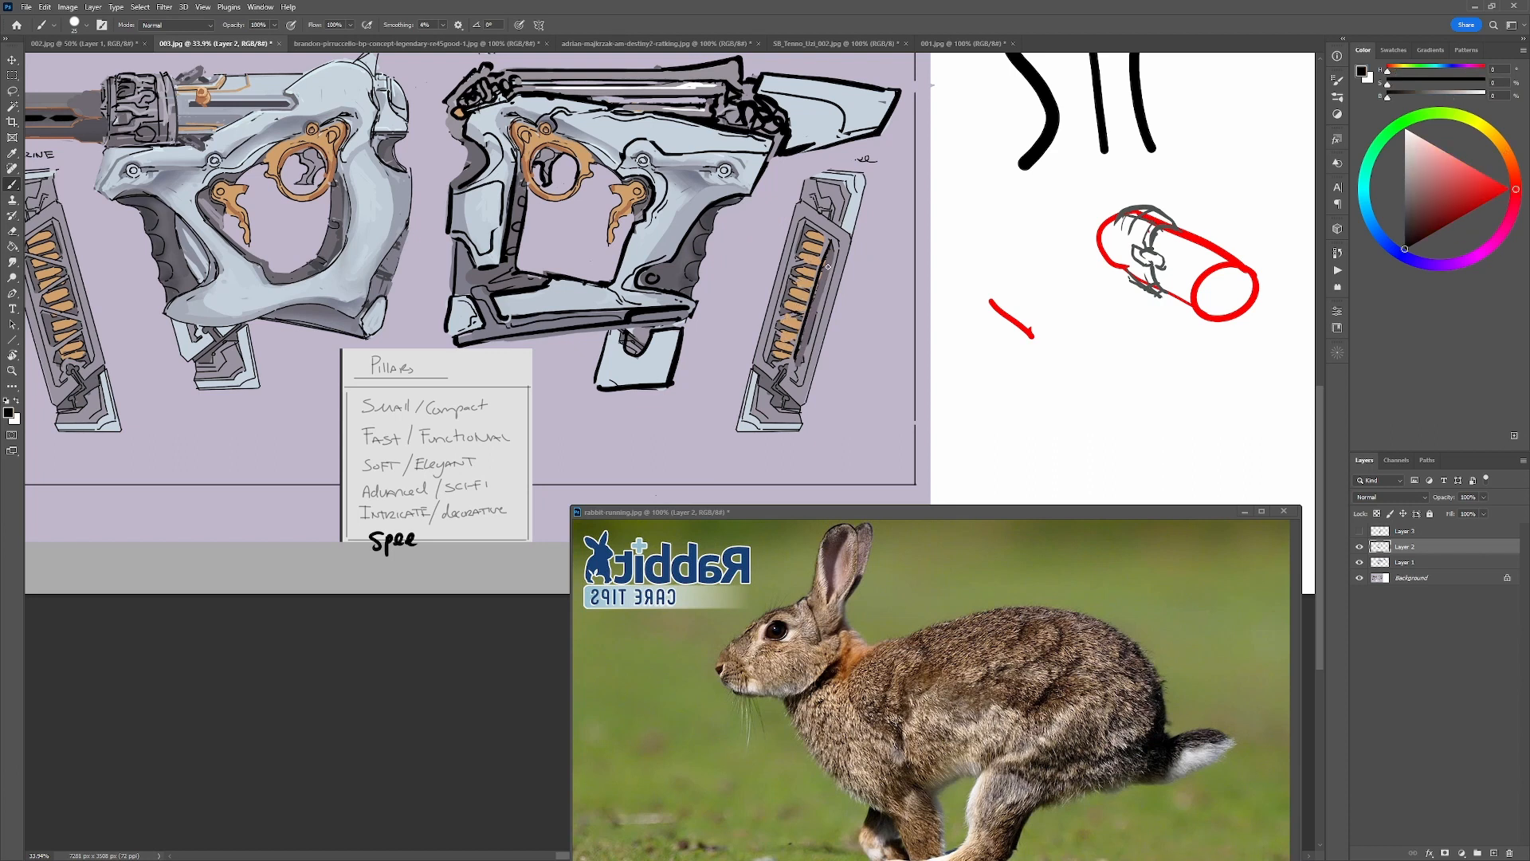
drag(831, 242, 792, 352)
alt+click(841, 219)
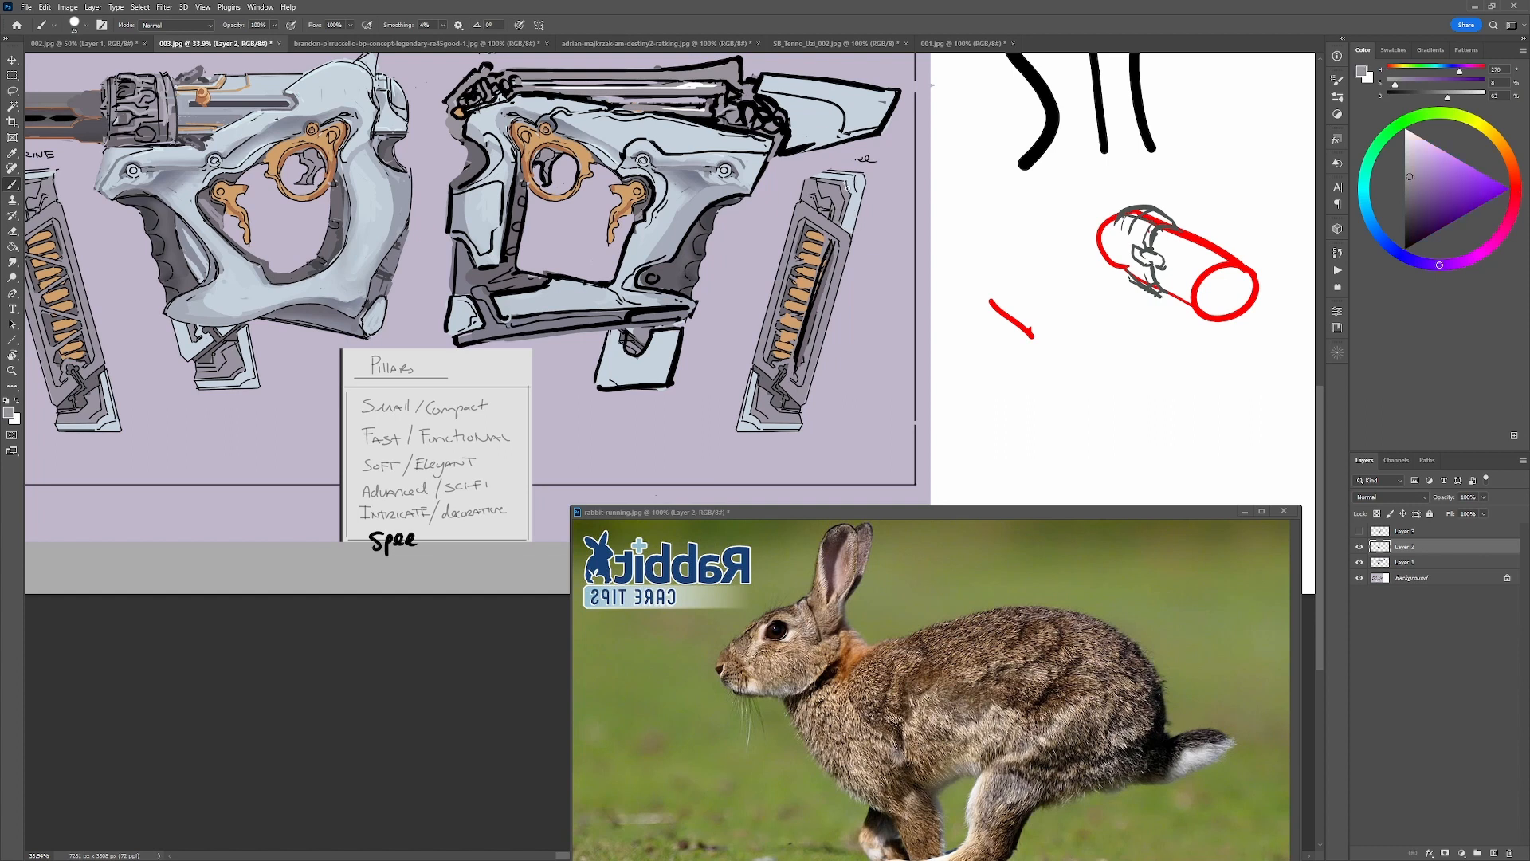
key(d)
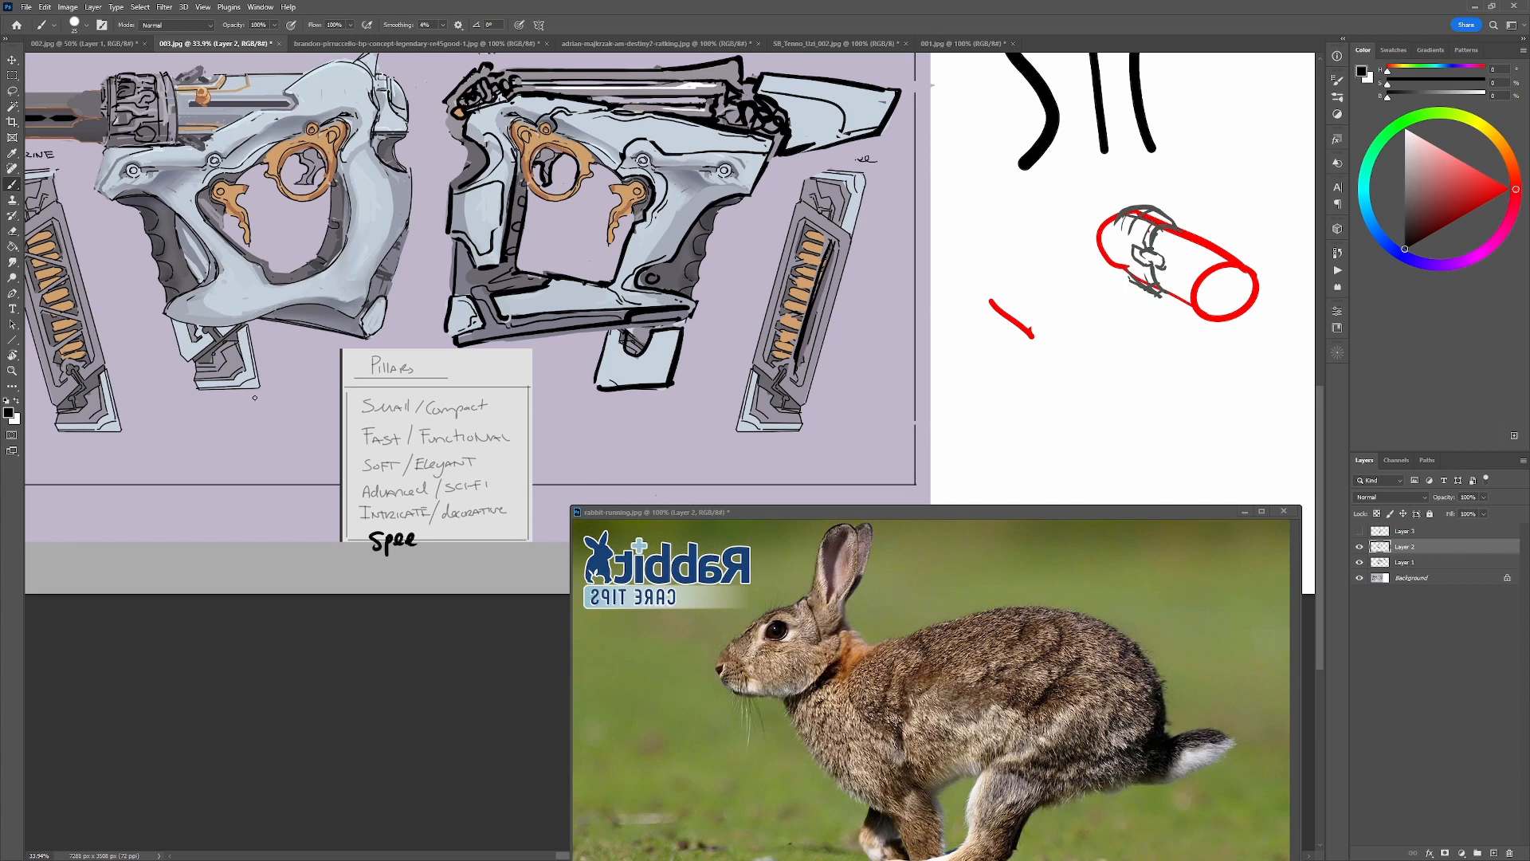
Delete the red cylinder sketch and stray red stroke from Layer 2 and Layer 1 on the white area, and clear the selection.
drag(1009, 396, 694, 445)
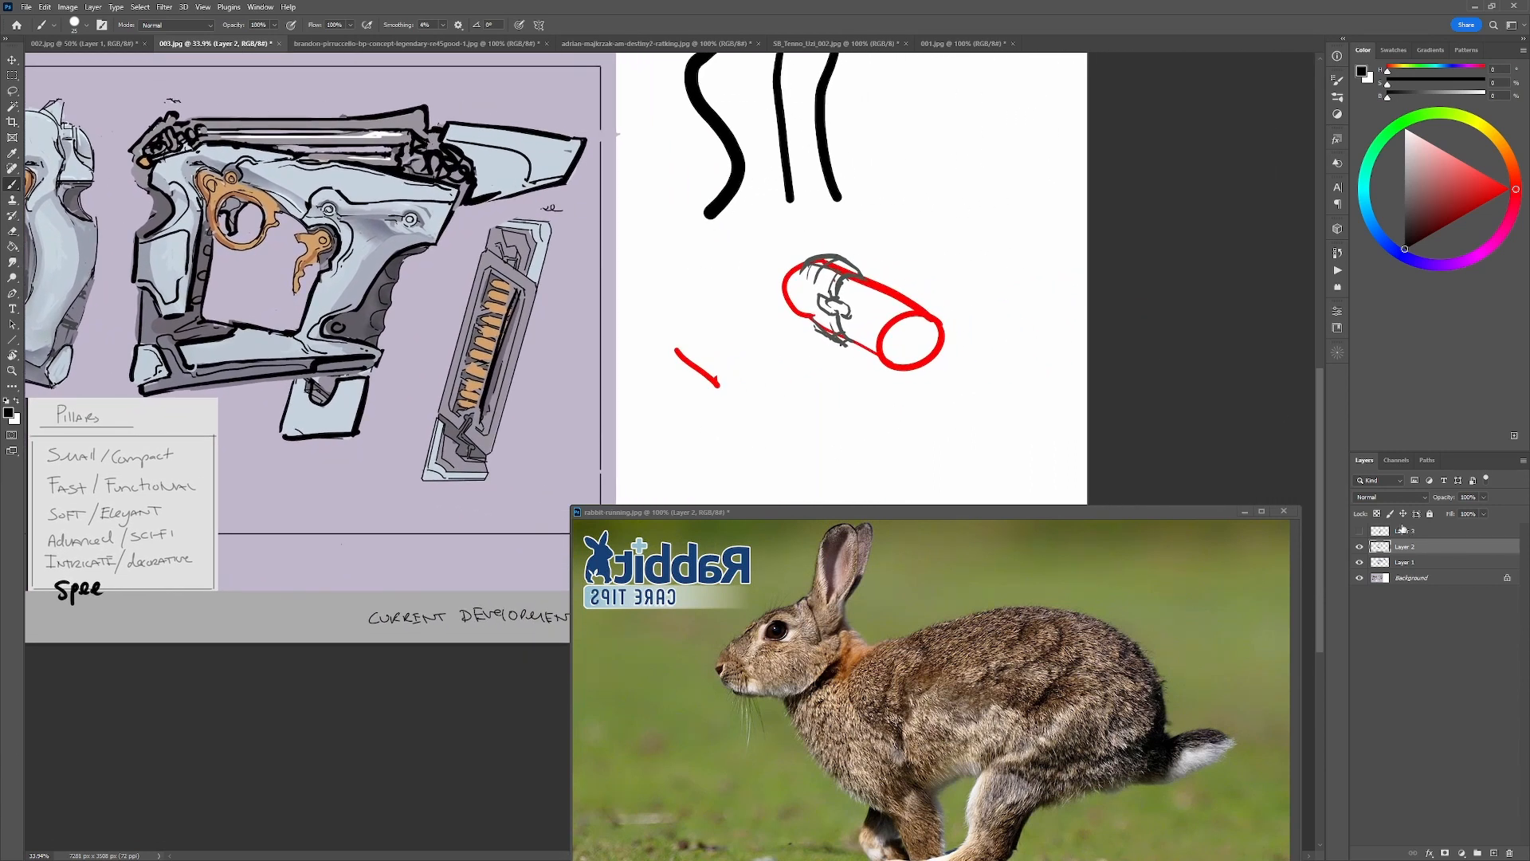
click(1360, 547)
click(1359, 547)
click(1360, 562)
click(1359, 562)
key(m)
drag(1002, 236, 659, 454)
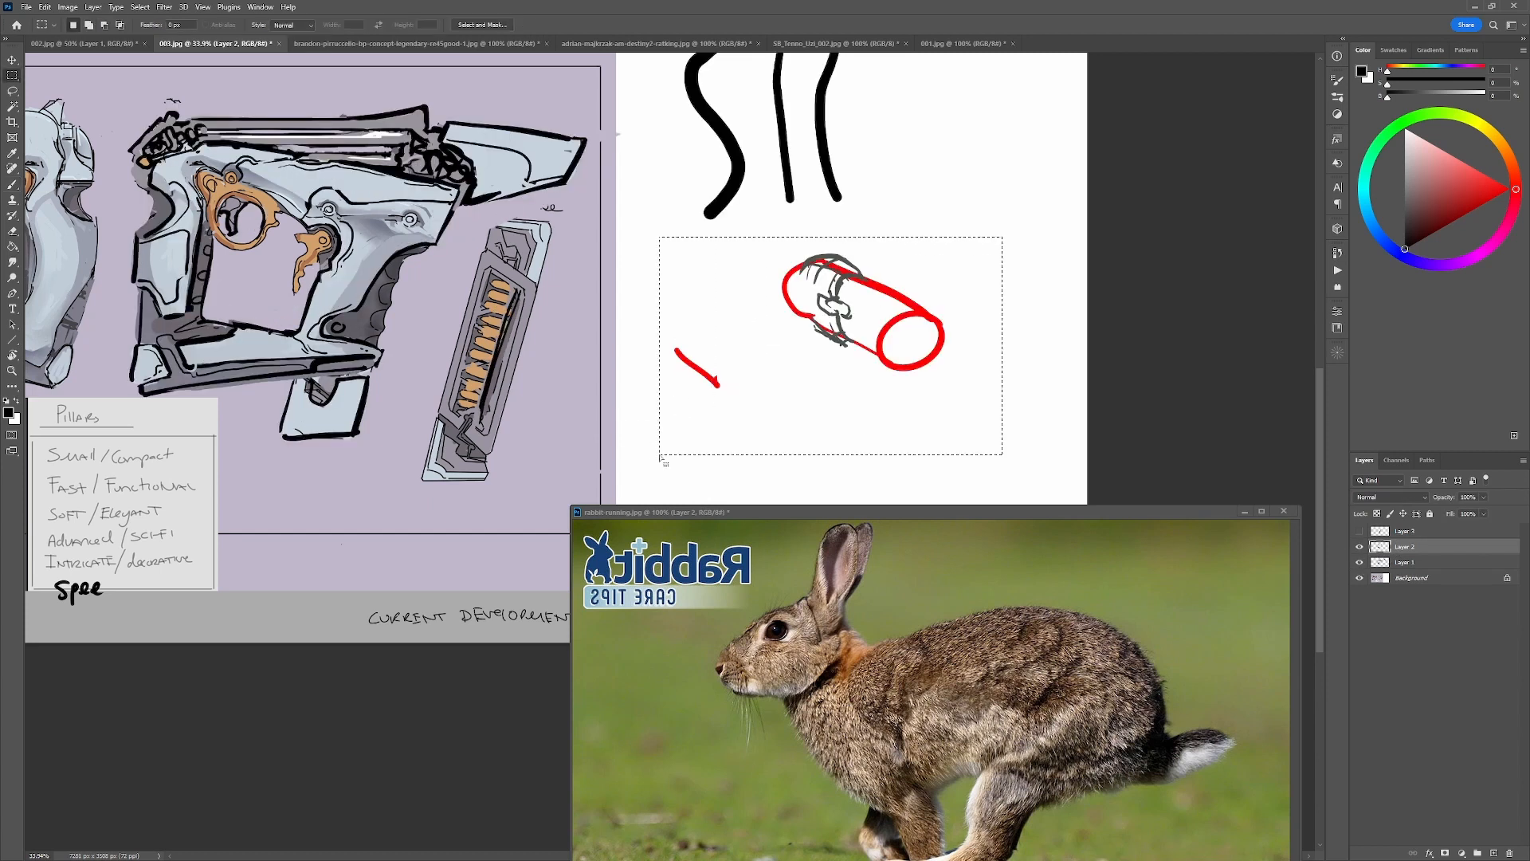
key(Delete)
click(1406, 563)
key(Delete)
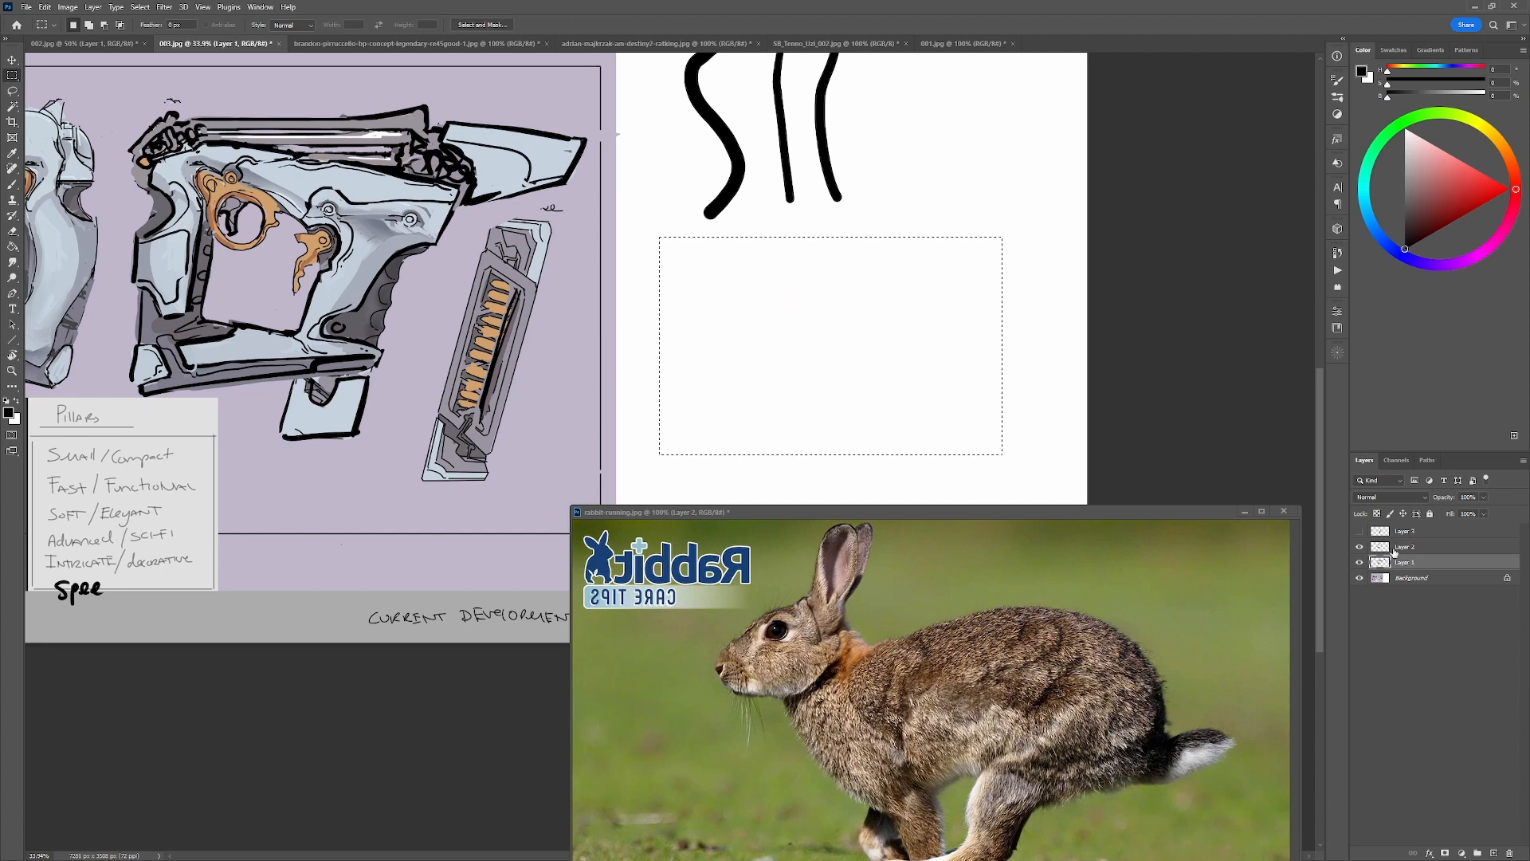
key(ctrl+d)
Sketch a flat pale blue bar with a black outline and a grey base strip beneath it on the white area.
key(b)
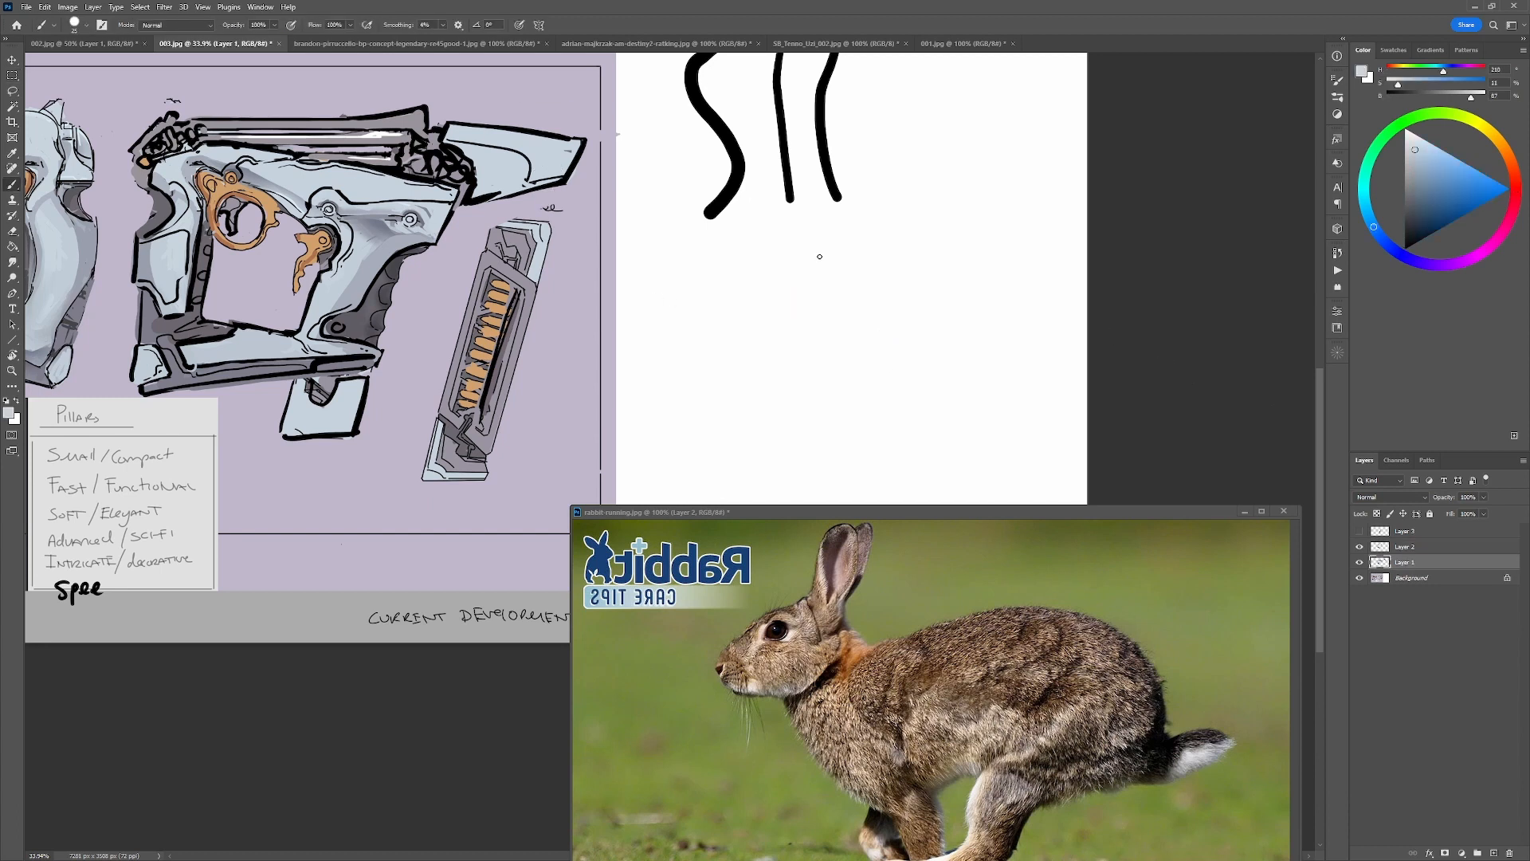
mouse_move(907, 296)
mouse_down()
mouse_move(793, 300)
mouse_move(813, 314)
mouse_move(914, 301)
mouse_move(914, 319)
mouse_move(883, 310)
mouse_move(906, 306)
mouse_up()
alt+click(430, 136)
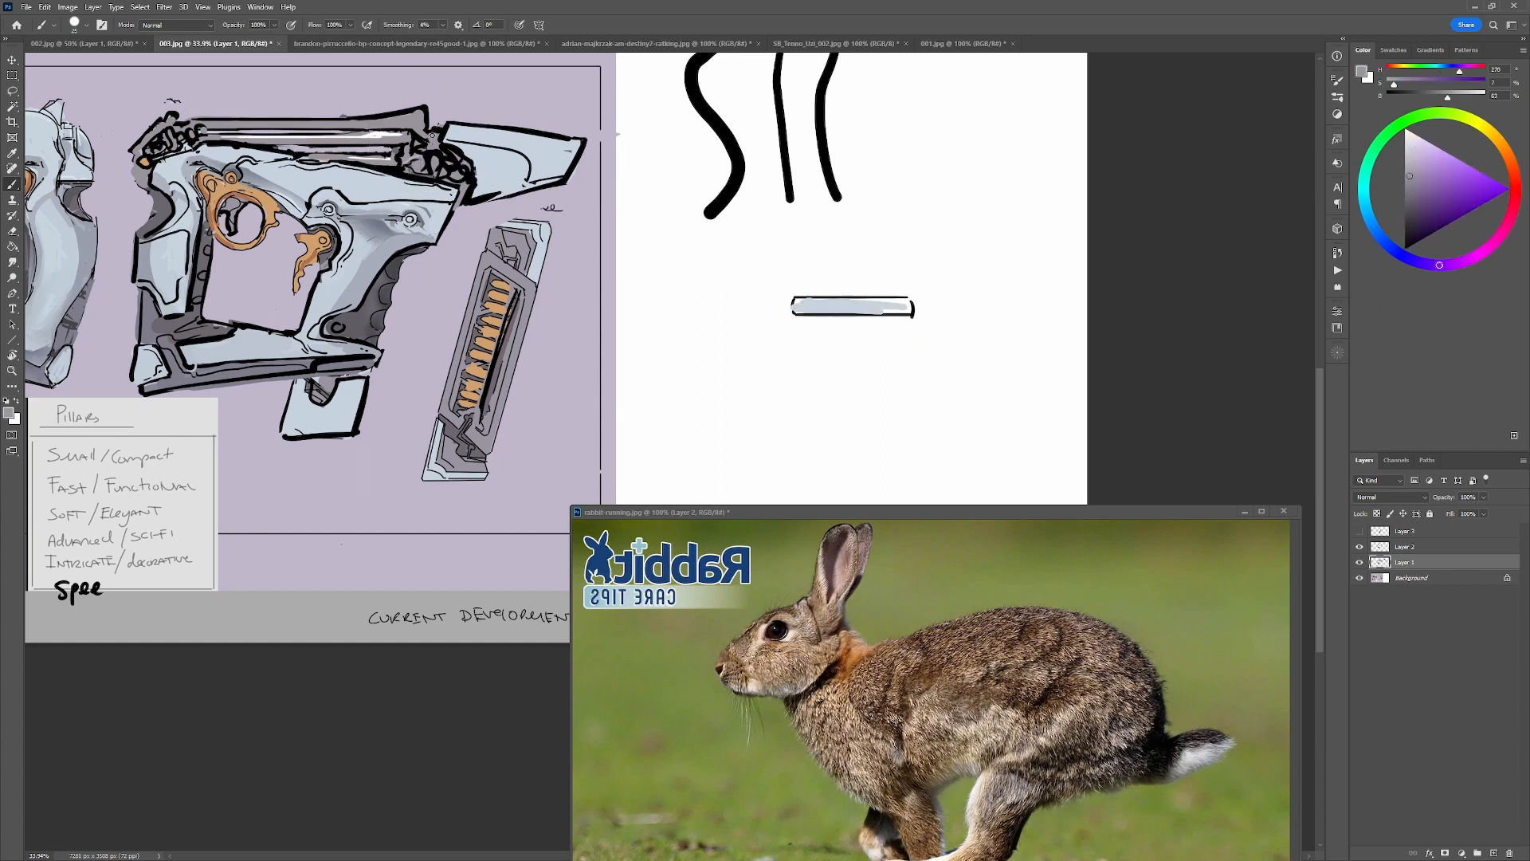
mouse_move(792, 313)
mouse_down()
mouse_move(843, 323)
mouse_move(791, 320)
mouse_move(934, 326)
mouse_up()
key(d)
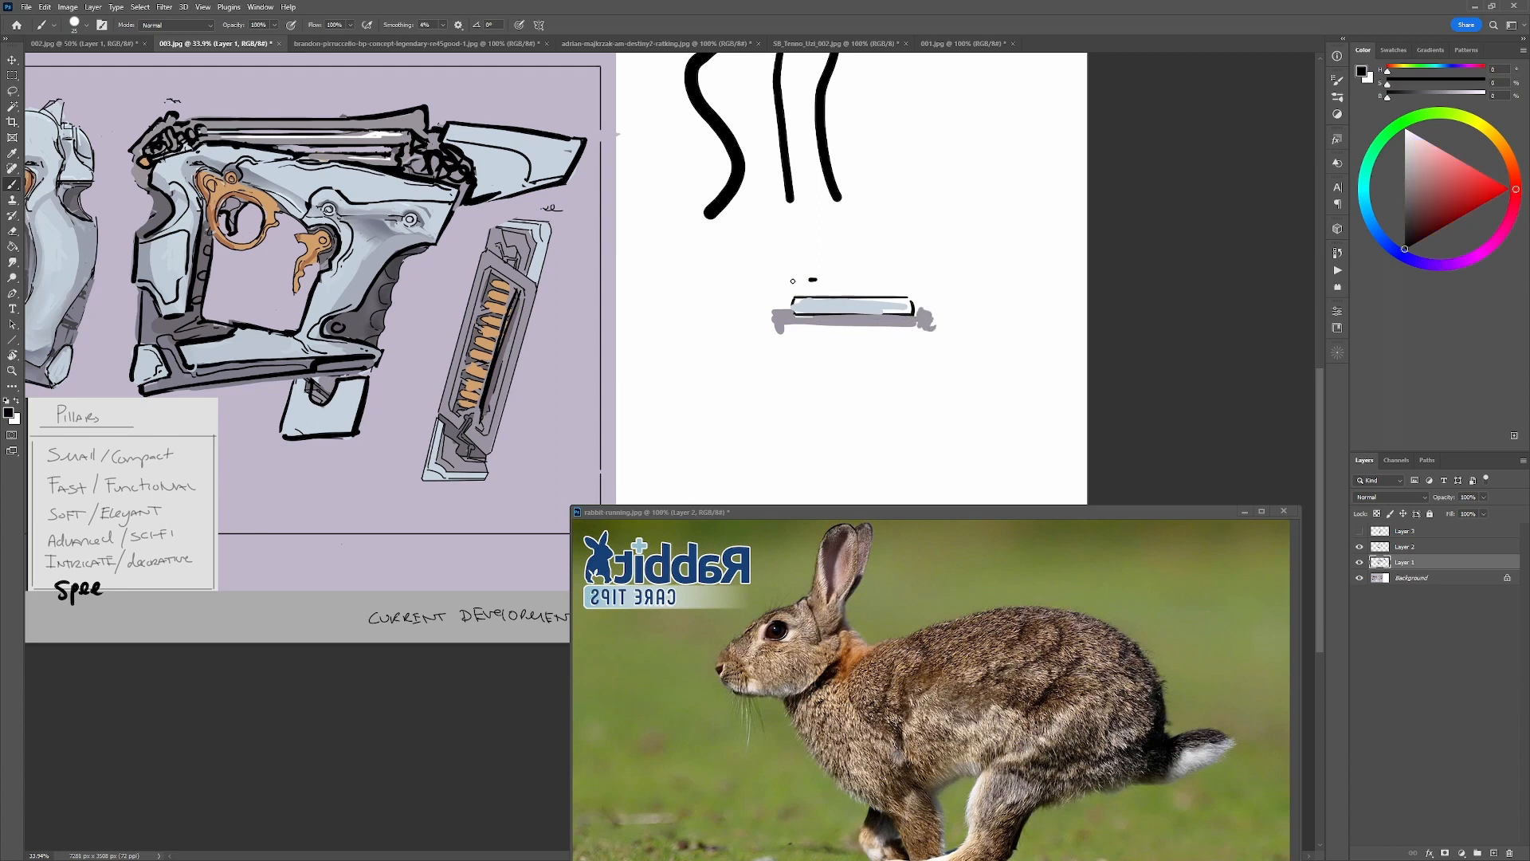
drag(817, 280, 753, 296)
key(ctrl+z)
Add a small orange block outlined in black at the front end of the bar sketch's grey strip.
alt+click(262, 242)
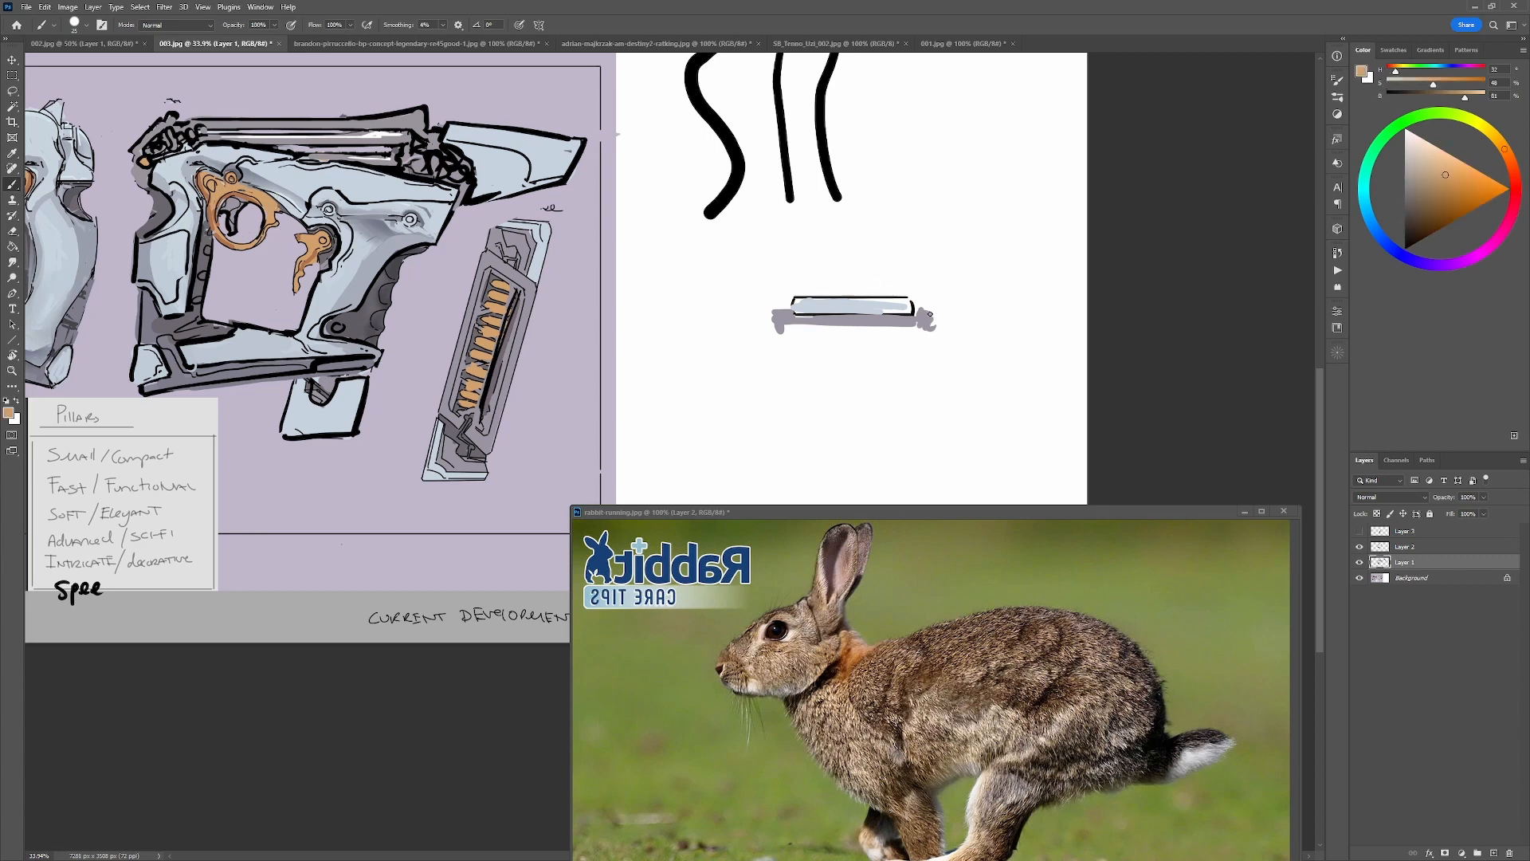
mouse_move(934, 323)
mouse_down()
mouse_move(939, 302)
mouse_move(946, 322)
mouse_move(910, 289)
mouse_move(921, 317)
mouse_up()
key(d)
alt+click(945, 312)
key(ctrl+z)
key(d)
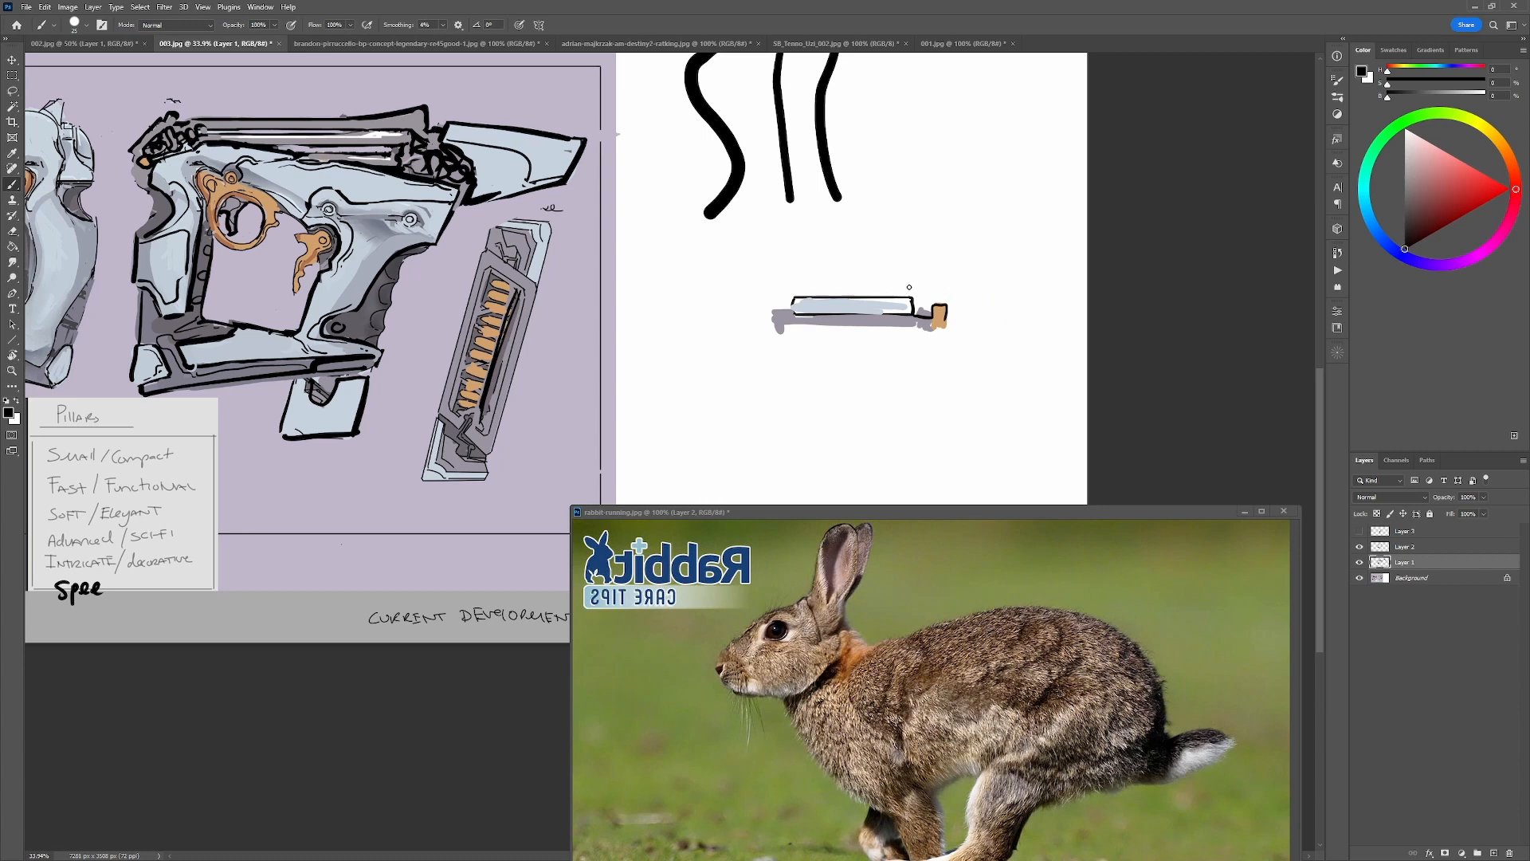
mouse_move(908, 286)
mouse_down()
mouse_move(960, 296)
mouse_move(1004, 331)
mouse_move(980, 317)
mouse_move(1007, 330)
mouse_move(1010, 307)
mouse_move(1028, 317)
mouse_up()
key(ctrl+z)
Sketch a separate small tilted pale blue piece with a black edge and an orange end block beside the bar sketch.
alt+click(891, 303)
alt+click(943, 323)
alt+click(926, 325)
alt+click(949, 312)
alt+click(943, 316)
alt+click(1013, 325)
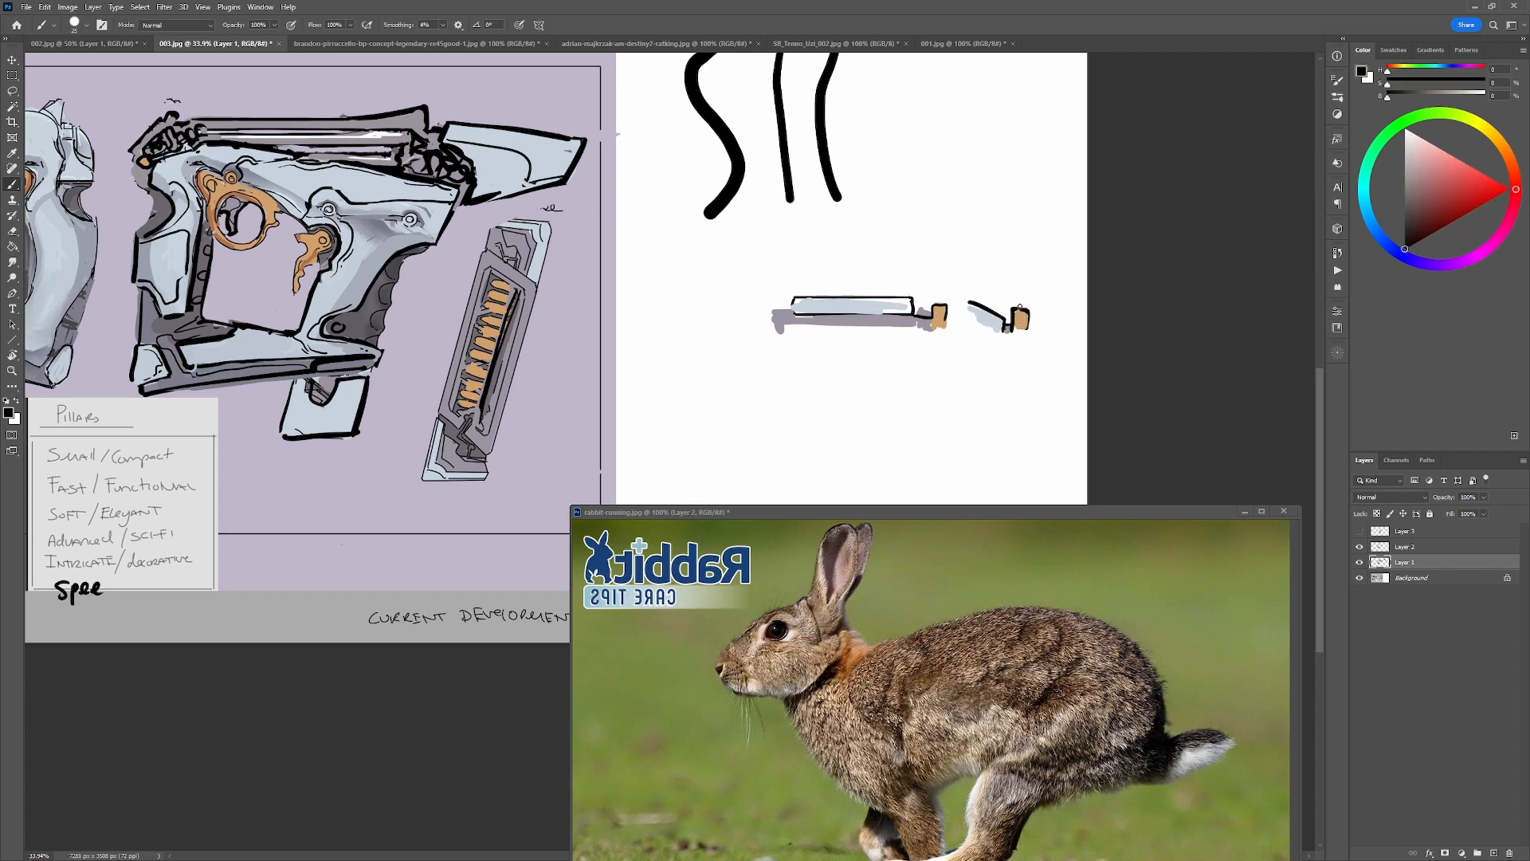
Try black circles around the small tilted piece and a stroke below the bar sketch, and undo them.
mouse_move(1058, 310)
mouse_down()
mouse_move(1065, 332)
mouse_move(1047, 270)
mouse_up()
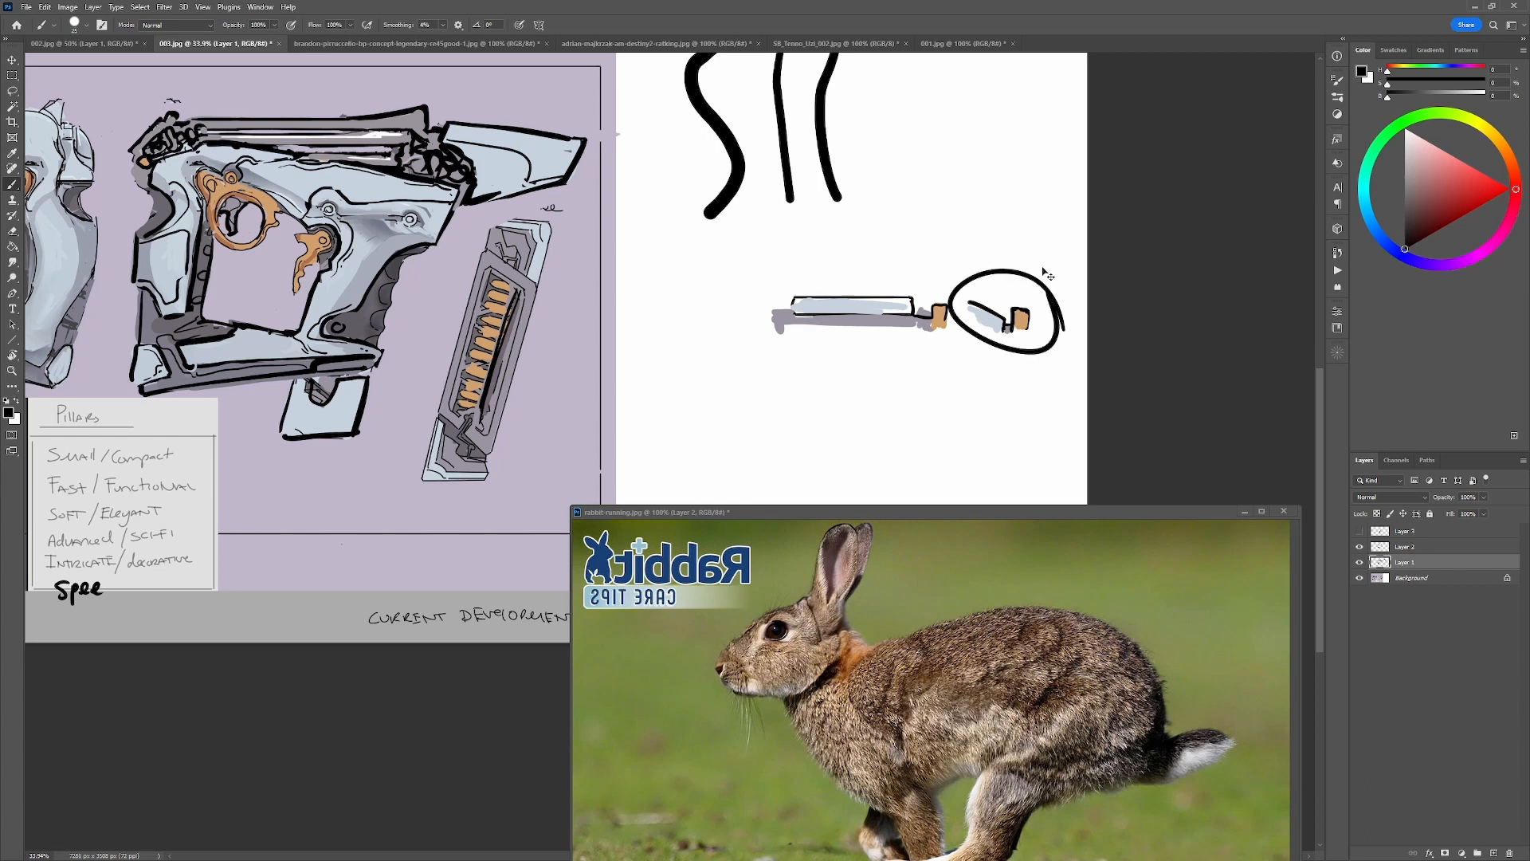
key(ctrl+z)
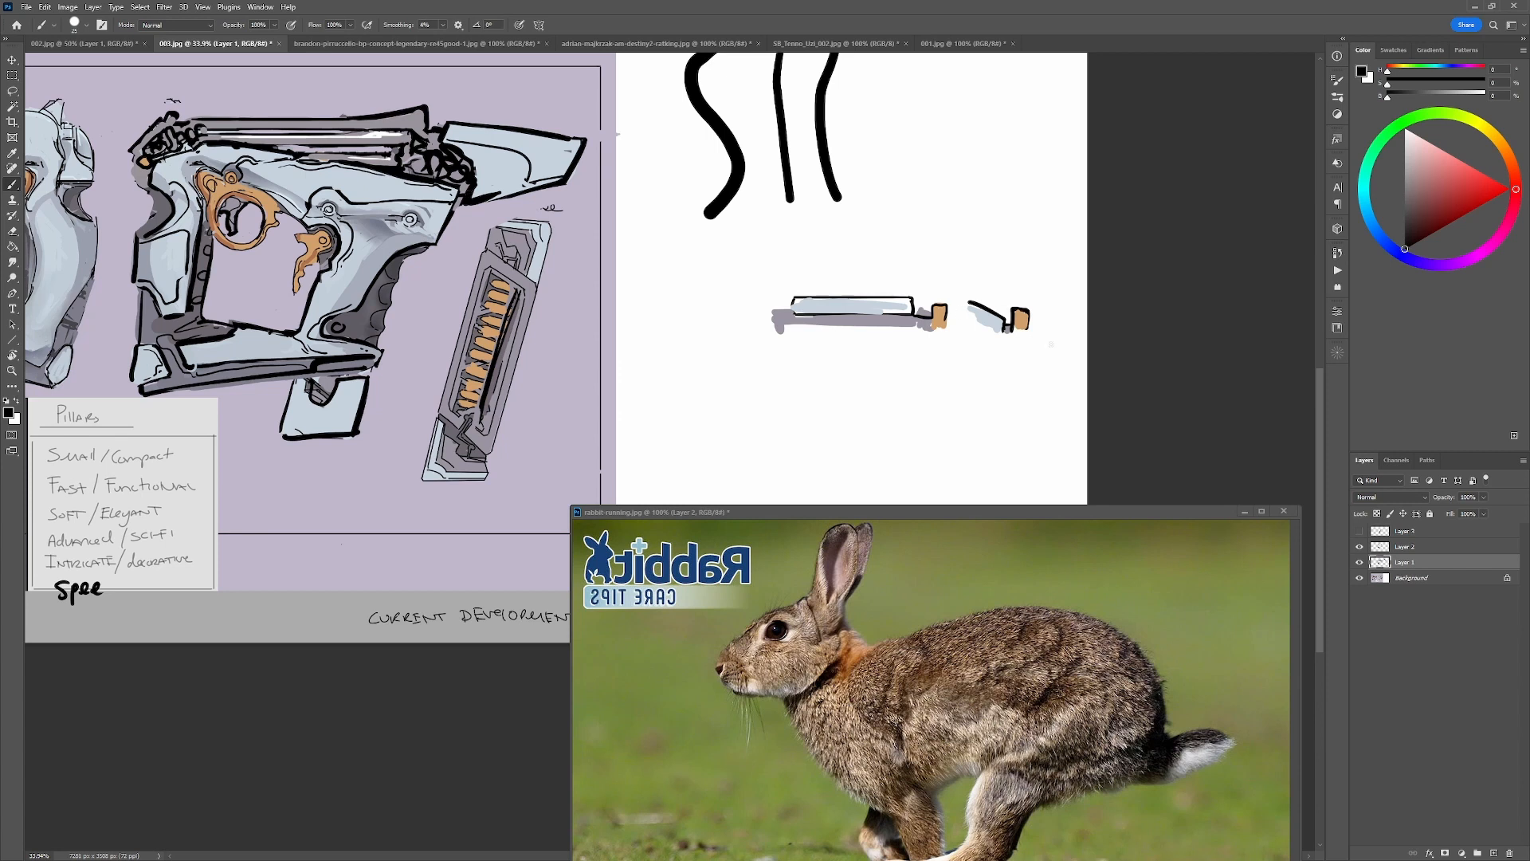
mouse_move(1051, 344)
mouse_down()
mouse_move(933, 257)
mouse_move(995, 371)
mouse_move(992, 272)
mouse_up()
key(ctrl+z)
mouse_move(800, 362)
mouse_down()
mouse_move(988, 290)
mouse_move(907, 363)
mouse_up()
key(ctrl+z)
drag(577, 377, 656, 403)
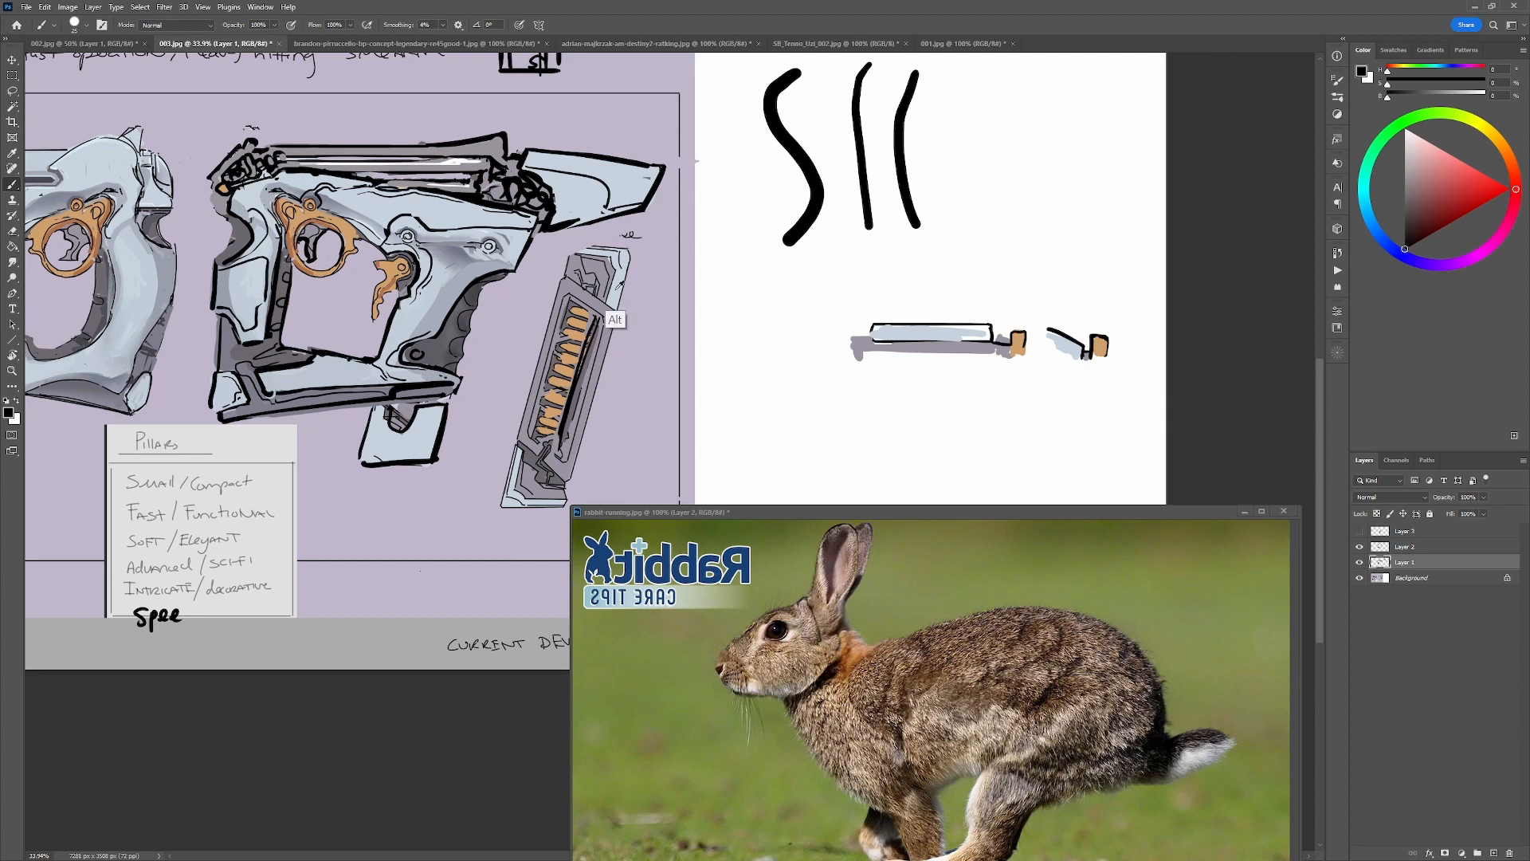
alt+click(617, 248)
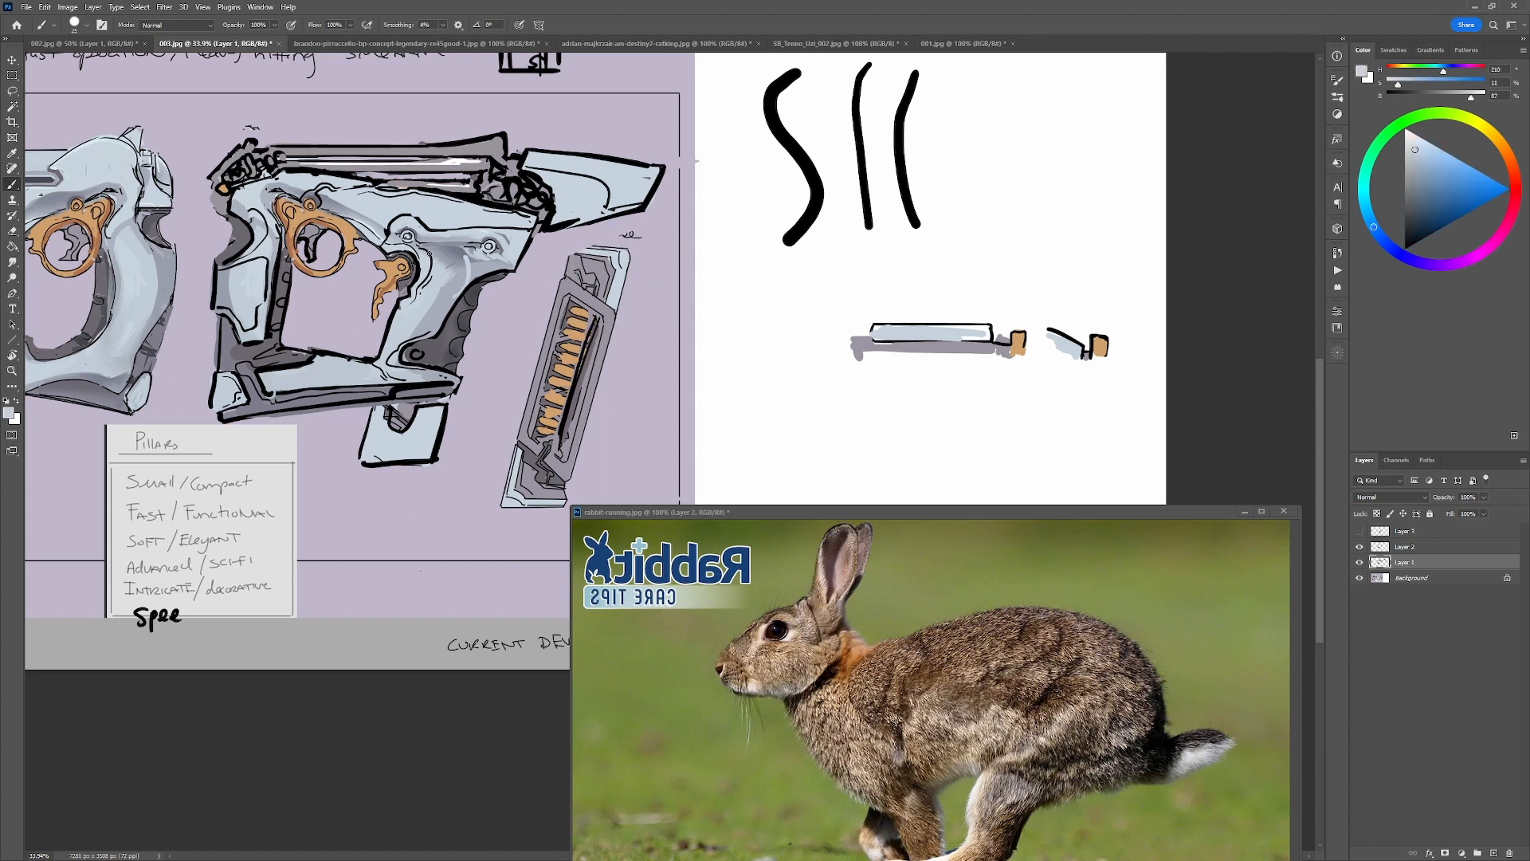
key(d)
drag(462, 253, 455, 260)
key(ctrl+z)
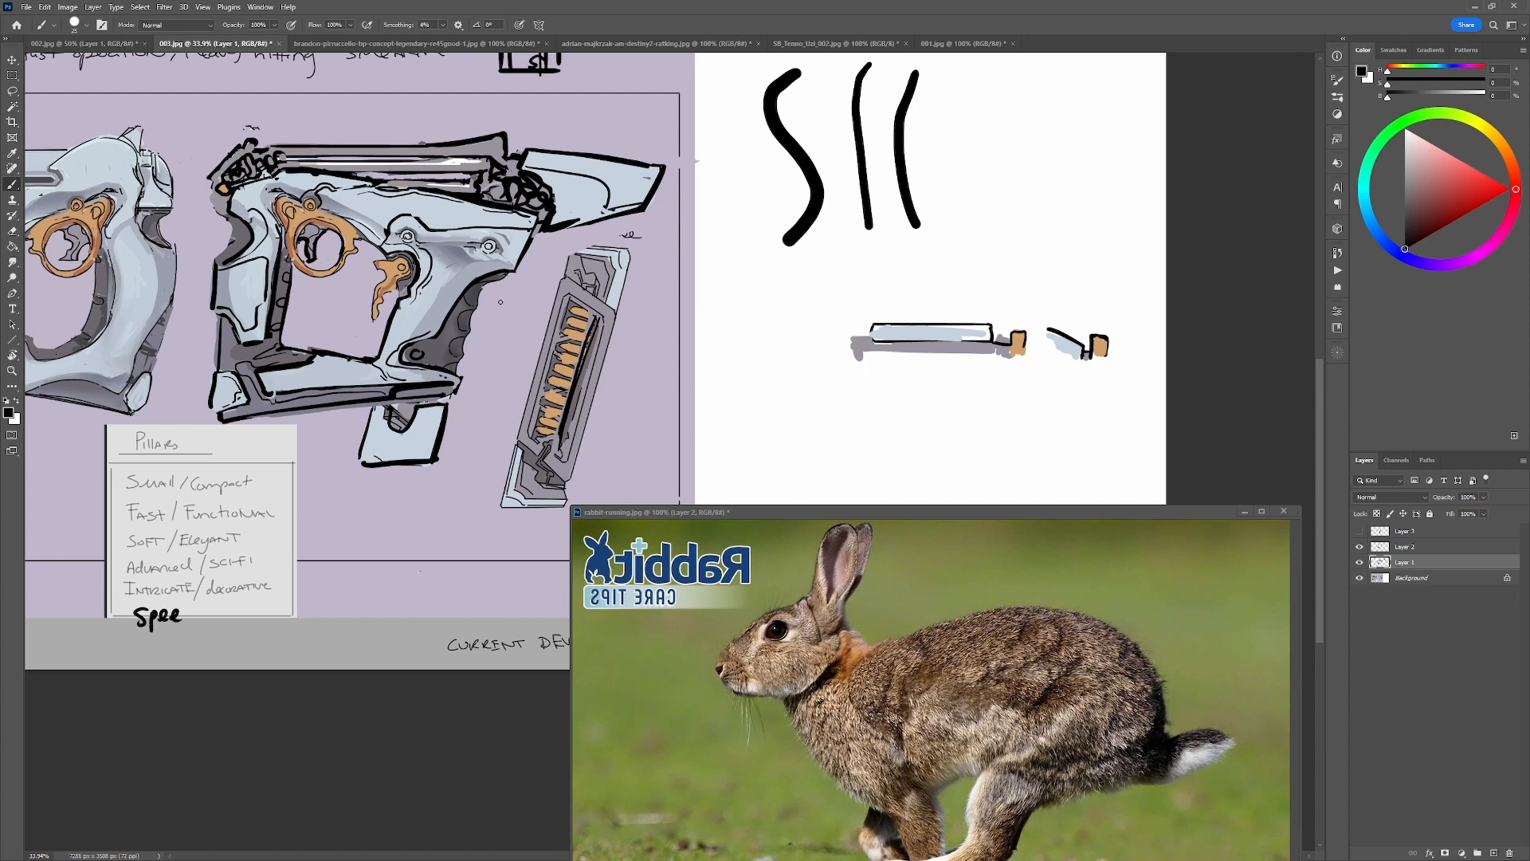
Paint the pale upper end of the separate magazine grey and add small black mechanical lines at its corner.
alt+click(598, 263)
mouse_move(586, 248)
mouse_down()
mouse_move(612, 252)
mouse_move(617, 297)
mouse_move(618, 245)
mouse_move(569, 254)
mouse_move(594, 253)
mouse_move(619, 283)
mouse_move(602, 277)
mouse_move(625, 258)
mouse_up()
alt+click(624, 273)
alt+click(628, 299)
alt+click(626, 267)
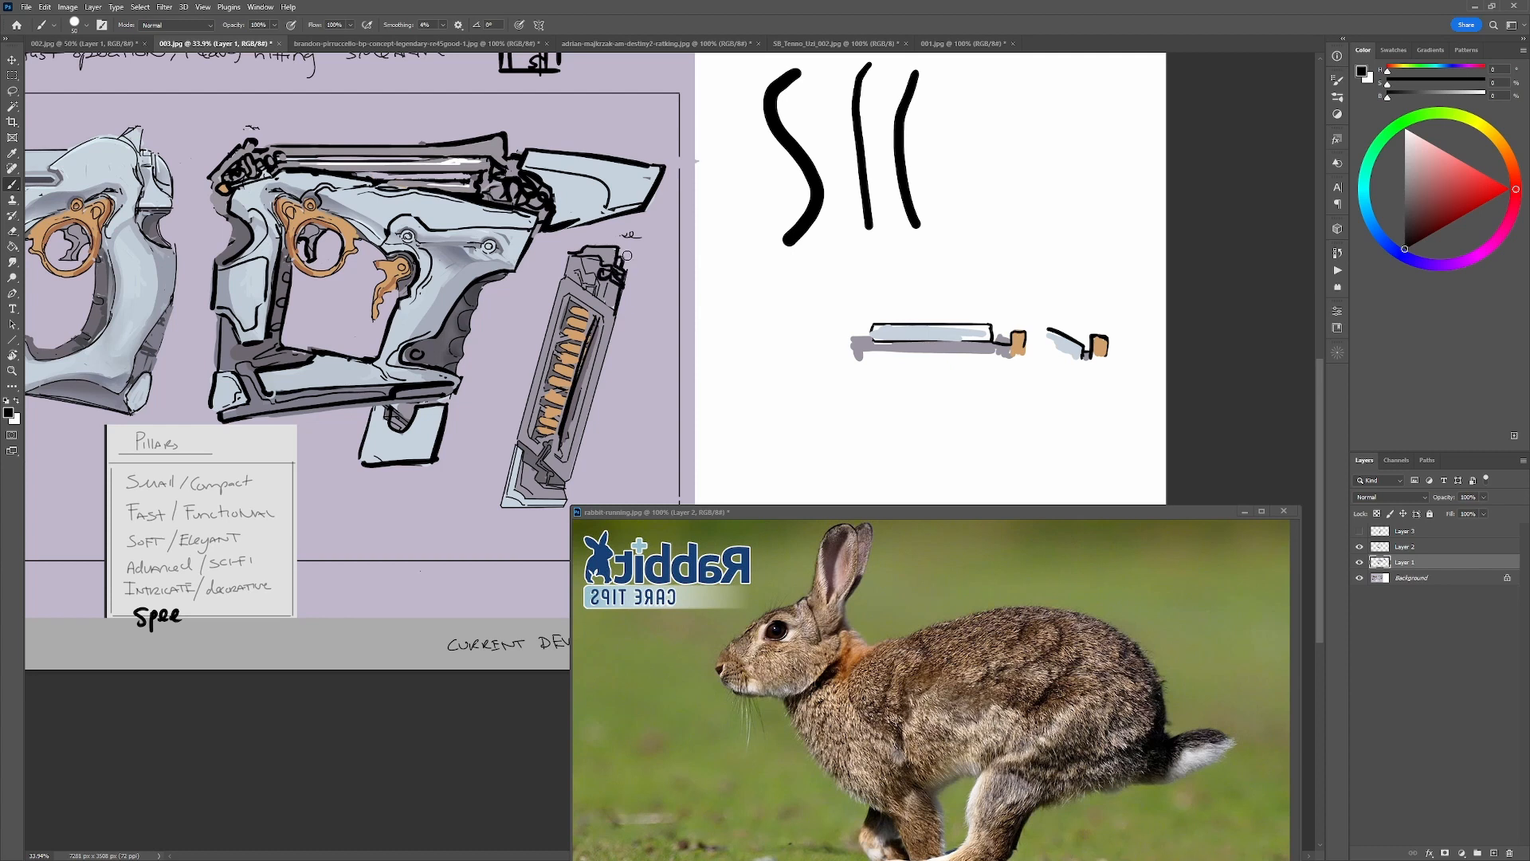
Try a pale blue stroke across the upper end of the separate magazine, and undo it.
alt+click(522, 238)
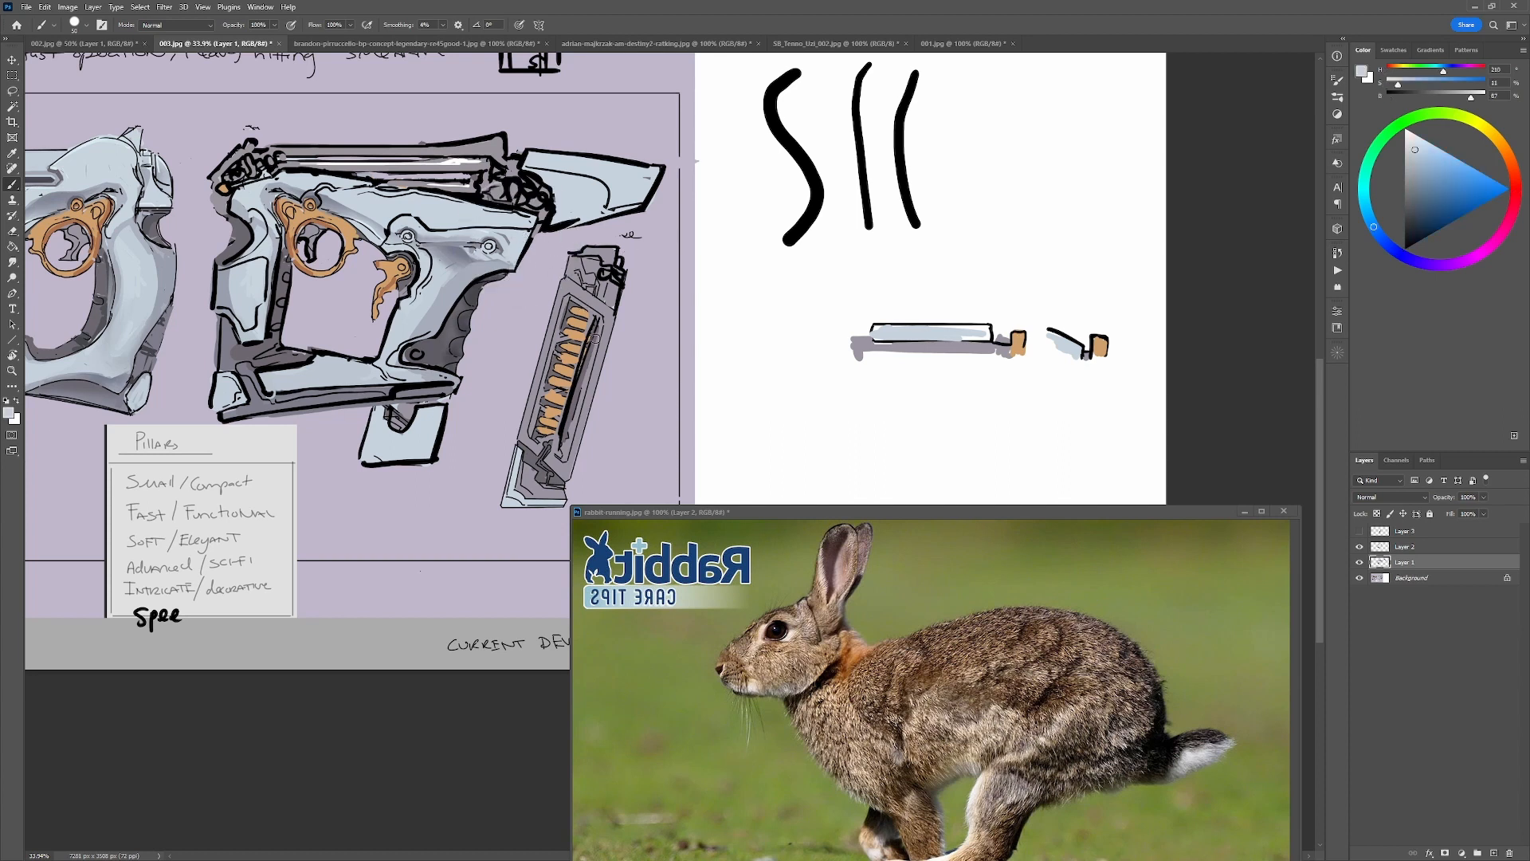
drag(576, 264, 619, 278)
key(ctrl+z)
Dock the floating rabbit image, create a new white 1920 x 1080 pixel document and paste the copied sci-fi rifle reference.
drag(1165, 509, 1171, 49)
key(ctrl+n)
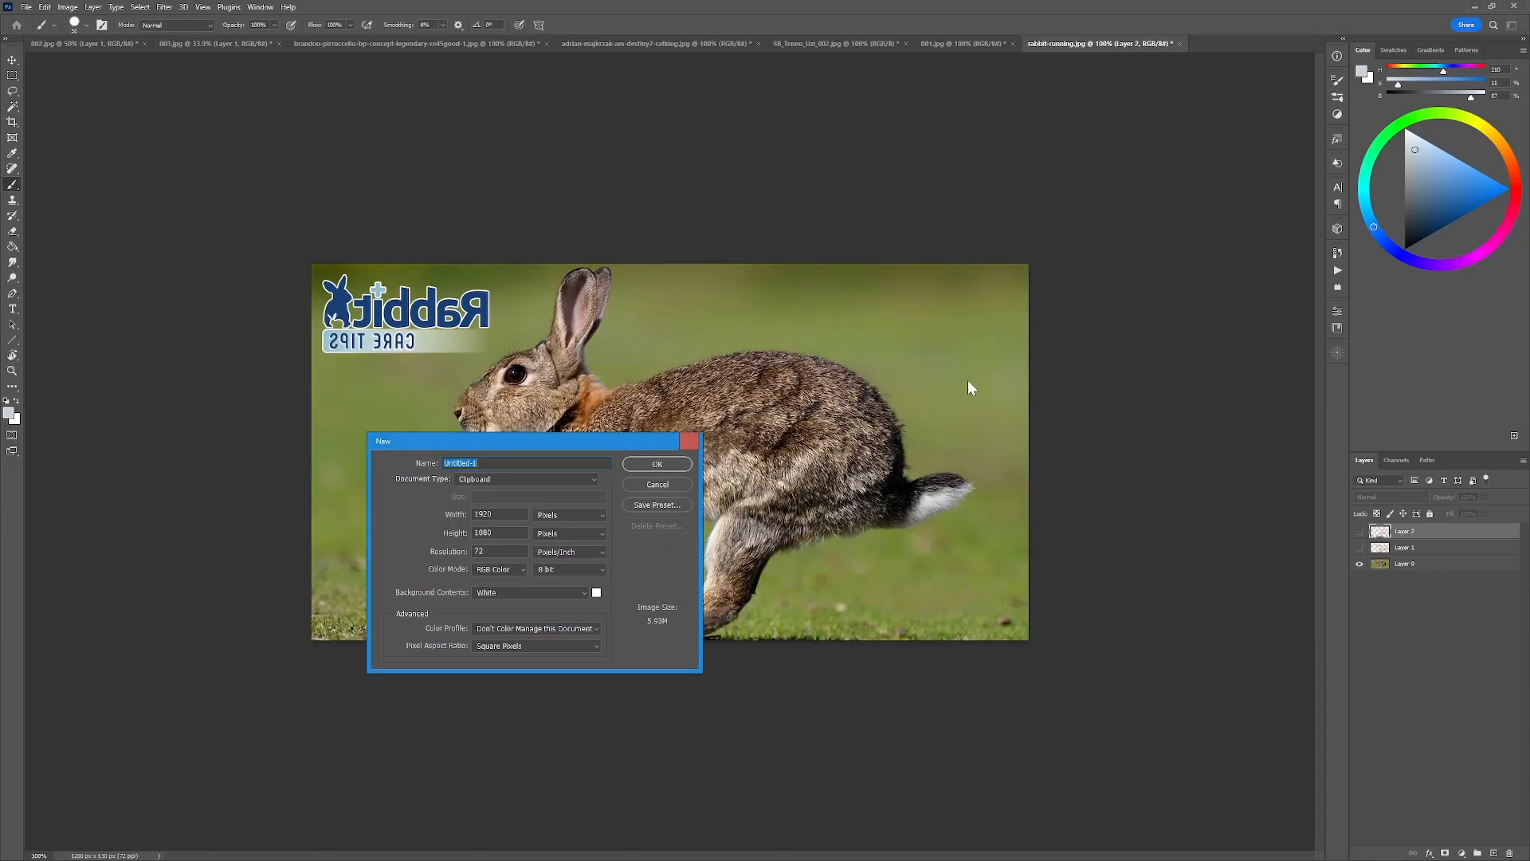
key(Return)
key(ctrl+v)
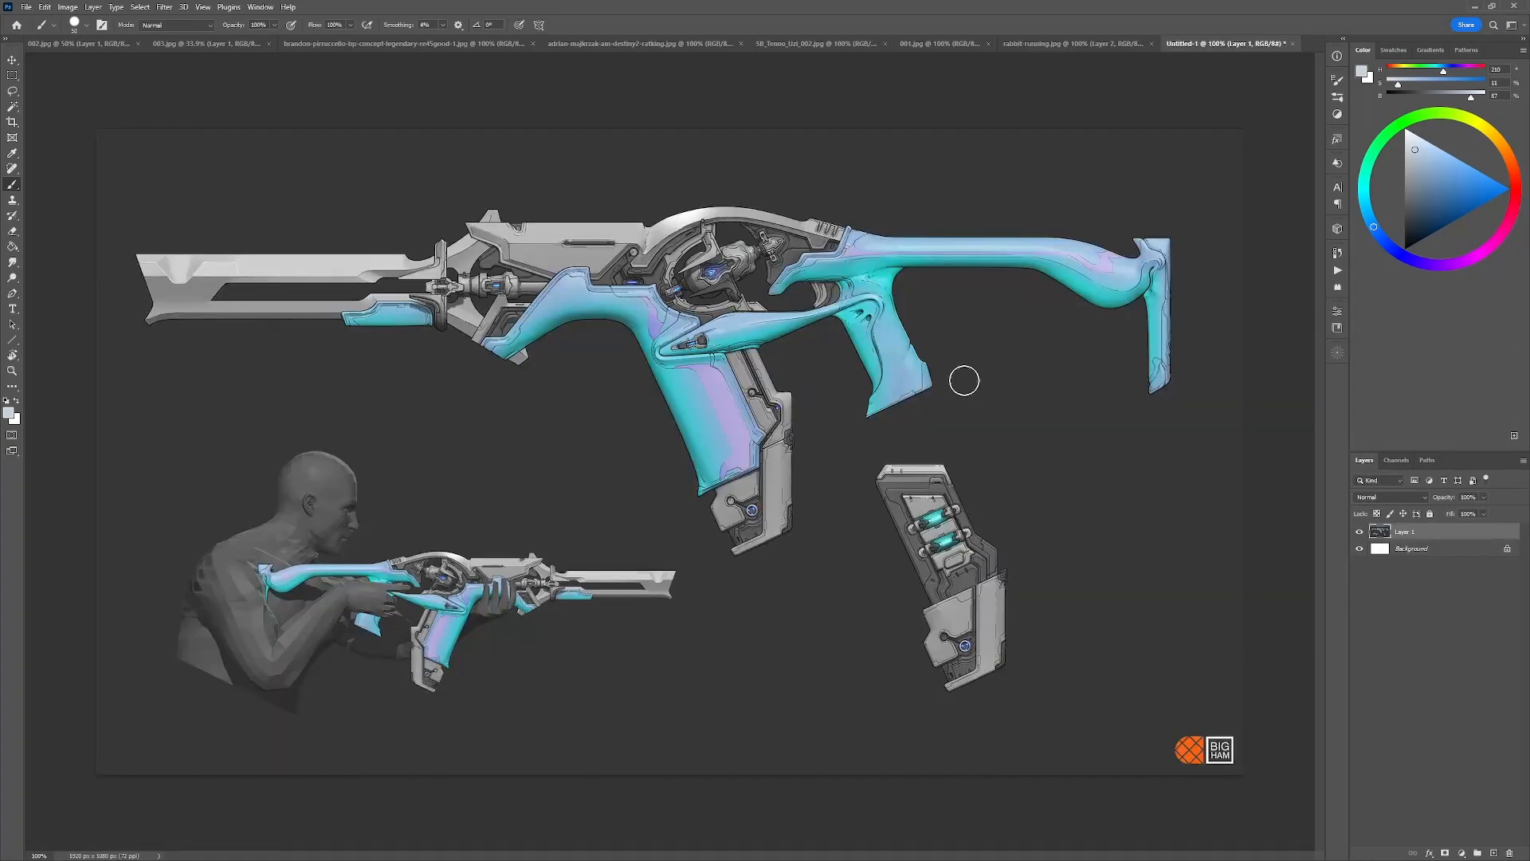
Circle the separate magazine on the rifle reference in saturated blue to point it out, and undo the circles.
click(1507, 188)
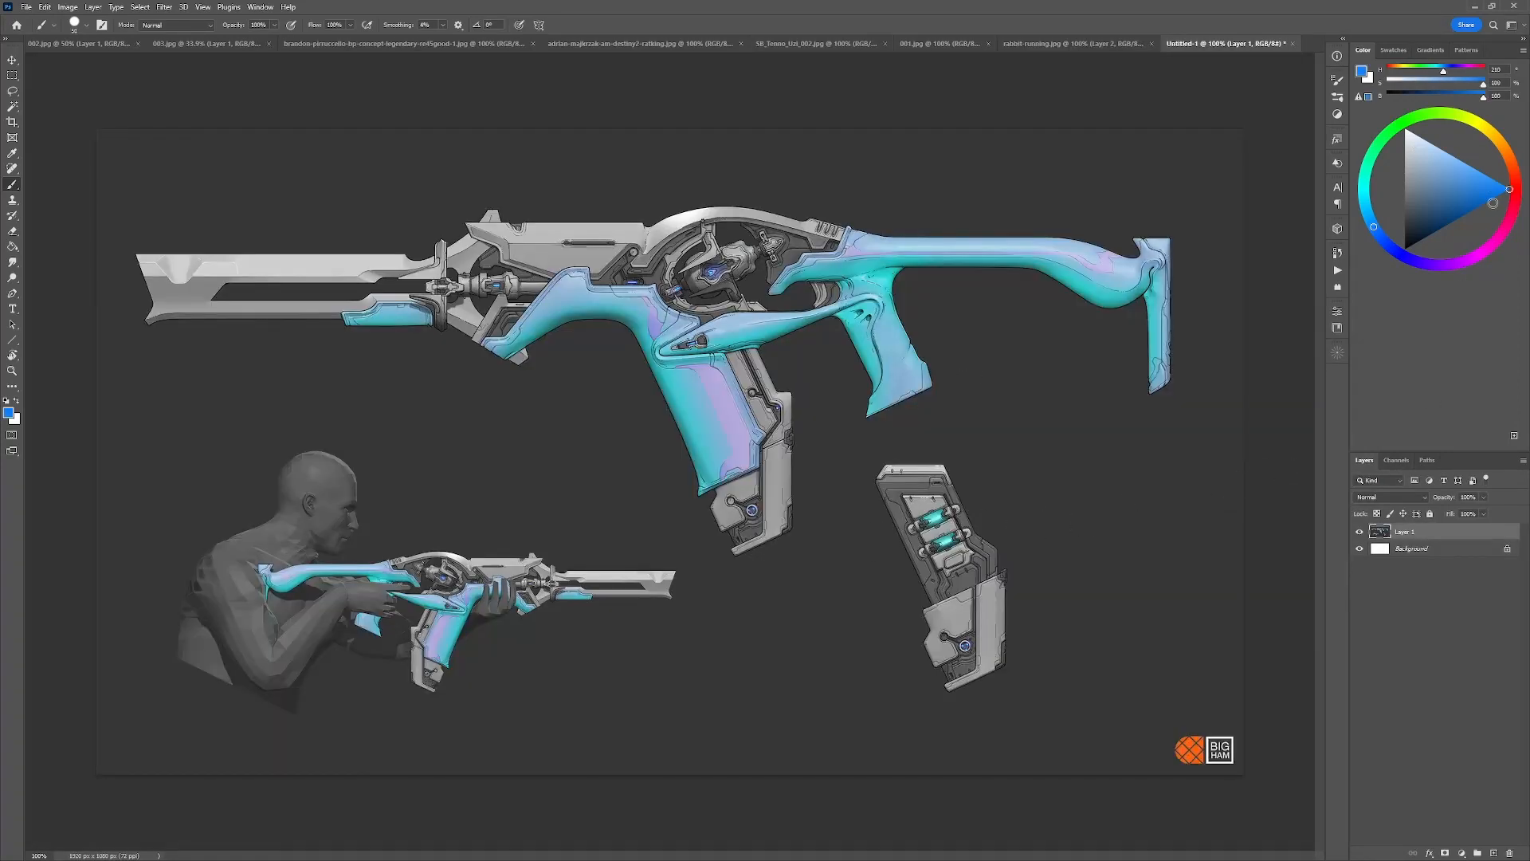
mouse_move(960, 462)
mouse_down()
mouse_move(890, 447)
mouse_move(931, 519)
mouse_move(934, 451)
mouse_up()
mouse_move(1028, 526)
mouse_down()
mouse_move(1014, 480)
mouse_move(831, 552)
mouse_move(1030, 552)
mouse_move(1041, 512)
mouse_up()
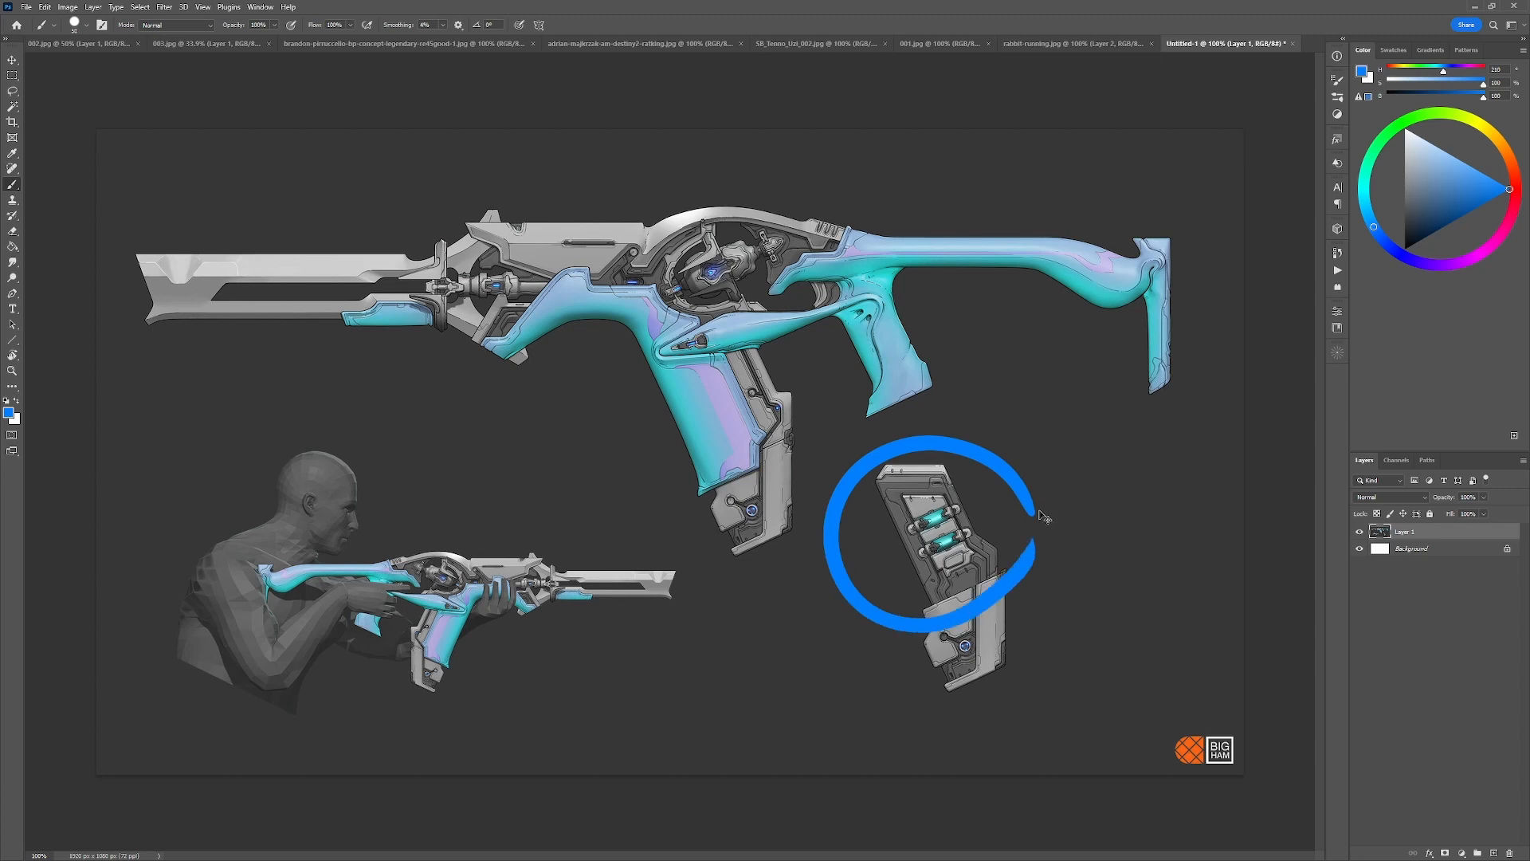
key(ctrl+z)
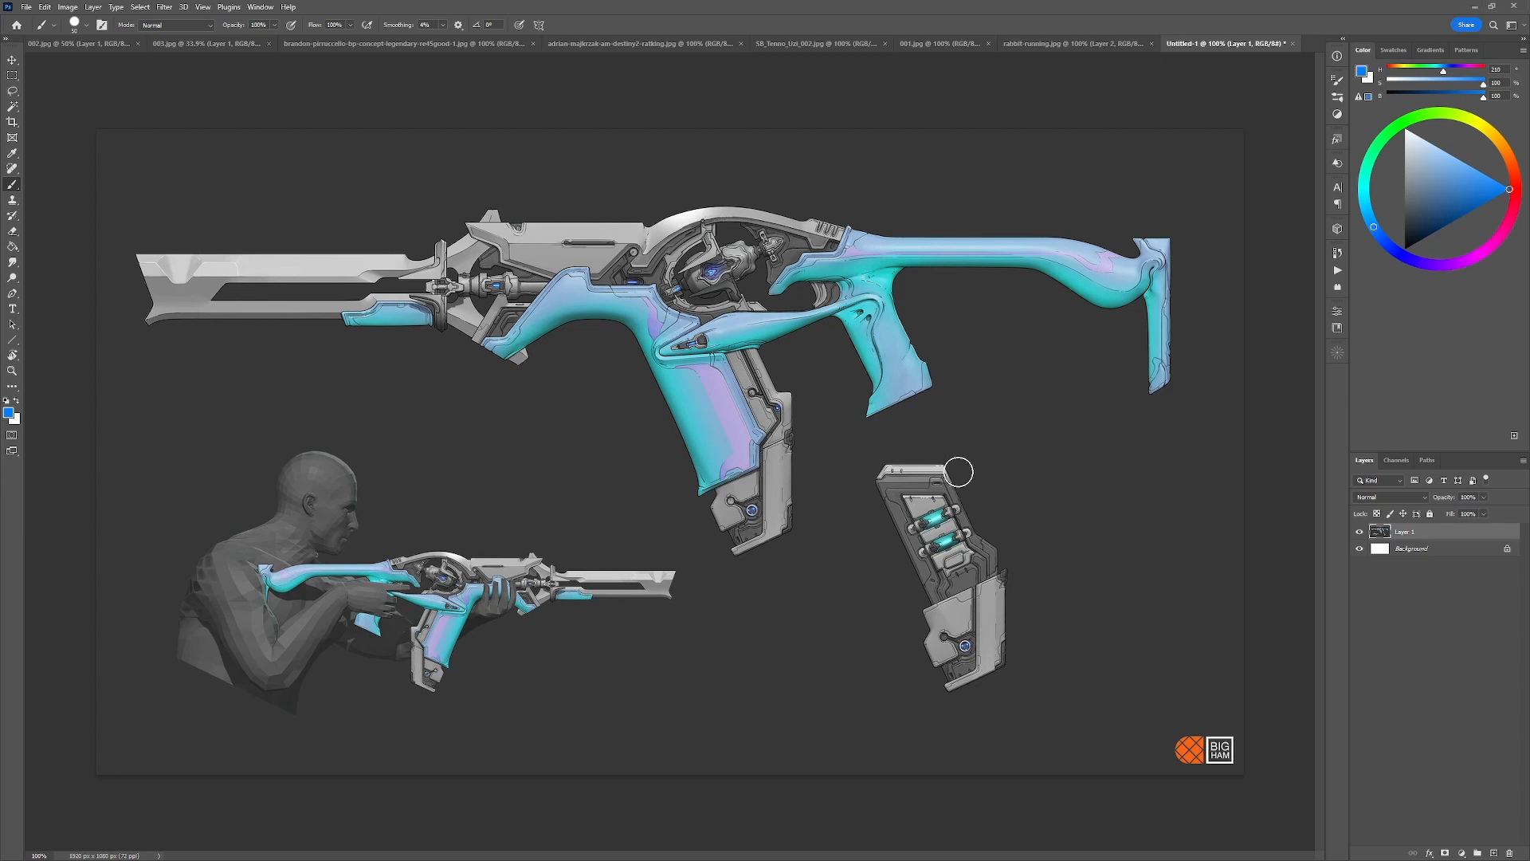
drag(963, 459, 938, 454)
key(ctrl+z)
Paste the copied sheet of six rifle variations, A to F, over the rifle reference.
key(ctrl+n)
key(Escape)
key(ctrl+v)
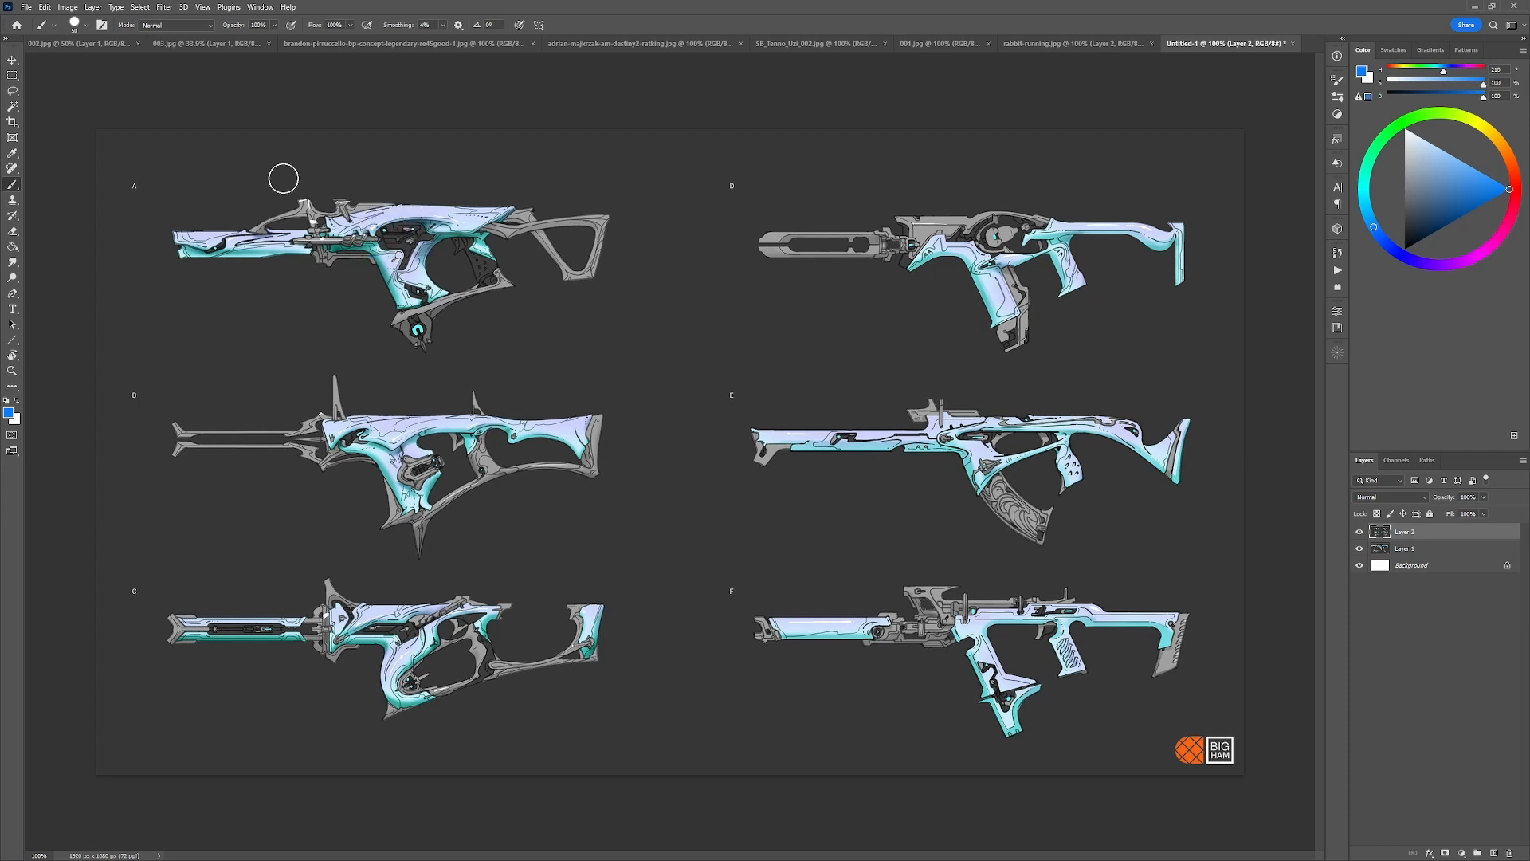
Return to the 003.jpg concept sheet, choose a bright cyan and add a new layer.
click(94, 47)
click(249, 44)
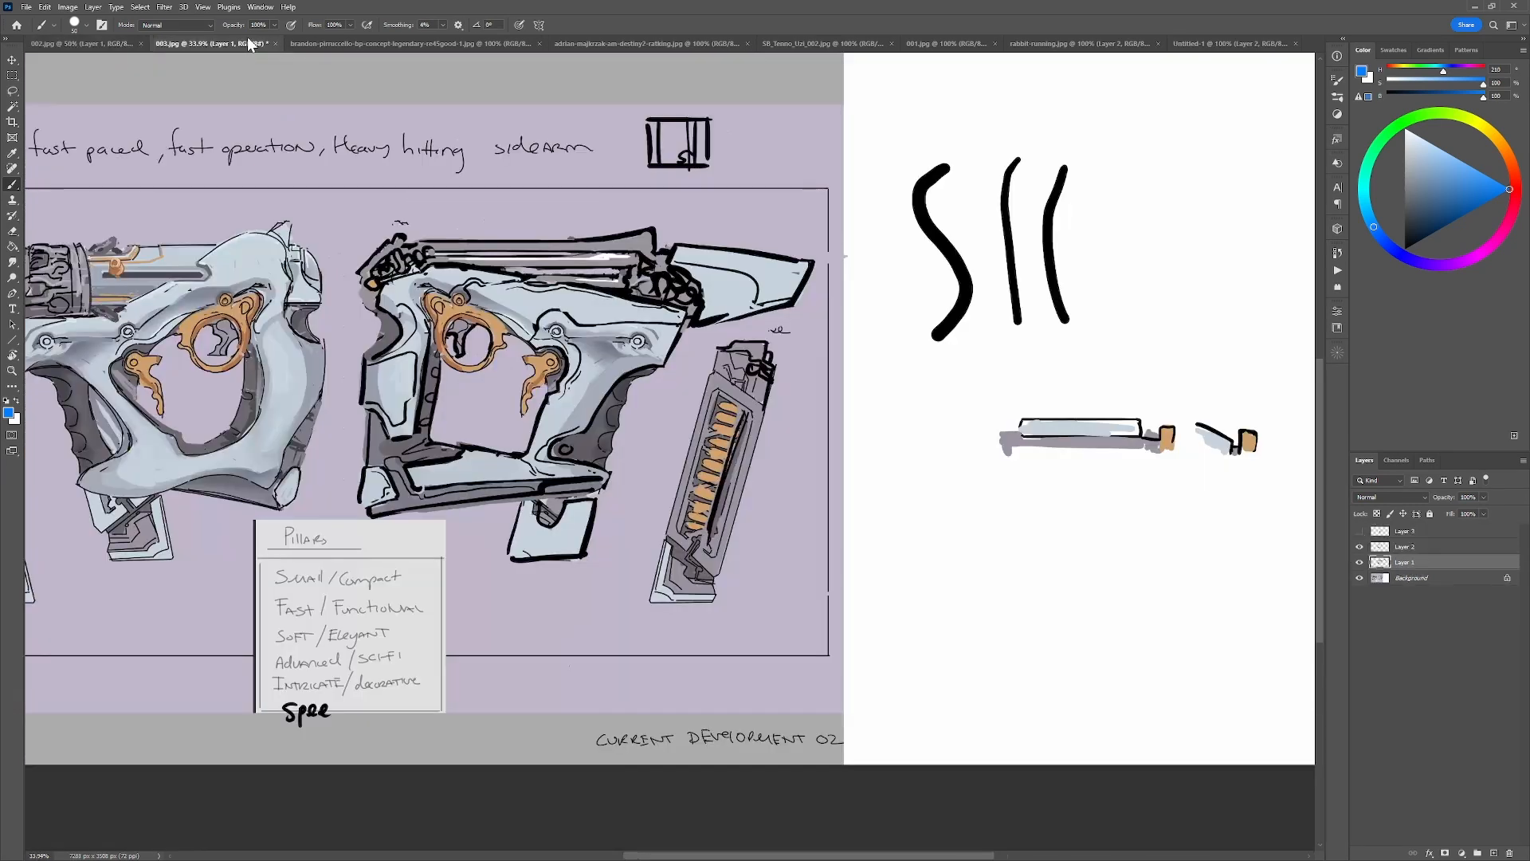
click(1361, 191)
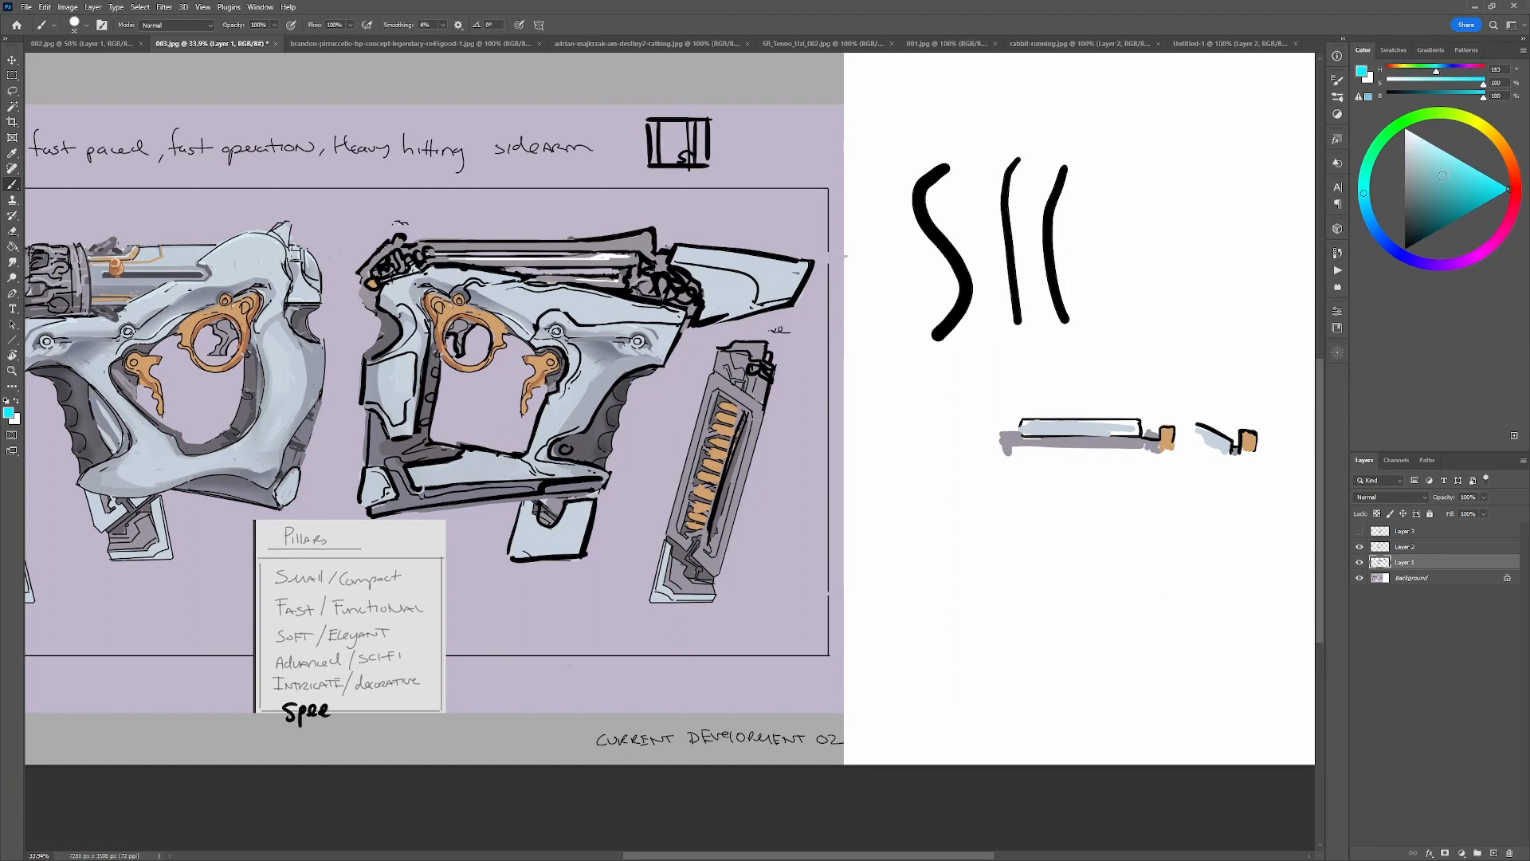
key(ctrl+shift+alt+n)
Circle the "Advanced / Sci-Fi" line on the Pillars note in cyan, and undo the marks.
mouse_move(275, 673)
mouse_down()
mouse_move(363, 675)
mouse_move(396, 647)
mouse_move(271, 641)
mouse_move(279, 674)
mouse_up()
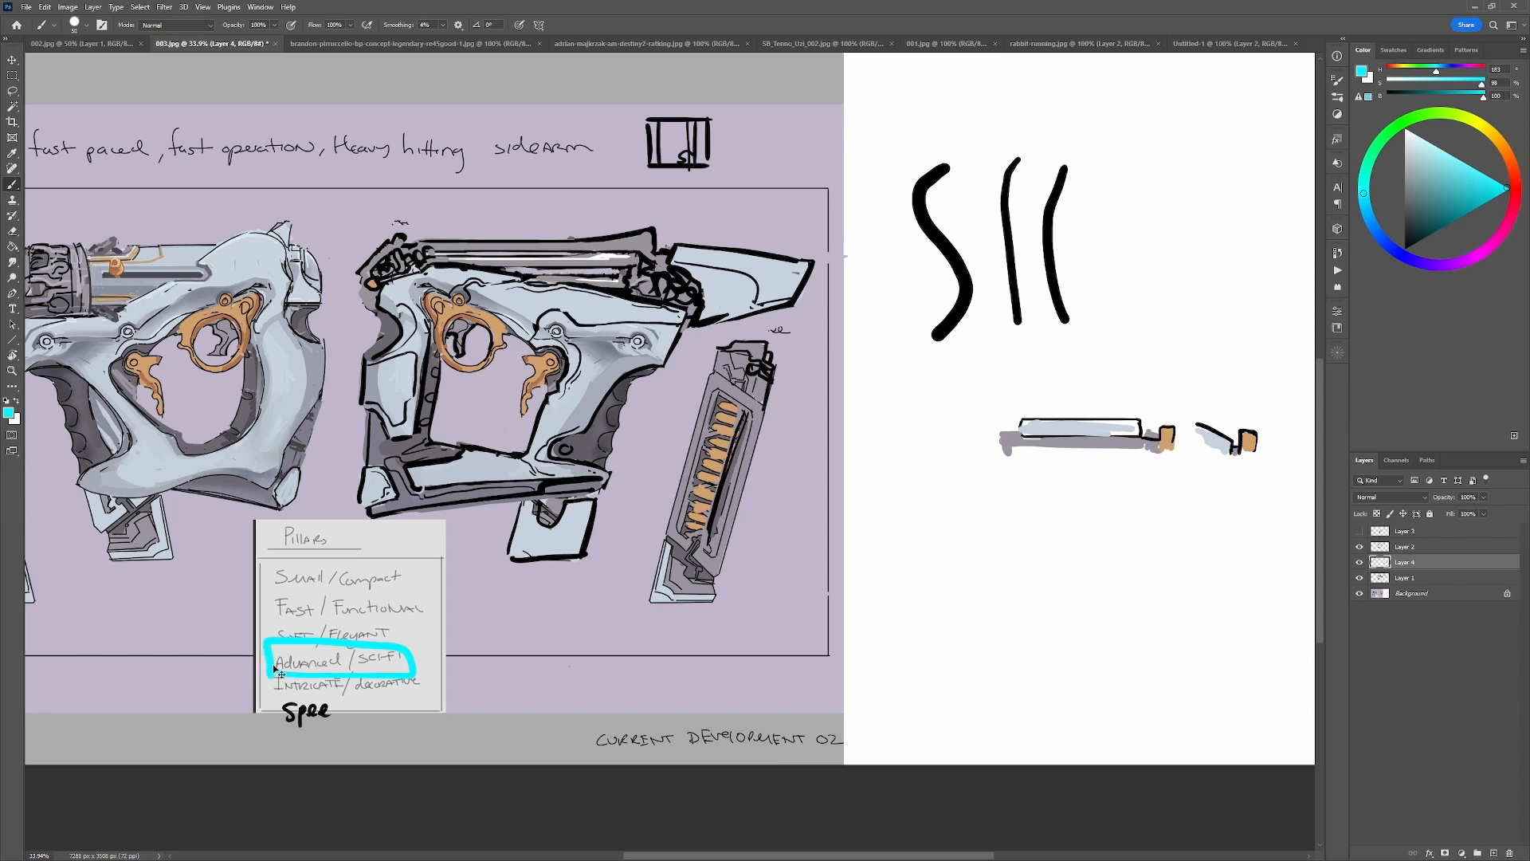
key(ctrl+z)
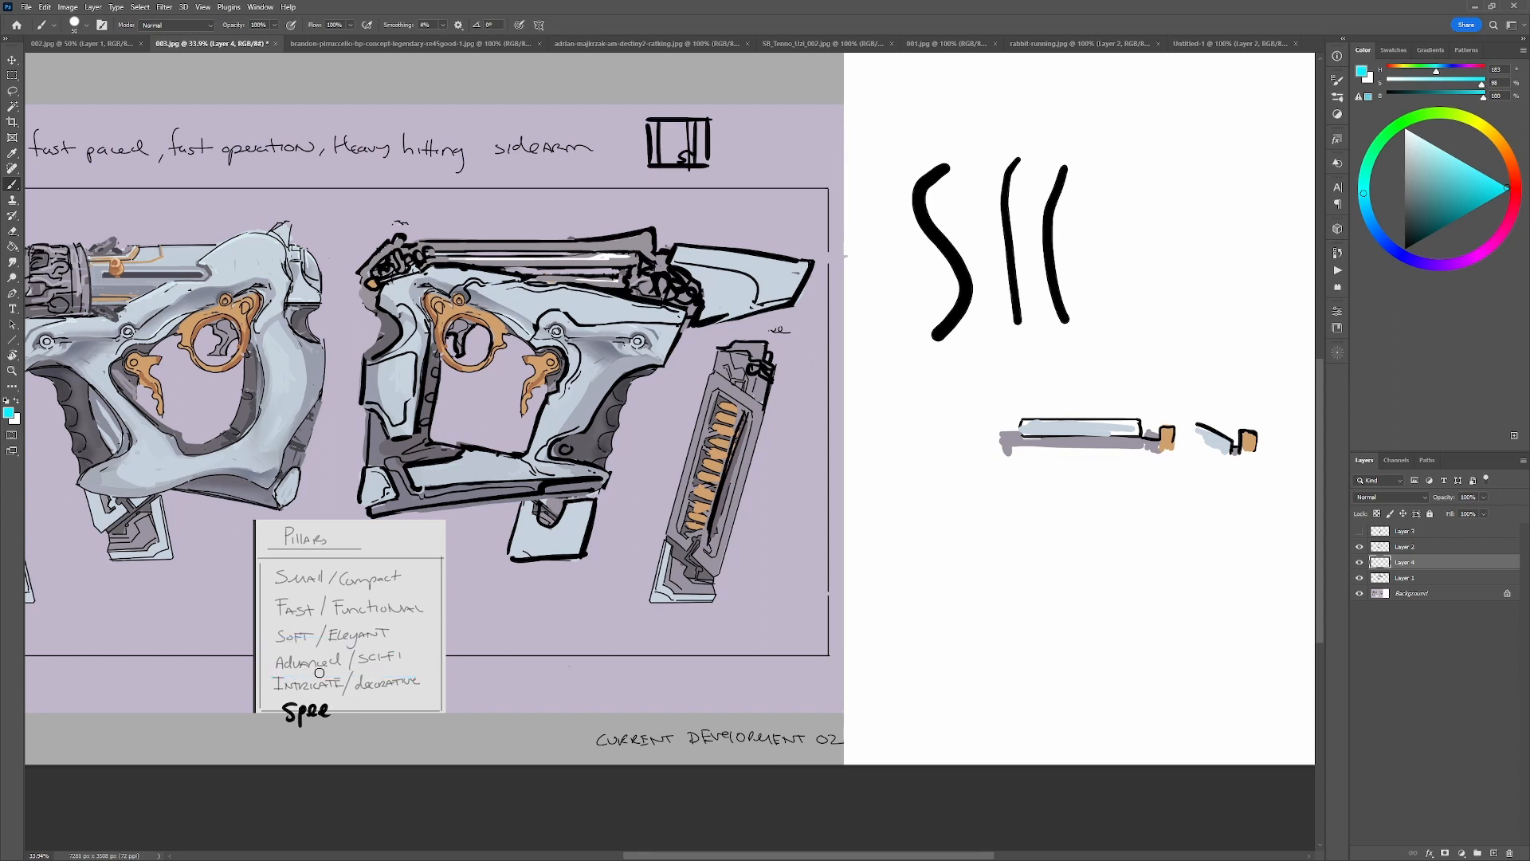
drag(294, 678, 396, 664)
key(ctrl+z)
Add small bright cyan accents inside the mechanical clusters at both ends of the right-facing gun's barrel.
drag(646, 281, 648, 285)
click(660, 265)
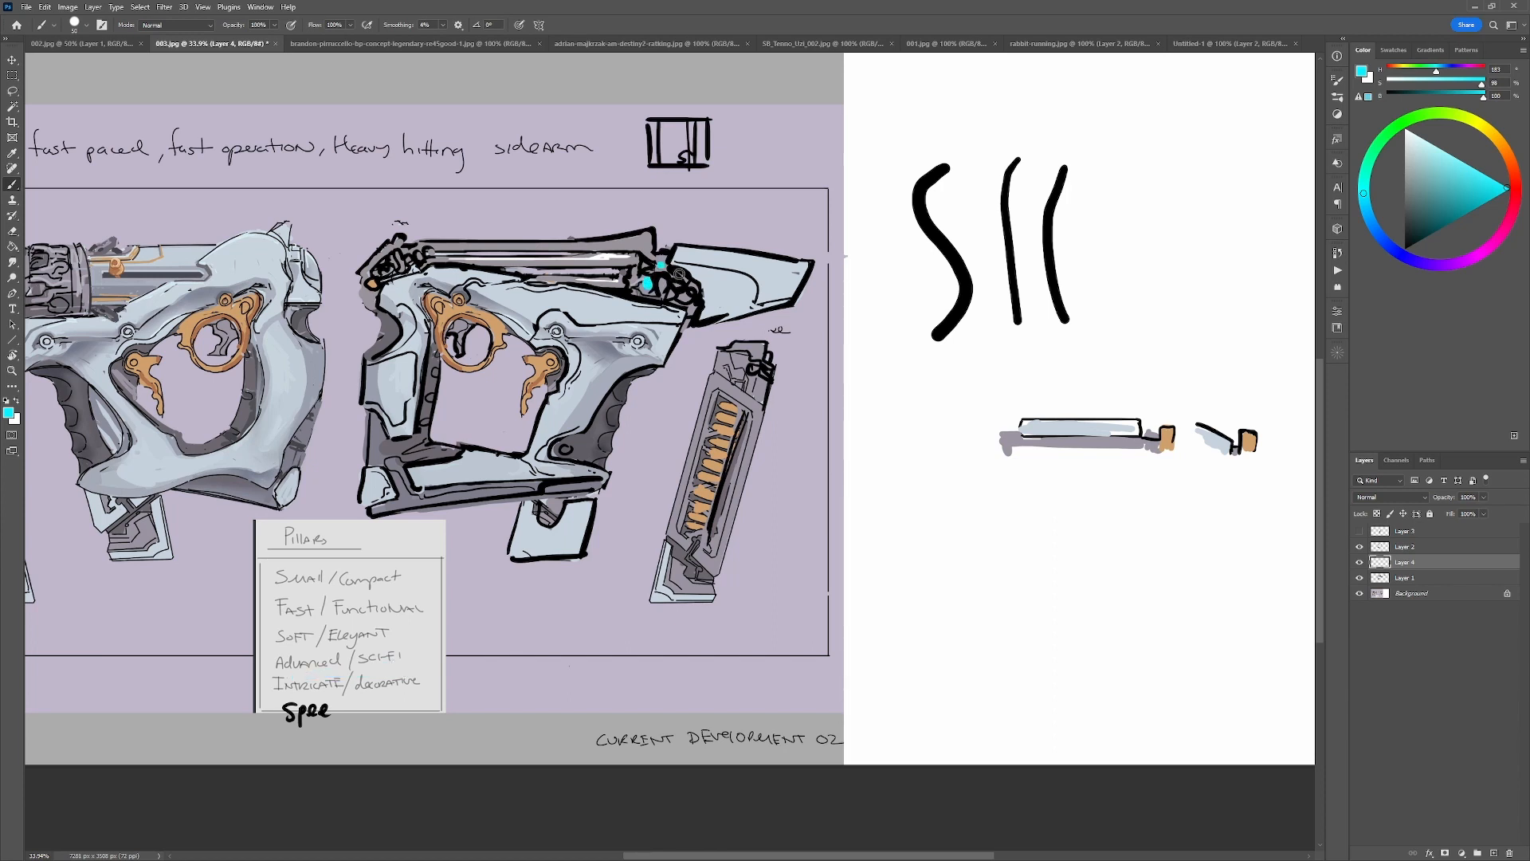
click(386, 265)
Try large cyan circles around the Pillars note and the right-facing gun, and undo them.
mouse_move(425, 530)
mouse_down()
mouse_move(370, 503)
mouse_move(337, 725)
mouse_move(400, 506)
mouse_up()
key(ctrl+z)
mouse_move(550, 572)
mouse_down()
mouse_move(803, 427)
mouse_move(518, 594)
mouse_move(762, 450)
mouse_up()
key(ctrl+z)
mouse_move(275, 549)
mouse_down()
mouse_move(446, 557)
mouse_move(311, 518)
mouse_up()
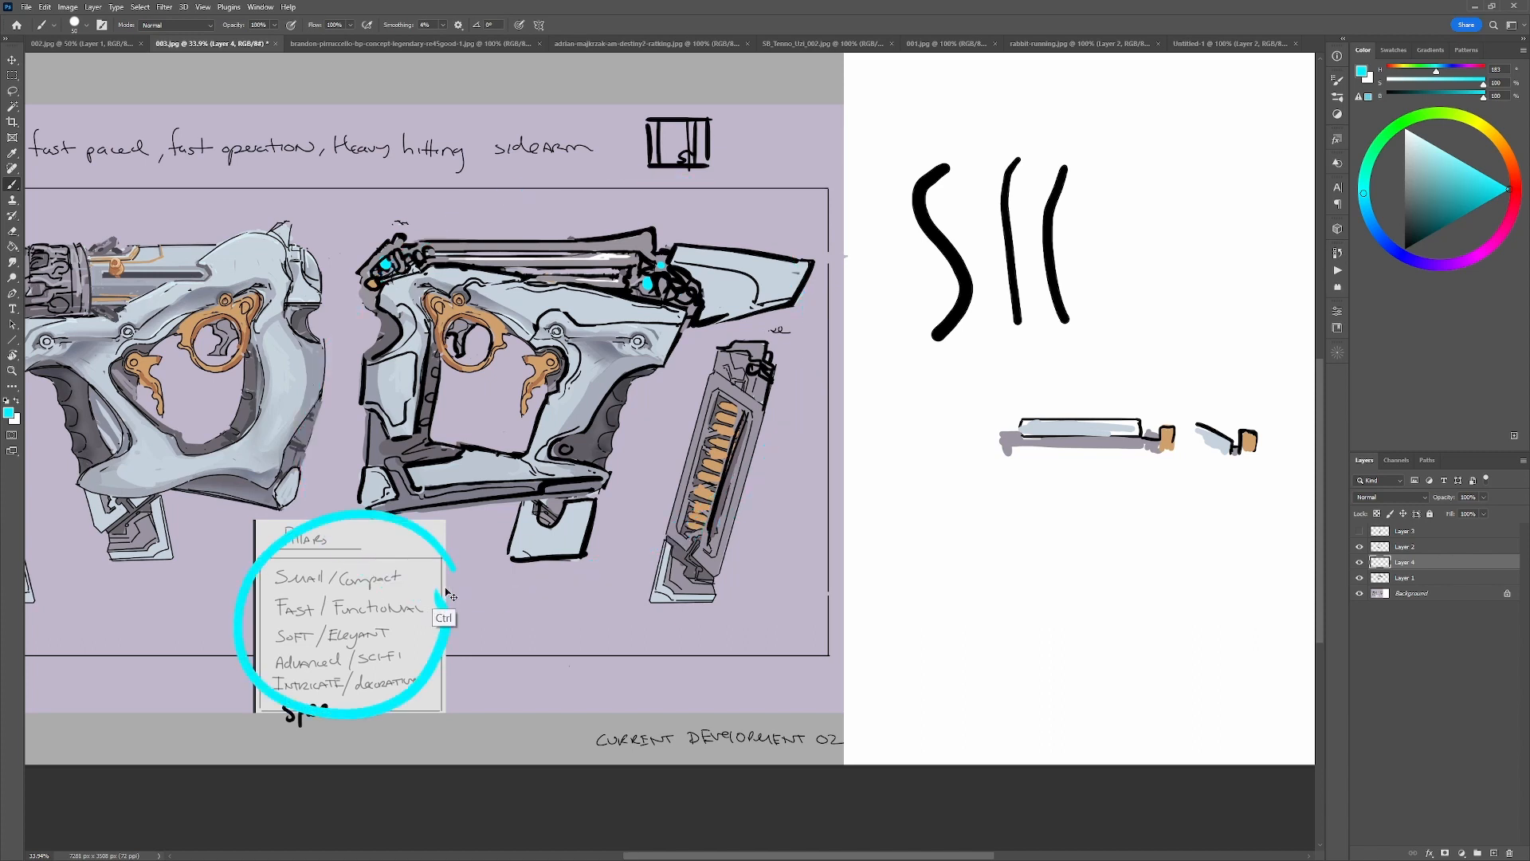
key(ctrl+z)
drag(431, 565, 441, 587)
key(ctrl+z)
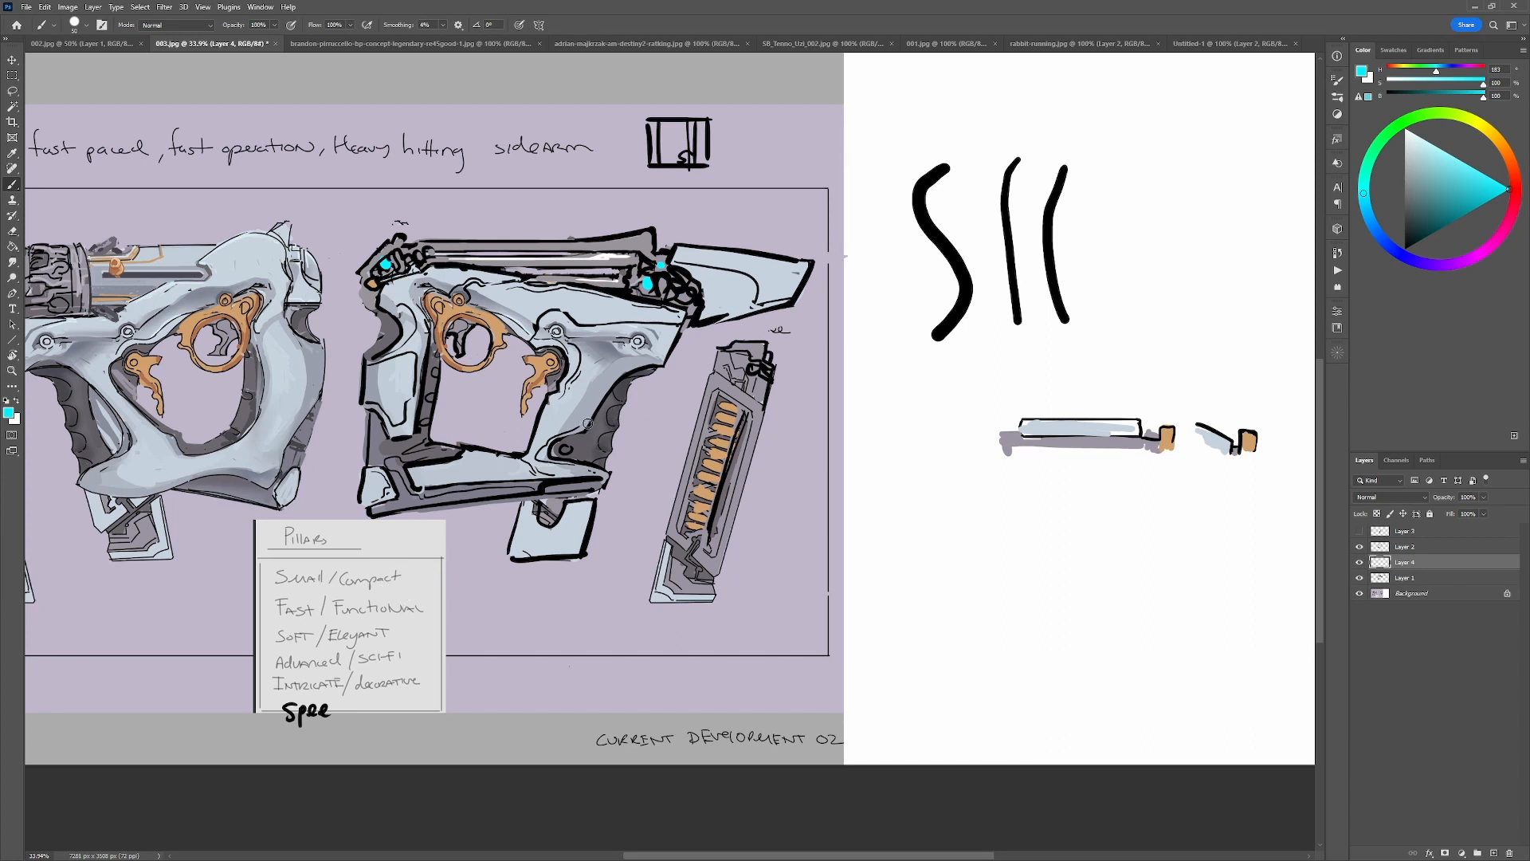
drag(569, 572, 390, 503)
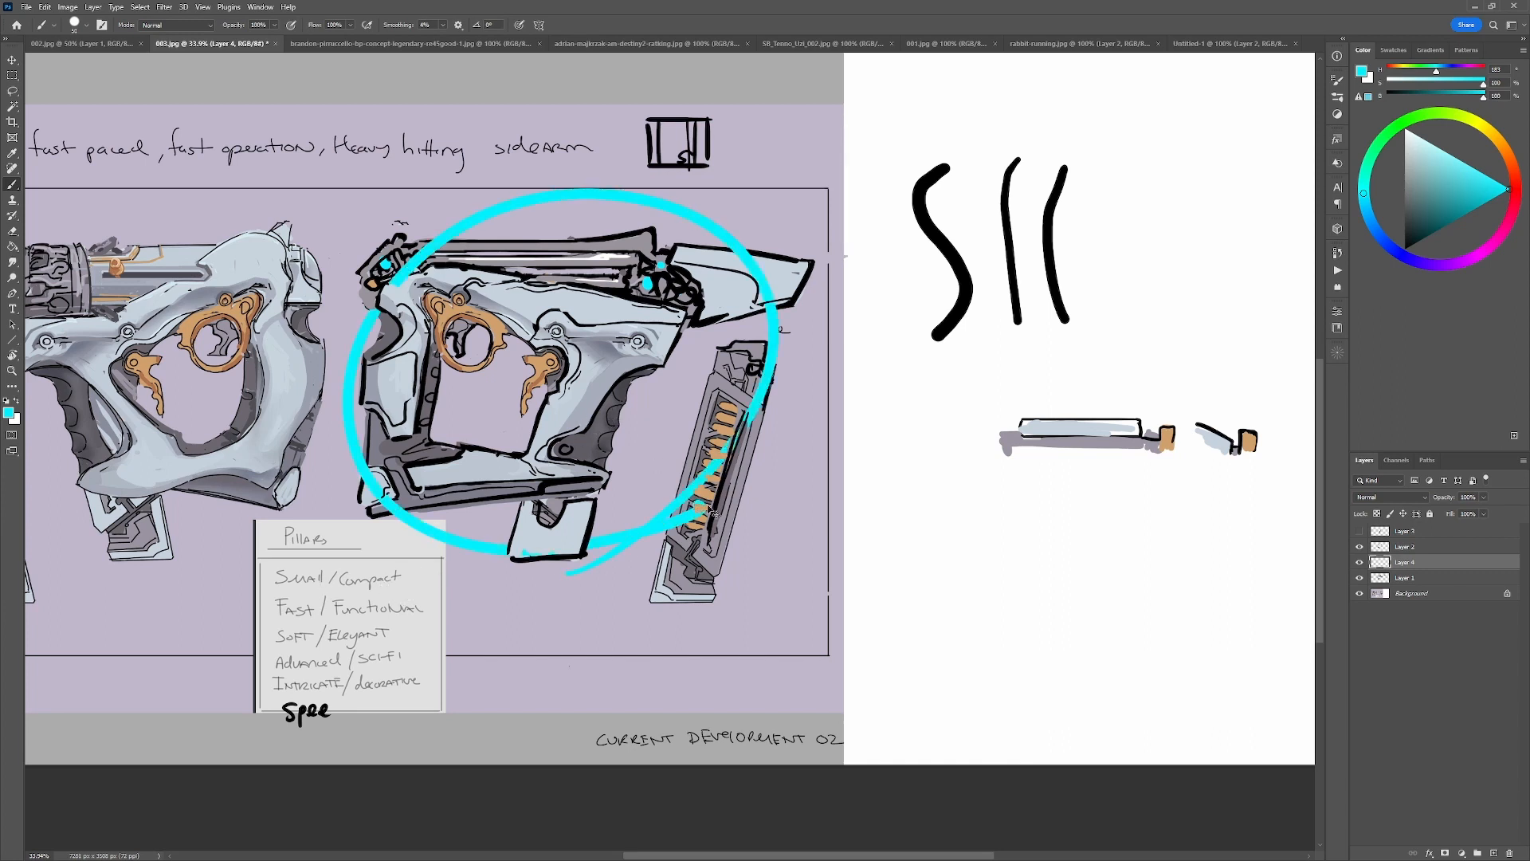
key(ctrl+z)
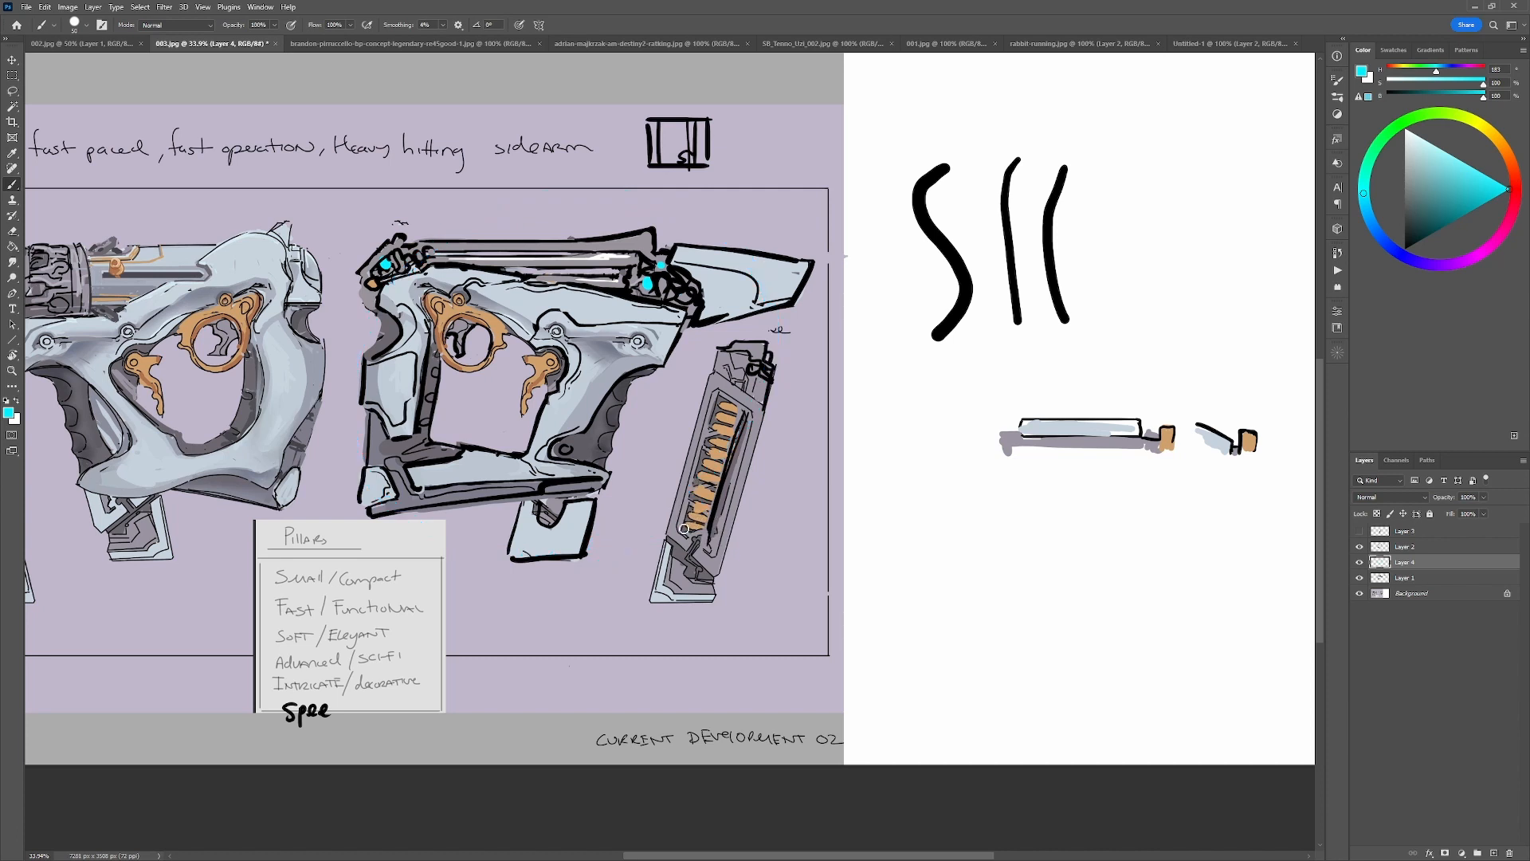
On Layer 2, cover the lower part of the gun's front mechanical cluster with the frame's pale blue.
alt+click(661, 335)
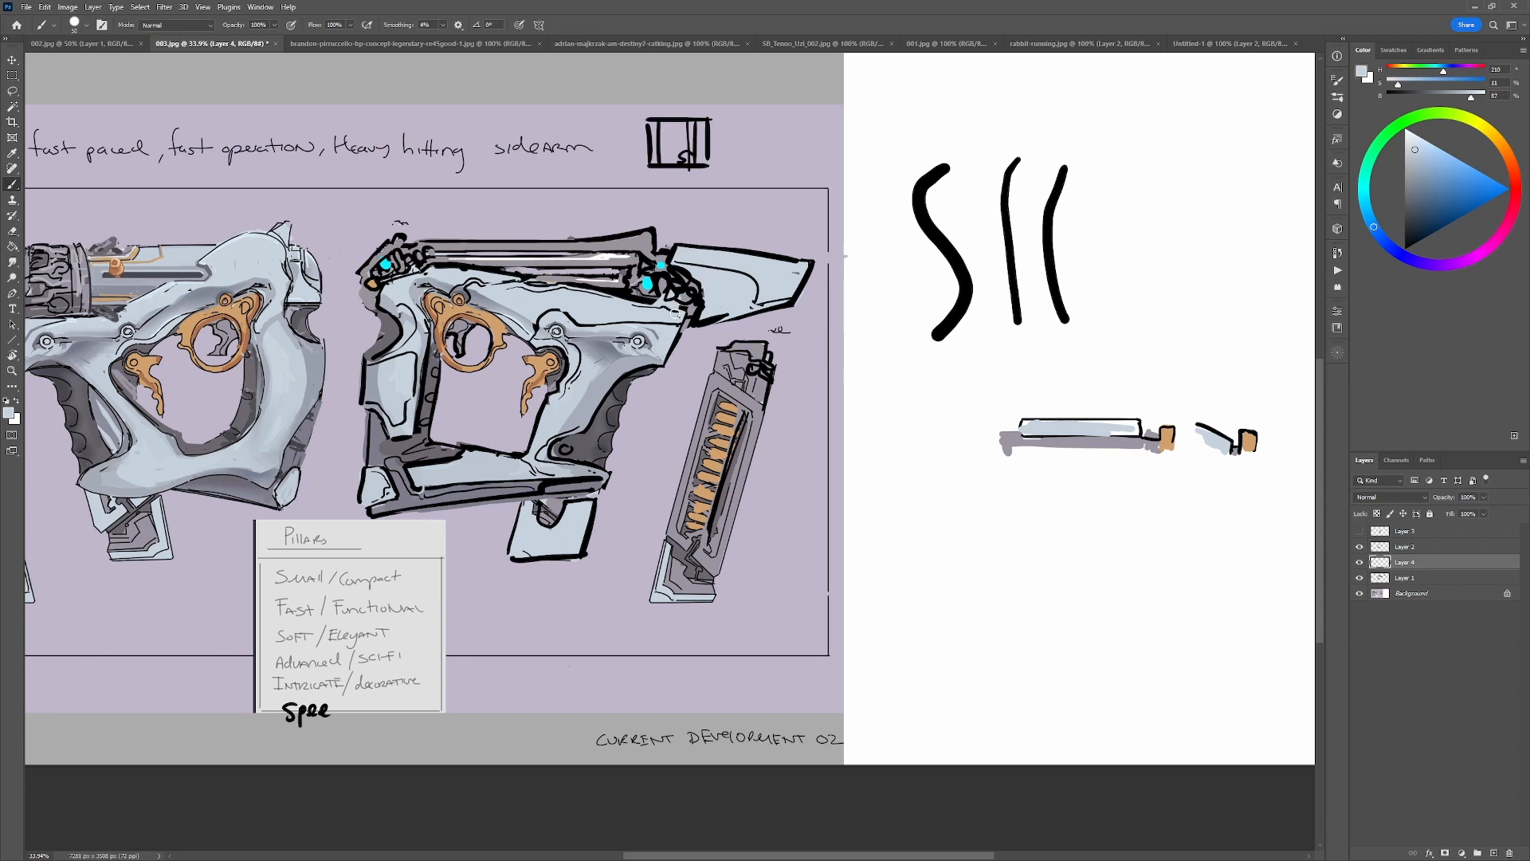
click(1410, 548)
alt+click(649, 312)
mouse_move(650, 308)
mouse_down()
mouse_move(656, 296)
mouse_move(664, 310)
mouse_up()
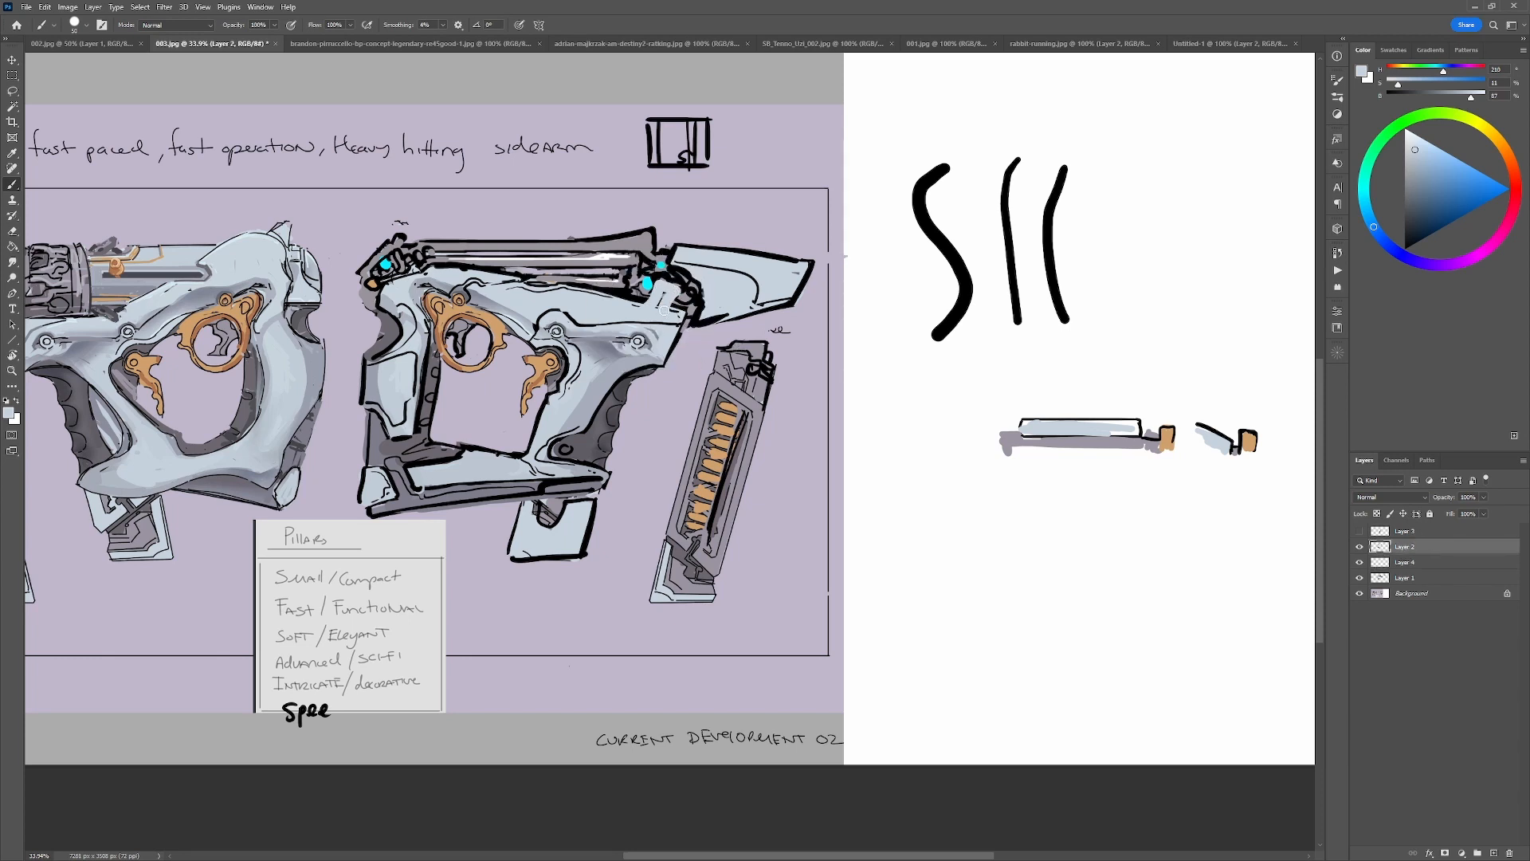
alt+click(677, 323)
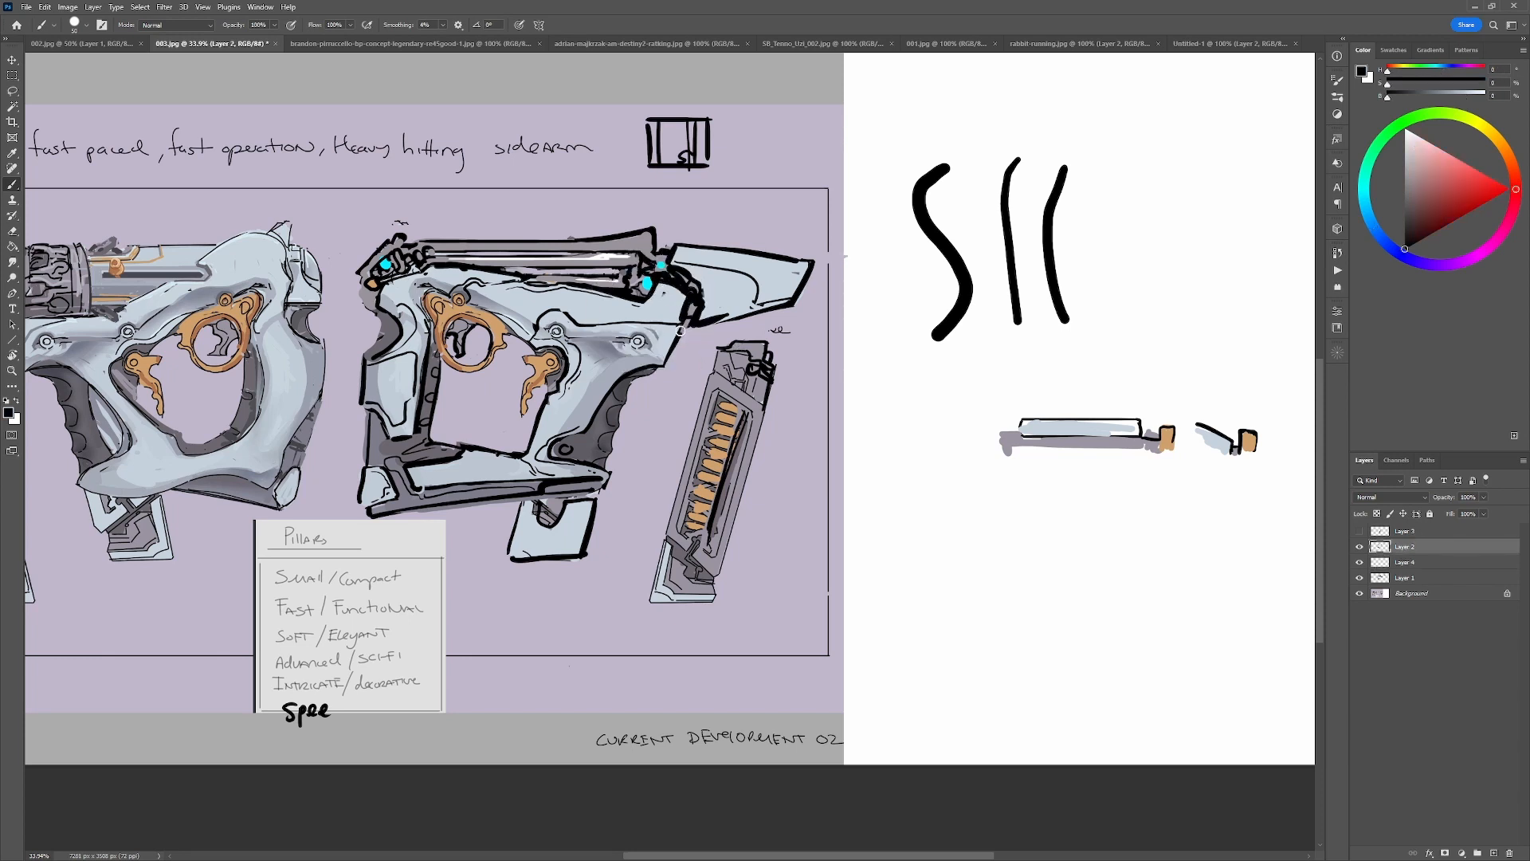
Try a grey stroke around the rear column of the right-facing gun's frame, and undo it.
alt+click(566, 412)
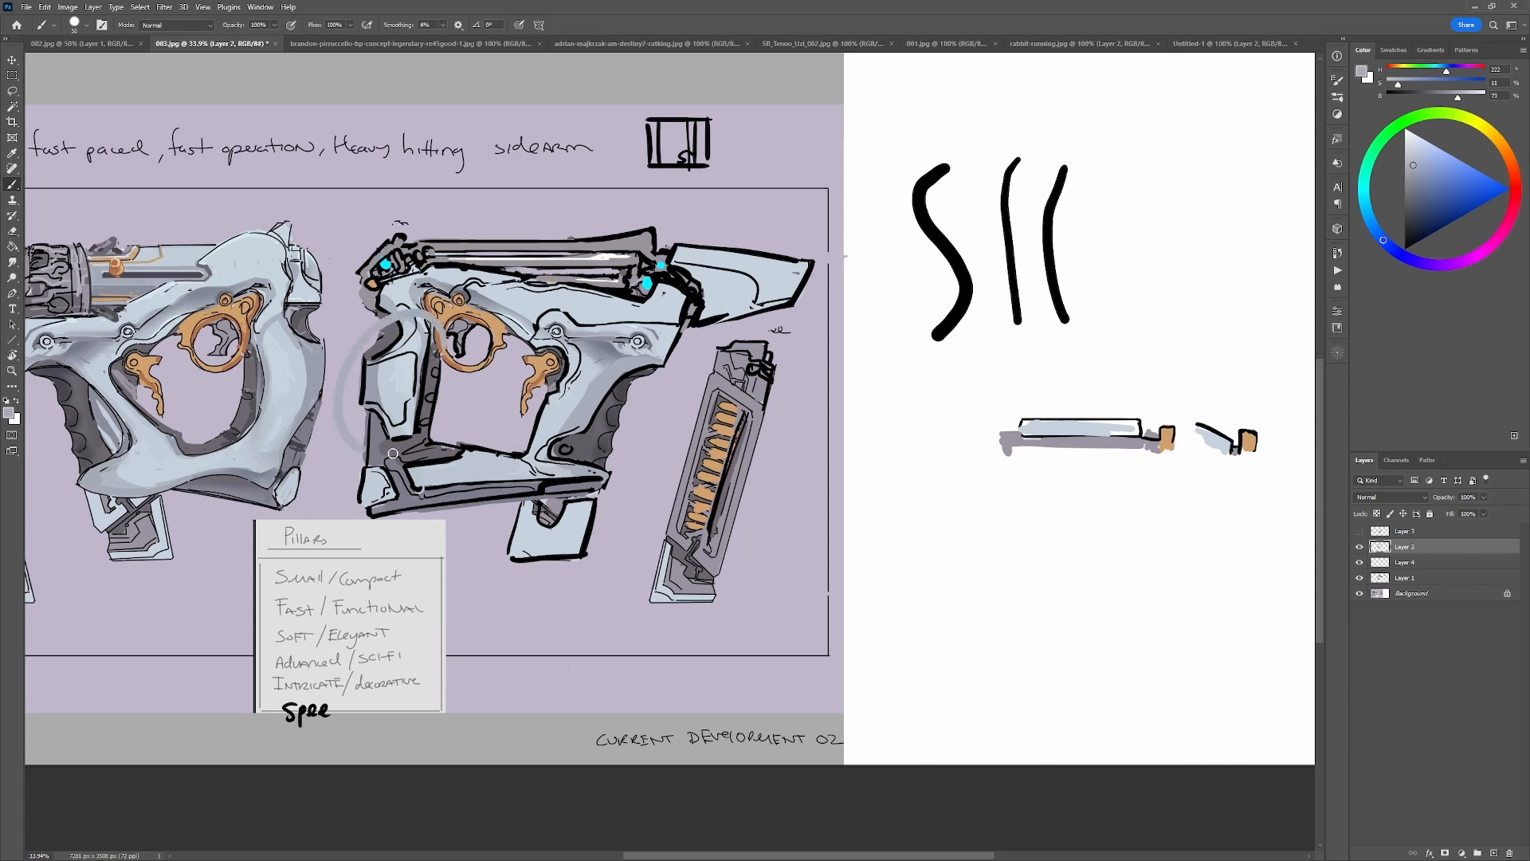
alt+click(378, 393)
mouse_move(372, 391)
mouse_down()
mouse_move(374, 445)
mouse_move(395, 405)
mouse_move(401, 447)
mouse_move(407, 425)
mouse_move(389, 463)
mouse_move(379, 402)
mouse_move(361, 464)
mouse_move(410, 433)
mouse_move(418, 402)
mouse_move(389, 493)
mouse_move(362, 501)
mouse_move(365, 386)
mouse_up()
key(ctrl+z)
Repaint the rear column of the right-facing gun's frame as one continuous pale blue surface down to the lower corner.
alt+click(414, 412)
key(d)
alt+click(383, 462)
drag(385, 462, 381, 392)
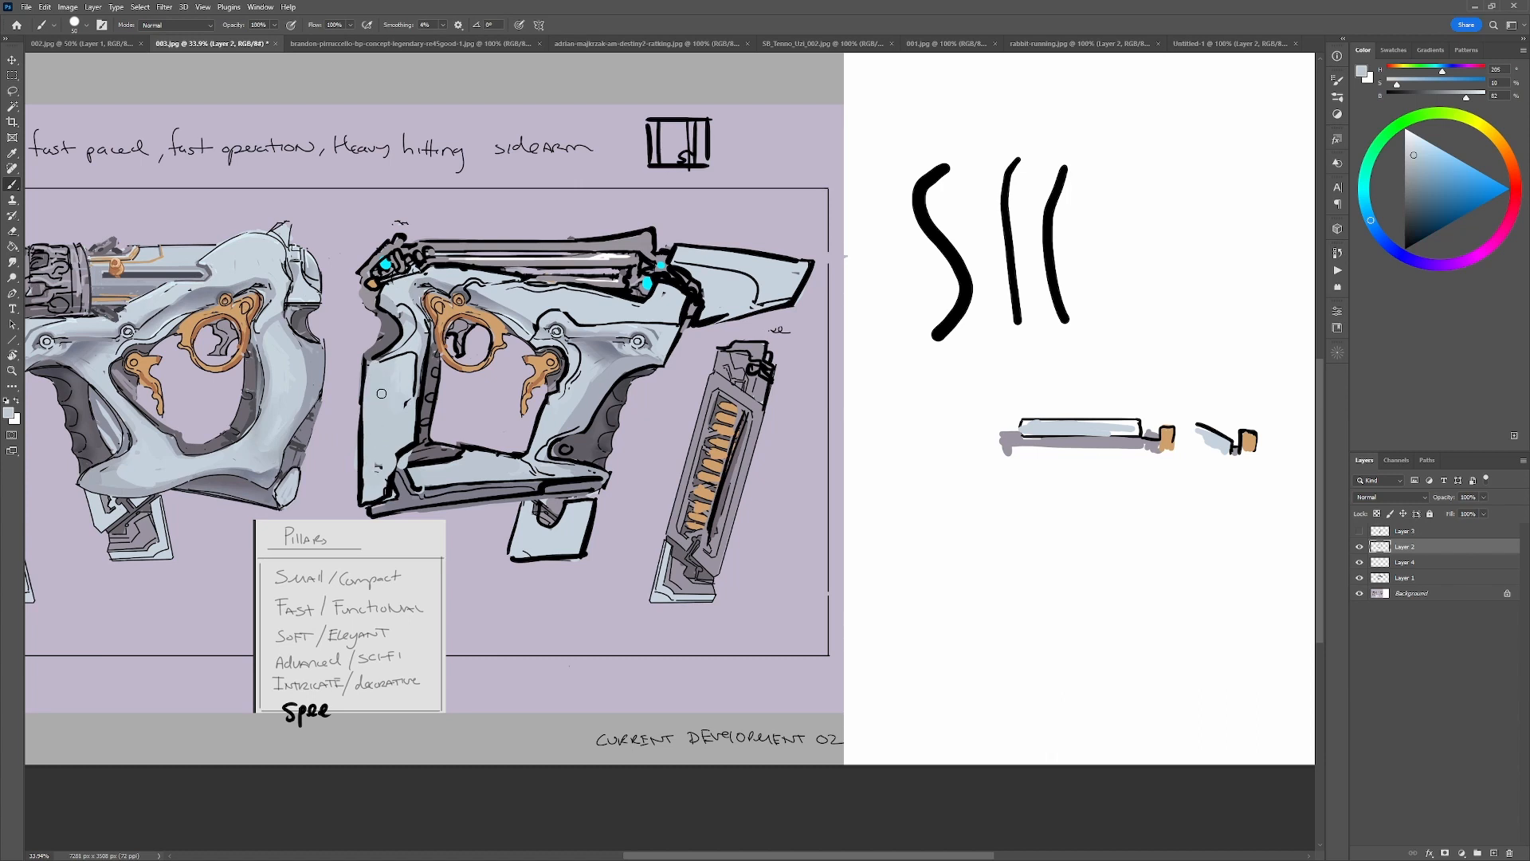
Reshape the frame's lower rear corner with pale blue and dark grey areas, and redraw its black edges.
alt+click(374, 452)
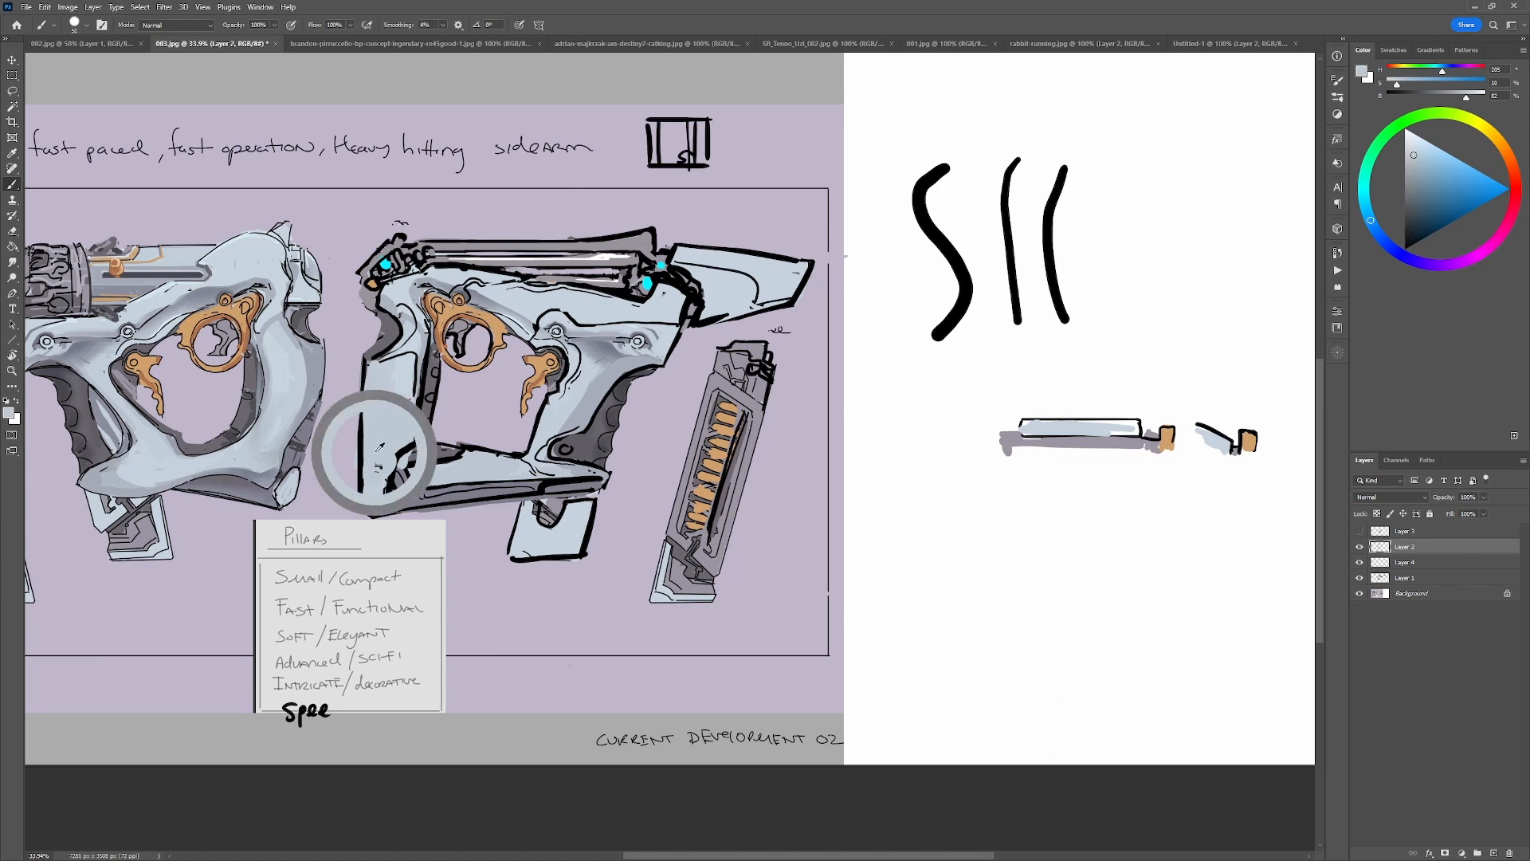
alt+click(426, 451)
mouse_move(384, 478)
mouse_down()
mouse_move(407, 459)
mouse_move(384, 477)
mouse_move(393, 498)
mouse_move(364, 511)
mouse_move(366, 480)
mouse_move(414, 448)
mouse_move(367, 489)
mouse_move(368, 513)
mouse_move(415, 472)
mouse_move(363, 503)
mouse_move(395, 502)
mouse_move(361, 492)
mouse_up()
alt+click(350, 484)
key(d)
alt+click(388, 486)
key(d)
alt+click(423, 468)
key(d)
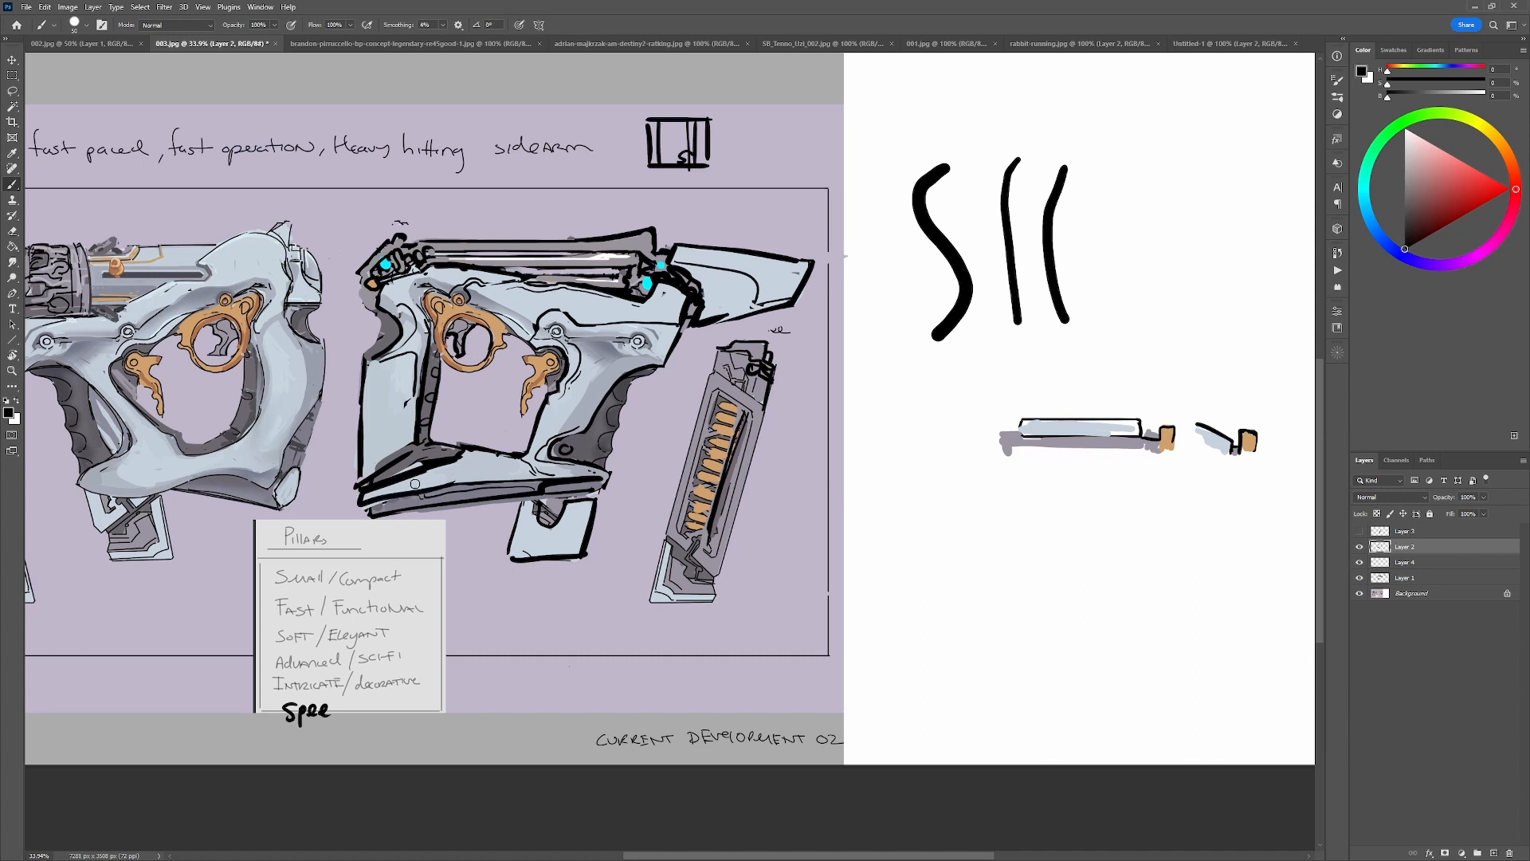
Repaint the frame's lower bar as a single tapered pale blue piece with a black line along its underside.
alt+click(407, 473)
mouse_move(397, 493)
mouse_down()
mouse_move(435, 508)
mouse_move(369, 506)
mouse_move(512, 499)
mouse_up()
alt+click(460, 513)
mouse_move(372, 516)
mouse_down()
mouse_move(416, 502)
mouse_move(366, 514)
mouse_move(514, 498)
mouse_move(405, 487)
mouse_move(377, 495)
mouse_move(519, 486)
mouse_up()
alt+click(471, 479)
key(d)
drag(360, 503, 562, 486)
alt+click(502, 478)
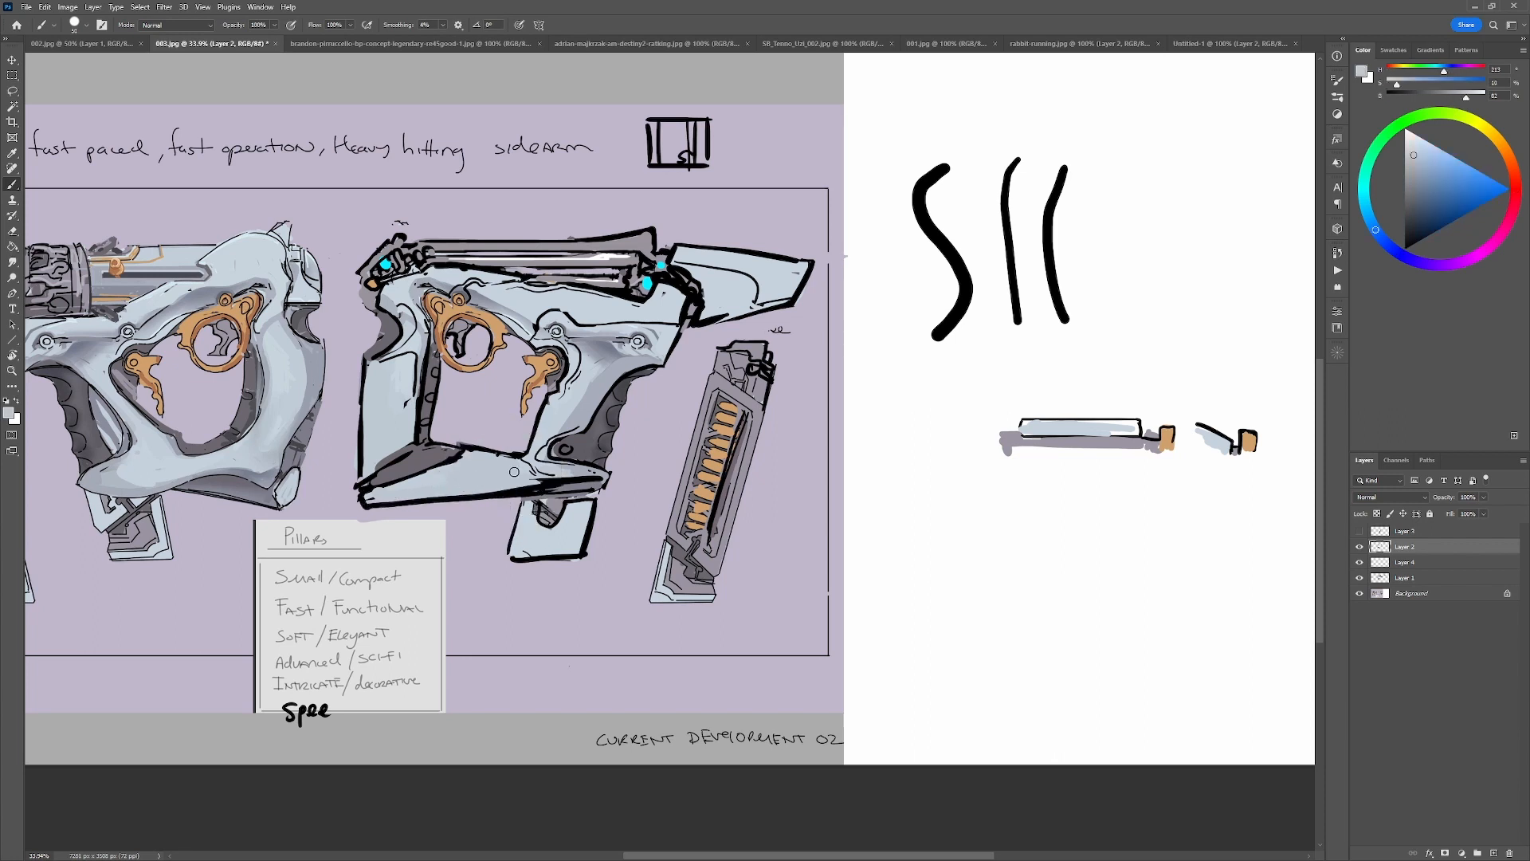
key(d)
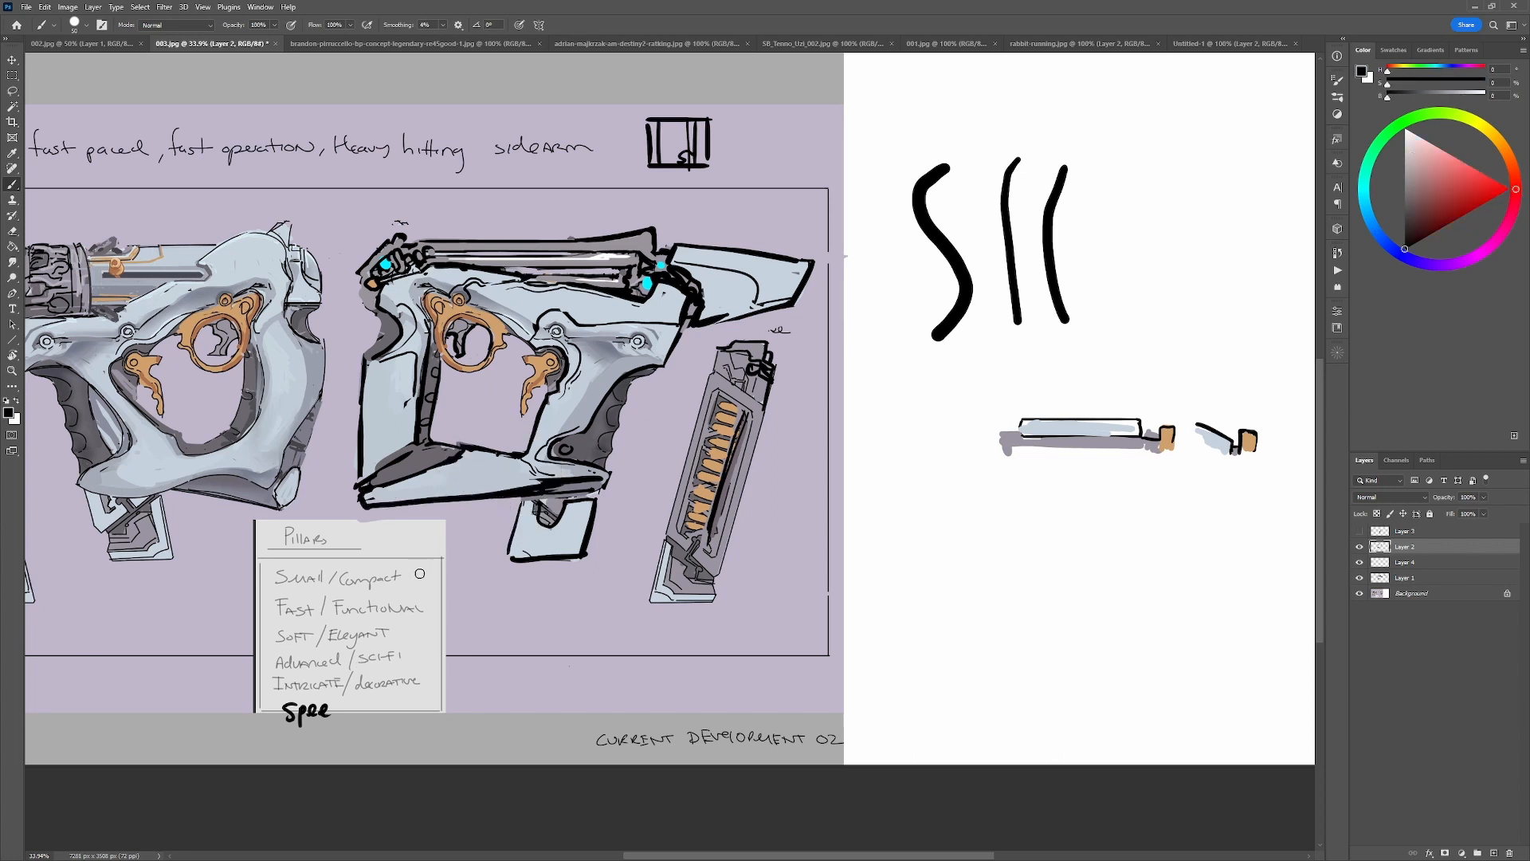
Try a black mark over the Pillars note, and undo it.
mouse_move(404, 576)
mouse_down()
mouse_move(424, 567)
mouse_move(444, 610)
mouse_up()
key(ctrl+z)
Choose pure red, undo a test stroke on the white area and add a new layer for the red marks.
key(ctrl+z)
drag(1496, 190, 1523, 189)
drag(1066, 238, 1109, 242)
key(ctrl+z)
key(ctrl+shift+alt+n)
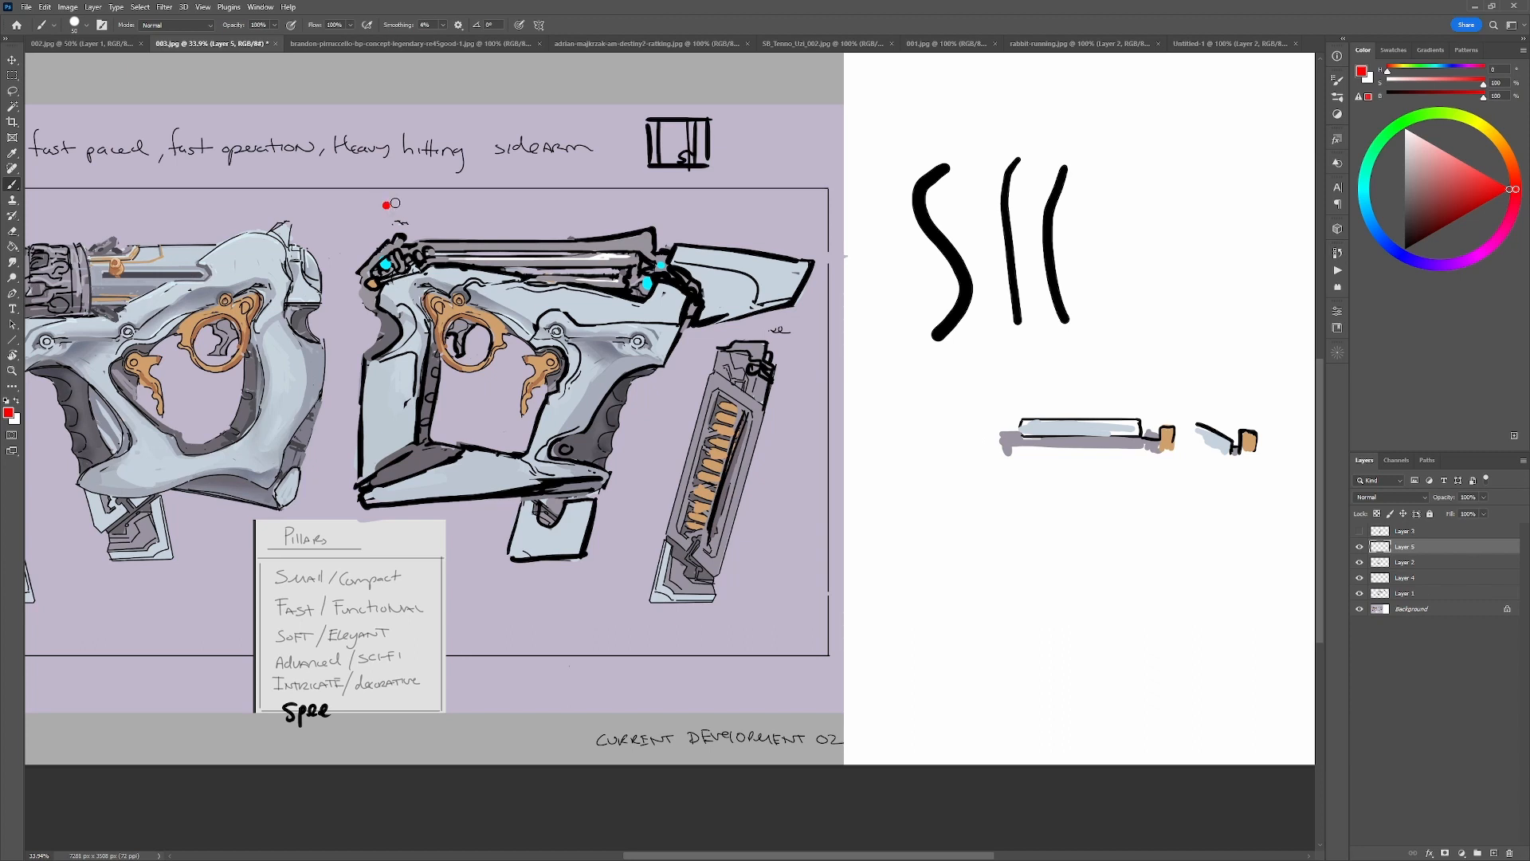
Try long red sweeping curves across the right-facing gun from rear to front, and undo them.
mouse_move(386, 204)
mouse_down()
mouse_move(826, 258)
mouse_move(987, 323)
mouse_up()
drag(290, 238, 767, 320)
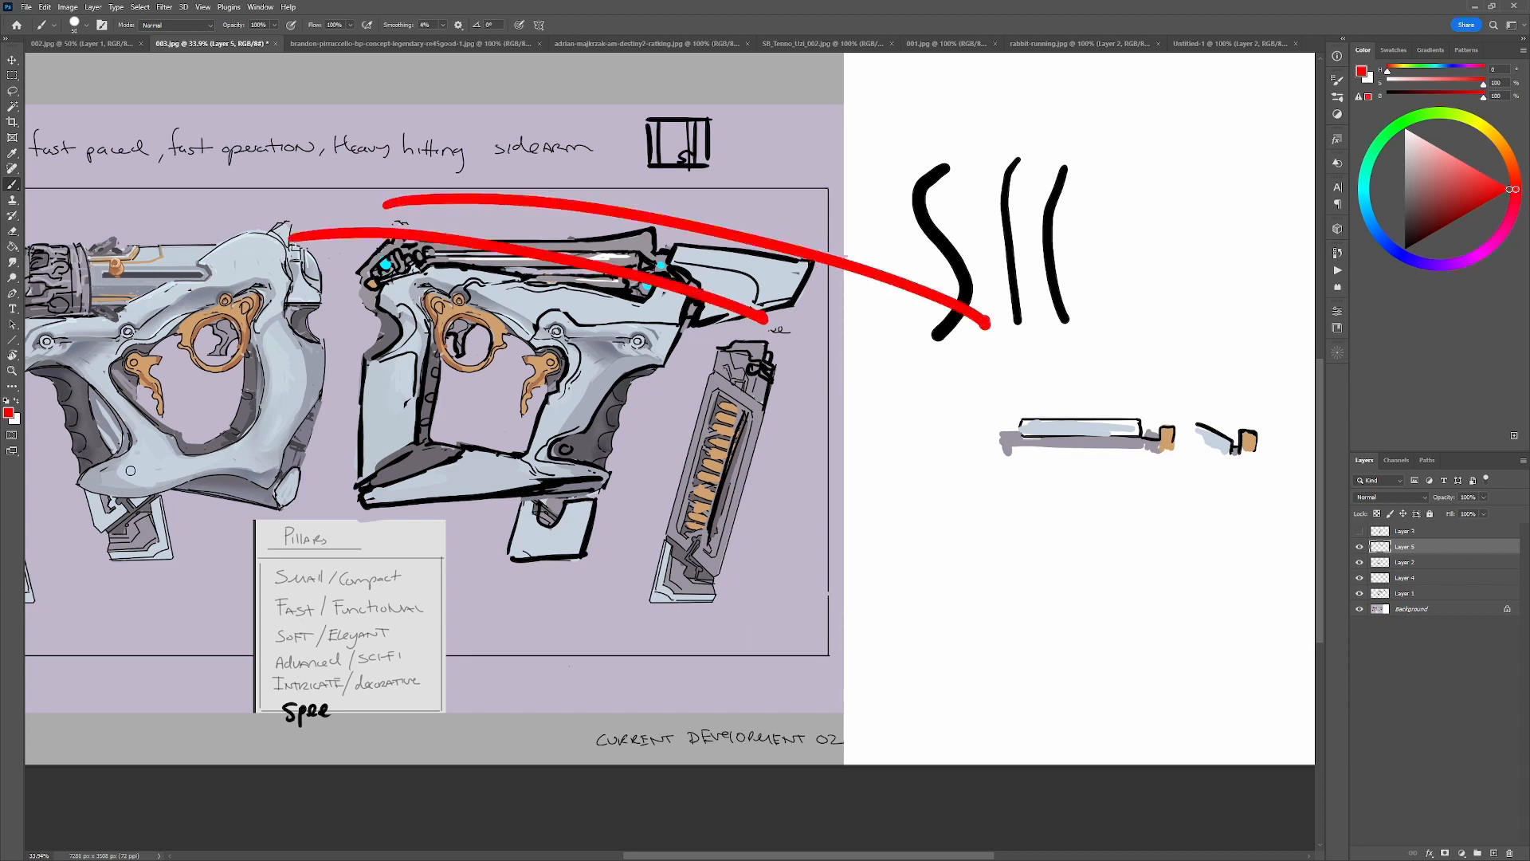
key(ctrl+z)
key(ctrl+z)
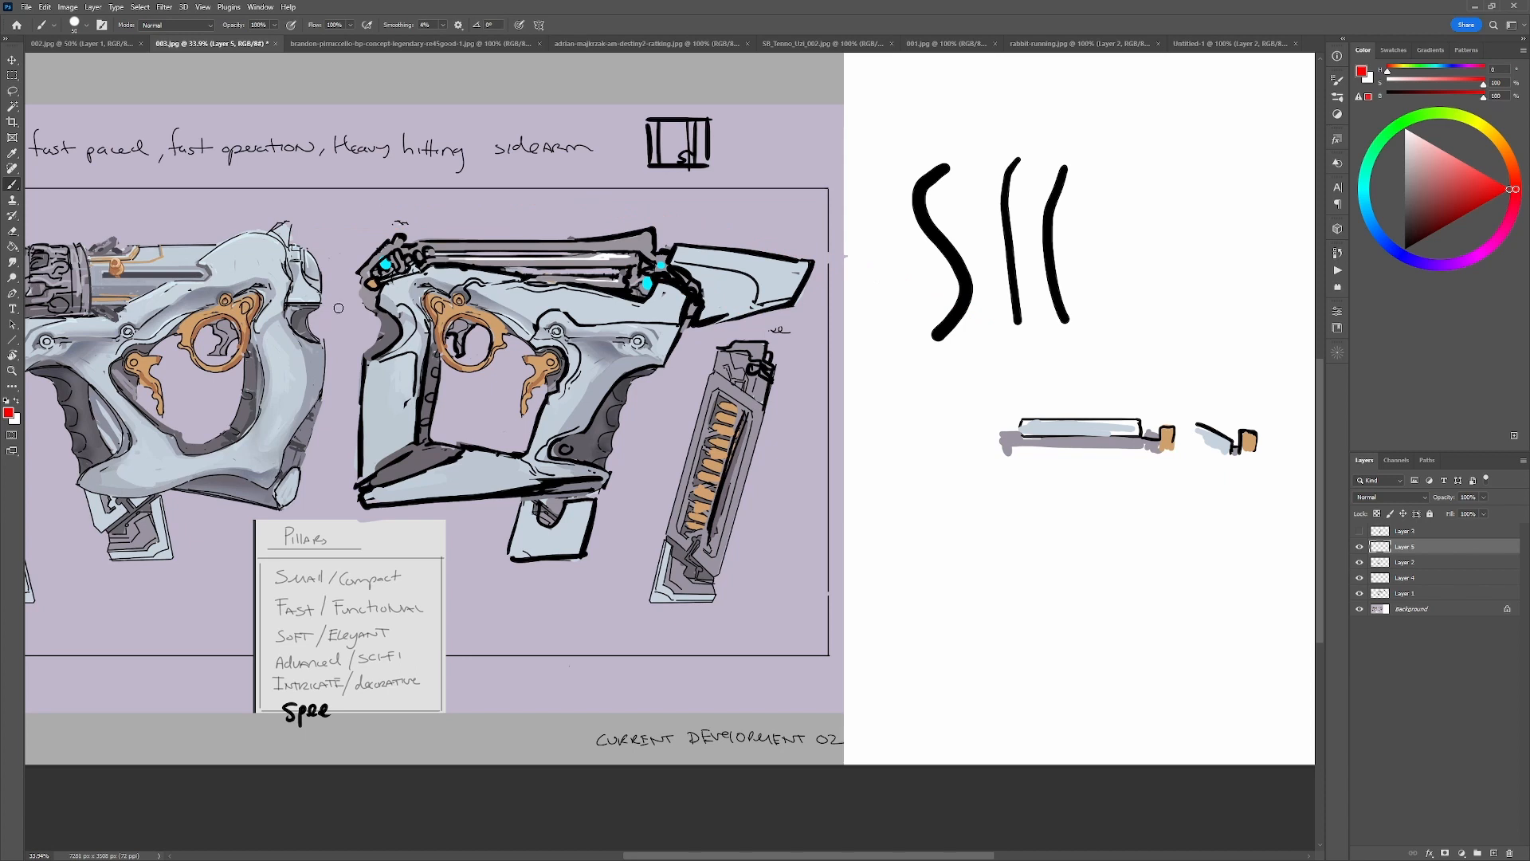
mouse_move(265, 272)
mouse_down()
mouse_move(334, 267)
mouse_move(710, 324)
mouse_move(330, 261)
mouse_move(755, 346)
mouse_up()
key(ctrl+z)
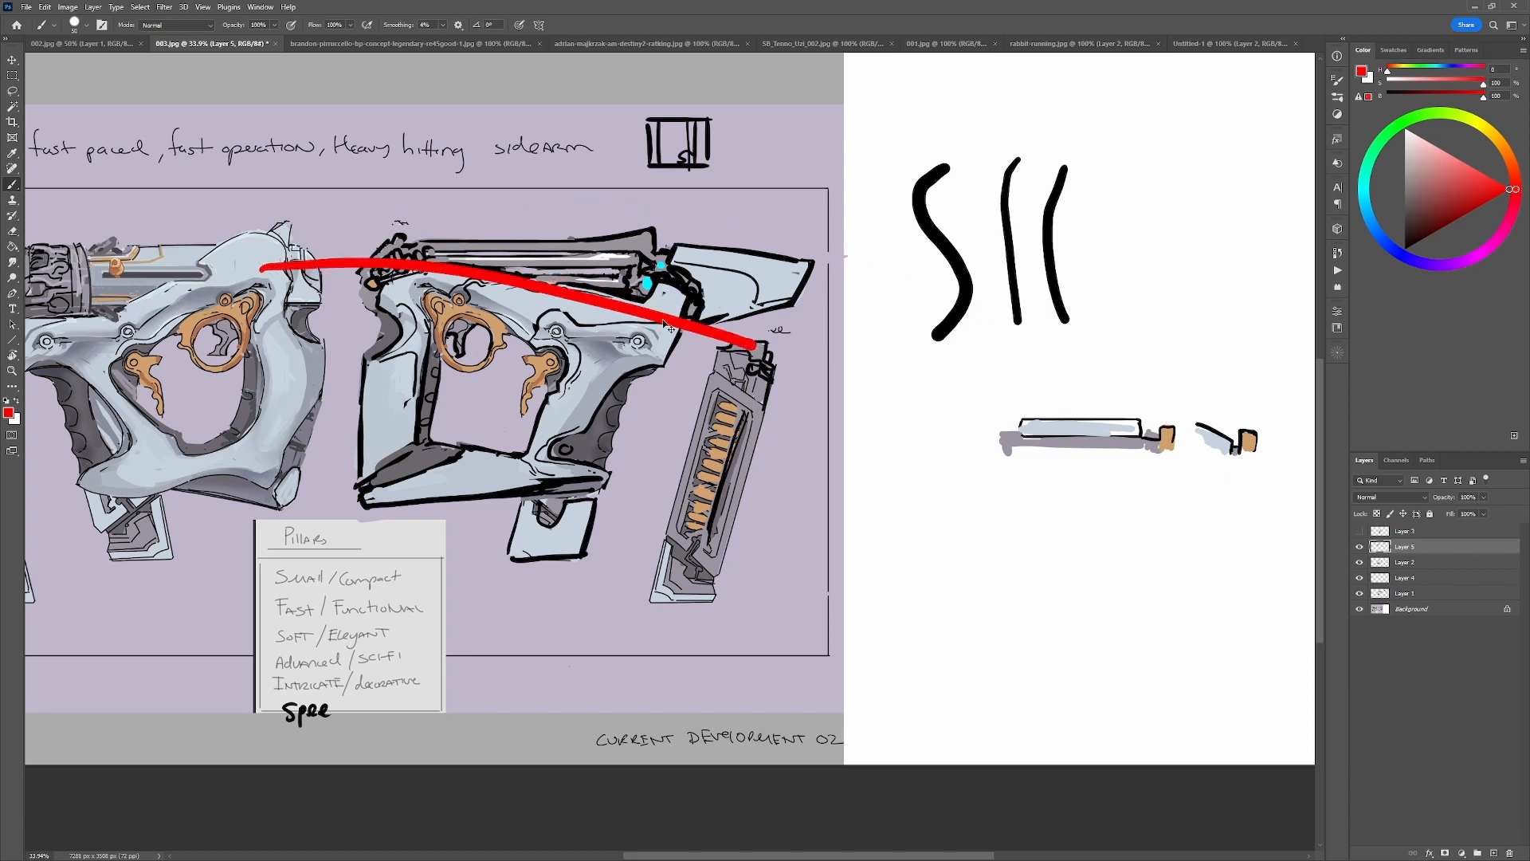
key(ctrl+z)
mouse_move(182, 282)
mouse_down()
mouse_move(239, 271)
mouse_move(846, 357)
mouse_up()
key(ctrl+z)
mouse_move(354, 279)
mouse_down()
mouse_move(422, 258)
mouse_move(684, 310)
mouse_move(947, 387)
mouse_up()
mouse_move(390, 239)
mouse_down()
mouse_move(480, 211)
mouse_move(917, 286)
mouse_move(1041, 327)
mouse_up()
key(ctrl+z)
key(ctrl+z)
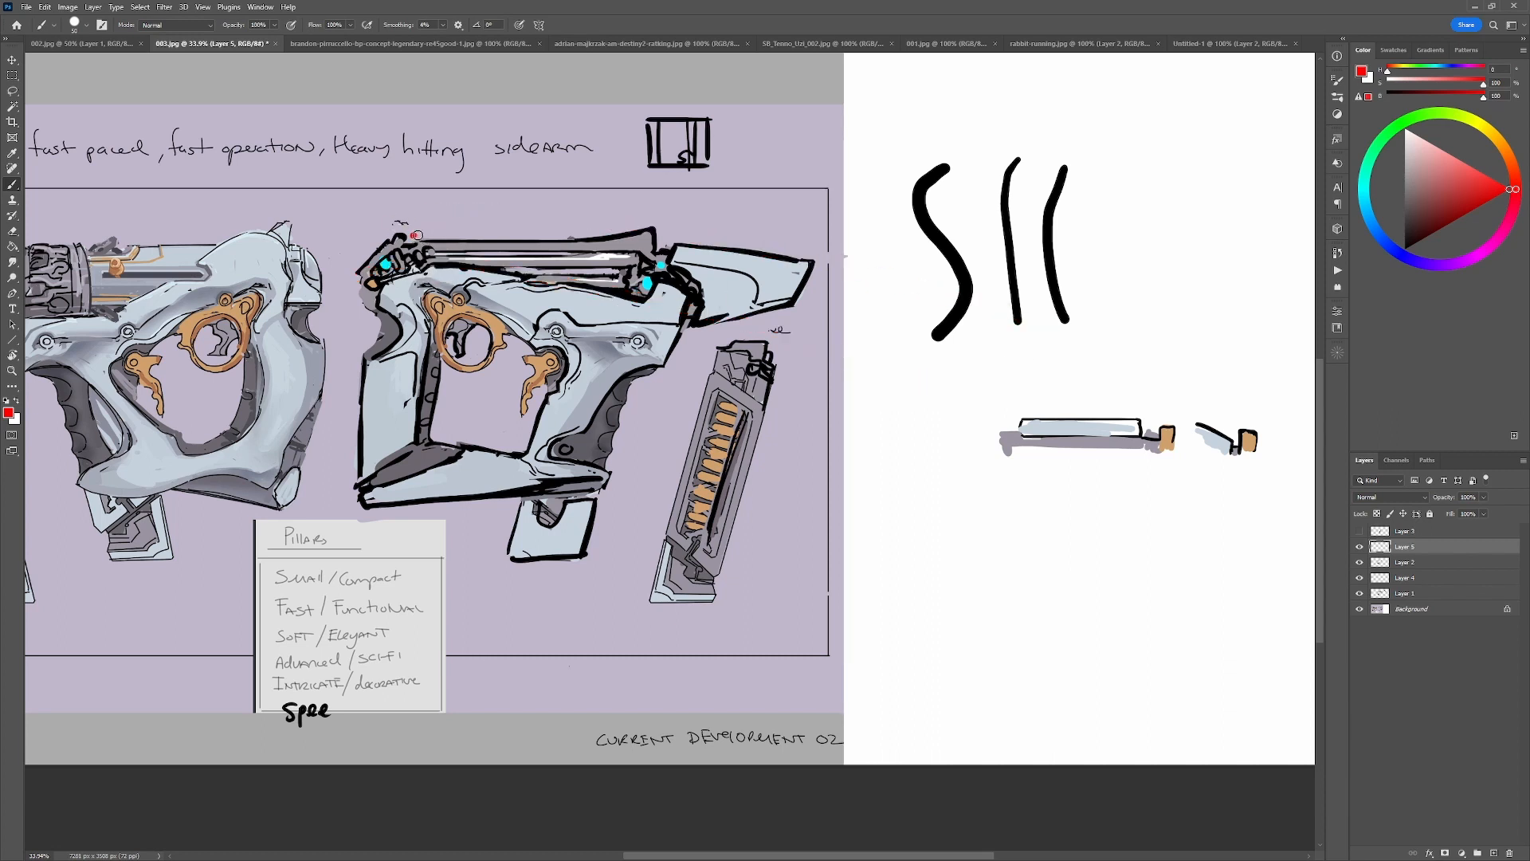
drag(411, 234, 954, 183)
key(ctrl+z)
Draw a red diagonal line below the bar sketch and a cluster of short red marks beside the bar's rear end.
mouse_move(1280, 585)
mouse_down()
mouse_move(1079, 590)
mouse_move(915, 556)
mouse_up()
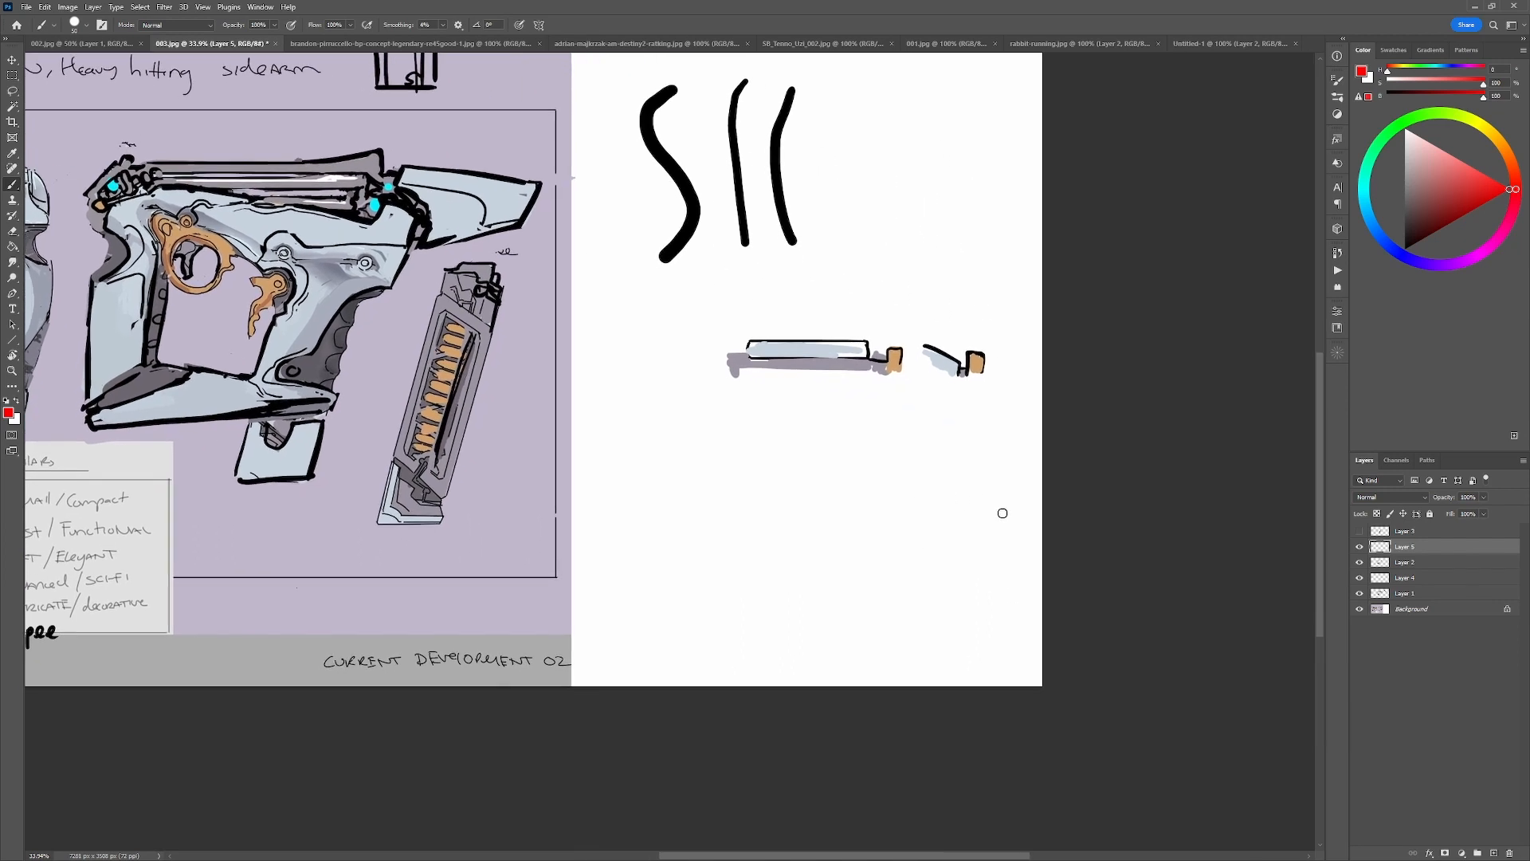
drag(1005, 516, 823, 422)
click(691, 371)
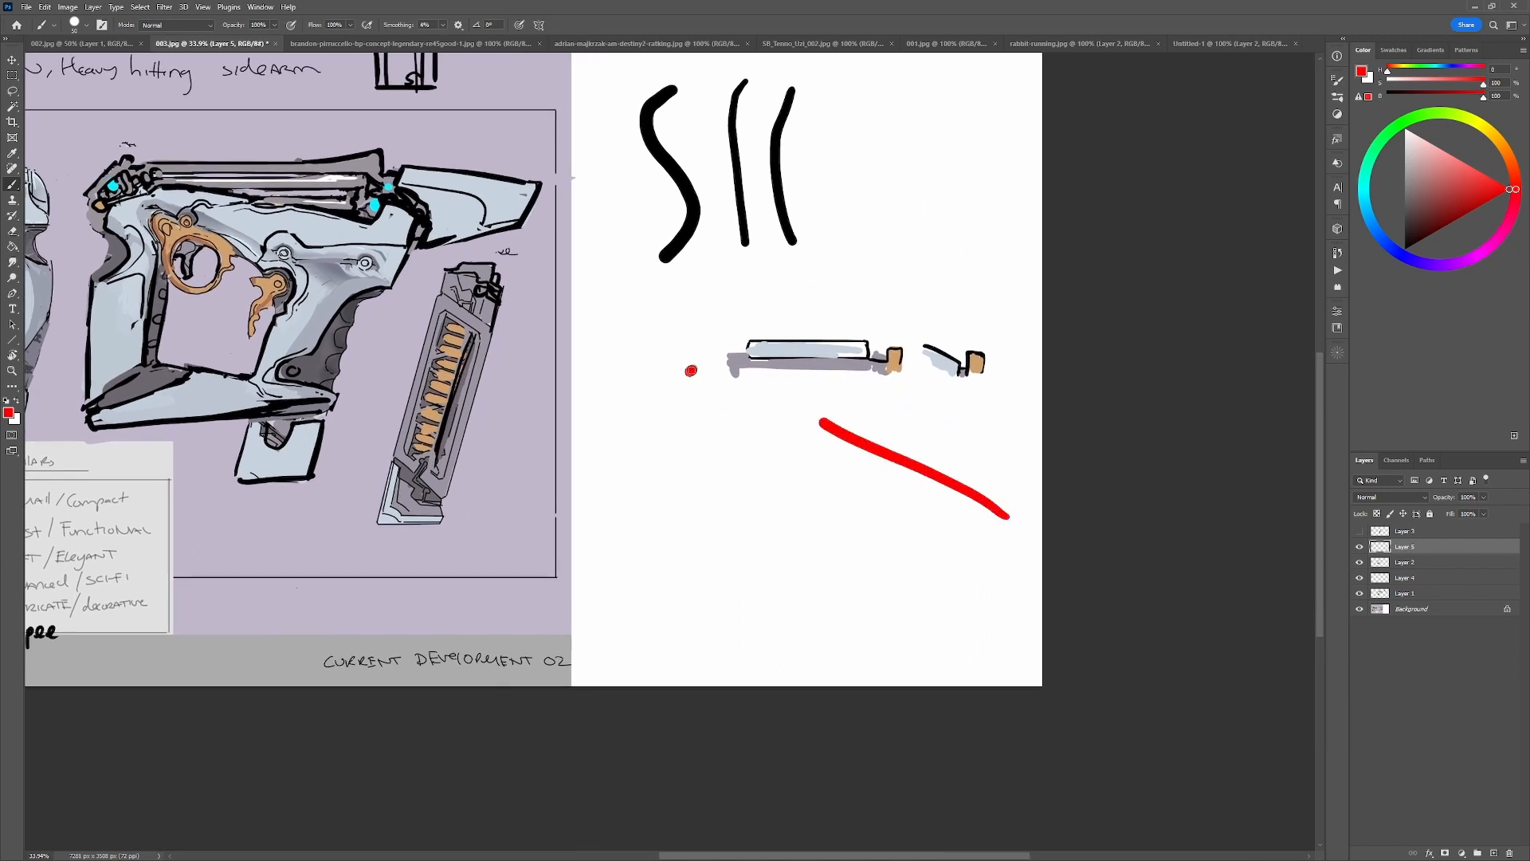
click(690, 374)
drag(693, 351, 692, 367)
click(672, 372)
click(716, 375)
click(702, 396)
Draw two steeper red diagonal lines fanning out beneath the first one on the white area.
mouse_move(802, 437)
mouse_down()
mouse_move(966, 548)
mouse_move(858, 486)
mouse_move(948, 593)
mouse_up()
key(ctrl+z)
drag(838, 472, 925, 621)
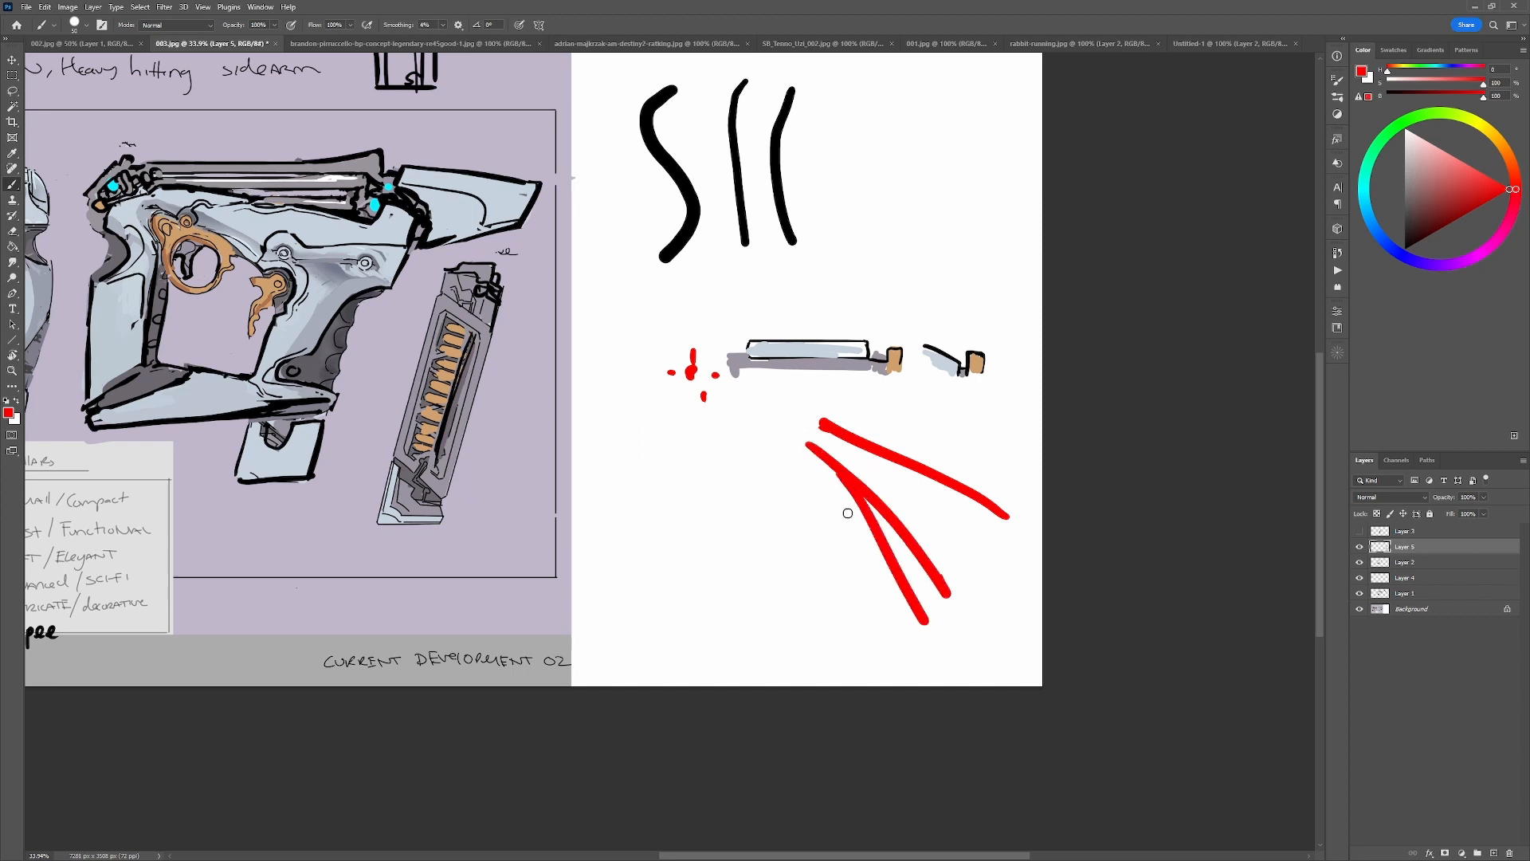
Add a near-vertical red line and a shallow red curve to the fan of lines on the white area.
drag(845, 505, 882, 652)
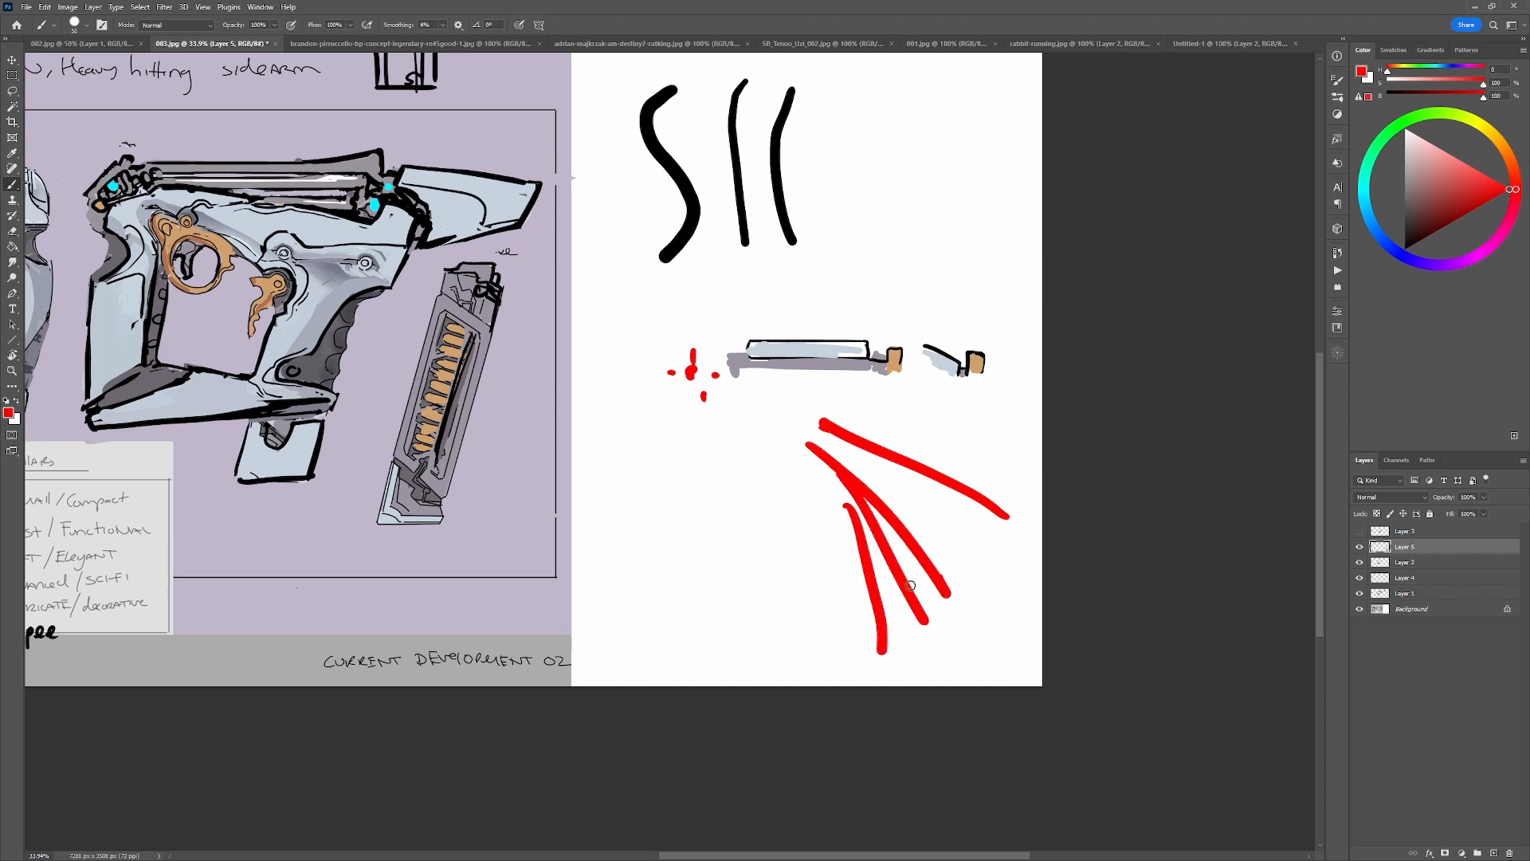
drag(1009, 530, 865, 469)
key(ctrl+z)
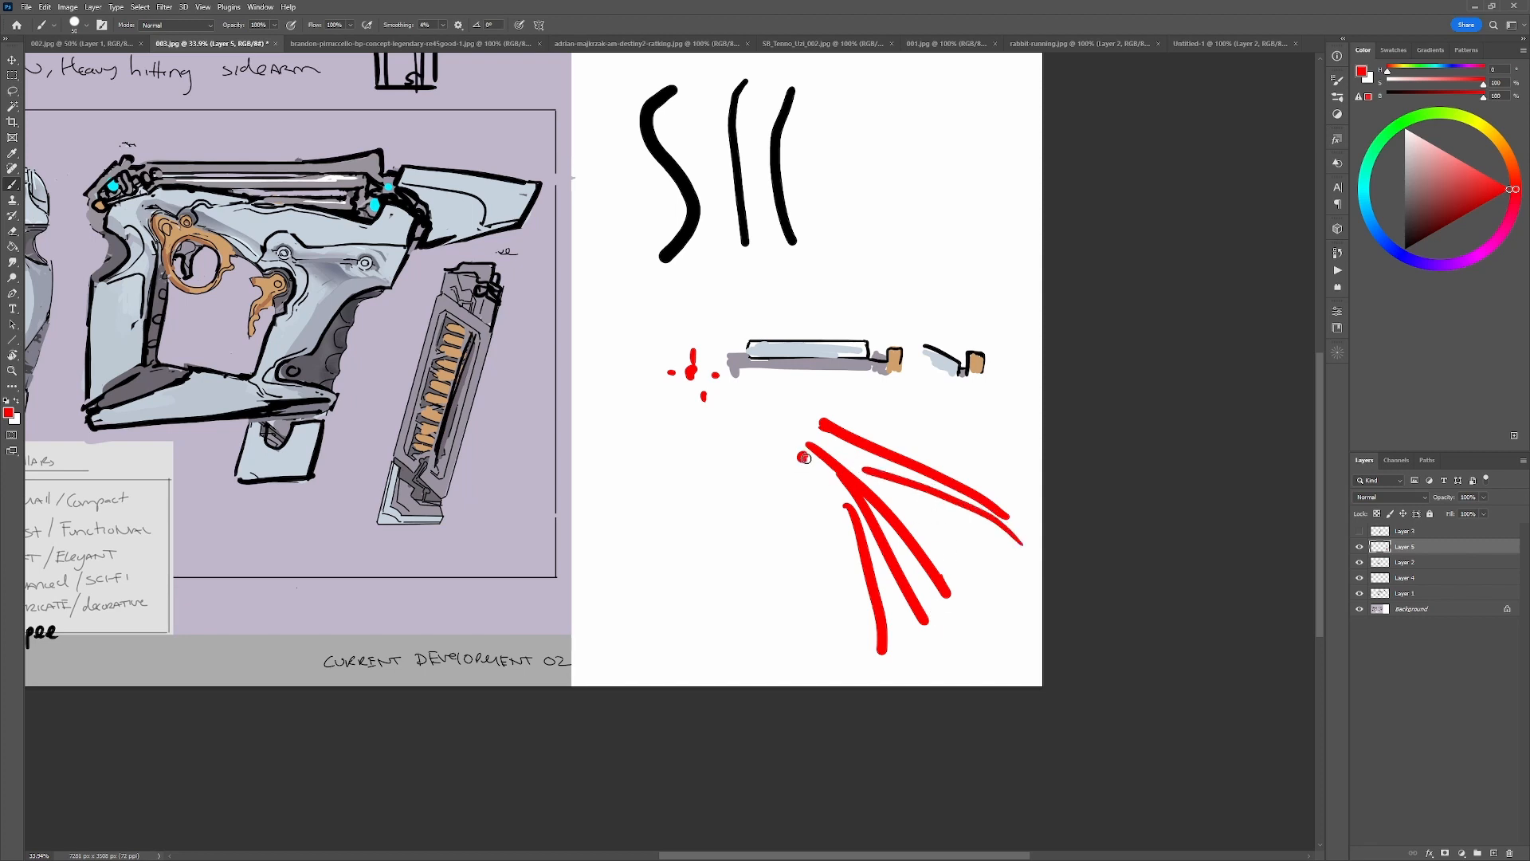
Try small red marks near the top of the fan and a red circle around the right-facing gun's front block, and undo them.
drag(819, 422, 807, 423)
key(ctrl+z)
mouse_move(866, 413)
mouse_down()
mouse_move(894, 448)
mouse_move(835, 405)
mouse_up()
key(ctrl+z)
mouse_move(521, 165)
mouse_down()
mouse_move(417, 194)
mouse_move(513, 135)
mouse_move(424, 154)
mouse_up()
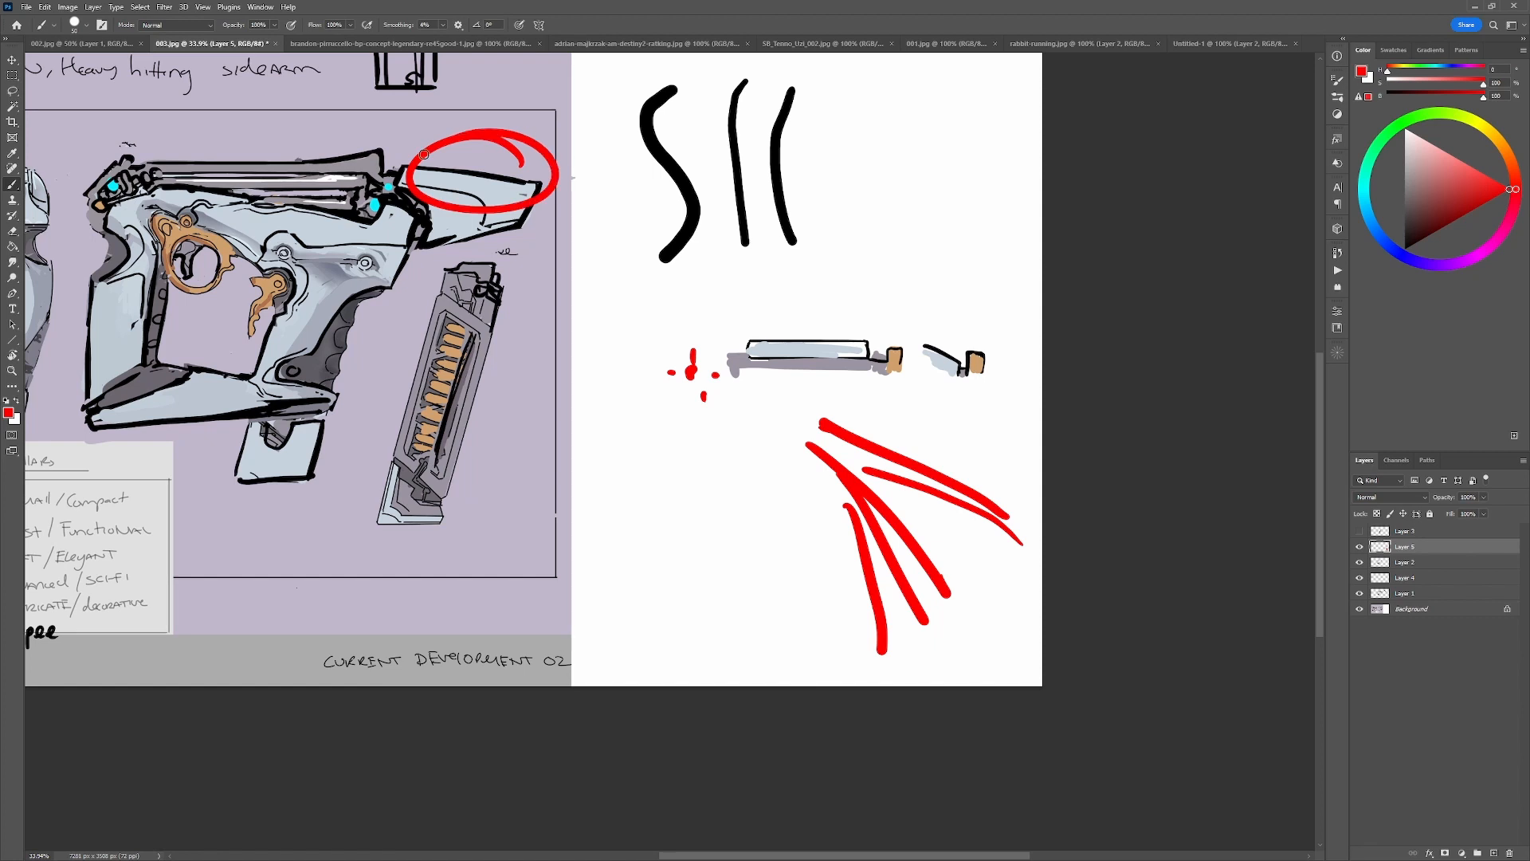
key(ctrl+z)
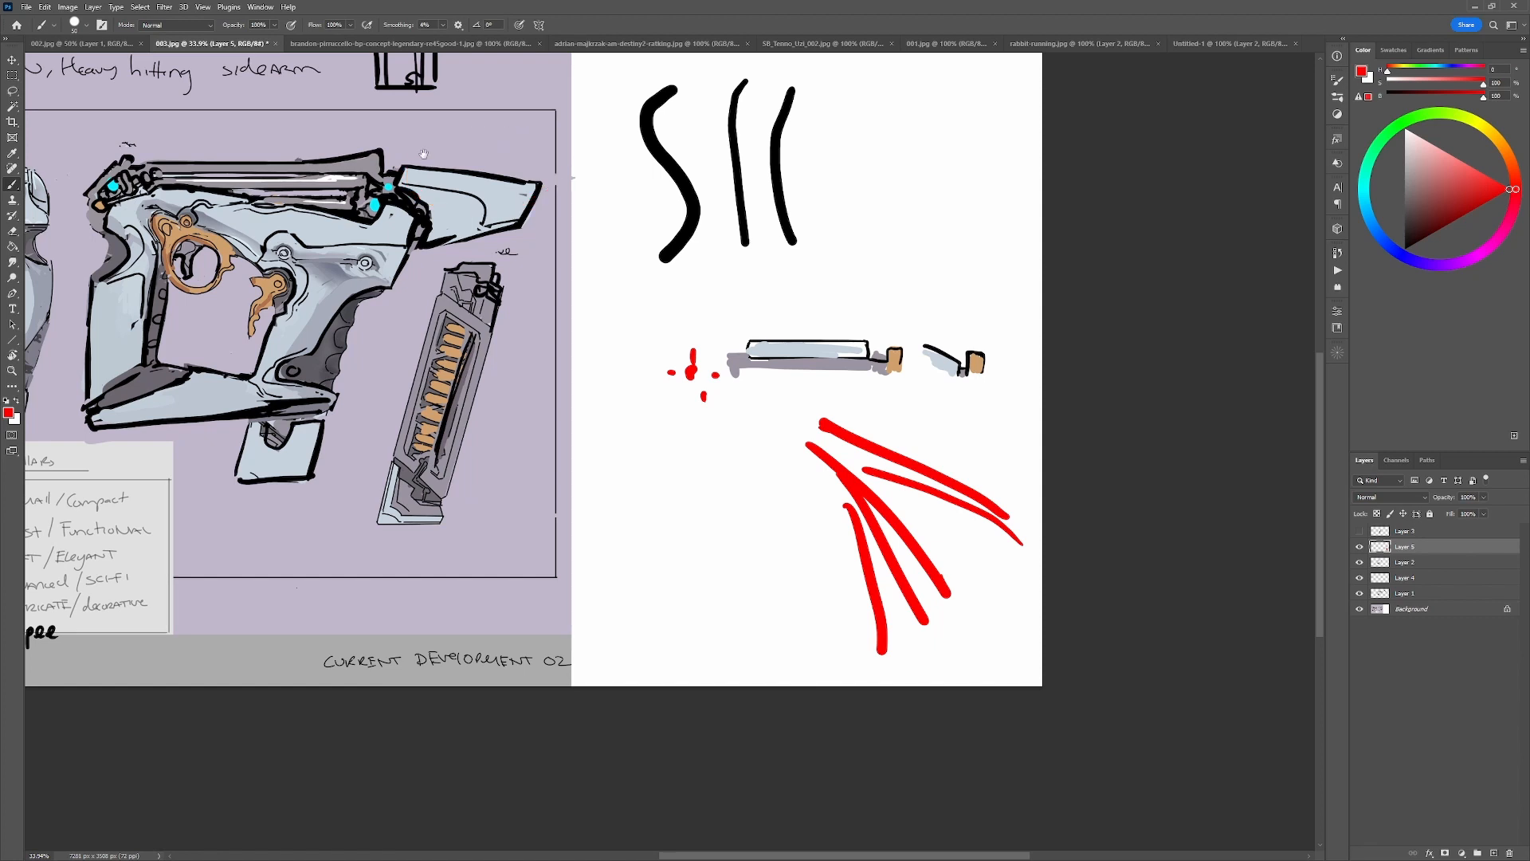
Try long red strokes running from the right-facing gun across the white area, and undo them.
drag(349, 471, 860, 399)
mouse_move(443, 389)
mouse_down()
mouse_move(1102, 286)
mouse_move(653, 356)
mouse_up()
drag(127, 117, 988, 275)
mouse_move(434, 372)
mouse_down()
mouse_move(742, 327)
mouse_move(1080, 312)
mouse_up()
key(ctrl+z)
key(ctrl+z)
key(ctrl+z)
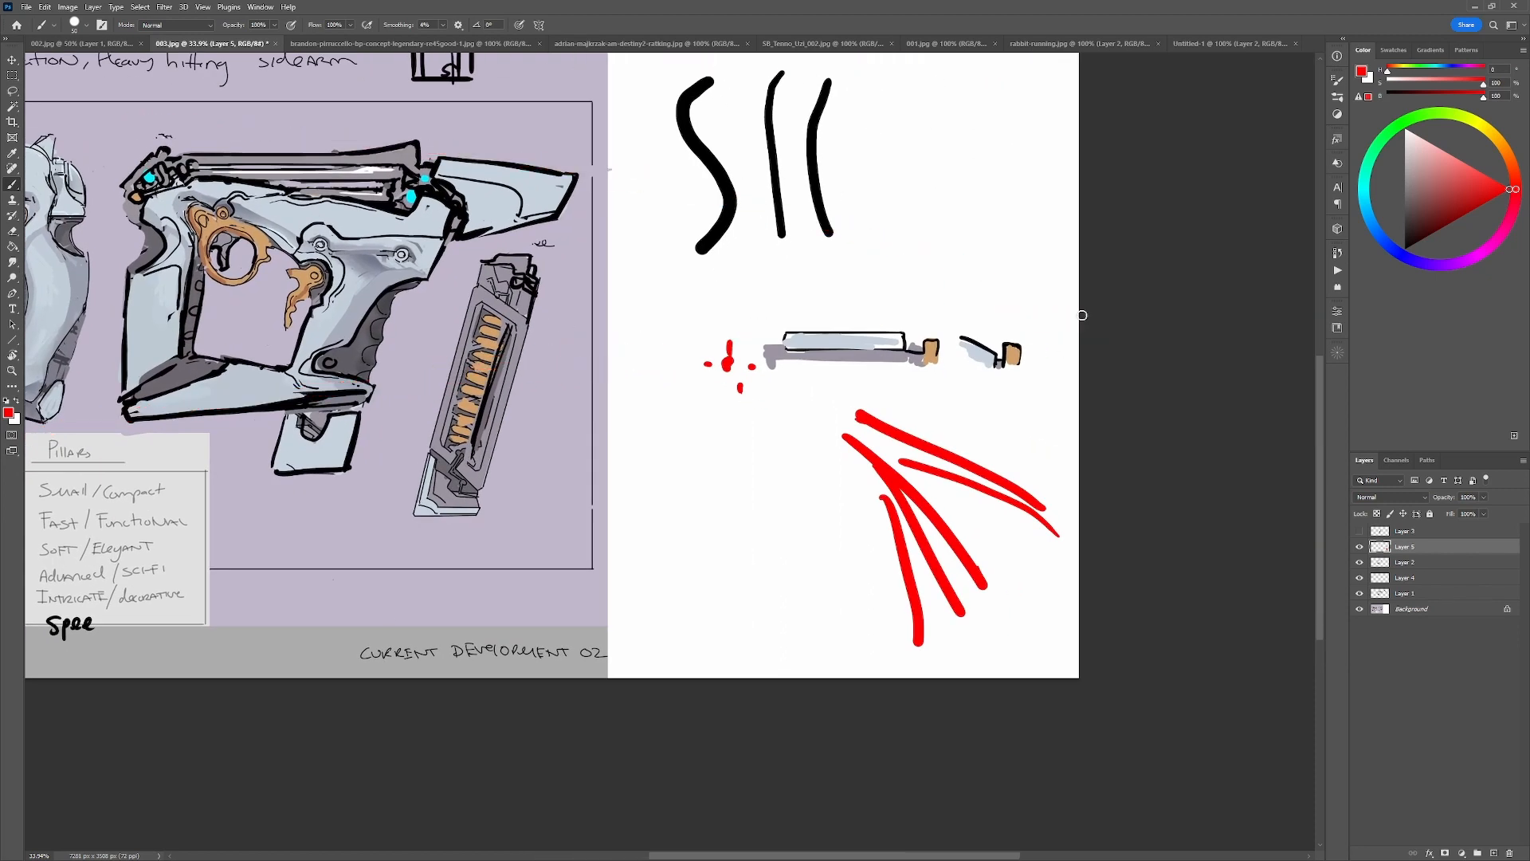
Try a red mark over the Advanced/Sci-fi pillar and a red stroke beside the black curves, and undo both.
drag(411, 600, 762, 537)
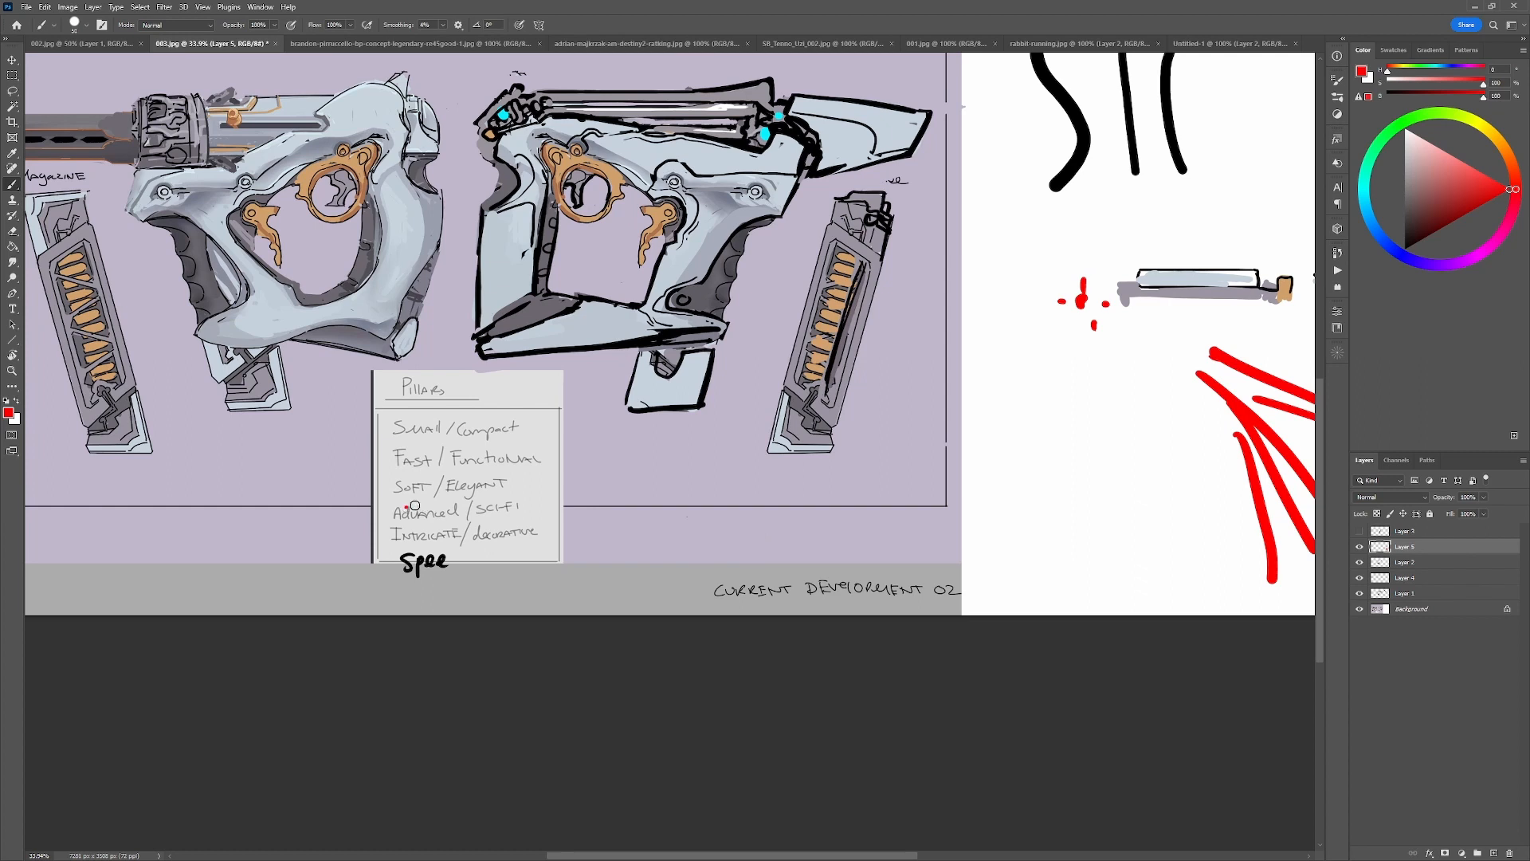
drag(415, 505, 520, 494)
key(ctrl+z)
drag(1104, 137, 816, 273)
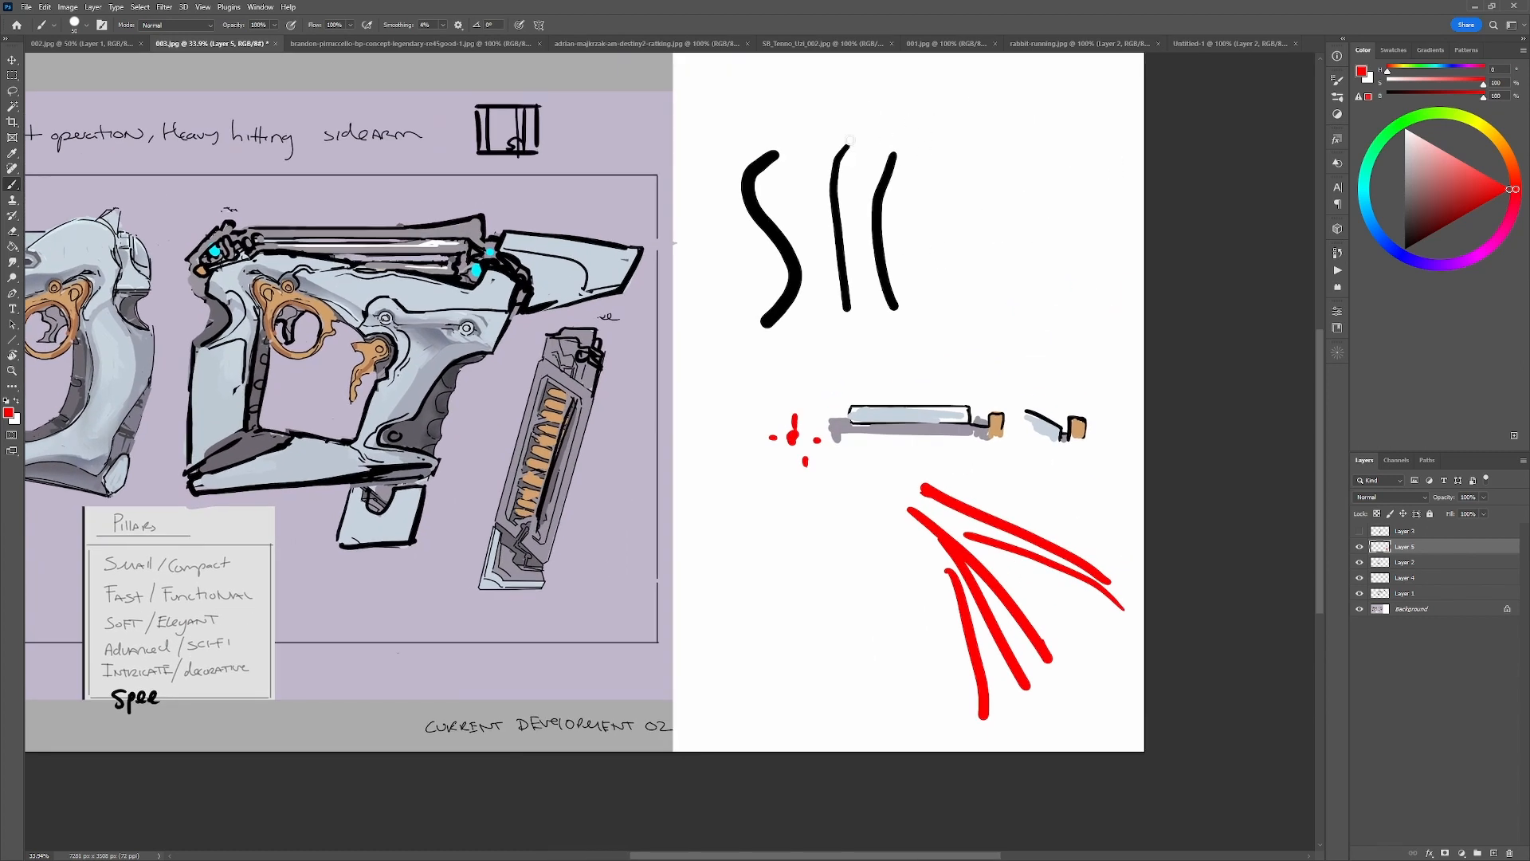
mouse_move(849, 140)
mouse_down()
mouse_move(826, 227)
mouse_move(843, 343)
mouse_up()
key(ctrl+z)
drag(517, 477, 720, 415)
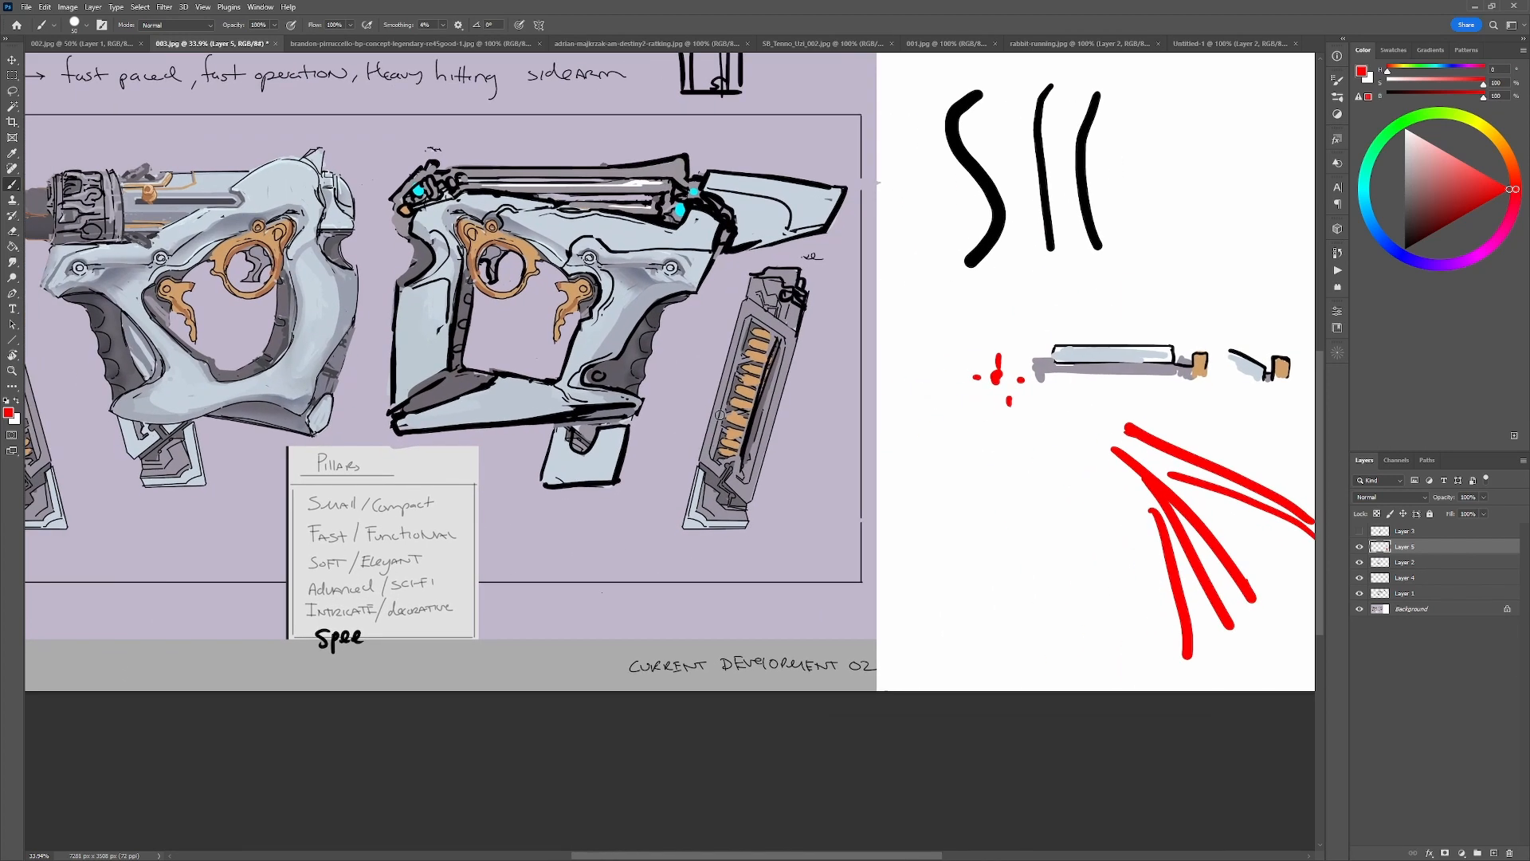
Try red strokes down the right-facing gun's grip and along its upper body, and undo them.
drag(684, 296, 599, 392)
key(ctrl+z)
mouse_move(697, 300)
mouse_down()
mouse_move(661, 314)
mouse_move(587, 404)
mouse_up()
key(ctrl+z)
mouse_move(445, 189)
mouse_down()
mouse_move(642, 199)
mouse_move(709, 221)
mouse_move(490, 191)
mouse_move(698, 219)
mouse_up()
key(ctrl+z)
key(ctrl+z)
Switch to the Untitled-1 rifle sheet, shrink the brush and try red curves along rifle E's underside and top, undoing them.
click(1231, 43)
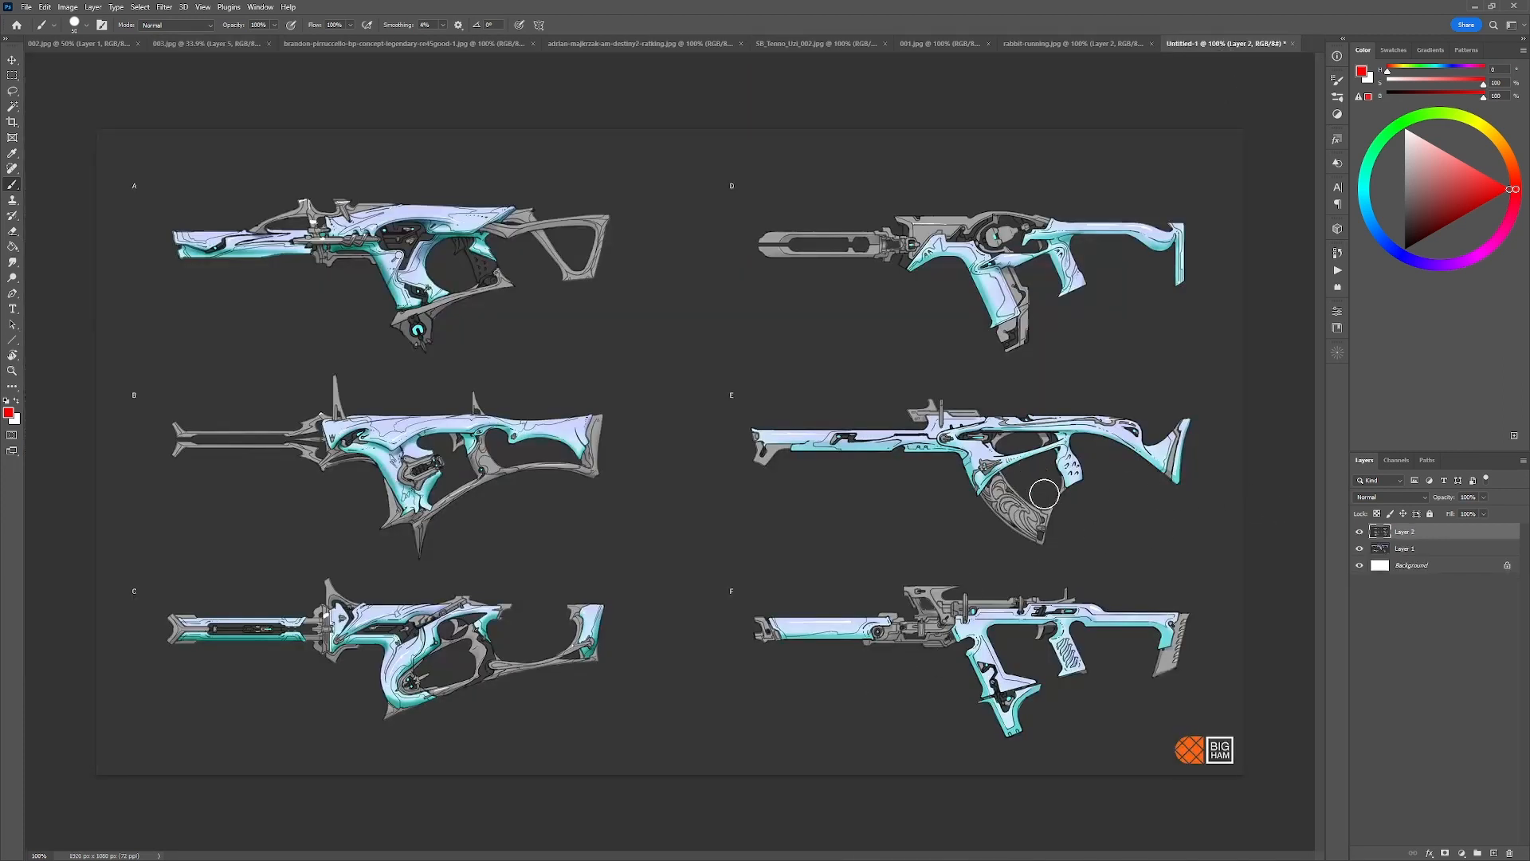
key(bracketleft)
key(bracketleft)
key(bracketleft)
key(bracketleft)
key(bracketleft)
key(bracketleft)
key(bracketleft)
key(bracketleft)
key(bracketleft)
key(ctrl+z)
drag(1002, 478, 1106, 438)
drag(1113, 406, 955, 401)
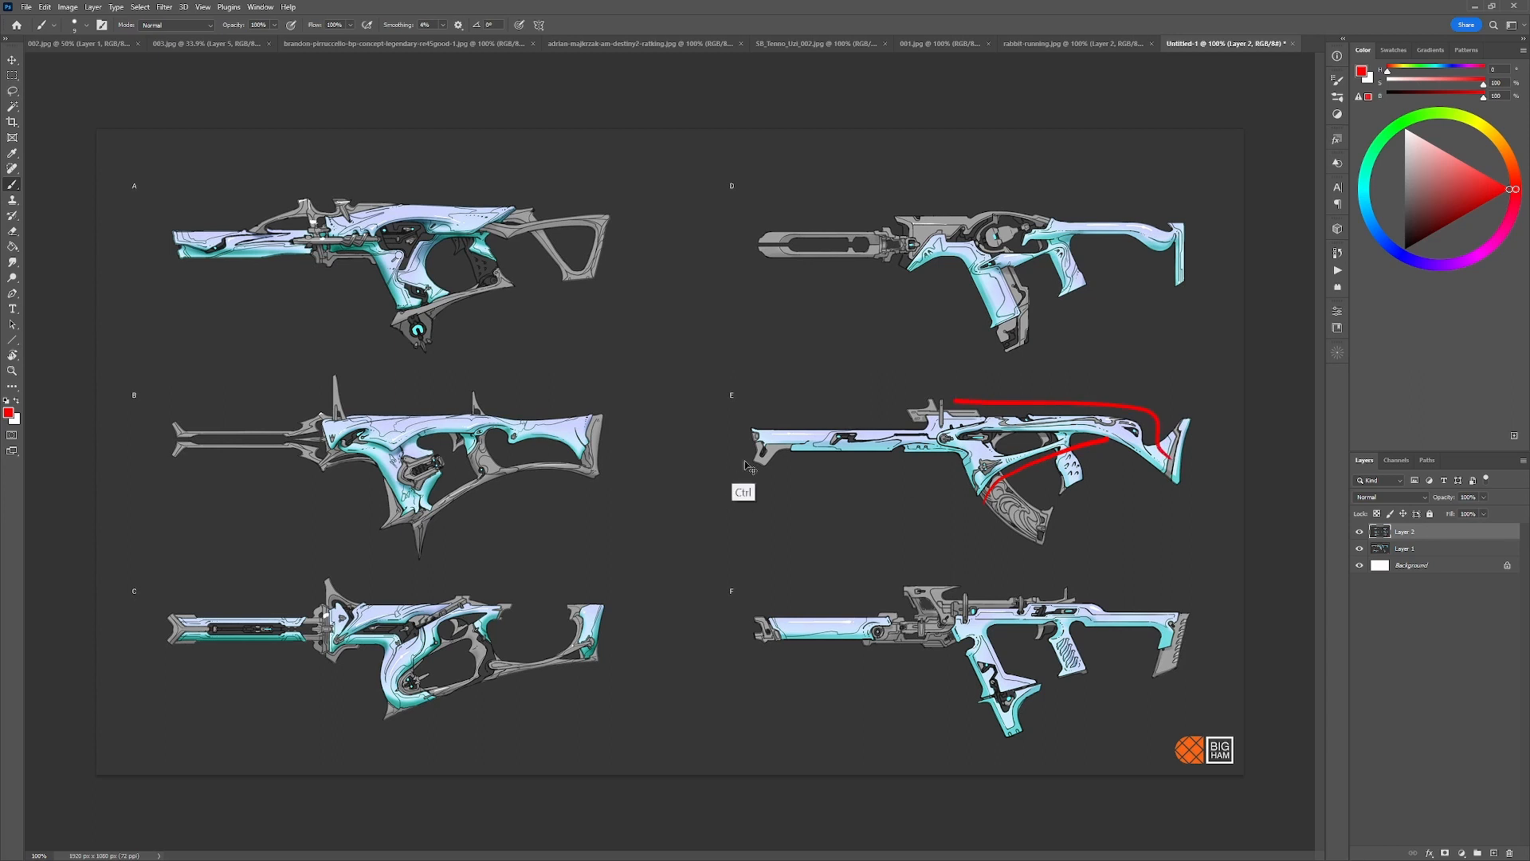
key(ctrl+z)
key(ctrl+z)
Draw red lines along rifle E's top edge, one over the barrel and one over the stock, undoing stray marks on rifle F.
mouse_move(739, 419)
mouse_down()
mouse_move(934, 416)
mouse_move(793, 425)
mouse_up()
key(ctrl+z)
key(ctrl+z)
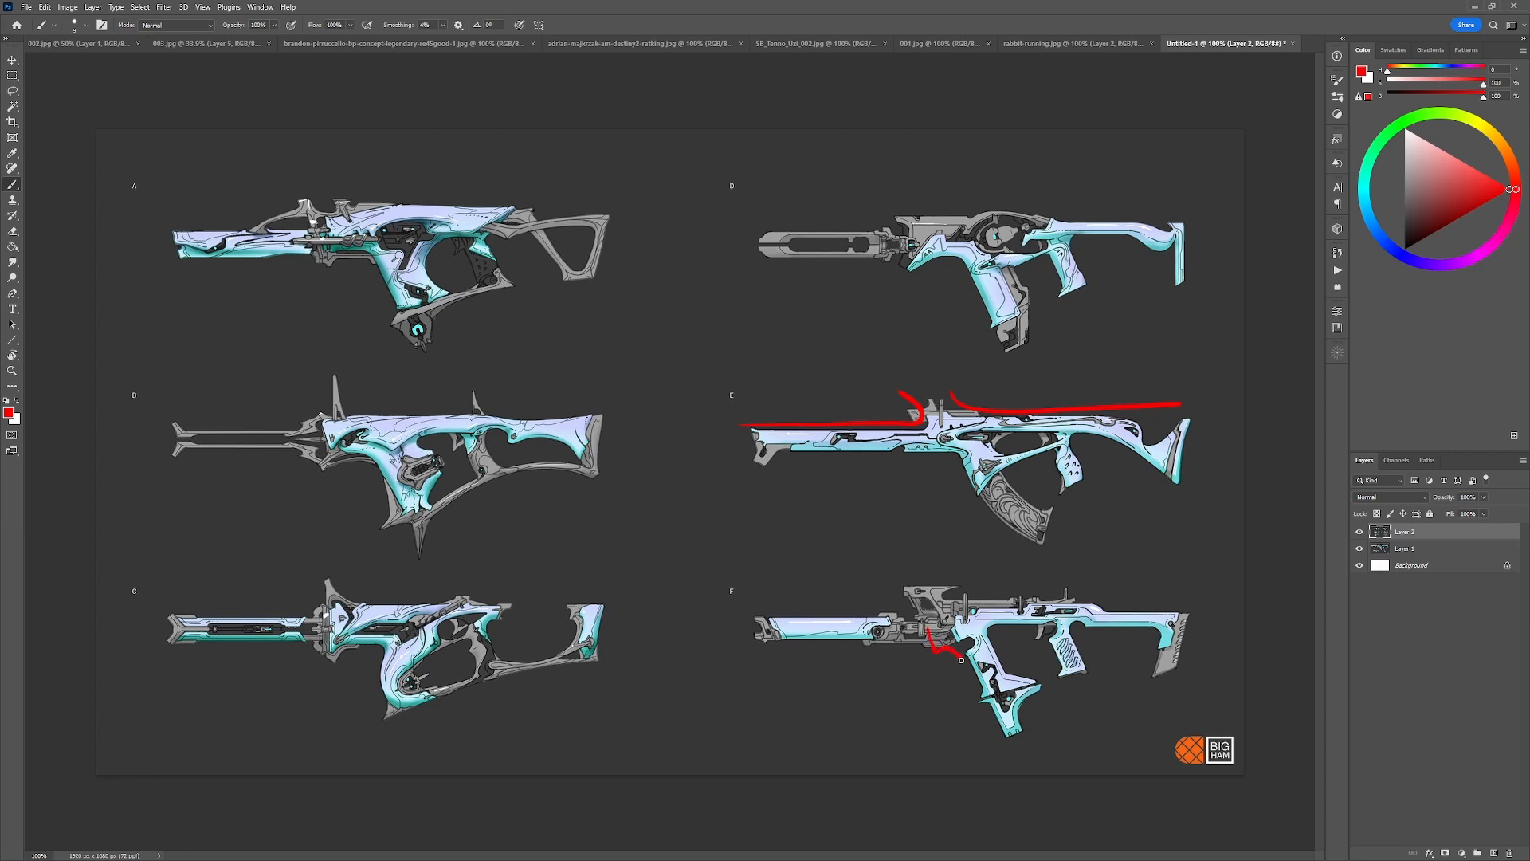
key(ctrl+z)
Try red strokes on the rear of rifle C and along the top of rifle B, and undo them.
drag(486, 605, 498, 685)
key(ctrl+z)
drag(438, 424, 522, 418)
key(ctrl+z)
Trace the curved front edge of rifle C's lower frame in red, and undo the extra strokes around it.
drag(444, 632, 435, 685)
key(ctrl+z)
drag(381, 645, 330, 646)
key(ctrl+z)
key(ctrl+z)
mouse_move(376, 645)
mouse_down()
mouse_move(345, 645)
mouse_move(407, 606)
mouse_move(455, 608)
mouse_move(373, 636)
mouse_up()
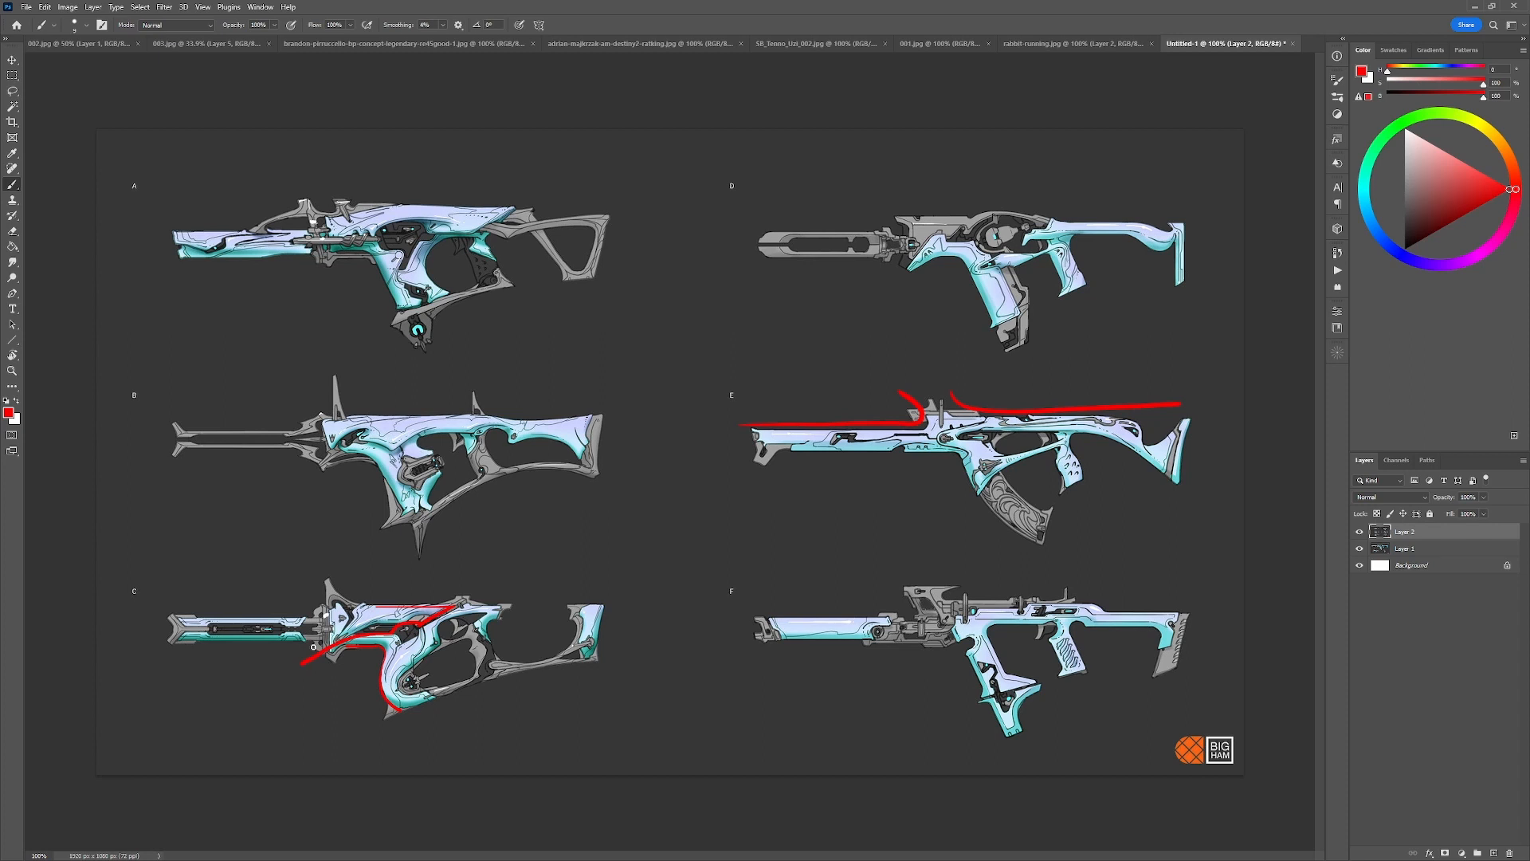
key(ctrl+z)
key(ctrl+z)
key(ctrl+z)
Return to 003.jpg and merge Layers 1, 4, 2 and 5 into a single paintover layer.
click(142, 43)
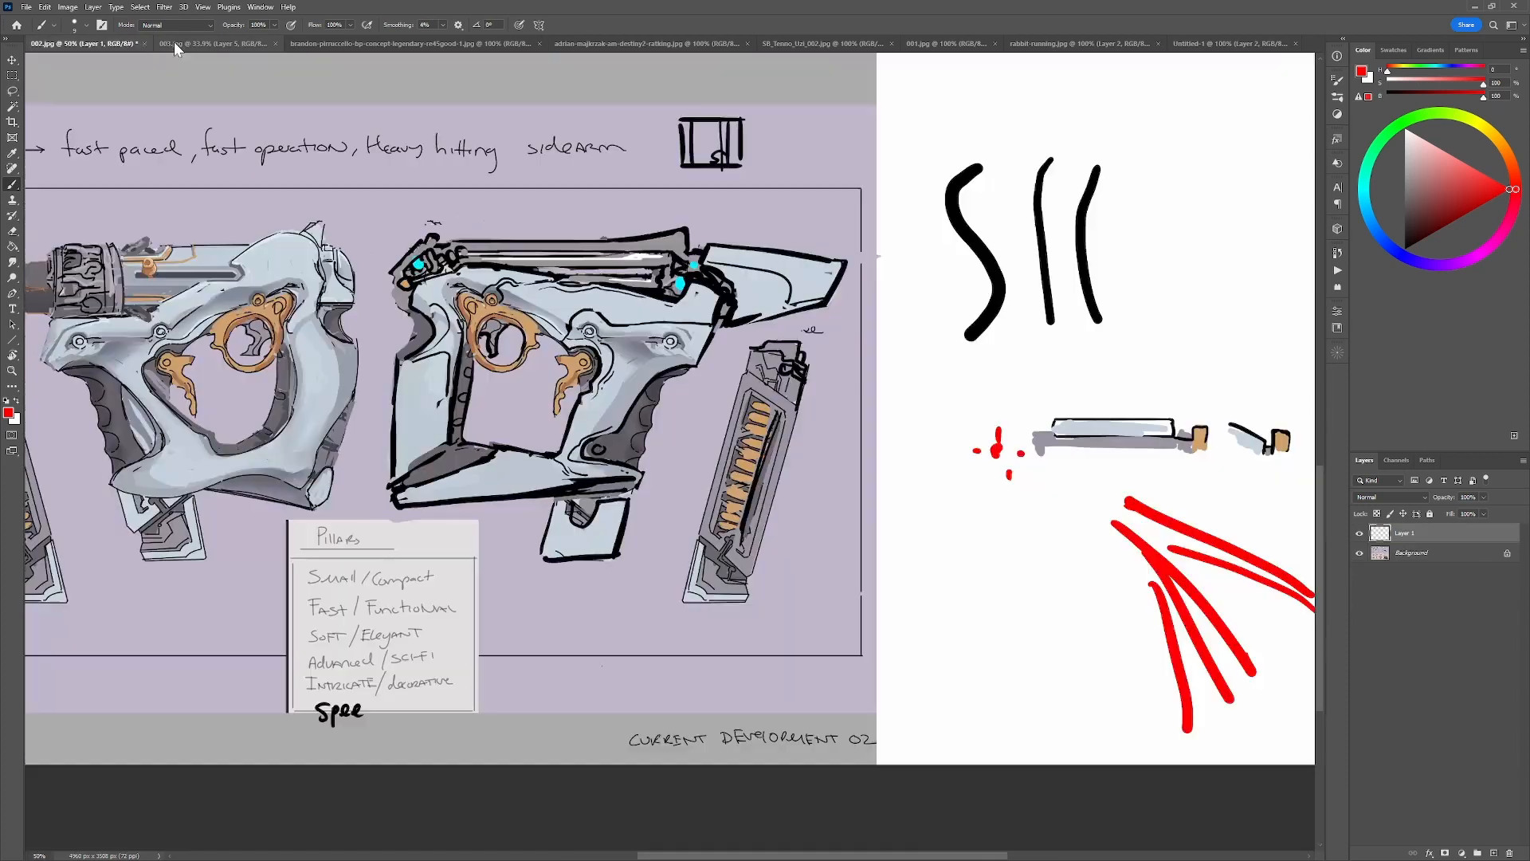
click(184, 45)
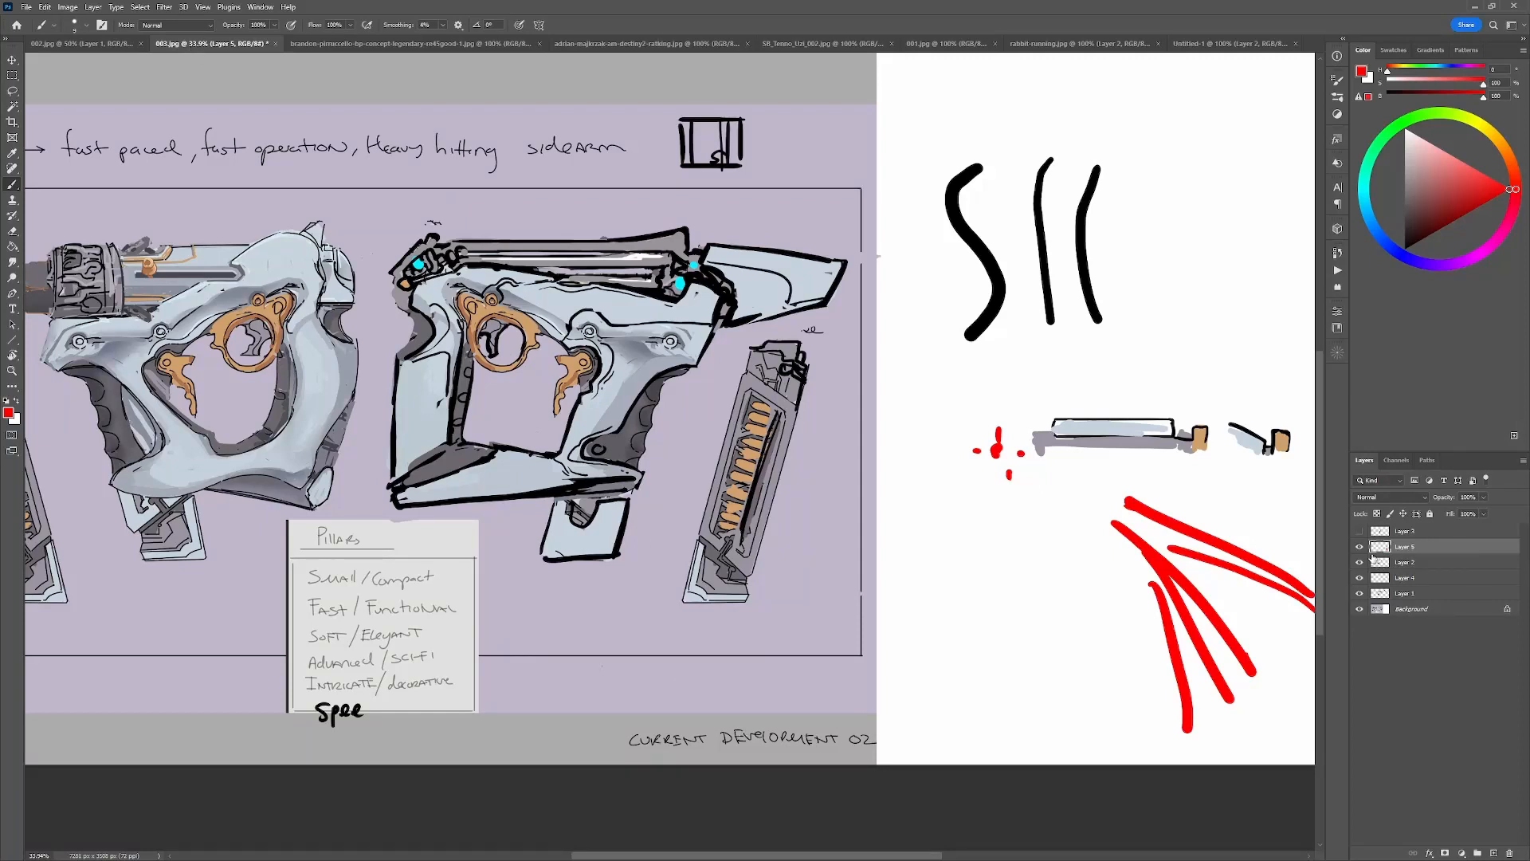
shift+click(1398, 593)
key(ctrl+e)
Toggle the merged paintover layer's visibility to compare the revised gun with the original concept.
click(1360, 547)
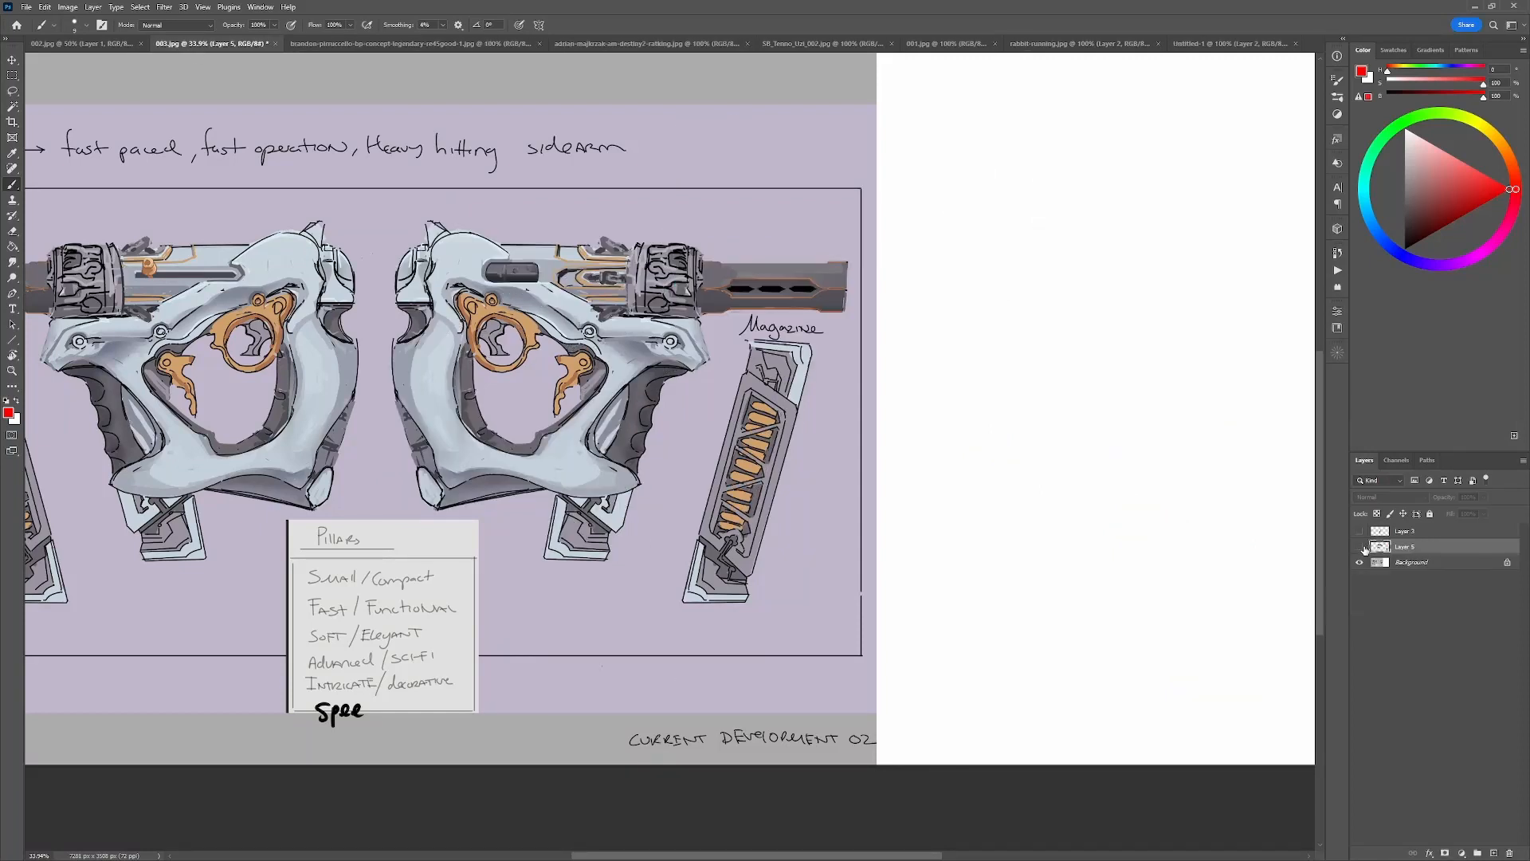
click(1360, 548)
click(1360, 547)
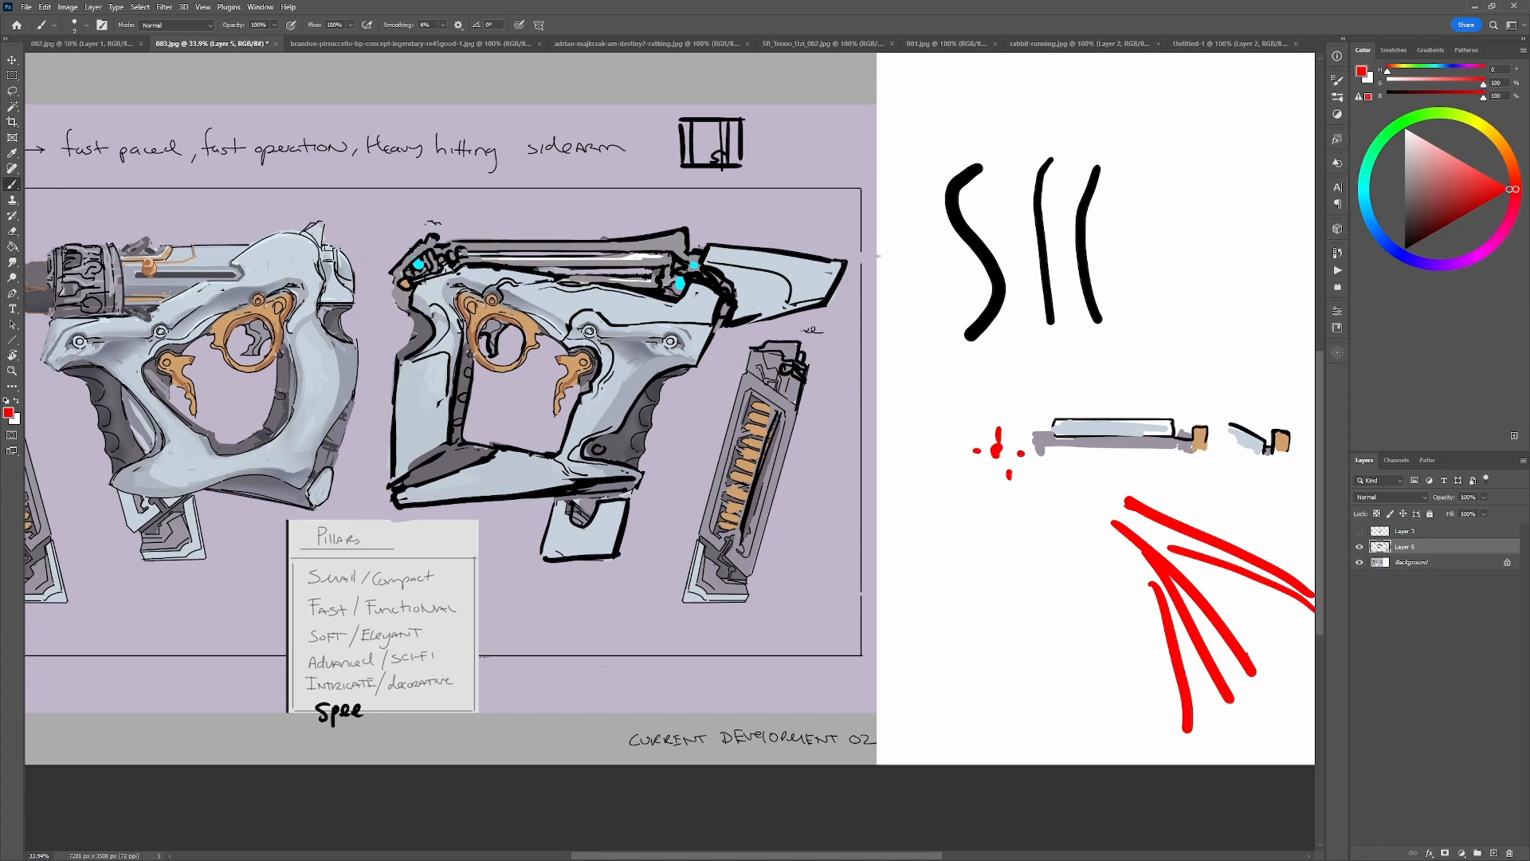
Undo a red test stroke on the right-facing gun's grip, then paint out its finger grooves with sampled grey and background colours.
mouse_move(671, 380)
mouse_down()
mouse_move(634, 392)
mouse_move(626, 430)
mouse_move(655, 454)
mouse_up()
key(ctrl+z)
alt+click(654, 392)
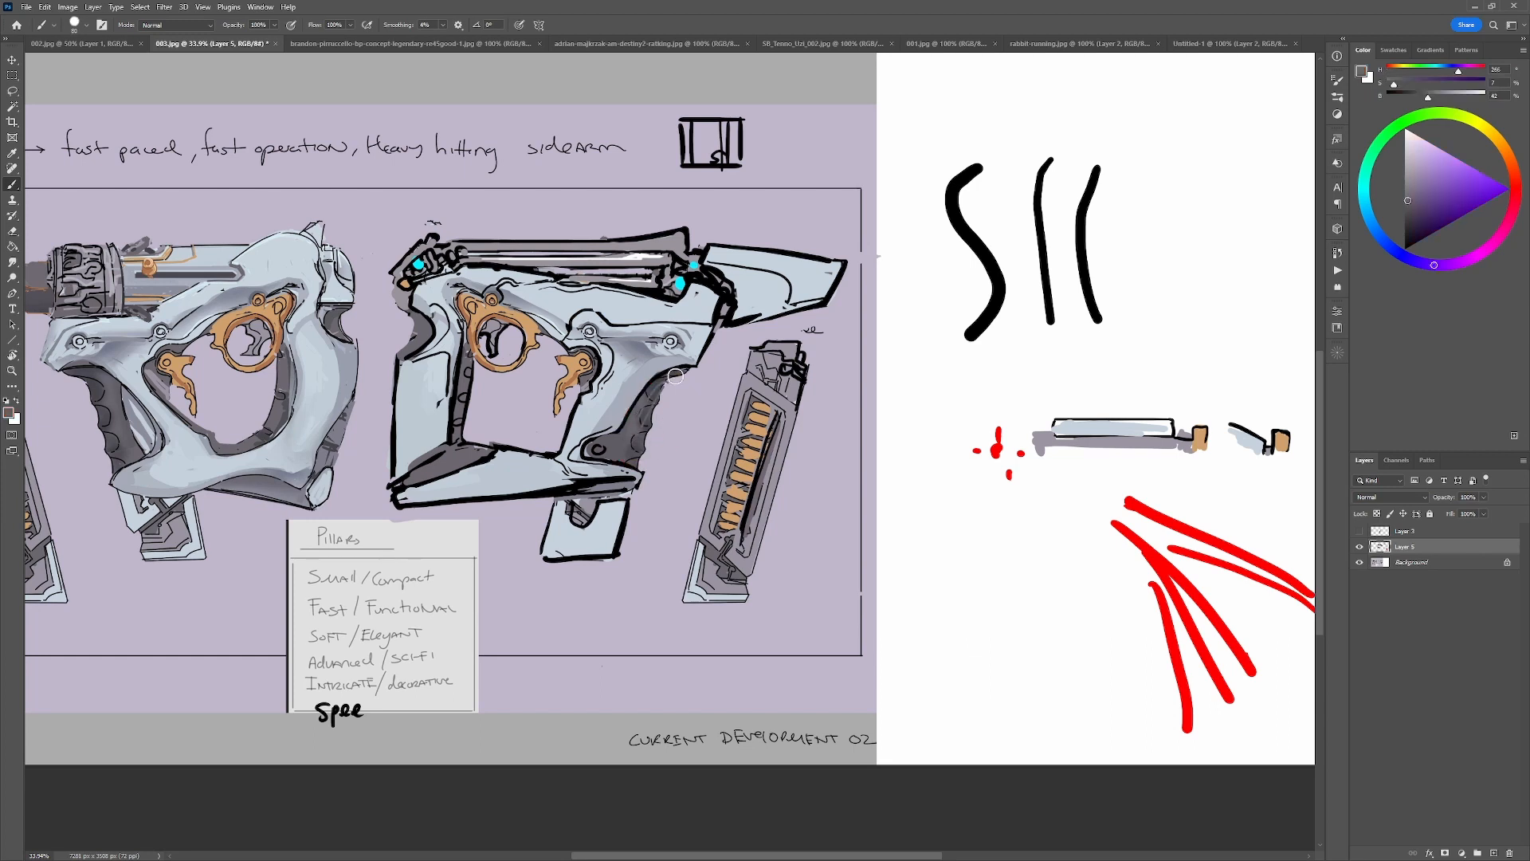
alt+click(652, 449)
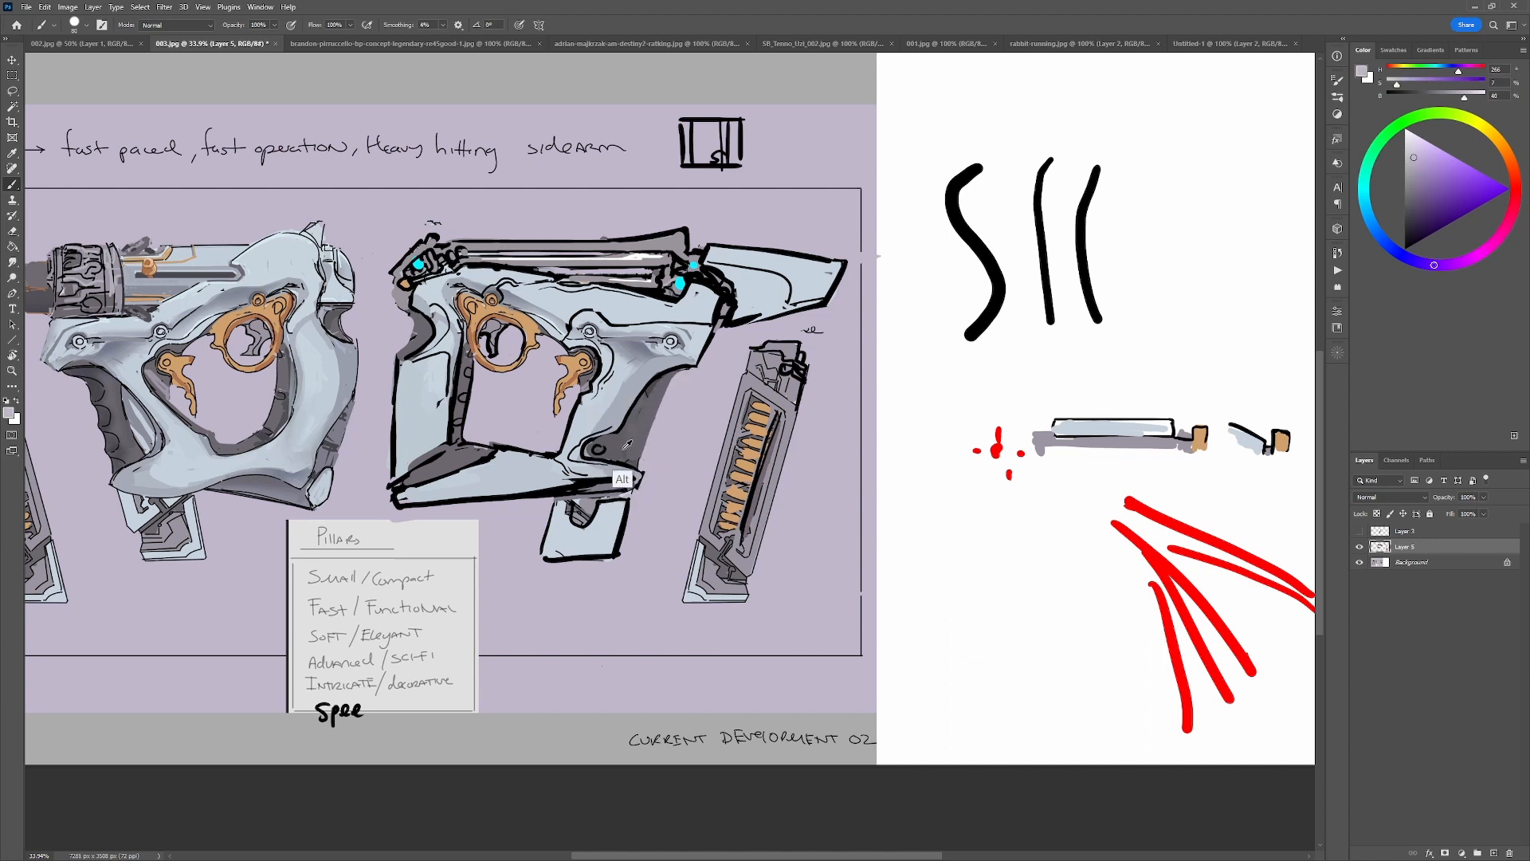
alt+click(624, 478)
alt+click(690, 375)
Reset the brush to black, try an upward-sweeping curve above the right-facing gun, and undo it.
key(d)
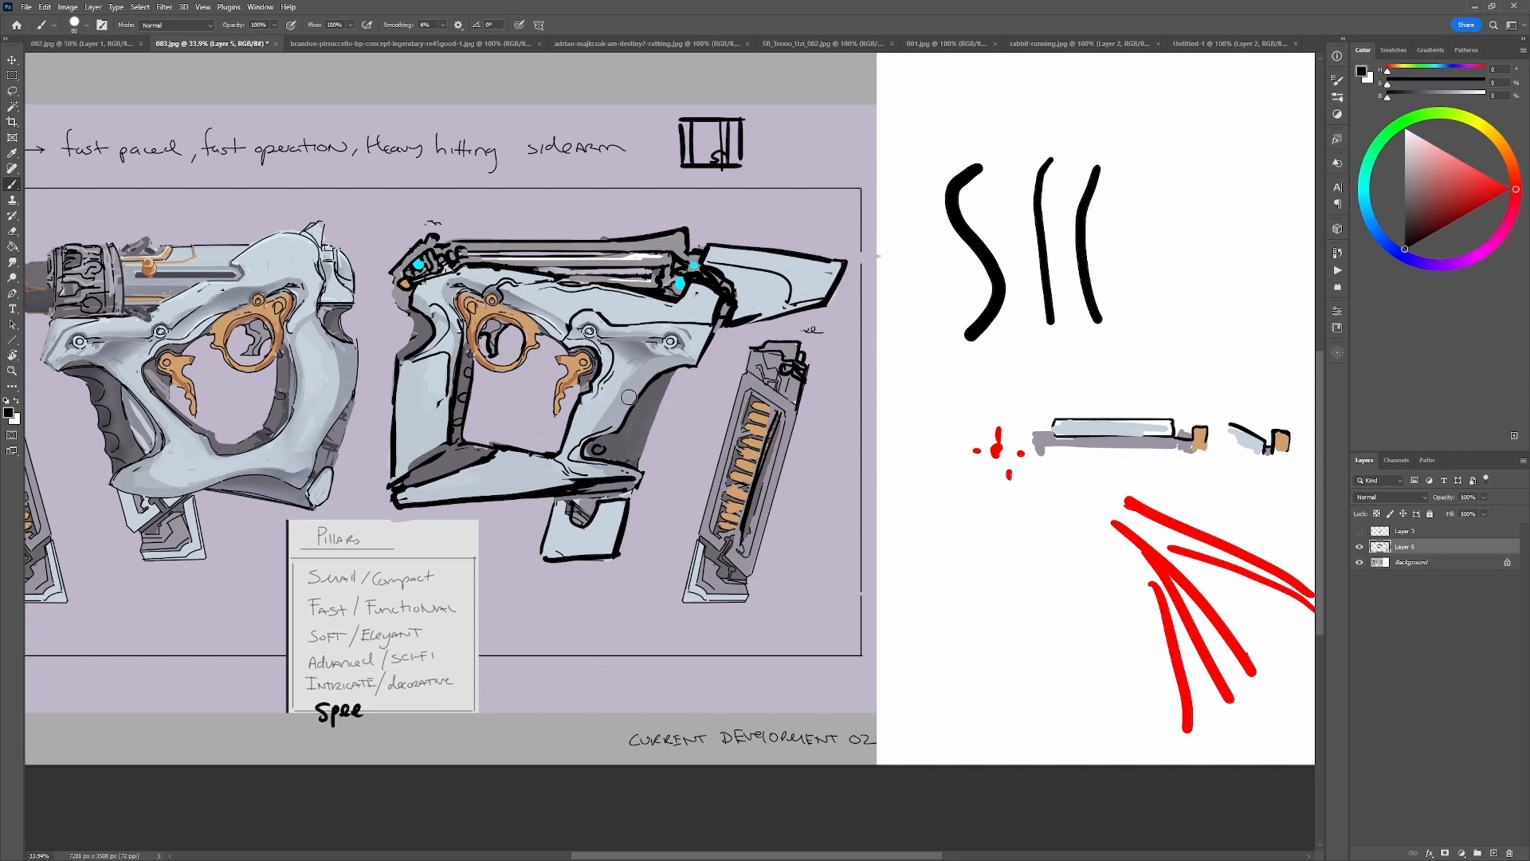
mouse_move(399, 226)
mouse_down()
mouse_move(614, 230)
mouse_move(717, 199)
mouse_up()
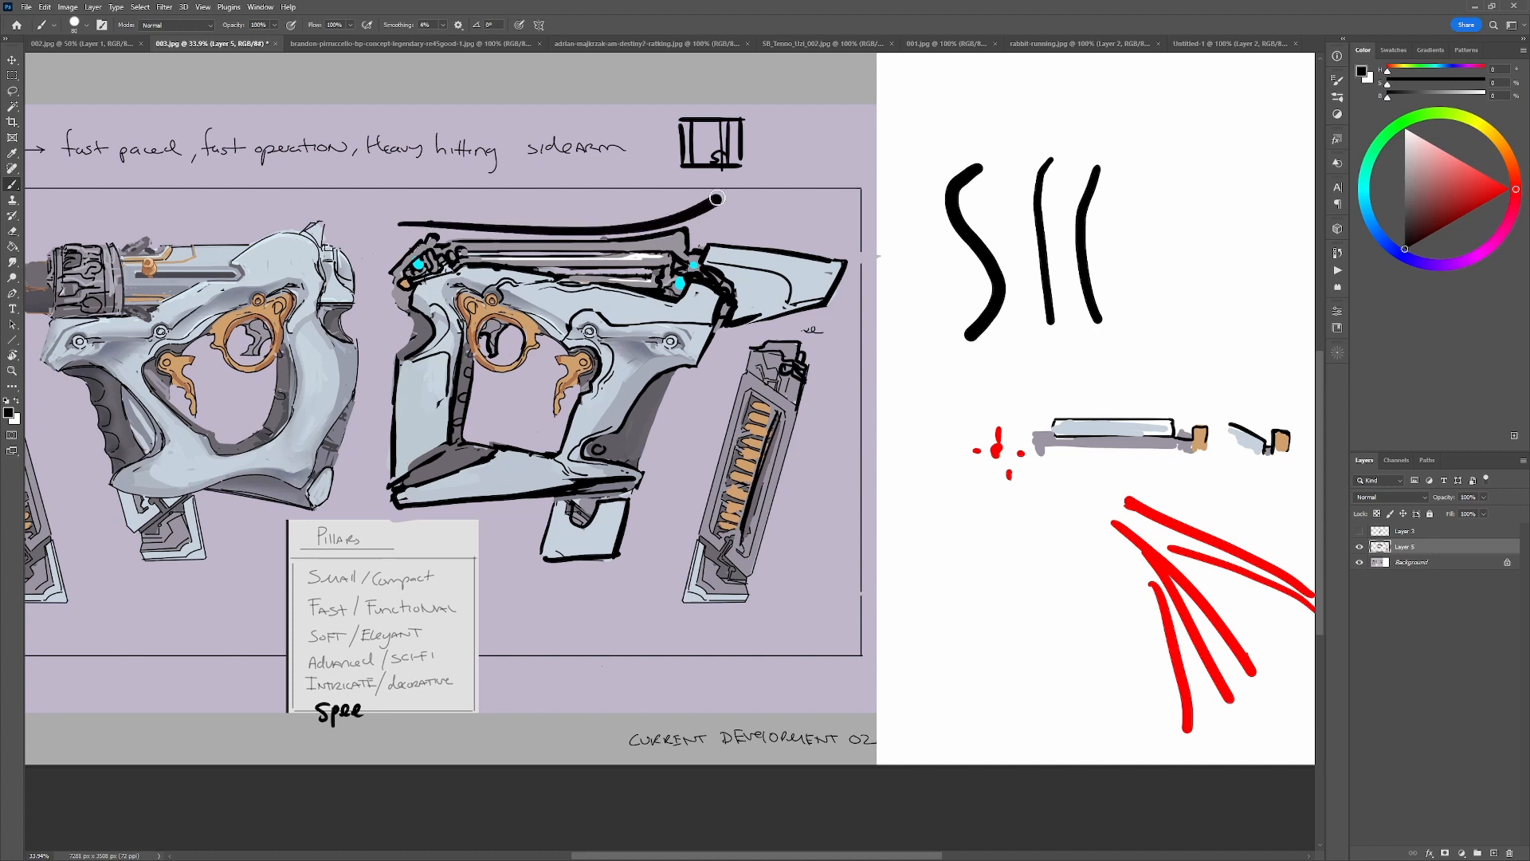
key(ctrl+z)
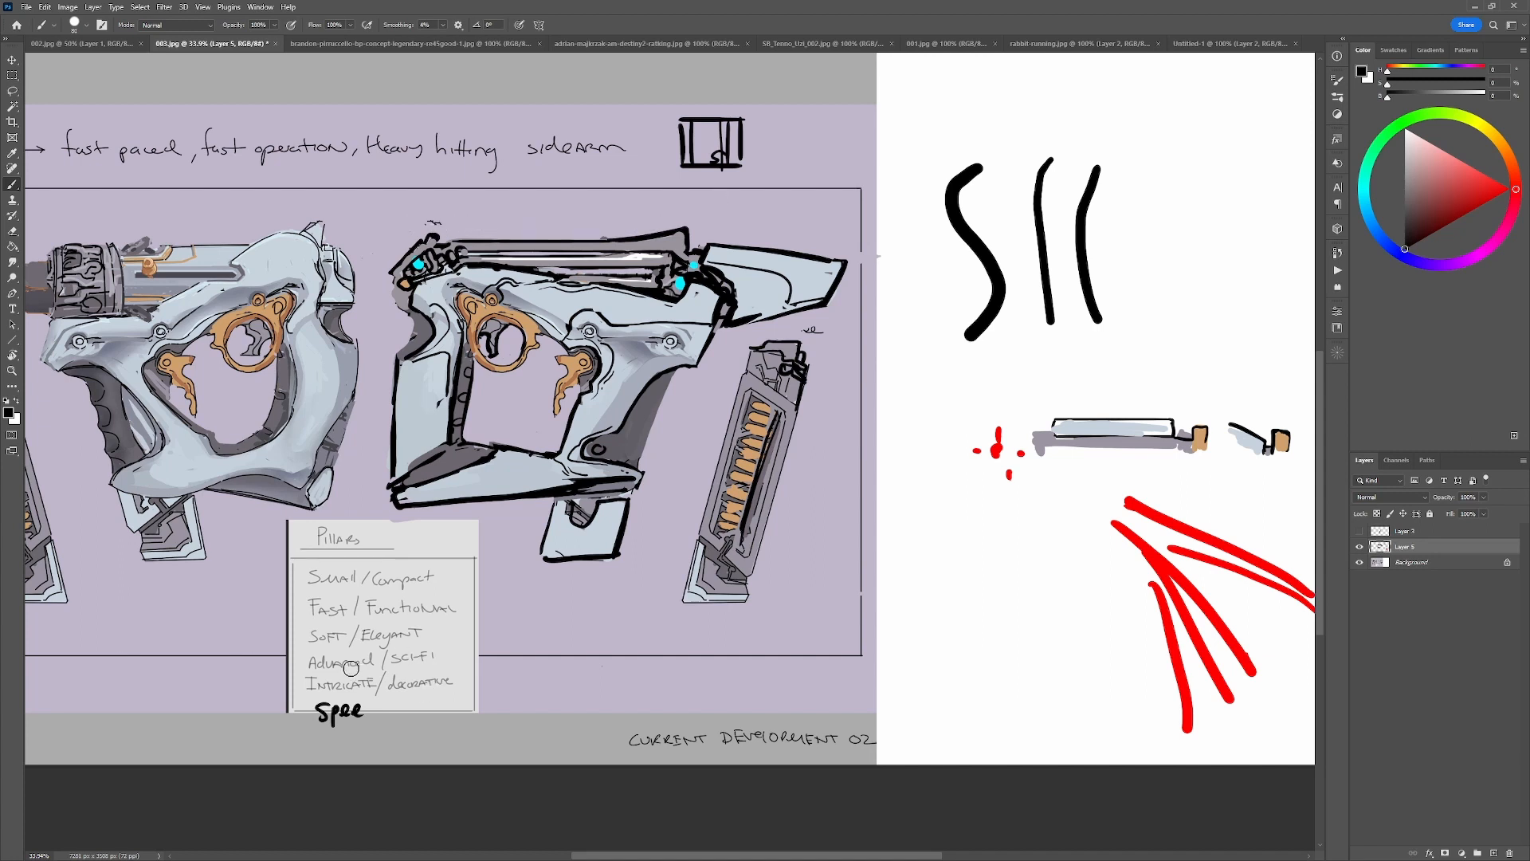
Sample cyan, grey and pale blue from the right-facing gun's upper parts, then reset to black and touch up its rear joint.
alt+click(681, 283)
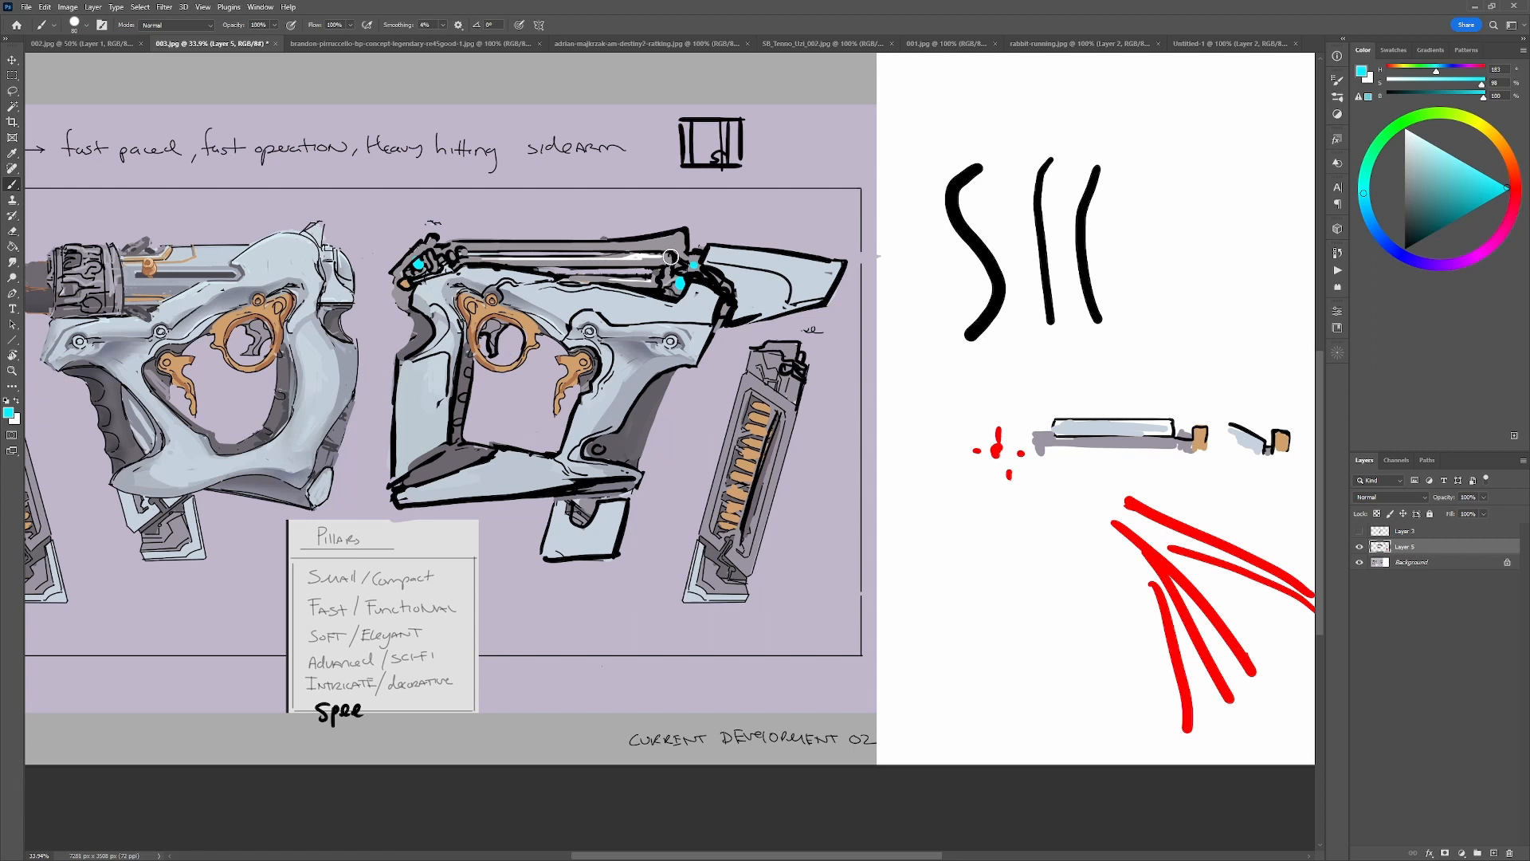
alt+click(564, 291)
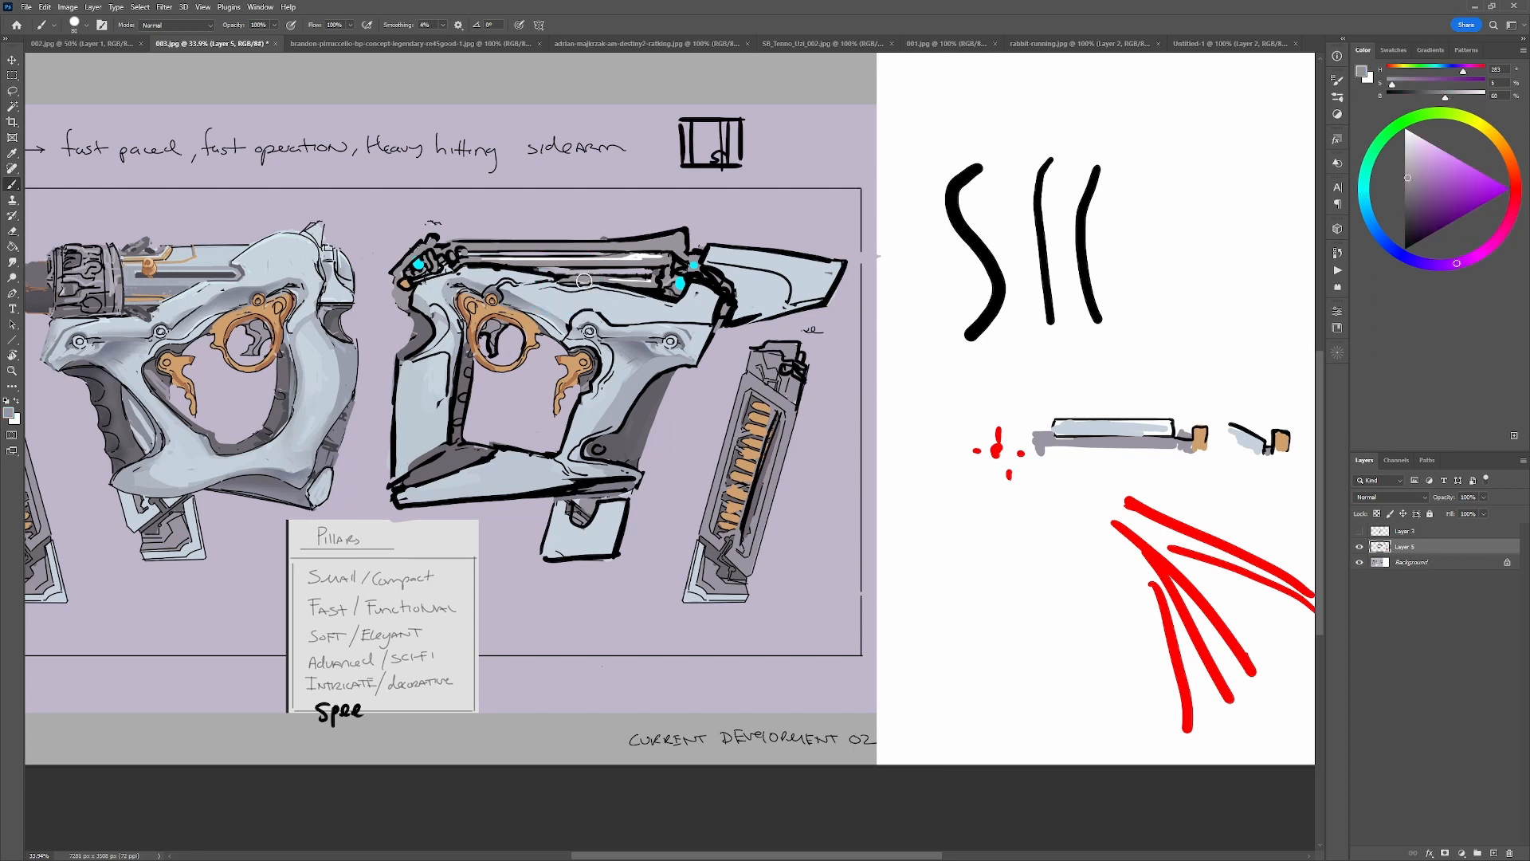
alt+click(462, 266)
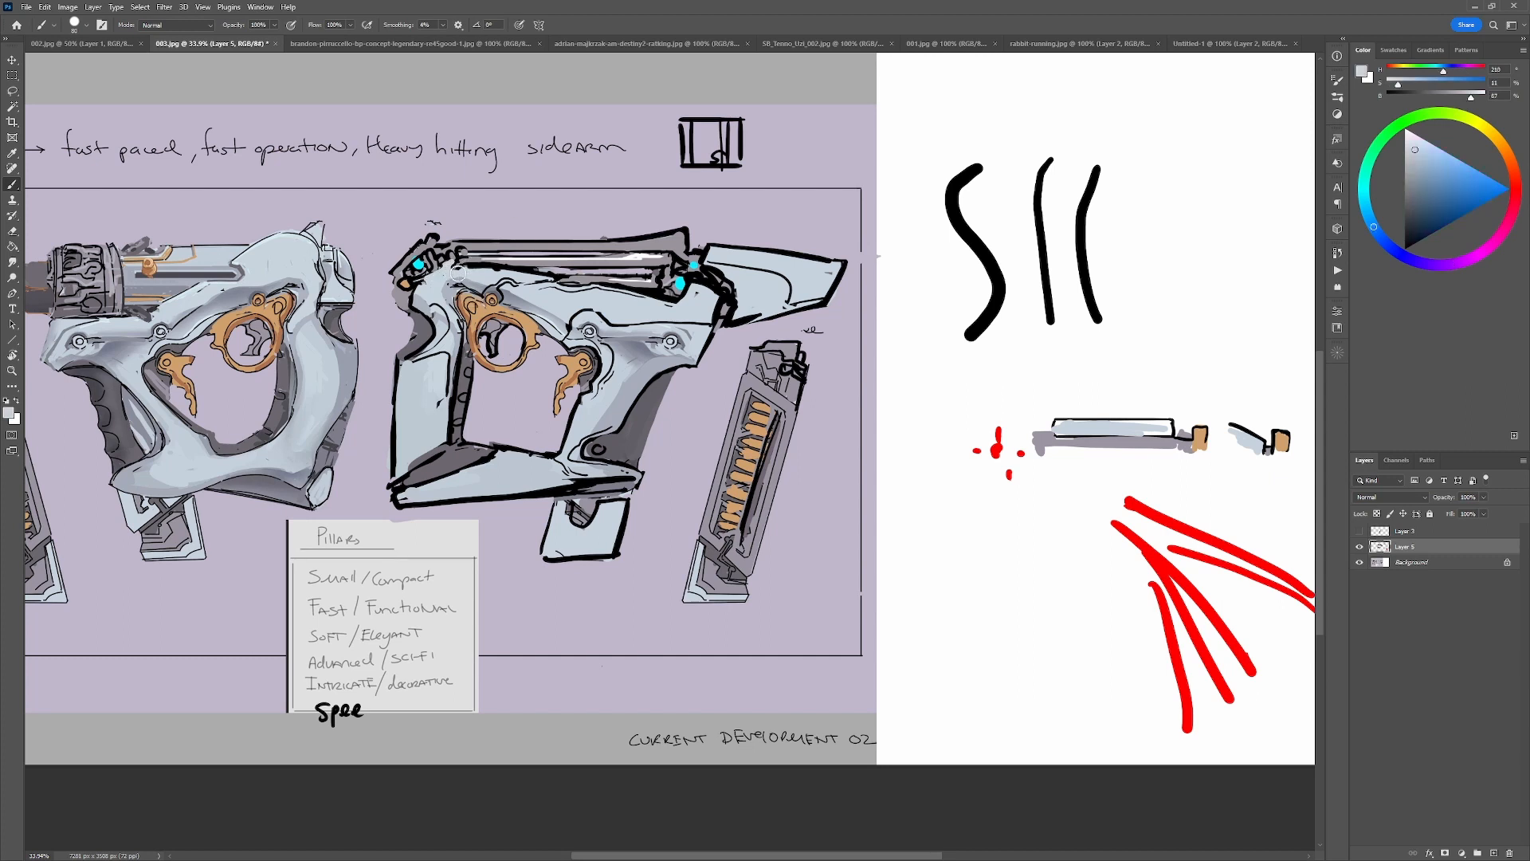
key(d)
drag(440, 264, 460, 267)
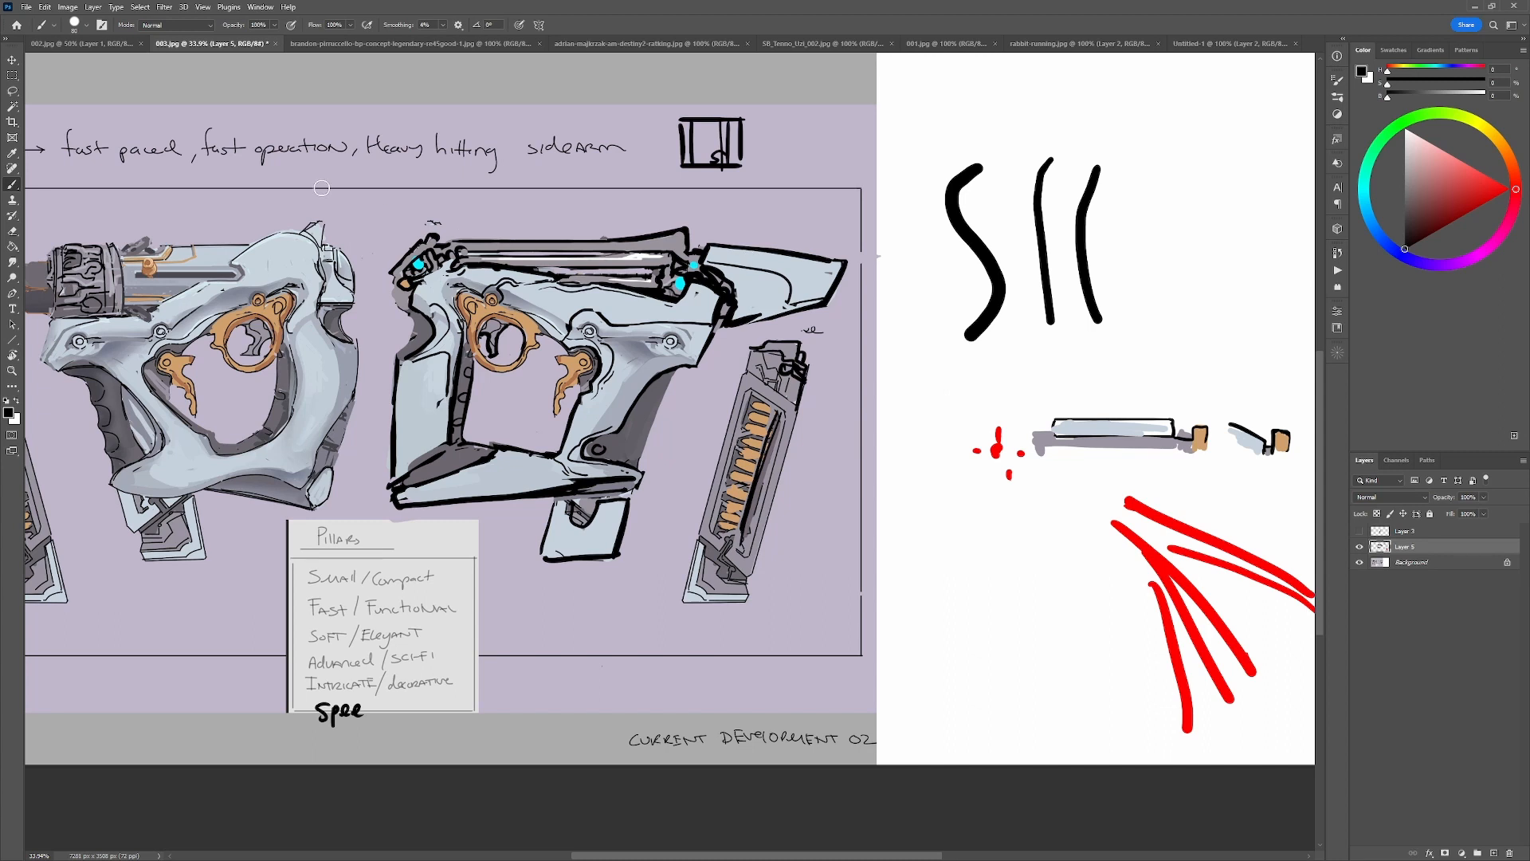
Hide Layer 2 in Untitled-1 to show the large rifle, and try a black circle around its central joint, undoing it.
click(1262, 43)
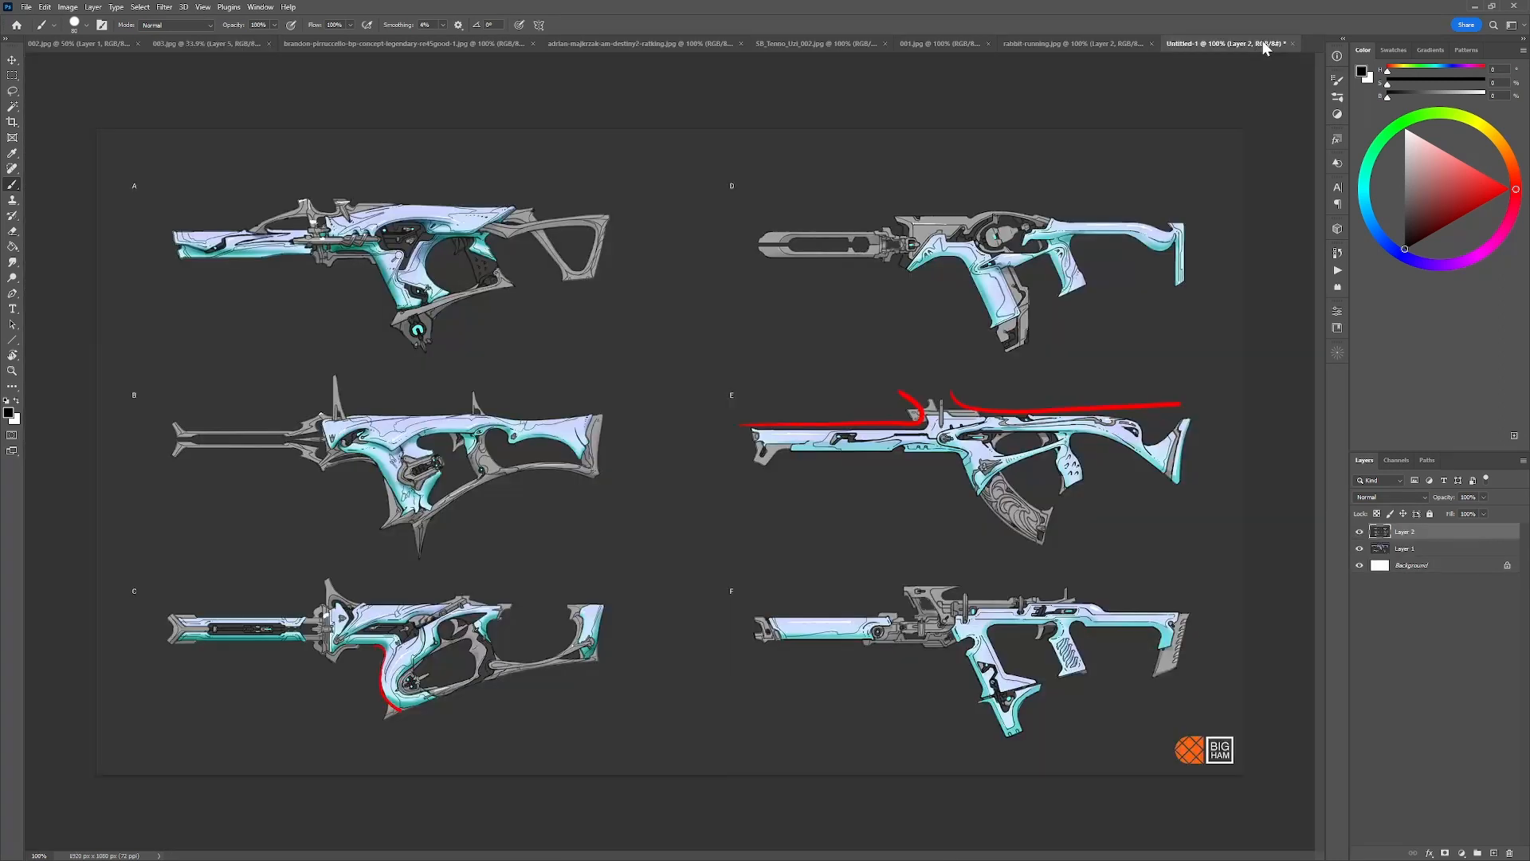
click(1397, 549)
click(1358, 531)
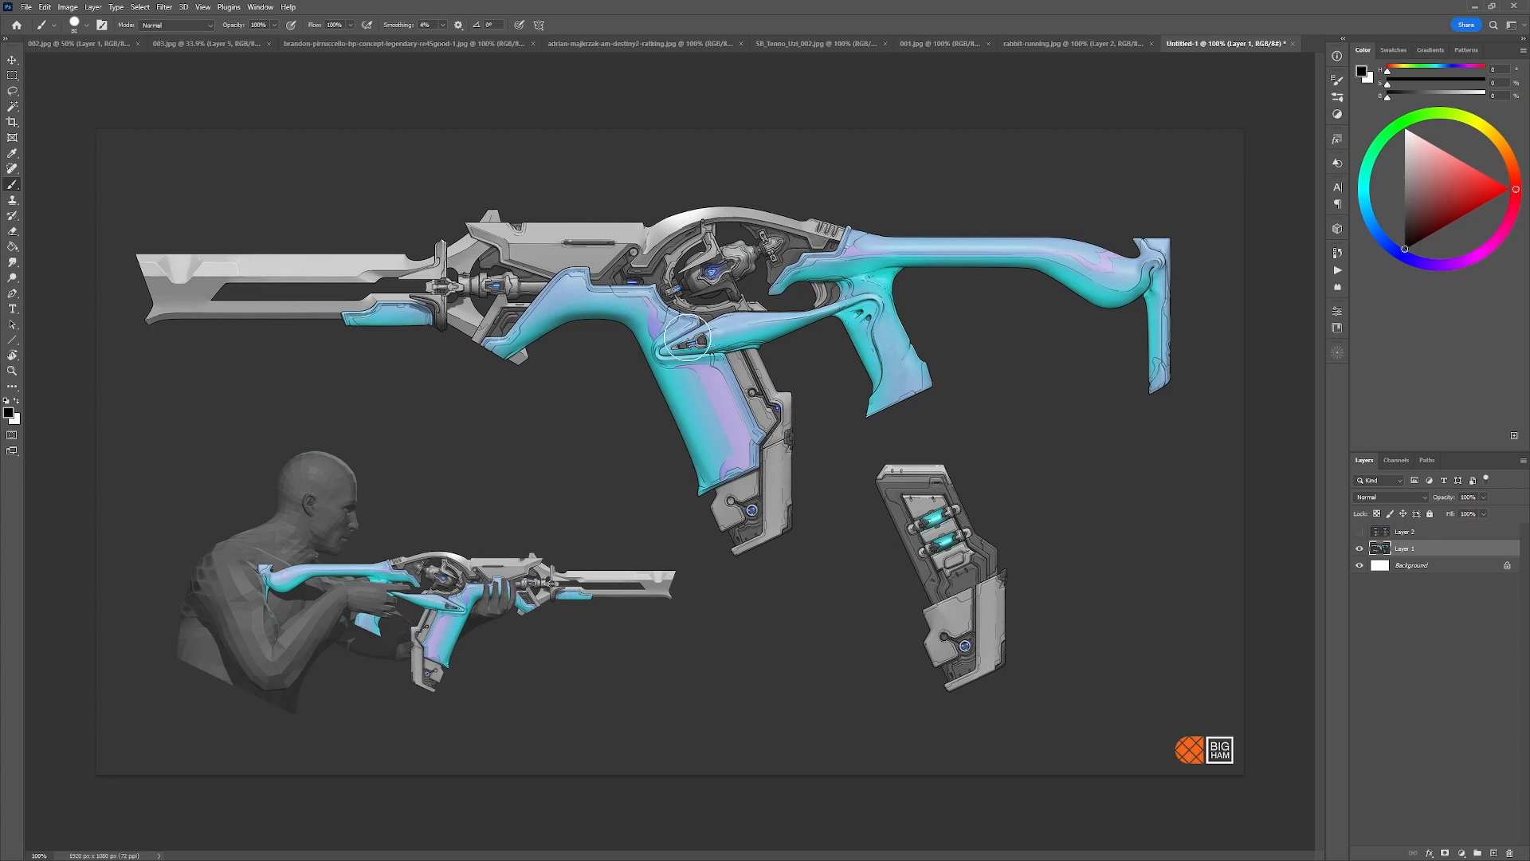
mouse_move(709, 308)
mouse_down()
mouse_move(649, 349)
mouse_move(719, 323)
mouse_up()
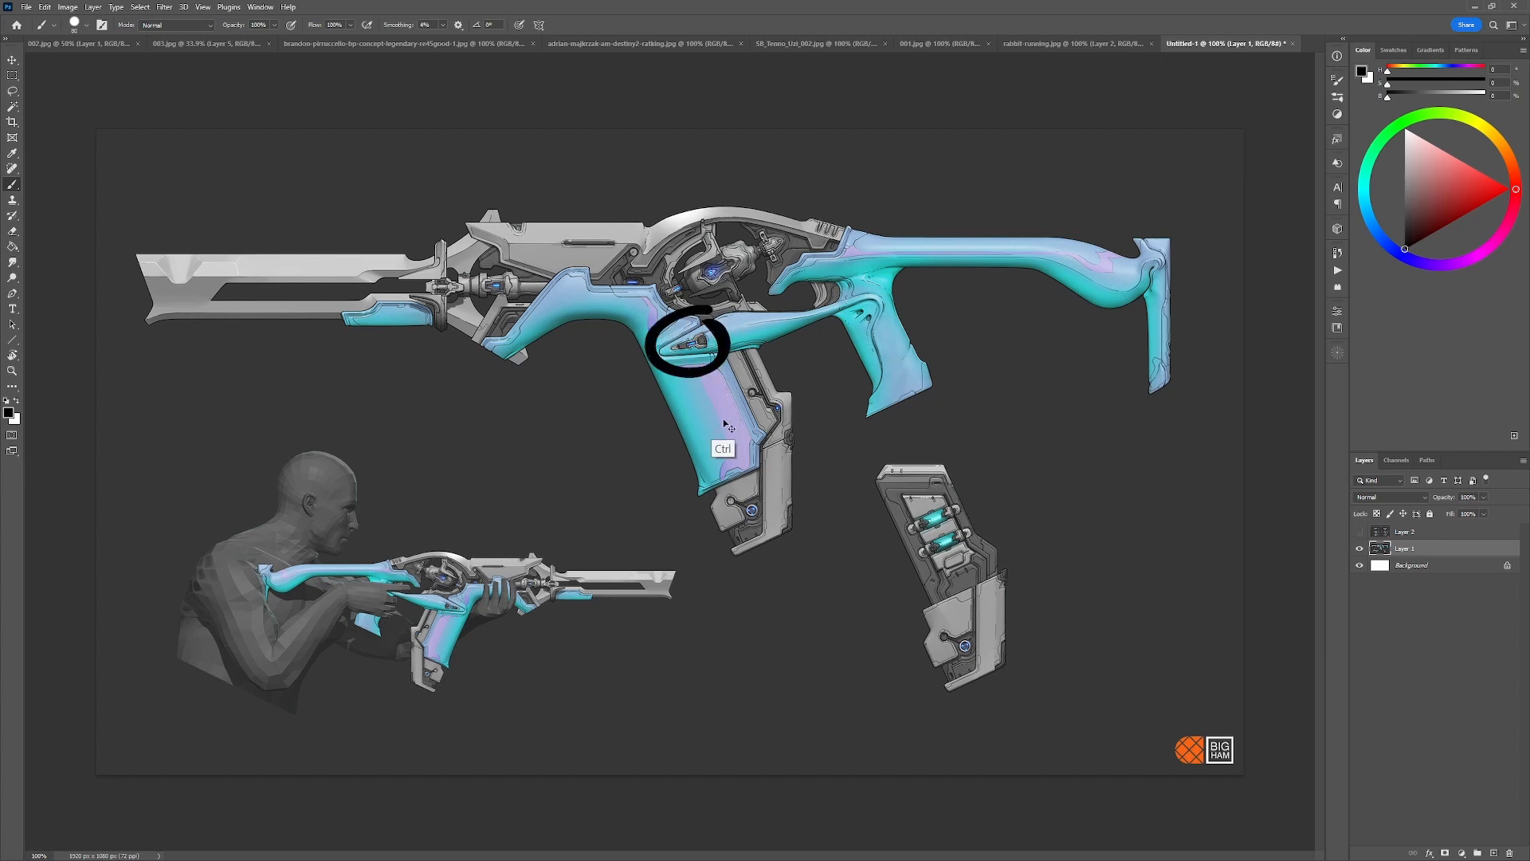
key(ctrl+z)
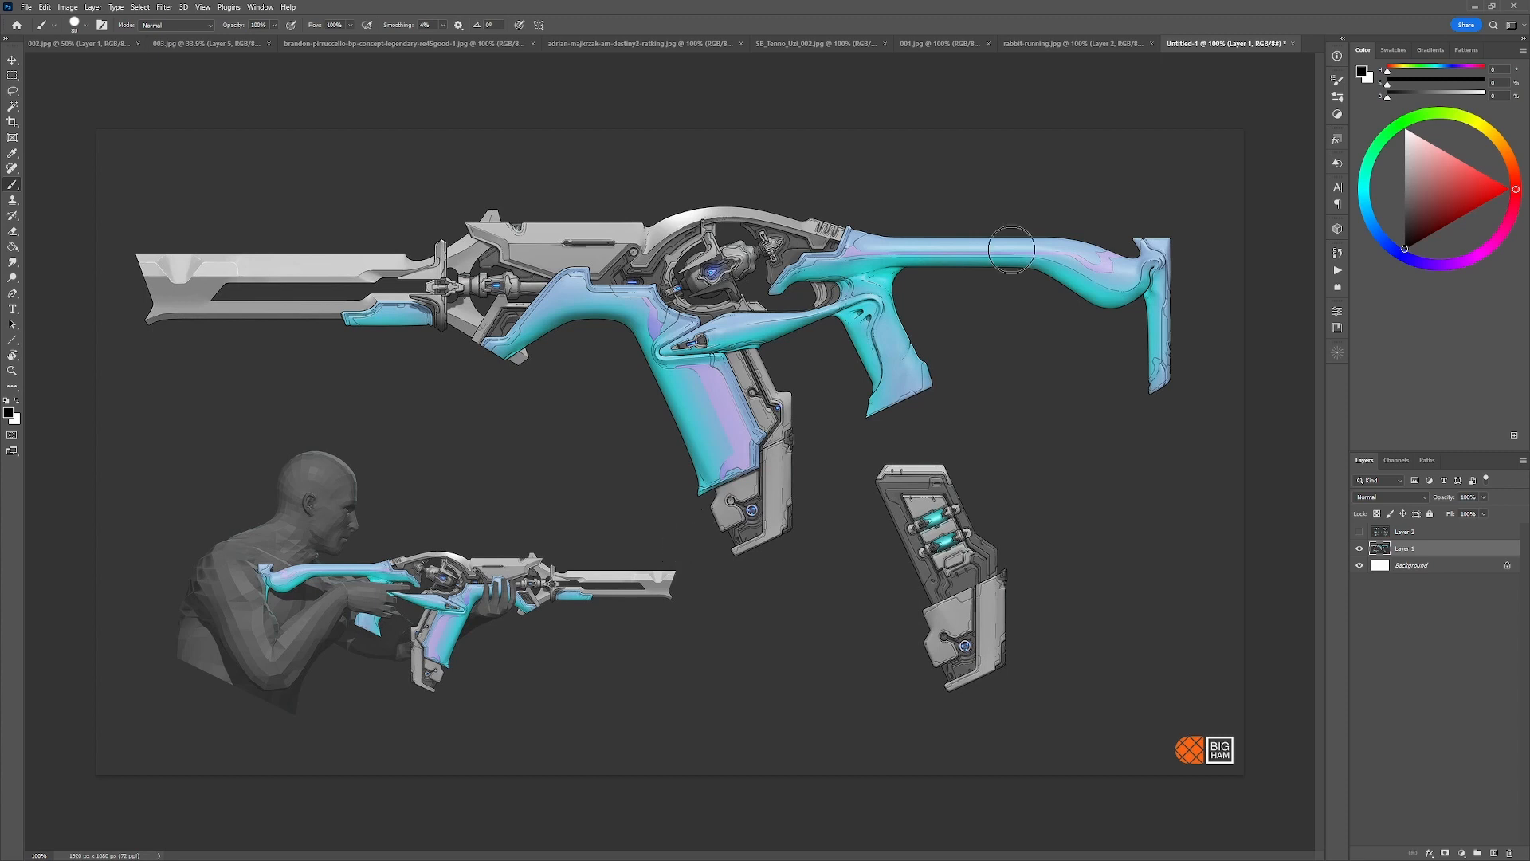
Return to 003.jpg, try a black stroke beside the Pillars note, and undo it.
click(102, 42)
click(208, 44)
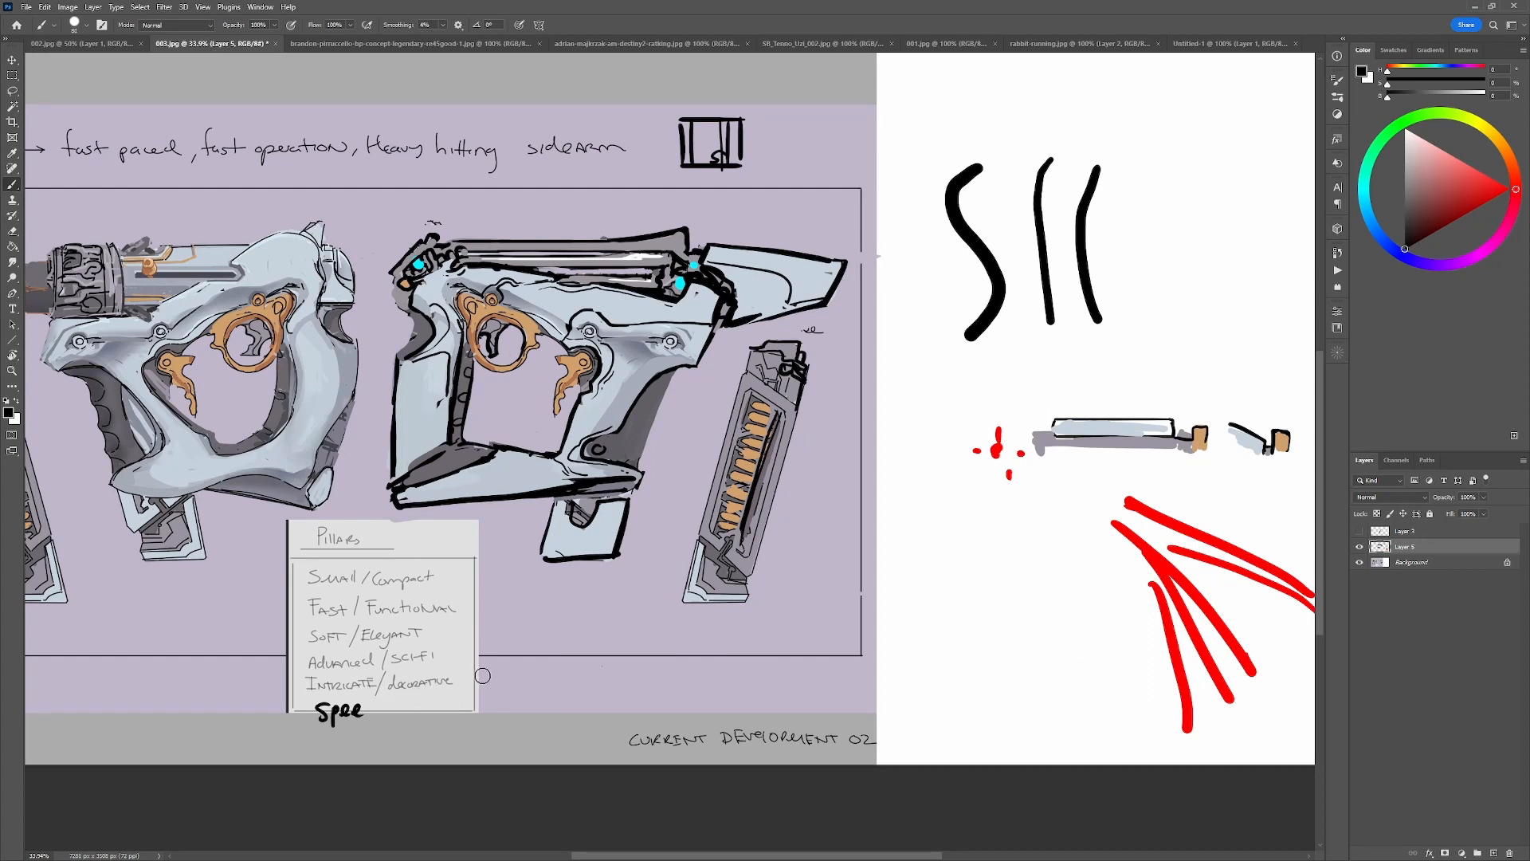
drag(495, 668, 505, 707)
key(ctrl+z)
Switch to the 001.jpg reference board, try a thick black circle around the lower Tec-9 photo, and undo it.
click(1212, 43)
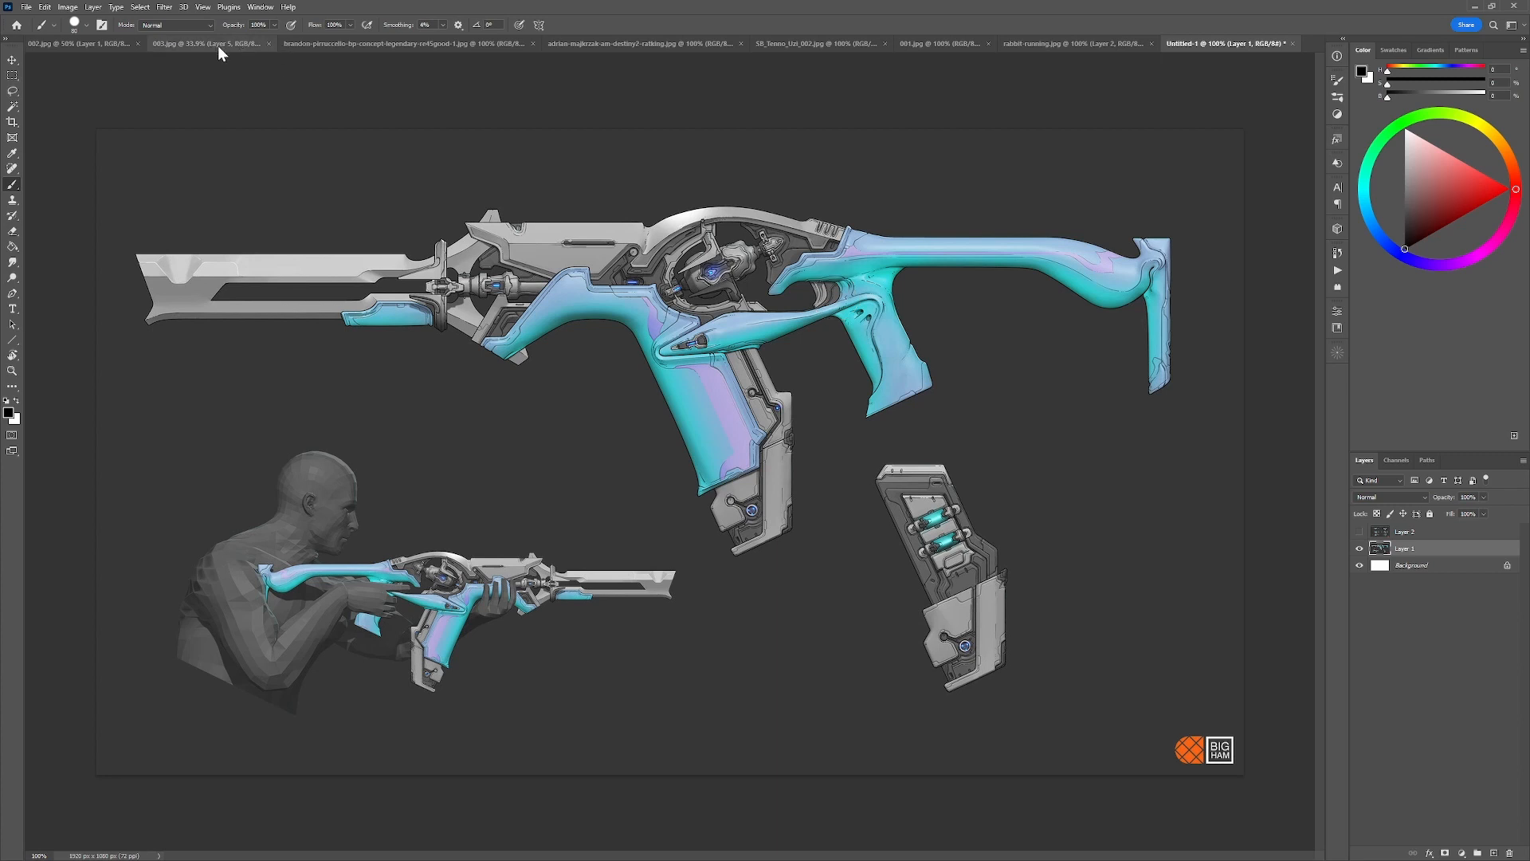
click(951, 43)
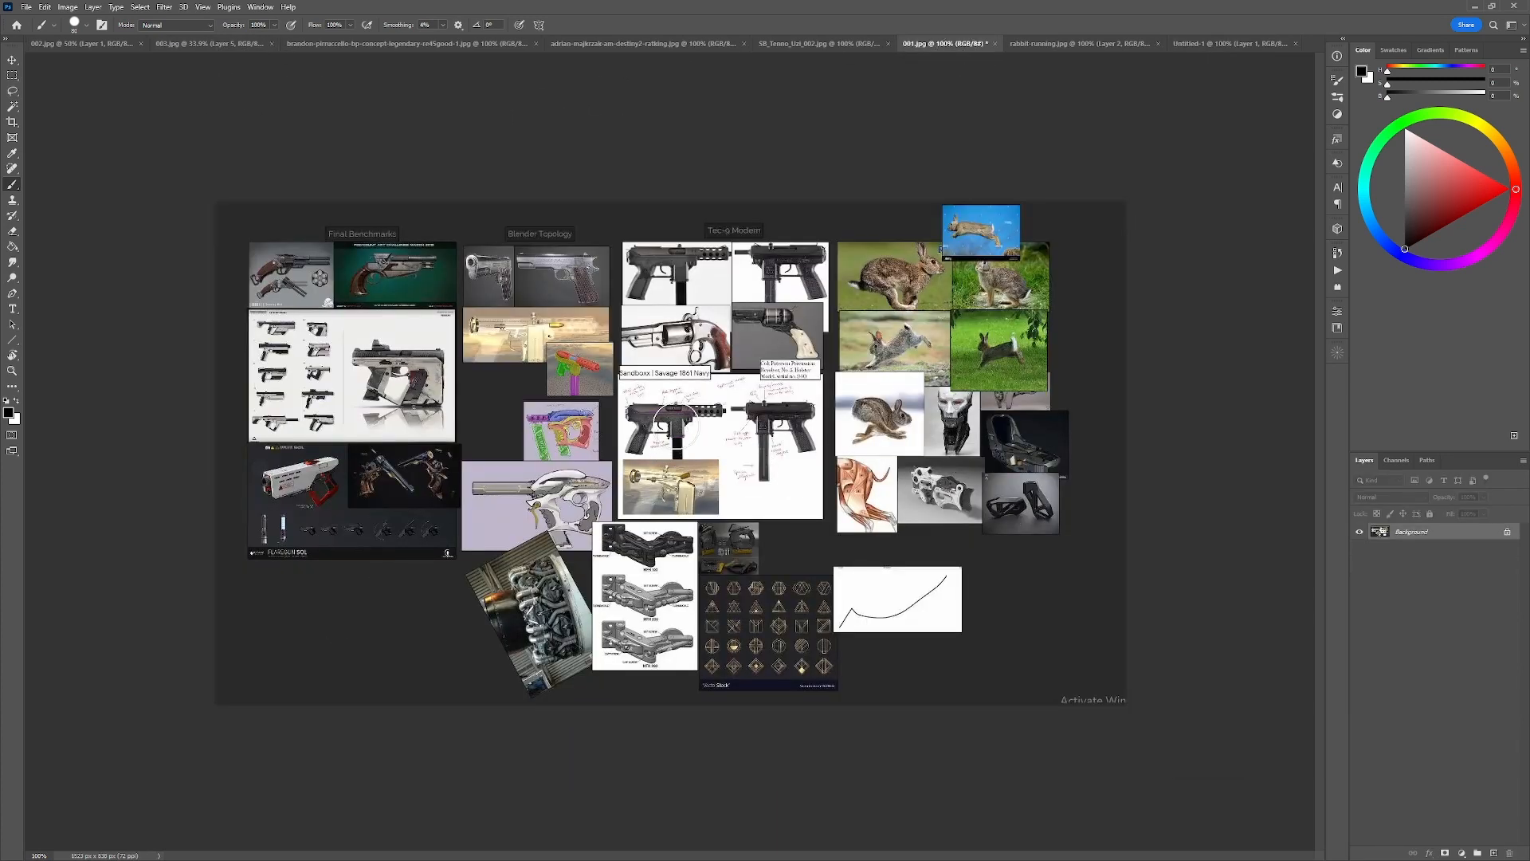
mouse_move(697, 466)
mouse_down()
mouse_move(685, 393)
mouse_move(653, 459)
mouse_move(701, 395)
mouse_up()
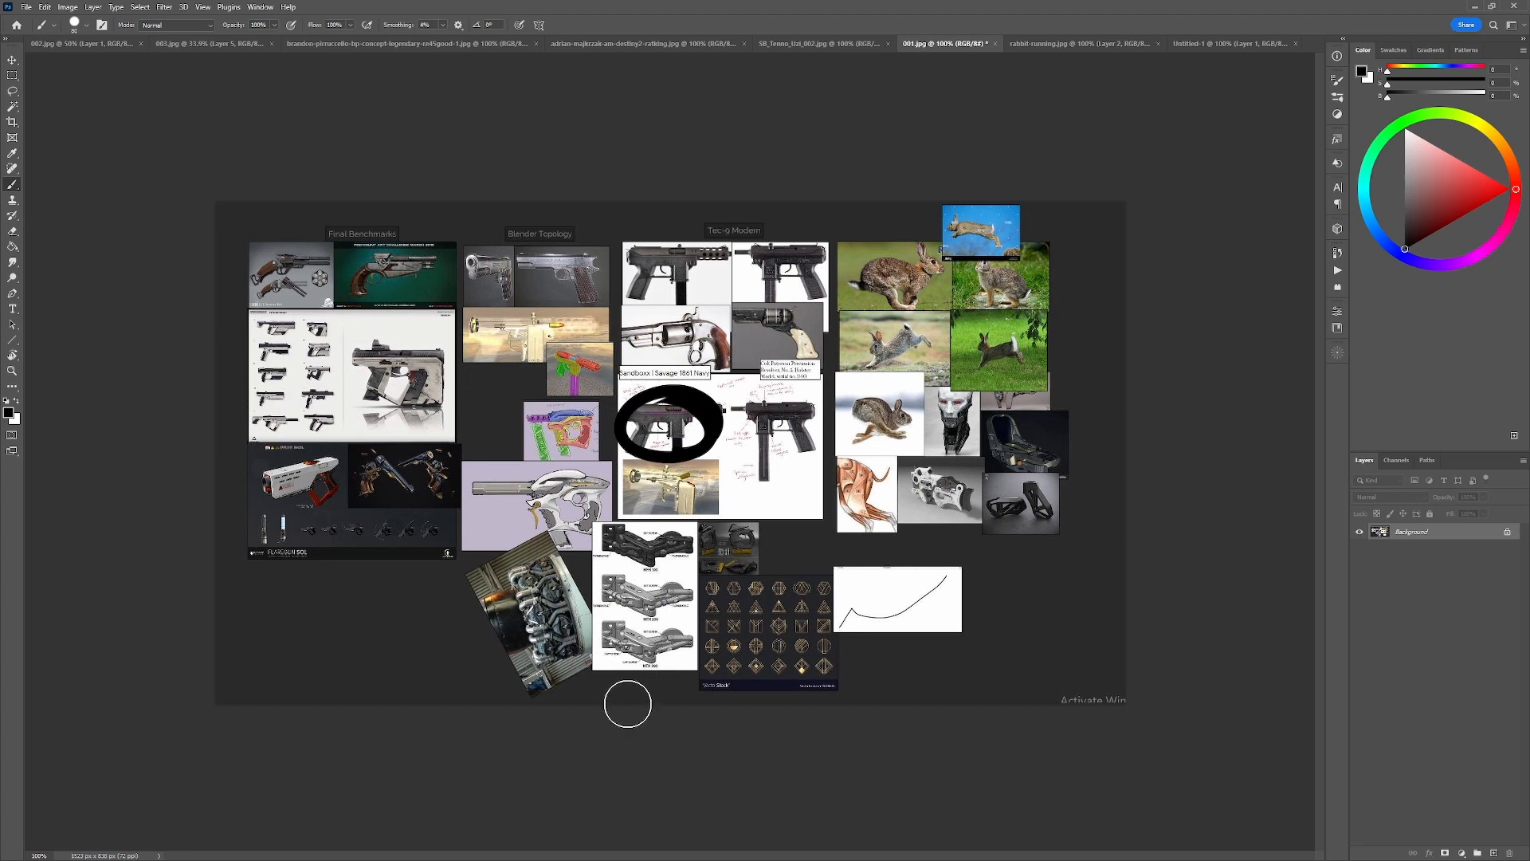
key(ctrl+z)
Switch to 002.jpg and circle in black the ornate upper body of gun sketch 3.
click(102, 43)
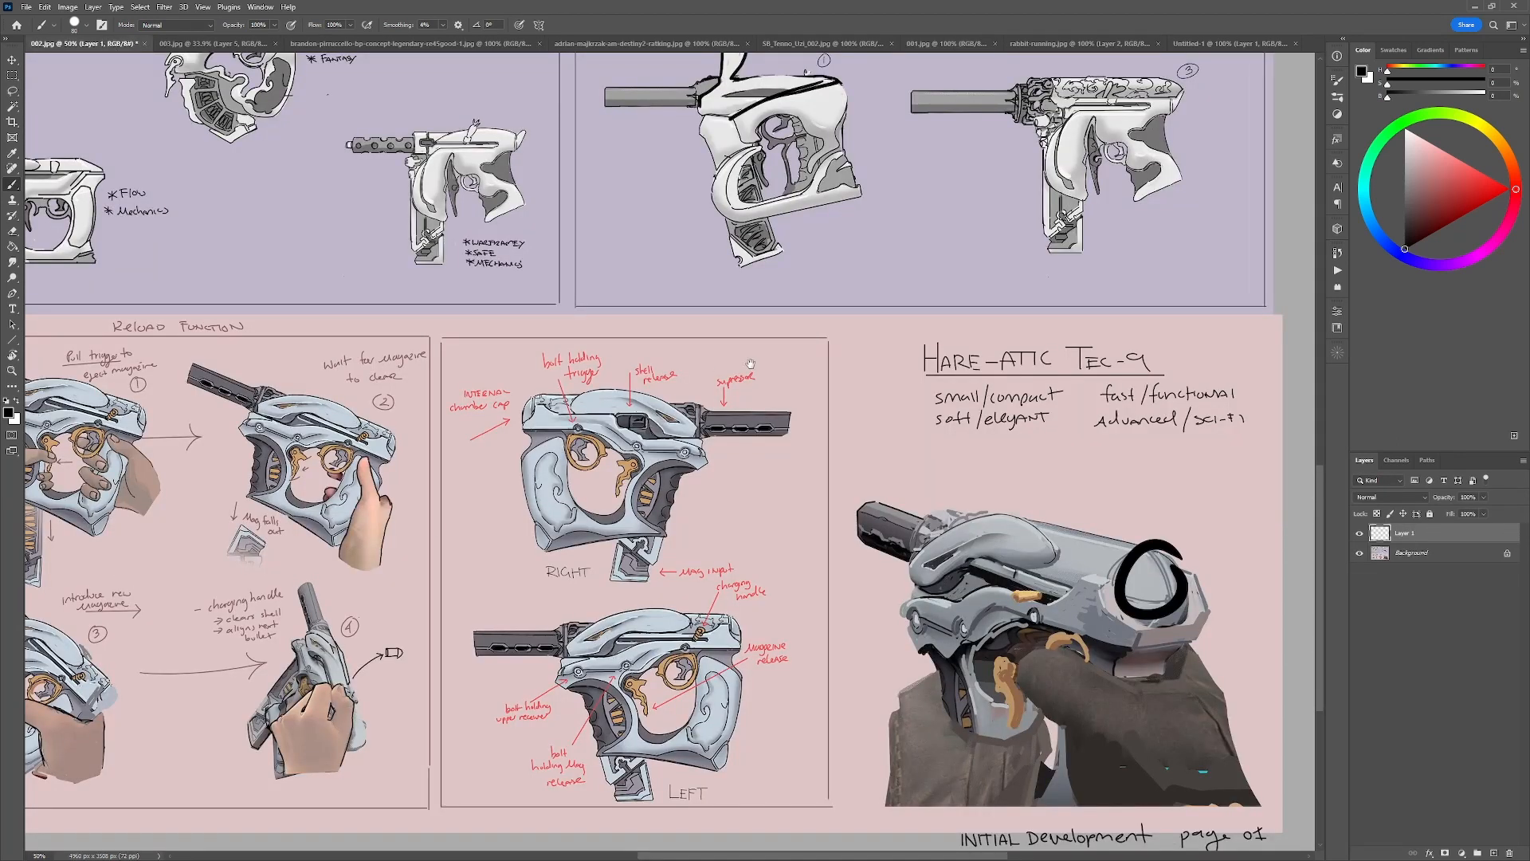
drag(749, 365, 522, 558)
drag(838, 302, 913, 308)
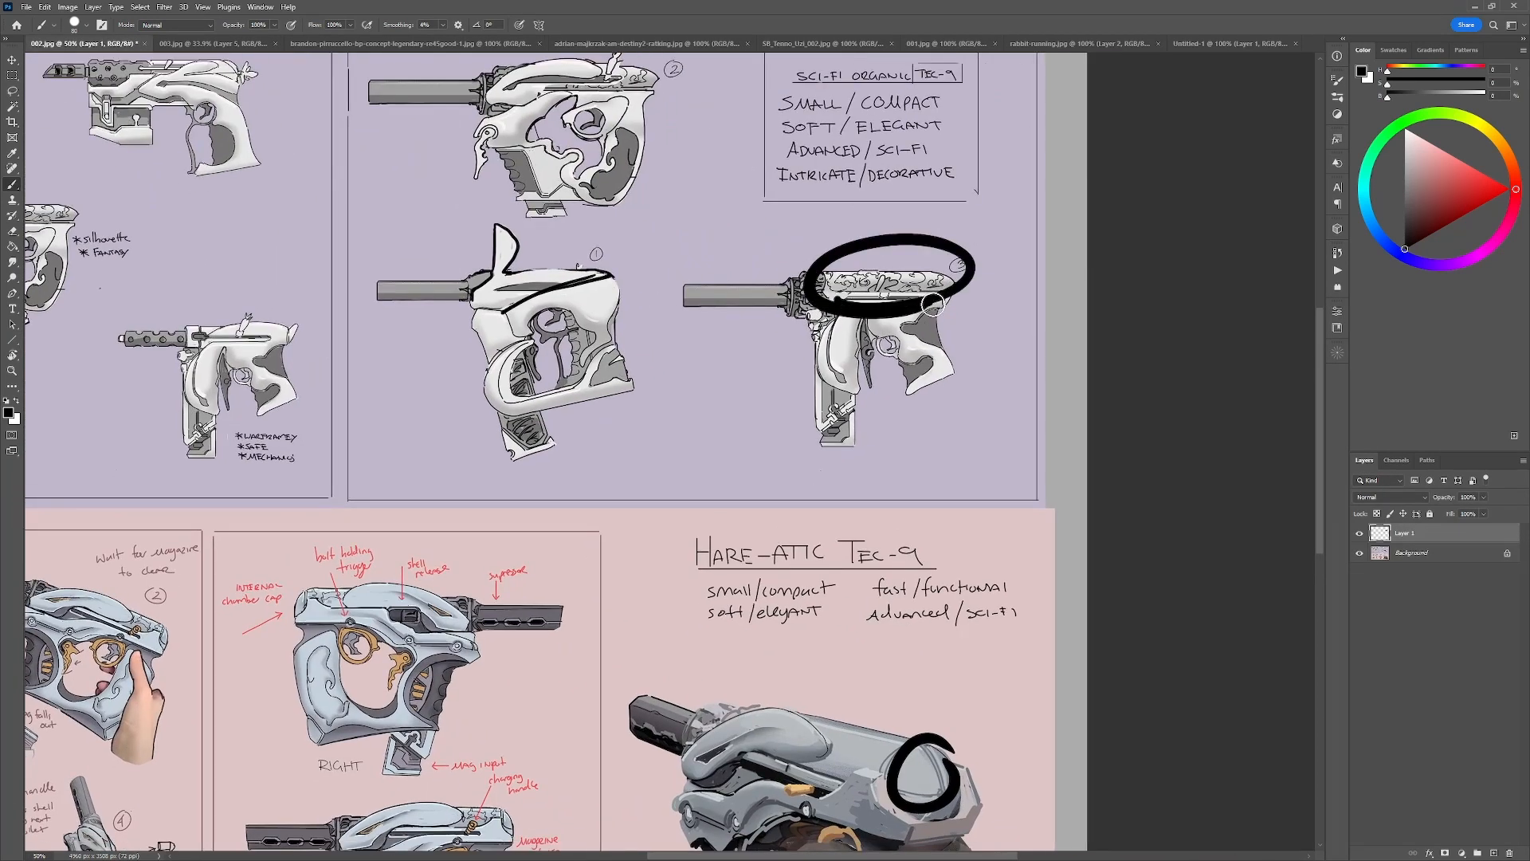
Undo the circle around gun sketch 3, and try black circles on reload drawing 2 and the RIGHT gun view, undoing them.
key(ctrl+z)
mouse_move(669, 571)
mouse_down()
mouse_move(910, 580)
mouse_move(1081, 397)
mouse_up()
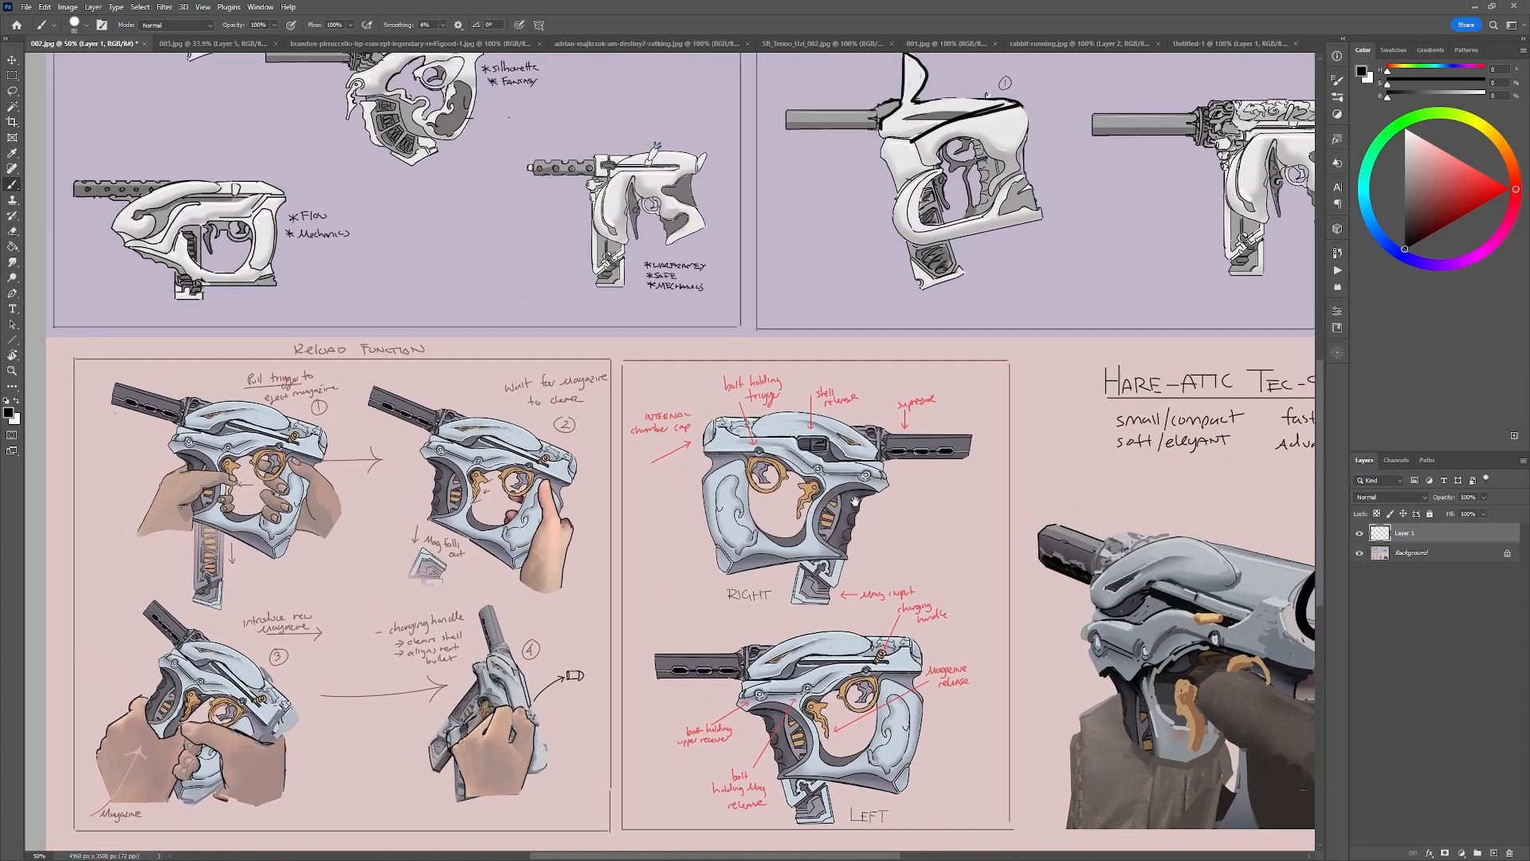
drag(579, 476, 572, 446)
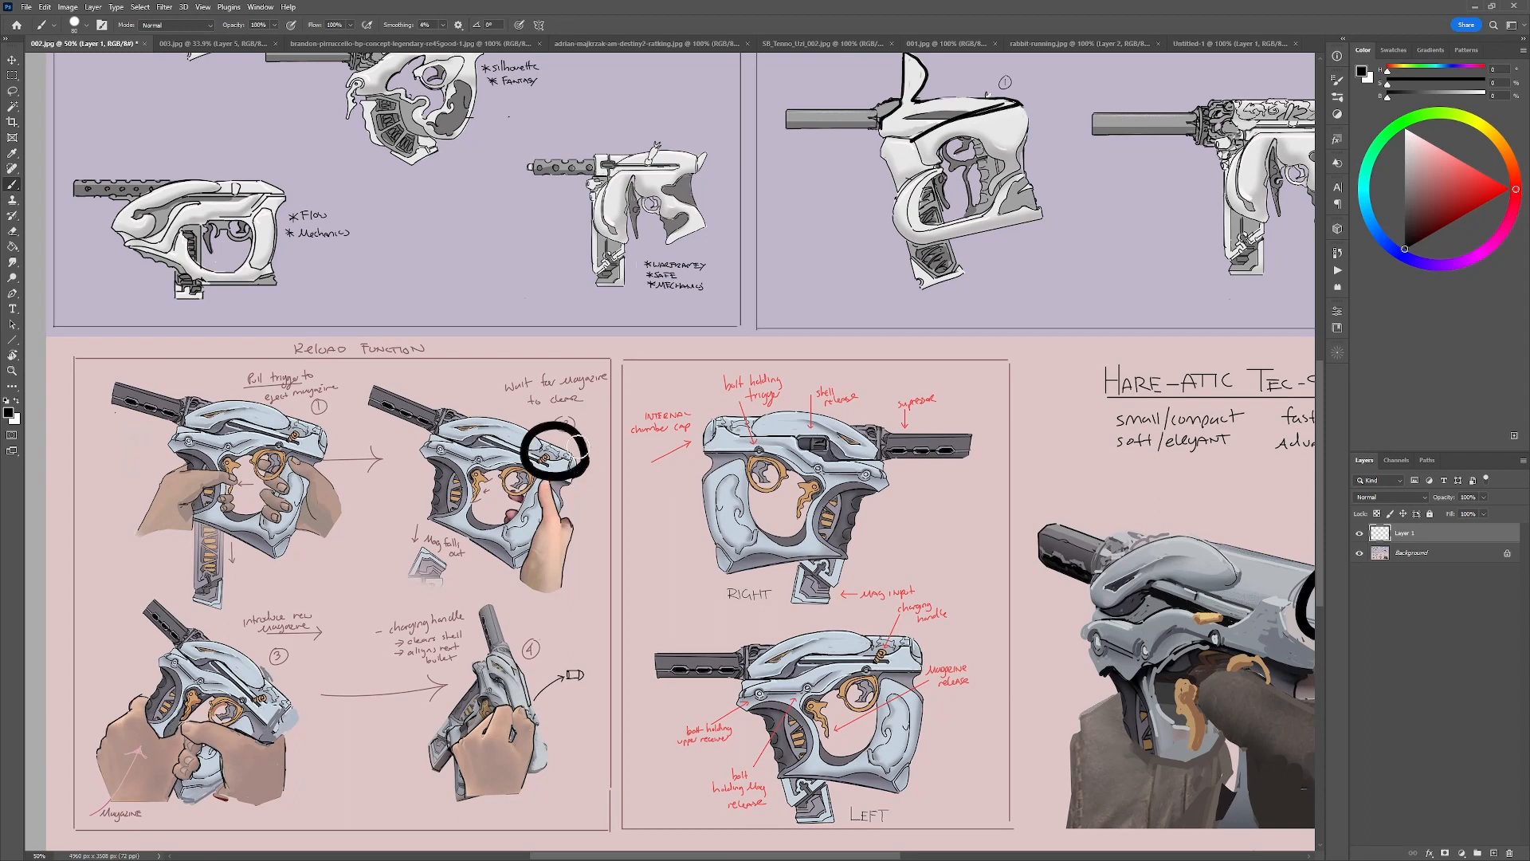
key(ctrl+z)
mouse_move(745, 558)
mouse_down()
mouse_move(703, 454)
mouse_move(755, 542)
mouse_up()
key(ctrl+z)
mouse_move(948, 450)
mouse_down()
mouse_move(856, 520)
mouse_move(847, 580)
mouse_up()
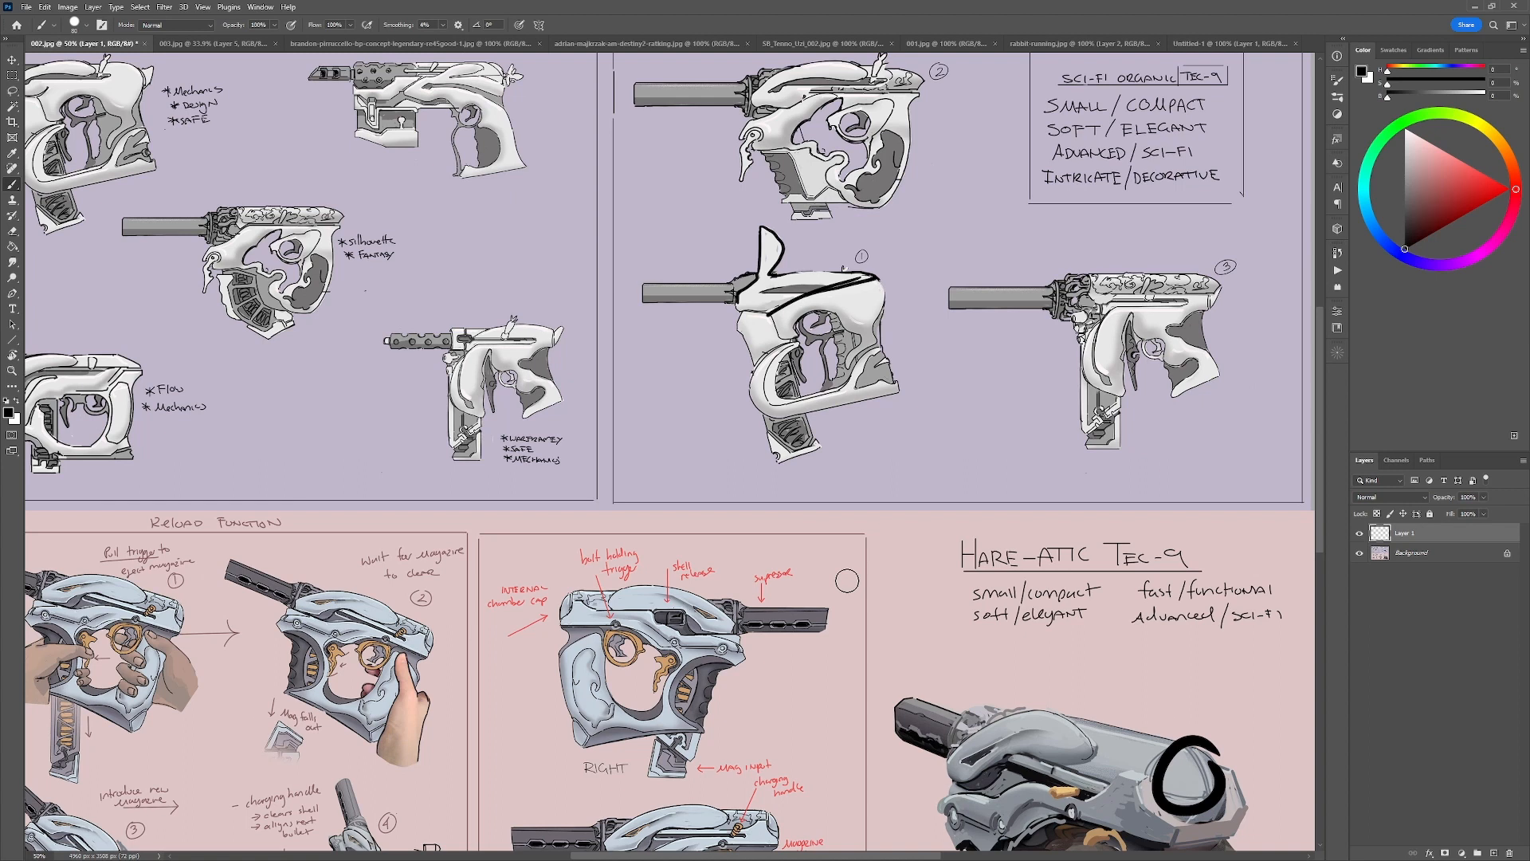
Return to 003.jpg and paint small swirl ornaments in sampled grey down the rear grip of the right-facing gun.
click(217, 46)
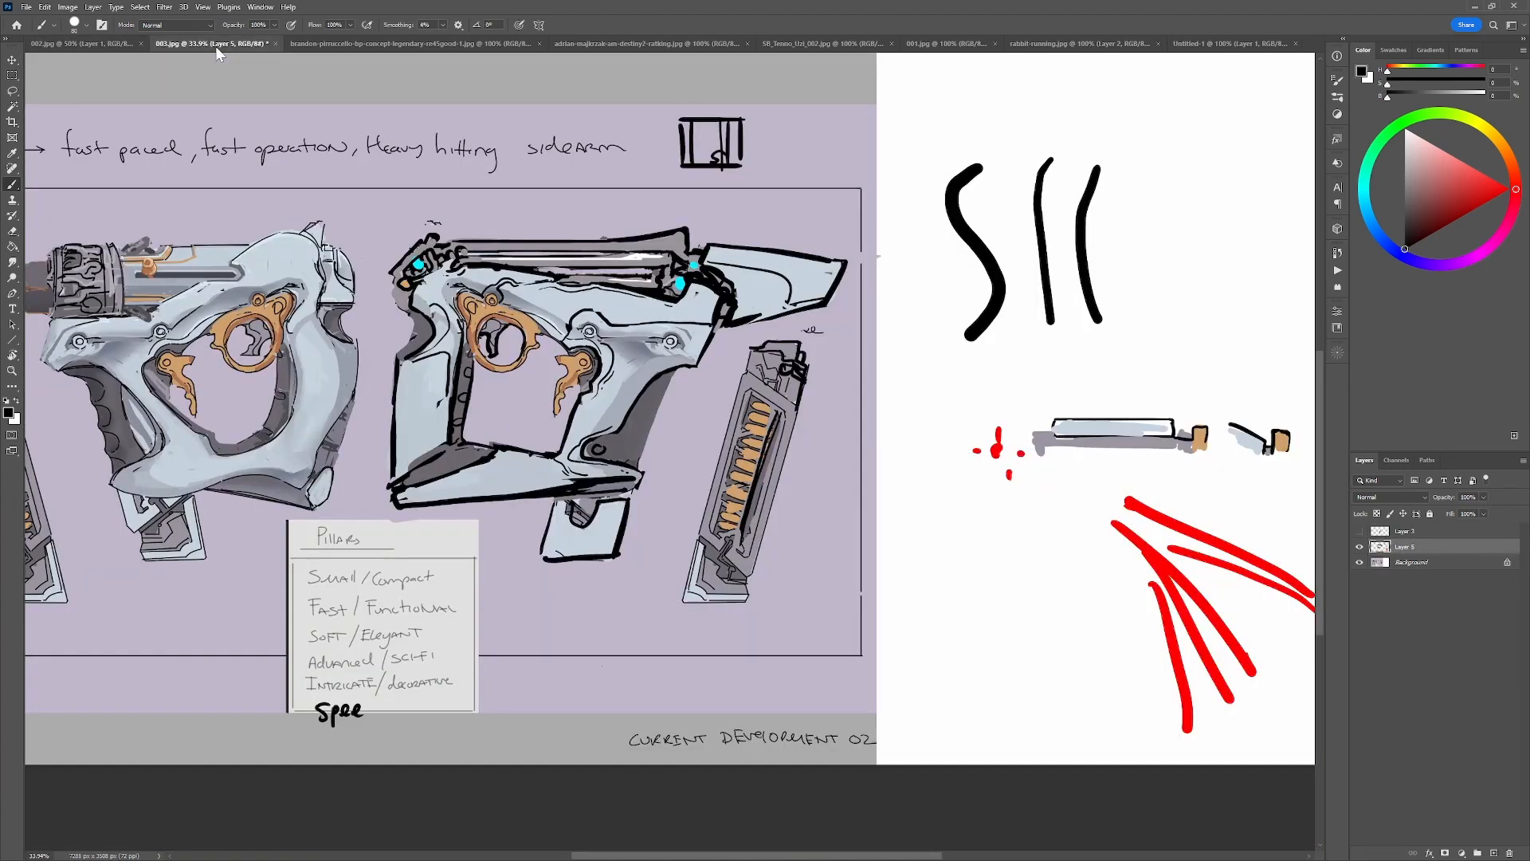
drag(671, 653, 847, 621)
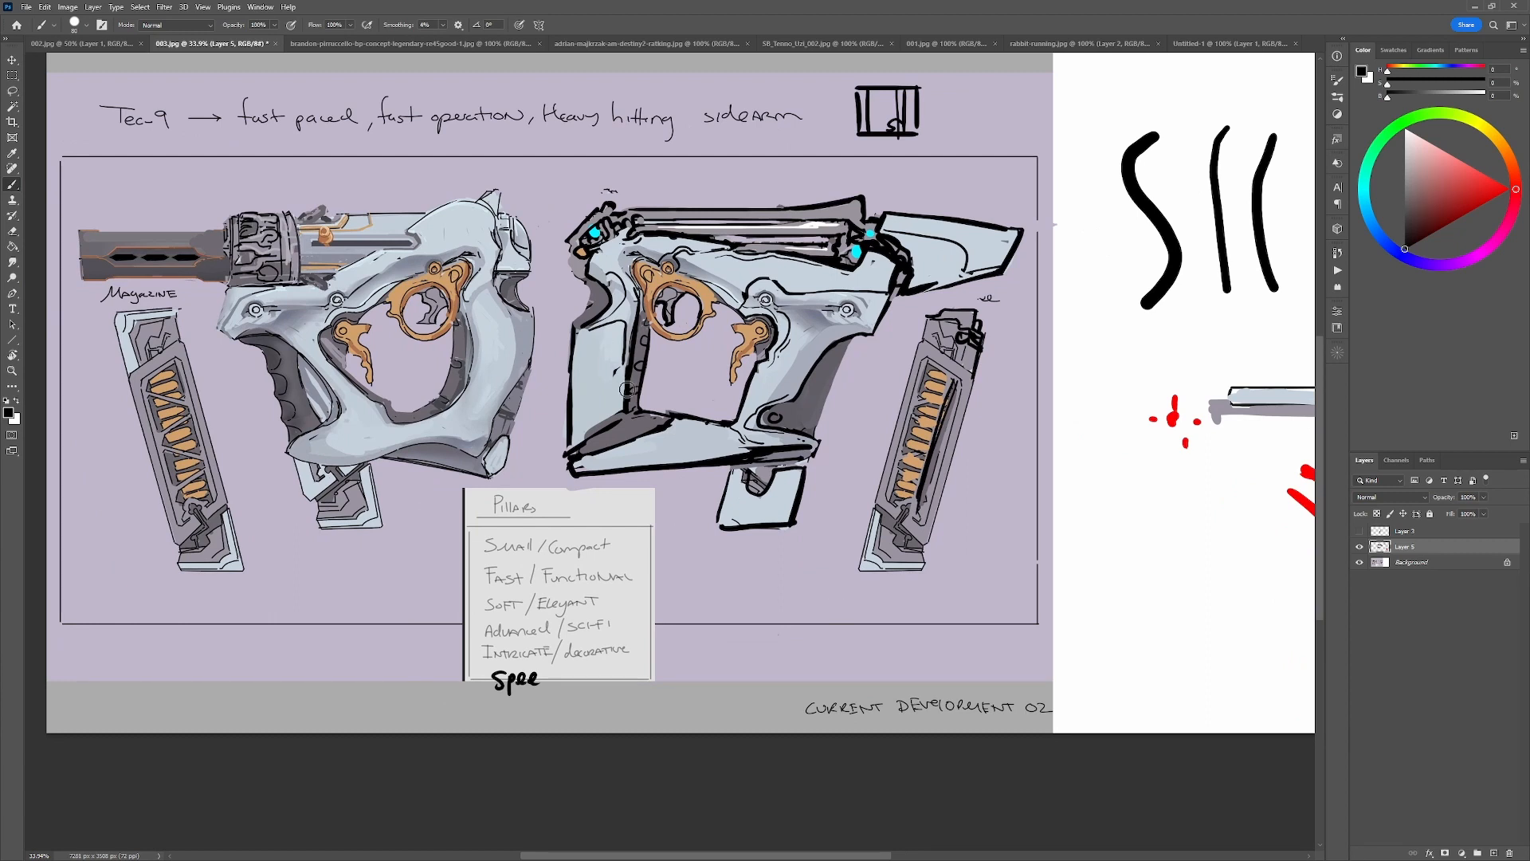
alt+click(632, 436)
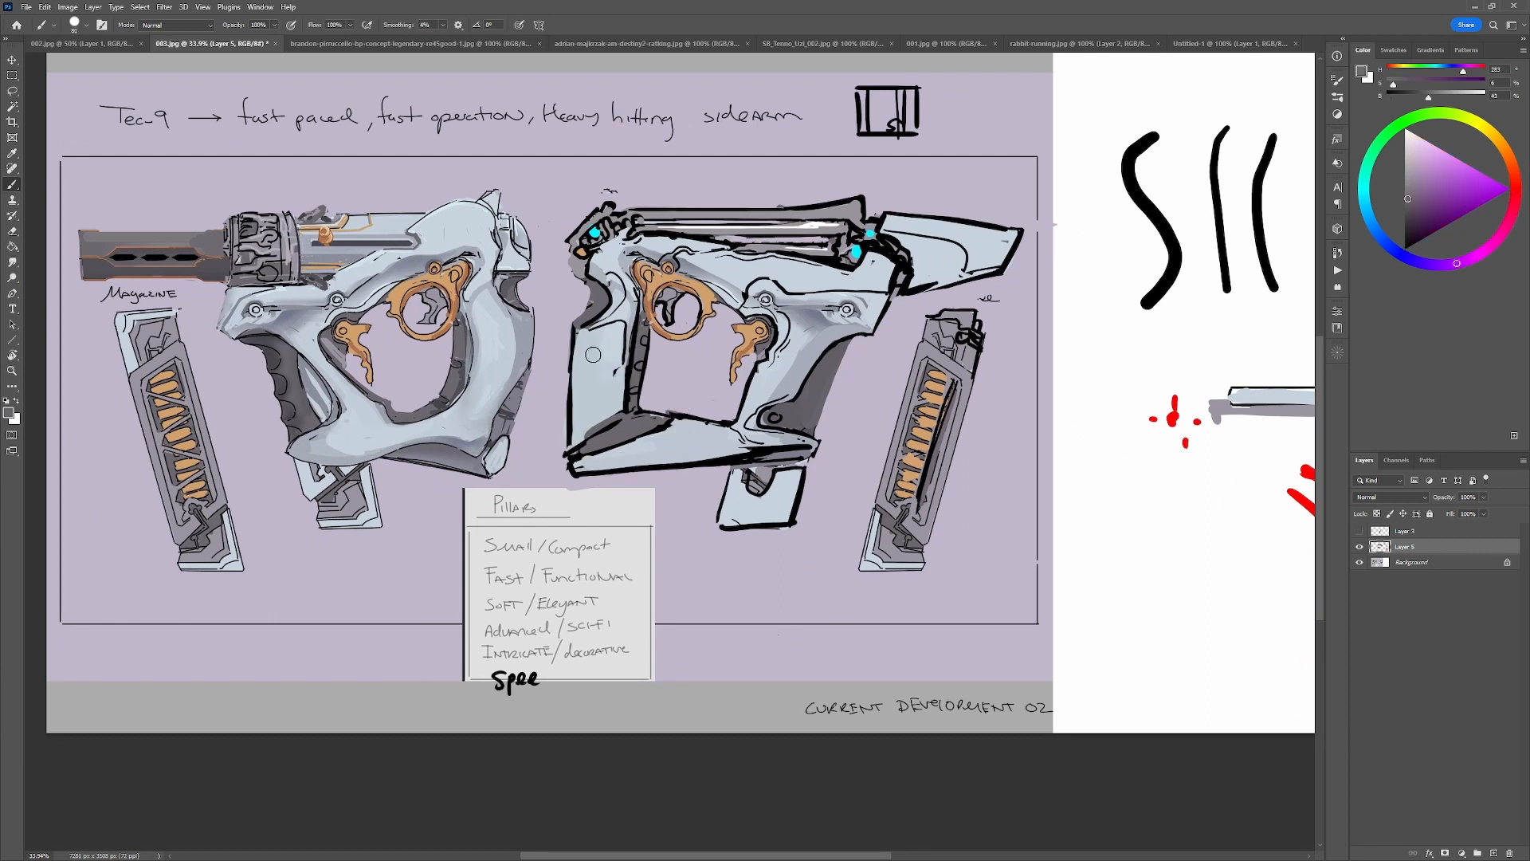
mouse_move(590, 353)
mouse_down()
mouse_move(612, 334)
mouse_move(592, 352)
mouse_up()
mouse_move(597, 356)
mouse_down()
mouse_move(606, 383)
mouse_move(588, 403)
mouse_move(589, 372)
mouse_up()
key(ctrl+z)
mouse_move(603, 369)
mouse_down()
mouse_move(607, 339)
mouse_move(584, 403)
mouse_up()
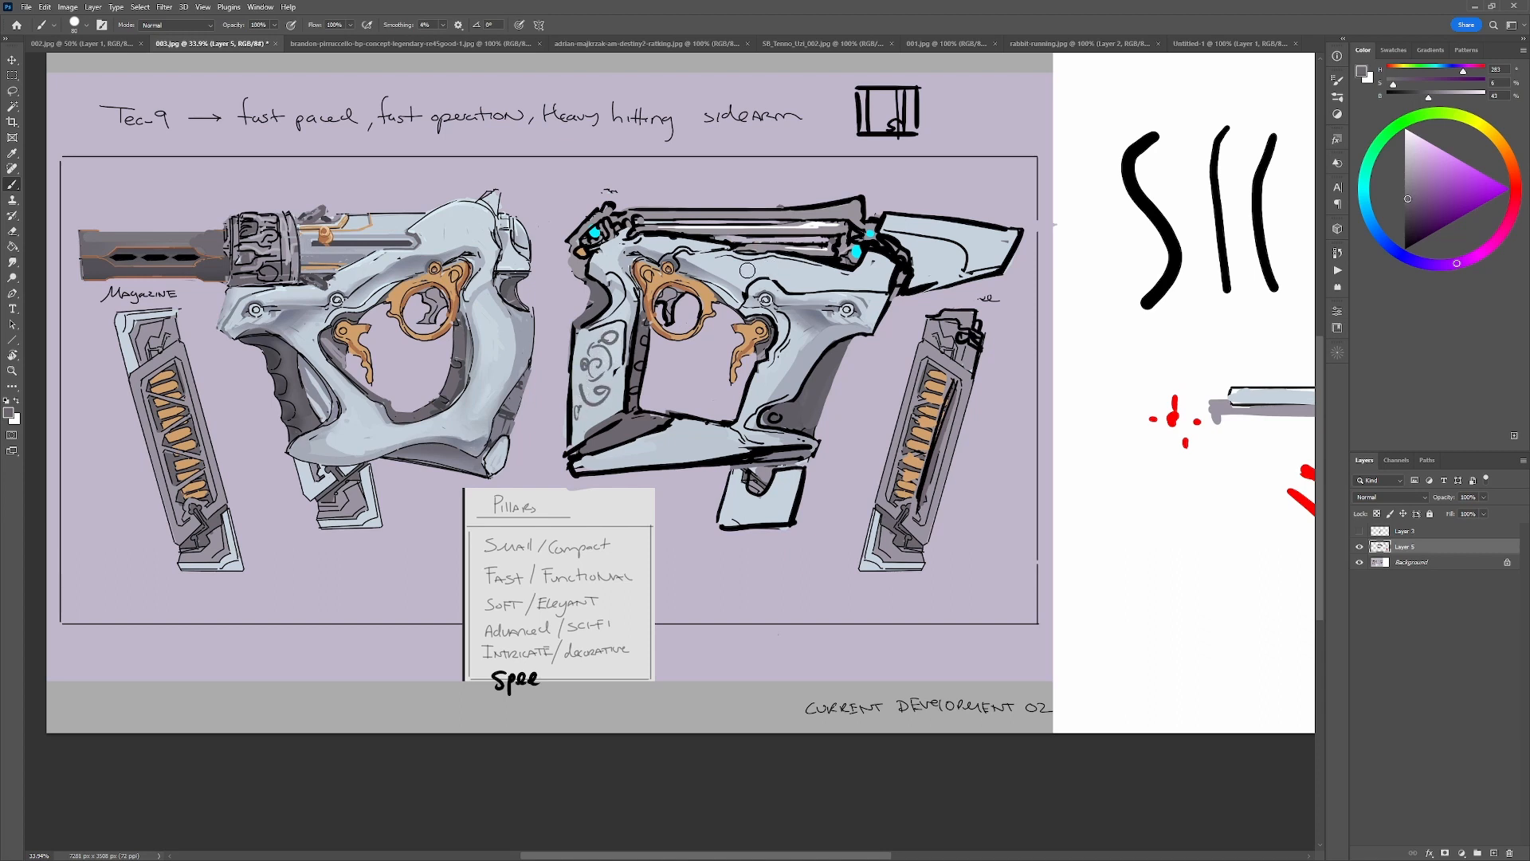
Try a grey ornamental line pattern along the upper frame above the front grip, and undo it.
drag(747, 269, 840, 280)
key(ctrl+z)
key(ctrl+z)
key(ctrl+z)
key(ctrl+z)
key(ctrl+z)
mouse_move(750, 267)
mouse_down()
mouse_move(846, 282)
mouse_move(792, 279)
mouse_move(852, 282)
mouse_up()
key(ctrl+z)
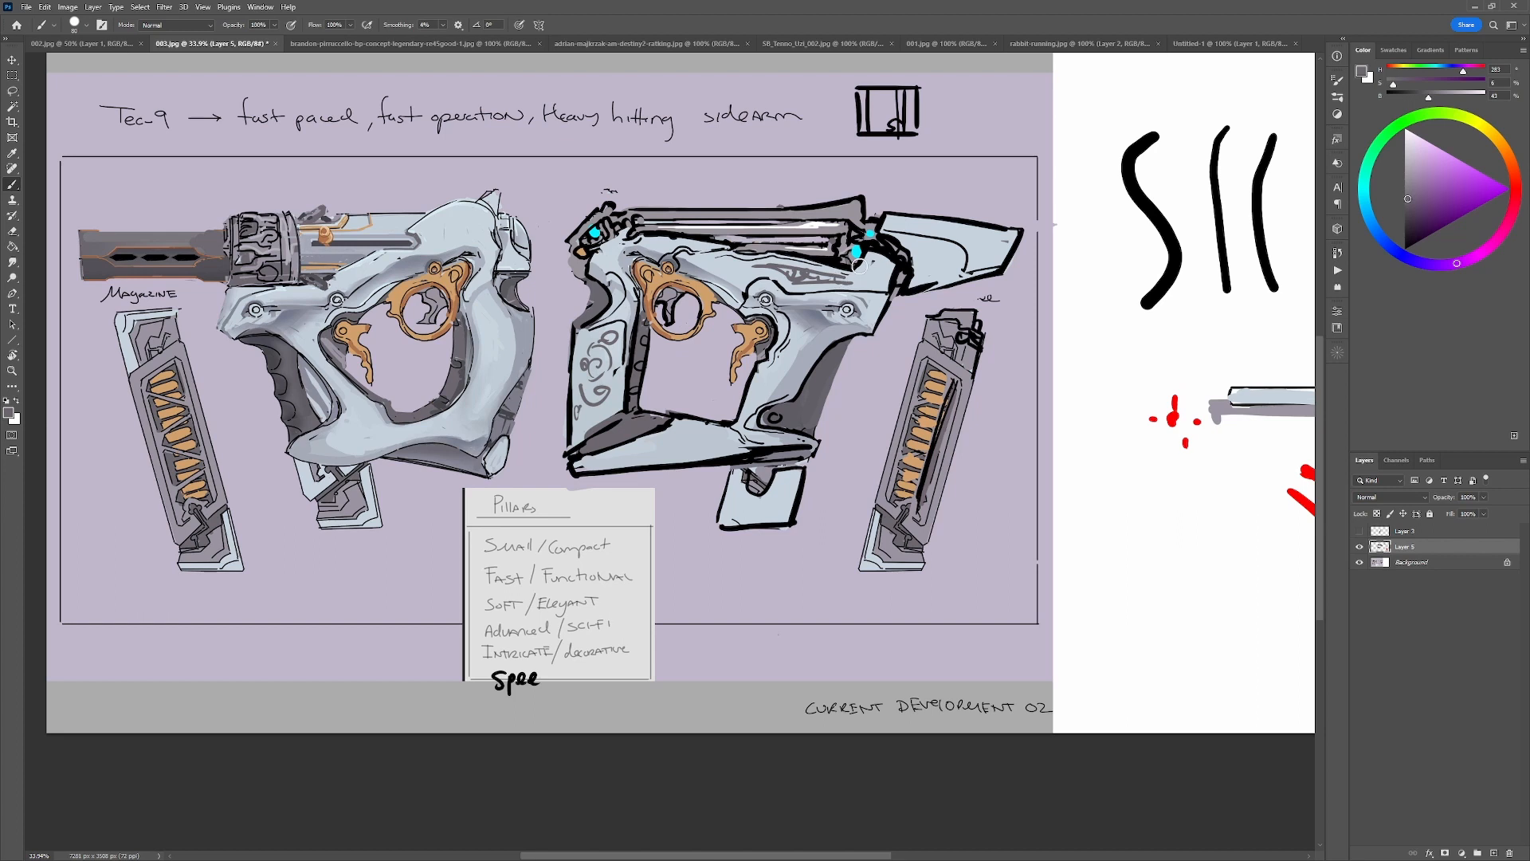
key(ctrl+z)
key(ctrl+z)
key(ctrl+z)
key(ctrl+z)
key(ctrl+z)
Try red strokes along the upper frame and both edges of the rear grip, and undo them.
click(1514, 201)
click(1508, 189)
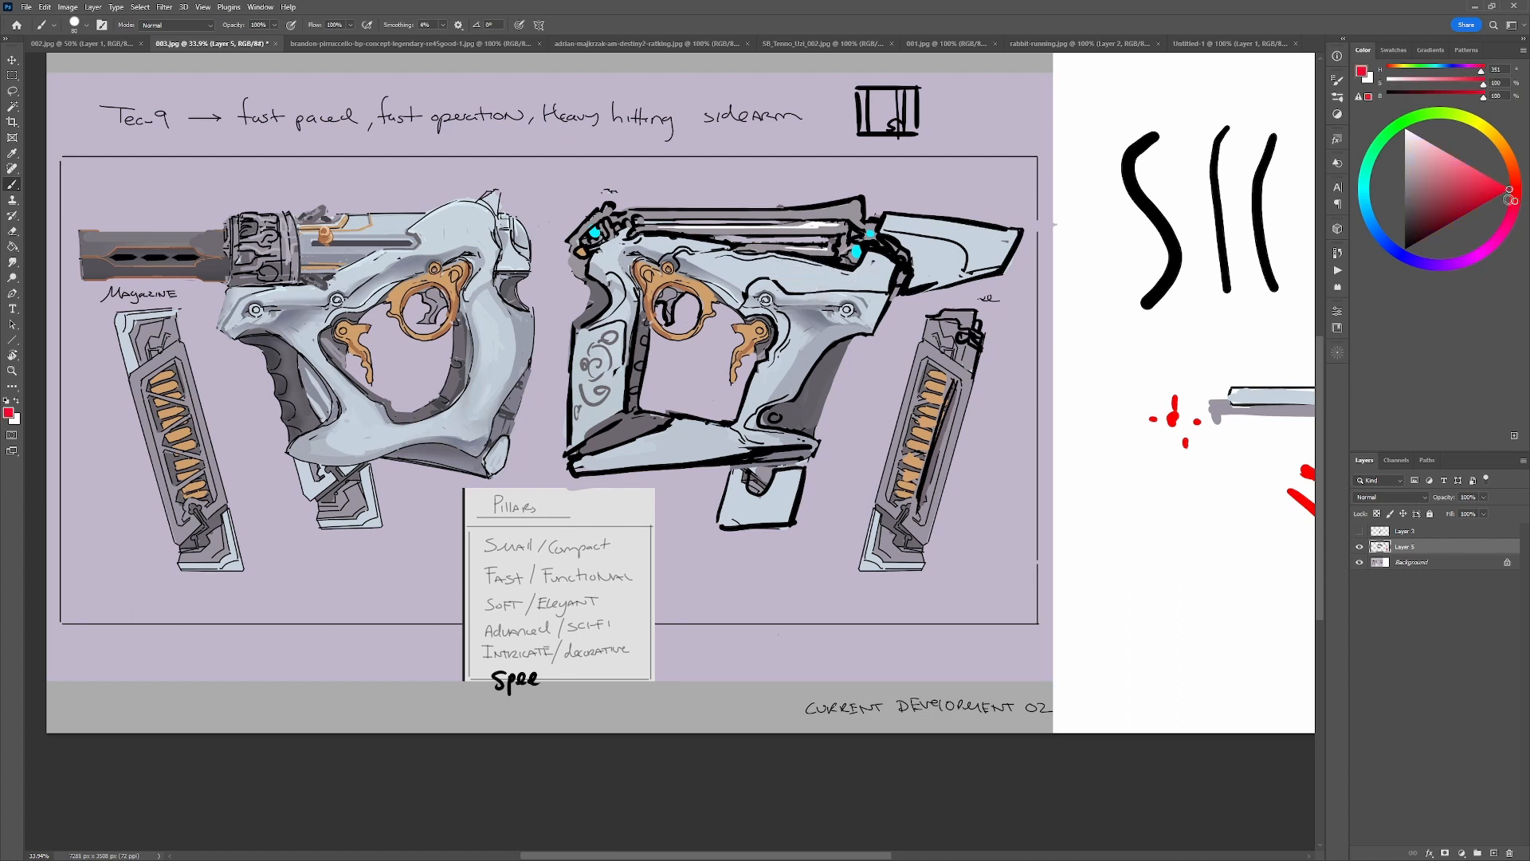
drag(777, 251, 871, 269)
drag(635, 325, 623, 411)
drag(583, 328, 567, 442)
key(ctrl+z)
key(ctrl+z)
key(ctrl+z)
key(ctrl+z)
Toggle Layer 5's visibility to compare the paintover with the original right-facing gun, leaving the layer visible.
drag(1097, 462, 595, 427)
drag(672, 522, 1304, 473)
drag(874, 462, 841, 556)
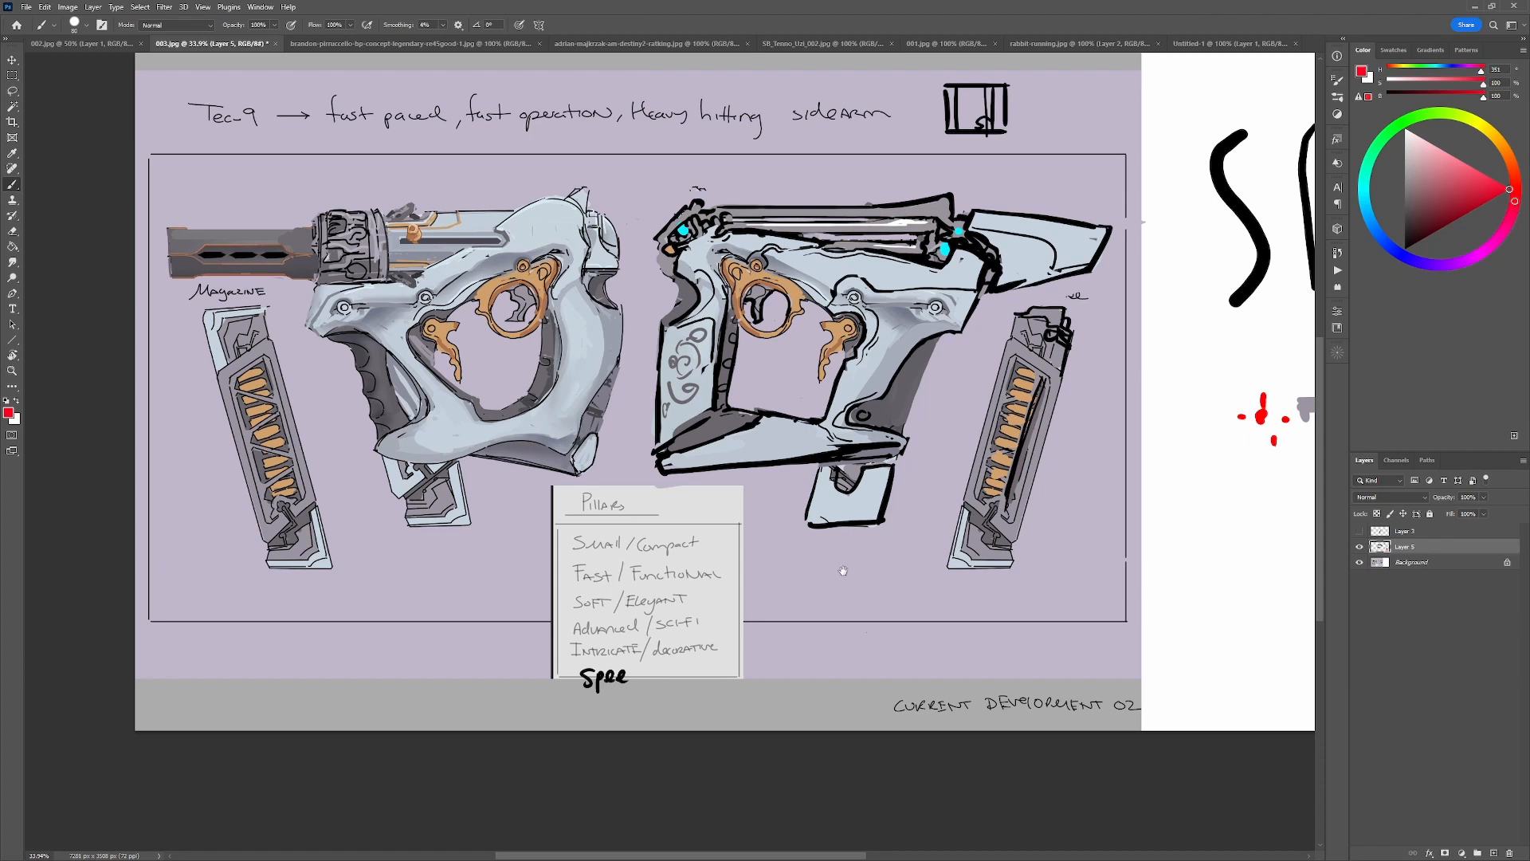
click(1362, 547)
click(1363, 548)
drag(1268, 539, 1049, 544)
drag(927, 551, 954, 549)
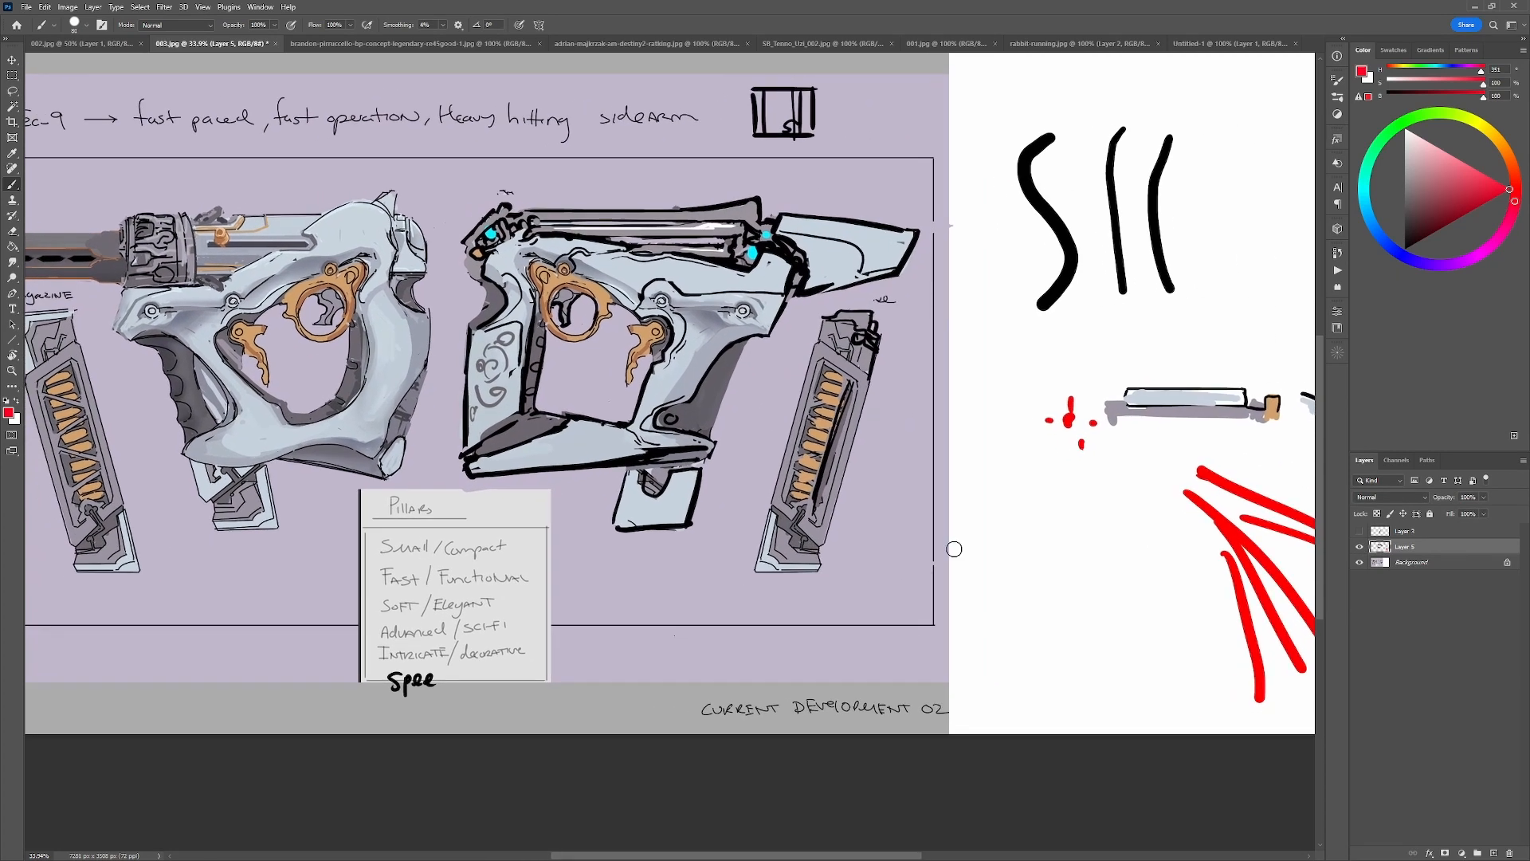
click(1361, 548)
click(1361, 548)
click(1361, 548)
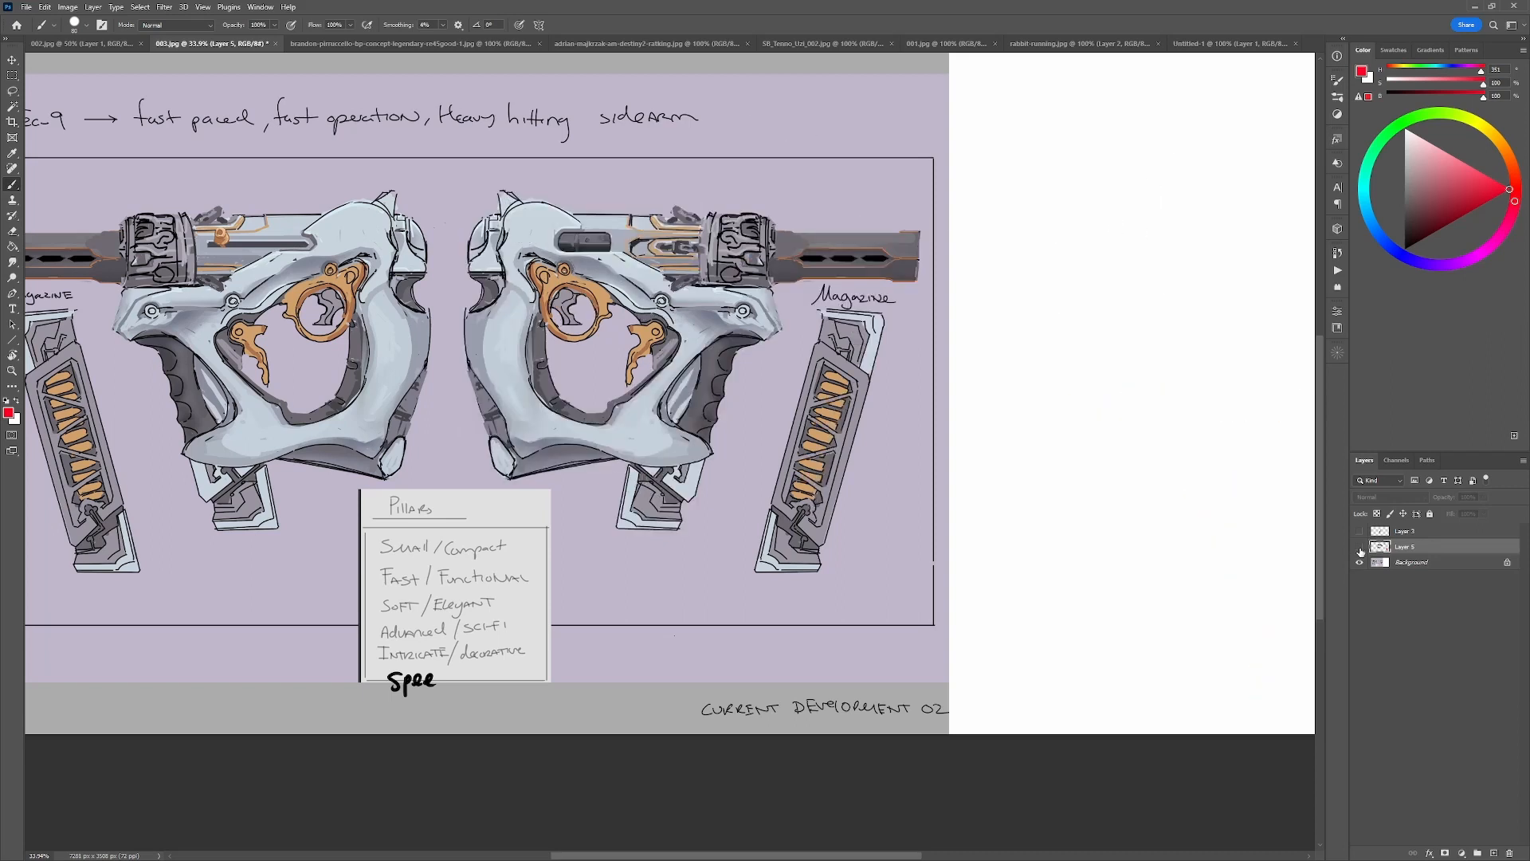
click(1361, 548)
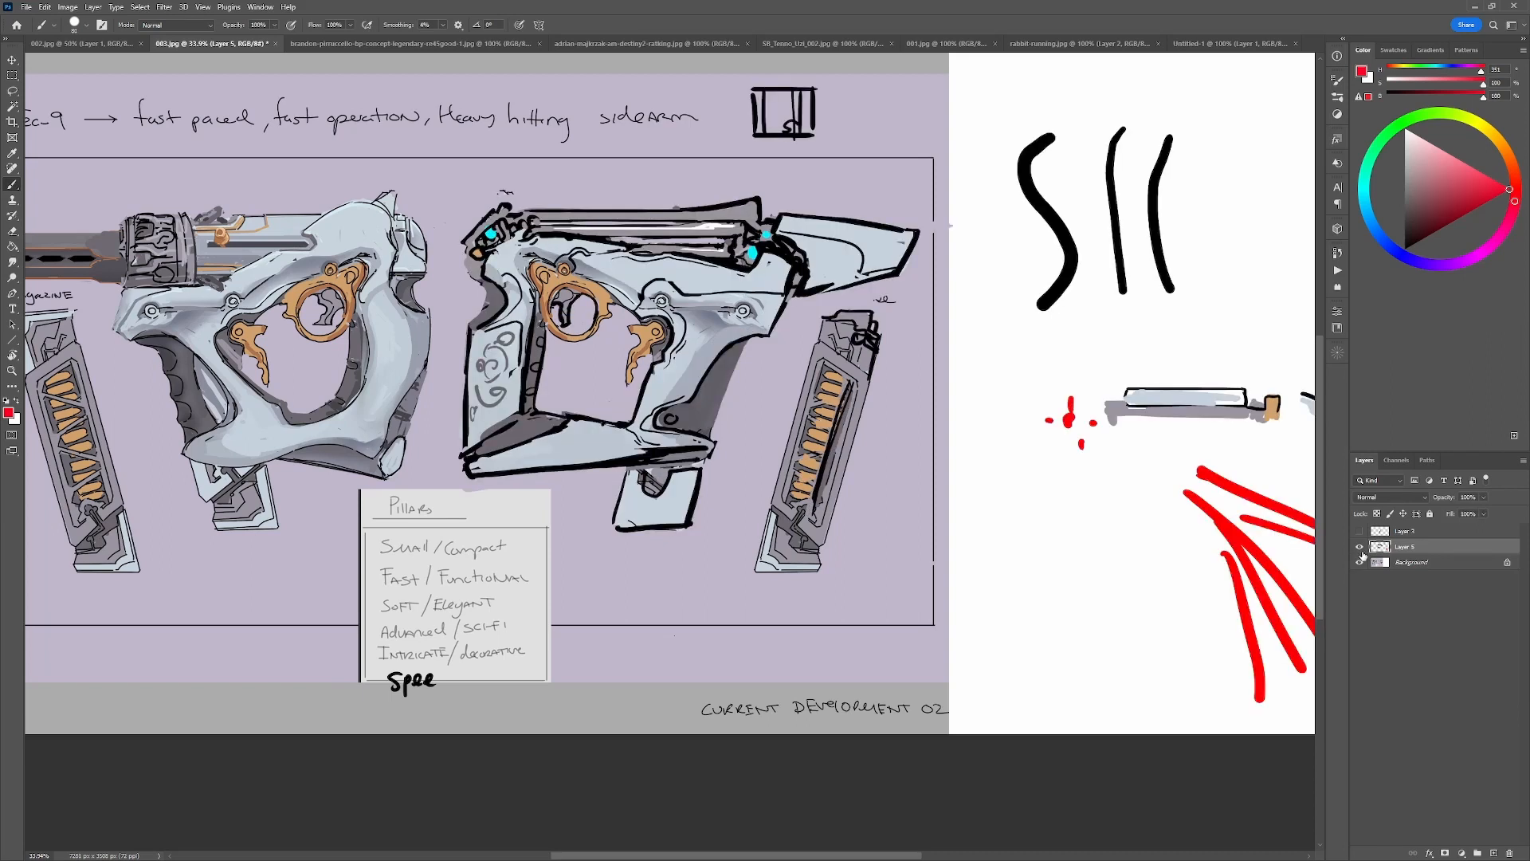
Lasso the rear grip of the right-facing gun, copy it to a new layer, and skew it so the grip slants backward.
key(l)
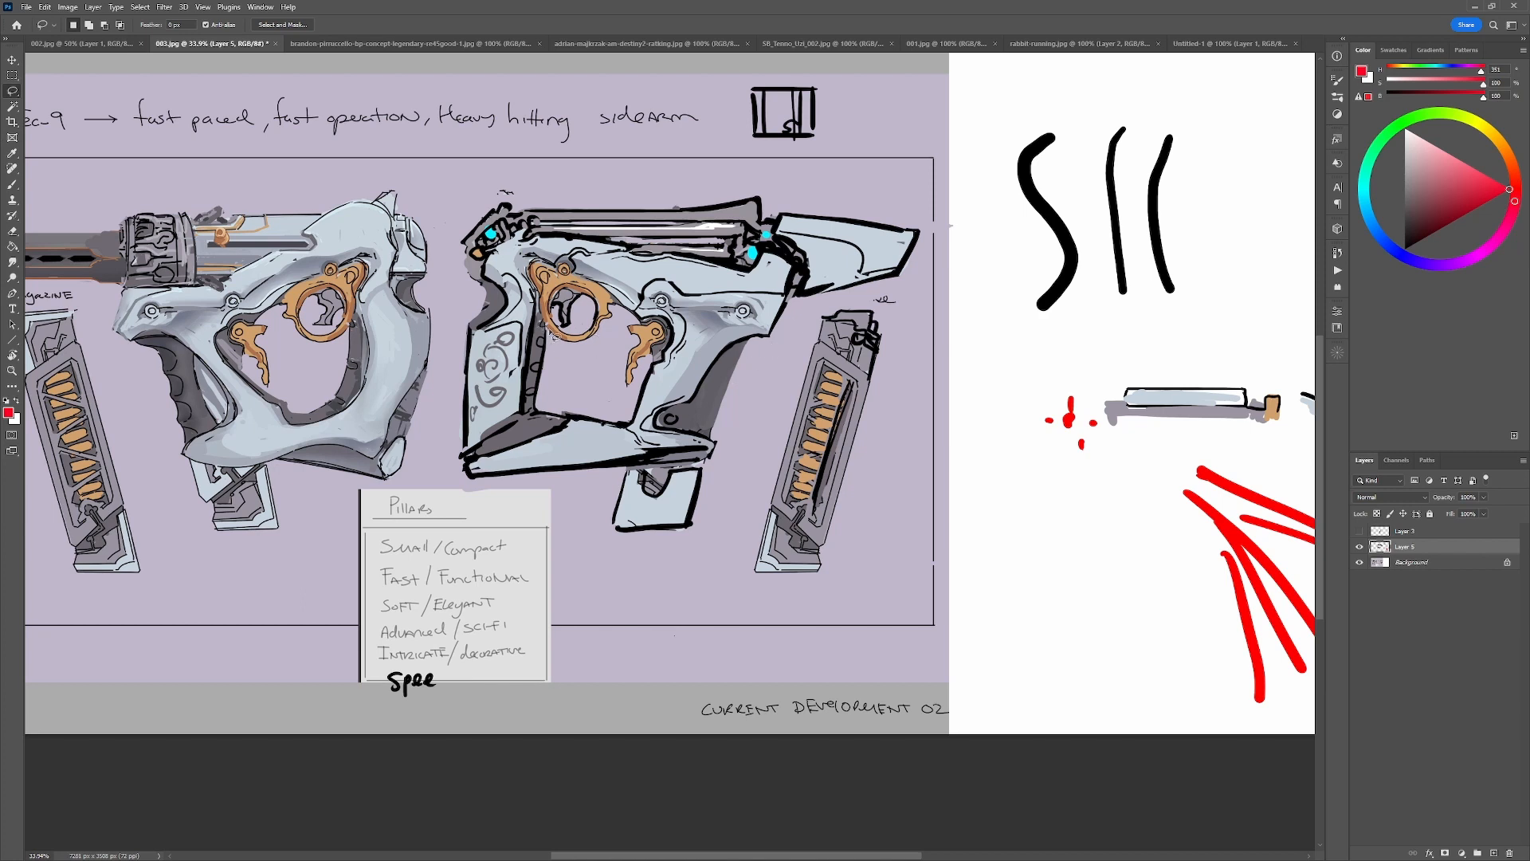
mouse_move(556, 334)
mouse_down()
mouse_move(465, 339)
mouse_move(433, 476)
mouse_move(566, 486)
mouse_move(626, 466)
mouse_move(642, 424)
mouse_move(583, 402)
mouse_move(556, 341)
mouse_up()
key(ctrl)
key(ctrl+j)
key(ctrl+t)
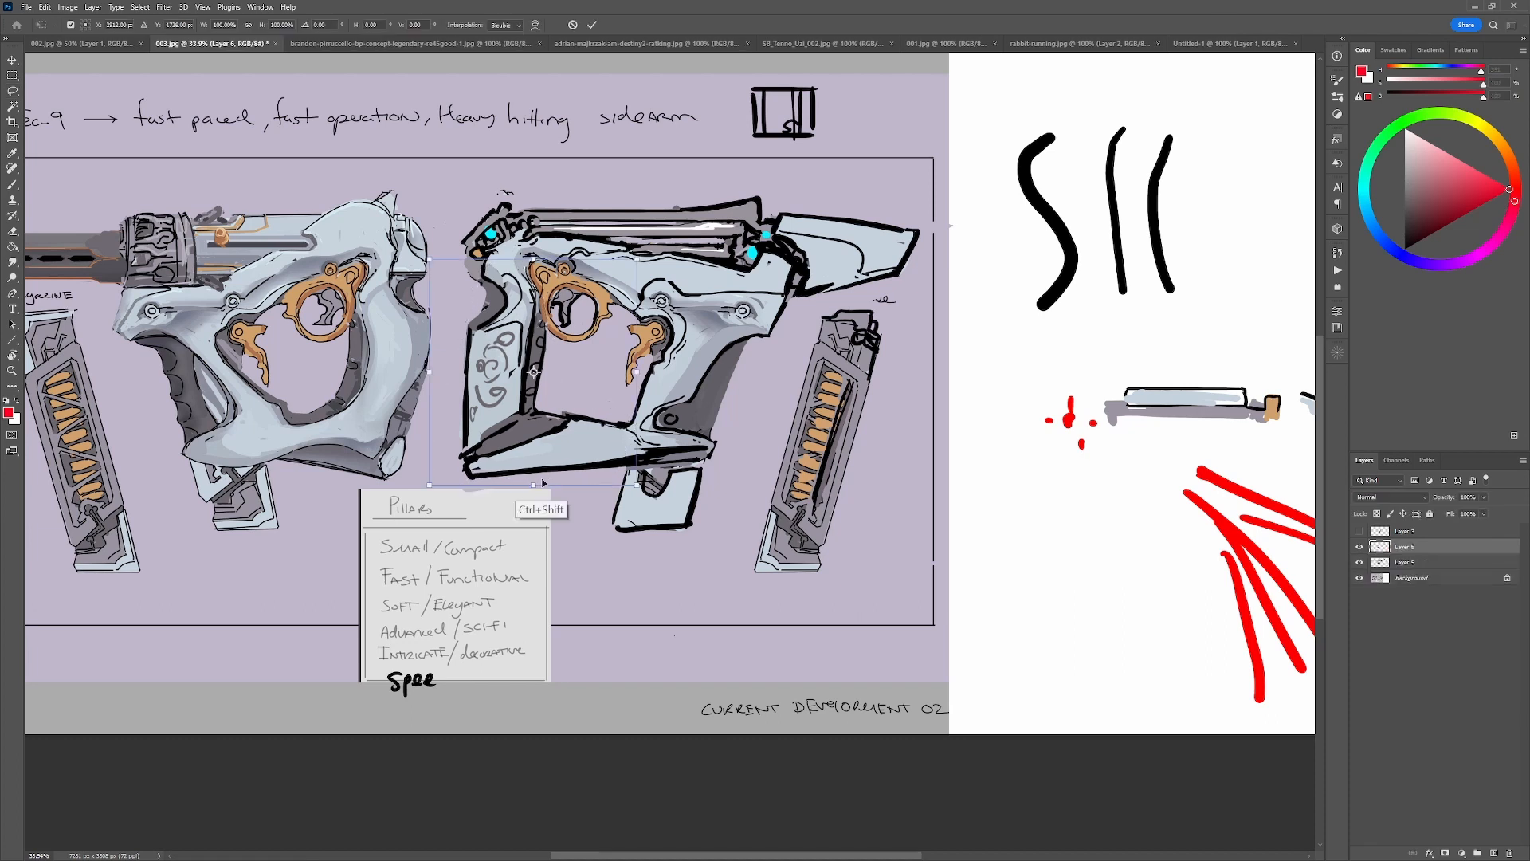
ctrl+shift+drag(536, 486, 498, 497)
ctrl+shift+drag(561, 263, 565, 268)
ctrl+shift+drag(500, 487, 493, 488)
ctrl+shift+drag(533, 264, 544, 270)
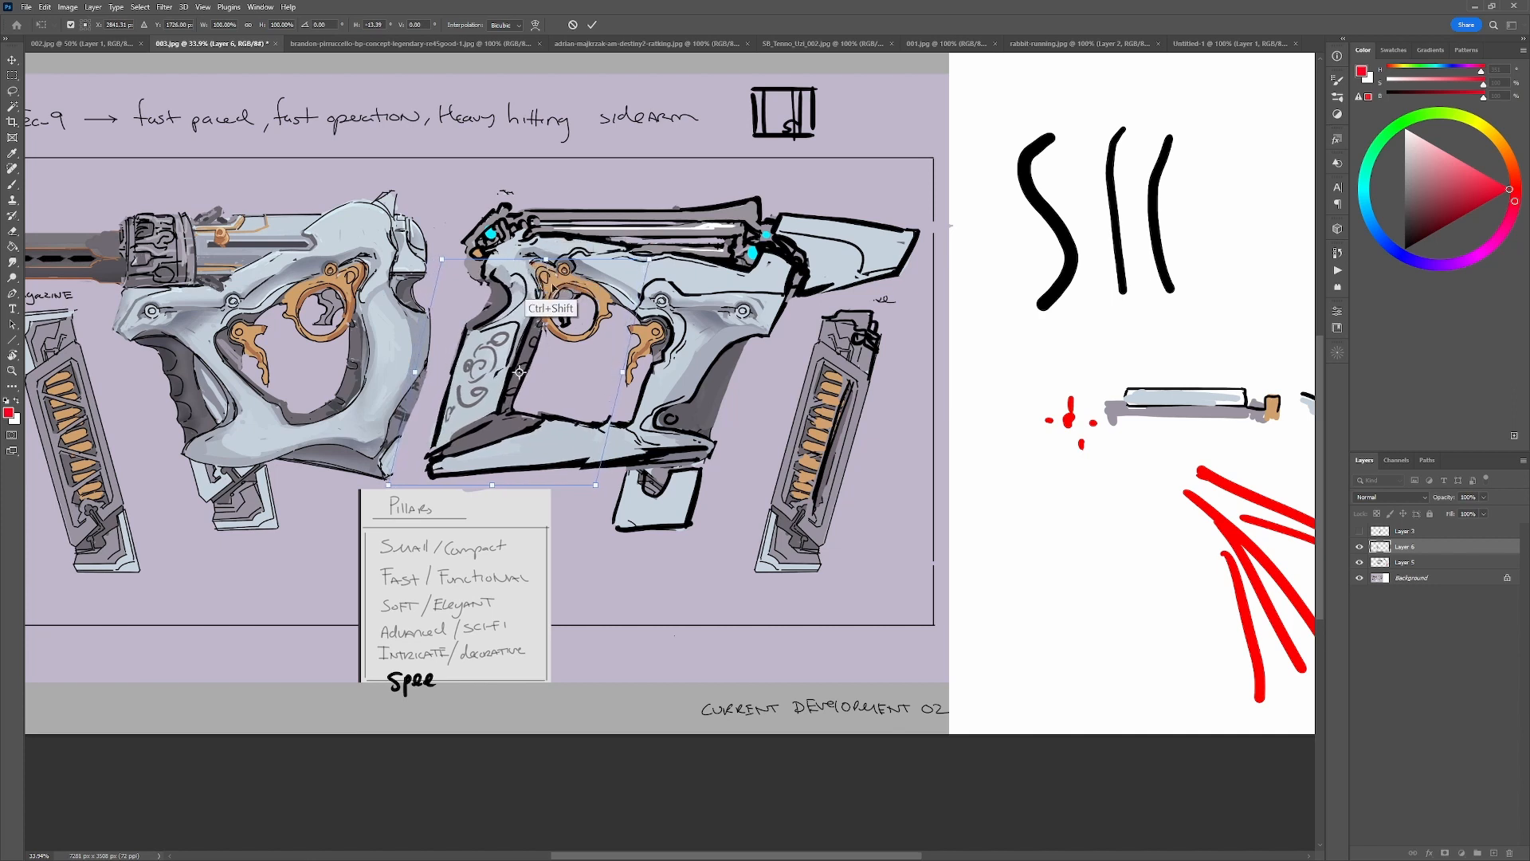
key(Return)
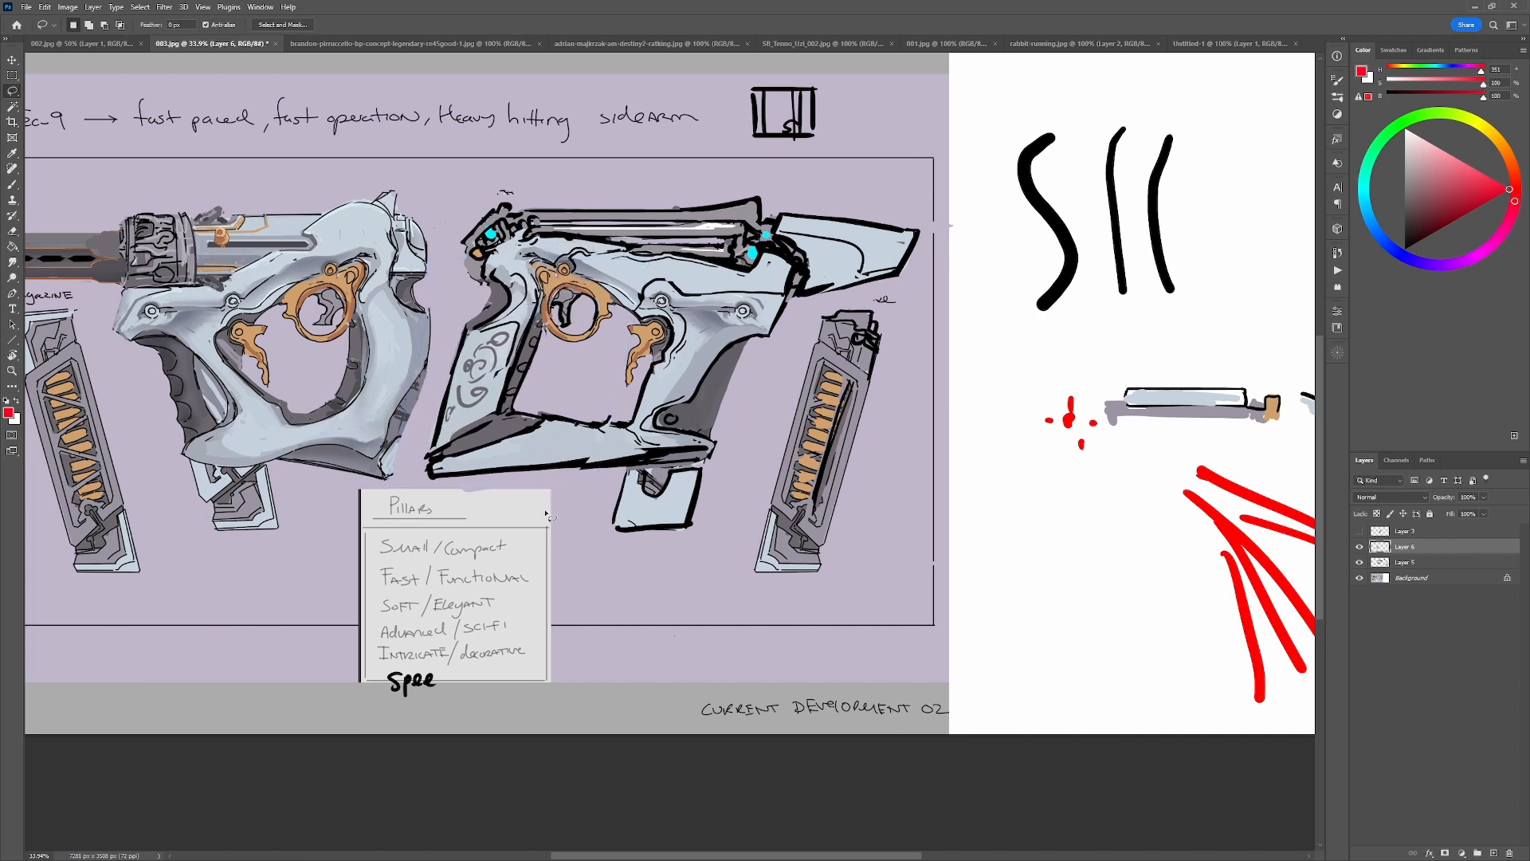
Touch up the seam on the lower frame beside the magazine with sampled light blue-grey.
key(b)
alt+click(612, 413)
alt+click(615, 436)
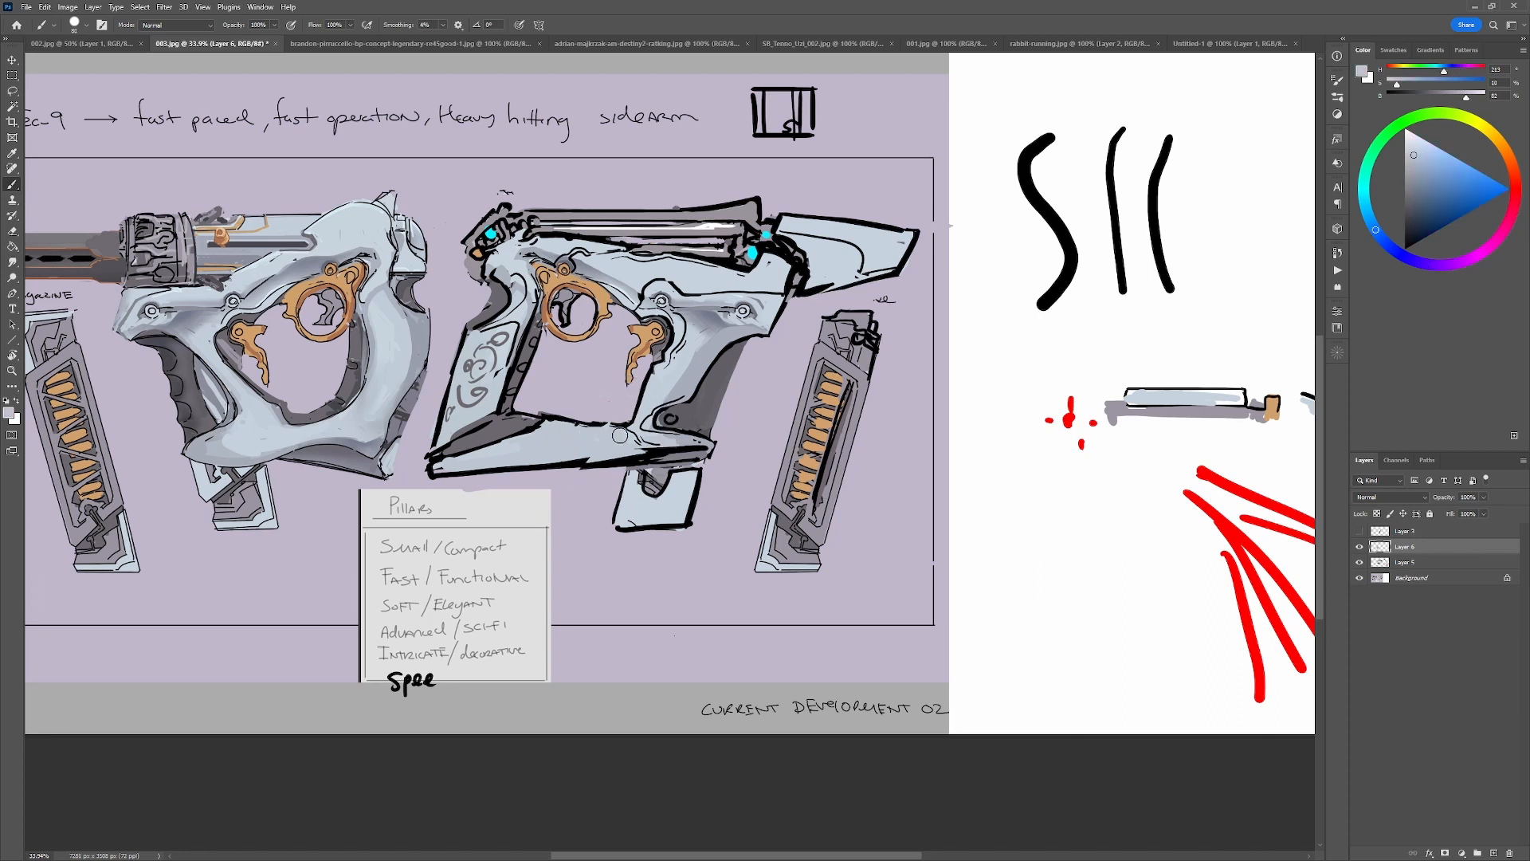
Try parallel slanted lines in bright blue over the front grip, magazine and rear grip, undoing them.
click(1508, 188)
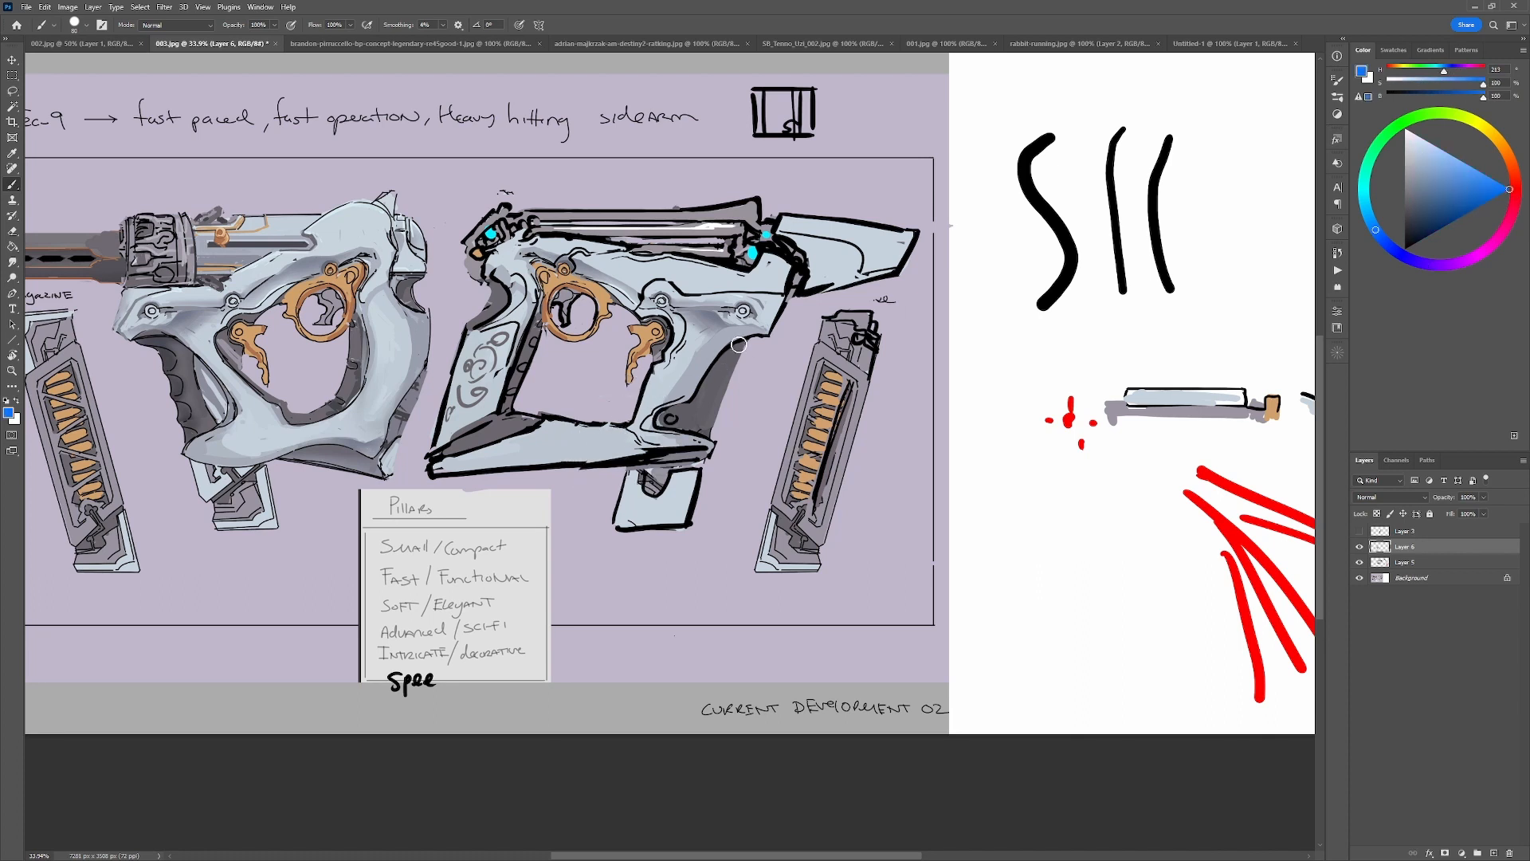
drag(739, 328, 712, 434)
drag(690, 488, 674, 546)
drag(663, 315, 588, 556)
drag(558, 290, 484, 514)
drag(488, 267, 396, 553)
key(ctrl+z)
key(ctrl+z)
key(ctrl+z)
key(ctrl+z)
key(ctrl+z)
Try blue angle guides along the frame's front end, front grip, magazine and rear grip, plus a stroke beside the Pillars note, undoing them.
drag(799, 258, 656, 546)
drag(544, 296, 495, 420)
drag(474, 327, 412, 478)
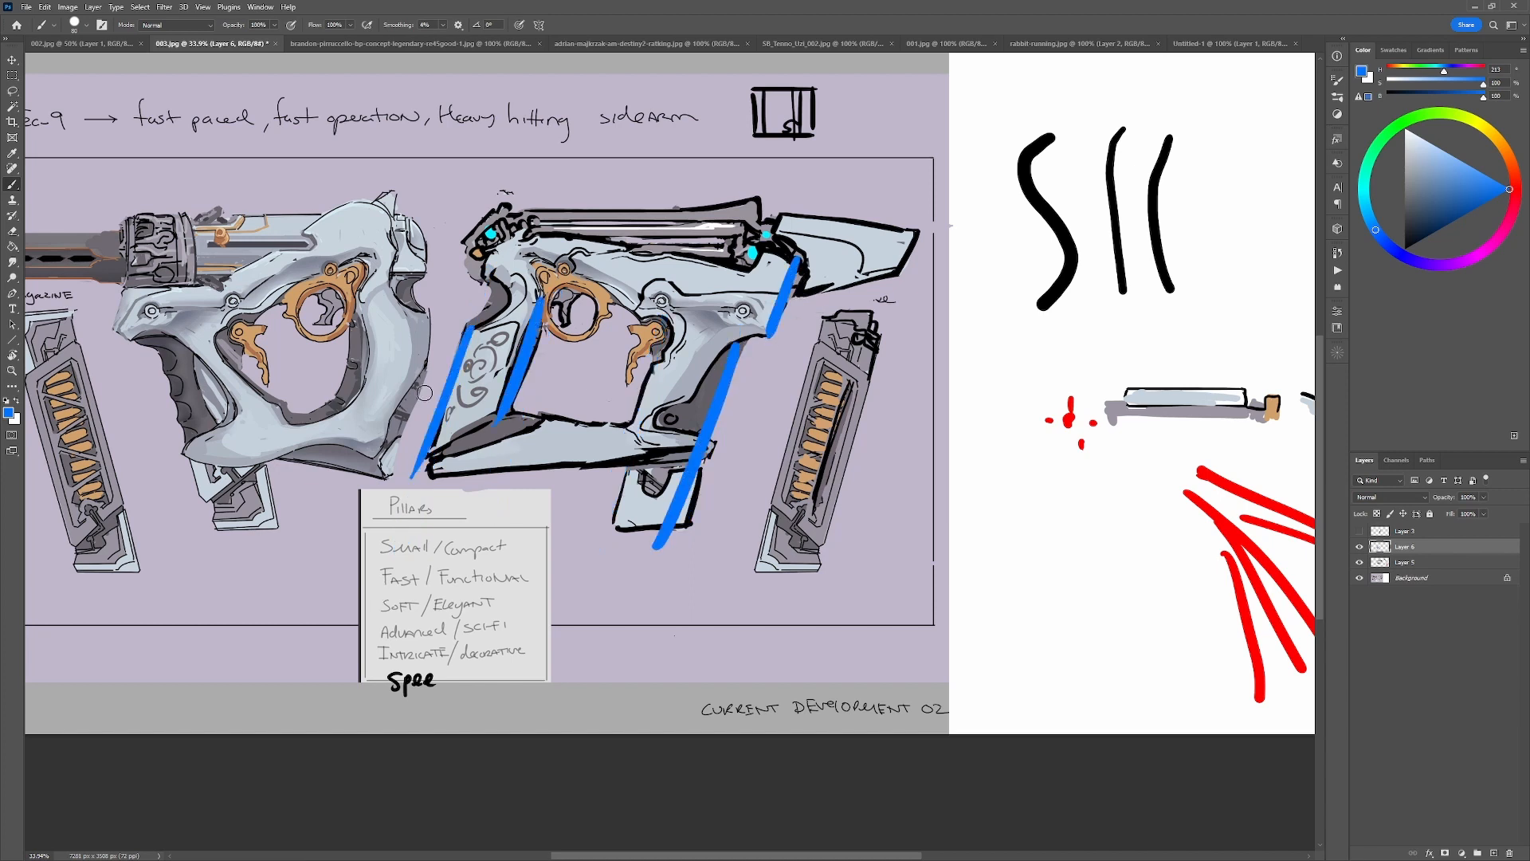
drag(931, 210, 875, 319)
drag(655, 341, 584, 586)
key(ctrl+z)
key(ctrl+z)
key(ctrl+z)
key(ctrl+z)
key(ctrl+z)
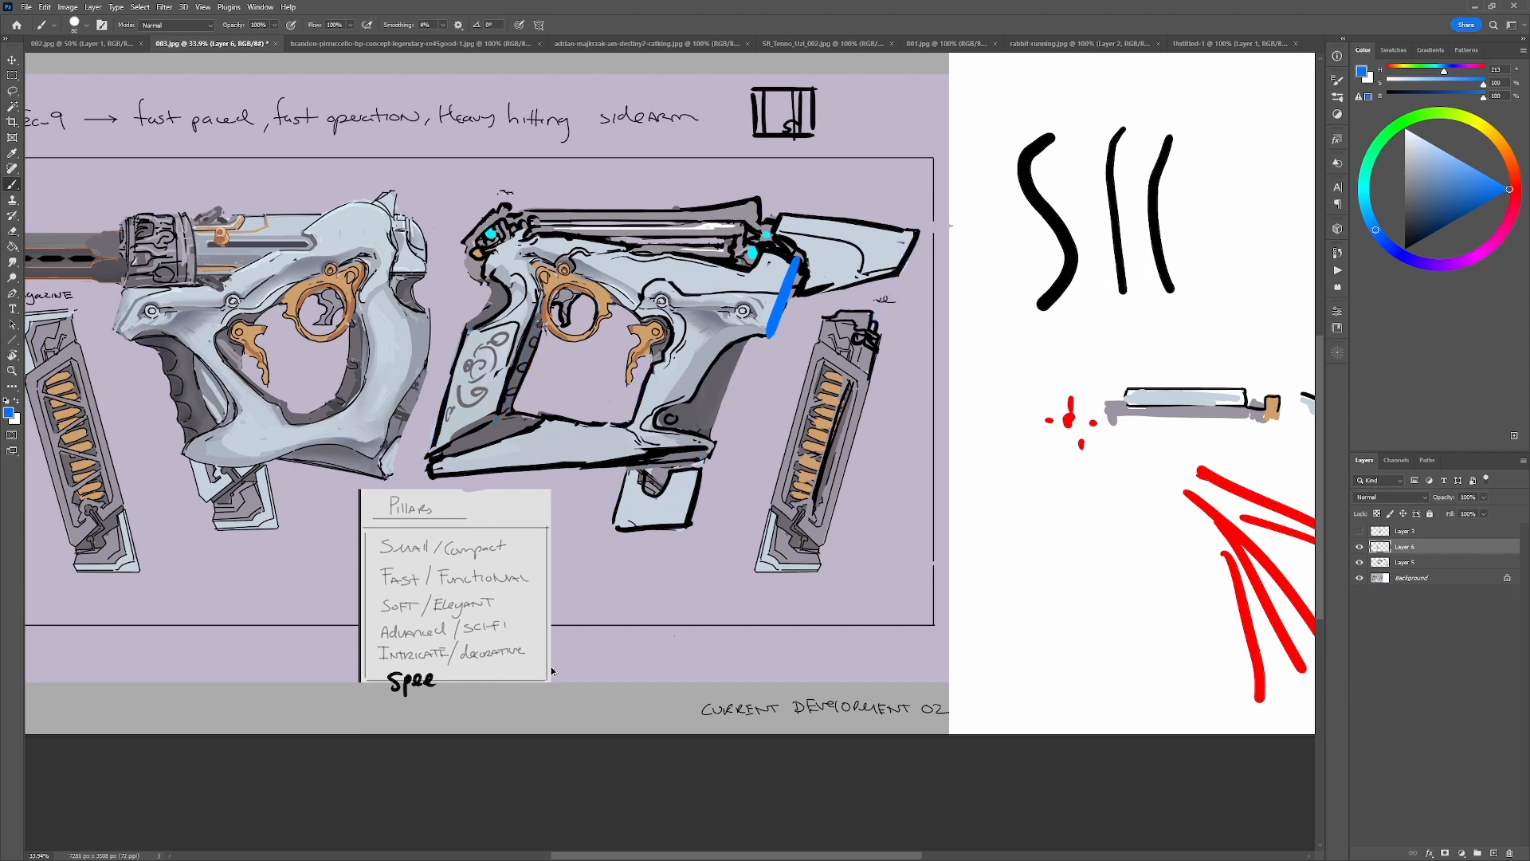
key(ctrl+z)
drag(552, 532, 549, 611)
key(ctrl+z)
key(ctrl+z)
Retouch the upper frame above the trigger guard with sampled grey and light blue-grey shading.
key(d)
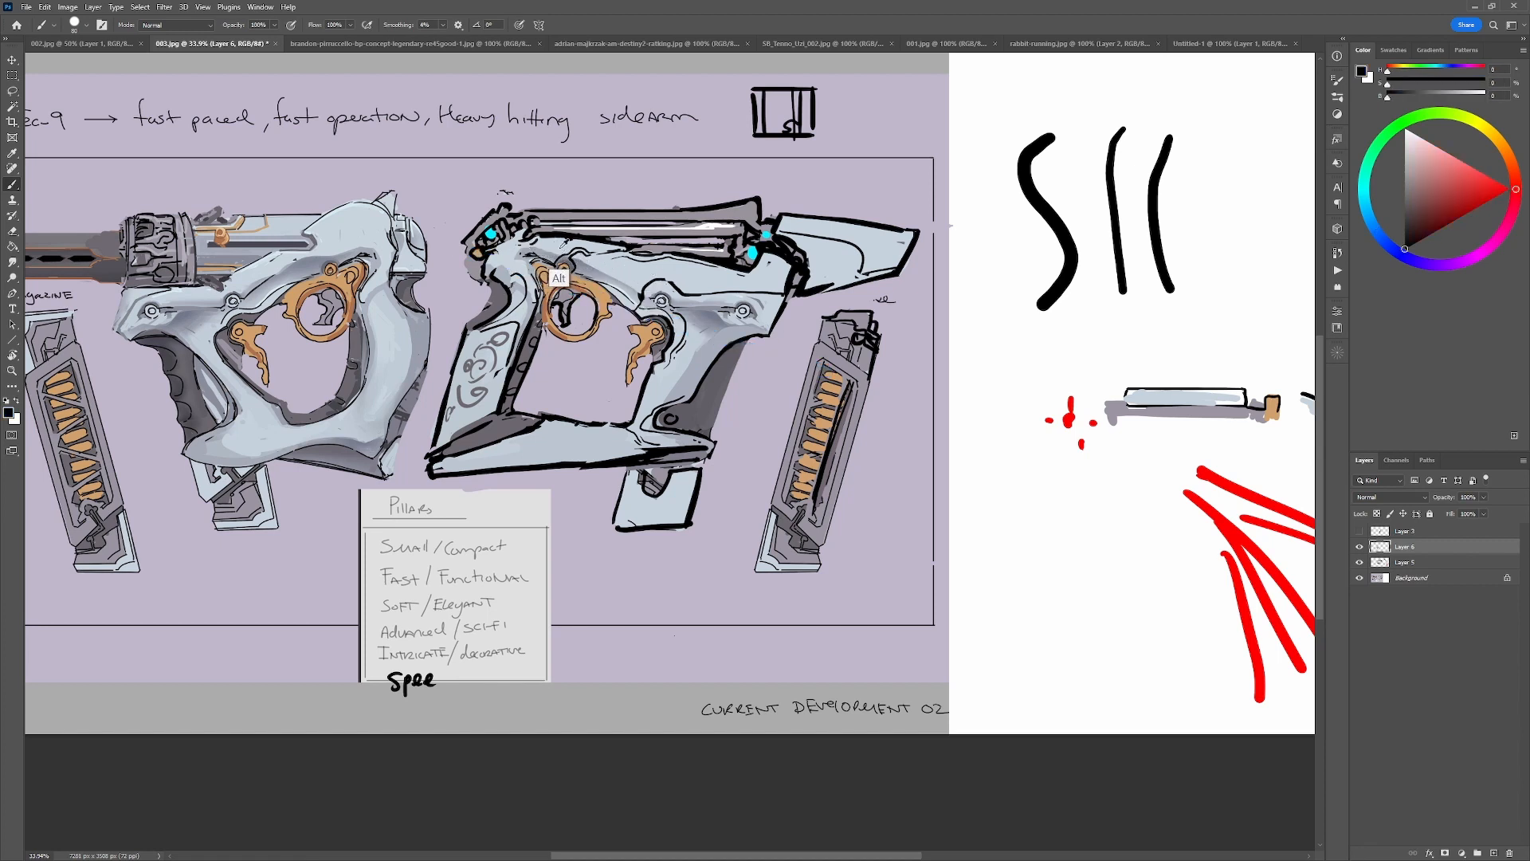
alt+click(552, 249)
alt+click(553, 251)
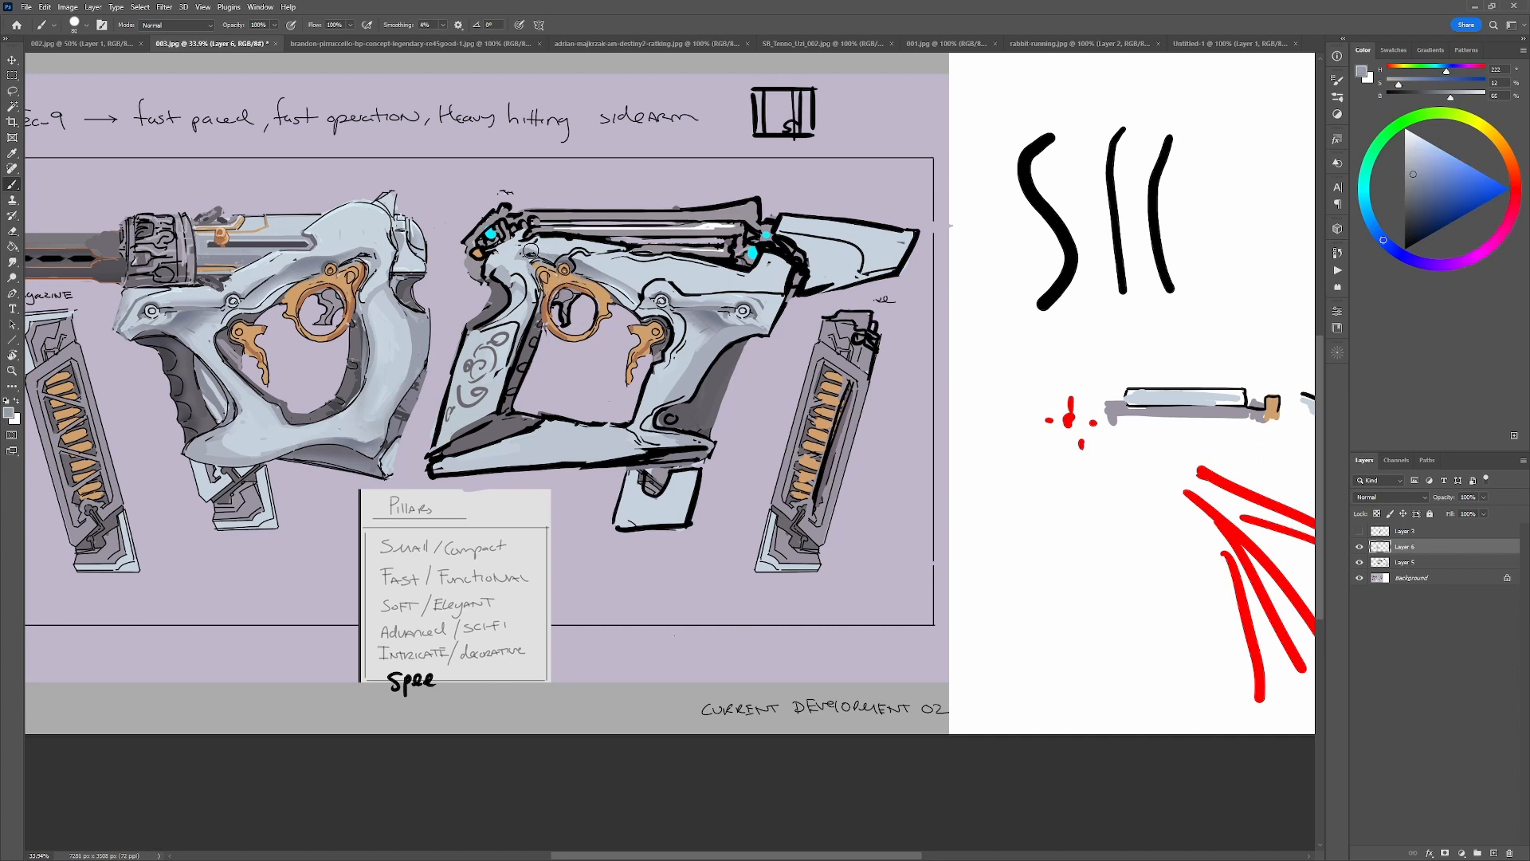
mouse_move(588, 265)
mouse_down()
mouse_move(647, 285)
mouse_move(609, 267)
mouse_up()
alt+click(588, 270)
alt+click(627, 268)
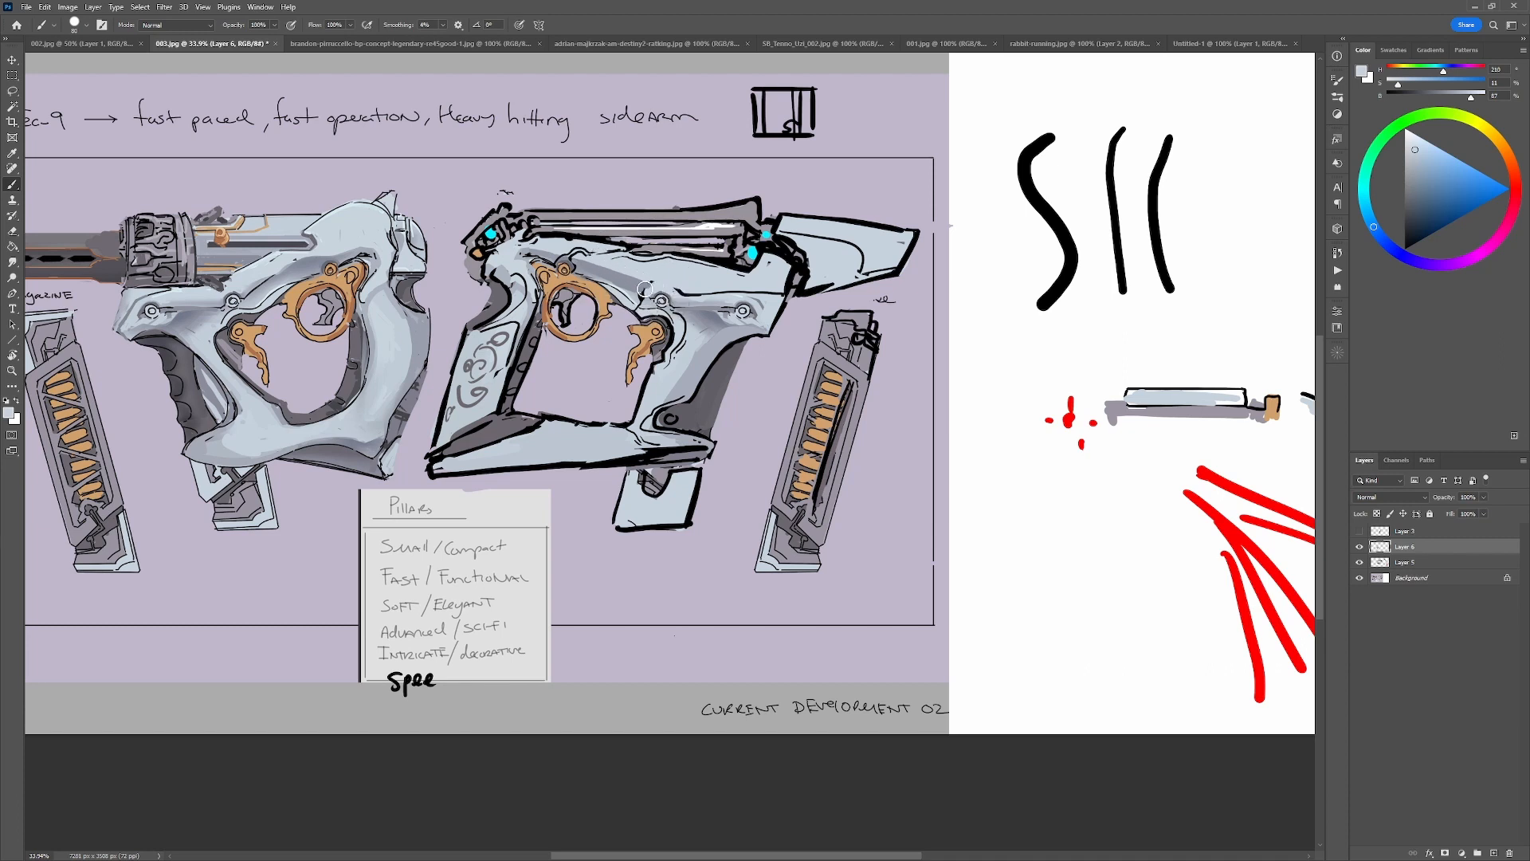
Refine the frame surface around the upper end of the front grip, alternating black with sampled greys.
key(d)
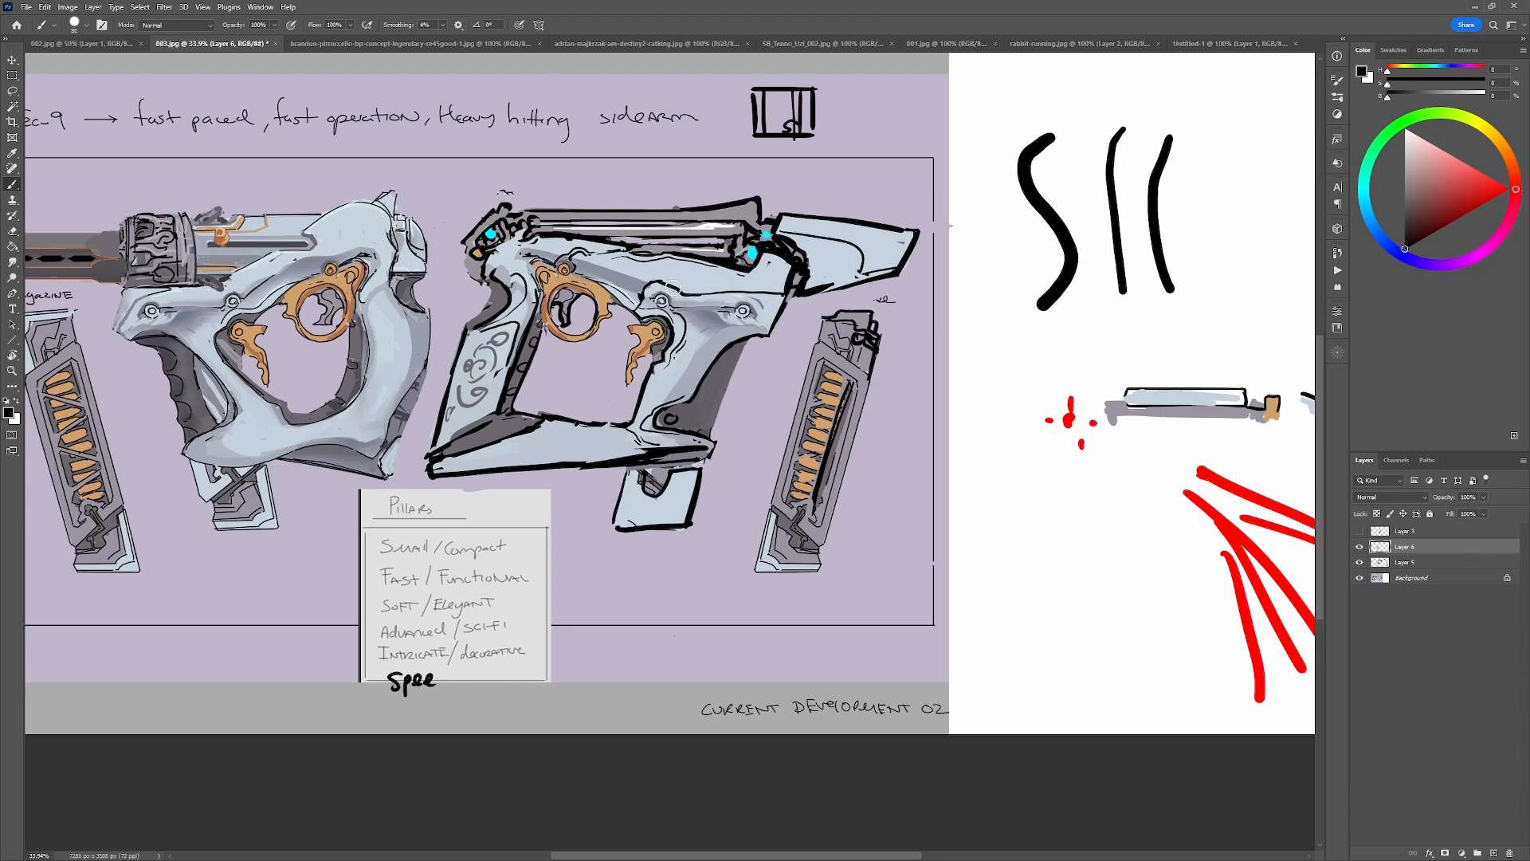
alt+click(649, 288)
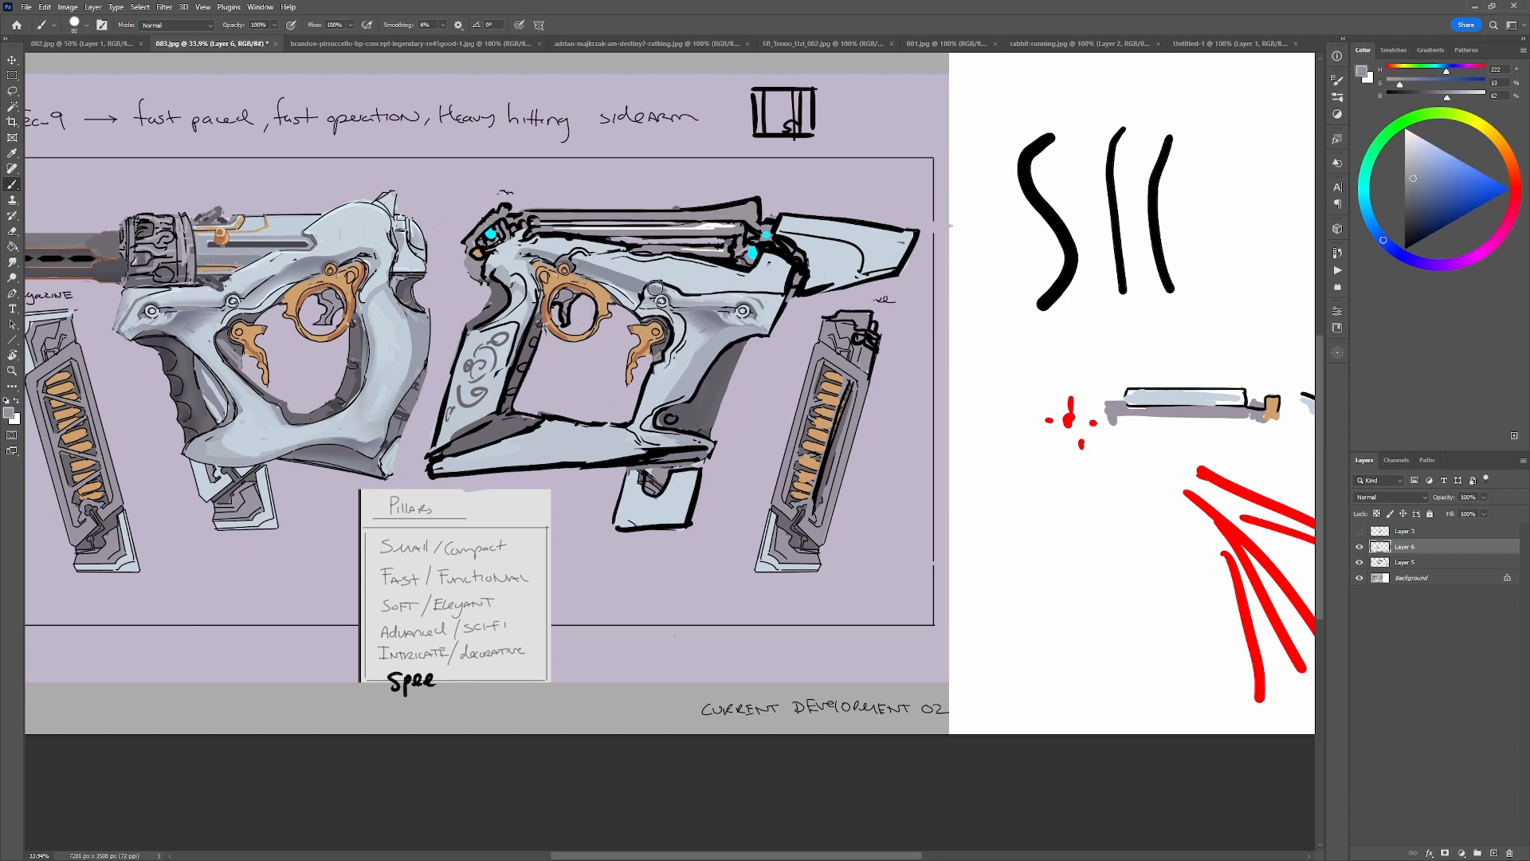
alt+click(680, 295)
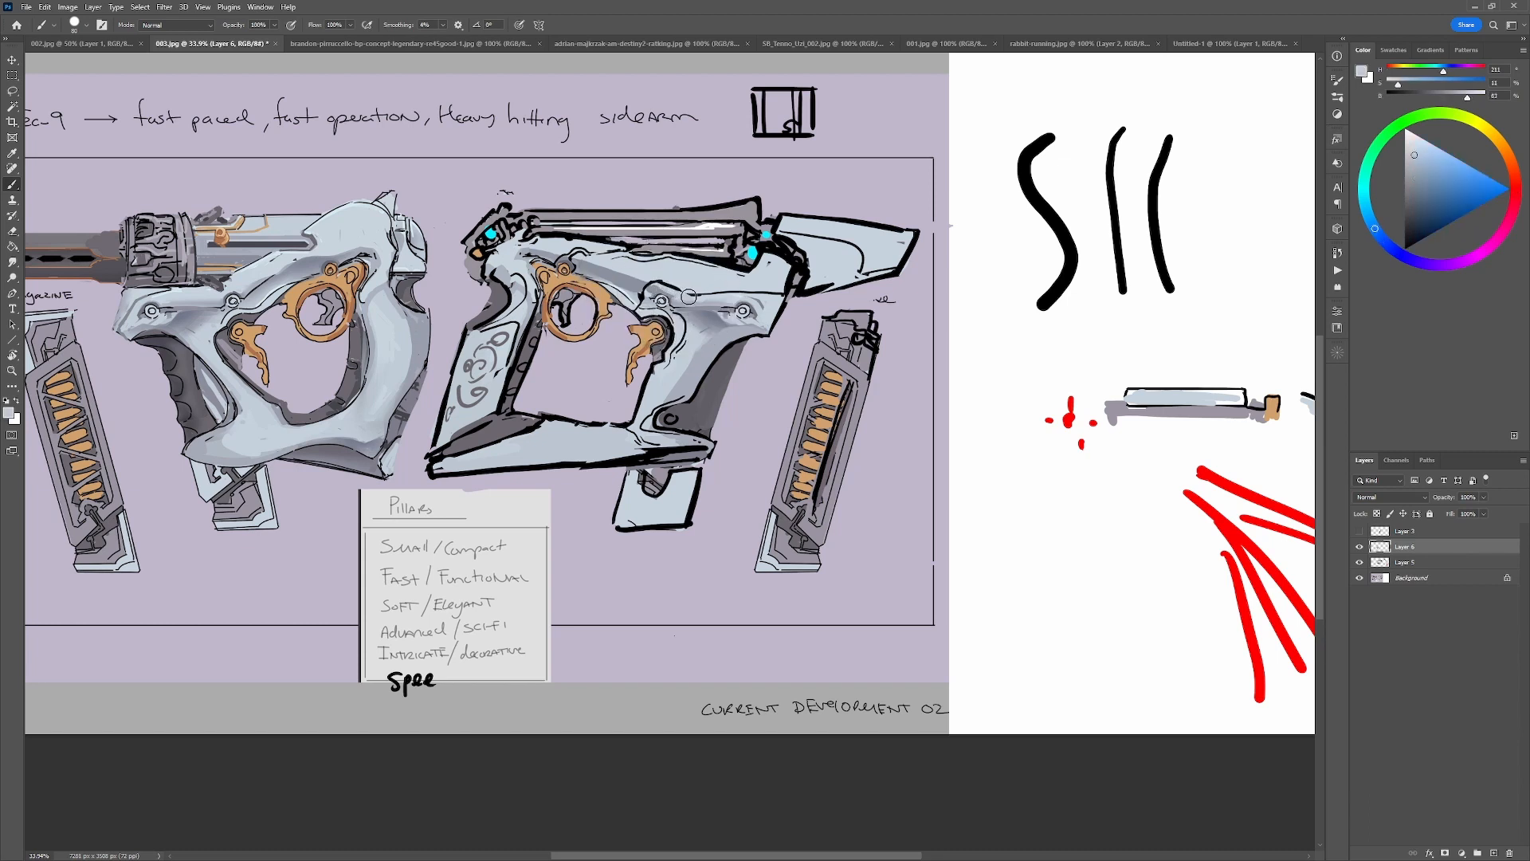
key(d)
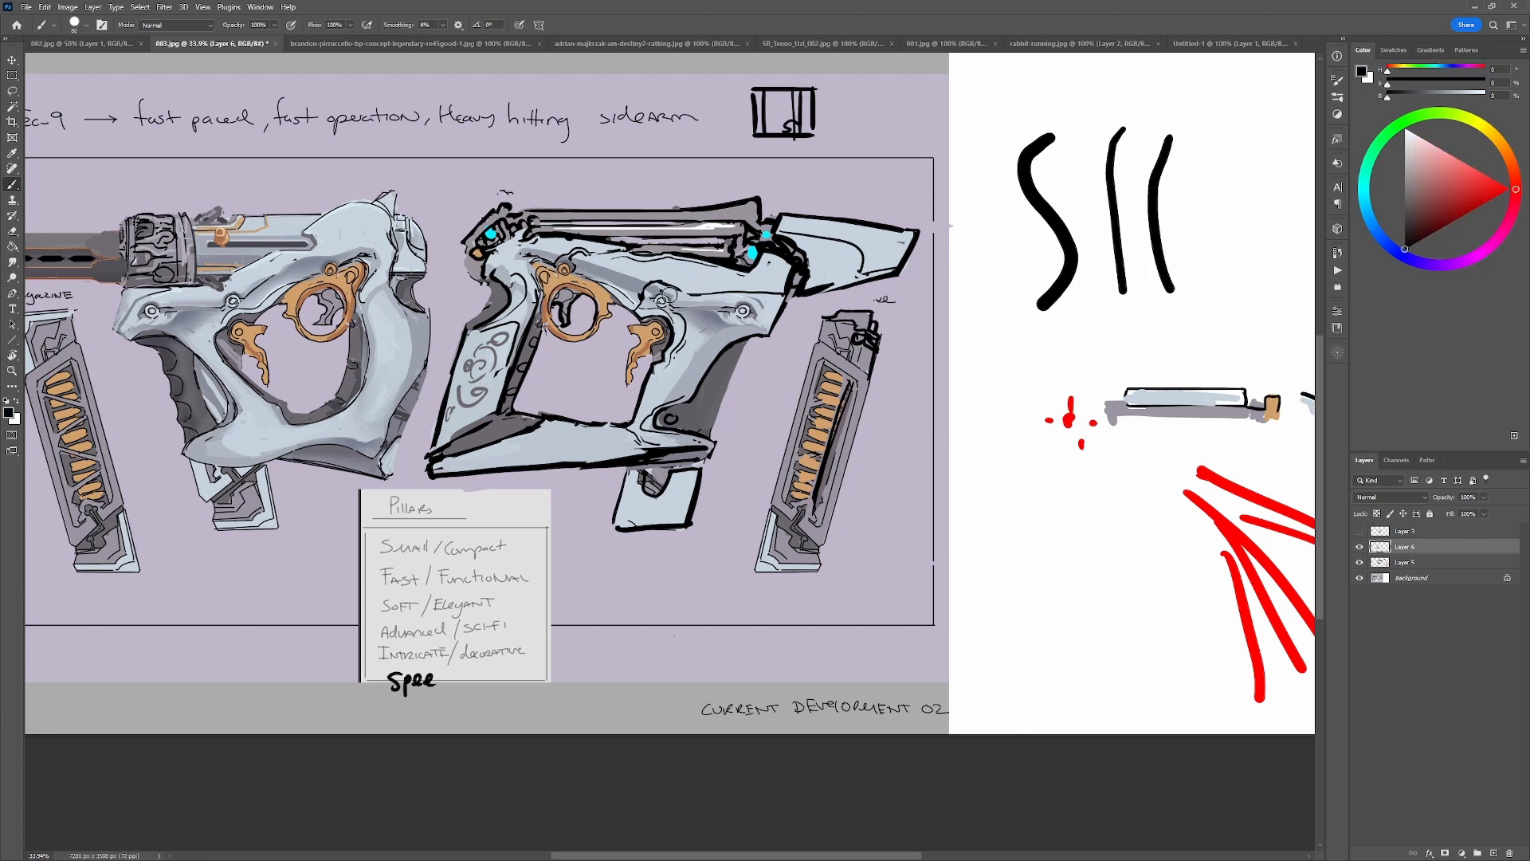
alt+click(683, 298)
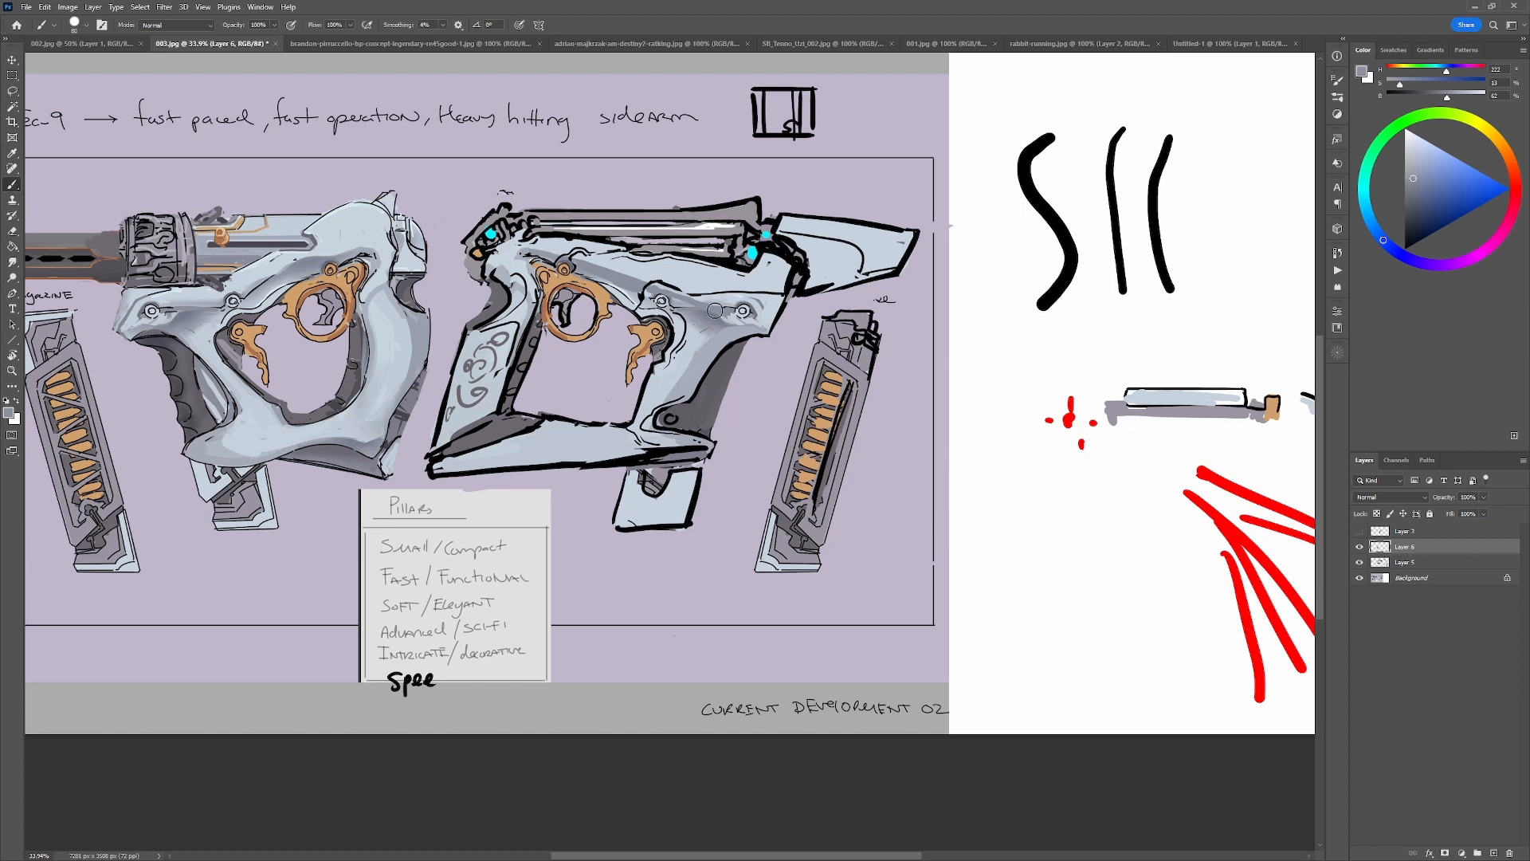
alt+click(763, 296)
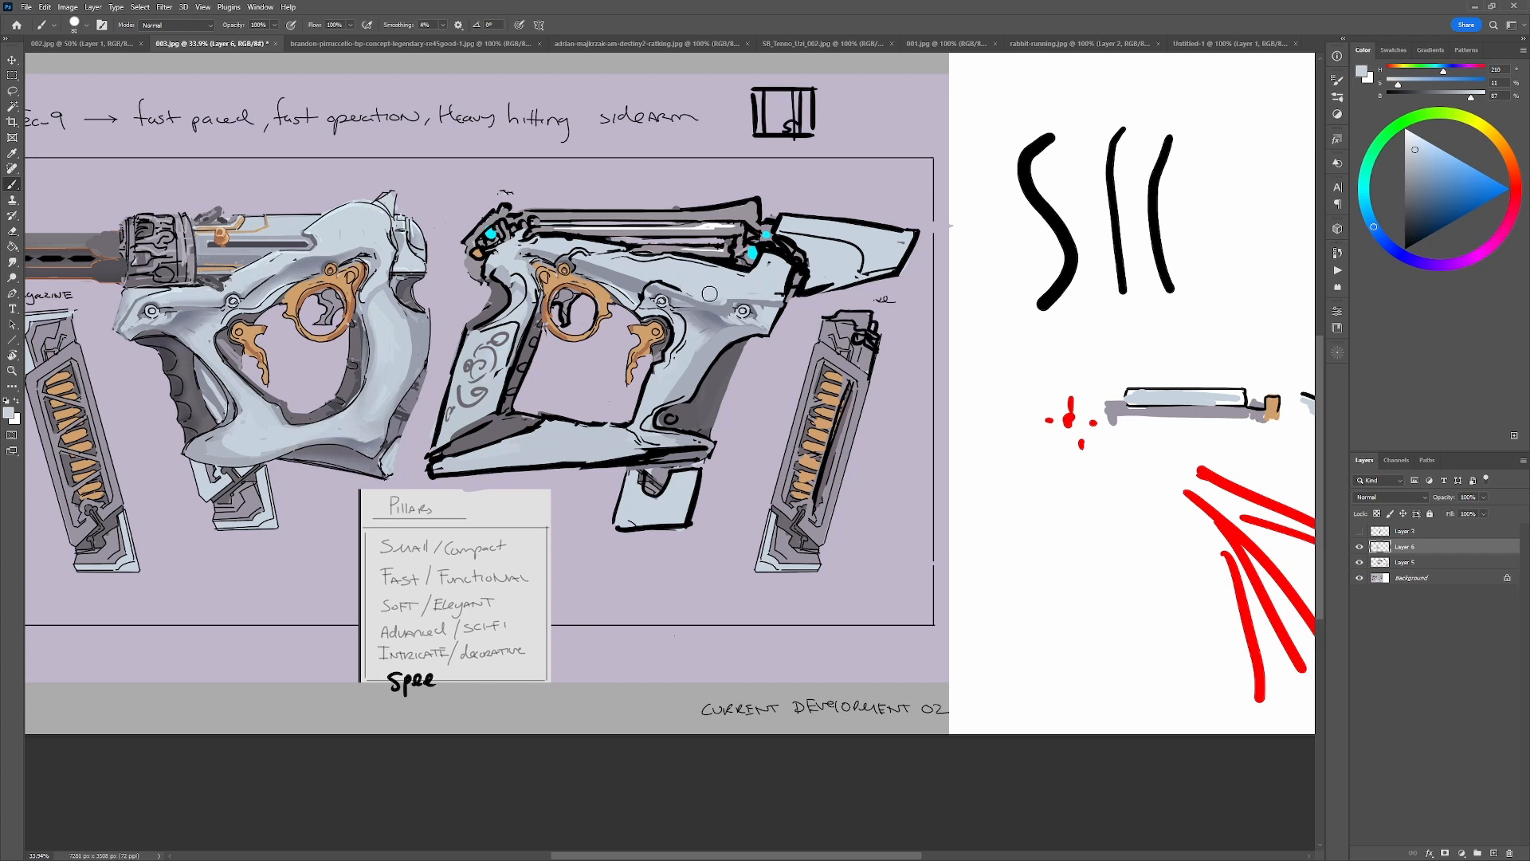
alt+click(696, 290)
alt+click(690, 291)
alt+click(689, 288)
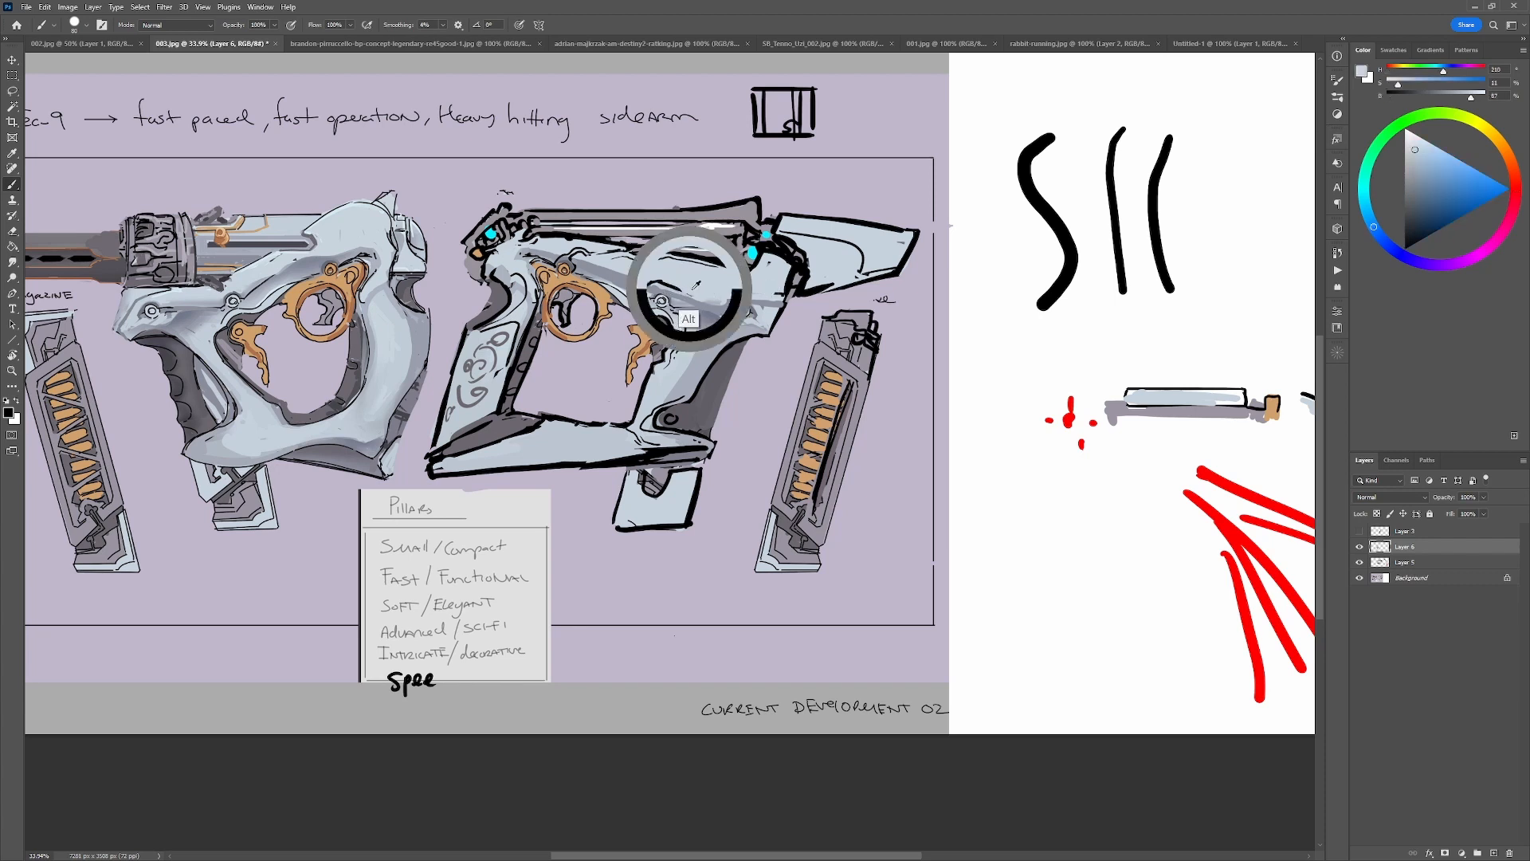
Retouch the line above the front grip and the frame's front corner with black and sampled light greys.
alt+click(678, 277)
alt+click(674, 281)
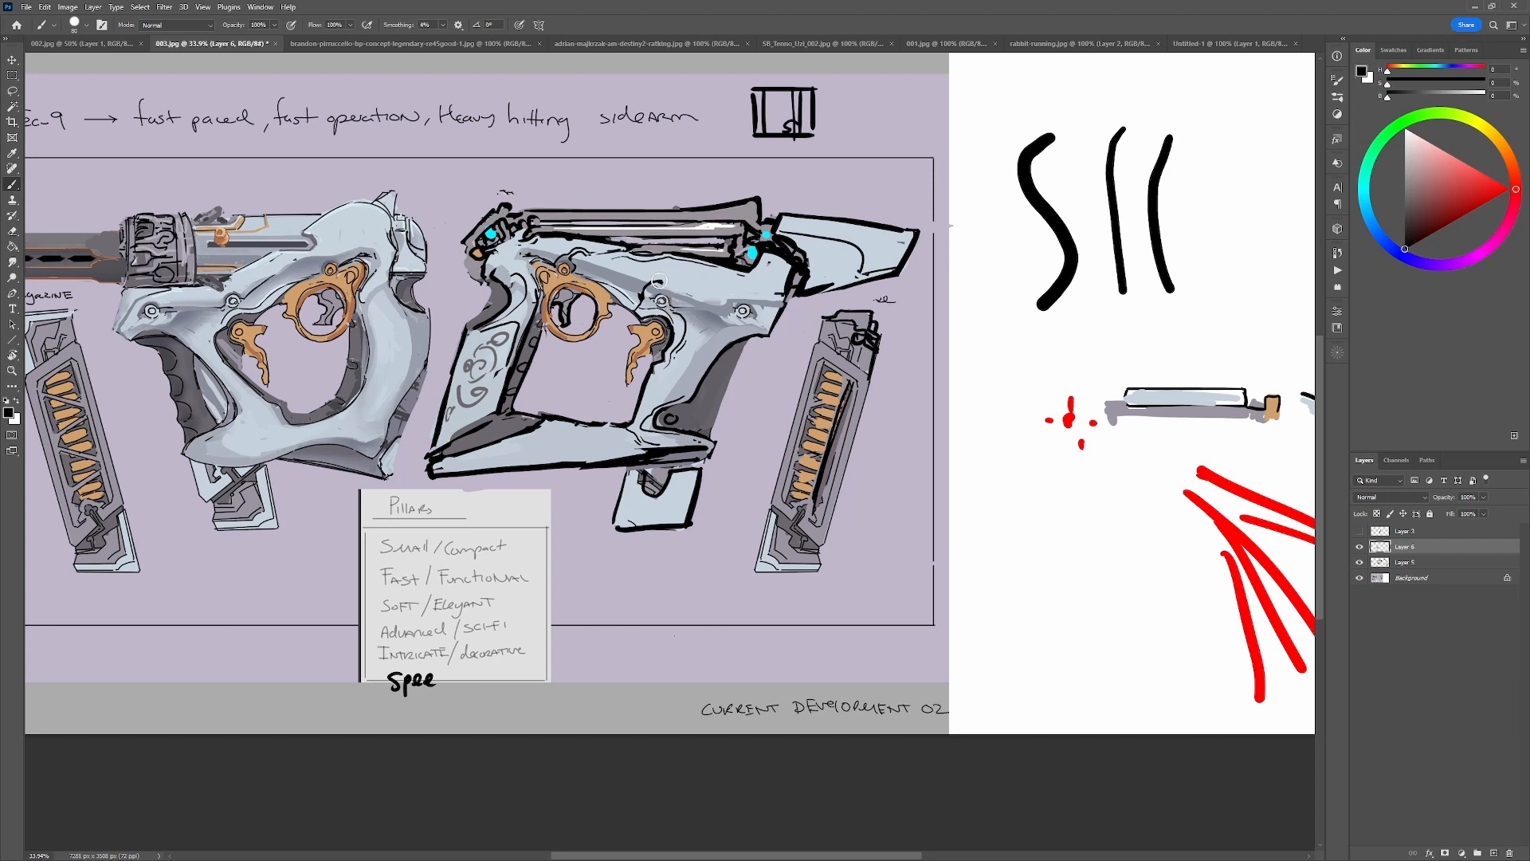
alt+click(659, 280)
alt+click(749, 297)
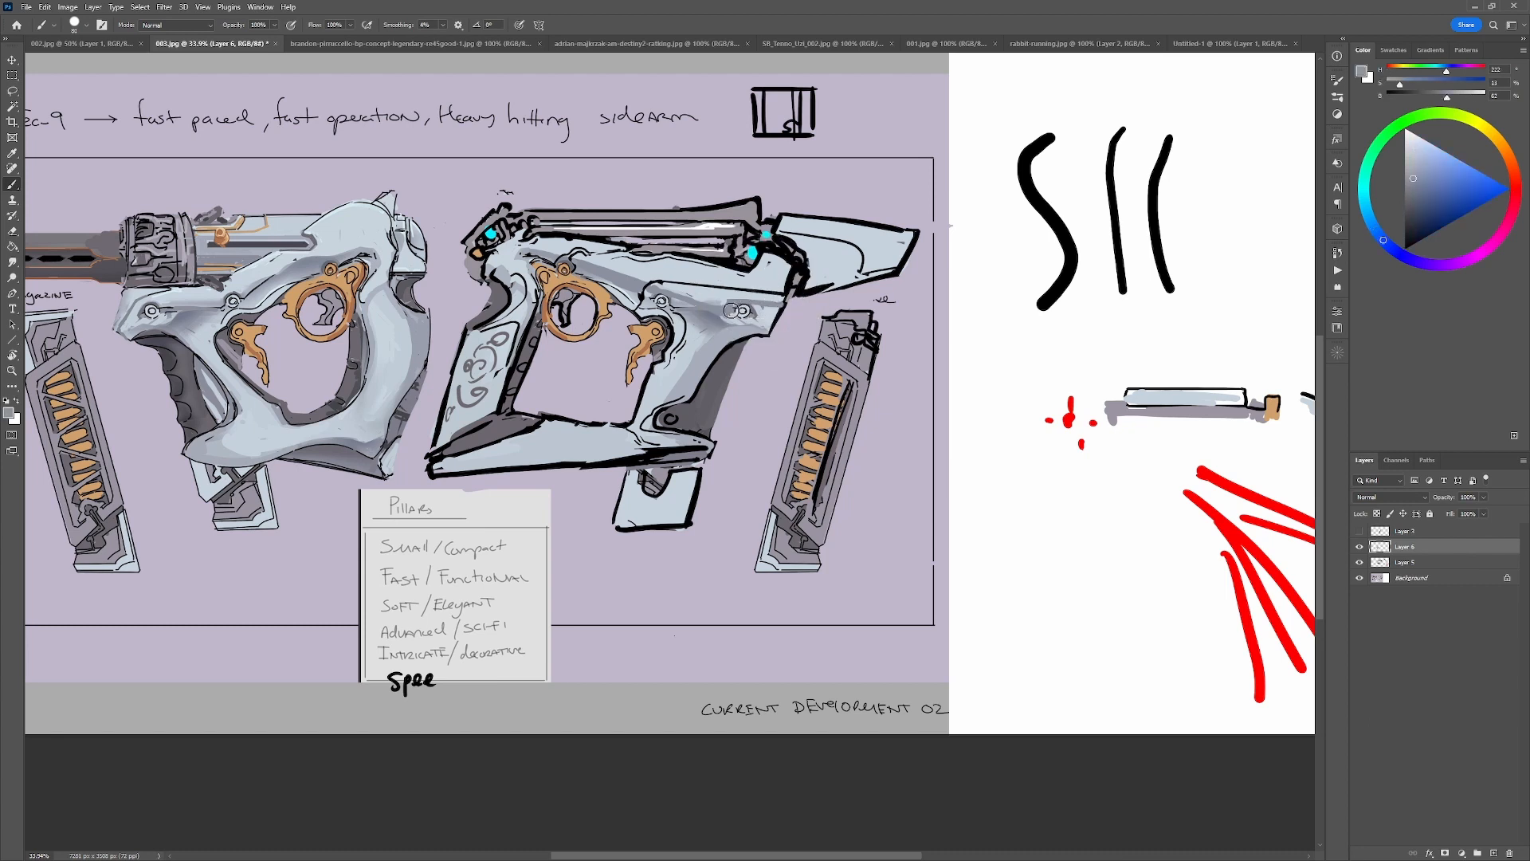
alt+click(788, 300)
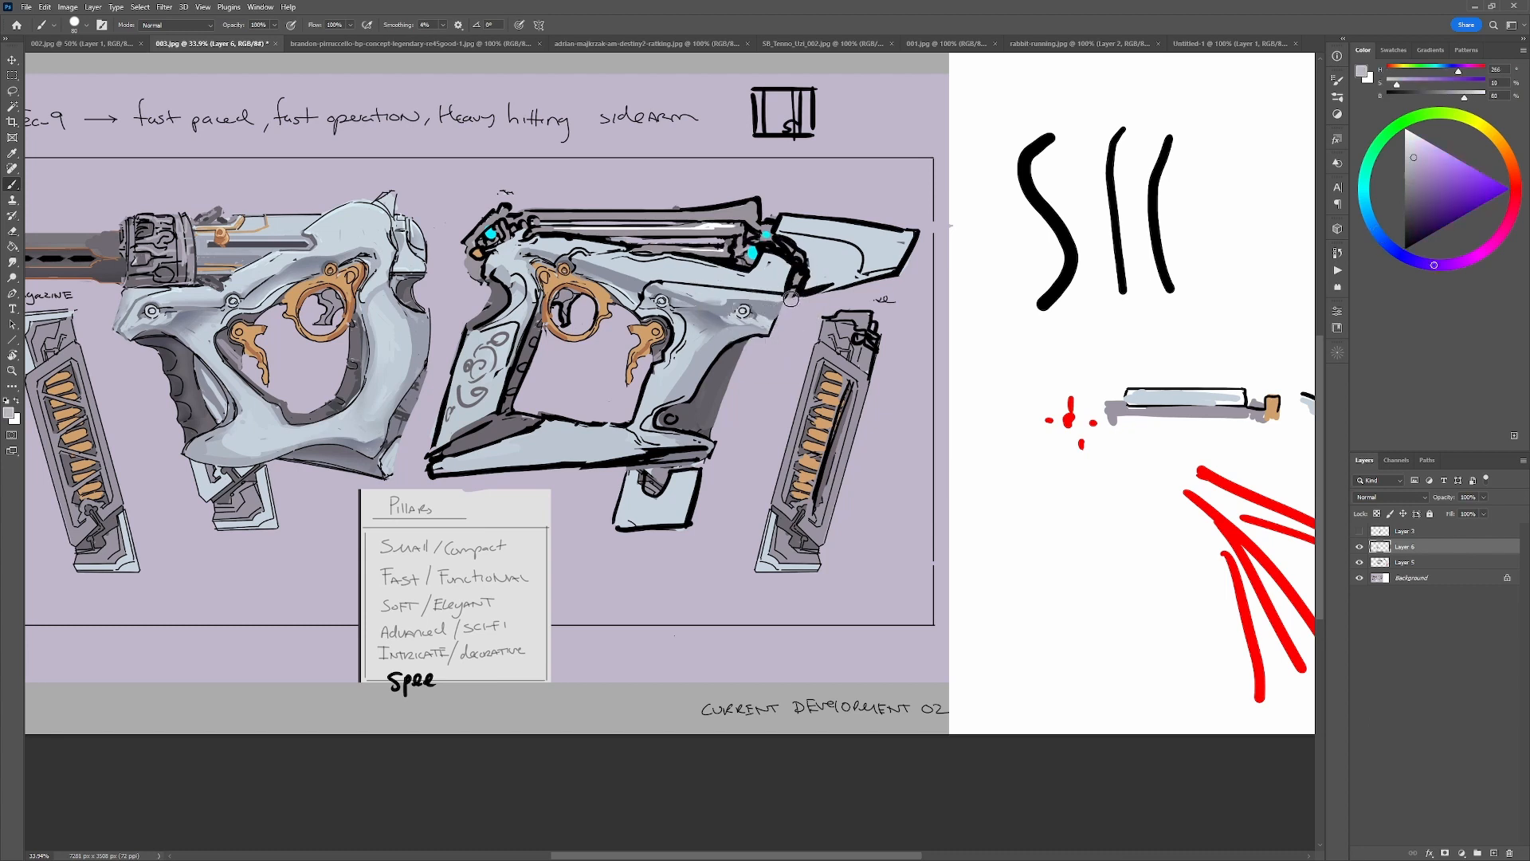
alt+click(782, 297)
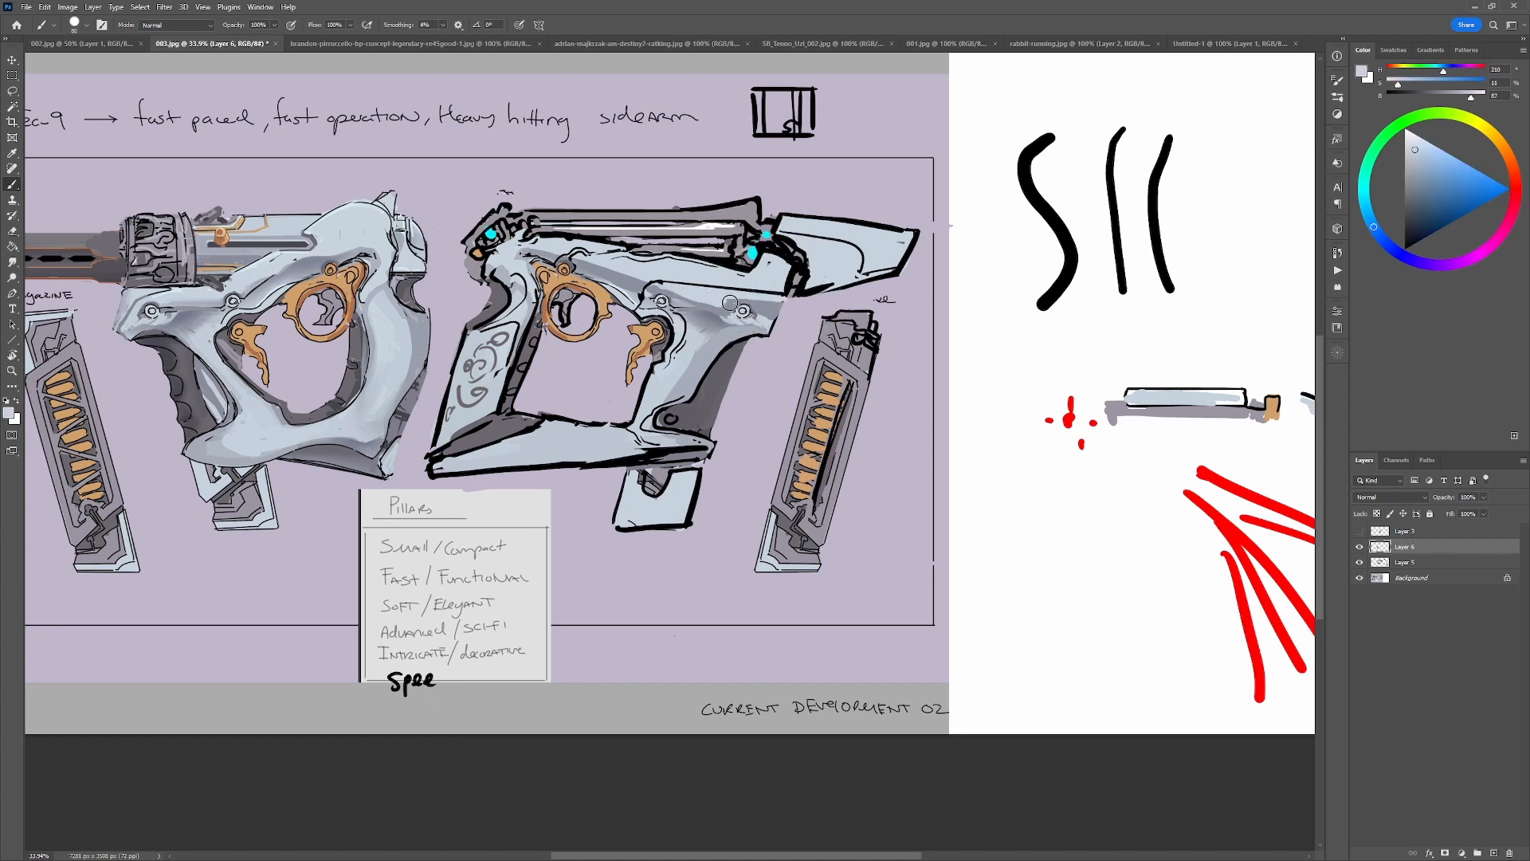
Blend the frame surface between the front grip's upper end and the front edge with alternating sampled light blue-grey and mid-grey.
alt+click(718, 310)
alt+click(710, 308)
alt+click(724, 308)
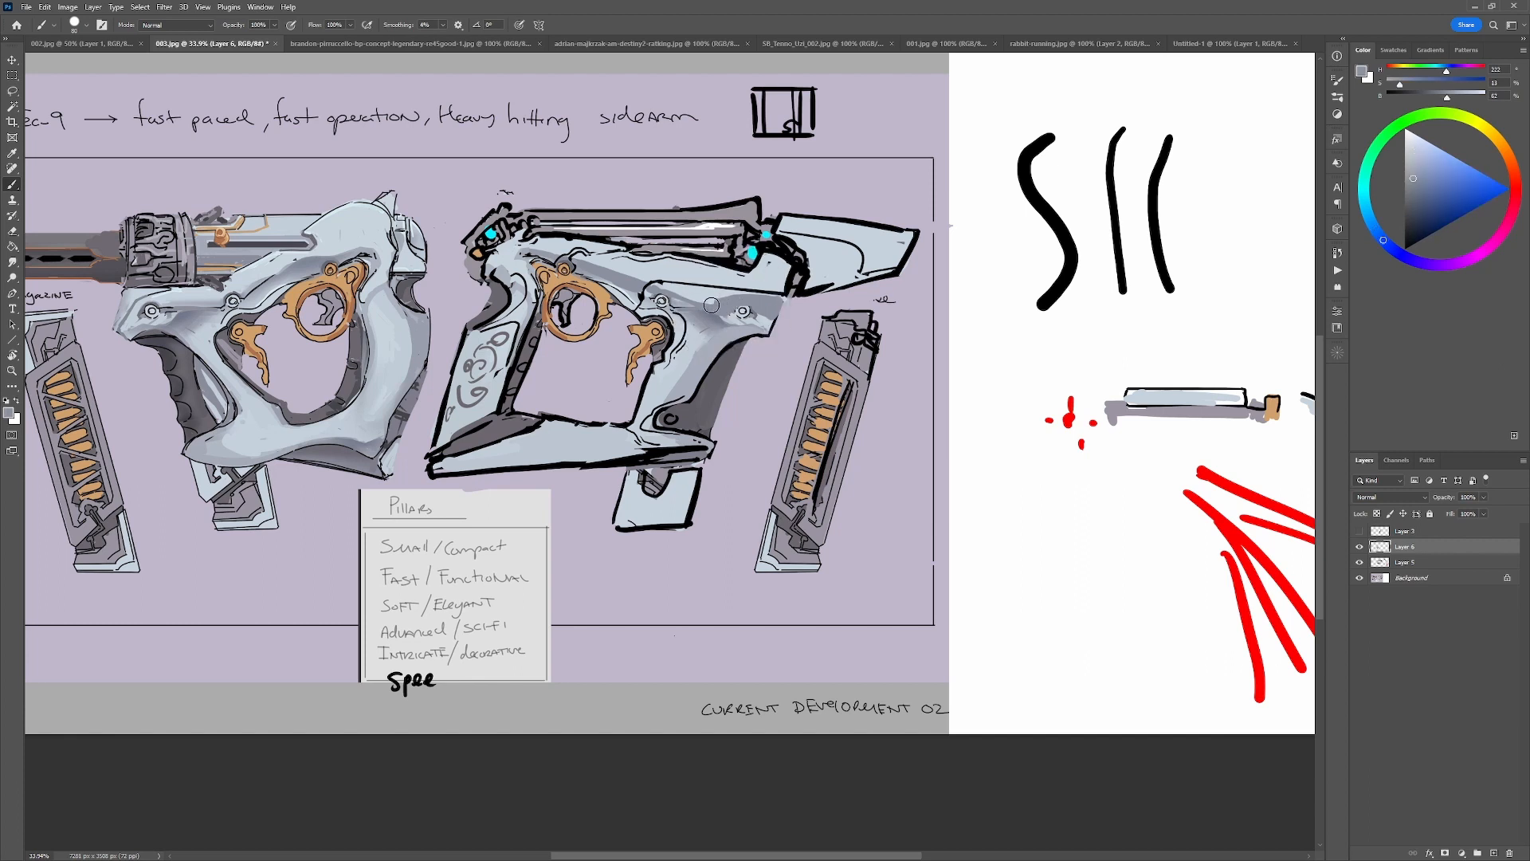
alt+click(763, 290)
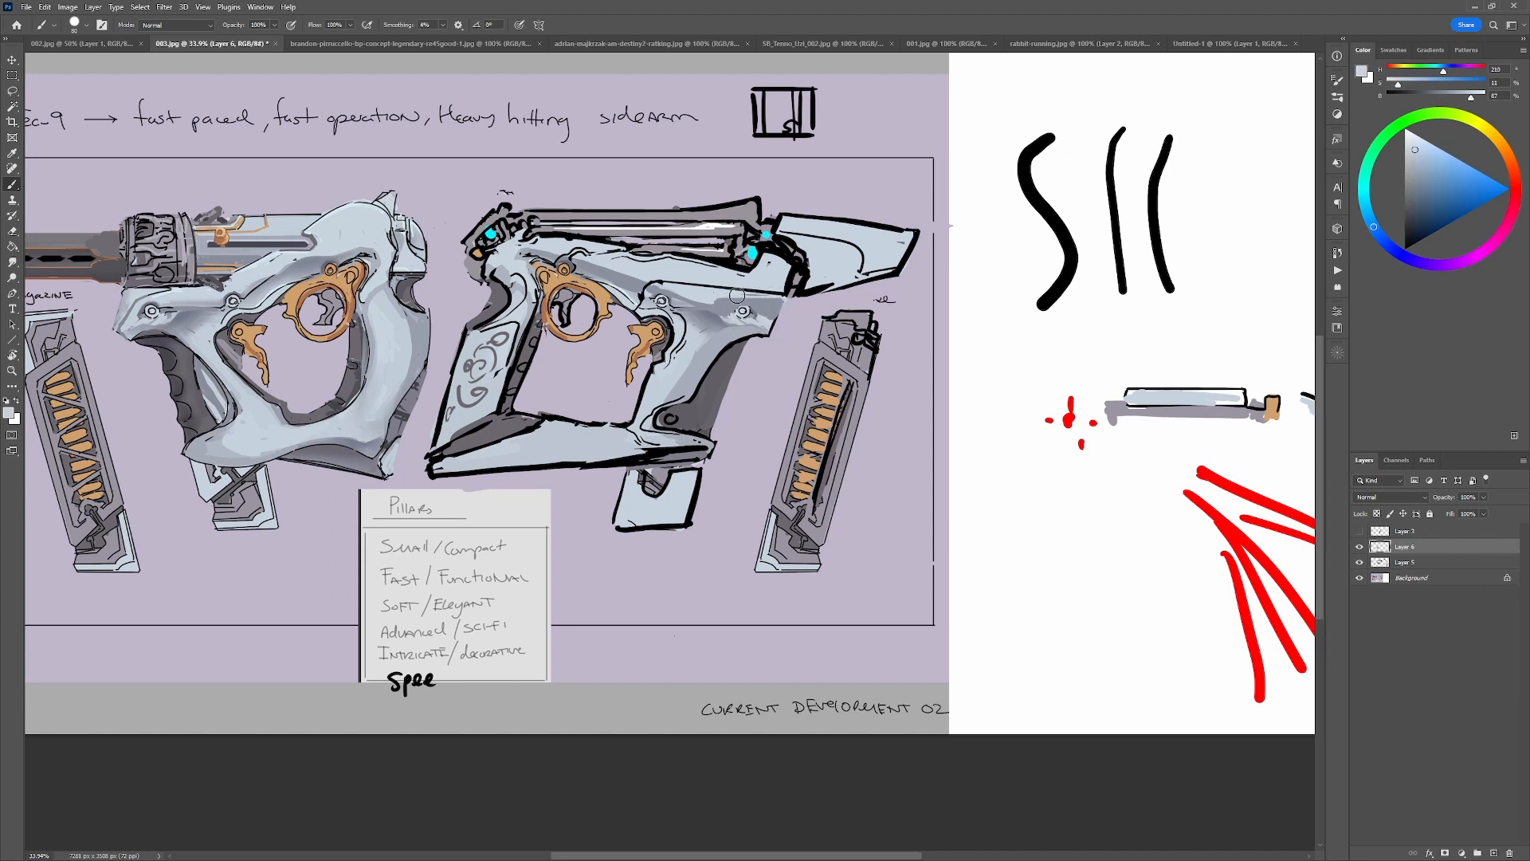
alt+click(733, 330)
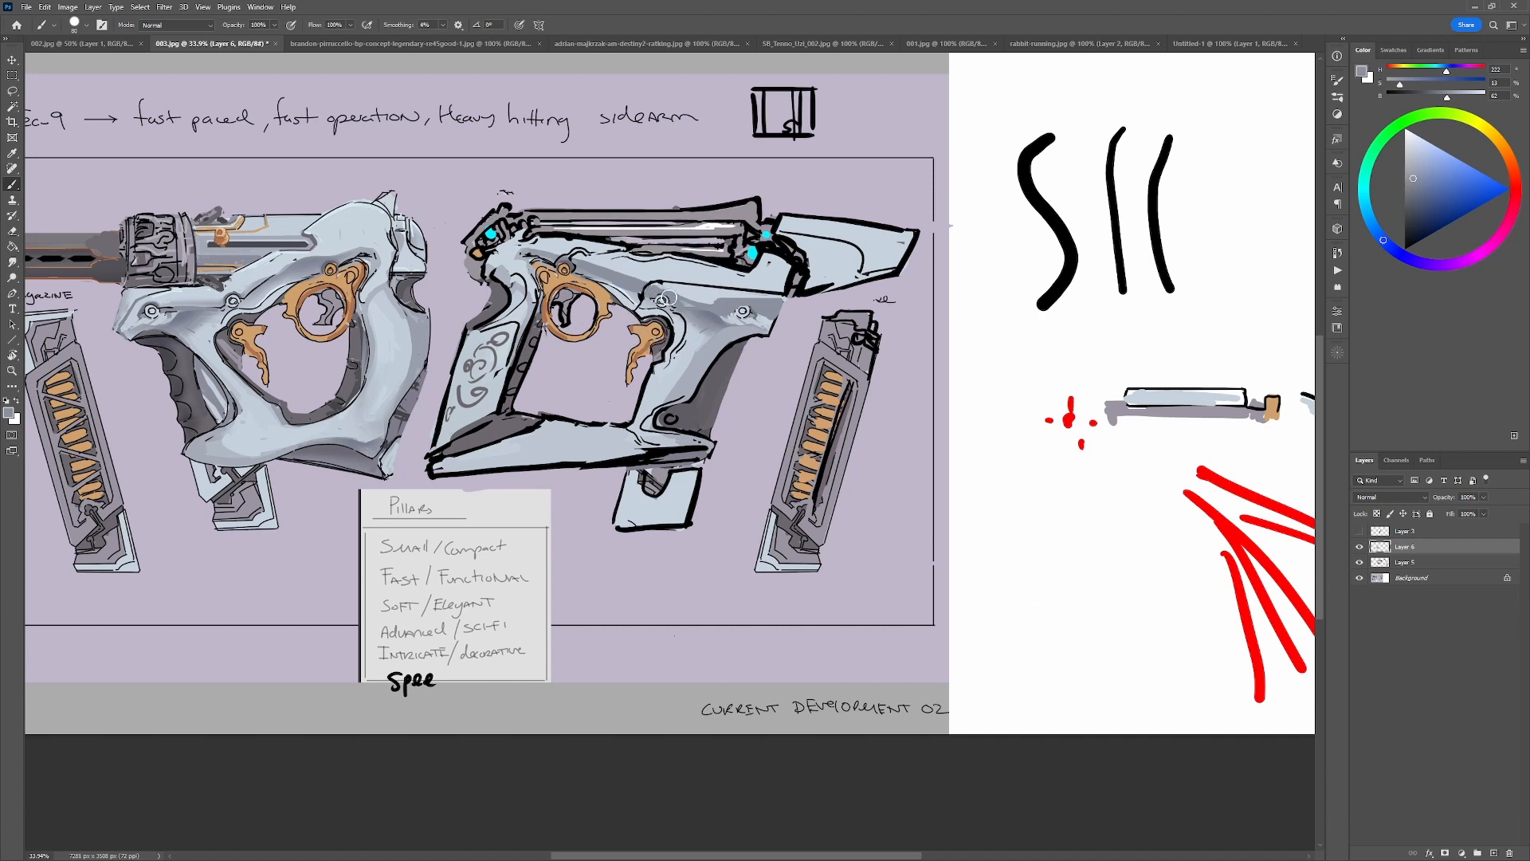
alt+click(700, 306)
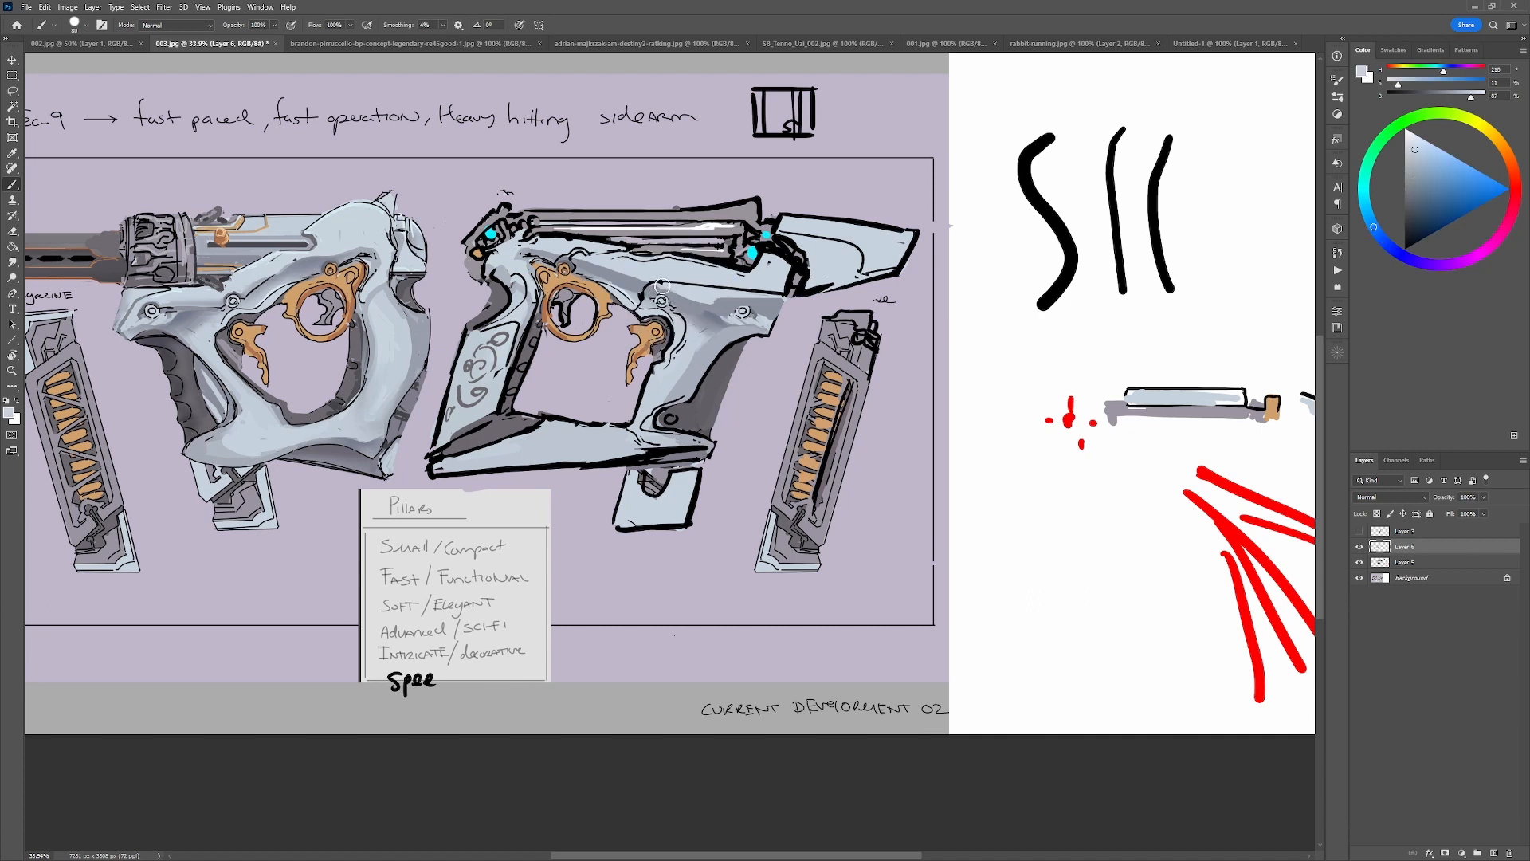
alt+click(729, 305)
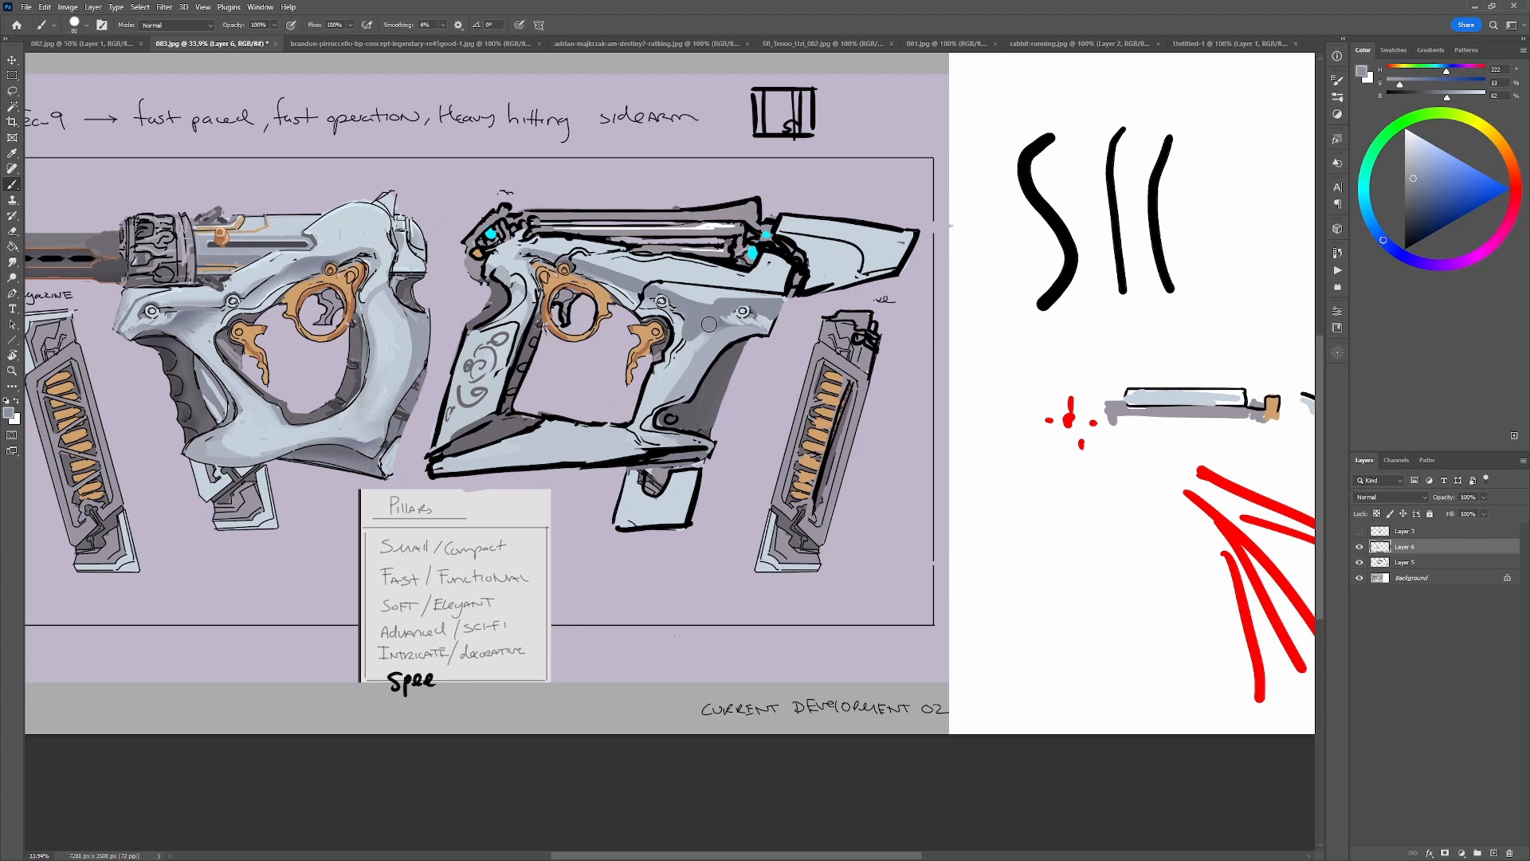
alt+click(722, 307)
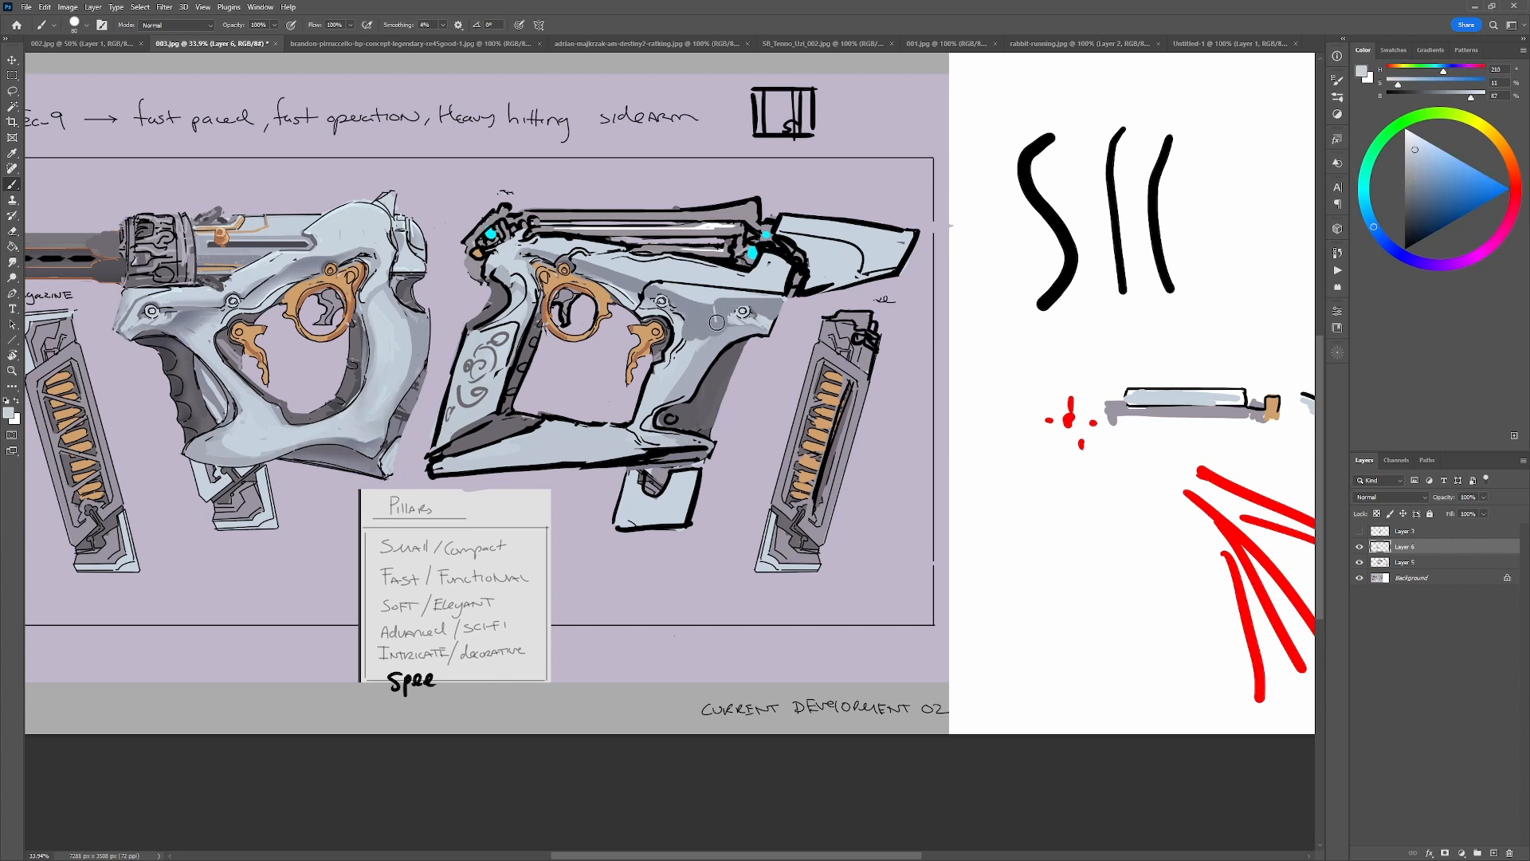
alt+click(728, 312)
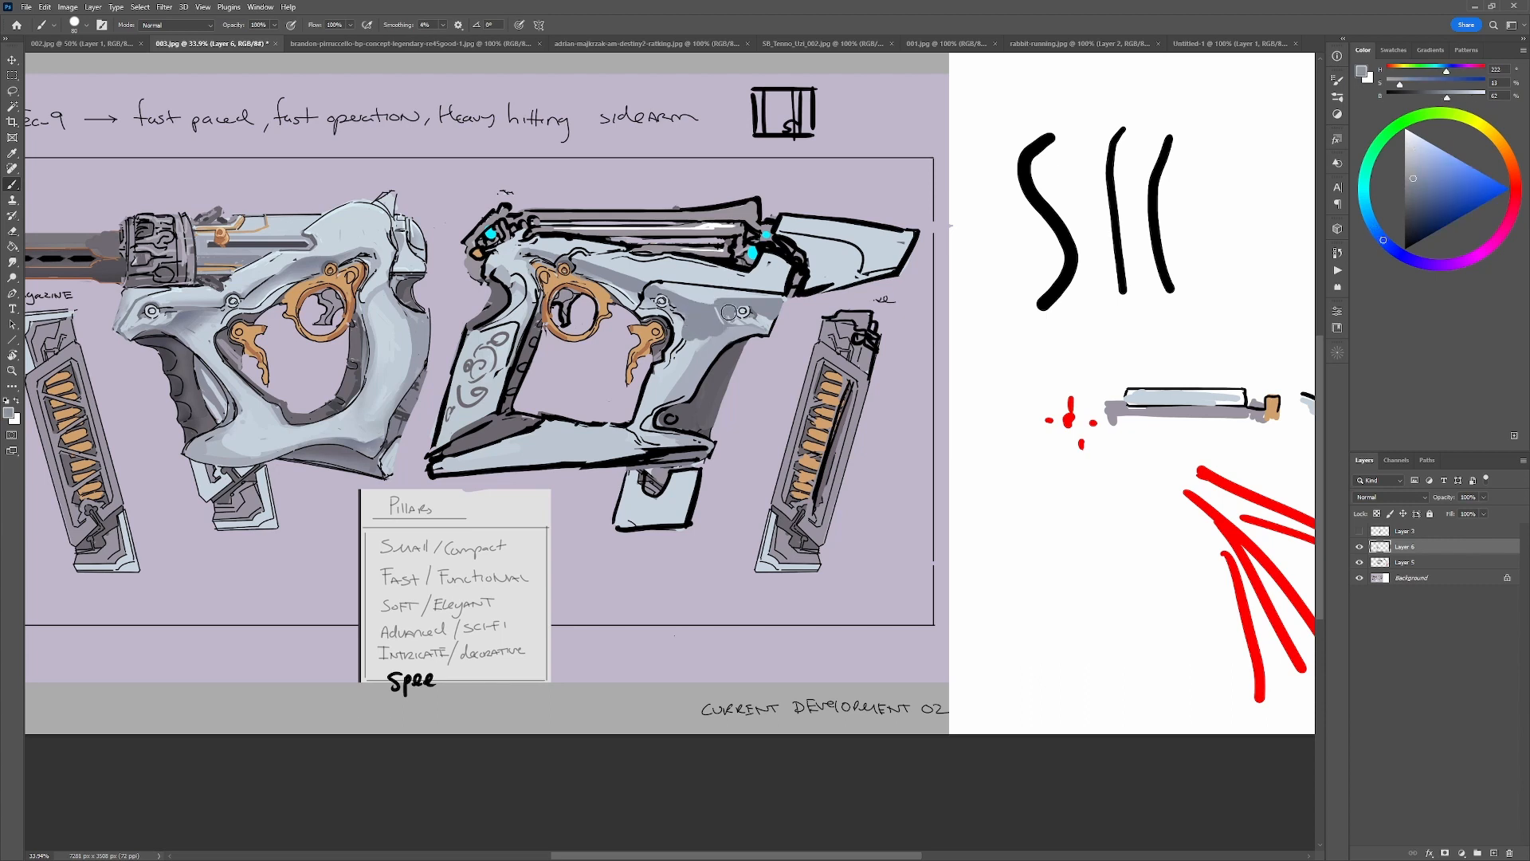
drag(767, 297, 762, 318)
Retouch the frame's upper contour above the trigger guard with black and sampled grey, undoing one stray stroke.
key(d)
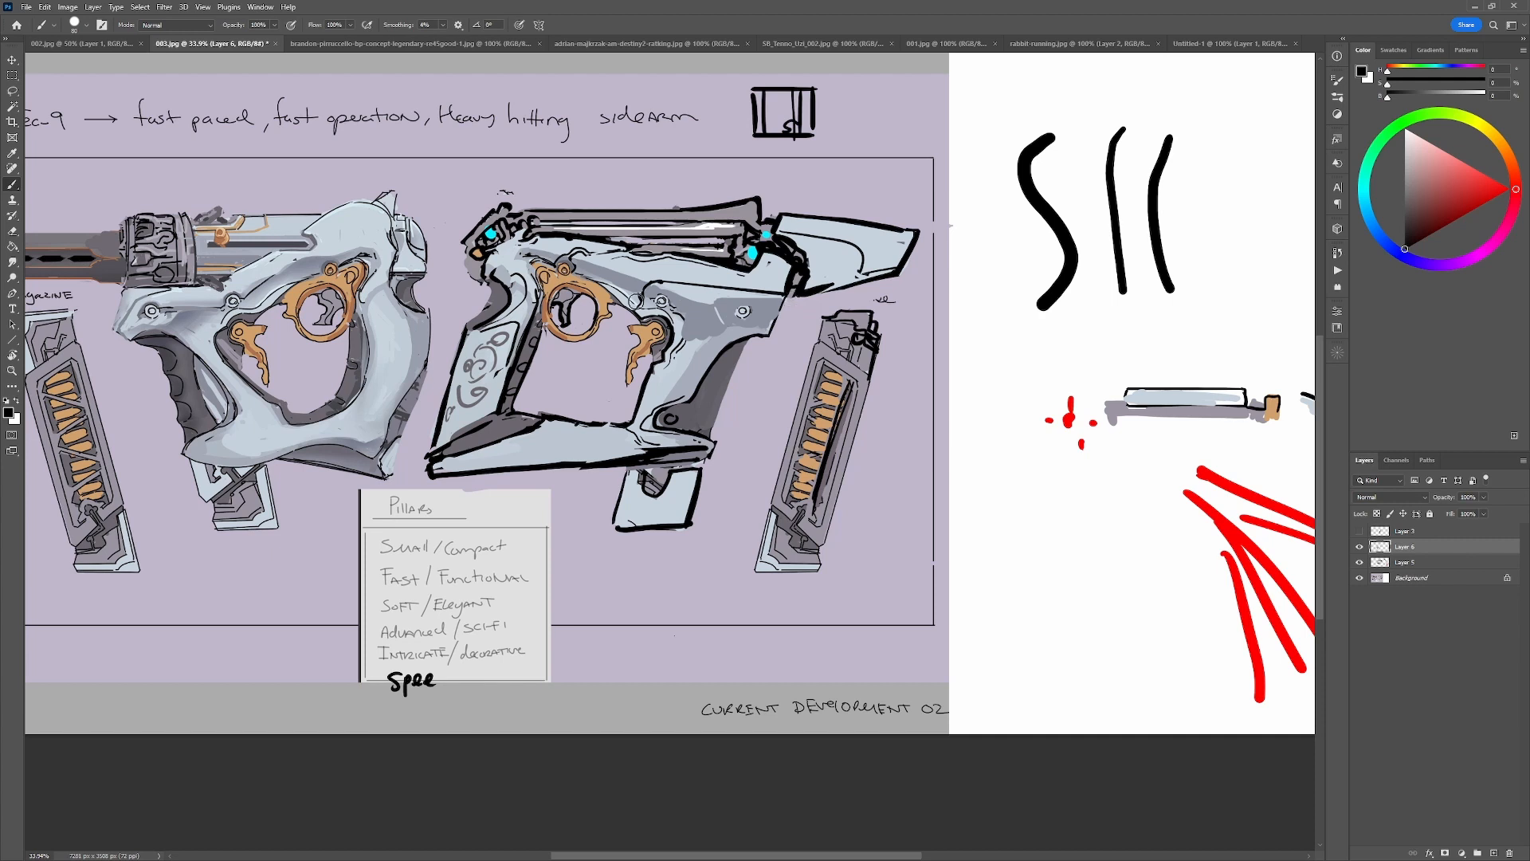
alt+click(630, 287)
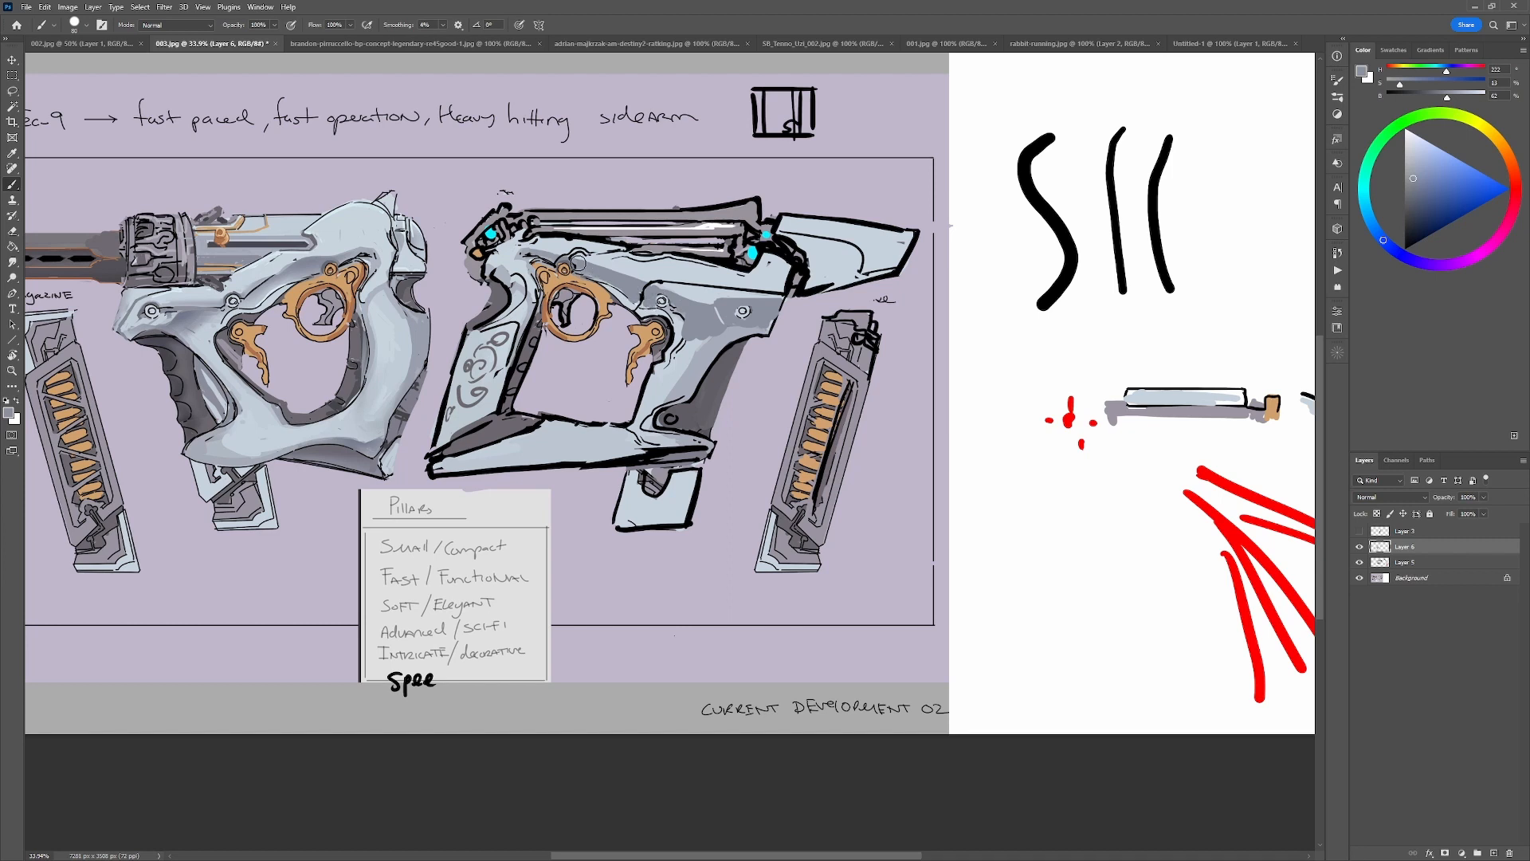
alt+click(577, 251)
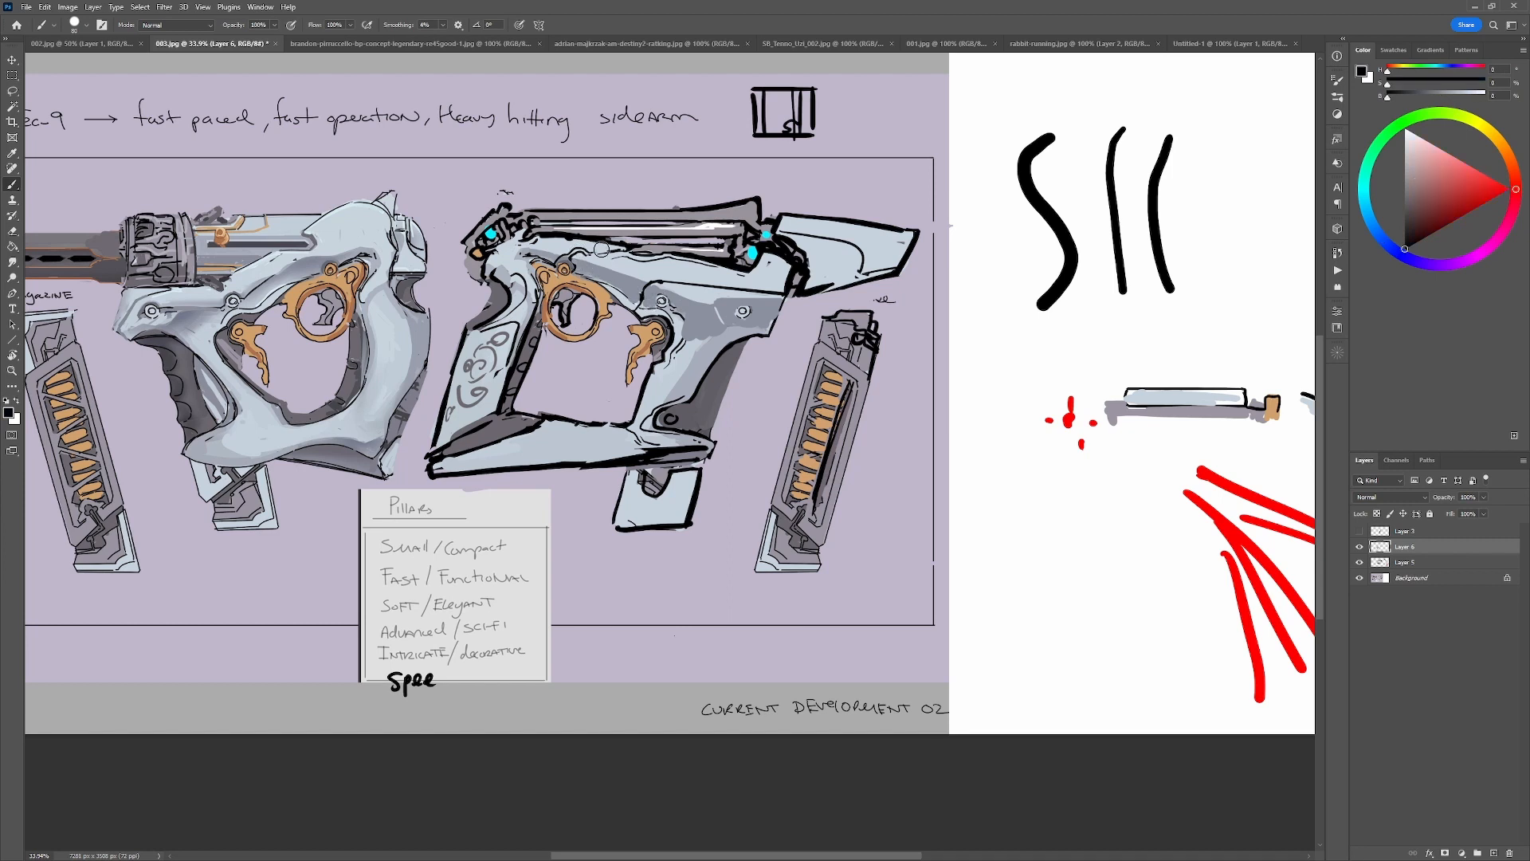
alt+click(587, 275)
alt+click(564, 244)
mouse_move(589, 253)
mouse_down()
mouse_move(569, 252)
mouse_move(616, 252)
mouse_up()
key(ctrl+z)
alt+click(598, 247)
alt+click(594, 253)
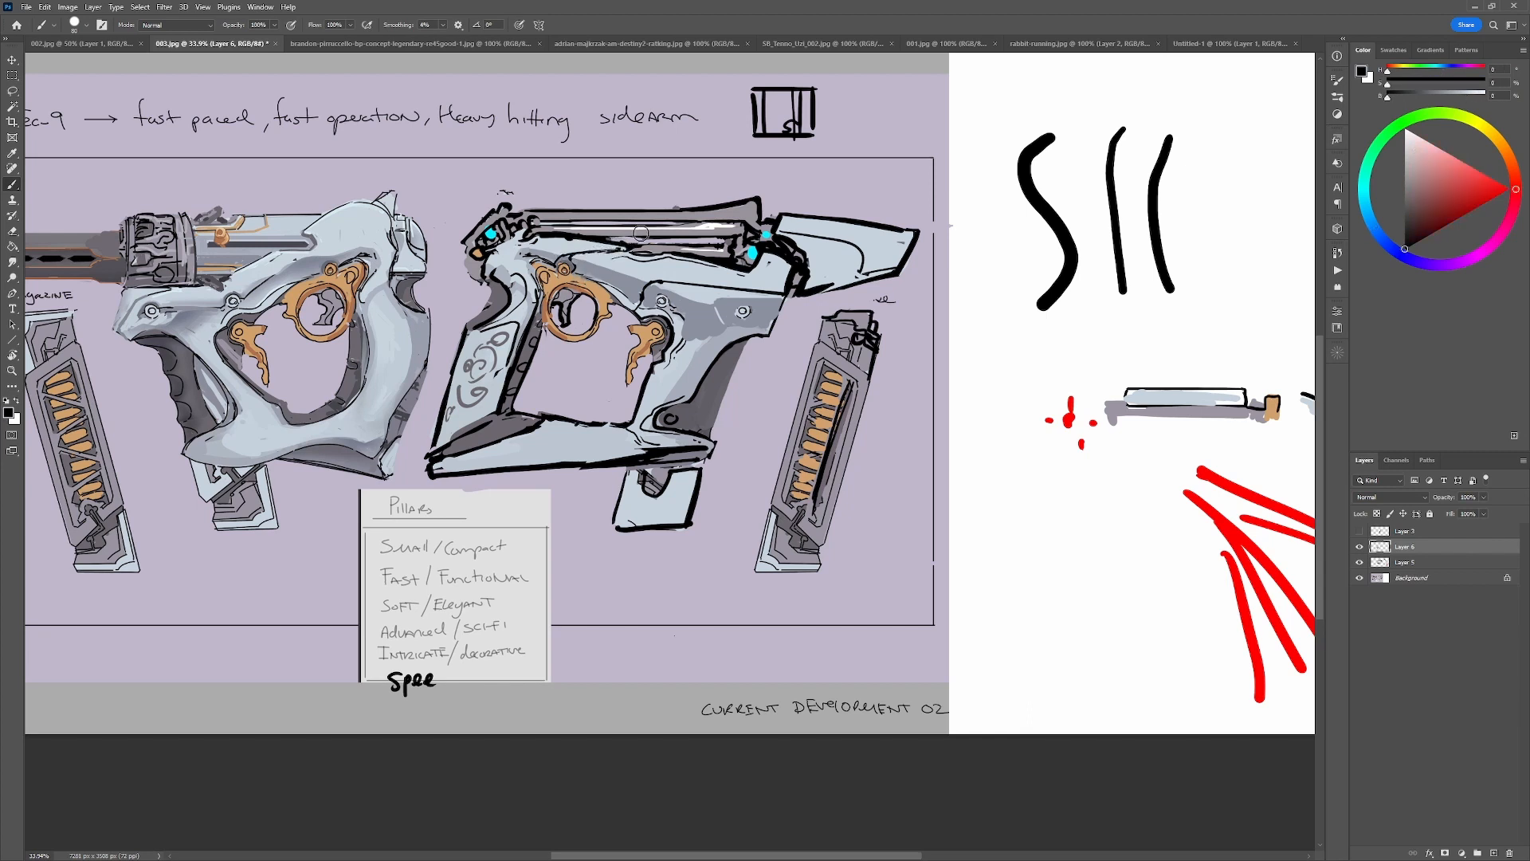